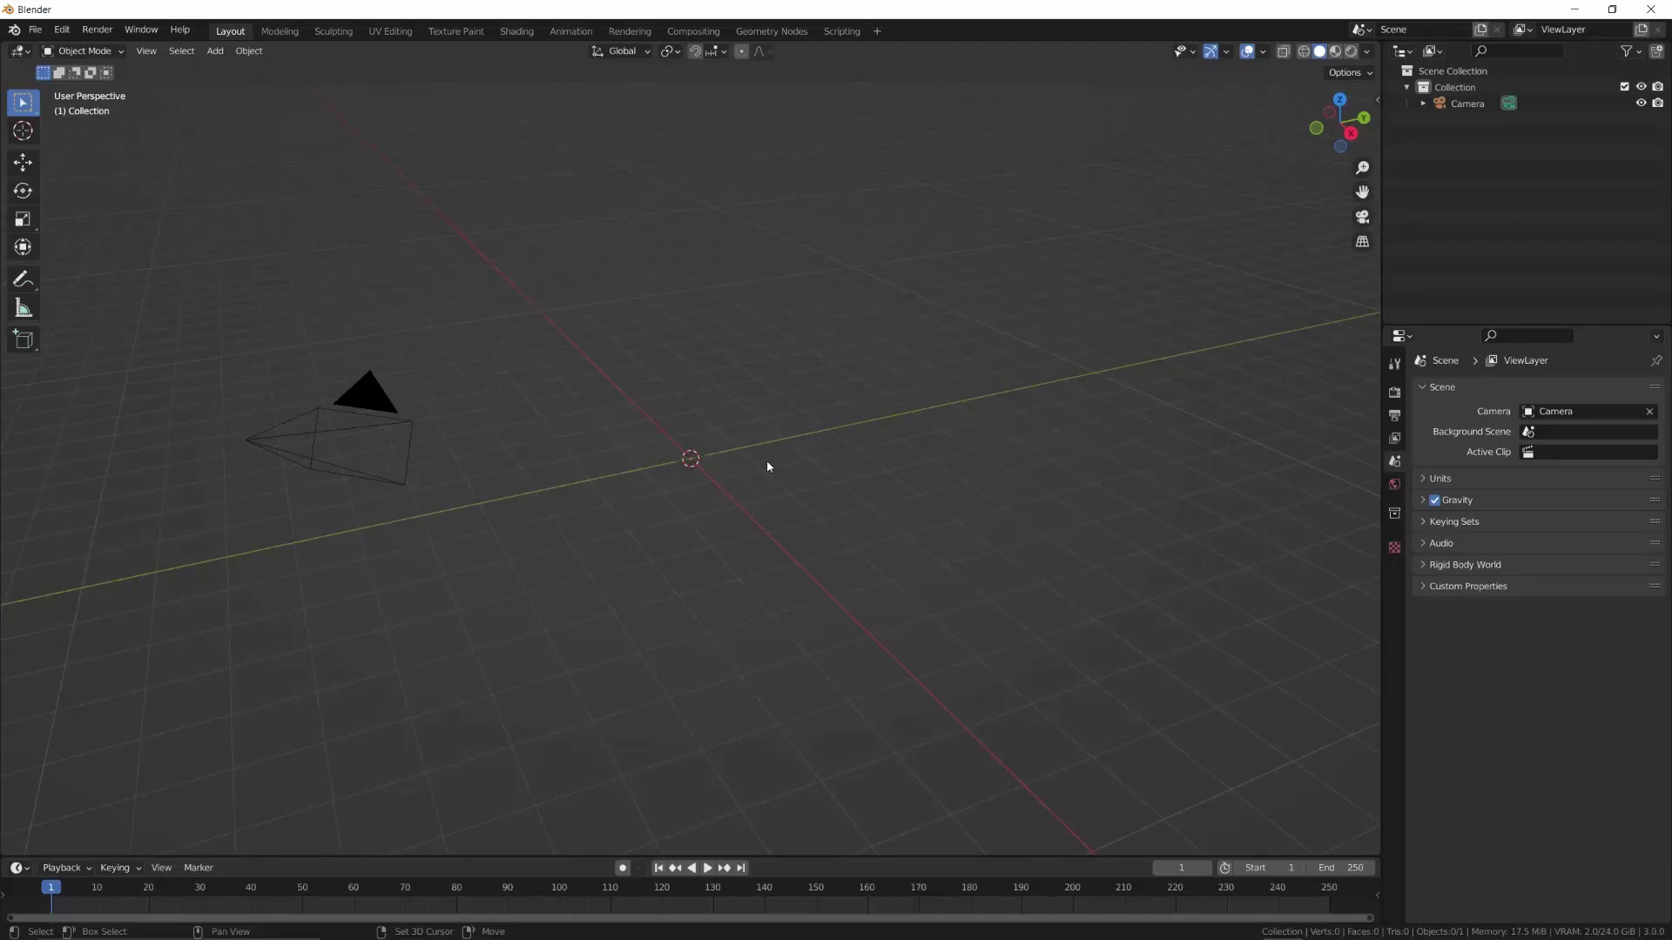
Add a cylinder mesh with 10 vertices at the world origin
key(shift+a)
mouse_move(768, 465)
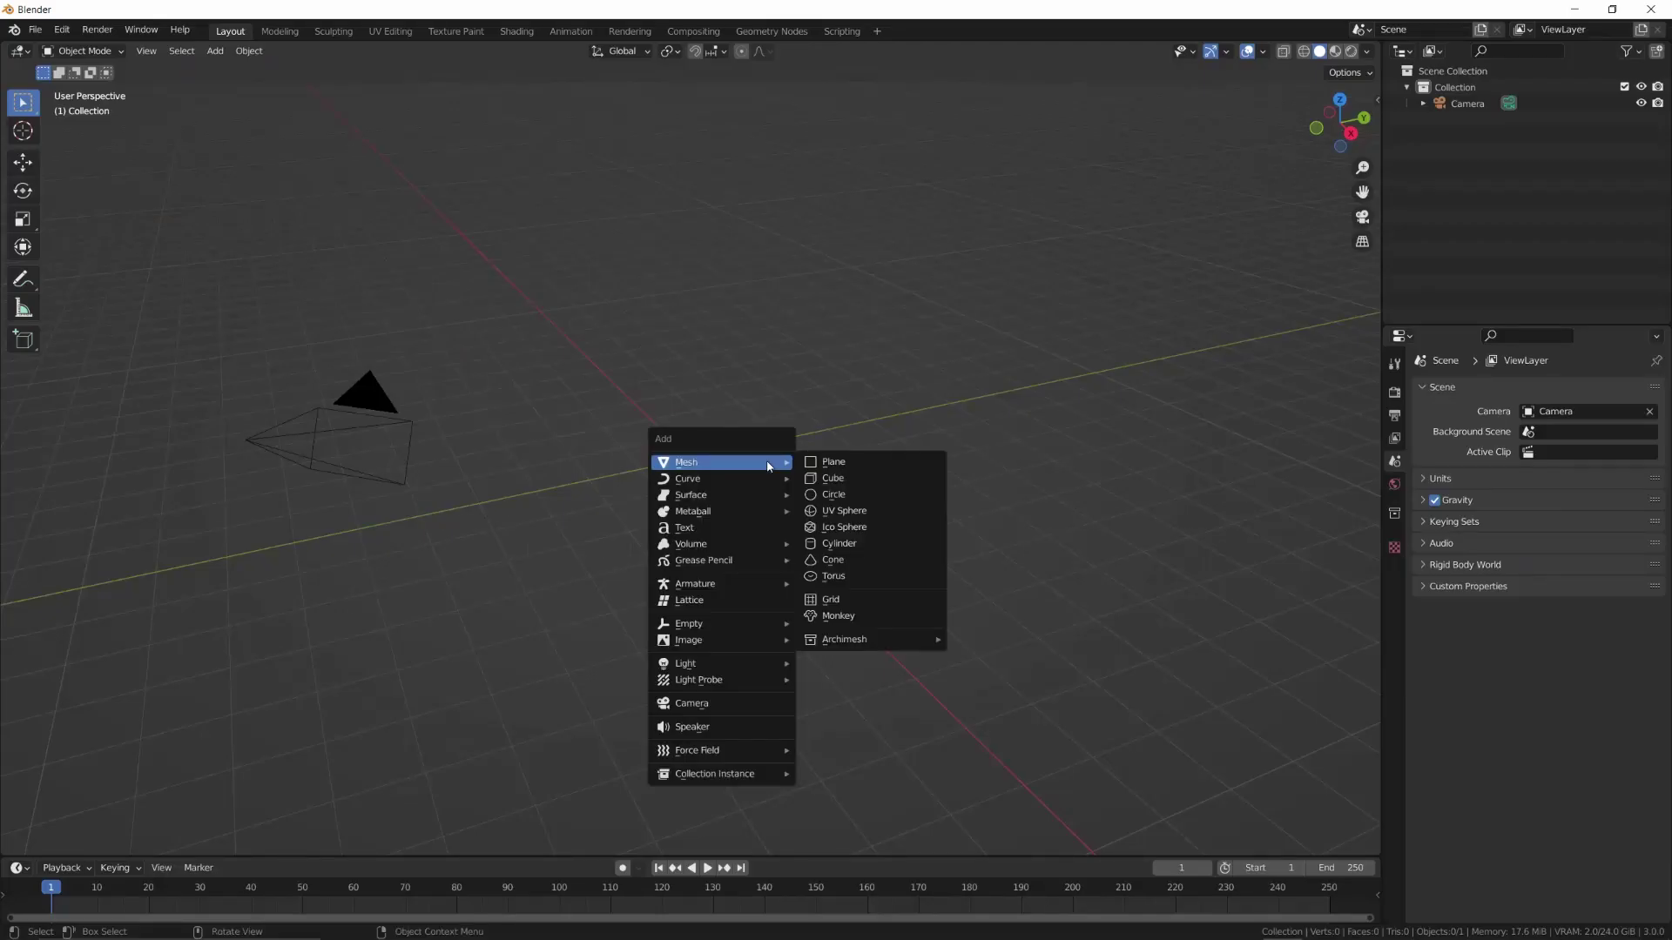
click(841, 544)
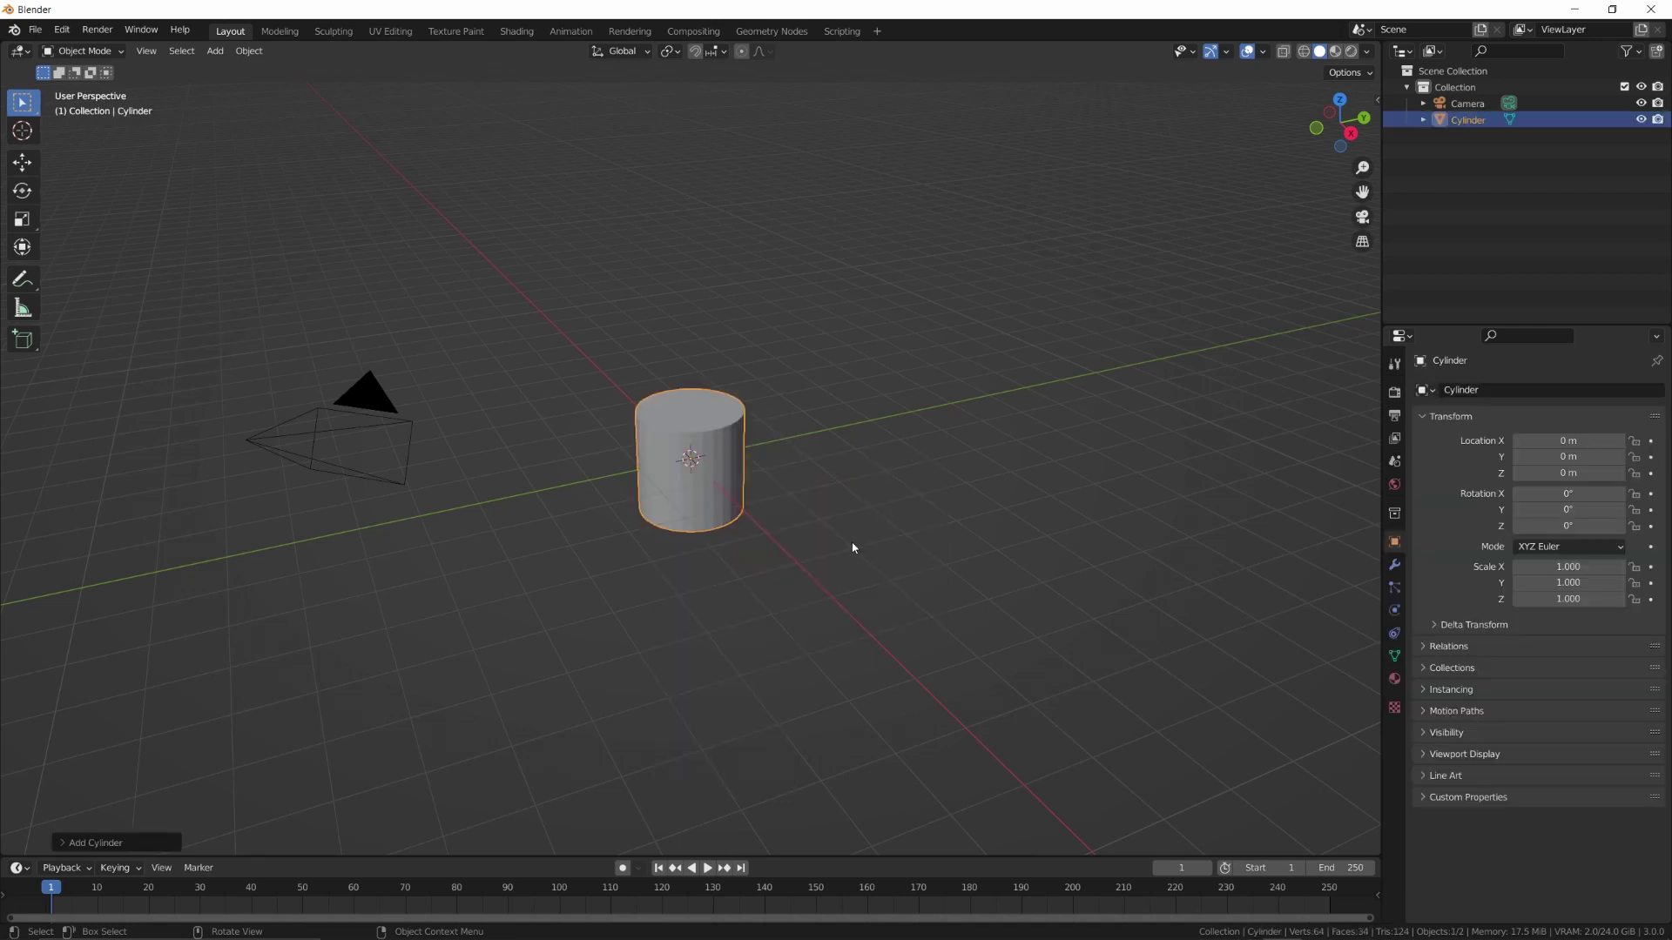
click(96, 843)
click(210, 649)
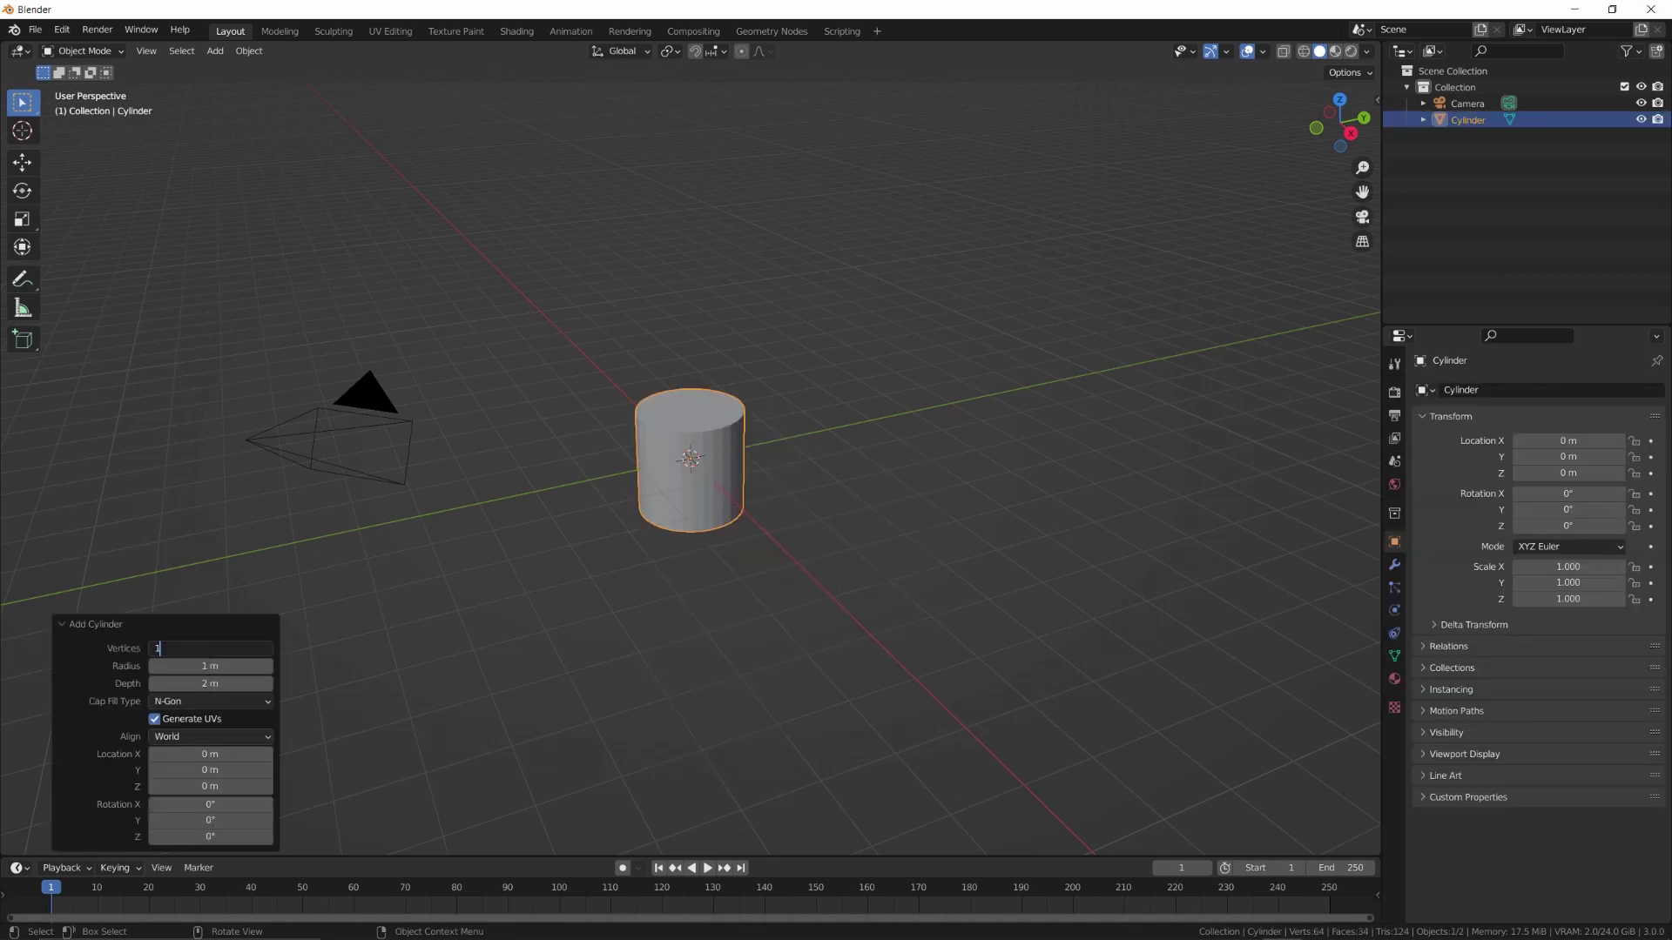
text(10)
key(Return)
Scale the cylinder's top face inward so the body tapers slightly toward the top
scroll(718, 392, up, 5)
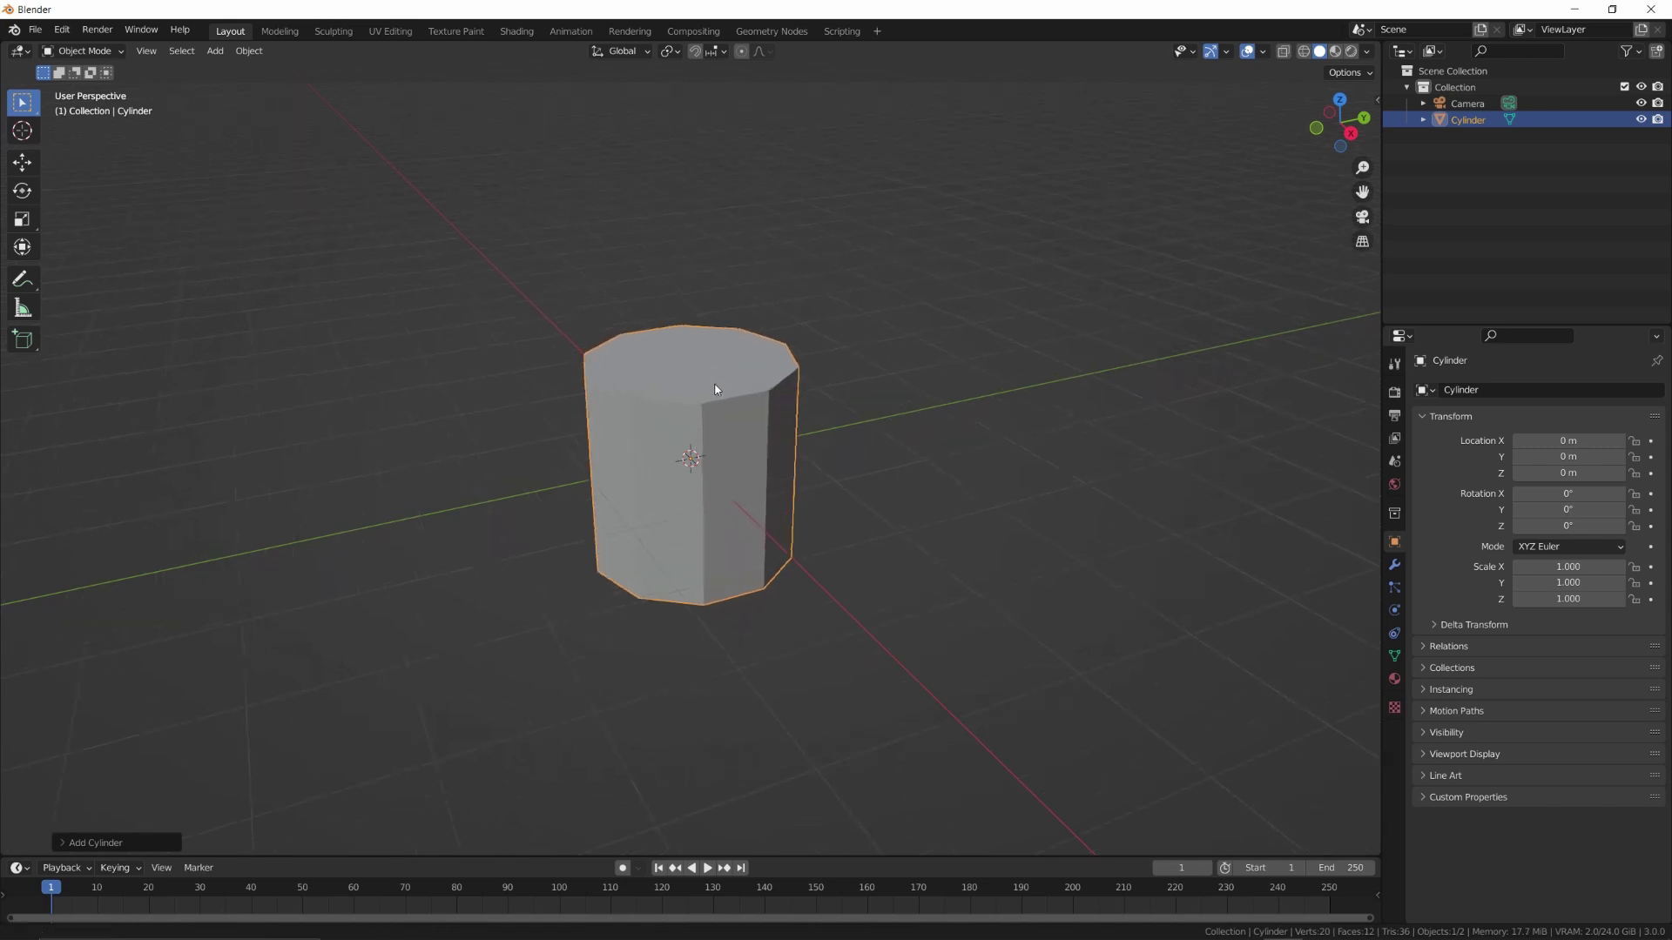
key(Tab)
key(3)
click(724, 362)
key(s)
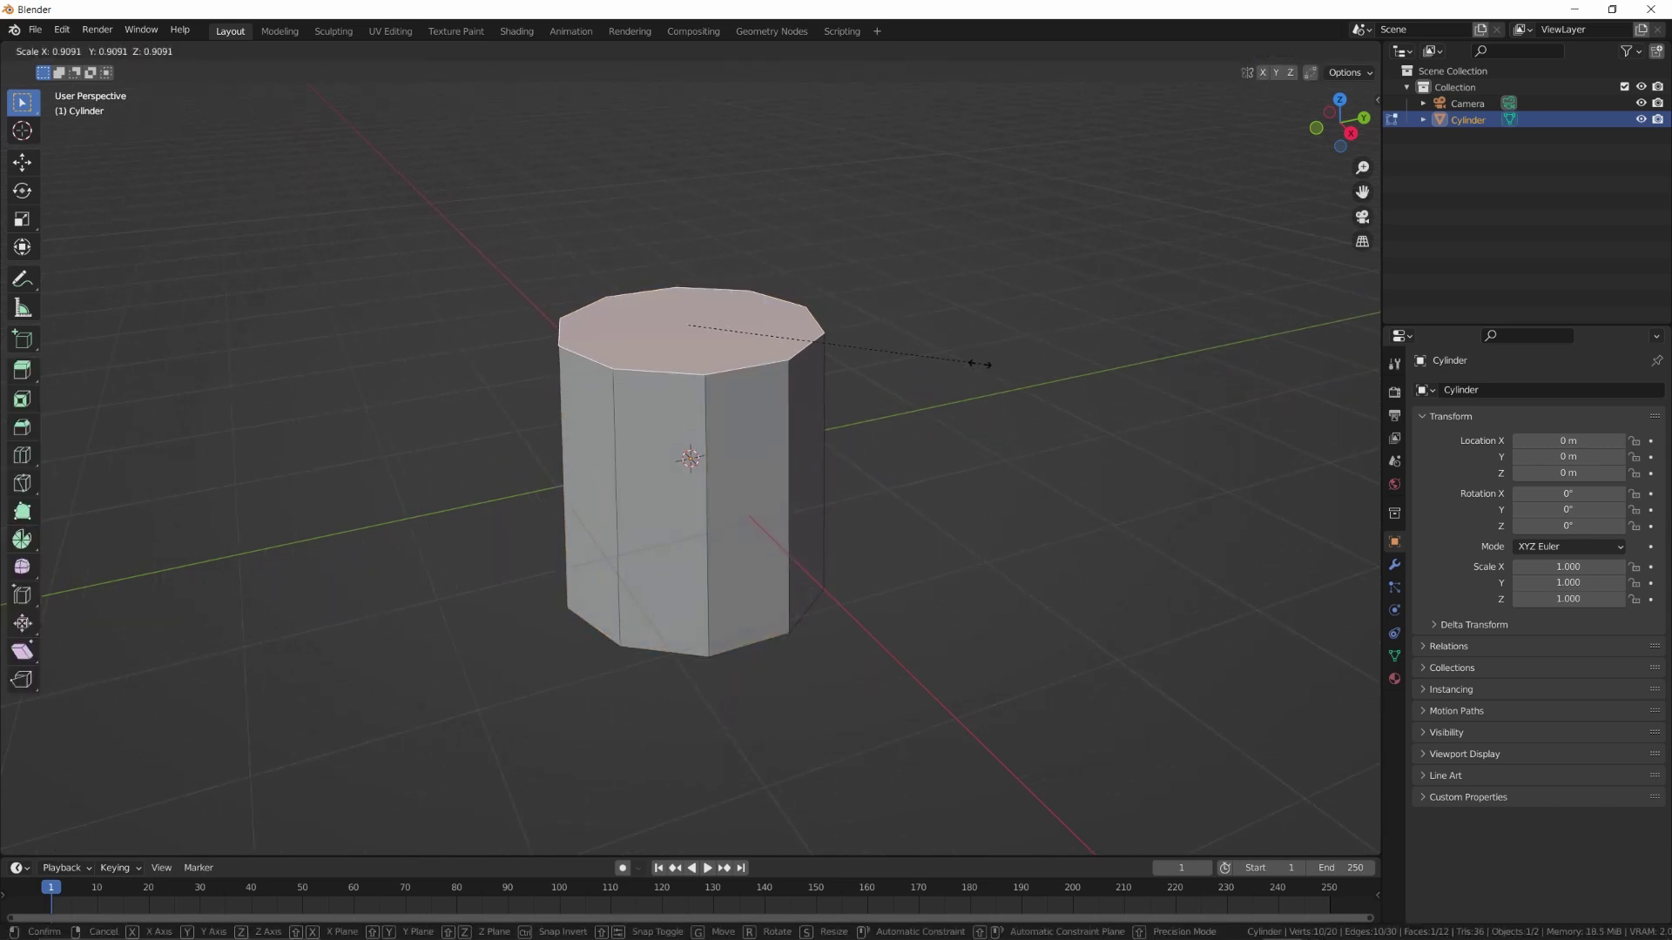
click(958, 362)
Delete all of the cylinder's faces except one front side face
middle_drag(820, 449, 712, 462)
click(714, 461)
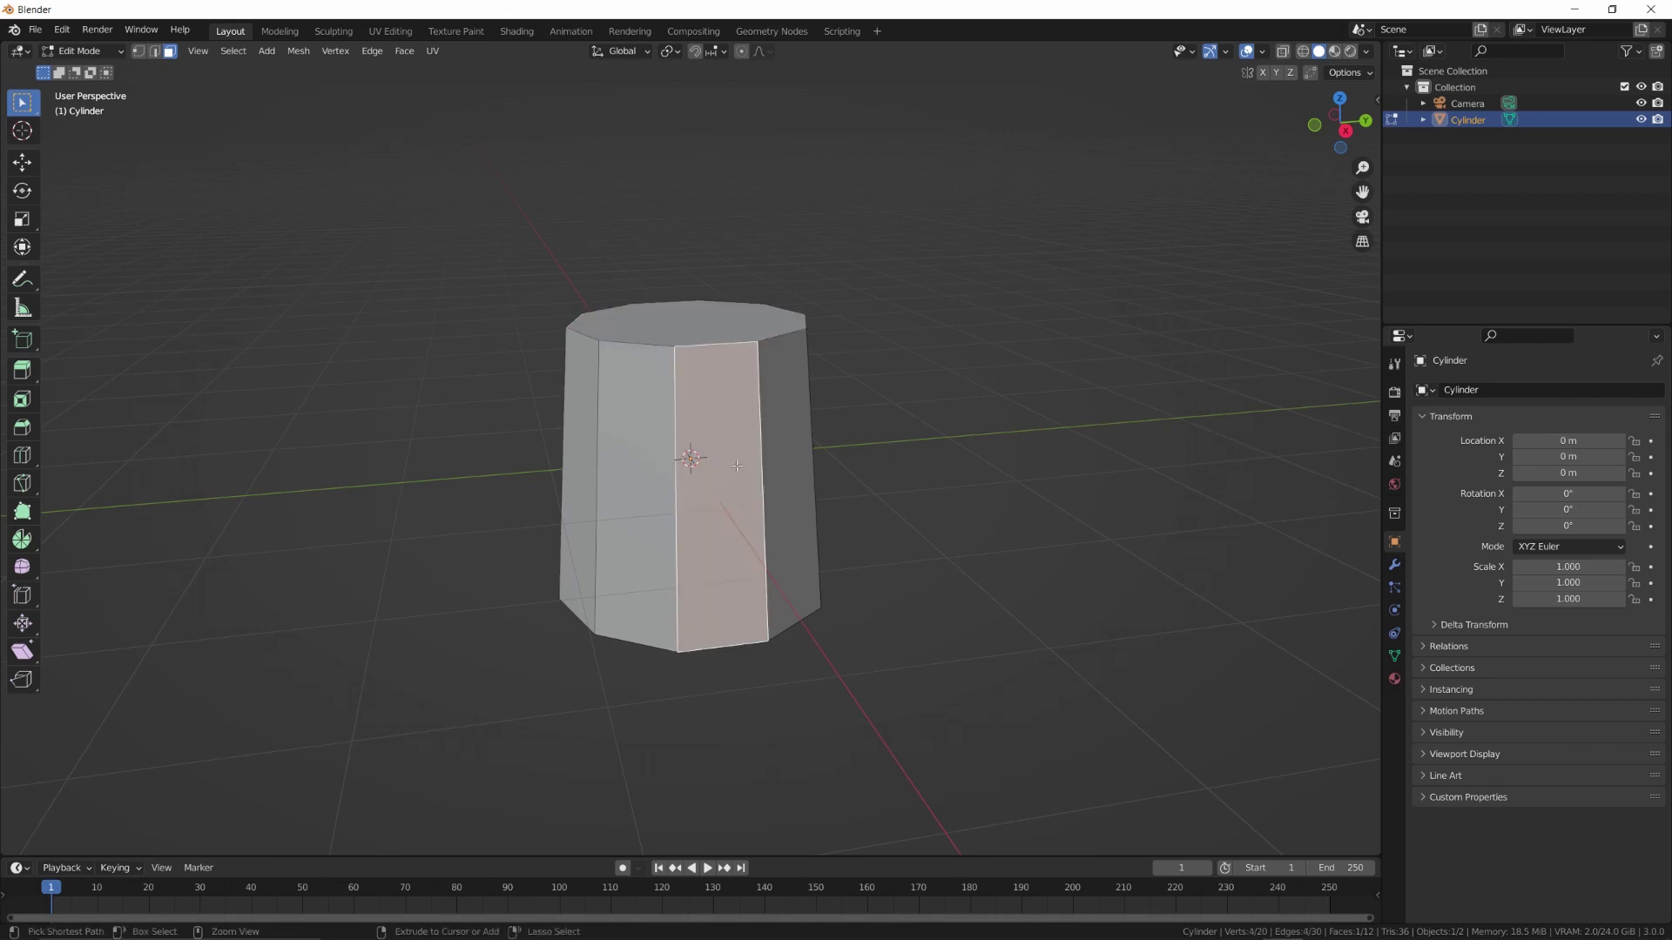
key(ctrl+i)
key(x)
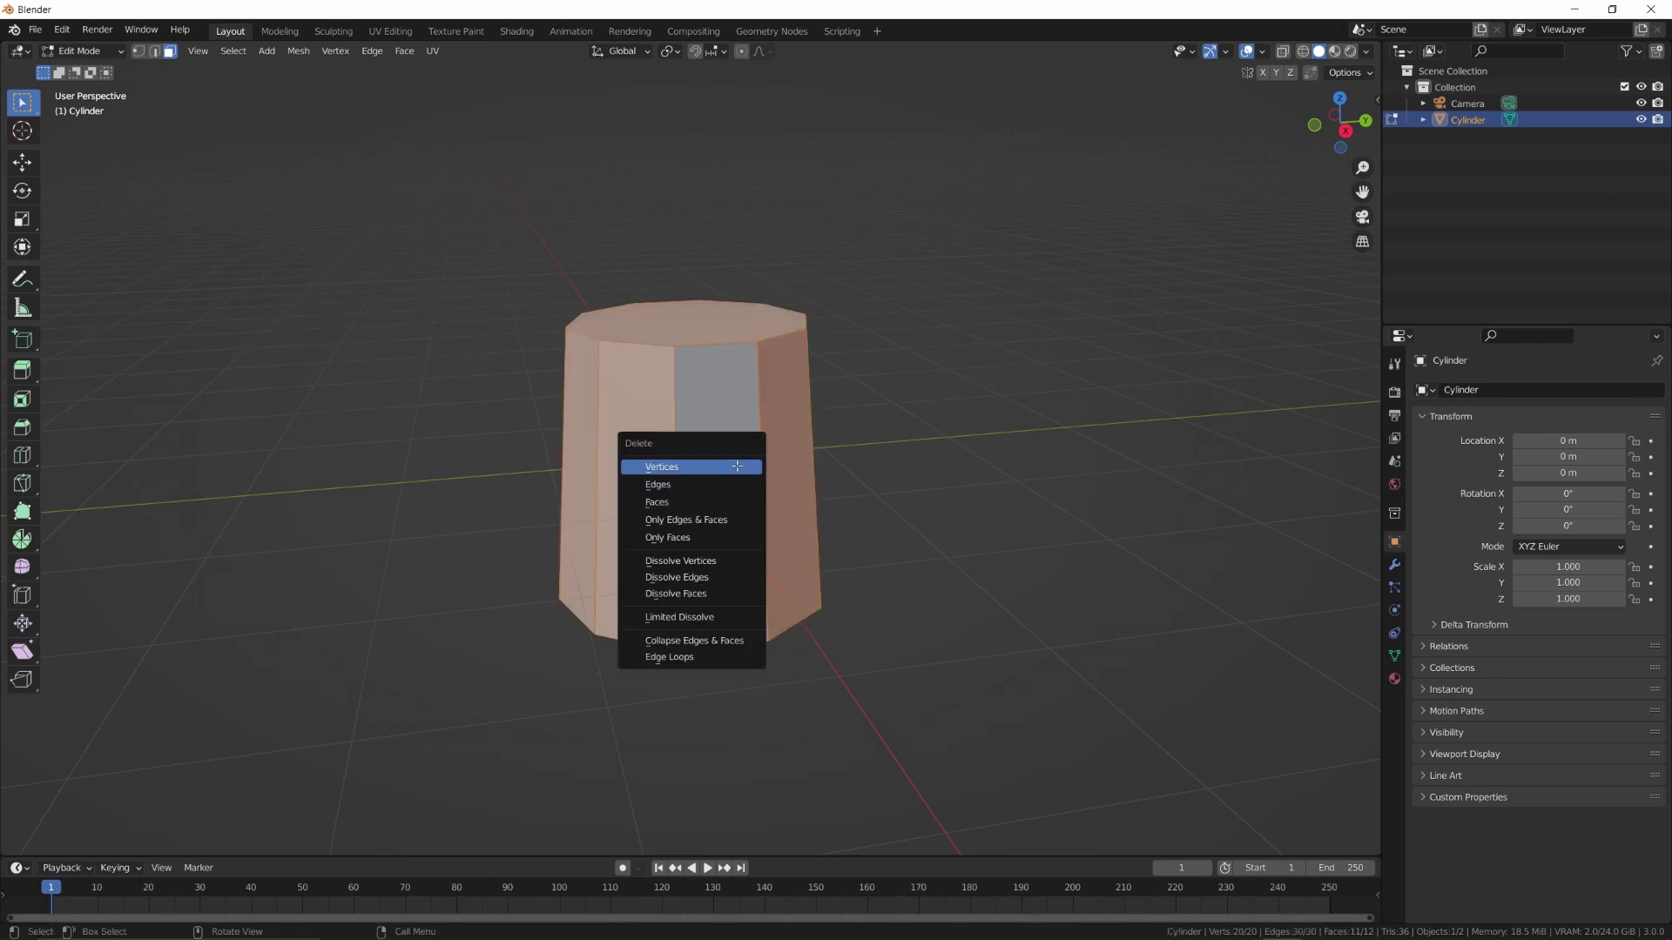
click(721, 499)
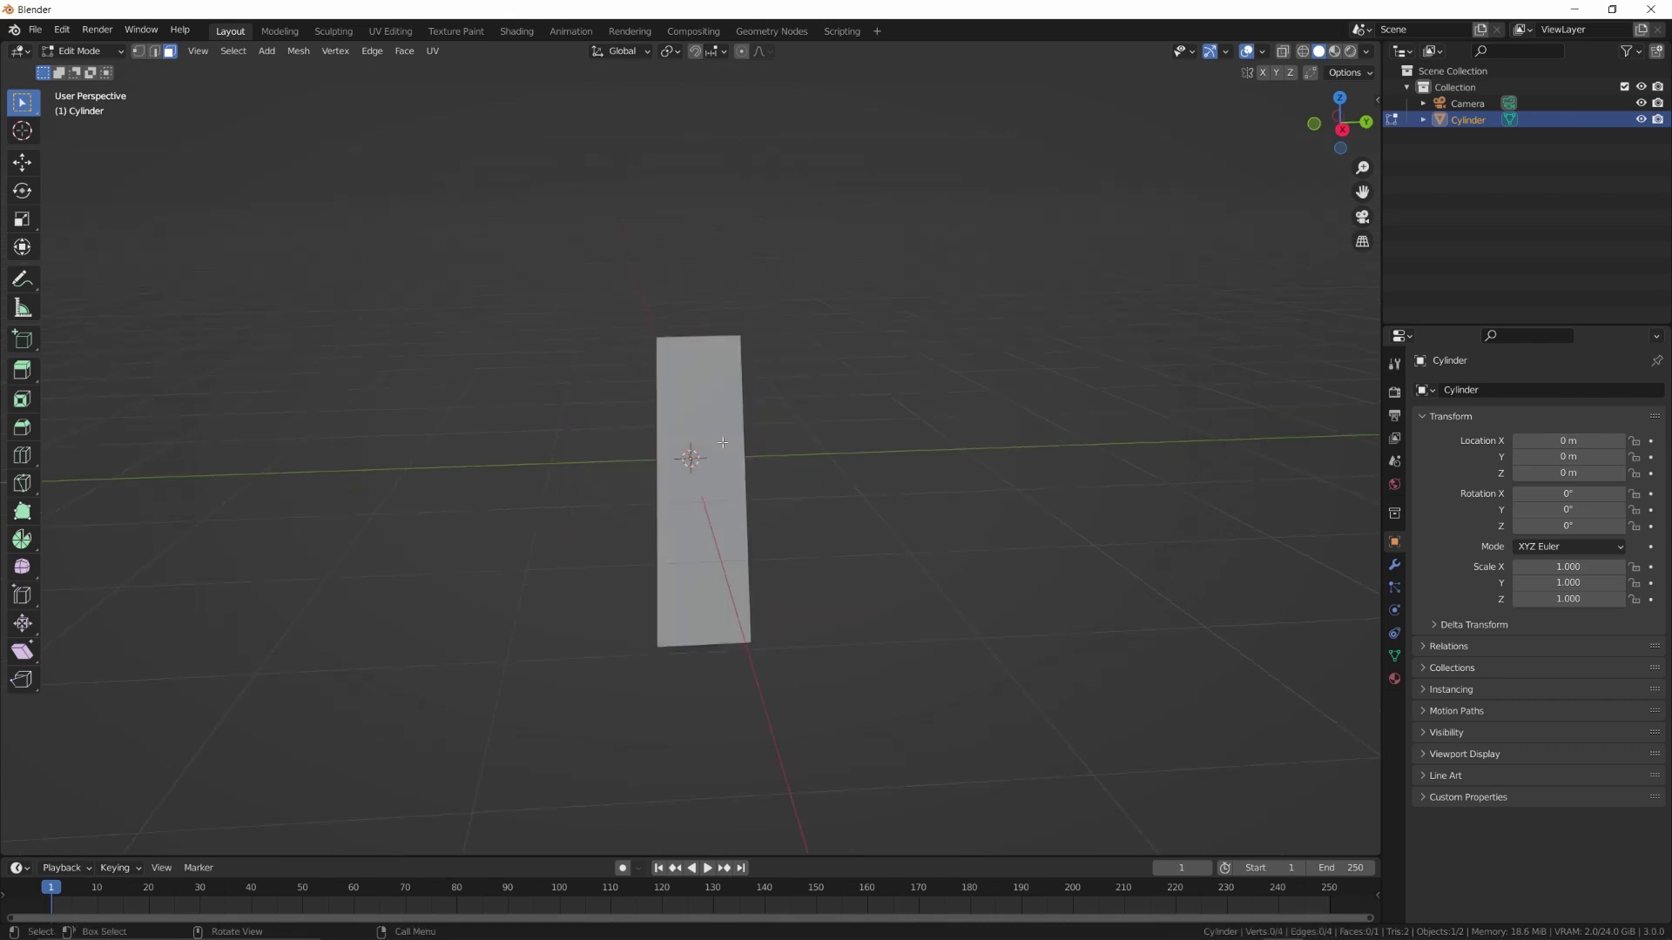
Cut the remaining panel with a horizontal edge loop near its upper edge and a vertical loop down its middle
key(ctrl+r)
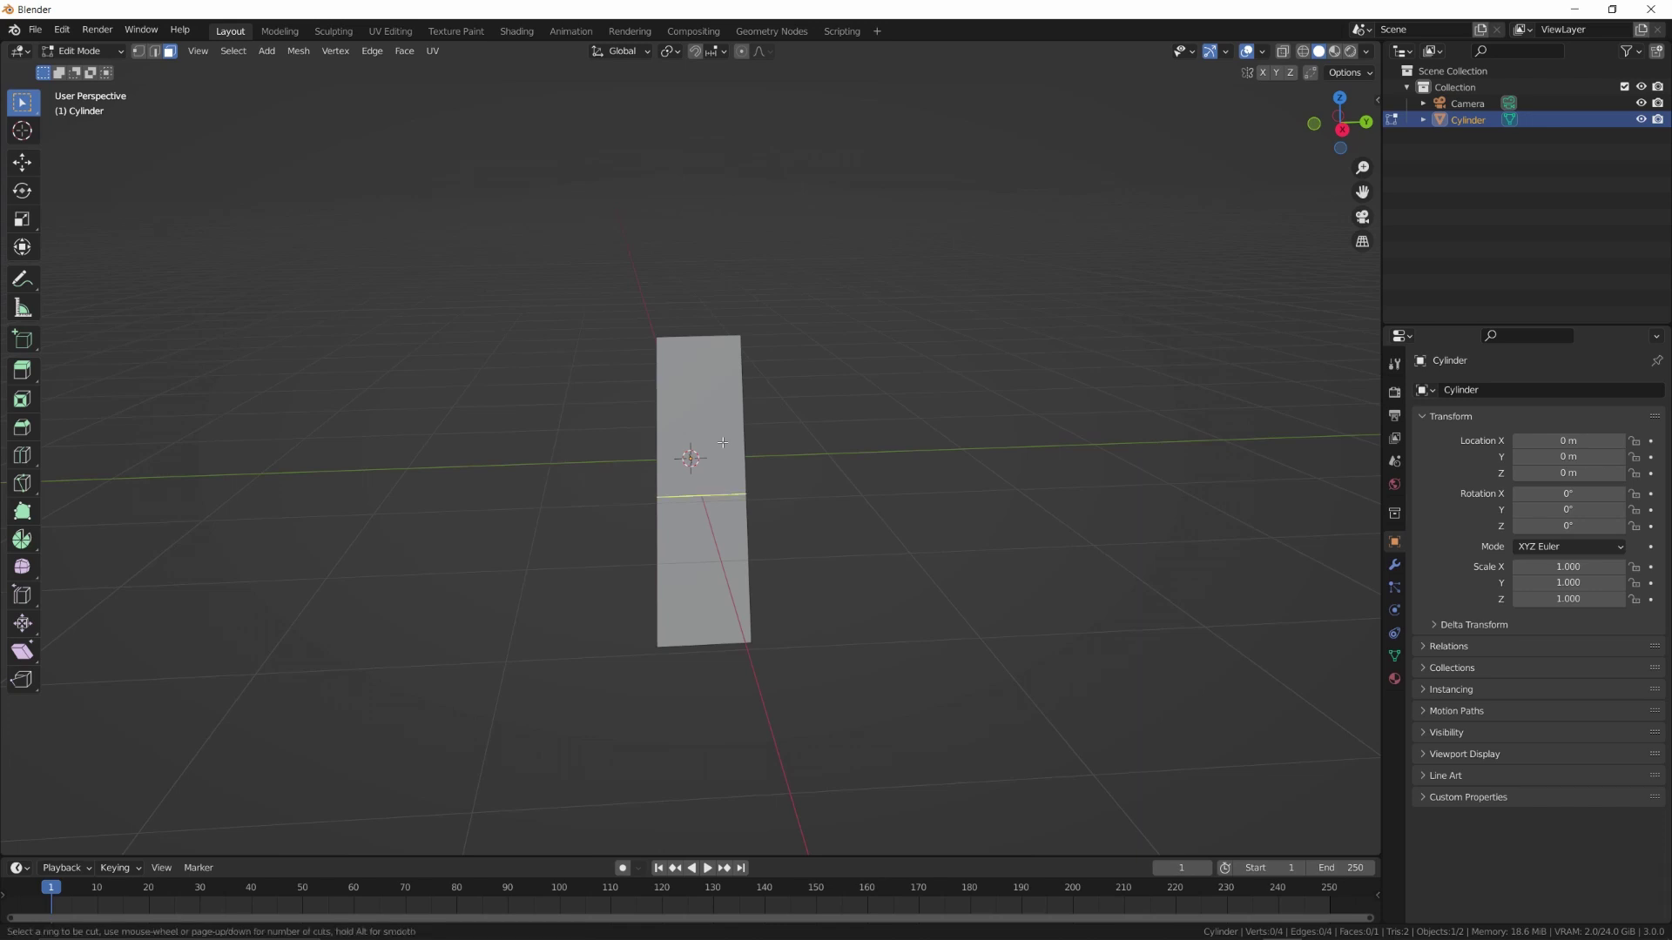
click(722, 434)
click(729, 340)
key(ctrl+r)
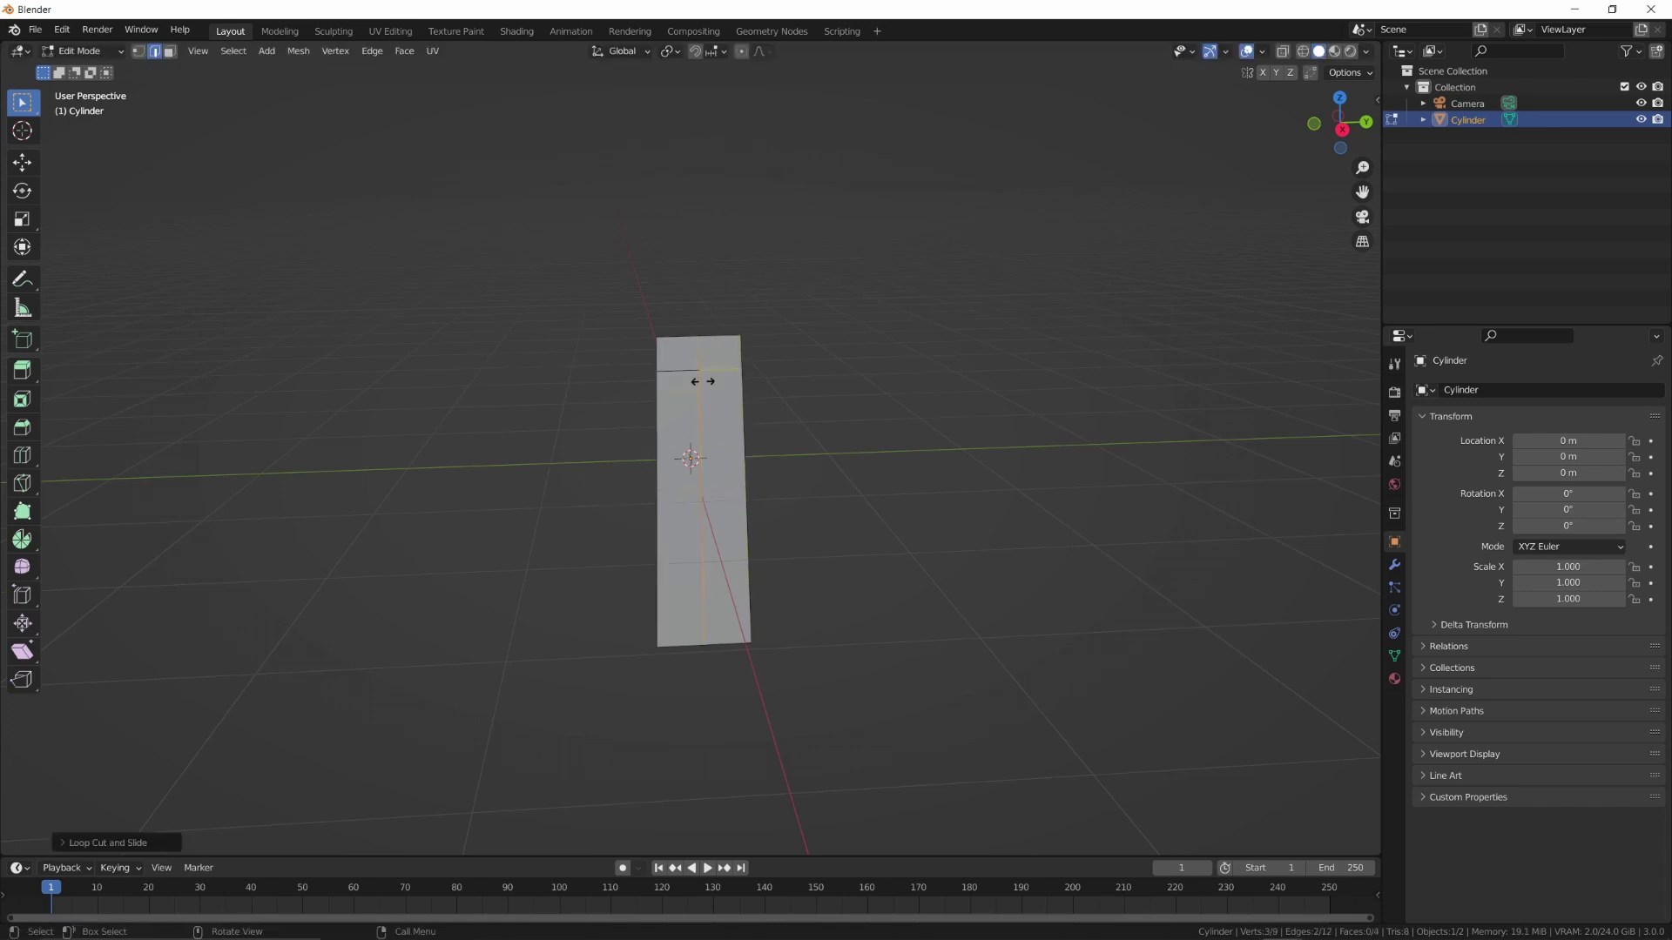
click(703, 380)
click(701, 379)
Raise the middle vertex of the panel's upper edge slightly along Z to form a shallow peak
scroll(684, 392, up, 4)
key(1)
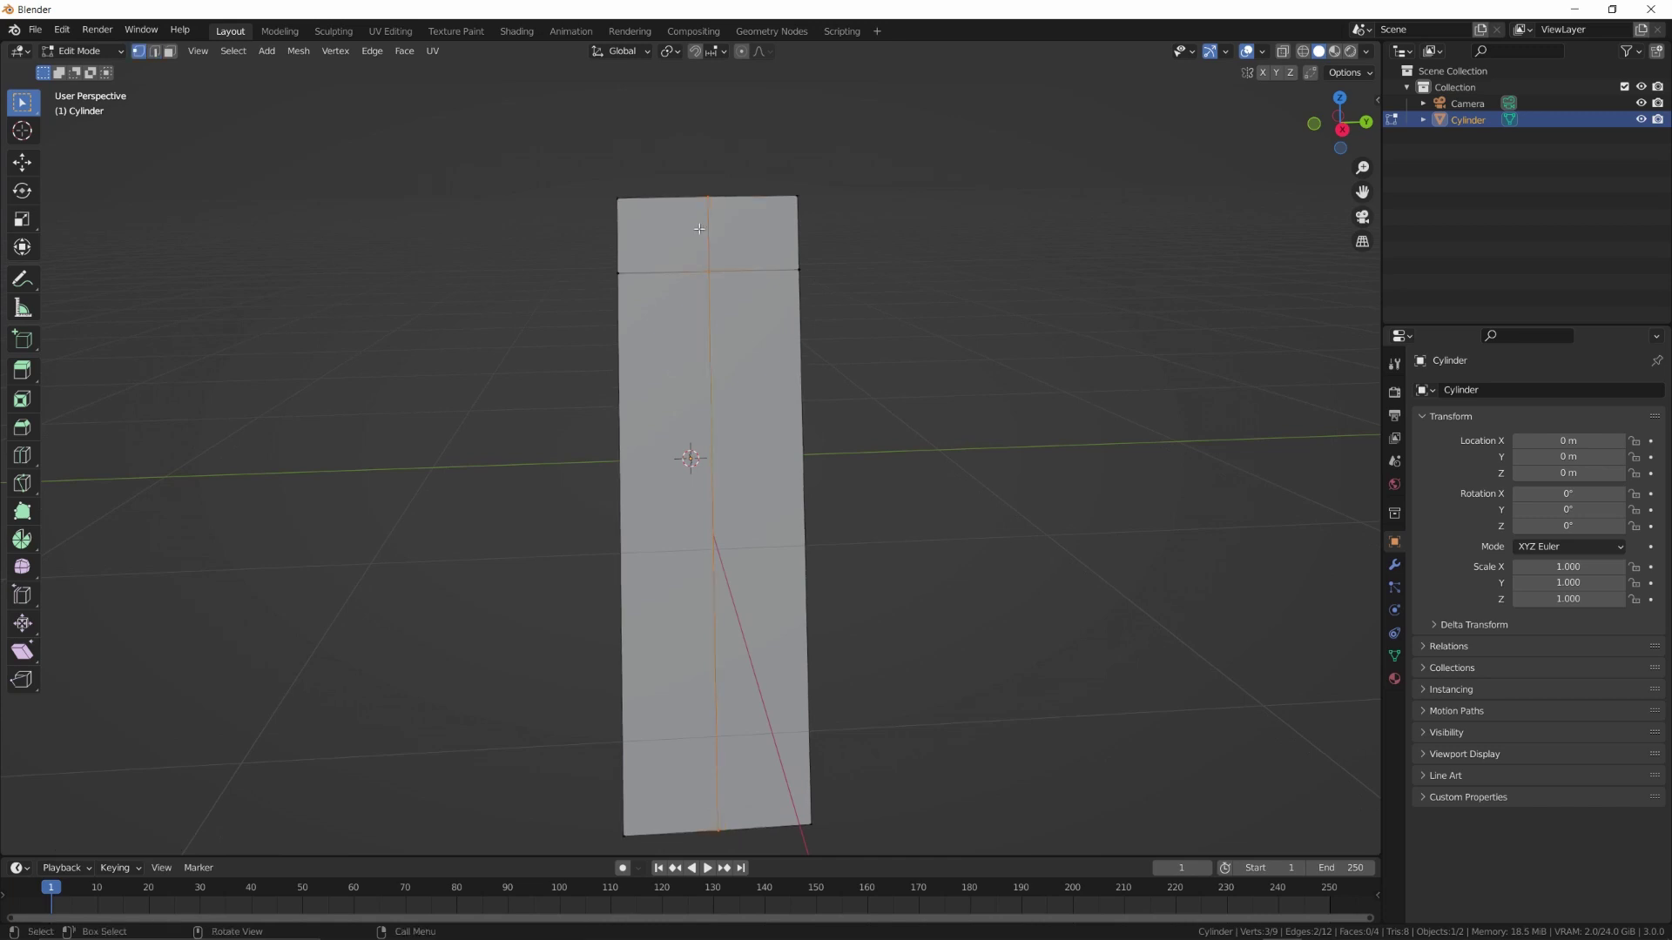
key(shift+space)
click(686, 246)
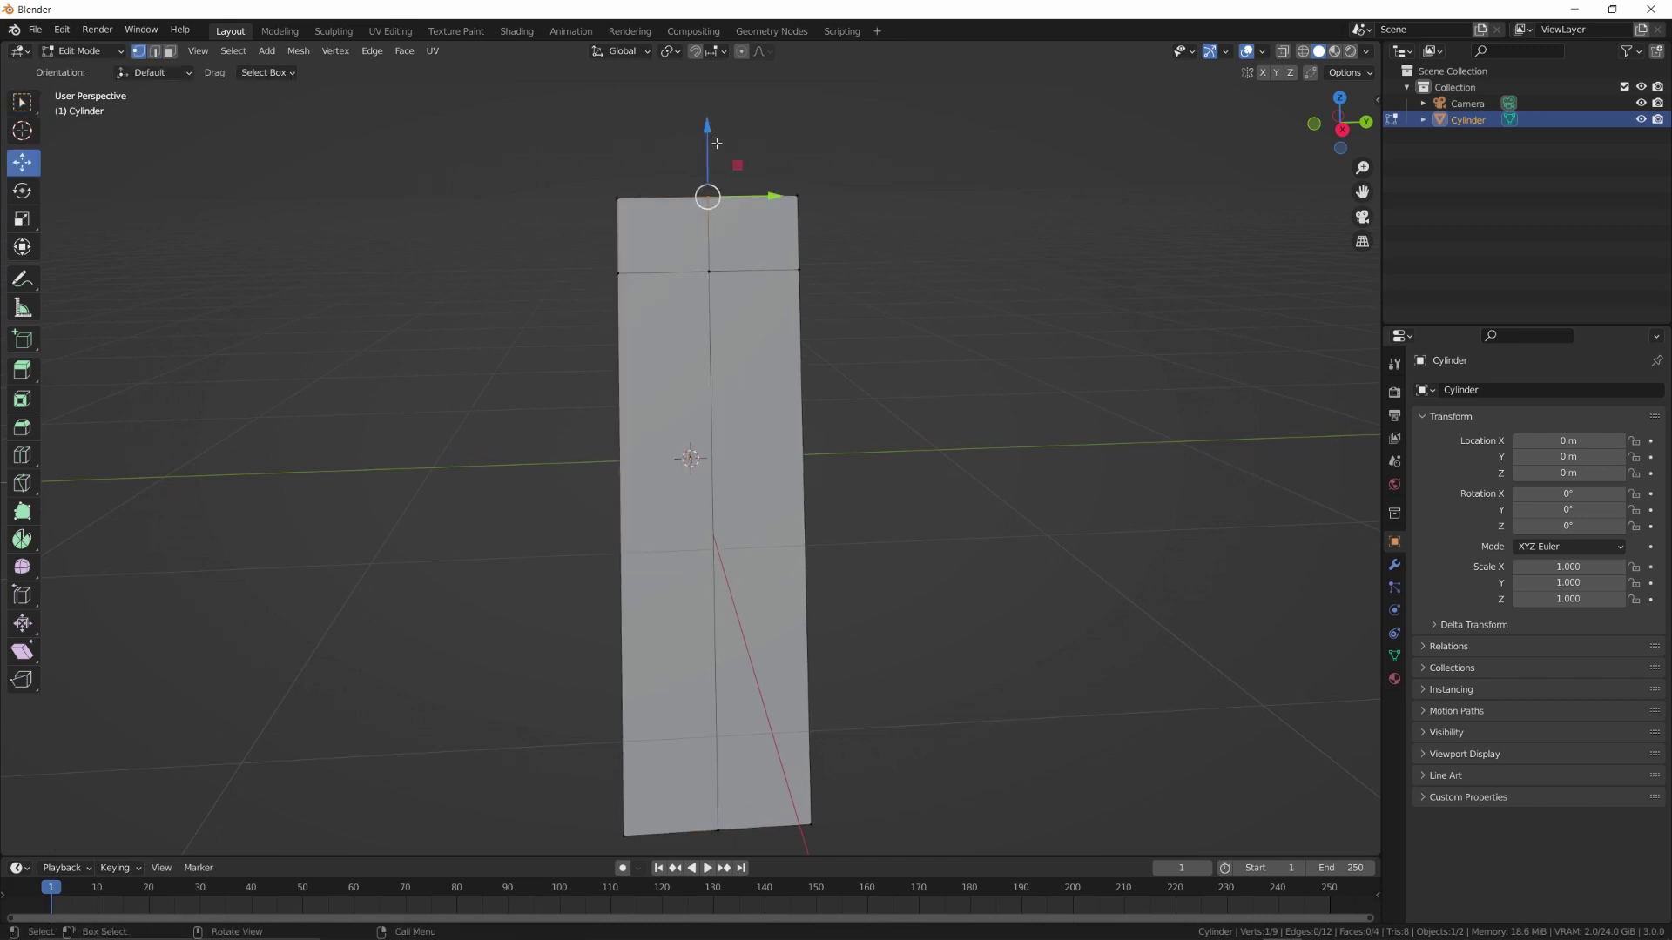
drag(713, 144, 711, 115)
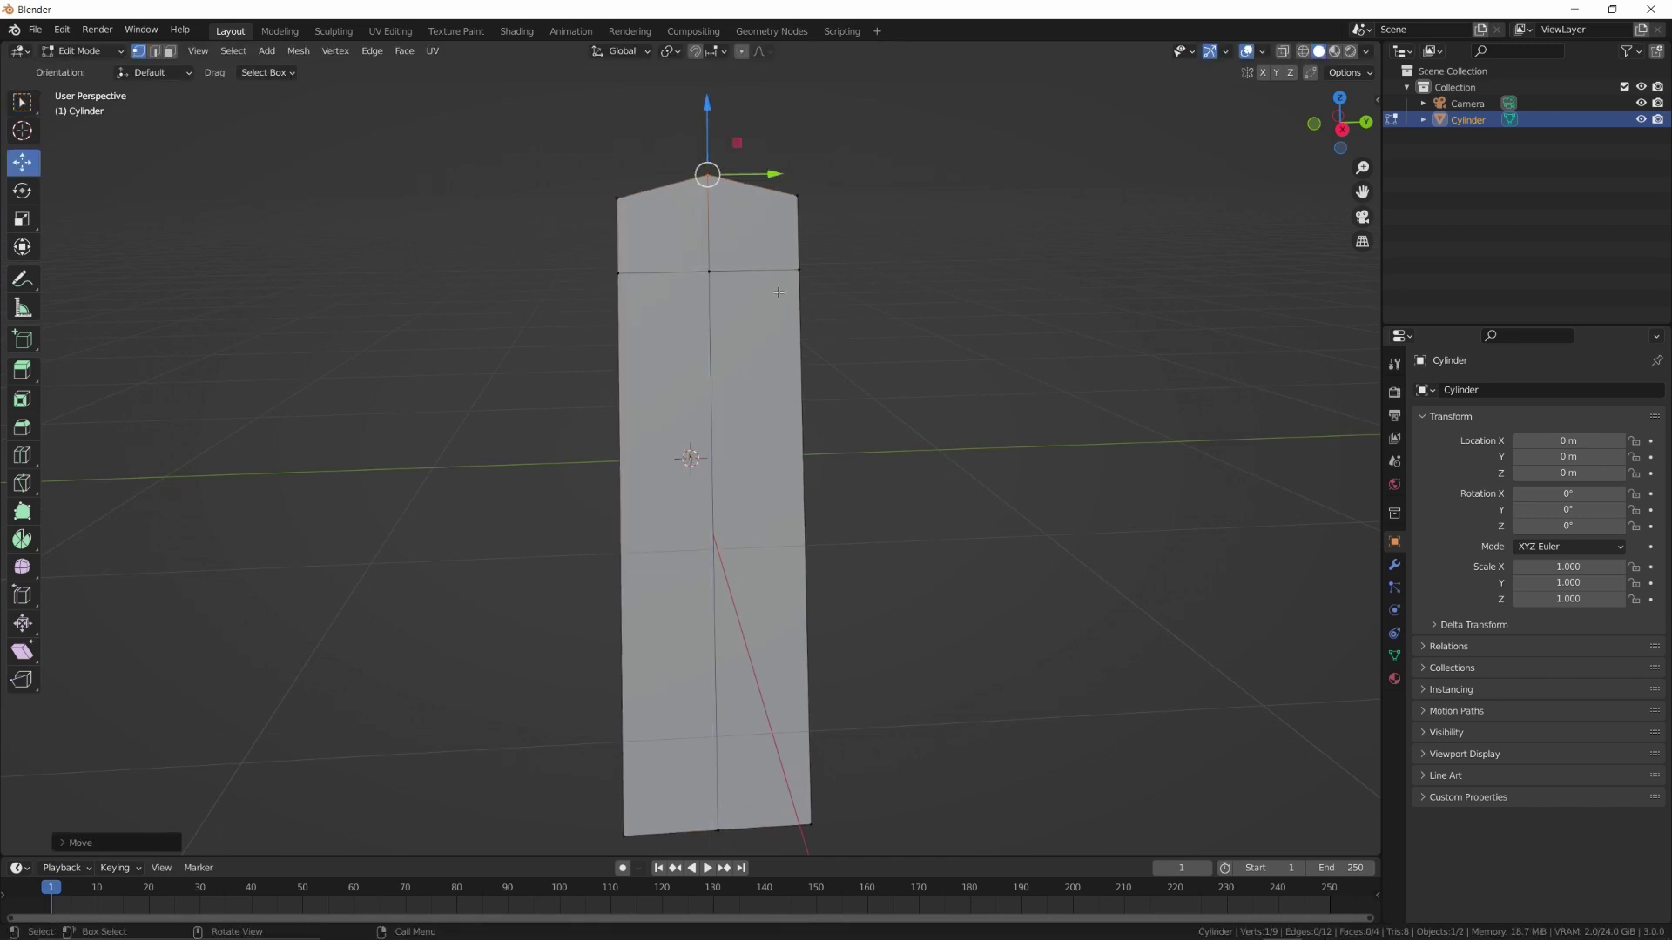
Add a vertical support edge loop close to each side edge of the panel and return to Object Mode
key(ctrl+r)
click(774, 266)
click(800, 261)
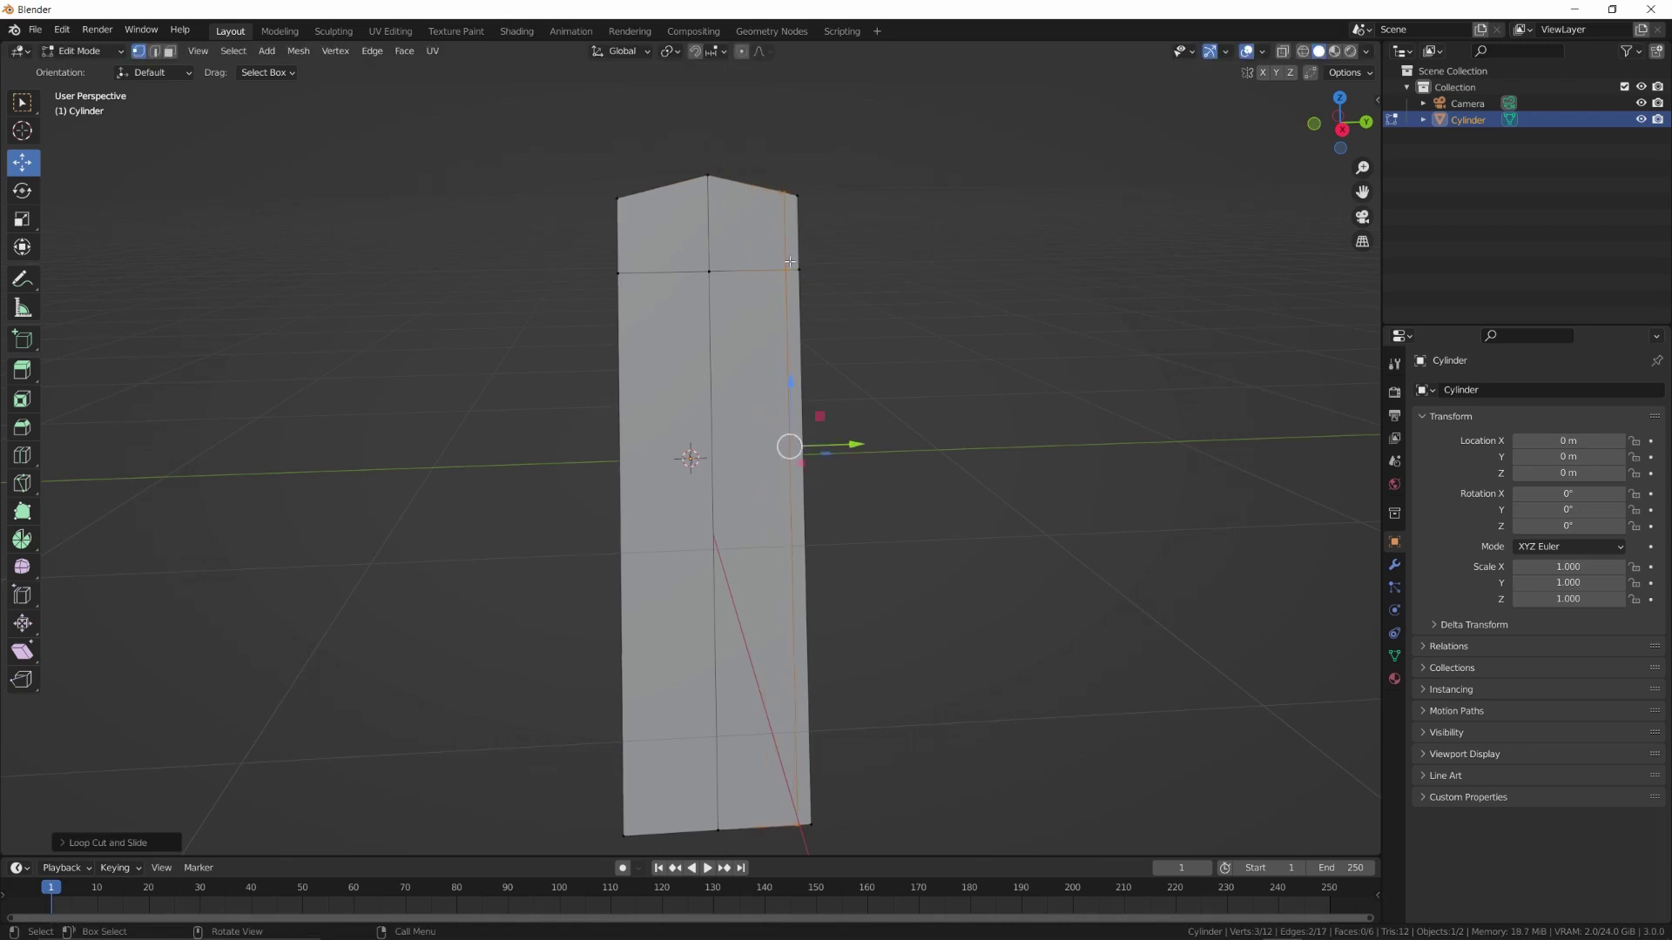
key(ctrl+r)
click(661, 263)
click(630, 263)
key(Tab)
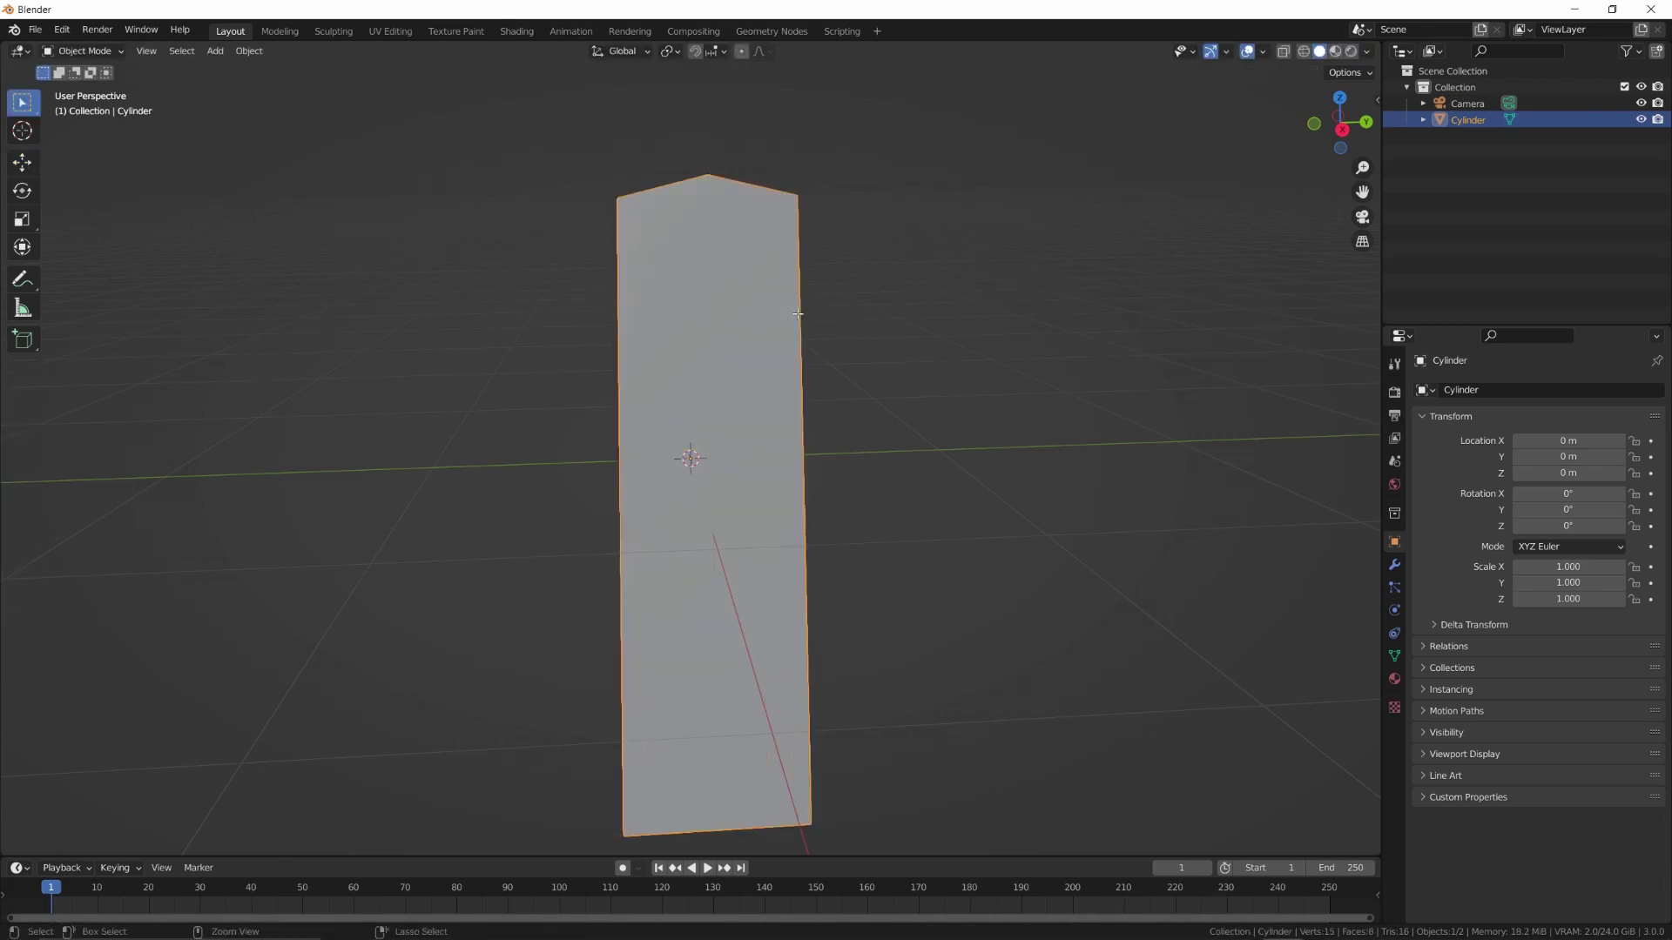
Add a Plain Axes empty at the world origin
key(shift+a)
mouse_move(788, 484)
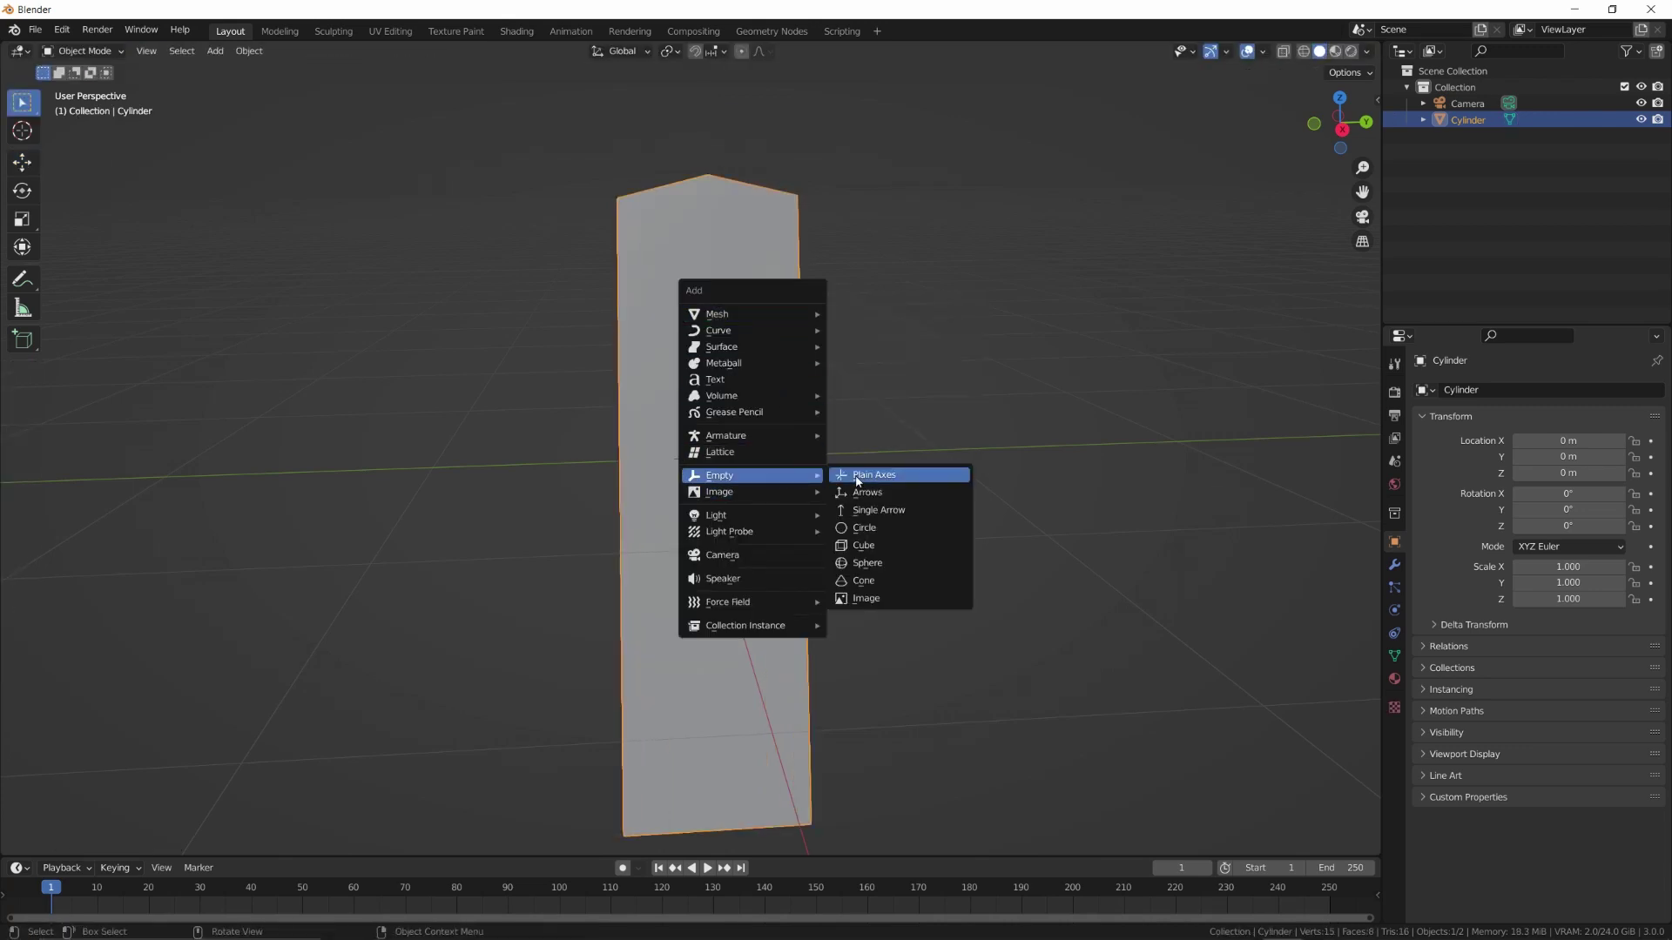
click(899, 469)
Add an Array modifier to the panel
middle_drag(899, 465, 818, 456)
click(559, 404)
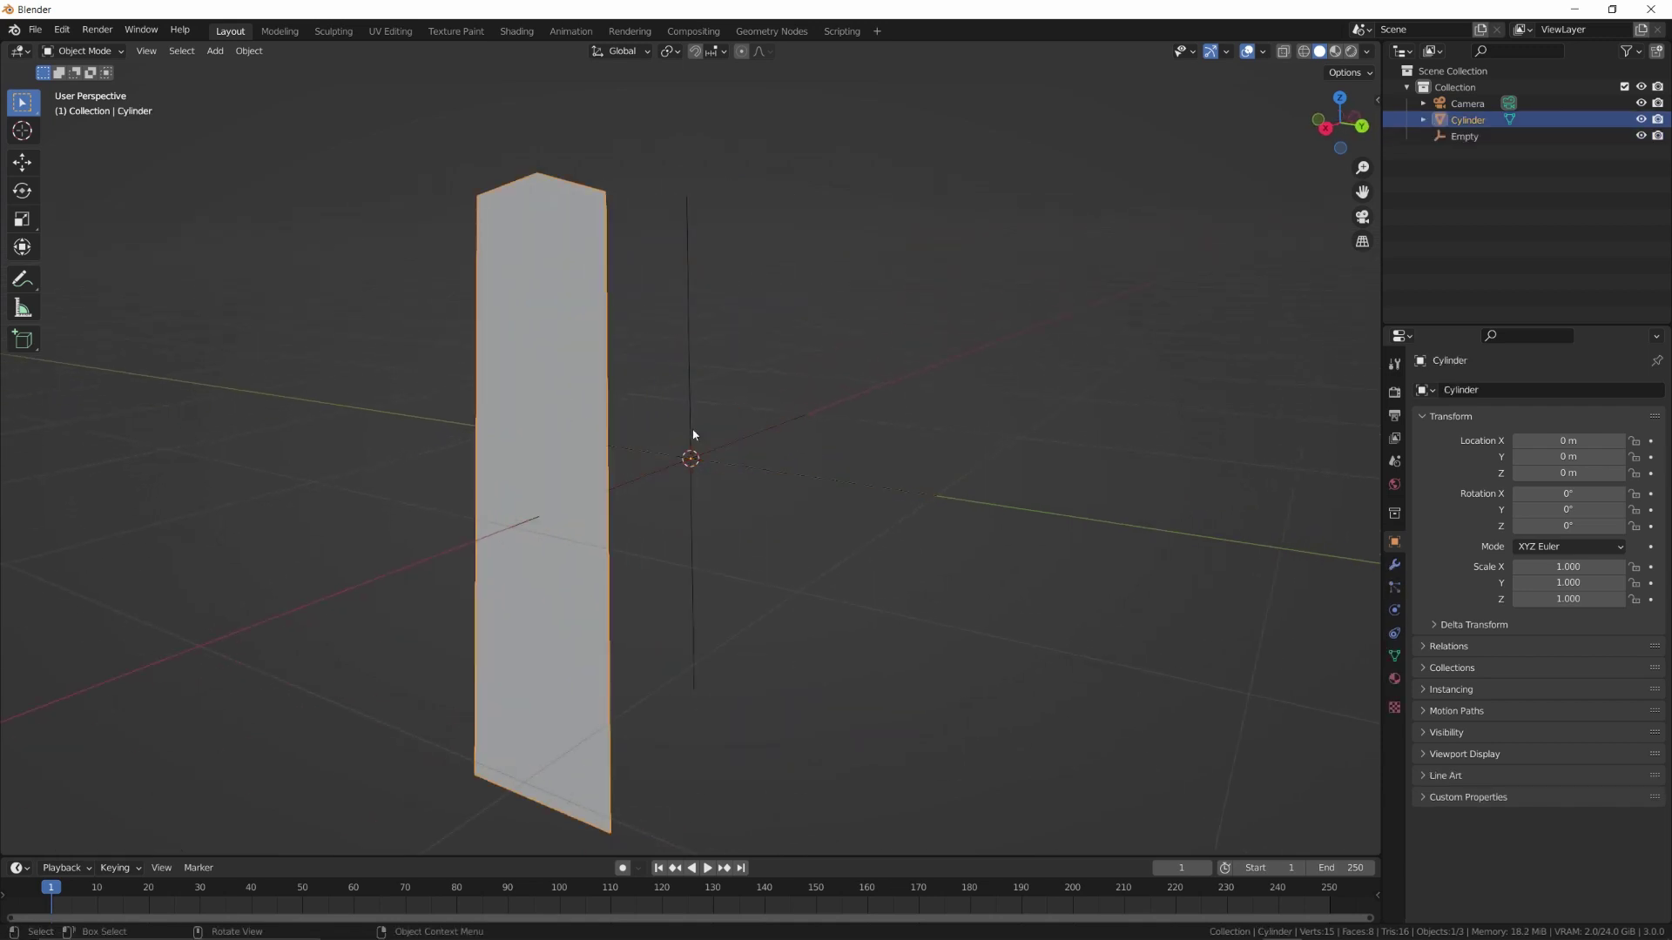
click(1394, 564)
click(1480, 390)
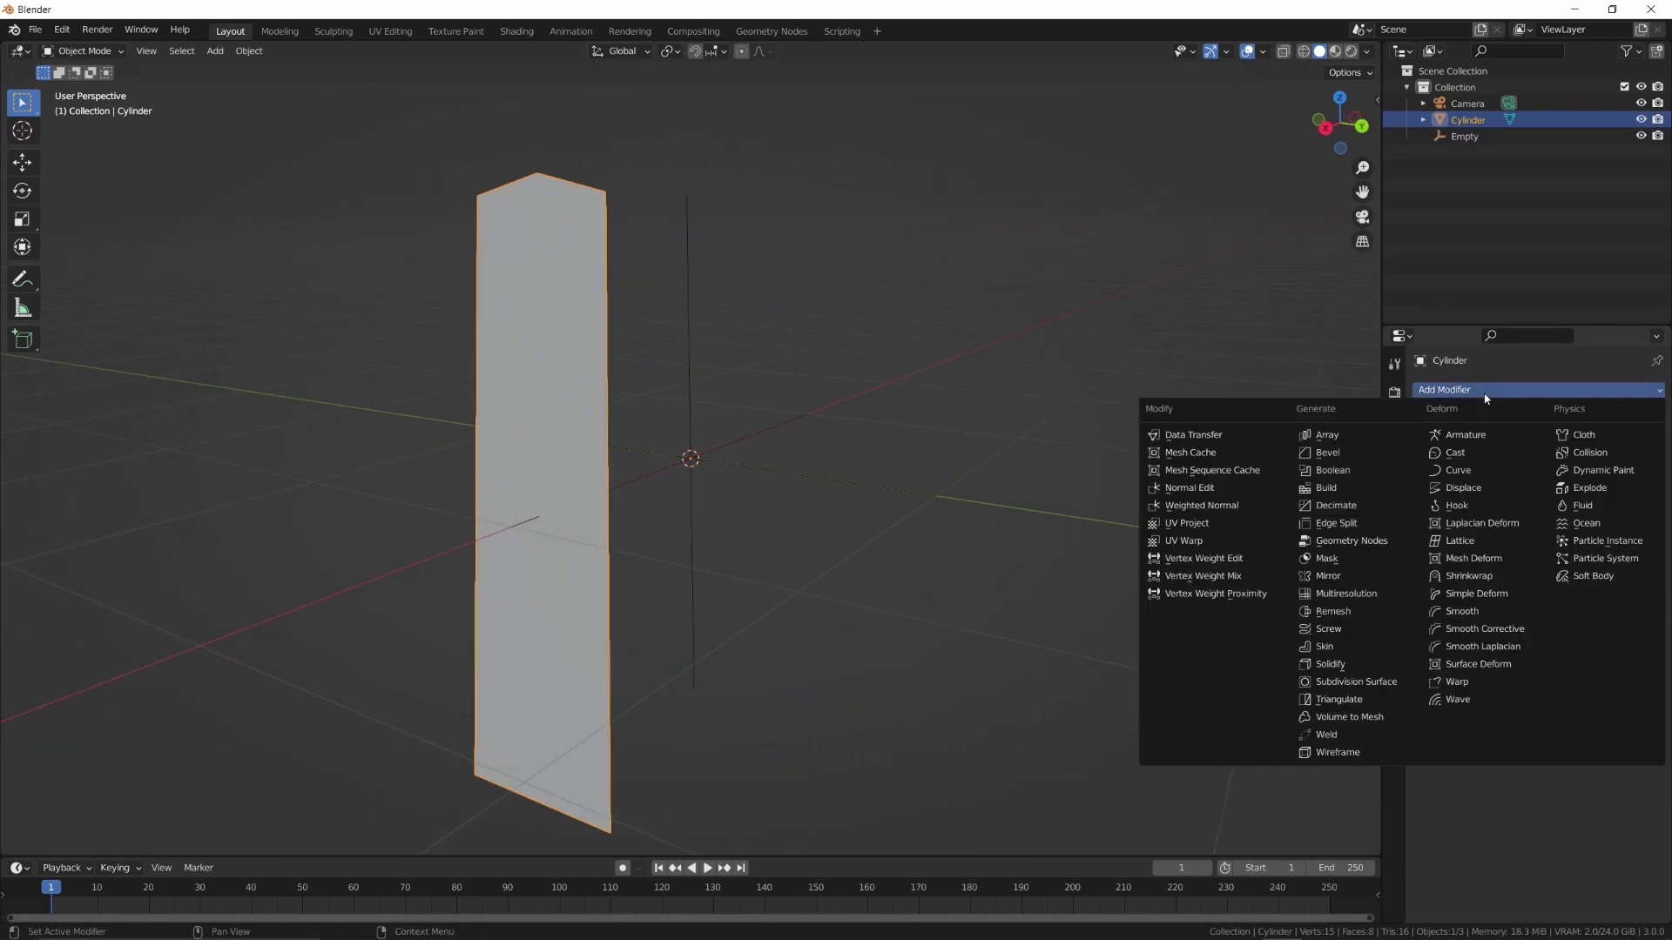
click(1348, 436)
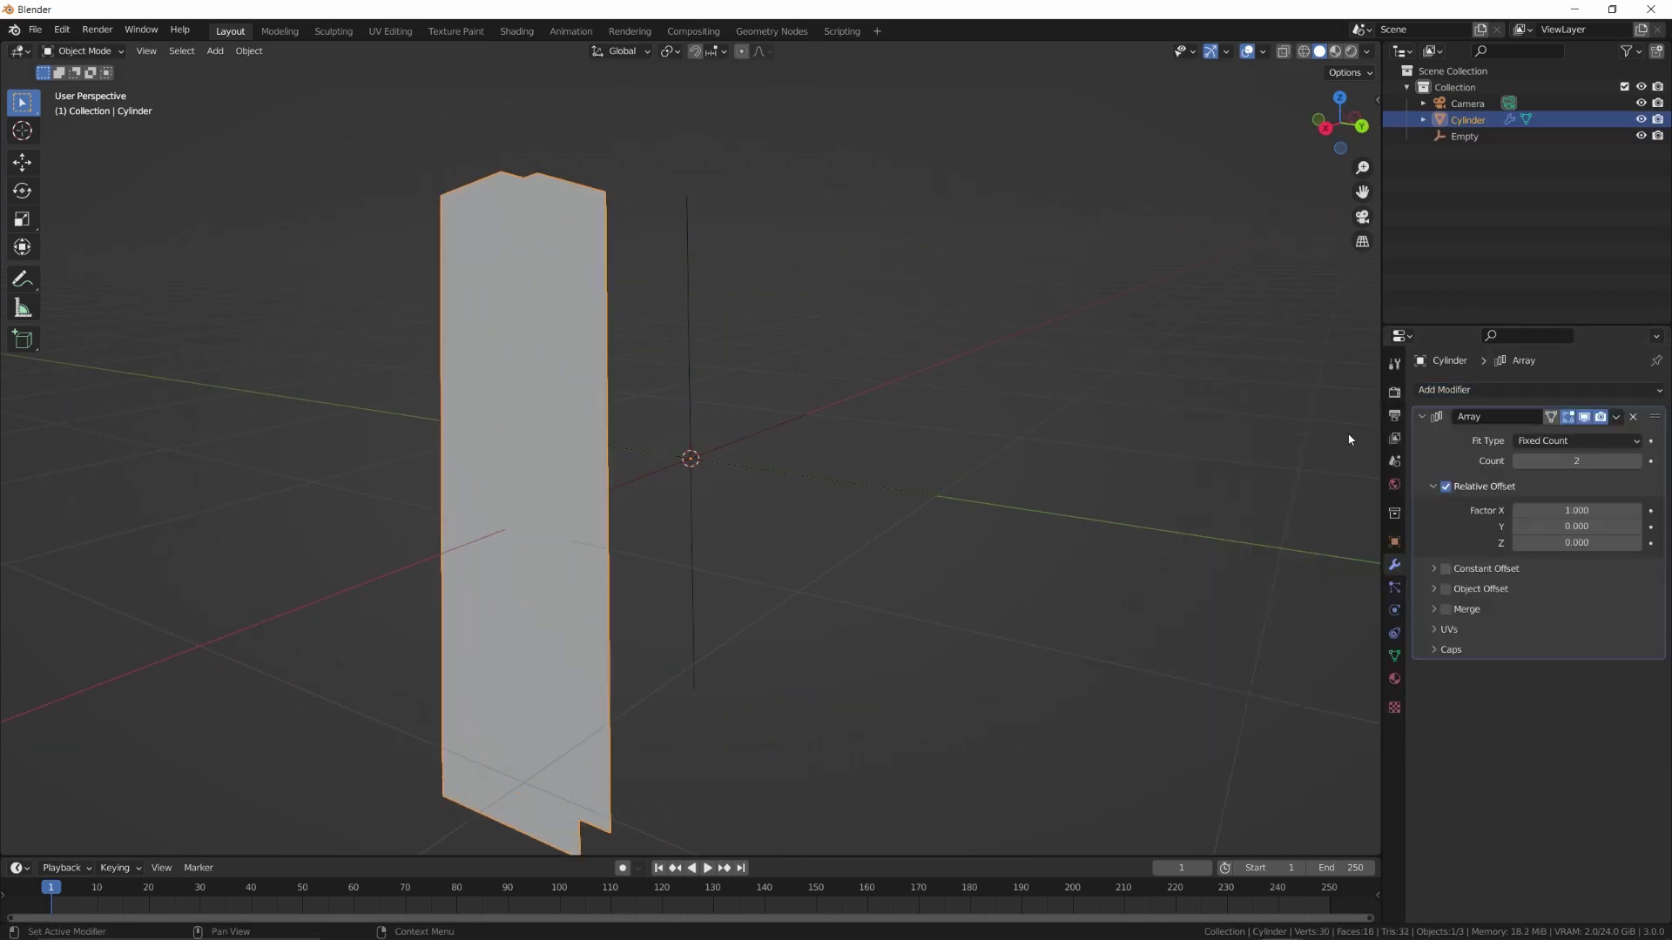
Enable the array's Object Offset using the Empty and set the Relative Offset Factor X to 0
click(1433, 592)
click(1446, 590)
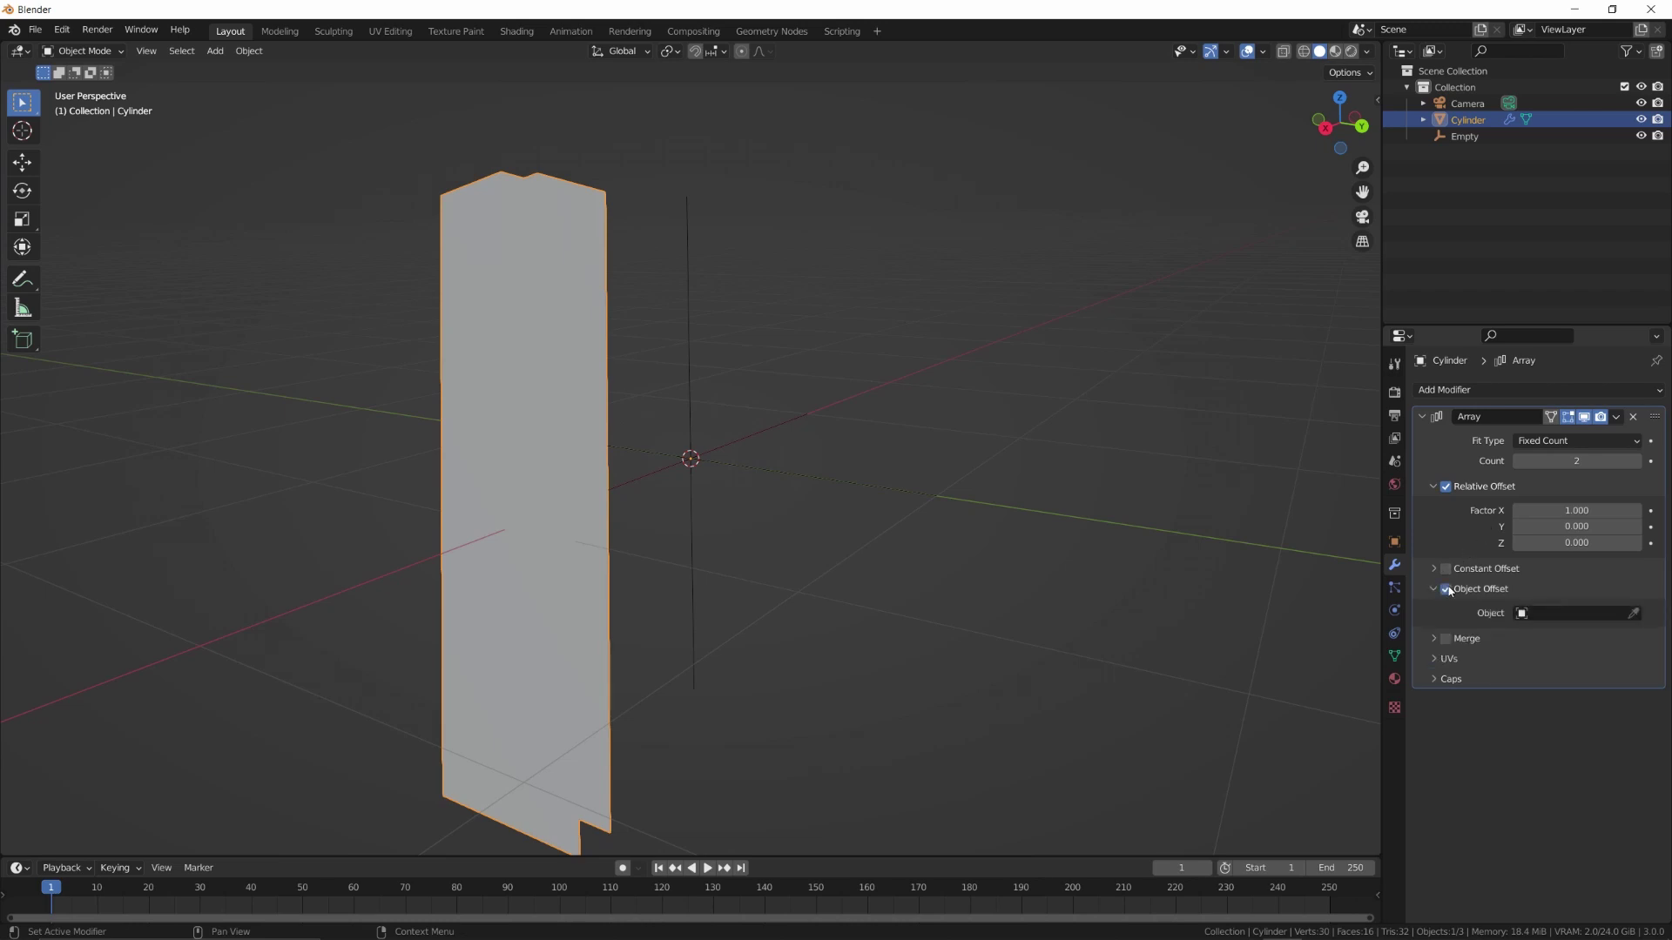
click(1583, 612)
click(1524, 650)
click(1581, 511)
text(0)
key(Return)
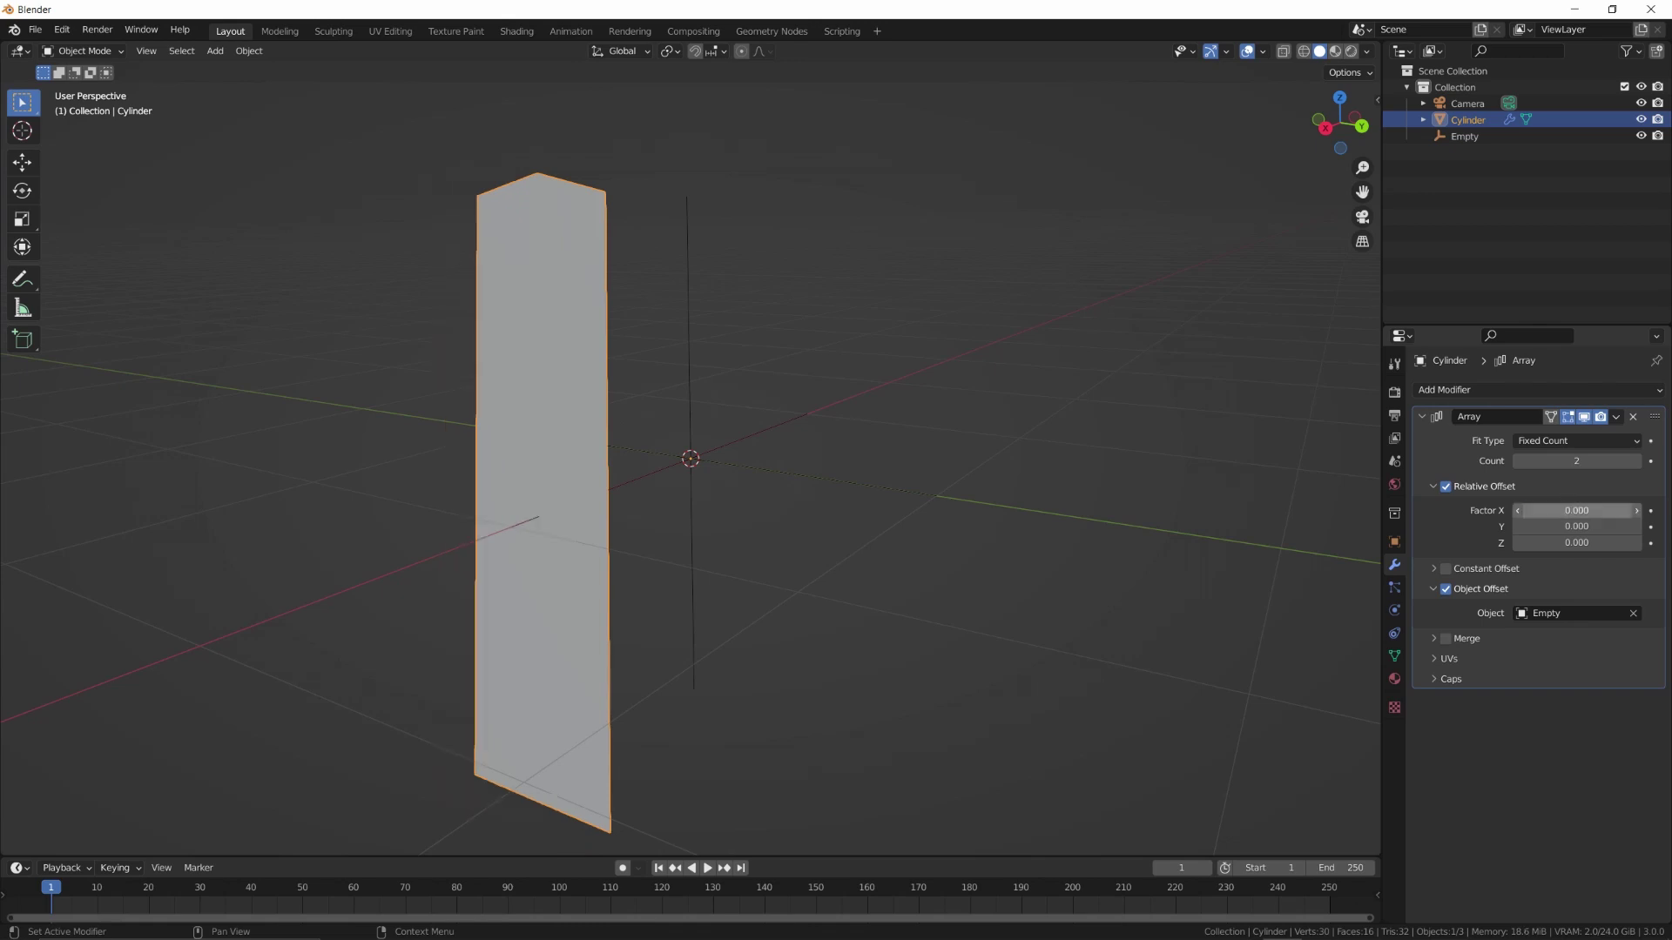
Rotate the Empty 36 degrees around the Z axis
click(743, 437)
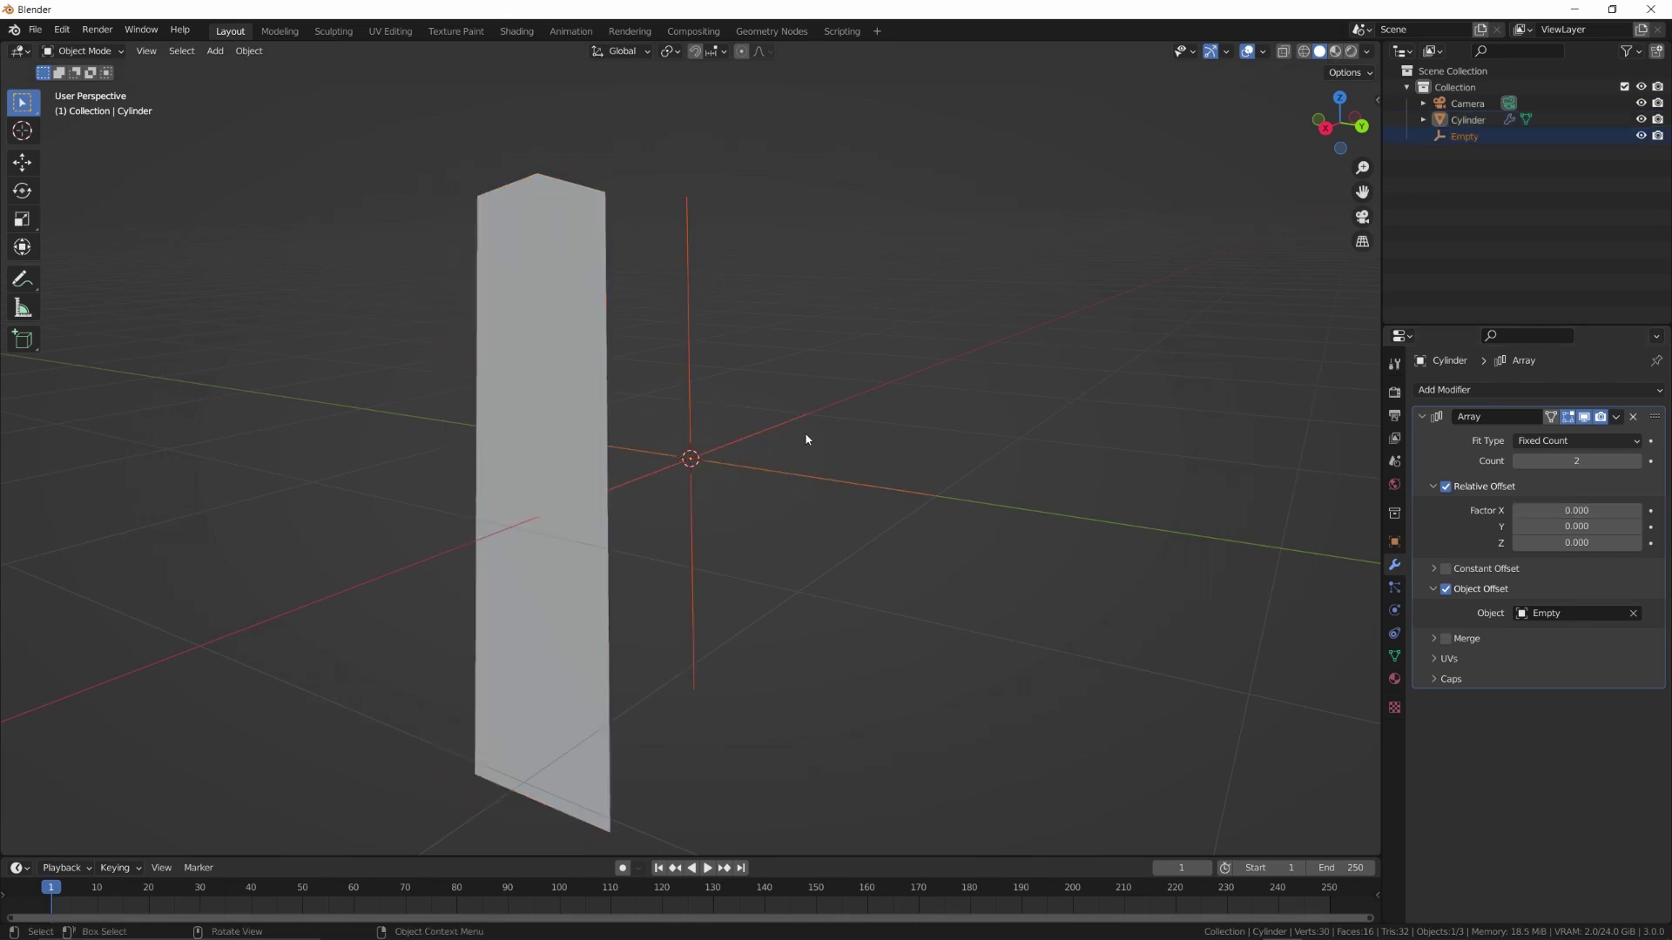
text(rz)
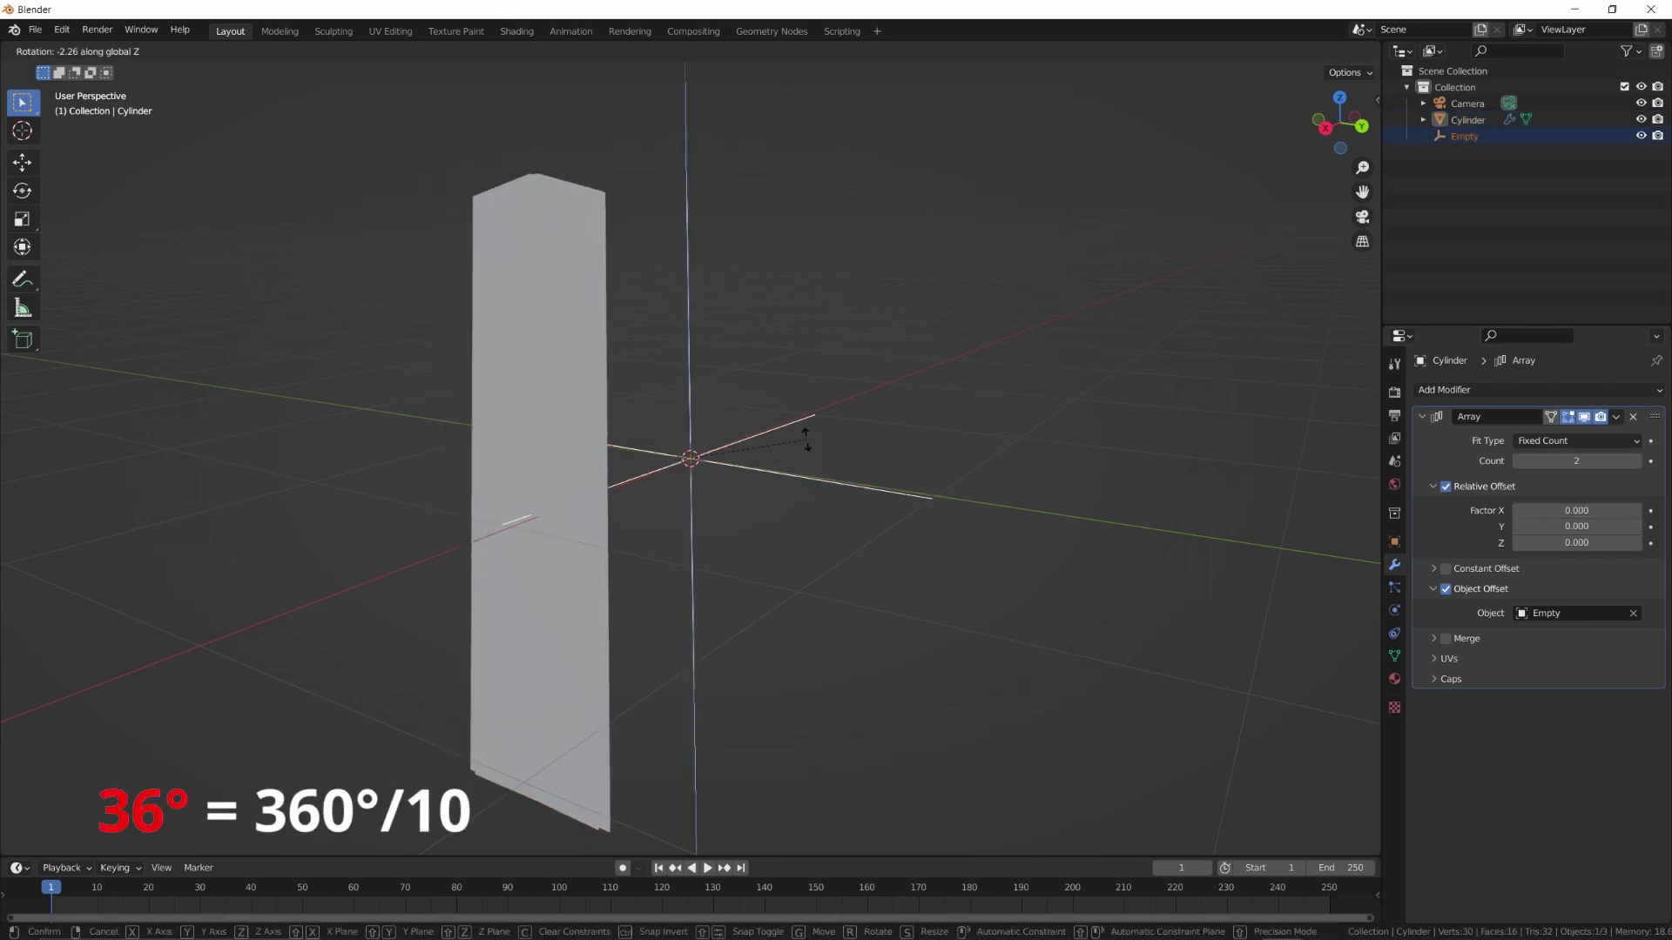
text(36)
key(Return)
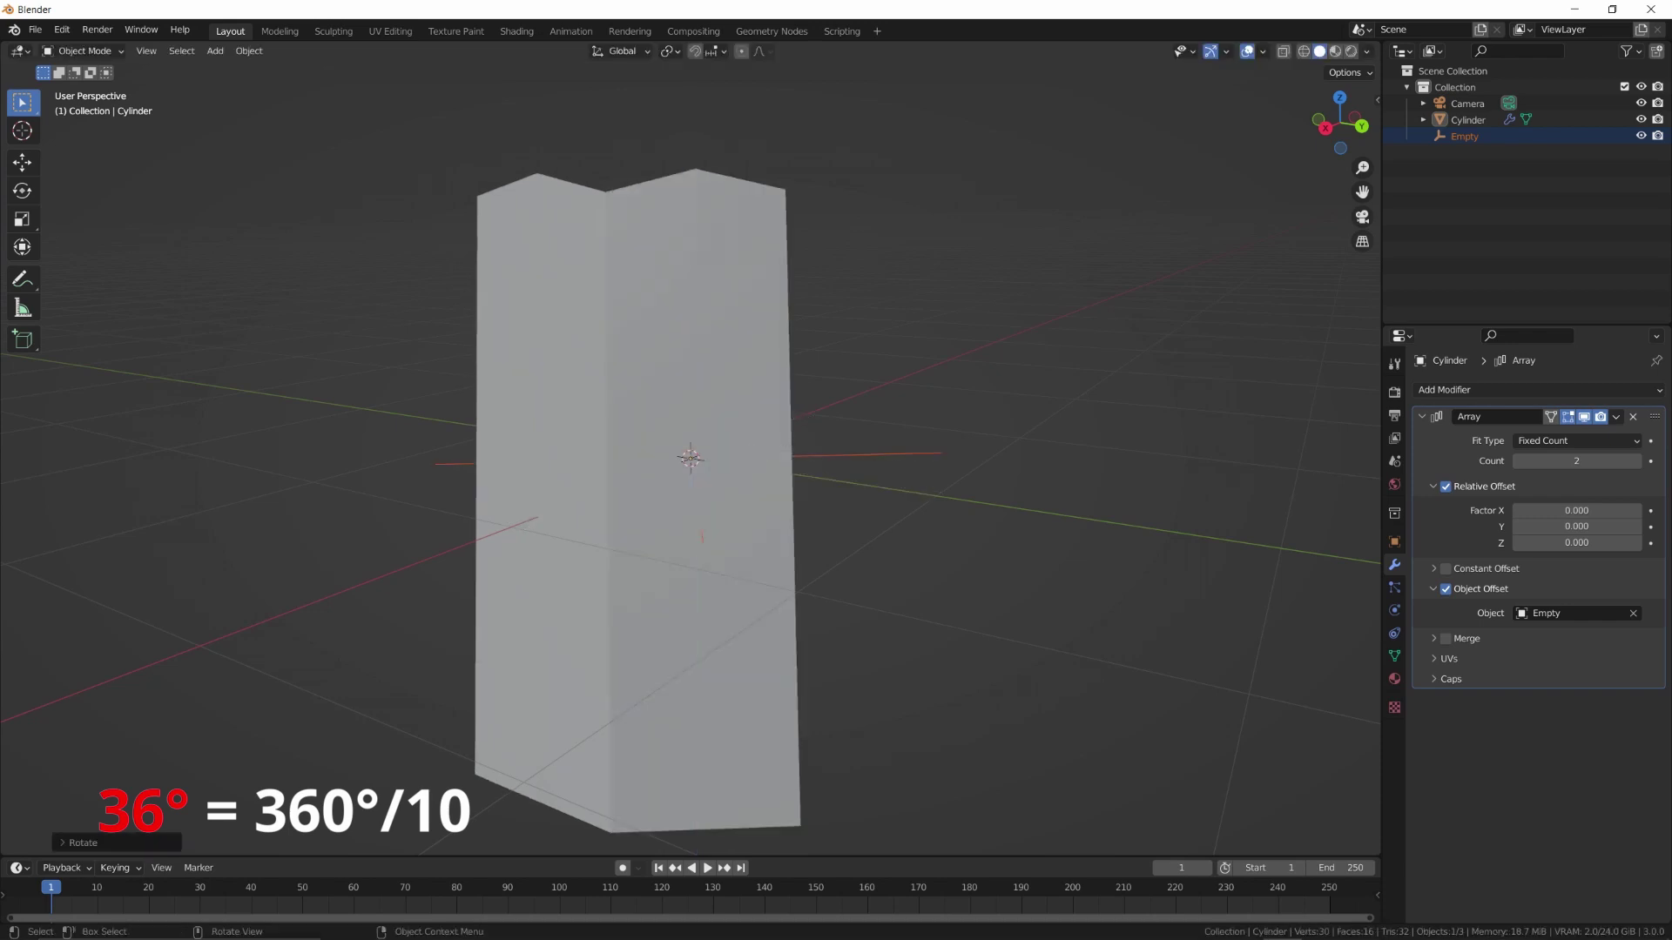
Enable Merge with First and Last Copies on the array and set its count to 10
click(1435, 639)
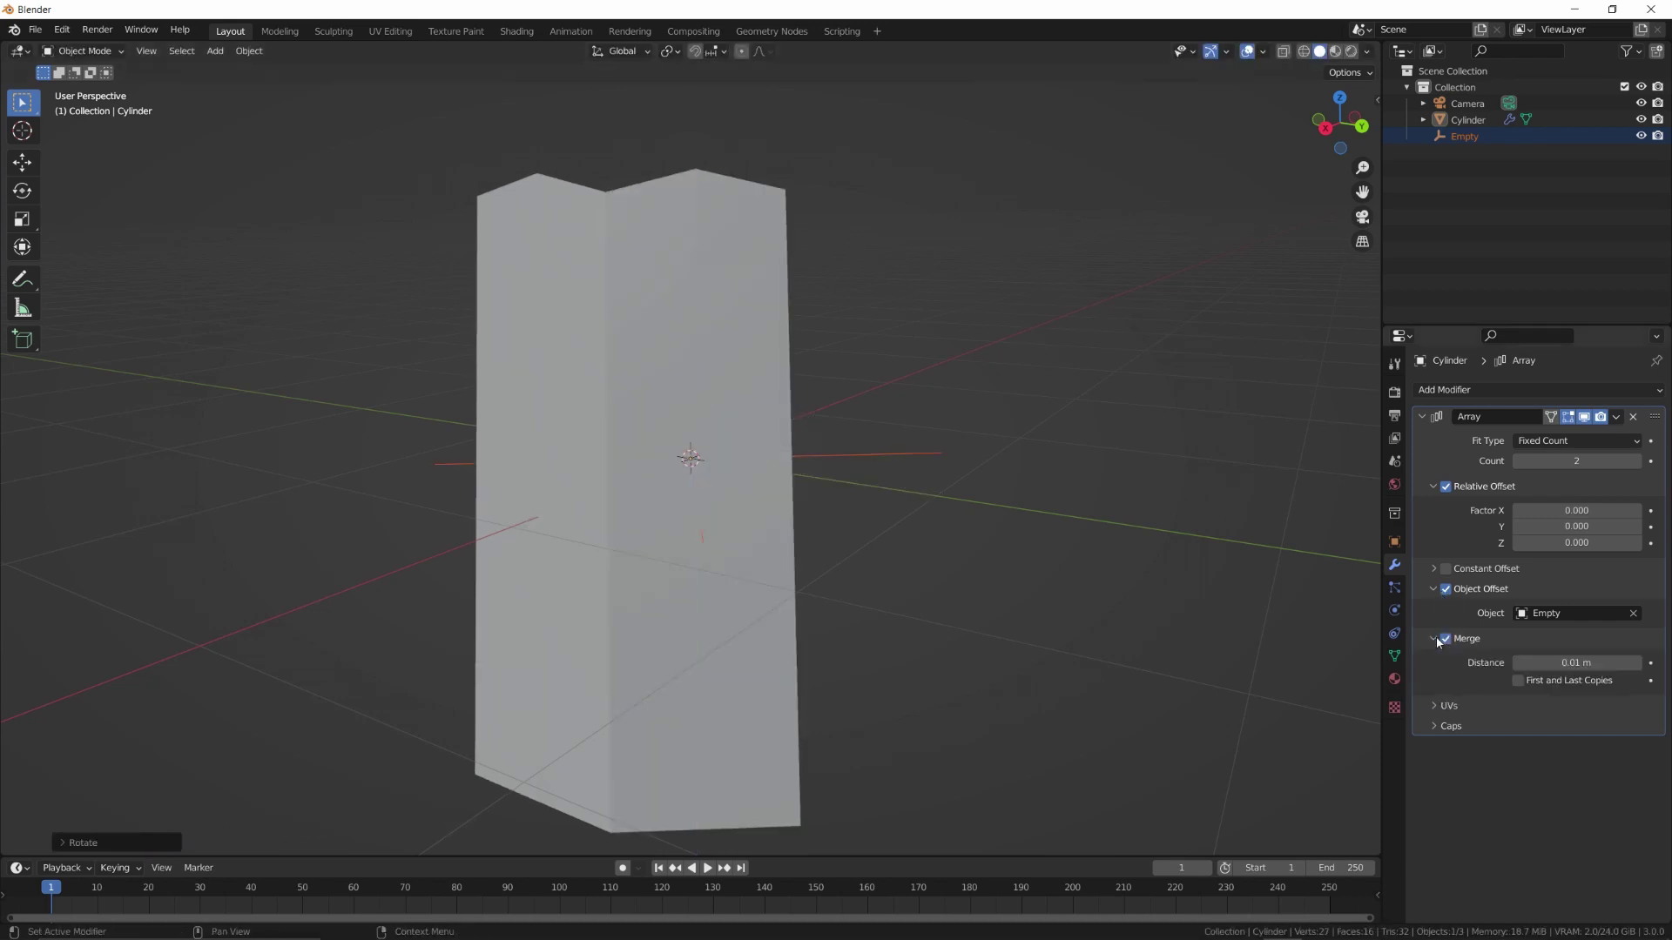
click(1520, 682)
click(1637, 461)
click(1637, 461)
click(1637, 461)
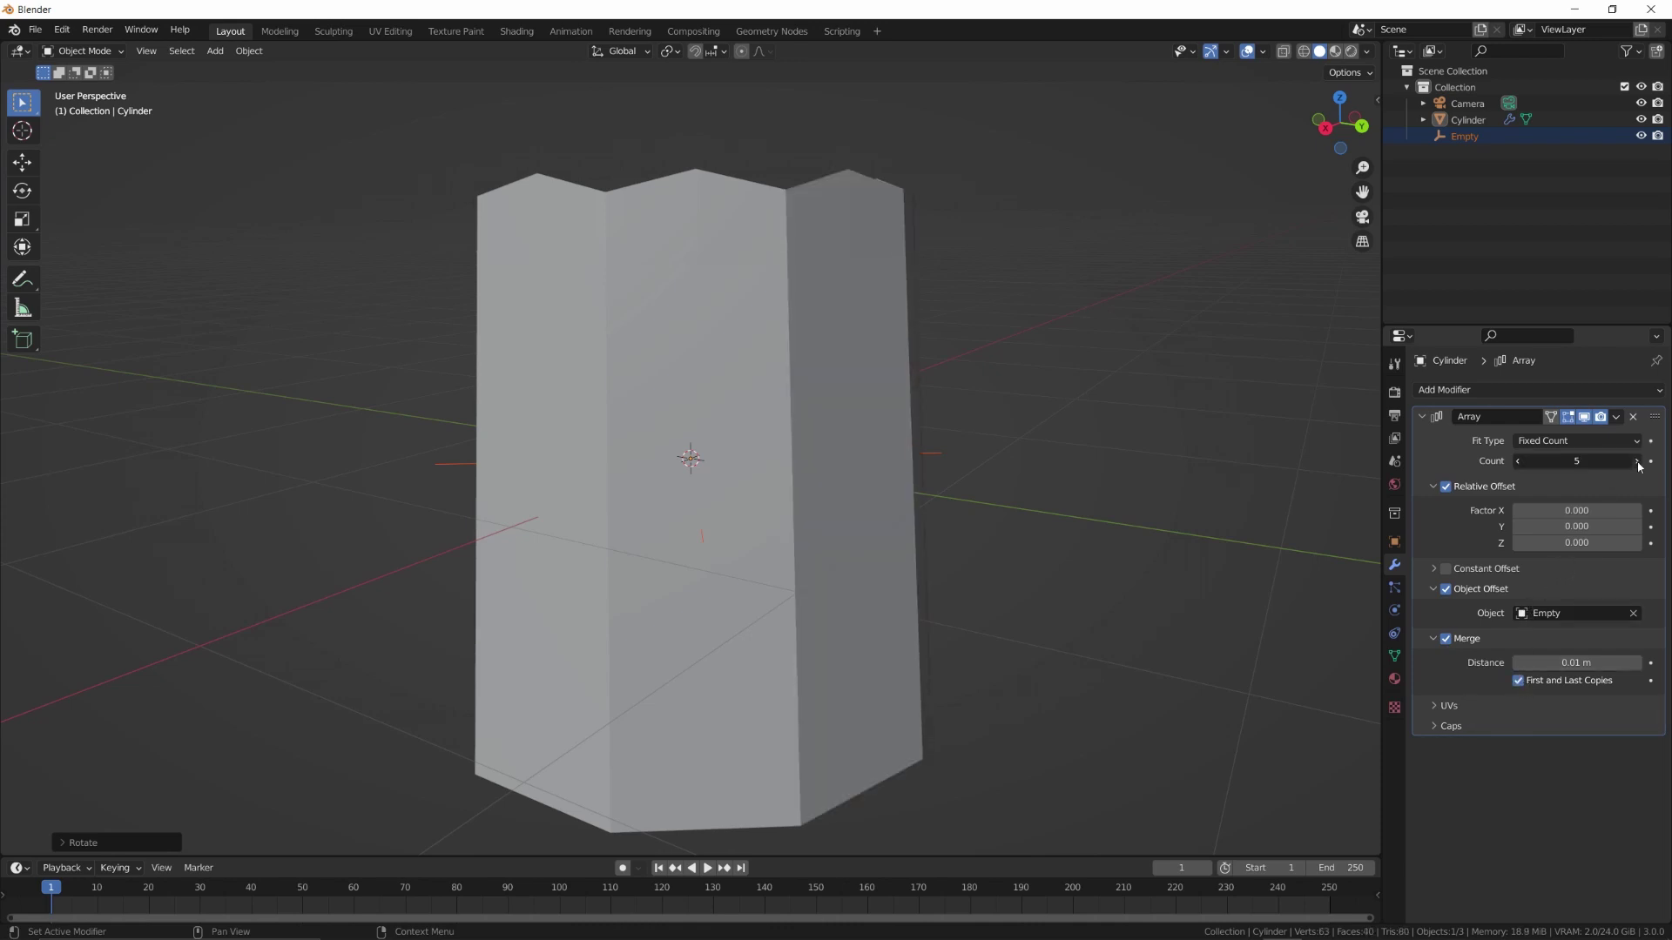
click(1637, 461)
click(1637, 462)
click(1637, 461)
middle_drag(919, 479, 1026, 490)
click(1642, 461)
click(1642, 462)
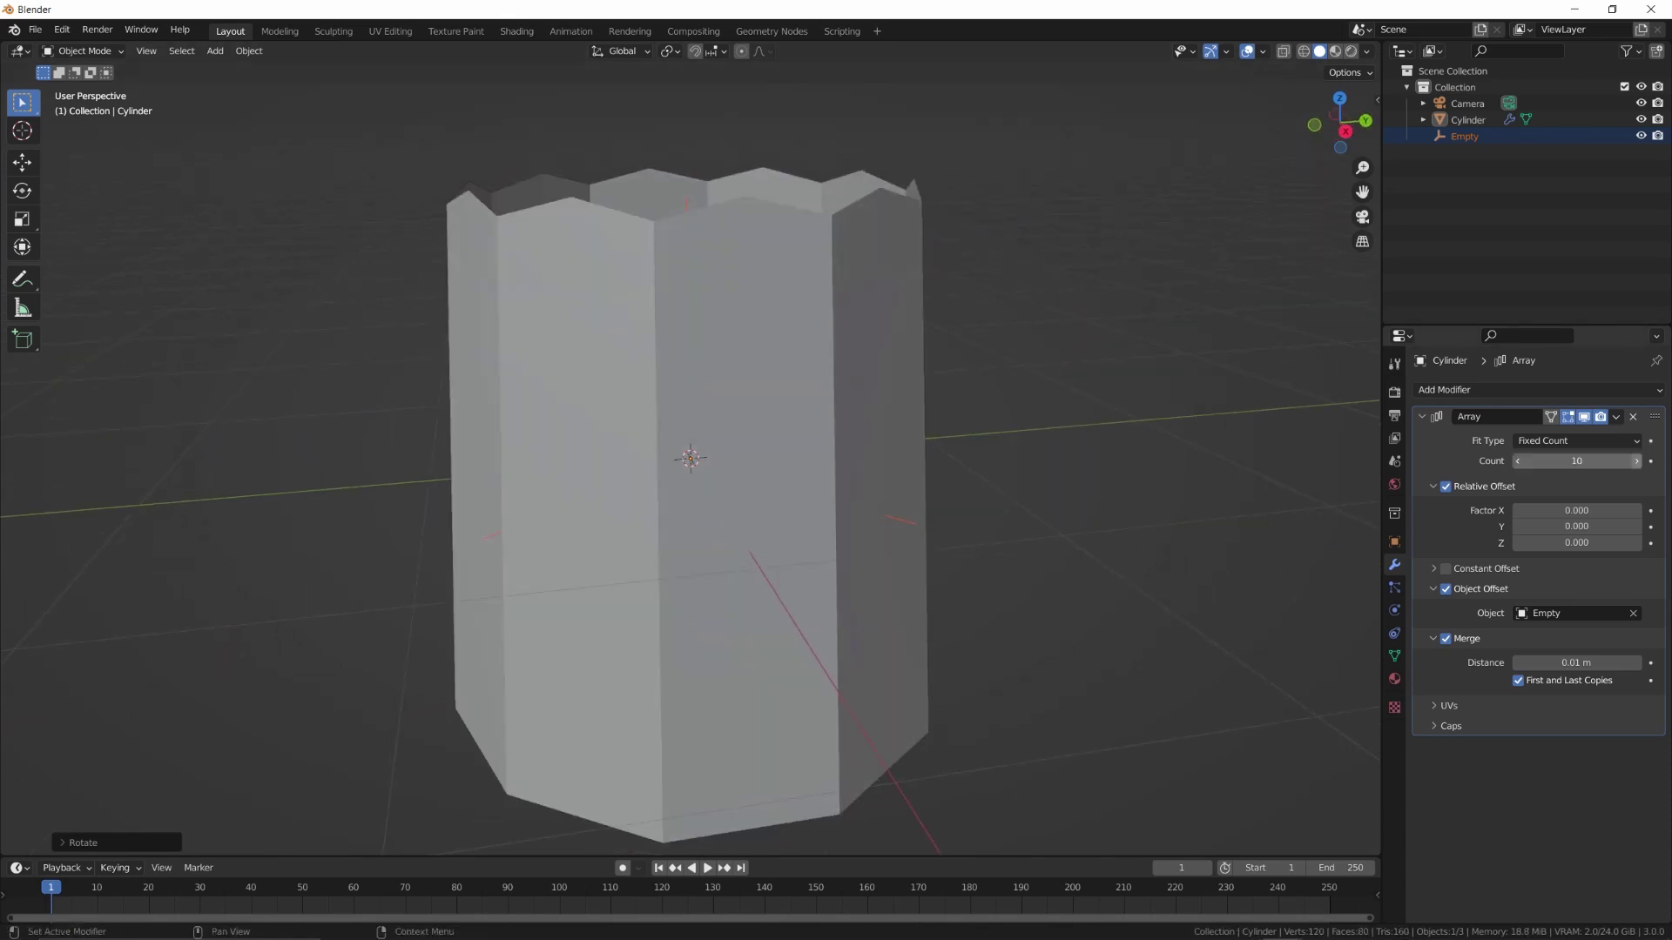
Add a Subdivision Surface modifier with viewport level 2 and shade the cylinder smooth
middle_drag(1157, 494, 886, 503)
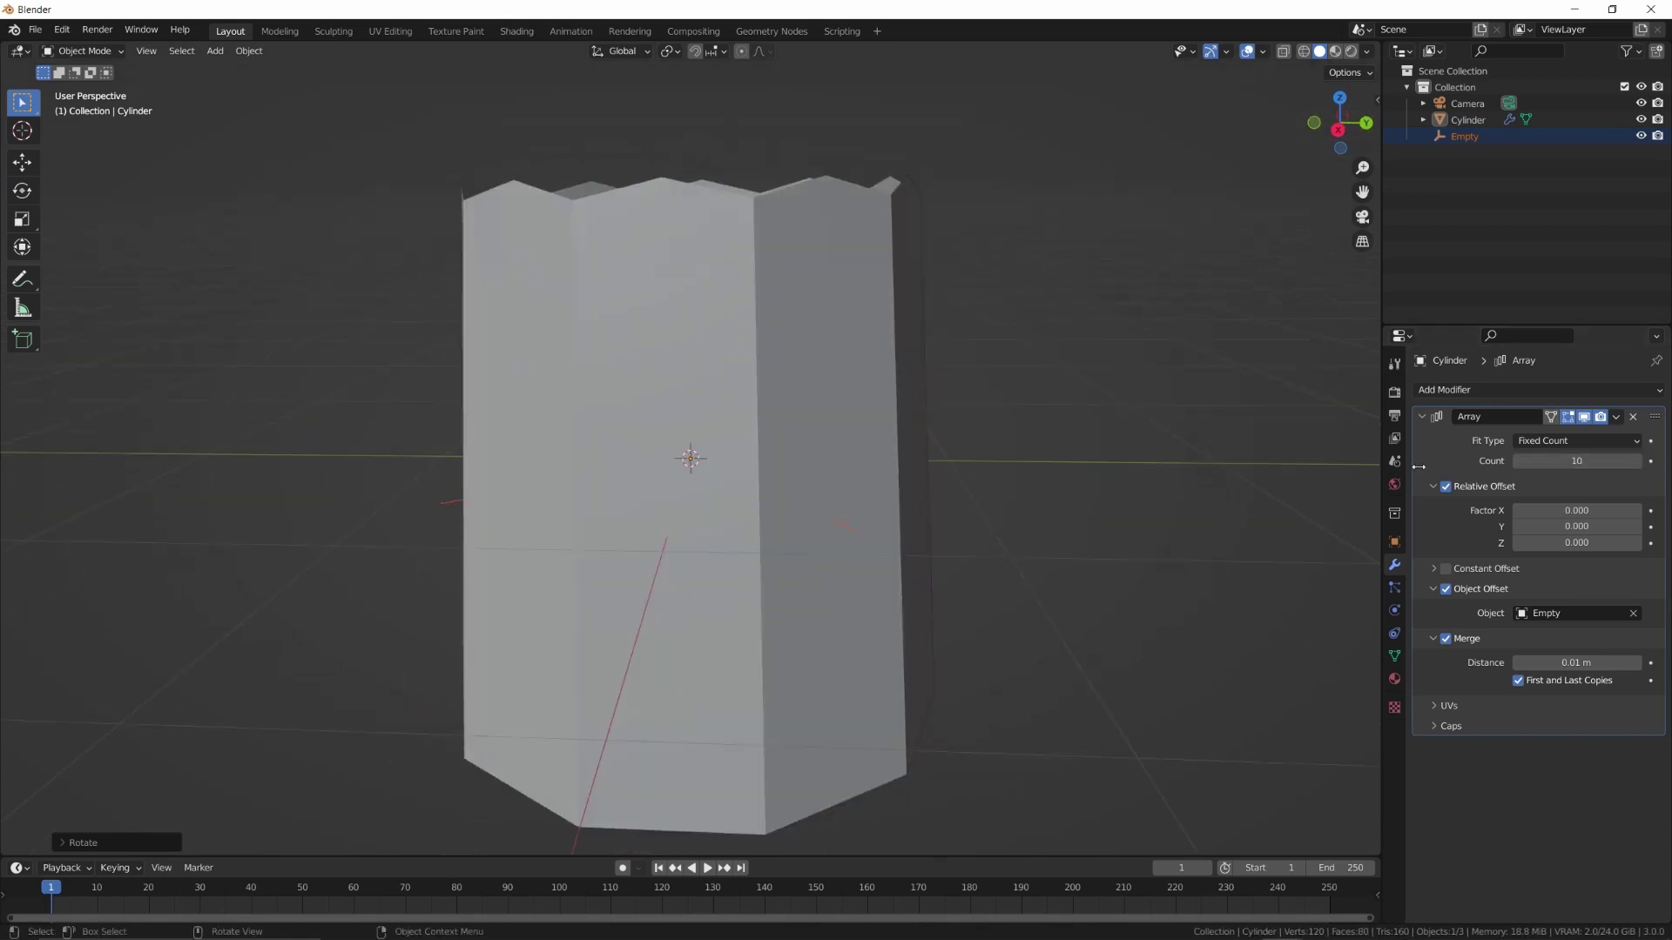
click(1483, 389)
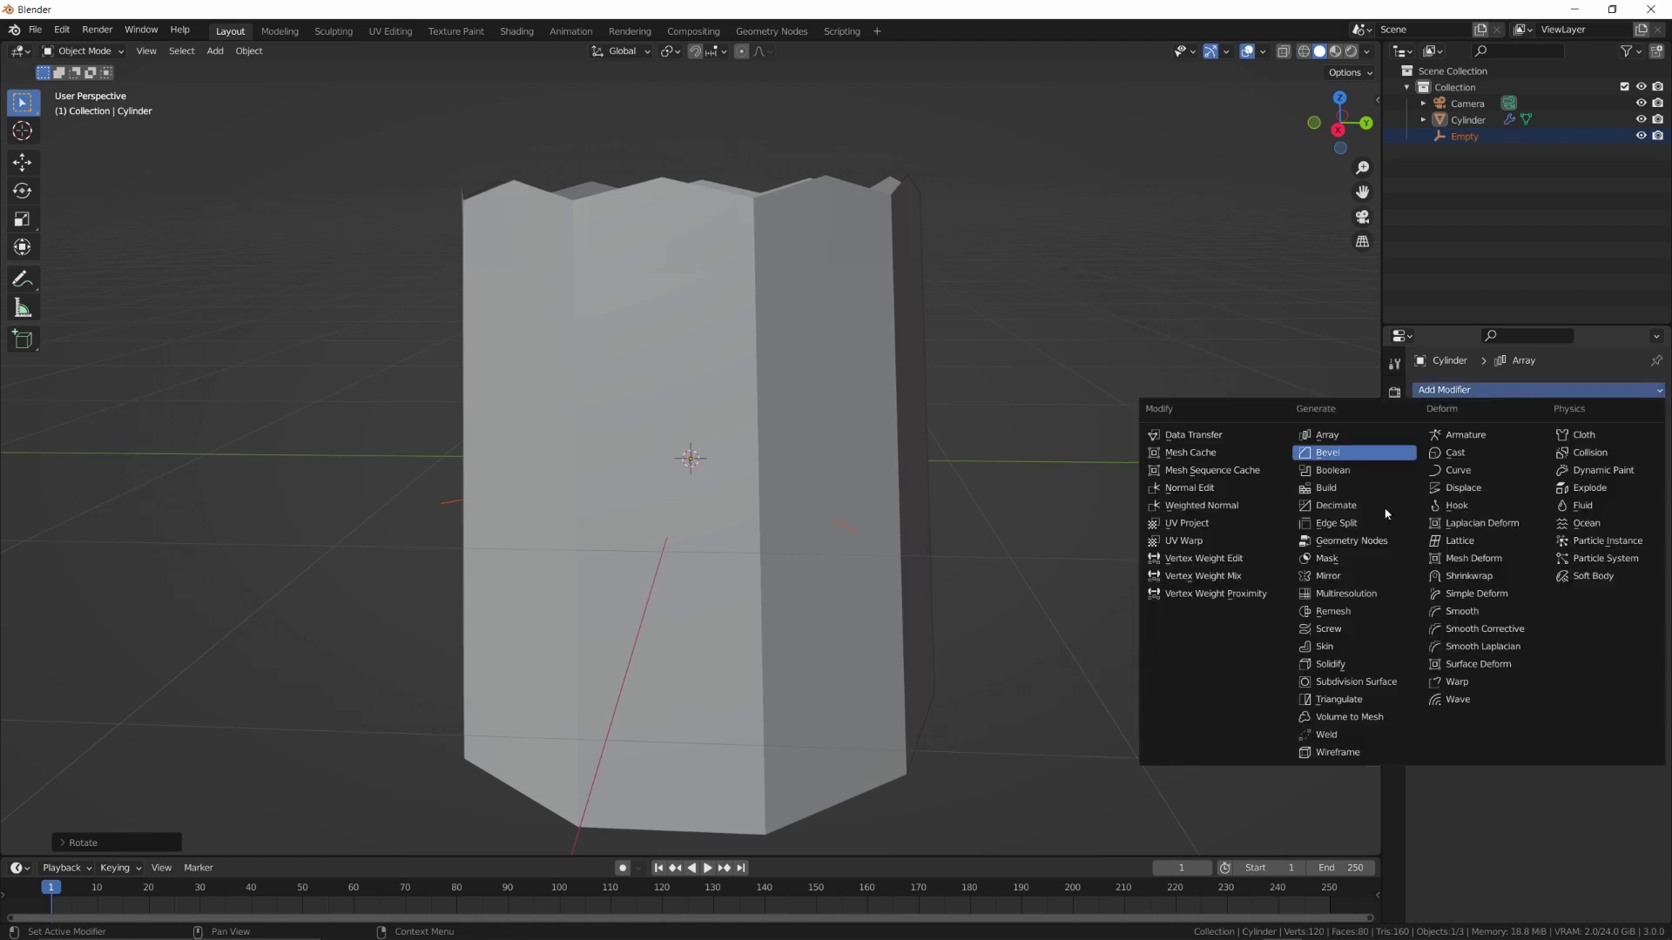
click(1367, 685)
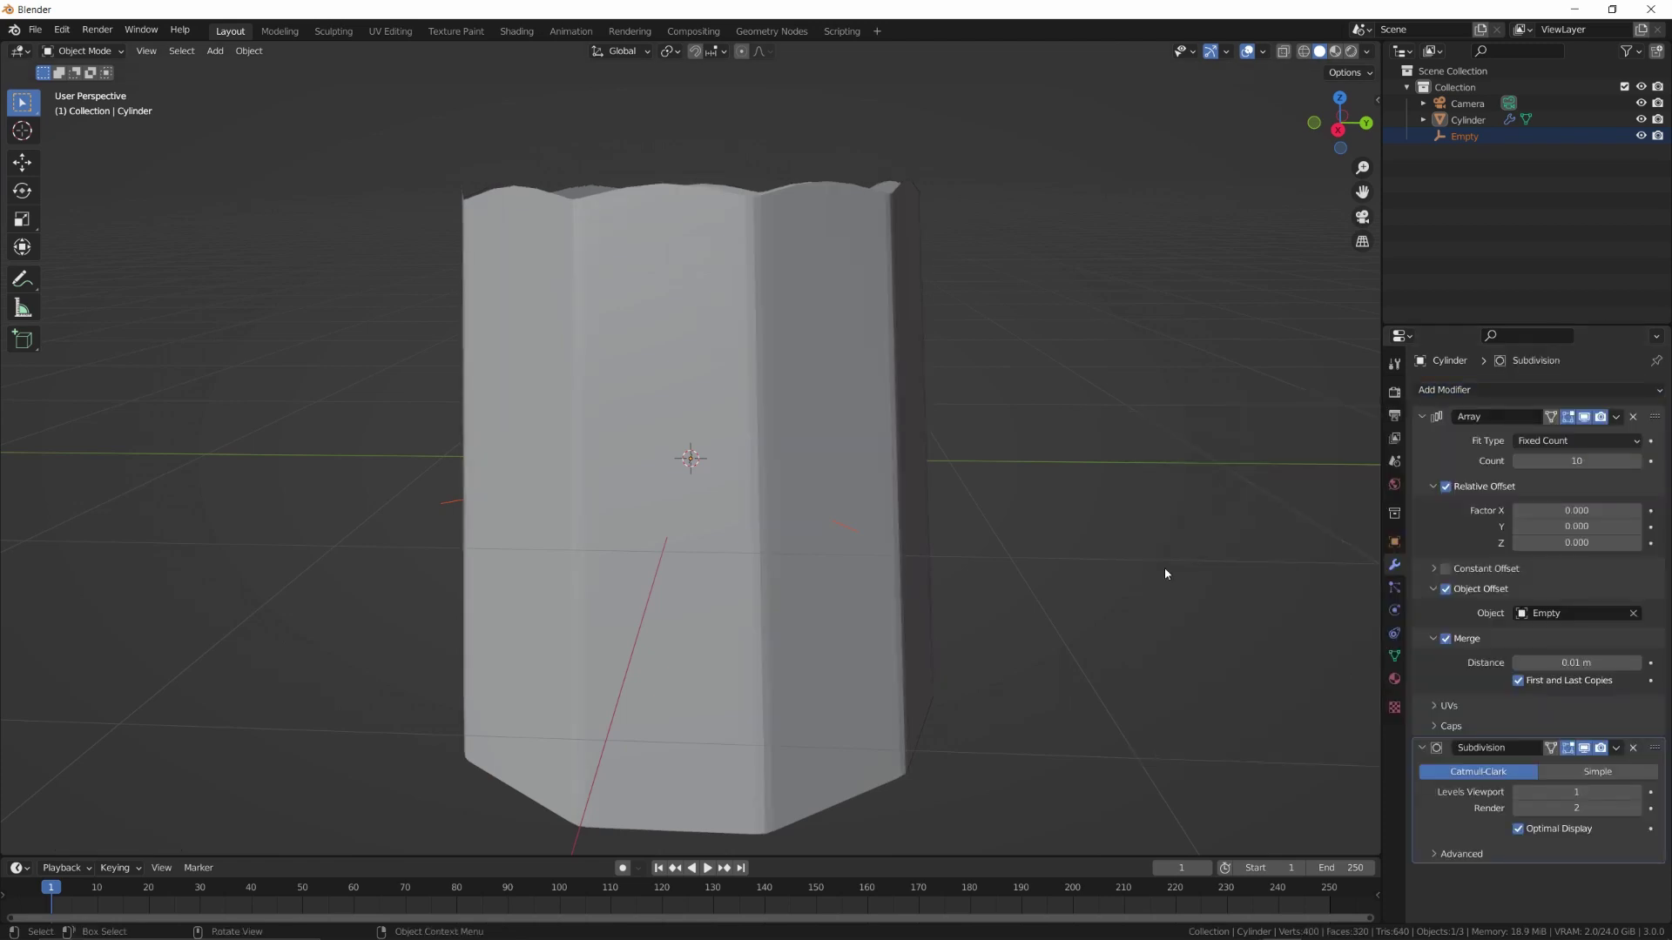
key(ctrl+2)
right_click(789, 440)
click(788, 430)
click(763, 314)
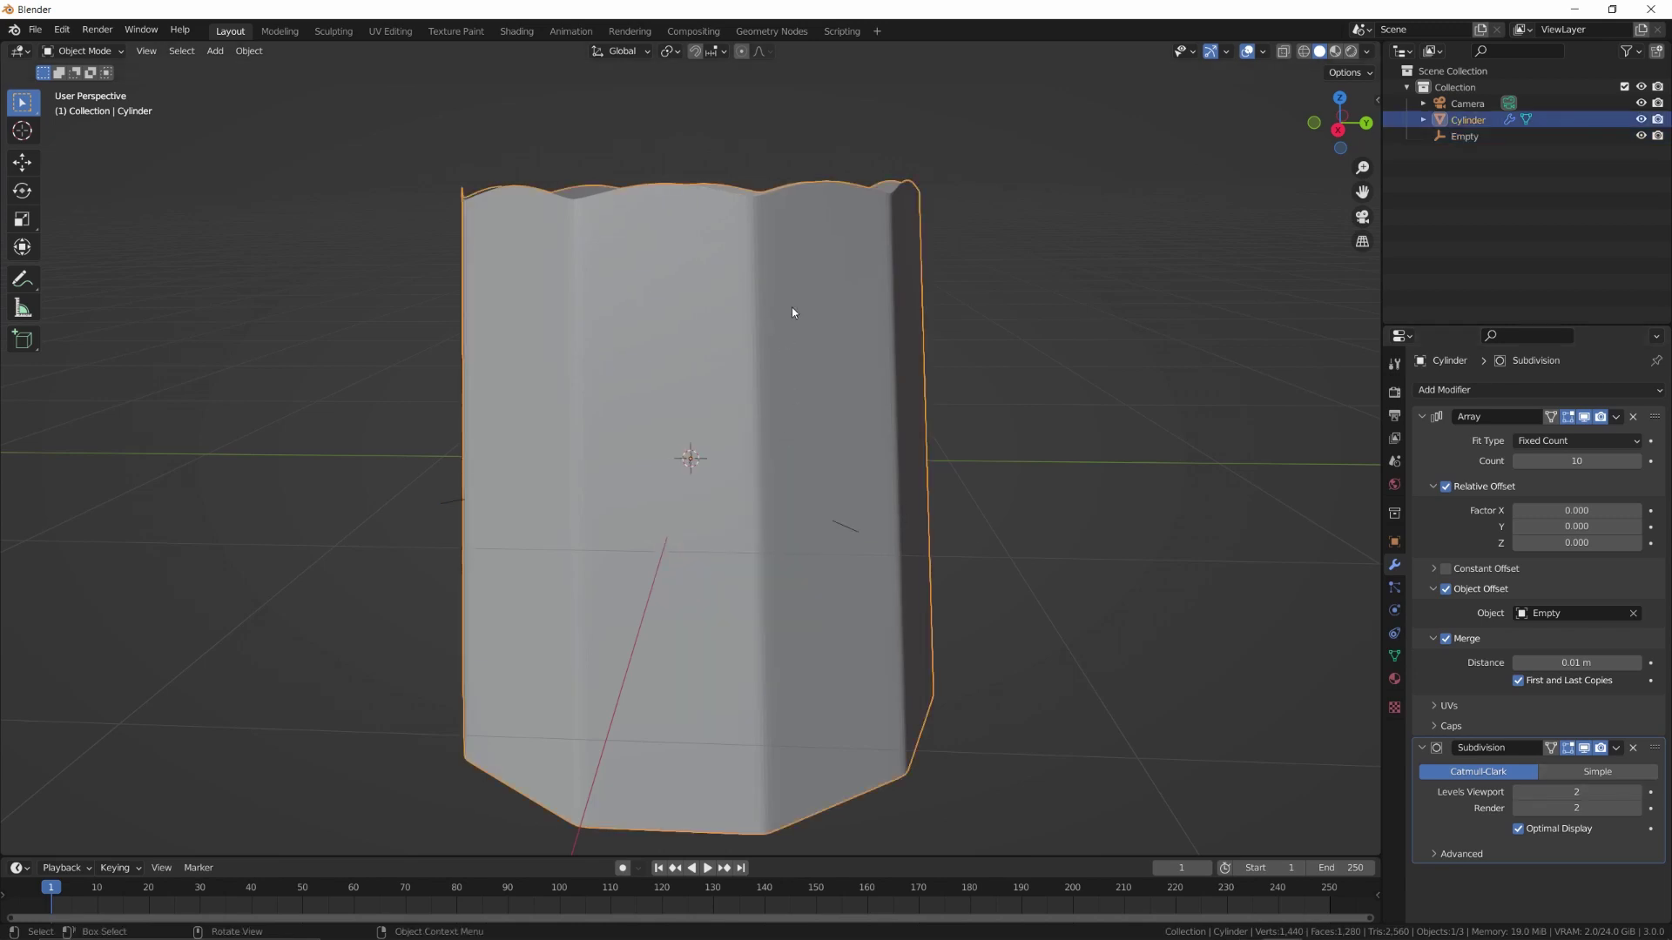
key(s)
key(z)
right_click(786, 318)
Apply the Array modifier and scale the cylinder down along Z to make it shorter
key(ctrl+a)
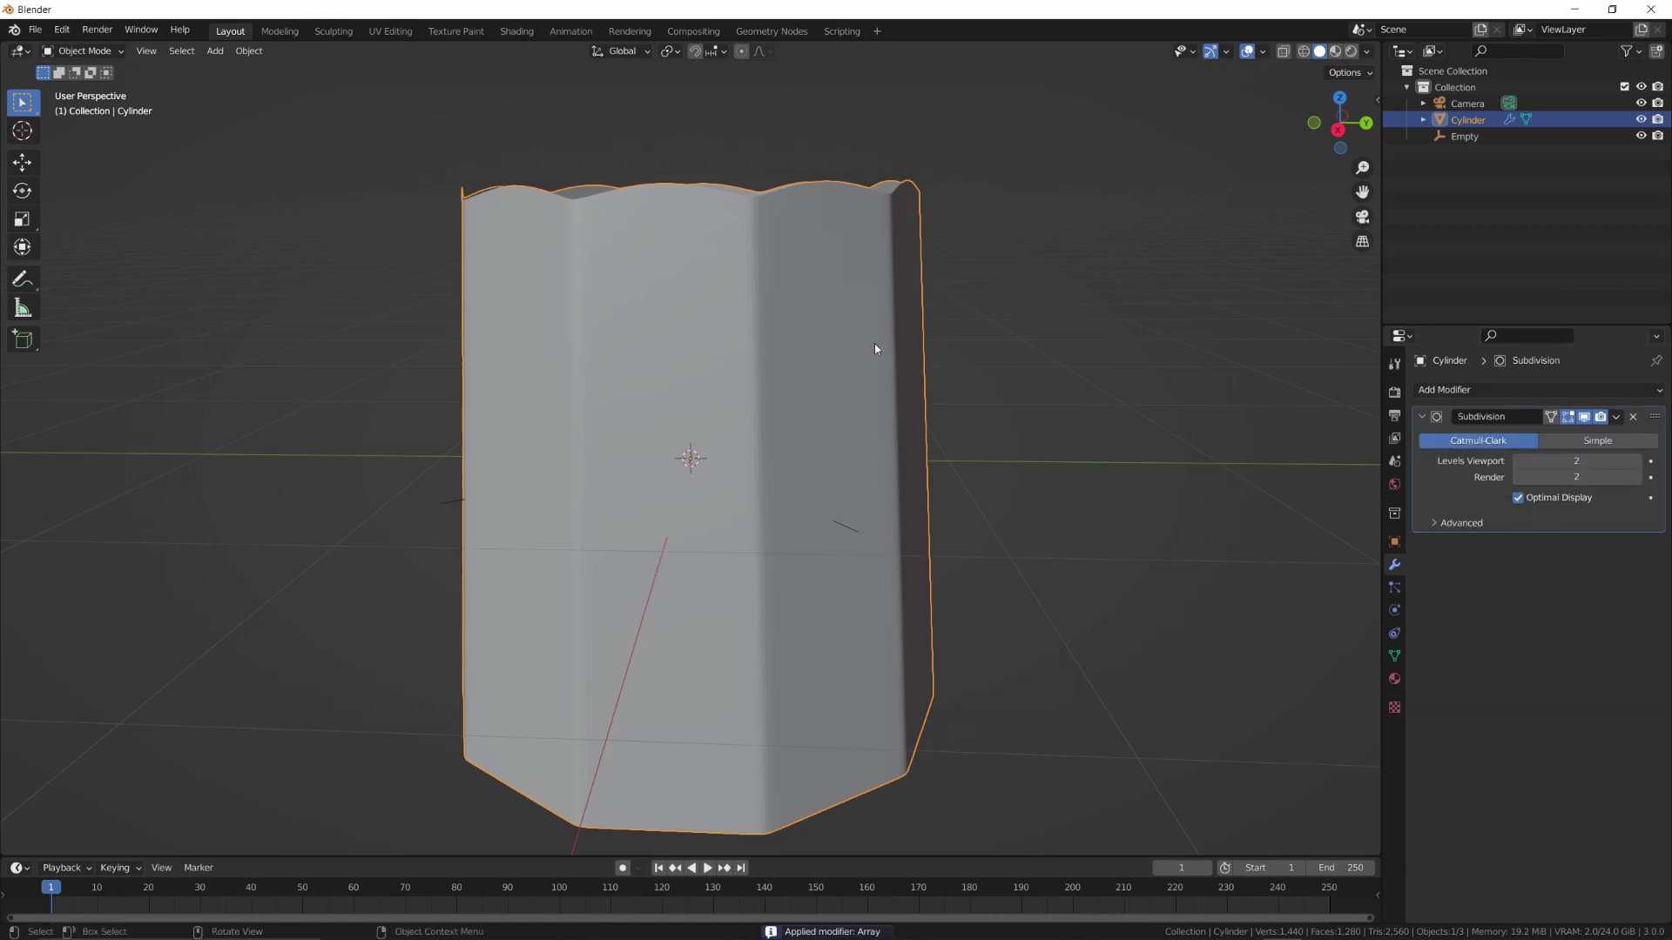
key(s)
key(z)
click(841, 362)
Extrude the wavy upper rim edge loop of the cylinder a short distance straight up along Z
mouse_move(808, 213)
middle_down()
mouse_move(807, 288)
mouse_move(782, 235)
middle_up()
key(Tab)
alt+click(803, 306)
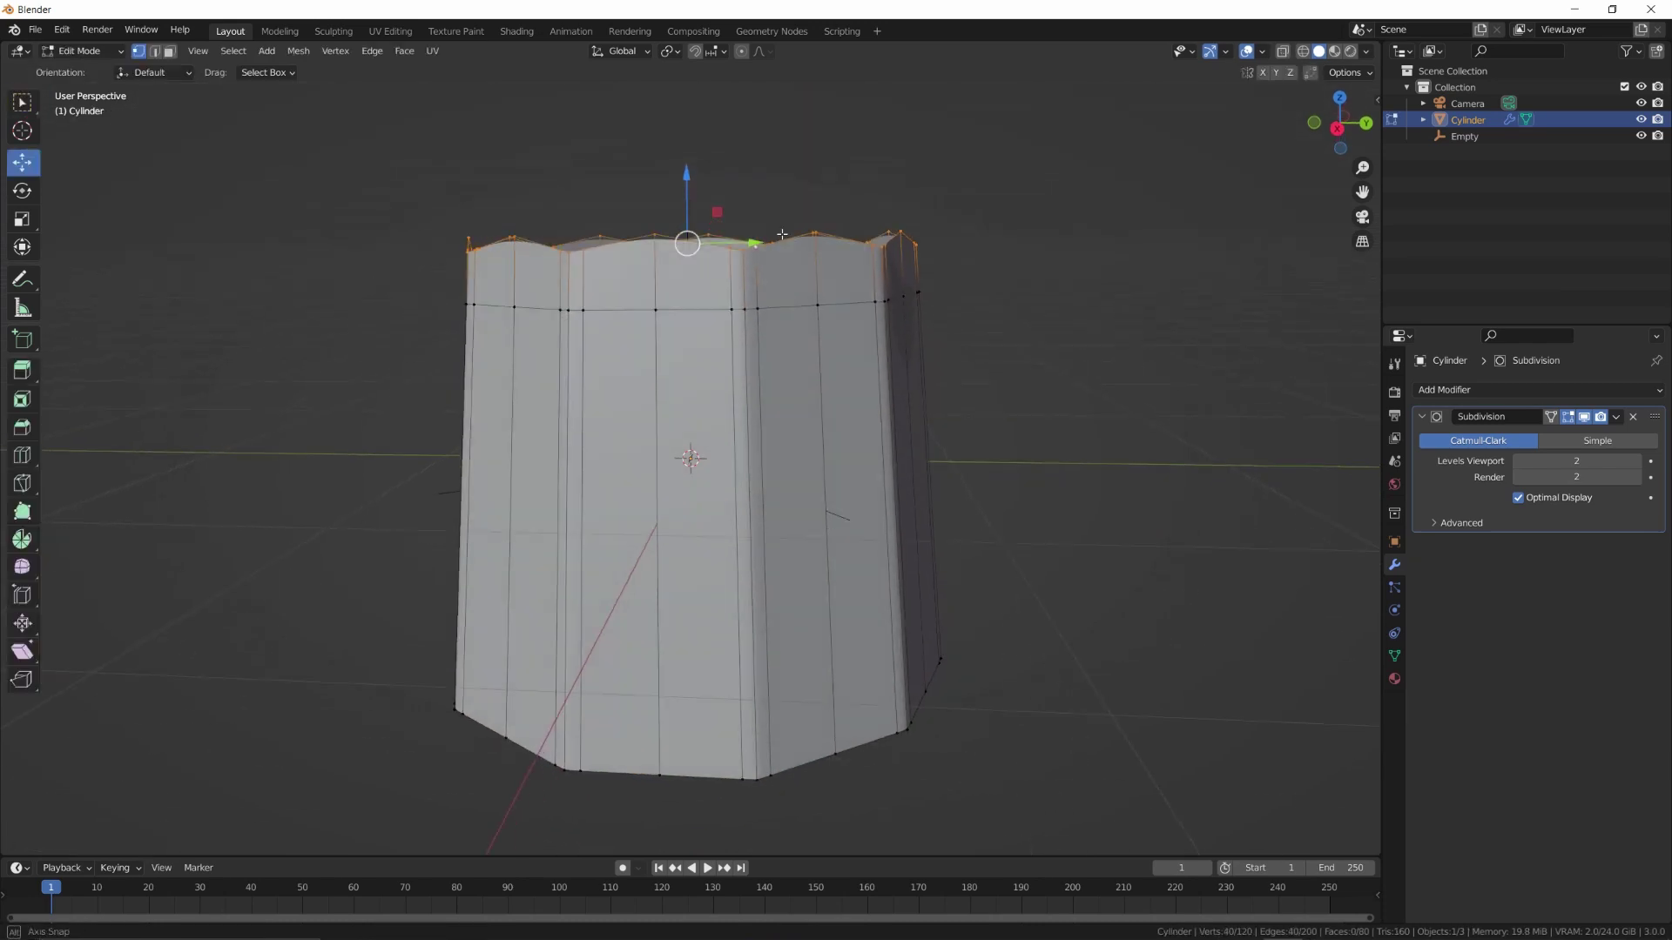
key(e)
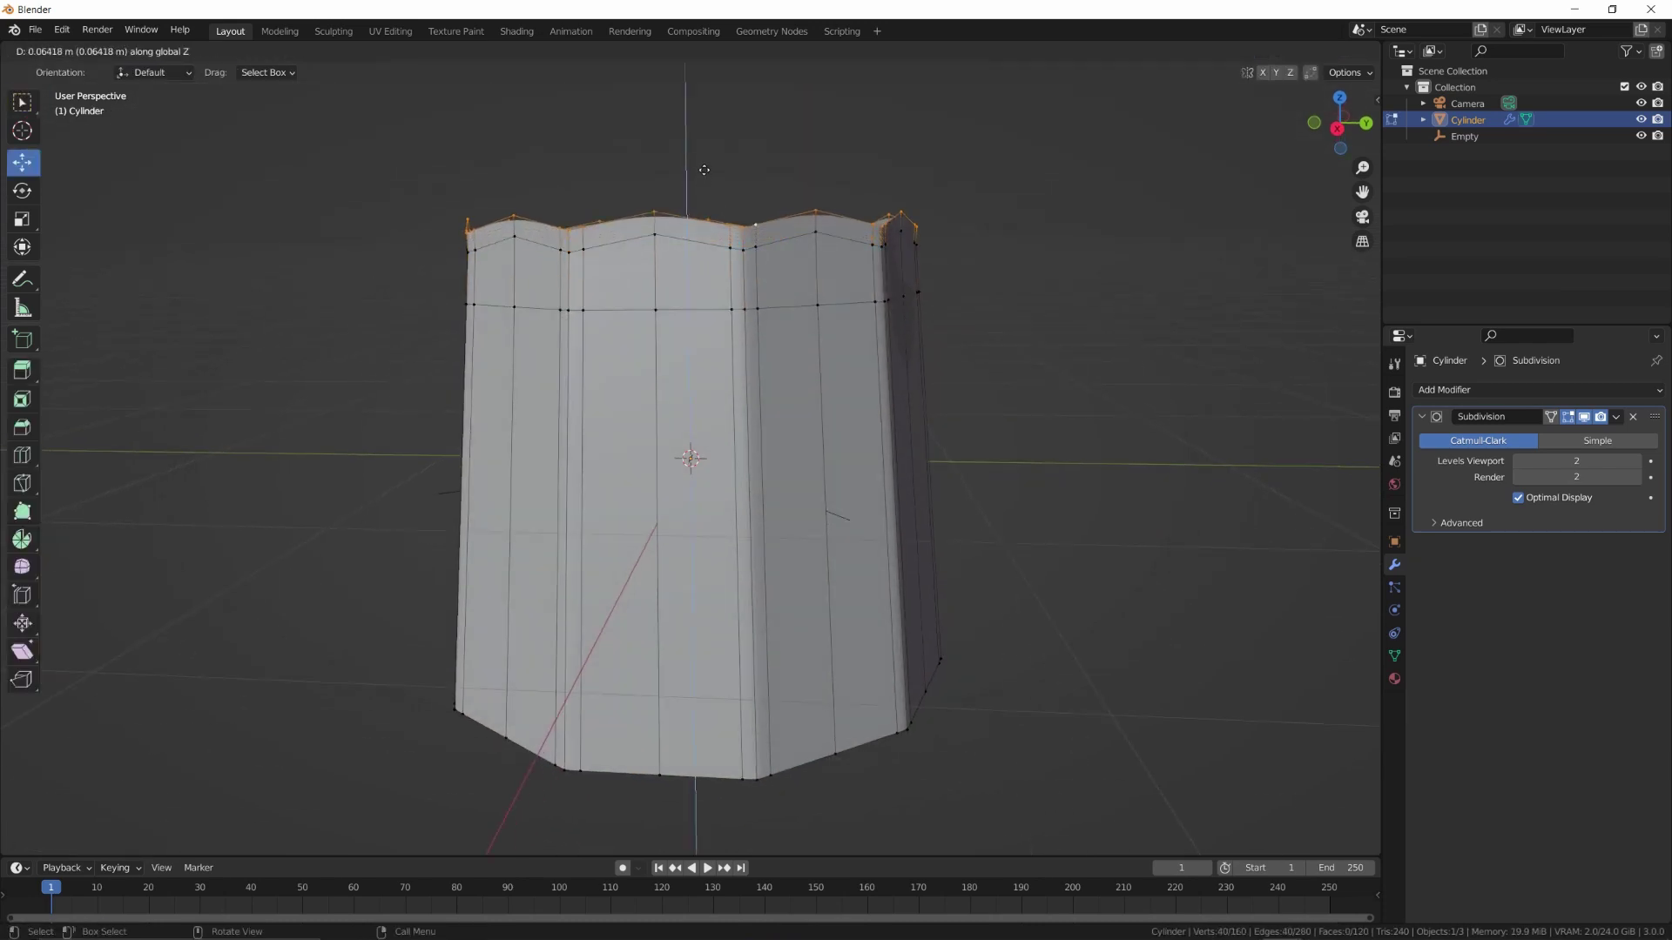
click(707, 161)
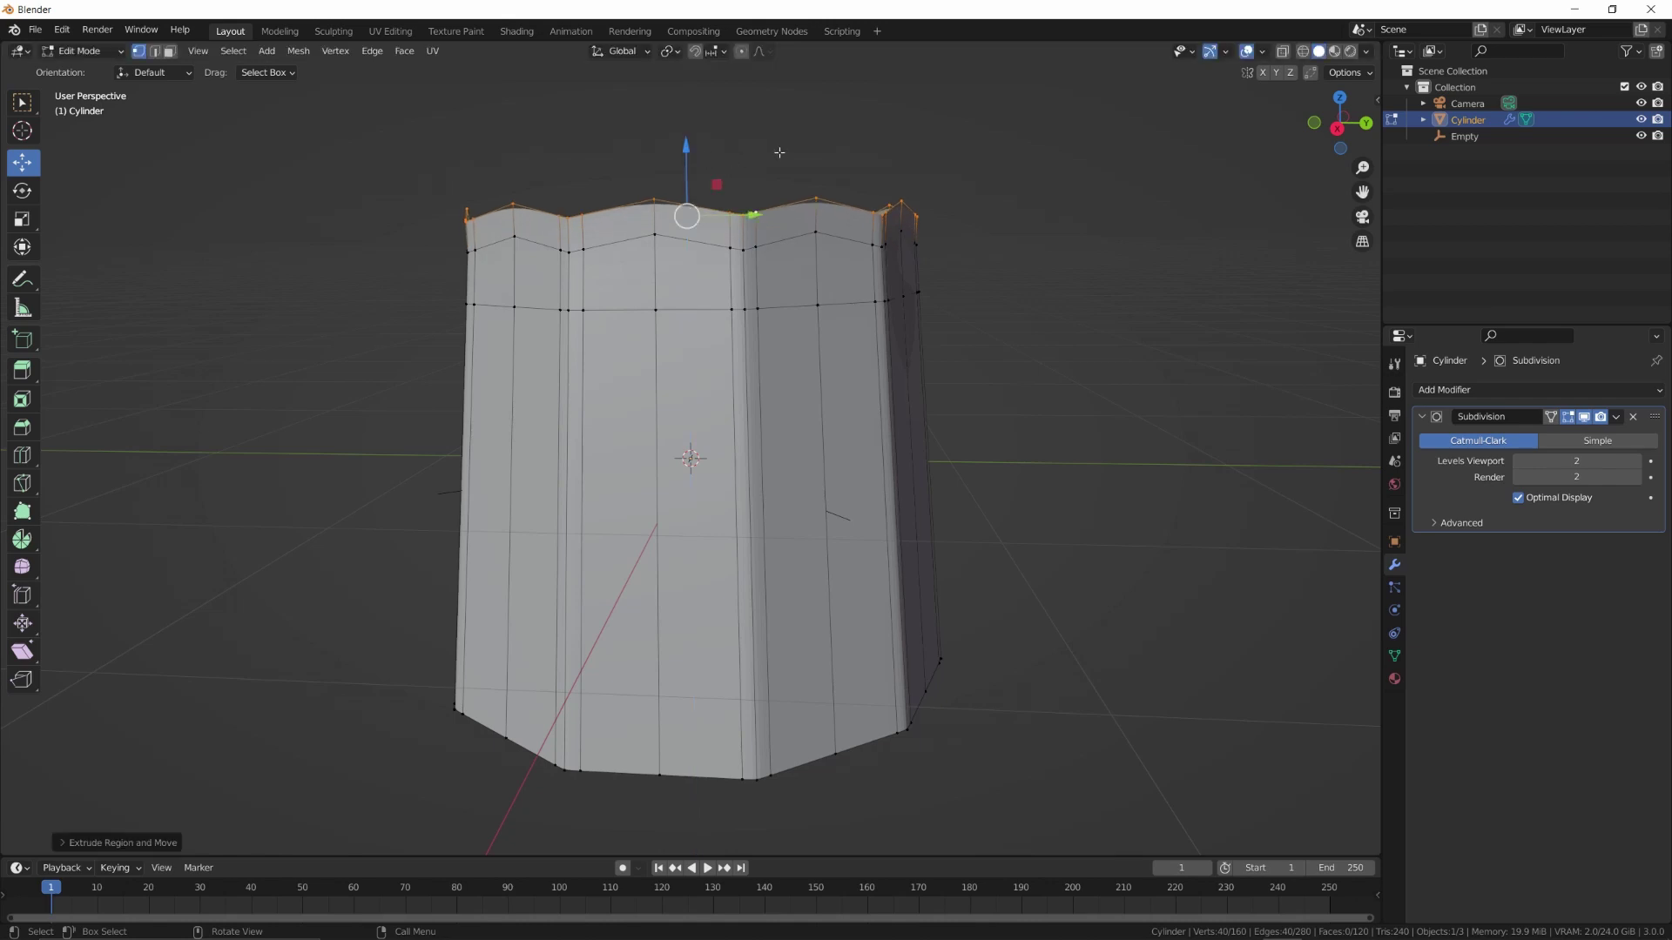
Flatten the extruded rim loop along Z with a scale of 0 and round it with LoopTools Circle
key(s)
key(z)
key(0)
key(Return)
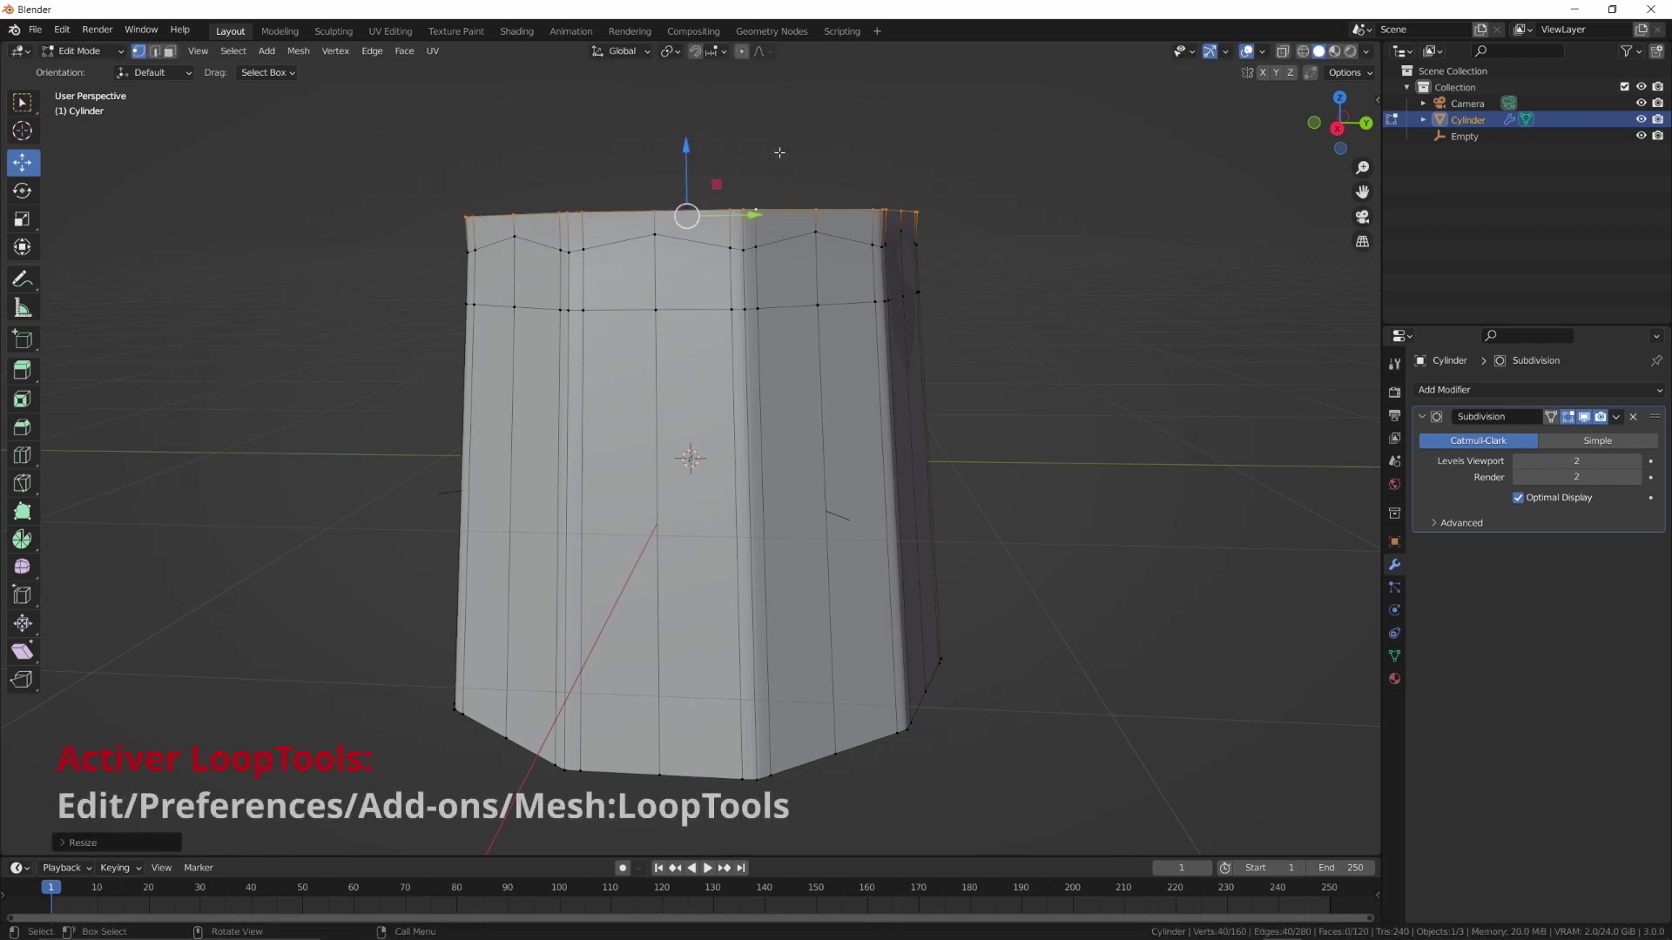
right_click(776, 201)
mouse_move(779, 205)
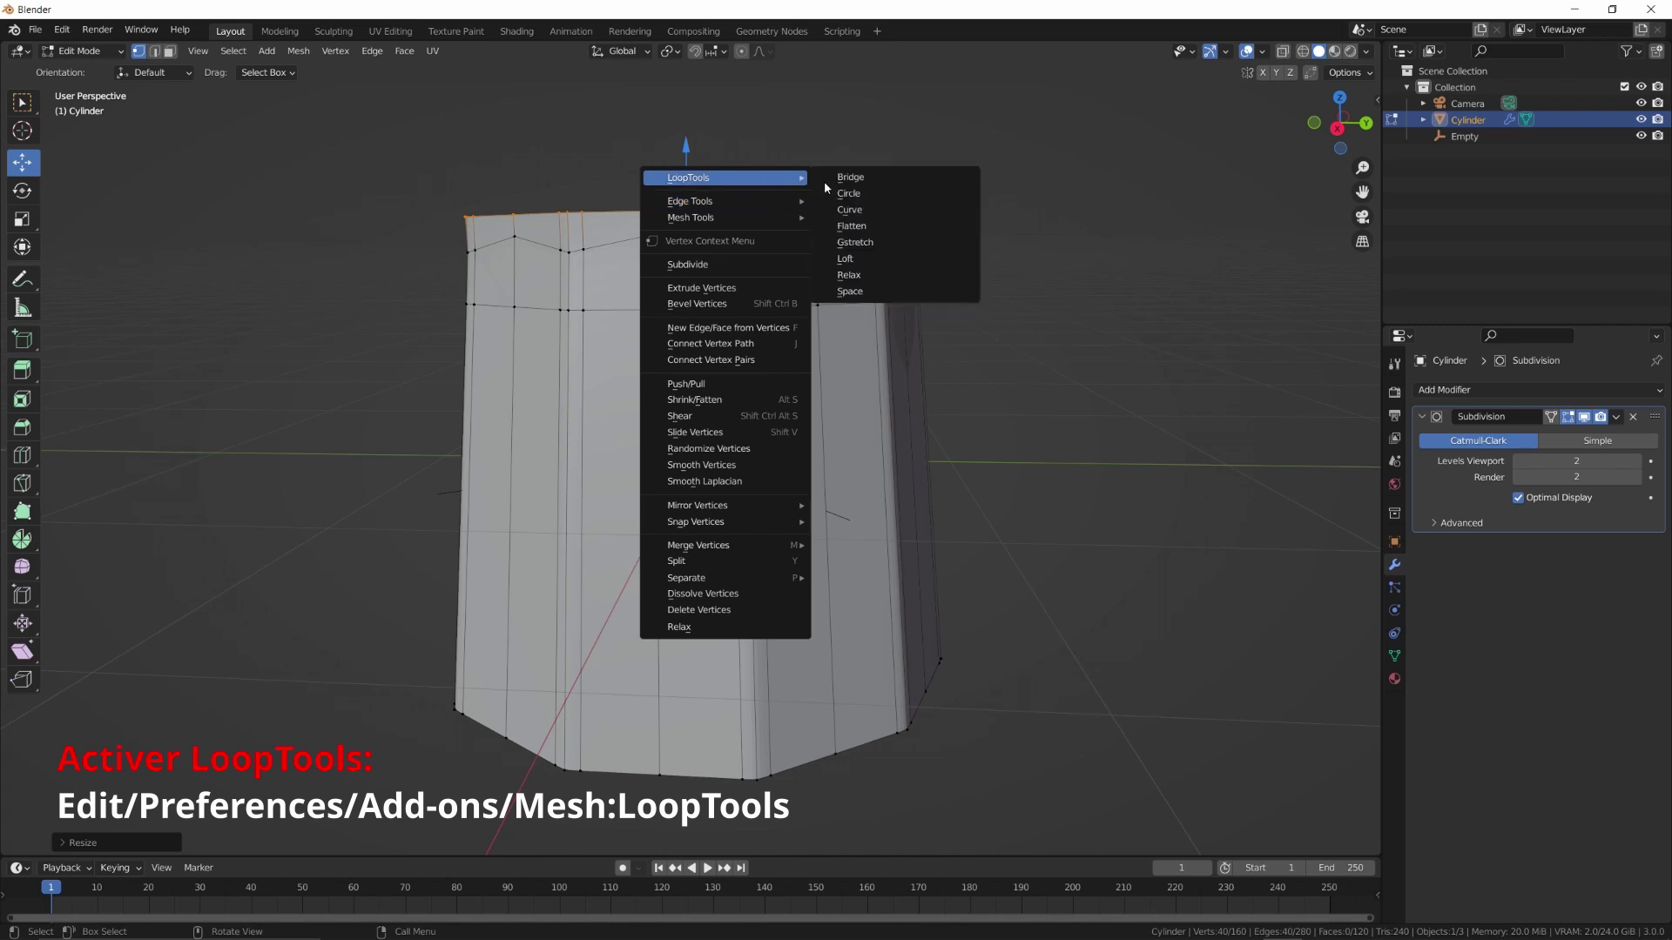
click(849, 194)
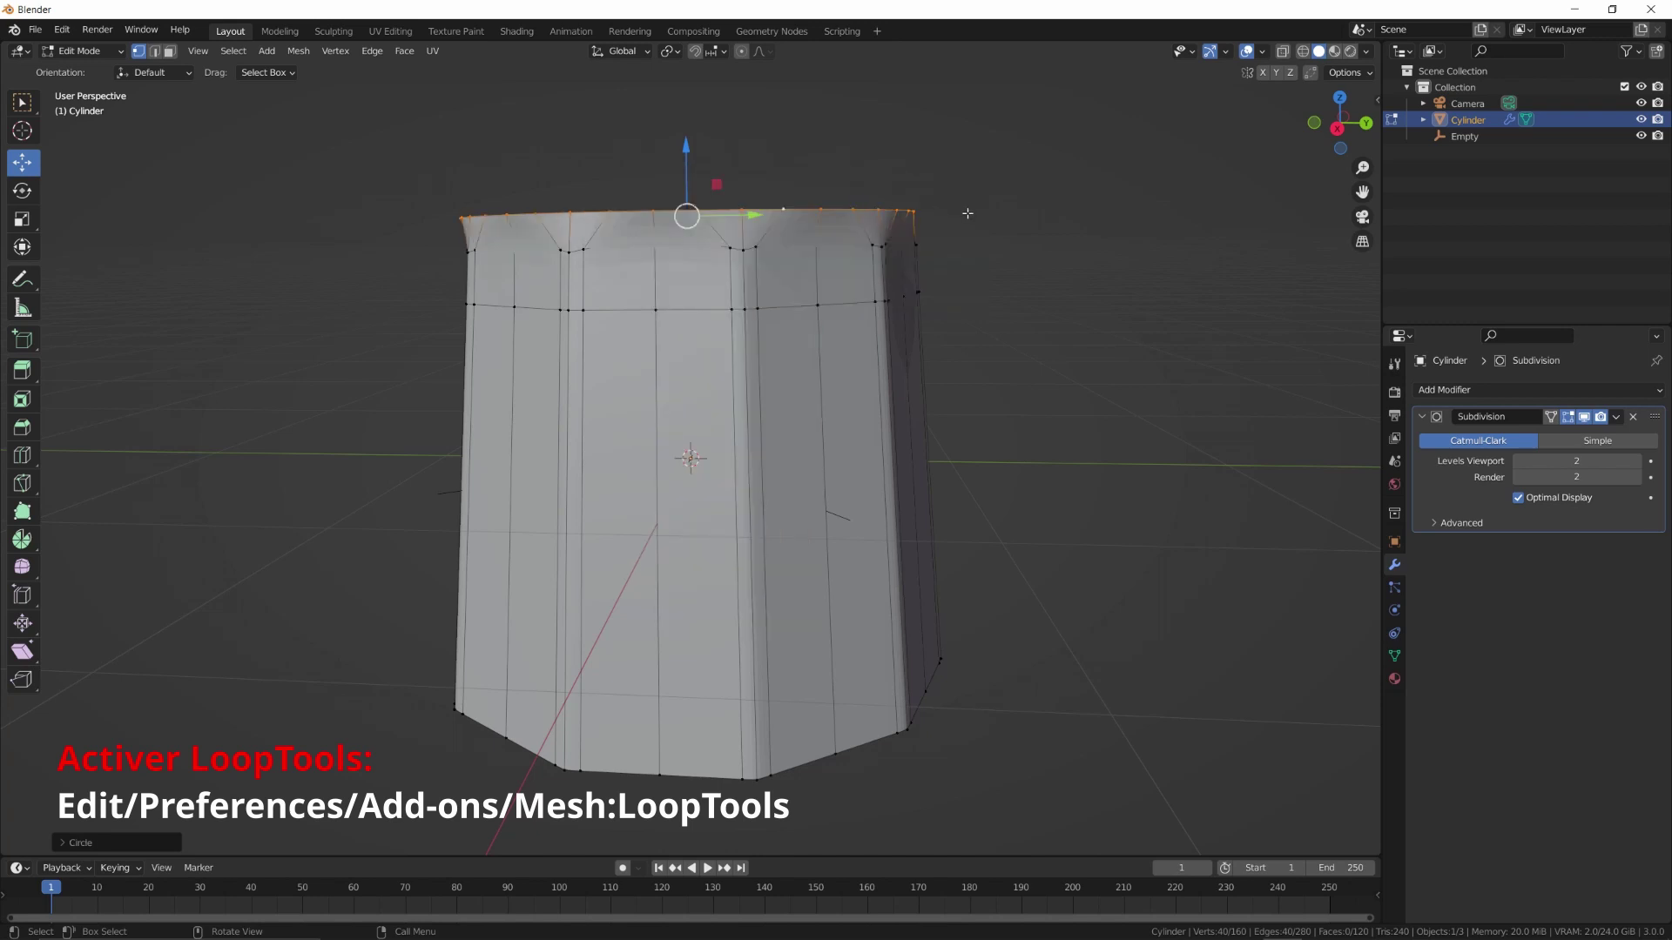
Scale the circular rim inward to about 0.78 and extrude it upward twice along Z to form a short neck
key(s)
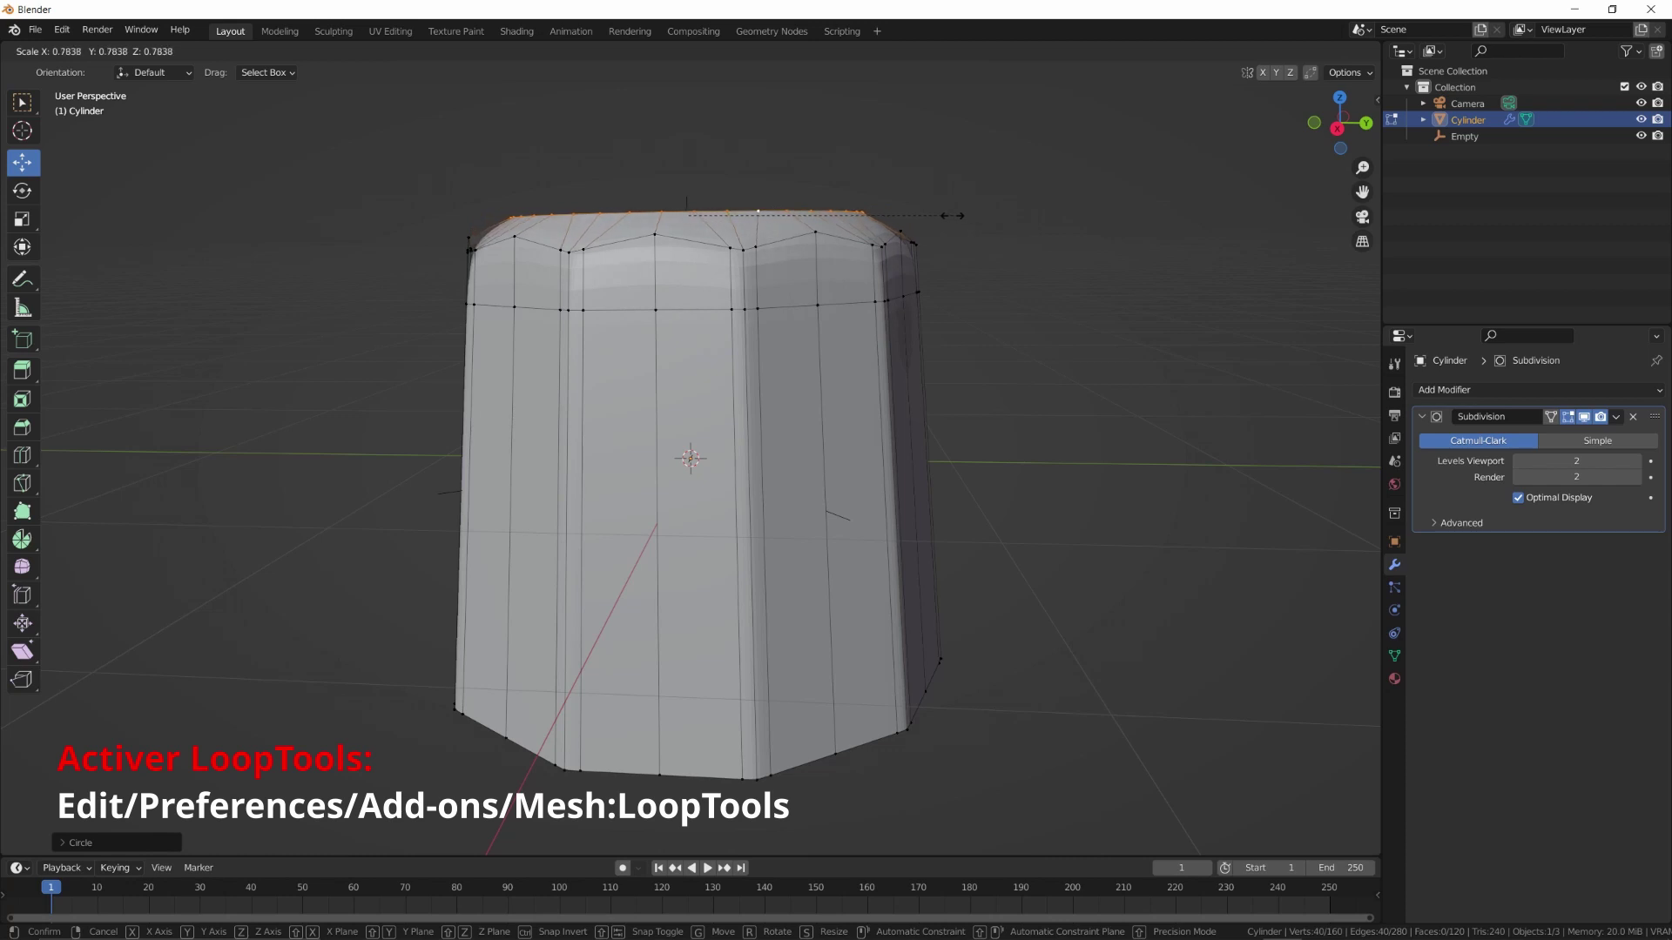
click(945, 215)
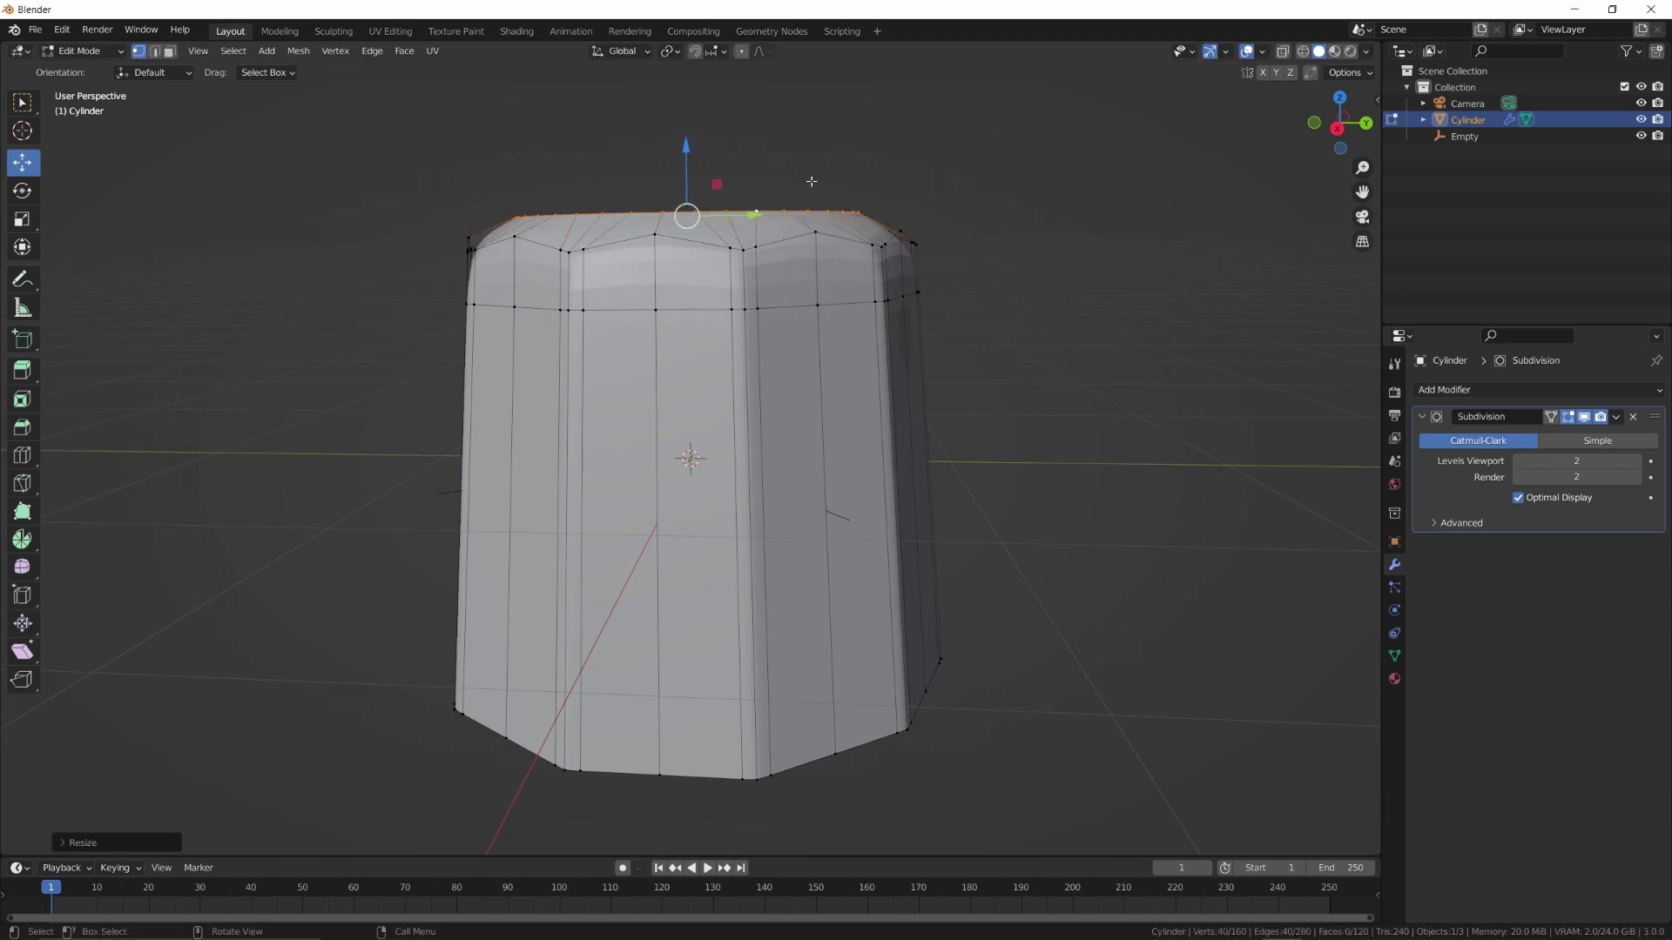
key(g)
key(z)
click(811, 176)
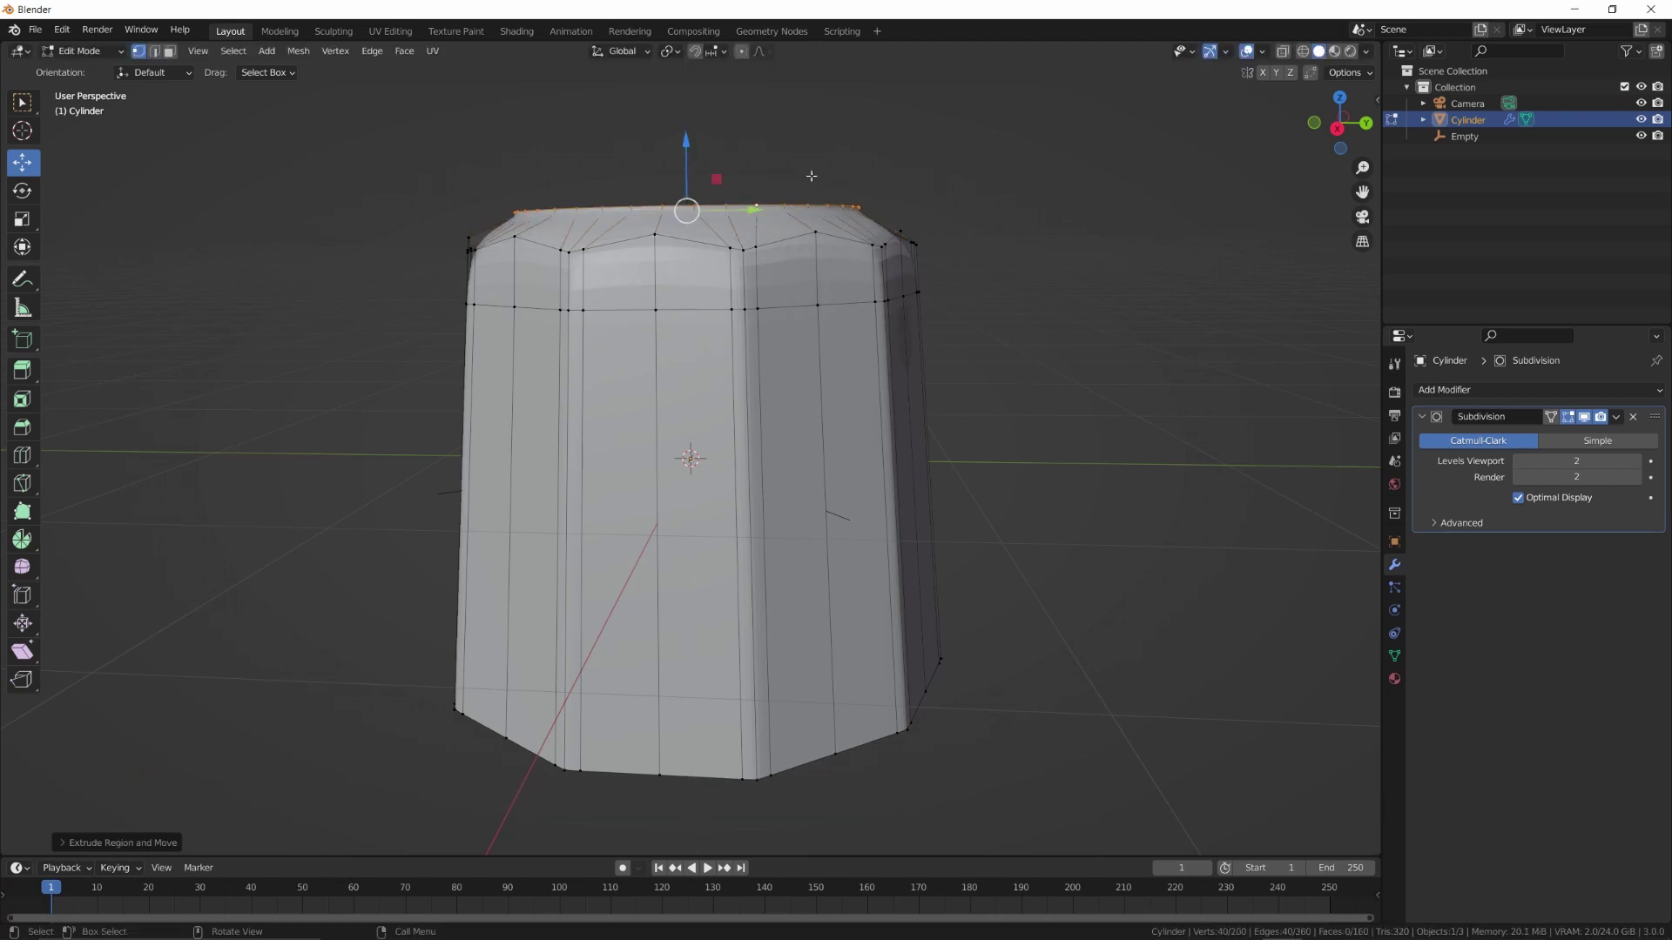
key(e)
key(z)
click(811, 159)
key(Tab)
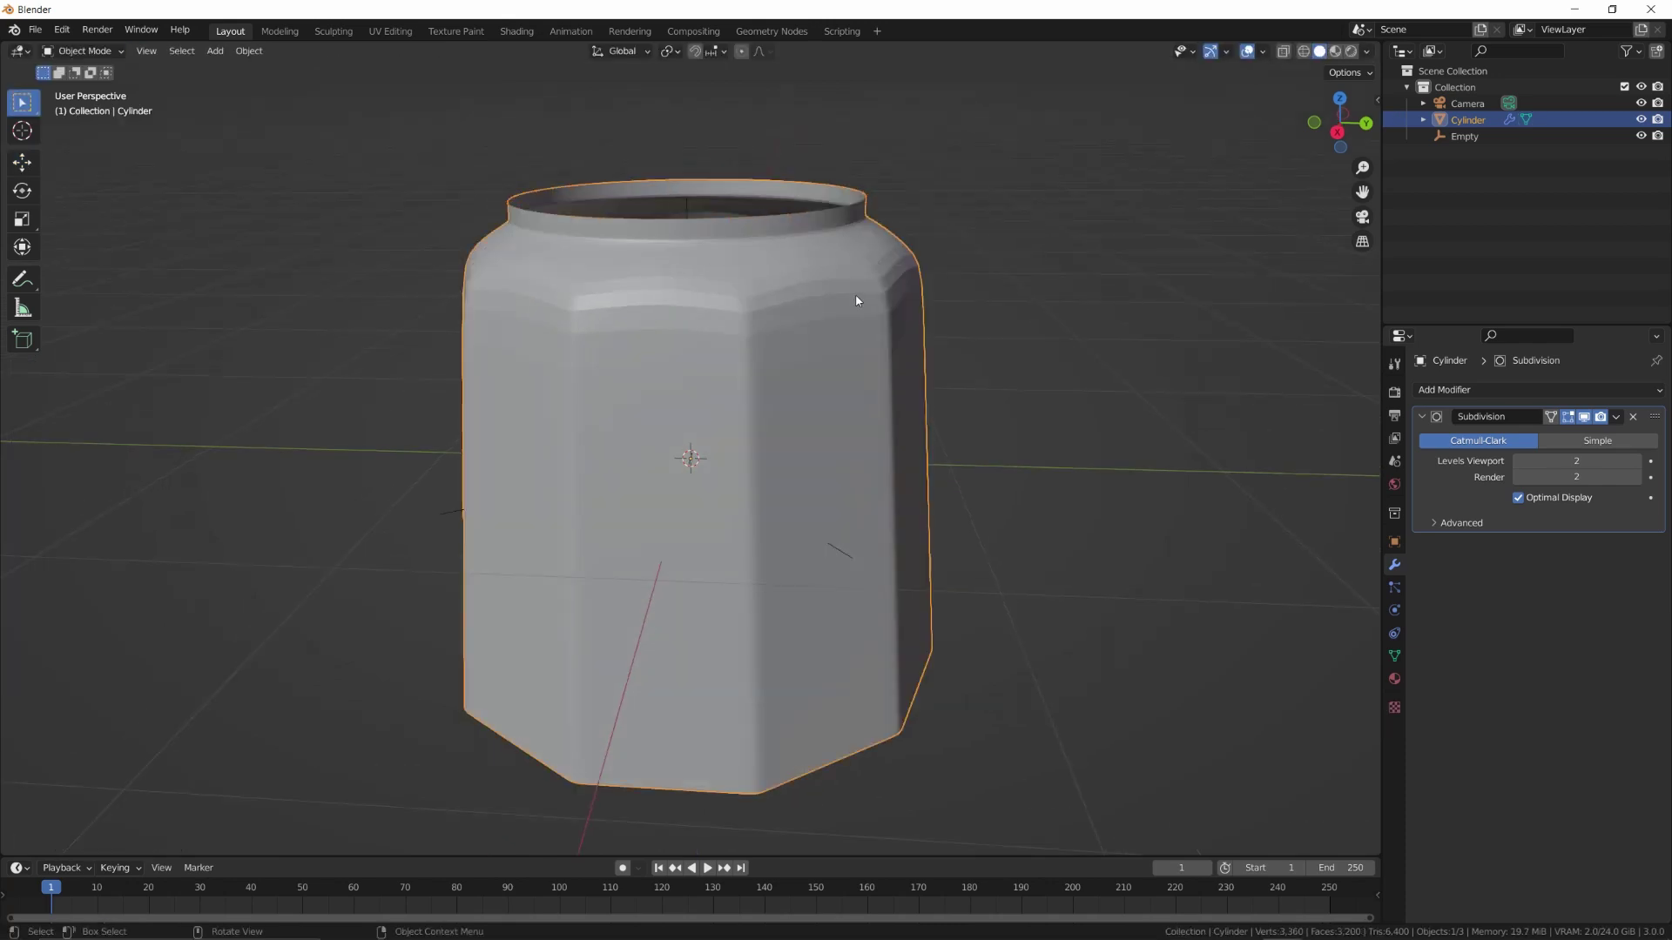
Shade the whole vessel smooth and return to editing its mesh
middle_drag(809, 174, 849, 296)
right_click(848, 296)
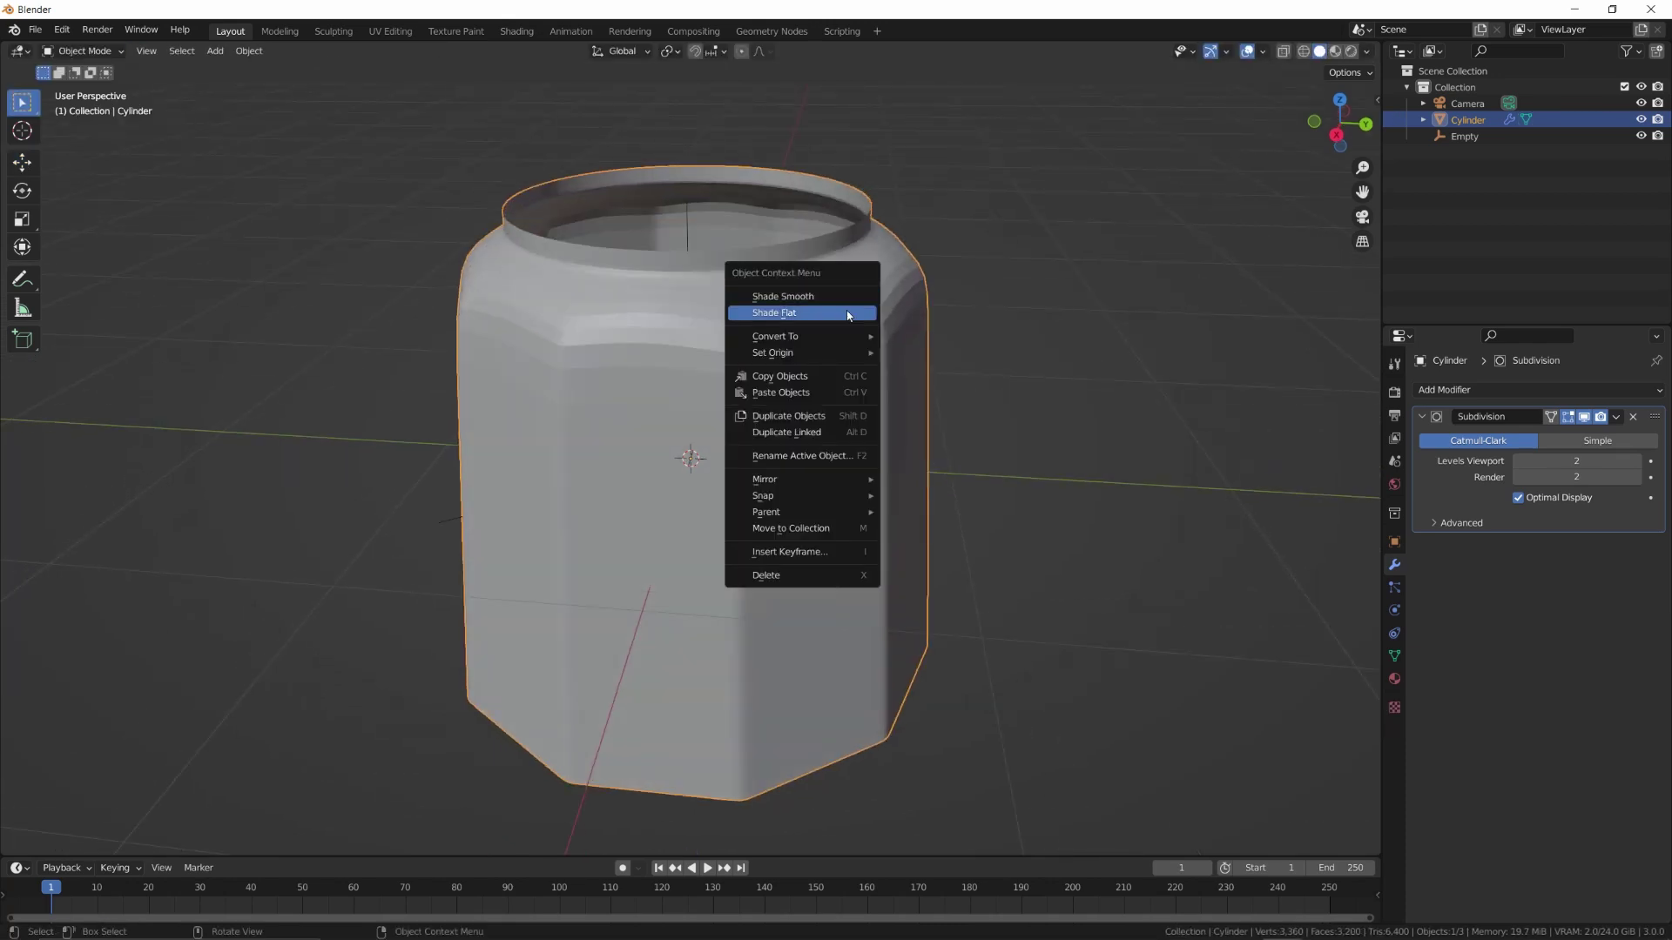
click(798, 297)
key(Tab)
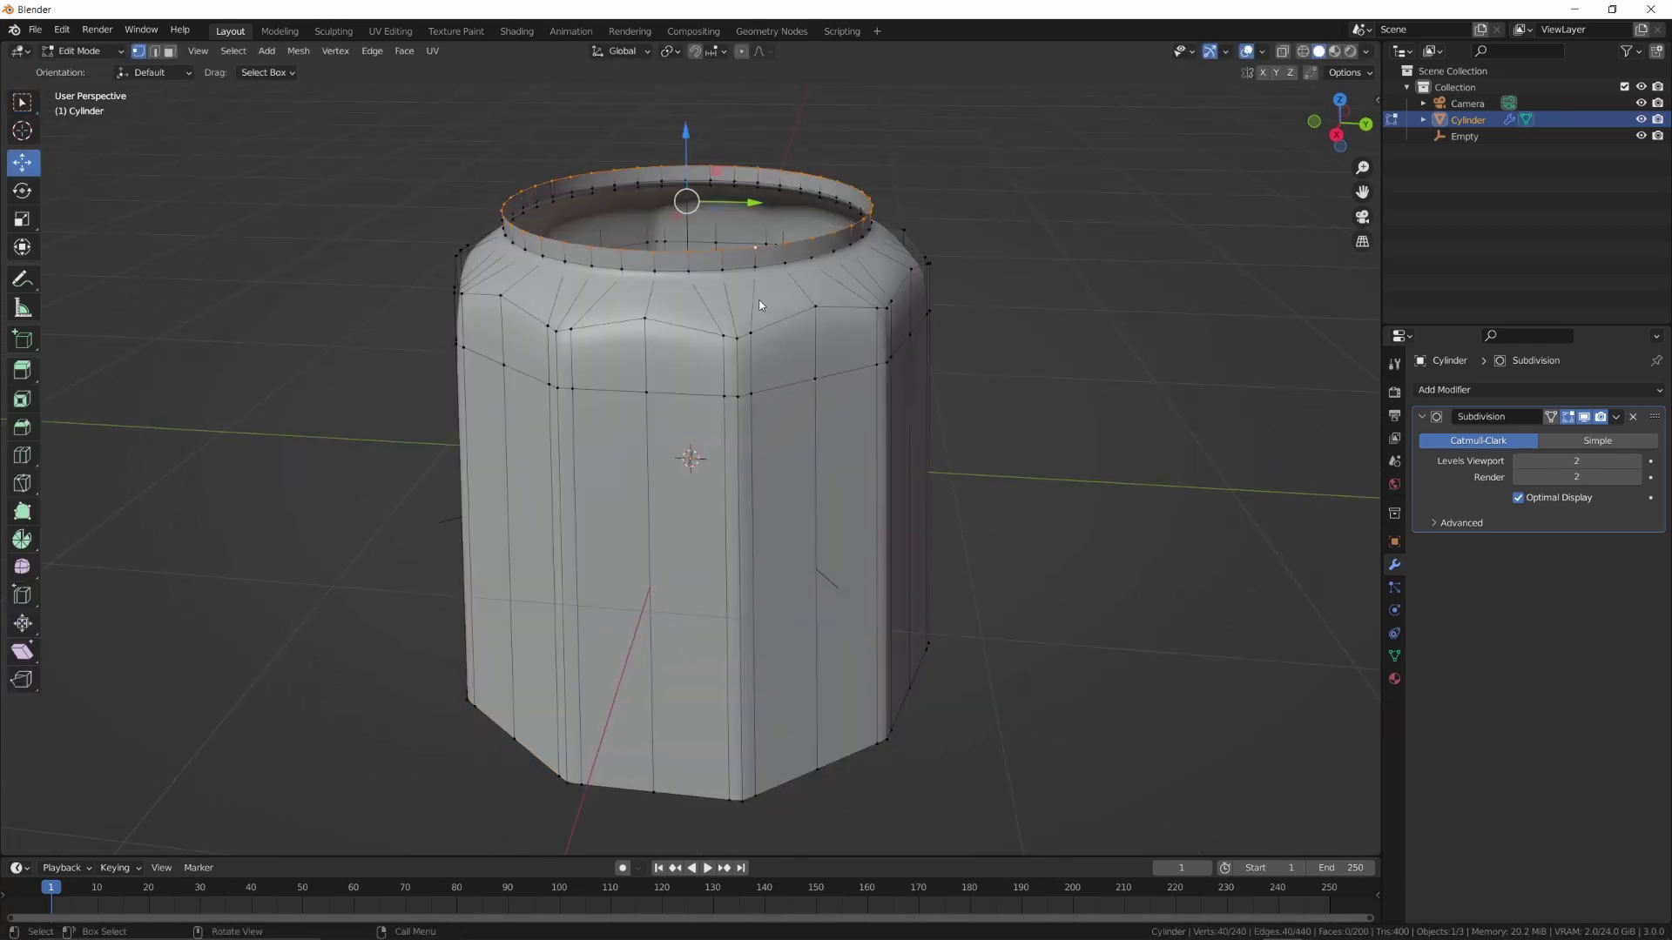
Add one loop cut on the shoulder and one on the upper wall, both slid close to the wavy edge
key(ctrl+r)
click(759, 302)
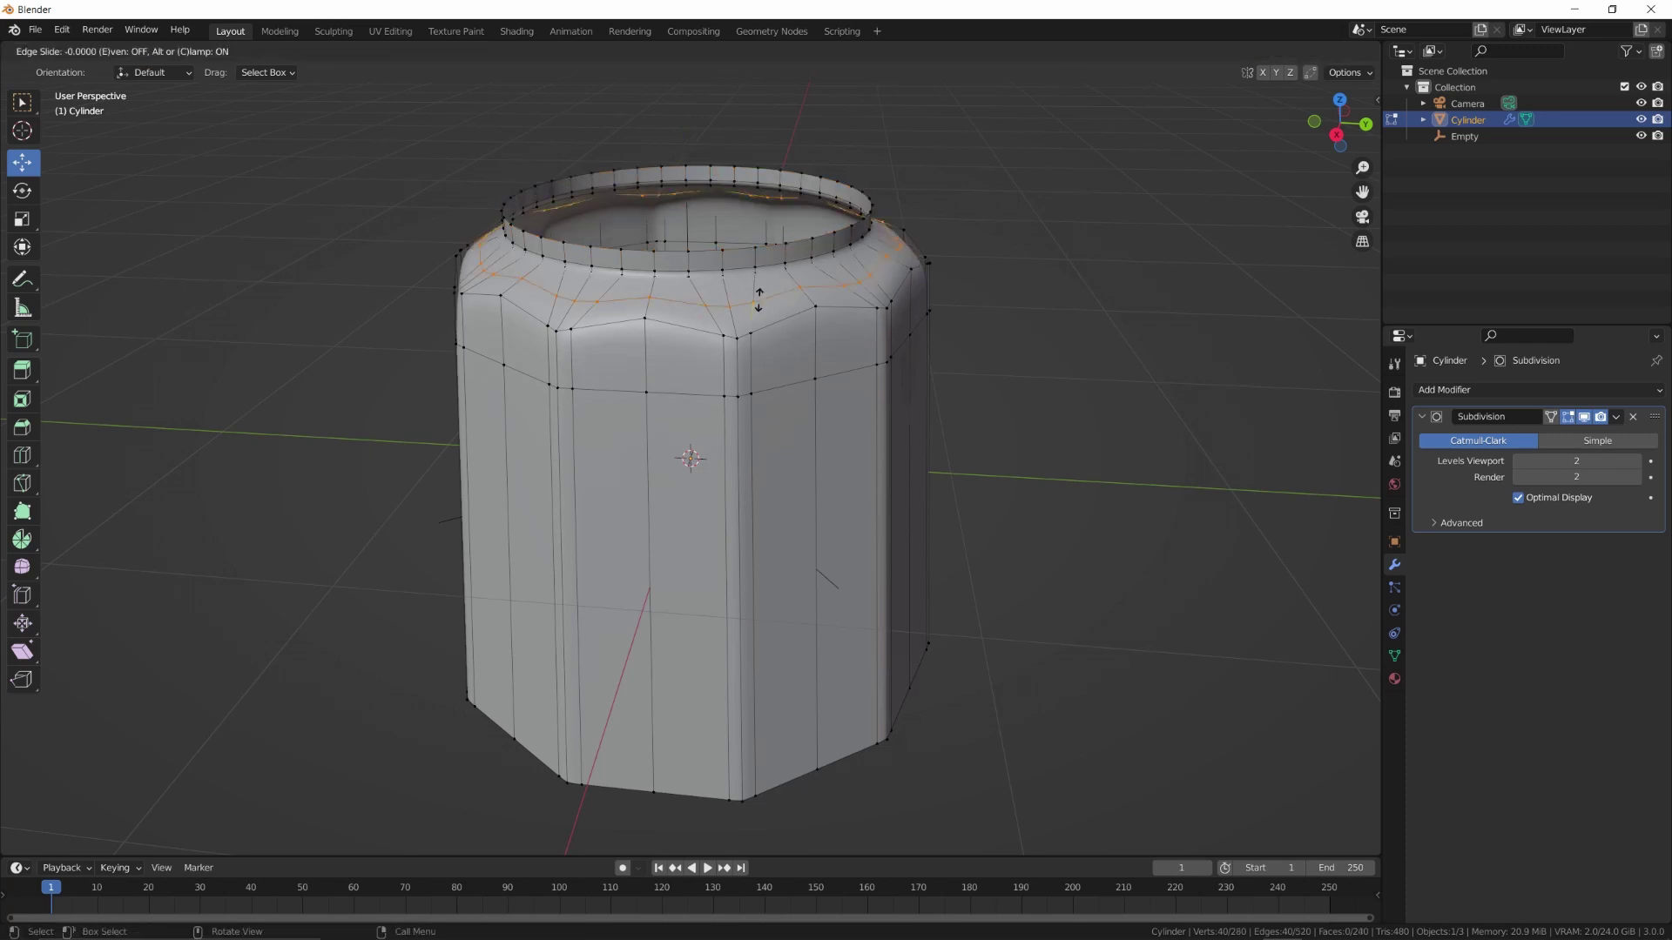
drag(758, 299, 757, 313)
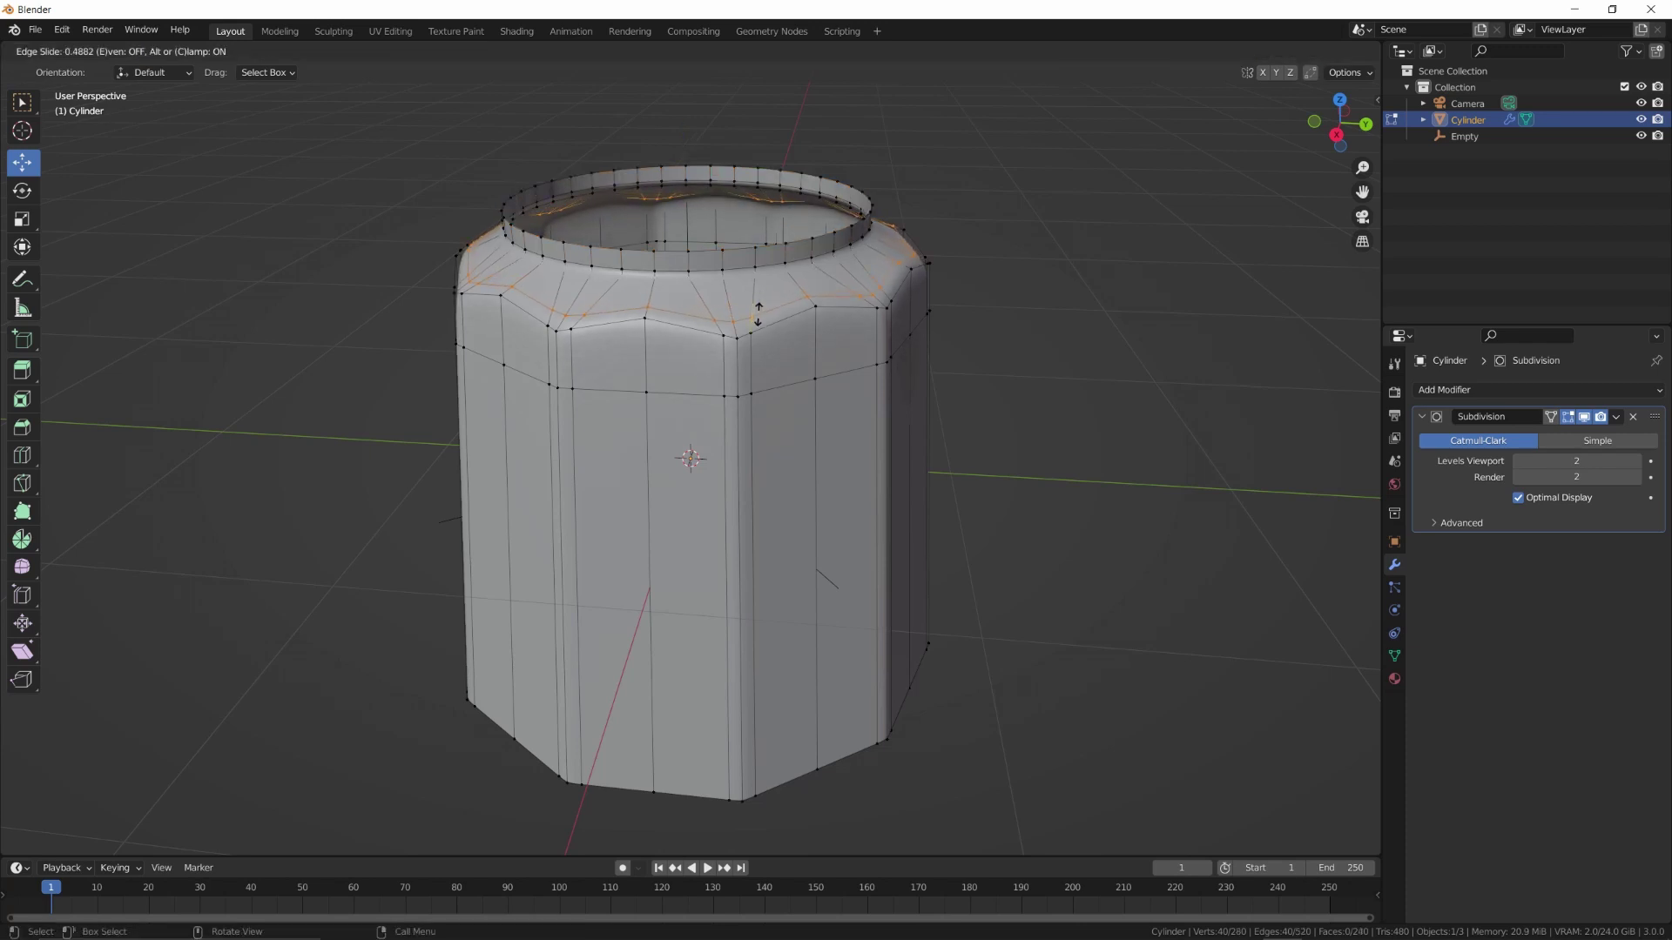
key(ctrl+r)
click(684, 377)
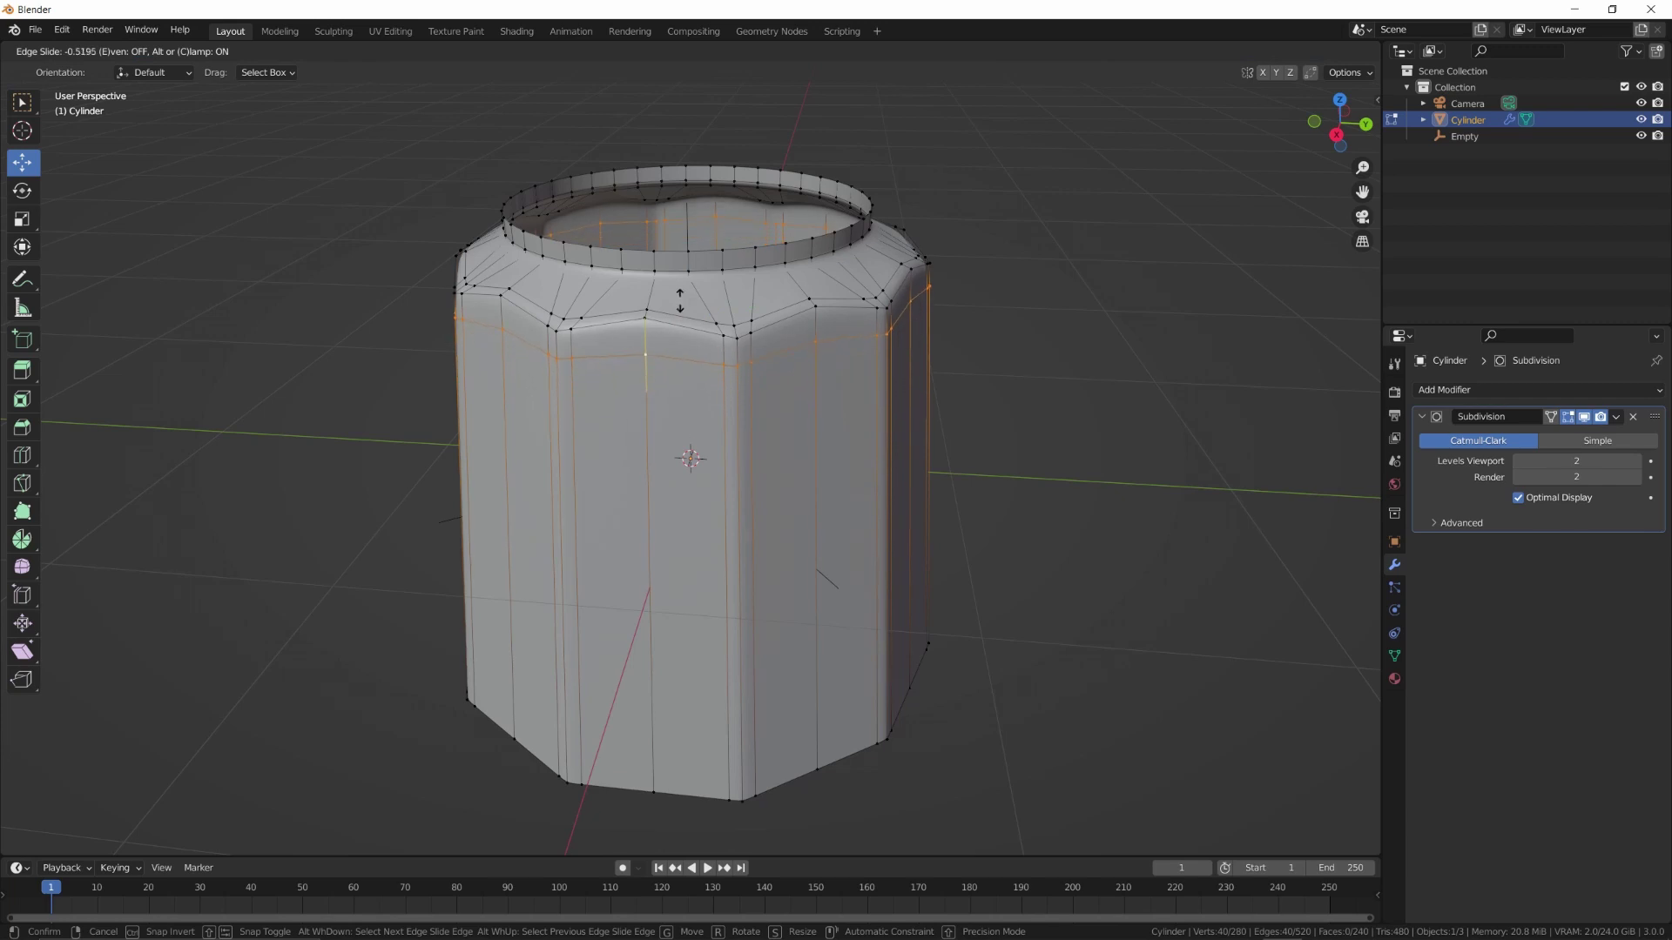
click(678, 271)
key(Tab)
Duplicate the vessel in place and rotate the copy 180° around the X axis
scroll(750, 326, down, 5)
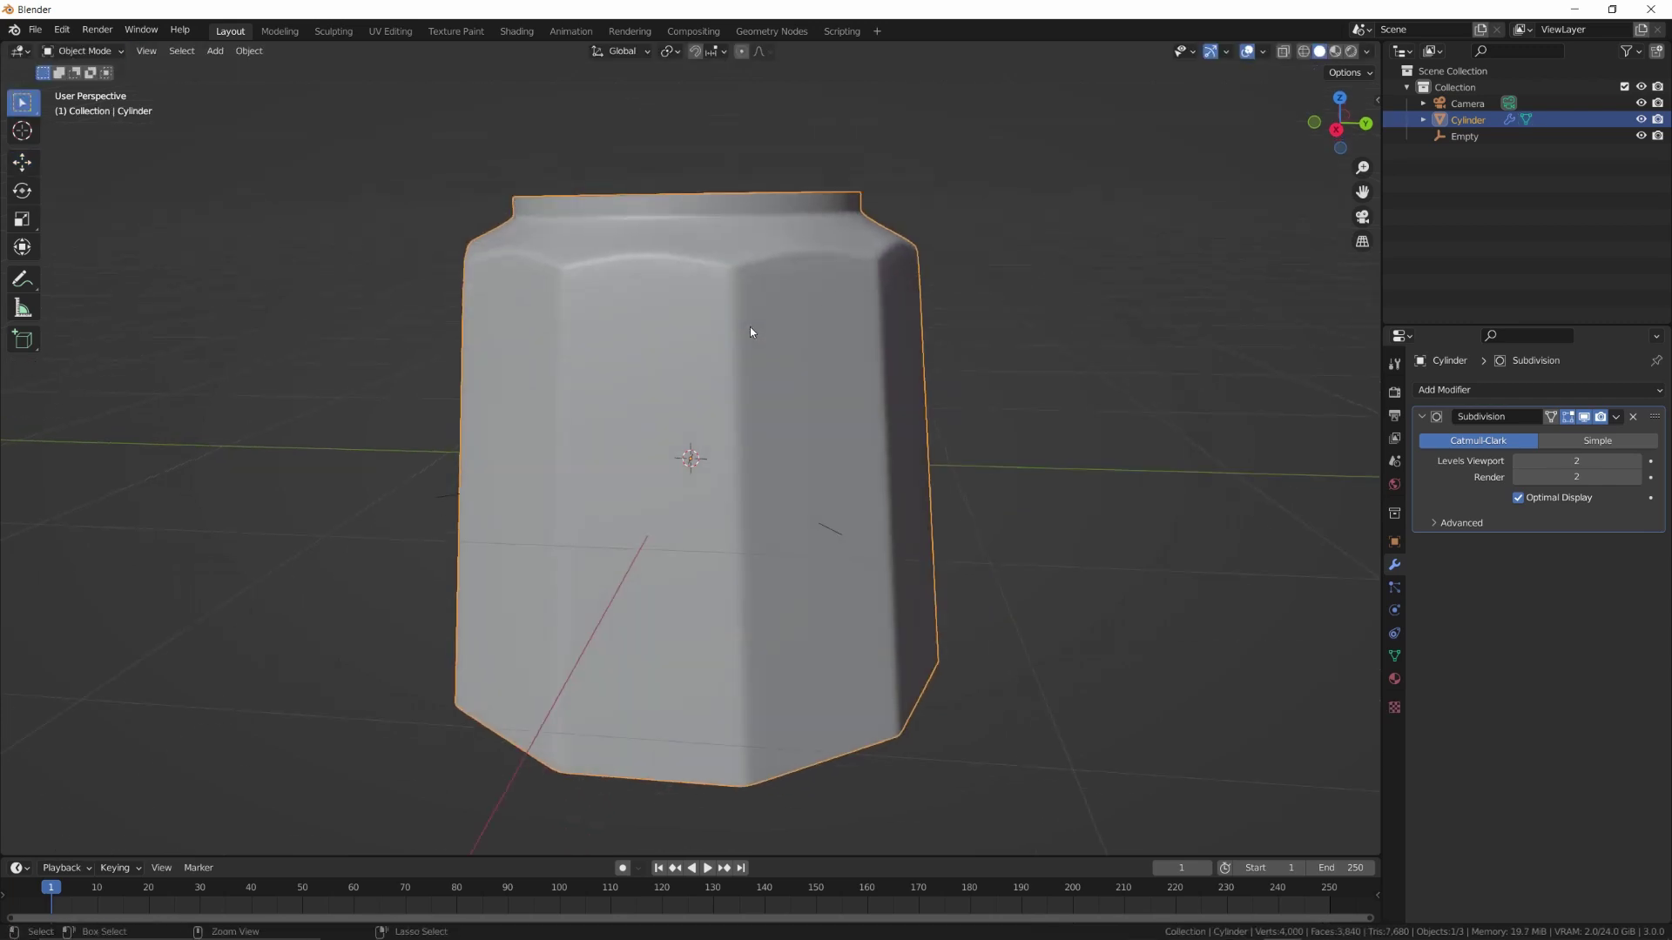
middle_drag(718, 409, 749, 432)
key(shift+d)
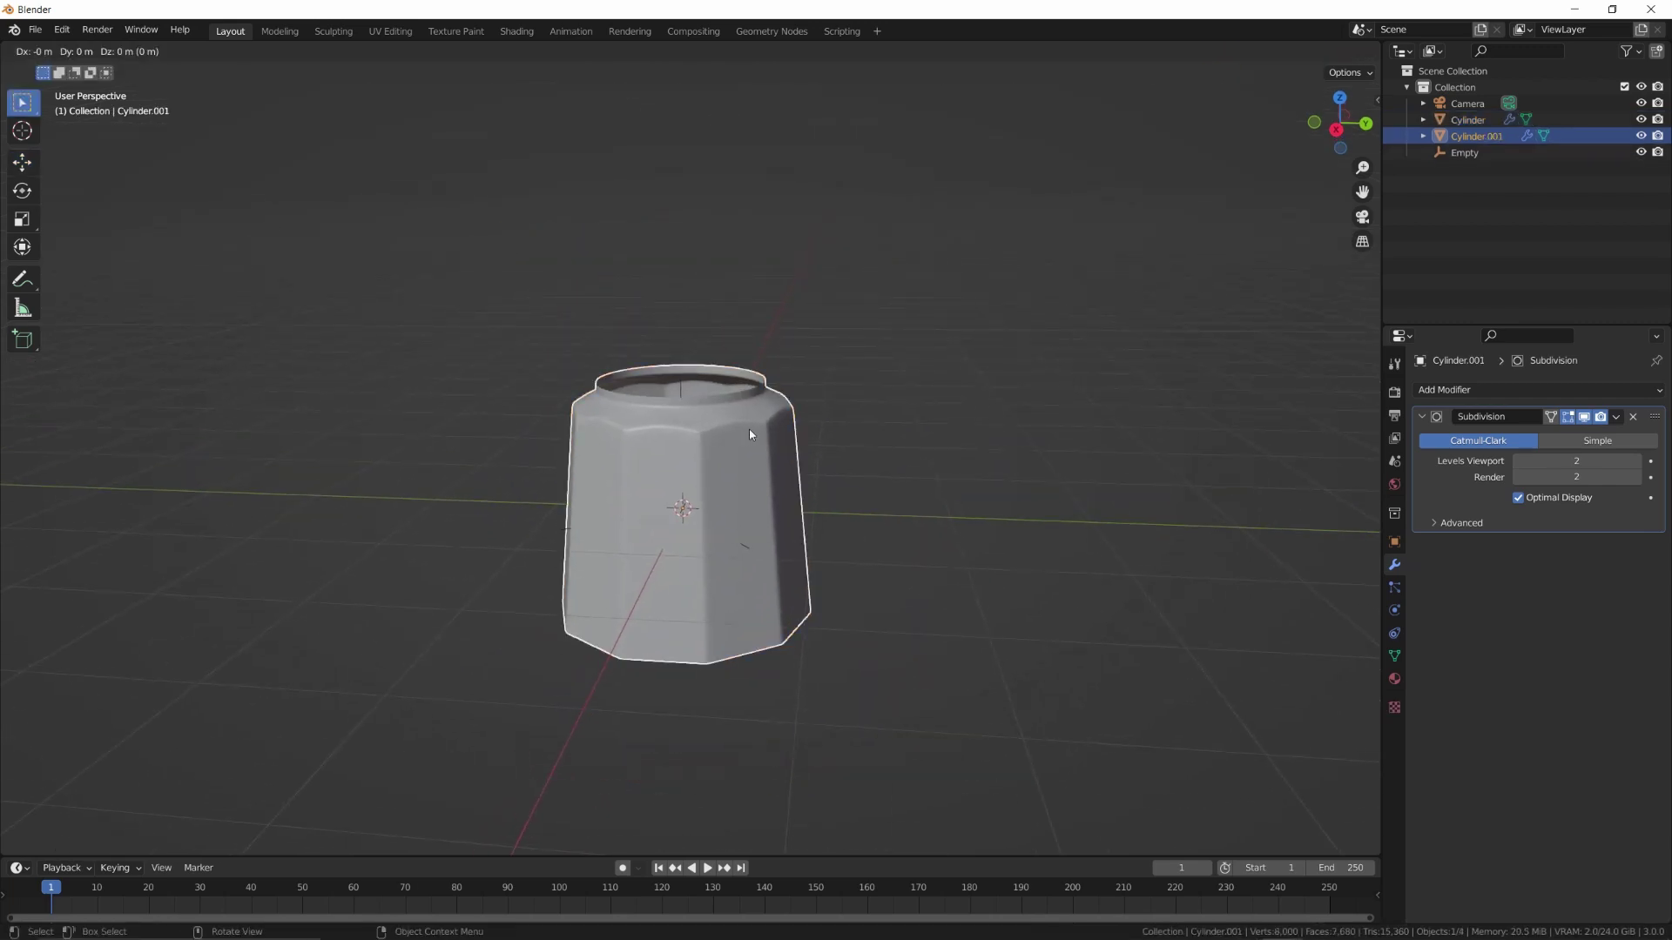
key(r)
text(x)
text(180)
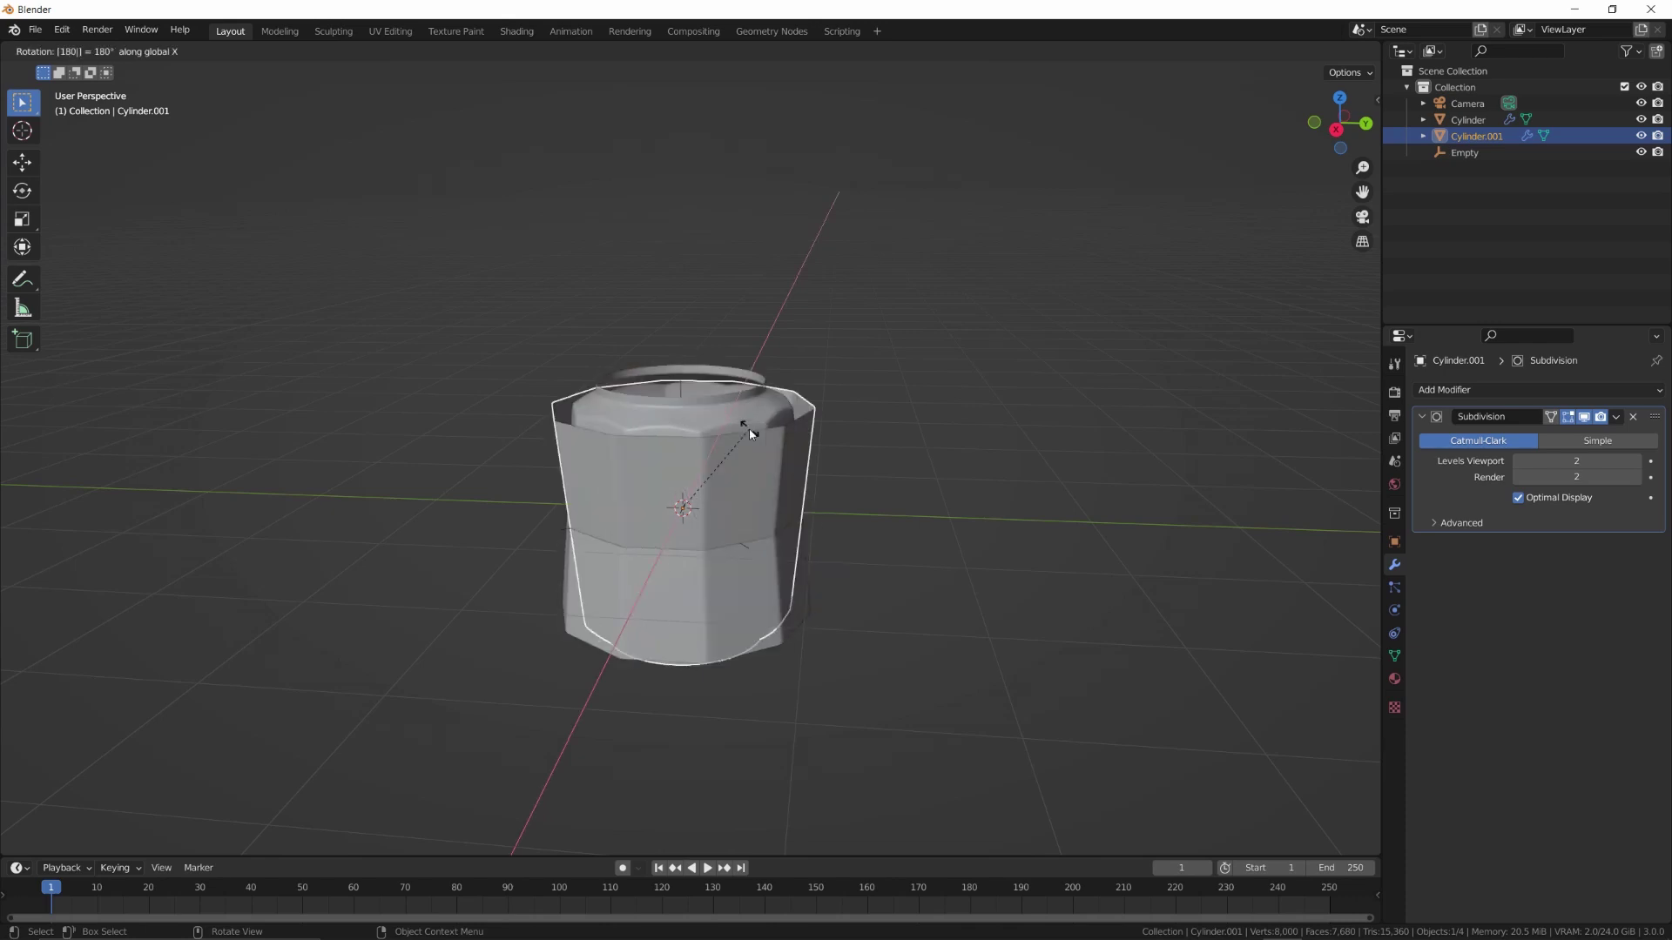
key(Return)
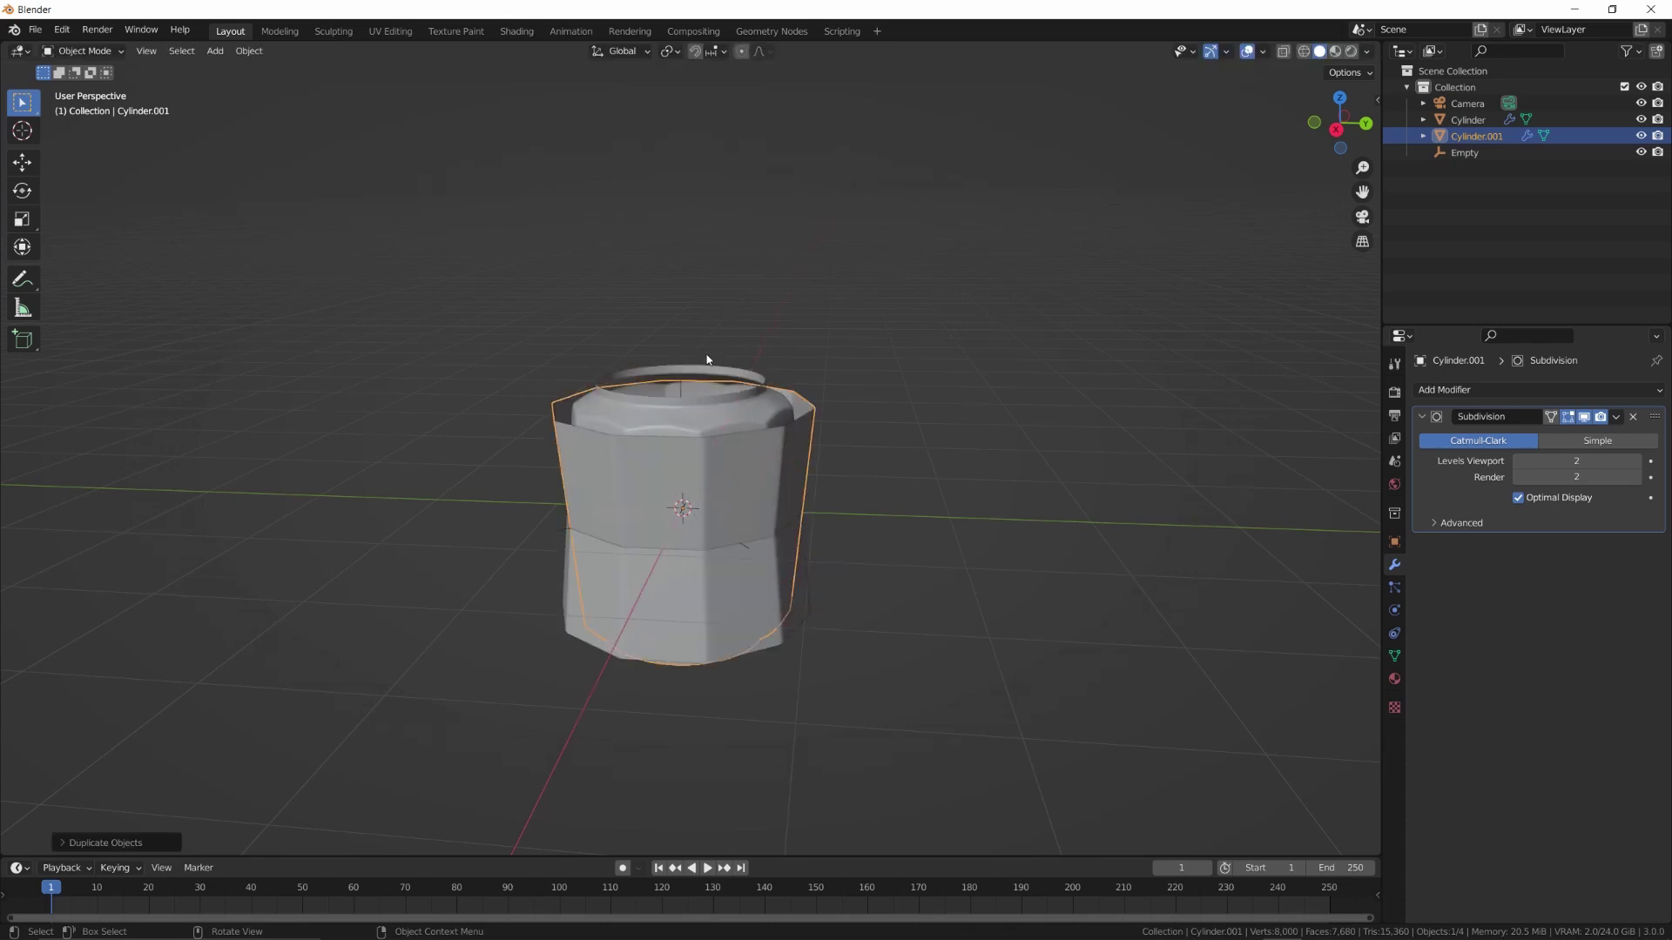
Move the inverted copy up along Z by about 2.12 m so its neck sits above the original's neck
key(g)
key(z)
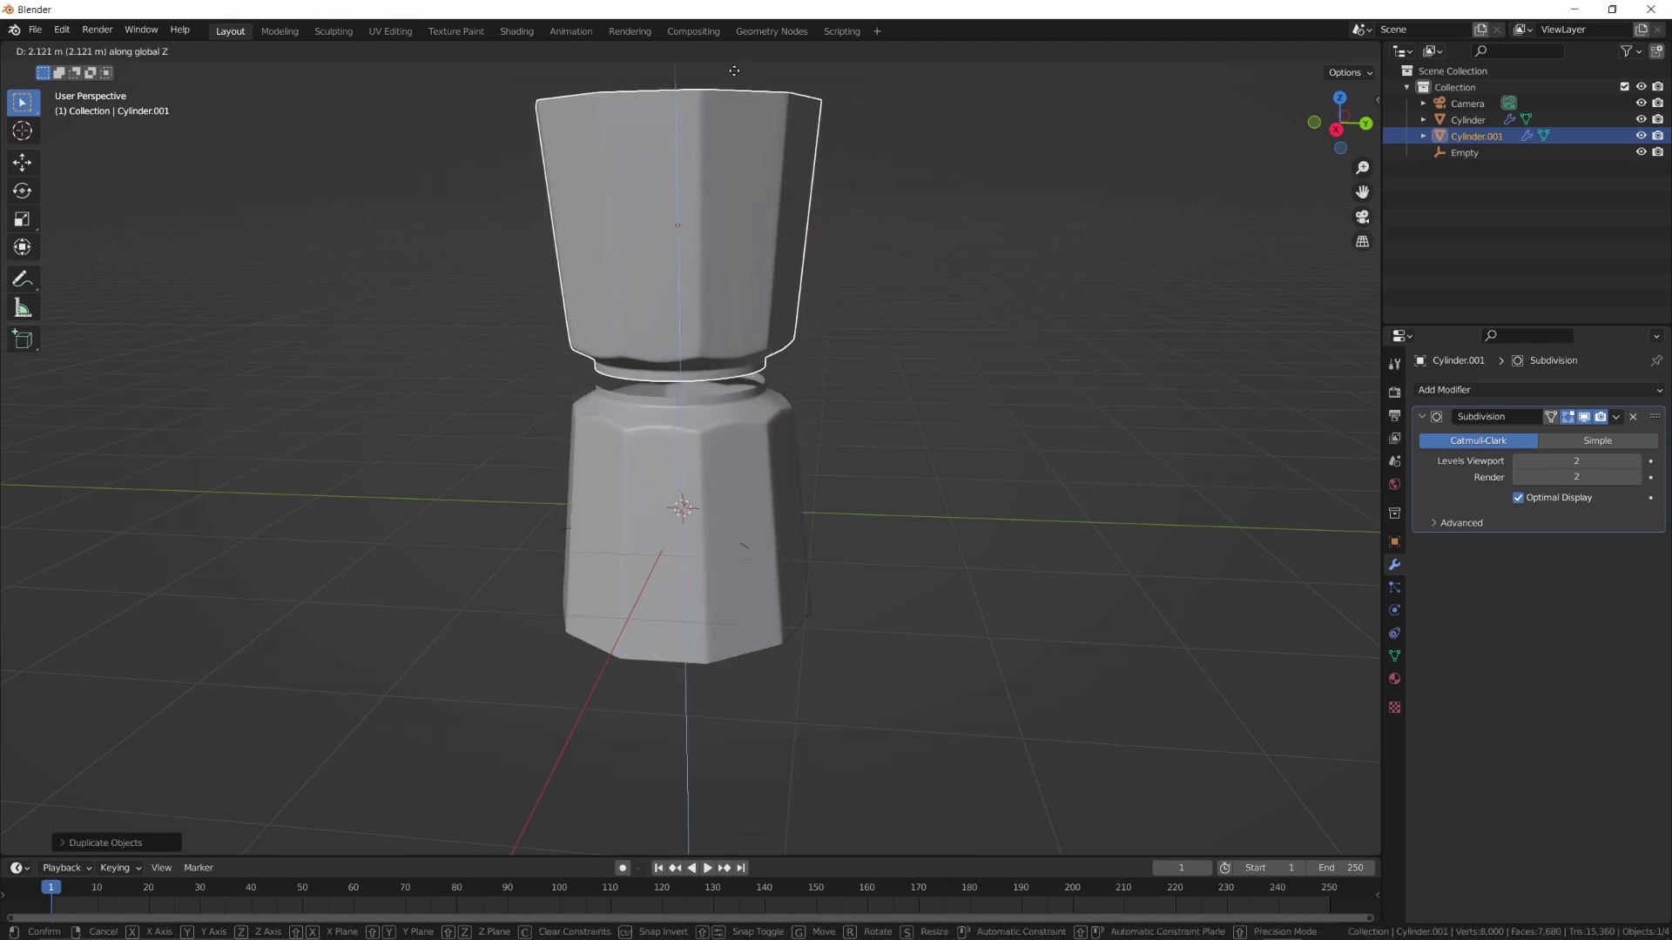
click(734, 71)
middle_drag(736, 176, 711, 294)
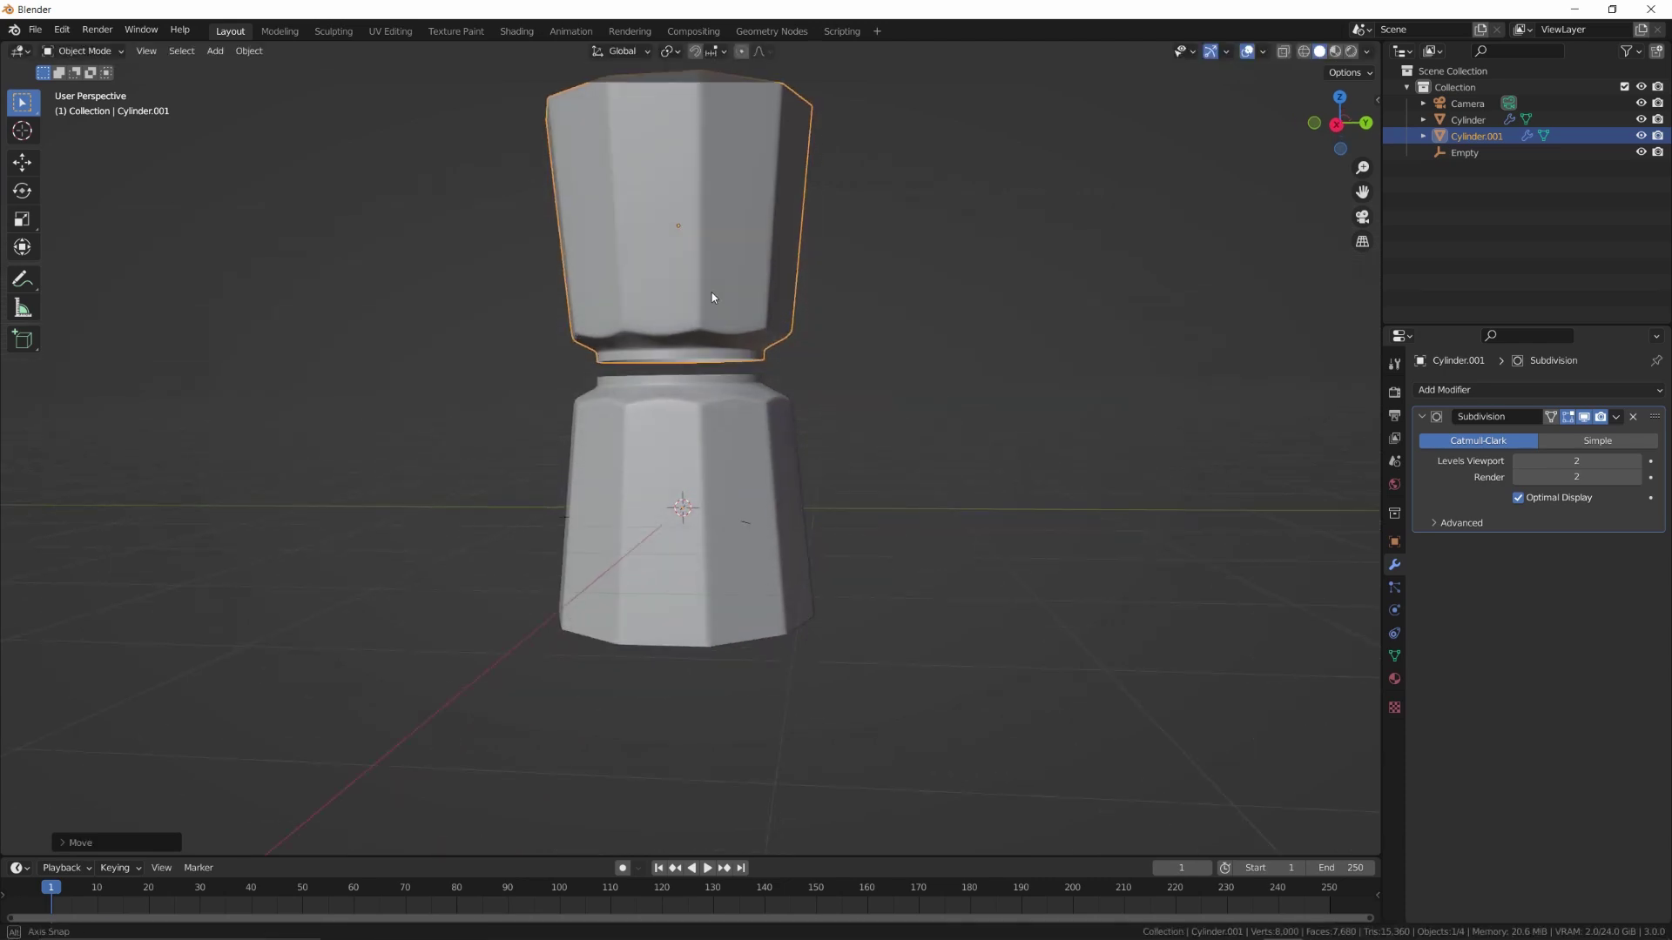
Extrude the open bottom edge loop of the lower vessel slightly inward
middle_drag(664, 446, 703, 347)
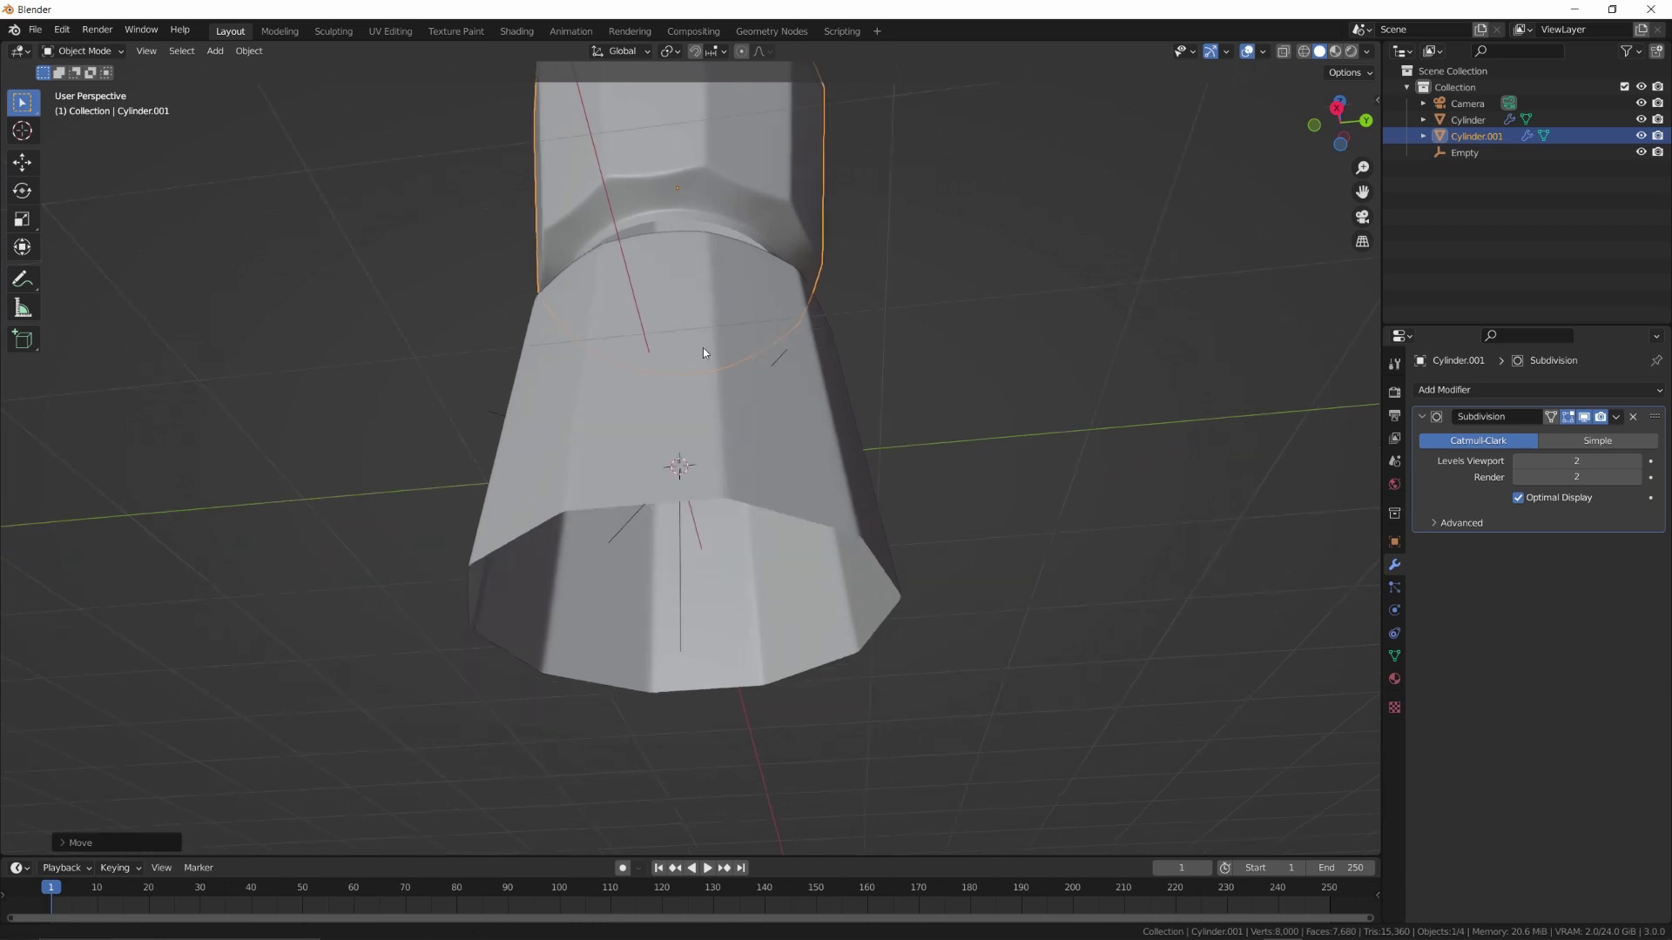
click(732, 359)
key(Tab)
alt+click(737, 371)
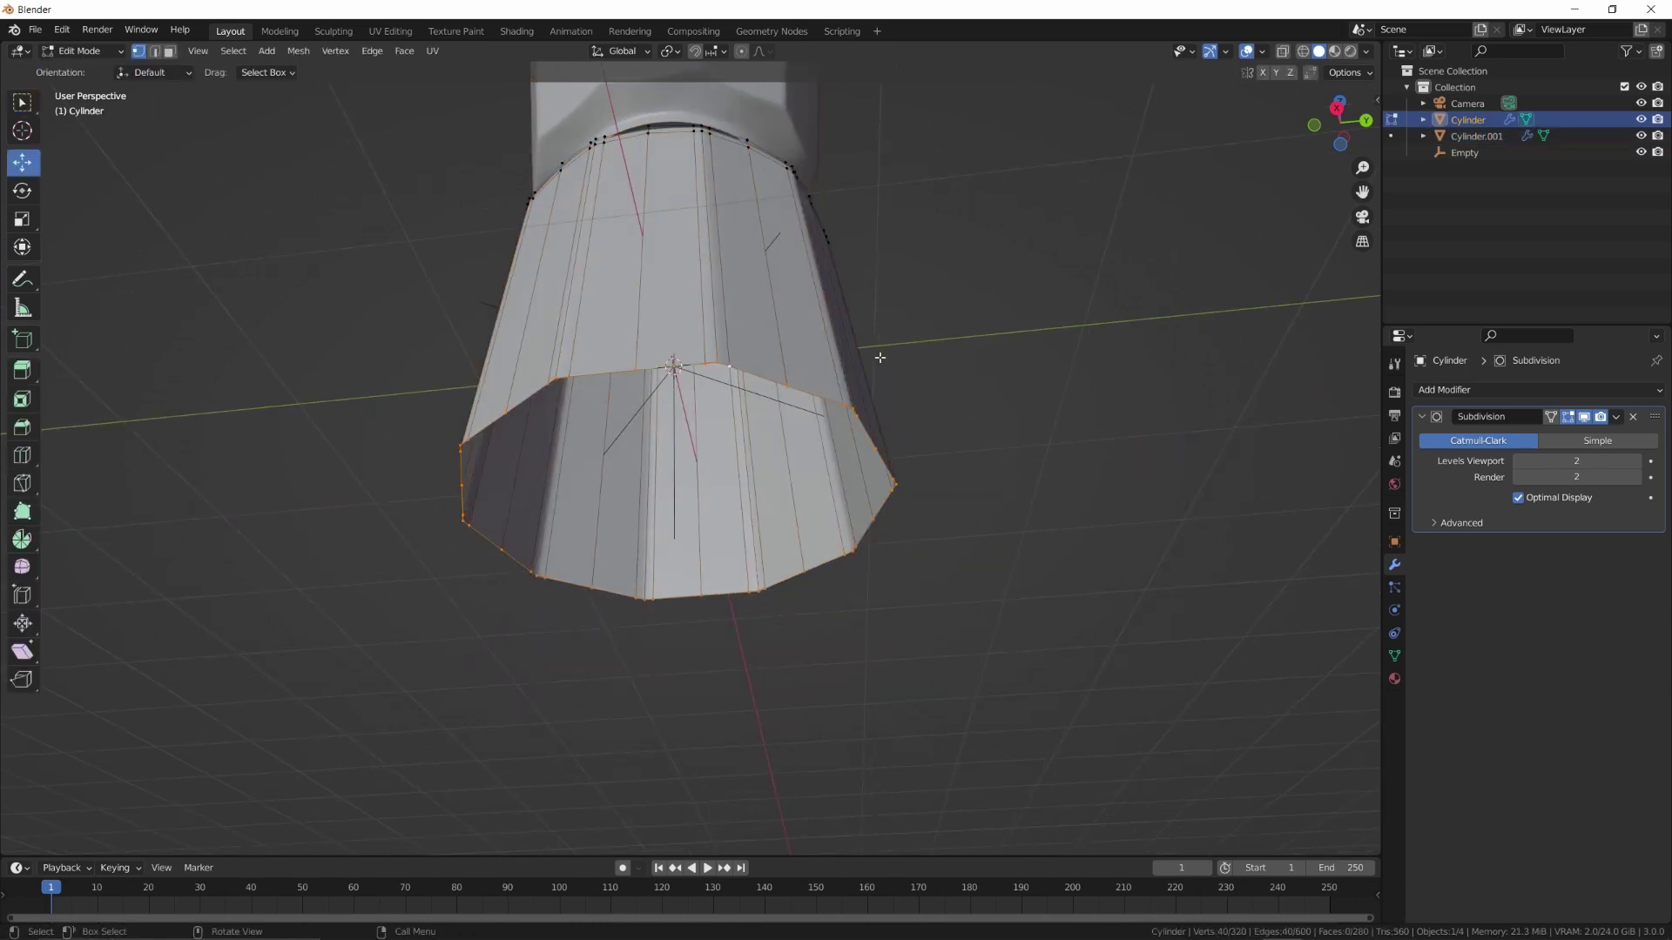
key(e)
key(s)
click(766, 421)
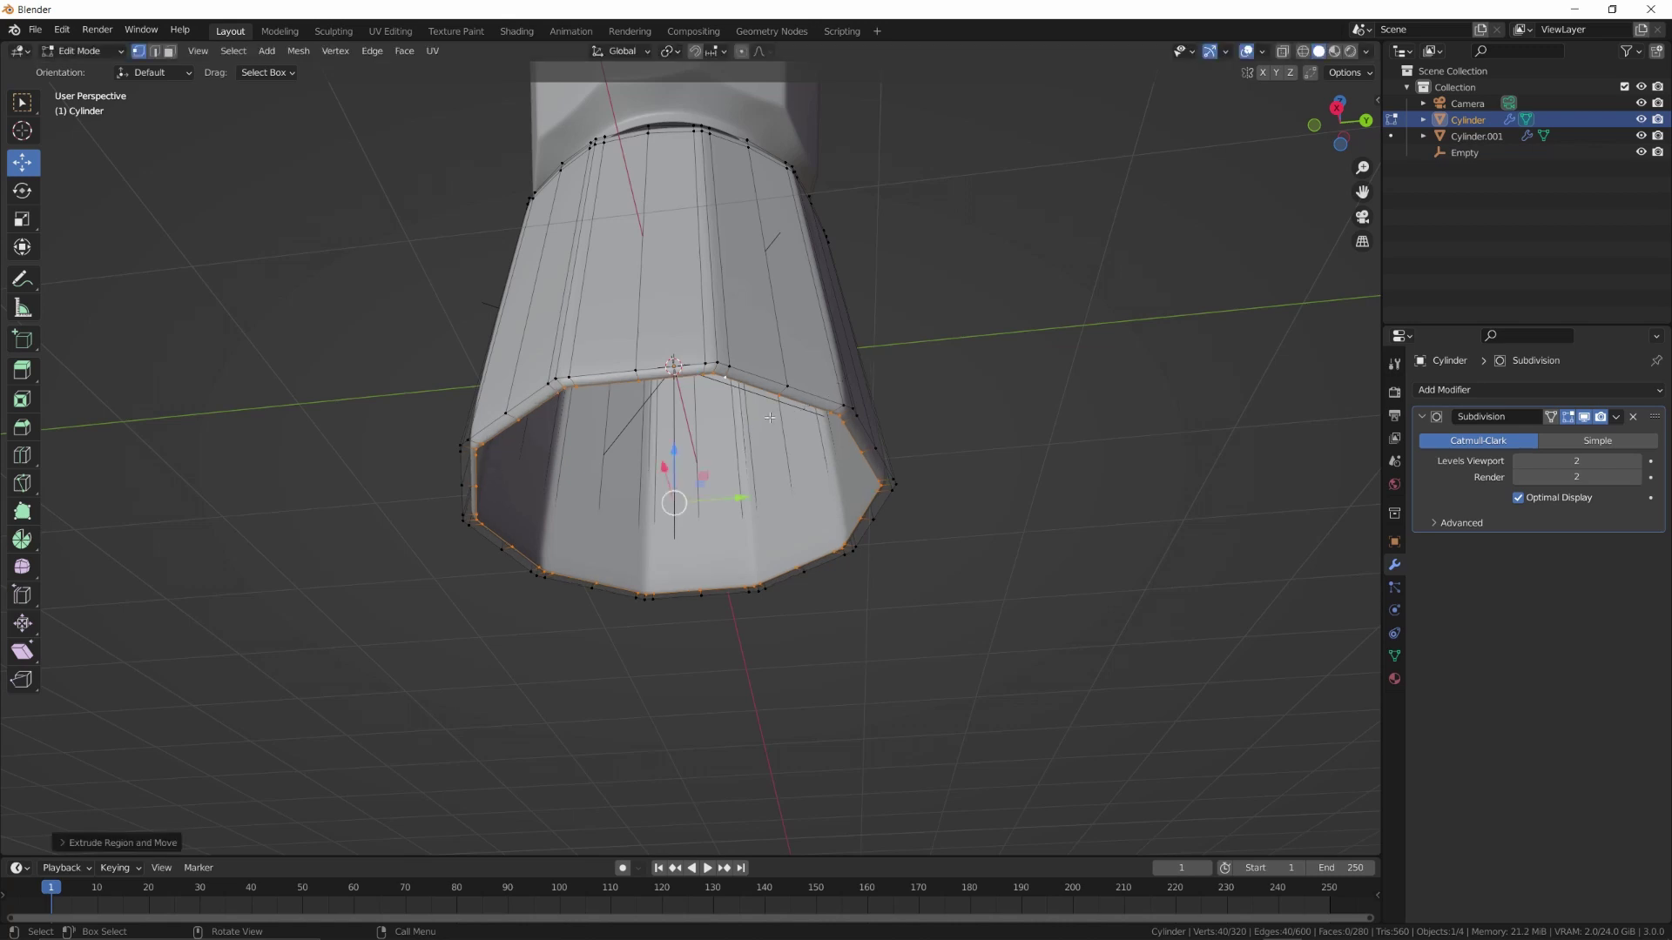
Round the new inner bottom loop with LoopTools Circle and adjust its scale slightly
right_click(766, 421)
mouse_move(766, 421)
click(906, 435)
key(s)
click(999, 400)
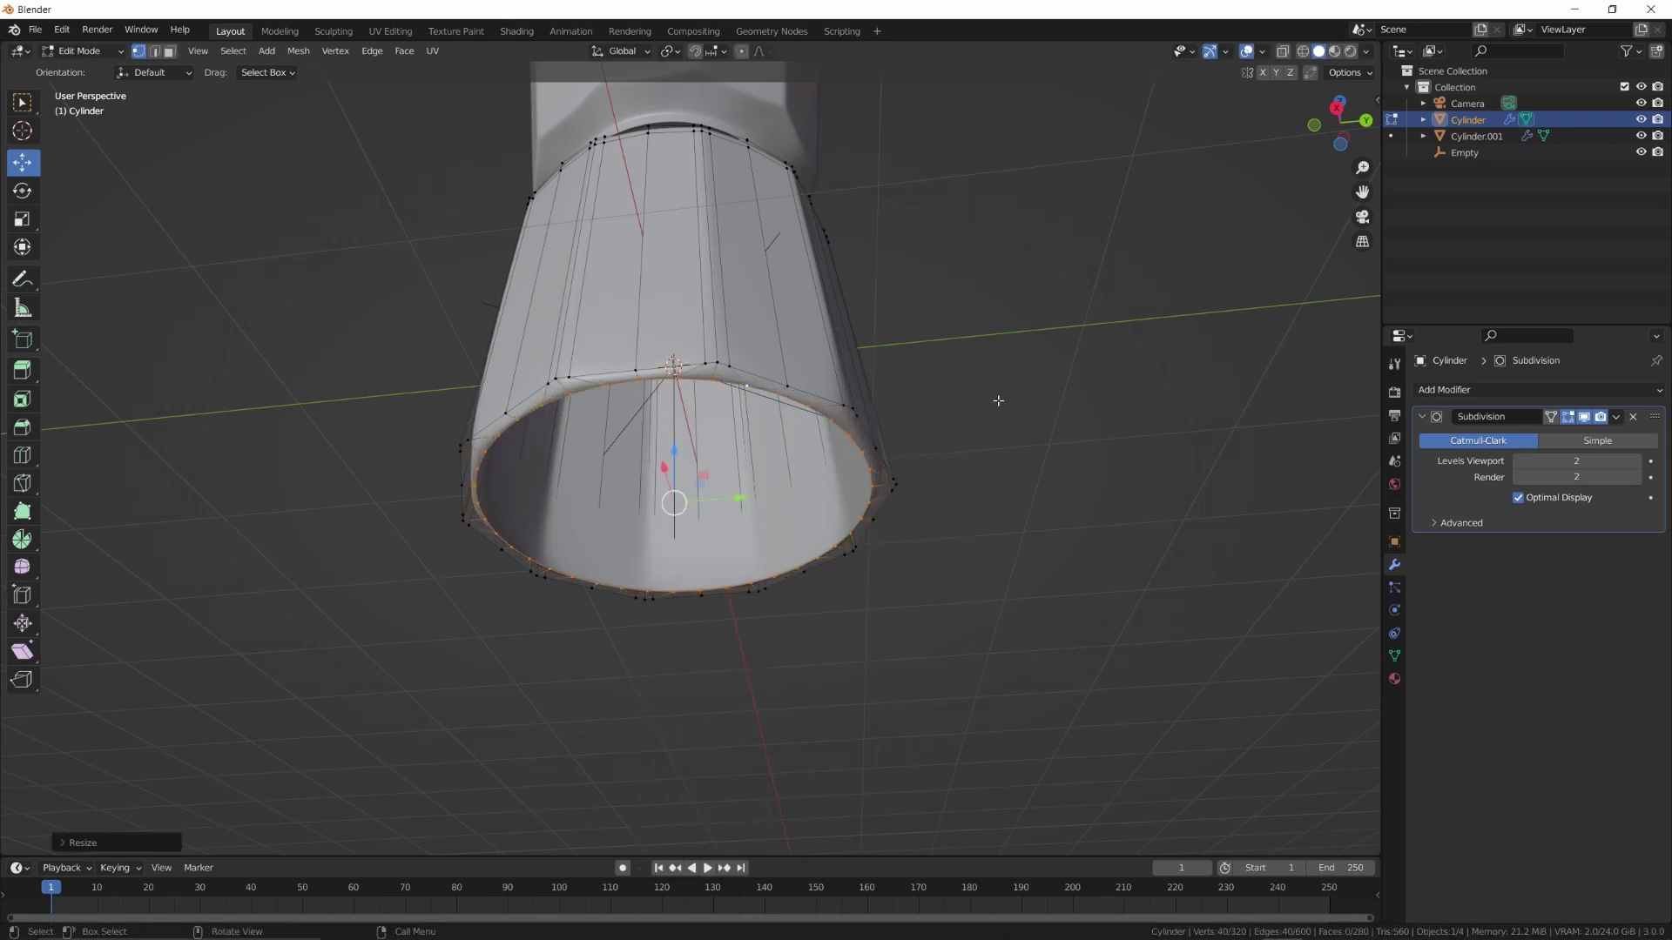
Extrude the circular bottom loop inward to a small central hole and add four evenly spaced loop cuts across the base
key(e)
key(s)
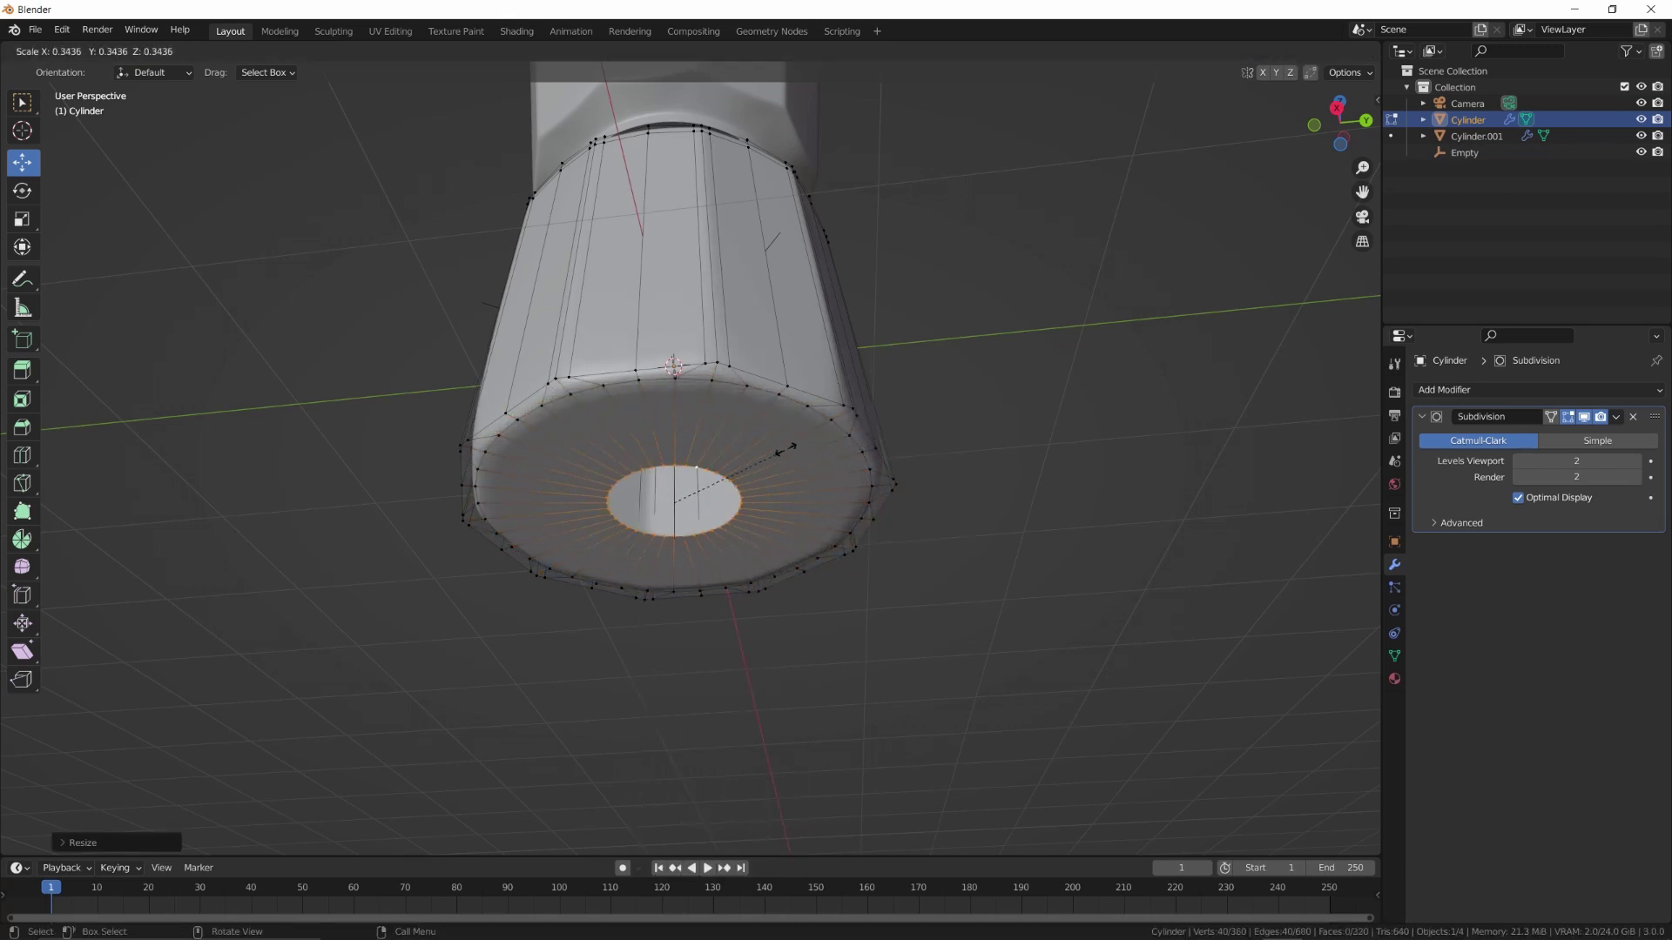
click(688, 495)
key(ctrl+r)
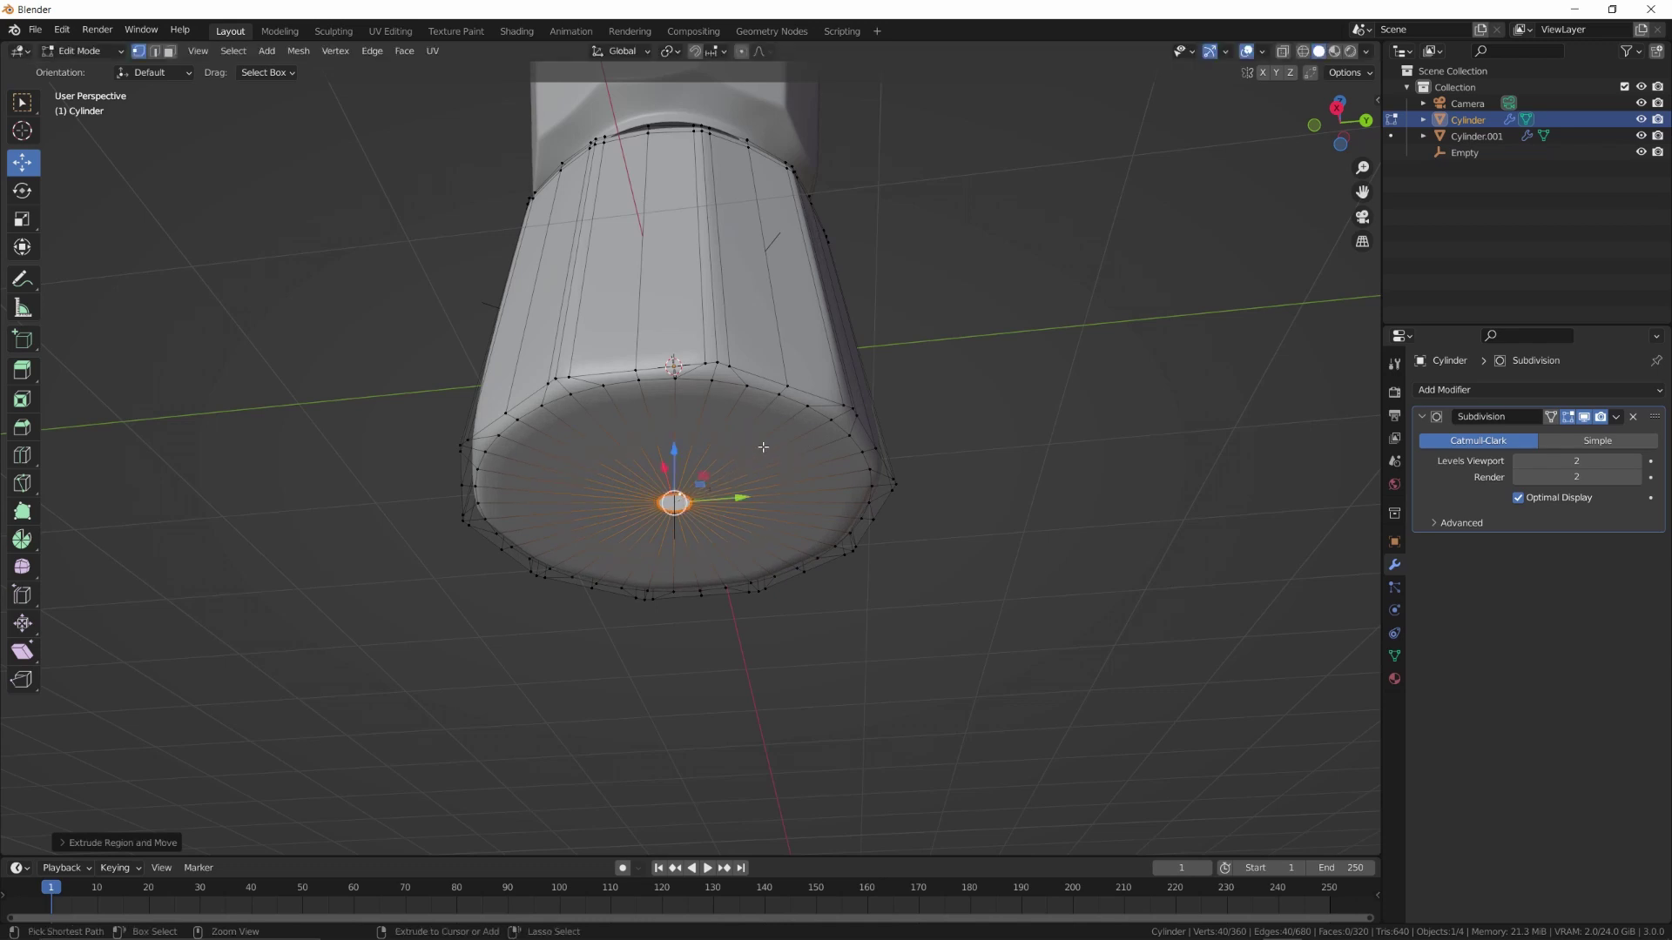
scroll(763, 446, up, 3)
click(763, 447)
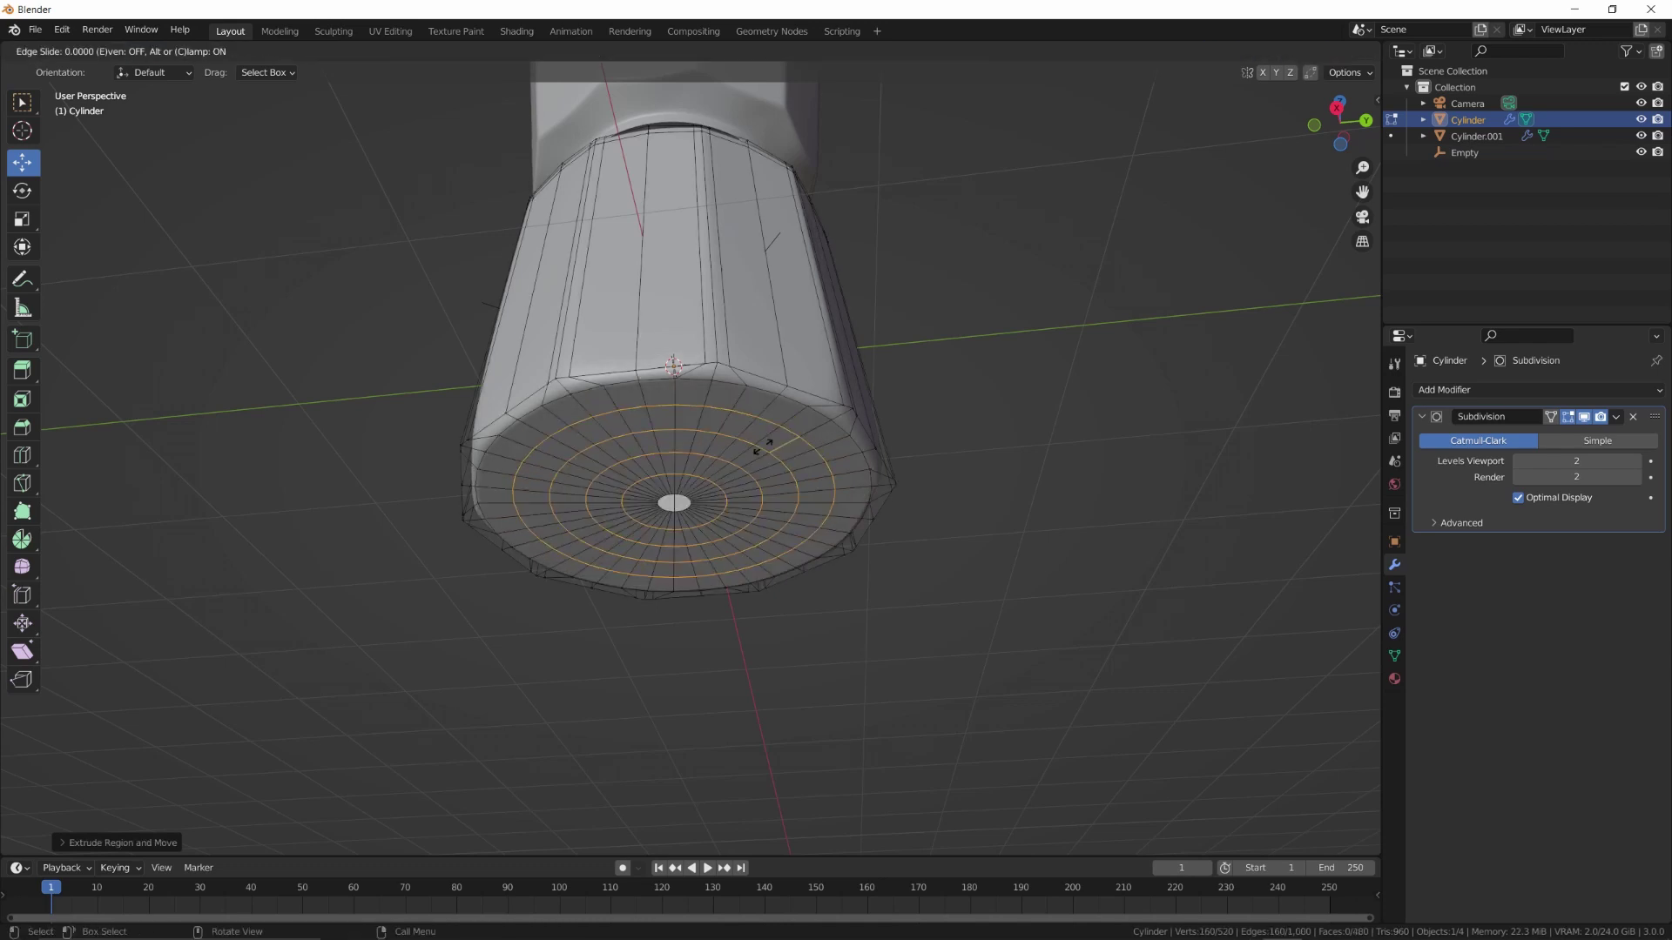
right_click(763, 446)
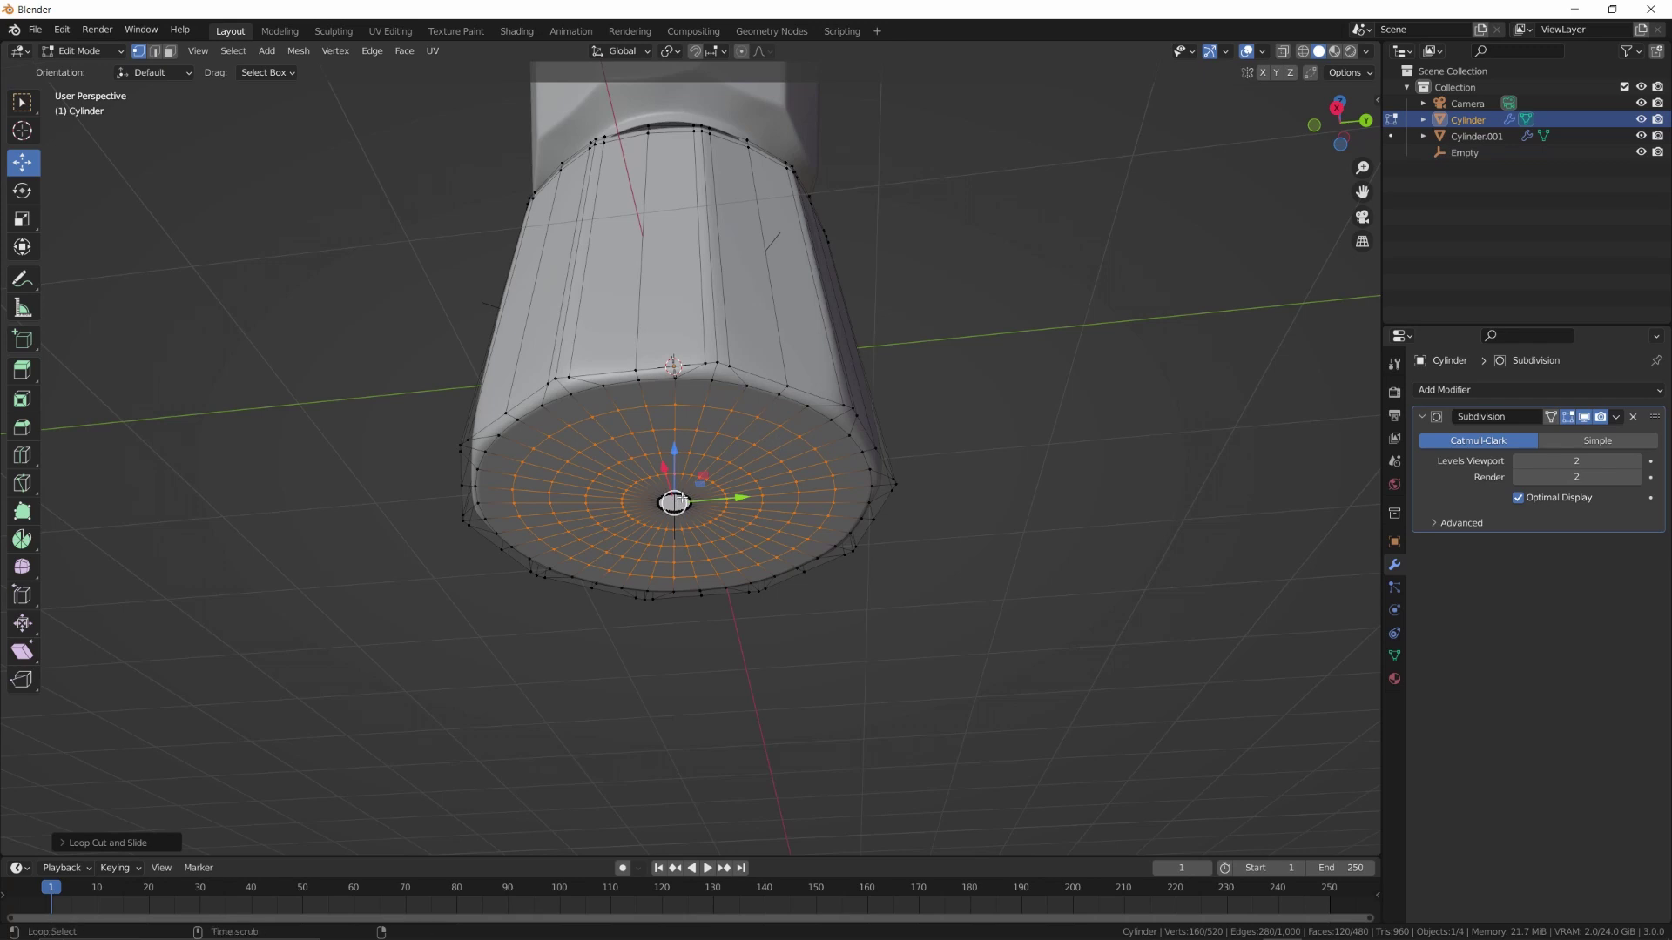
Close the base's central hole by merging its innermost edge loop at center
alt+click(677, 502)
key(m)
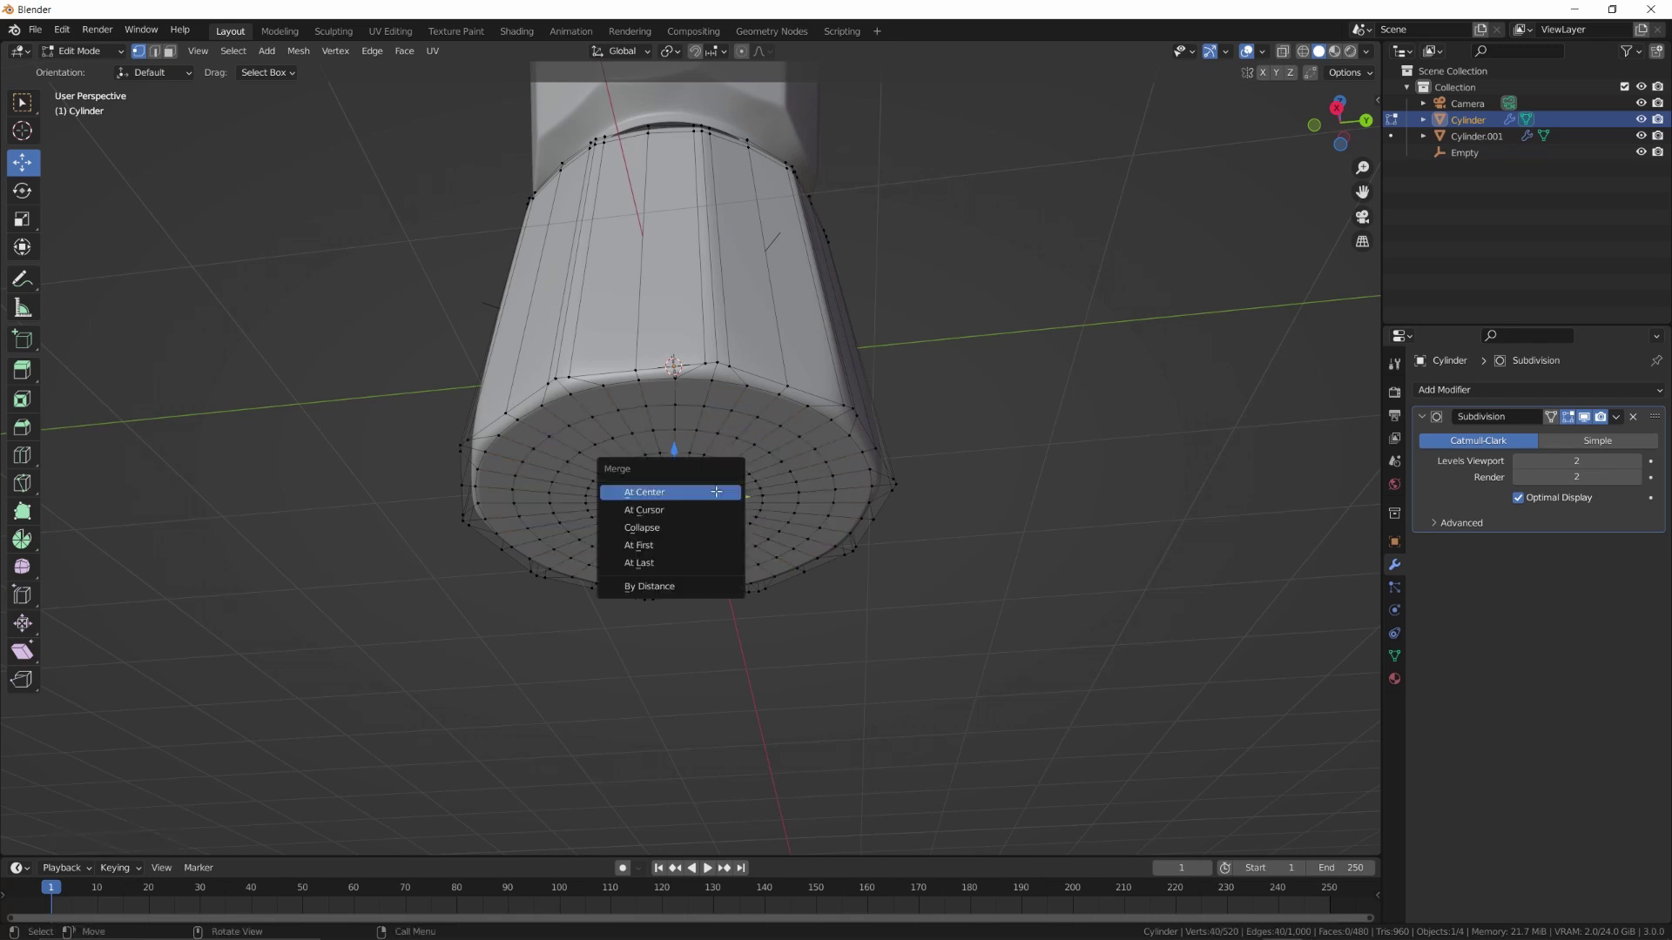
click(719, 497)
Add a loop cut around the lower vessel's side wall, slid down close to the bottom edge
key(ctrl+r)
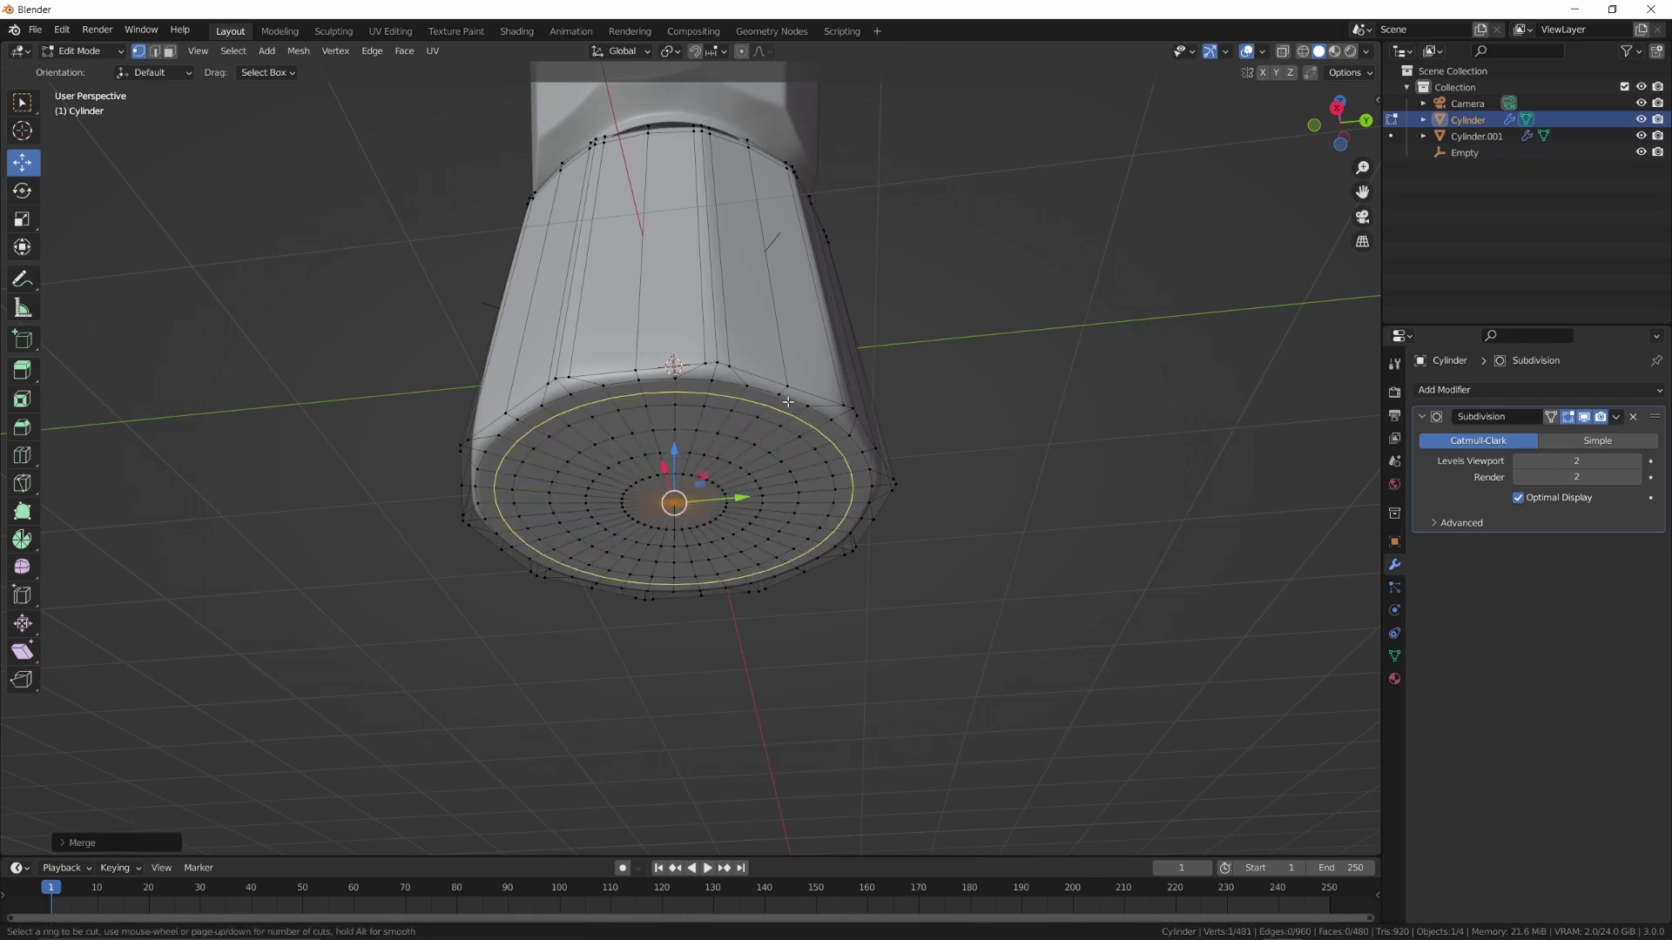
click(818, 411)
click(762, 488)
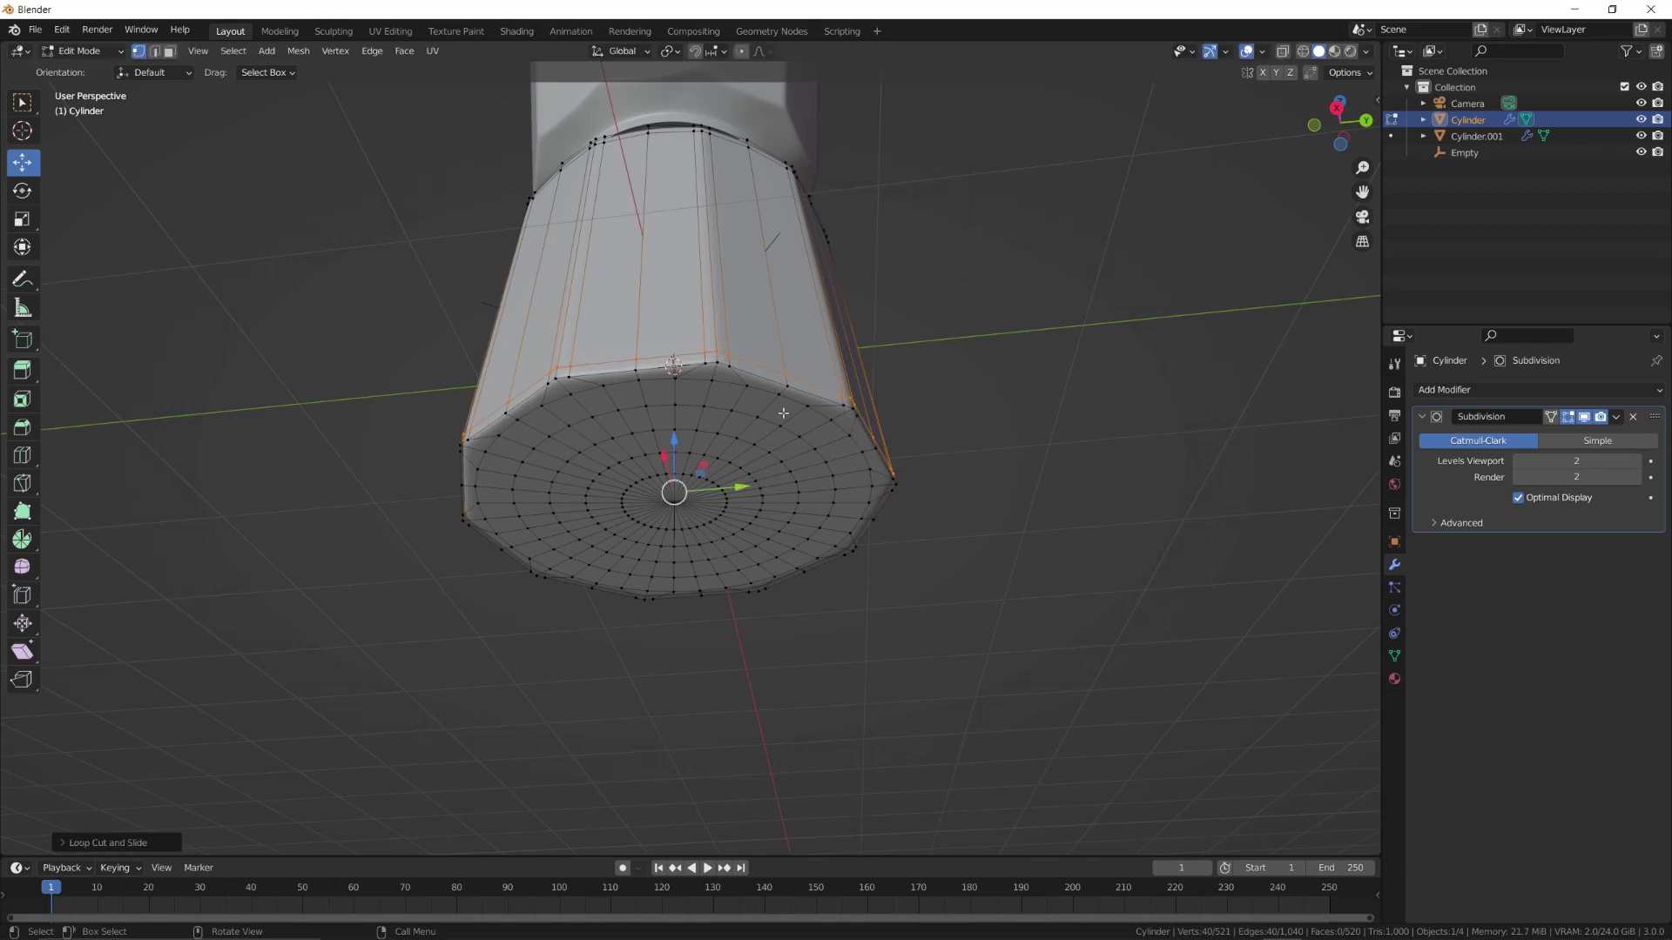
Add a cylinder mesh at the origin and set its vertices to 32
middle_drag(762, 487, 771, 566)
key(shift+a)
mouse_move(777, 468)
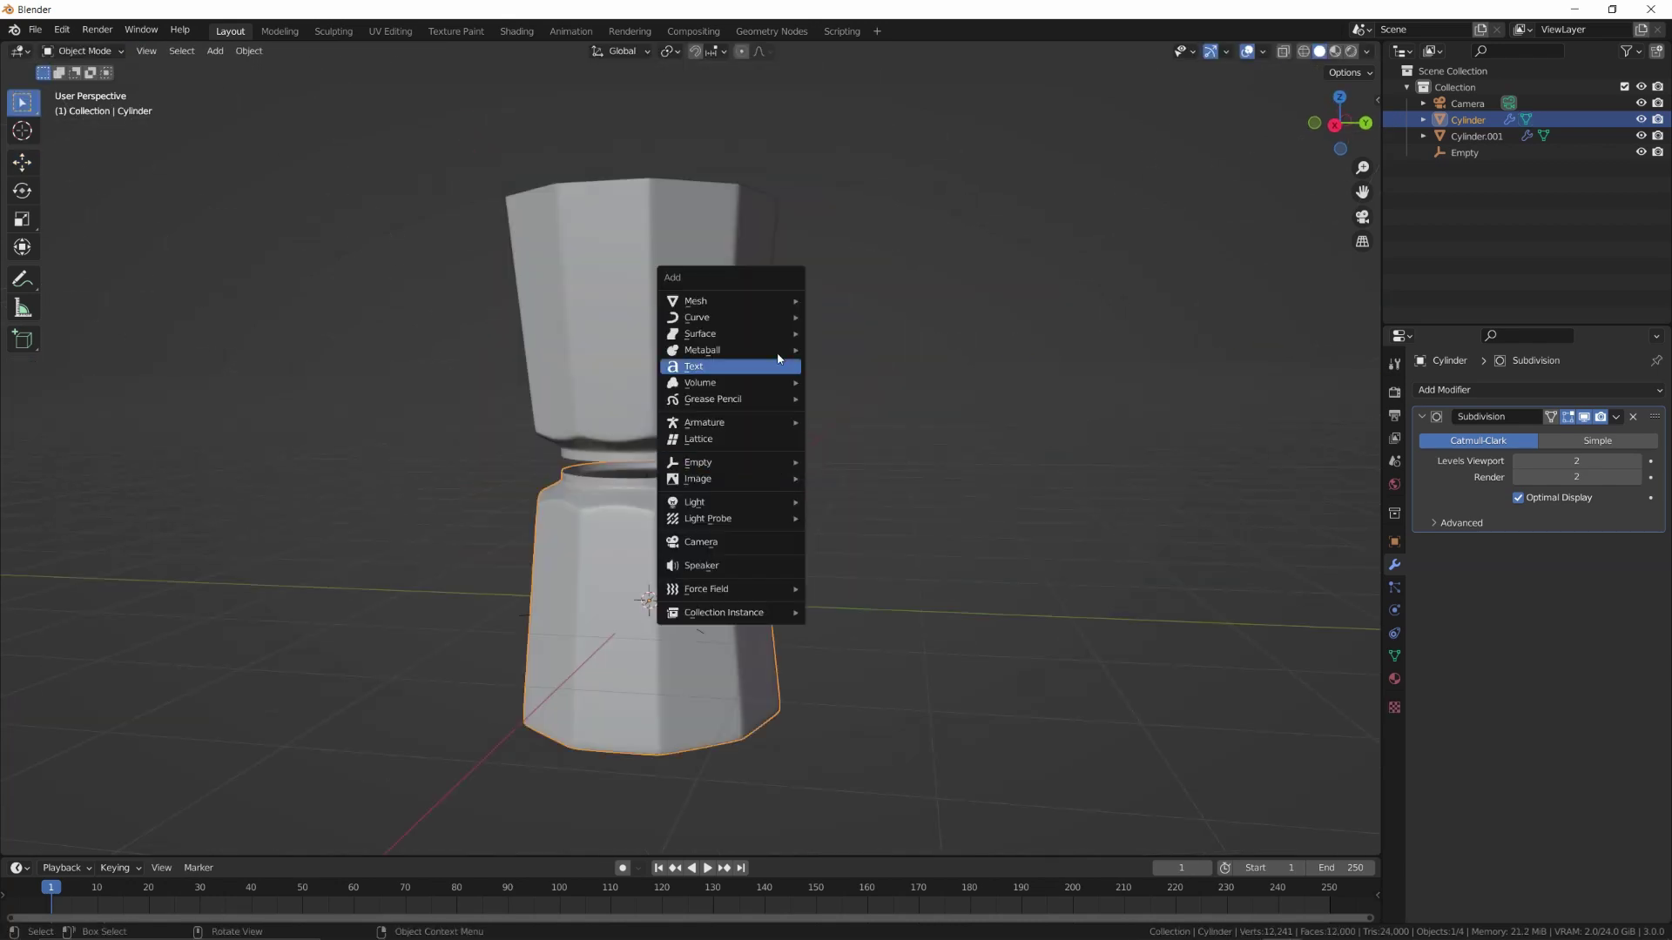
mouse_move(766, 301)
click(862, 379)
click(95, 843)
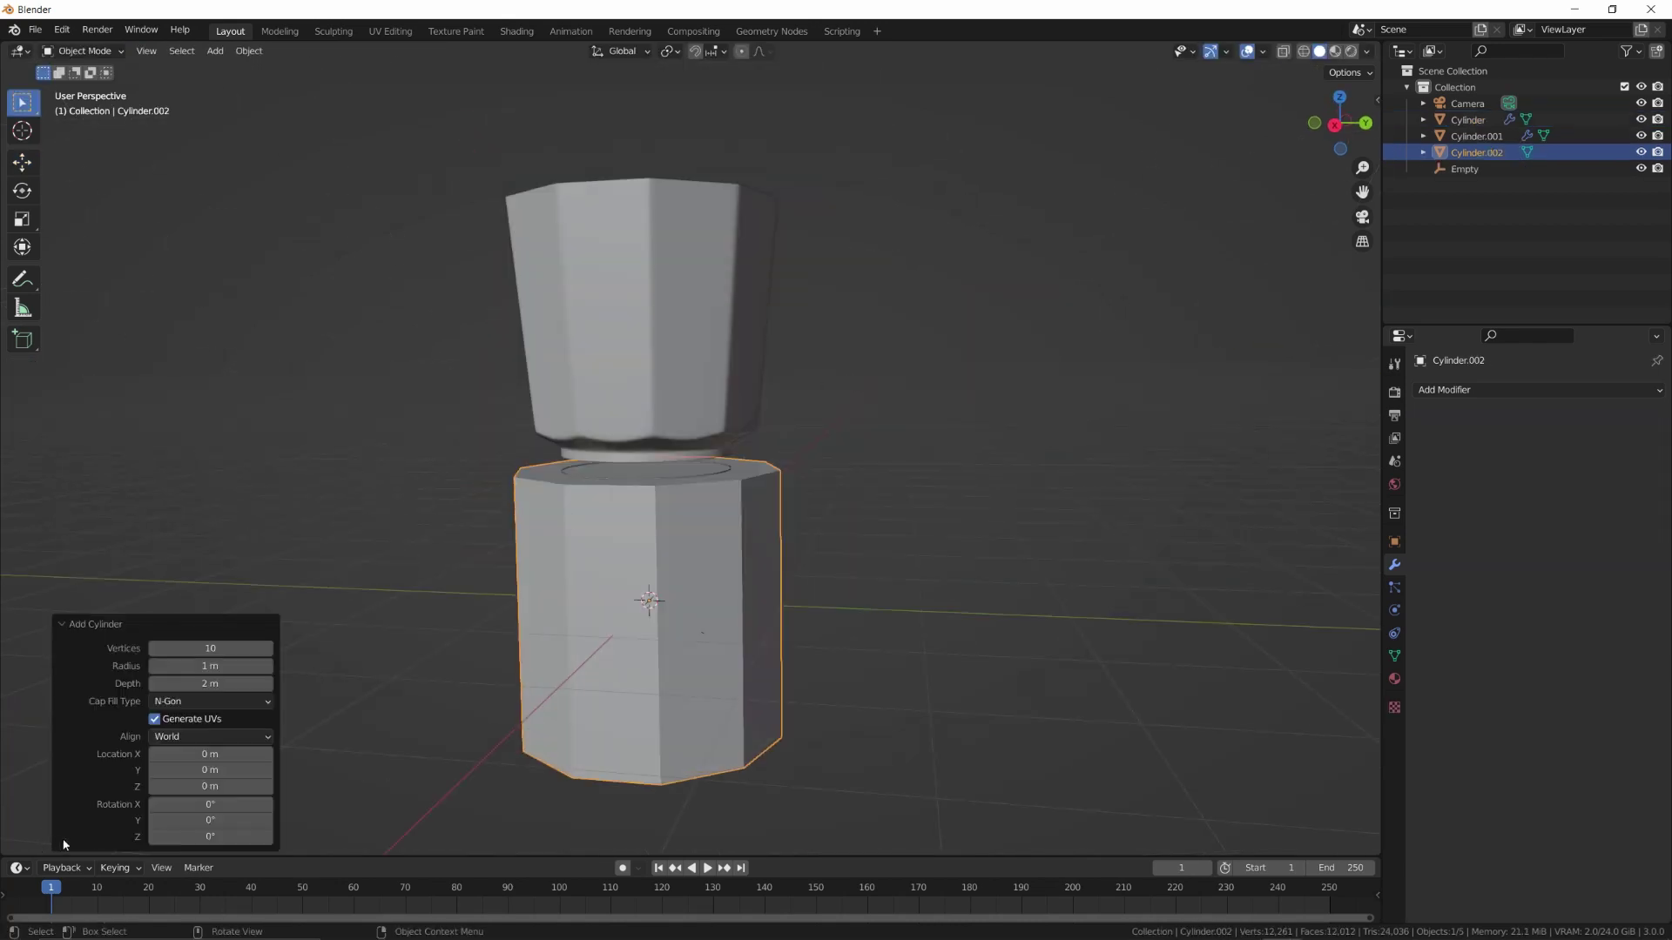
click(210, 649)
text(32)
key(Return)
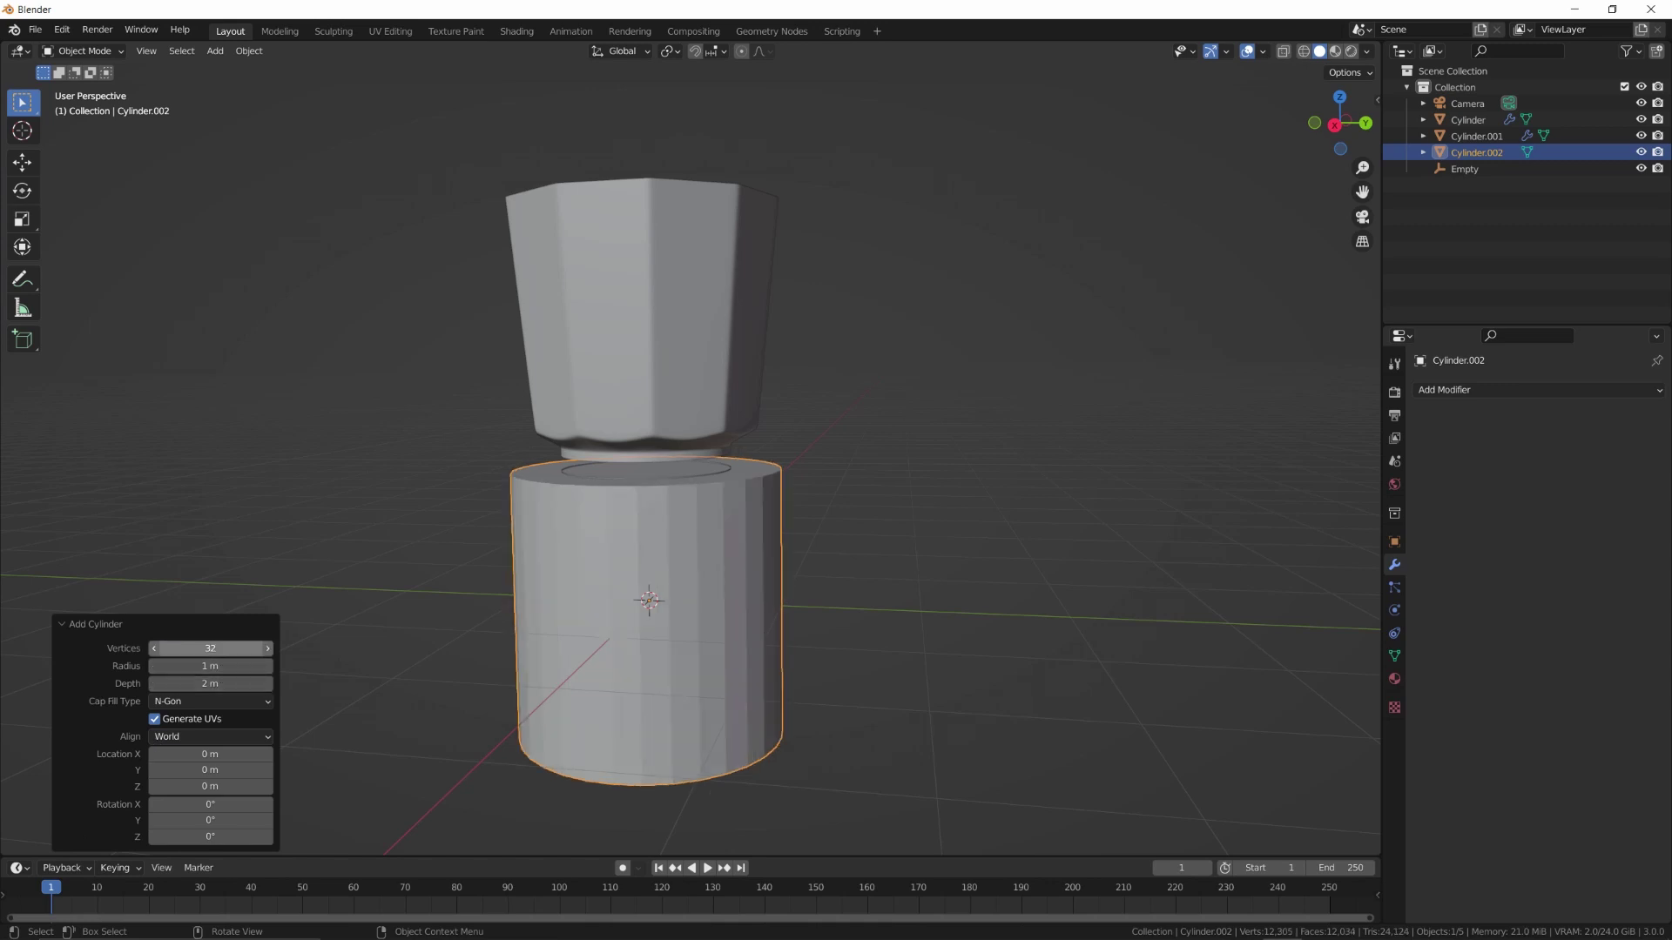
click(55, 623)
Delete the top and bottom cap faces of the new cylinder, leaving an open tube
middle_drag(651, 568, 661, 599)
key(Tab)
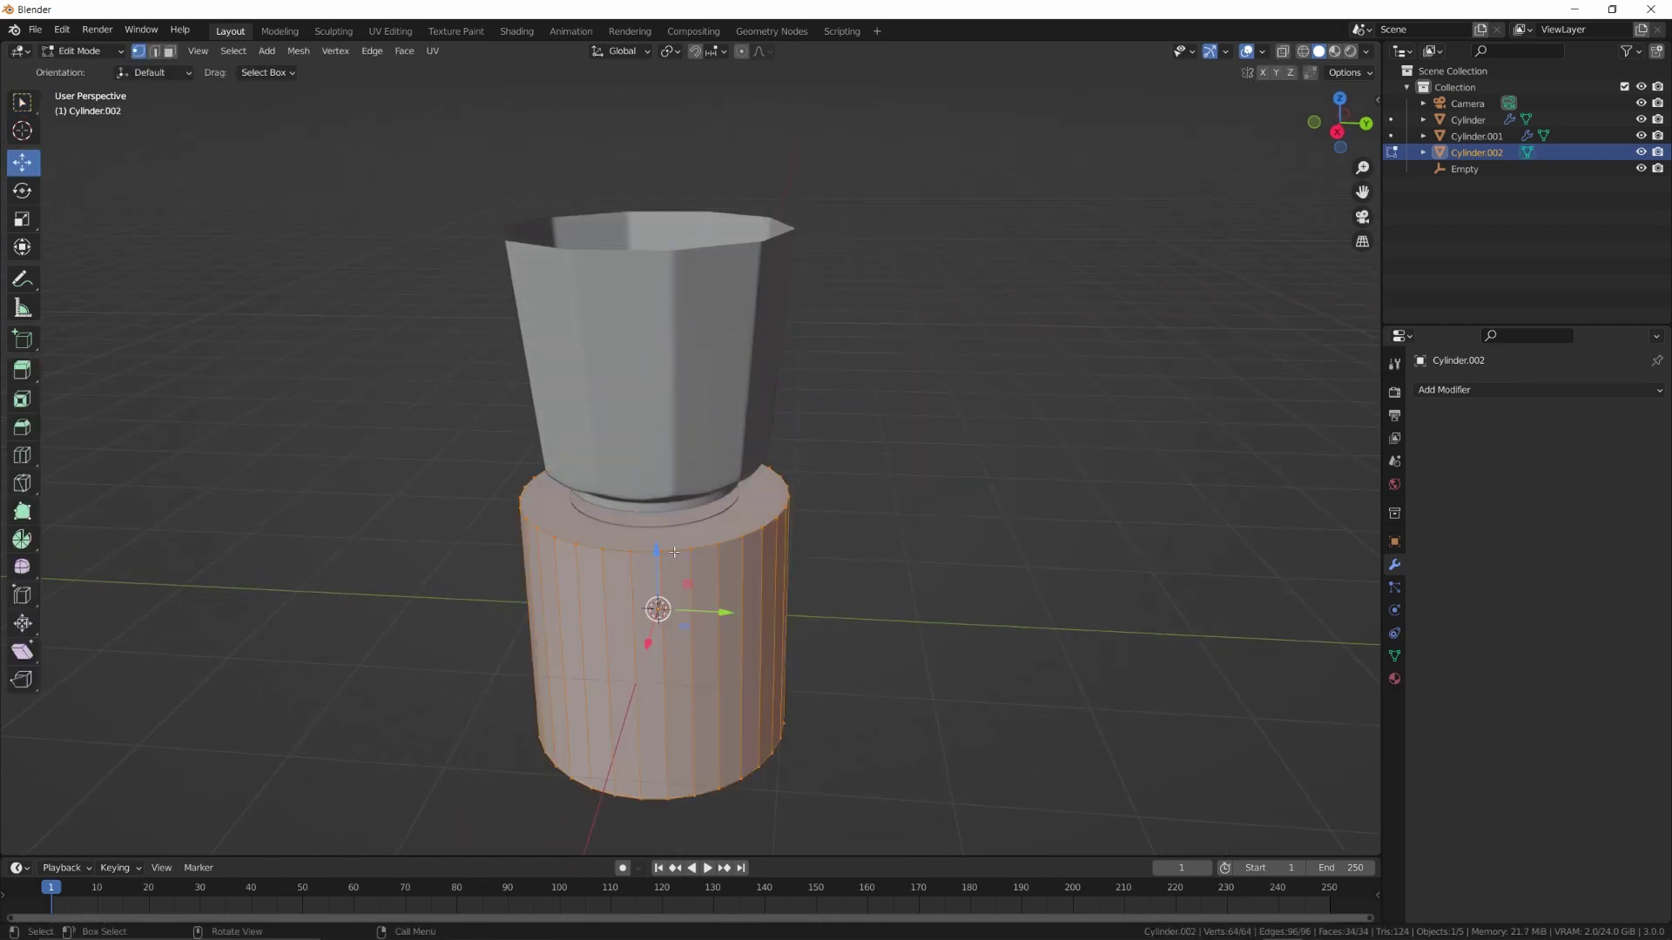
key(3)
click(654, 501)
key(x)
click(619, 530)
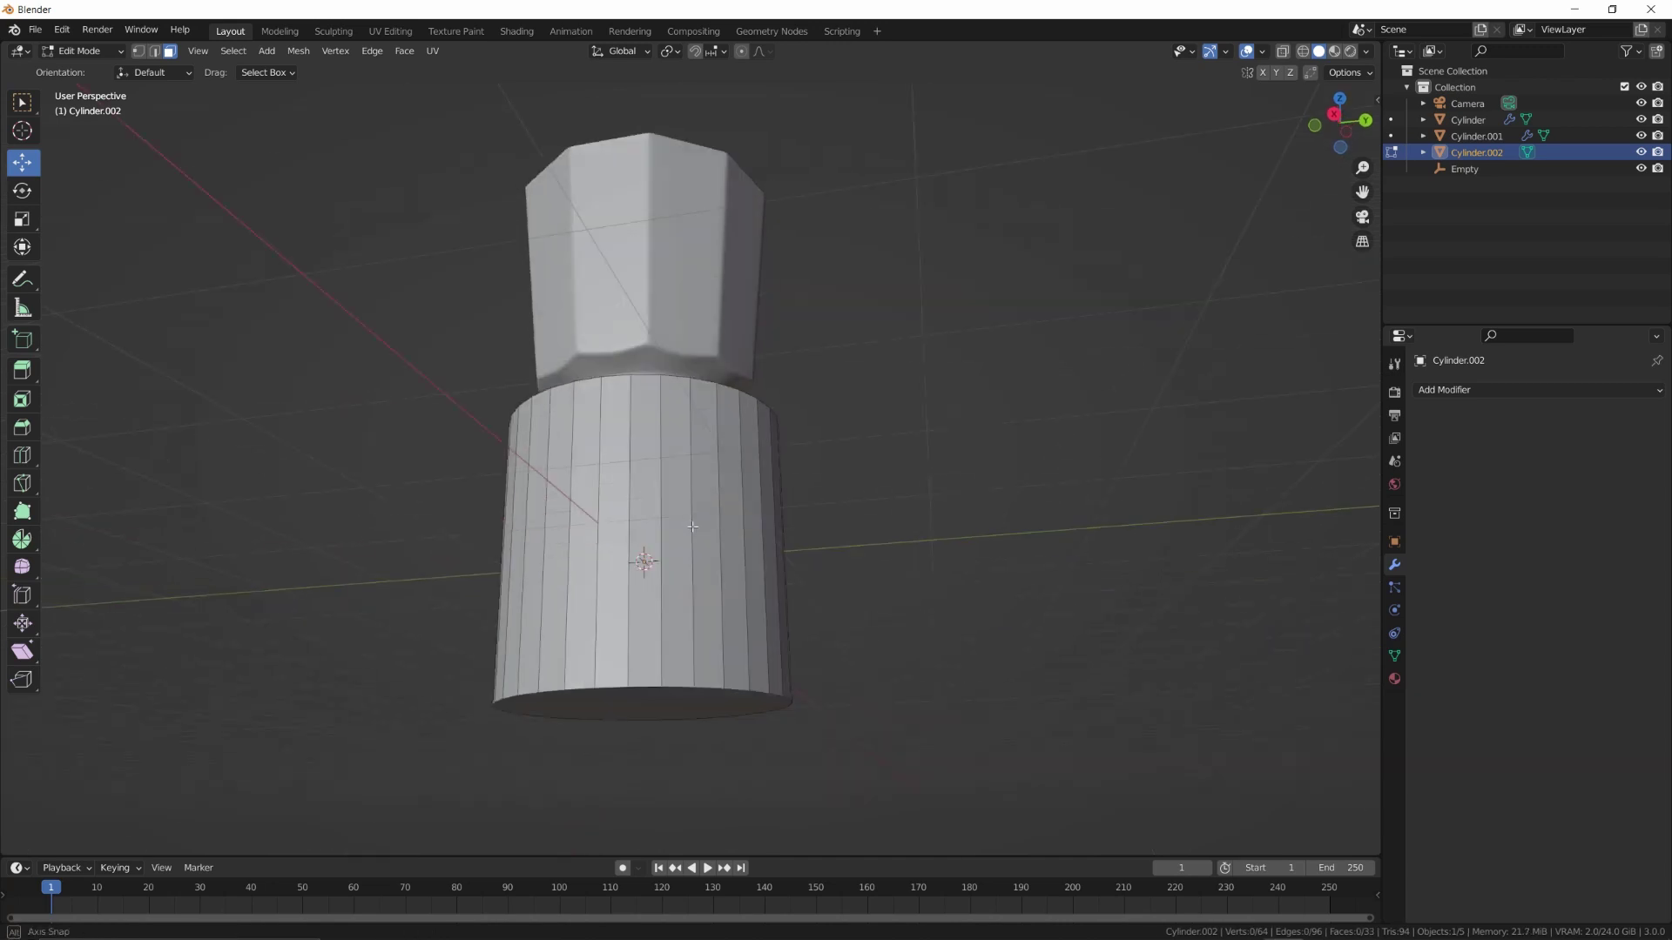
middle_drag(619, 531, 644, 470)
click(679, 576)
key(x)
click(679, 574)
middle_drag(679, 574, 716, 632)
key(Tab)
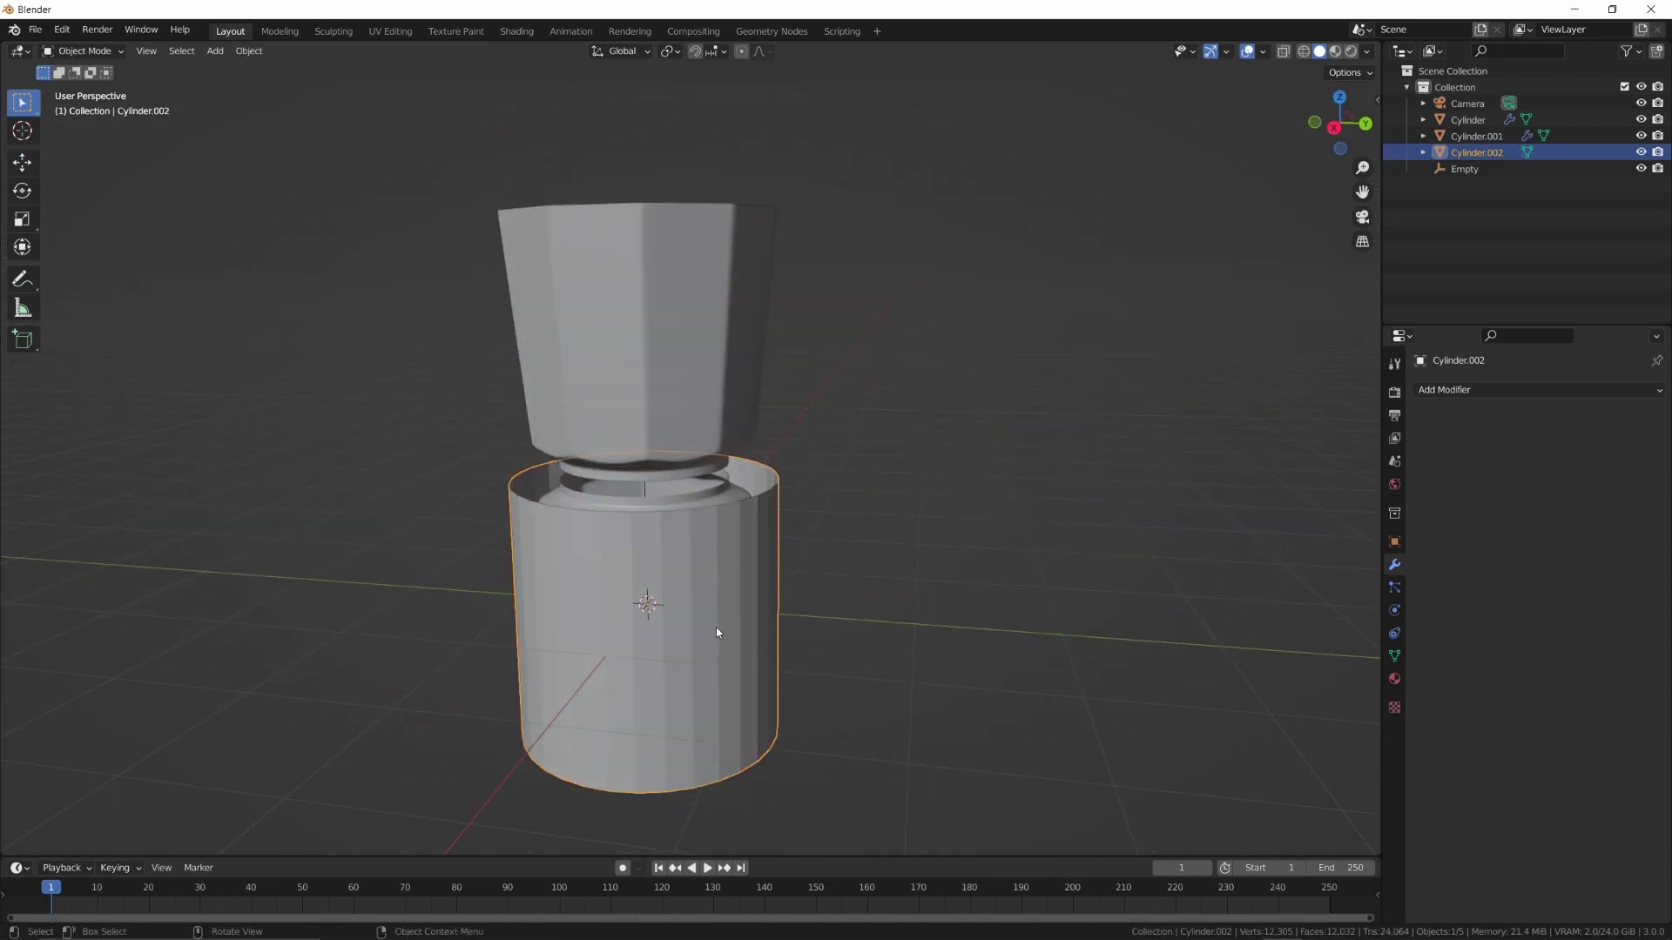
Raise the open tube to the gap between the two vessels and flatten it vertically to about 0.16 of its height
key(g)
key(z)
click(715, 496)
key(KP_1)
key(alt+z)
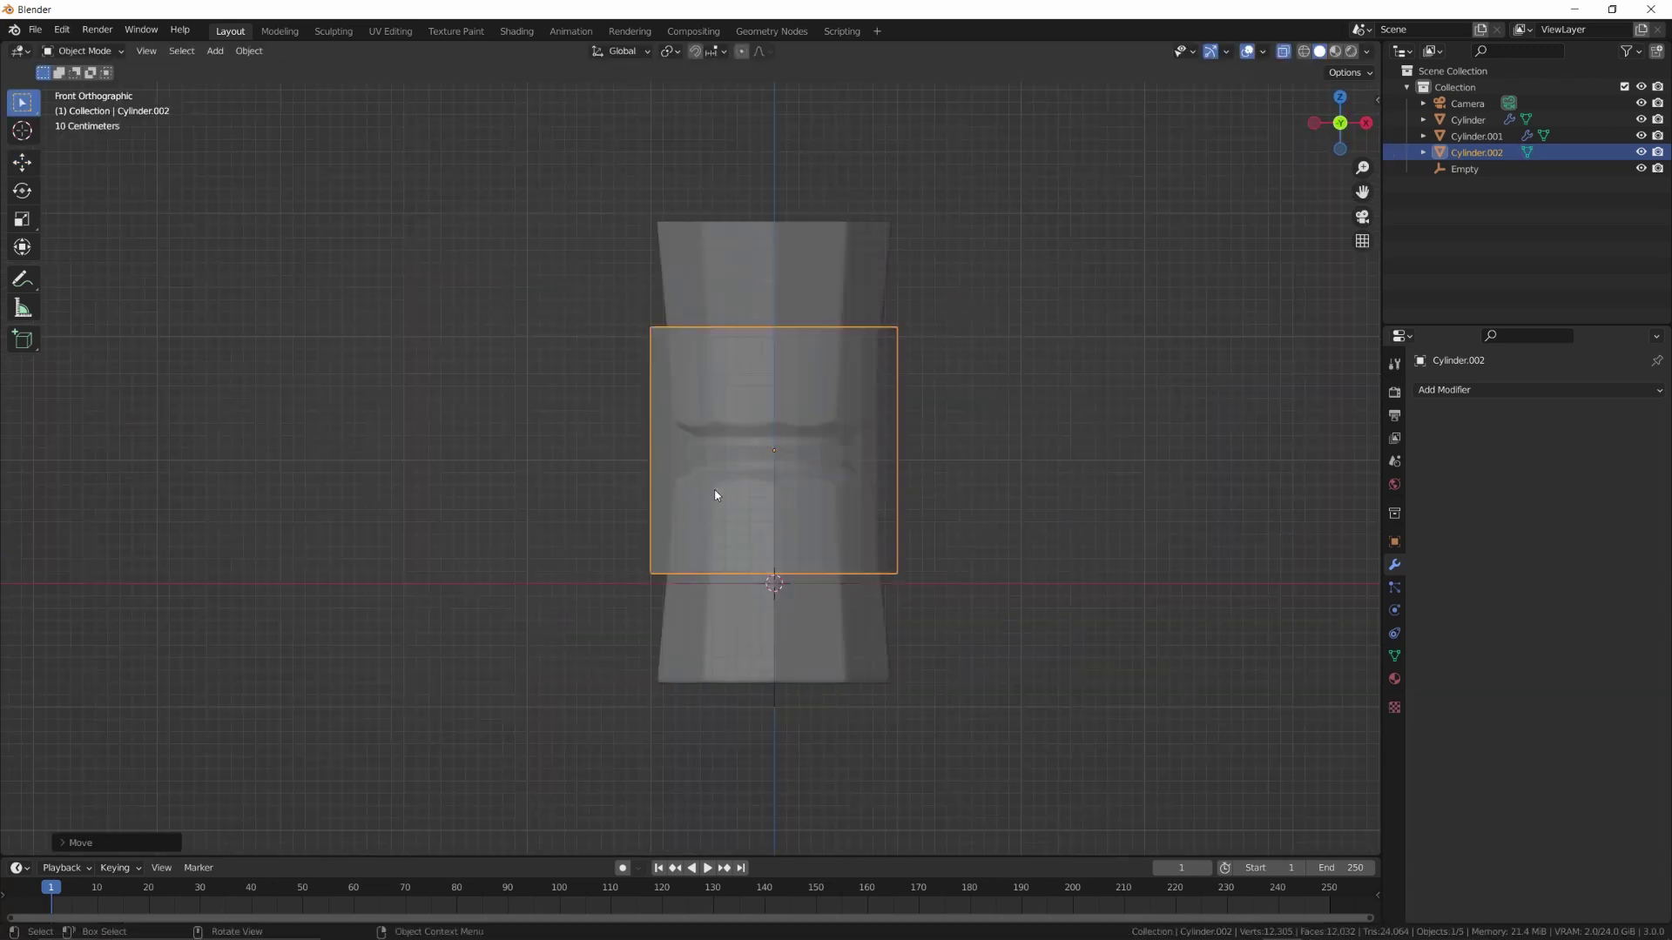
scroll(716, 488, up, 3)
key(s)
key(z)
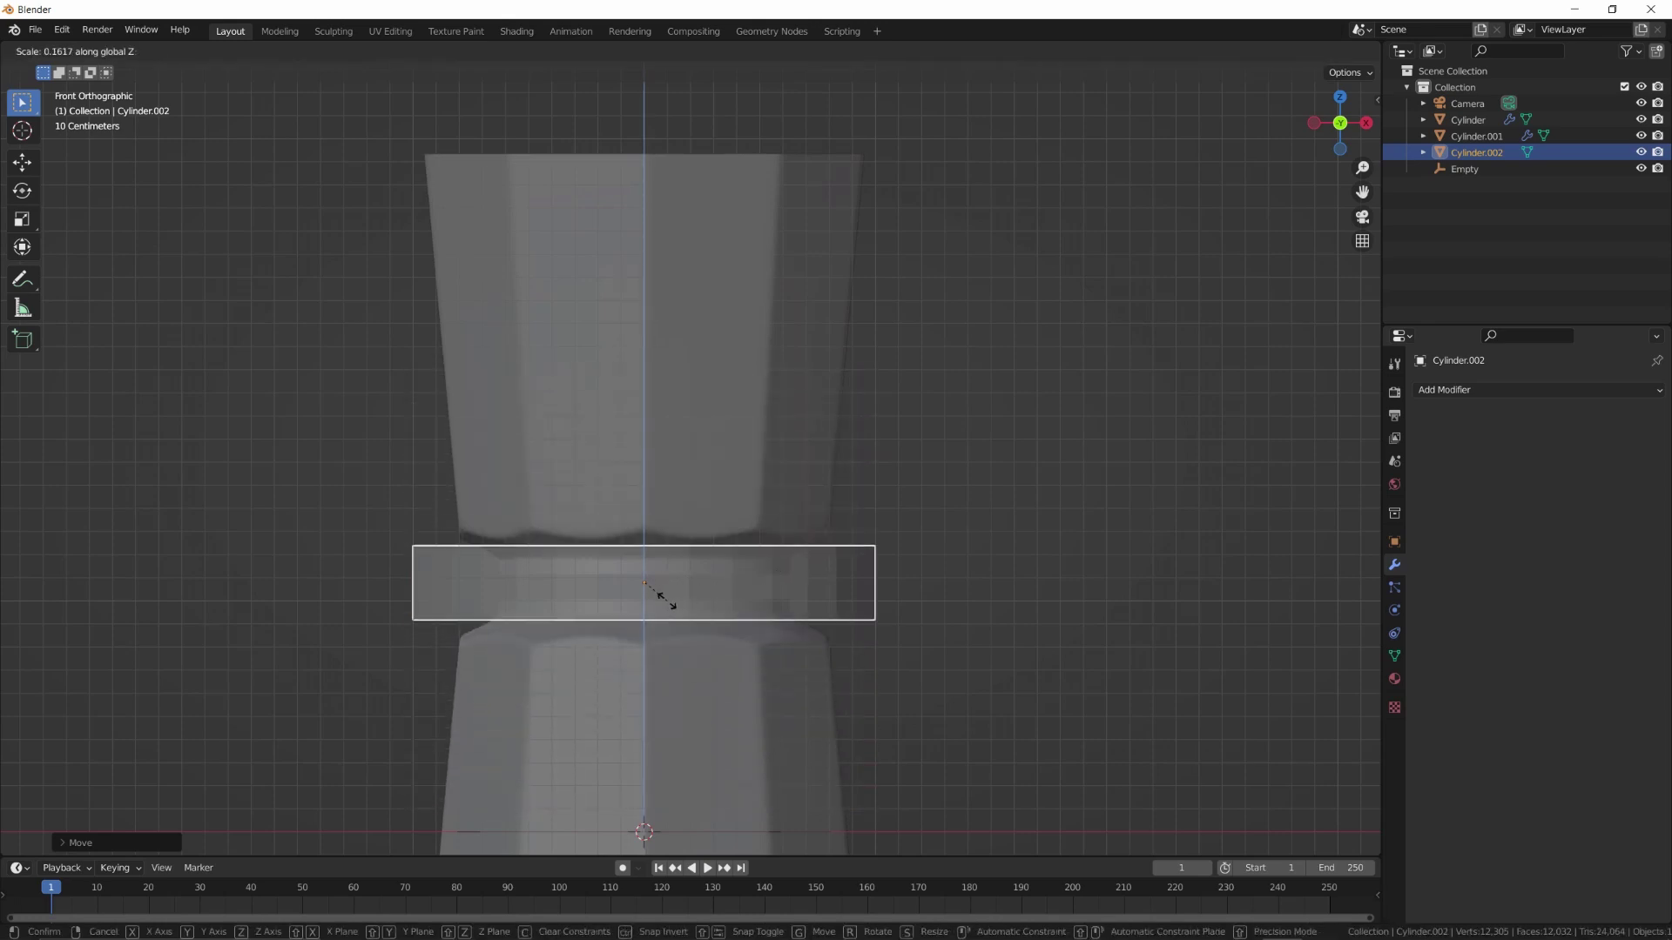
click(666, 601)
Scale the flattened ring down uniformly so it fits around the neck between the two vessels
key(alt+z)
middle_drag(828, 589, 691, 590)
key(s)
click(758, 603)
Thicken the ring by extruding all its faces slightly outward with Extrude Along Normals
key(Tab)
key(a)
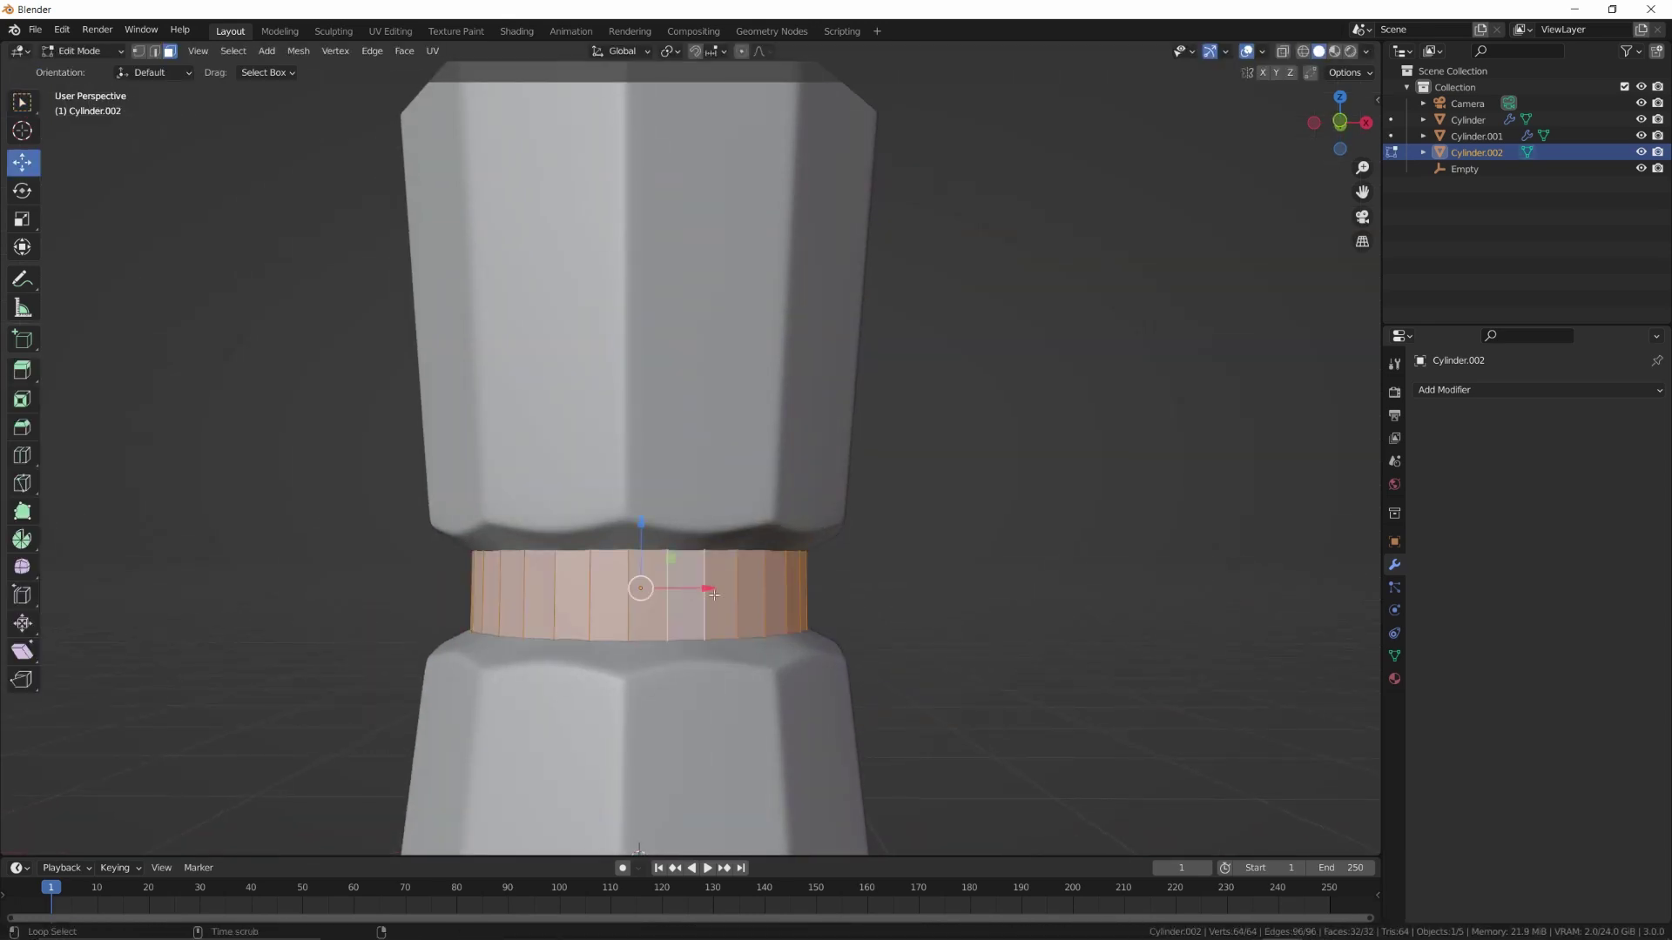
key(shift+space)
mouse_move(763, 734)
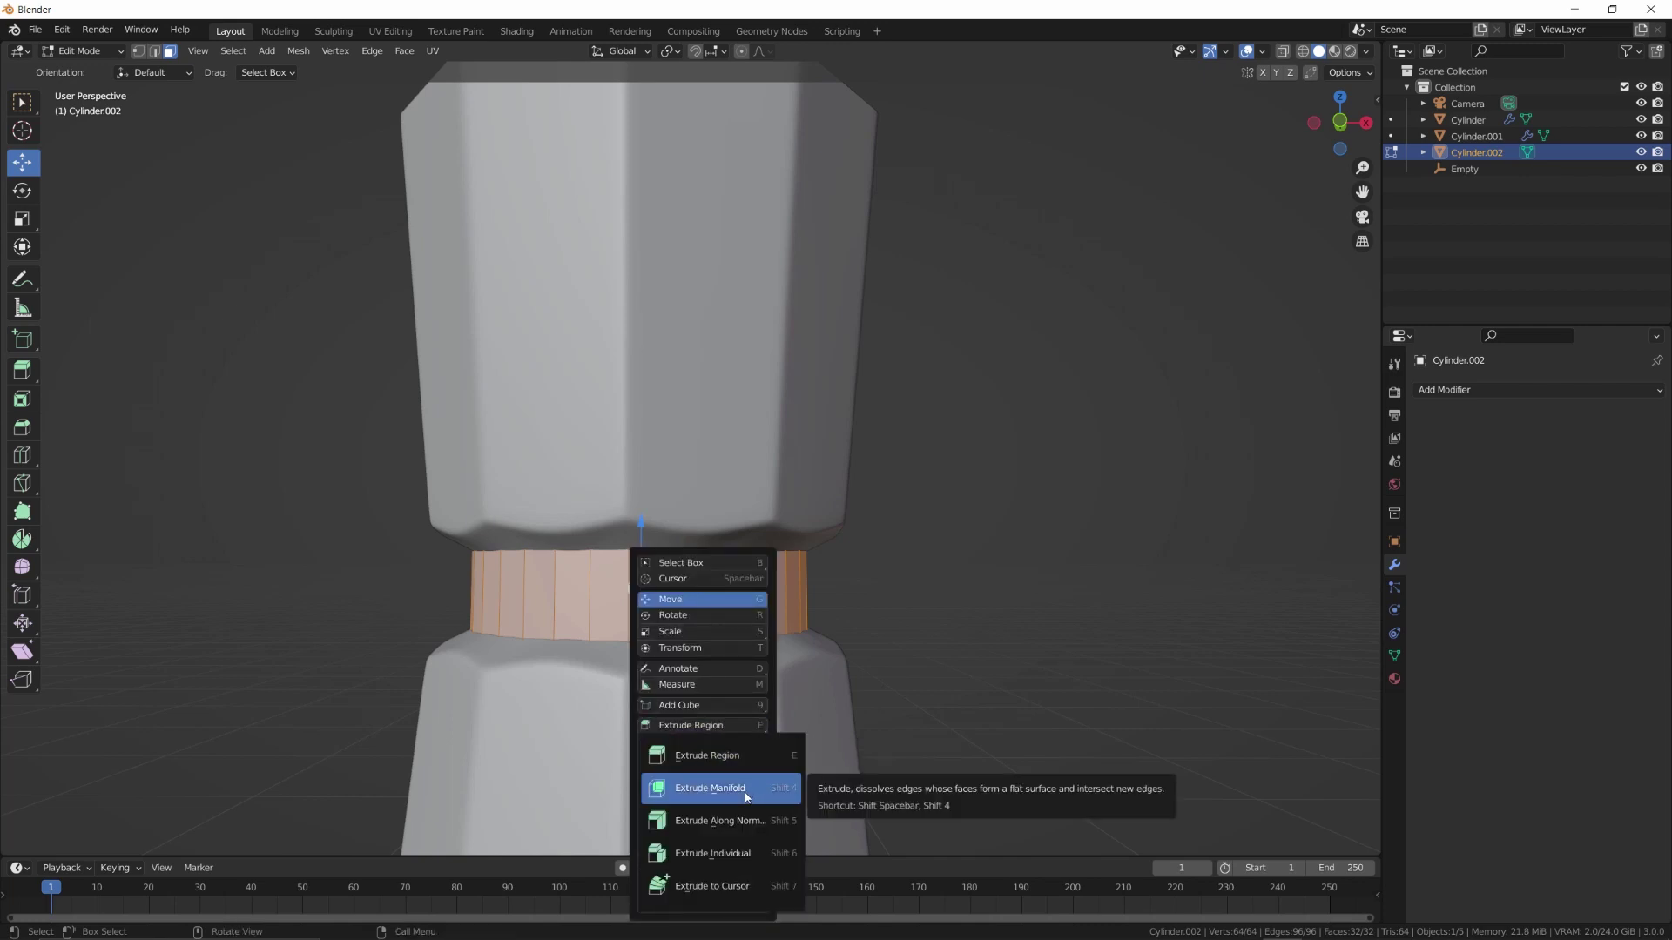
click(738, 819)
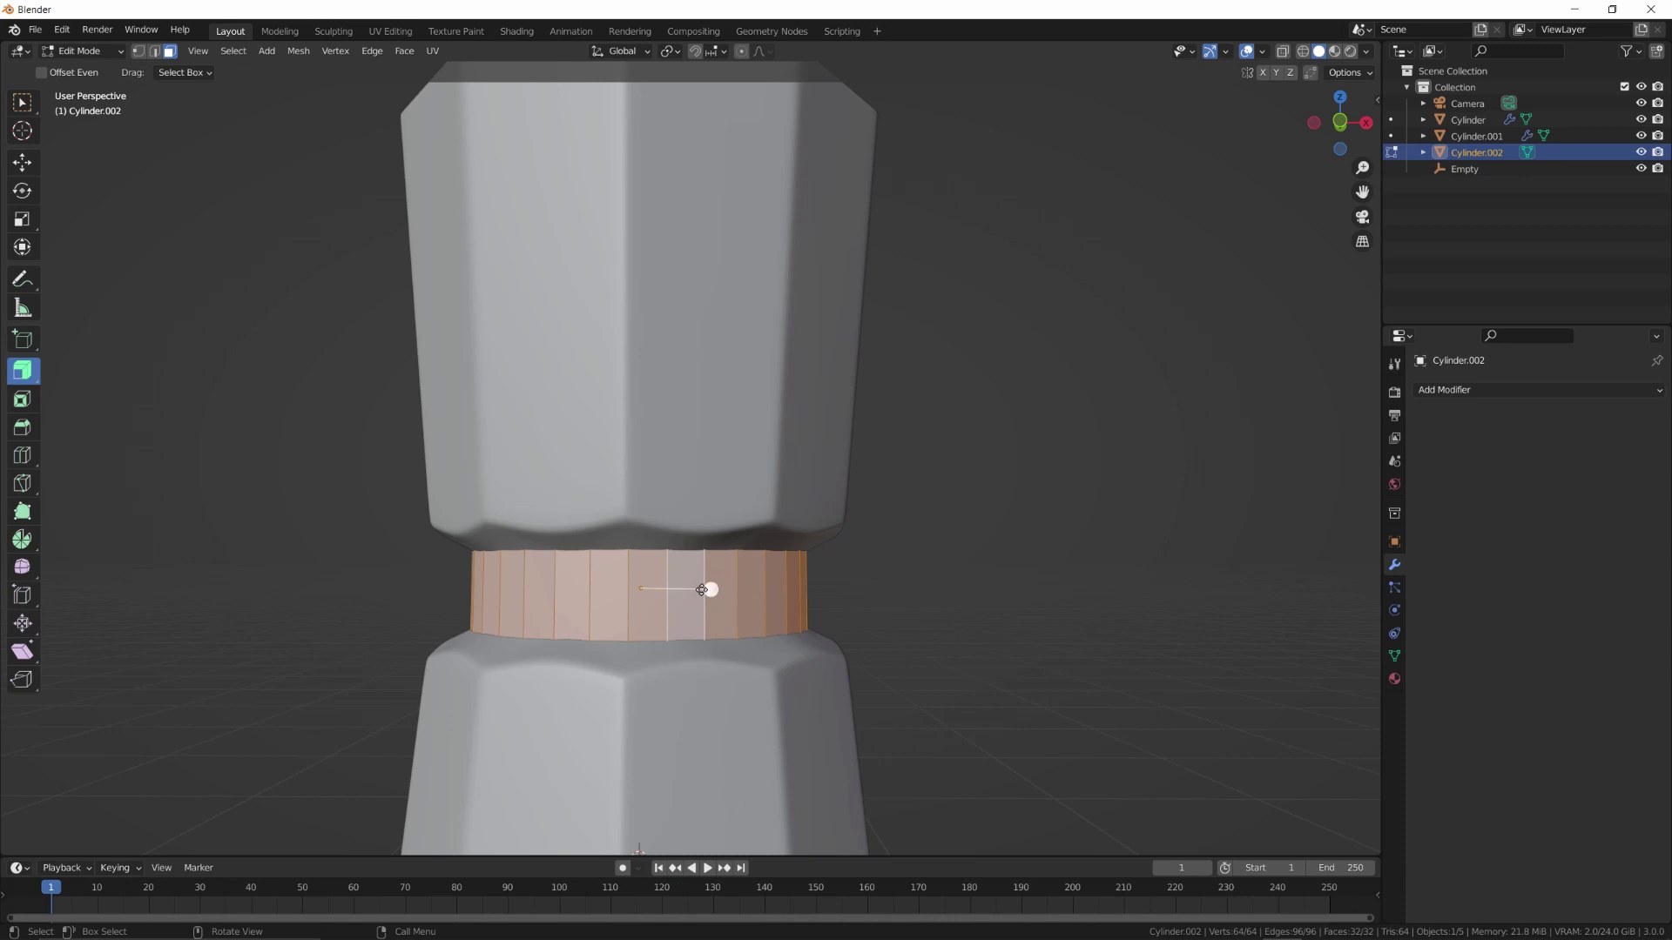
drag(702, 589, 719, 585)
Add two loop cuts around the ring's outer wall and spread them vertically toward its upper and lower edges
key(ctrl+r)
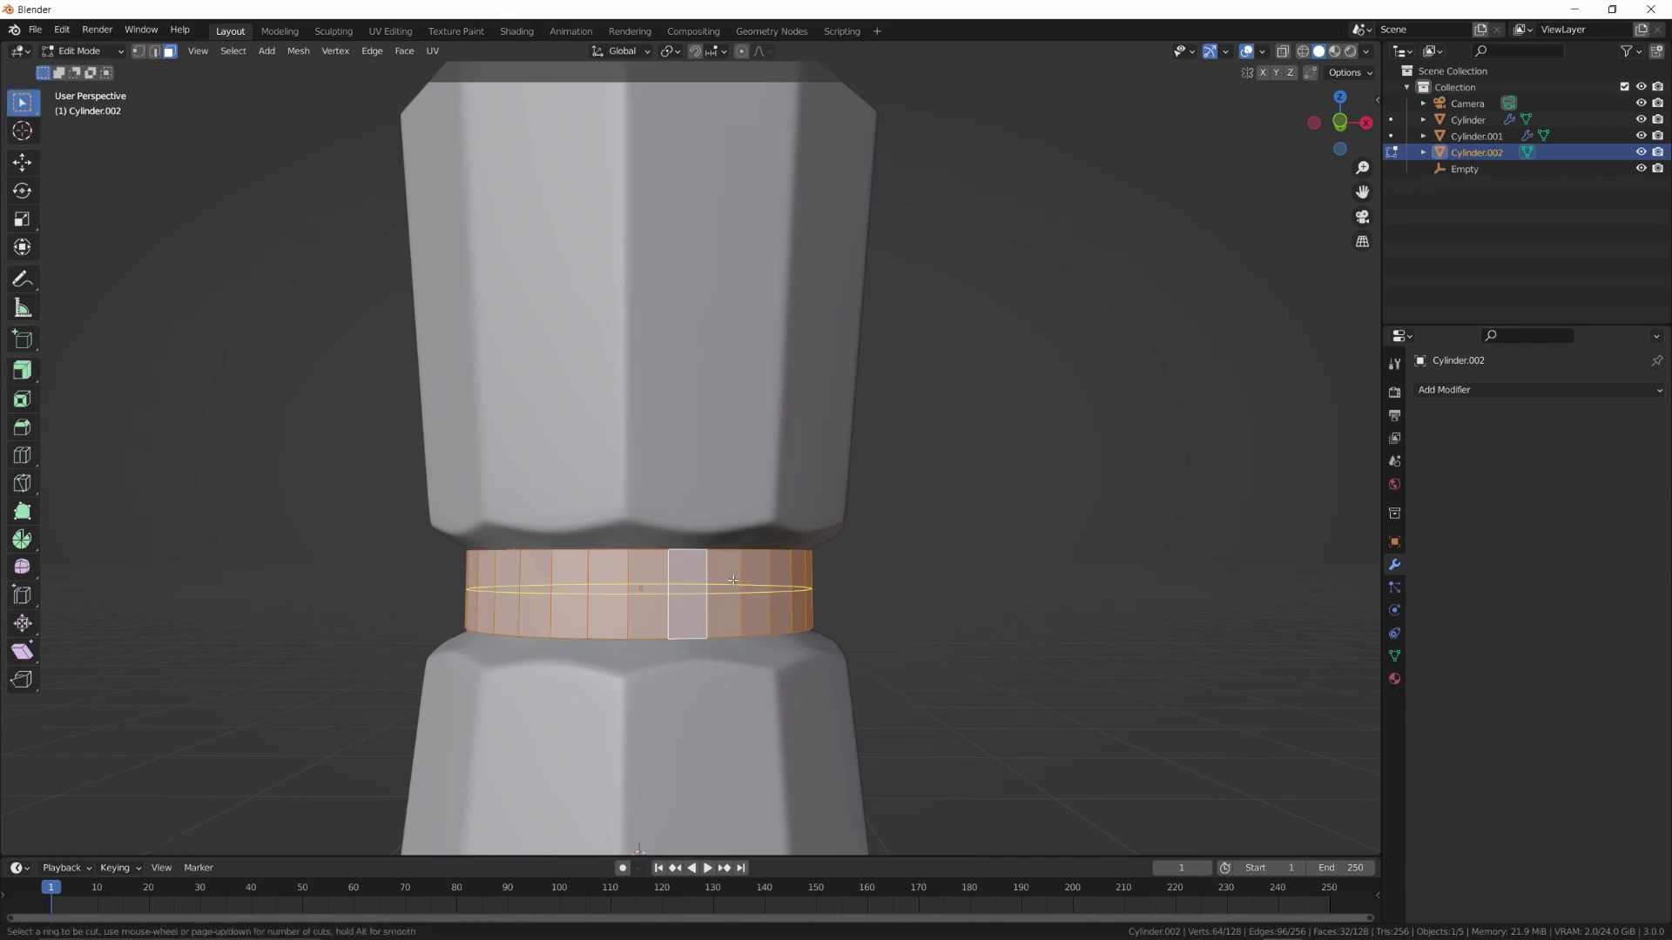
scroll(733, 580, up, 1)
click(733, 580)
right_click(739, 580)
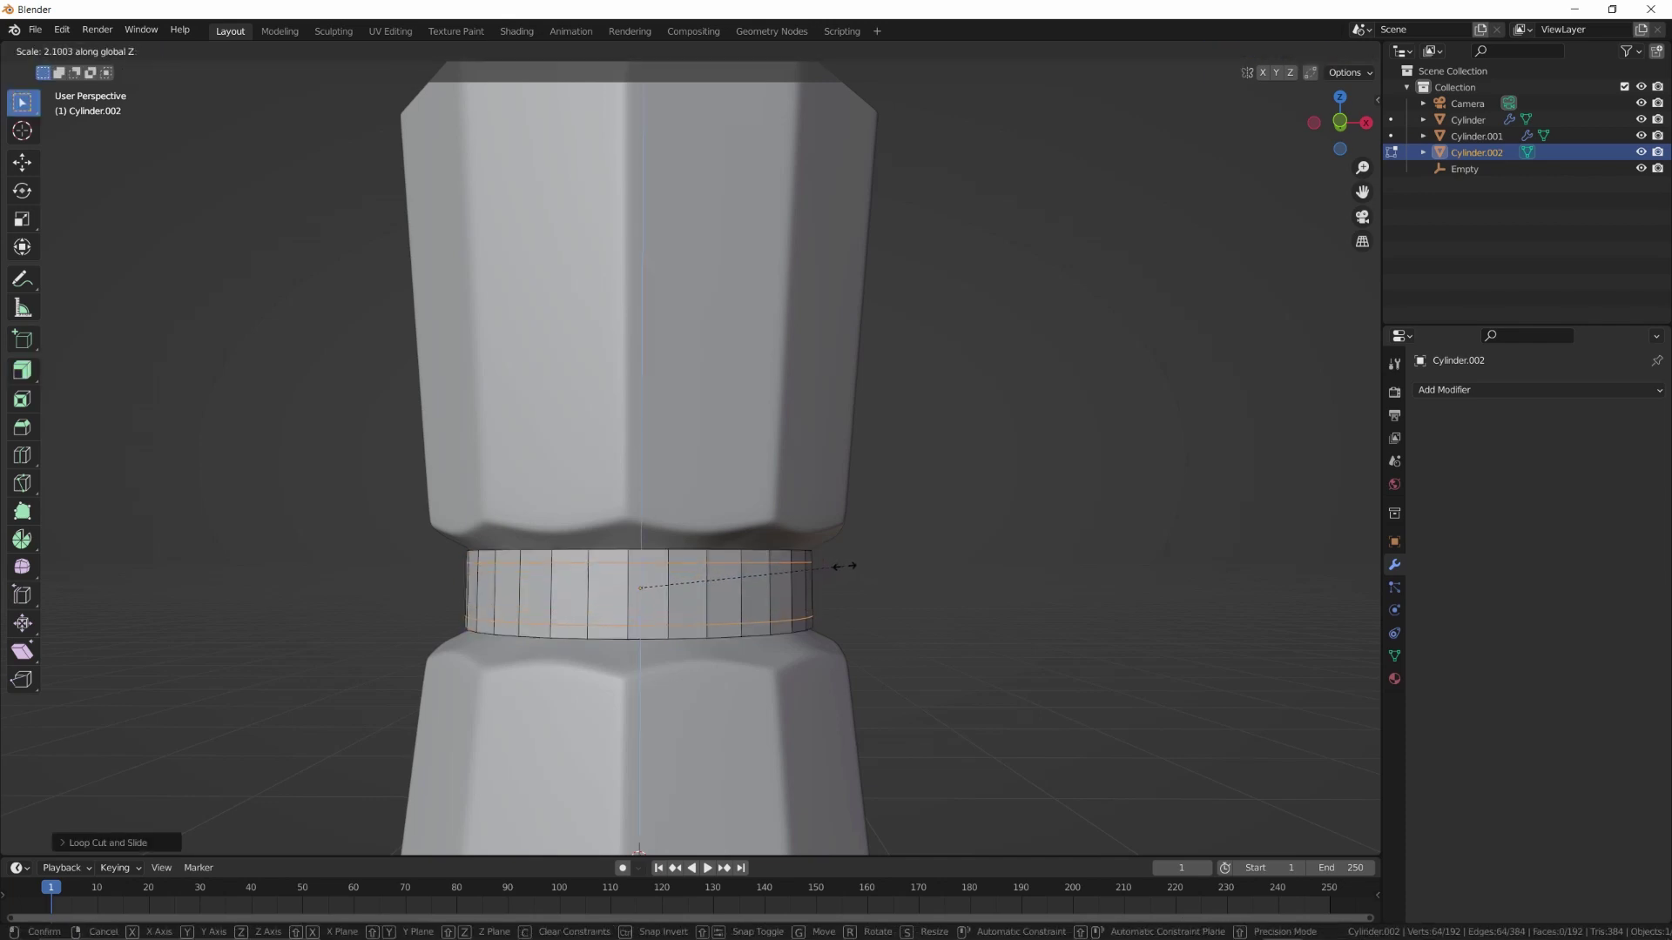
click(860, 560)
key(Tab)
Isolate the ring, add two loop cuts around its inner wall and spread them vertically toward the edges
key(KP_Divide)
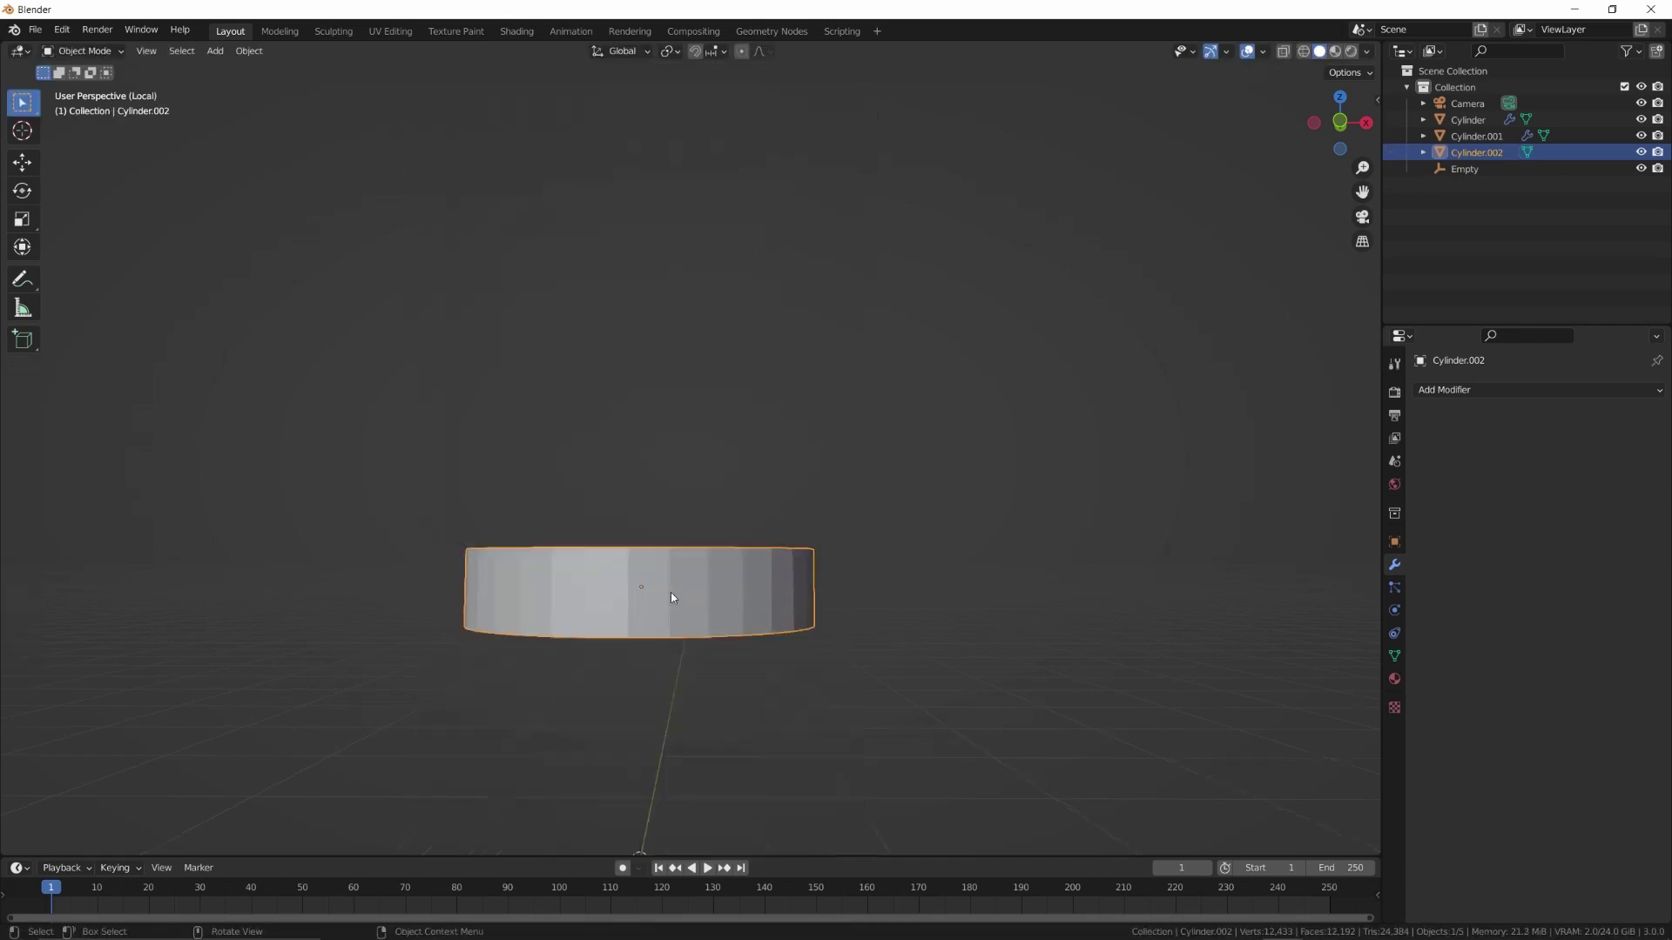
middle_drag(671, 592, 723, 613)
key(Tab)
key(ctrl+r)
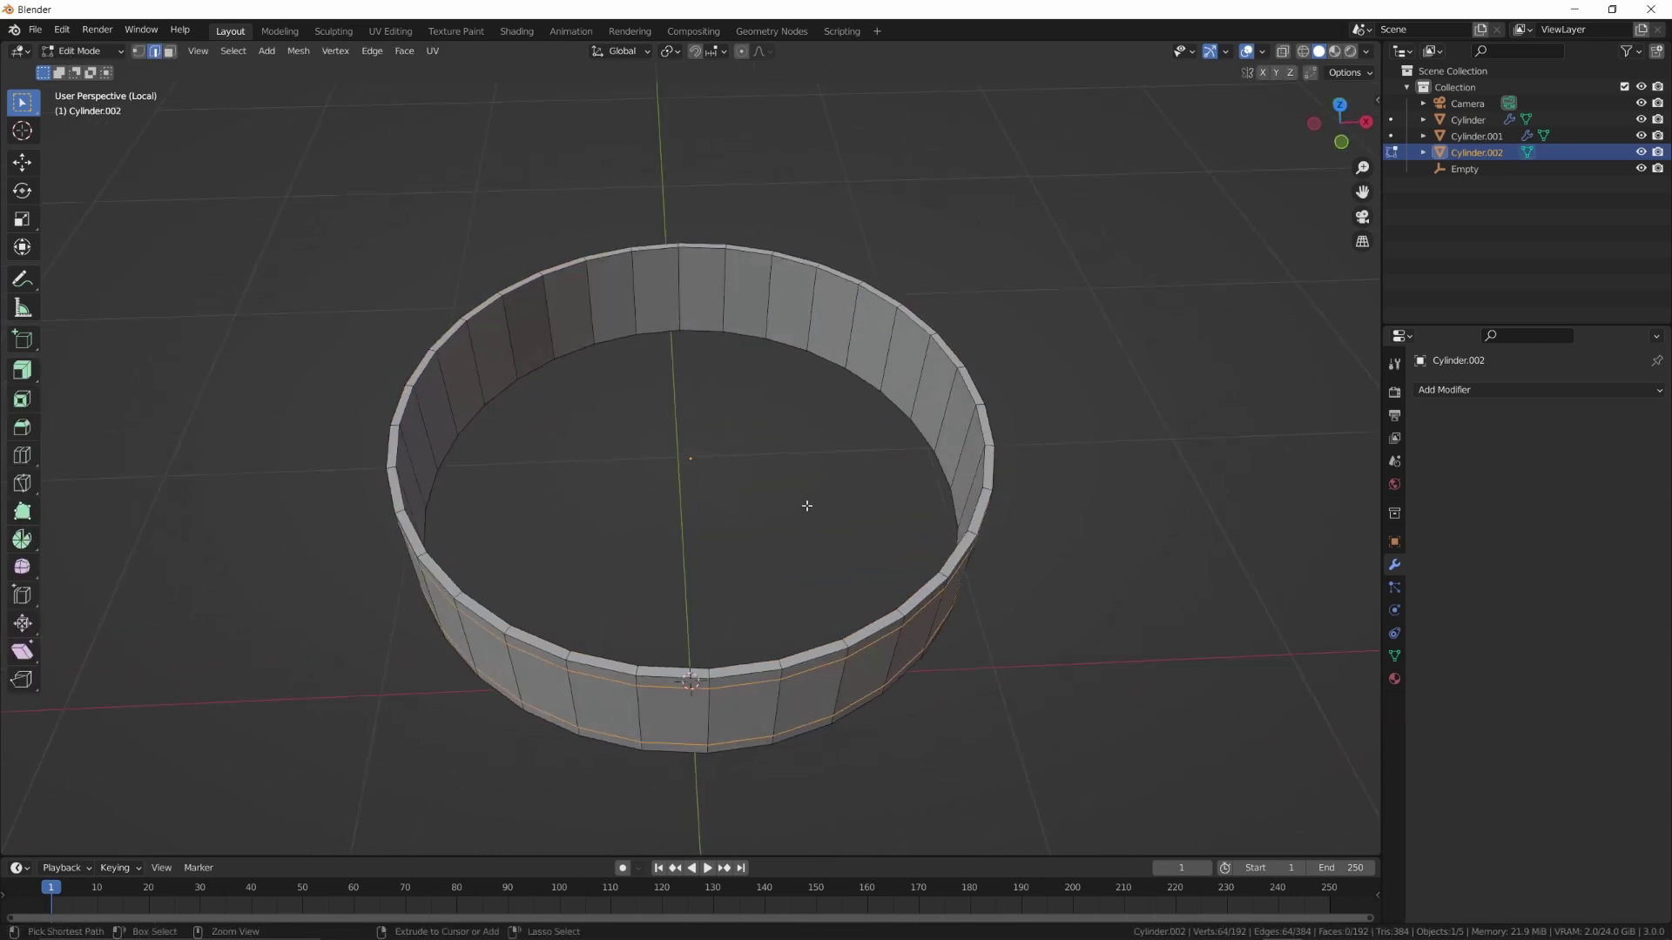
click(908, 391)
right_click(908, 392)
key(s)
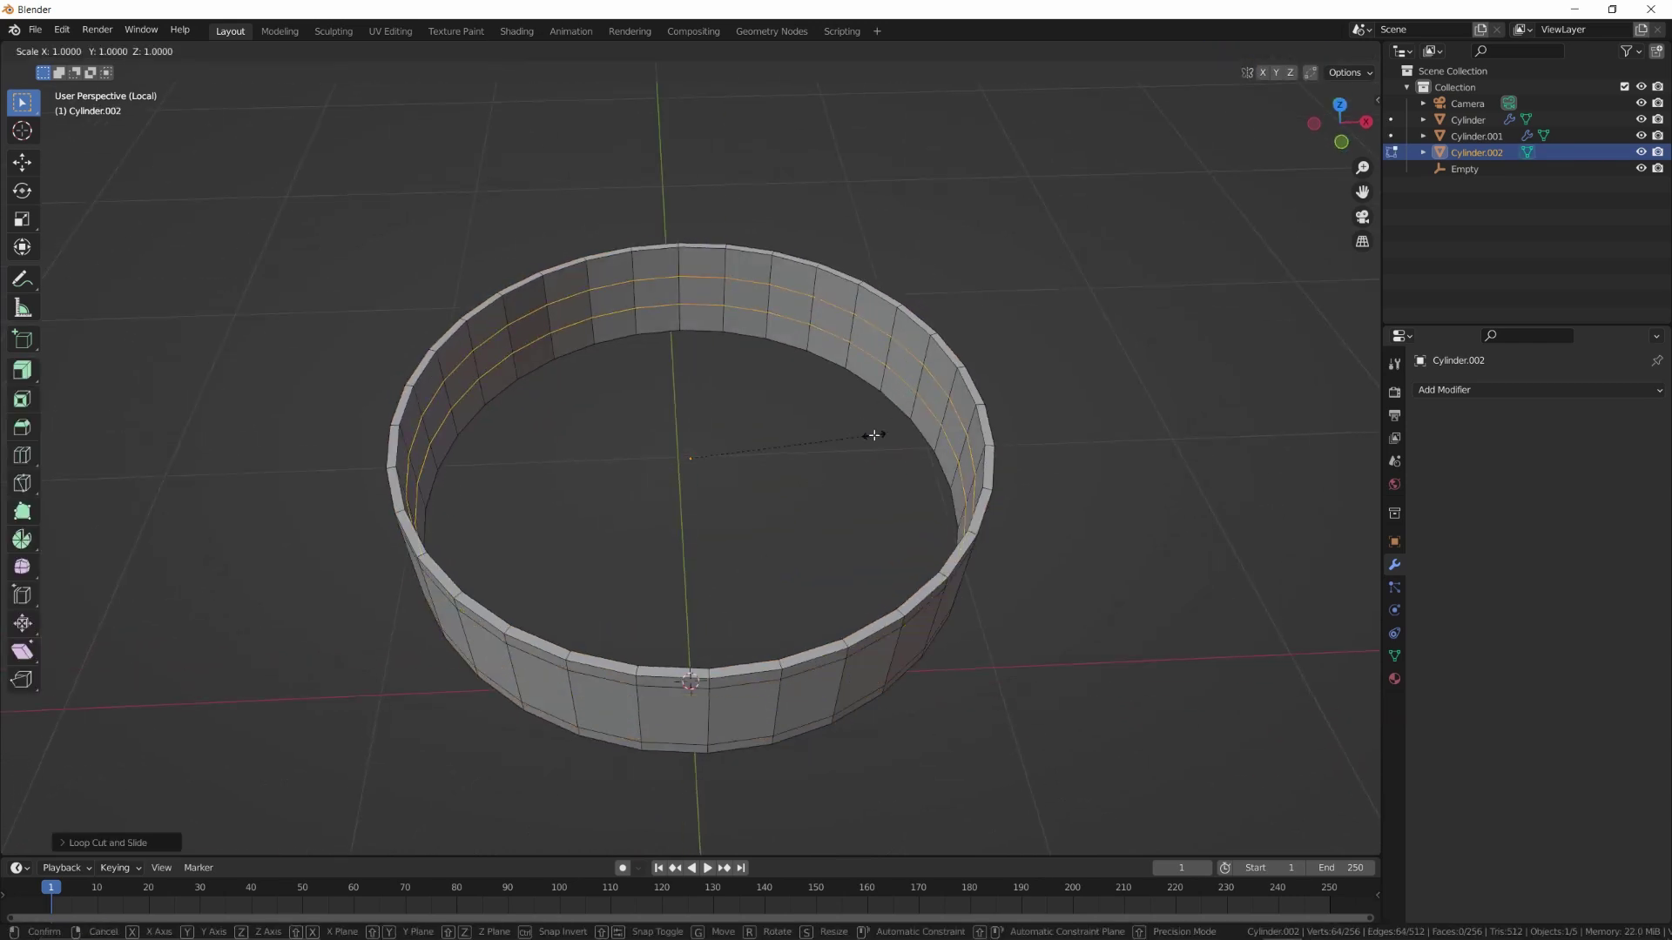
key(z)
click(1084, 411)
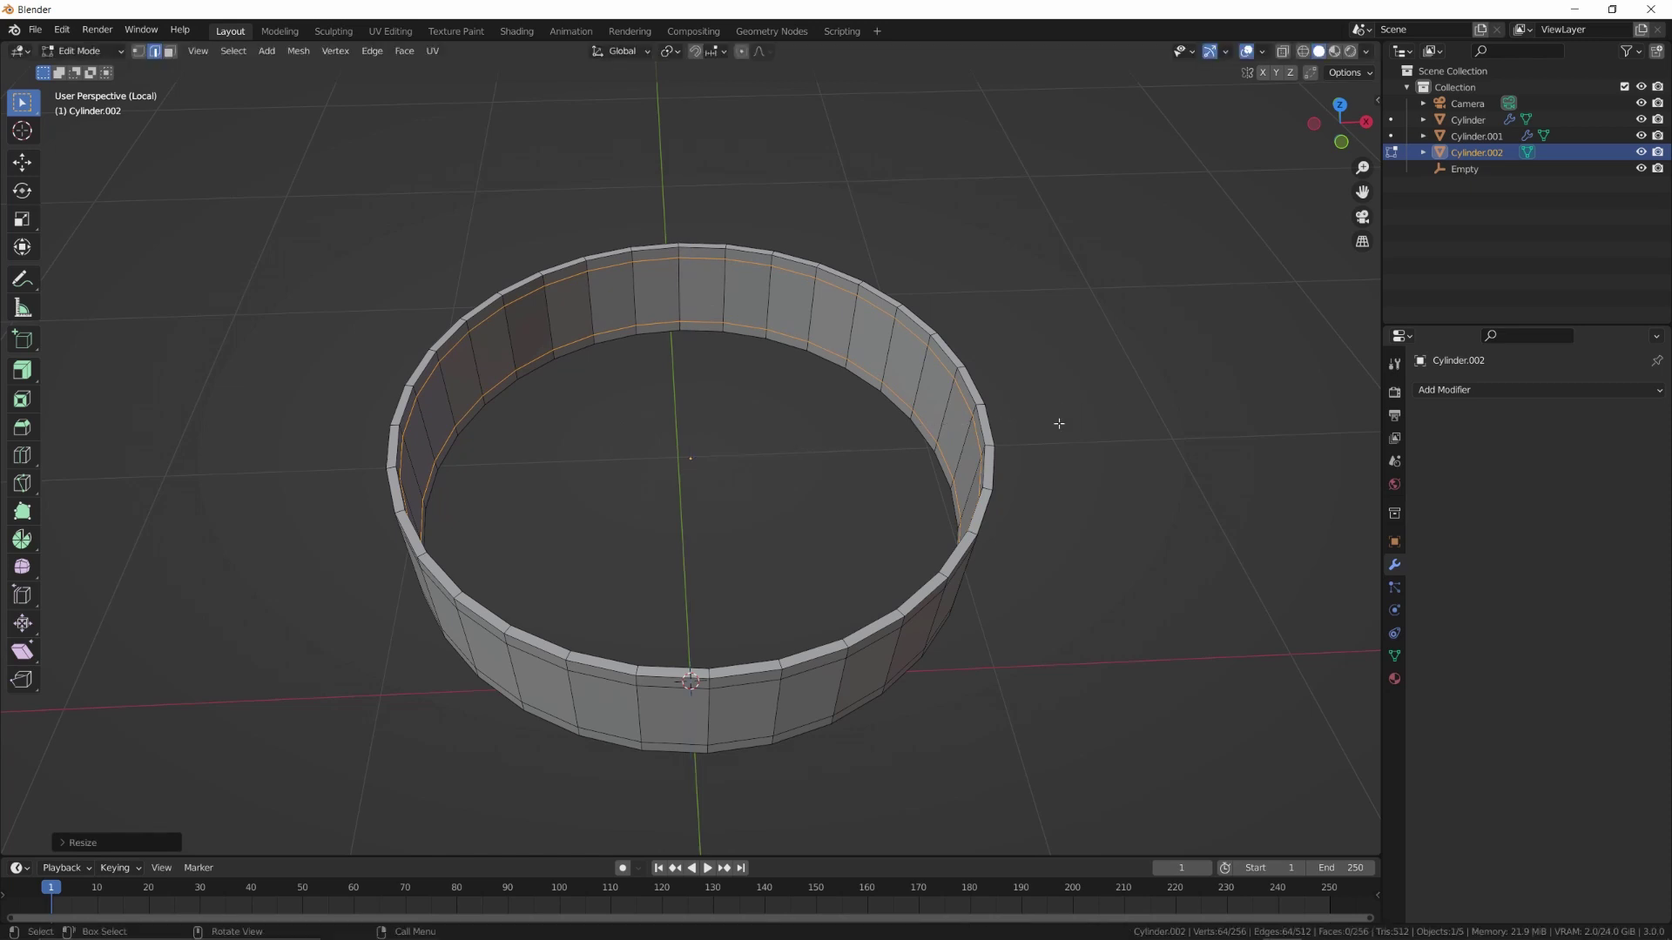
Give the ring a level 2 Subdivision modifier with smooth shading and bring the other objects back into view
key(Tab)
key(ctrl+2)
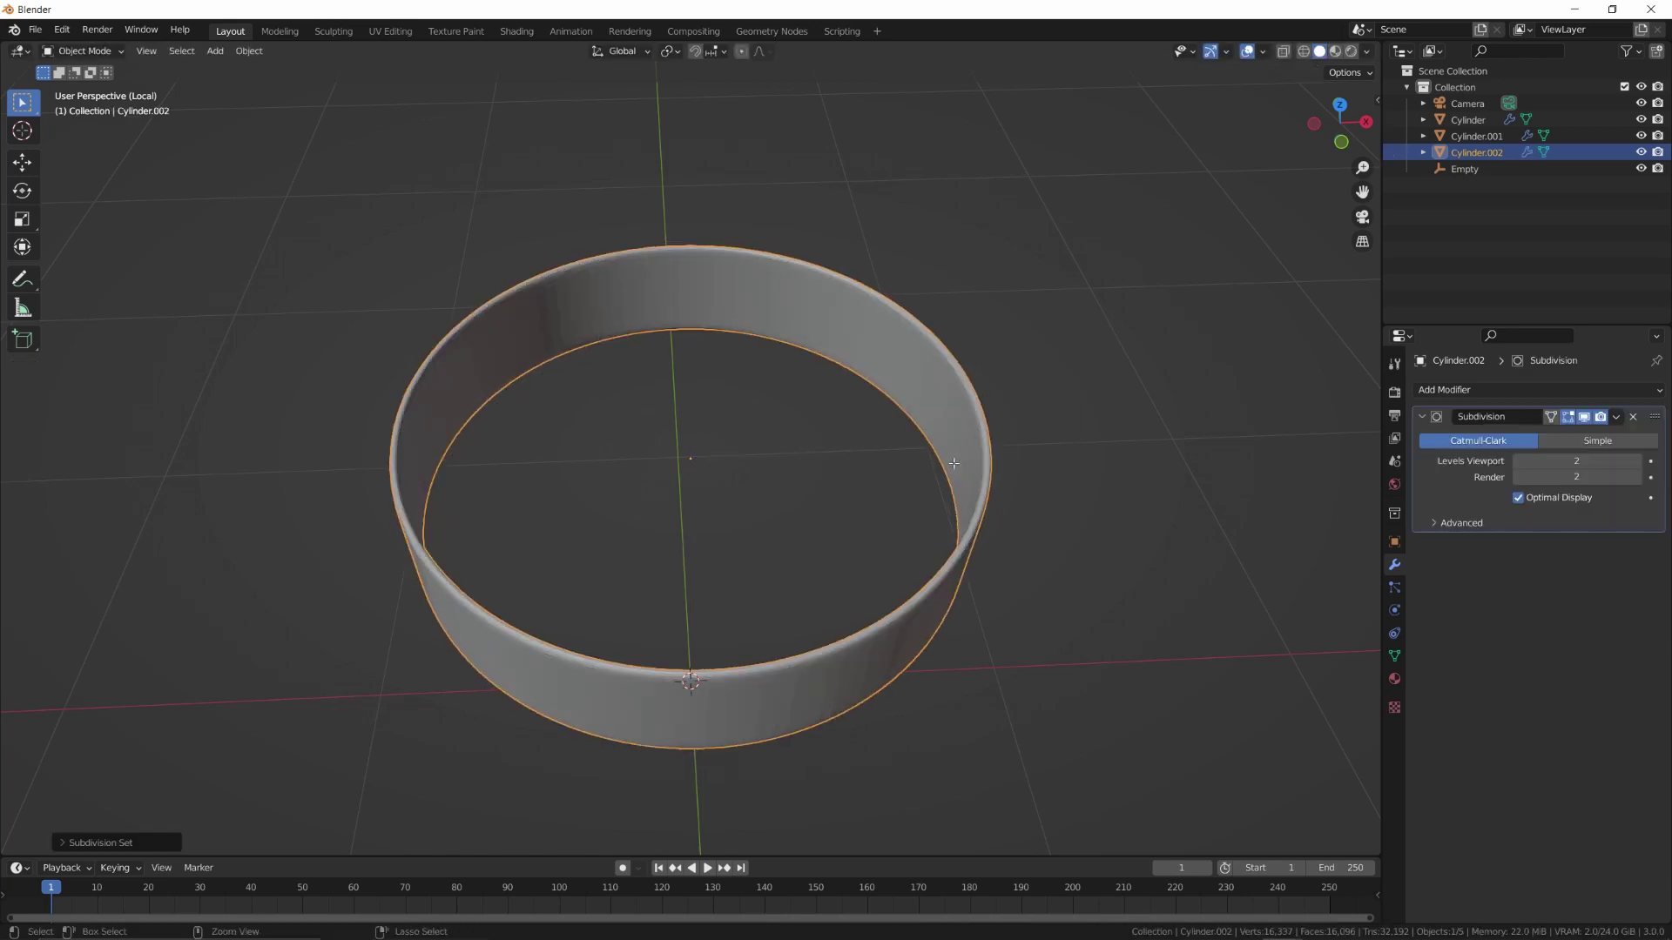
right_click(986, 456)
click(987, 456)
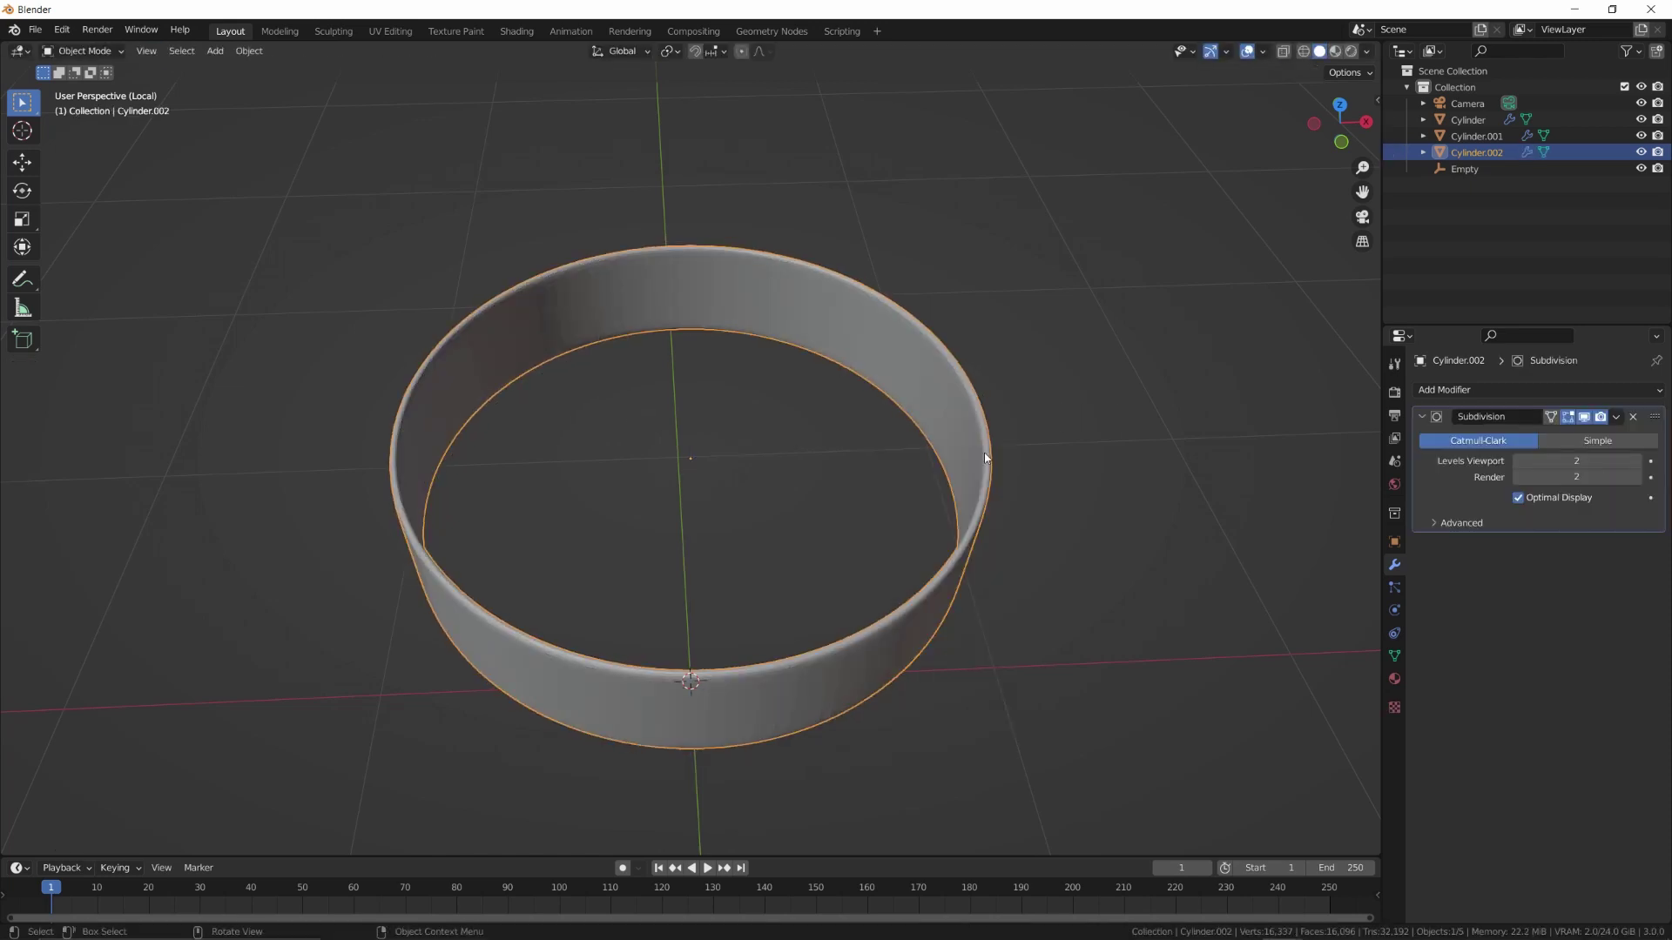
middle_drag(934, 489, 873, 441)
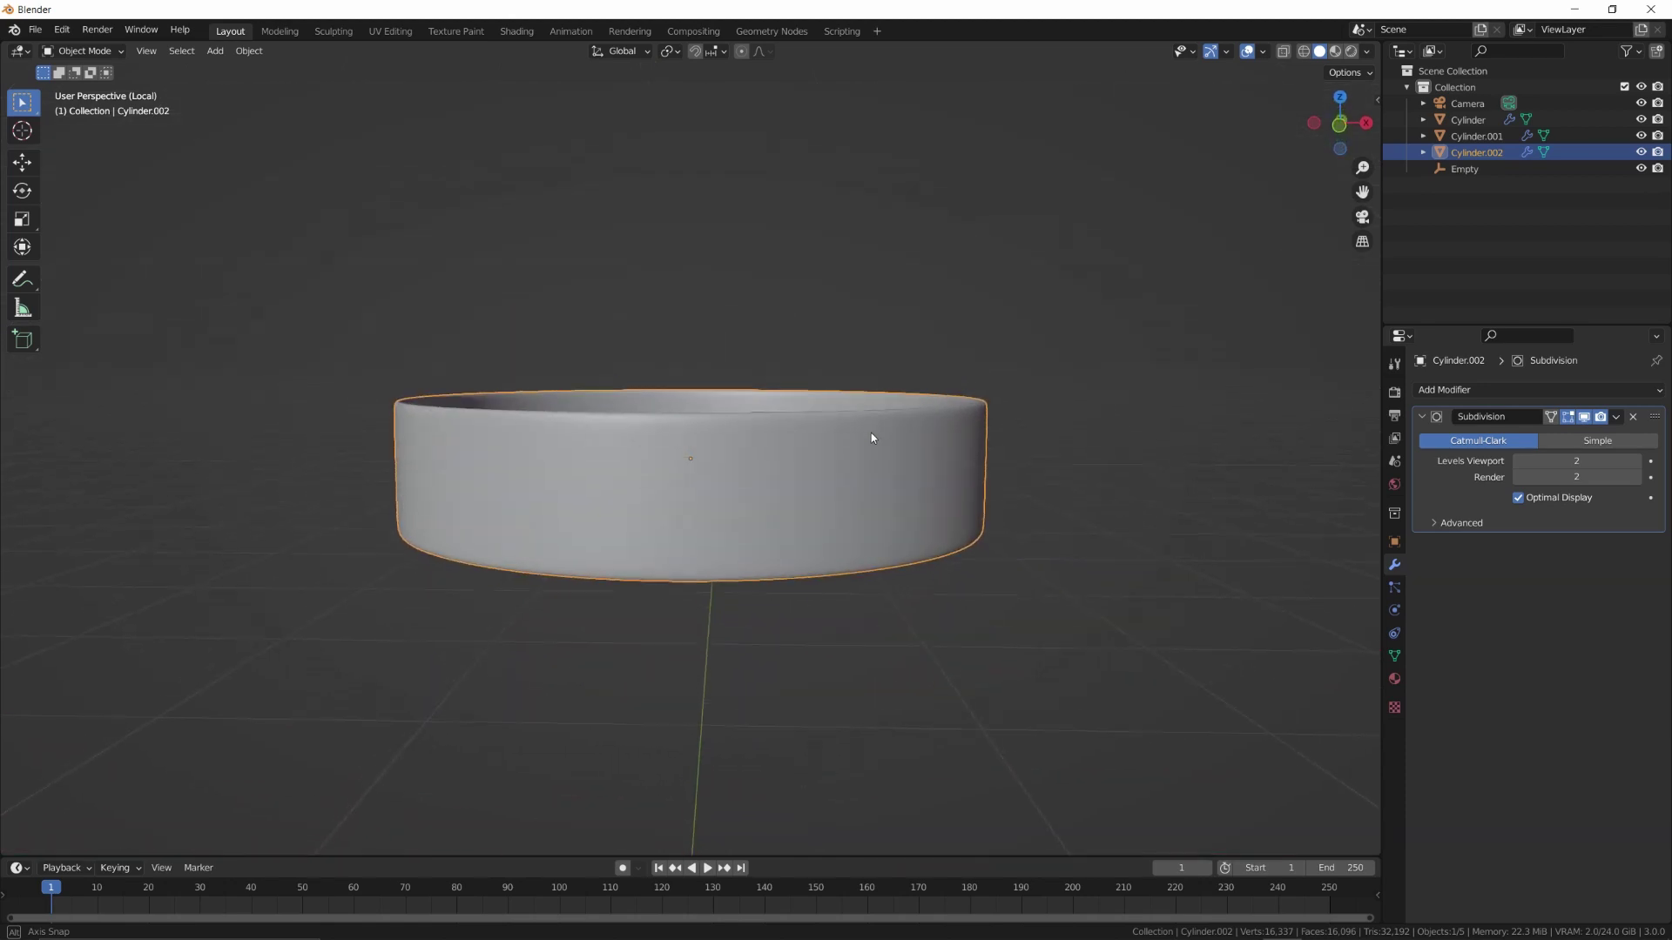
key(KP_Divide)
Duplicate the top rim edge loop of the upper vessel in place and separate the copy into its own object
click(747, 383)
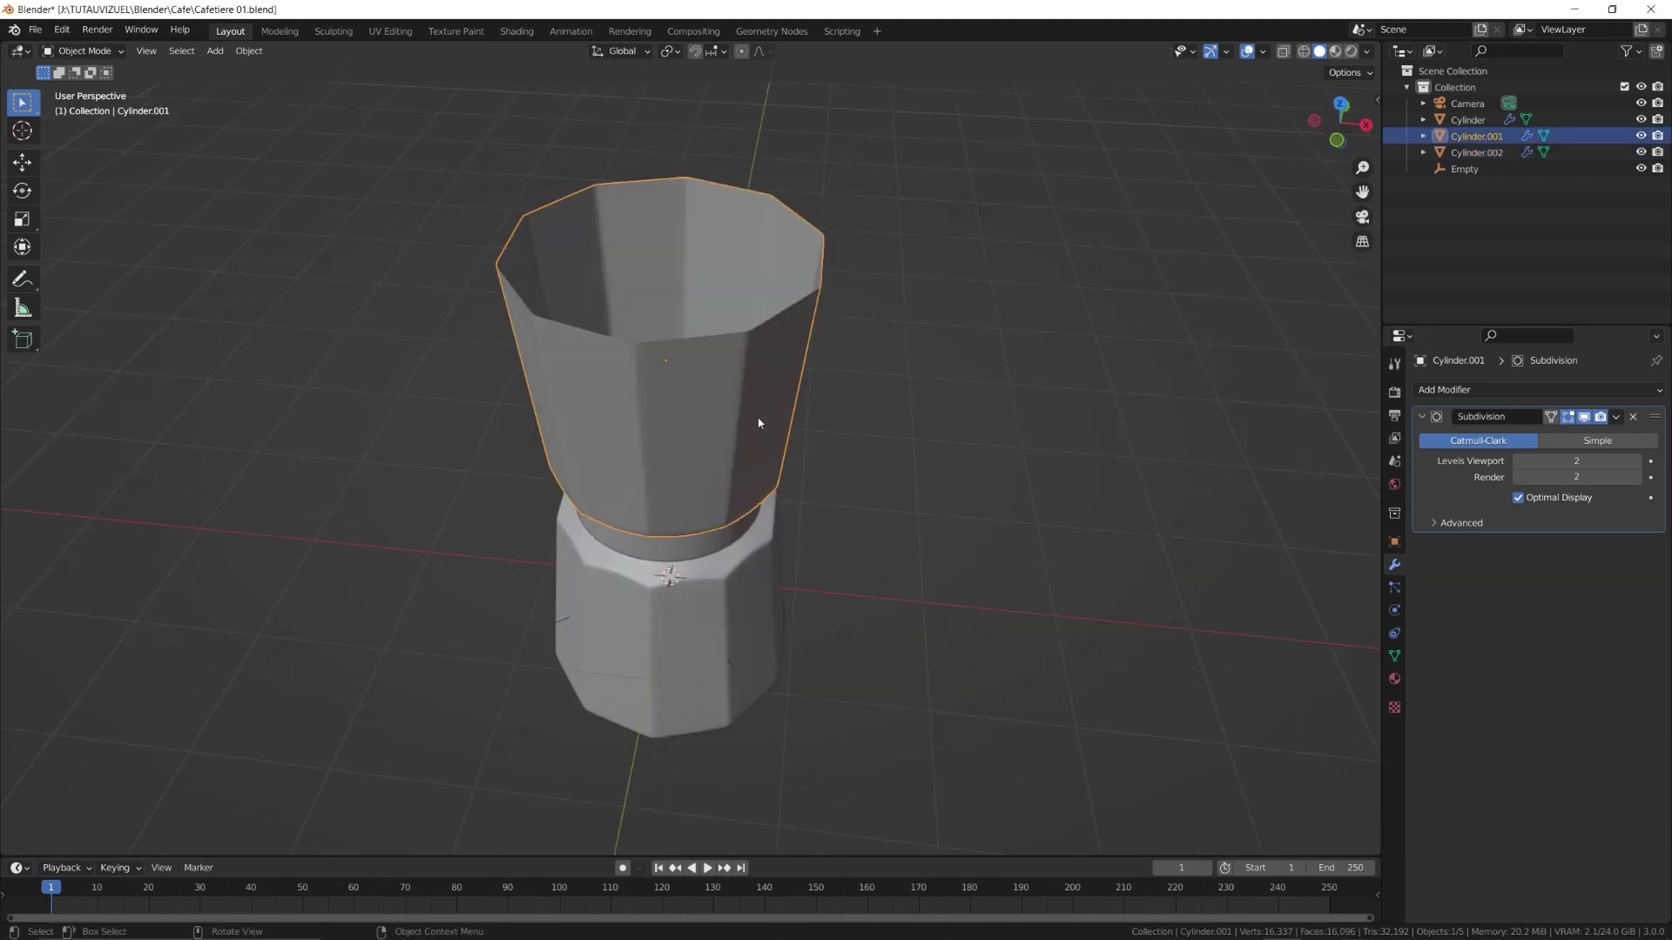
key(Tab)
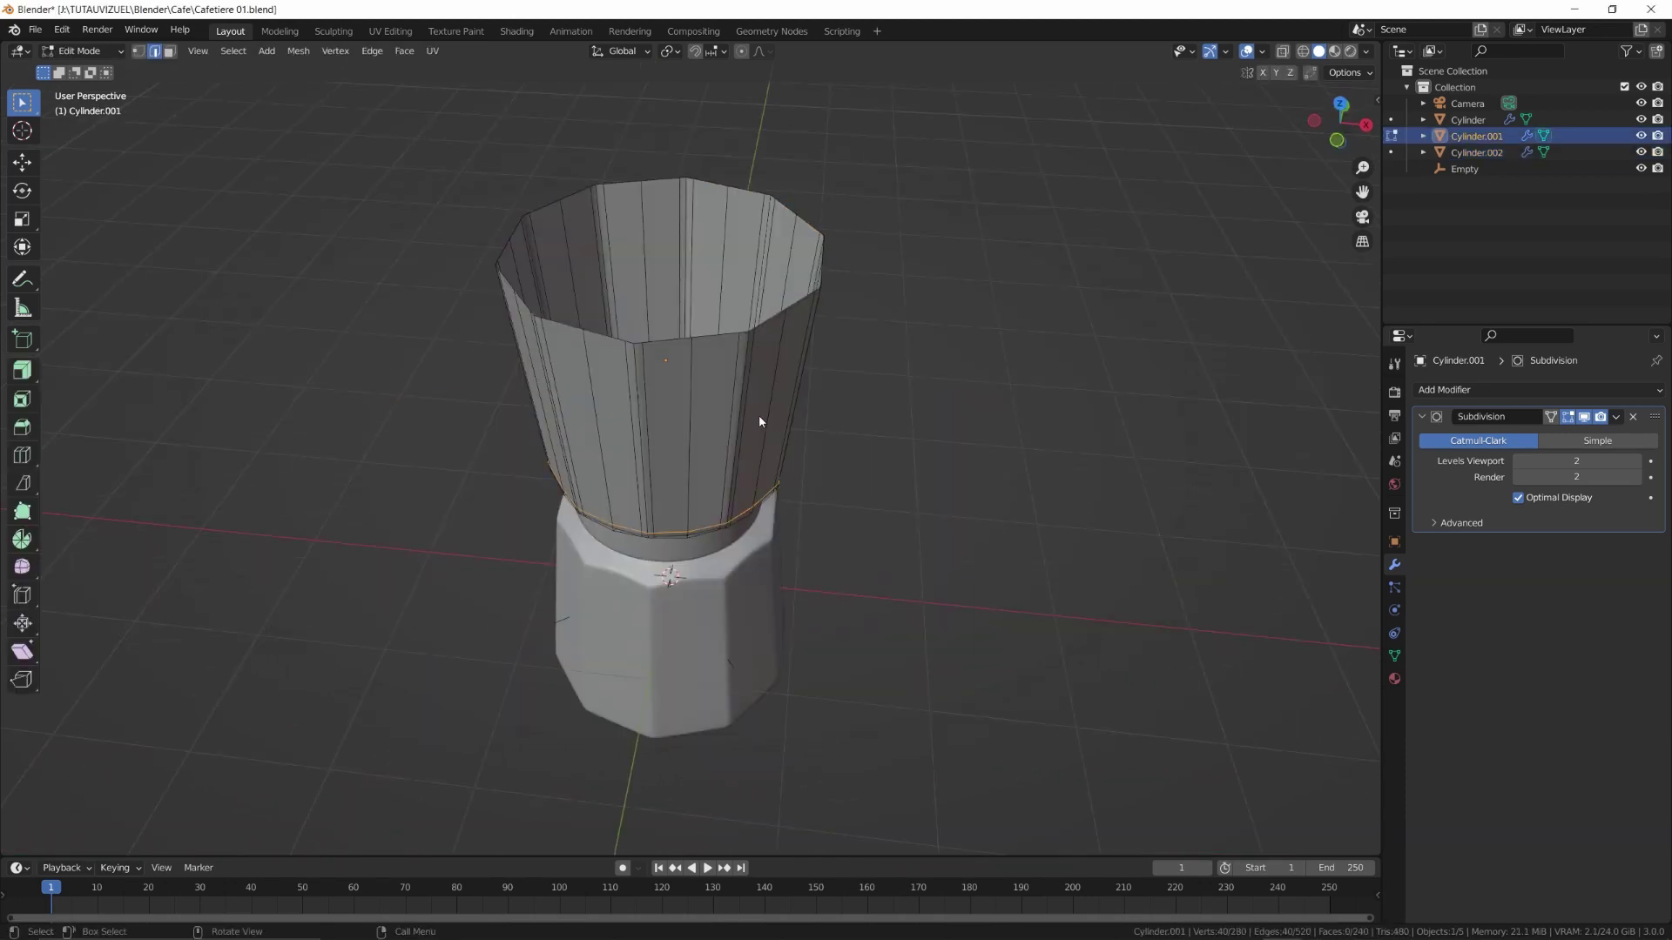
alt+click(728, 334)
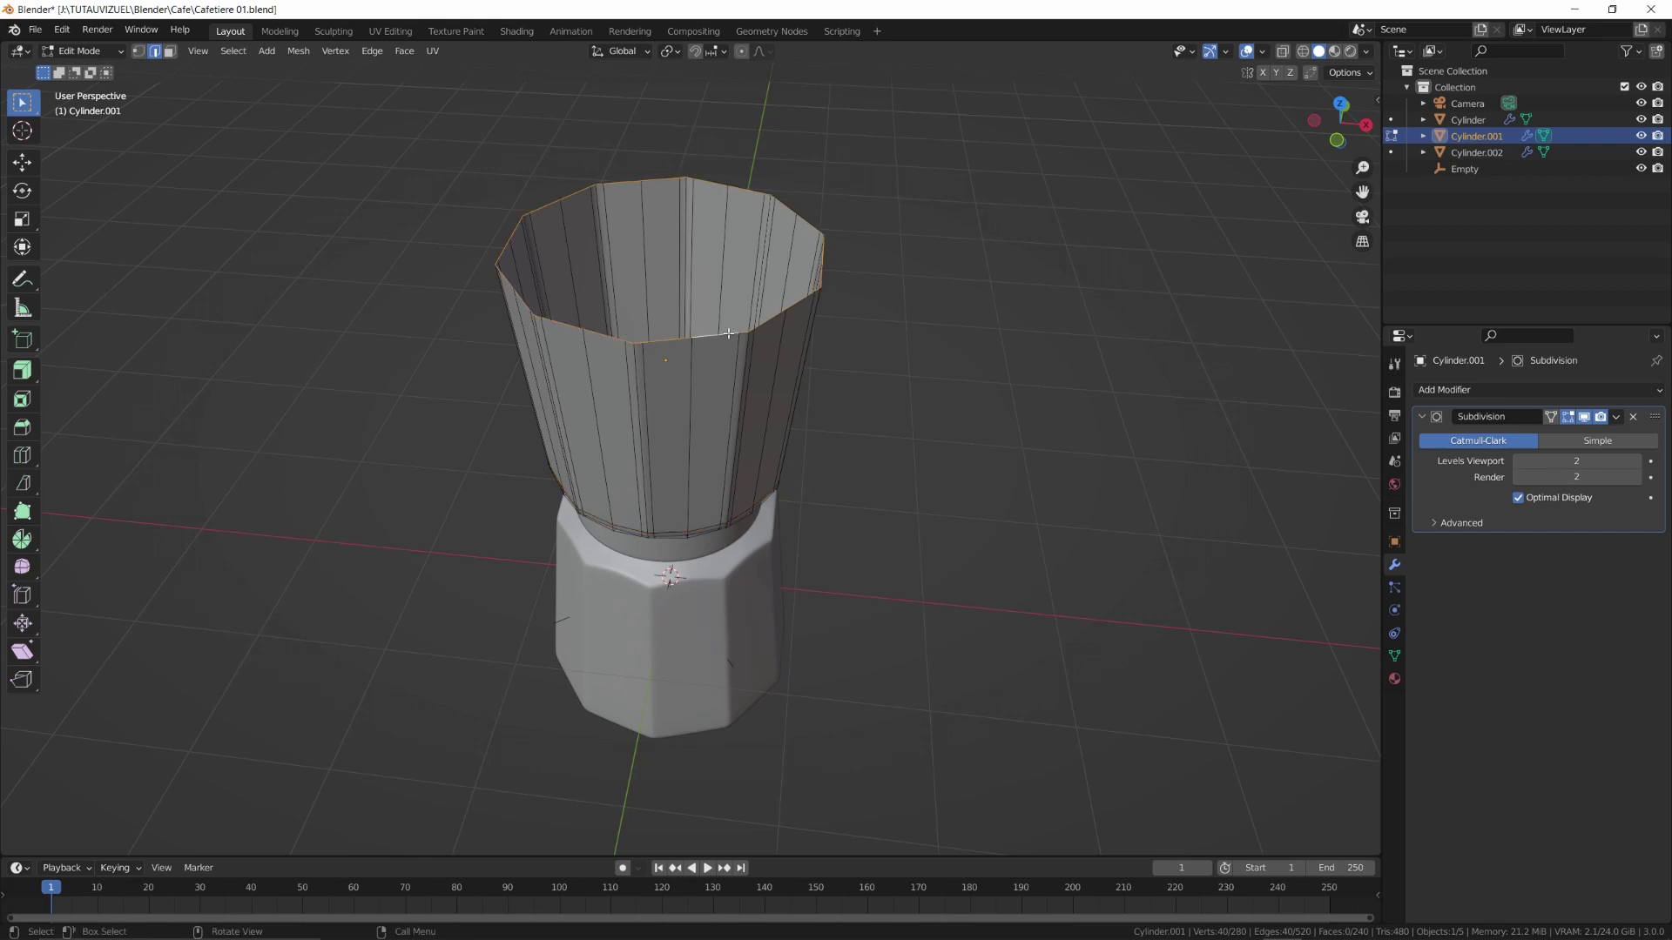
key(shift+d)
right_click(732, 318)
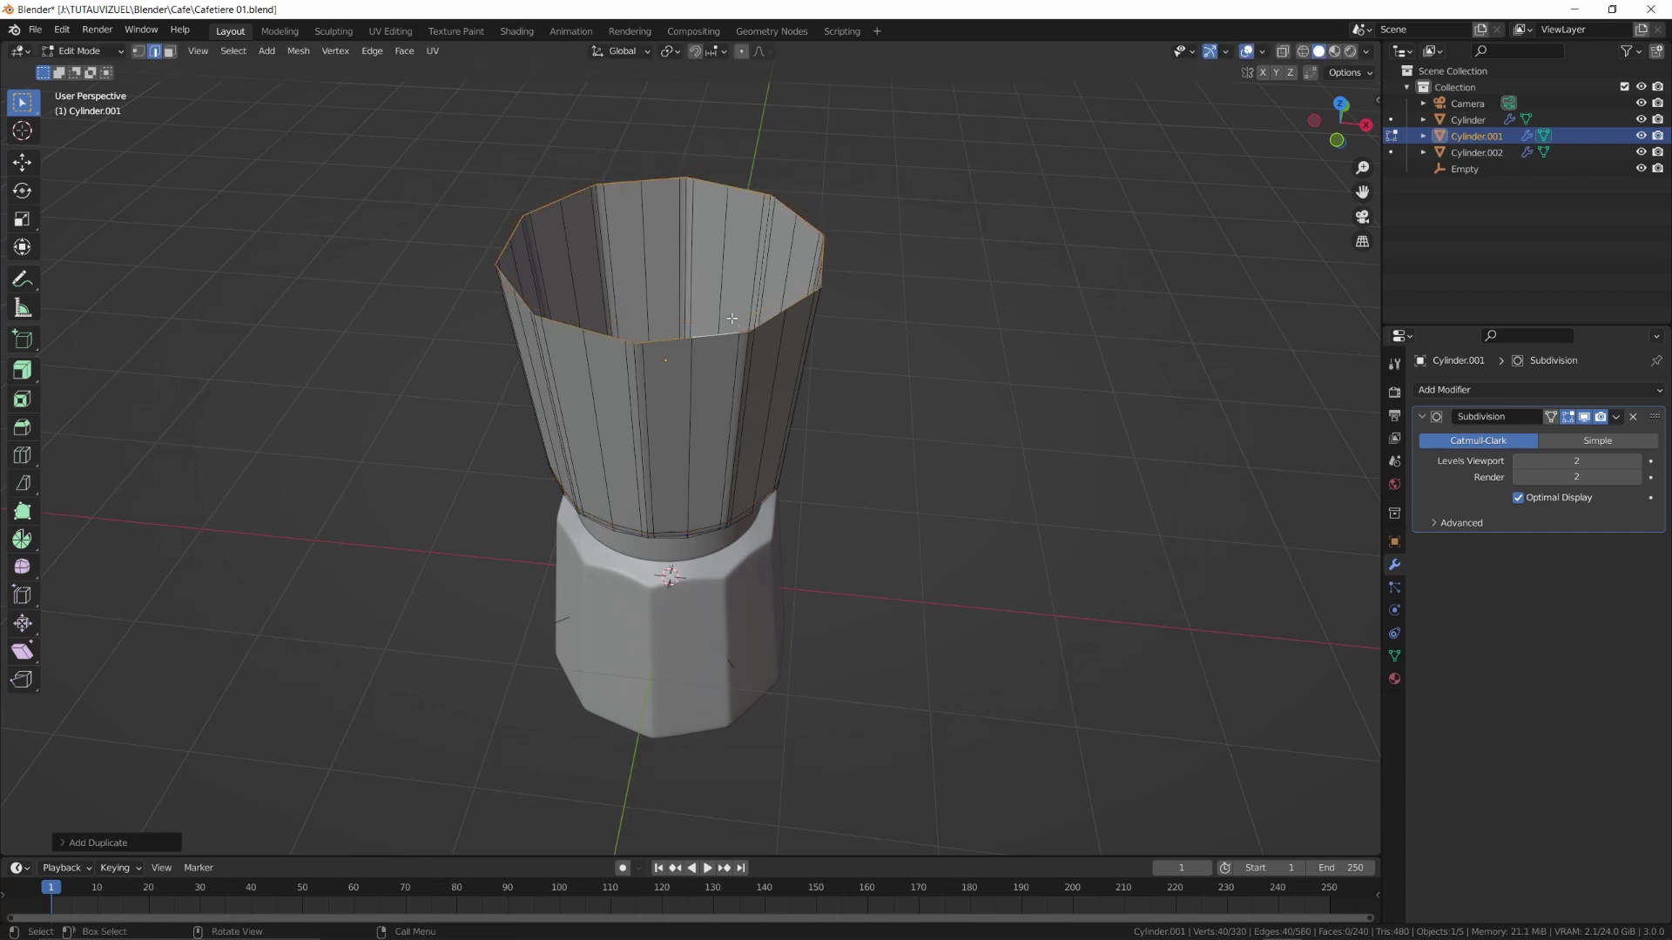
key(p)
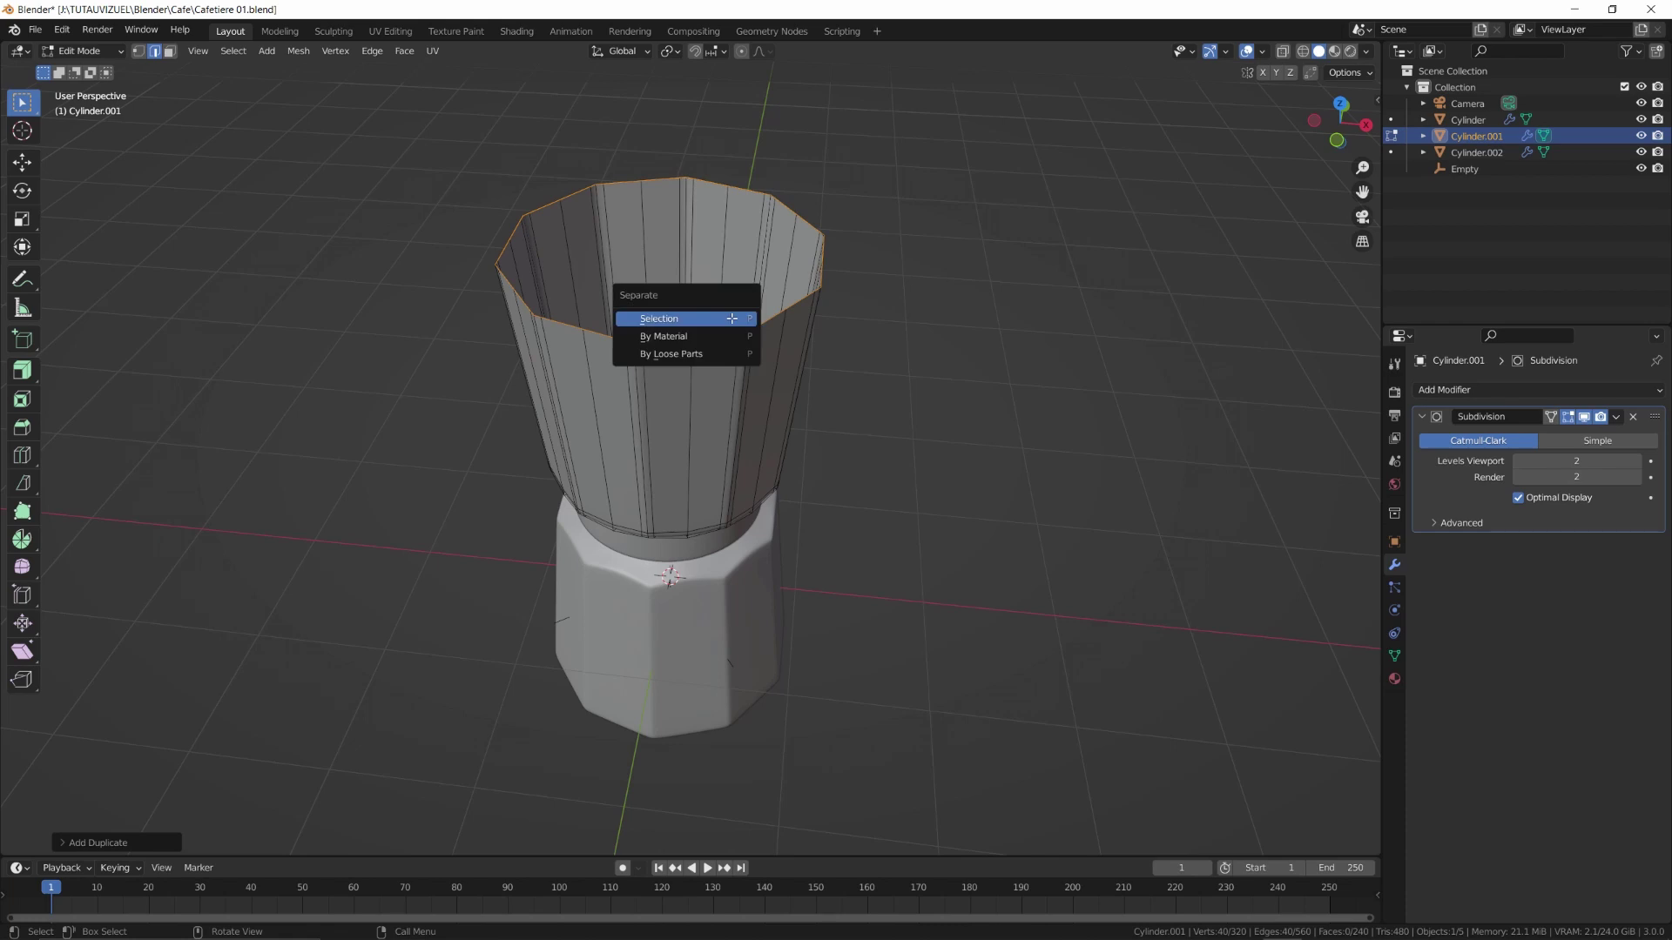
click(732, 318)
key(Tab)
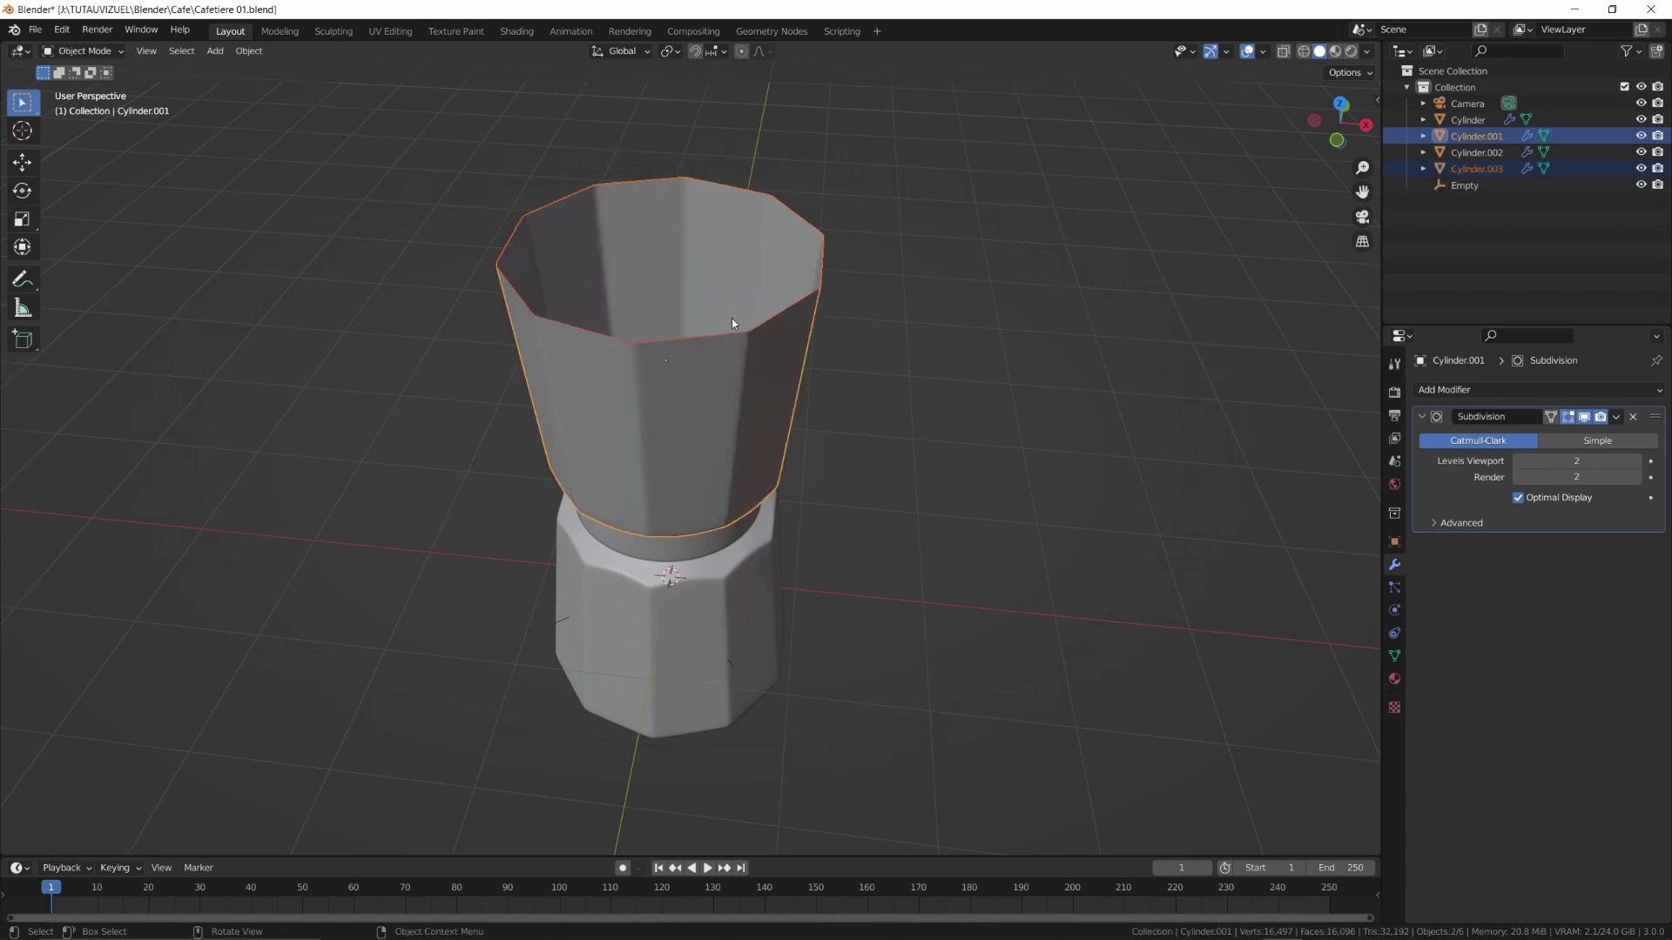
Extrude the separated rim loop straight up about 0.07 m to form the lid's side
click(729, 336)
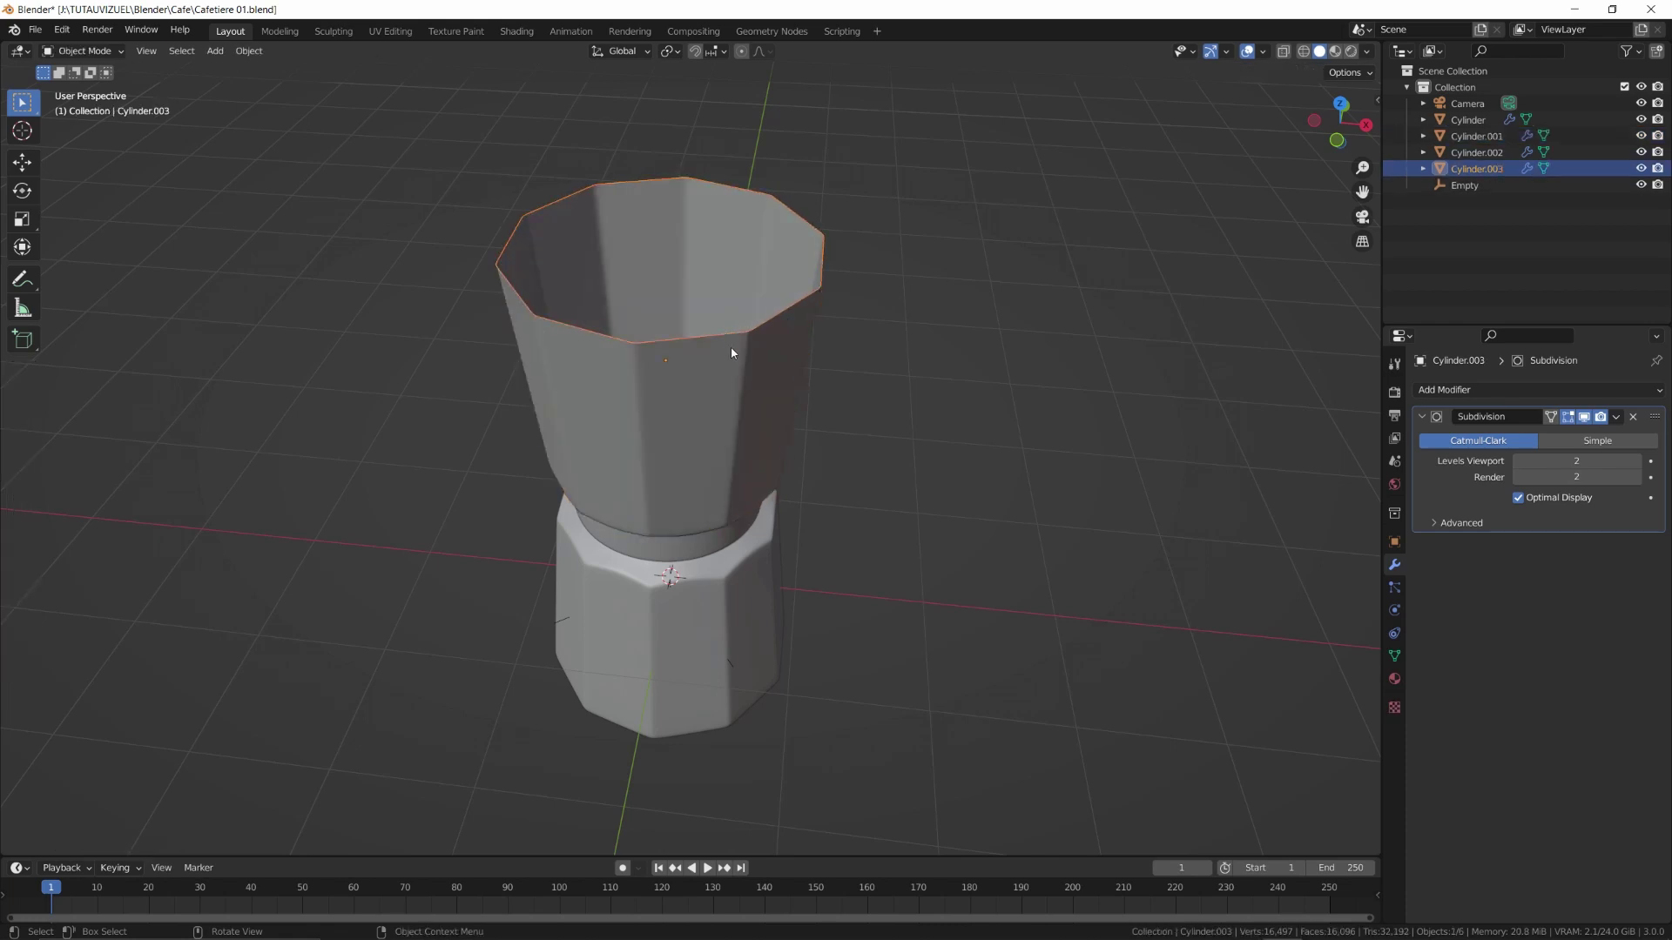
key(Tab)
key(e)
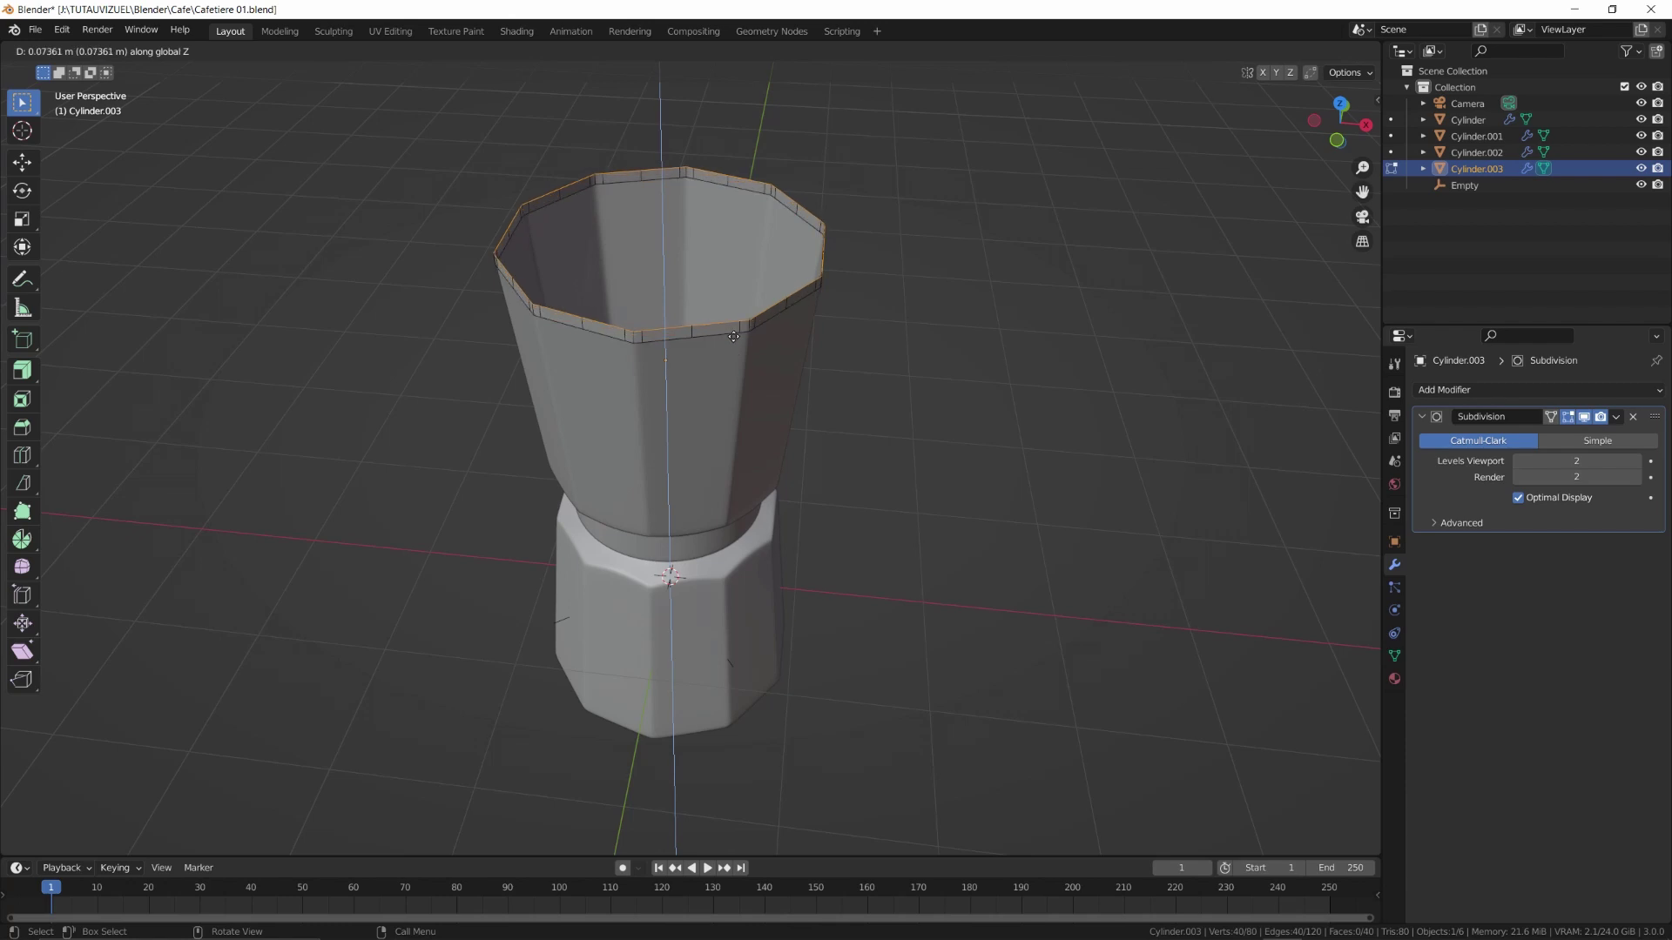
click(733, 336)
Extrude the lid's upper edge loop inward to about 0.14 scale and raise the small central loop about 0.12 m
key(e)
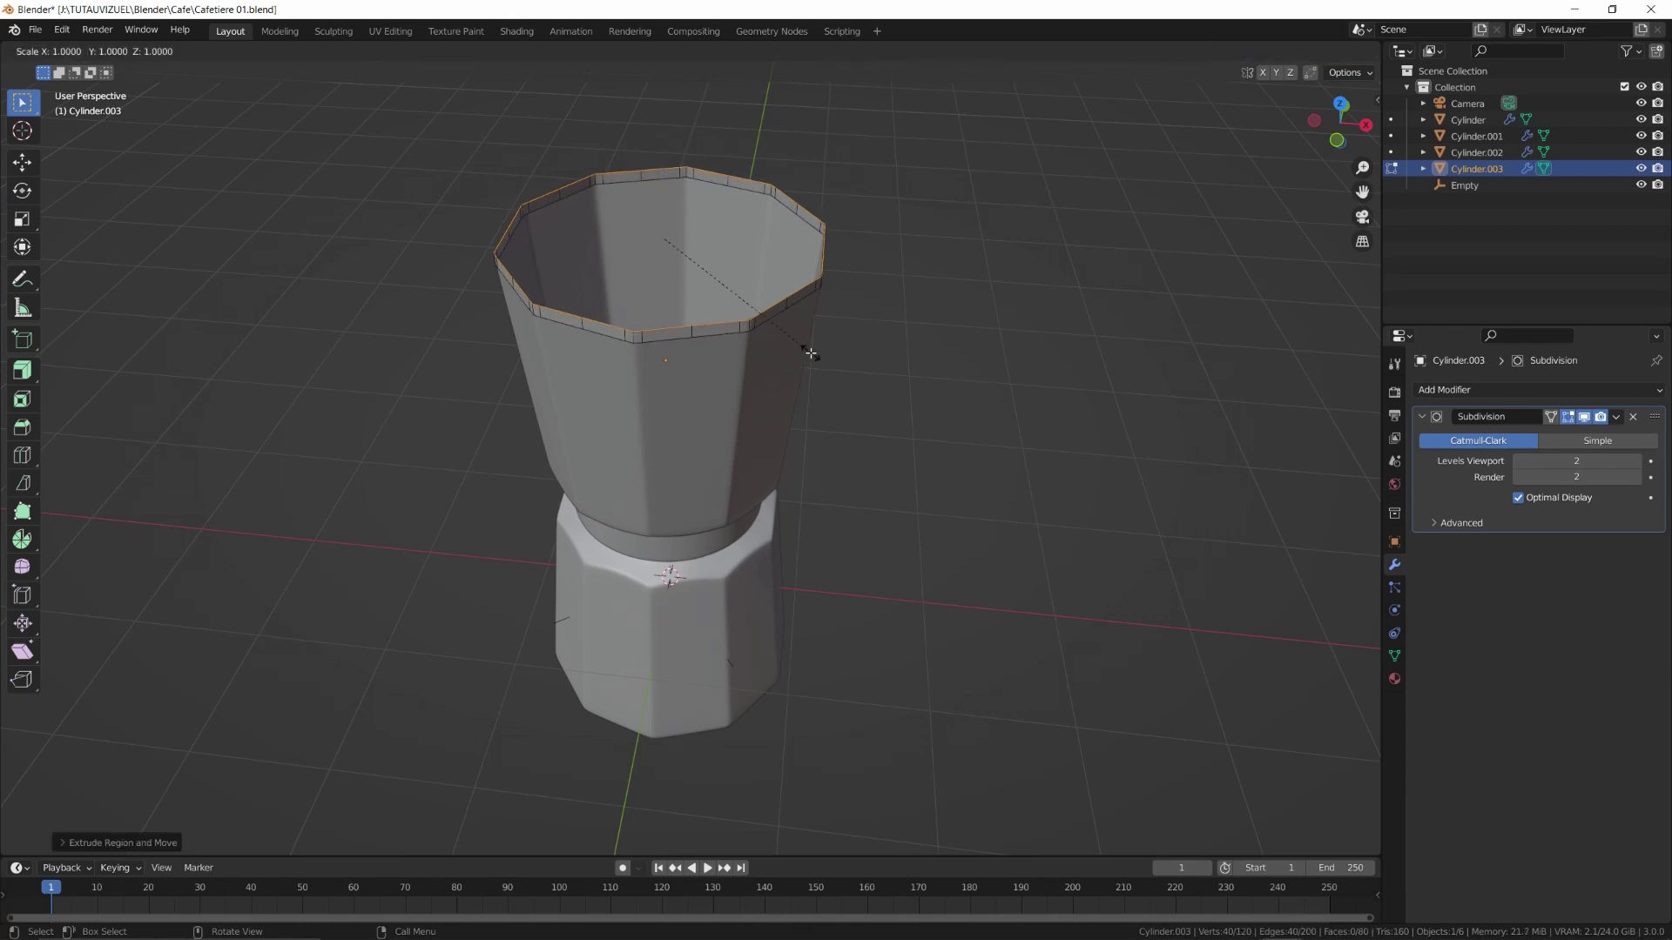
key(s)
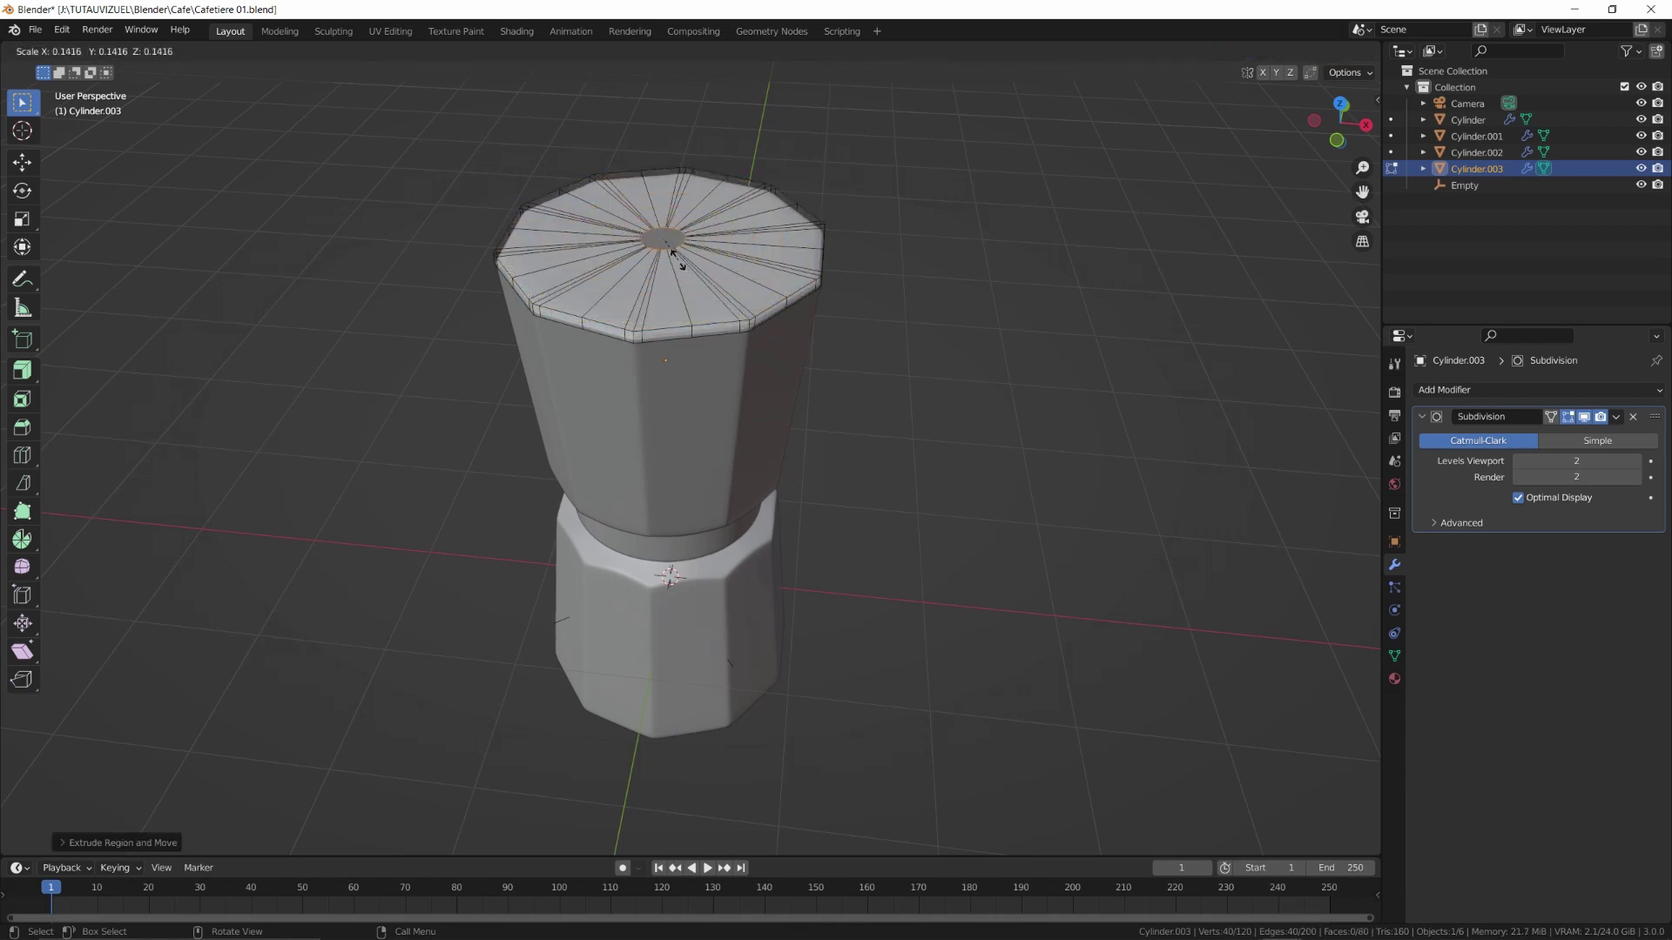
click(681, 264)
middle_drag(682, 244, 682, 213)
shift+middle_drag(682, 214, 683, 381)
key(g)
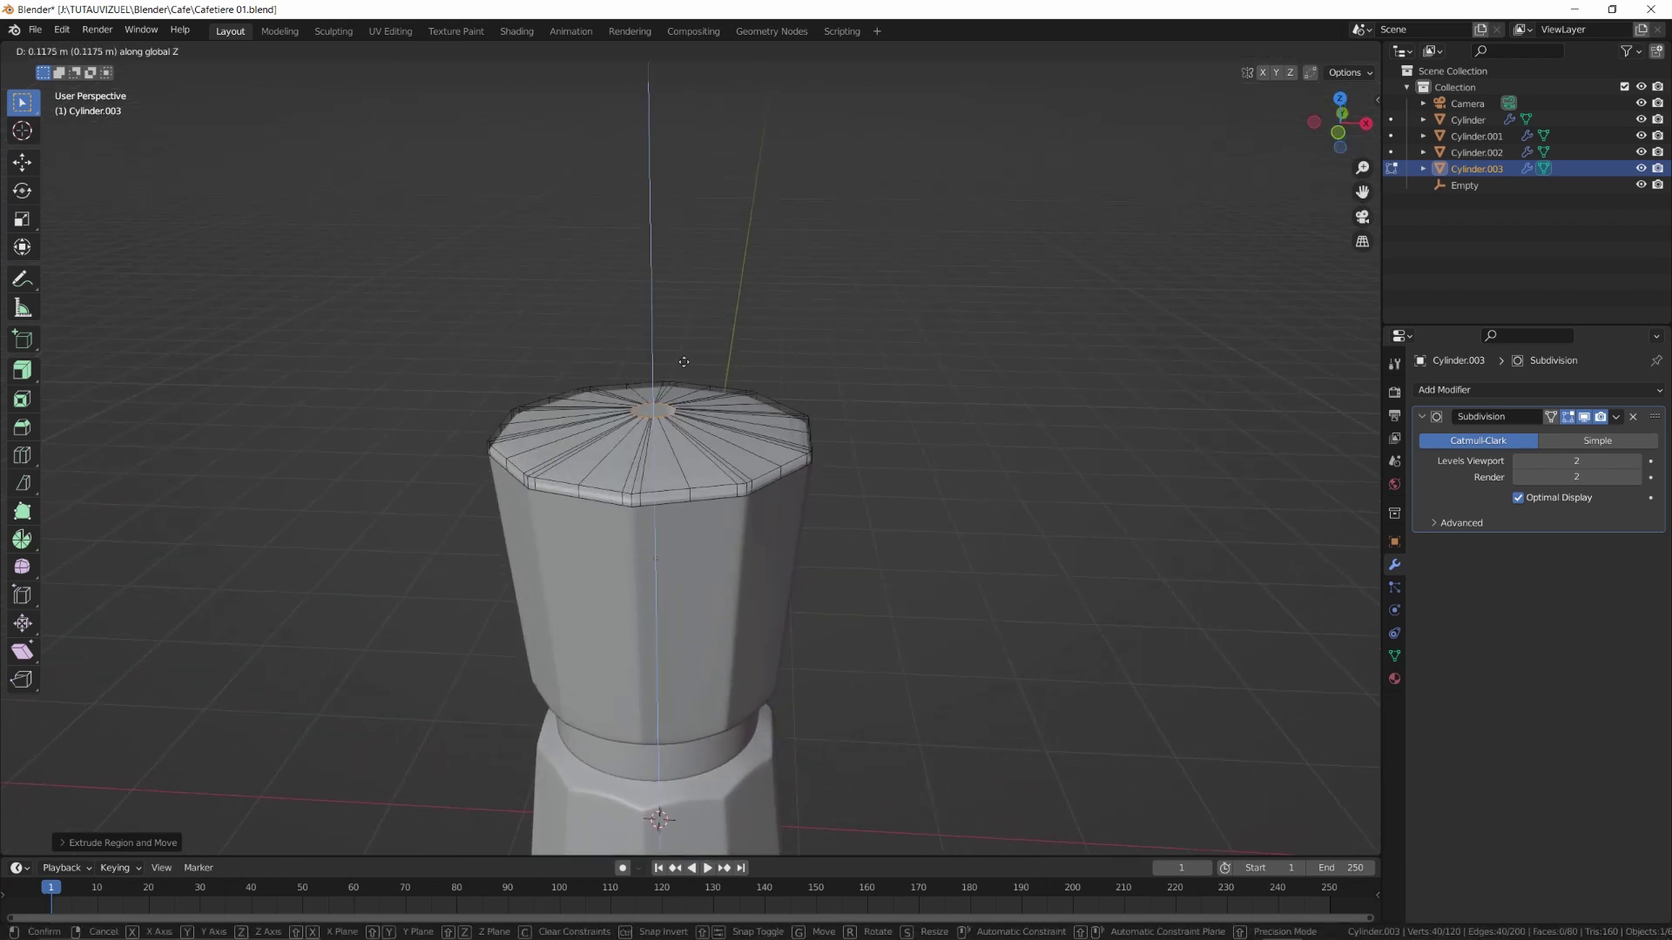
click(684, 383)
Extrude the lid's small central loop upward about 0.05 m as the short base of a knob
key(g)
key(z)
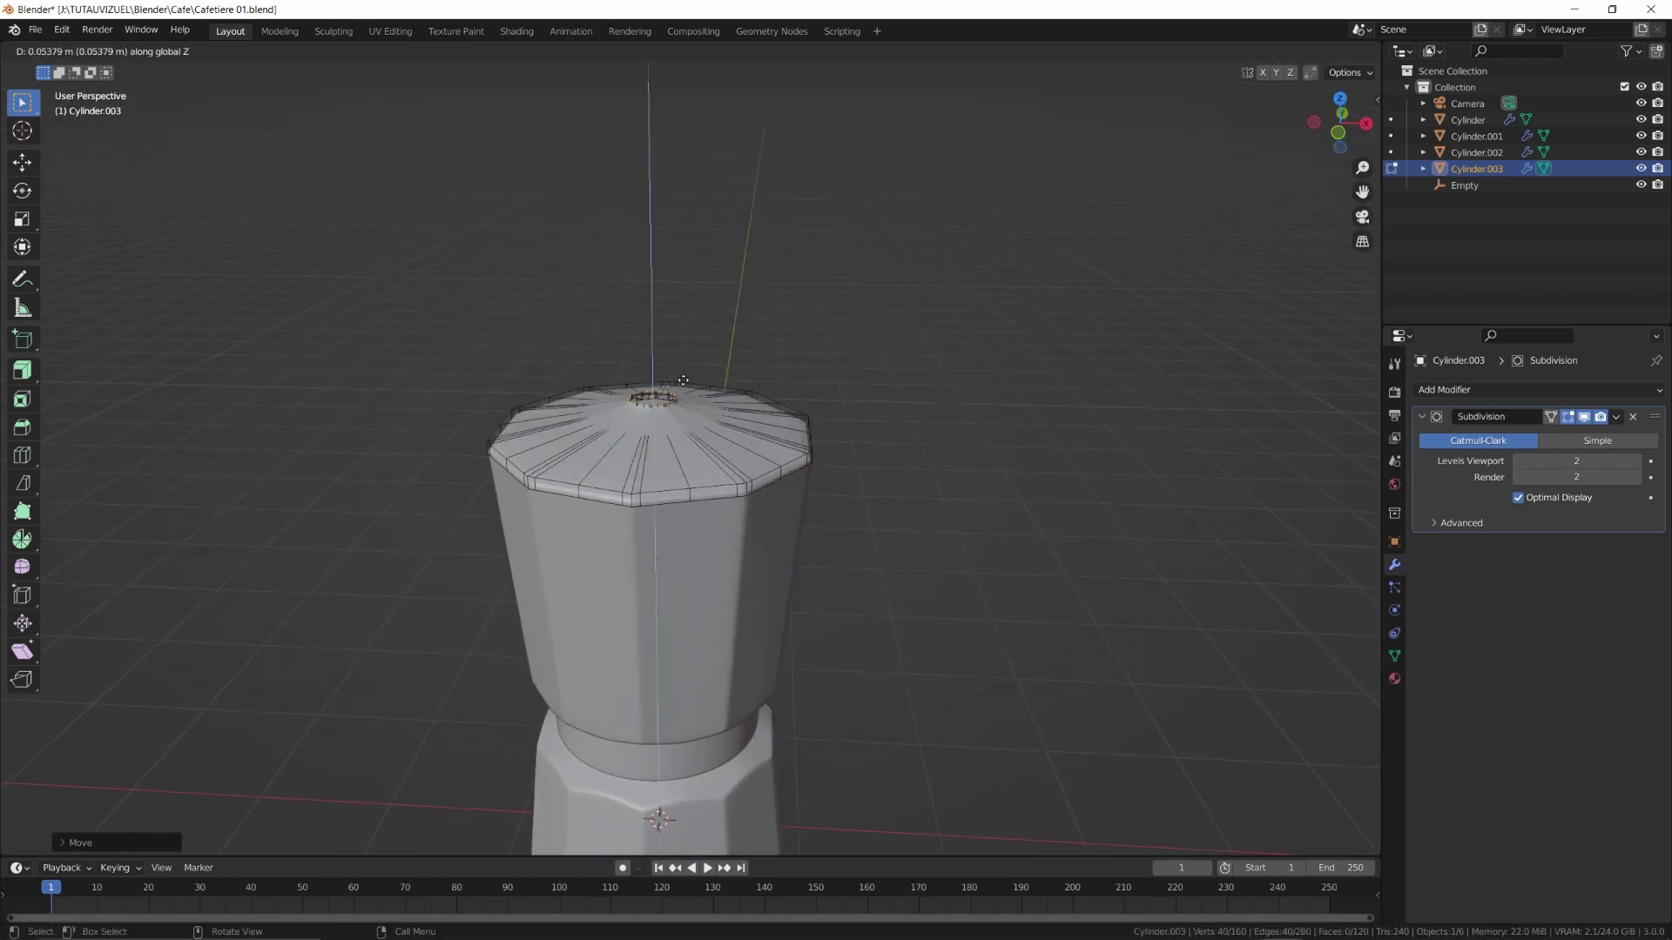
click(683, 382)
Extrude the knob upward about 0.24 m and scale its top loop wider to flare it
key(e)
key(z)
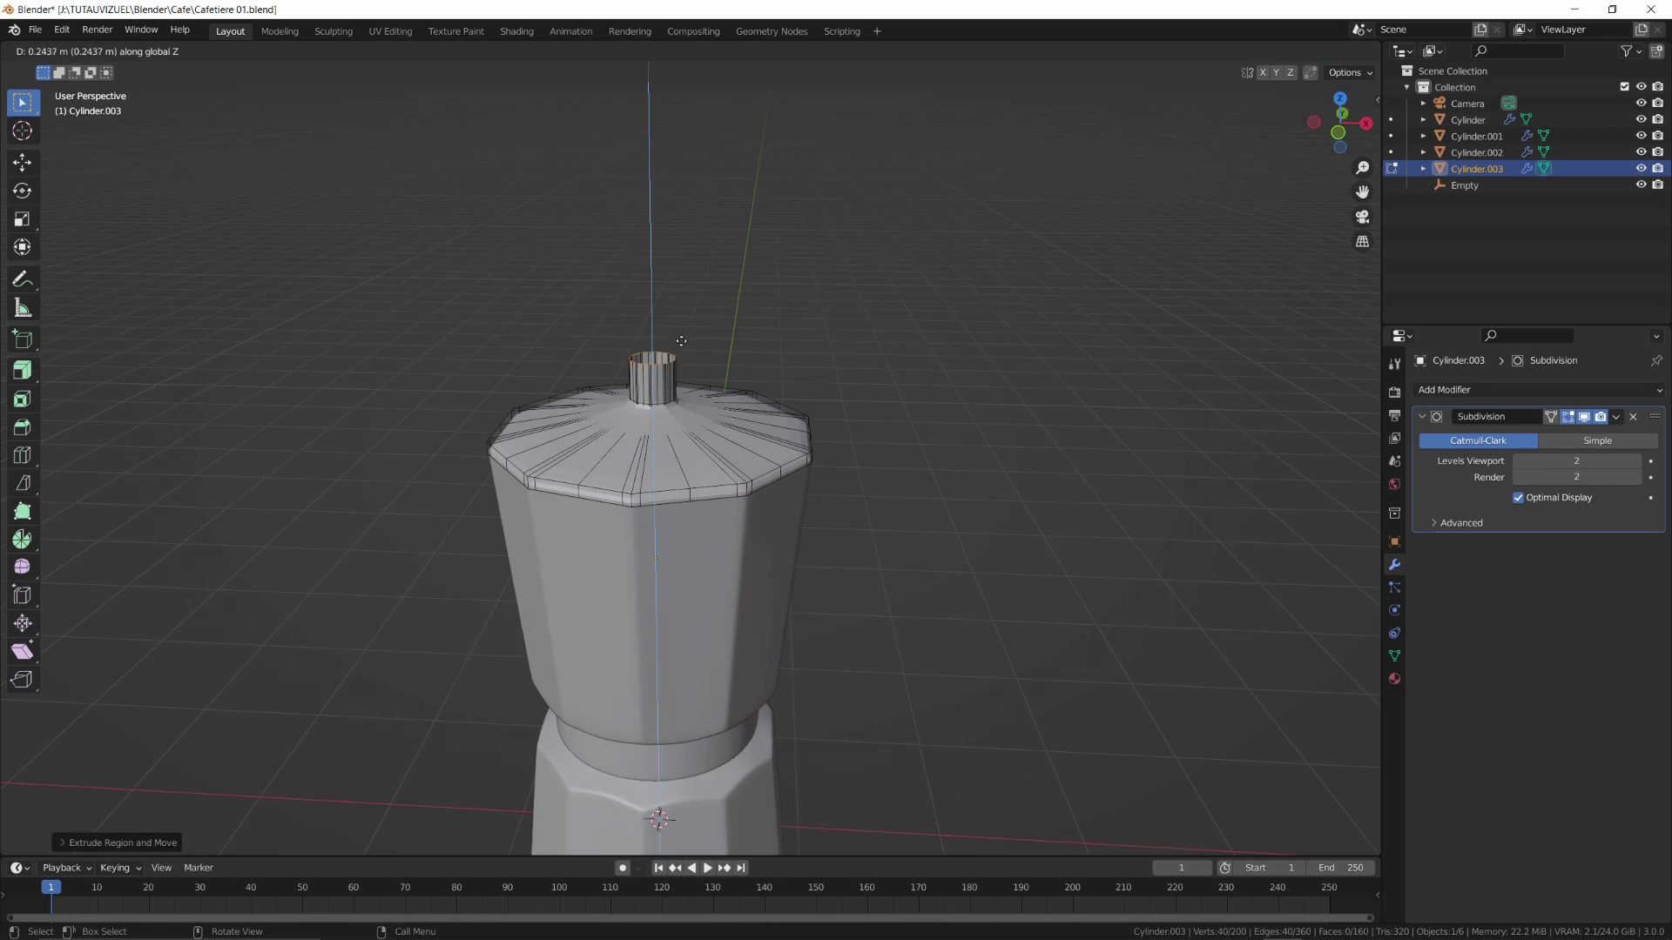
click(688, 348)
key(s)
click(866, 366)
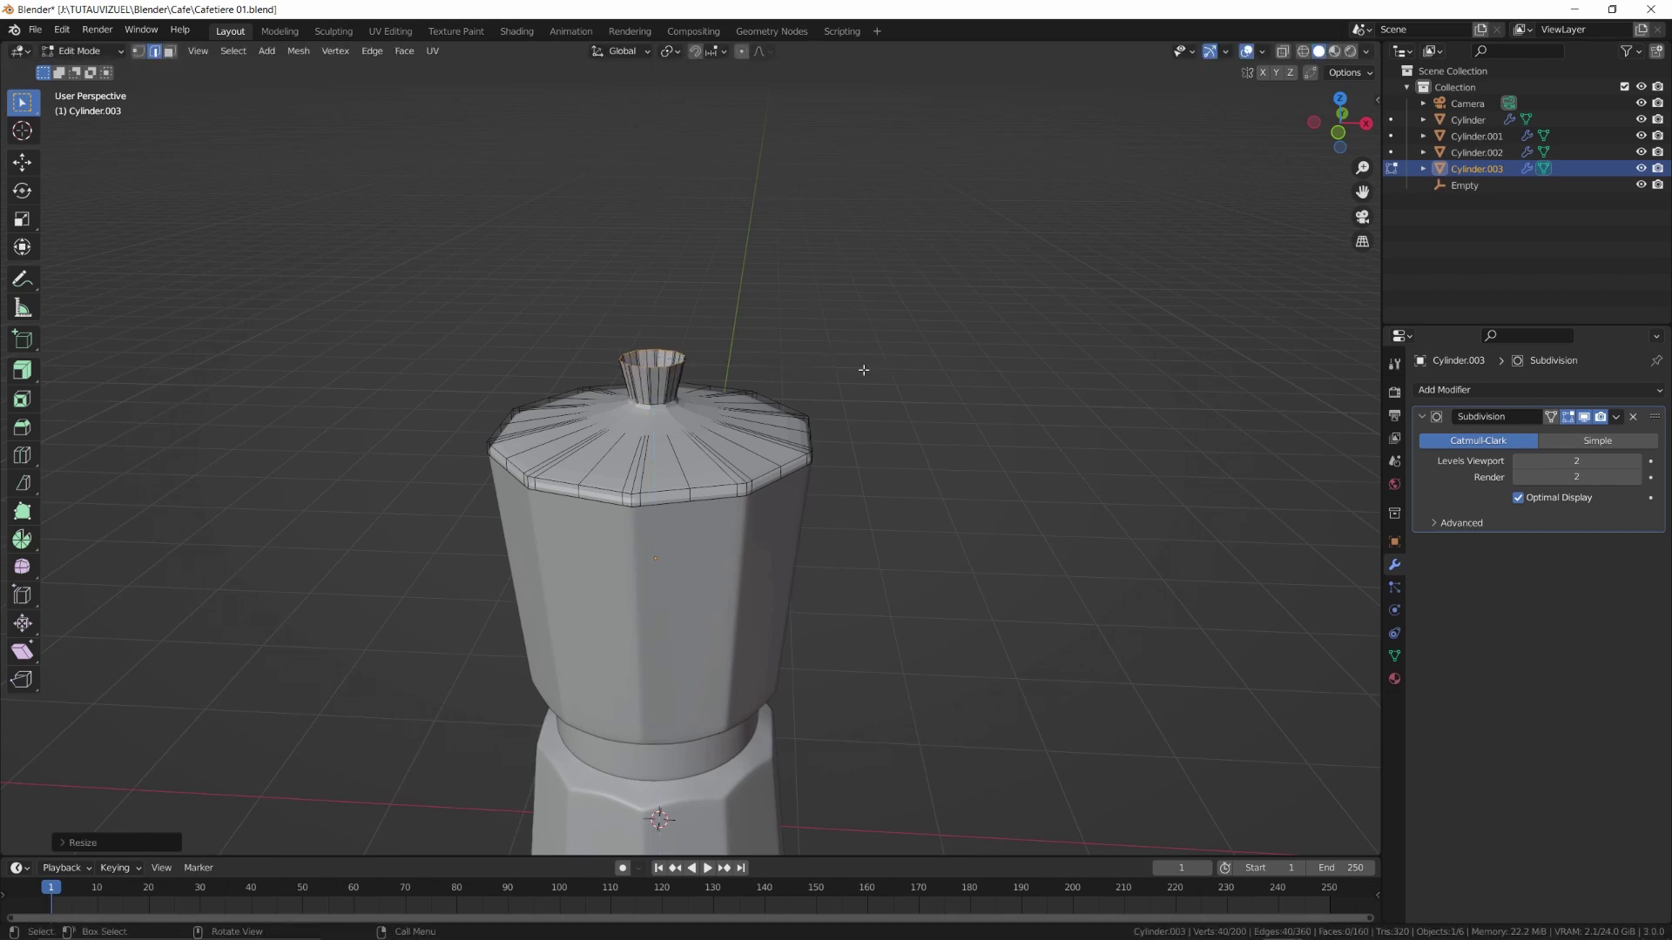
Extrude the knob's top loop slightly higher and merge it at center to close the knob with a point
key(g)
key(z)
click(826, 361)
key(m)
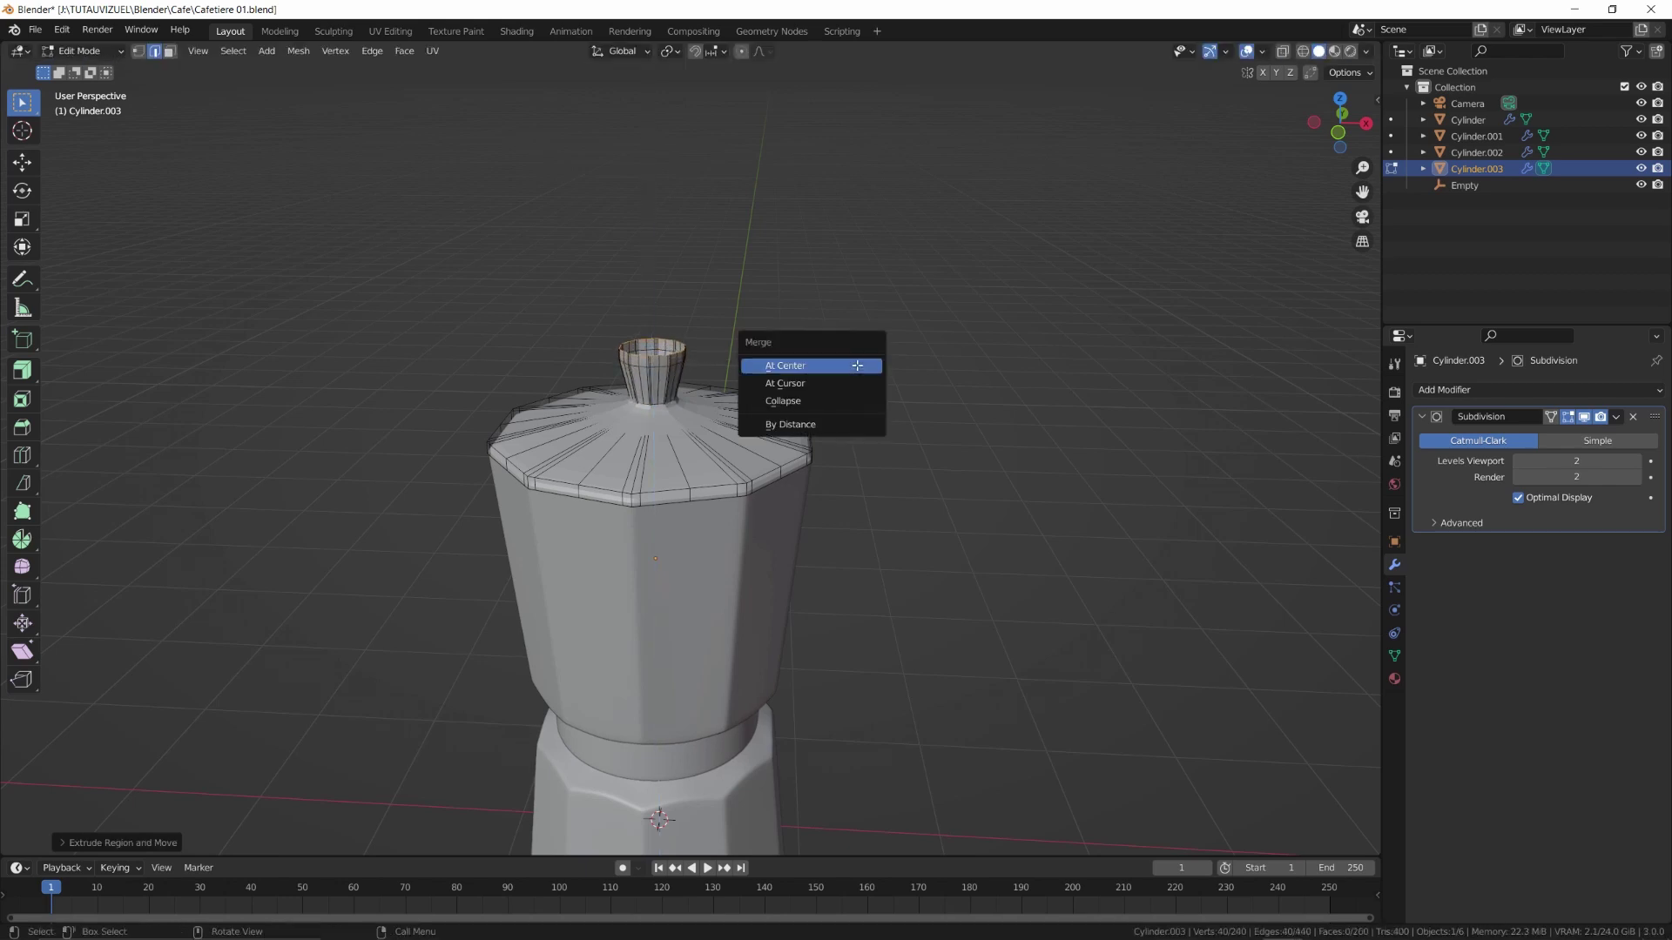
click(855, 364)
Bevel the knob's upper outer edge loop and turn off the lid's Subdivision display in the viewport
scroll(682, 345, up, 2)
scroll(683, 345, up, 4)
alt+click(740, 359)
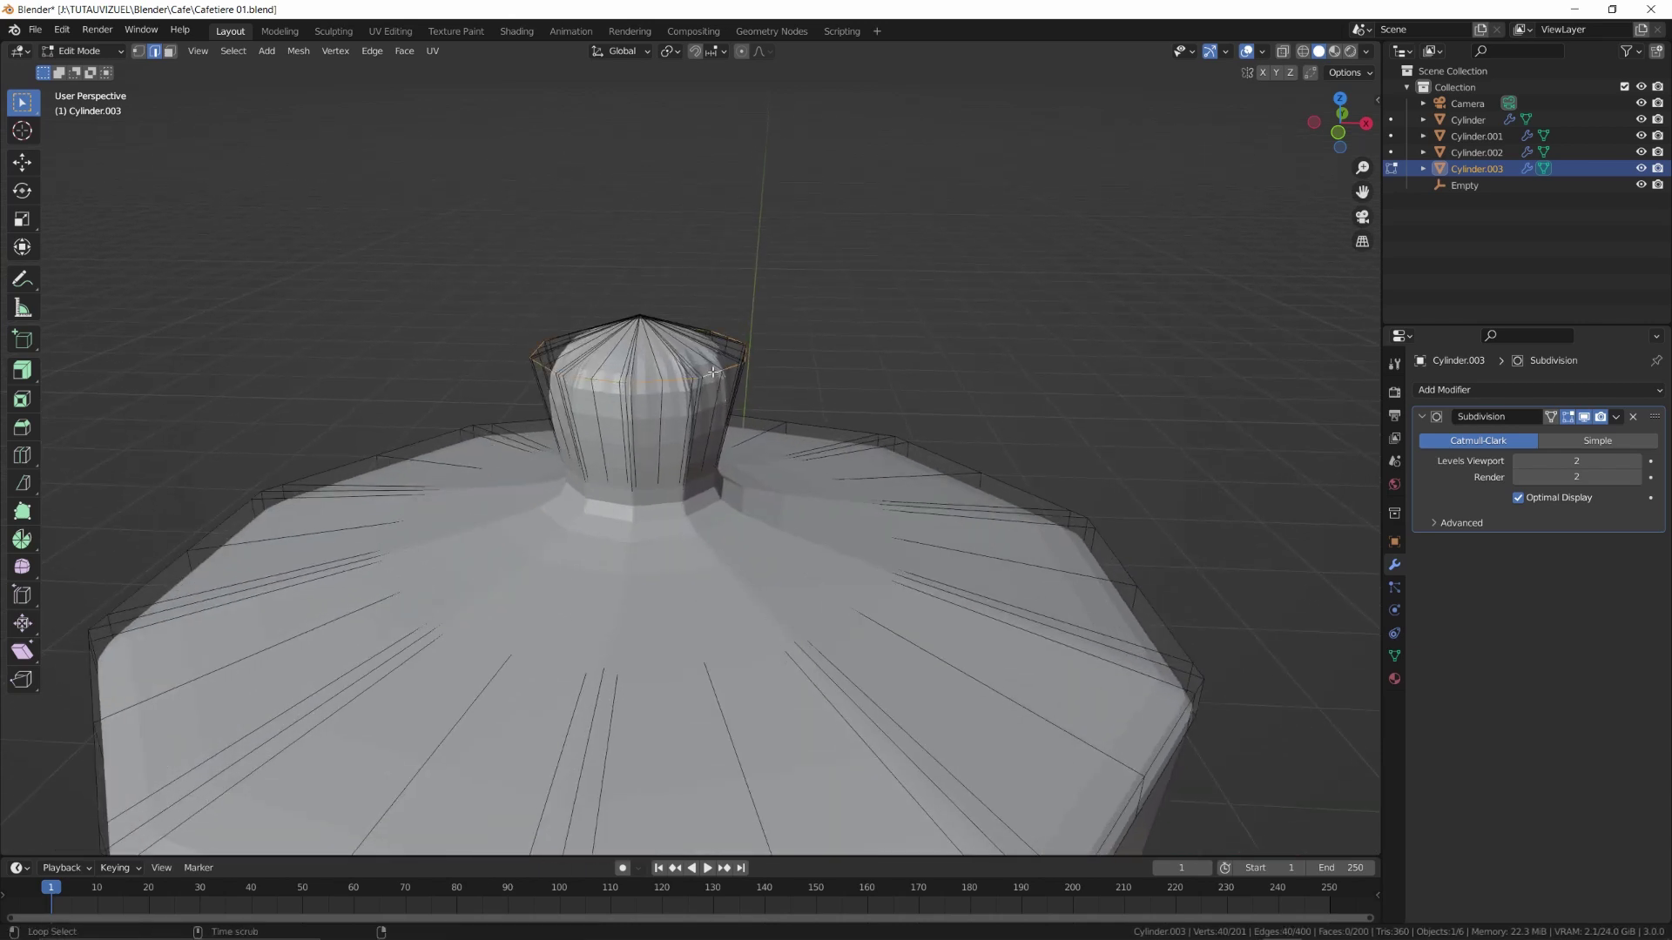
key(ctrl+b)
click(813, 365)
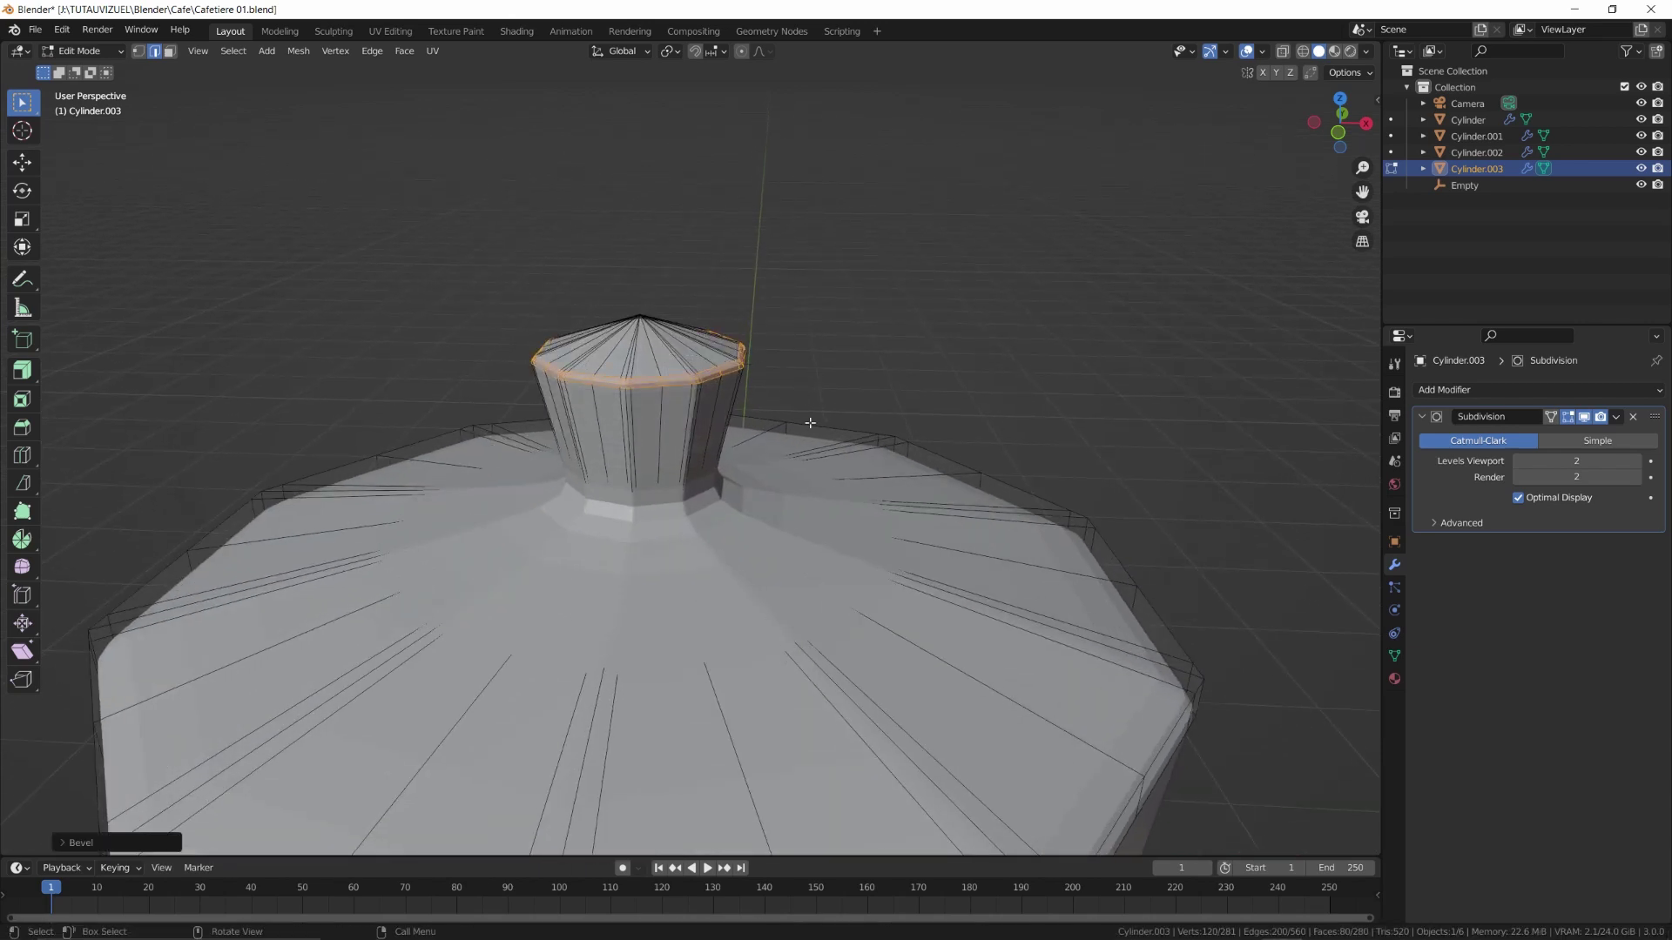
click(1586, 417)
Add a loop cut around the lid's sloped top and slide it close to the knob's base
key(ctrl+r)
click(659, 524)
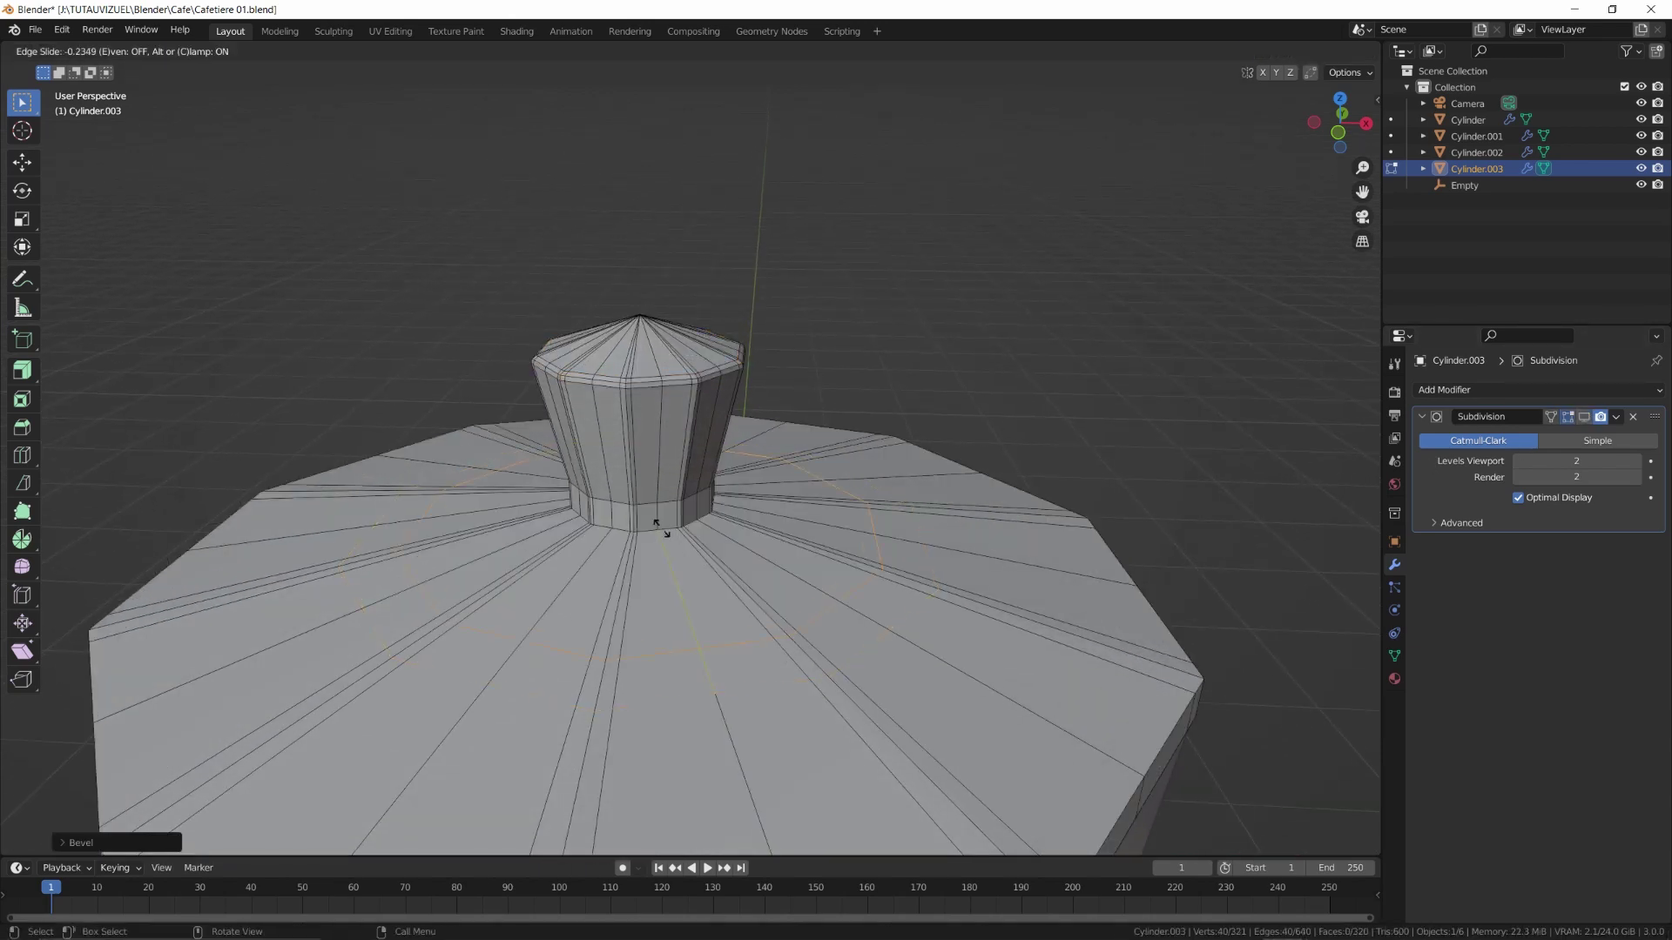
click(466, 466)
middle_drag(667, 490, 653, 437)
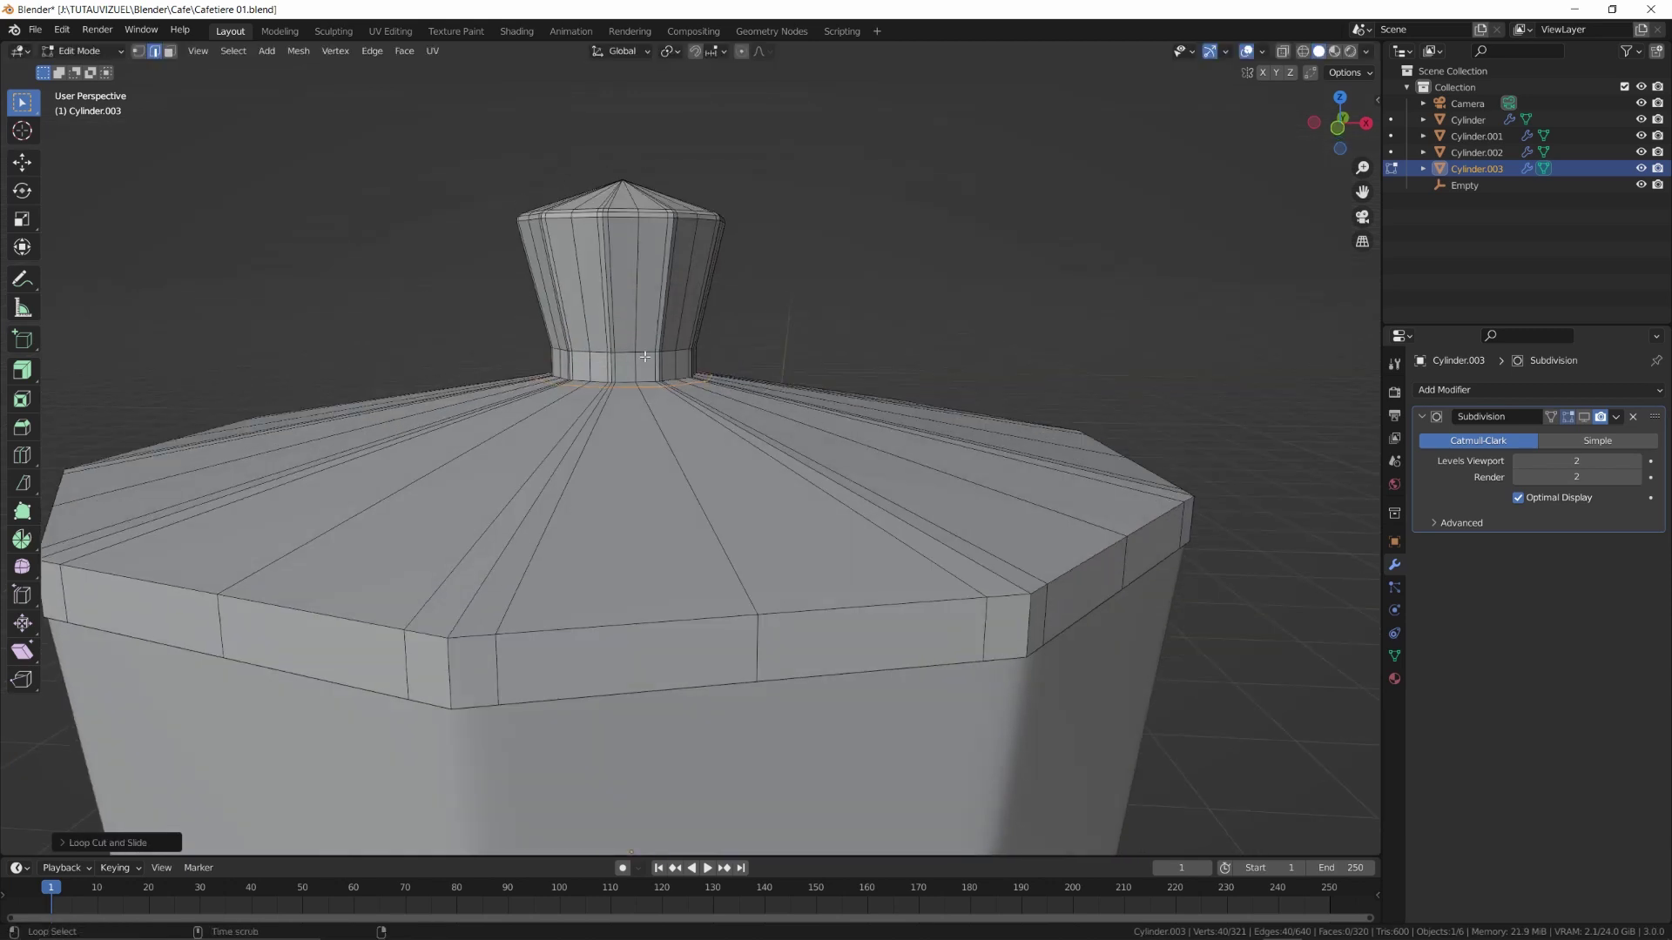
Slide the edge loop near the bottom of the knob down closer to its base
alt+click(644, 362)
key(g)
key(g)
click(642, 374)
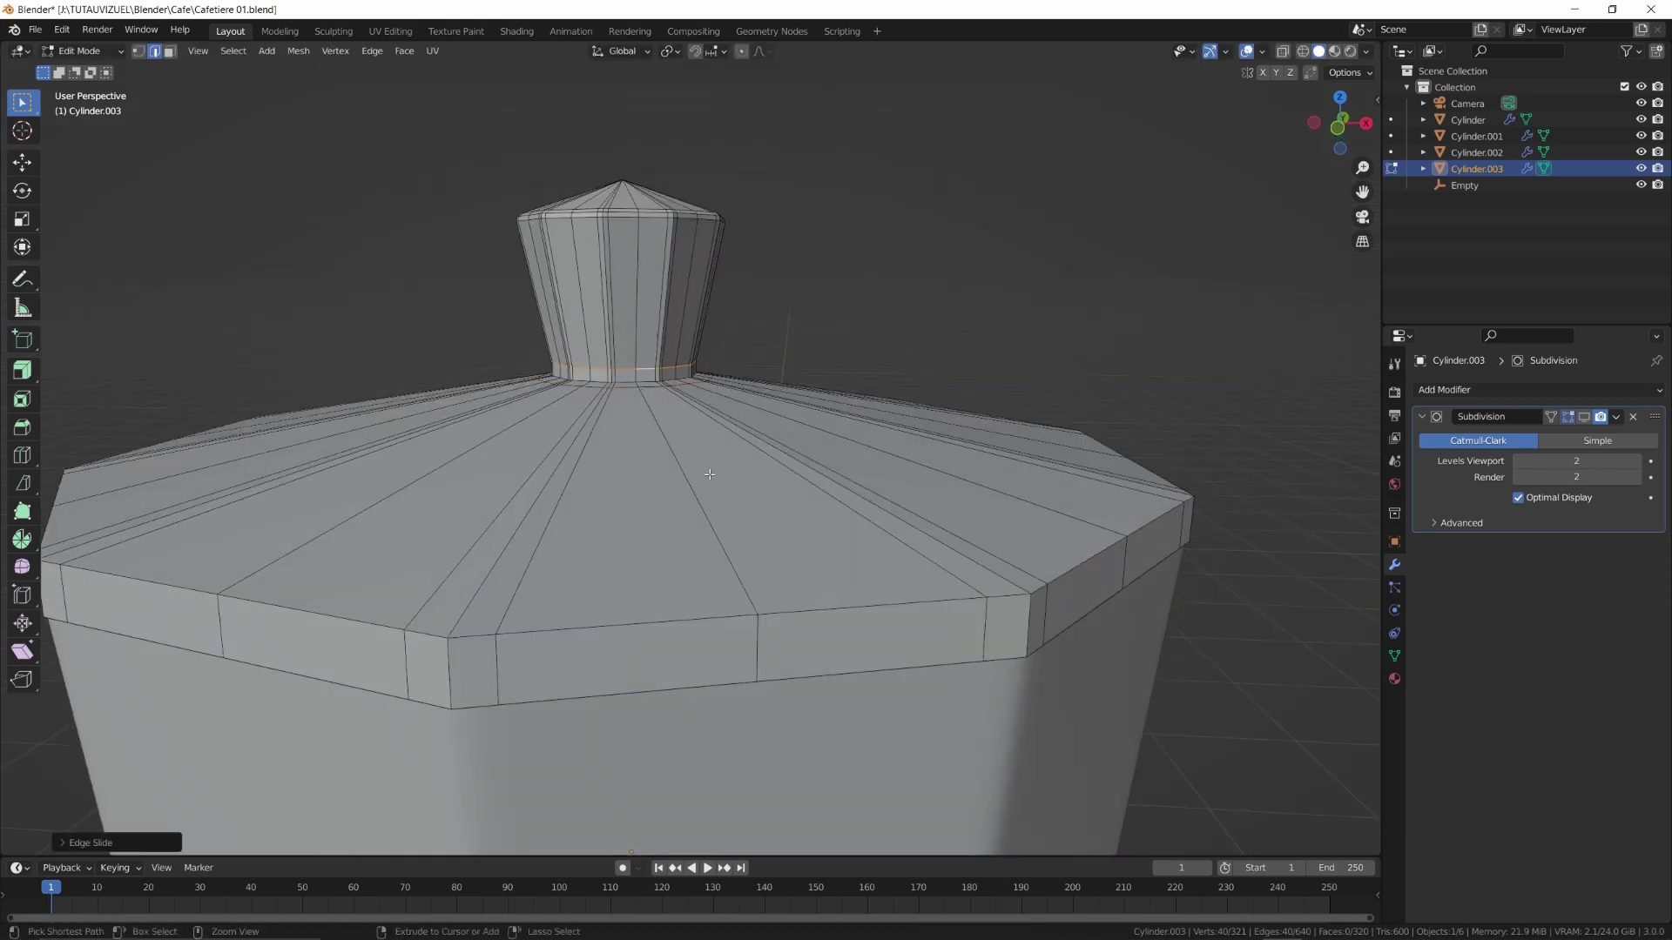
Add seven evenly spaced loop cuts around the lid's sloped top between the knob and the outer edge
key(ctrl+r)
scroll(709, 475, up, 5)
click(710, 474)
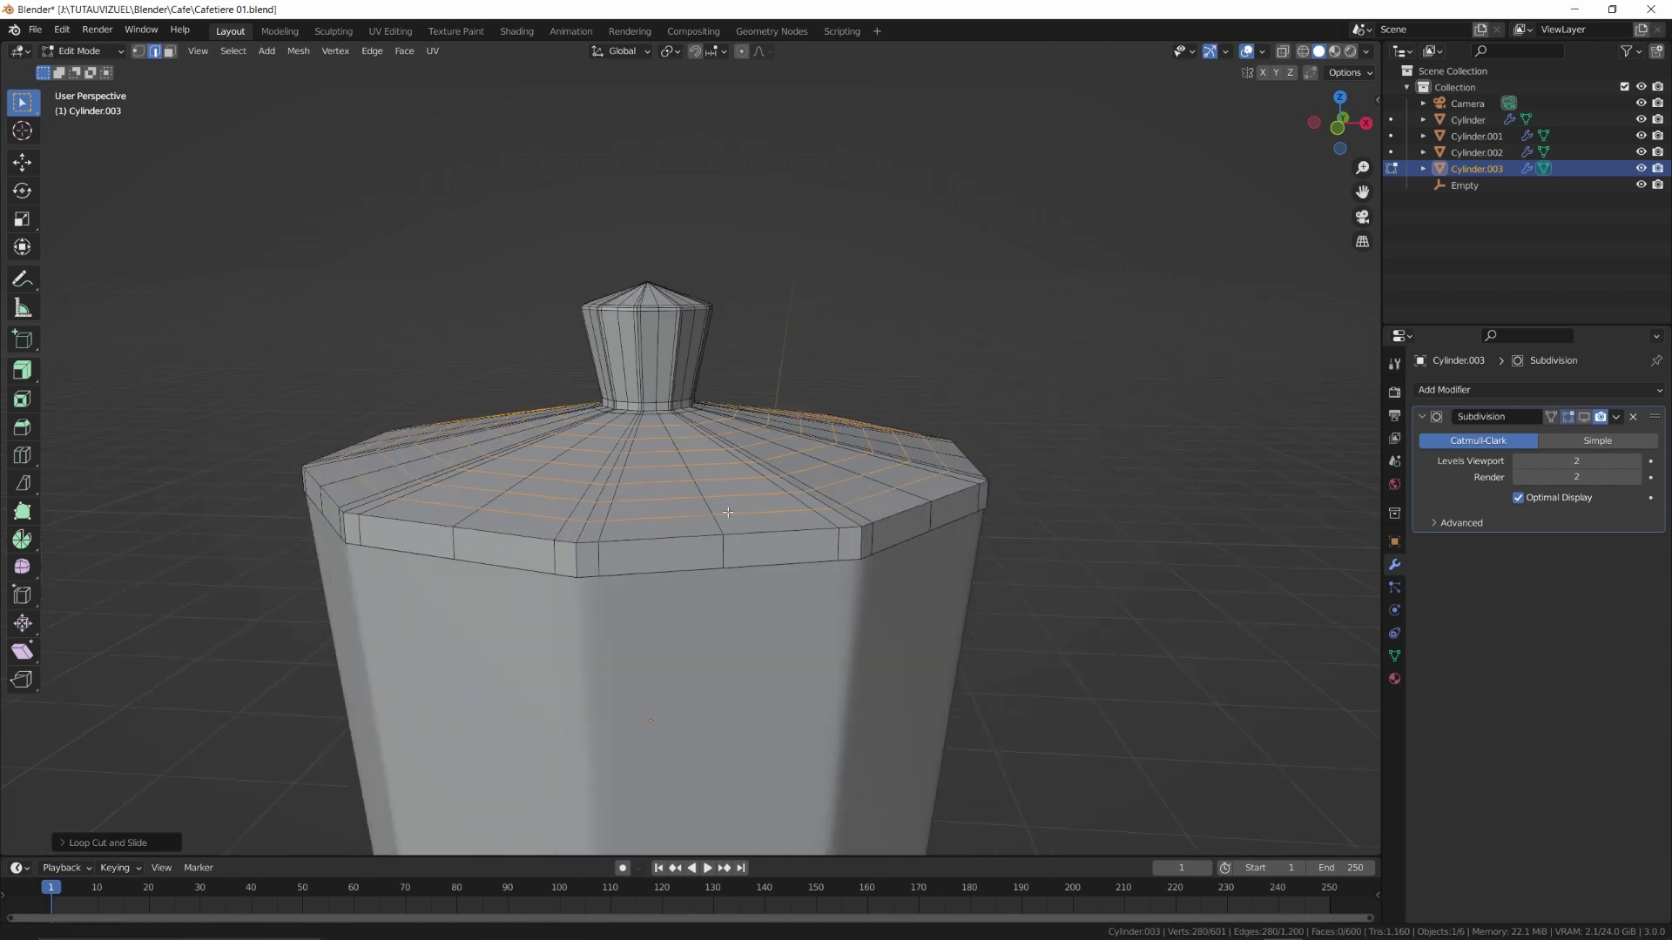
Add two evenly spaced loop cuts around the lid's vertical outer rim
scroll(710, 474, down, 4)
key(ctrl+r)
scroll(605, 541, up, 3)
click(605, 541)
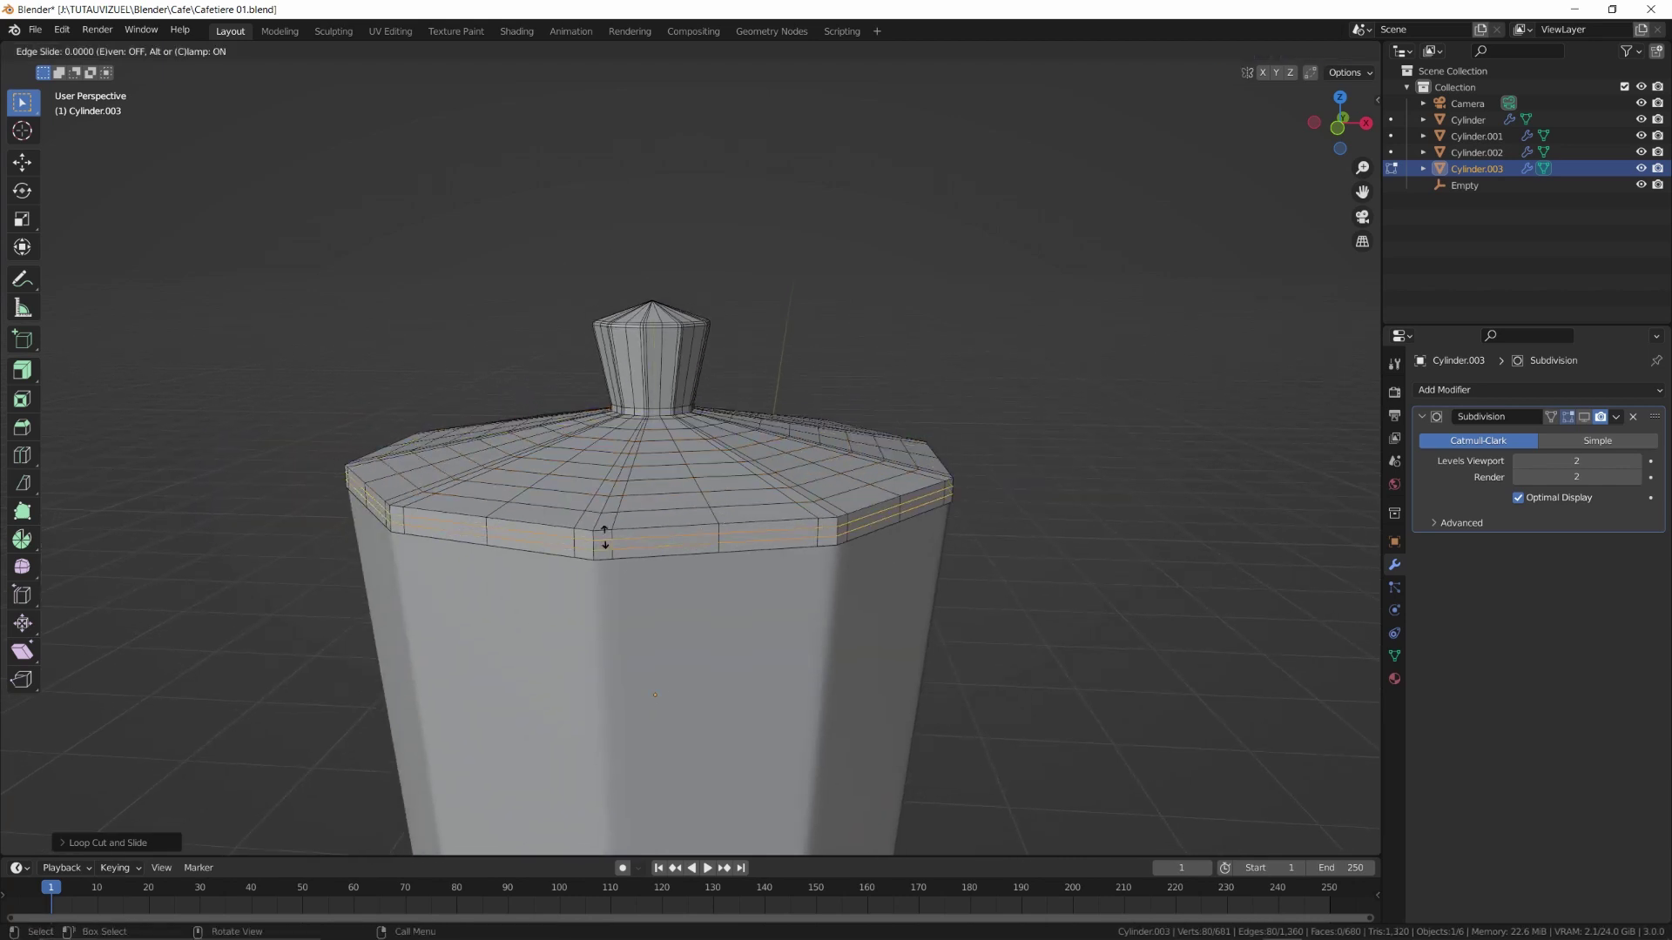
click(605, 541)
Isolate the lid in local view and extrude its open bottom edge loop inward to a smaller ring
key(Tab)
key(KP_Divide)
middle_drag(694, 423, 734, 358)
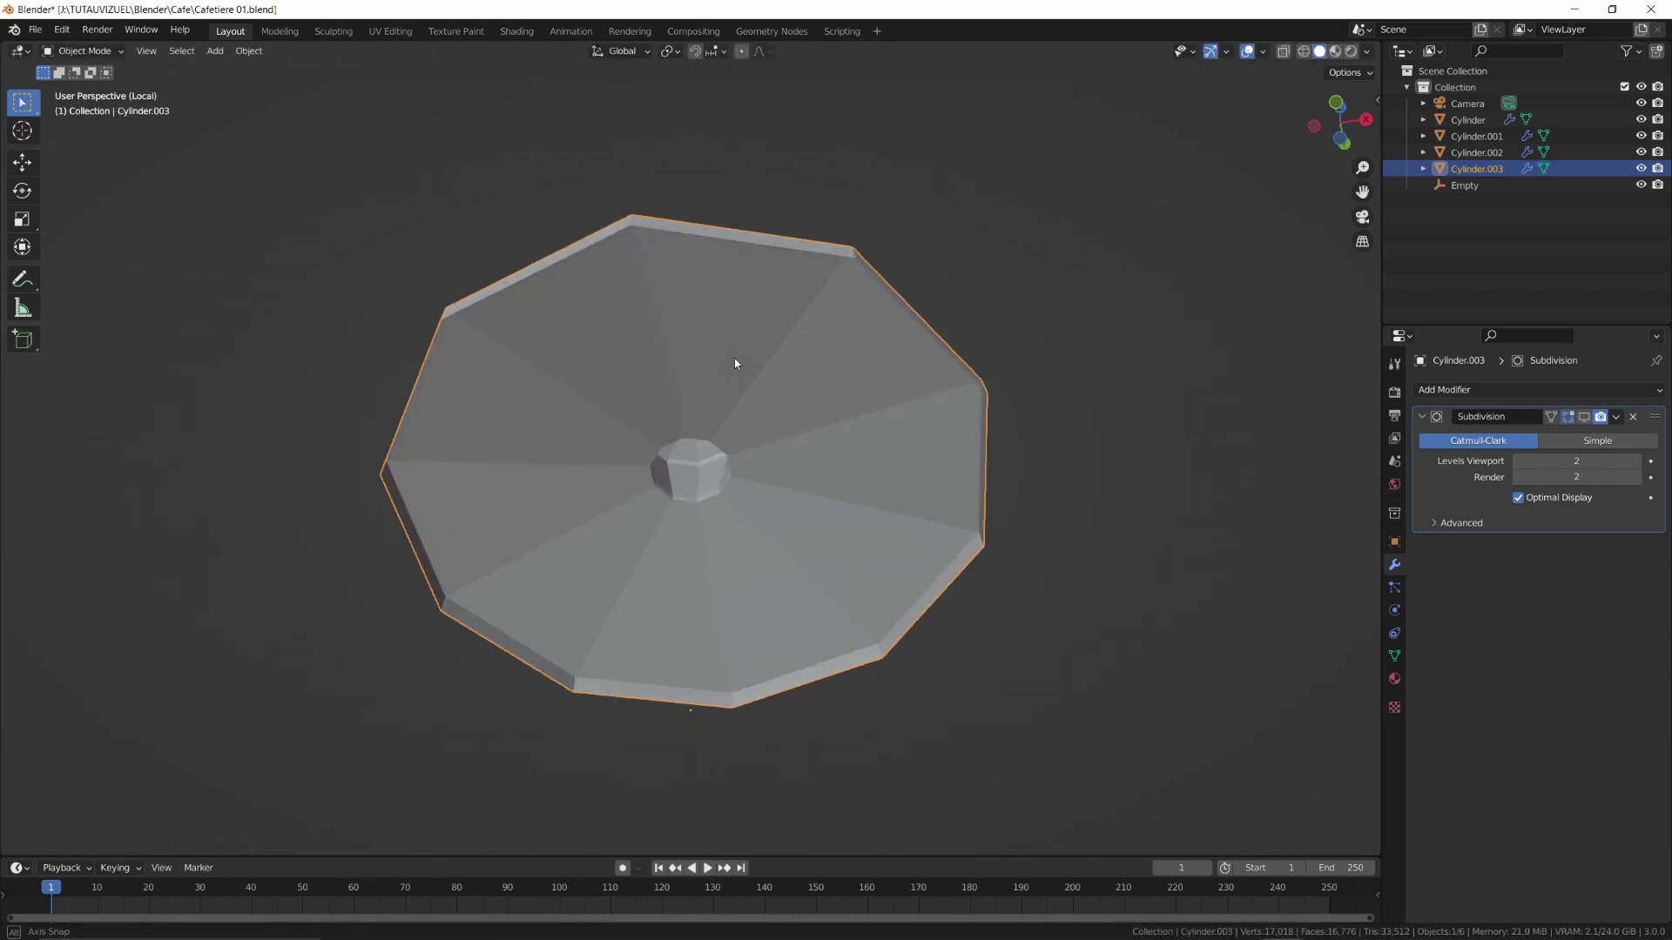
key(Tab)
alt+click(890, 291)
alt+click(892, 293)
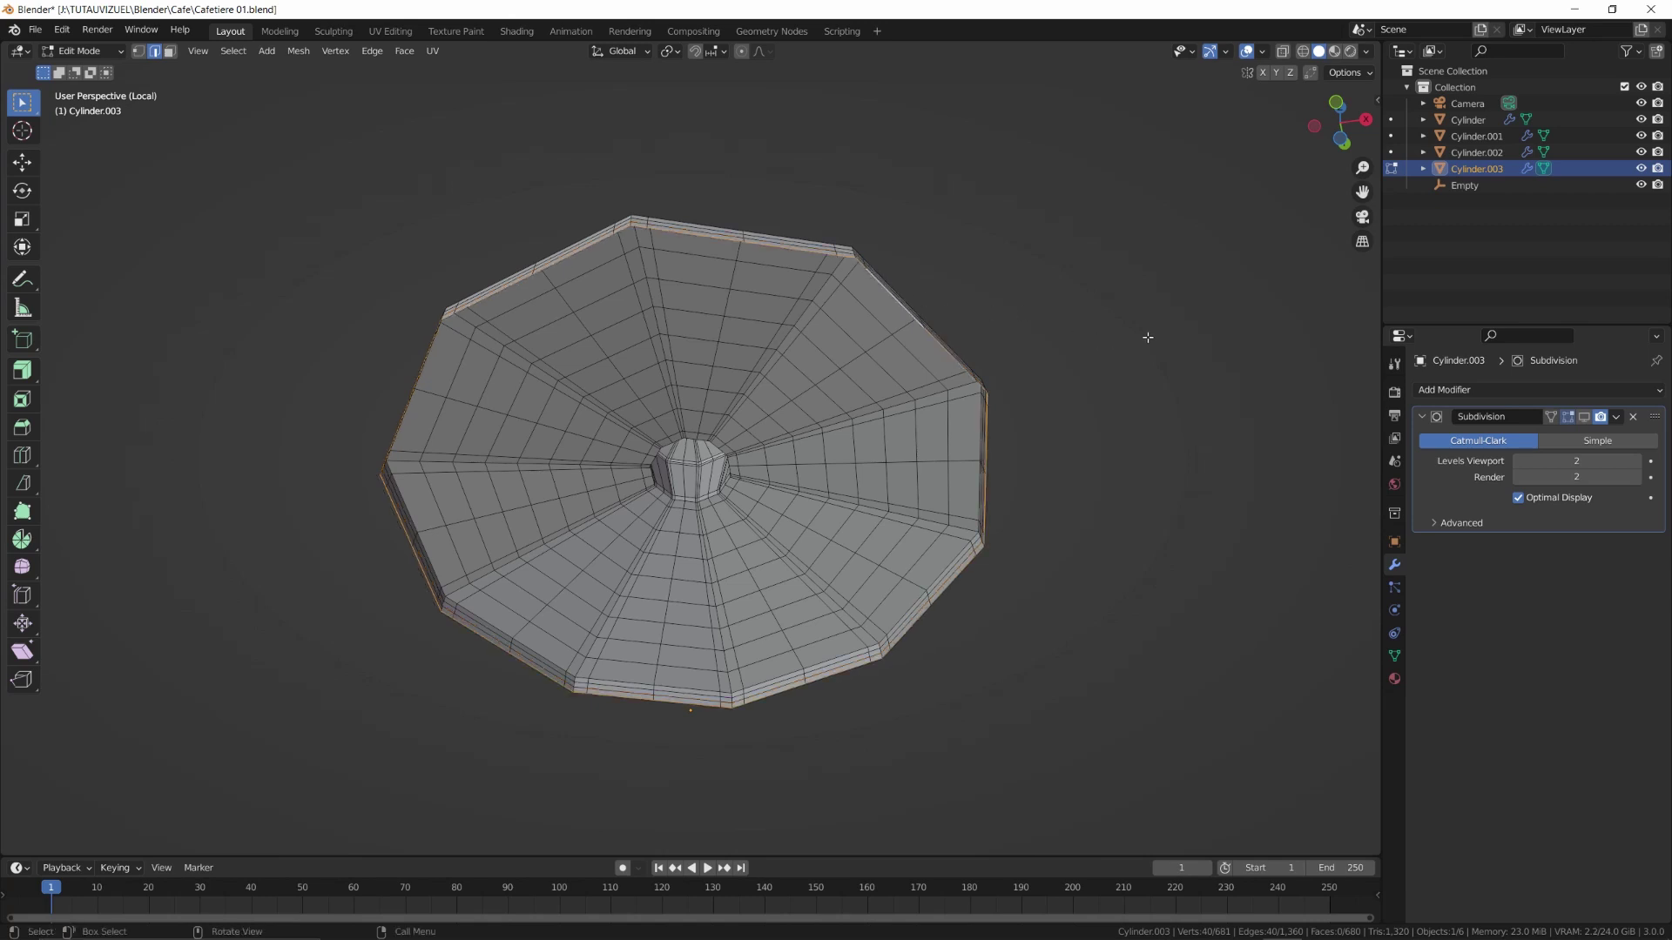
key(e)
key(s)
click(739, 441)
Move the lid's inner bottom loop along Z, then extrude it and merge it to a point to close the underside
scroll(801, 394, up, 1)
key(g)
middle_drag(788, 362, 809, 444)
key(z)
click(811, 348)
key(e)
click(807, 385)
key(m)
click(807, 386)
Add three loop cuts around the lid's underside and turn its Subdivision display back on in the viewport
key(ctrl+r)
scroll(819, 414, up, 2)
click(819, 415)
click(821, 414)
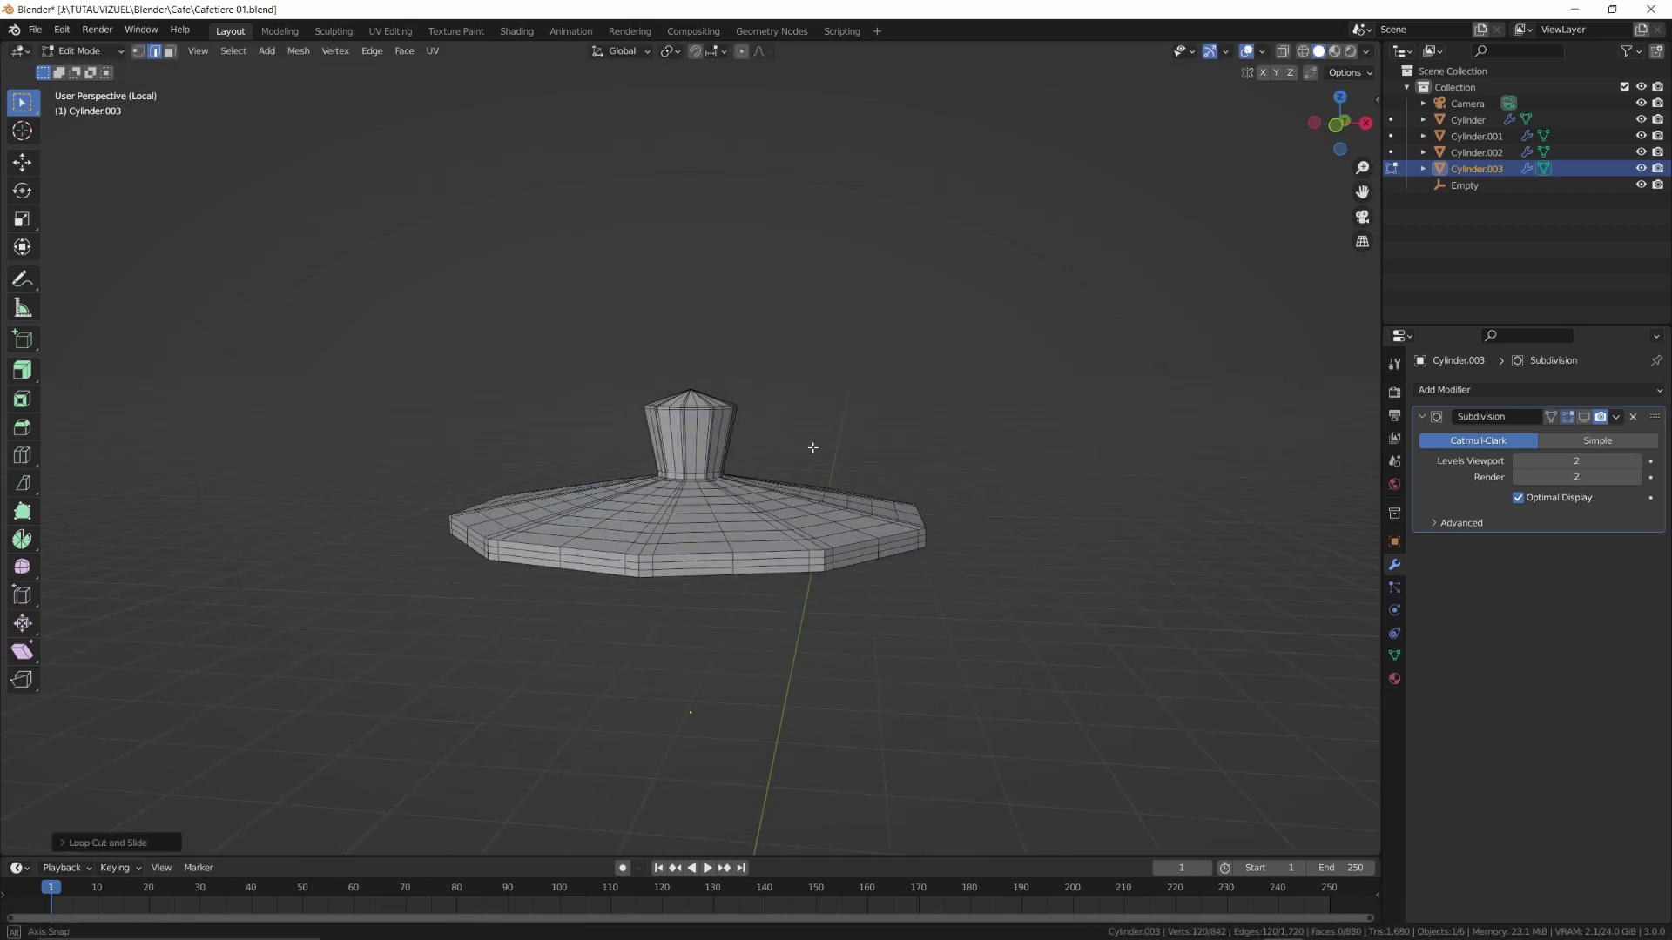
click(1584, 417)
key(Tab)
middle_drag(784, 533, 781, 500)
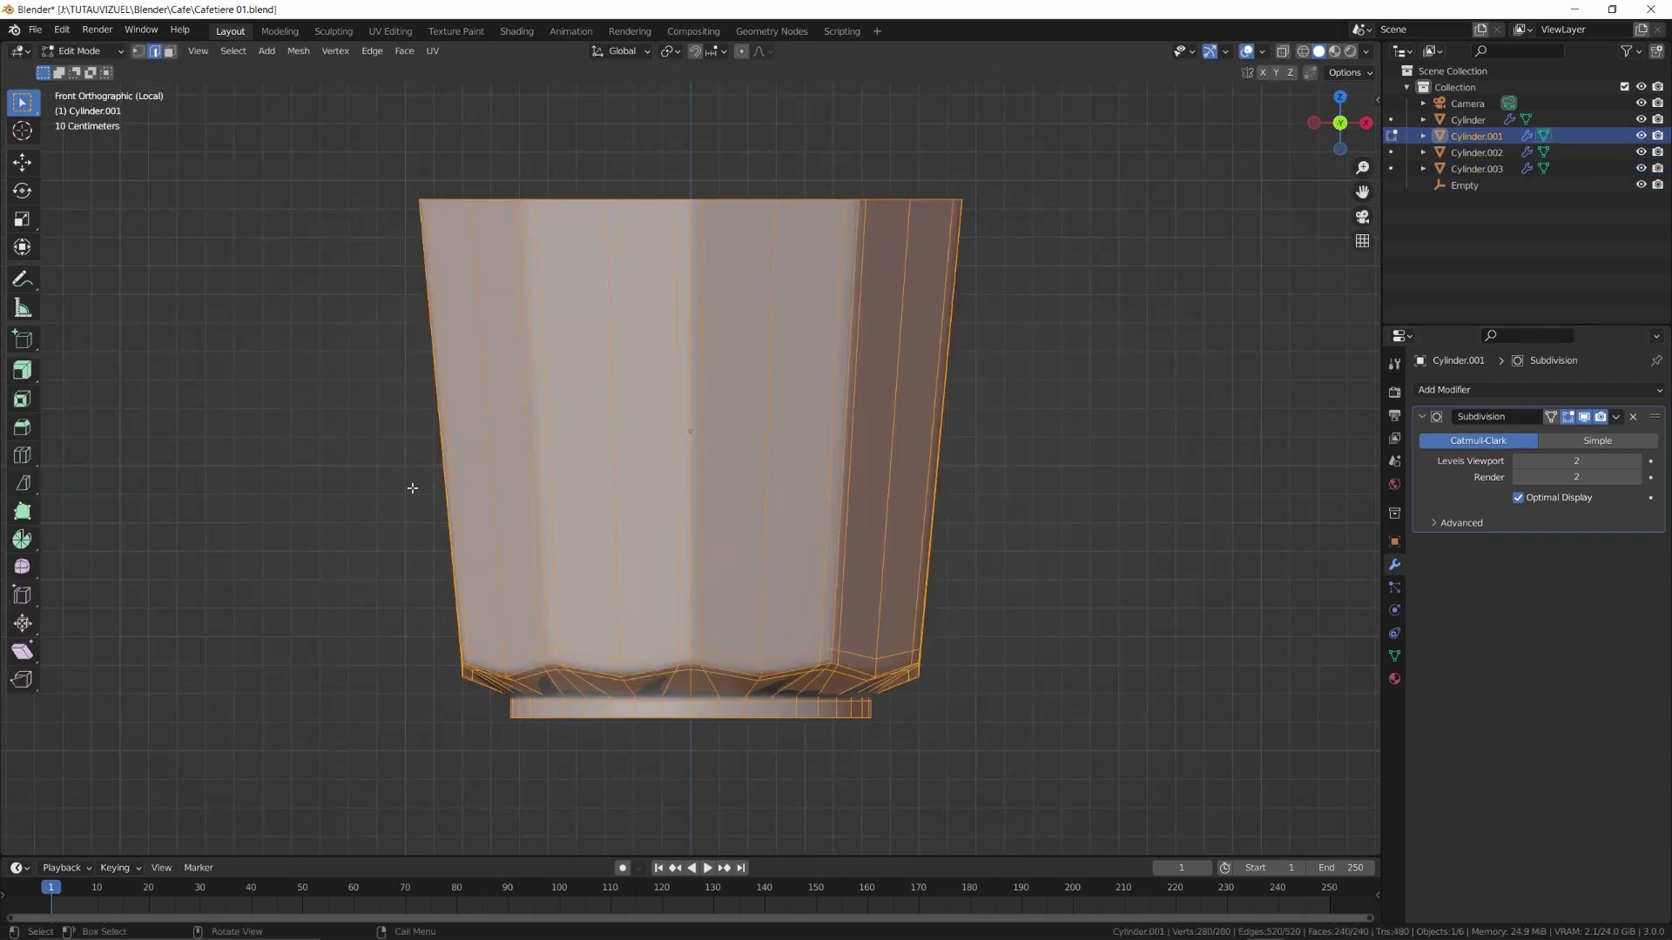
Bisect the whole upper vessel with a horizontal cut about a third of the way down from its rim
click(24, 484)
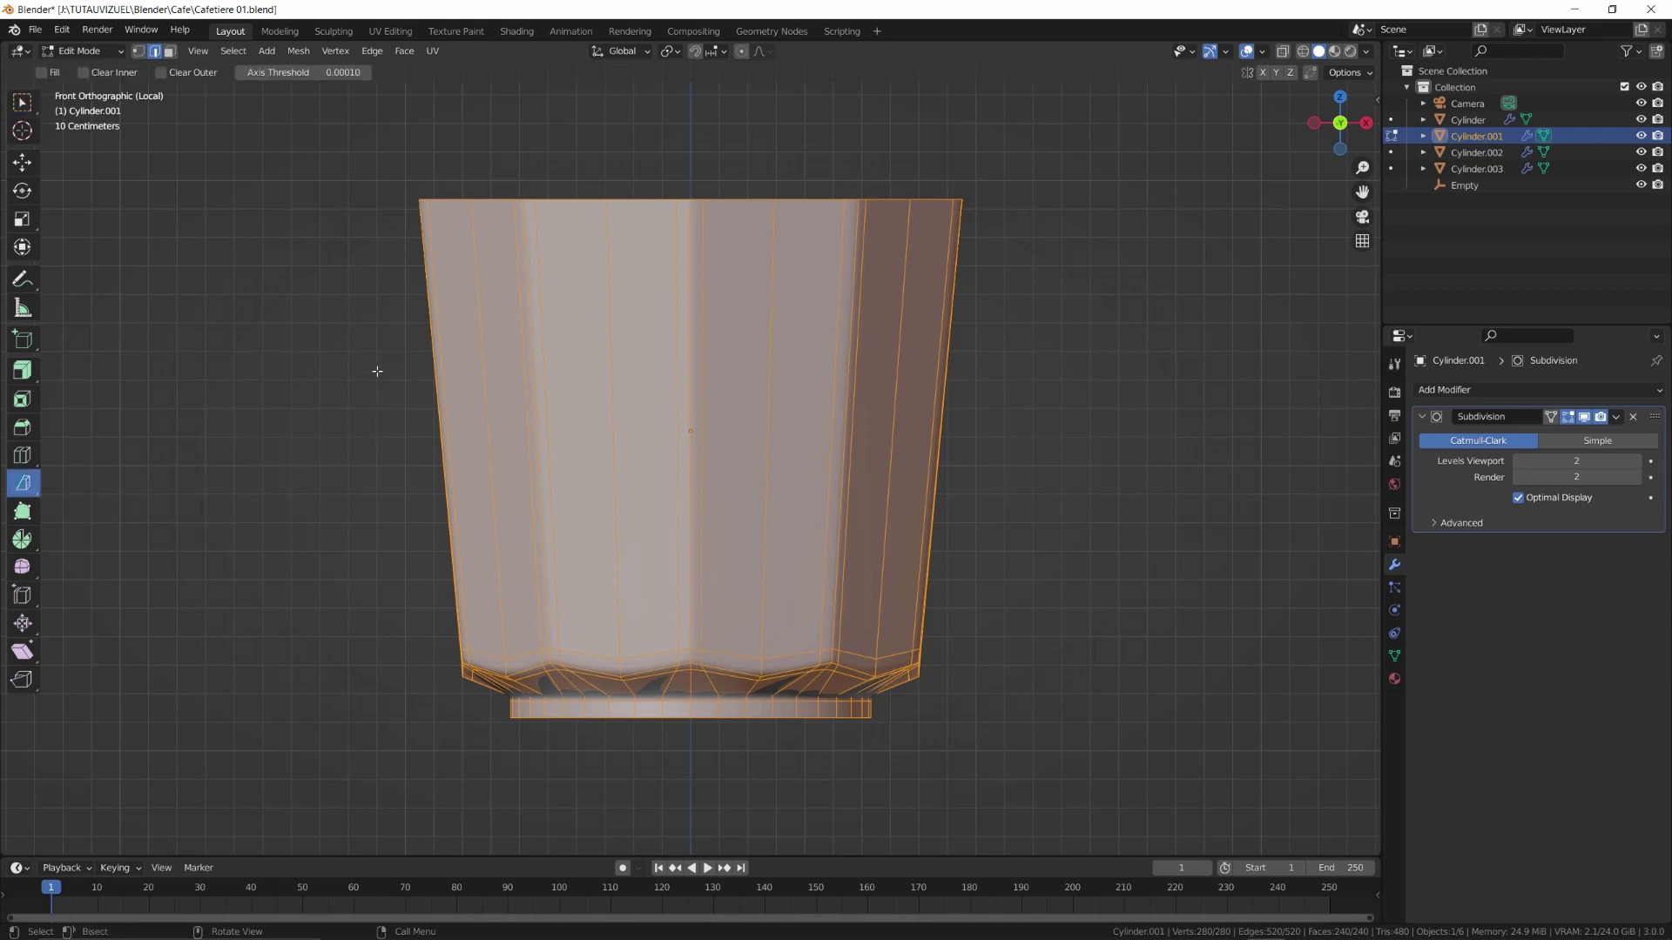
drag(377, 371, 1050, 374)
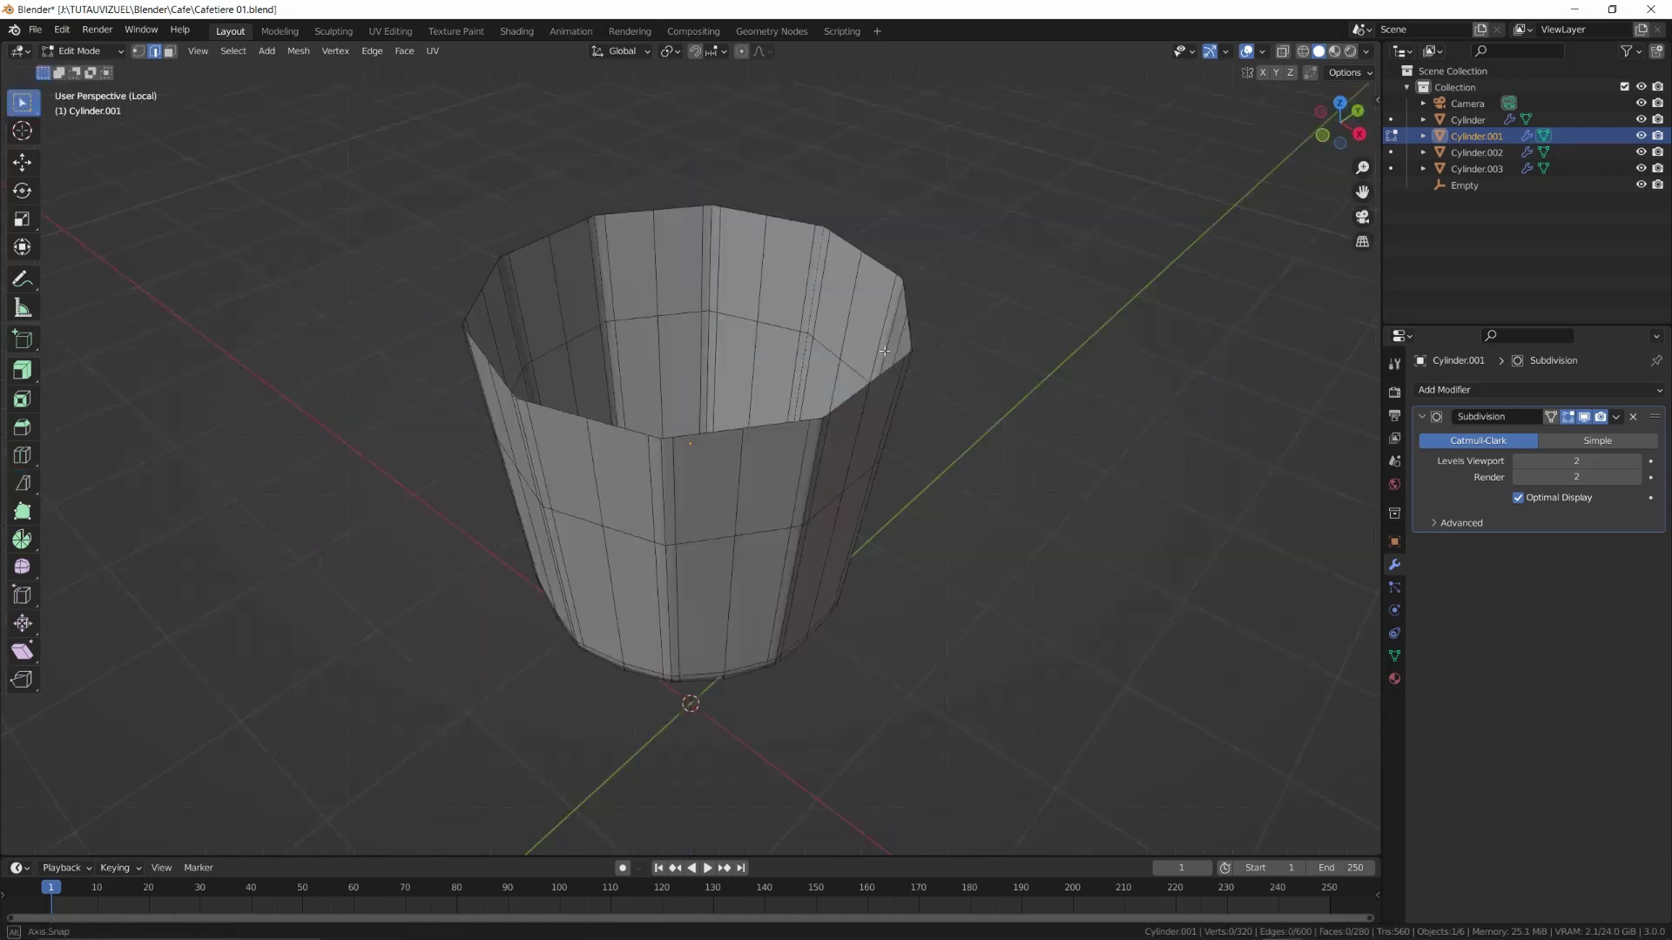
middle_drag(814, 452, 732, 411)
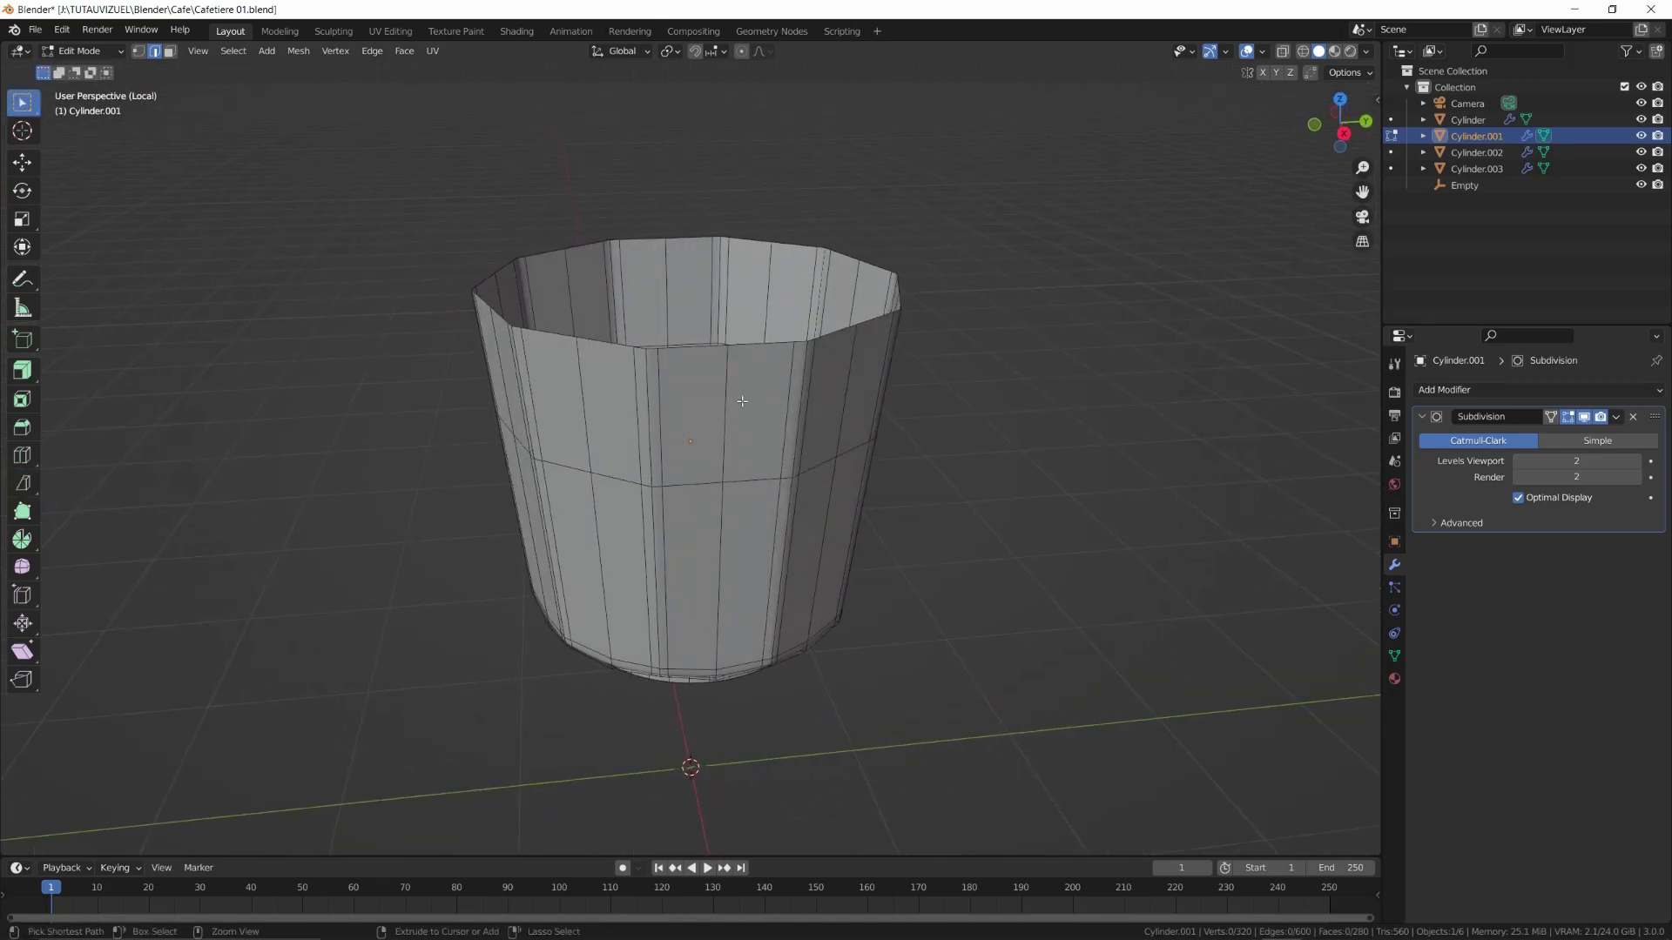
Add a centred vertical loop cut to each half of one facet of the upper vessel
key(ctrl+r)
click(760, 353)
right_click(761, 352)
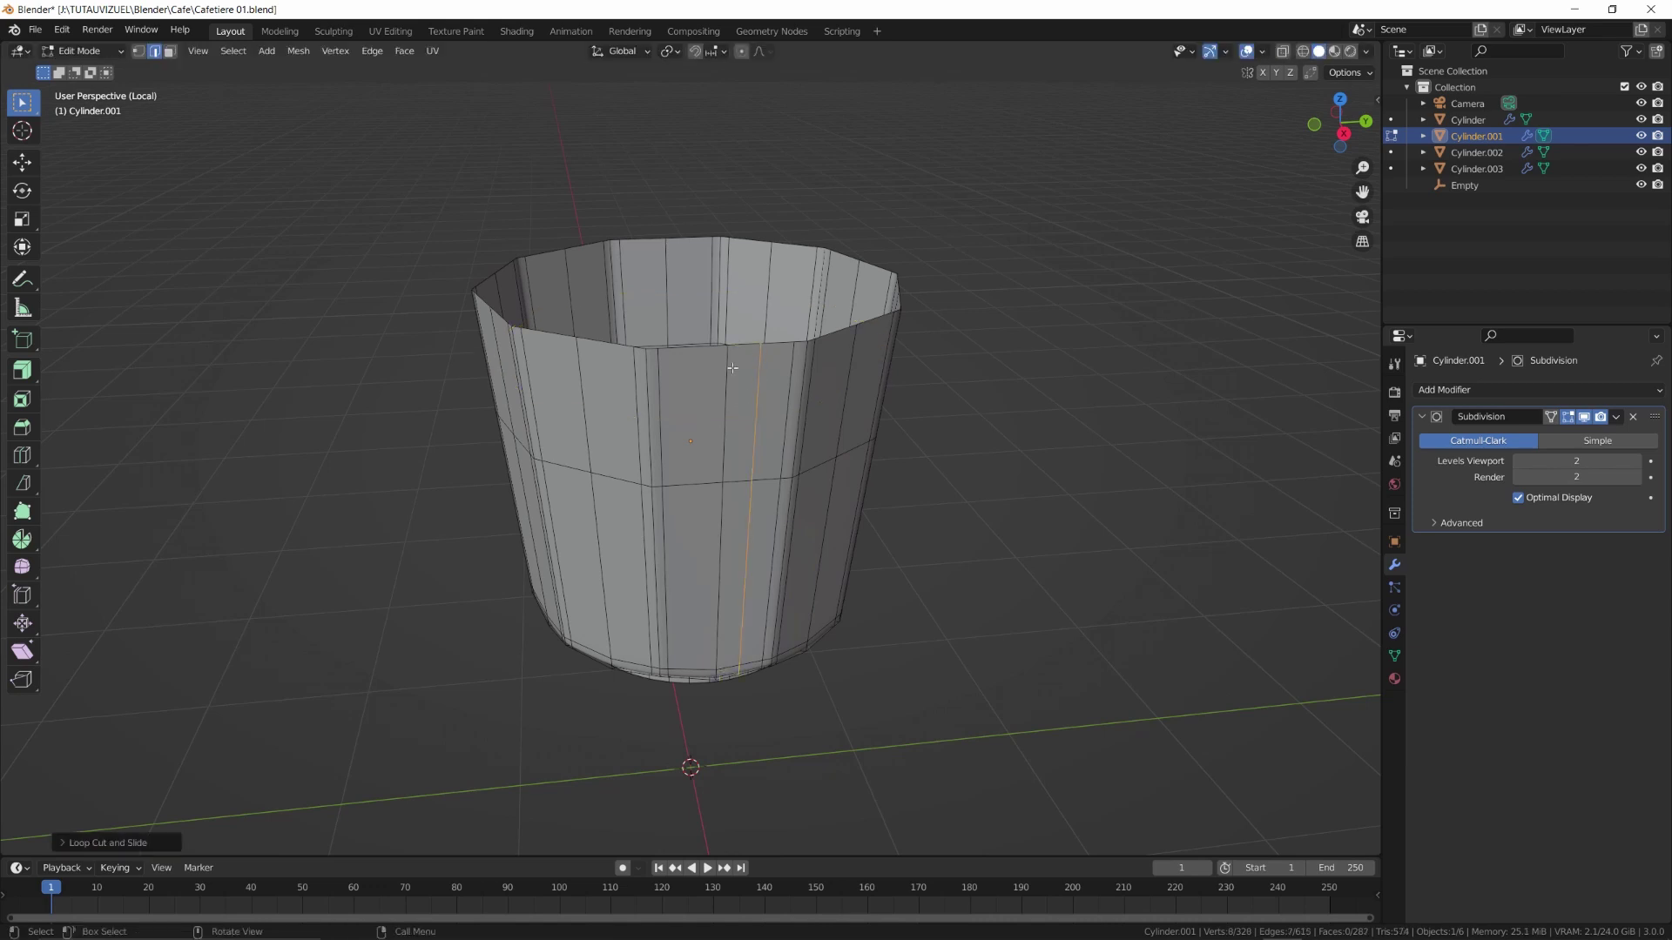
key(ctrl+r)
click(700, 356)
right_click(700, 357)
scroll(752, 385, up, 3)
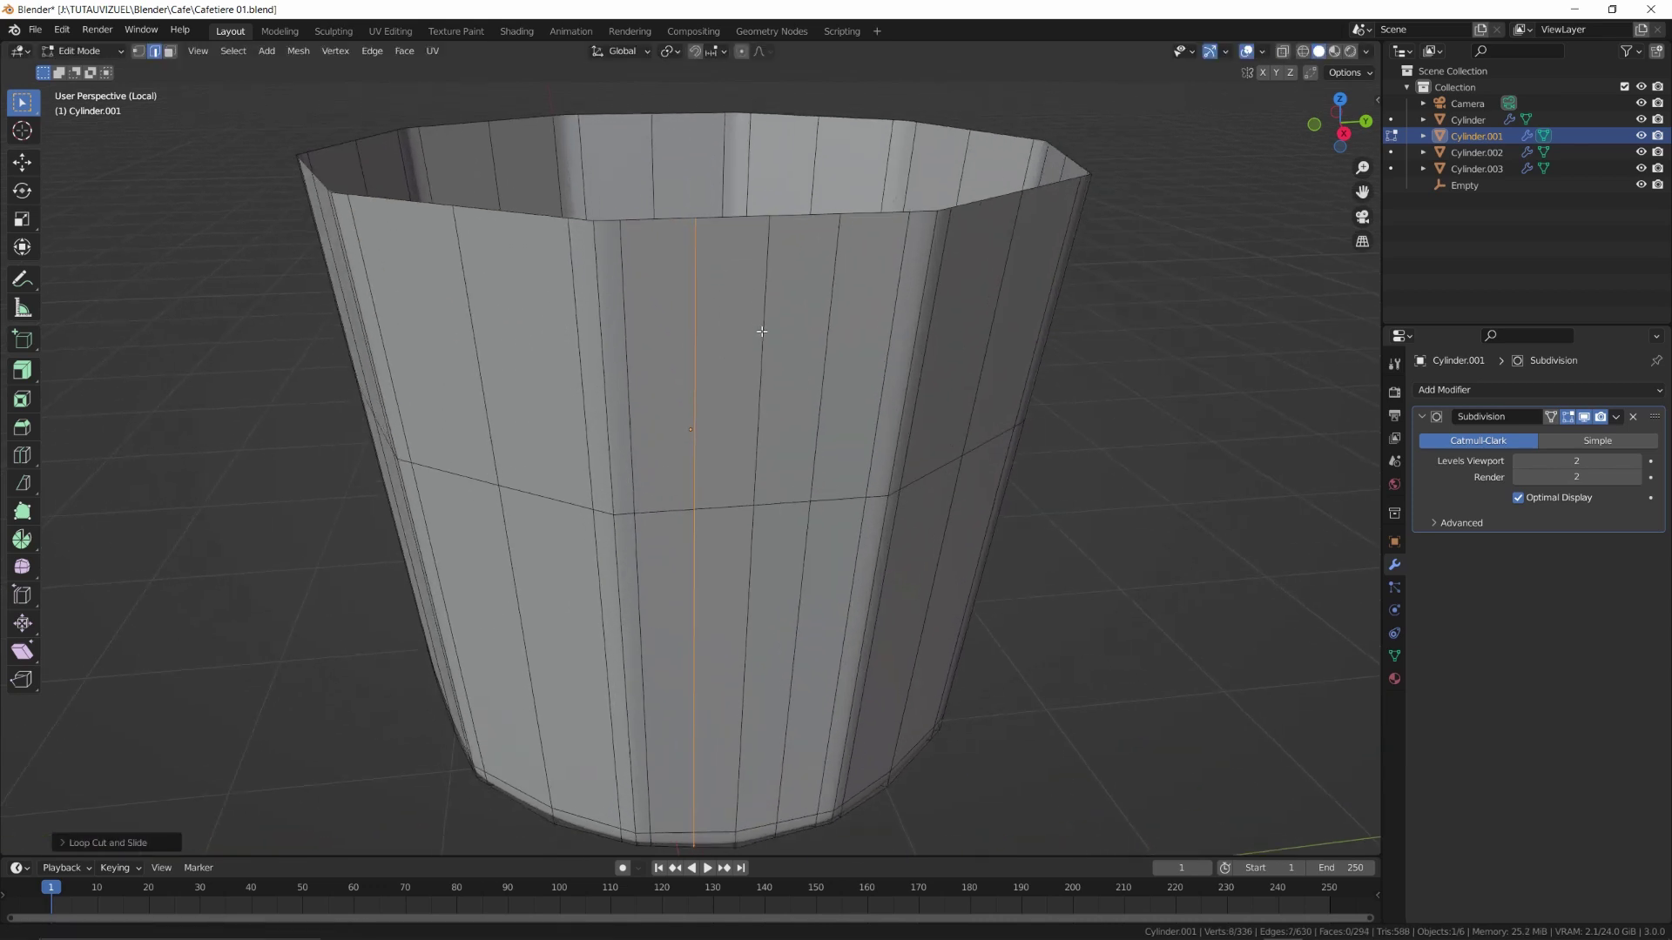
Add a horizontal loop cut around the vessel and slide it up close beneath the bisected line
key(ctrl+r)
click(723, 475)
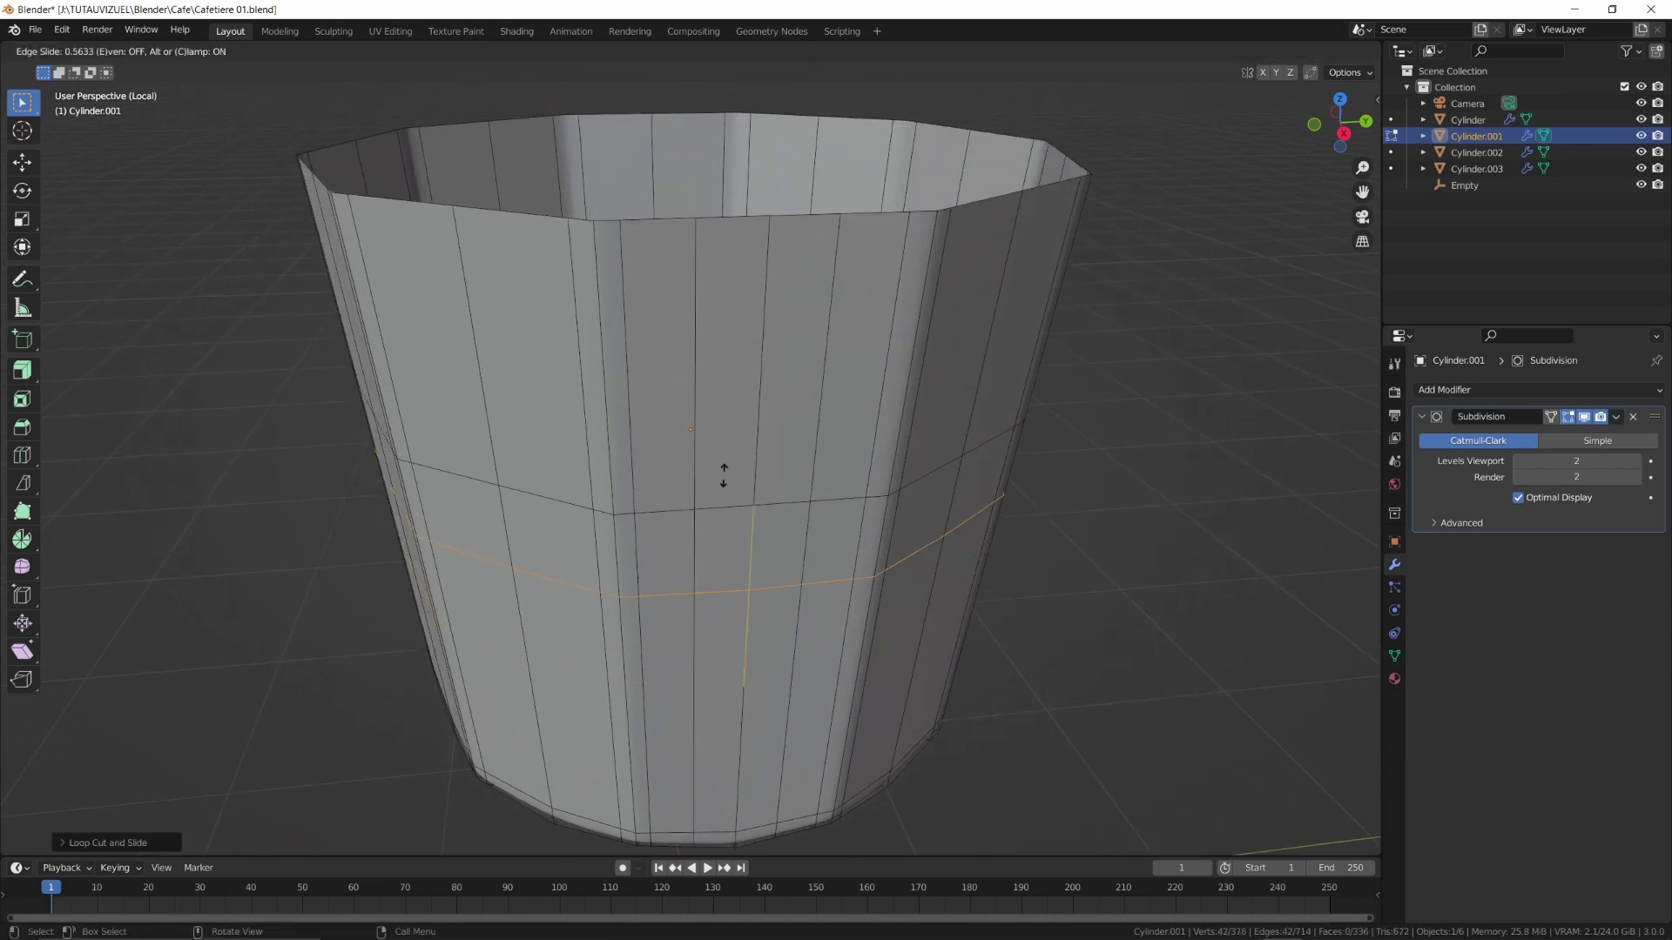
click(734, 414)
Extrude the two central faces above the horizontal cut outward along global X to start the spout
key(3)
click(746, 397)
shift+click(791, 405)
middle_drag(791, 397, 728, 468)
key(e)
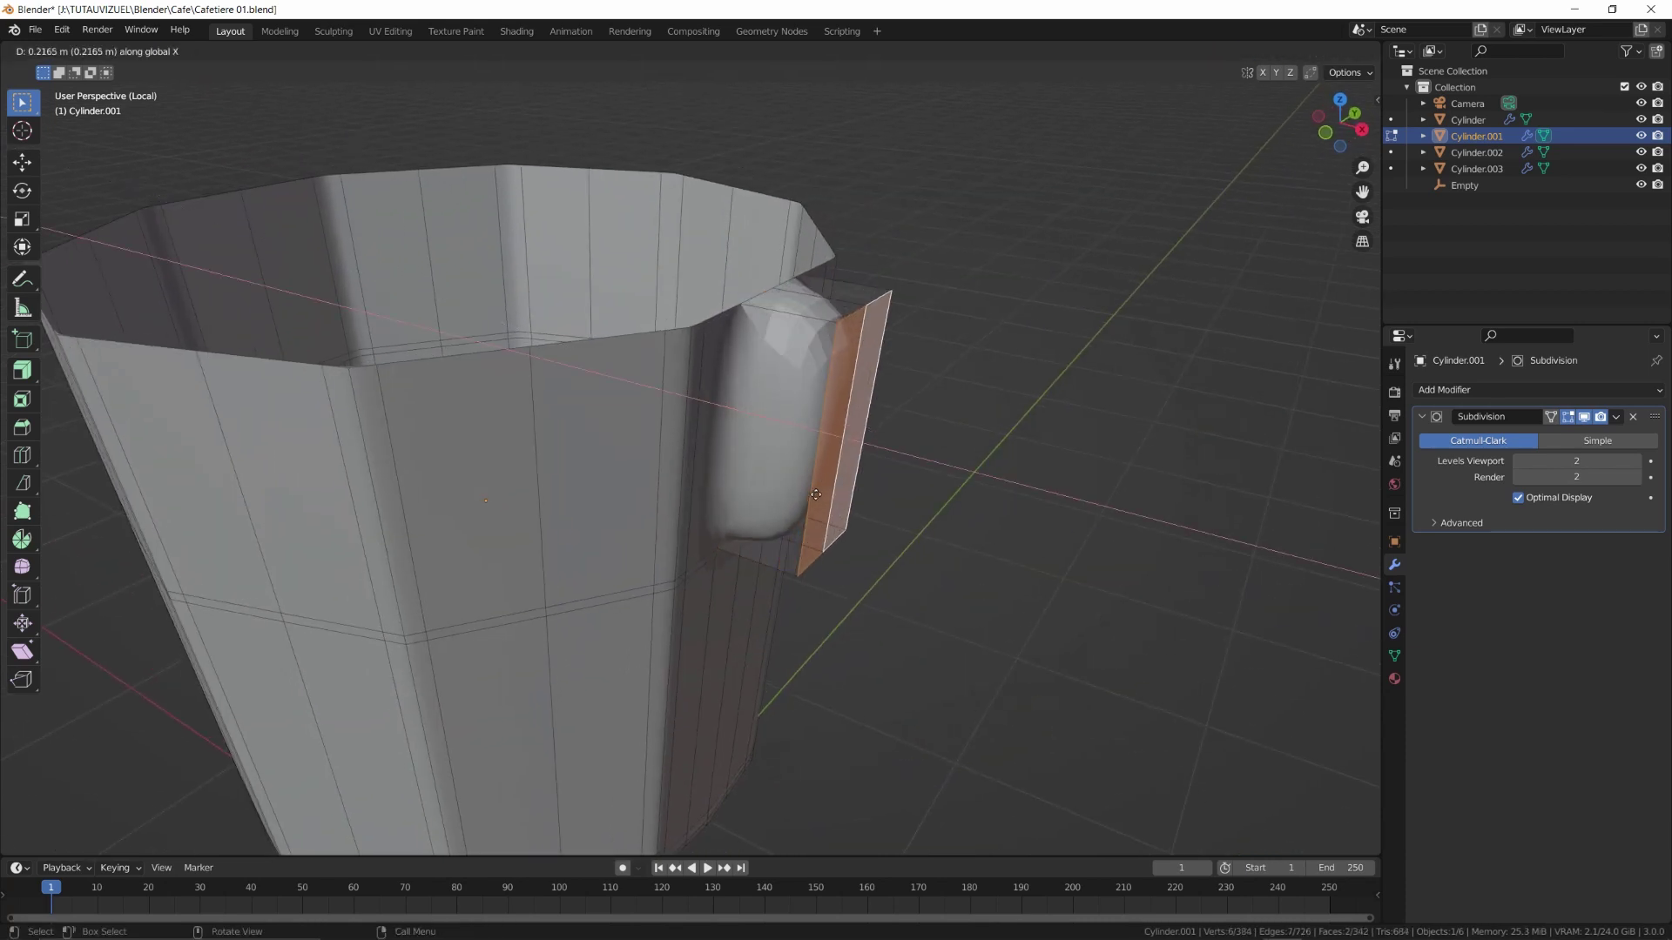
click(862, 514)
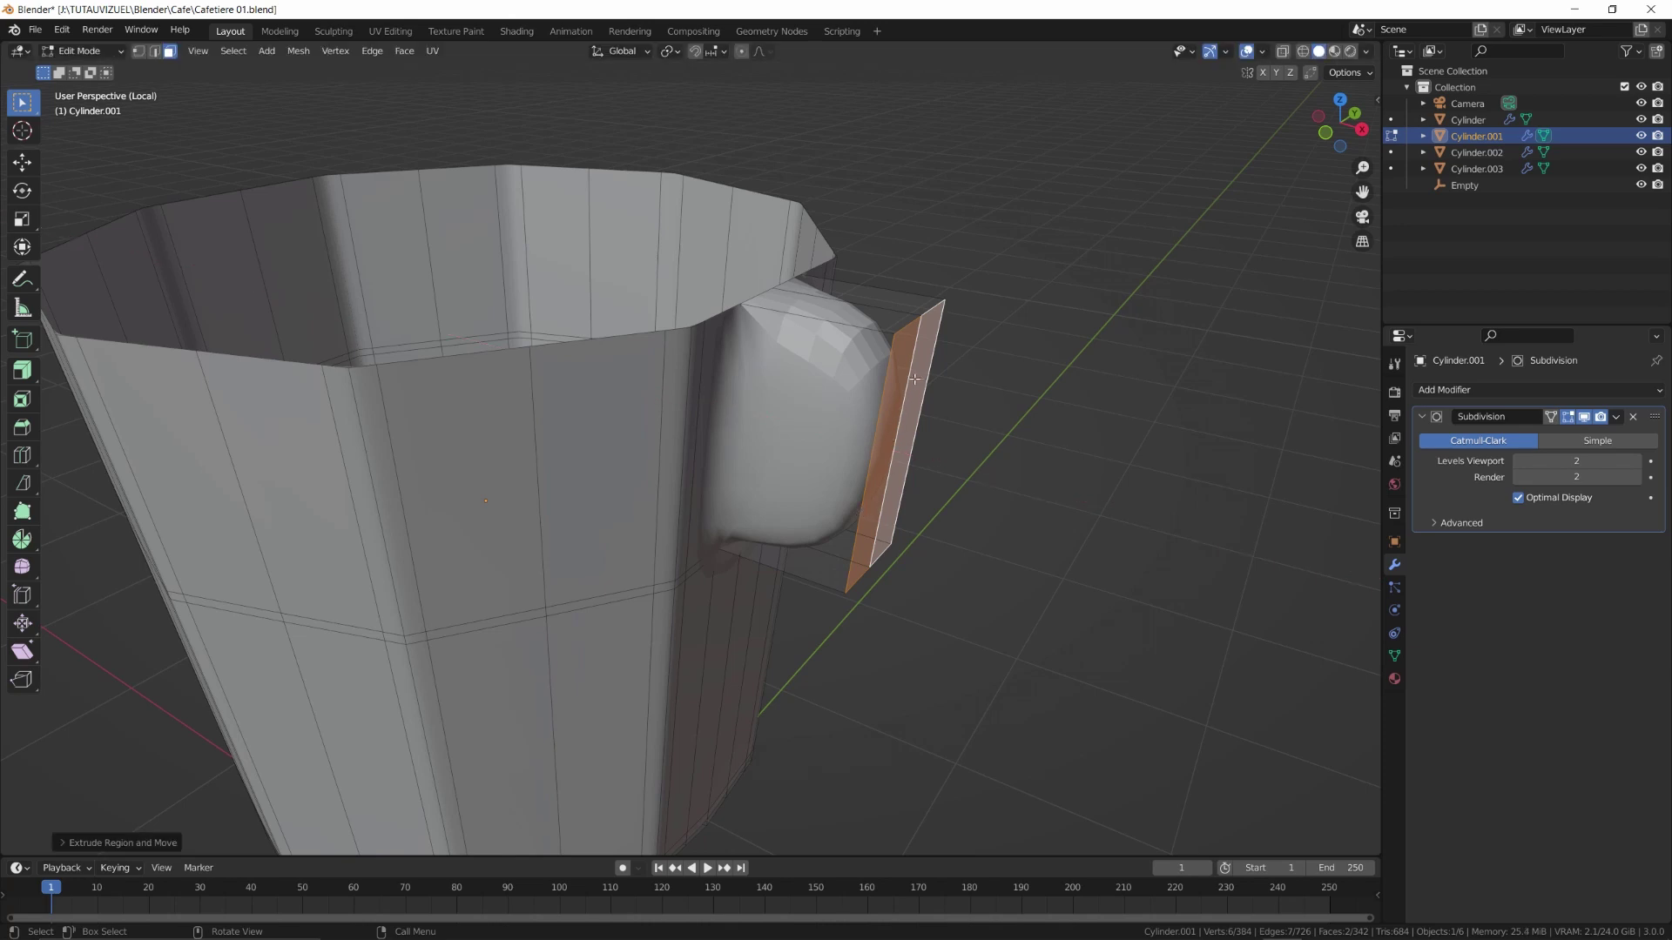
Delete the two top faces of the extruded spout and turn off the vessel's Subdivision display in the viewport
middle_drag(915, 379, 896, 410)
key(ctrl+z)
key(x)
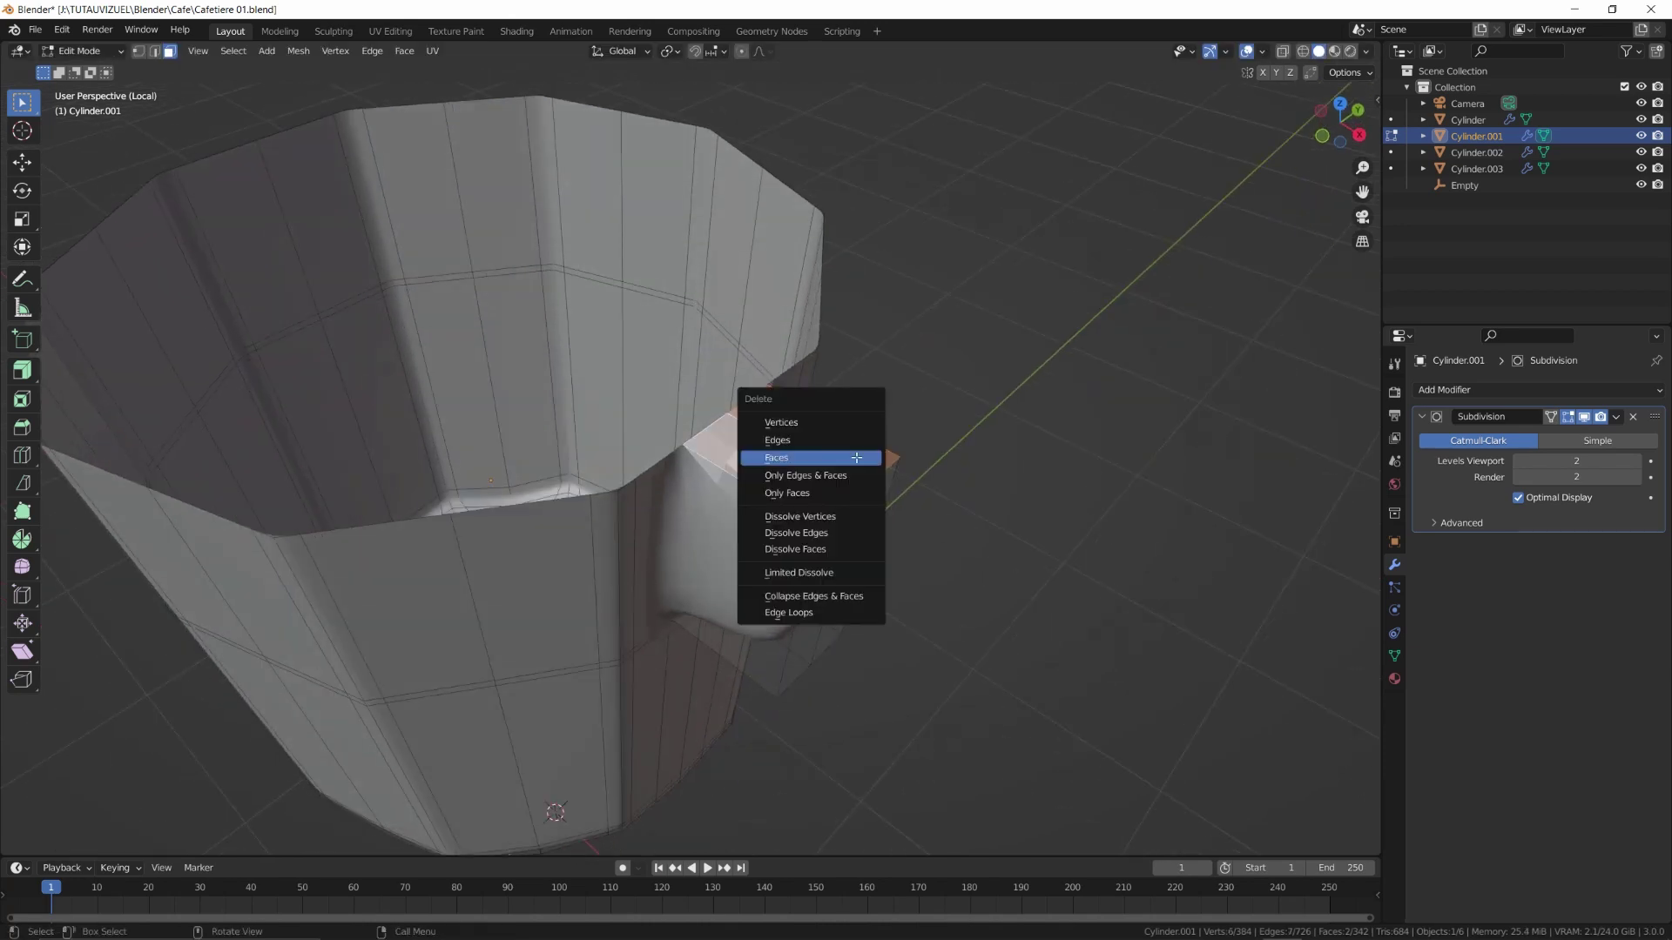
click(857, 458)
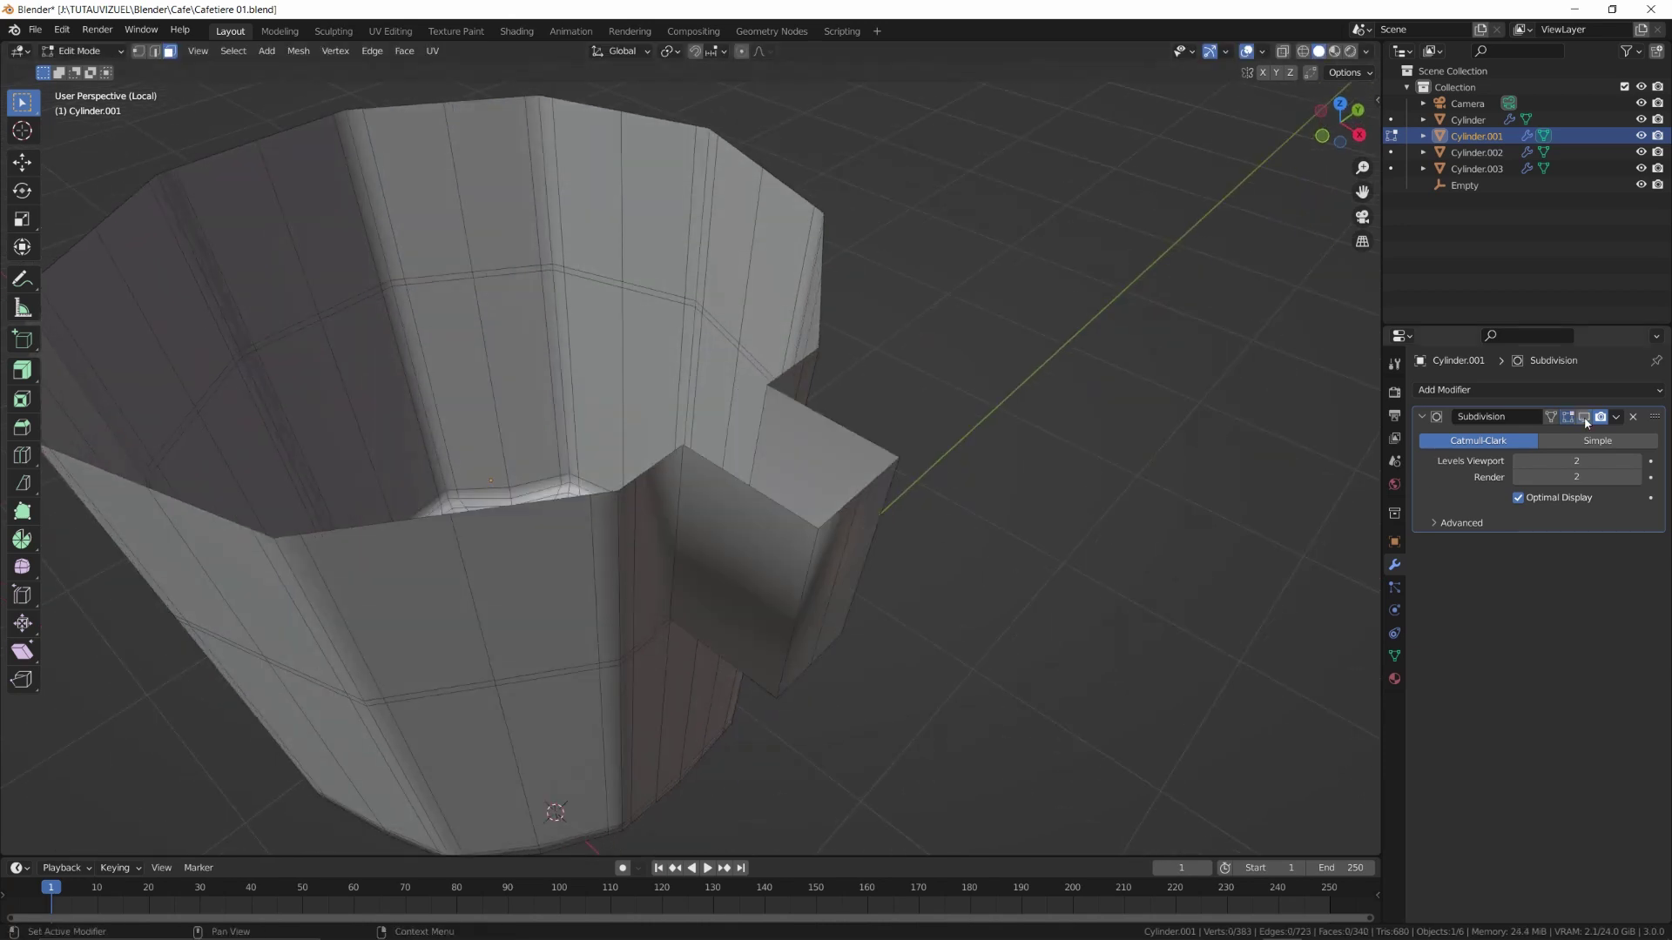
Switch to vertex selection, enable Auto Merge and turn on snapping to vertices
middle_drag(923, 496, 845, 616)
key(1)
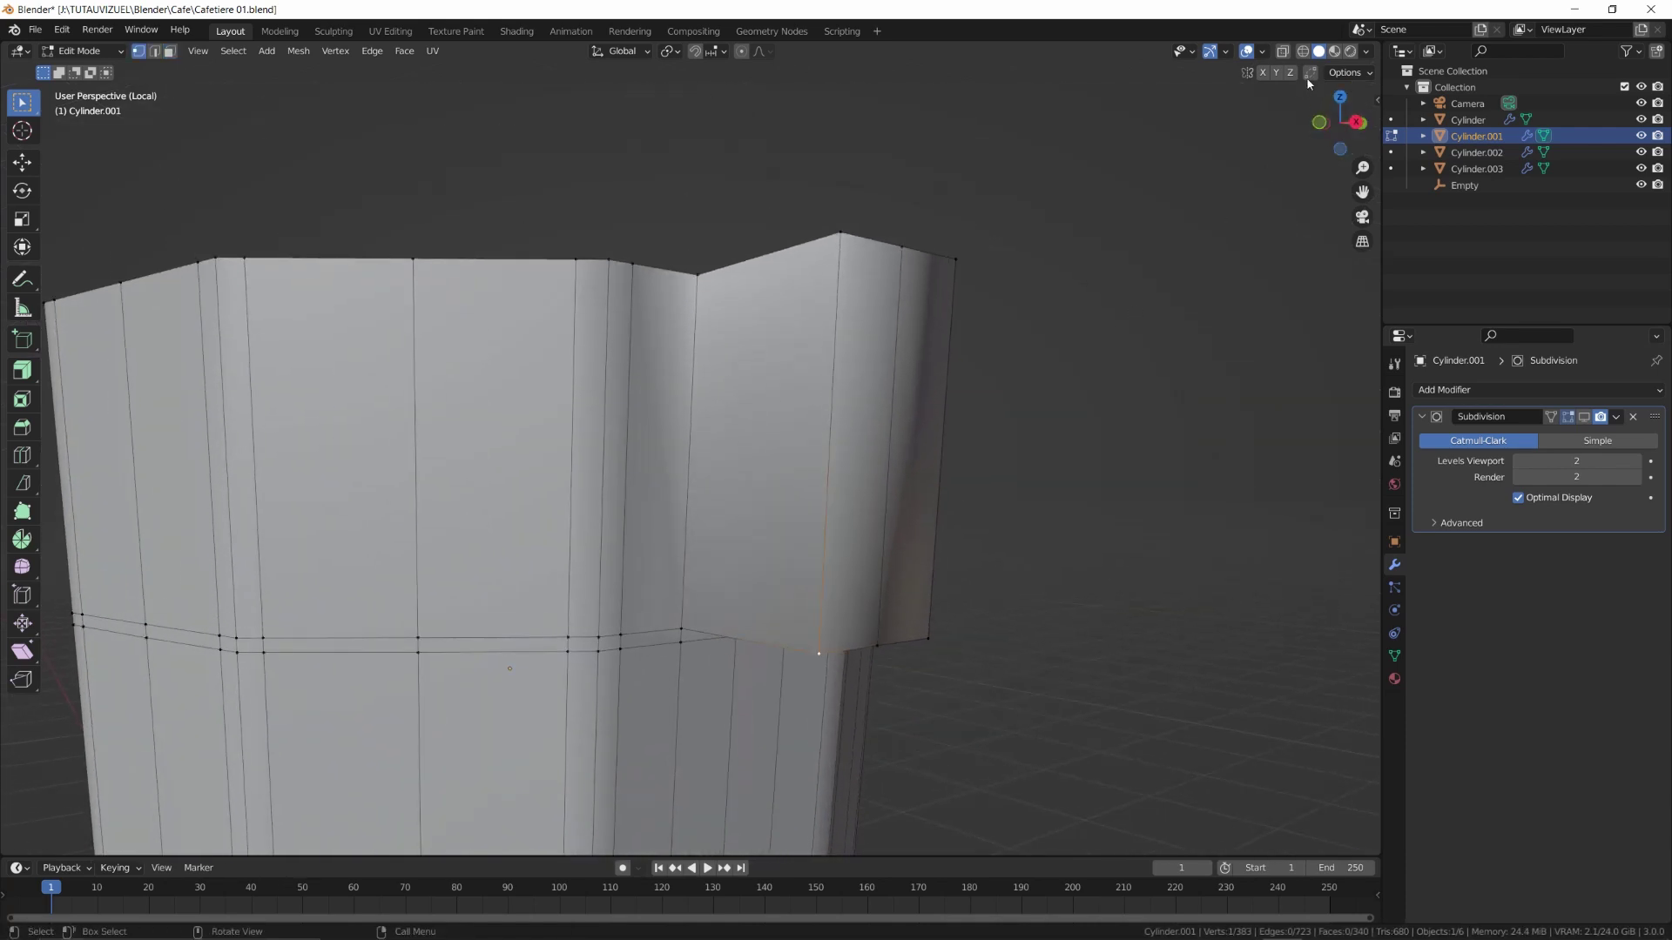
click(718, 55)
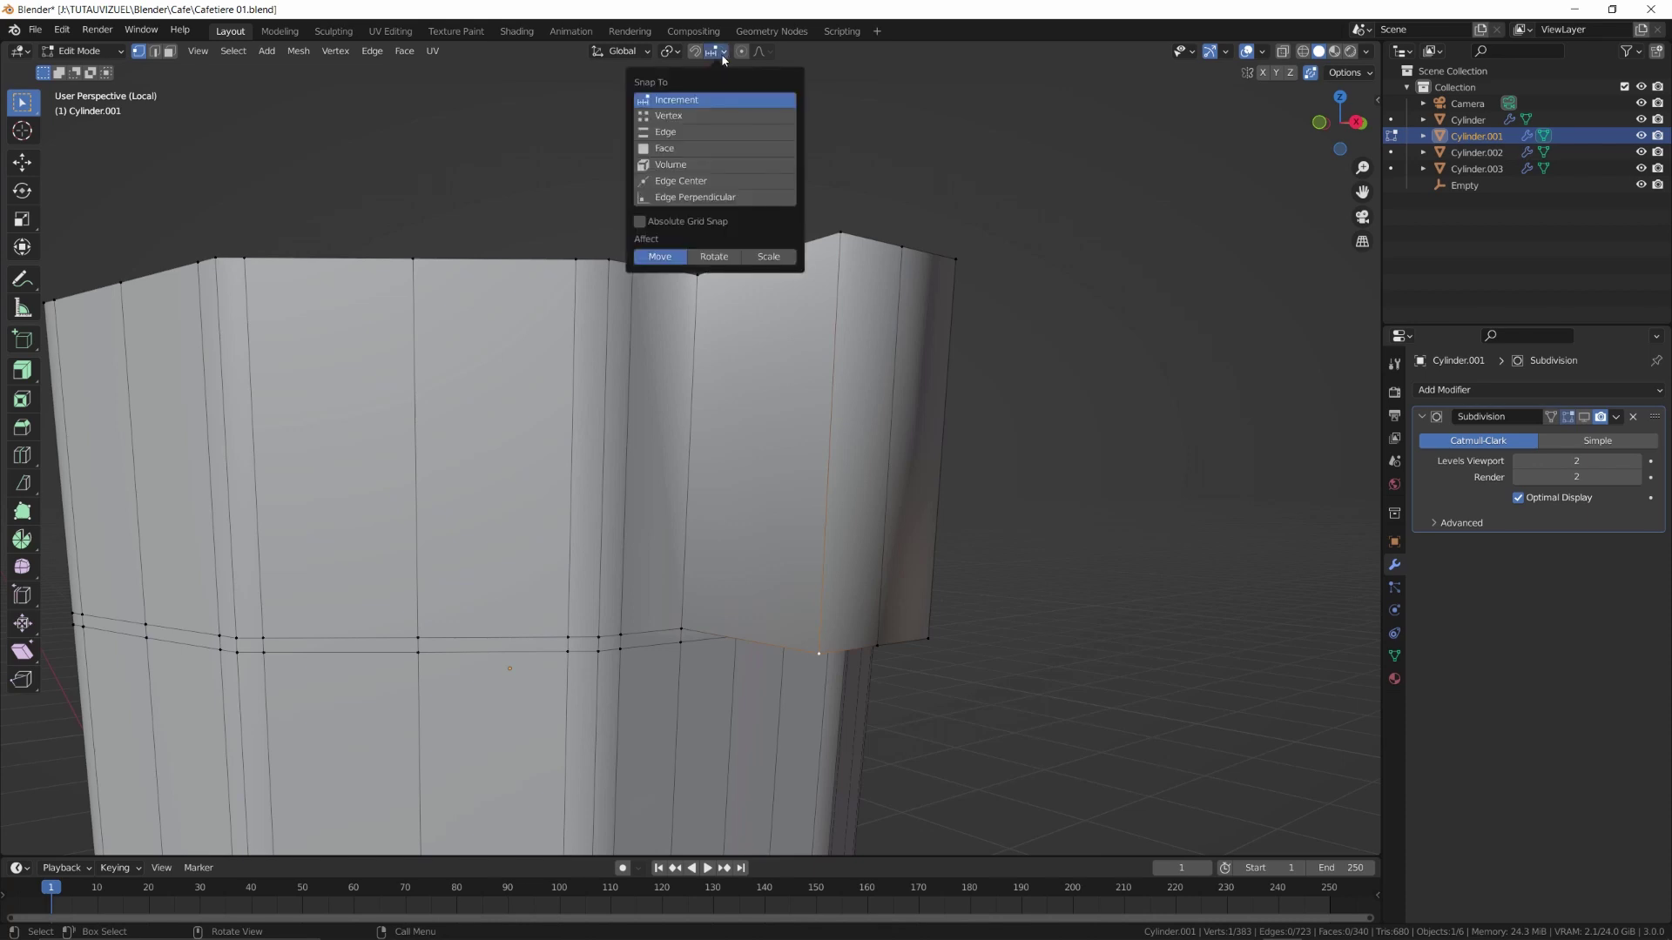
click(700, 114)
click(695, 53)
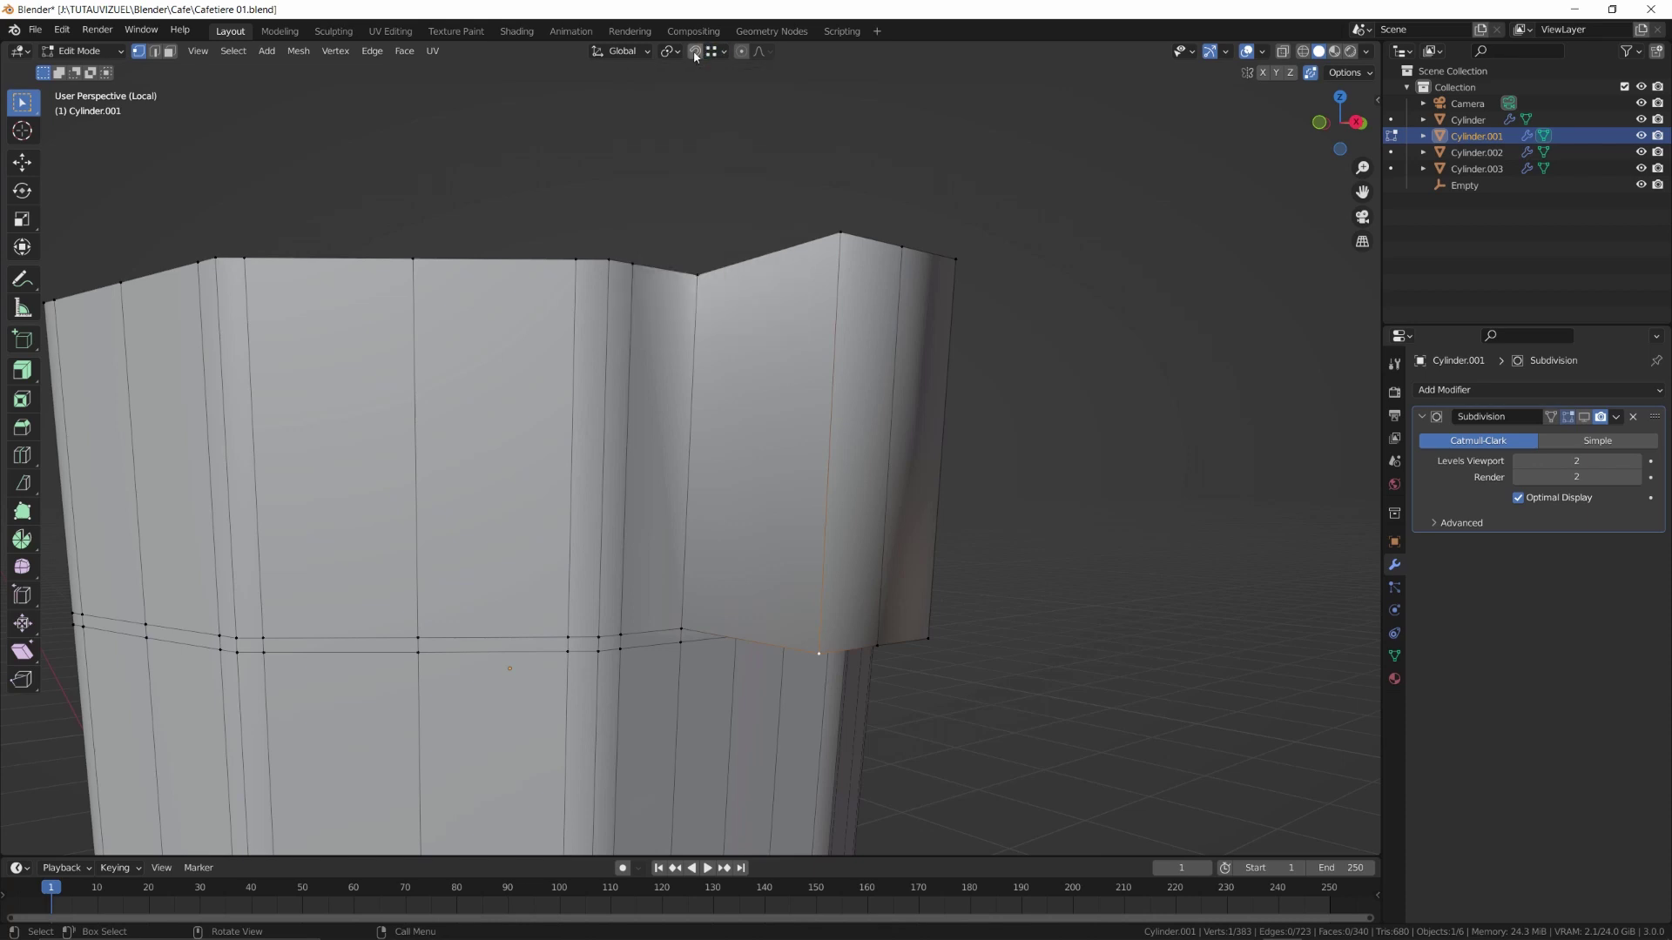
Snap the spout's three lower outer vertices onto the matching vertices of the vessel wall, merging them into a slanted underside
middle_drag(817, 515, 655, 459)
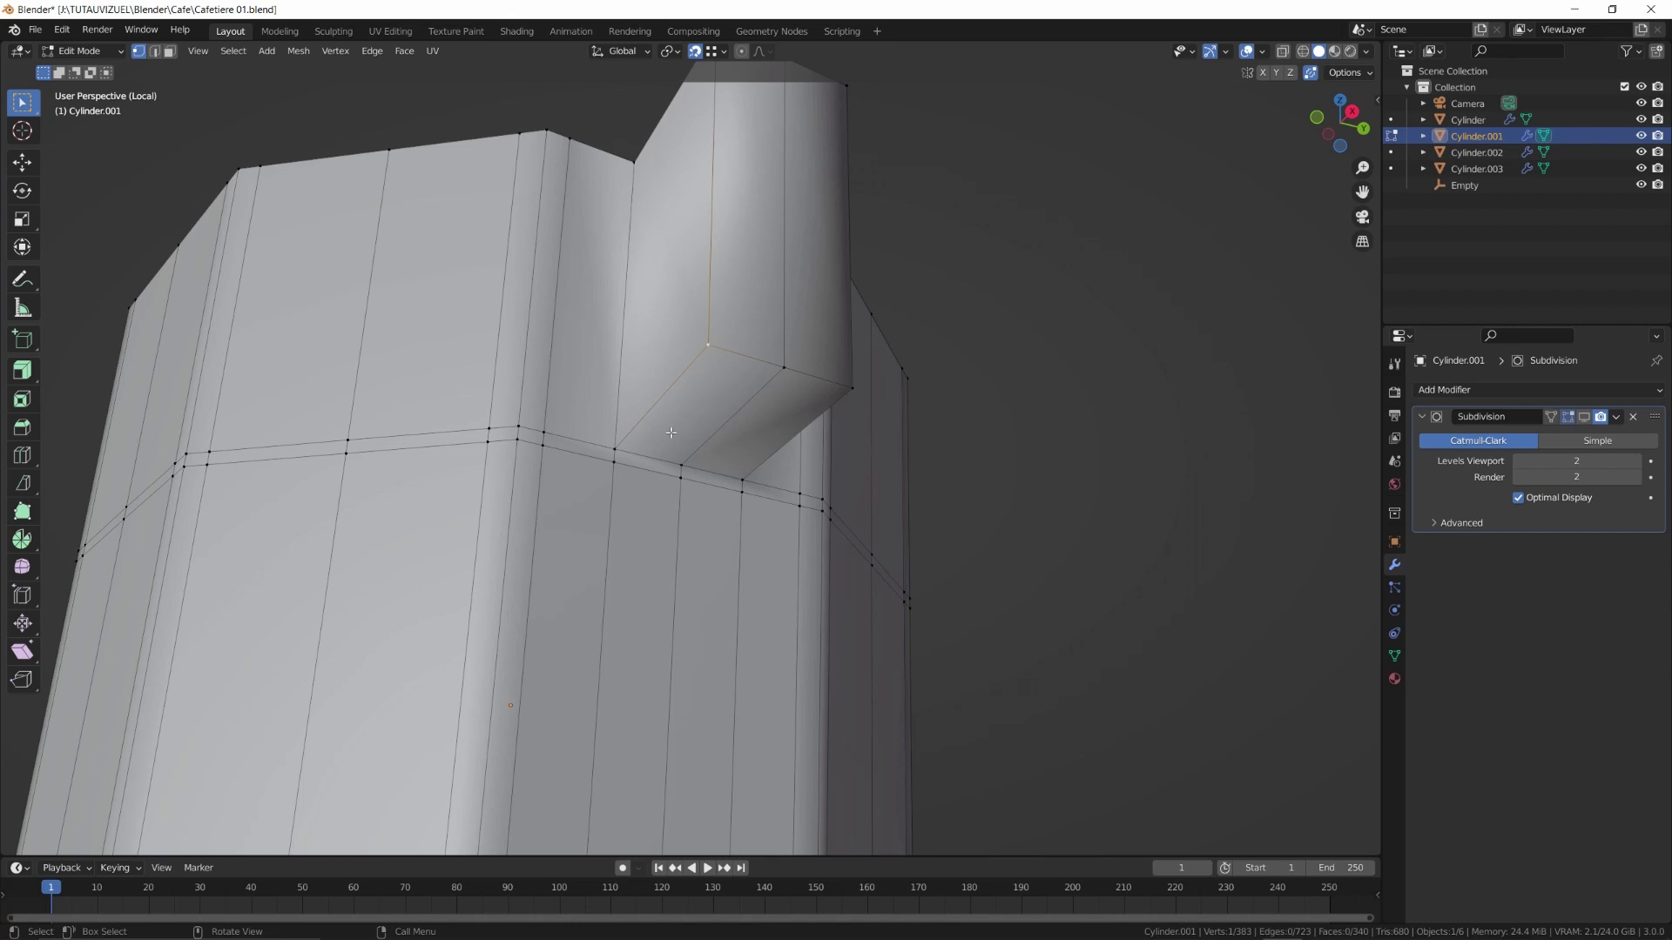
key(g)
click(618, 449)
middle_drag(618, 448, 659, 529)
click(685, 331)
key(g)
click(629, 447)
click(756, 347)
key(g)
click(694, 458)
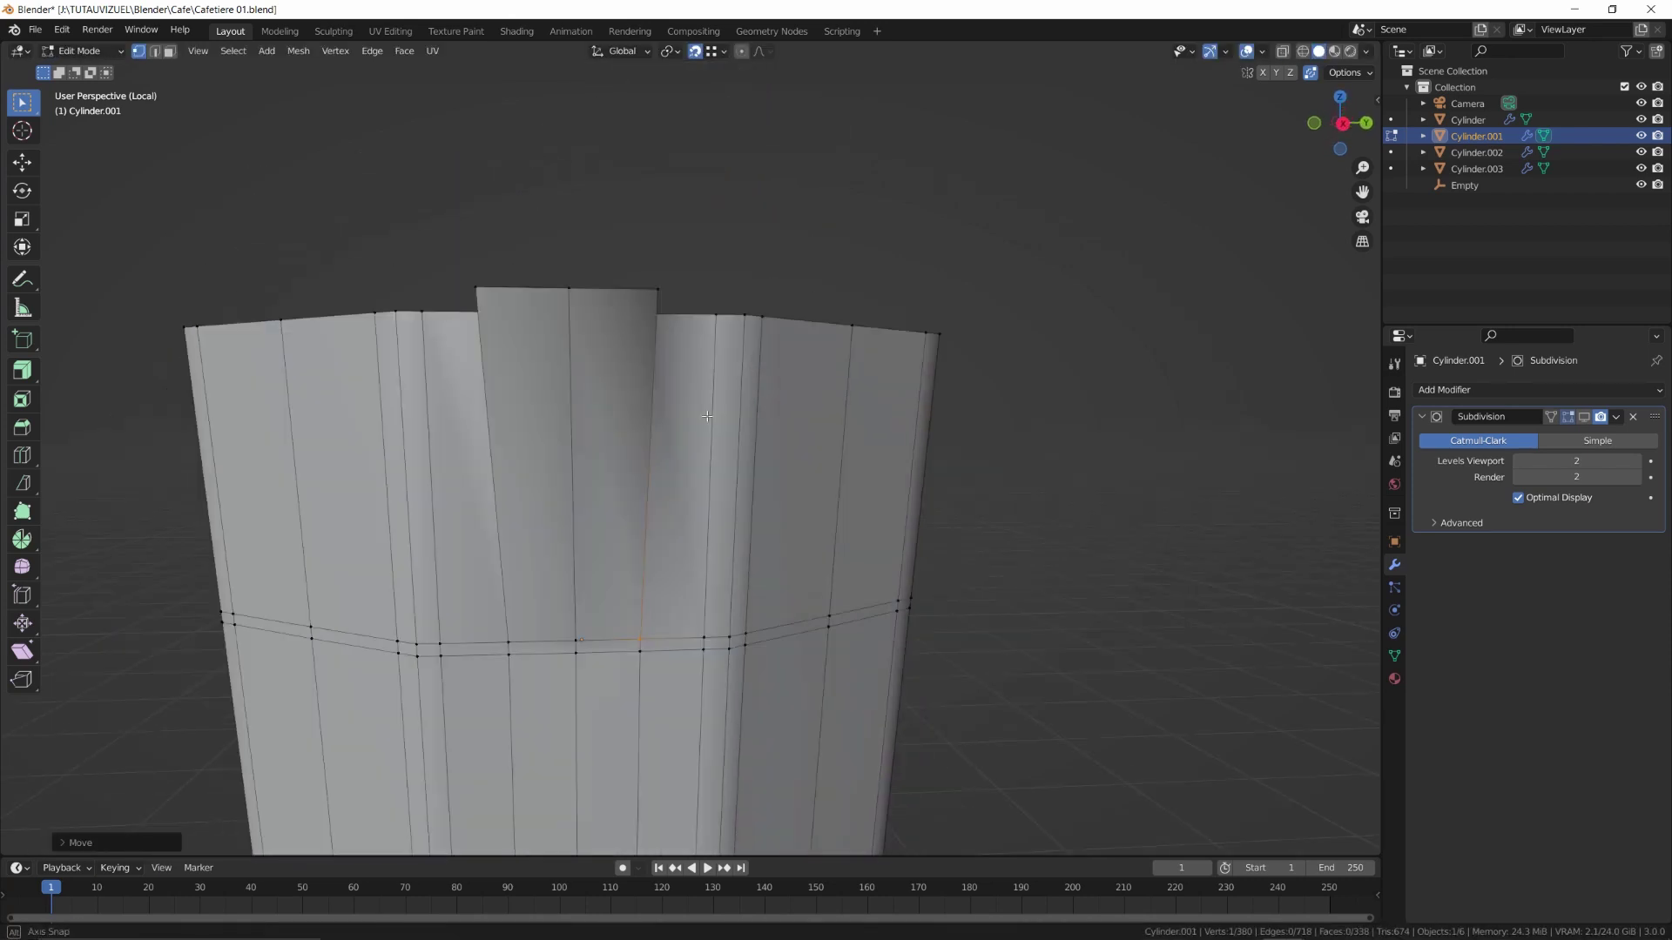
Turn off snapping and add a vertical loop cut in each half of the spout, sliding the cuts toward its outer edges
scroll(640, 505, down, 2)
key(ctrl+r)
click(560, 372)
right_click(559, 370)
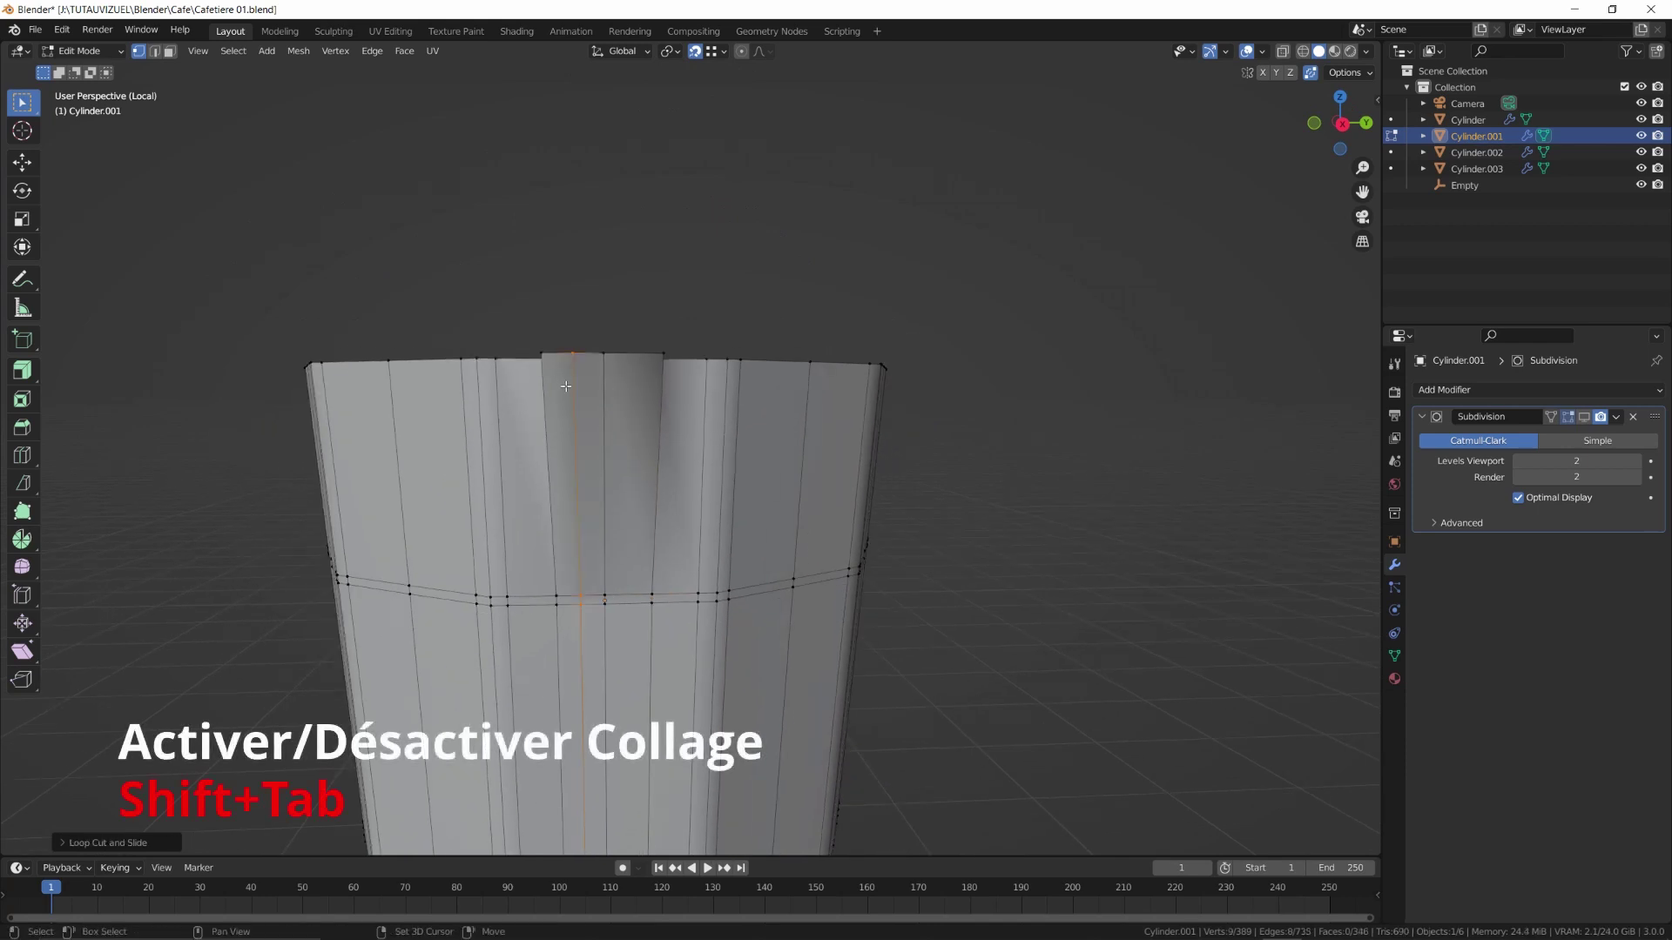
key(shift+Tab)
key(g)
key(g)
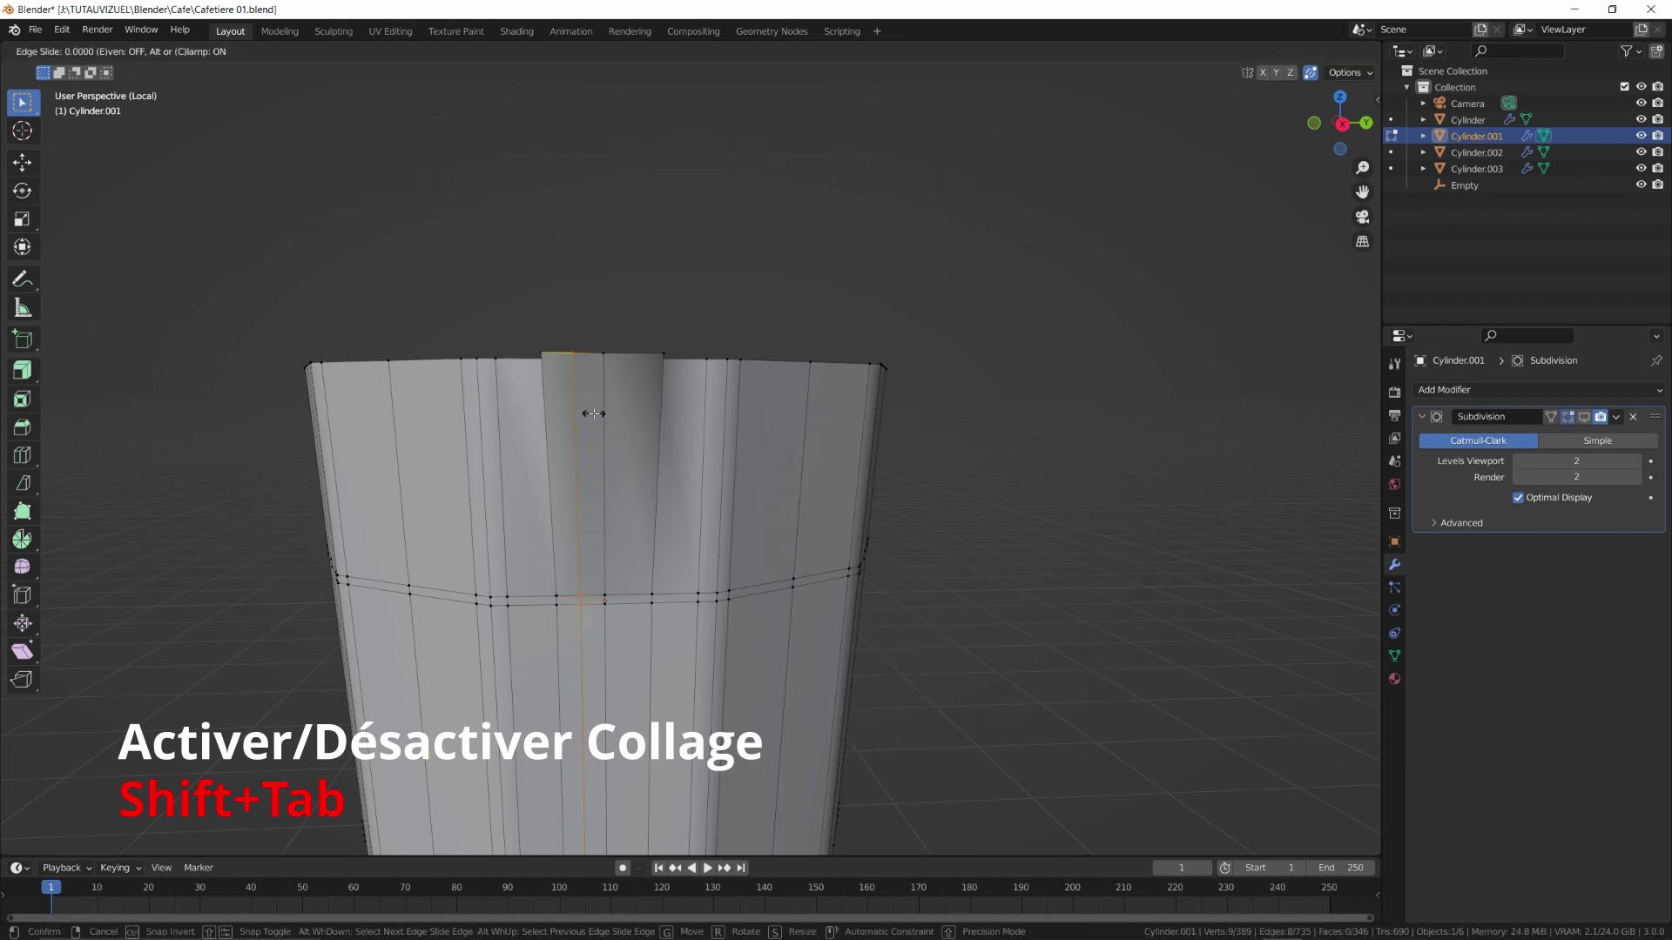
click(579, 416)
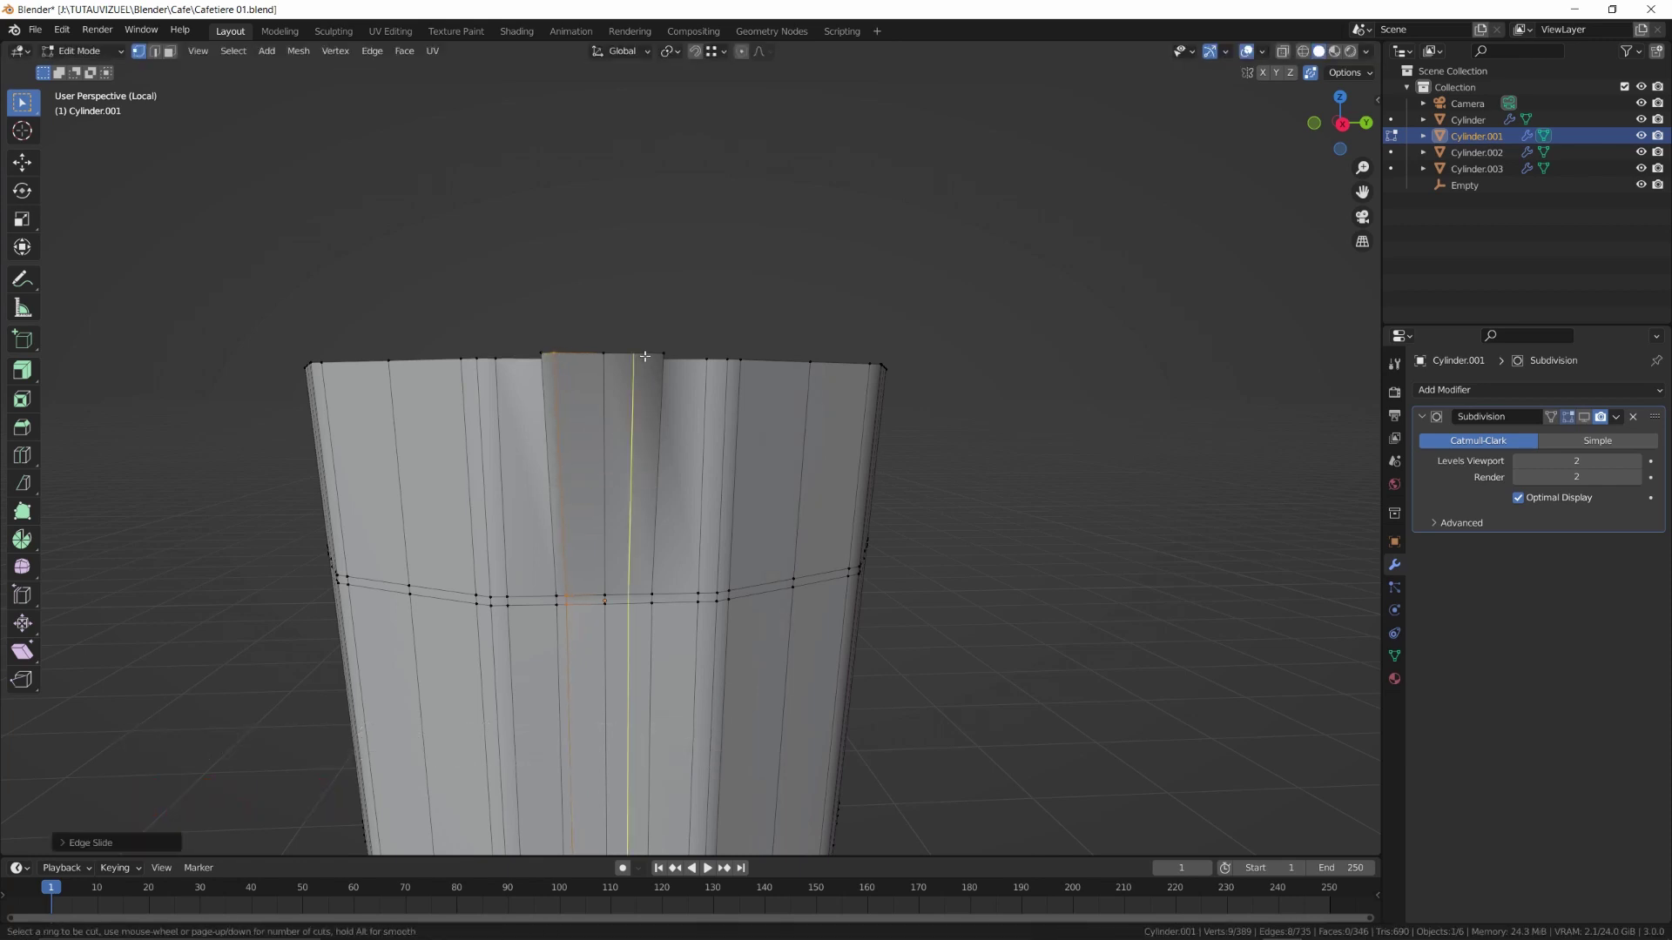
Bisect the whole mesh in front X-ray view with a short slanted cut just behind the spout's tip
middle_drag(610, 405, 640, 394)
key(KP_1)
key(a)
key(alt+z)
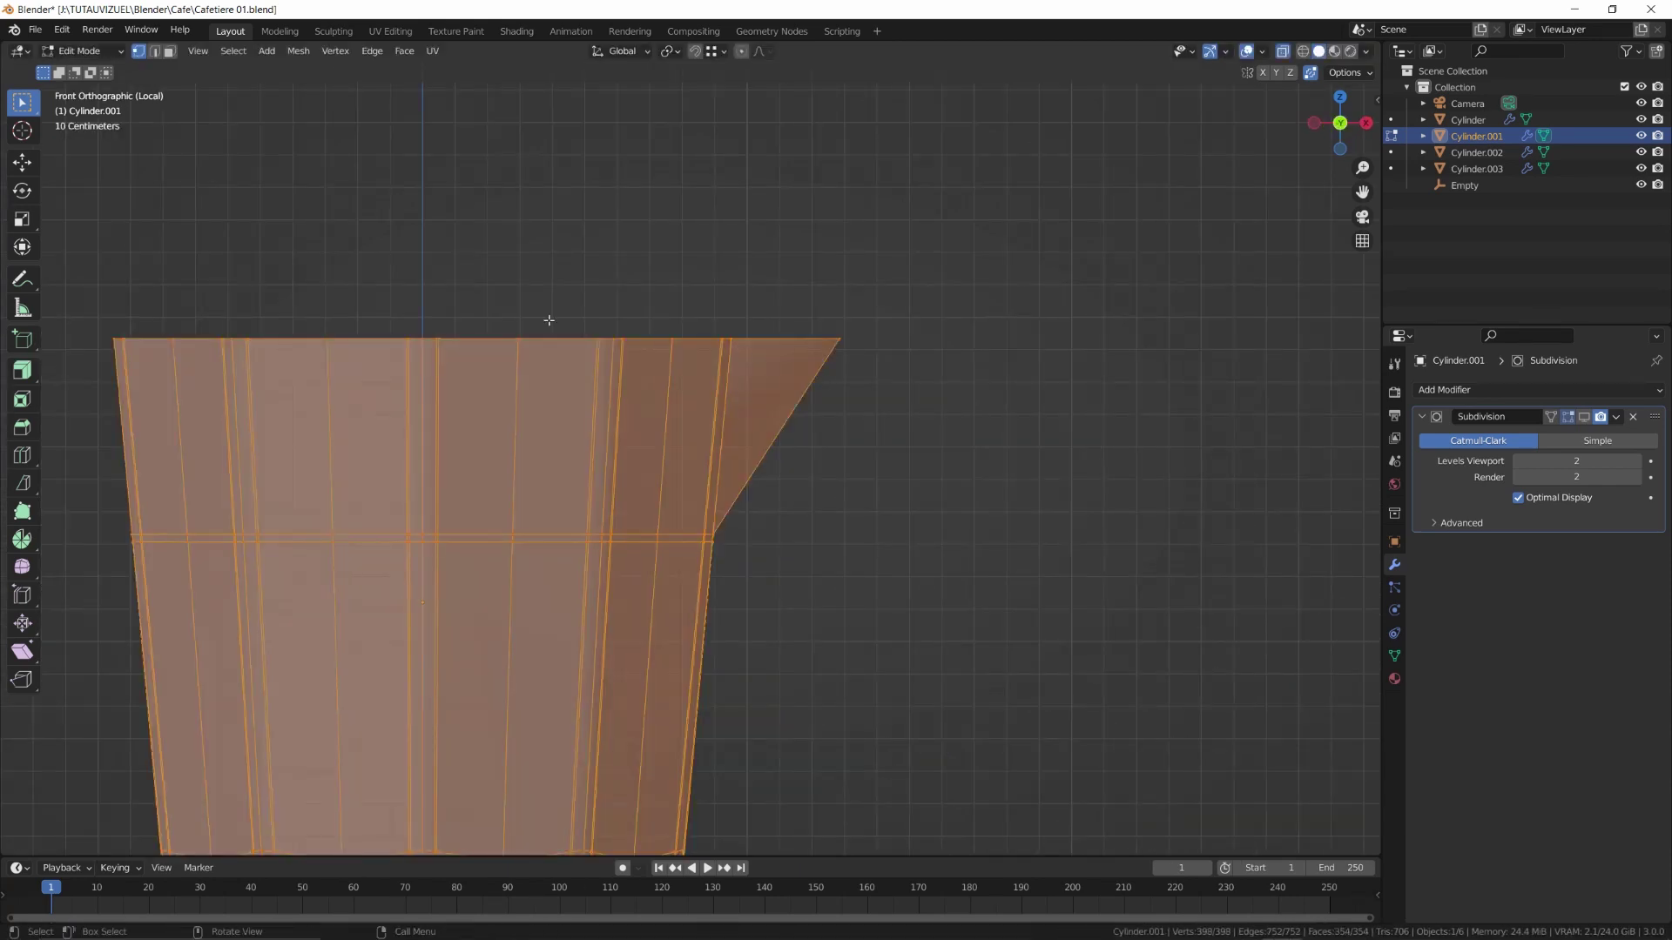
click(23, 484)
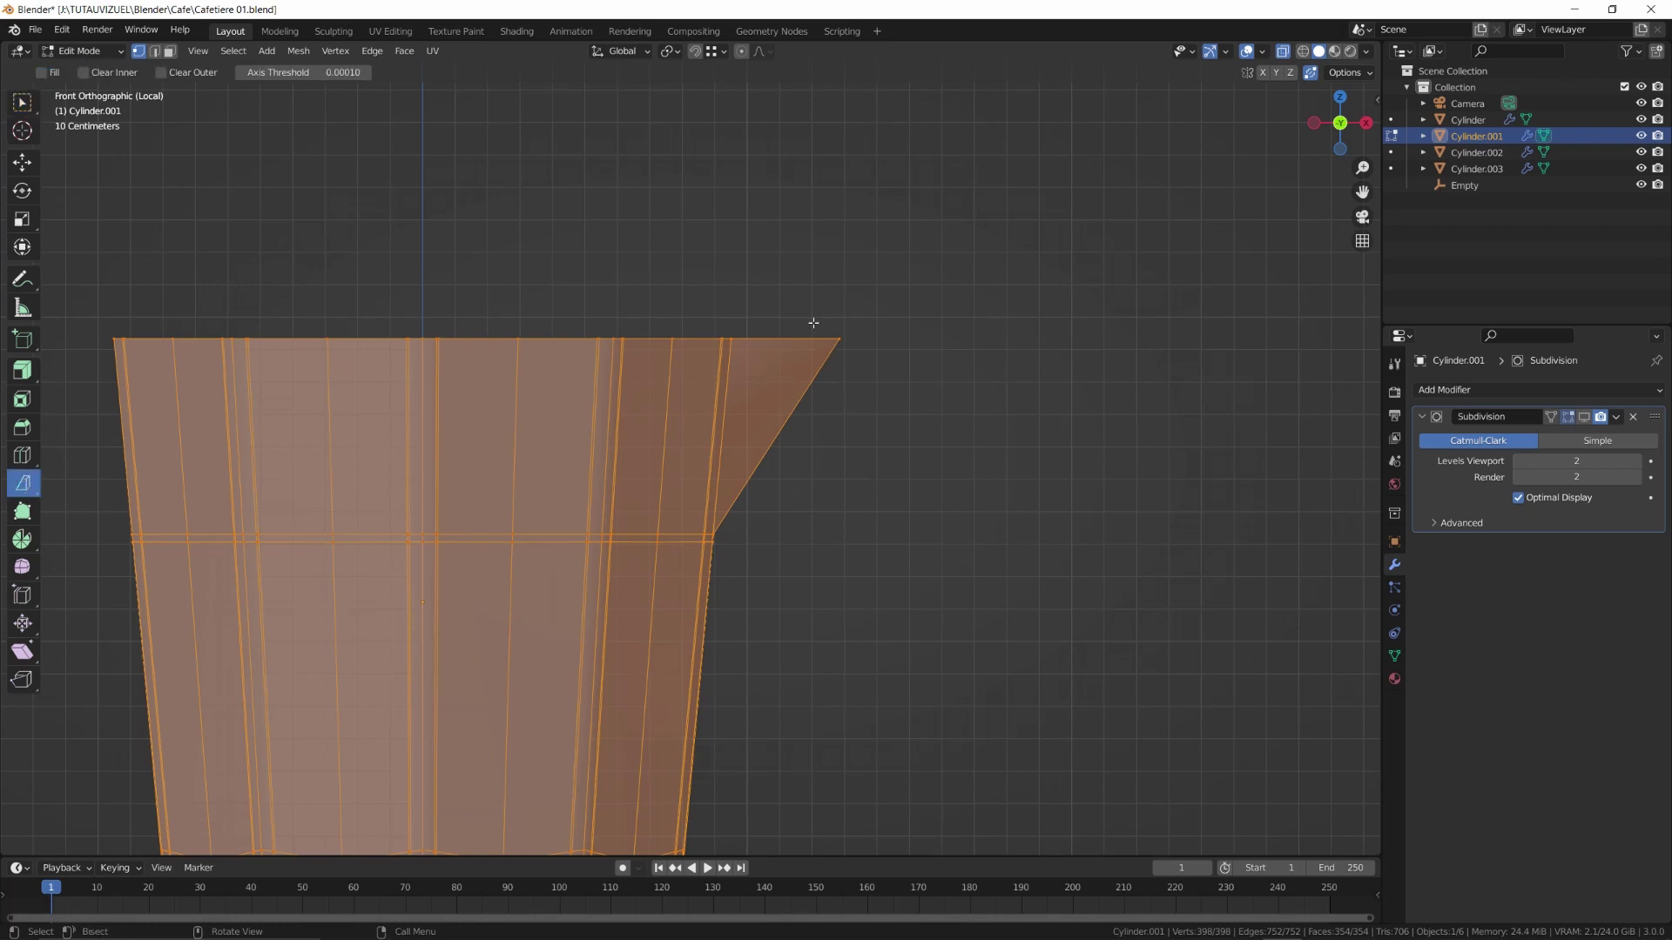
drag(796, 324, 830, 394)
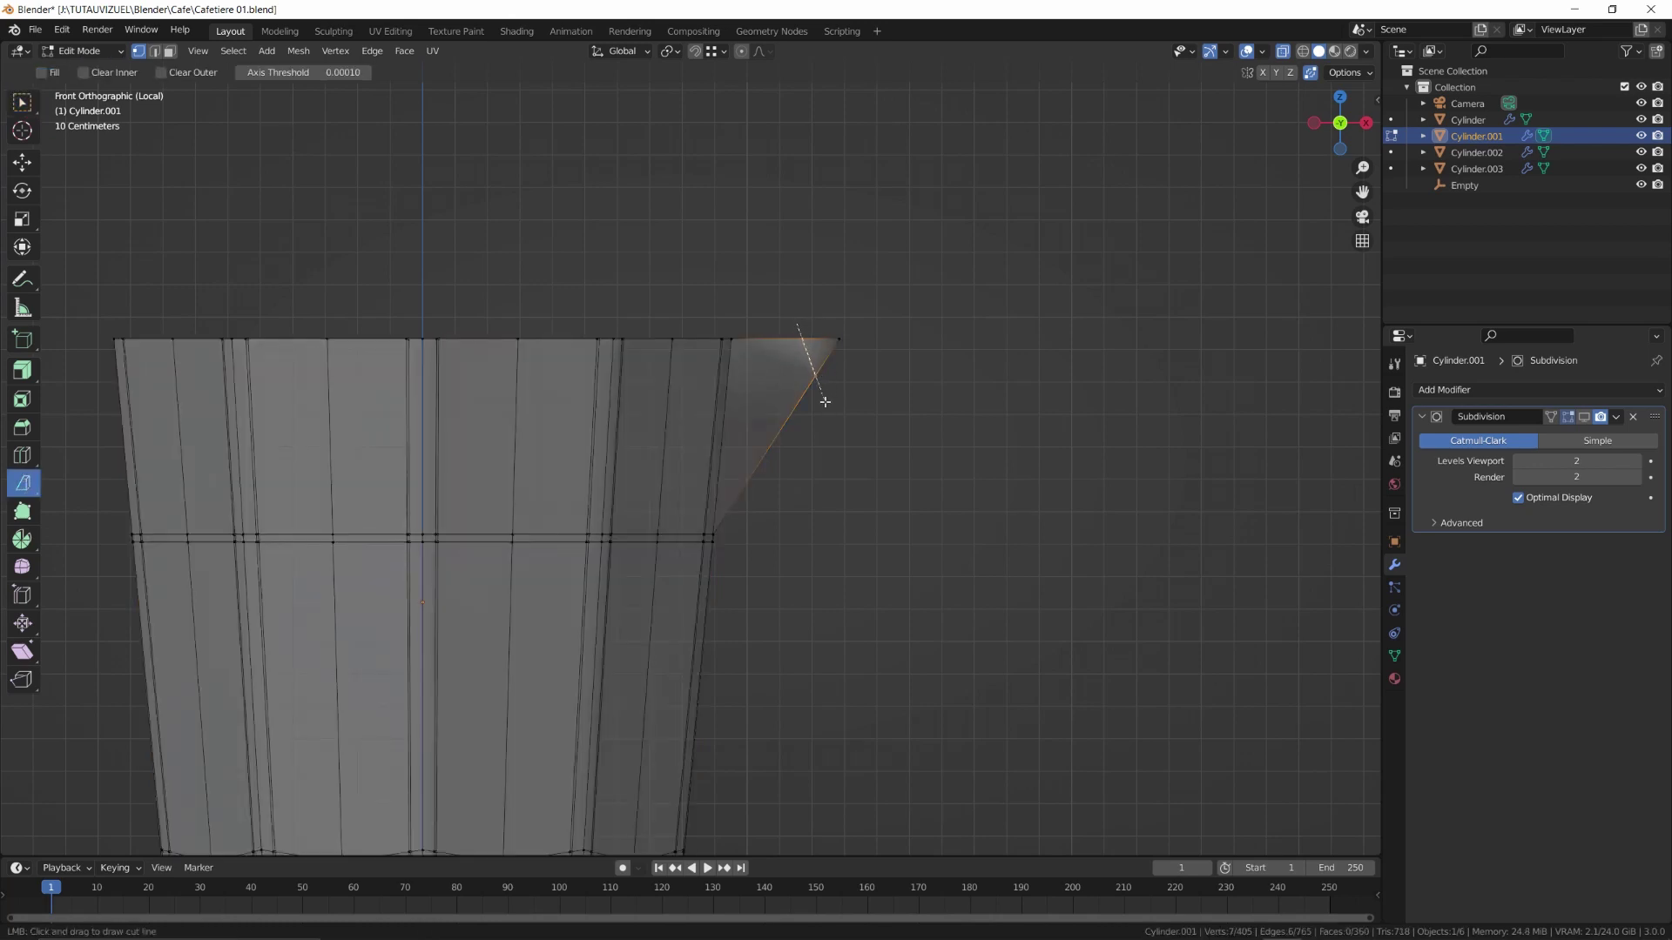
click(902, 365)
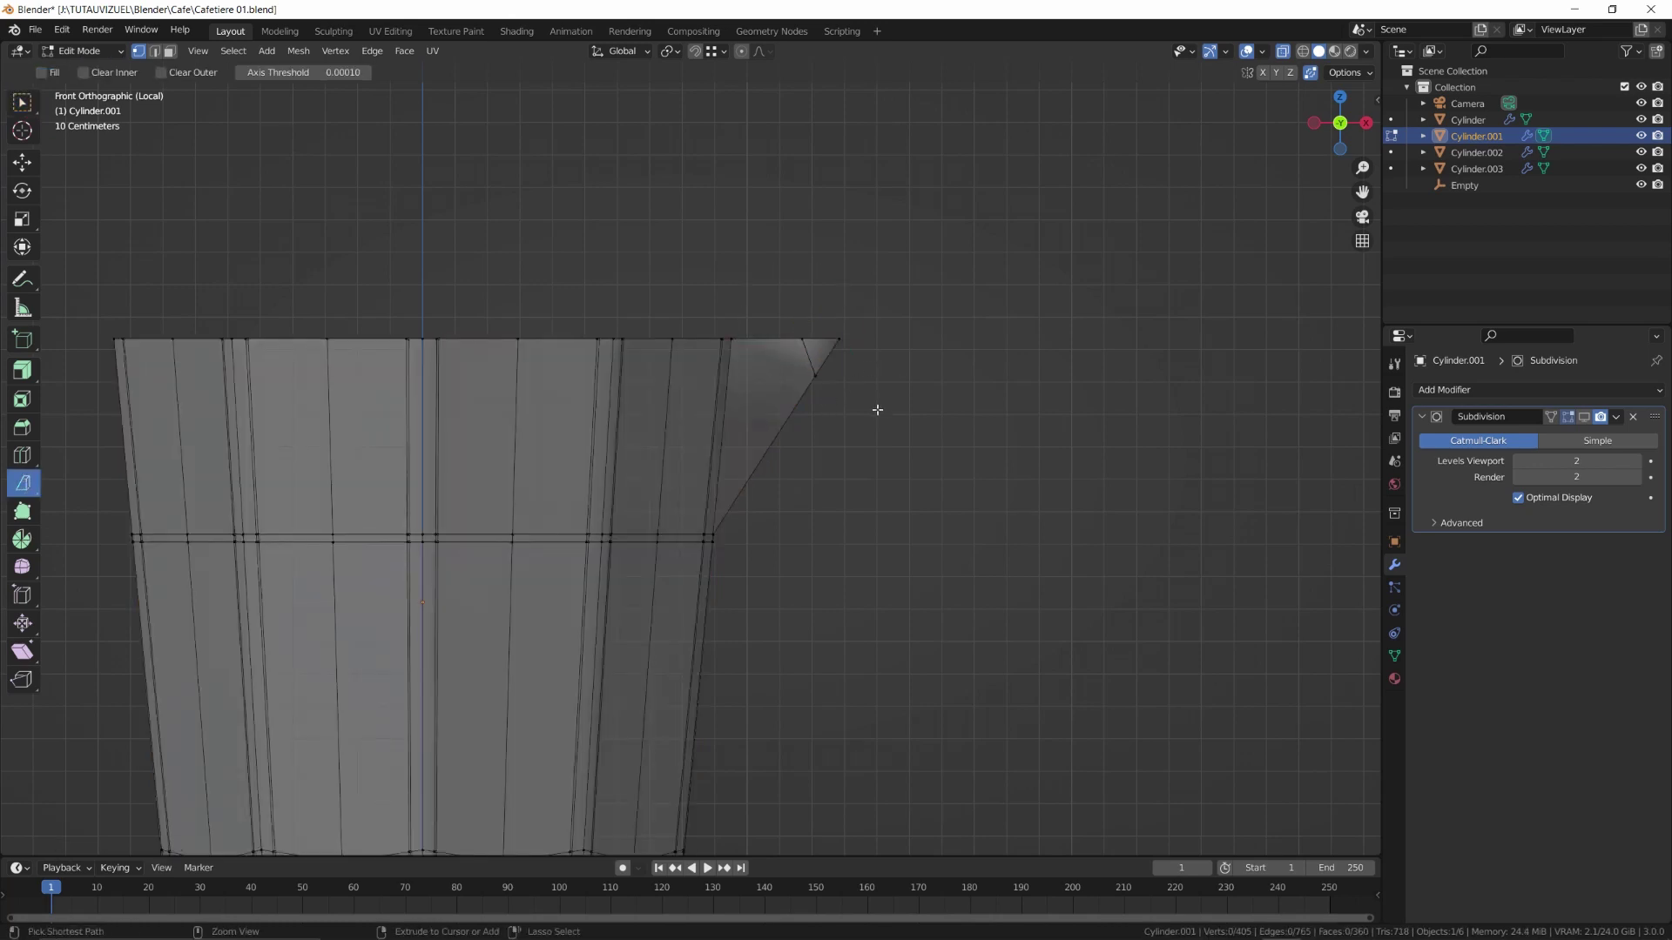
Lower the spout's tip vertices slightly and move the underside vertices of the slanted cut up and inward
scroll(876, 374, up, 4)
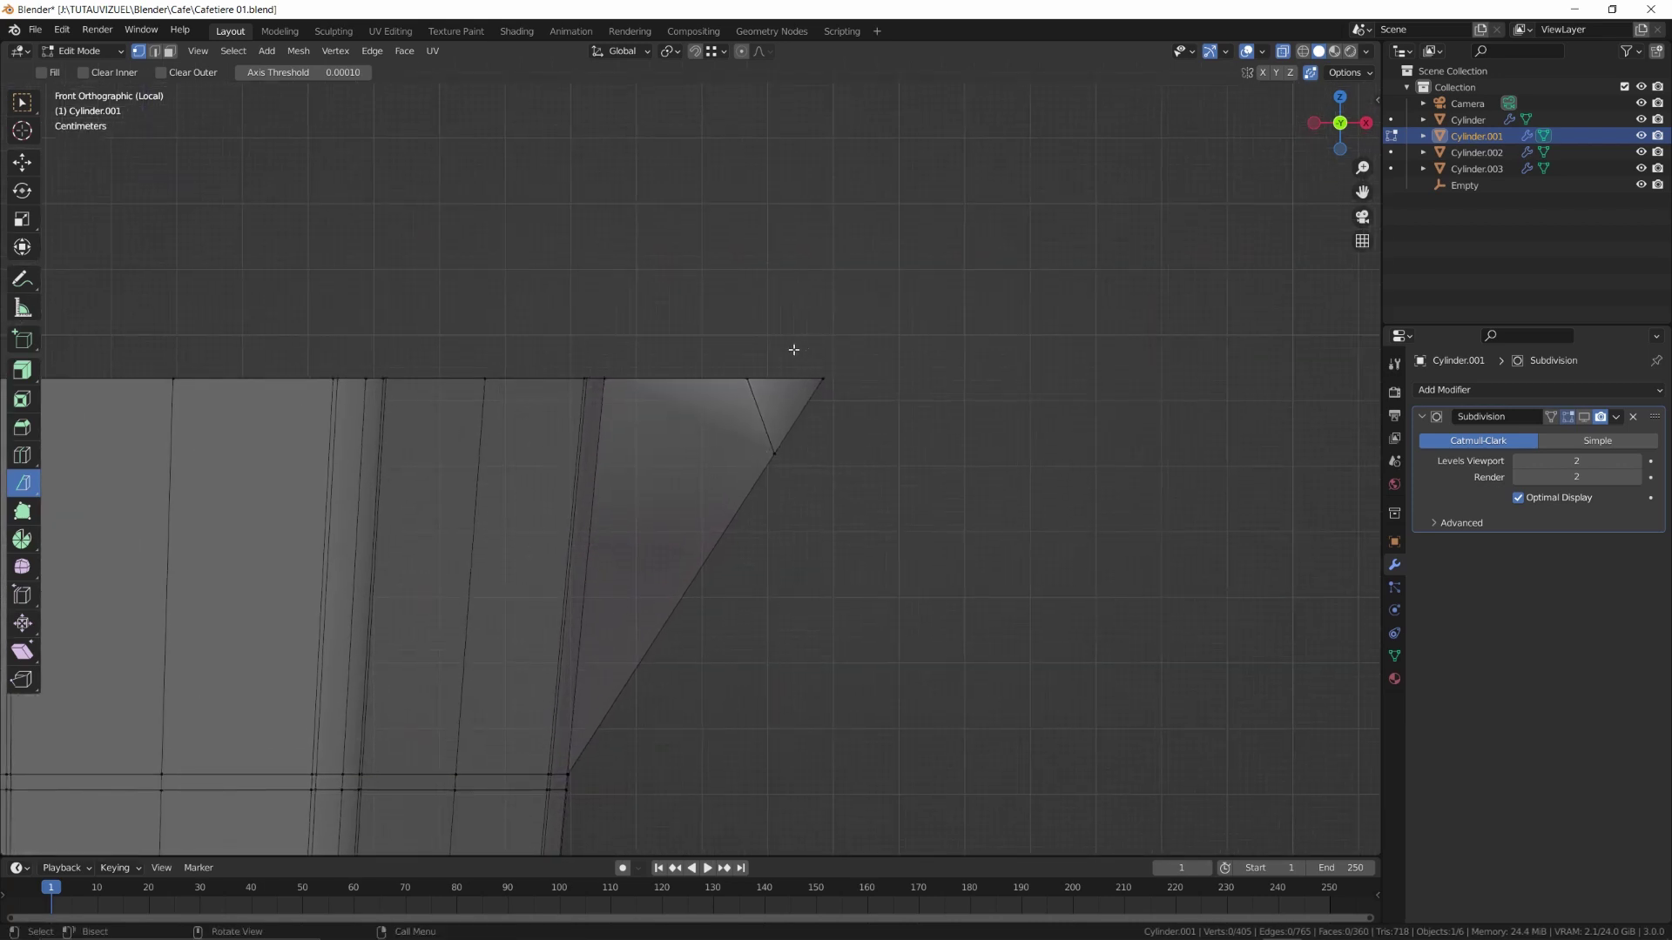
drag(791, 351, 851, 411)
key(w)
key(g)
drag(810, 354, 790, 466)
click(839, 443)
key(g)
click(785, 446)
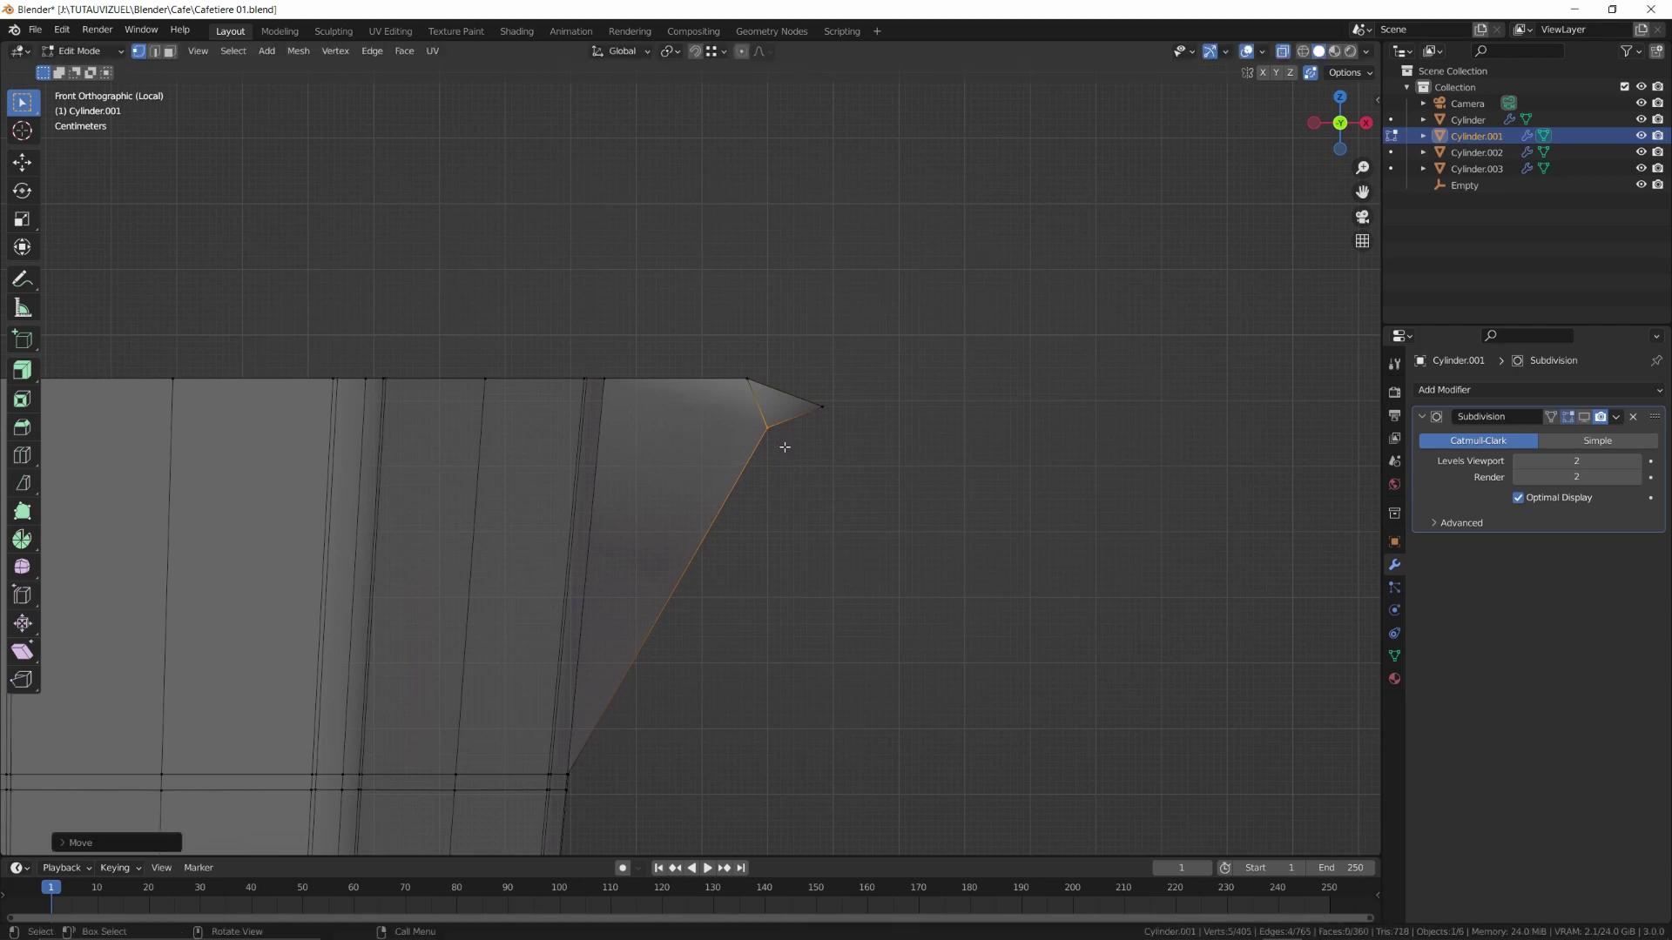
Spread the two upper rim vertices behind the spout's tip by scaling them along Y by about 1.51
middle_drag(808, 418, 738, 460)
shift+middle_drag(737, 460, 825, 473)
key(alt+z)
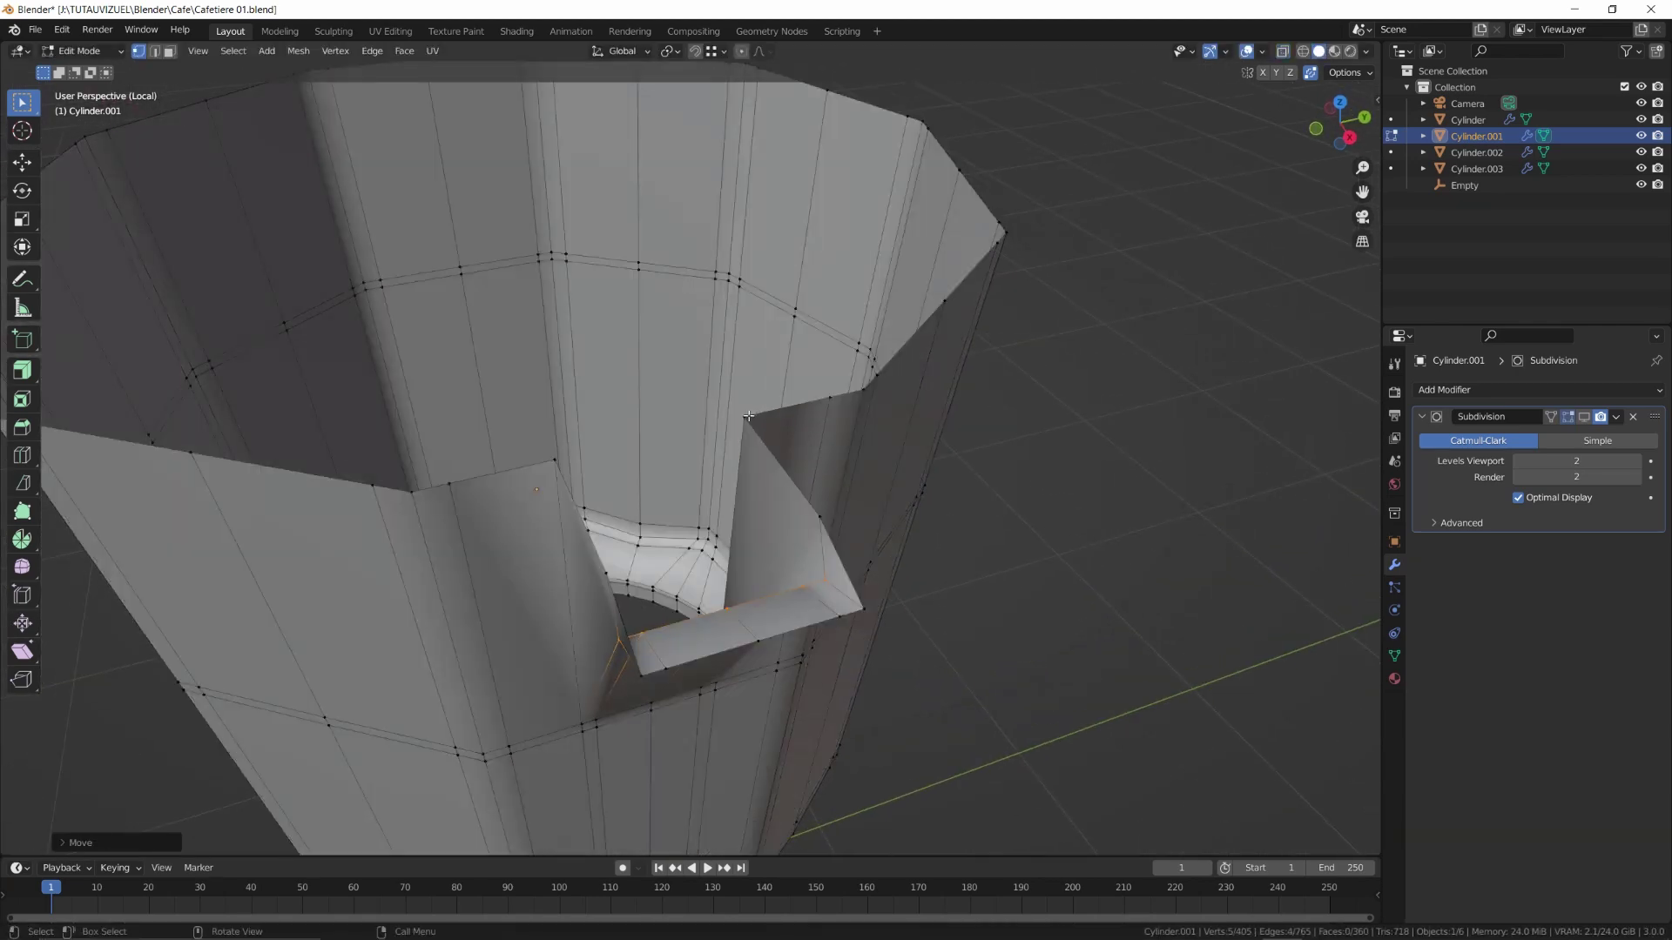
click(747, 416)
key(s)
key(y)
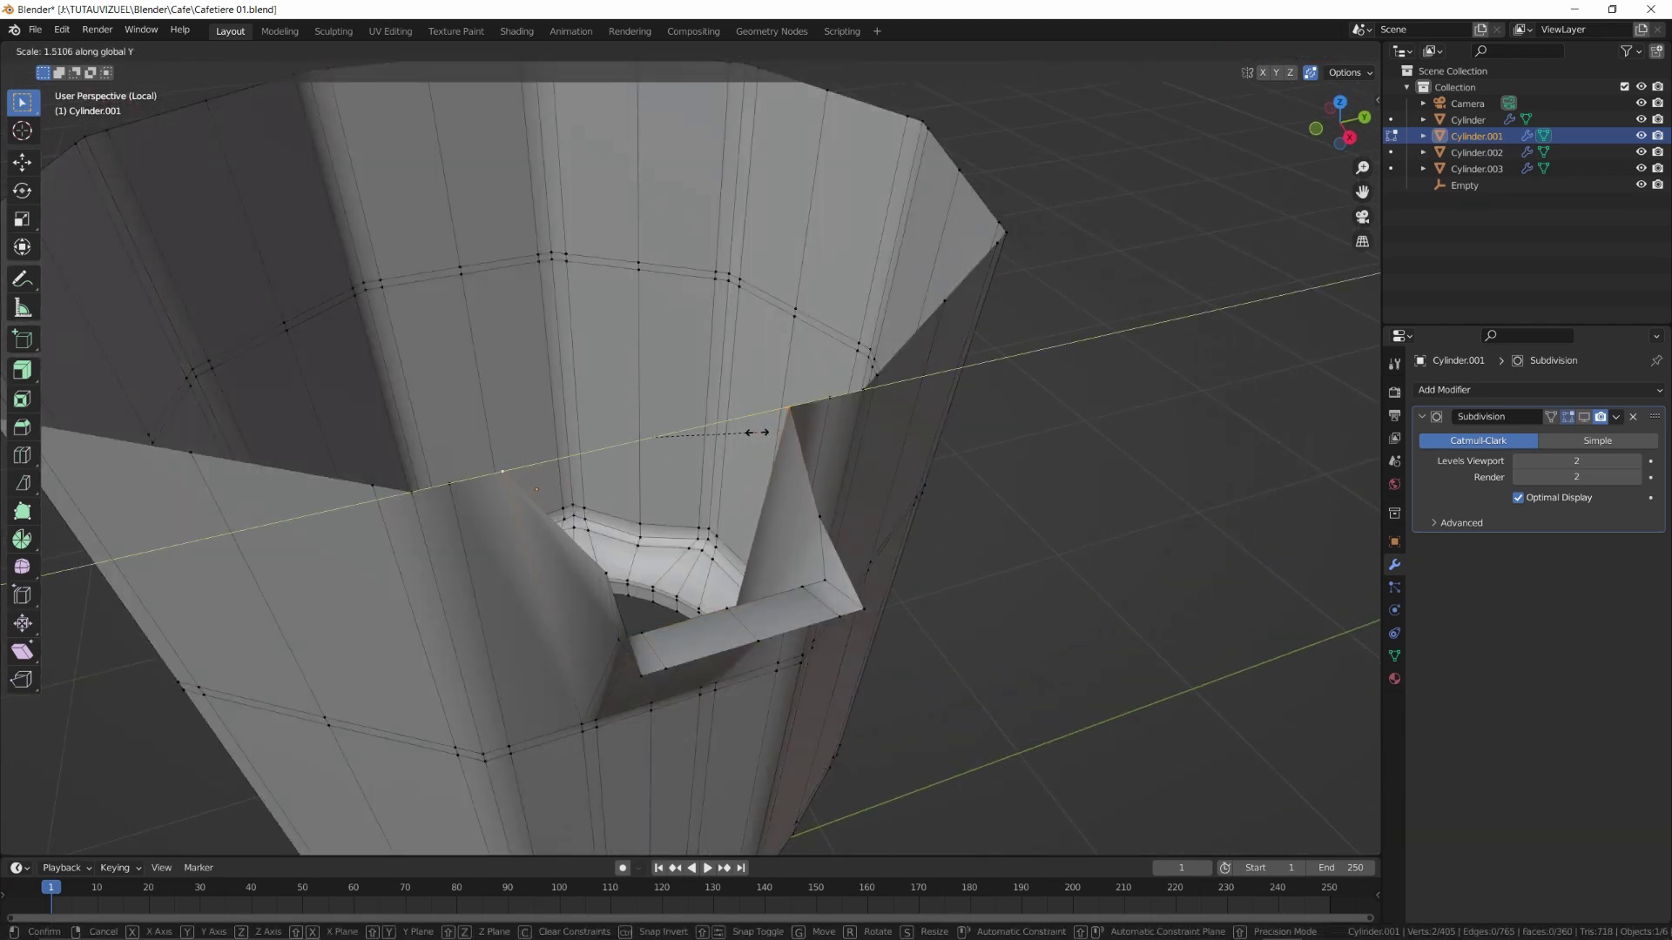
click(759, 434)
Narrow the spout's tip by scaling its outer corner vertices along Y to about 0.63
mouse_move(797, 583)
middle_down()
mouse_move(777, 531)
mouse_move(782, 584)
middle_up()
click(797, 610)
shift+click(768, 616)
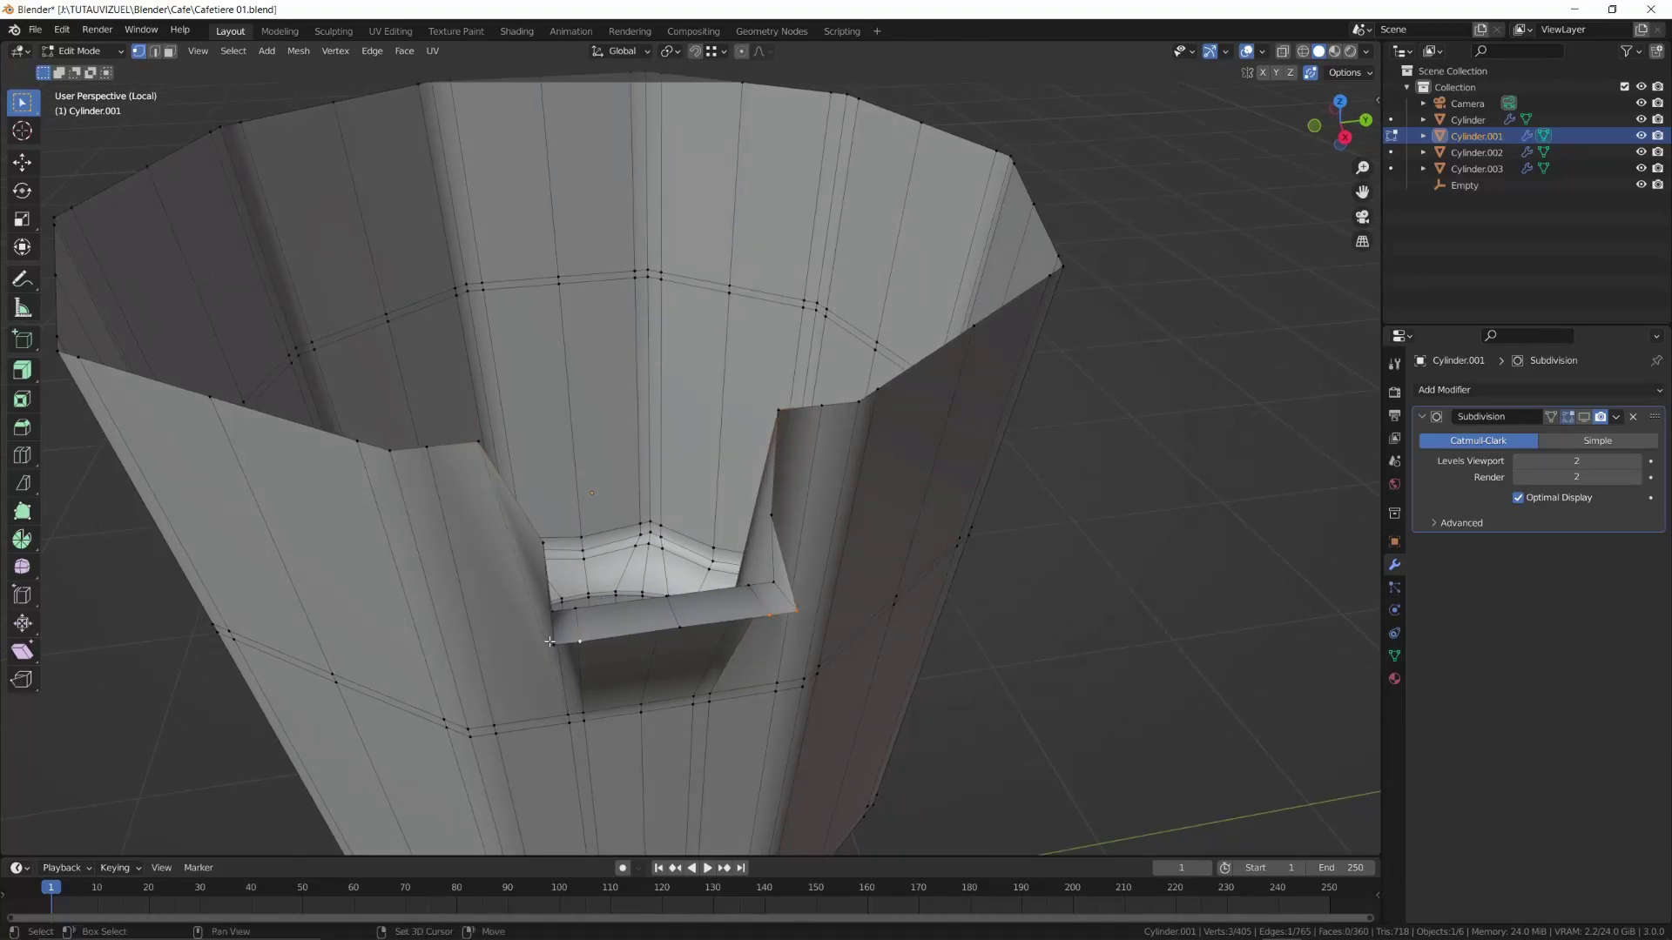
key(s)
key(y)
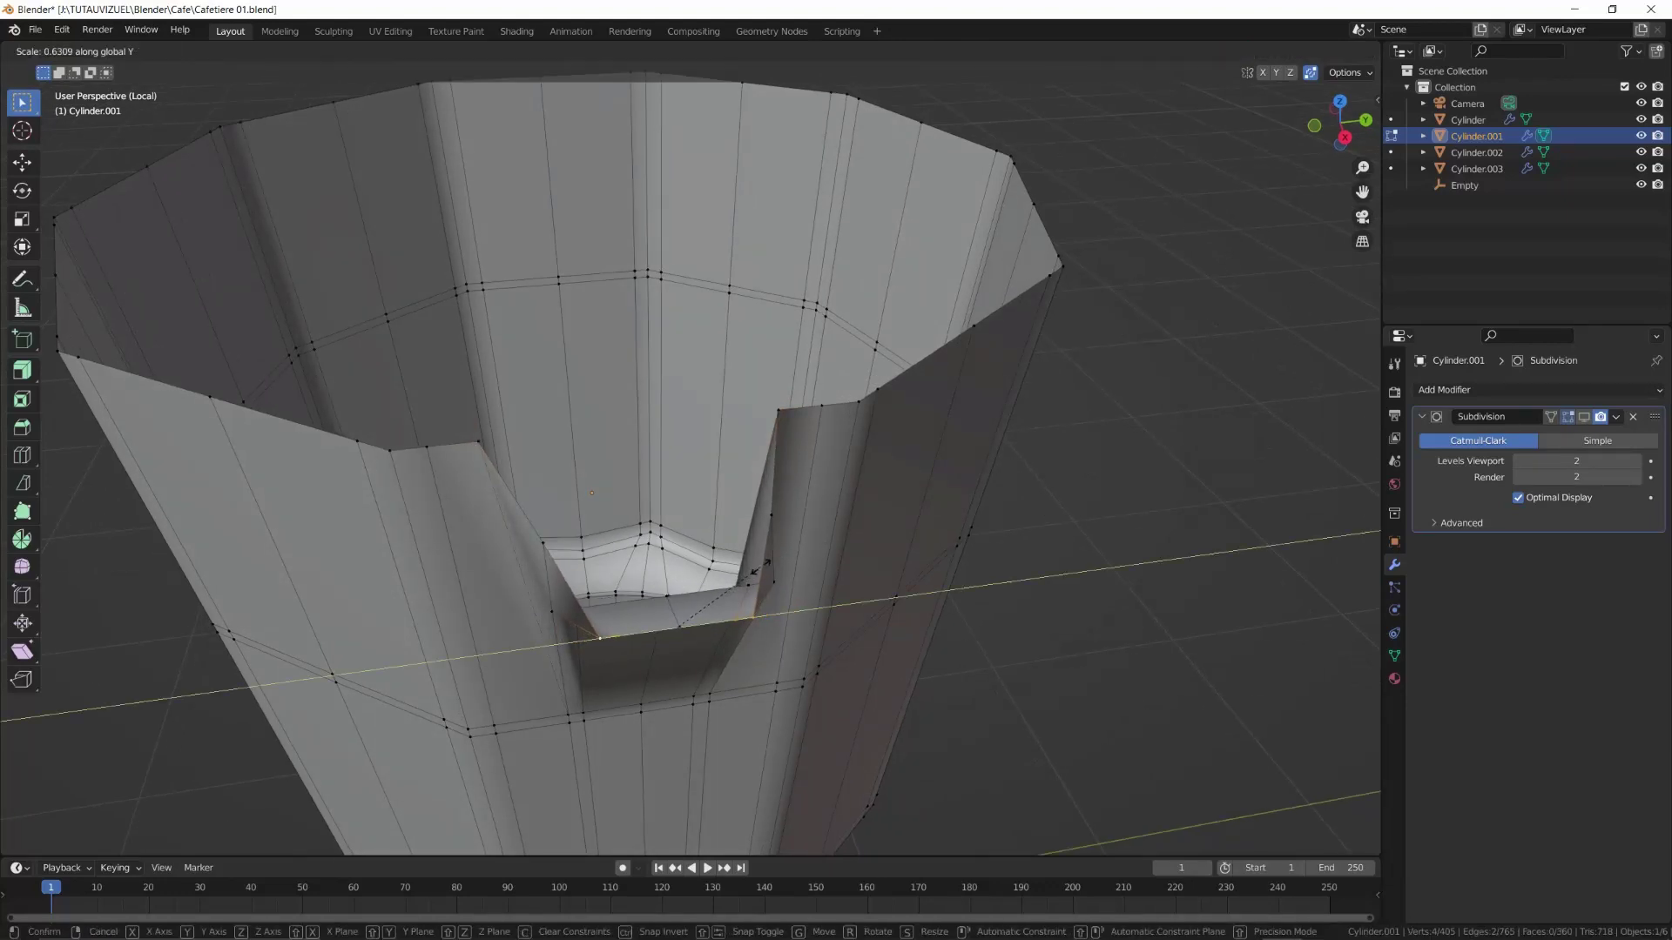
click(757, 568)
Scale the four side vertices on the underside of the spout's slanted cut closer together along Y
middle_drag(759, 571, 730, 479)
drag(733, 448, 667, 484)
shift+drag(474, 455, 517, 477)
key(s)
key(y)
click(679, 520)
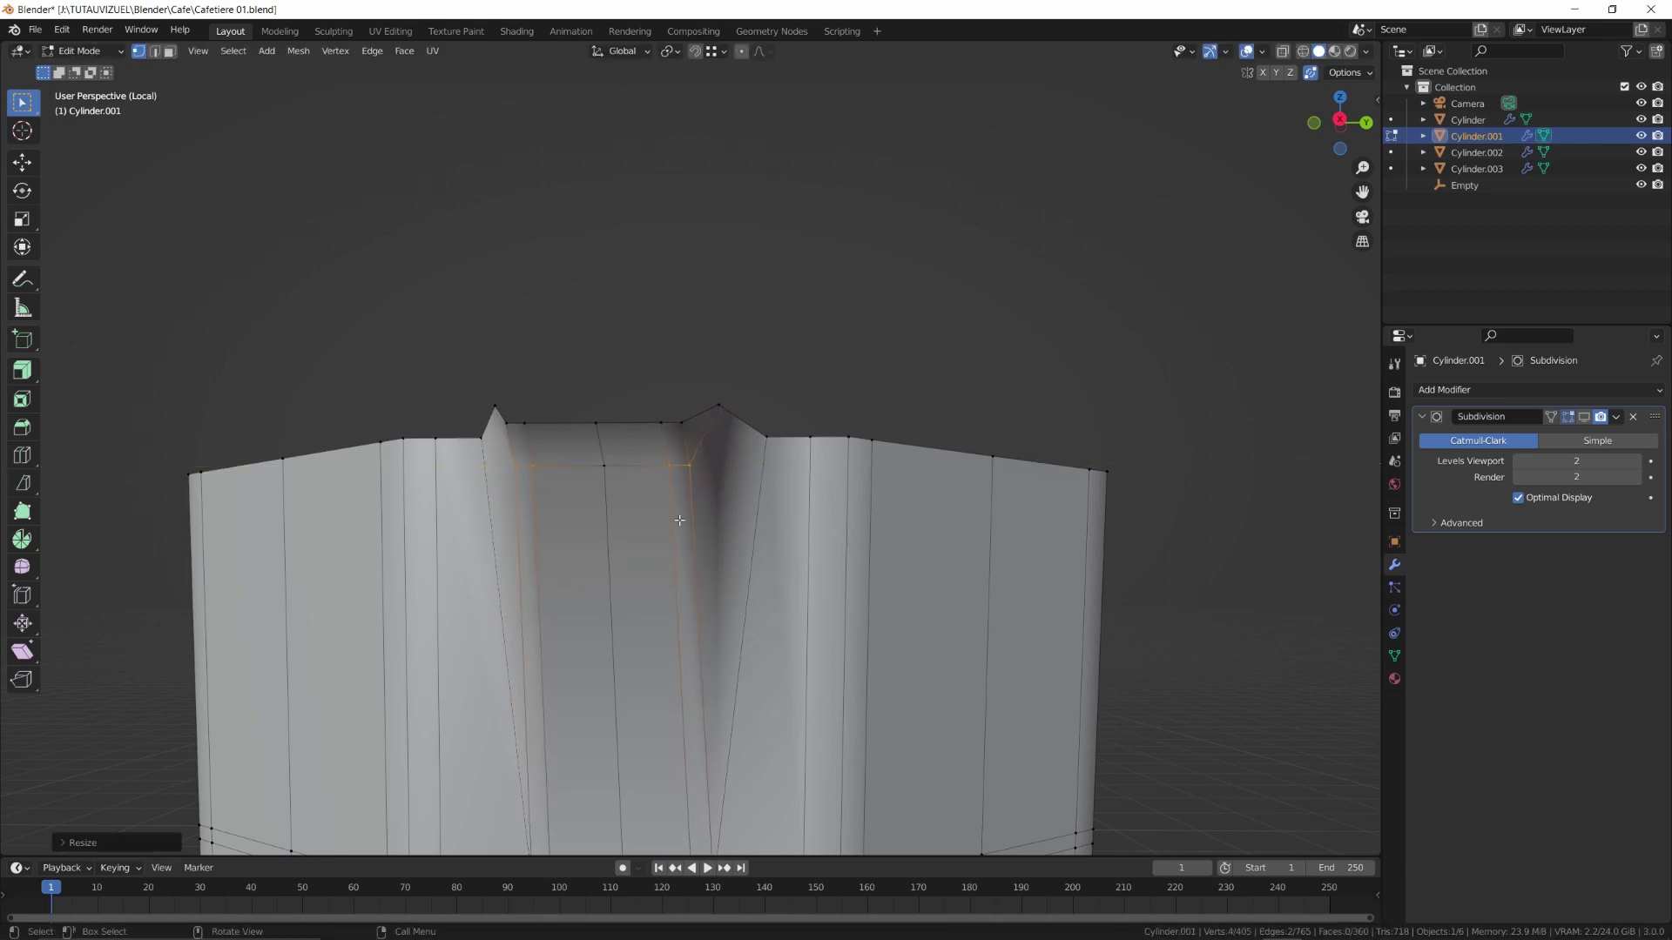
Bevel the selected edges on the spout and return to Object Mode
middle_drag(679, 520, 952, 447)
key(ctrl+b)
click(776, 350)
key(Tab)
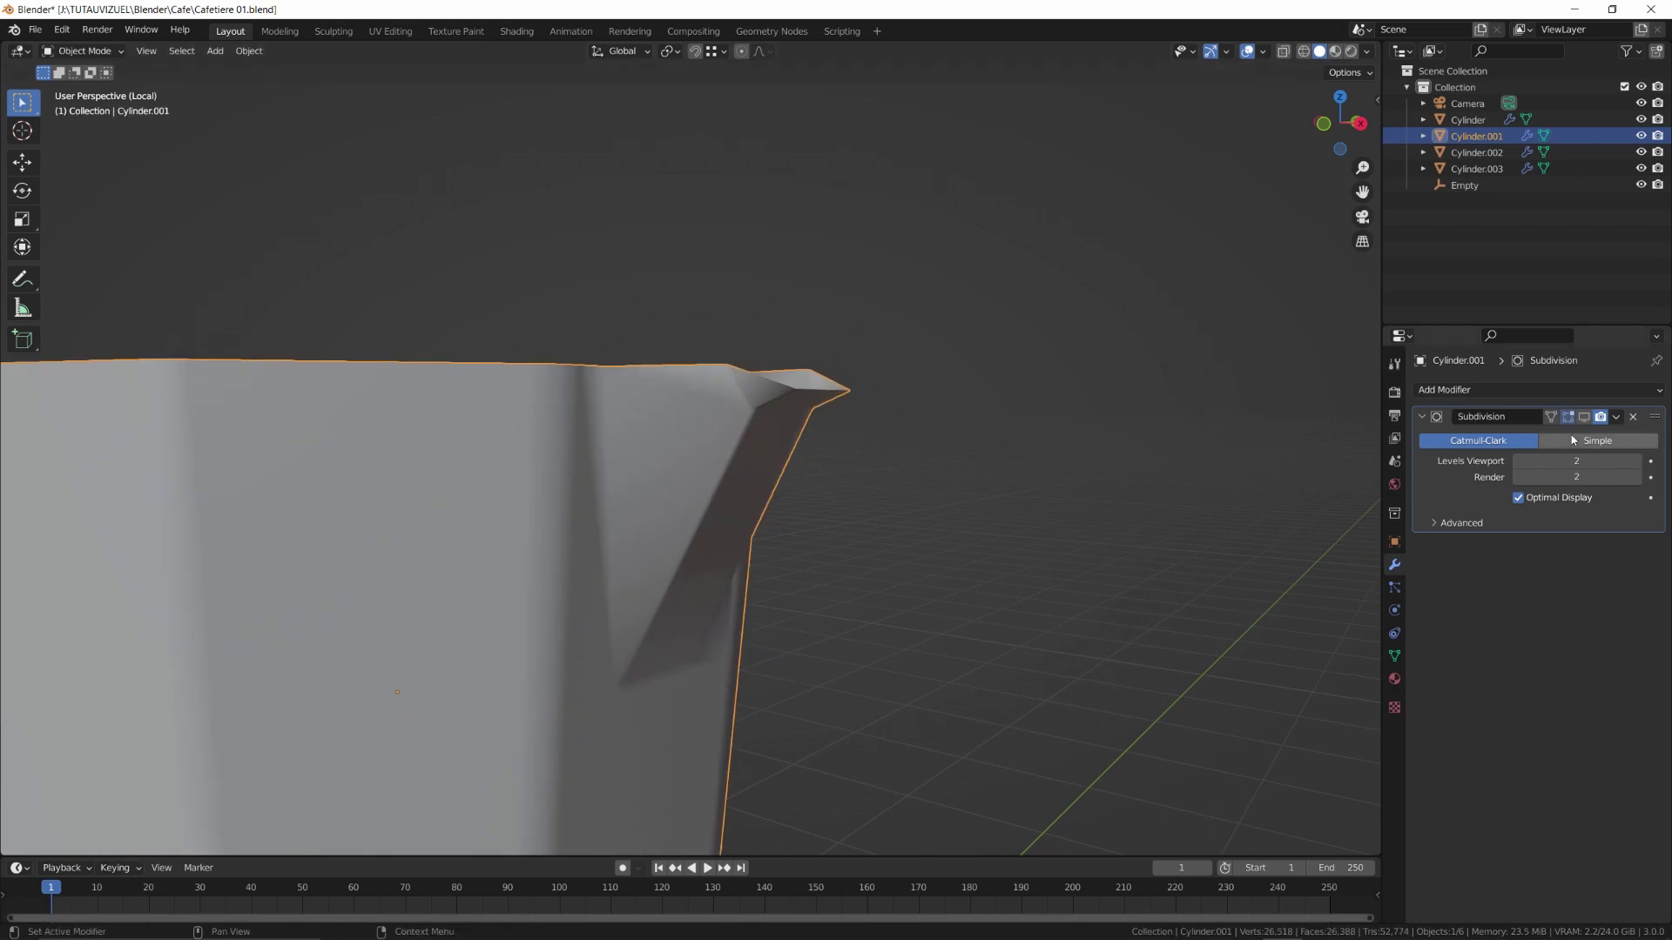
Turn on the viewport display of the upper vessel's Subdivision modifier and inspect the smoothed spout
click(1583, 418)
mouse_move(905, 509)
middle_down()
mouse_move(780, 519)
mouse_move(884, 527)
middle_up()
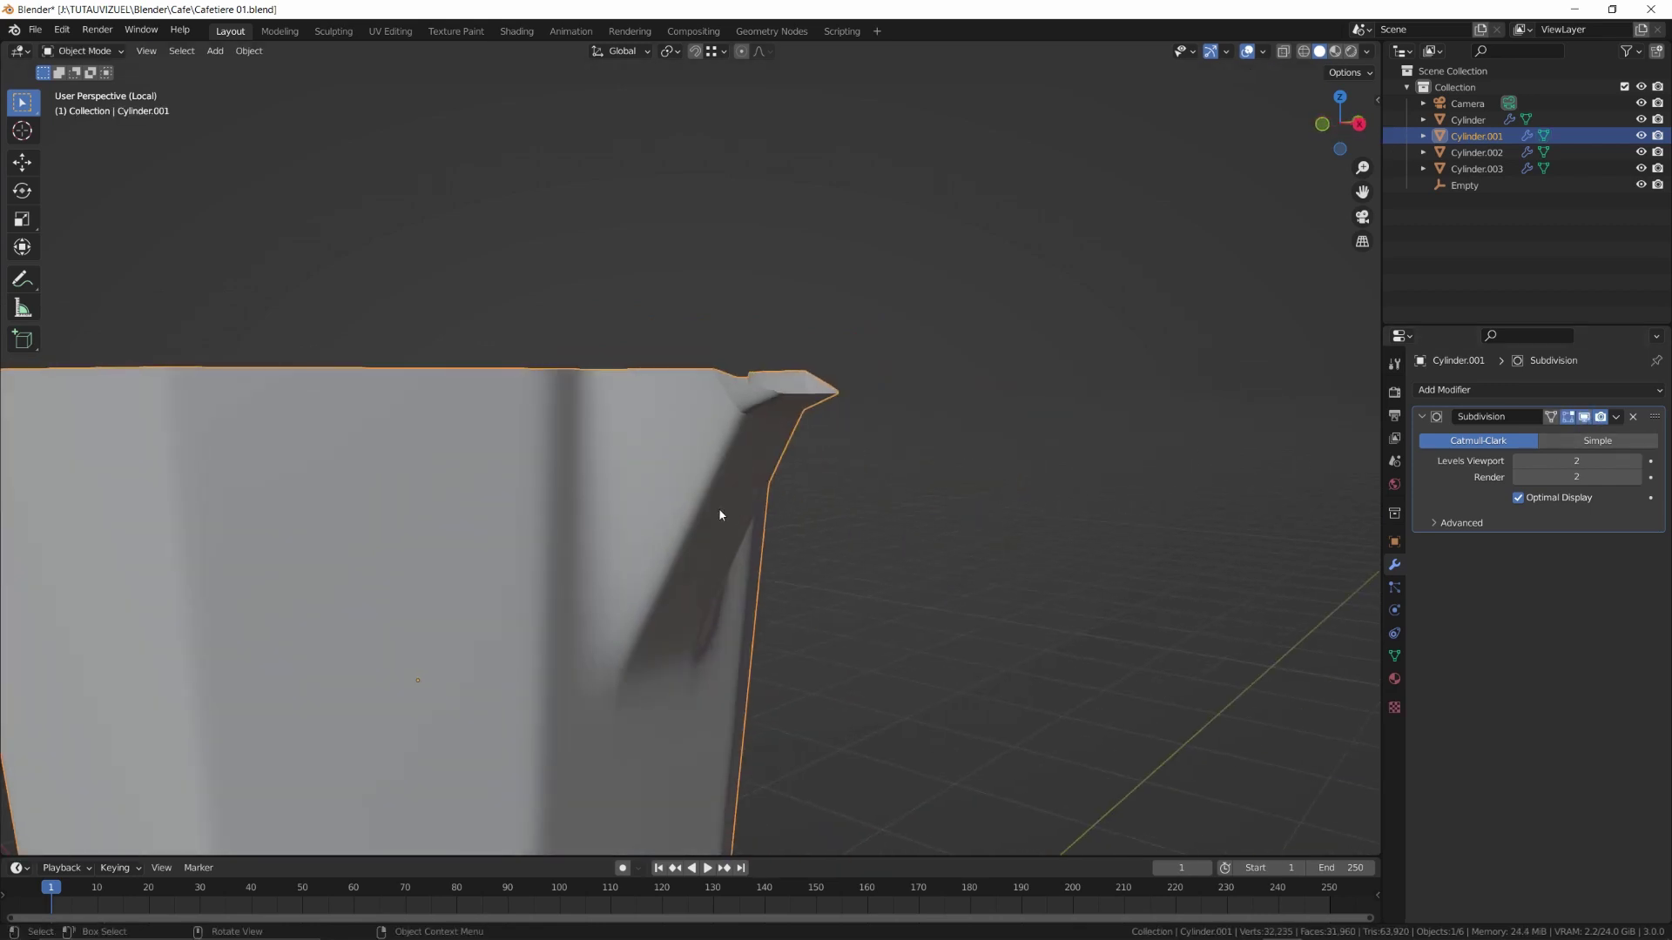
middle_drag(718, 515, 939, 527)
Bisect the upper vessel's whole mesh with a horizontal cut at the lower end of the spout, then clear the selection
key(Tab)
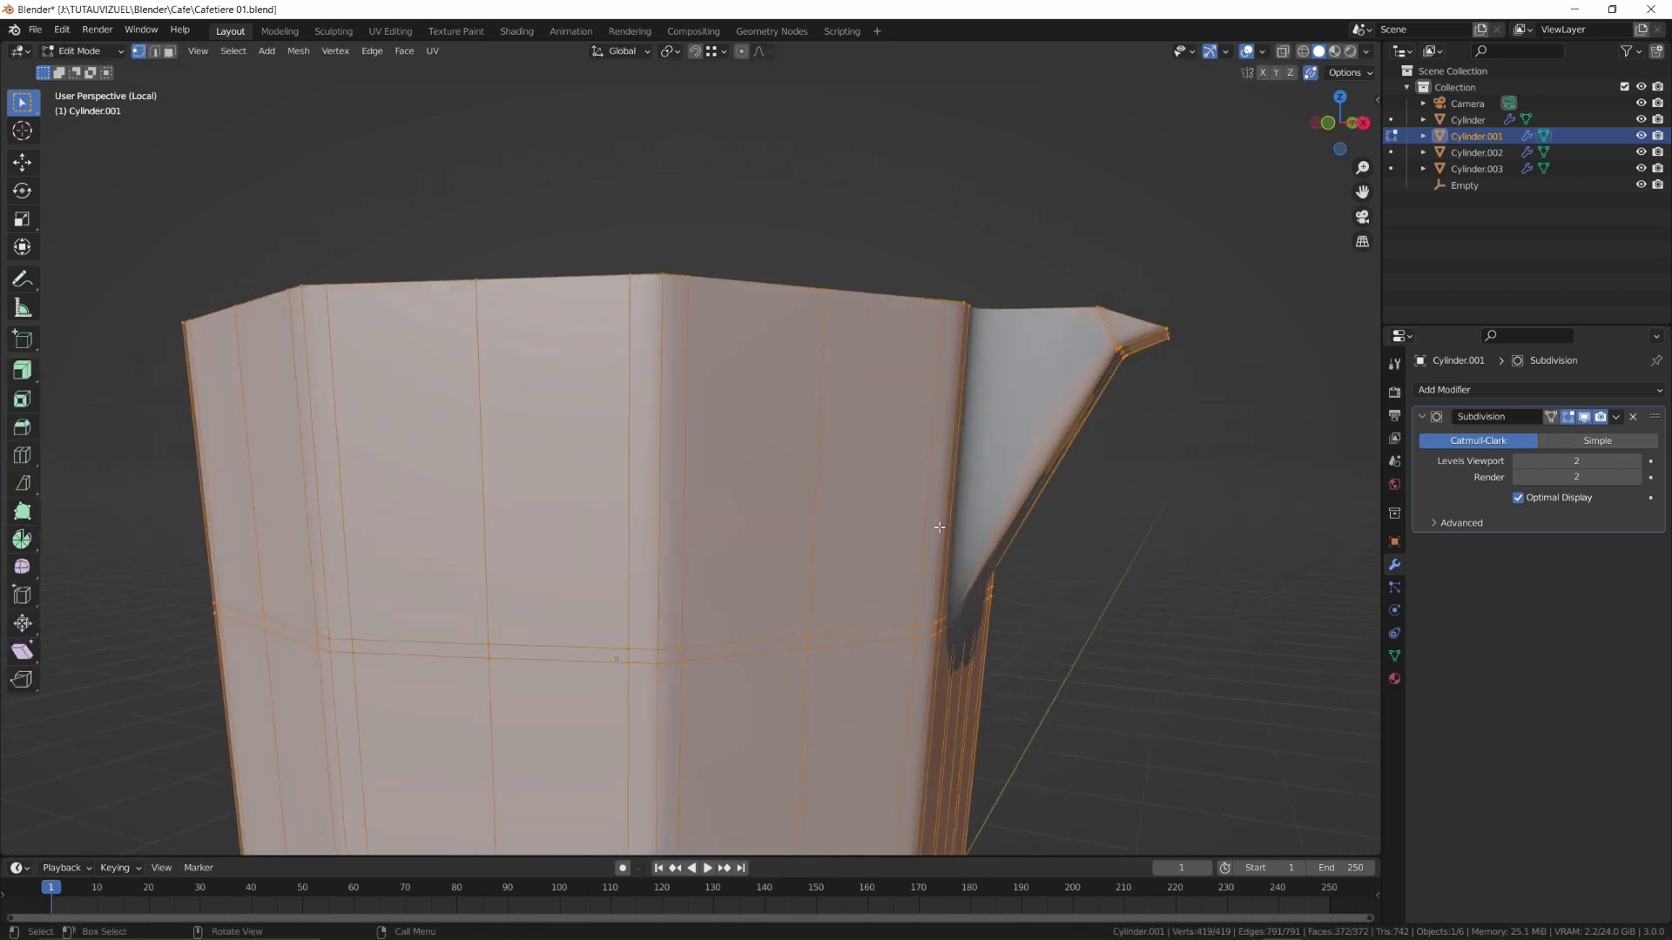
key(KP_1)
scroll(939, 526, down, 2)
key(k)
key(k)
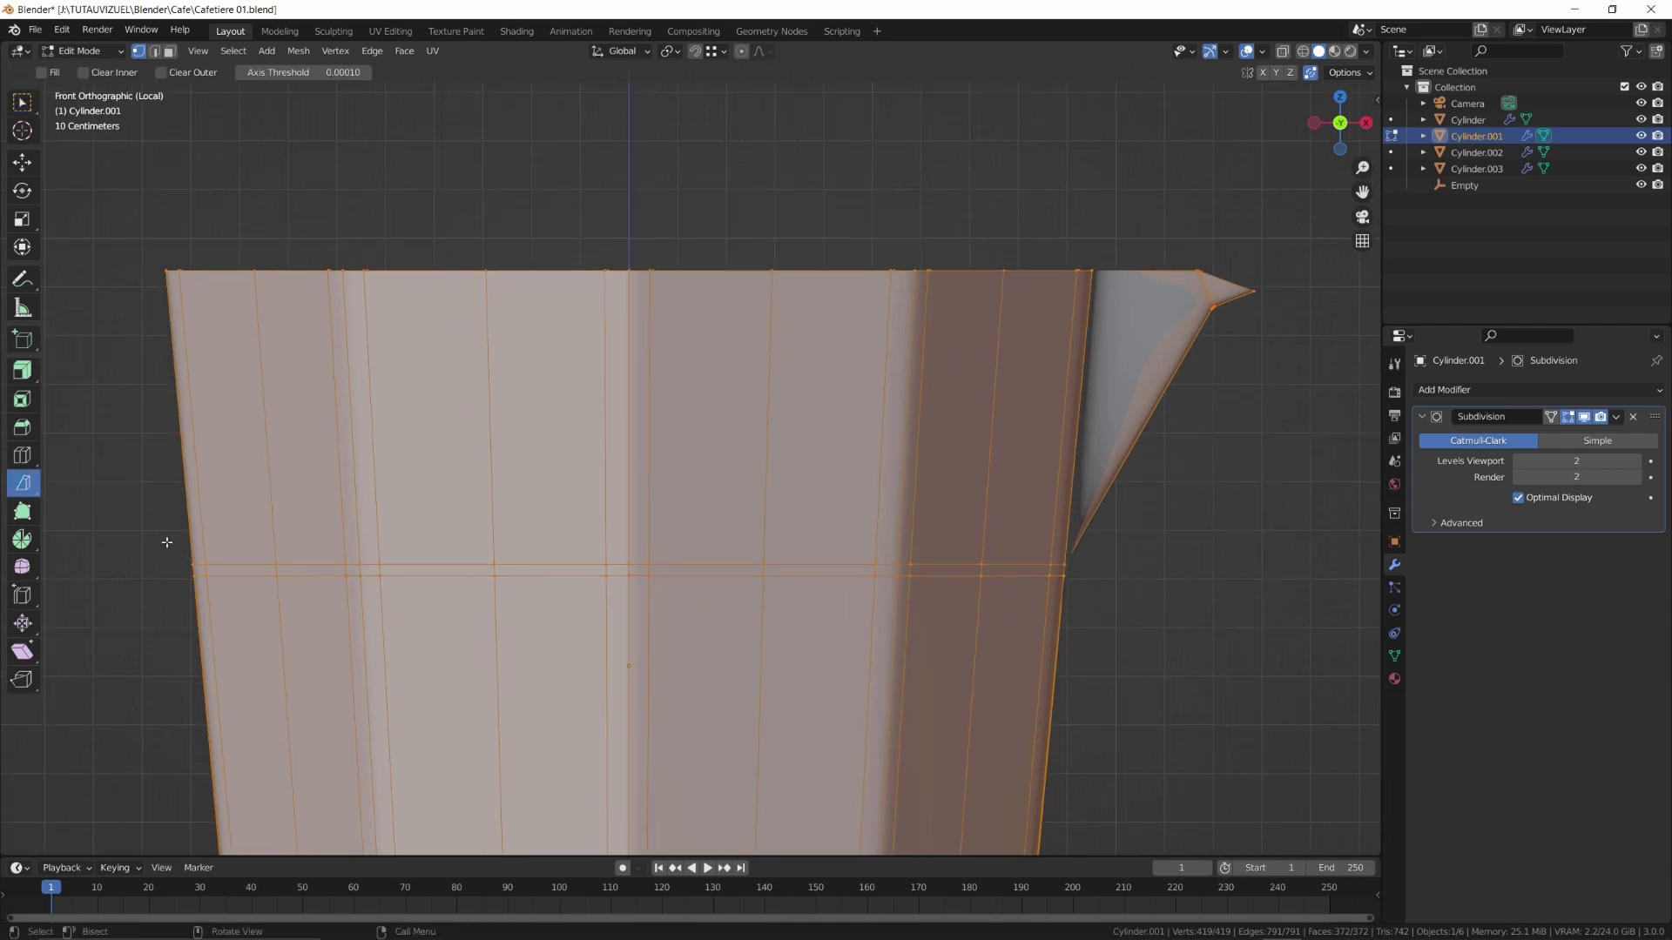
drag(182, 547, 741, 545)
drag(1161, 559, 1122, 552)
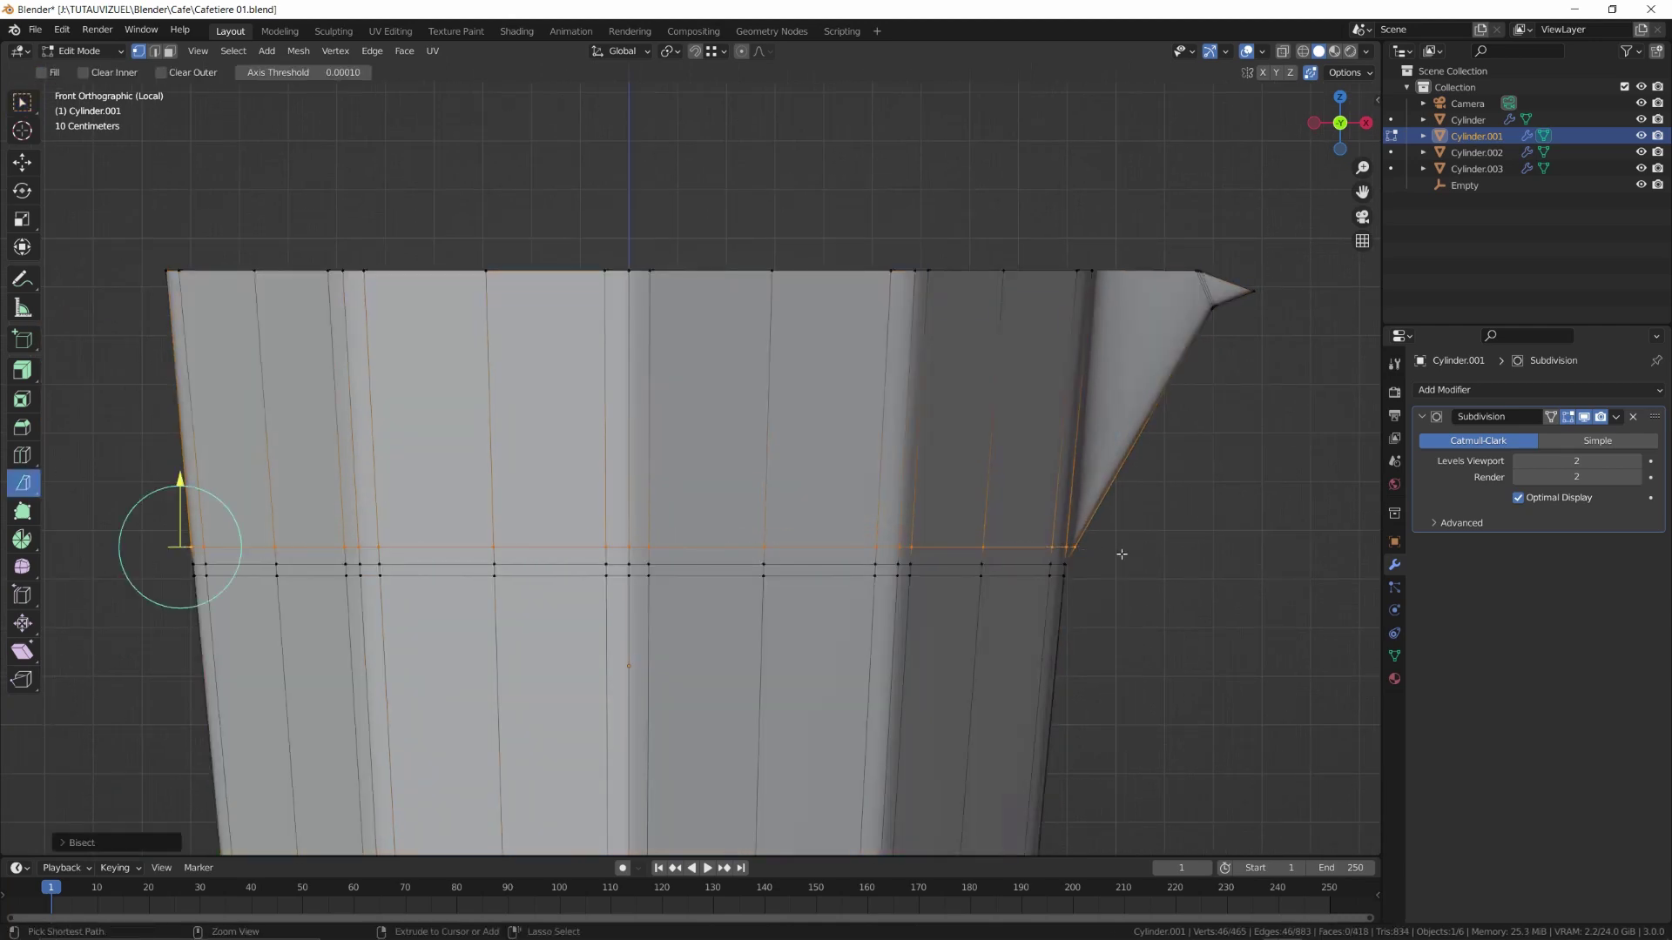
key(alt+a)
key(w)
Slide an edge loop near the spout and add a vertical loop cut close to where the spout meets the wall
middle_drag(1176, 541, 882, 409)
alt+click(881, 492)
key(g)
key(g)
click(886, 469)
key(ctrl+r)
click(805, 477)
click(813, 478)
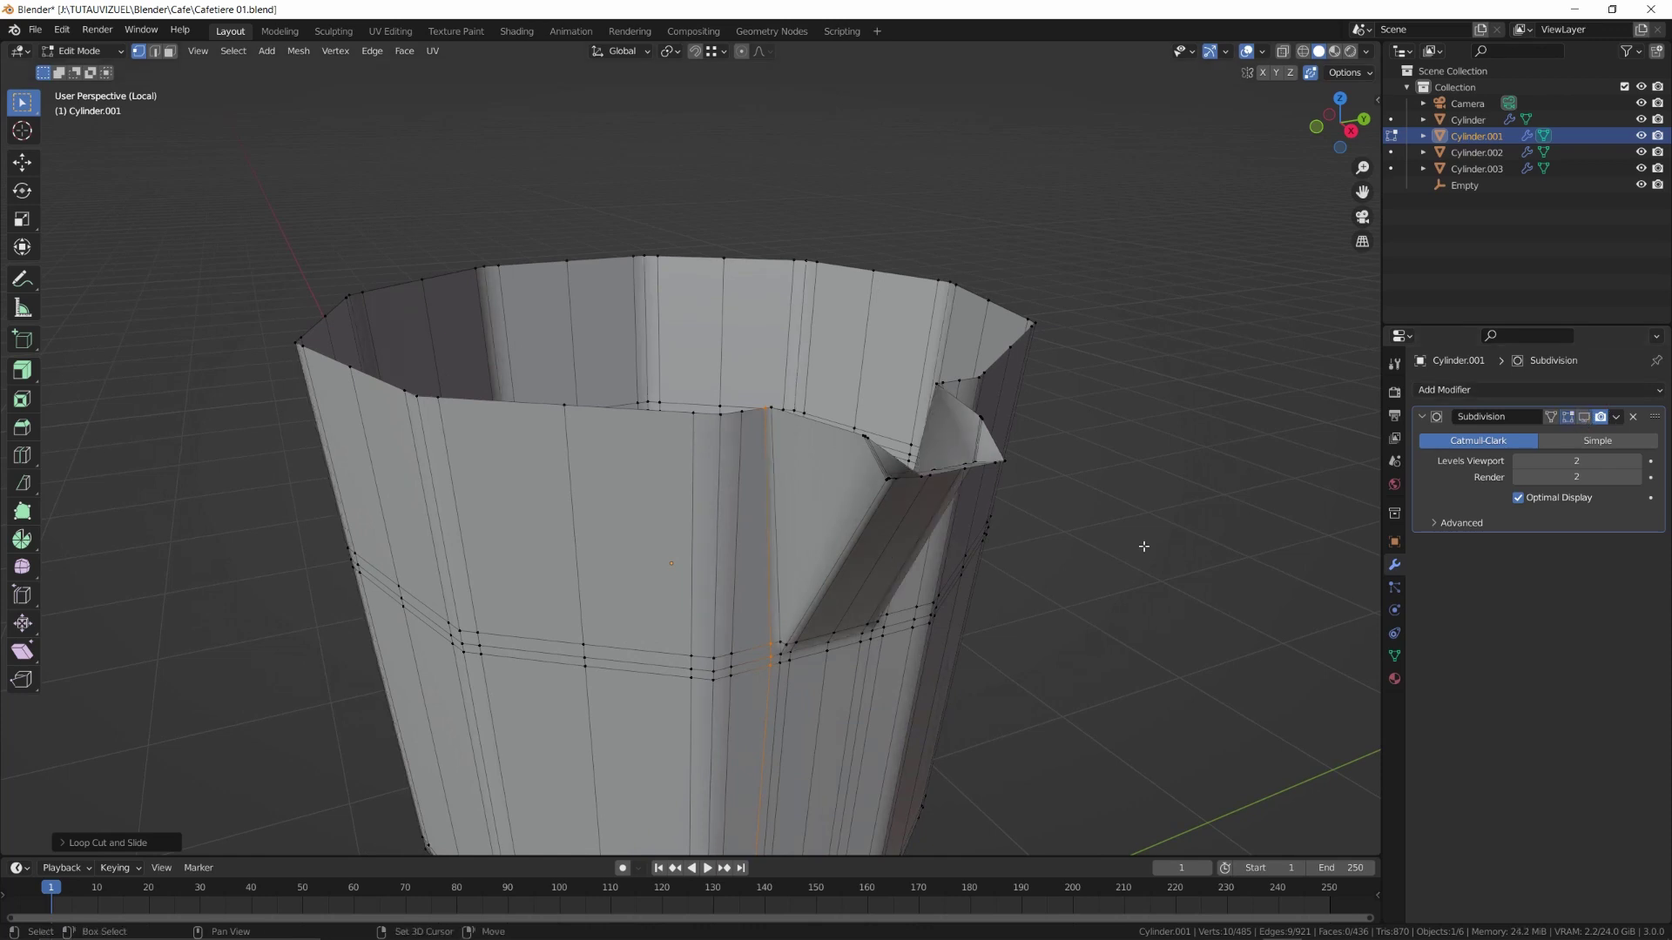
Knife a vertical cut from the rim down to the spout's lower corner on each side of the spout
scroll(870, 601, up, 5)
shift+middle_drag(919, 466, 898, 504)
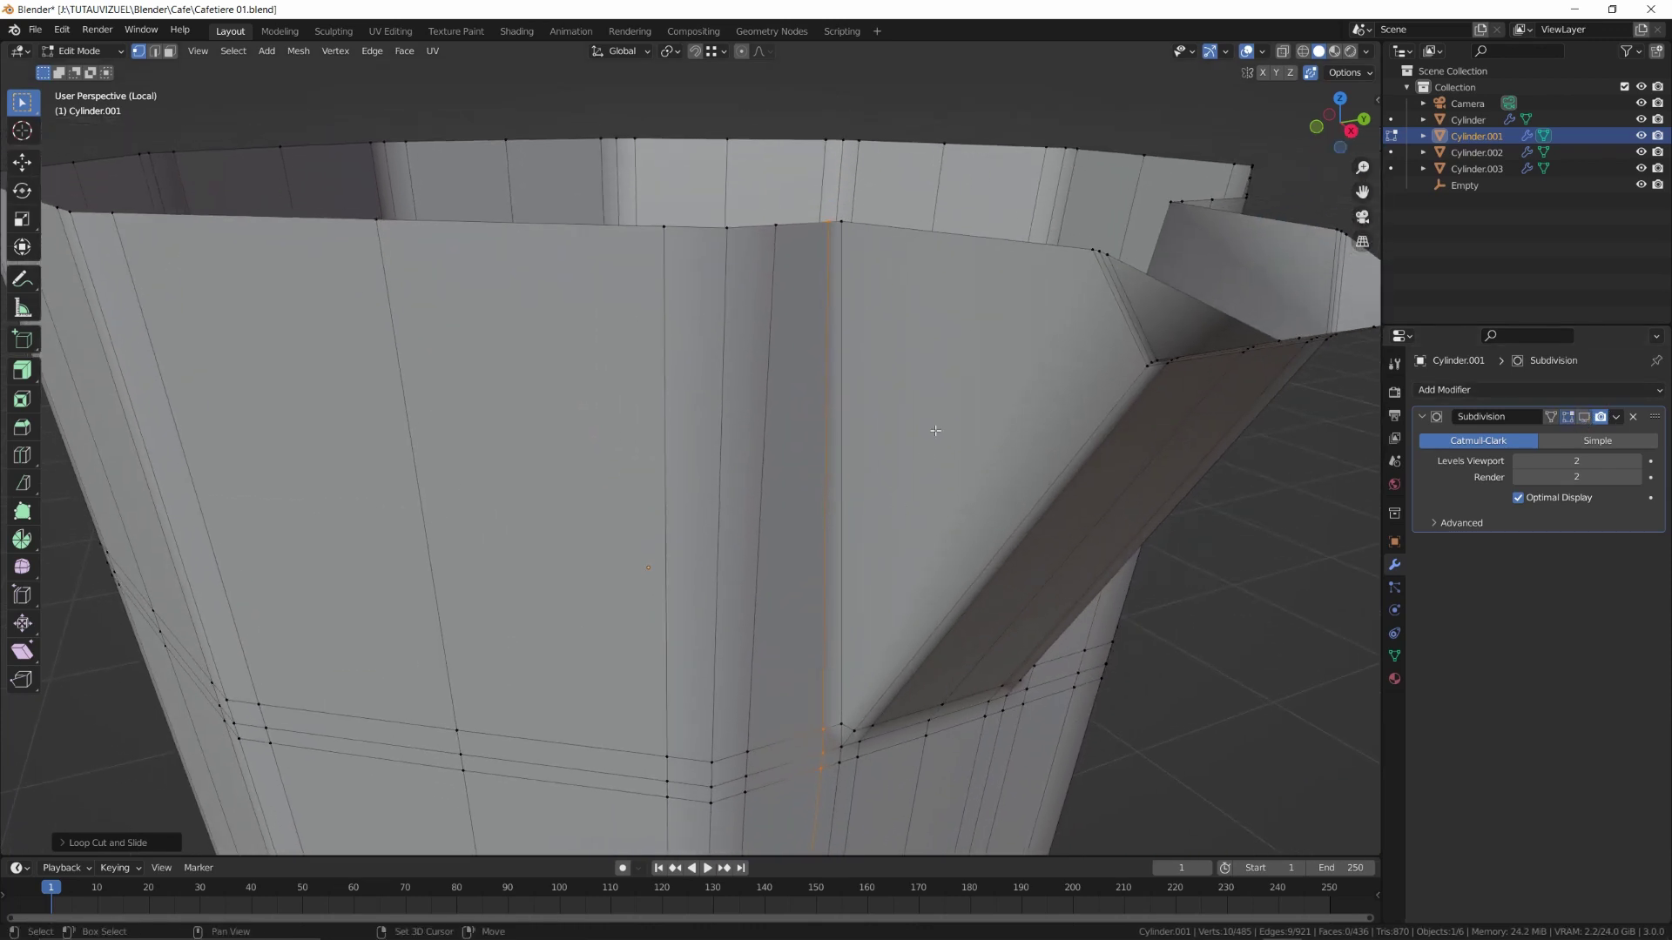
key(k)
click(860, 222)
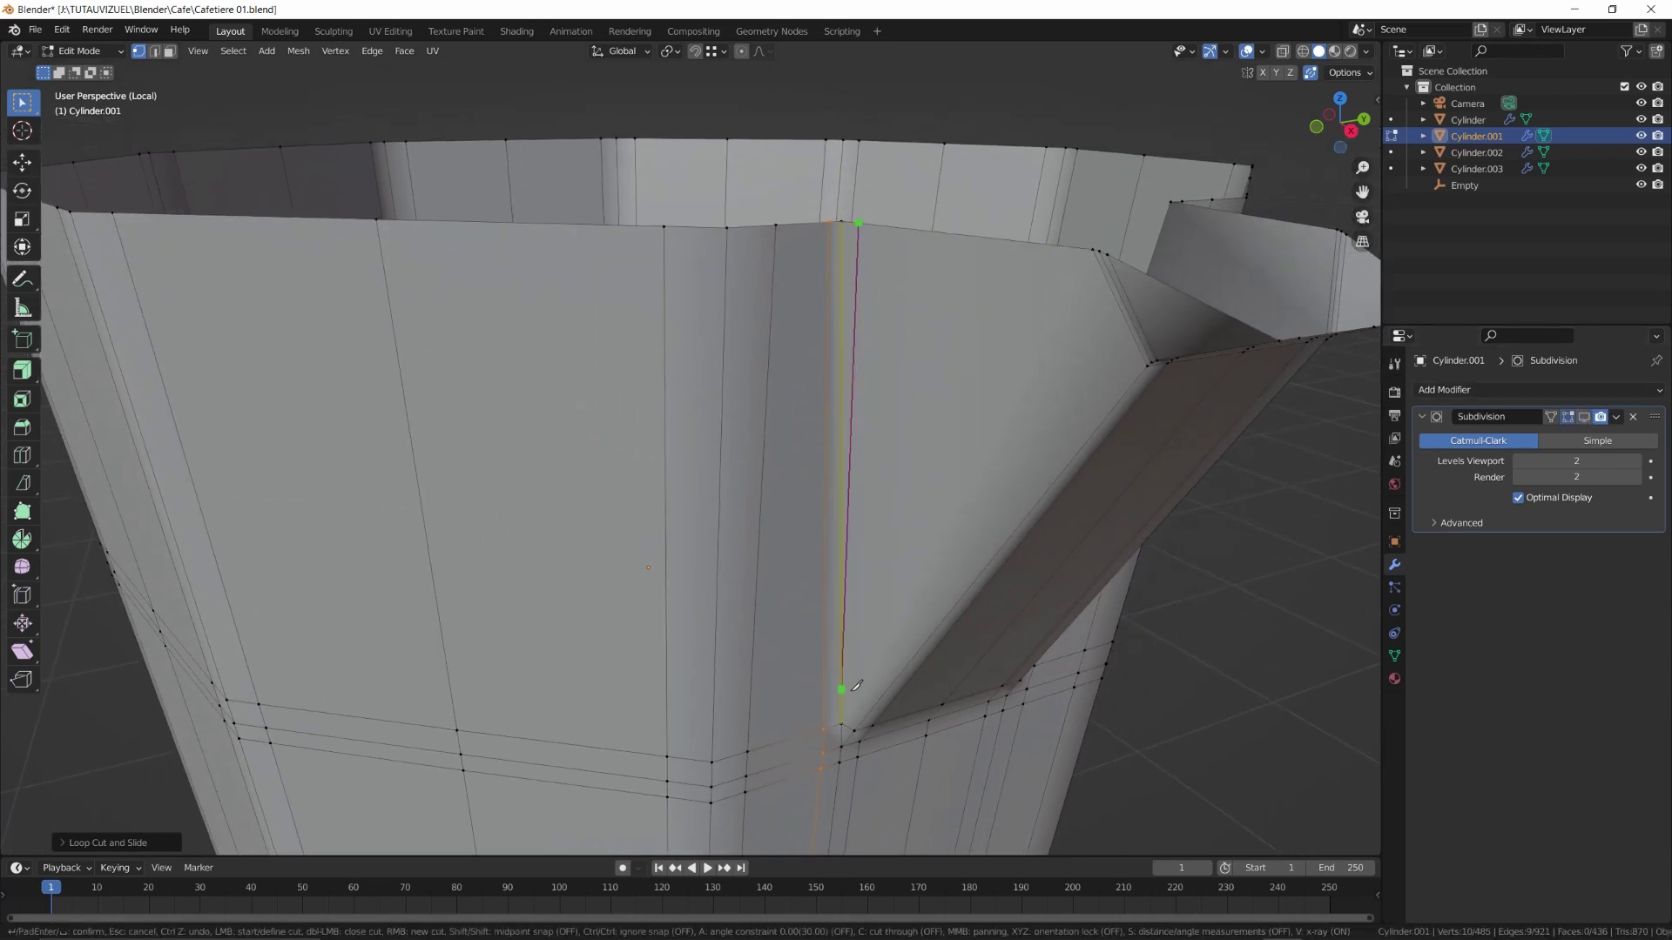
click(849, 726)
key(Return)
mouse_move(849, 725)
middle_down()
mouse_move(977, 519)
mouse_move(827, 488)
middle_up()
key(k)
click(635, 179)
click(610, 725)
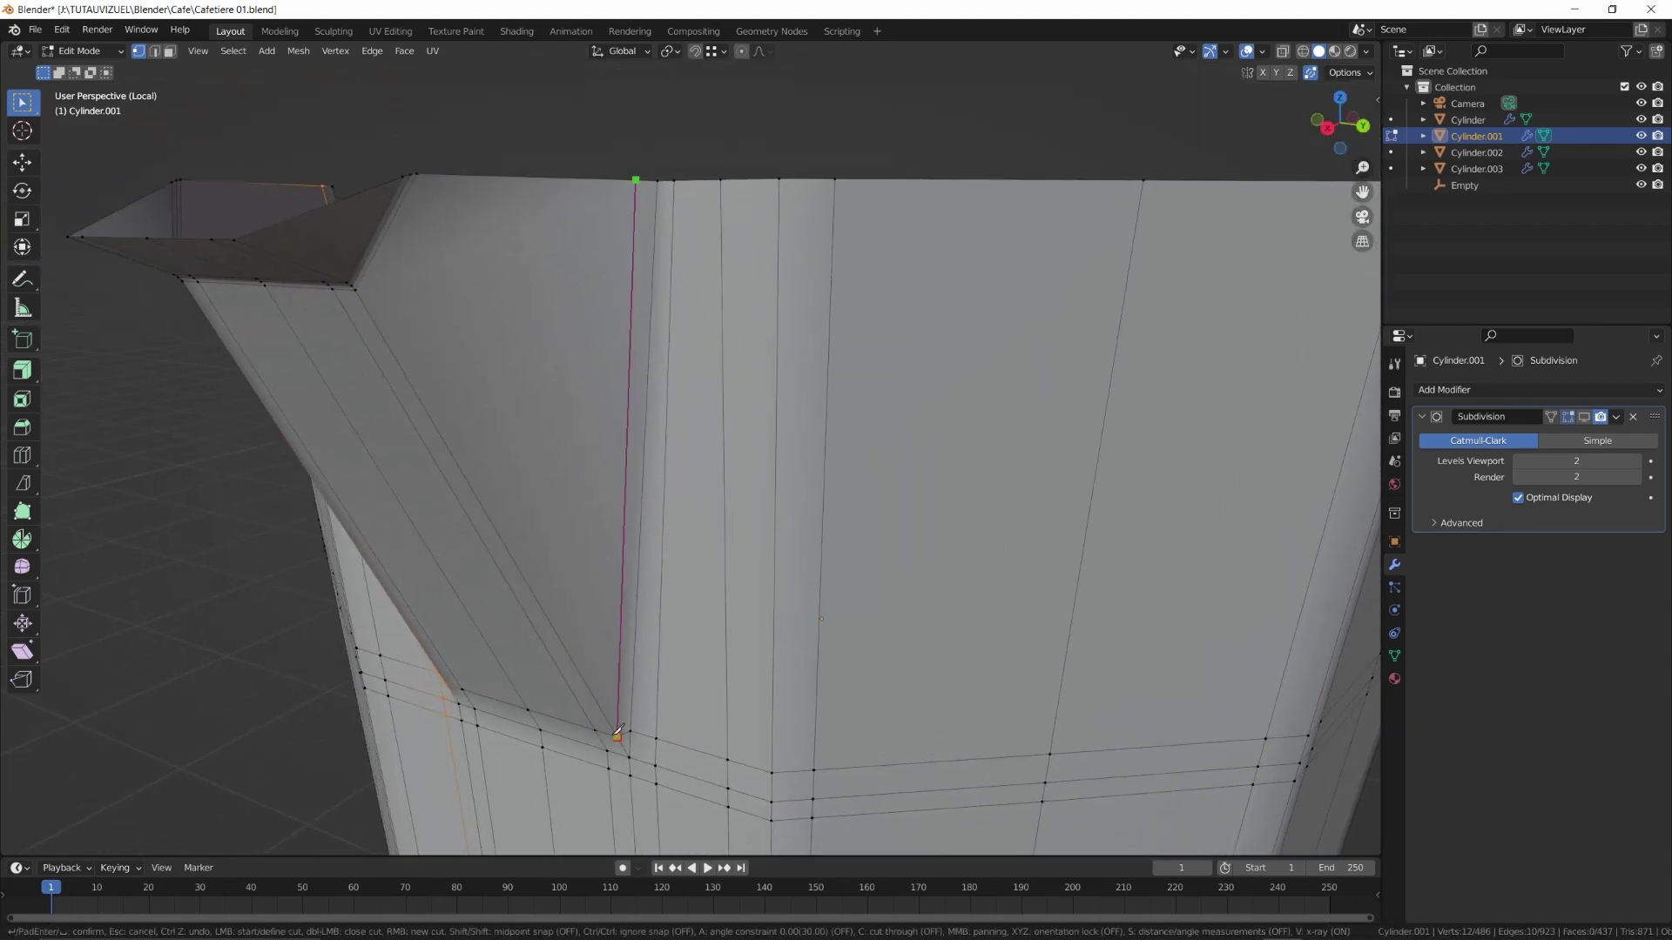
key(Return)
Turn the Subdivision modifier's viewport display back on and return to Object Mode
scroll(684, 445, down, 5)
click(1584, 416)
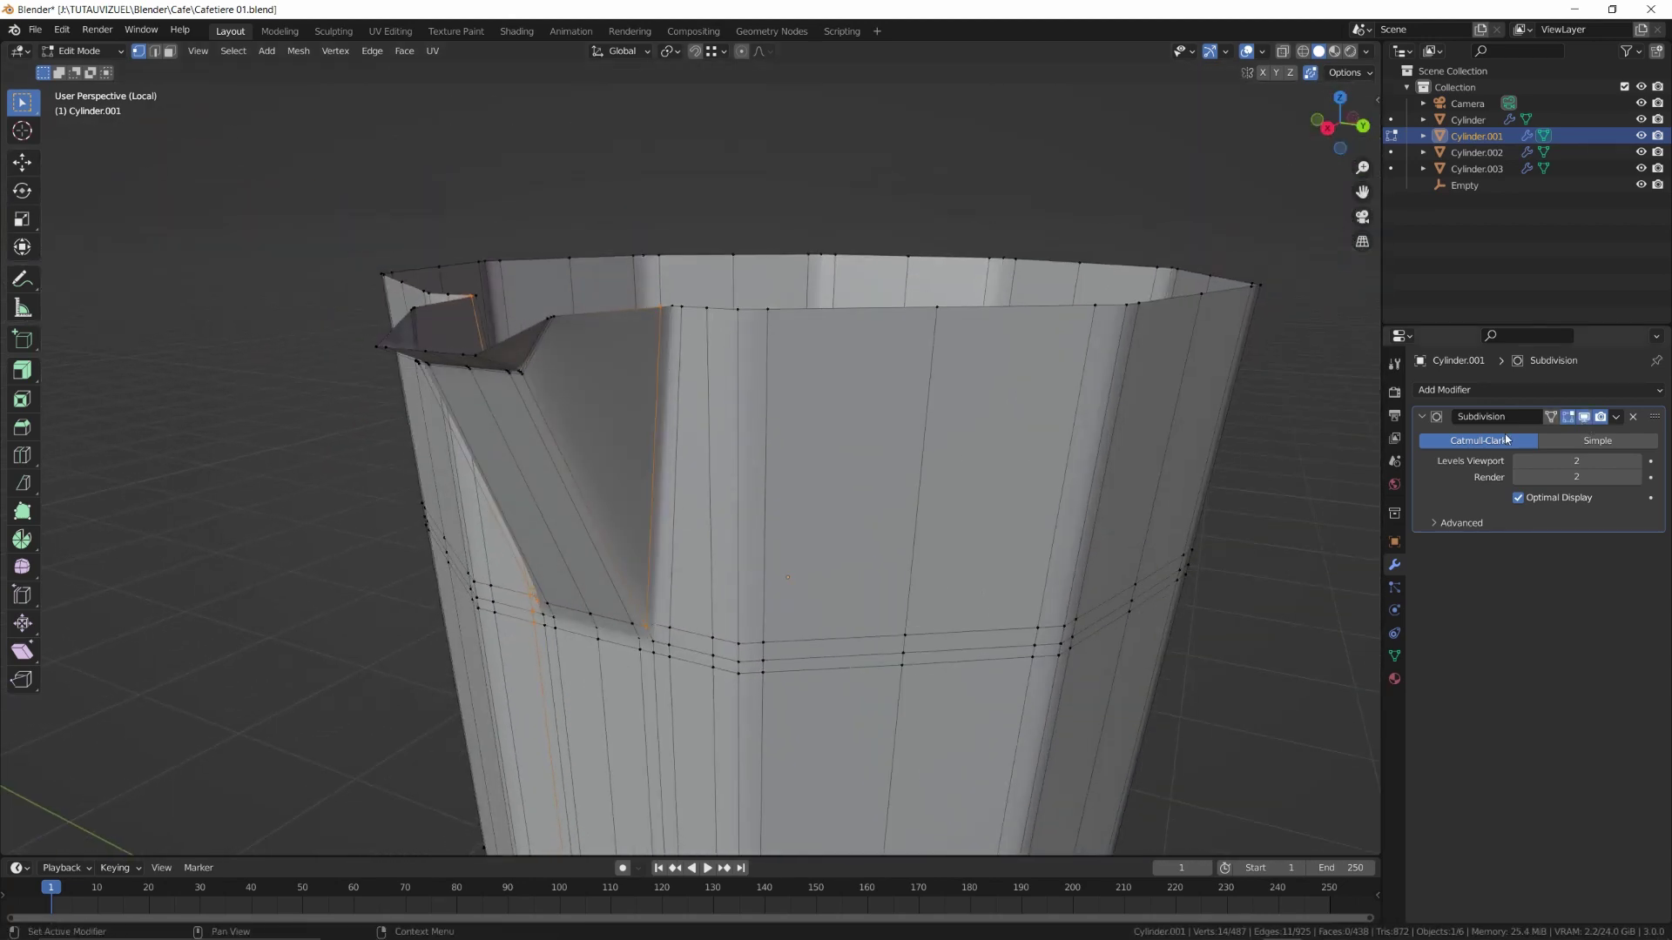
key(Tab)
middle_drag(896, 519, 1001, 545)
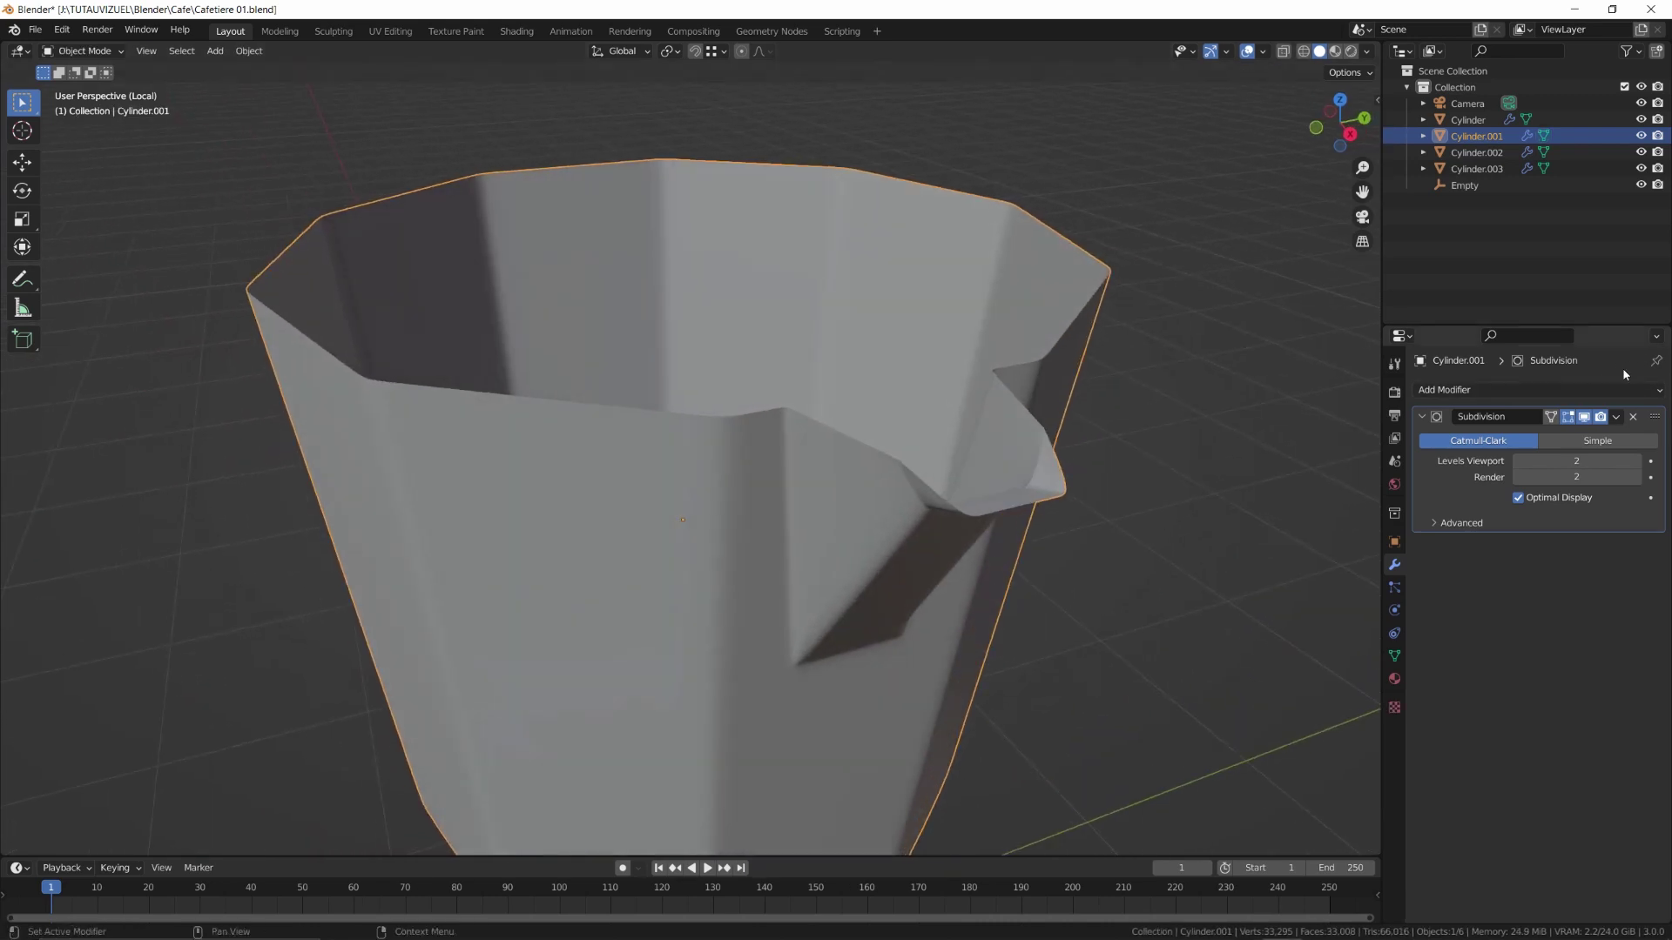
Add a Solidify modifier to the upper vessel and place it above the Subdivision modifier
click(1648, 393)
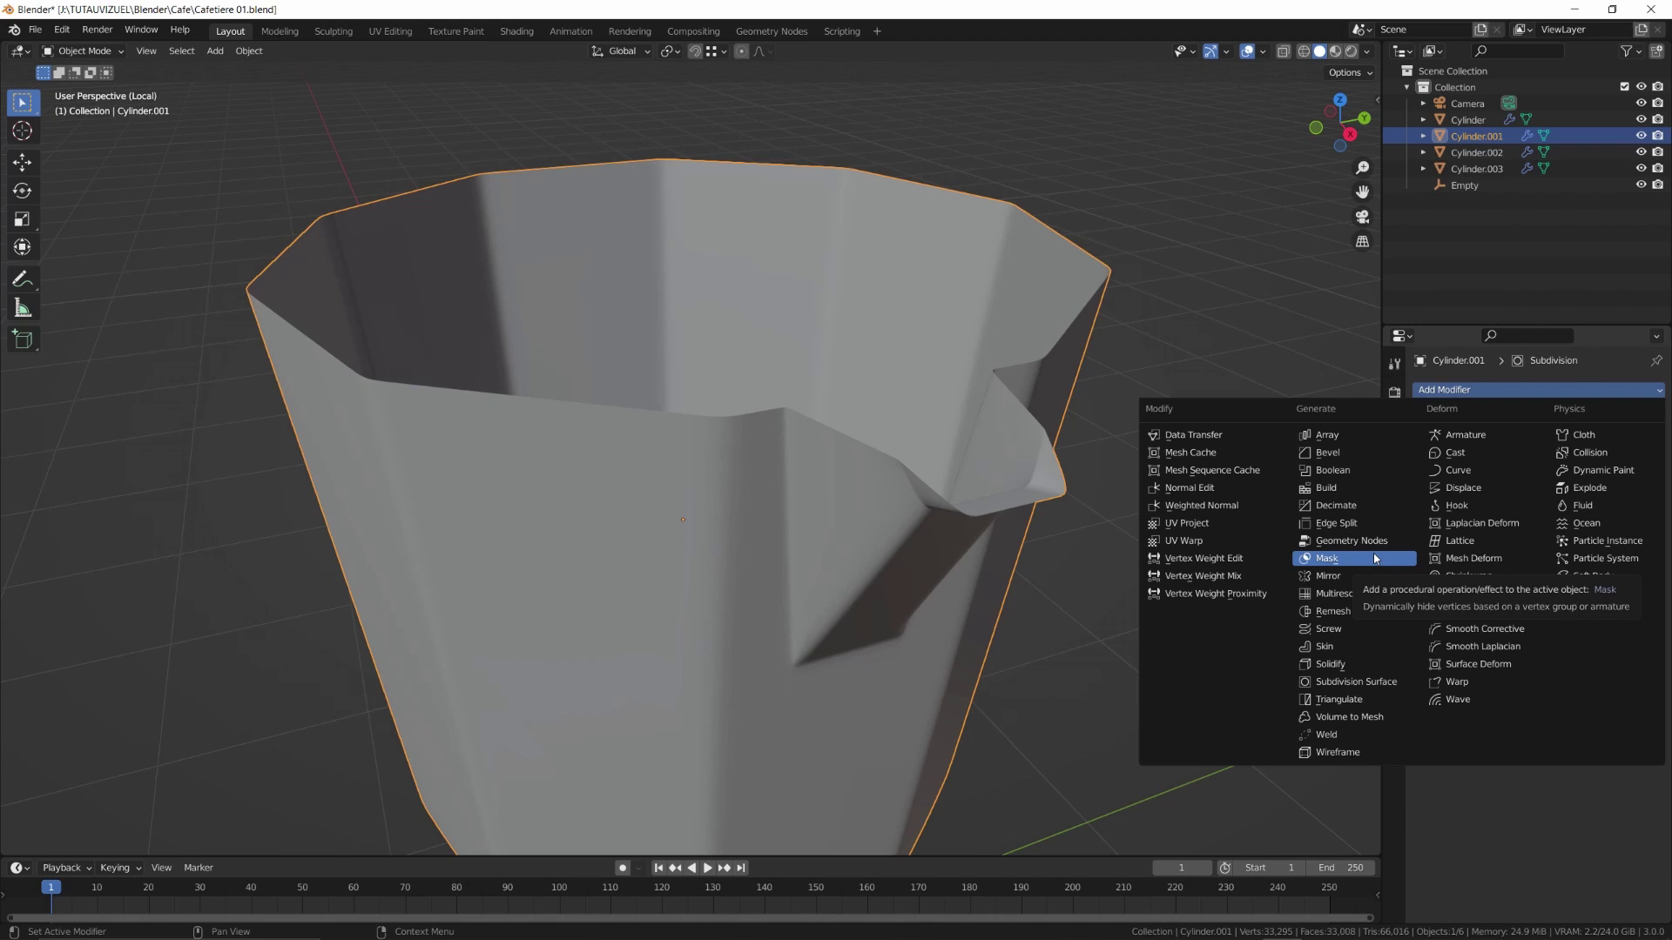
click(1339, 664)
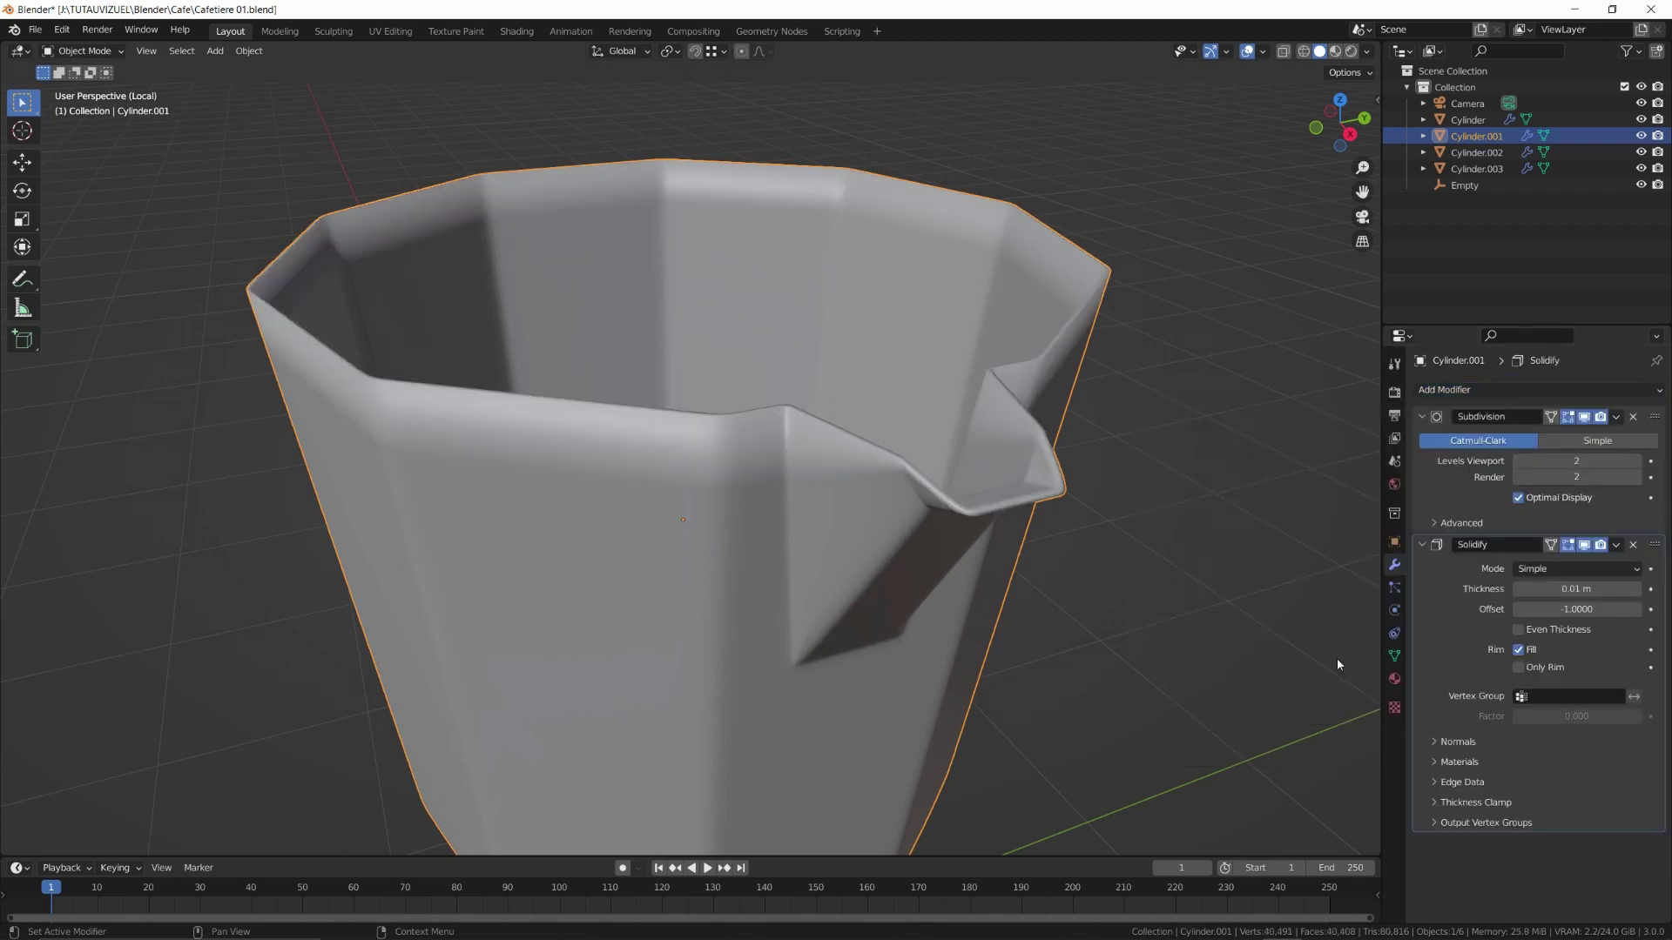
middle_drag(1109, 513, 1074, 522)
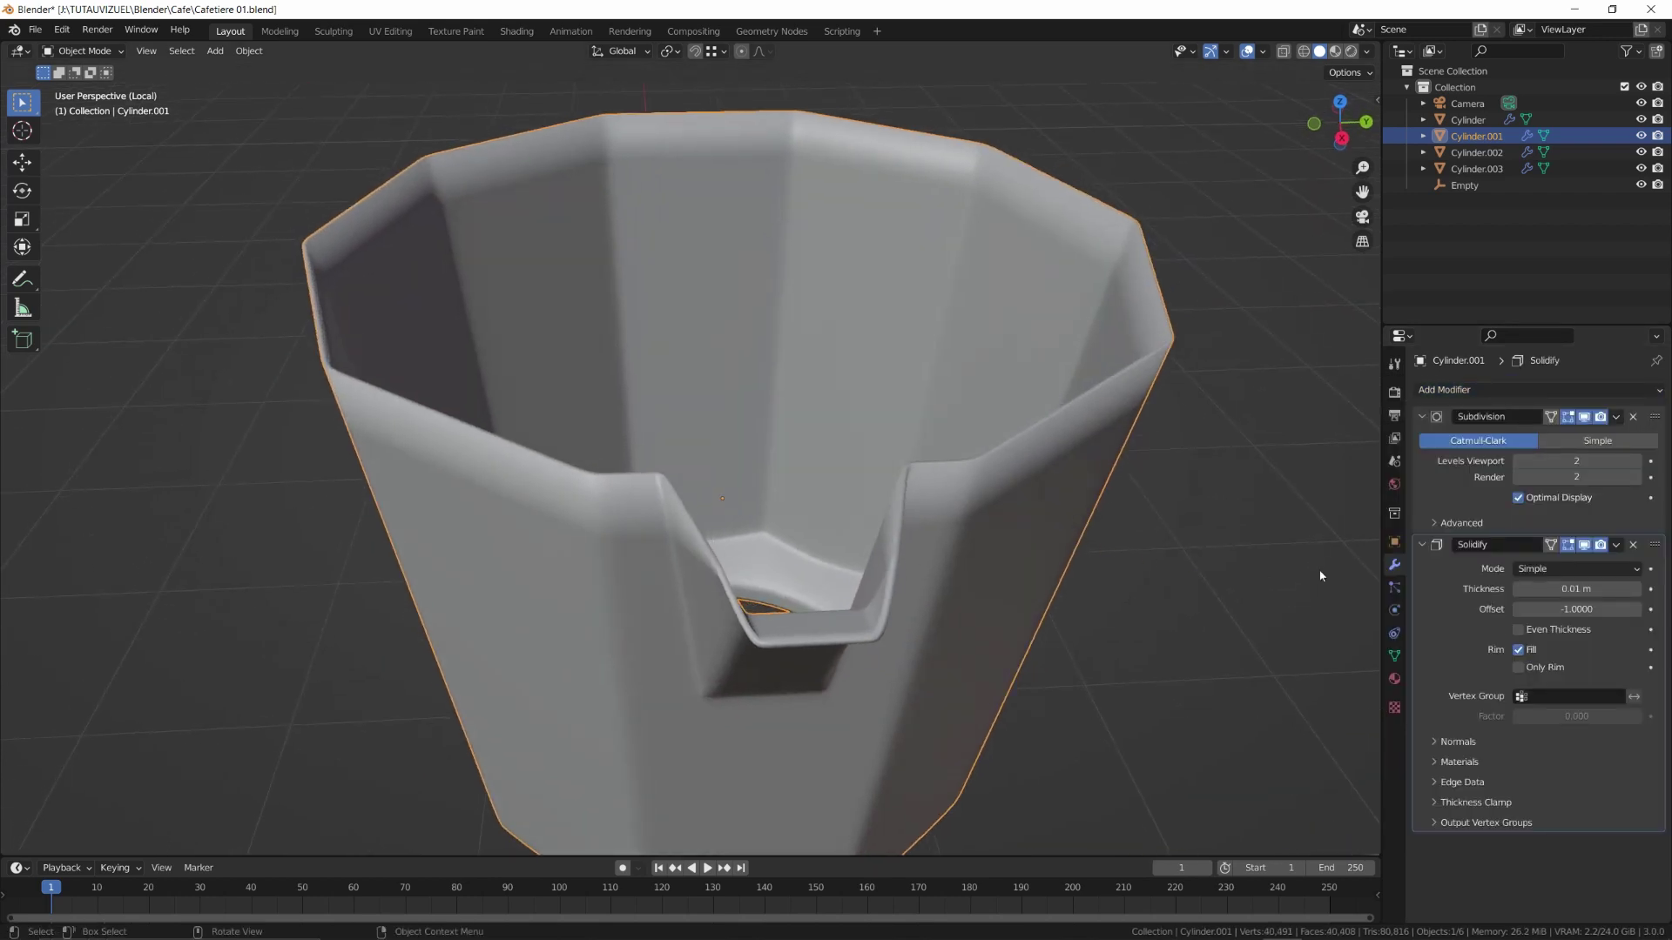
drag(1654, 545, 1651, 418)
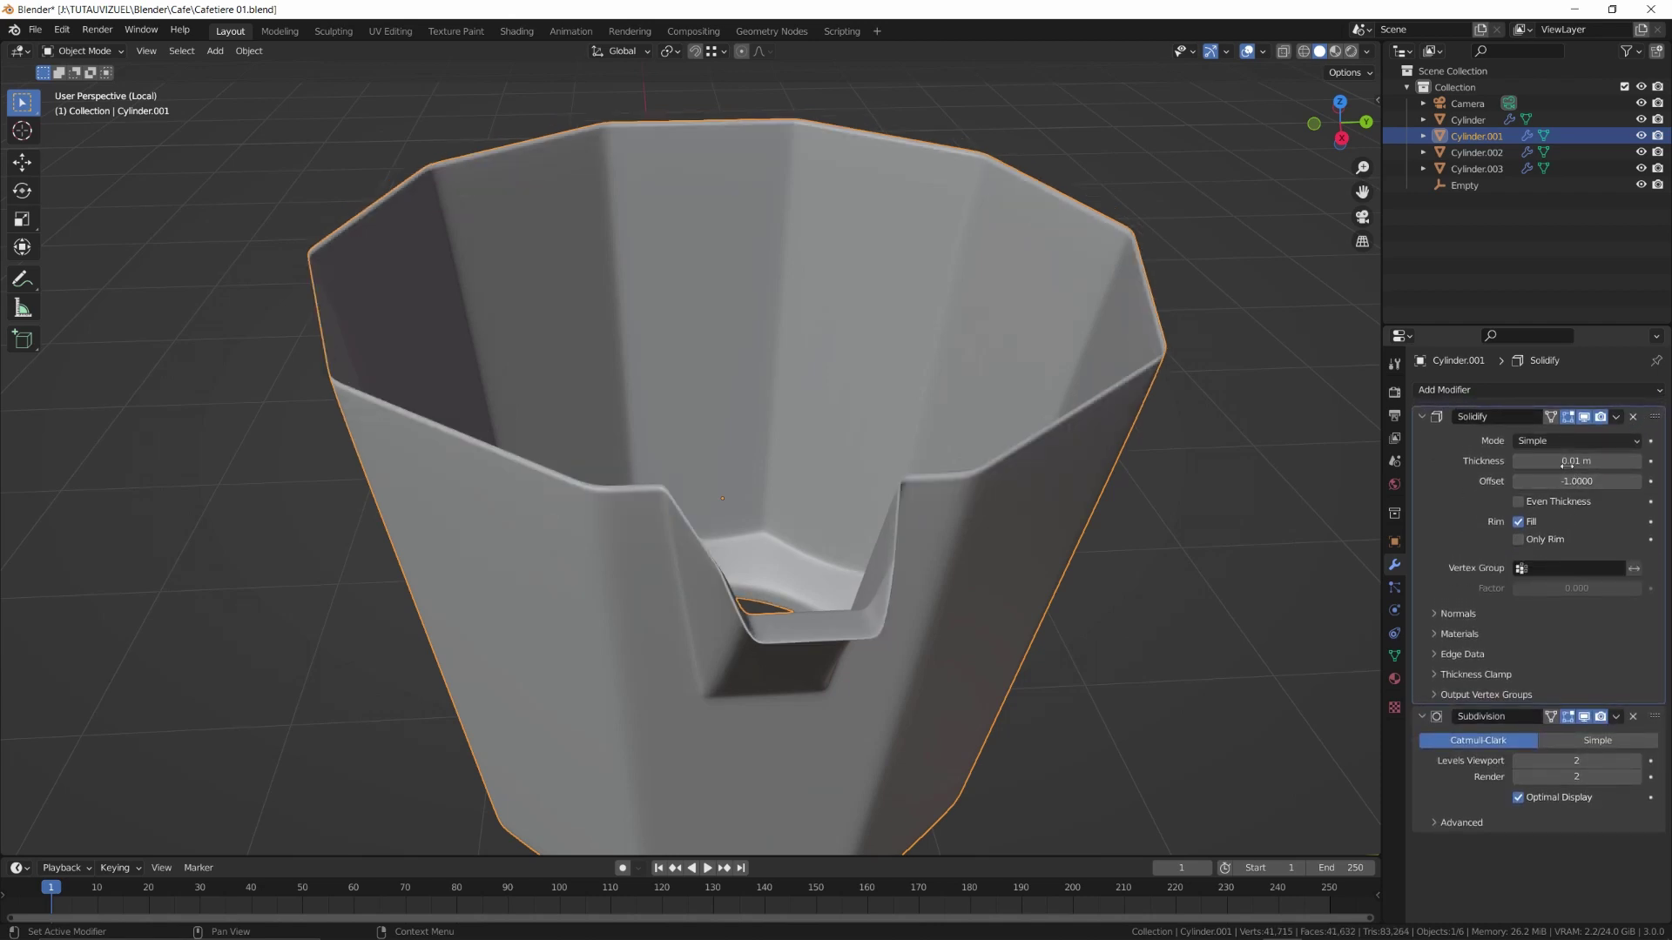
Set the Solidify modifier to Complex mode with a thickness of 0.063 m
drag(1563, 463, 1632, 462)
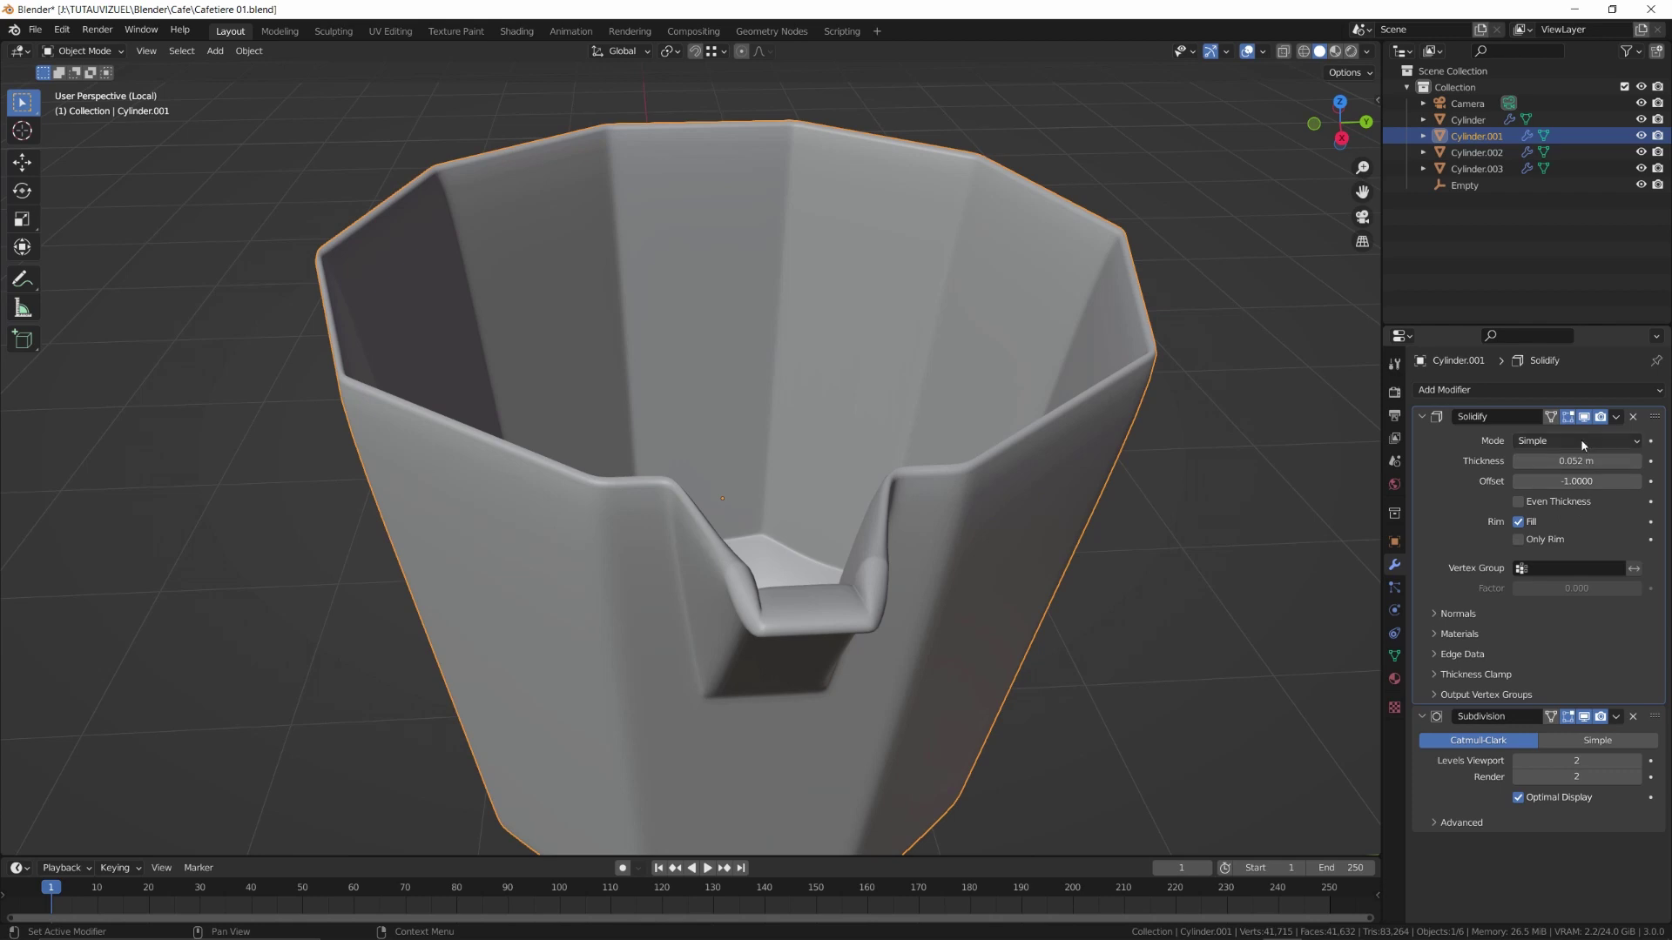
click(1581, 442)
click(1563, 477)
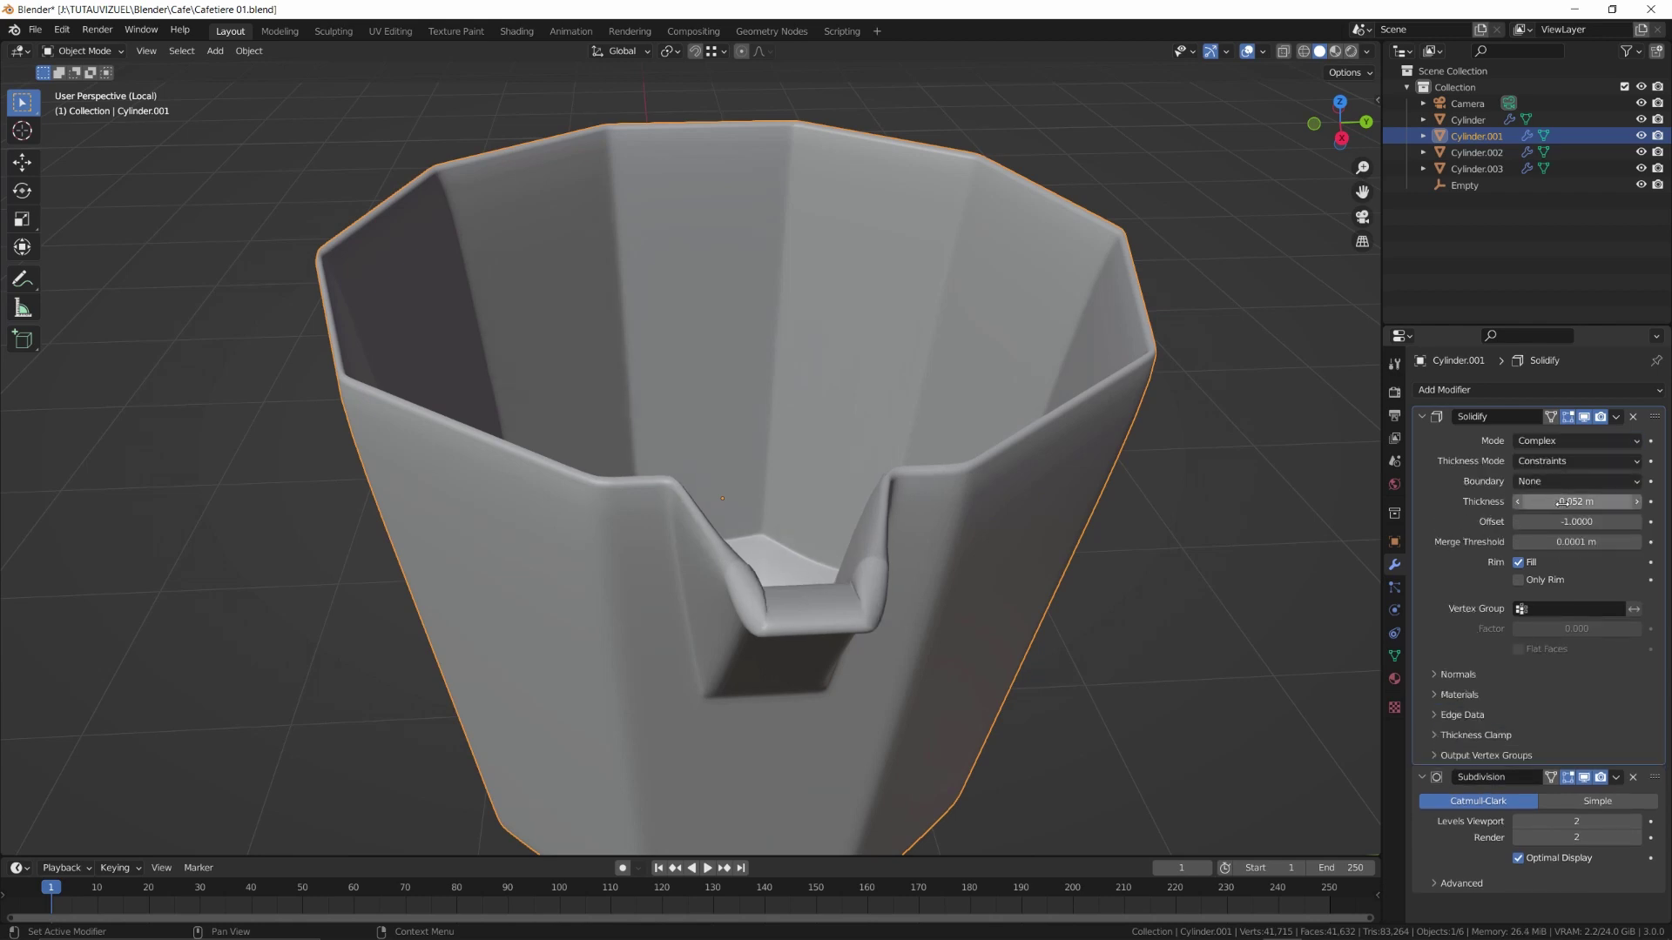
drag(1577, 502, 1593, 502)
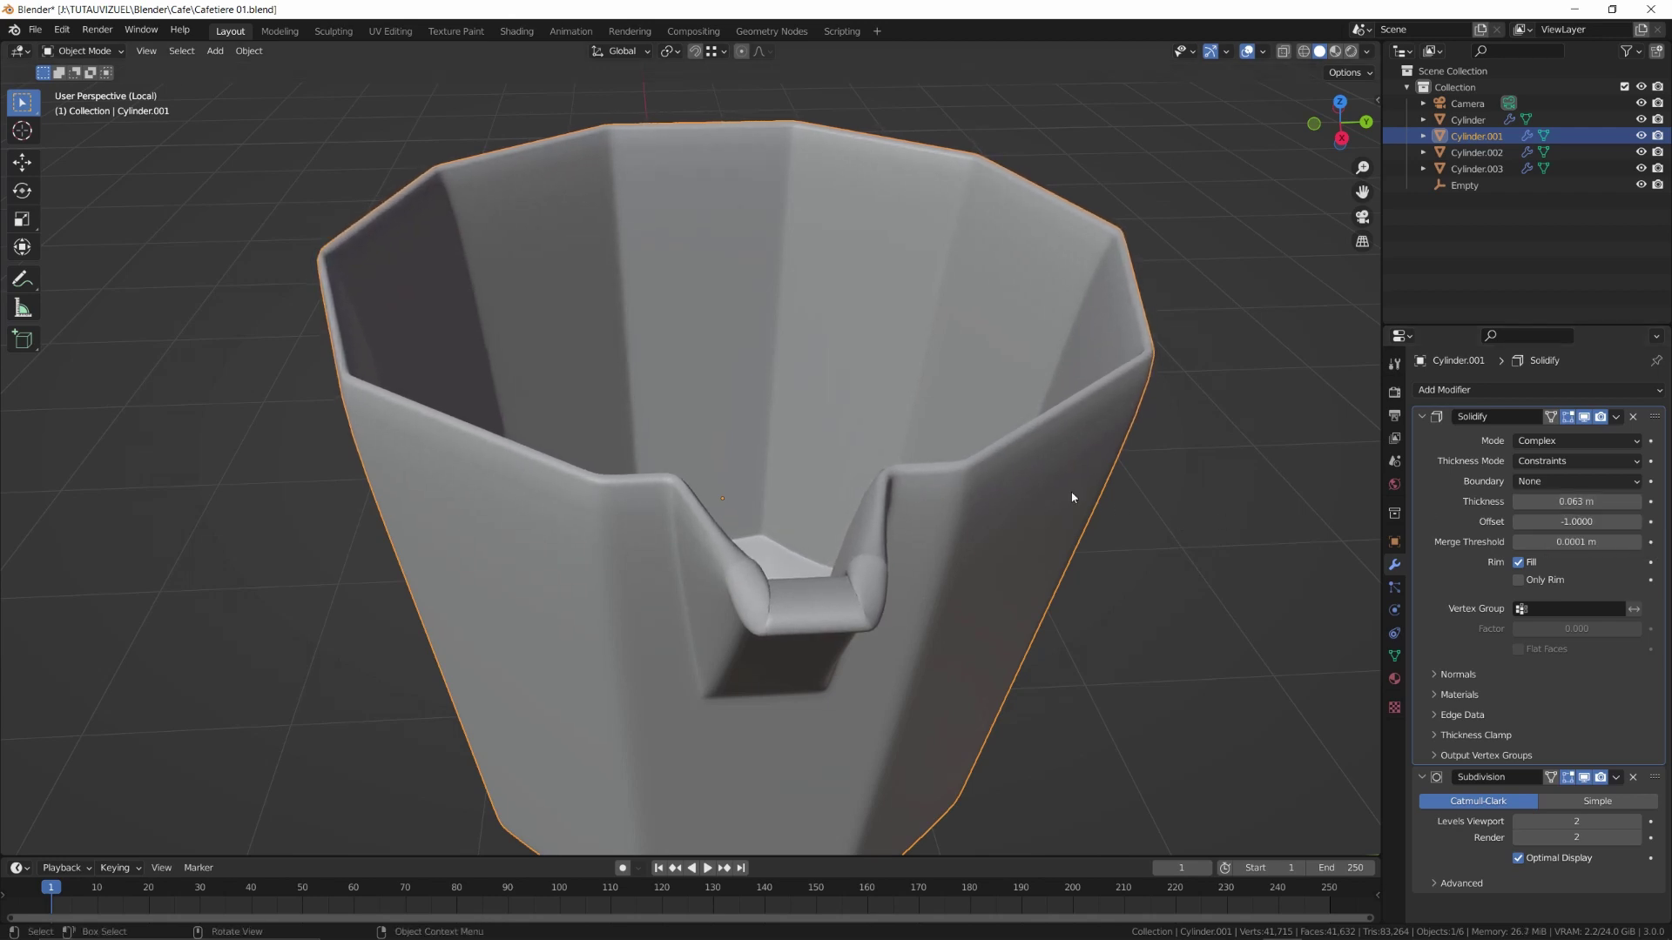
middle_drag(1072, 498, 936, 439)
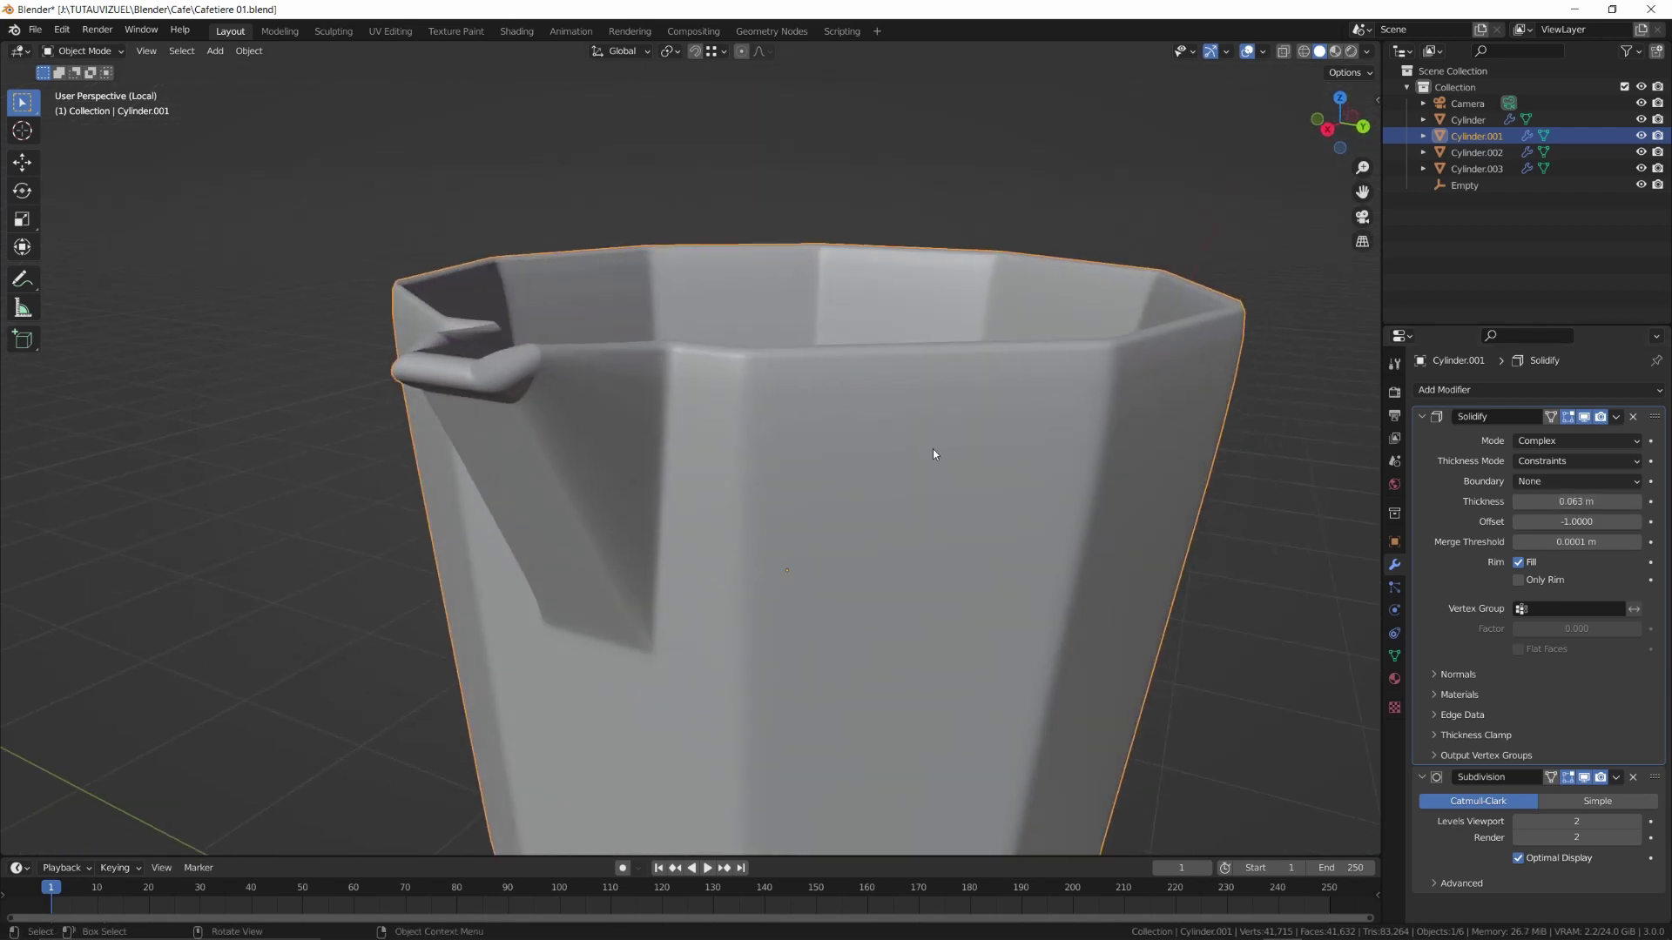
Add a horizontal loop cut around the upper vessel and slide it up close to the rim
key(Tab)
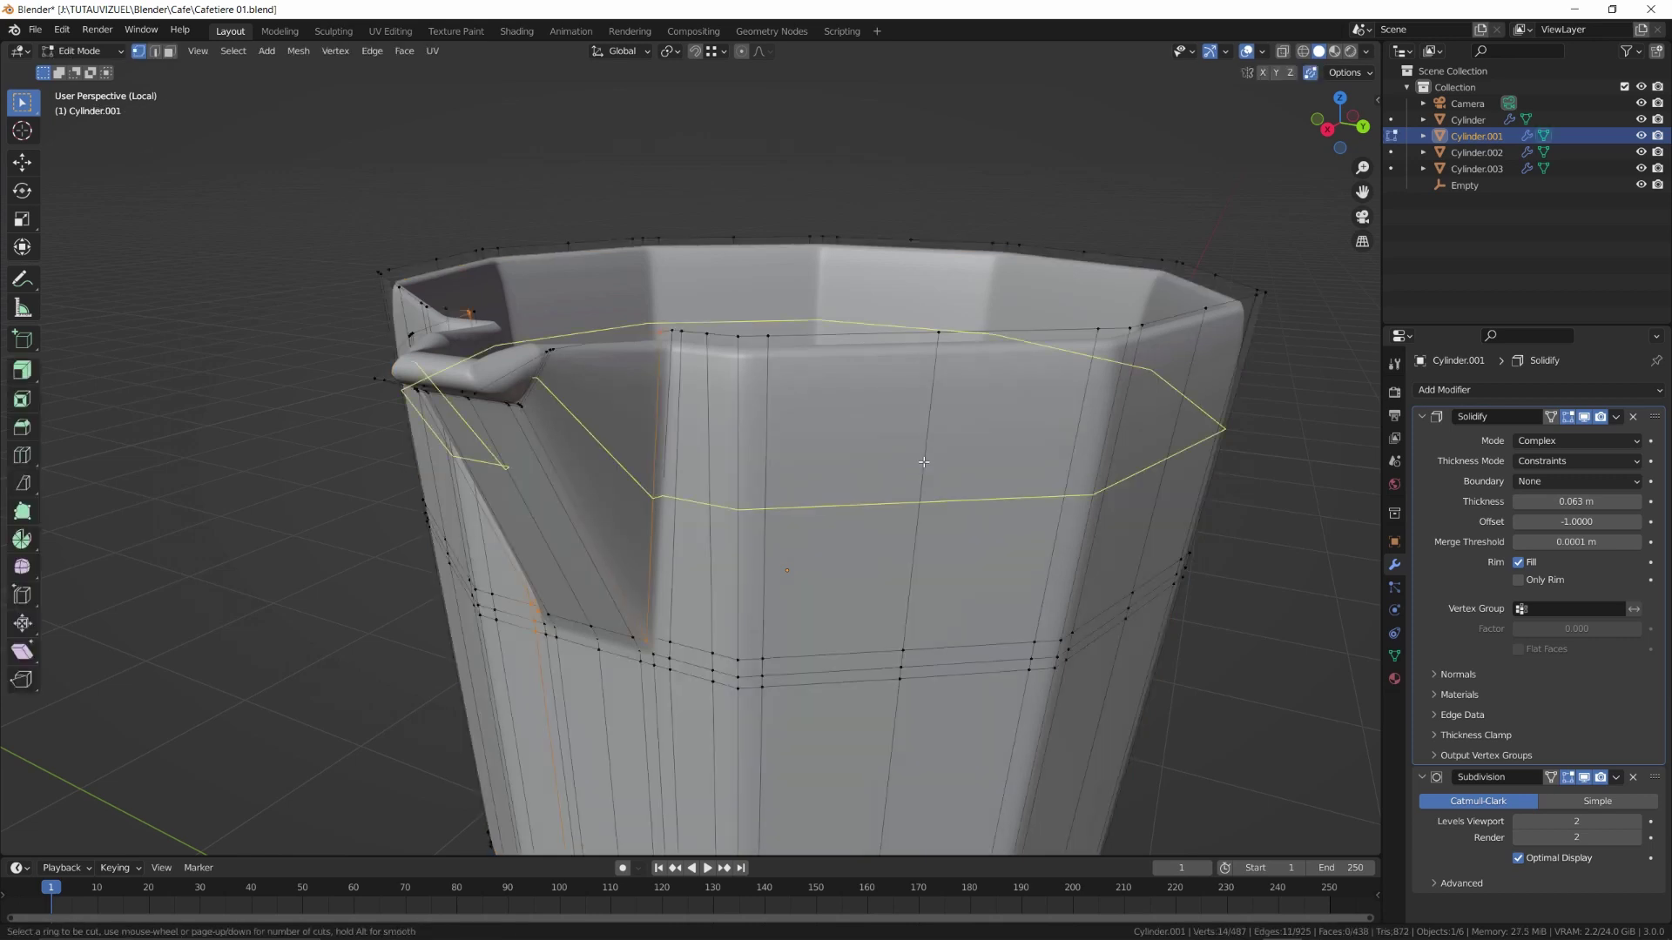
click(924, 418)
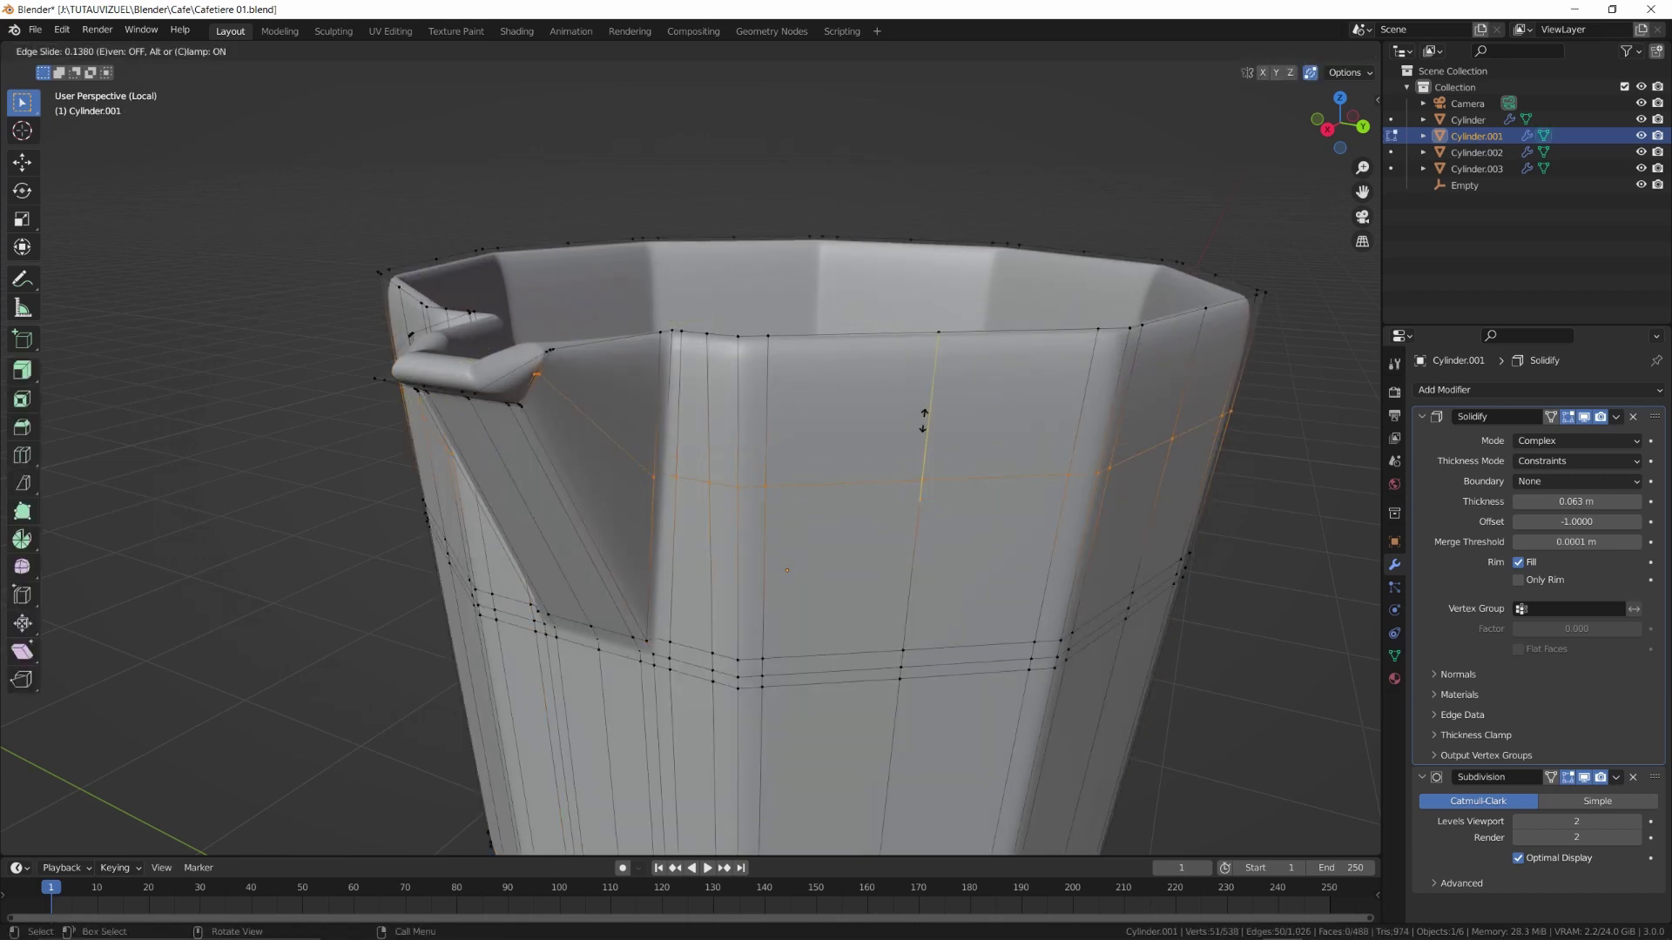
click(926, 314)
middle_drag(927, 313, 873, 417)
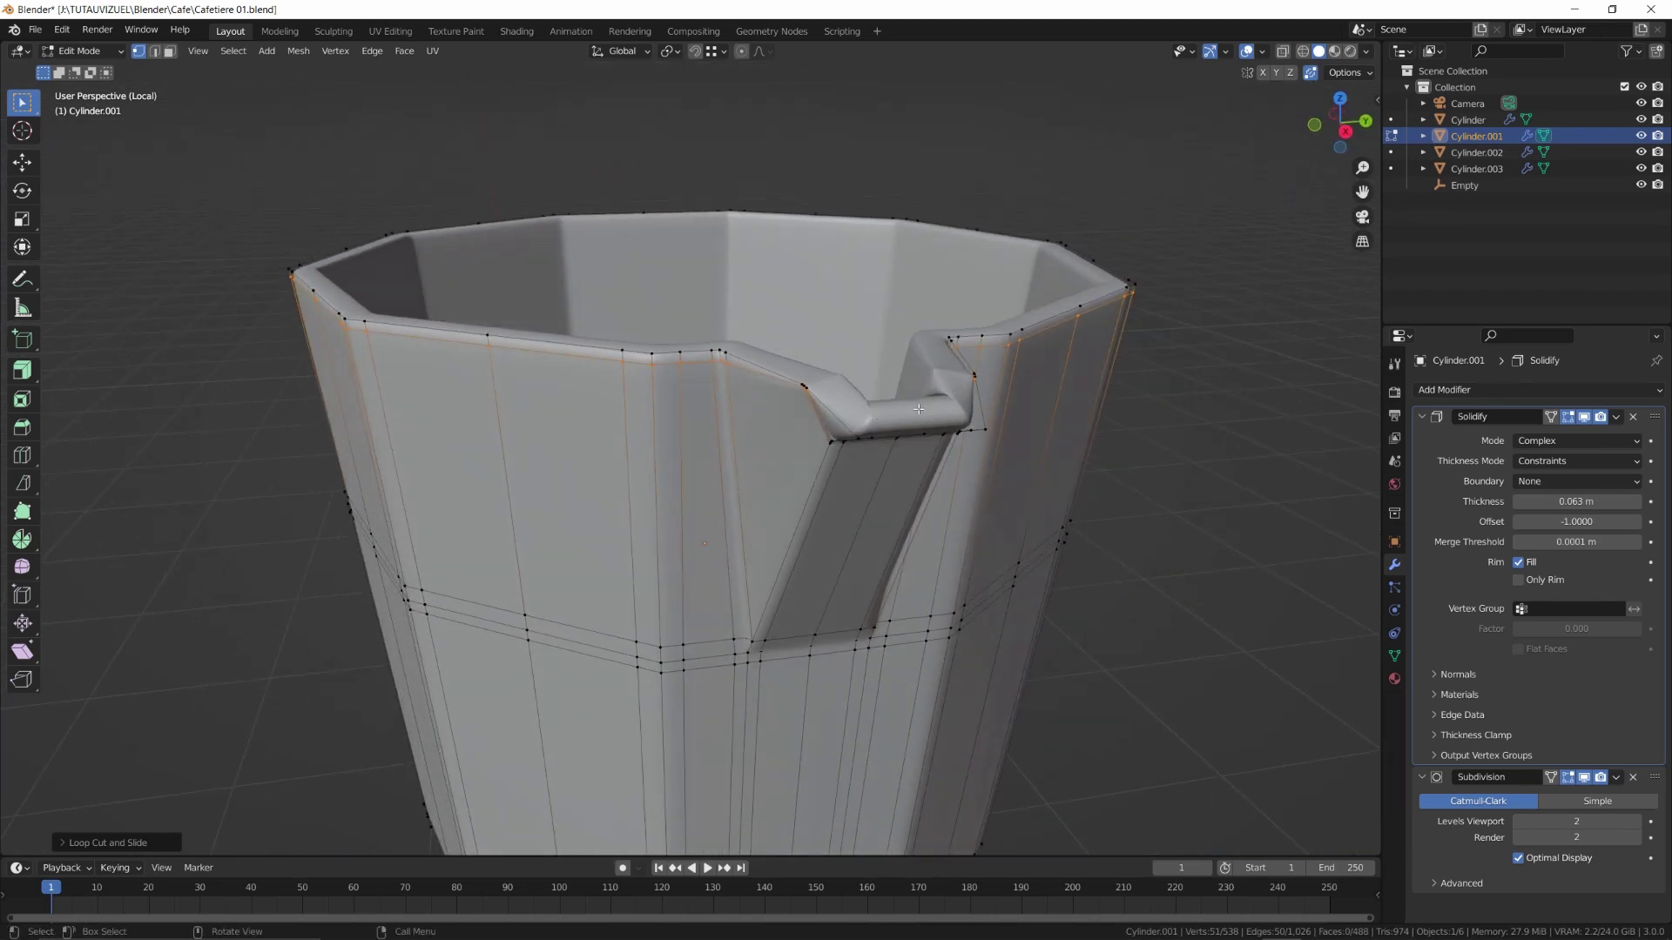
middle_drag(888, 430, 871, 567)
Return to Object Mode and set the Solidify offset to 0
key(Tab)
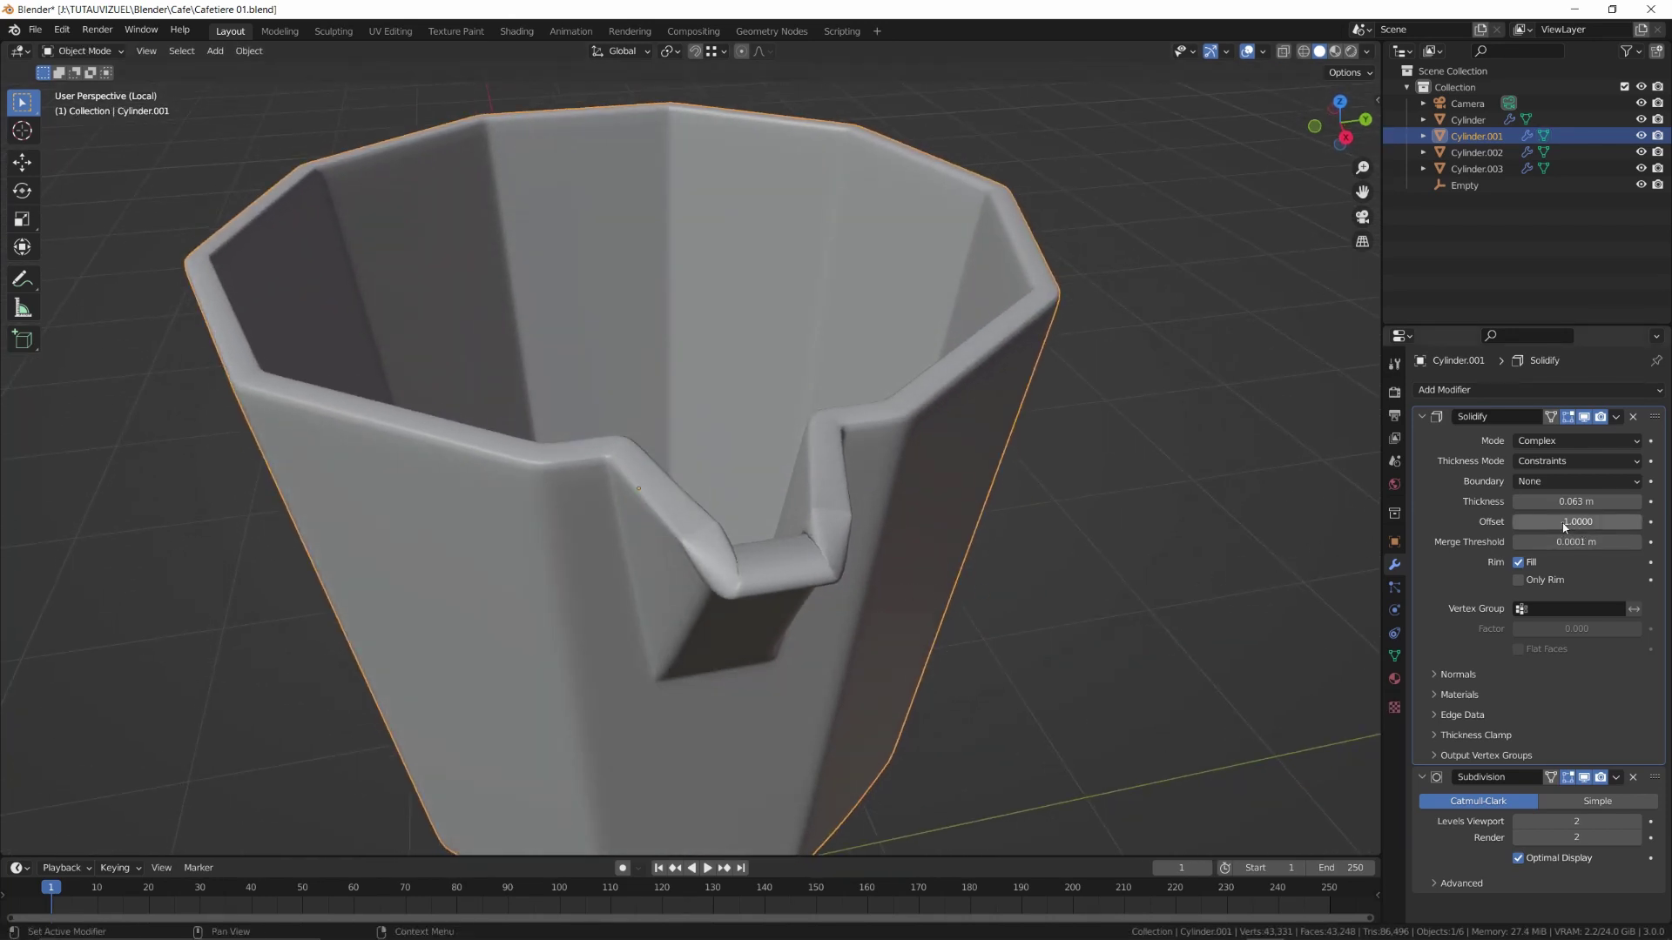
key(Return)
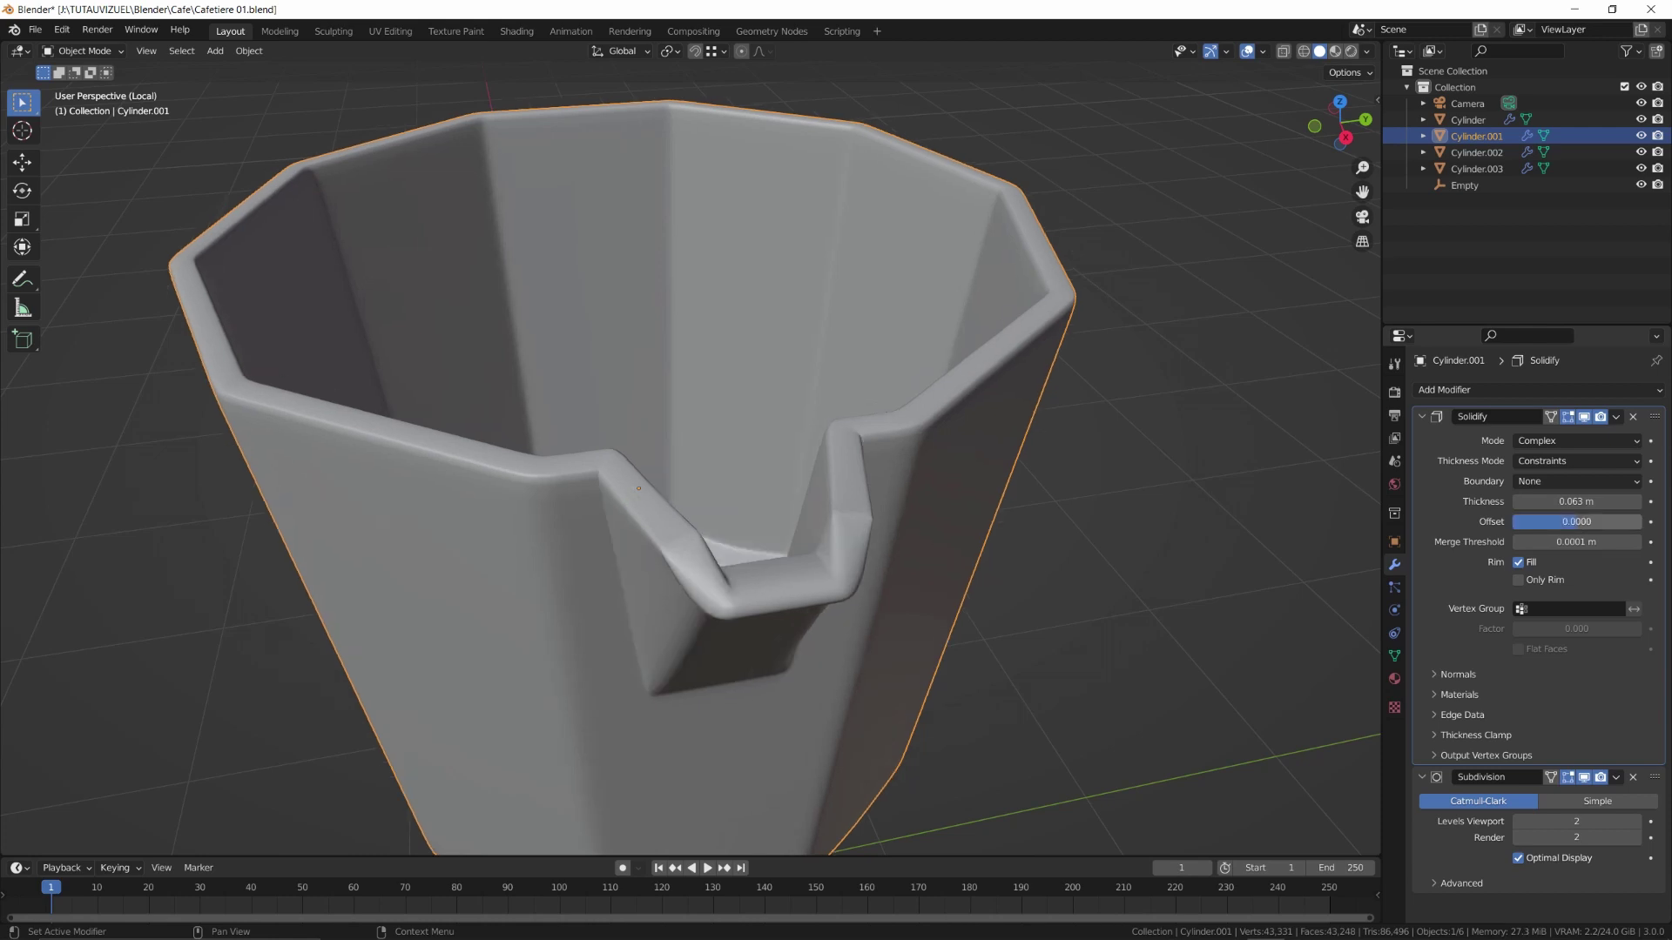
middle_drag(893, 592, 858, 609)
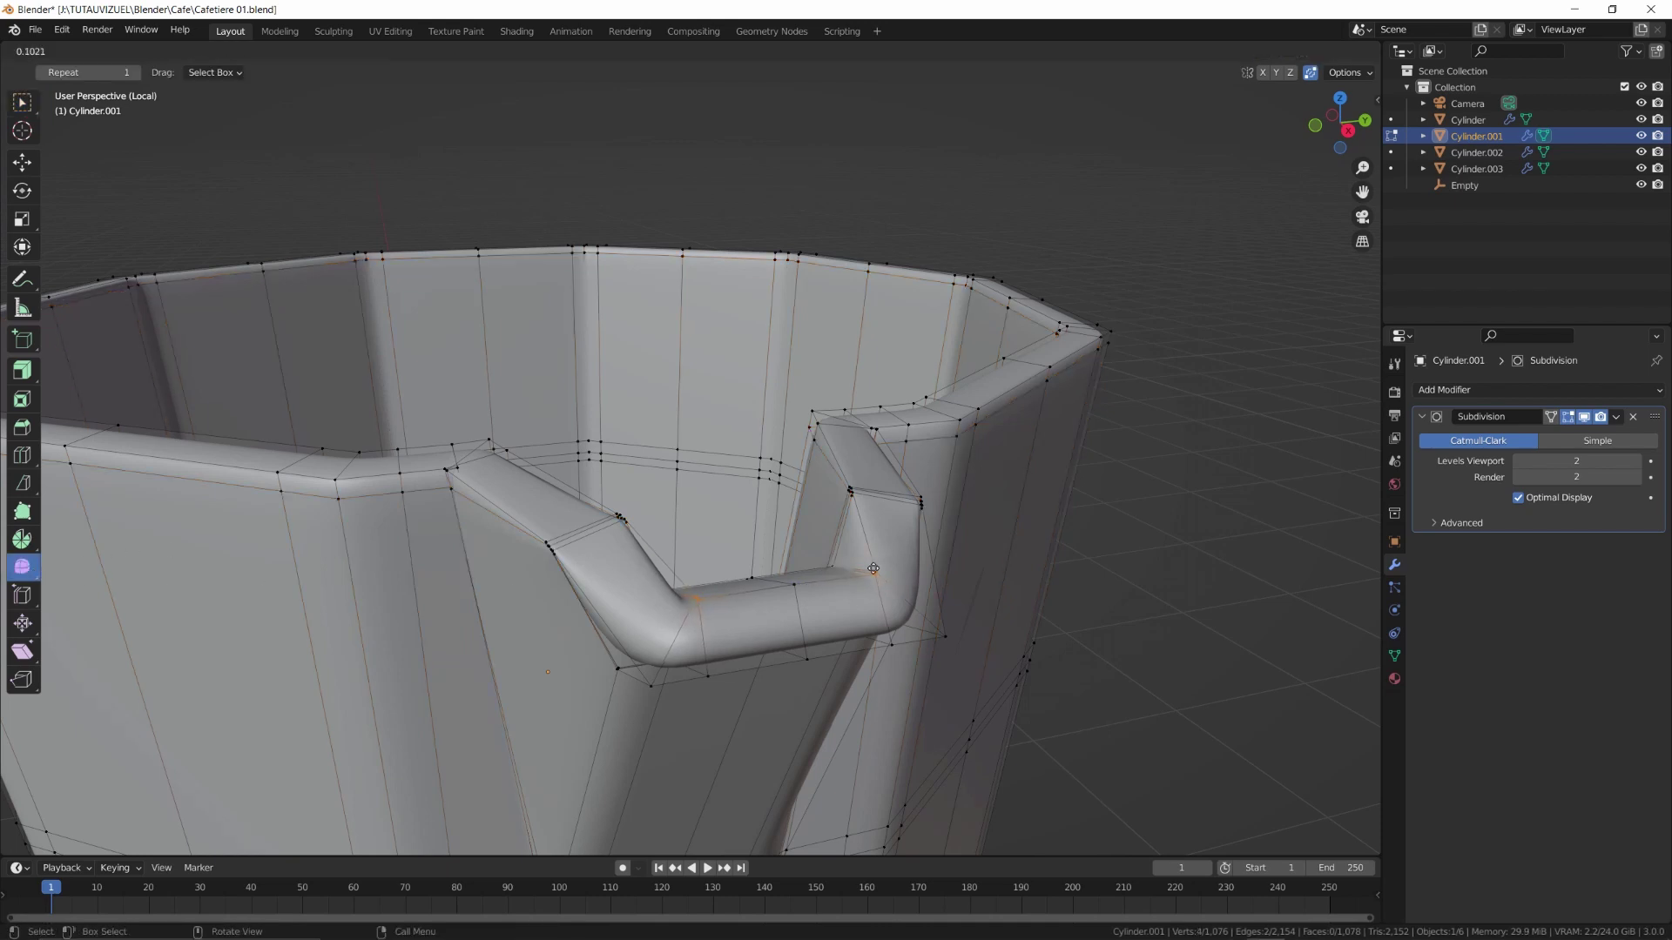
Smooth the vertices at the inner corners and along the sloping sides of the spout's lip
click(934, 566)
middle_drag(933, 566, 749, 576)
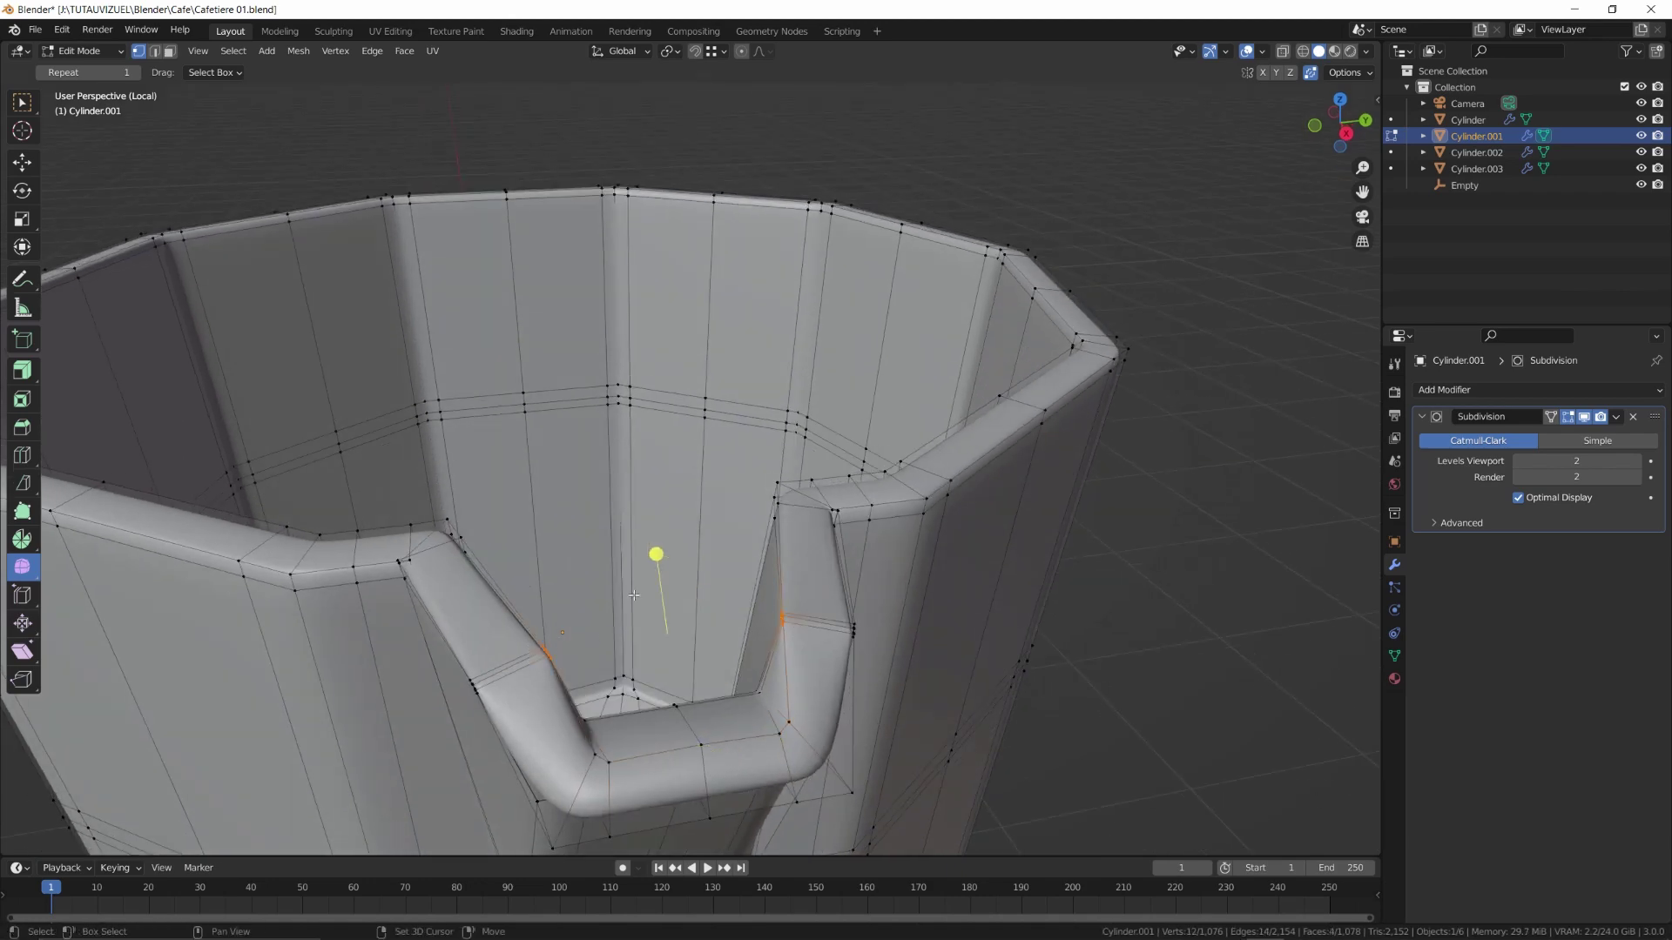
click(669, 438)
middle_drag(668, 438, 616, 579)
click(462, 392)
middle_drag(462, 392, 1052, 433)
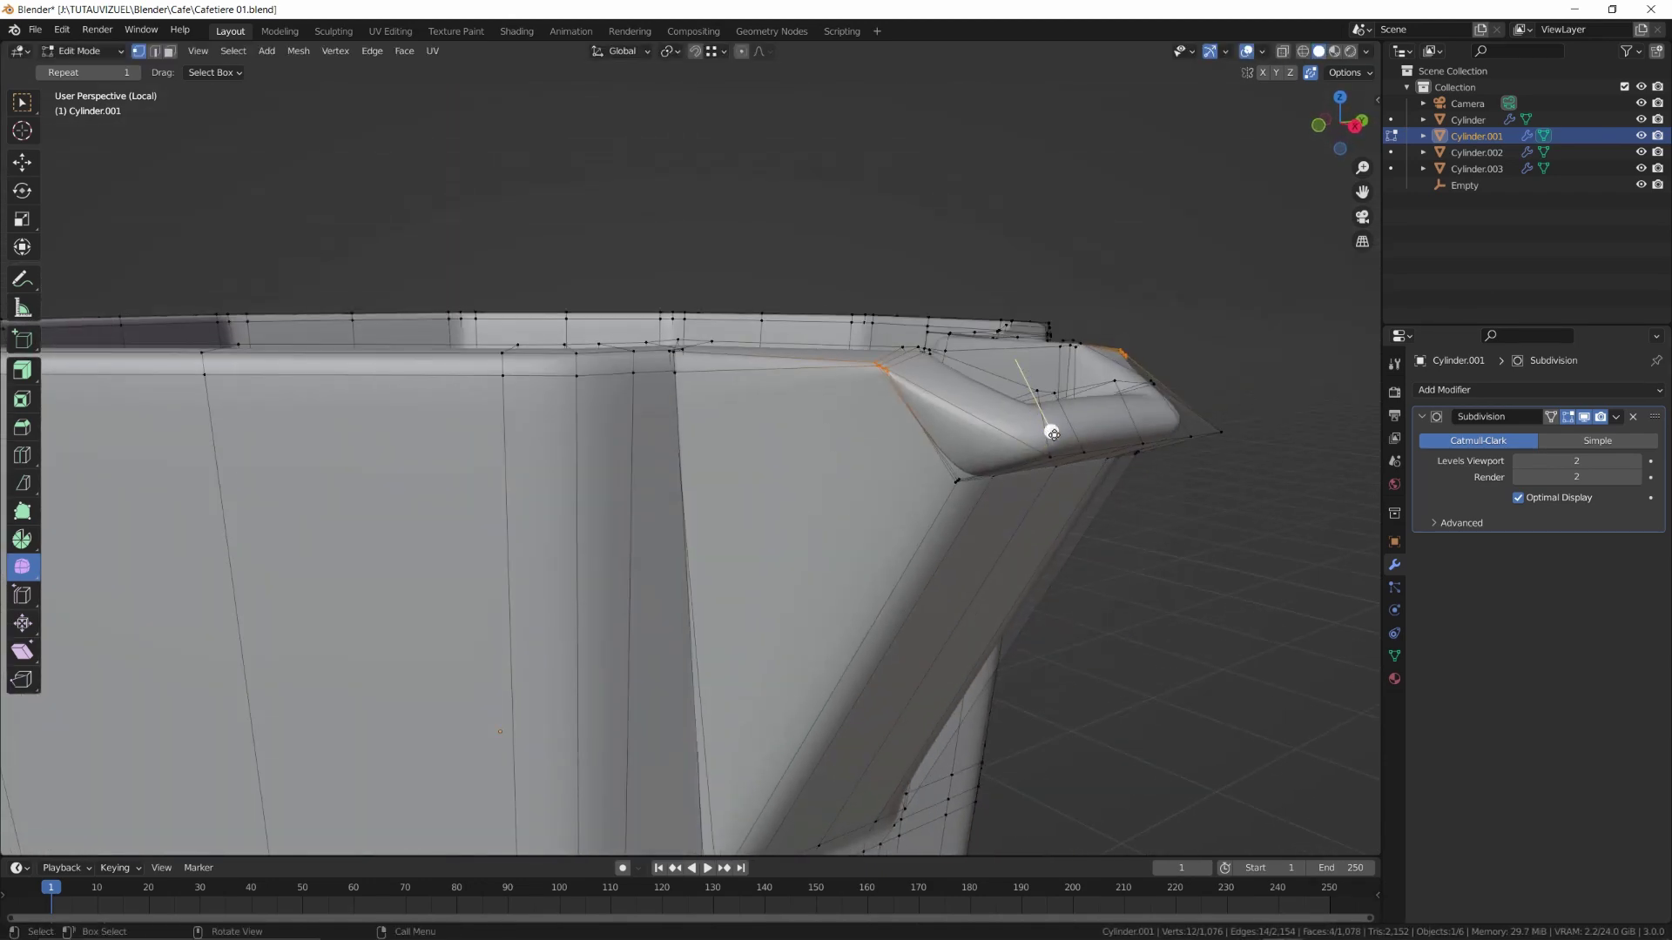
Smooth the corner vertices and the middle vertices on the underside of the spout's lip
drag(980, 505, 936, 461)
middle_drag(936, 462, 857, 442)
shift+drag(814, 392, 771, 339)
middle_drag(771, 339, 740, 374)
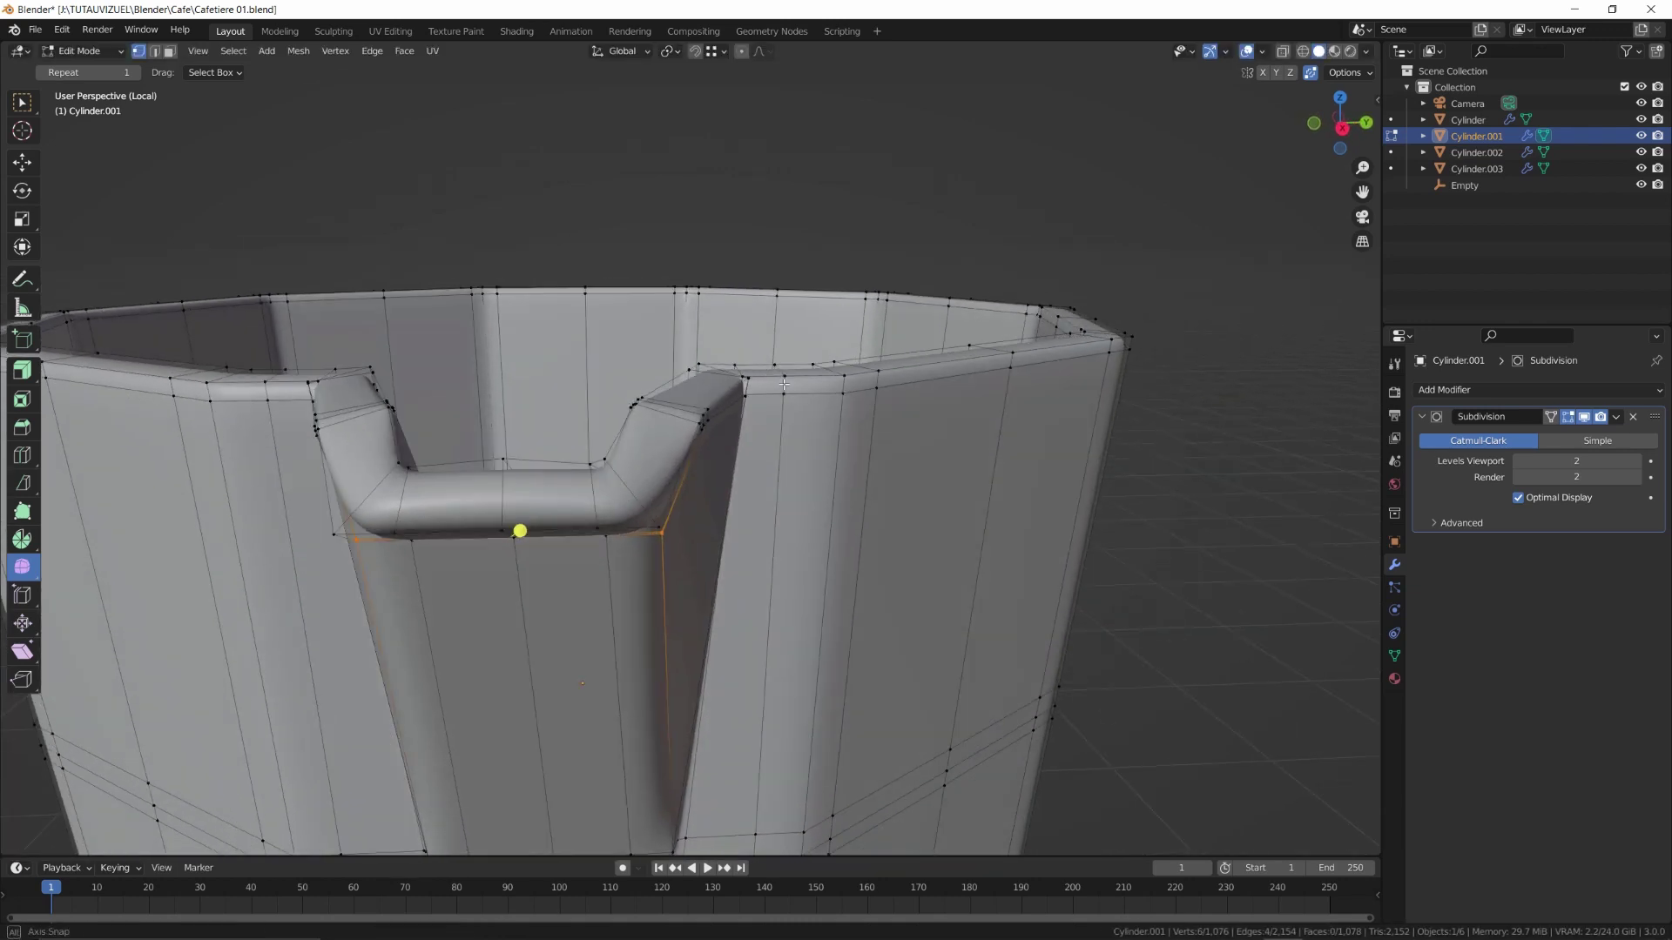
drag(520, 529, 575, 520)
drag(498, 514, 548, 557)
middle_drag(592, 527, 763, 458)
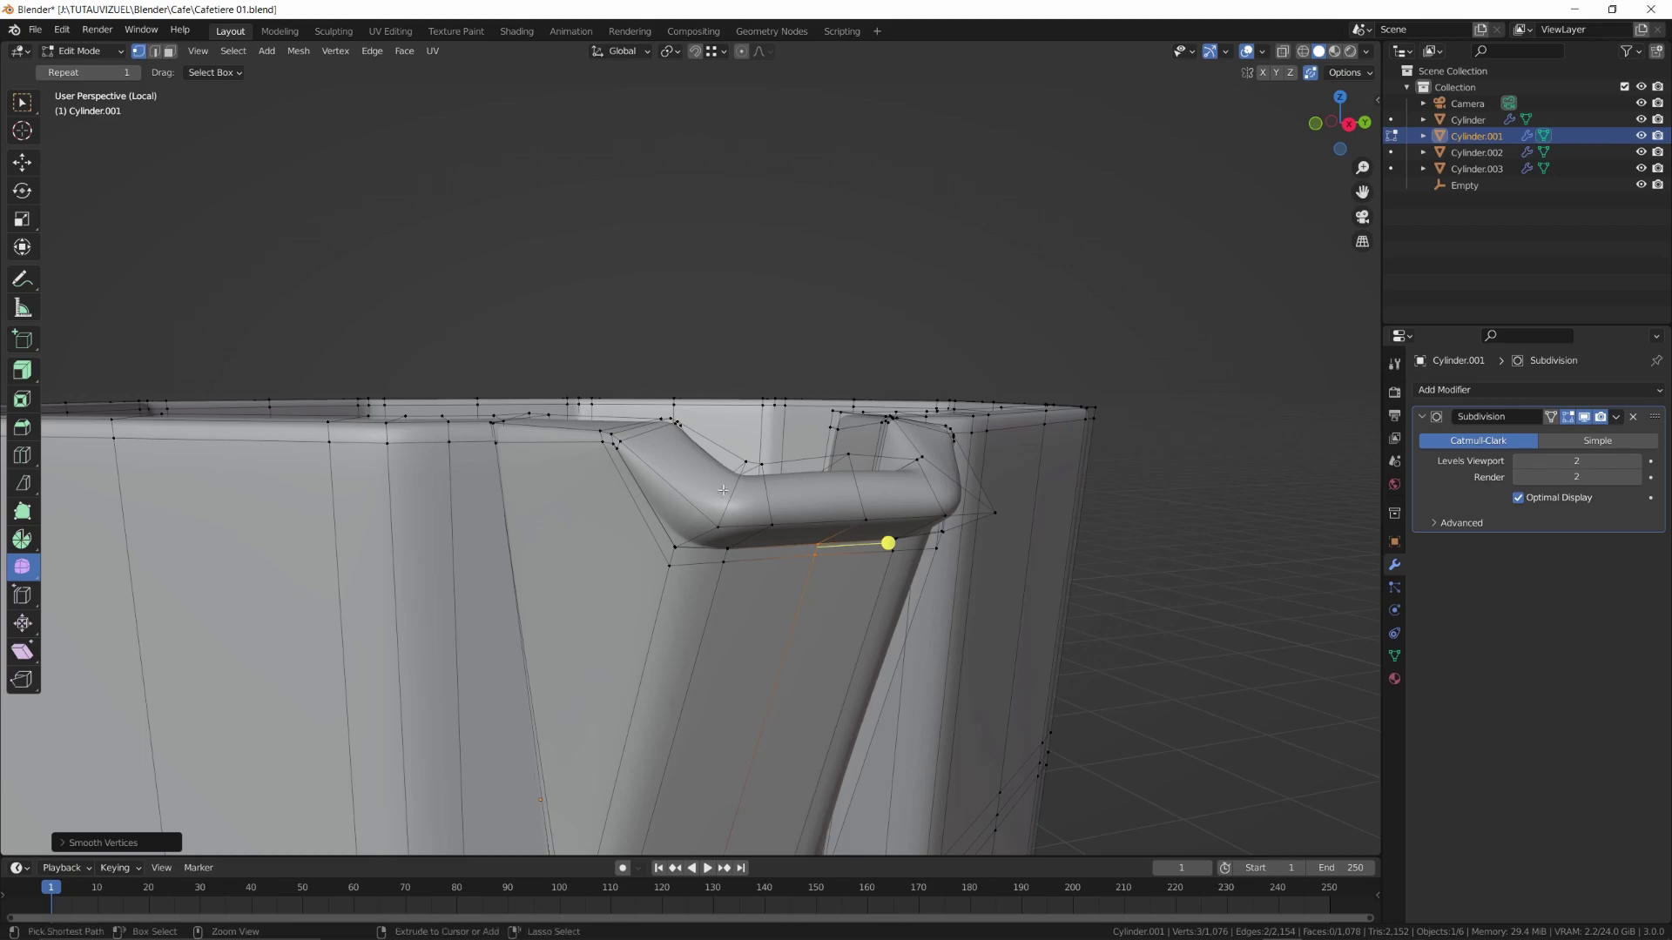
Add a loop cut running around the top face of the vessel's thick rim and spout
key(ctrl+r)
click(805, 409)
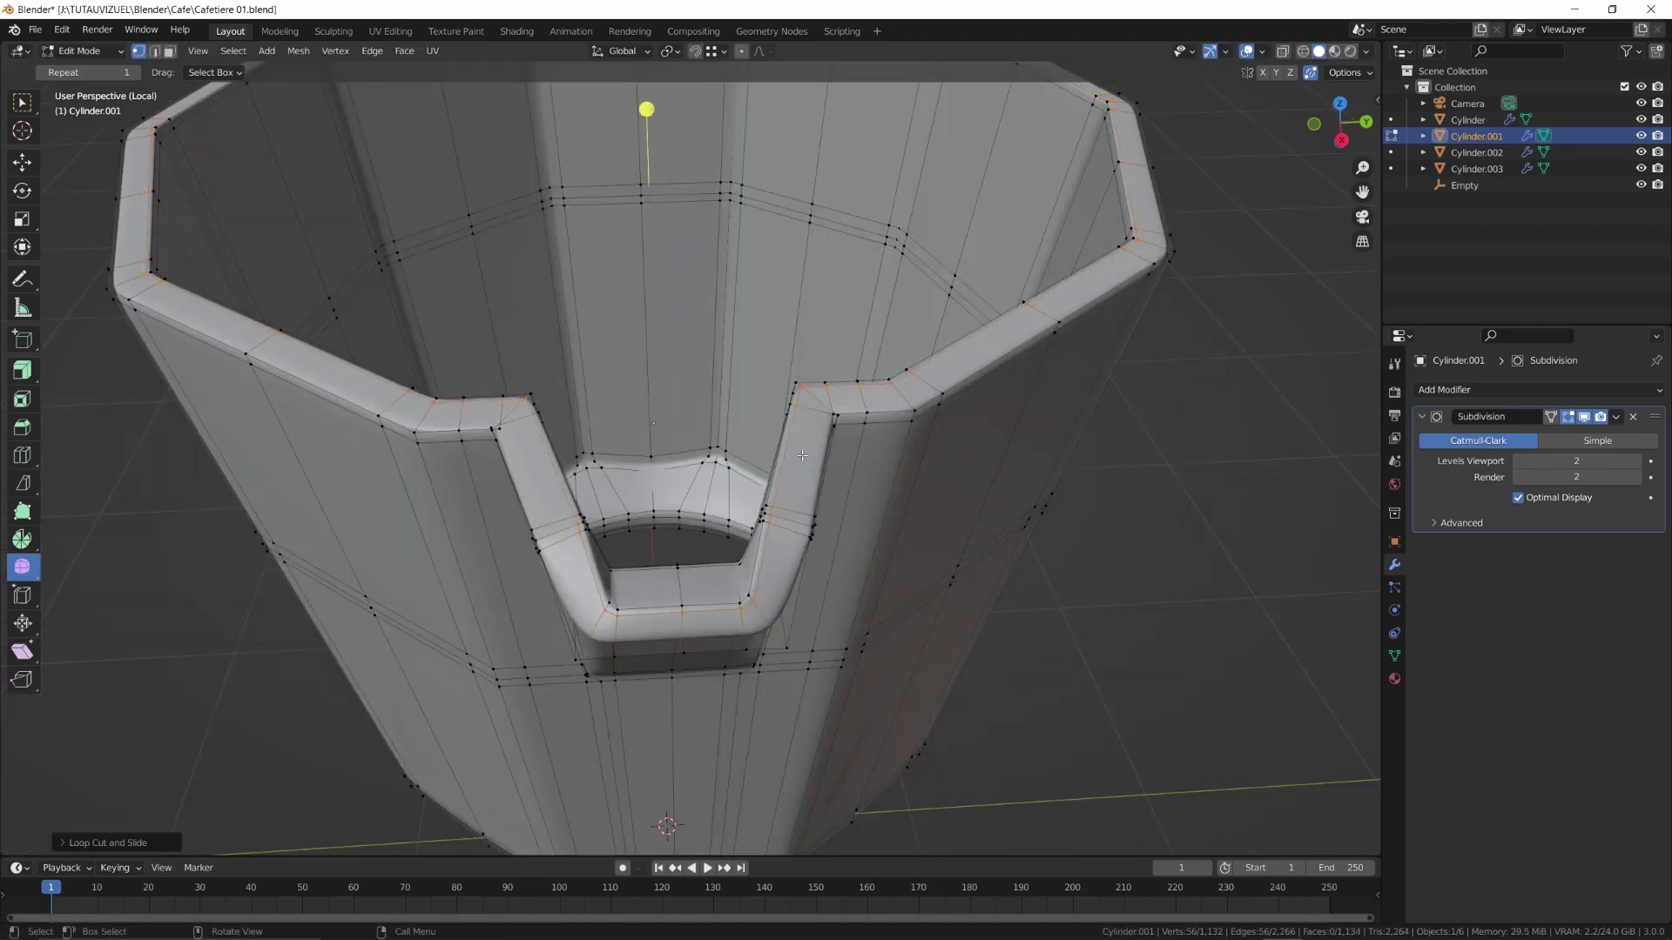
middle_drag(802, 455, 756, 410)
Select the inner edge vertices at the spout's tip and lower them slightly along Z
key(alt+z)
drag(734, 328, 782, 383)
middle_drag(766, 383, 827, 402)
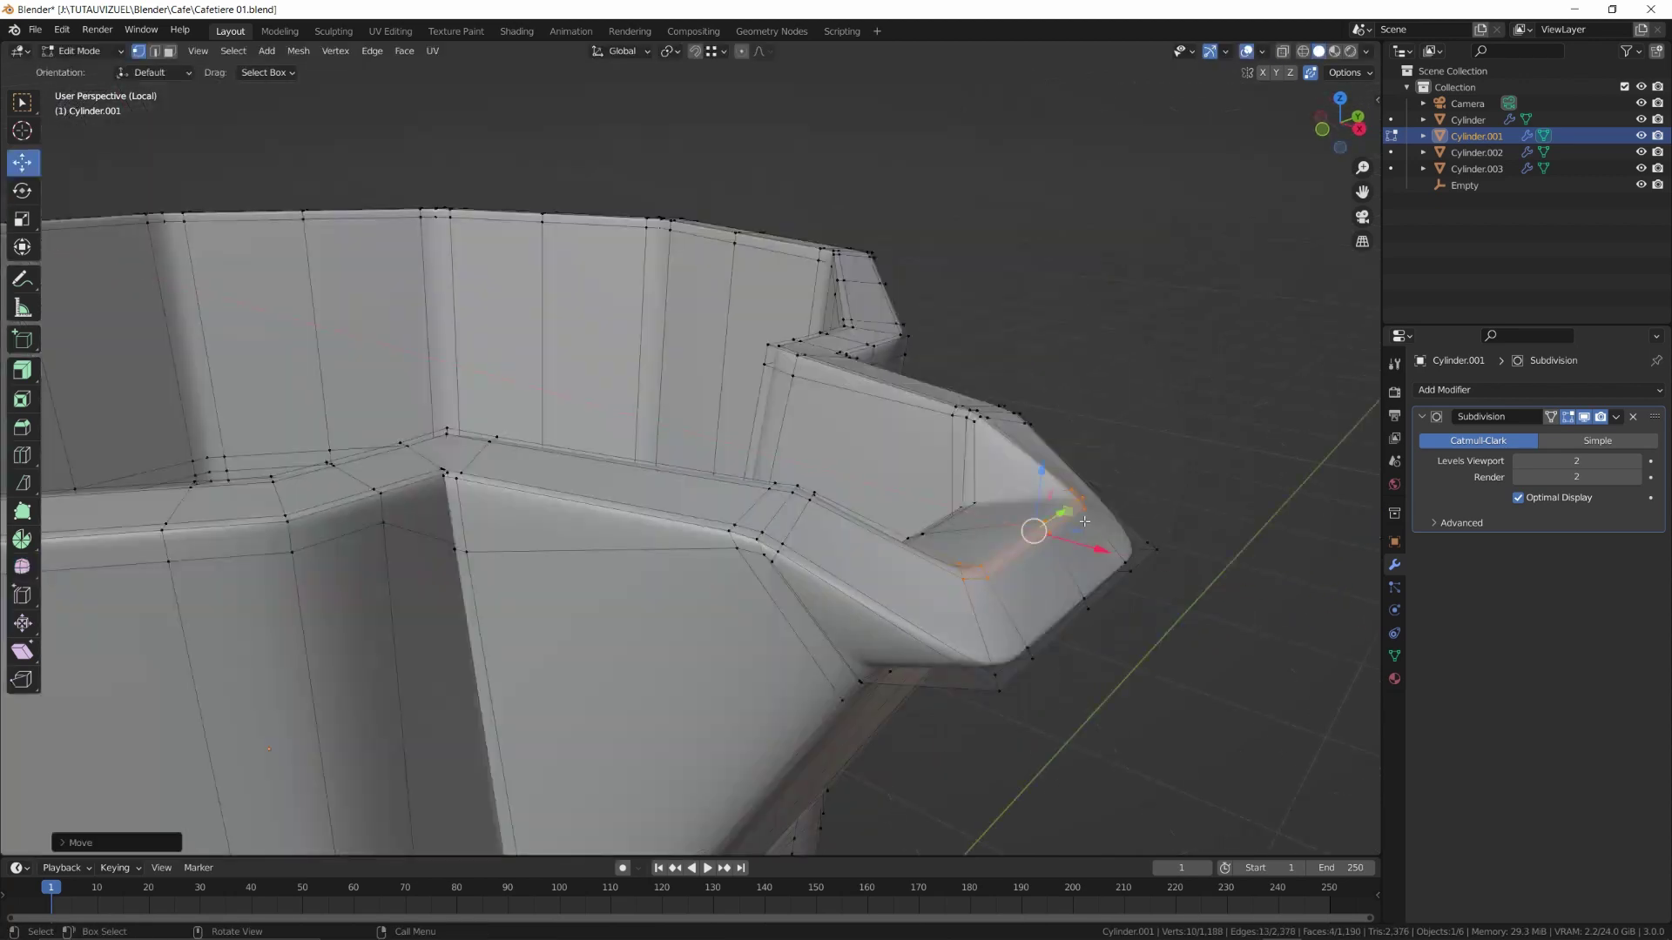
drag(1043, 463, 1038, 486)
middle_drag(1039, 486, 1021, 542)
Return to Object Mode and leave local view to bring back the whole moka pot
key(Tab)
scroll(735, 545, down, 8)
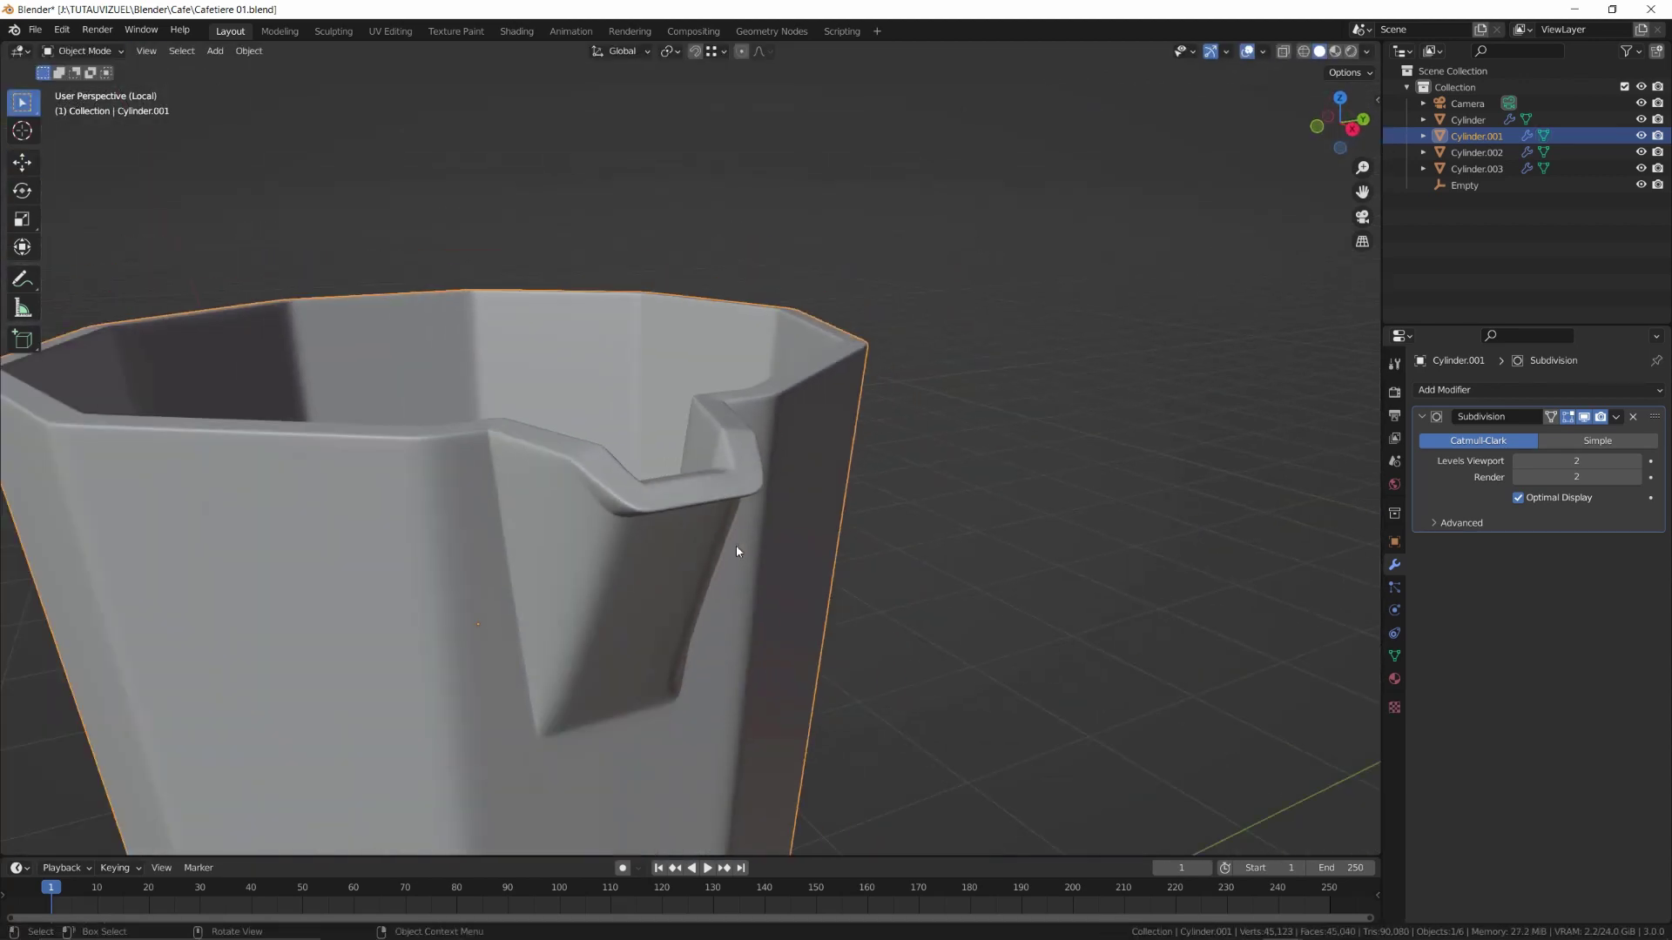
middle_drag(735, 545, 697, 539)
key(KP_Divide)
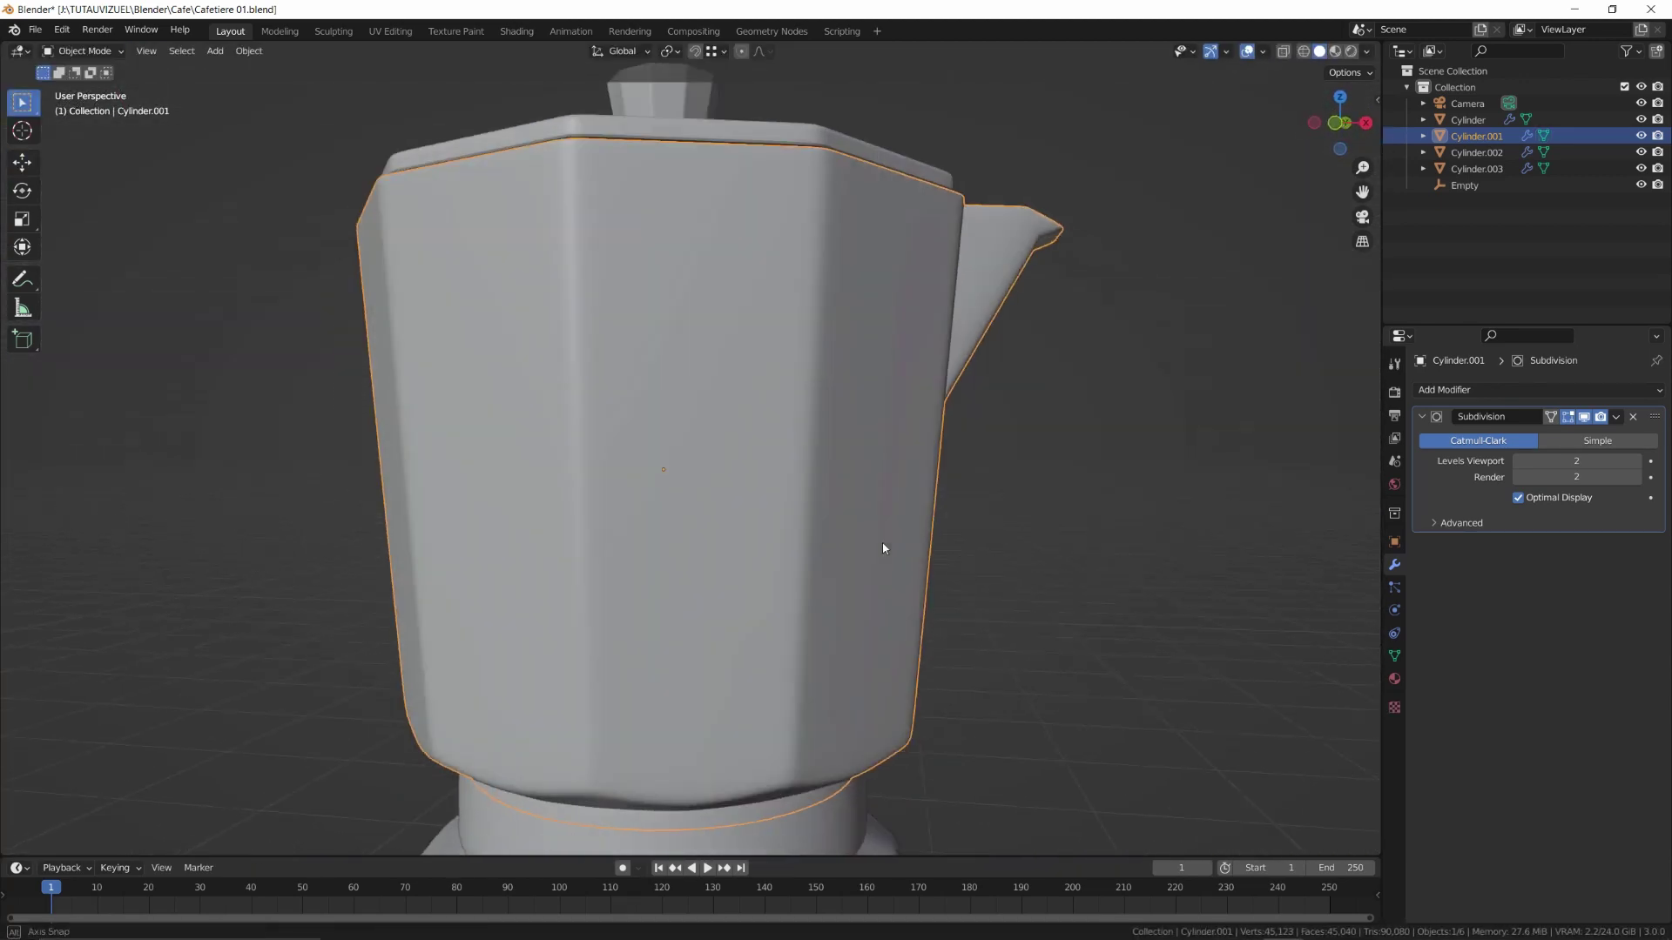
middle_drag(881, 542, 683, 545)
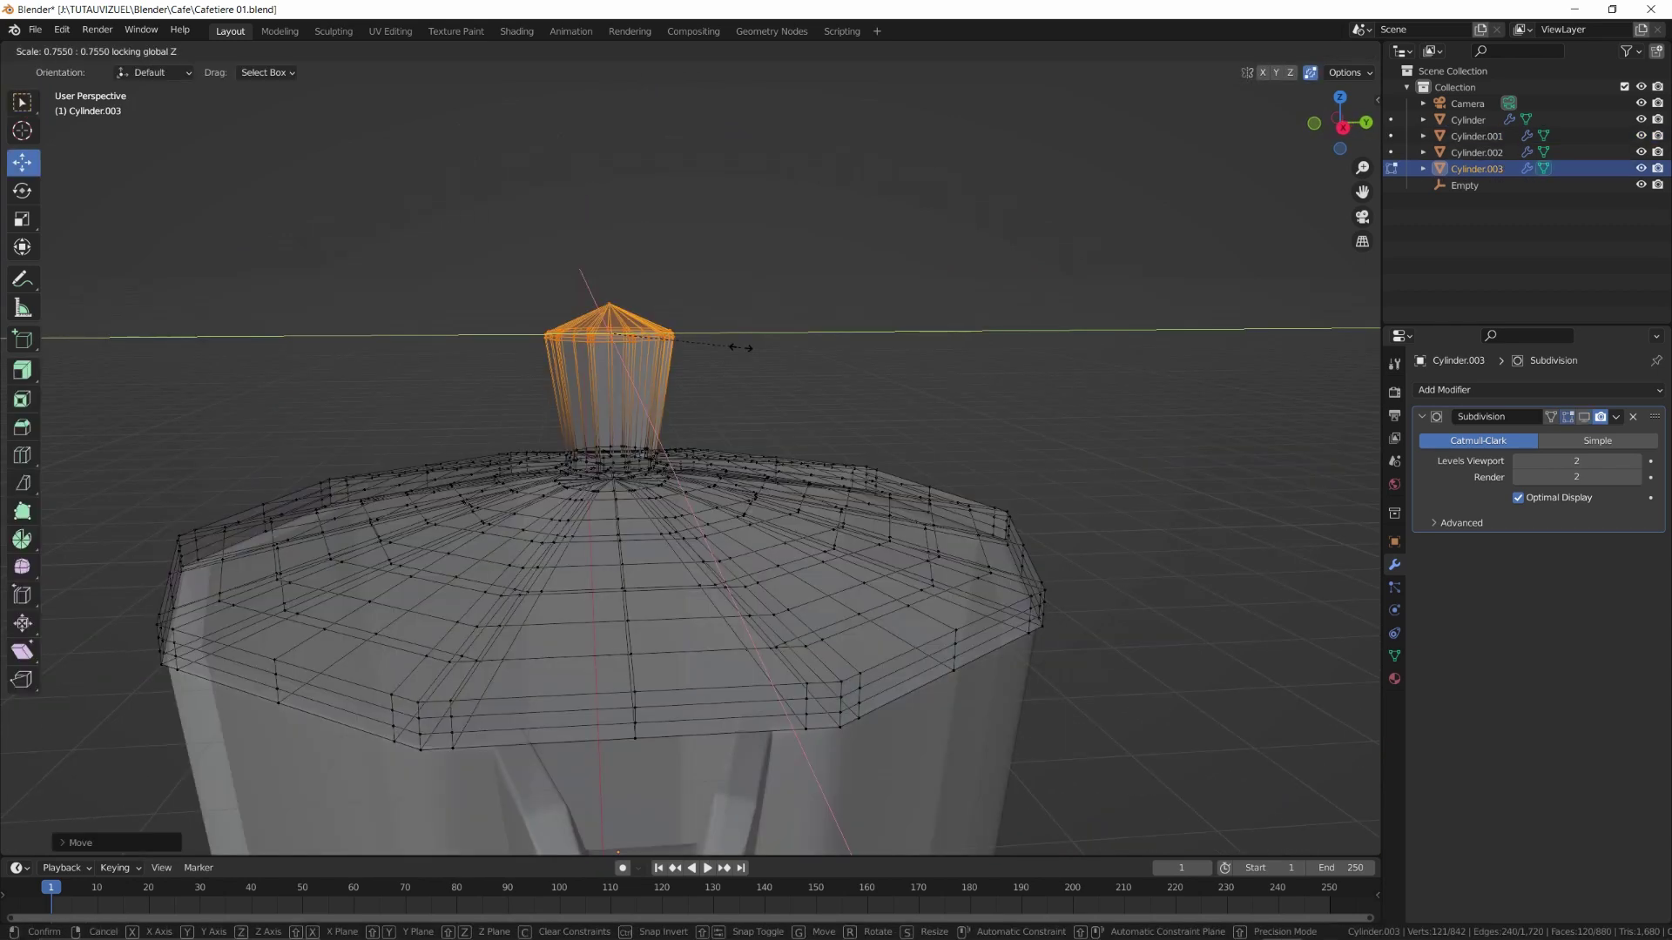
Scale the top of the lid's knob to about 0.755 with Z locked, and display the lid's subdivision in Object Mode
click(740, 347)
key(Tab)
middle_drag(839, 366, 870, 389)
scroll(729, 441, down, 4)
right_click(699, 433)
click(699, 433)
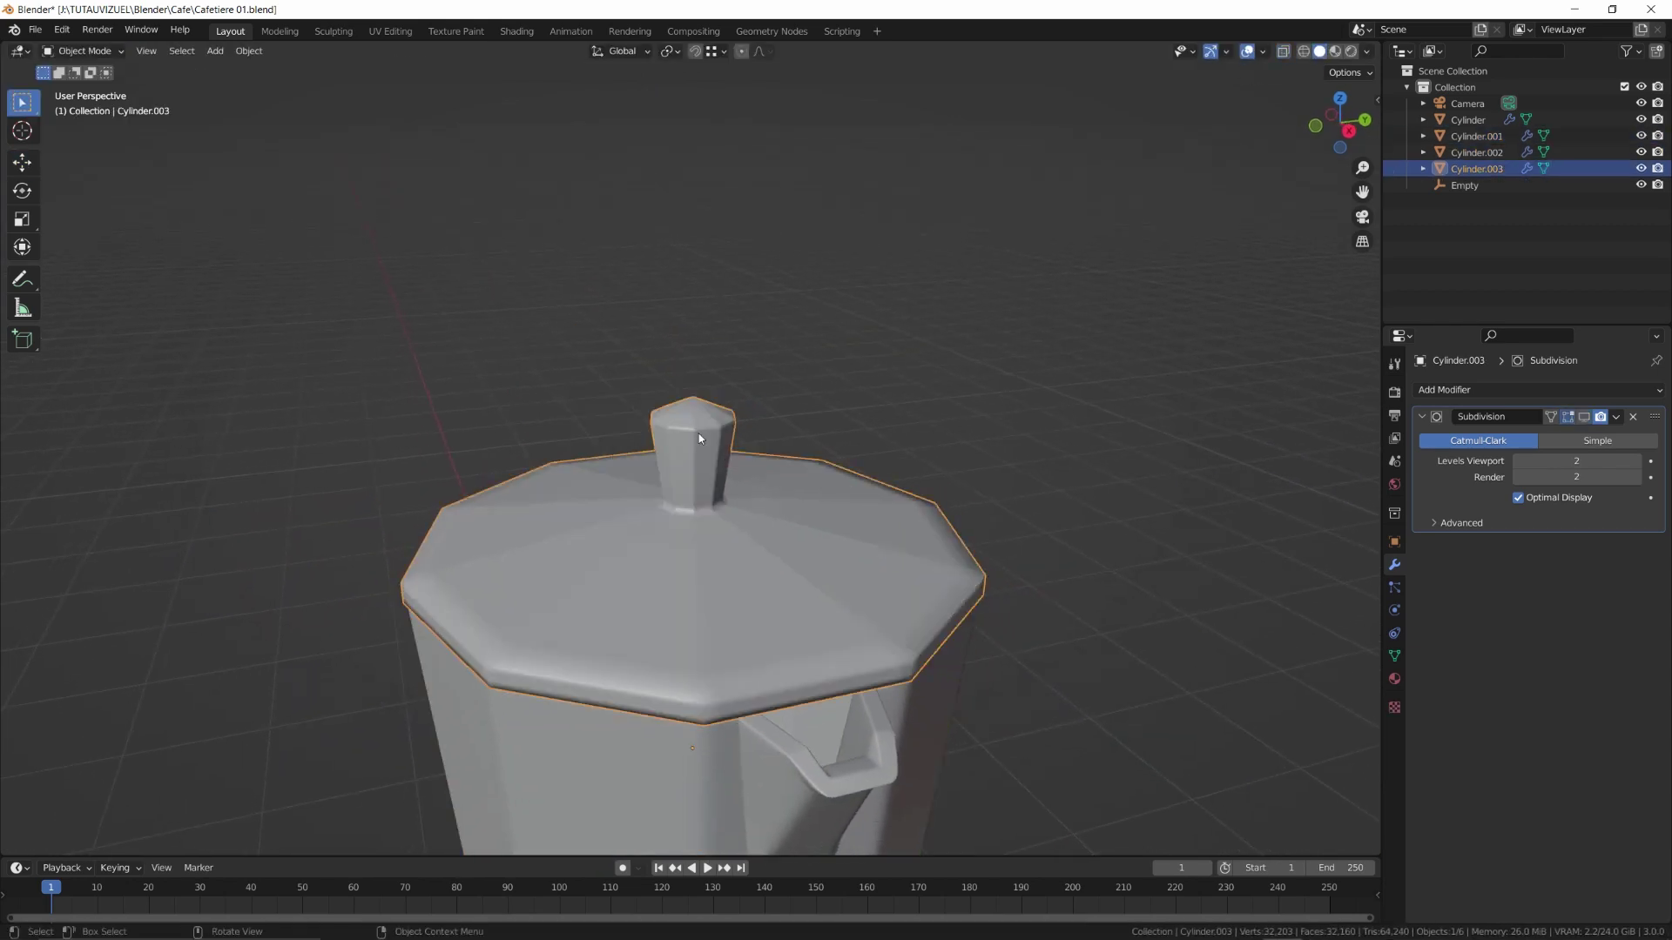
click(1583, 417)
Select the lid and shift it along Z on top of the upper vessel
click(1071, 435)
click(772, 407)
shift+middle_drag(773, 488, 646, 416)
key(g)
key(z)
click(766, 409)
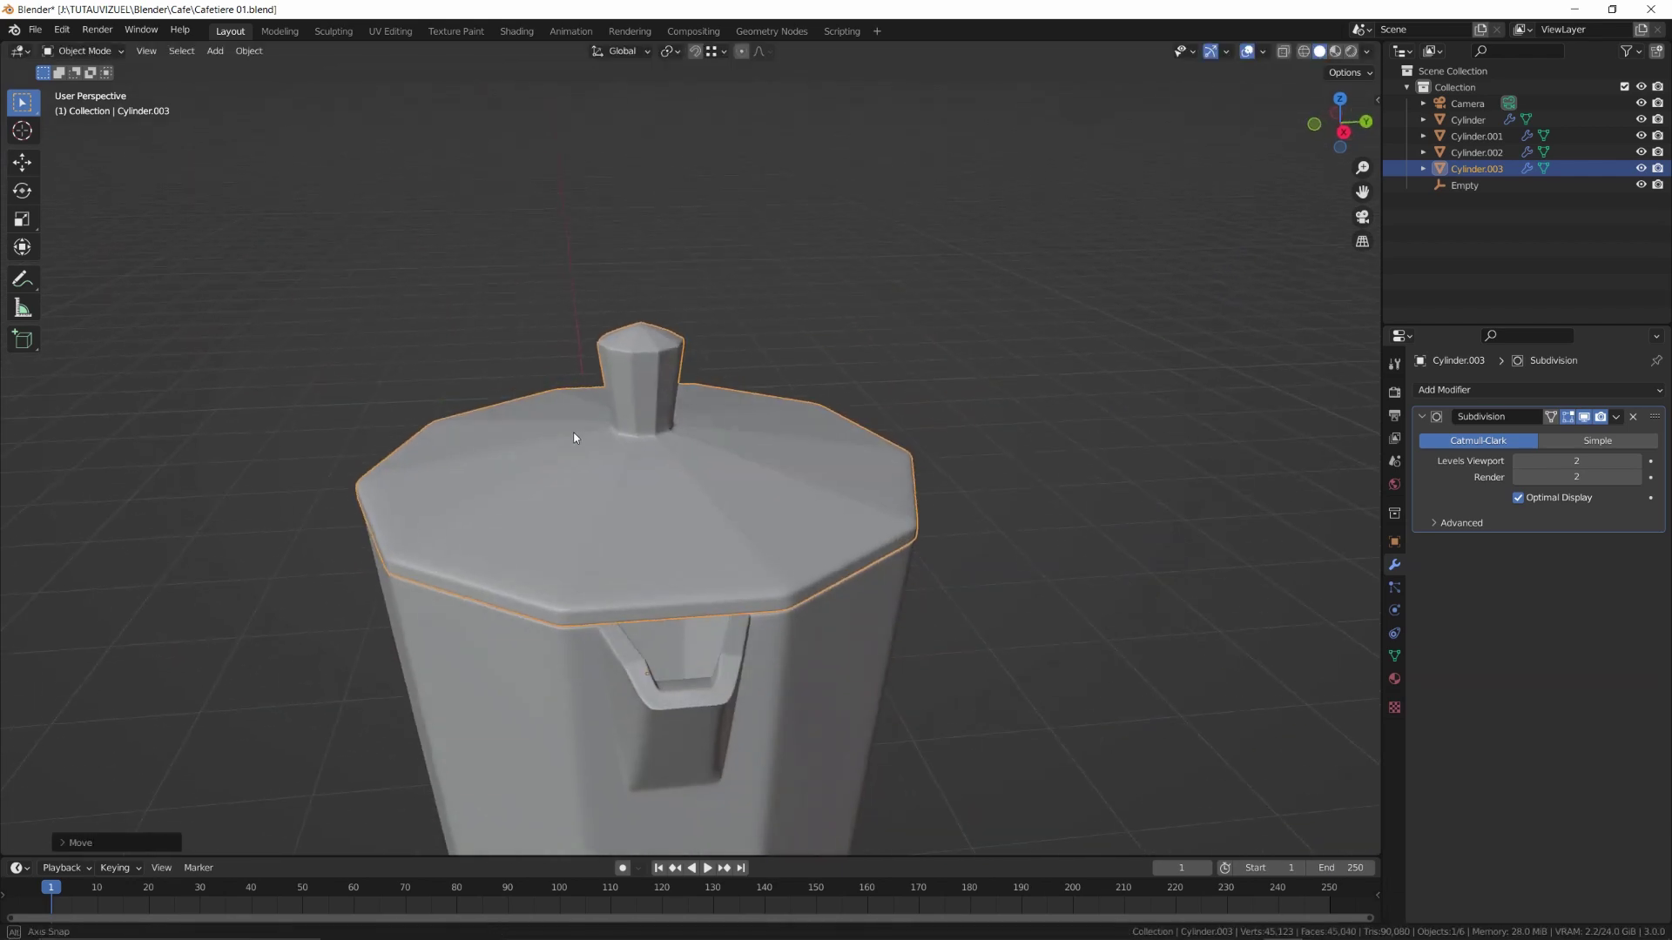
Add a cube, scale it down and move it over the pouring spout at the lid's rim
key(shift+a)
click(1082, 627)
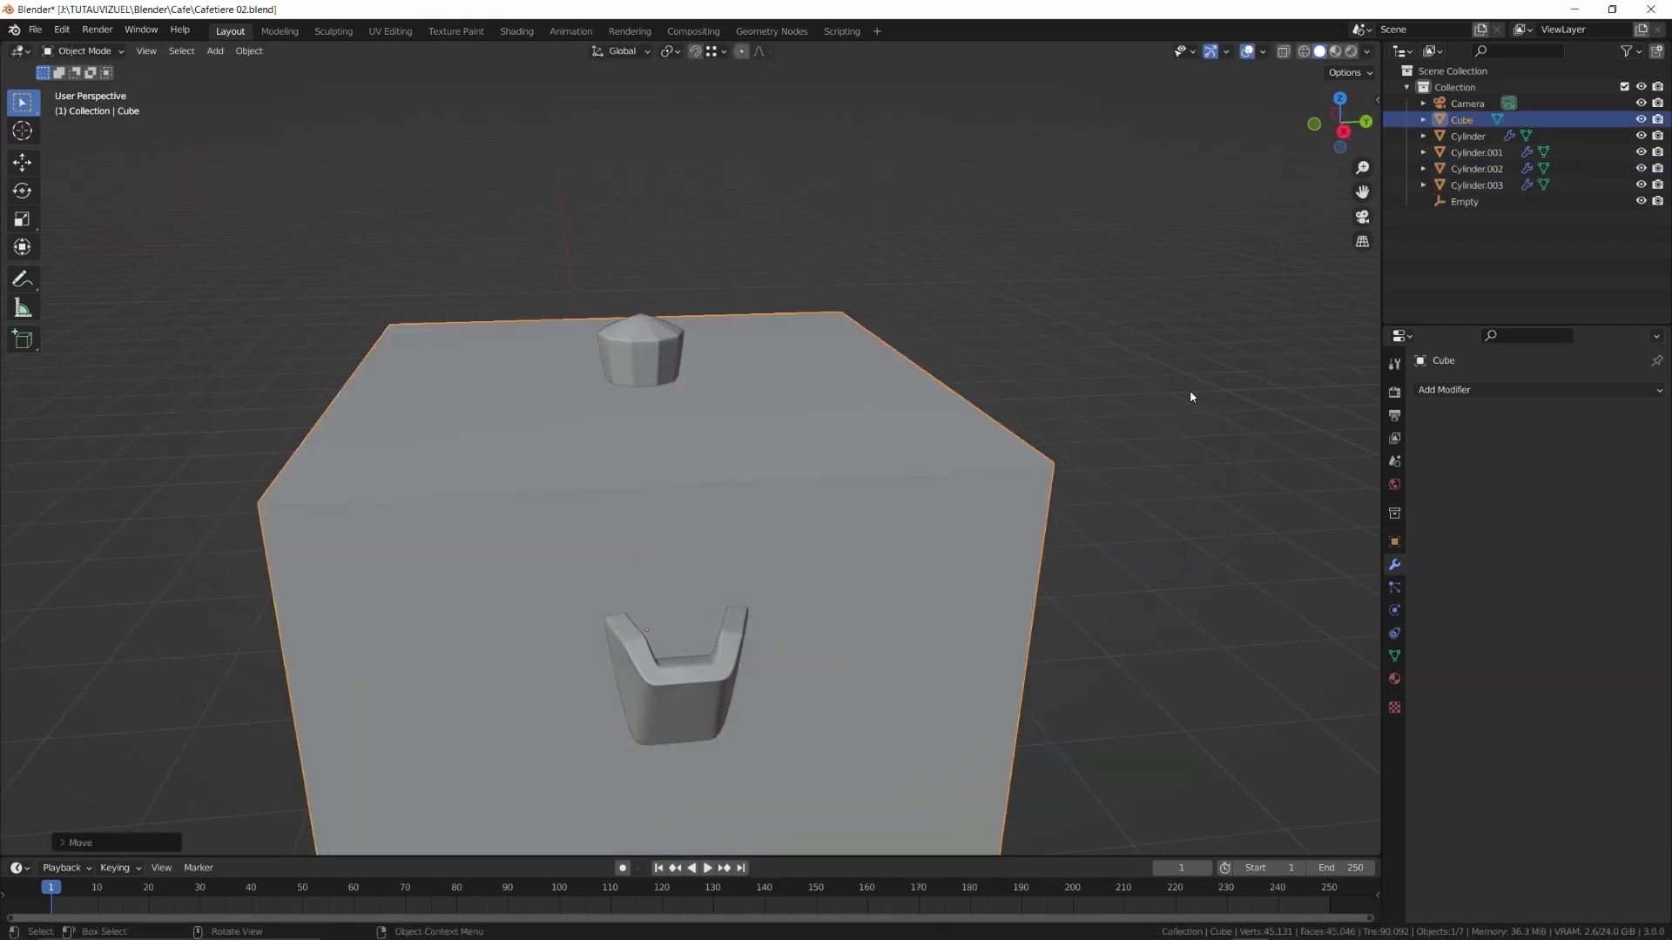
key(s)
click(807, 616)
key(shift+space)
key(t)
middle_drag(806, 615, 940, 620)
drag(788, 664, 930, 764)
Reduce the cube further and flatten it along Z to about 0.18 to form a slab above the spout
key(s)
drag(888, 646, 933, 460)
drag(926, 493, 923, 535)
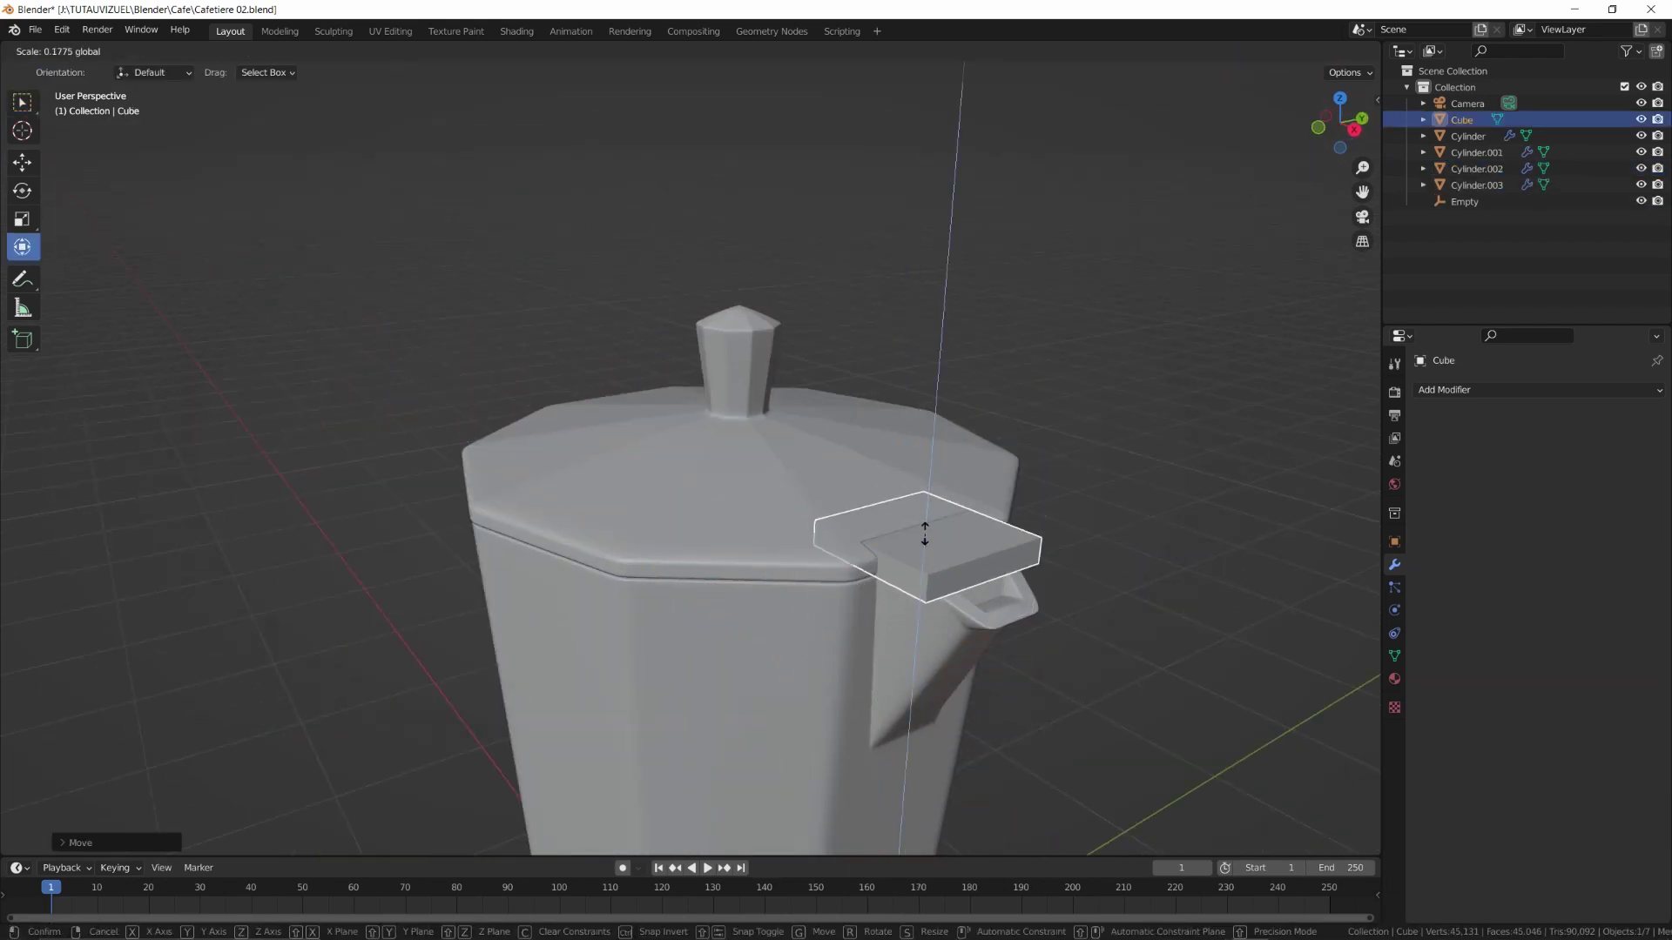
Enter Edit Mode on the slab and lower its top face along Z to make it thinner
scroll(958, 533, up, 3)
middle_drag(983, 529, 775, 526)
key(Tab)
click(484, 512)
key(shift+space)
key(t)
drag(399, 448, 403, 473)
middle_drag(514, 471, 555, 464)
drag(606, 447, 598, 466)
right_click(599, 444)
key(Tab)
middle_drag(610, 479, 679, 501)
key(Tab)
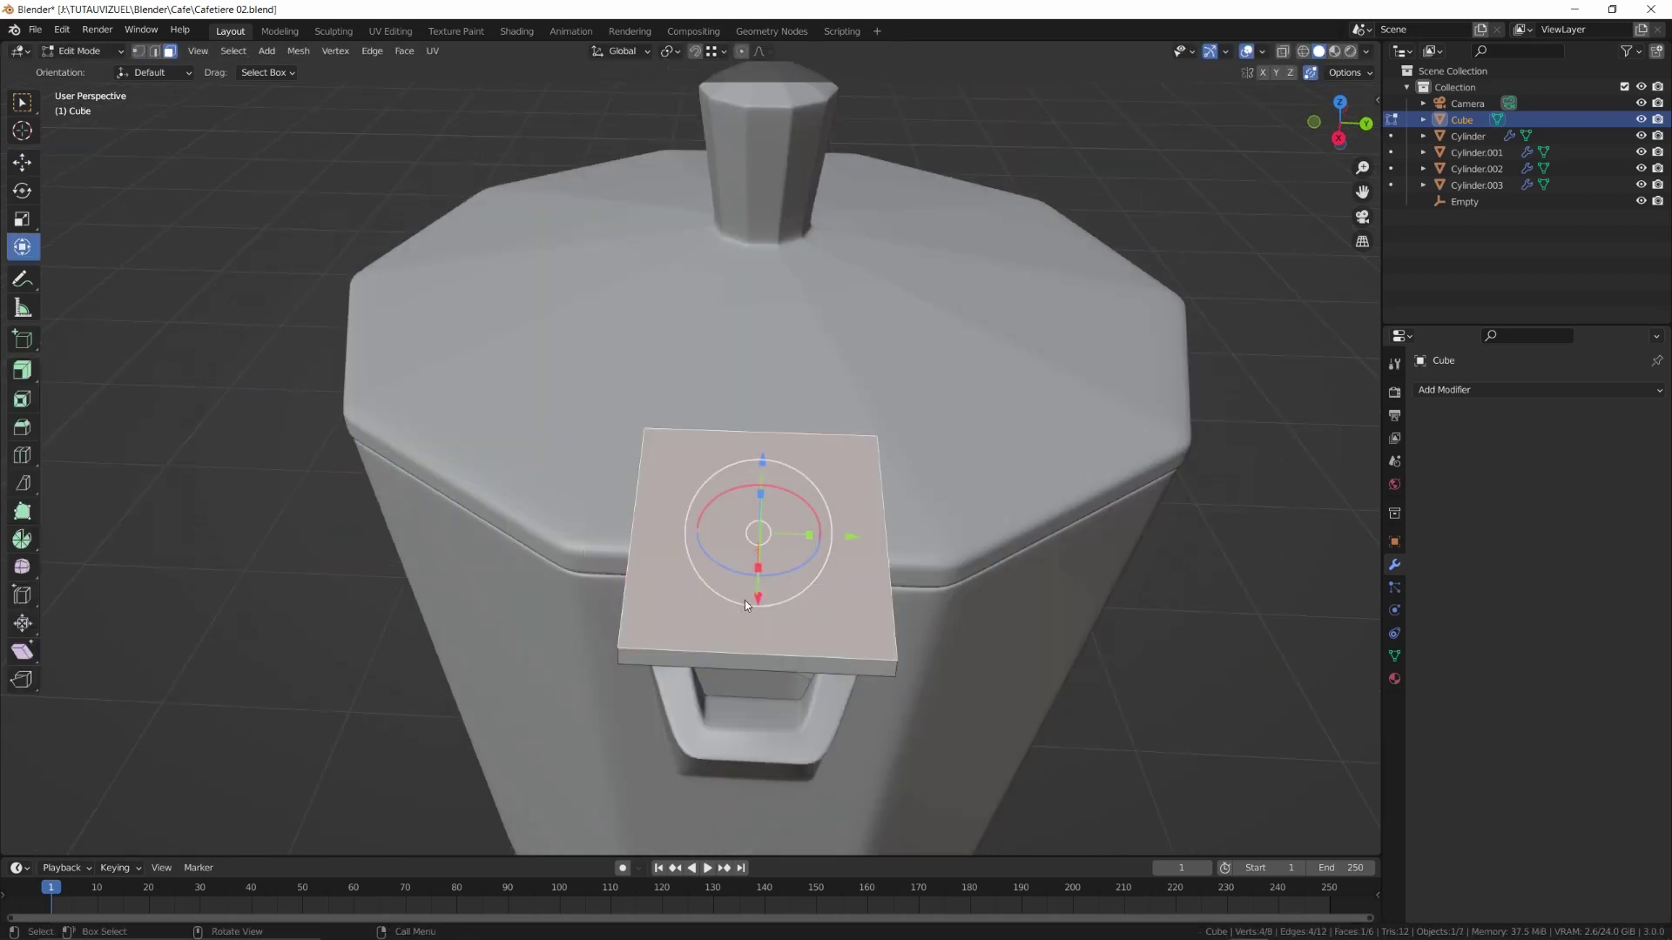
Add five lengthwise loop cuts and one crosswise loop cut to the slab
key(ctrl+r)
scroll(755, 642, up, 4)
click(754, 642)
scroll(756, 637, up, 3)
shift+middle_drag(784, 640, 696, 414)
key(ctrl+r)
click(858, 366)
Select the row of end faces on the slab's spout side and scale them narrower along Y
click(505, 530)
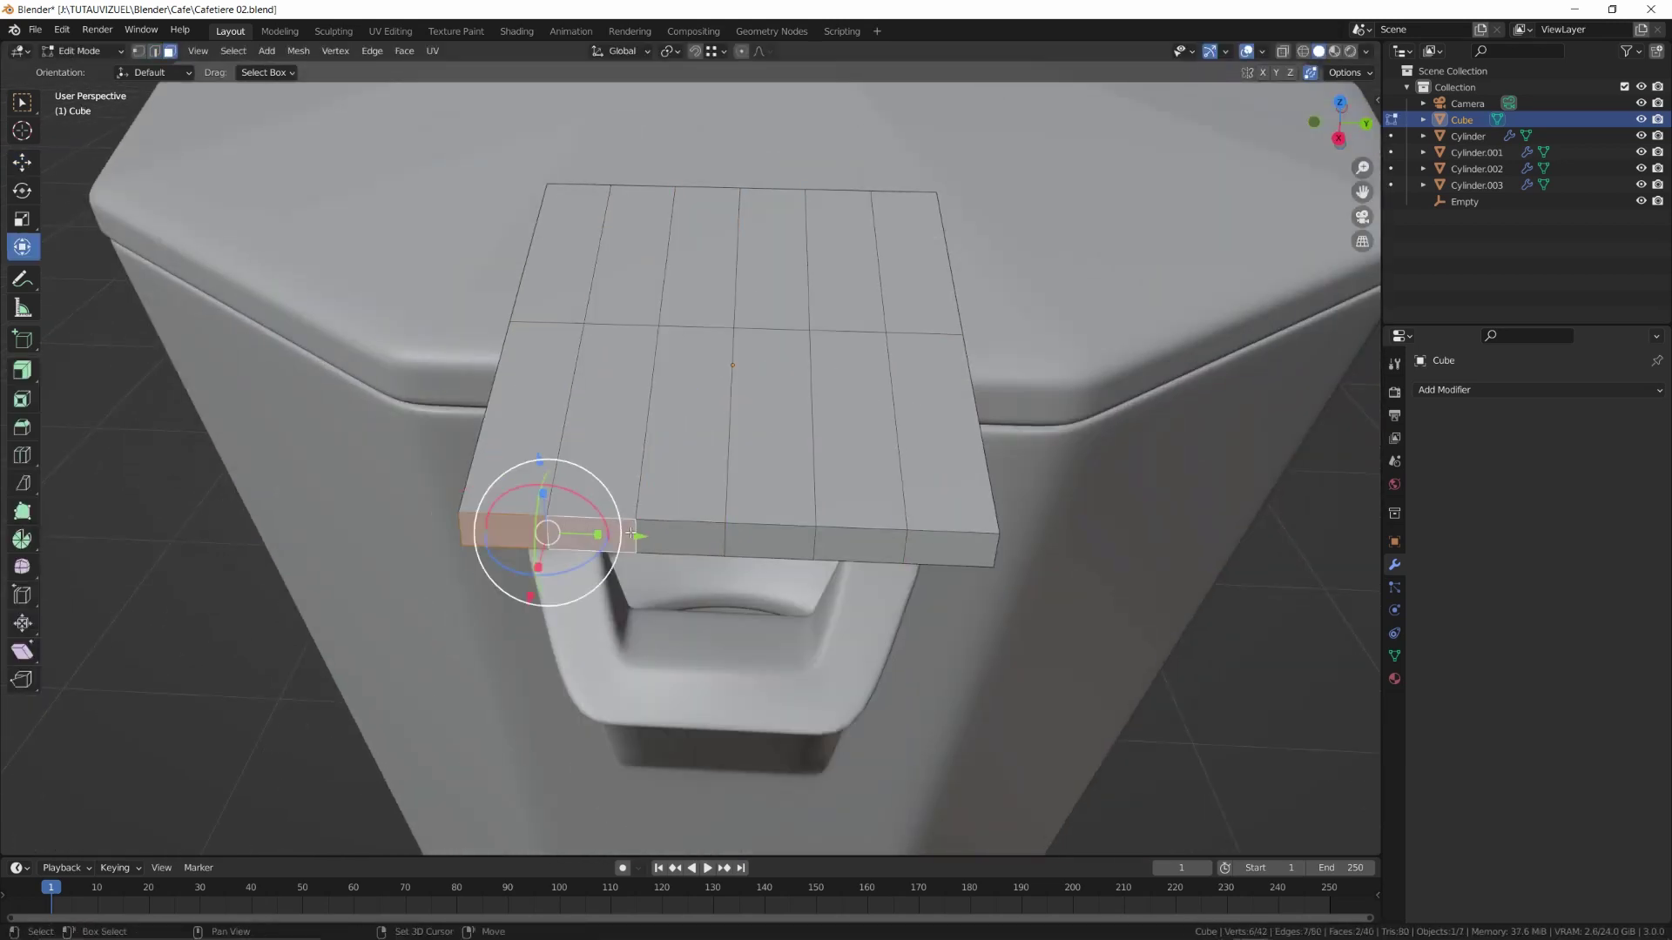
shift+click(951, 545)
drag(776, 542, 763, 541)
Add supporting loop cuts close to the slab's outer edges
middle_drag(815, 507, 666, 477)
key(ctrl+r)
click(653, 616)
key(ctrl+r)
click(651, 623)
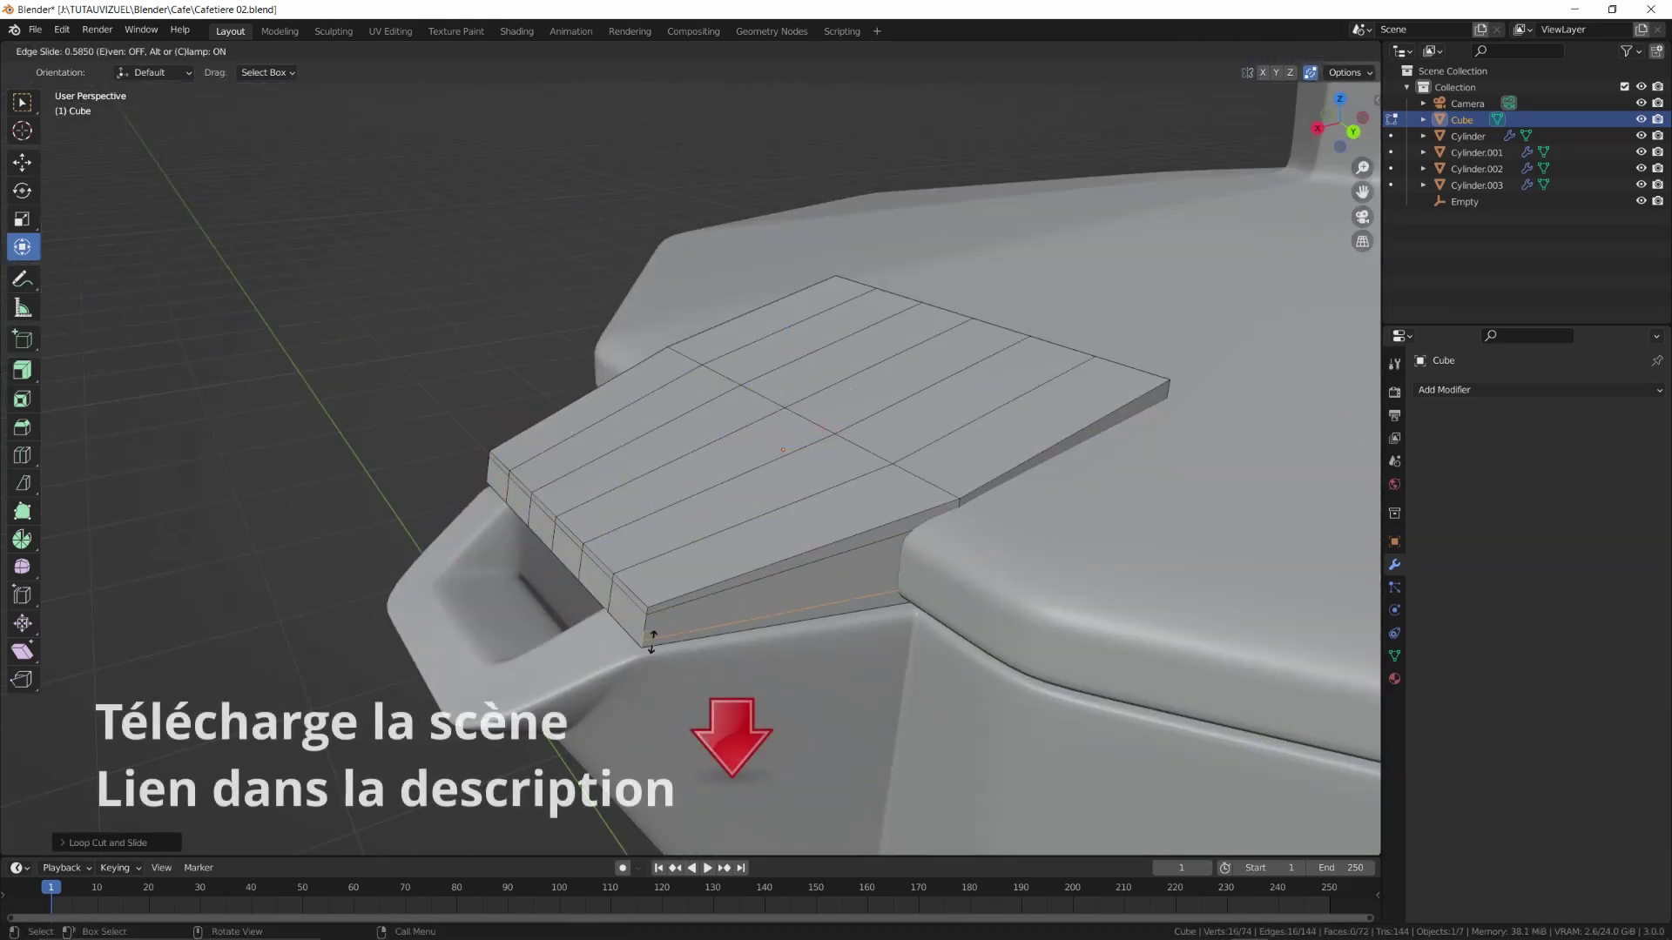
key(ctrl+r)
click(676, 618)
click(532, 649)
In top view with X-ray on, select the middle vertices at the spout end and pull them inward along X into a curved edge
key(KP_7)
key(1)
key(alt+z)
drag(674, 404, 881, 615)
drag(910, 511, 867, 511)
drag(766, 348, 870, 408)
shift+drag(766, 611, 862, 669)
drag(910, 511, 895, 511)
drag(740, 550, 845, 601)
shift+drag(709, 414, 851, 507)
middle_drag(850, 508, 1044, 453)
Select the first row of vertices along the slab's rear edge and merge them at their center
ctrl+click(781, 375)
key(m)
click(816, 402)
click(1026, 546)
ctrl+click(779, 357)
shift+click(778, 357)
click(1043, 471)
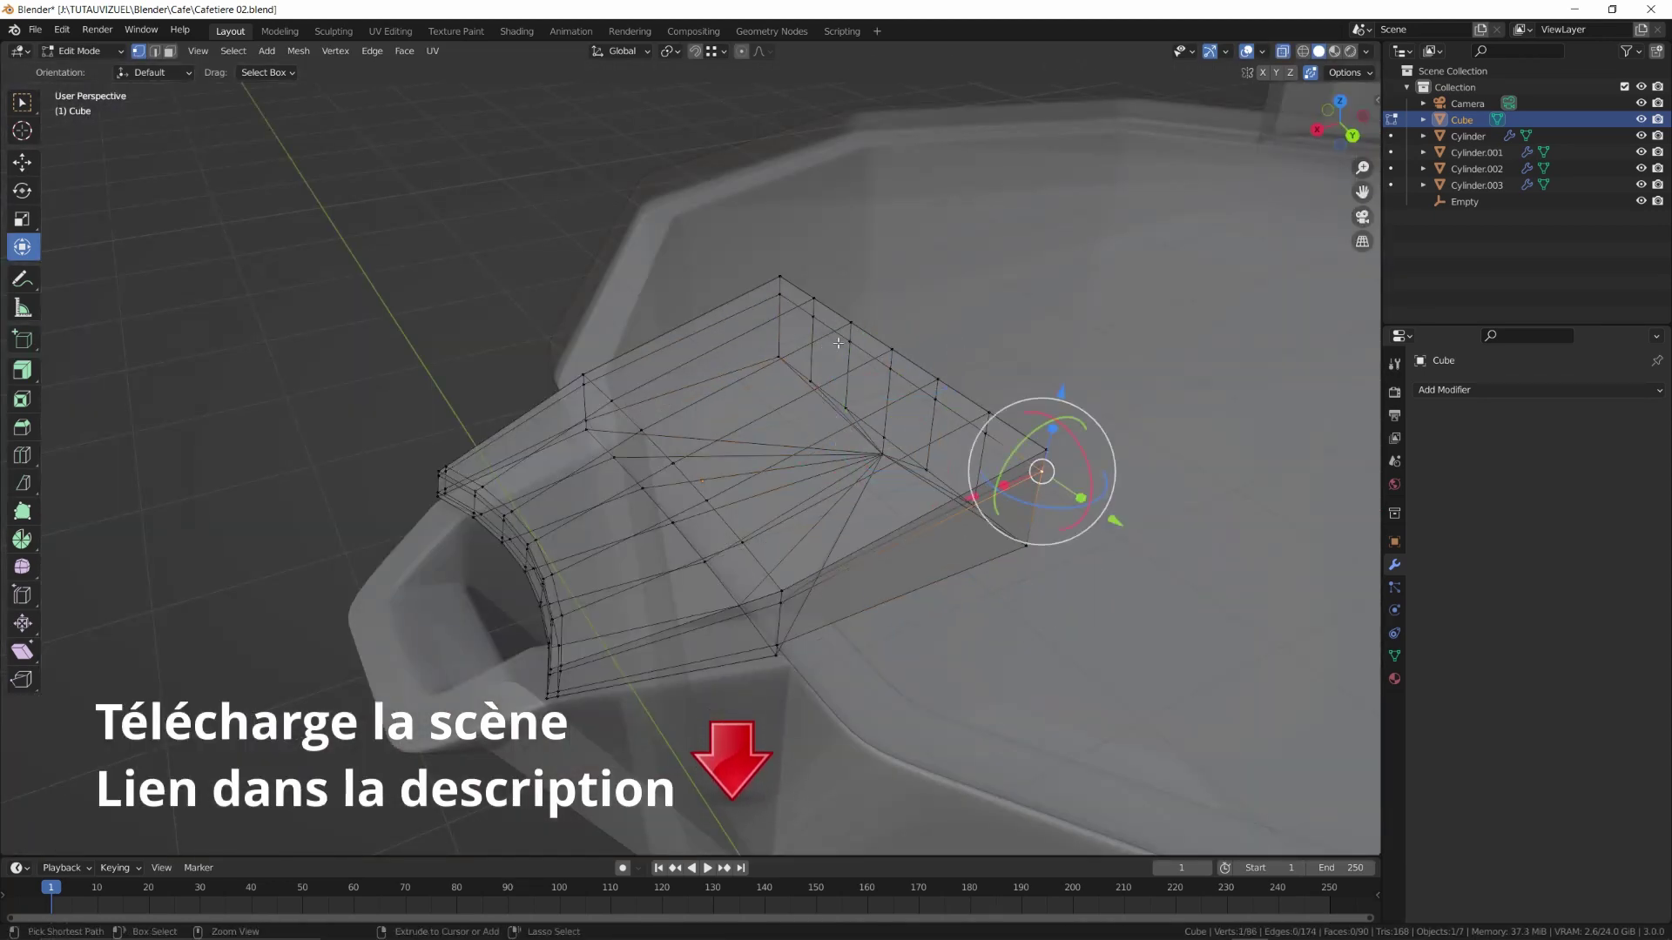
Merge the remaining rows of rear-edge vertices at their centers so the slab ends in a point
ctrl+click(780, 296)
shift+click(780, 296)
shift+click(781, 296)
key(m)
click(810, 324)
click(1047, 450)
ctrl+click(781, 277)
shift+click(780, 276)
key(m)
click(810, 306)
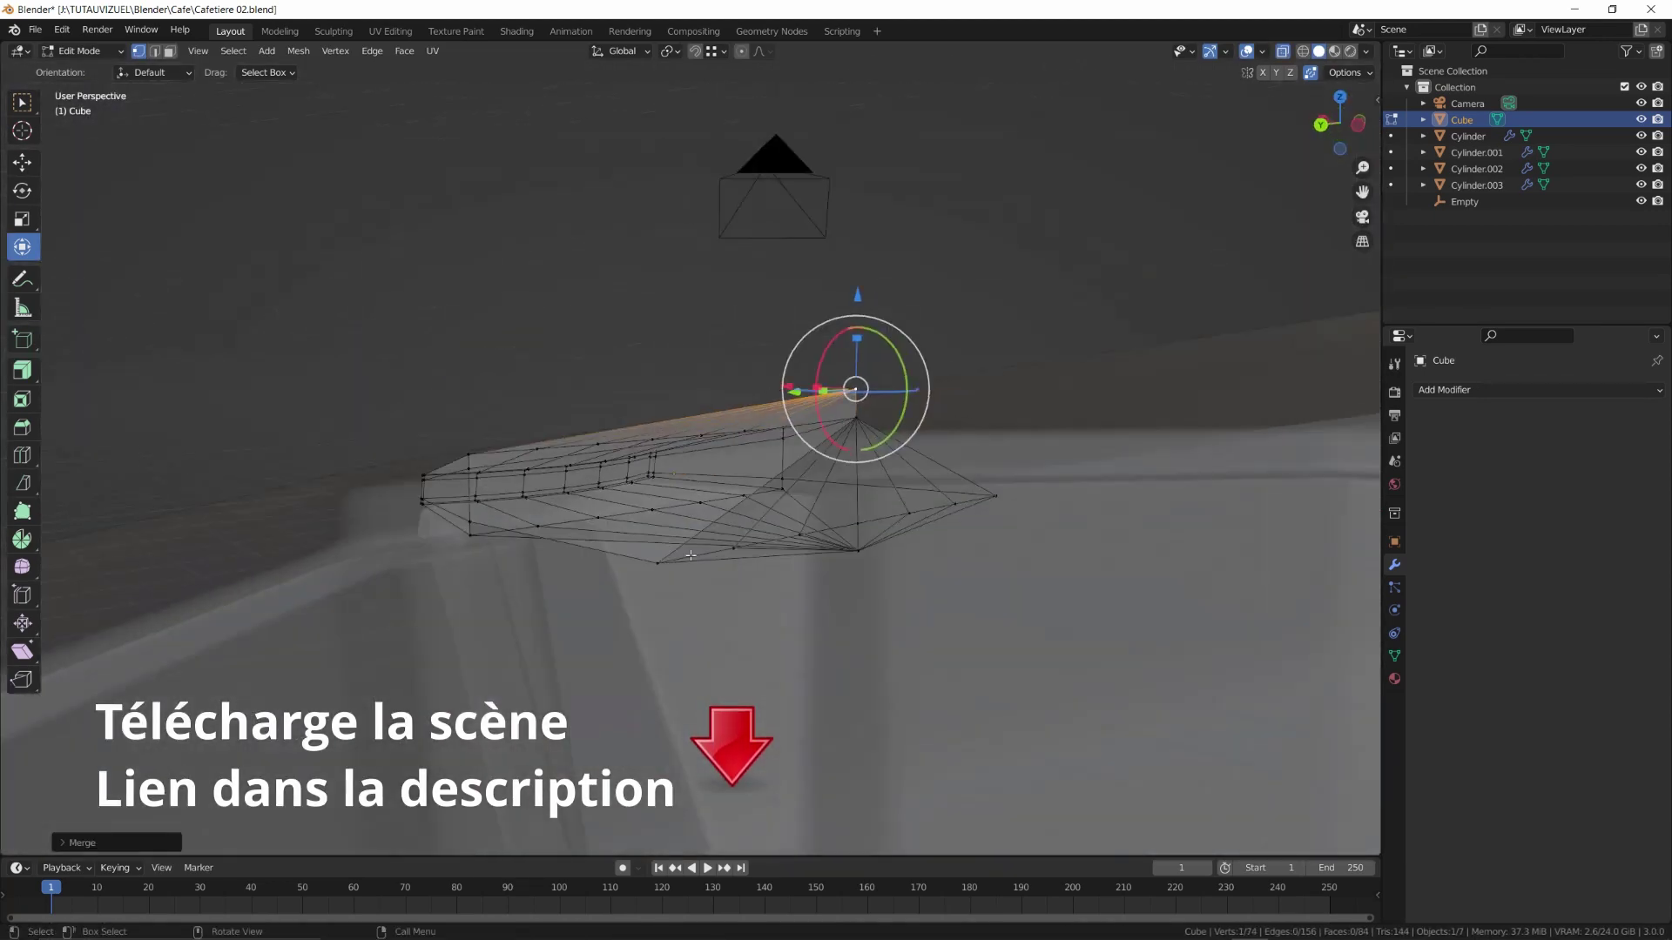
Scale the rear point's vertices along X to align them, and bevel the vertical rear edge with two segments
mouse_move(890, 531)
middle_down()
mouse_move(949, 509)
mouse_move(880, 531)
middle_up()
drag(849, 418, 967, 609)
key(s)
key(x)
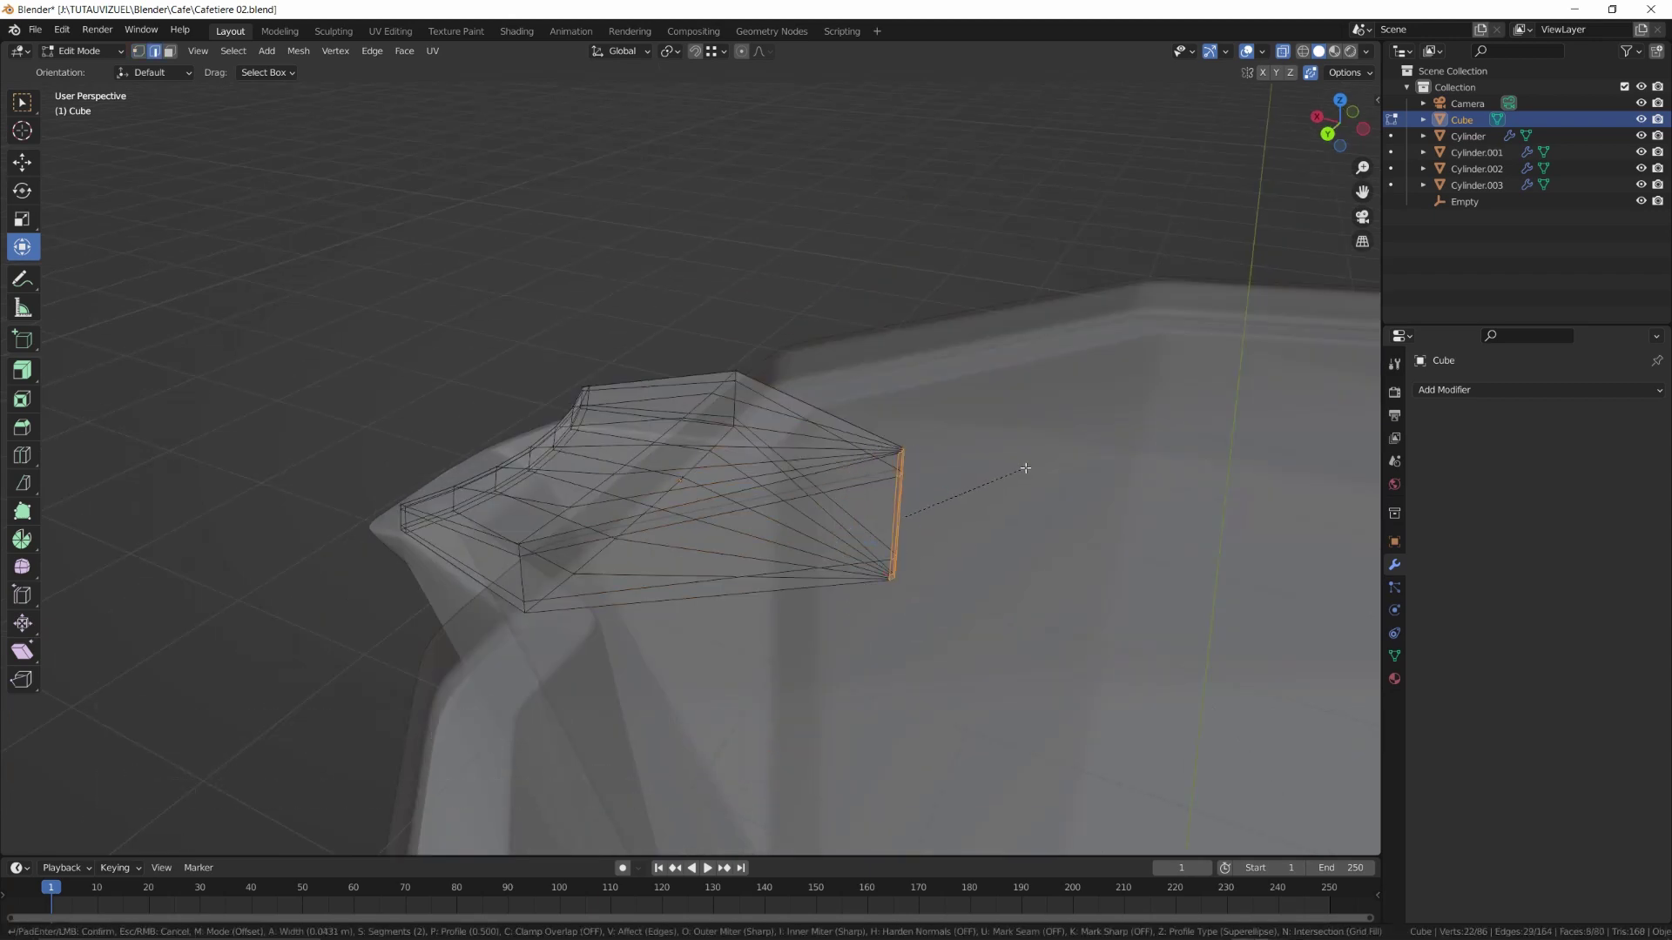
click(1027, 467)
Return to Object Mode and add a level 2 subdivision to the spout cover
key(Tab)
middle_drag(714, 461, 818, 522)
key(ctrl+2)
key(Tab)
key(Tab)
key(Tab)
key(Tab)
Add a second cube, scale it down and place it at the lid's rim opposite the spout as a hinge block
key(shift+a)
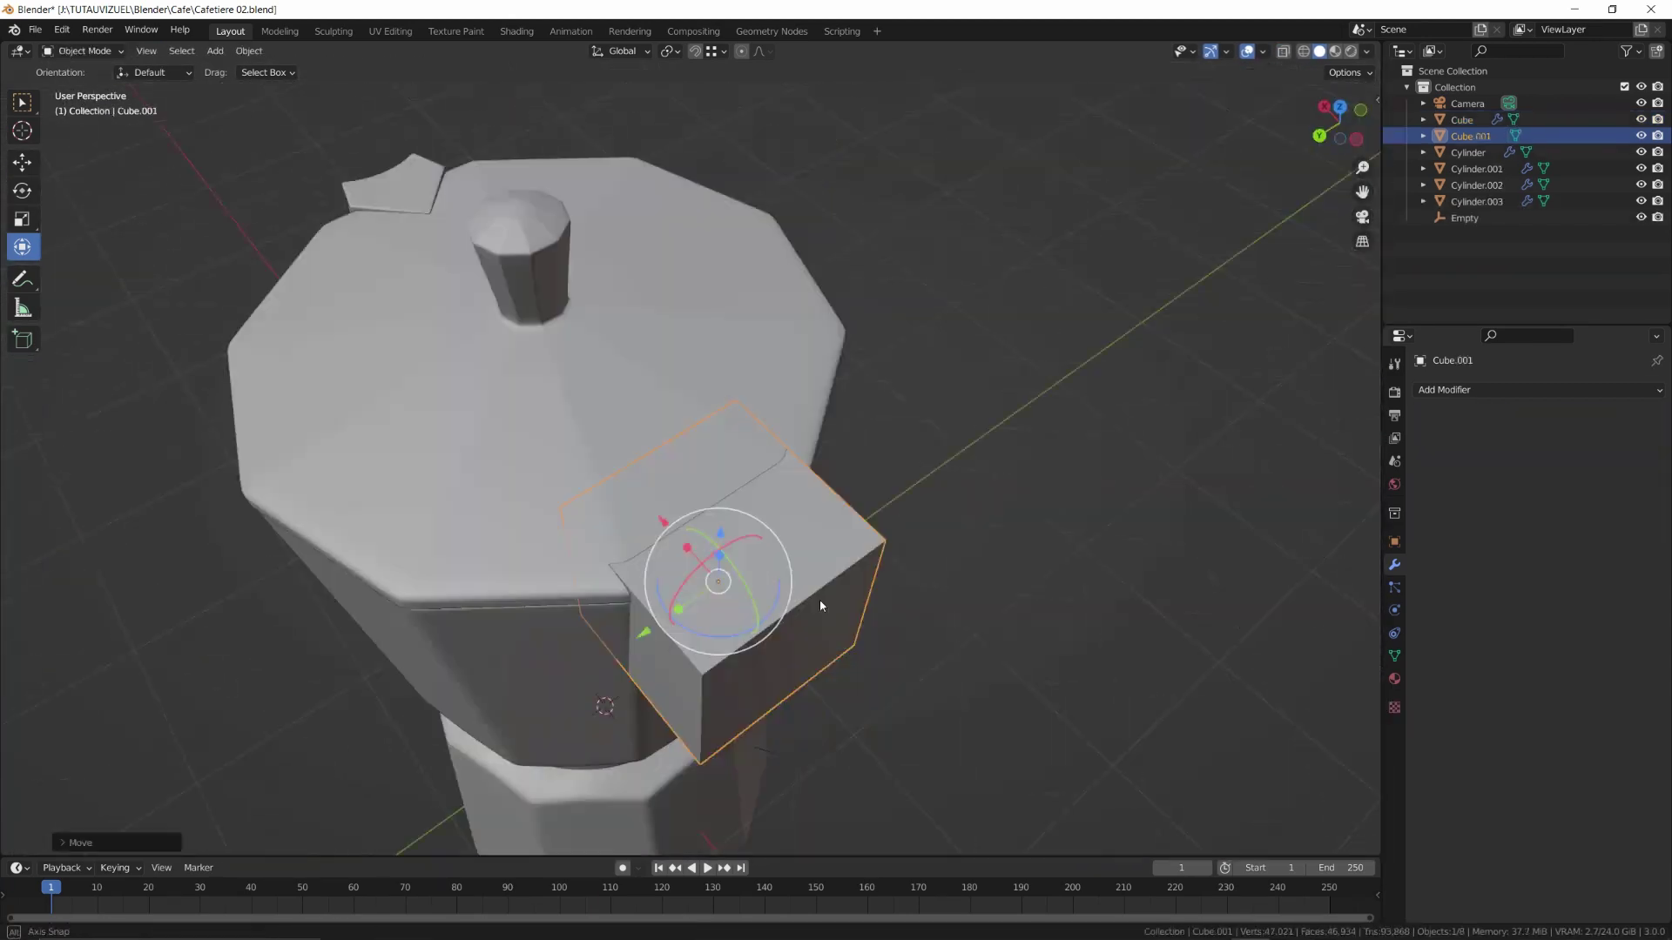
key(s)
middle_drag(818, 599, 770, 487)
drag(769, 459, 769, 435)
click(769, 440)
middle_drag(770, 440, 825, 505)
scroll(836, 531, up, 4)
In Edit Mode, add a lengthwise loop cut through the hinge block and adjust the geometry along X
key(Tab)
key(ctrl+r)
click(848, 588)
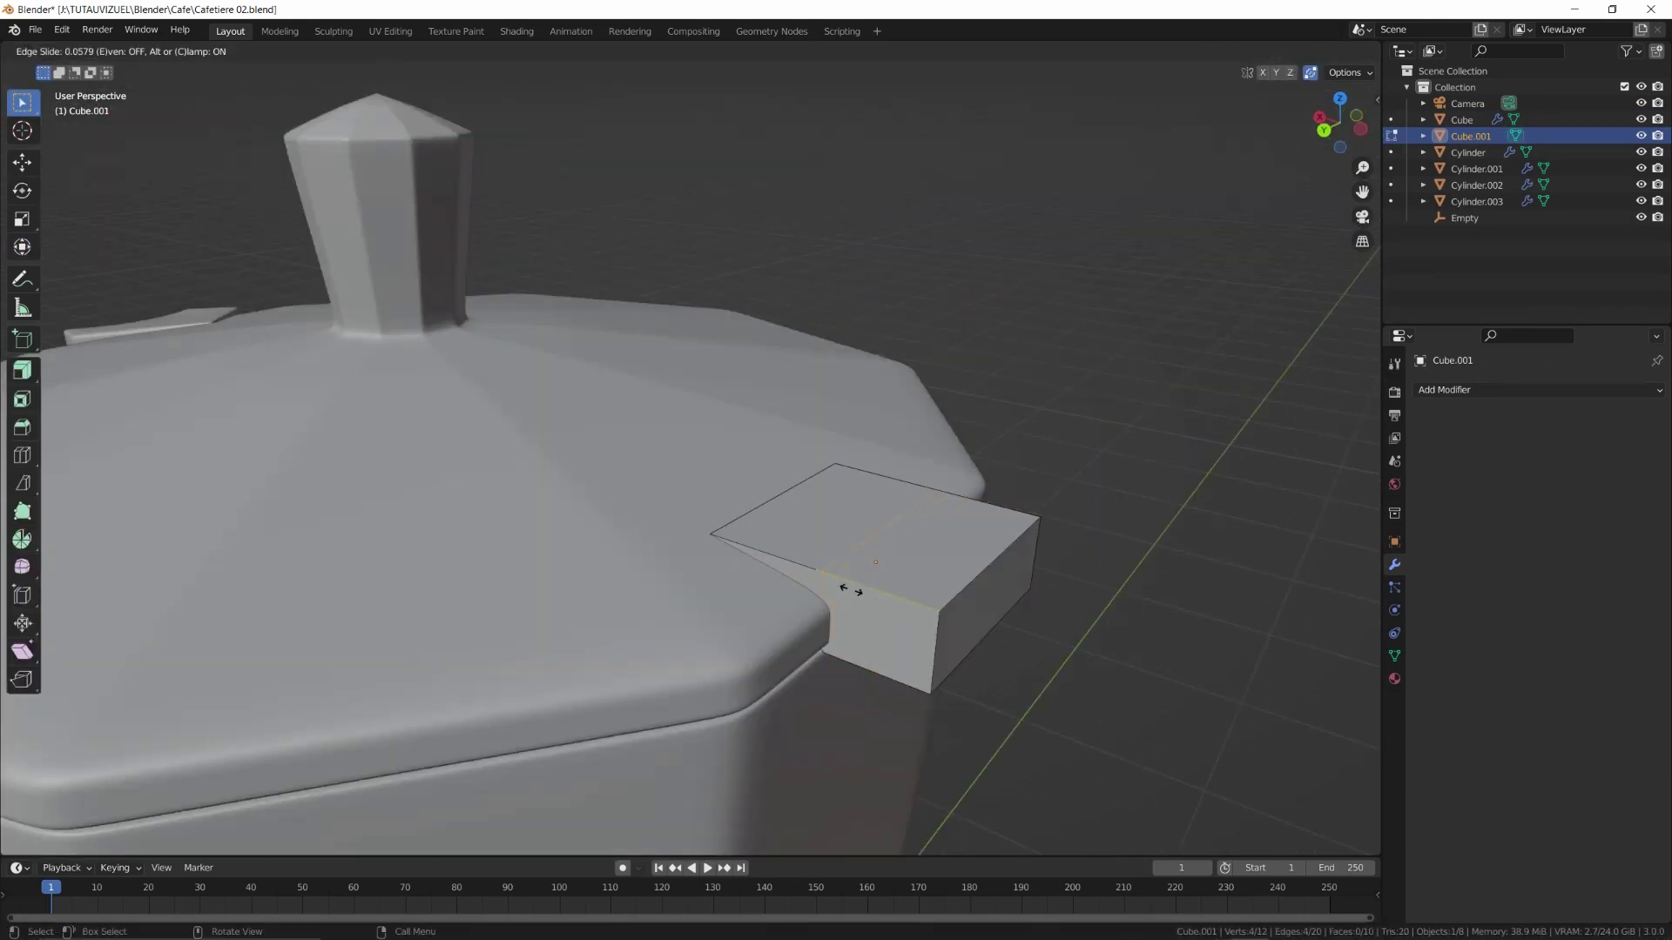
click(988, 608)
key(g)
key(x)
Add further loop cuts to the hinge block and extrude its two outer end faces into a pair of arms
key(ctrl+r)
middle_drag(944, 597, 682, 657)
click(679, 707)
shift+click(858, 662)
key(e)
click(914, 704)
With X-ray on, delete one half of the hinge block's vertices and return to Object Mode
key(Tab)
key(Tab)
key(alt+z)
drag(585, 349, 720, 552)
key(x)
key(Tab)
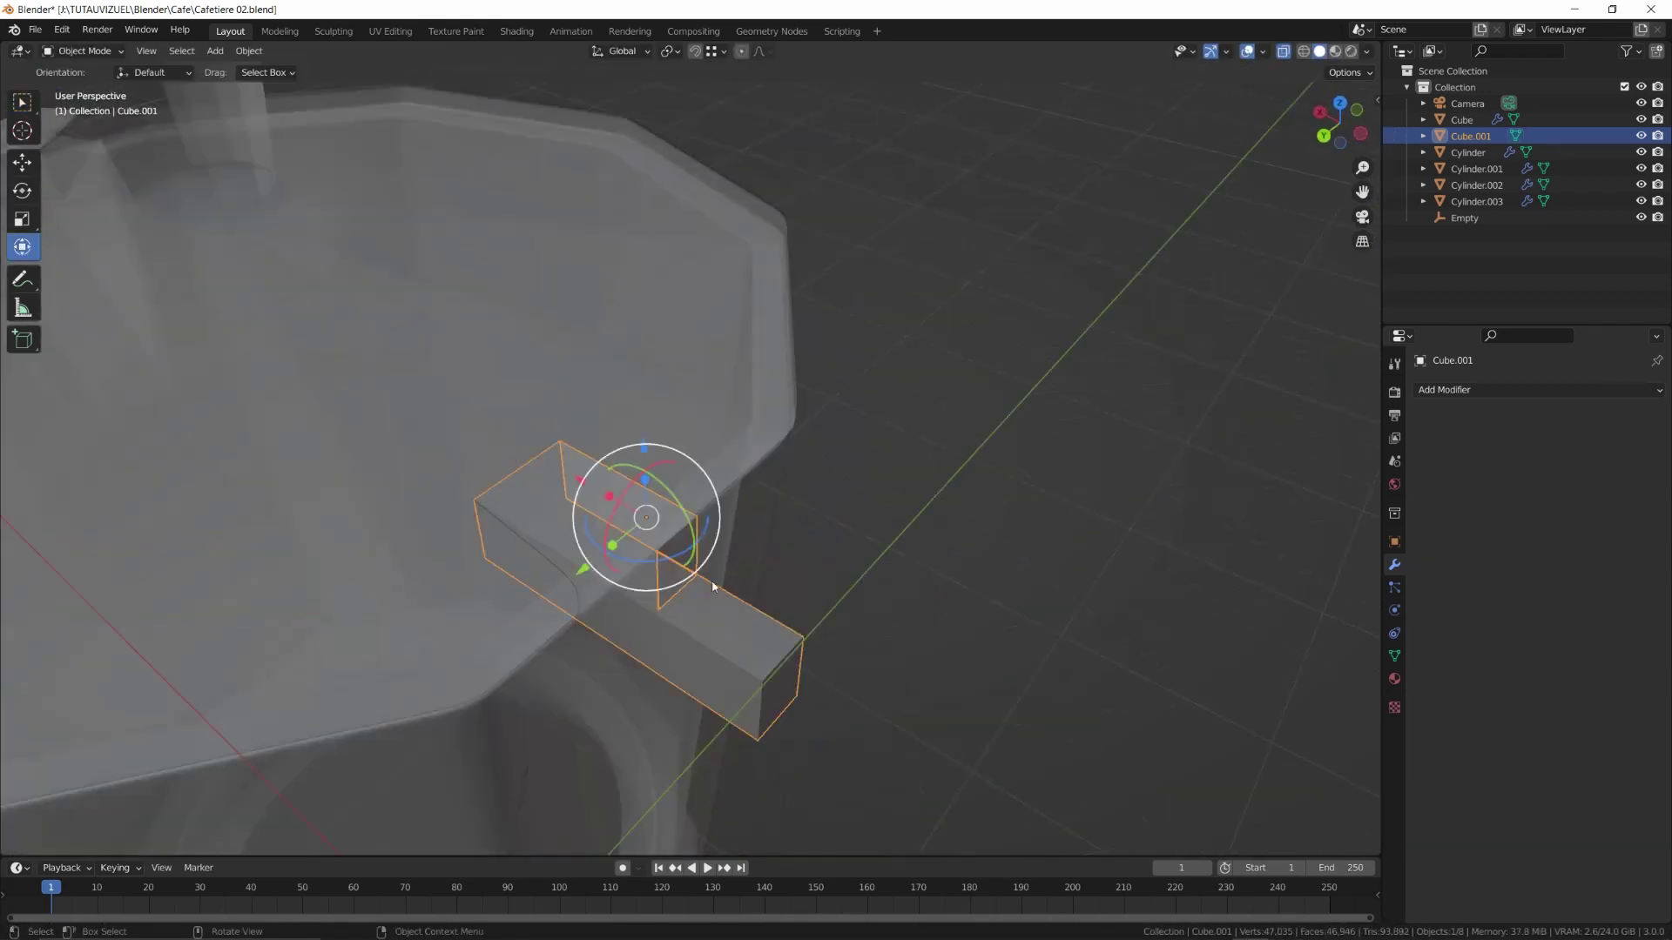
Add a Mirror modifier to the hinge block on the Y axis only, with Clipping enabled
key(alt+z)
click(1481, 390)
click(1332, 578)
click(1575, 441)
click(1533, 440)
click(1518, 518)
In Edit Mode, add supporting loop cuts to the hinge block and six evenly spaced cuts along its arm
key(Tab)
scroll(744, 597, up, 3)
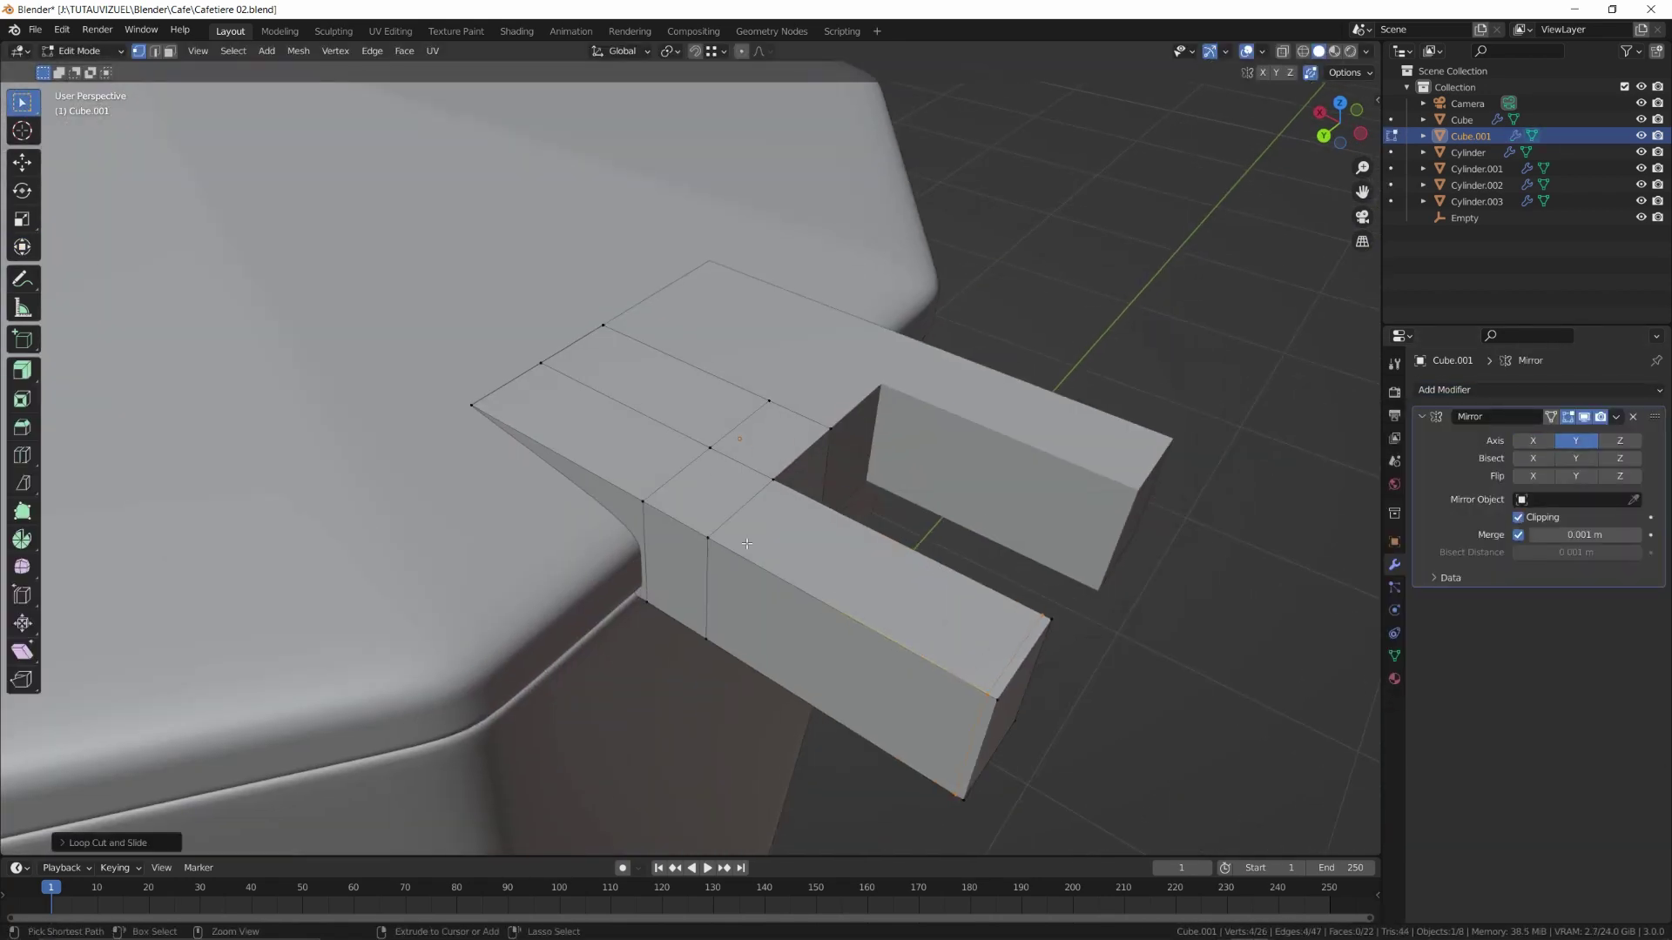
key(ctrl+r)
click(750, 547)
click(736, 492)
middle_drag(735, 485, 685, 510)
middle_drag(605, 562, 929, 514)
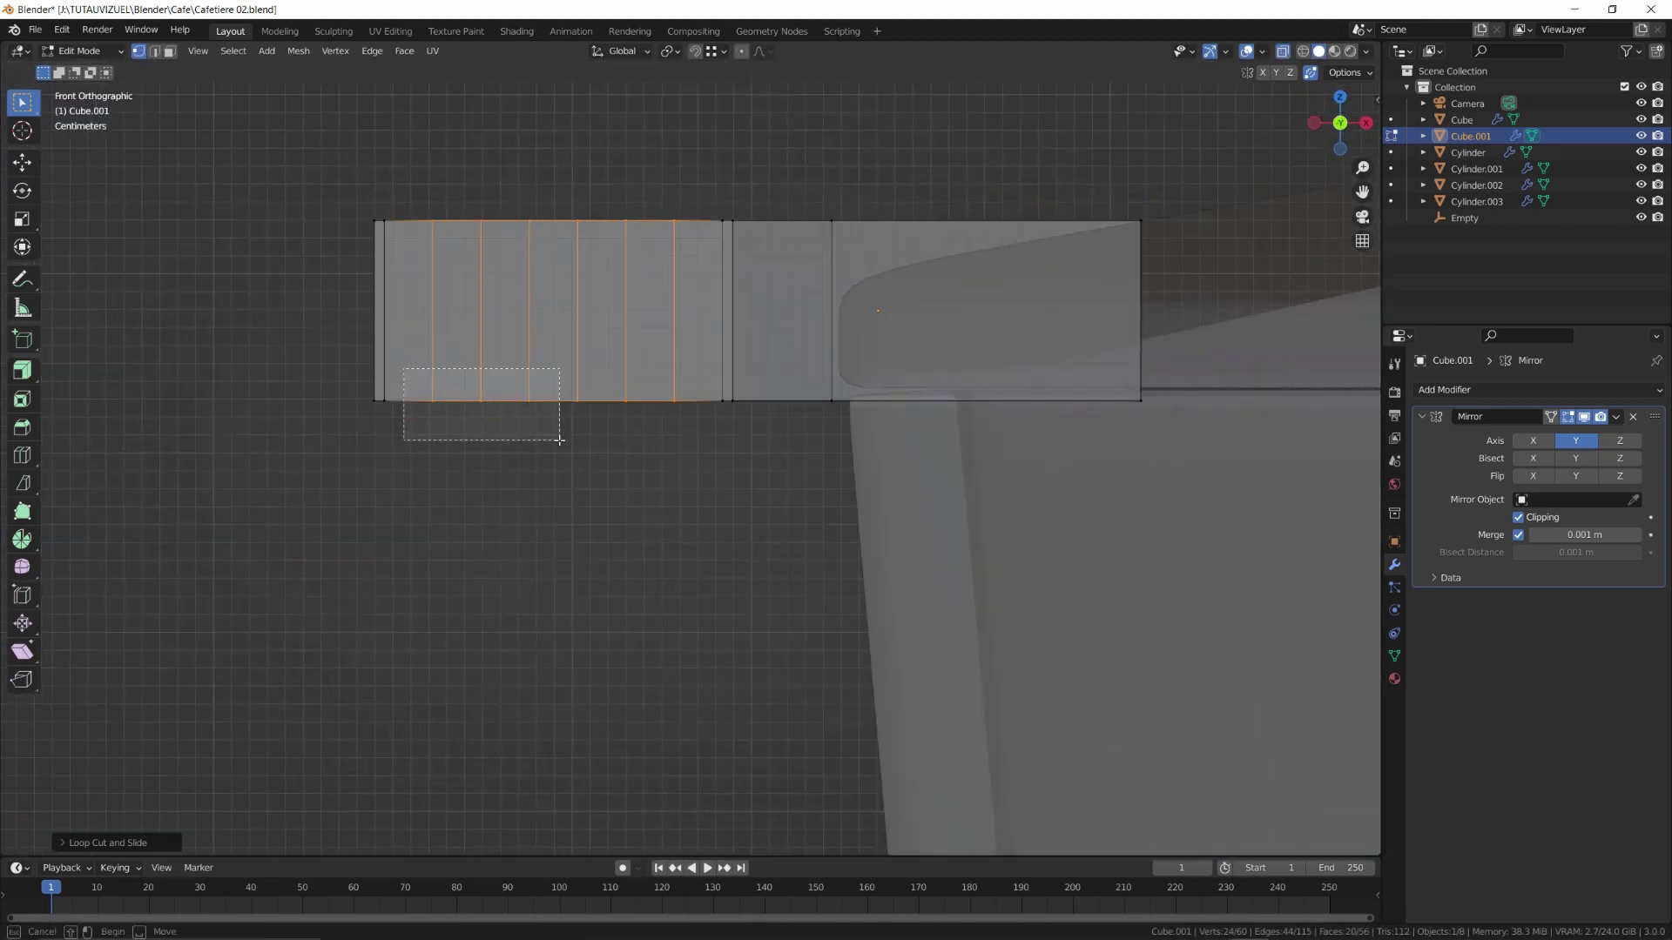
In front view, lower the arm's bottom vertices into a rounded bulge, and add another loop cut
key(g)
click(478, 459)
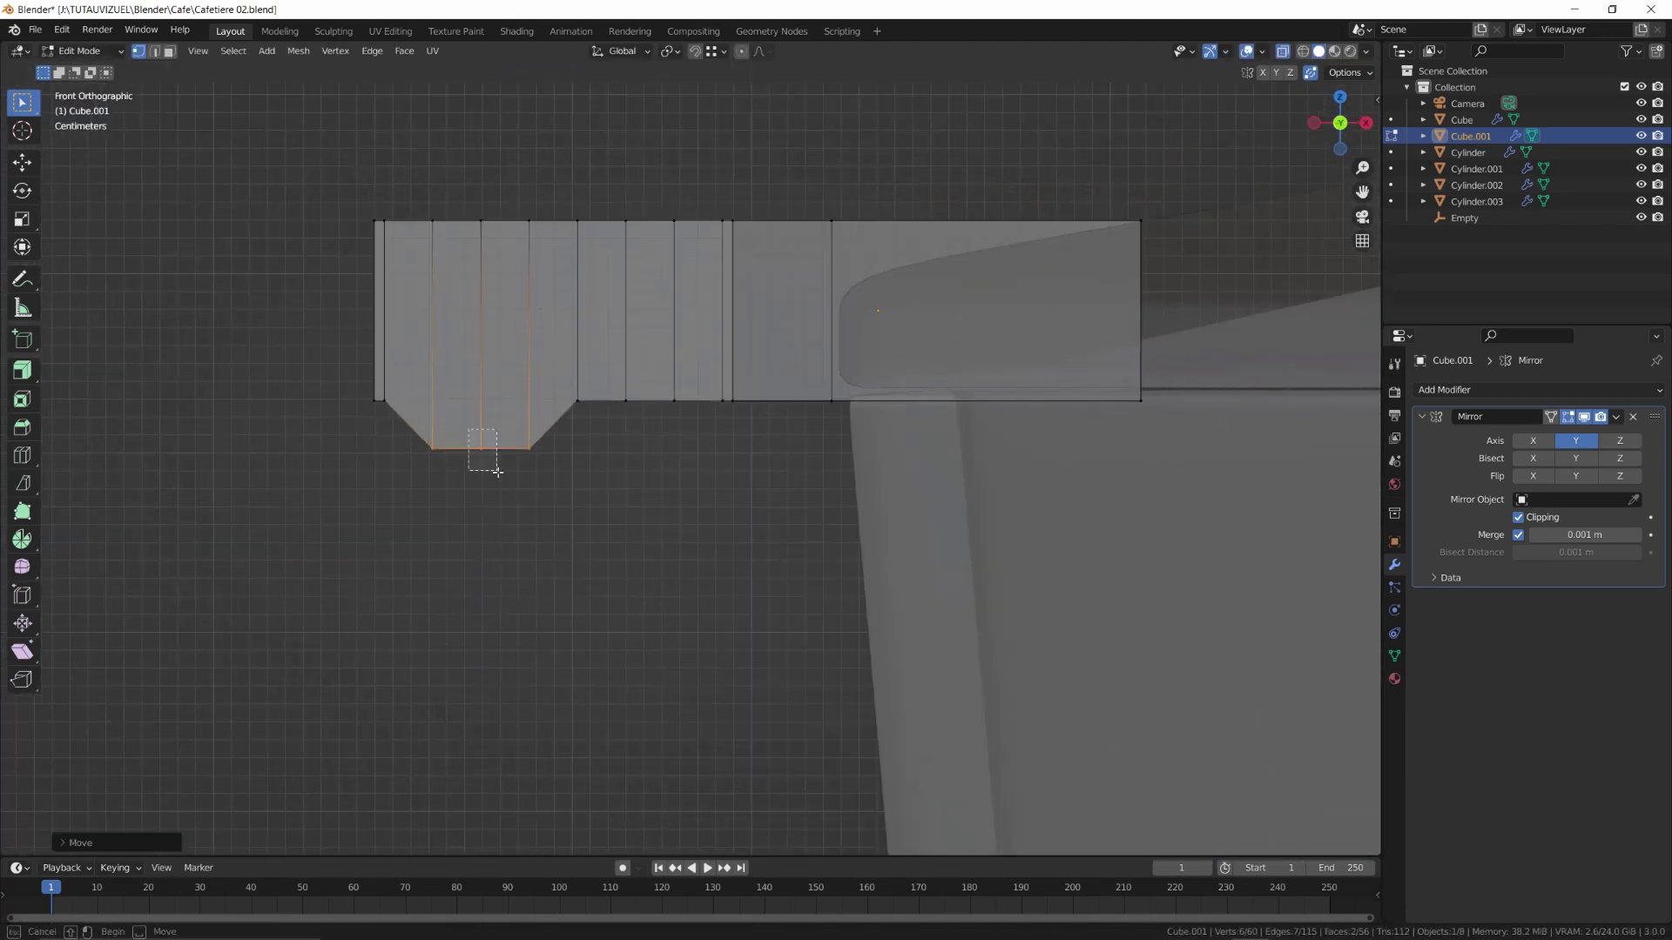
key(ctrl+r)
click(524, 288)
click(497, 290)
key(Tab)
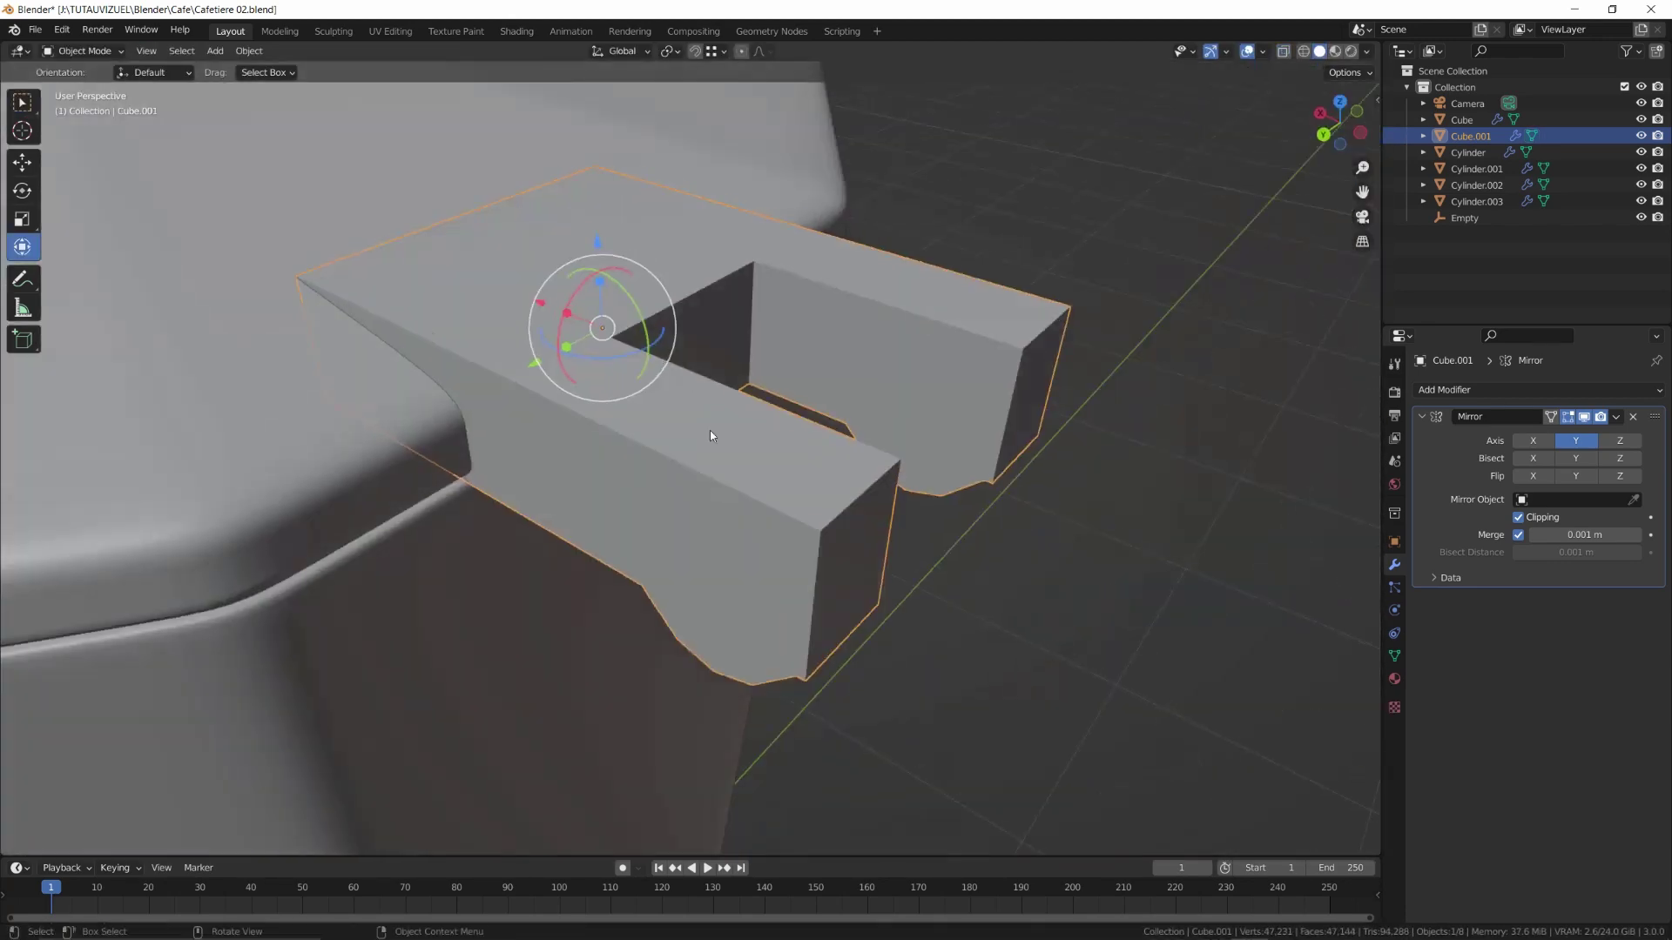
Add a level 2 subdivision to the hinge block and insert a supporting loop cut along its arm in Edit Mode
key(ctrl+2)
key(Tab)
key(ctrl+r)
click(610, 613)
click(595, 610)
With X-ray on, lower the bulge's bottom vertices about 0.009 m along Z, and scale them along X
middle_drag(595, 610, 828, 510)
key(alt+z)
drag(767, 493, 896, 533)
key(shift+space)
key(g)
drag(821, 438, 821, 448)
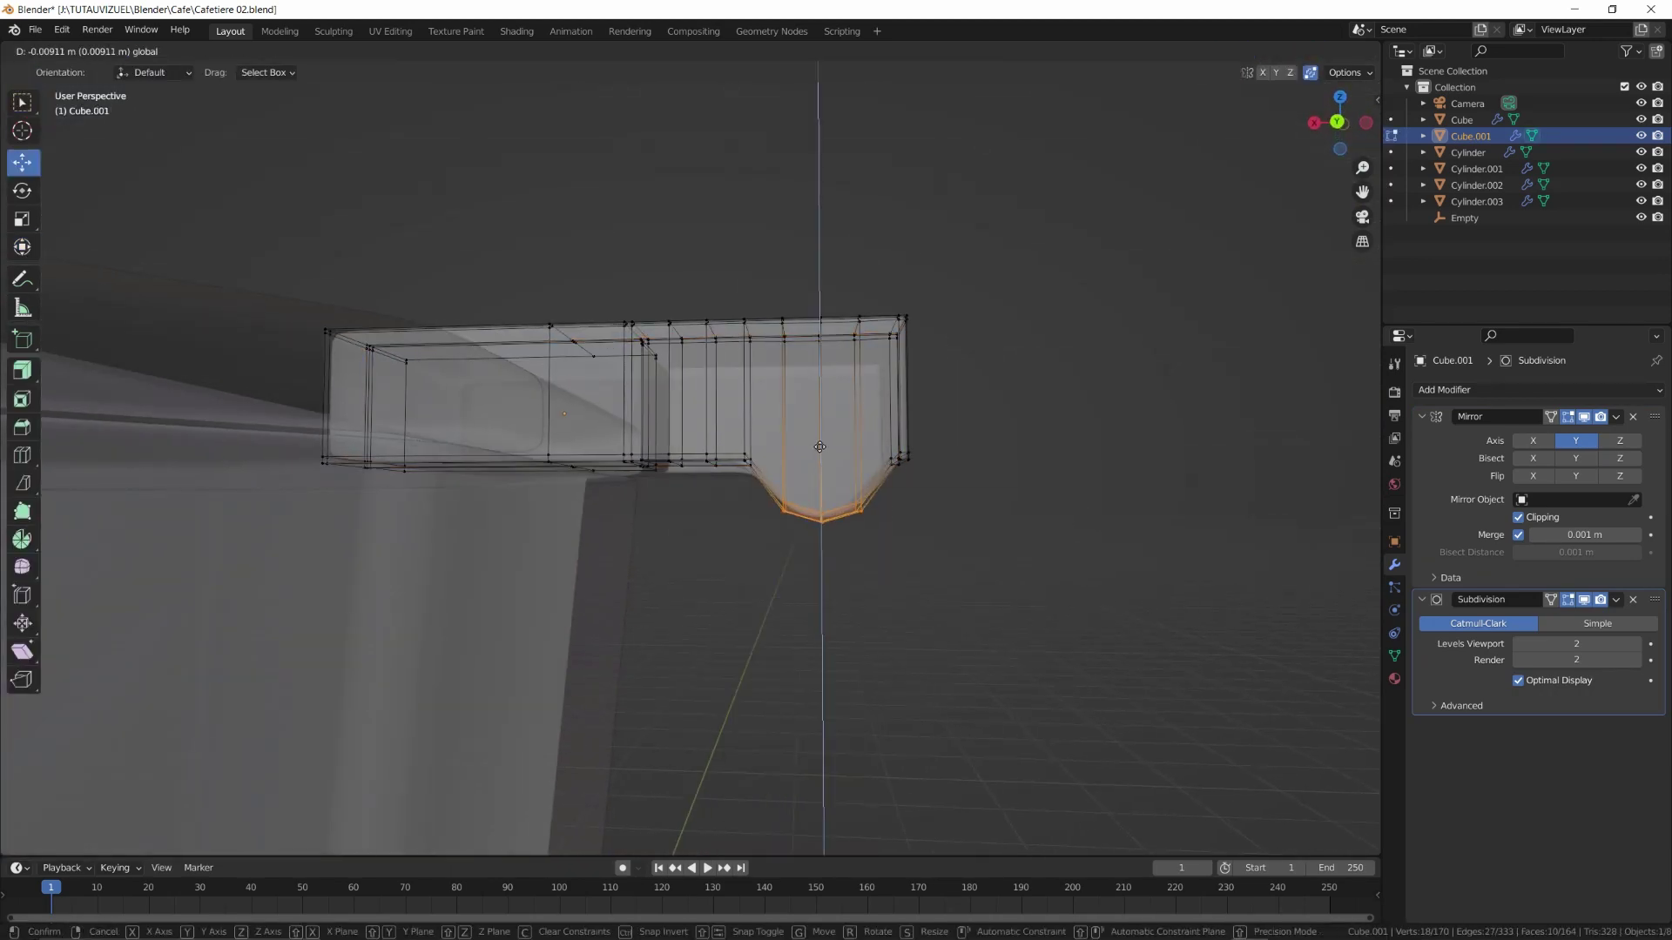
scroll(883, 479, up, 2)
key(s)
key(x)
click(934, 538)
key(Tab)
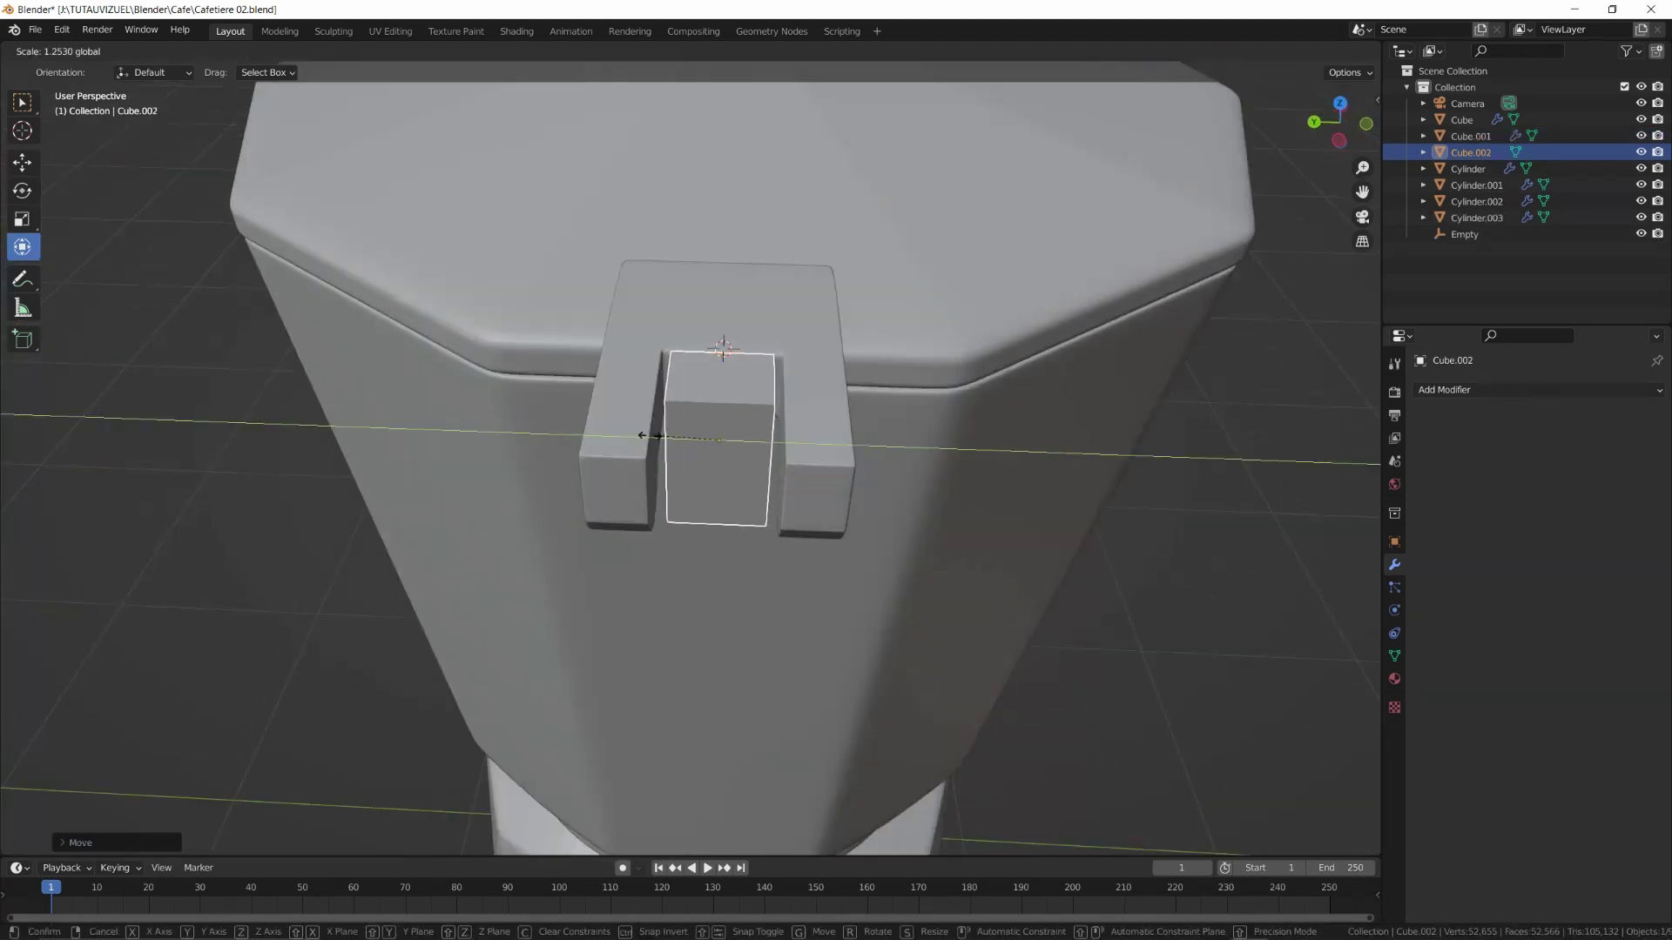
Widen the block in the hinge fork's gap about 1.25 times, and scale and move it along X to fit
click(648, 435)
middle_drag(649, 435, 788, 466)
key(s)
key(x)
click(552, 410)
middle_drag(552, 410, 606, 427)
key(g)
key(x)
drag(615, 435, 626, 435)
middle_drag(626, 435, 636, 348)
middle_drag(640, 513, 540, 514)
In Edit Mode, add a horizontal loop cut around the block and lower its bottom face
key(Tab)
key(ctrl+r)
double_click(684, 488)
middle_drag(683, 497, 744, 483)
key(3)
click(705, 544)
drag(710, 501, 710, 518)
mouse_move(723, 540)
middle_down()
mouse_move(696, 488)
mouse_move(760, 497)
mouse_move(765, 553)
mouse_move(819, 496)
mouse_move(740, 523)
middle_up()
Extrude the block's lower pot-facing face toward the pot
click(642, 512)
key(e)
click(613, 512)
Add supporting loop cuts near the stepped block's edges, and give it a level 2 subdivision
scroll(767, 505, up, 4)
key(ctrl+r)
click(718, 557)
click(756, 540)
middle_drag(775, 462, 722, 523)
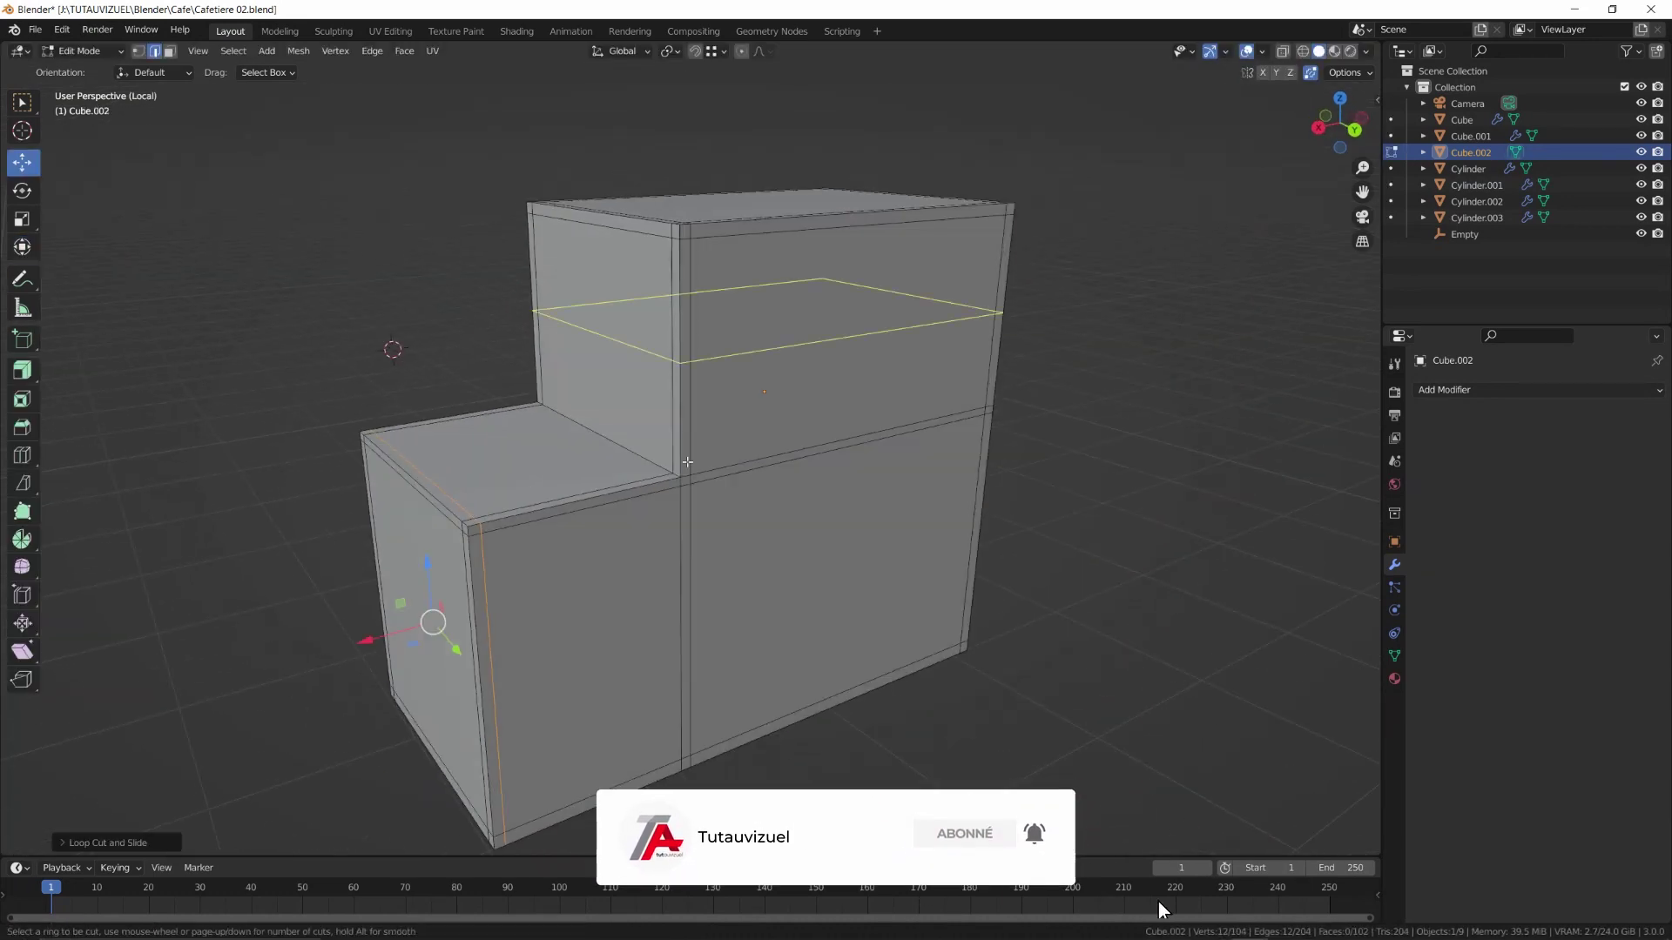
key(Tab)
key(ctrl+2)
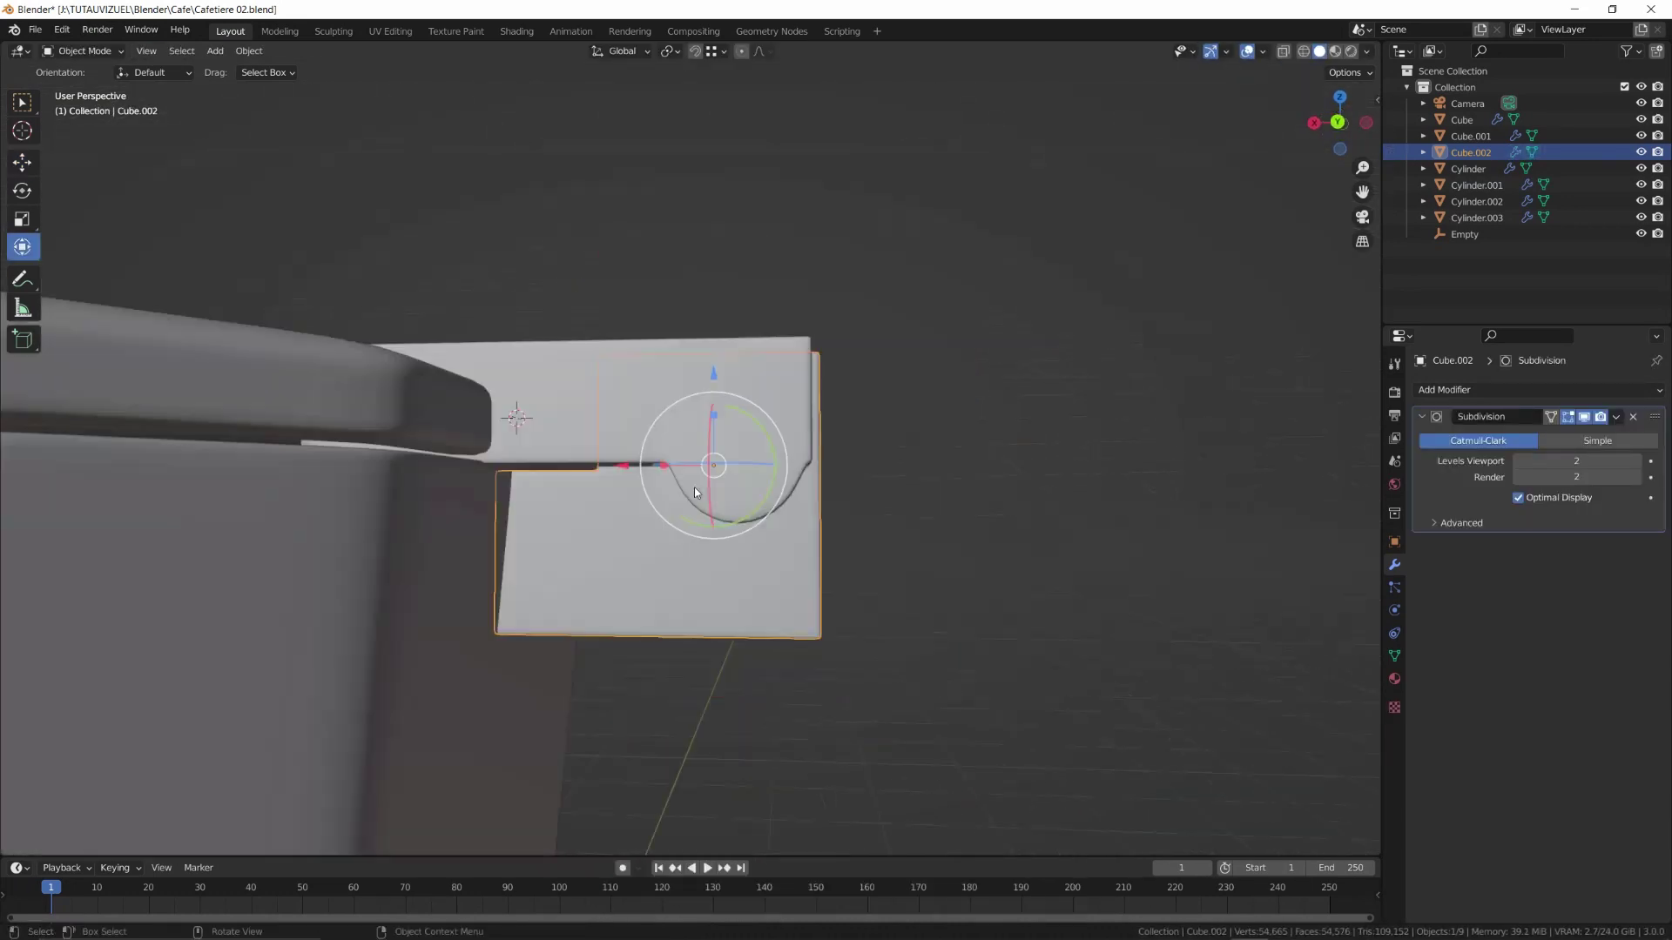
Add a mesh cylinder and scale it into a thin pin running across the hinge fork
middle_drag(693, 488, 697, 470)
key(shift+a)
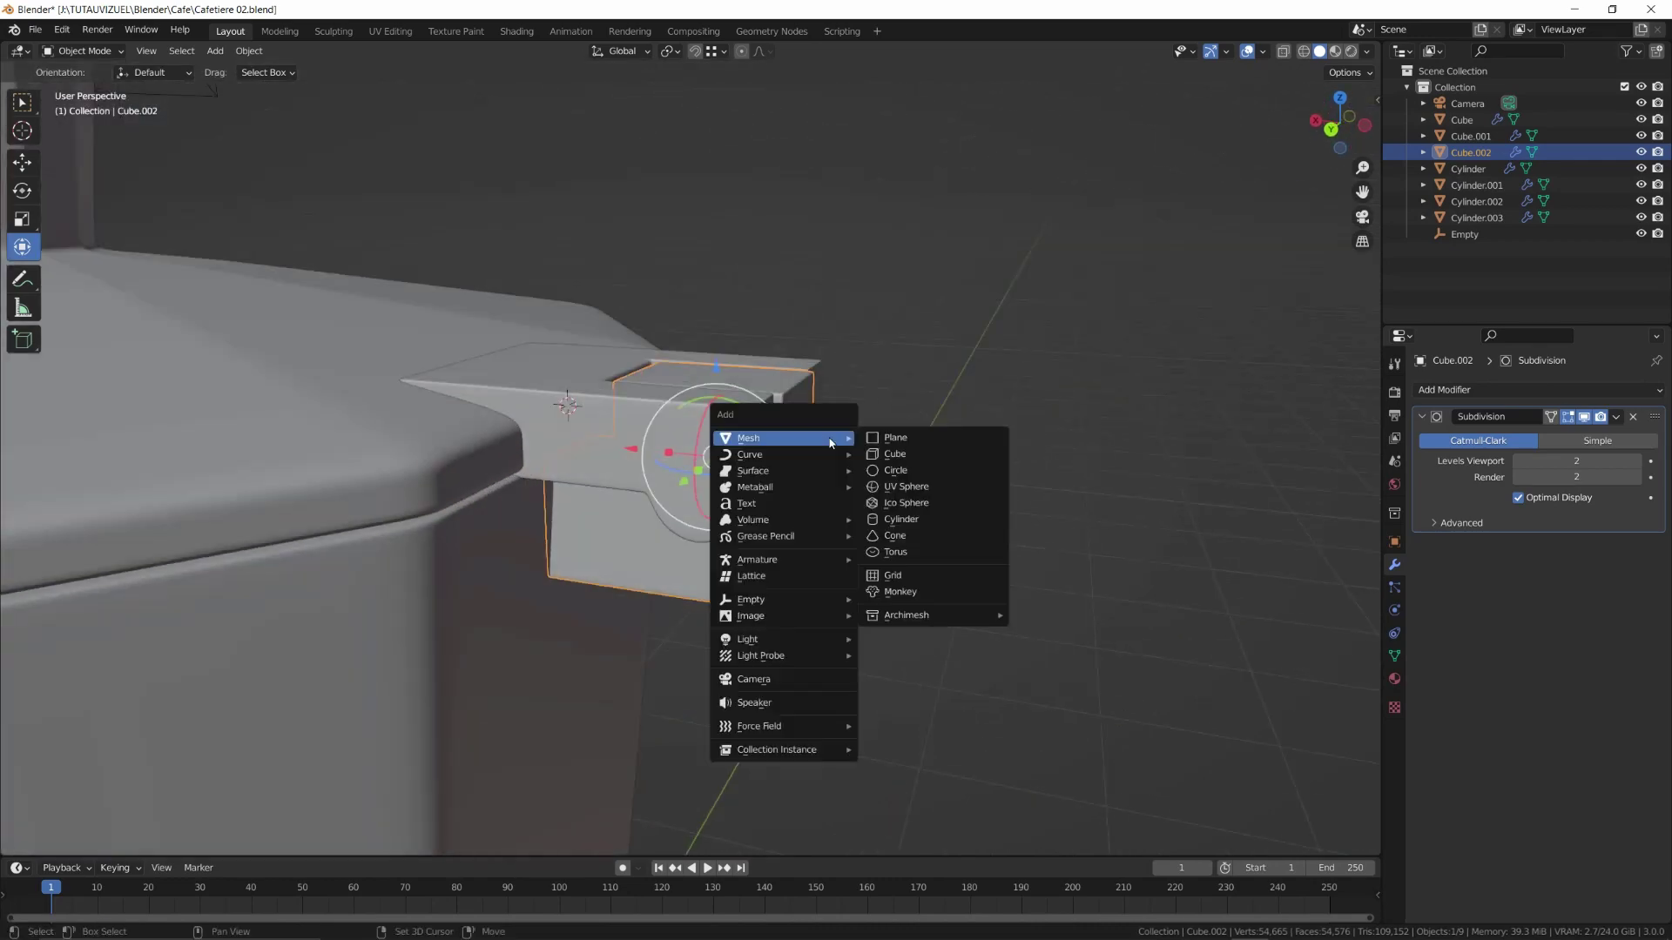
click(897, 557)
key(s)
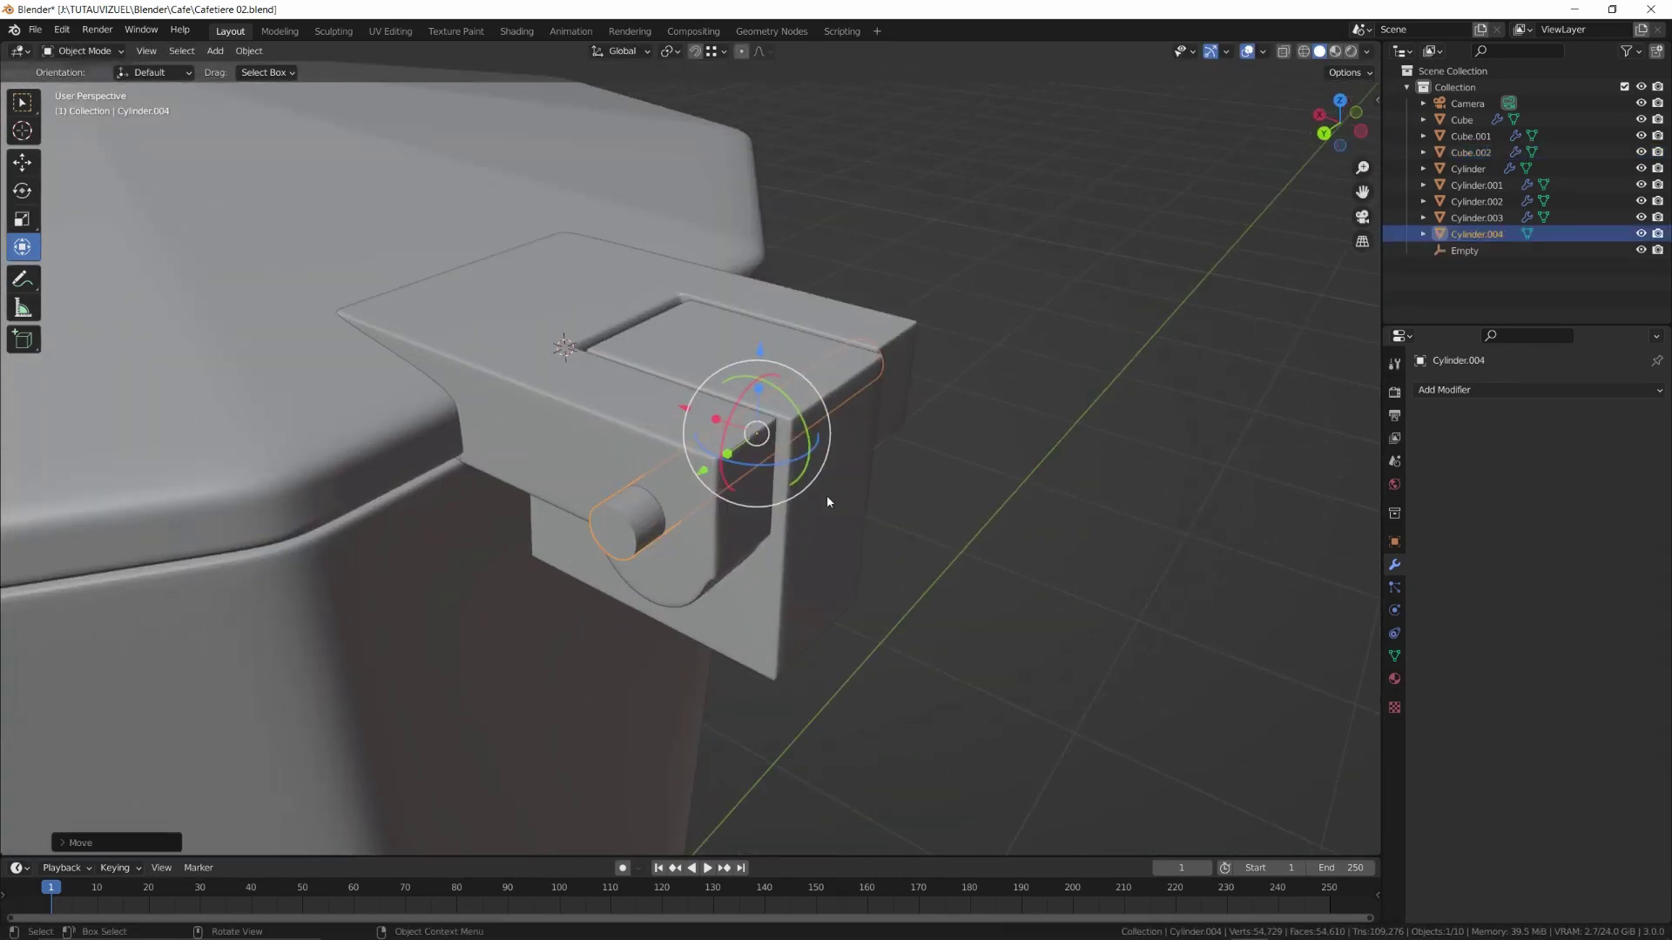
key(KP_Divide)
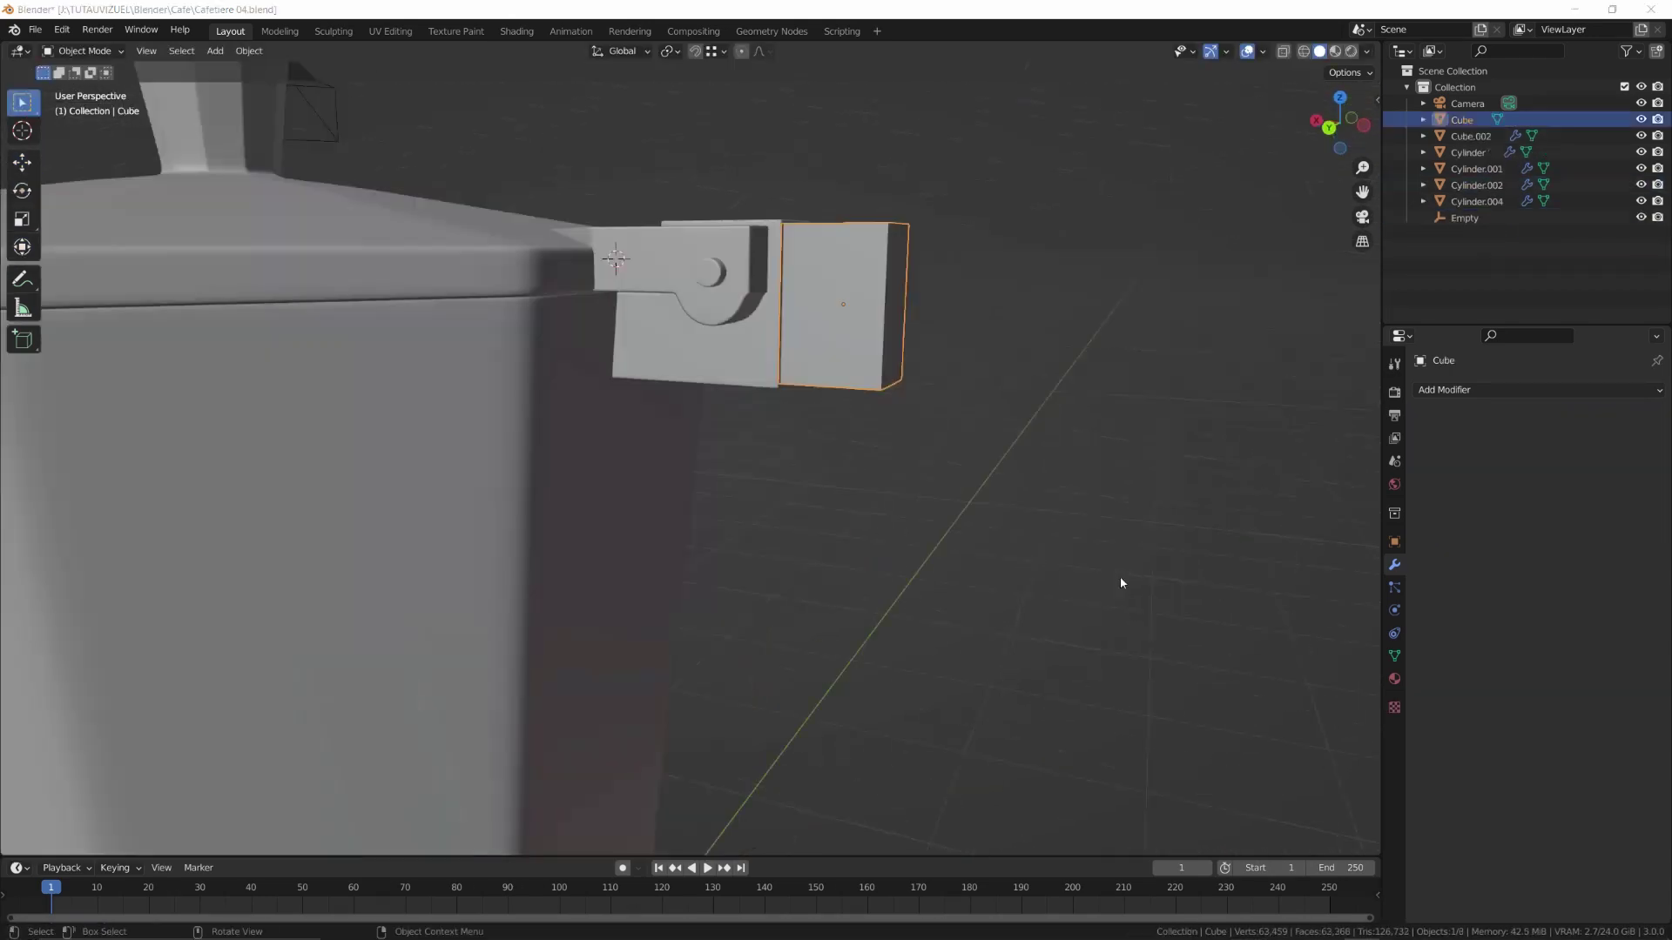
In X-ray back view, extrude the handle block's outer face into an angled top bend and a long downward grip
key(Tab)
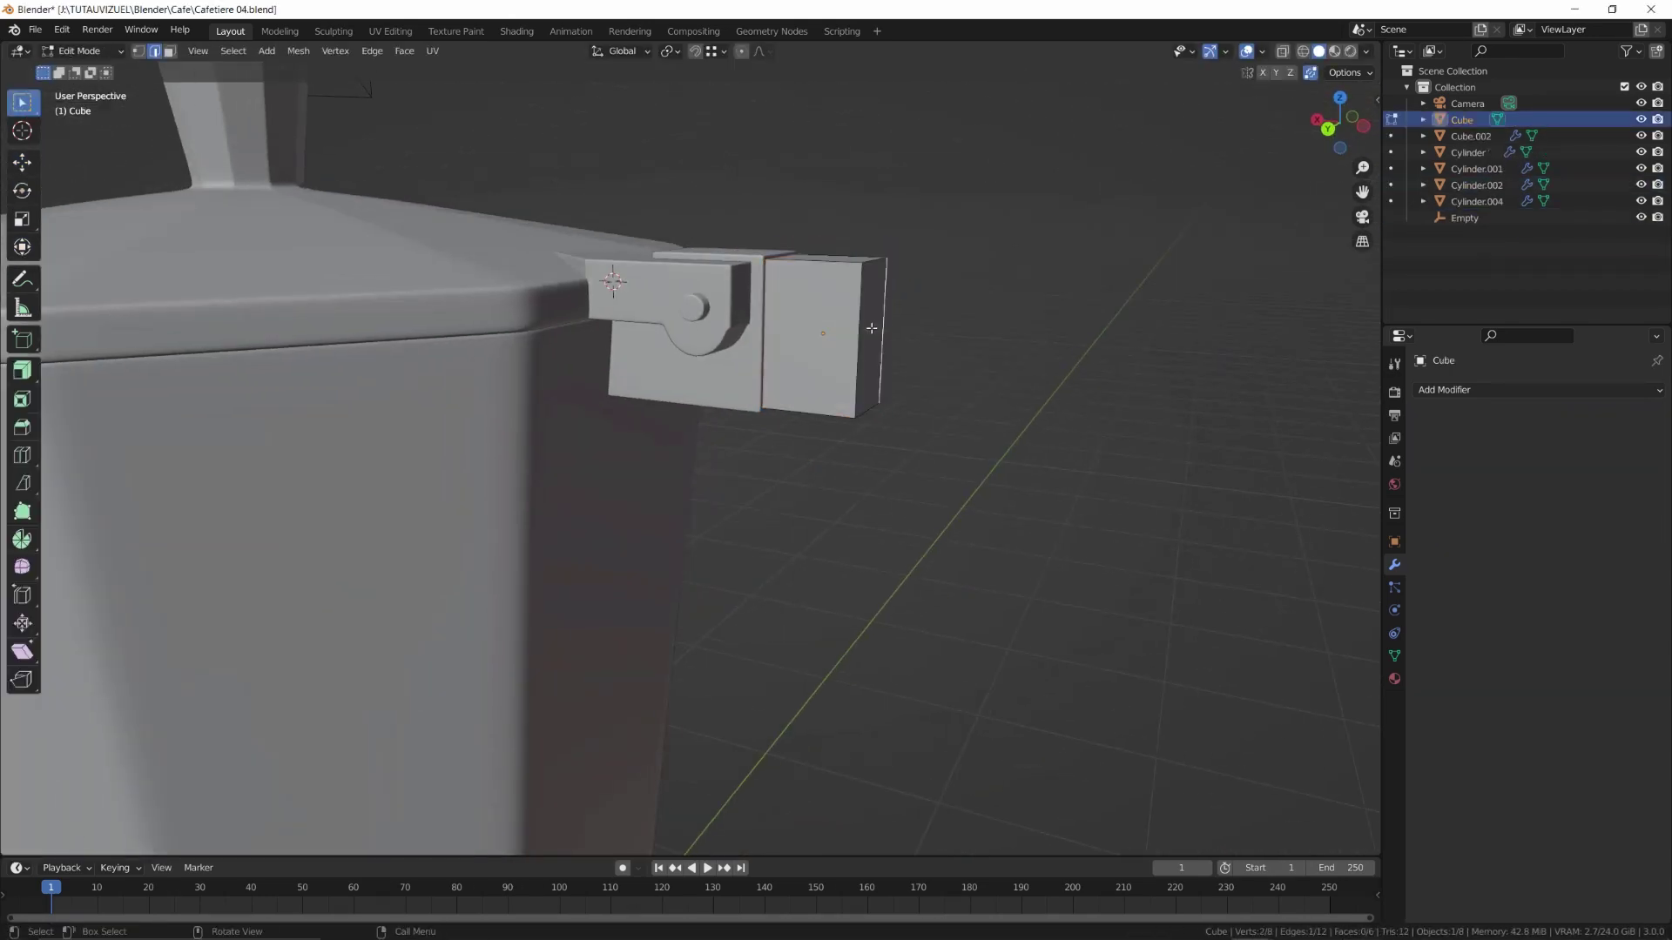
key(3)
click(871, 328)
key(ctrl+KP_1)
key(alt+z)
key(g)
key(e)
key(g)
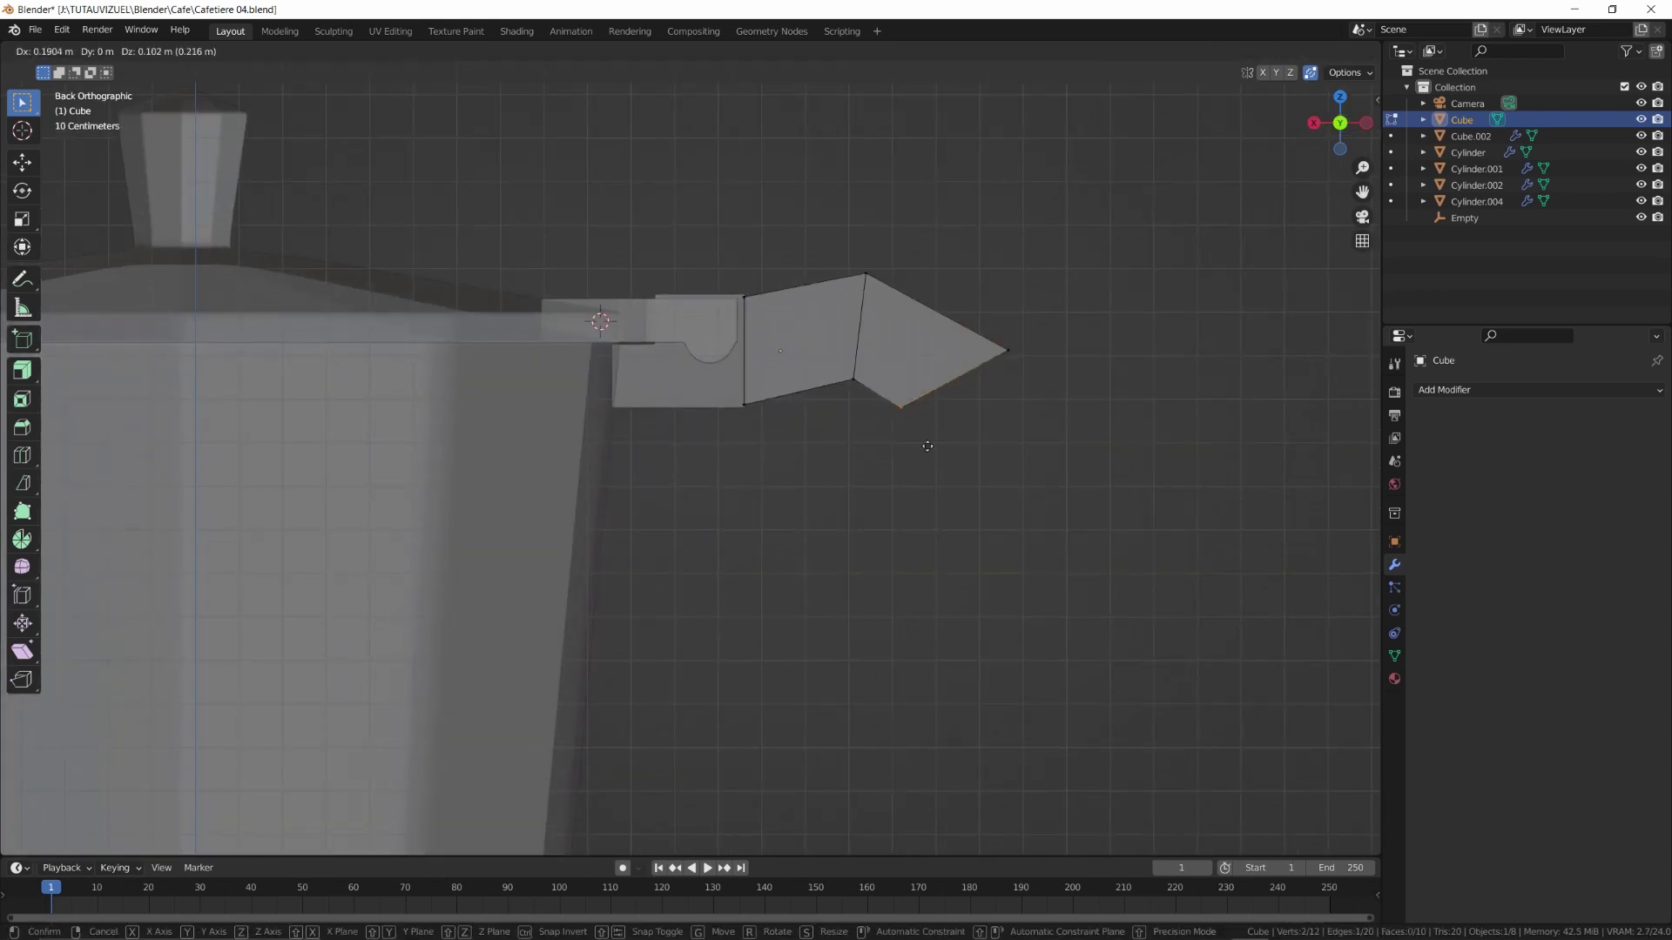
click(927, 446)
shift+middle_drag(928, 446, 979, 339)
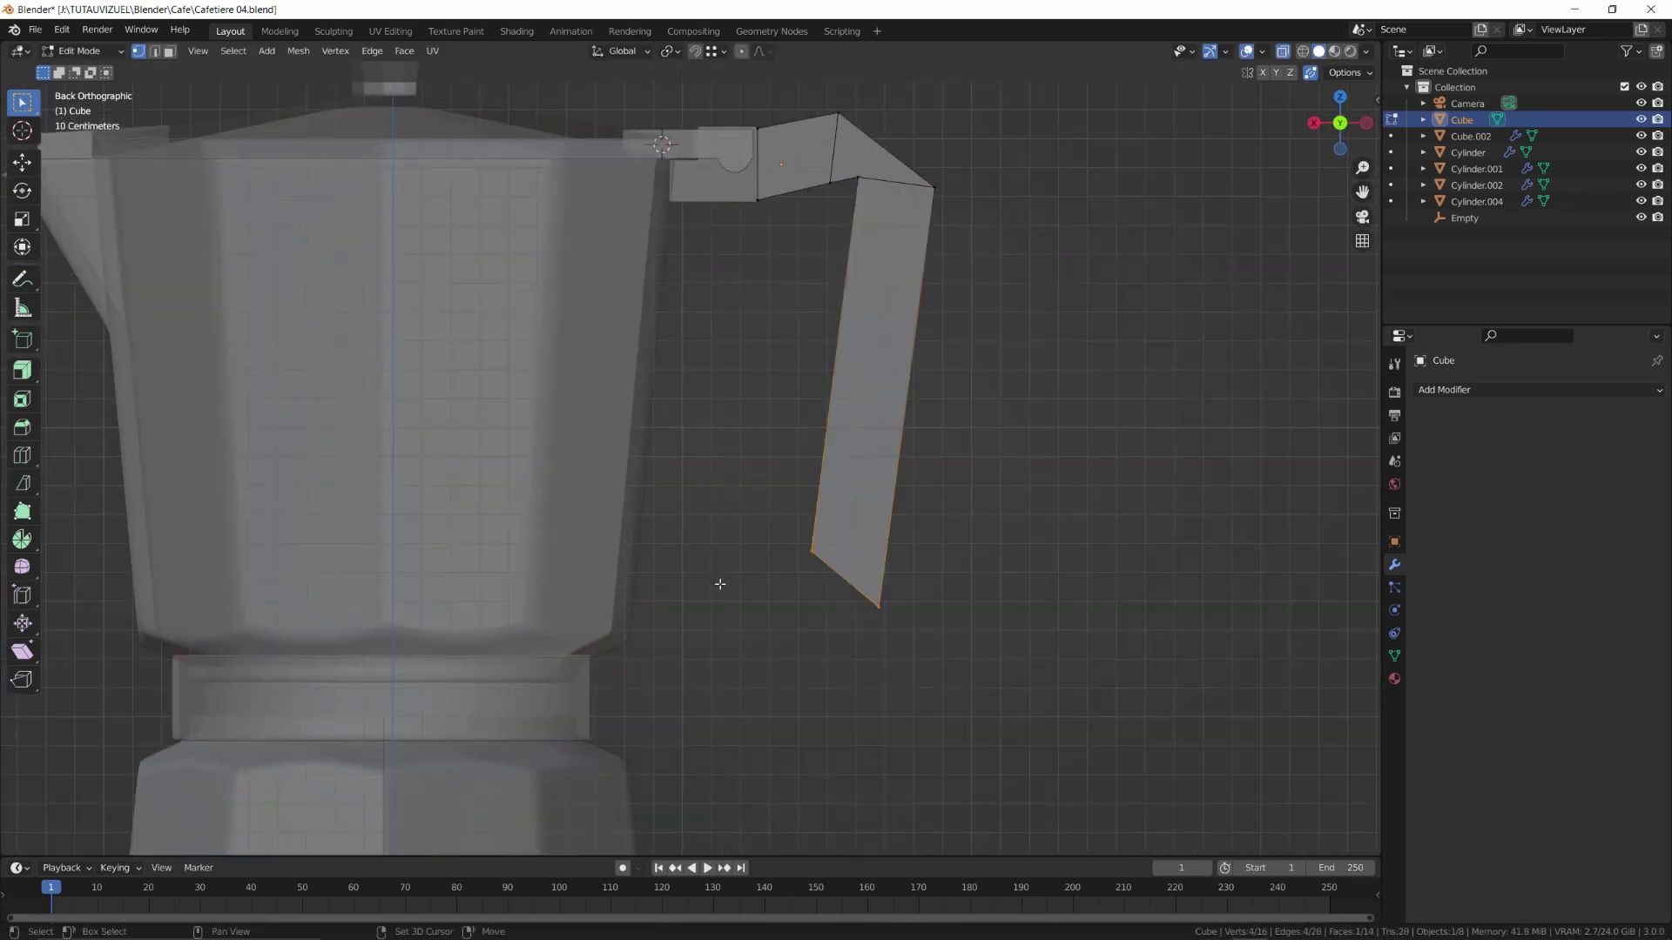
Extrude the grip's lower end back toward the pot and adjust the position of its vertices
key(e)
click(817, 467)
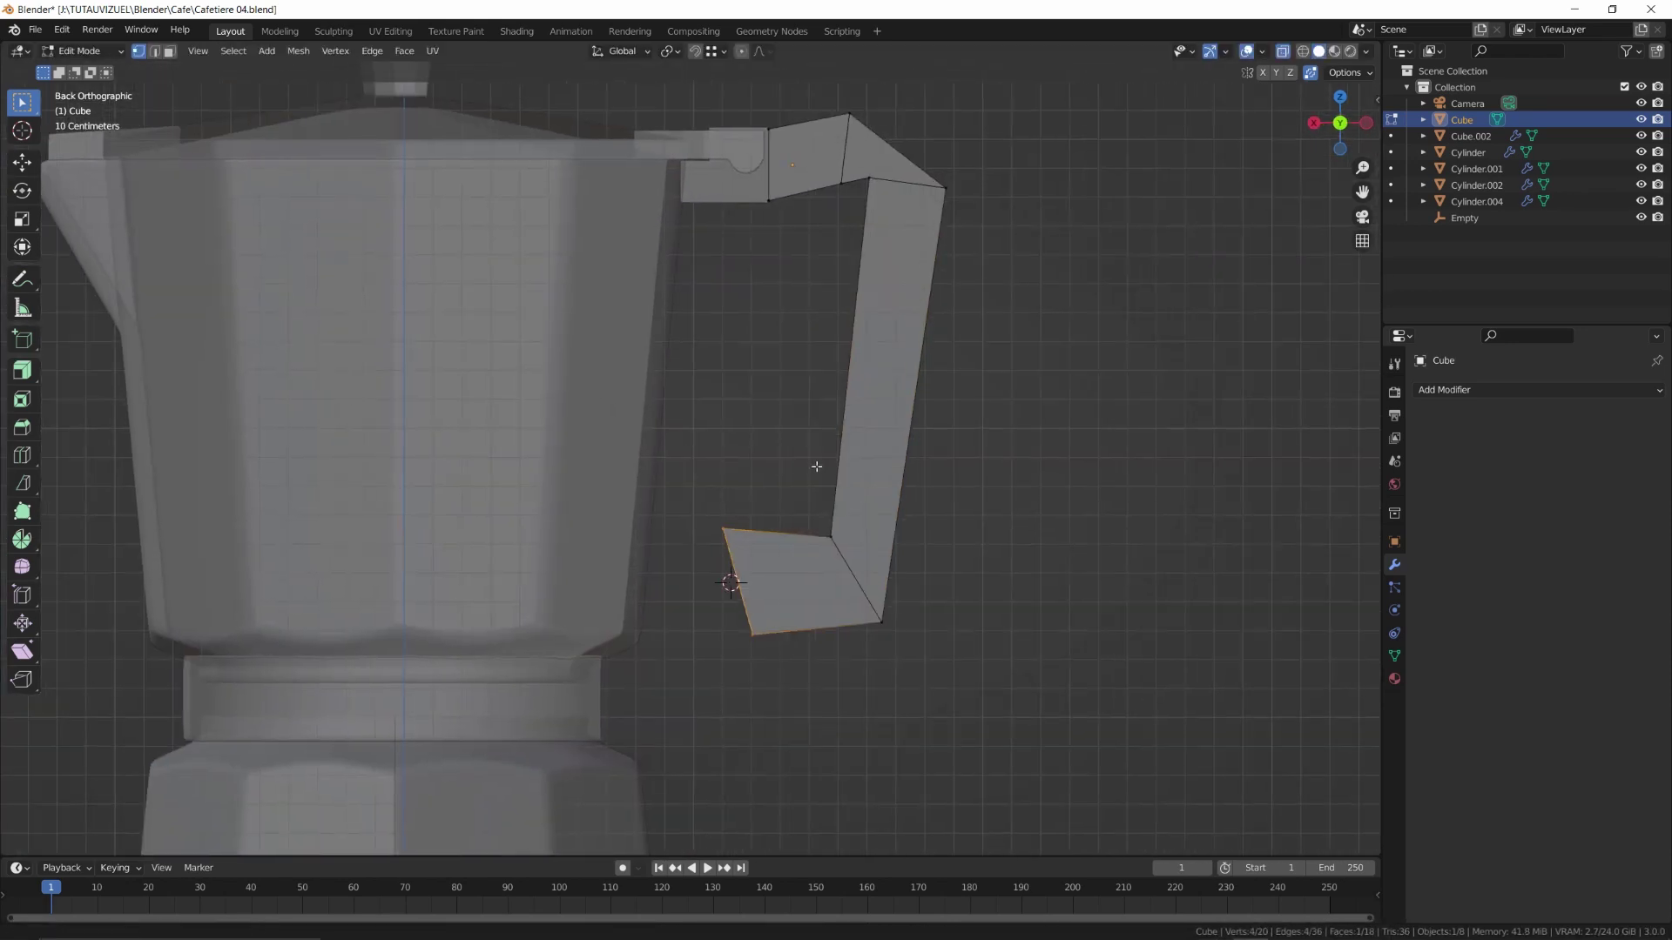
key(g)
click(702, 522)
drag(702, 522, 767, 579)
key(g)
Reposition the vertices at the handle's upper bend and lower end to refine its profile
shift+middle_drag(836, 383, 820, 517)
drag(831, 295, 865, 354)
key(g)
click(873, 391)
key(g)
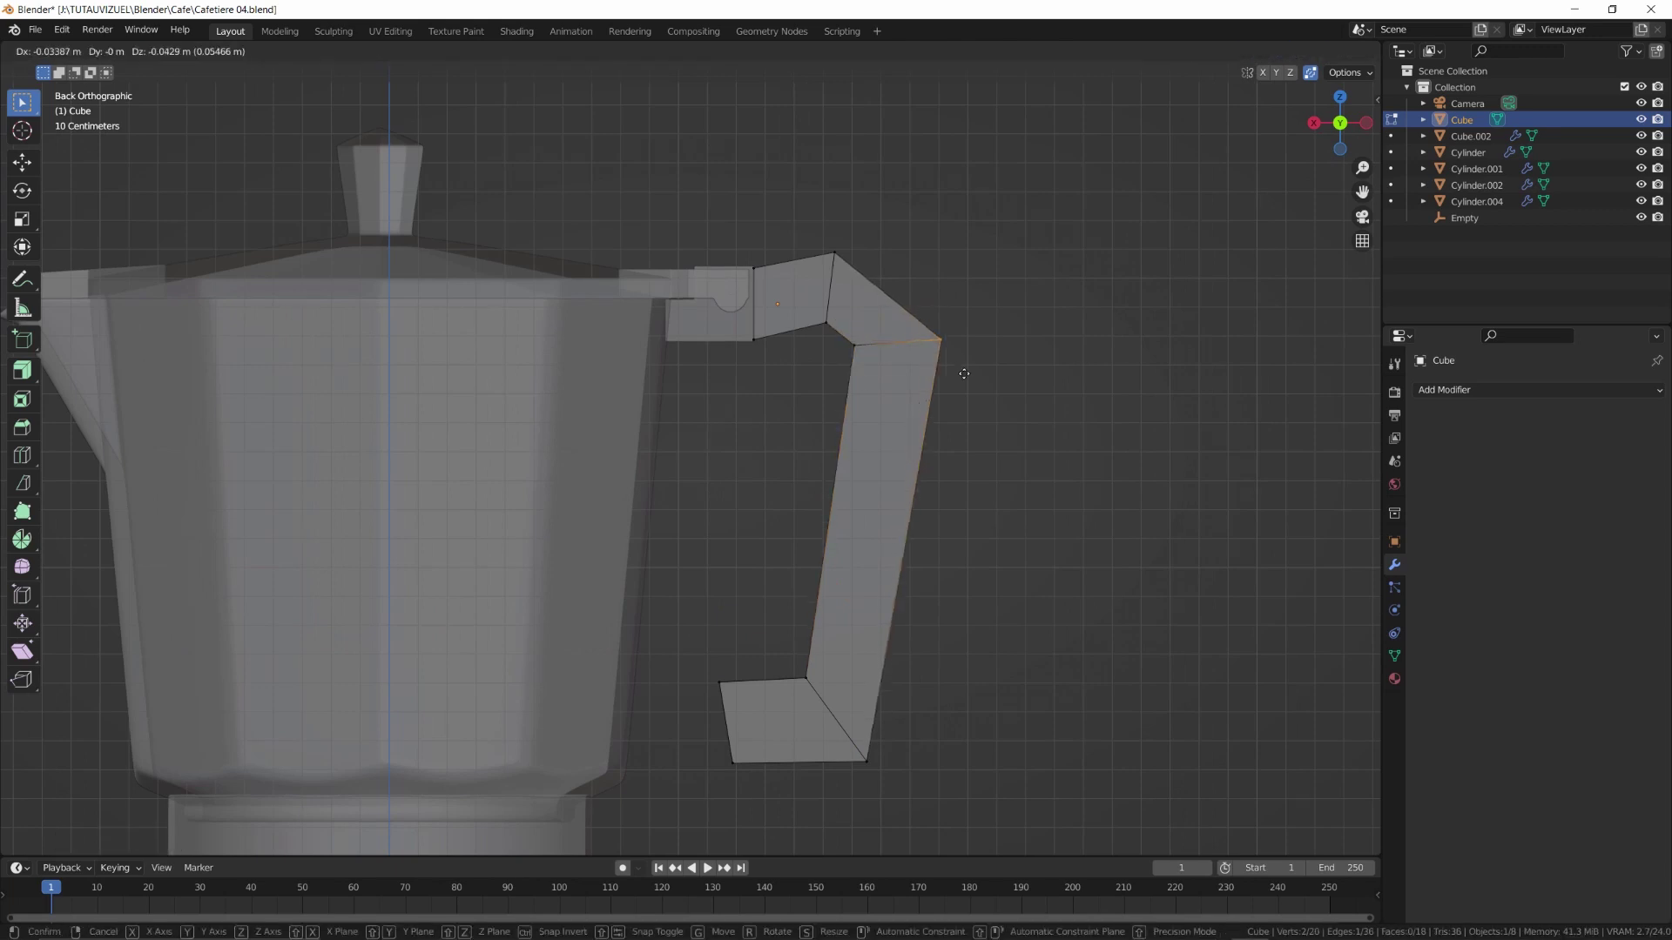
click(963, 372)
shift+middle_drag(697, 644, 693, 513)
drag(646, 504, 882, 650)
key(g)
click(867, 714)
Add three loop cuts across the grip and shift its inner vertices into a wavy finger profile
key(ctrl+r)
scroll(899, 403, up, 2)
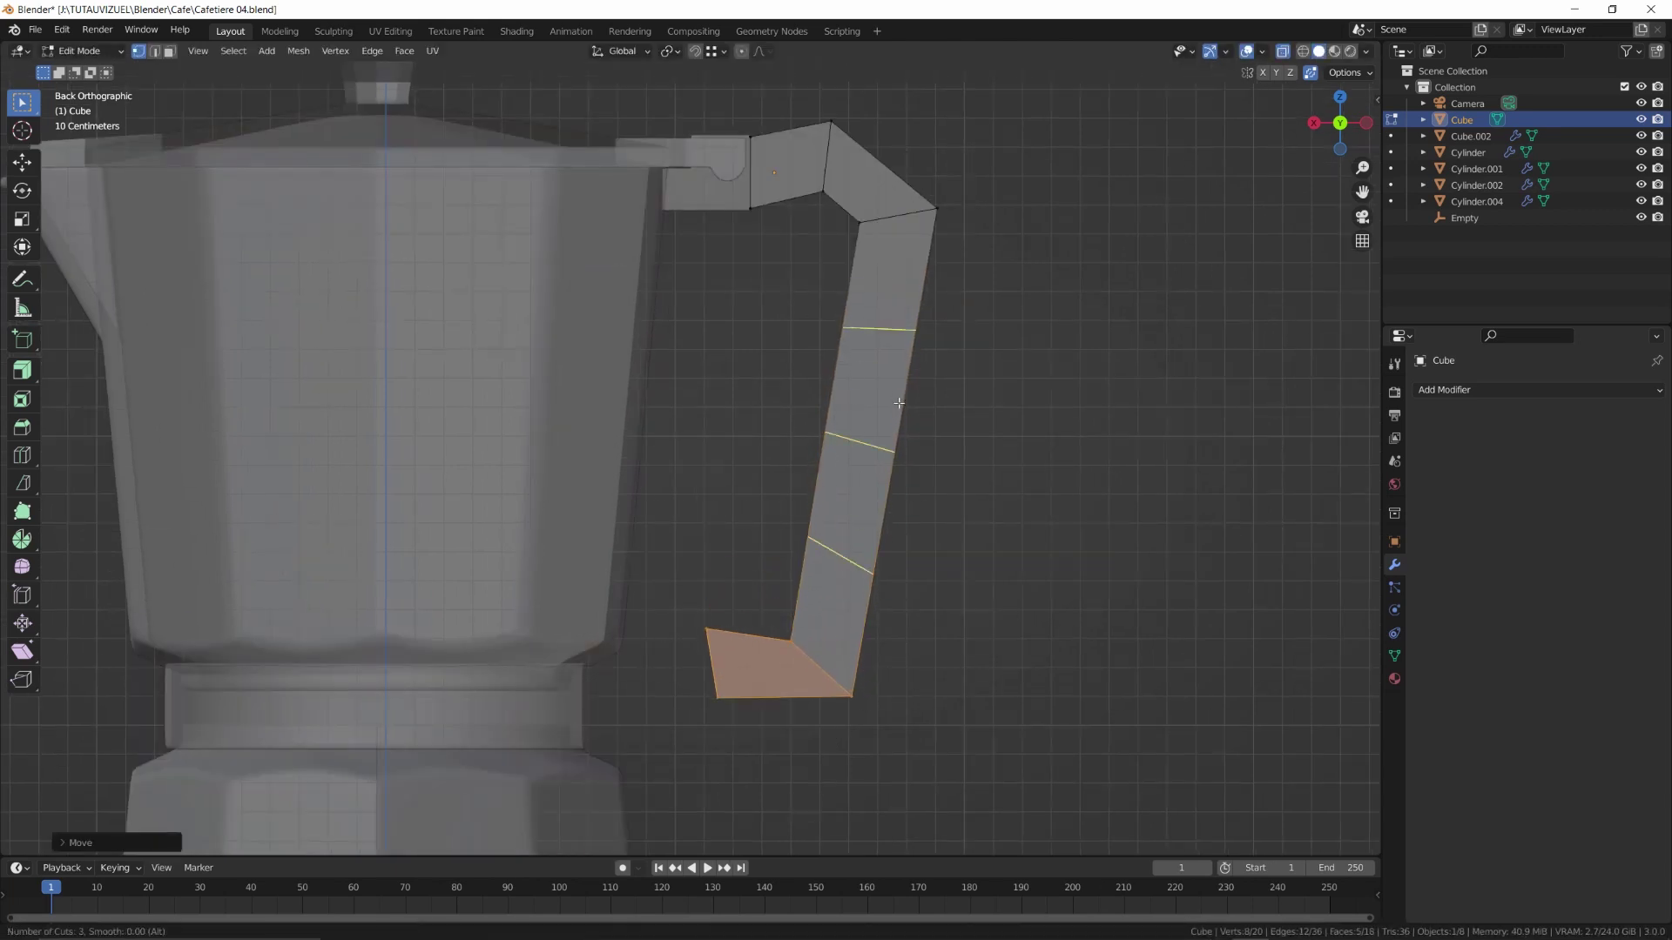
shift+middle_drag(881, 155, 837, 239)
Bevel the edge loops at the handle's corners
click(854, 299)
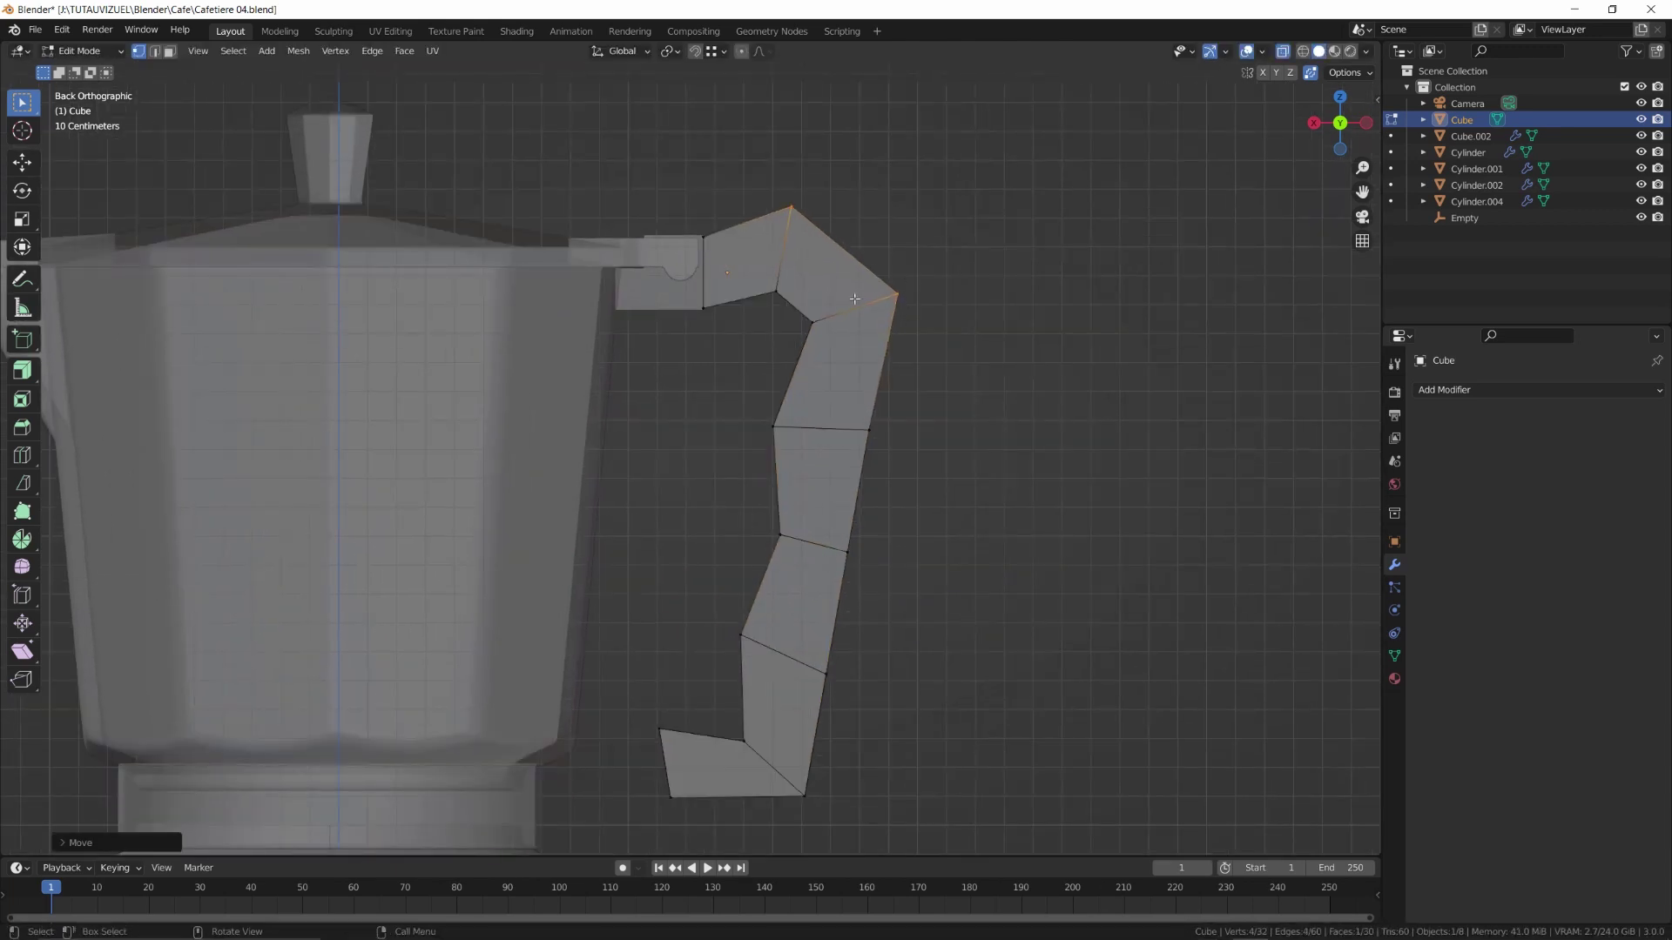
click(934, 298)
shift+middle_drag(856, 733, 857, 598)
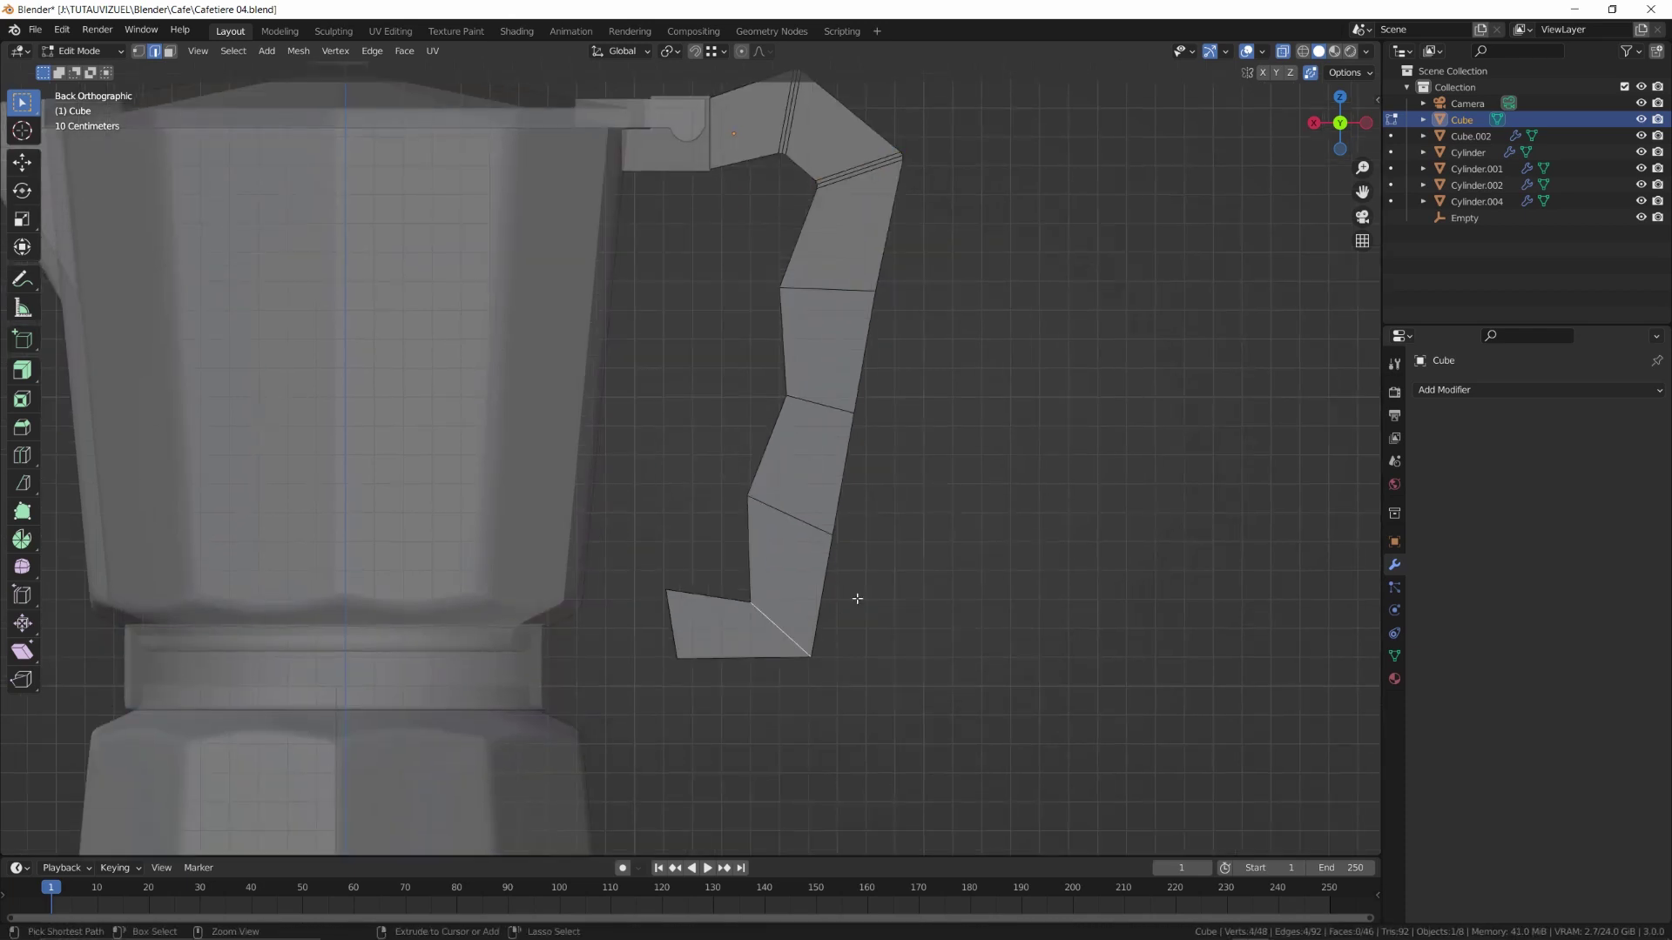
Add supporting loop cuts running lengthwise along the handle, and scale them along Y
middle_drag(948, 307, 818, 418)
key(ctrl+r)
key(s)
key(y)
click(843, 371)
key(ctrl+KP_1)
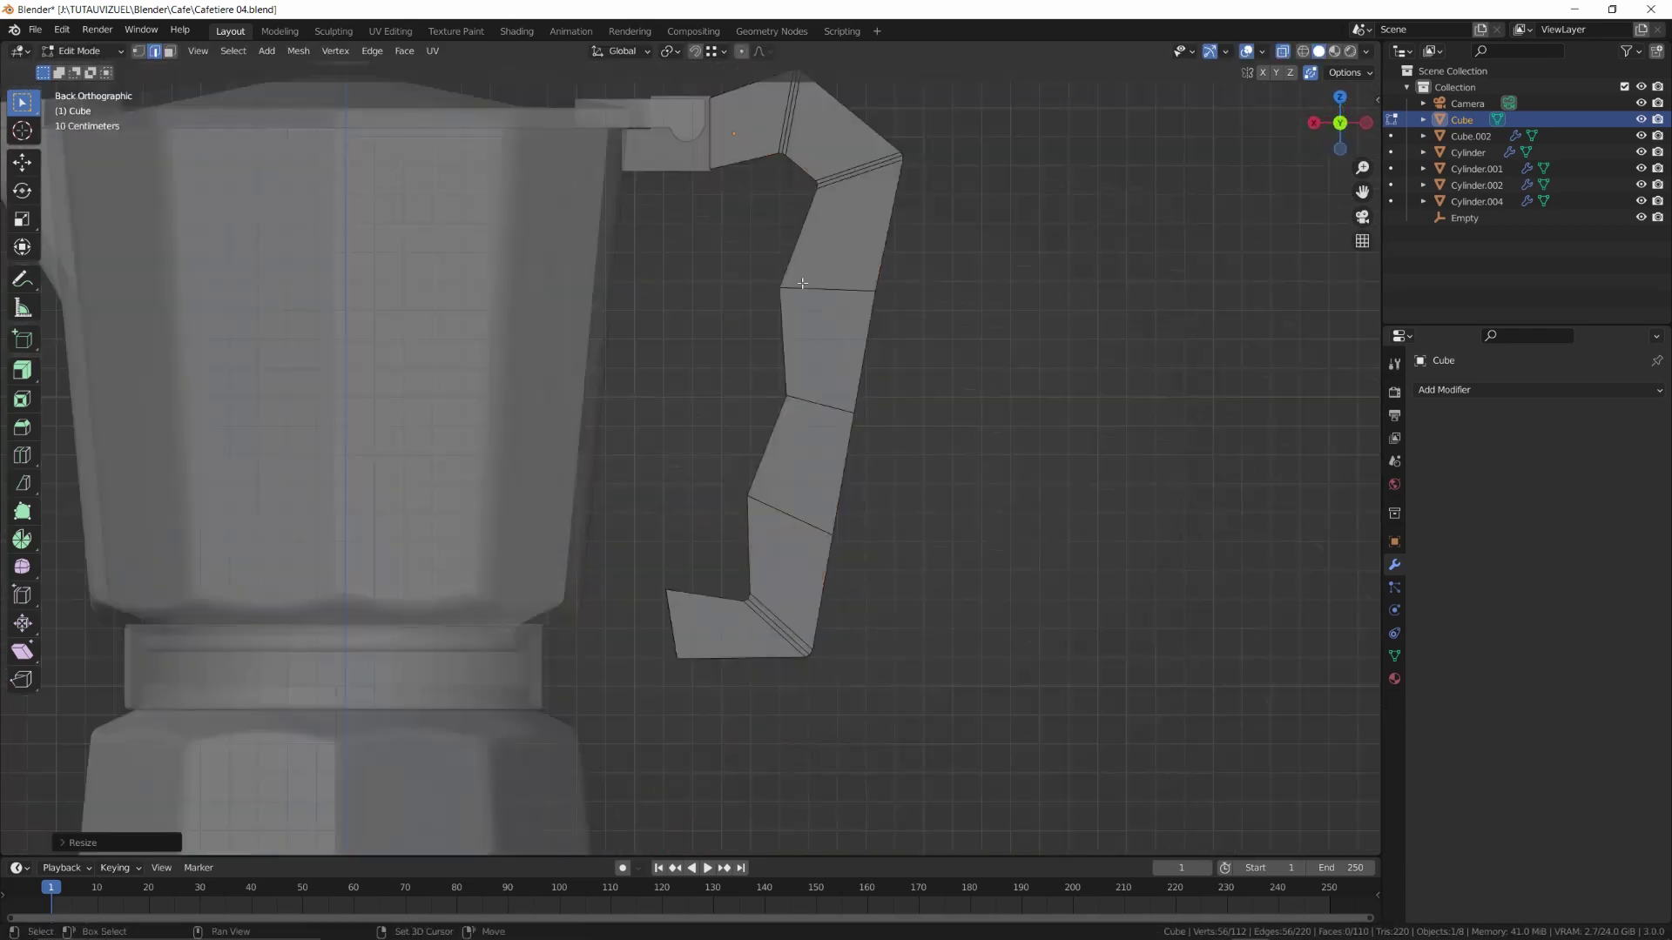
In back view, select and reposition the vertices at the handle's hinge end
scroll(801, 279, up, 4)
key(1)
drag(661, 200, 766, 436)
key(g)
click(830, 407)
Add lengthwise supporting loop cuts along the handle's outer and inner edges, and give it a level 2 subdivision
key(2)
alt+click(896, 354)
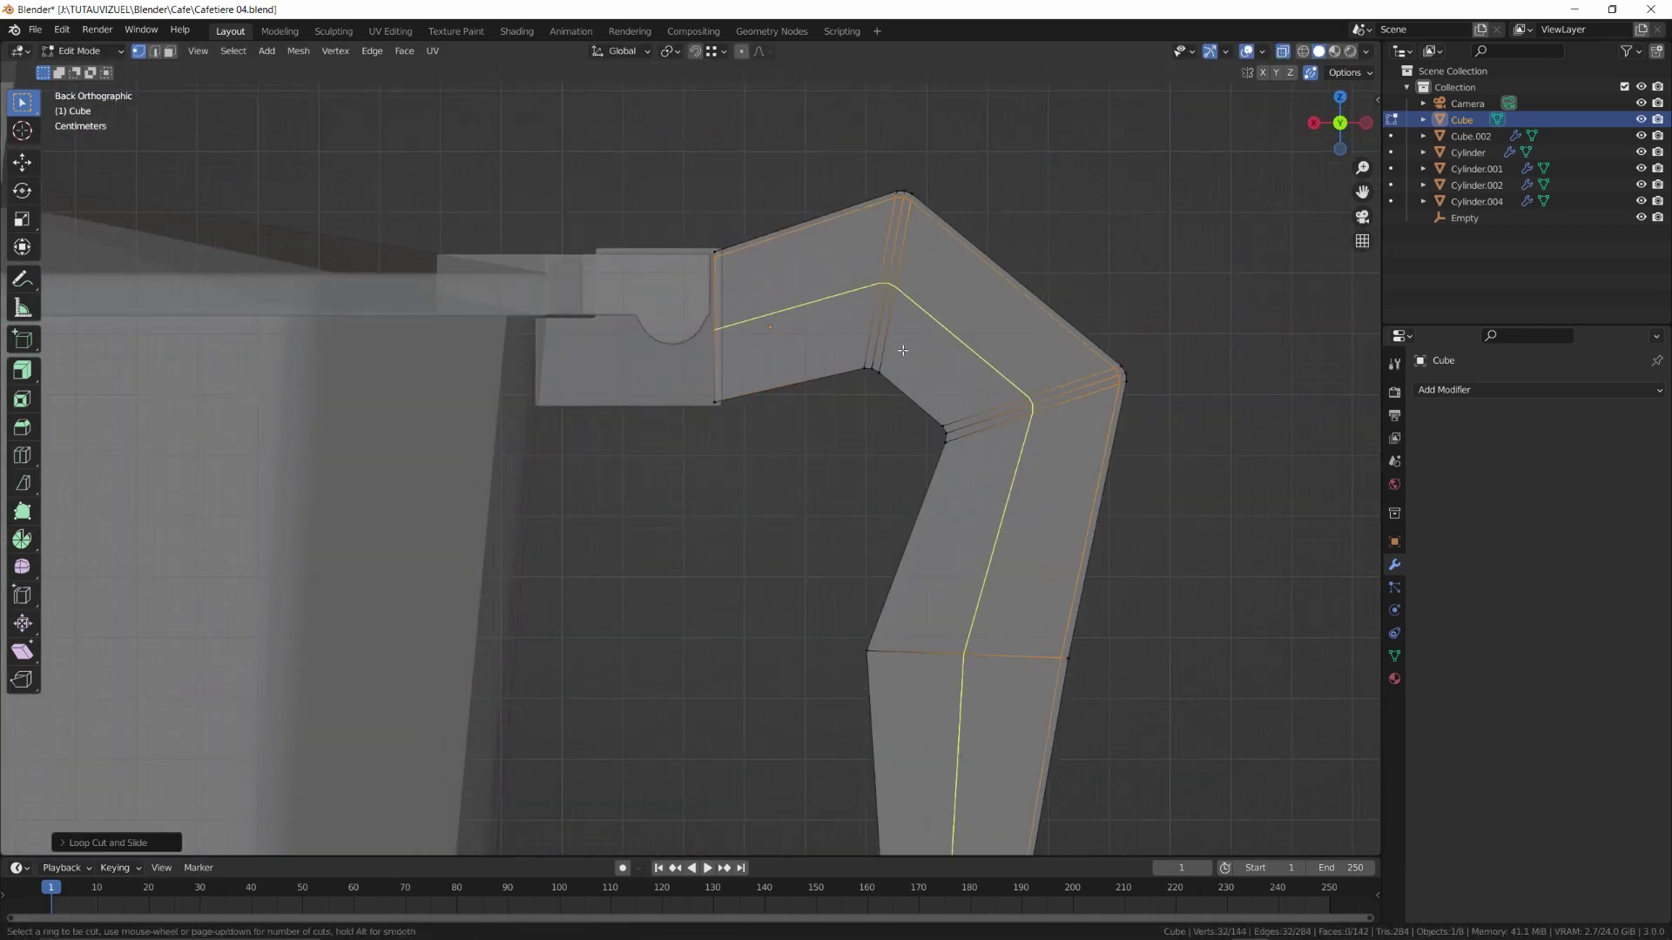
scroll(940, 437, down, 4)
key(ctrl+2)
click(905, 442)
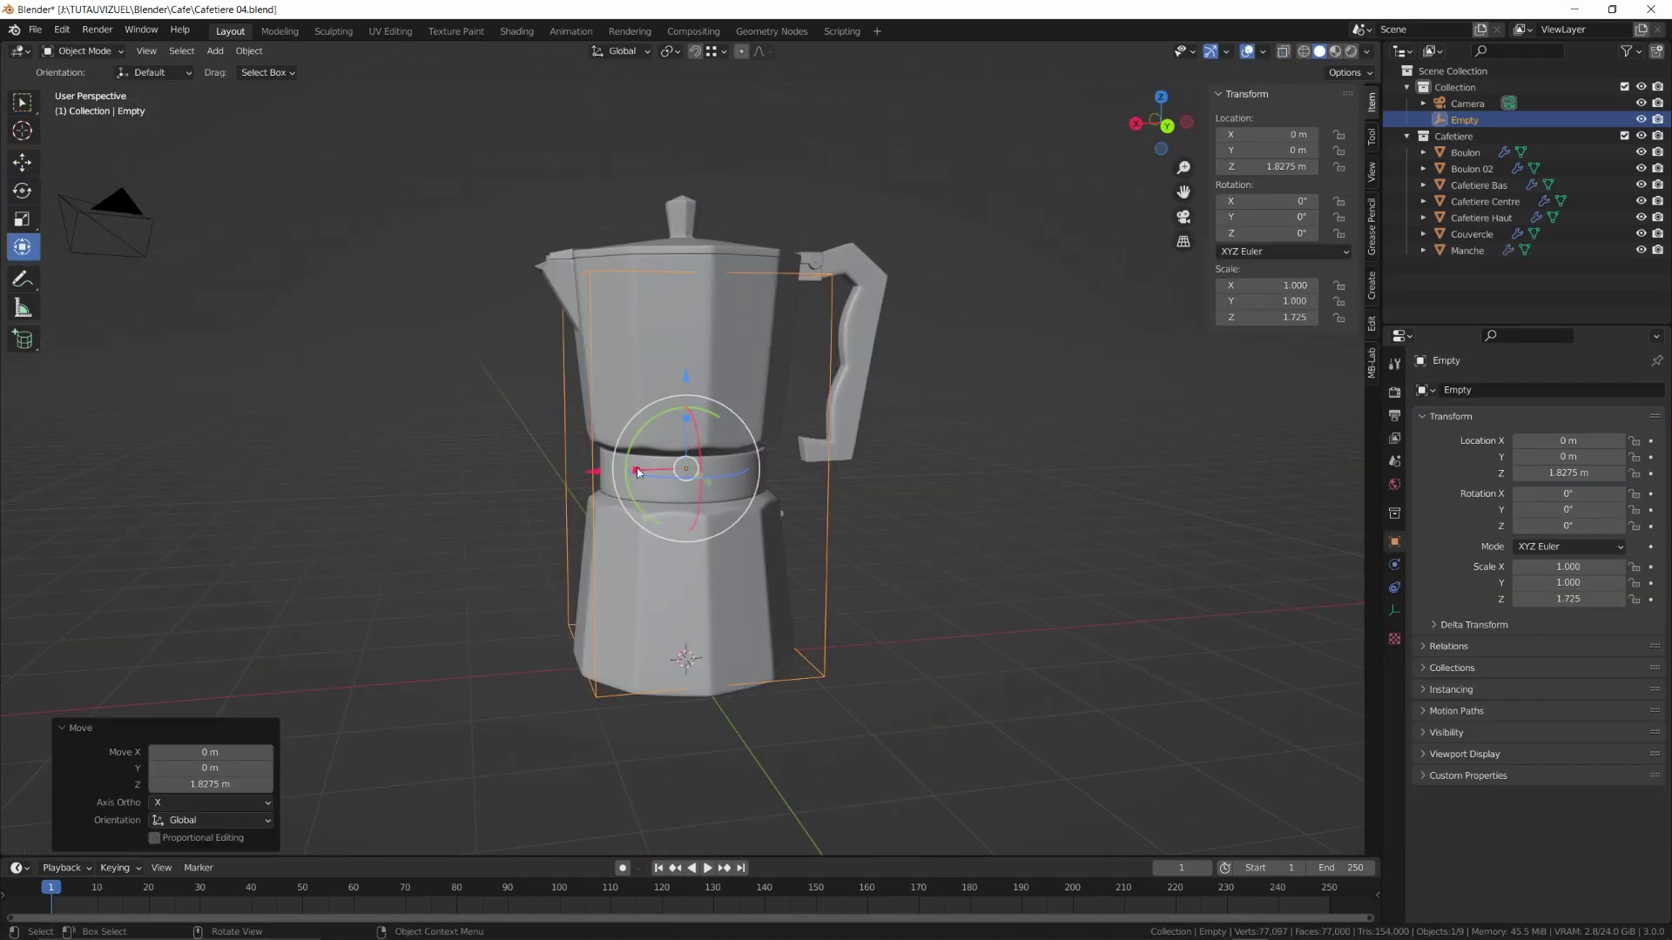
Enclose the pot with the cube empty, moved to X -0.2792 m and Z 2.2 m and scaled to 1.770, 1.142, 2.190
drag(694, 440, 691, 410)
middle_drag(690, 411, 783, 458)
shift+drag(687, 428, 687, 422)
key(KP_7)
drag(781, 468, 750, 468)
key(KP_1)
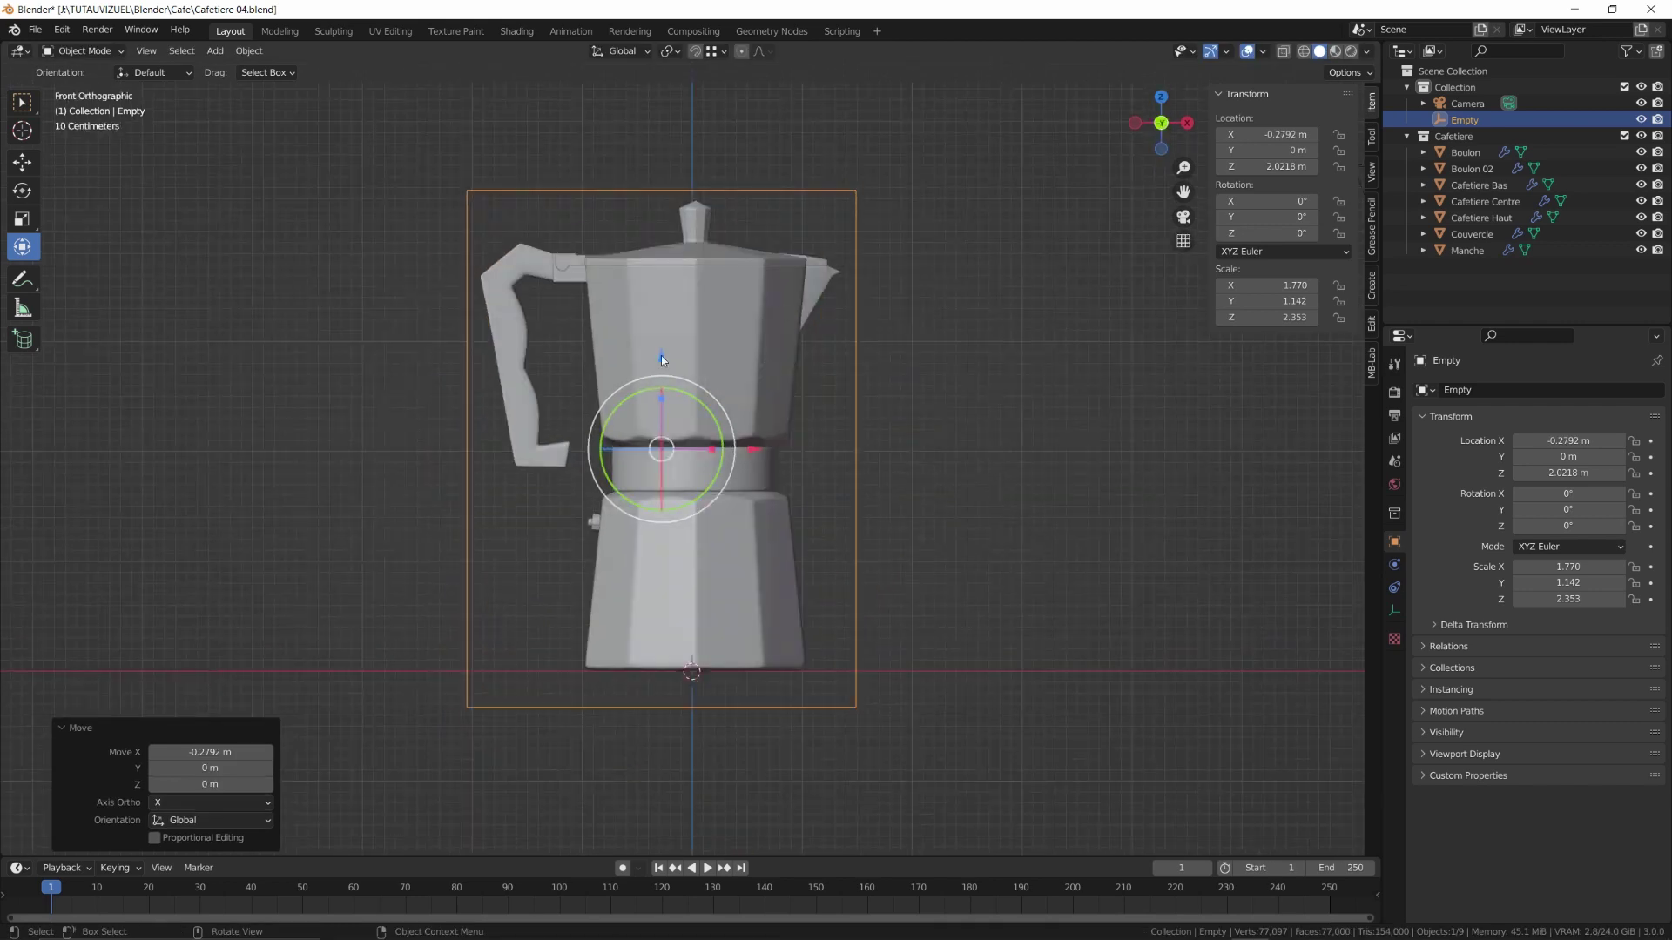
drag(661, 357, 661, 321)
drag(661, 367, 661, 386)
Rename the empty CTRL_Cafetiere and move it into the Cafetiere collection
key(F2)
text(CTRL_Cafetiere)
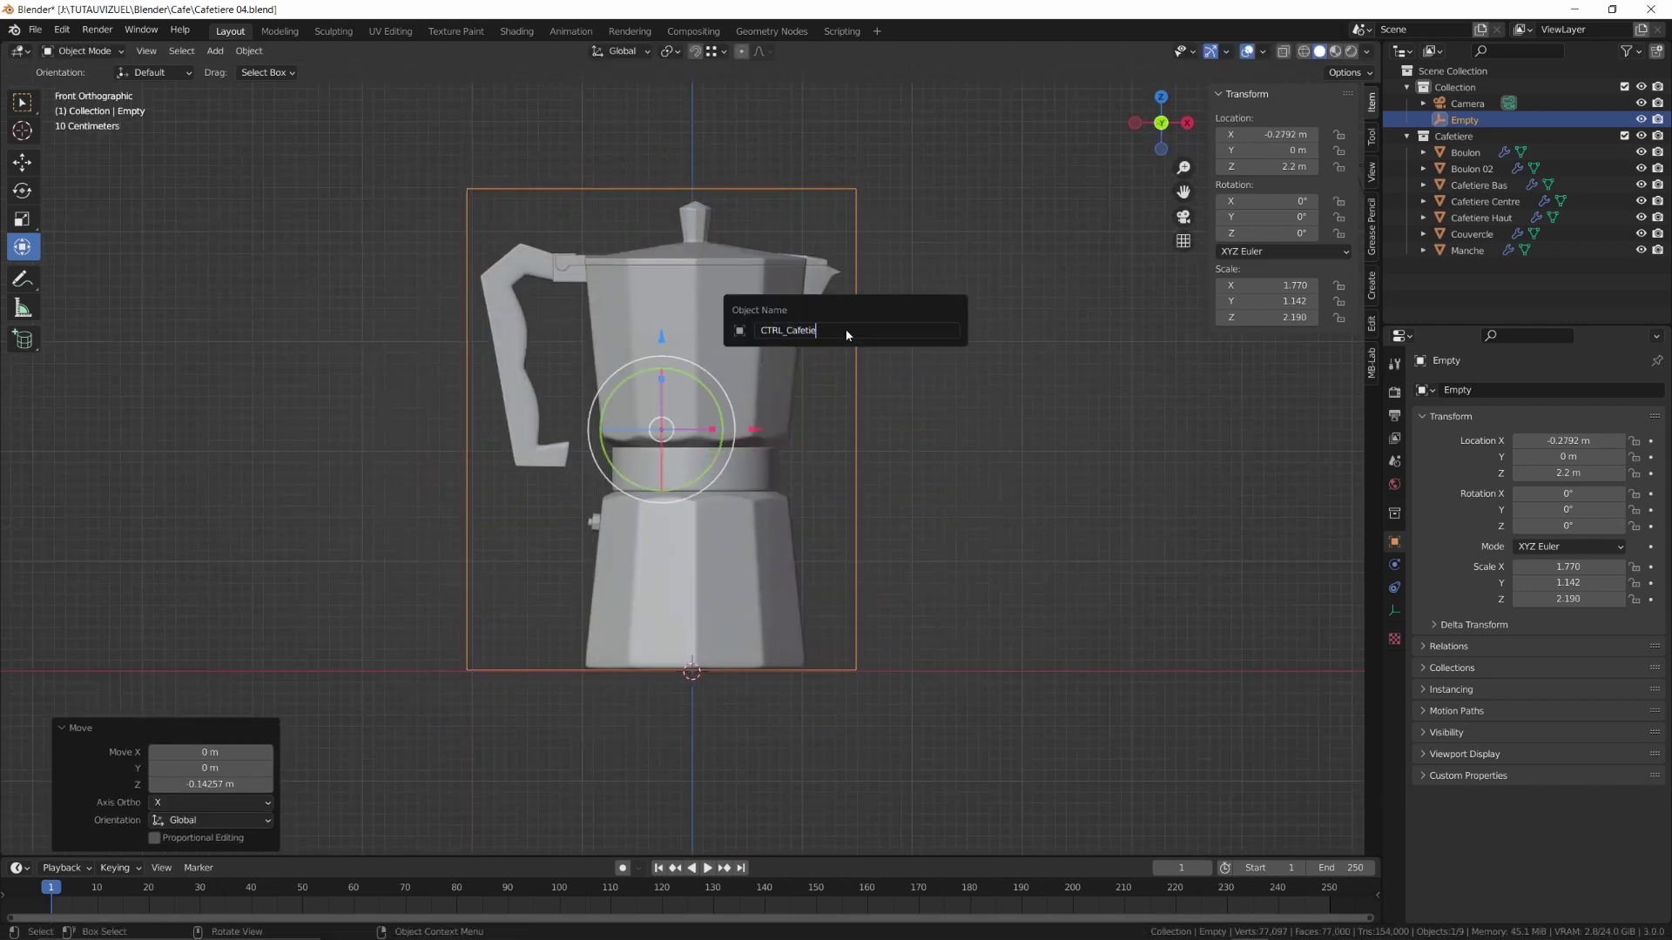
key(Return)
key(m)
click(775, 388)
Parent all the coffee pot parts to the CTRL_Cafetiere empty
key(a)
key(ctrl+p)
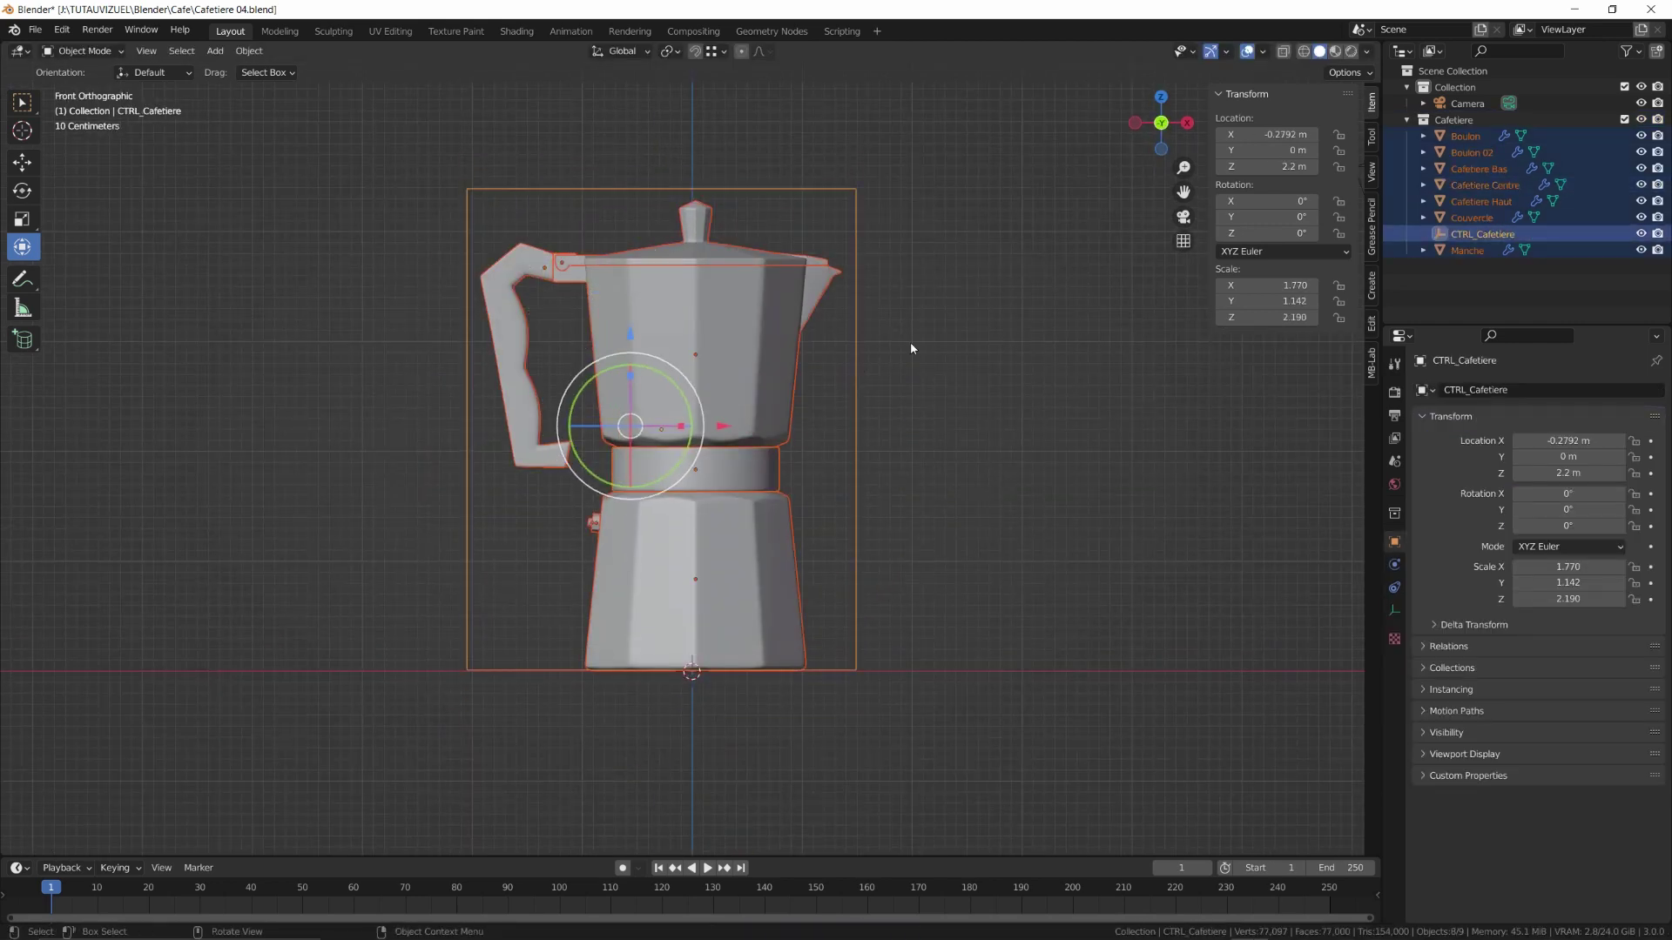
click(911, 342)
mouse_move(916, 345)
middle_down()
mouse_move(880, 261)
mouse_move(923, 366)
middle_up()
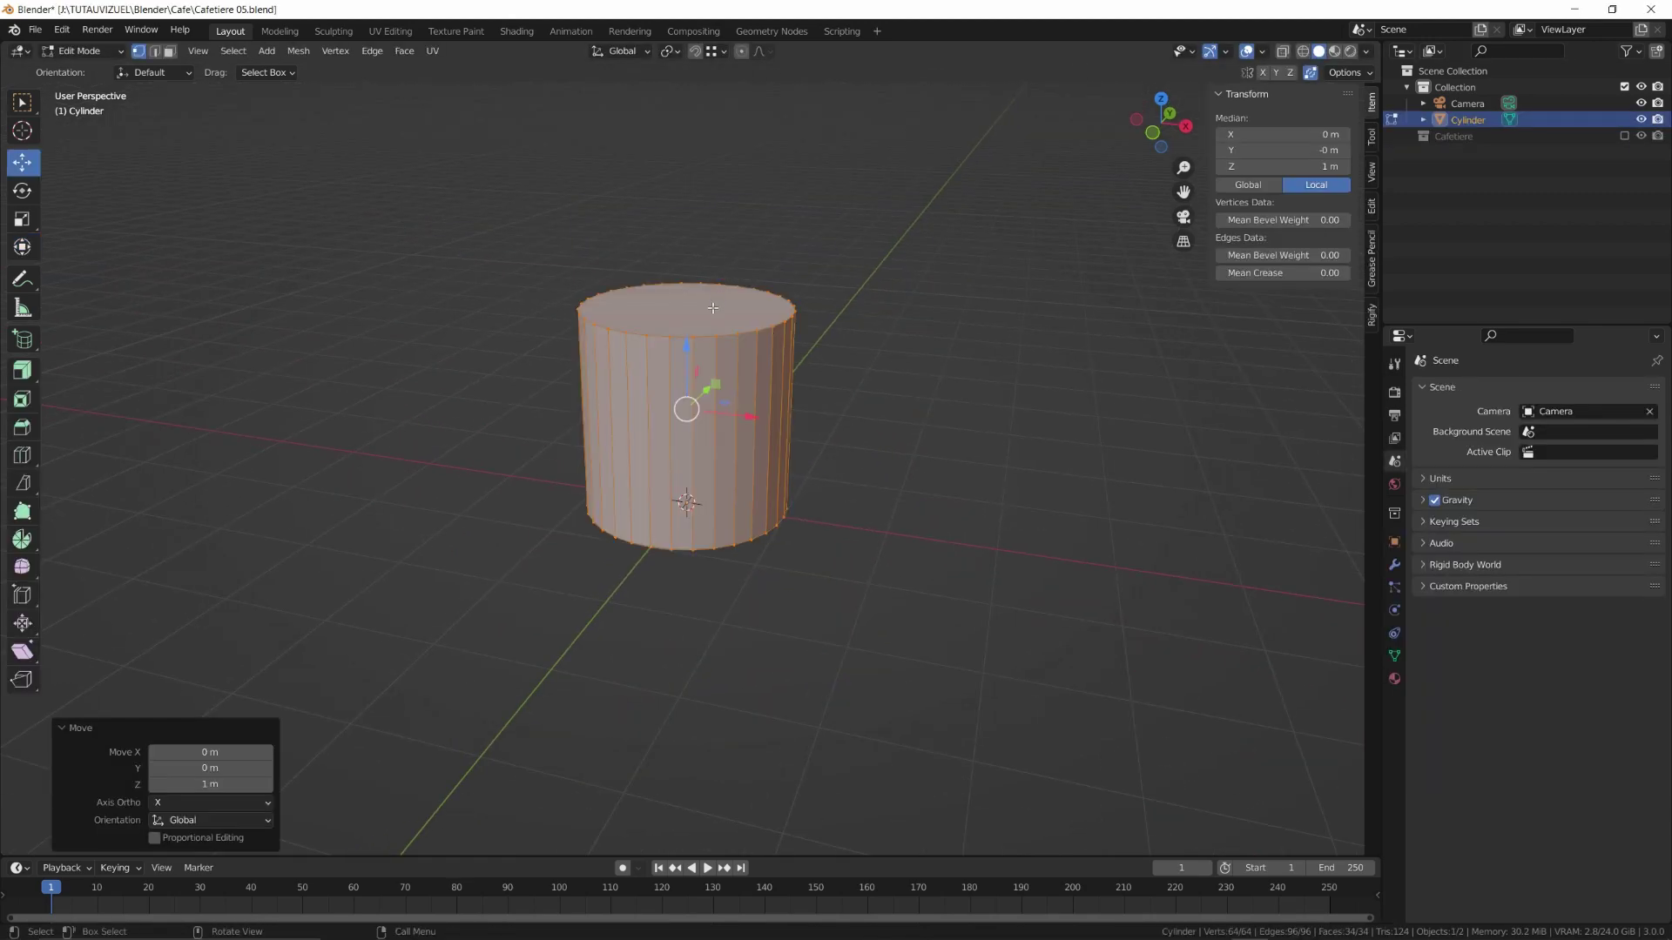
Delete the new cylinder's top face and add six evenly spaced horizontal loop cuts around its wall
key(3)
click(712, 308)
key(x)
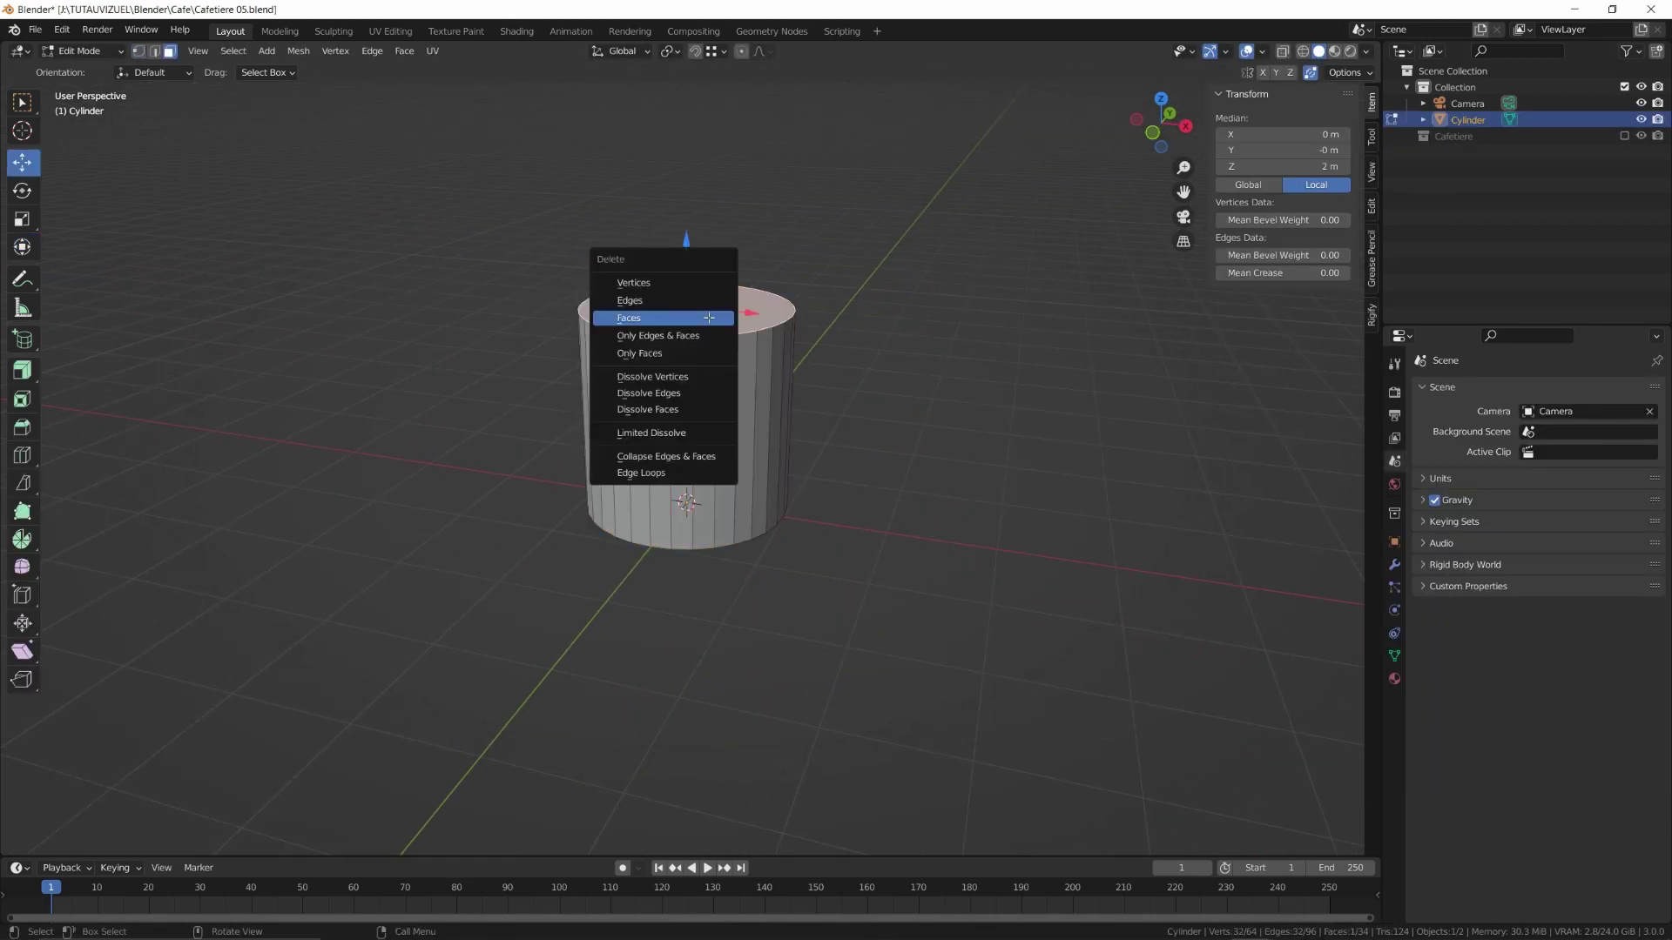
click(708, 318)
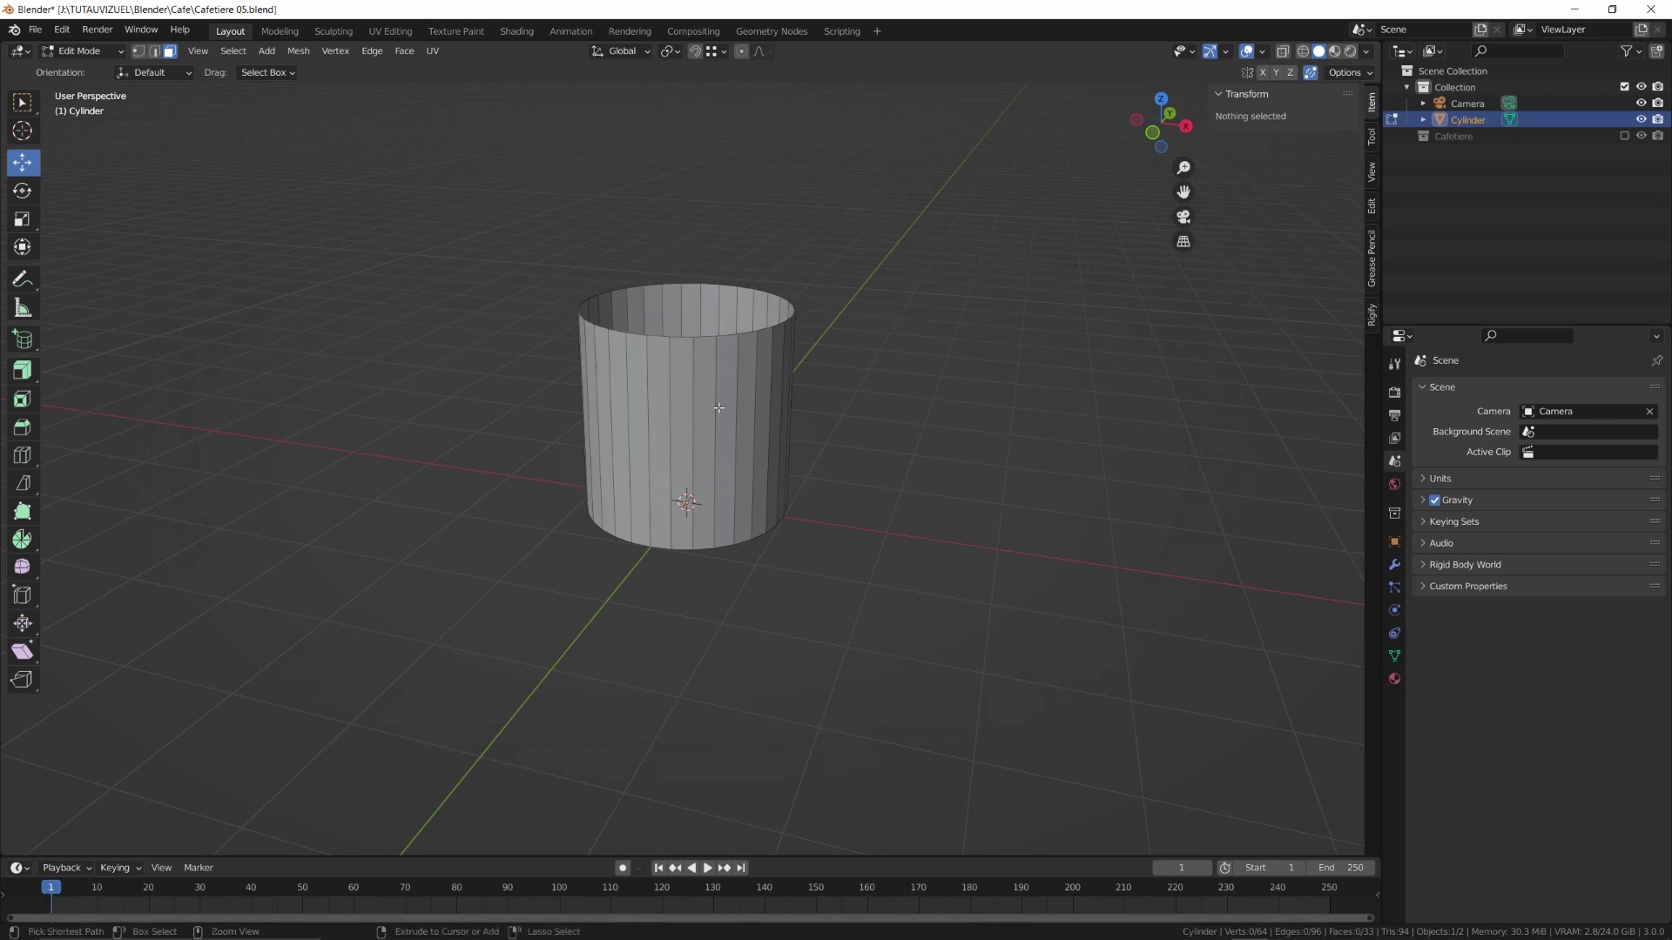
scroll(718, 408, up, 1)
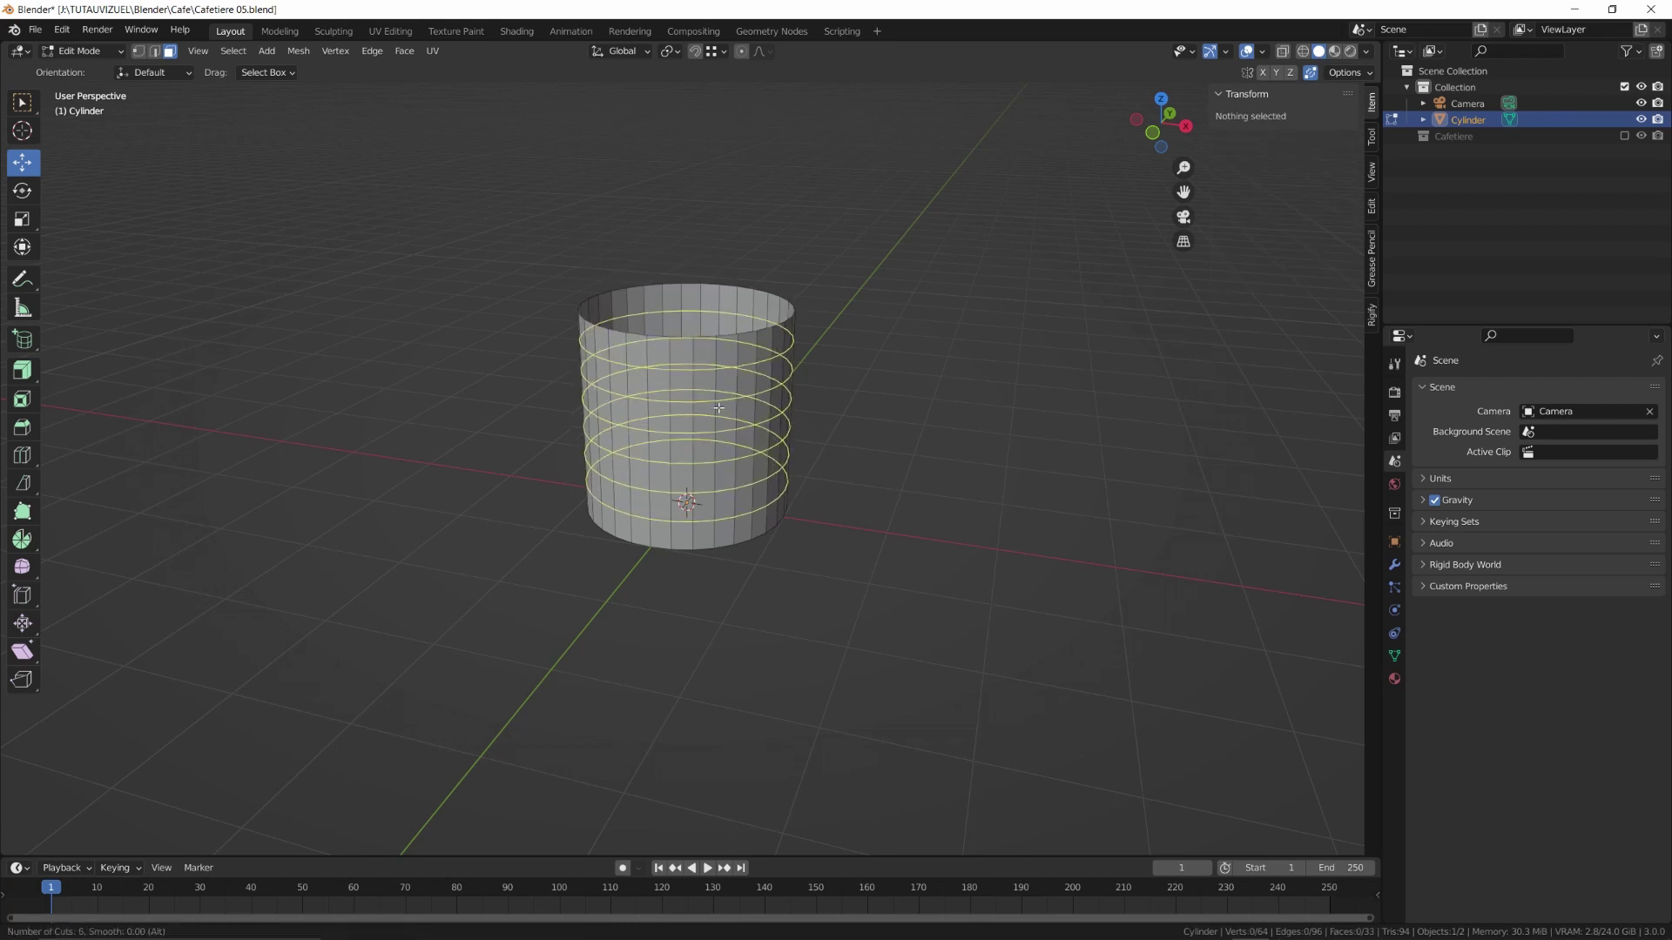
click(718, 407)
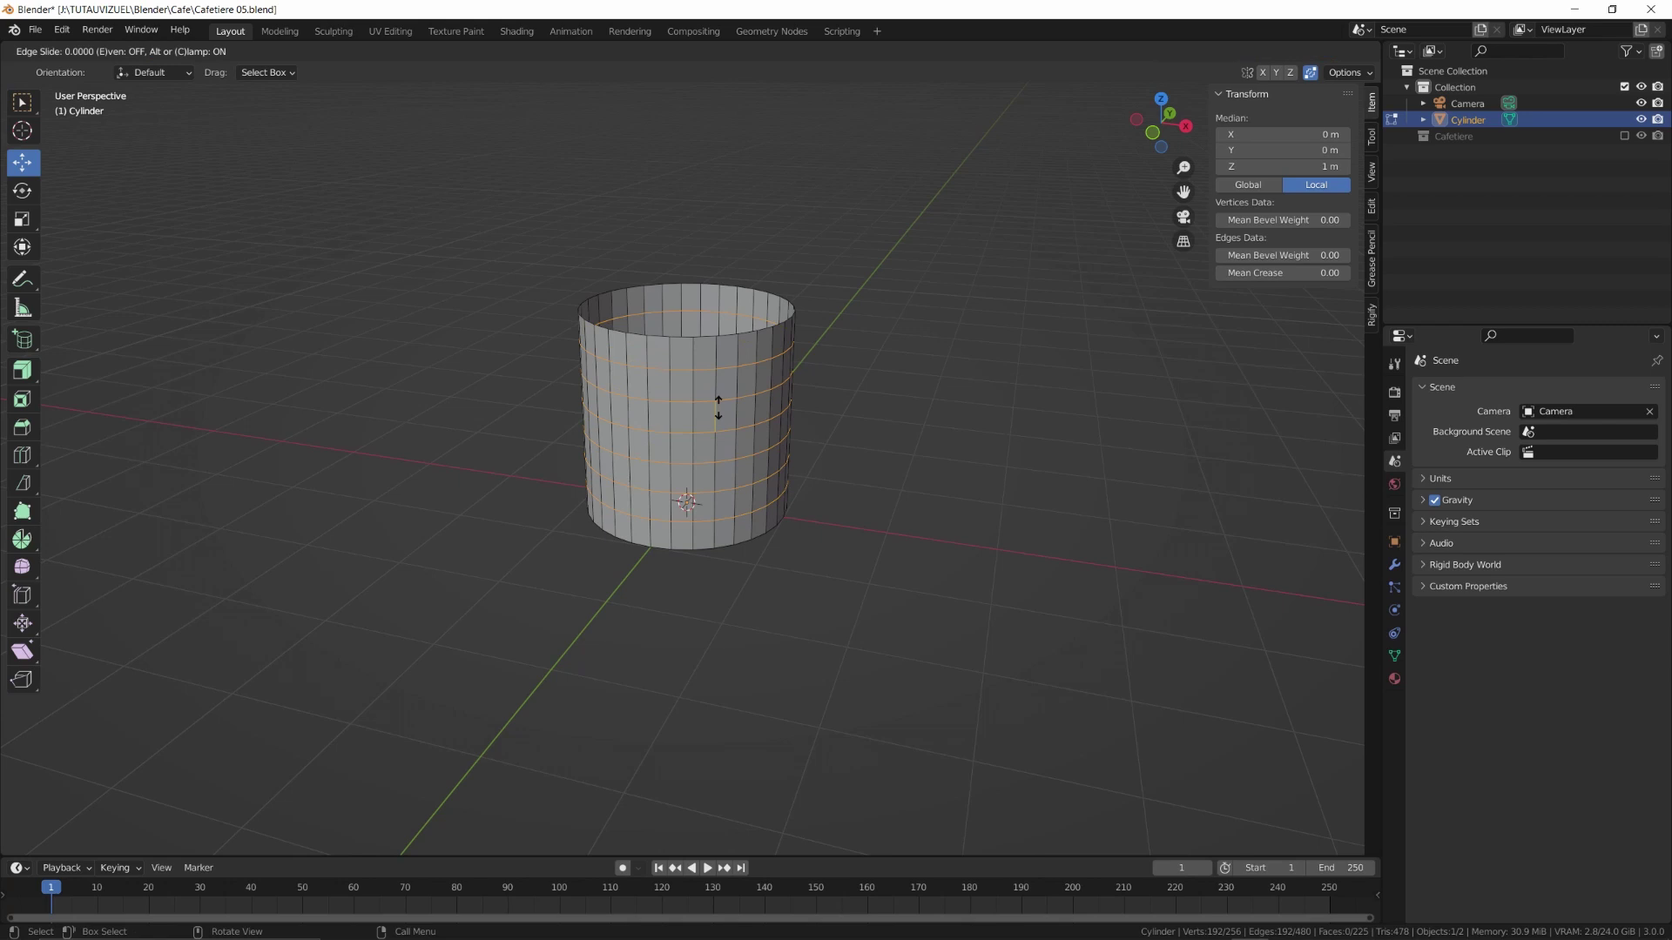
right_click(718, 407)
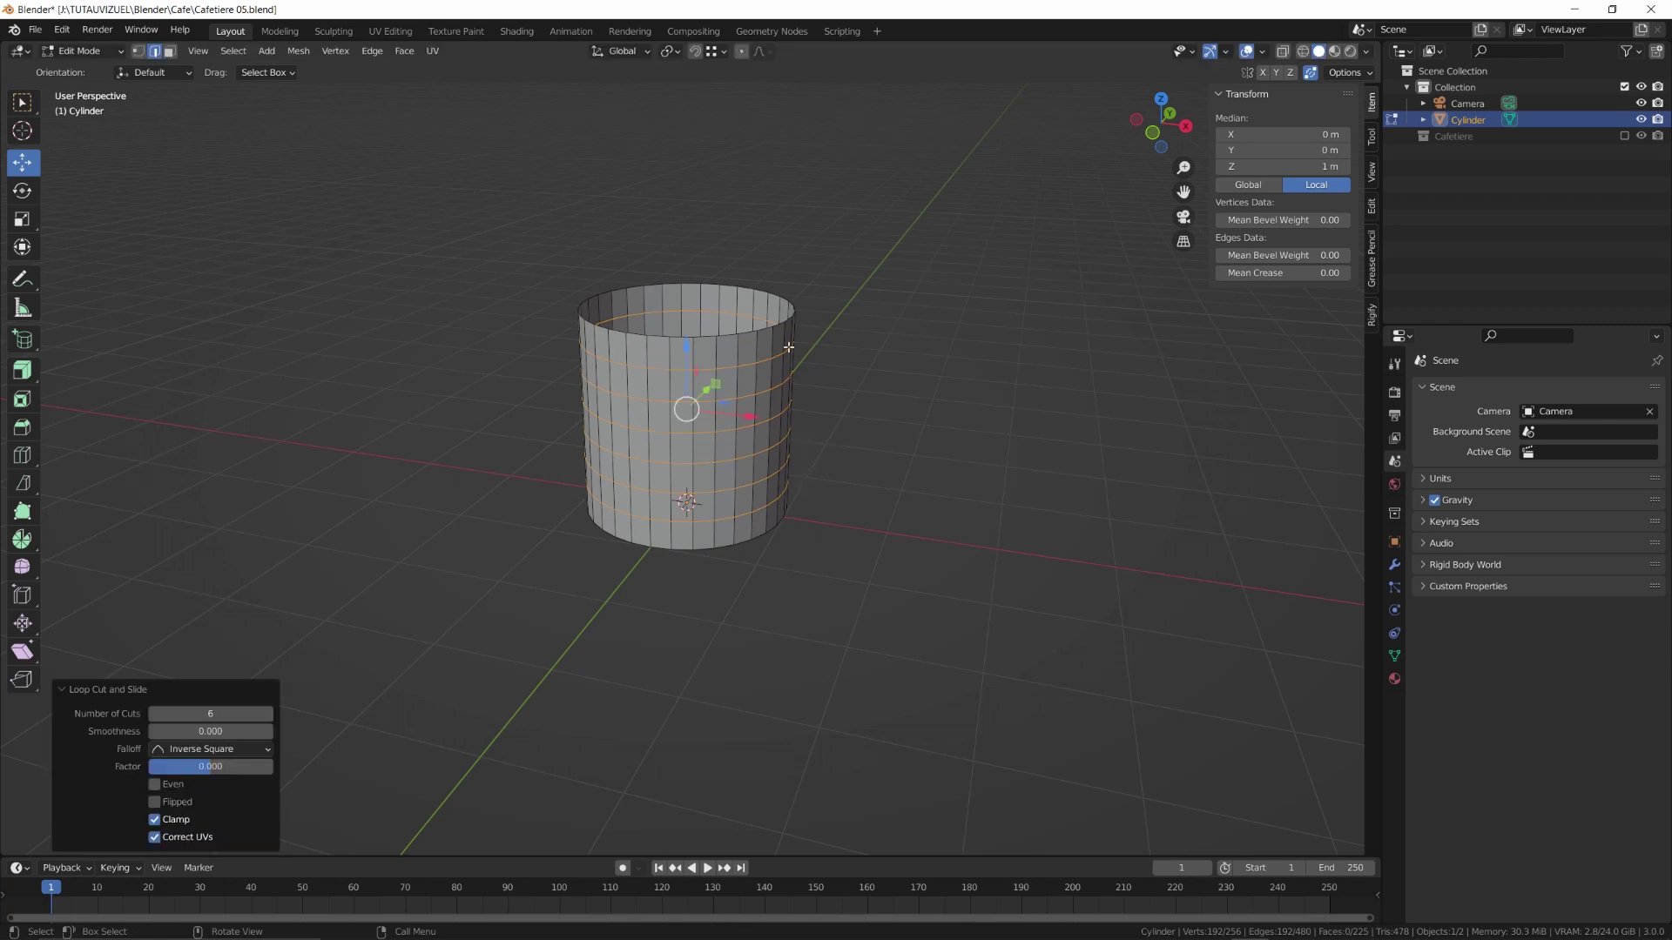
With Sharp proportional editing, scale the cylinder's bottom edge loop to 0.558, and flatten the cup to 0.555 along Z
key(o)
alt+click(745, 540)
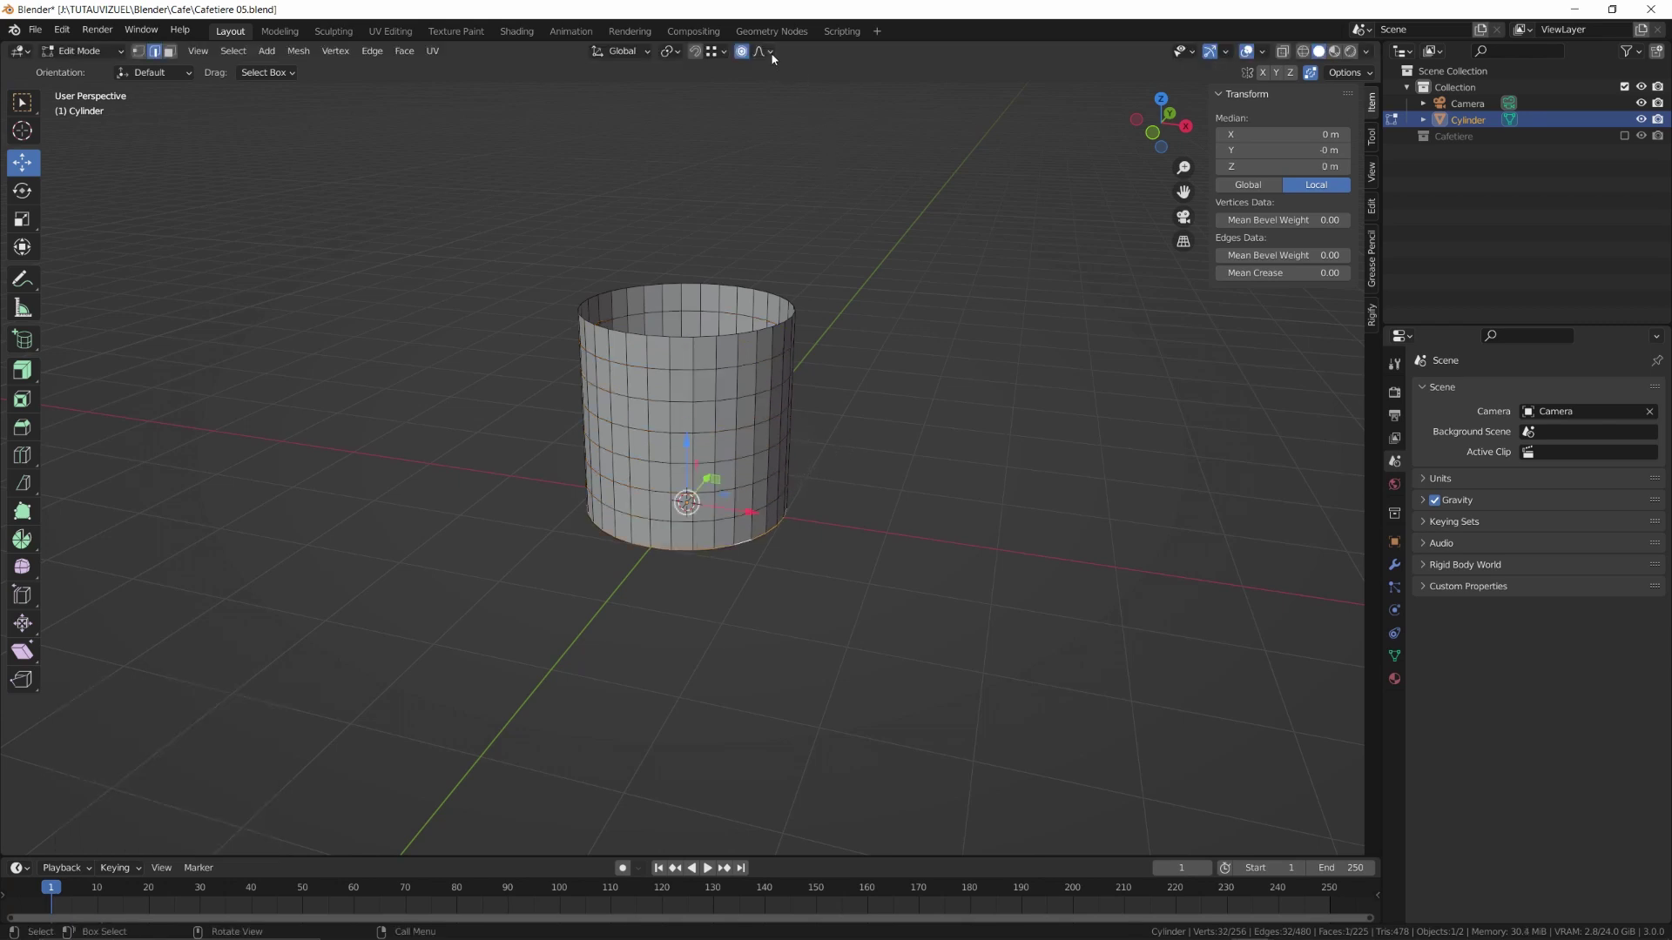
click(766, 52)
click(739, 188)
key(s)
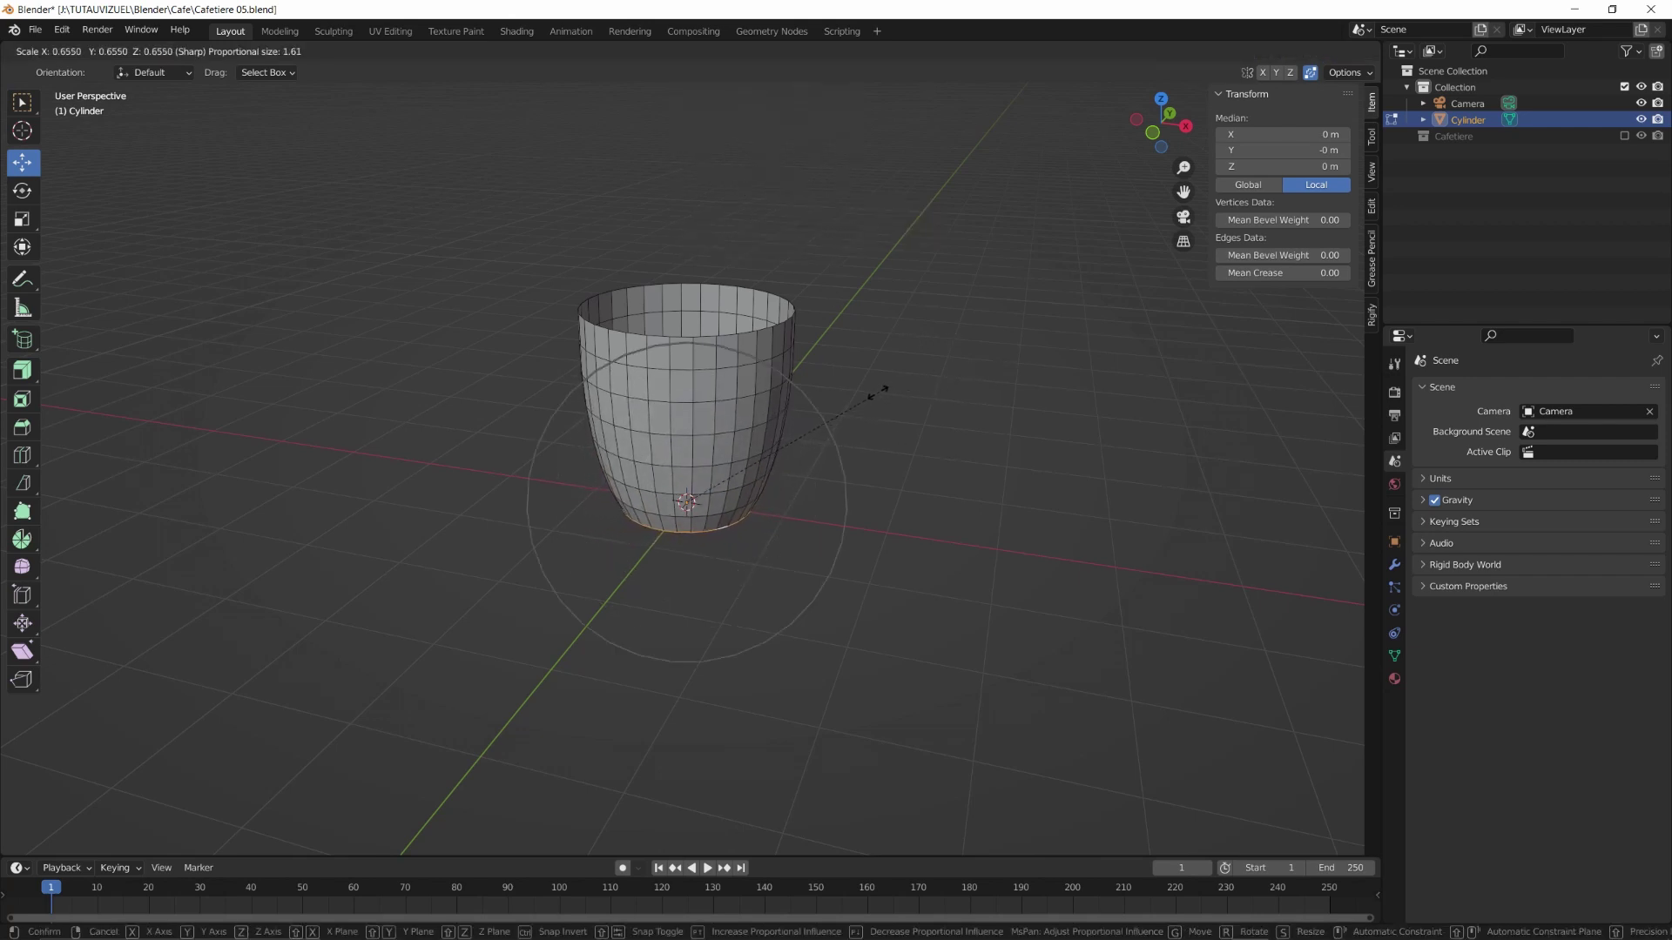
click(851, 407)
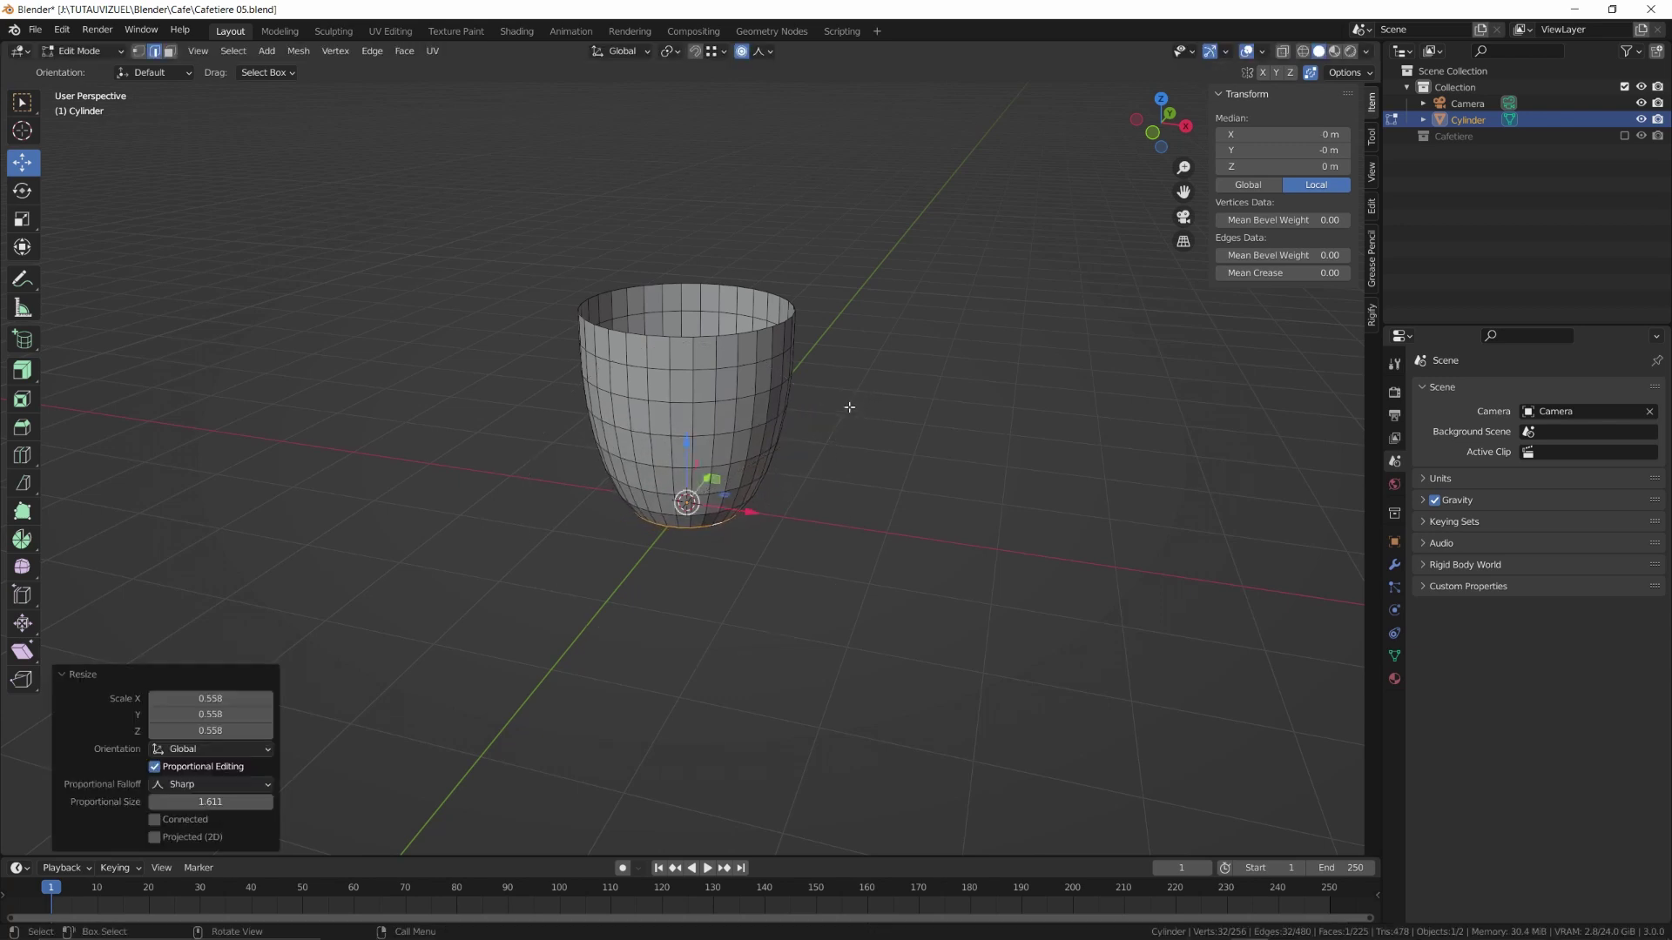
key(Tab)
drag(687, 460, 689, 477)
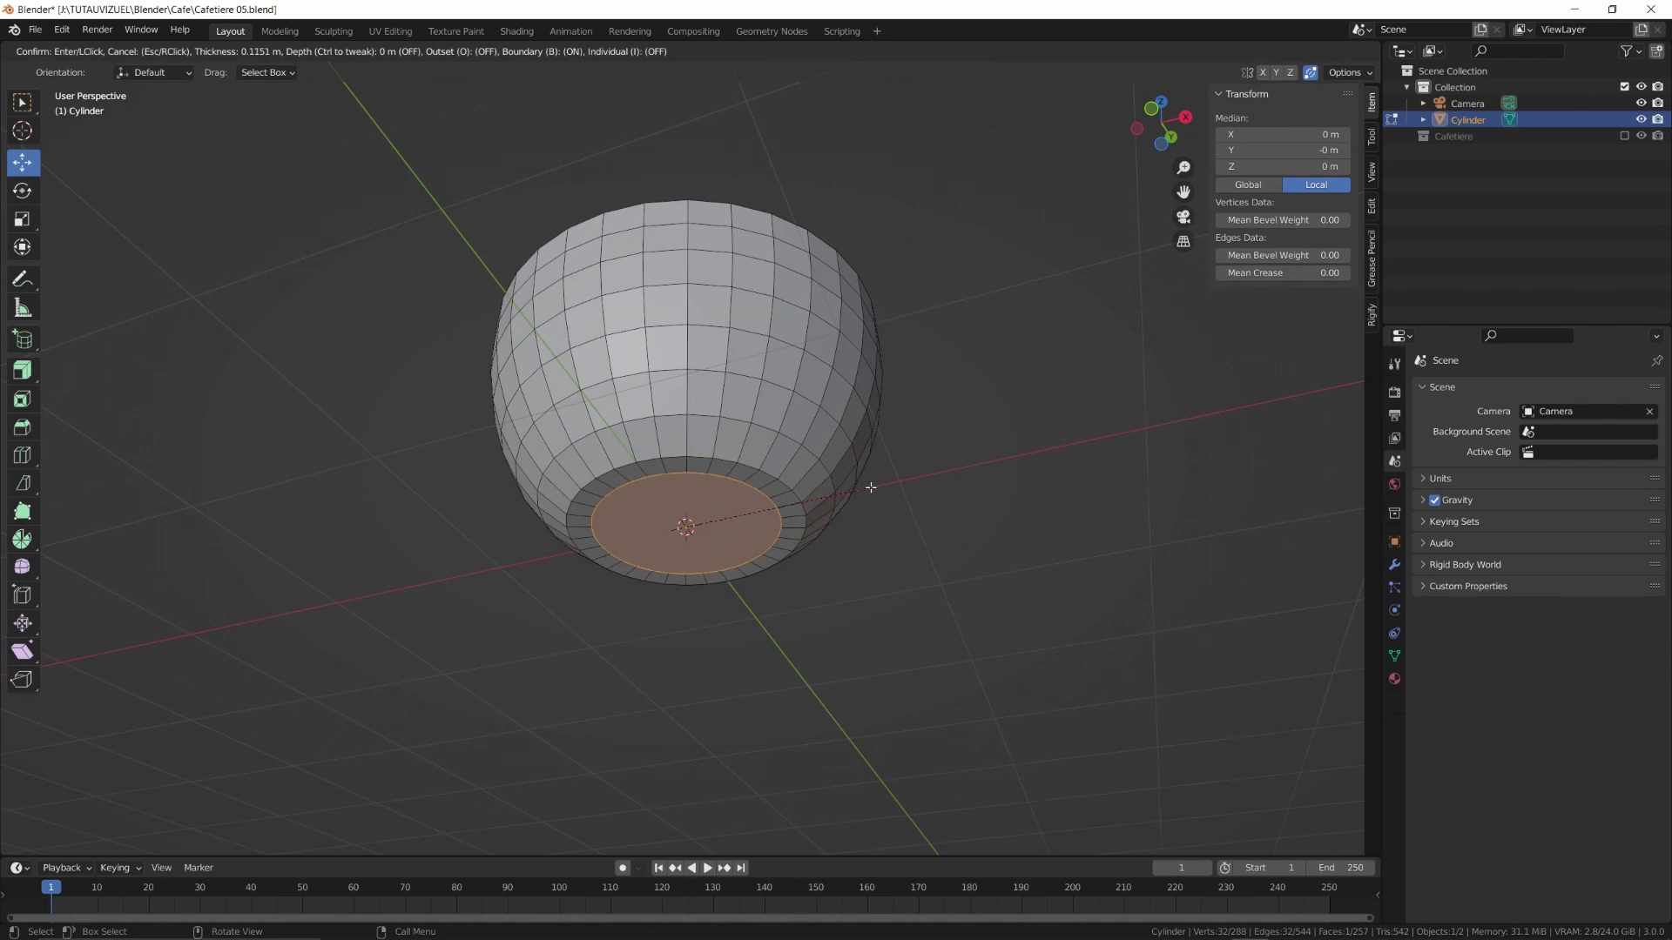
Inset the cup's bottom face into concentric rings, the last 0.1293 m thick, and delete the innermost face
click(871, 487)
key(i)
key(x)
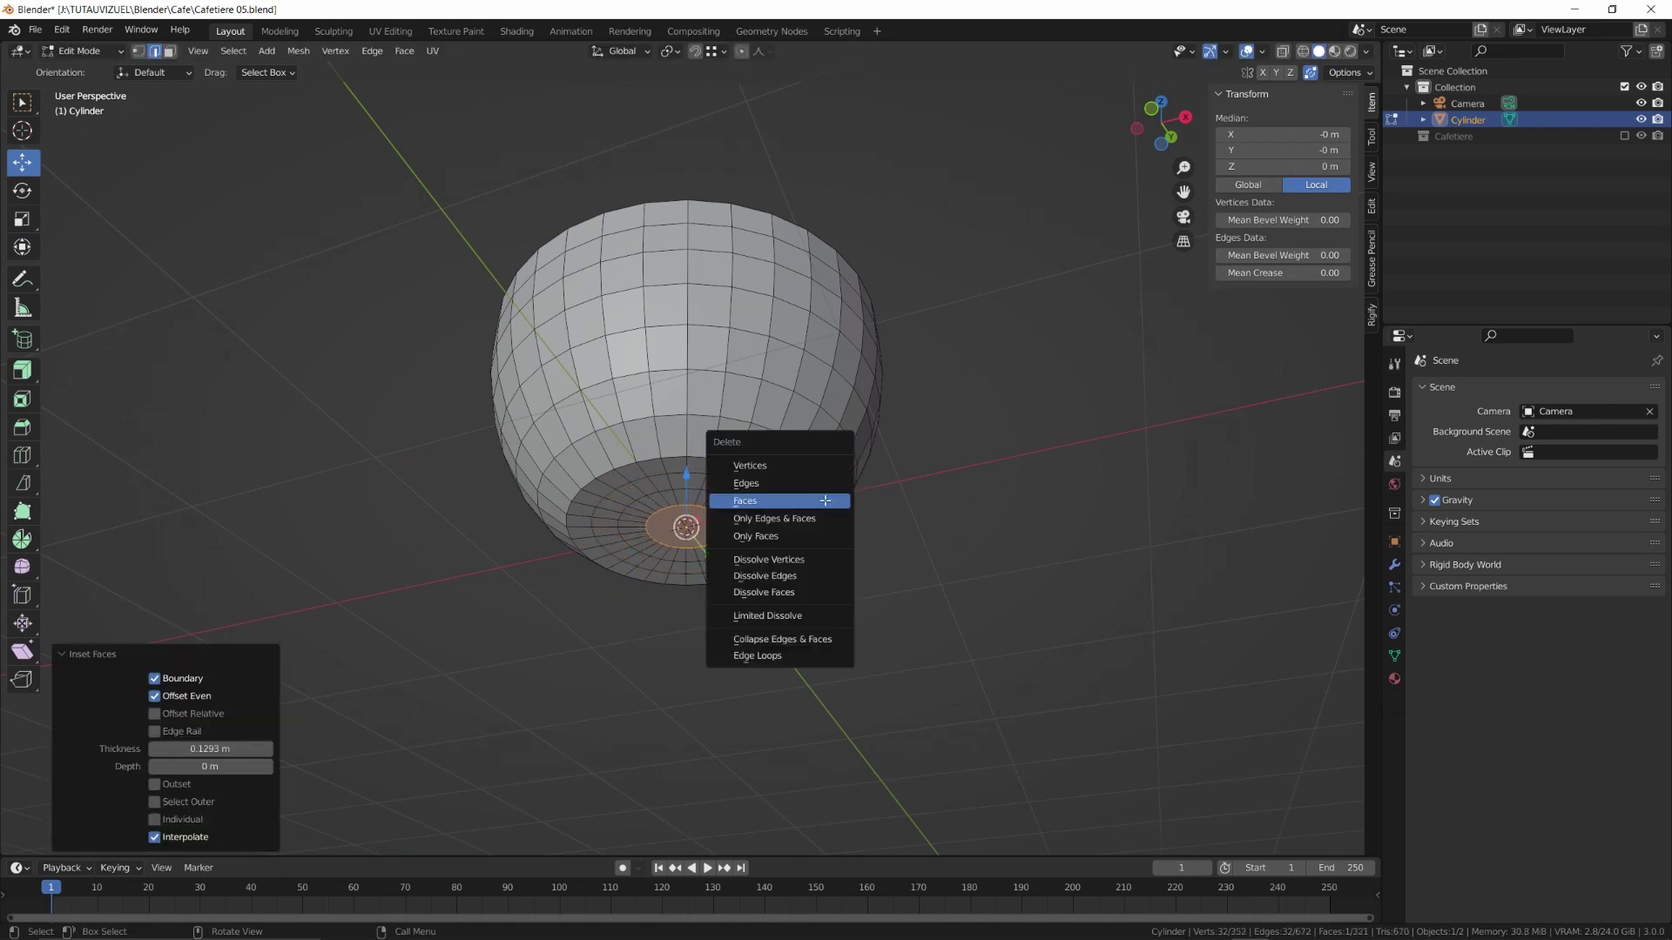
click(824, 498)
Close the hole in the base with Grid Fill, and bevel the base's outer edge loop with three segments
scroll(824, 500, up, 2)
key(F3)
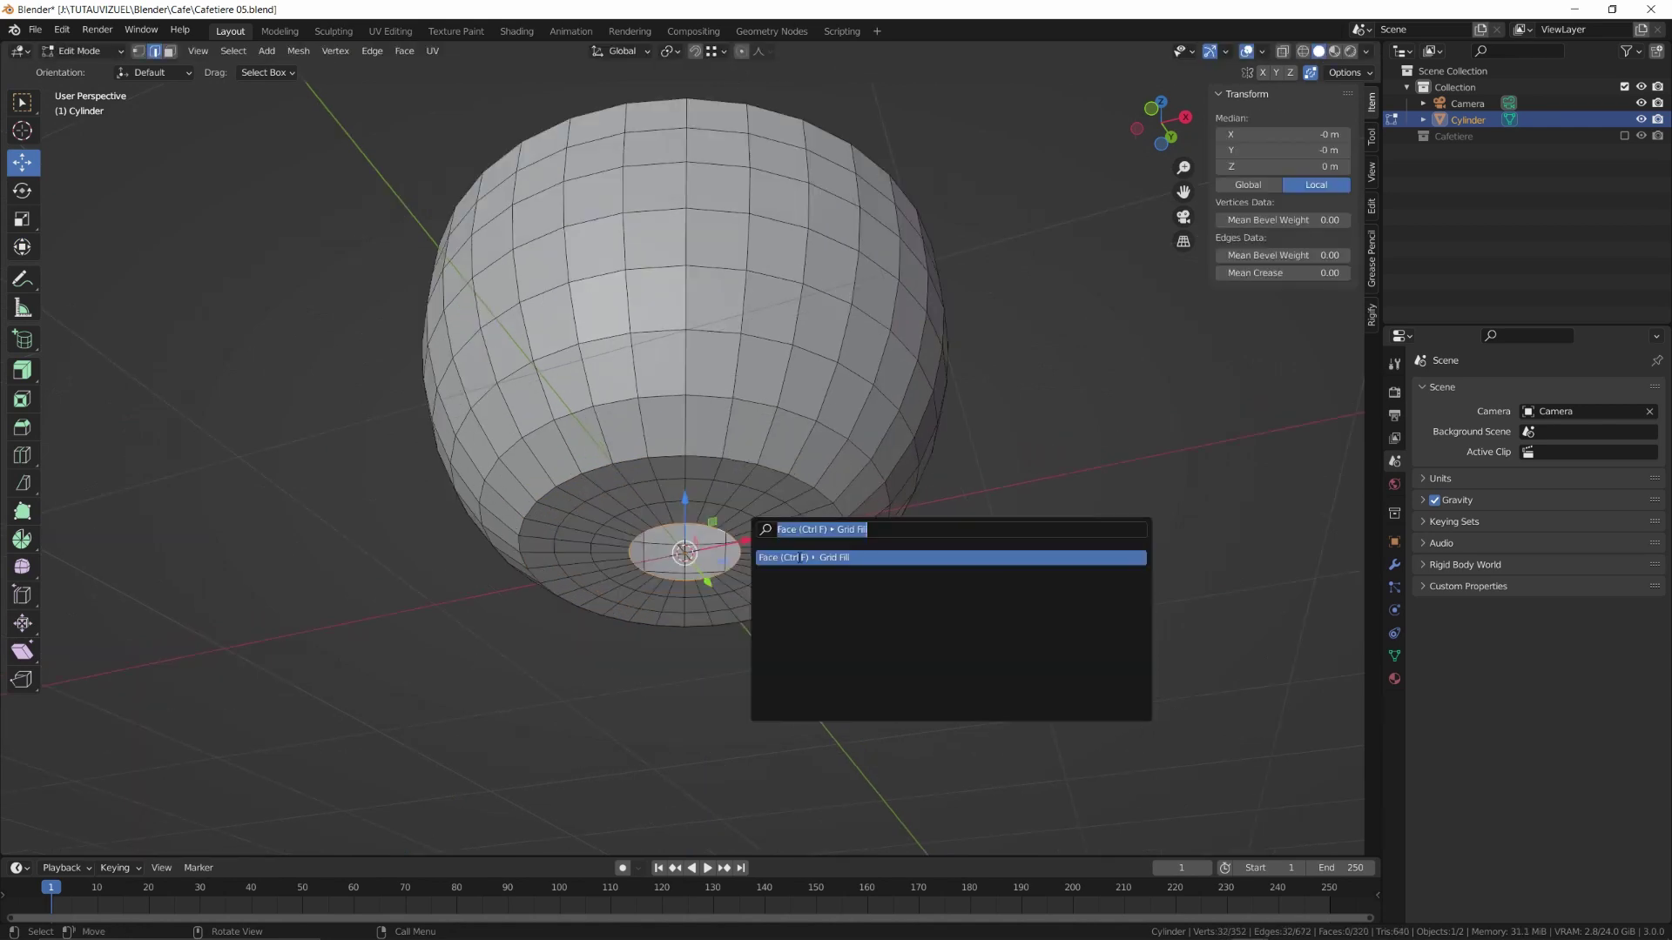
click(801, 557)
middle_drag(801, 557, 760, 520)
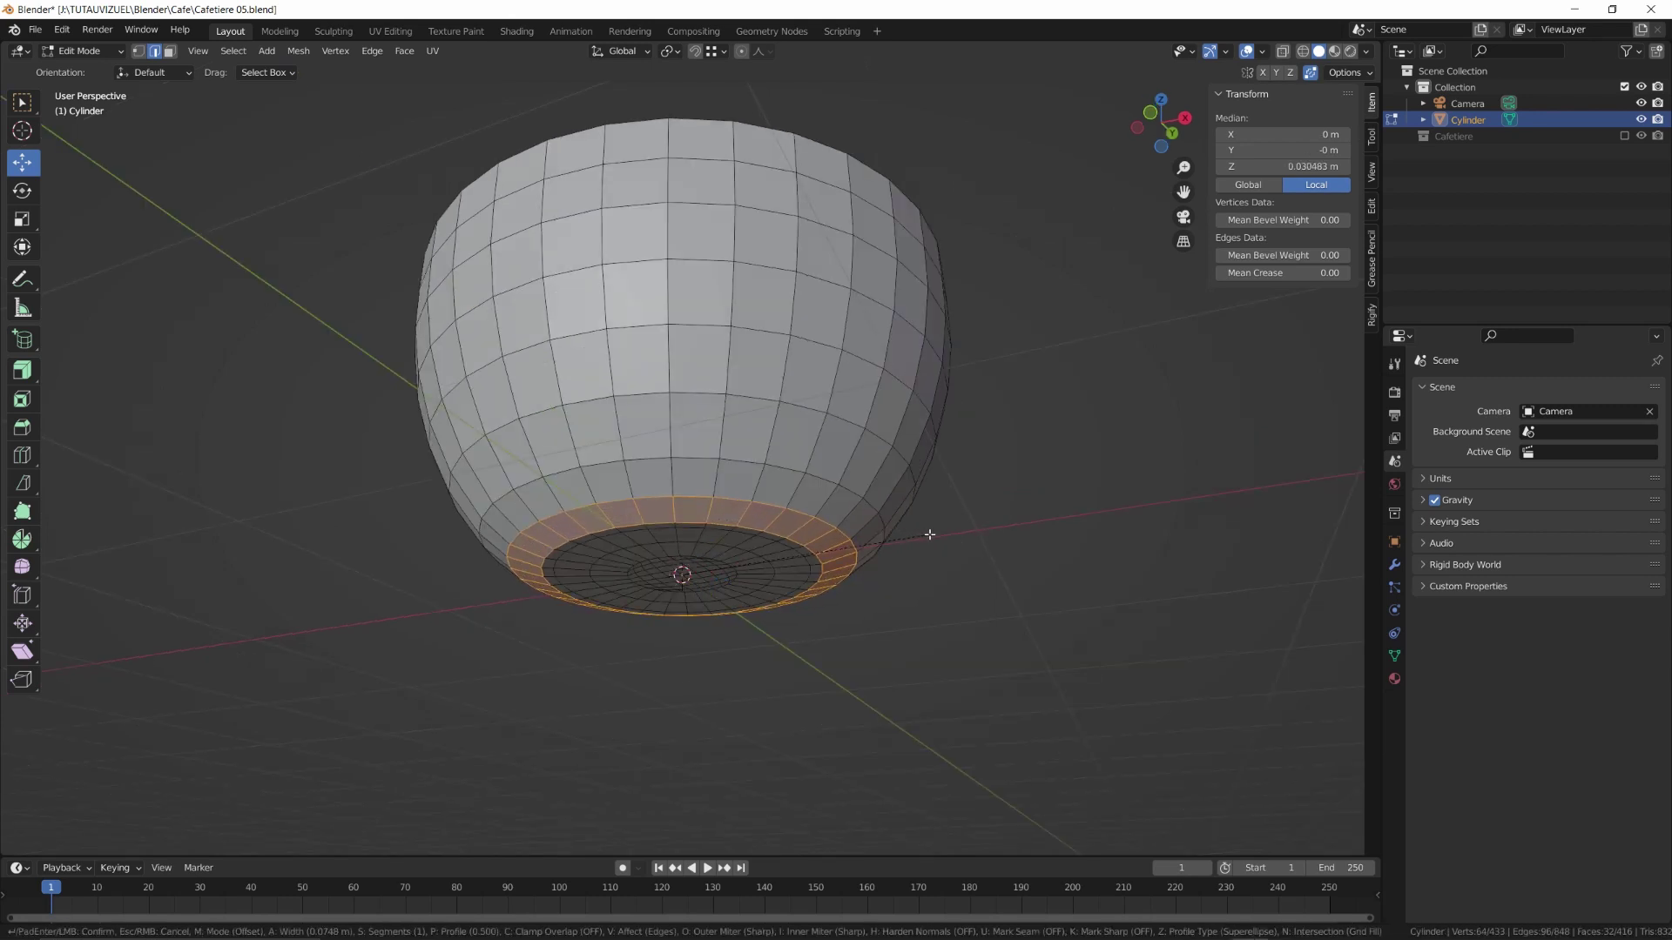
scroll(929, 535, up, 2)
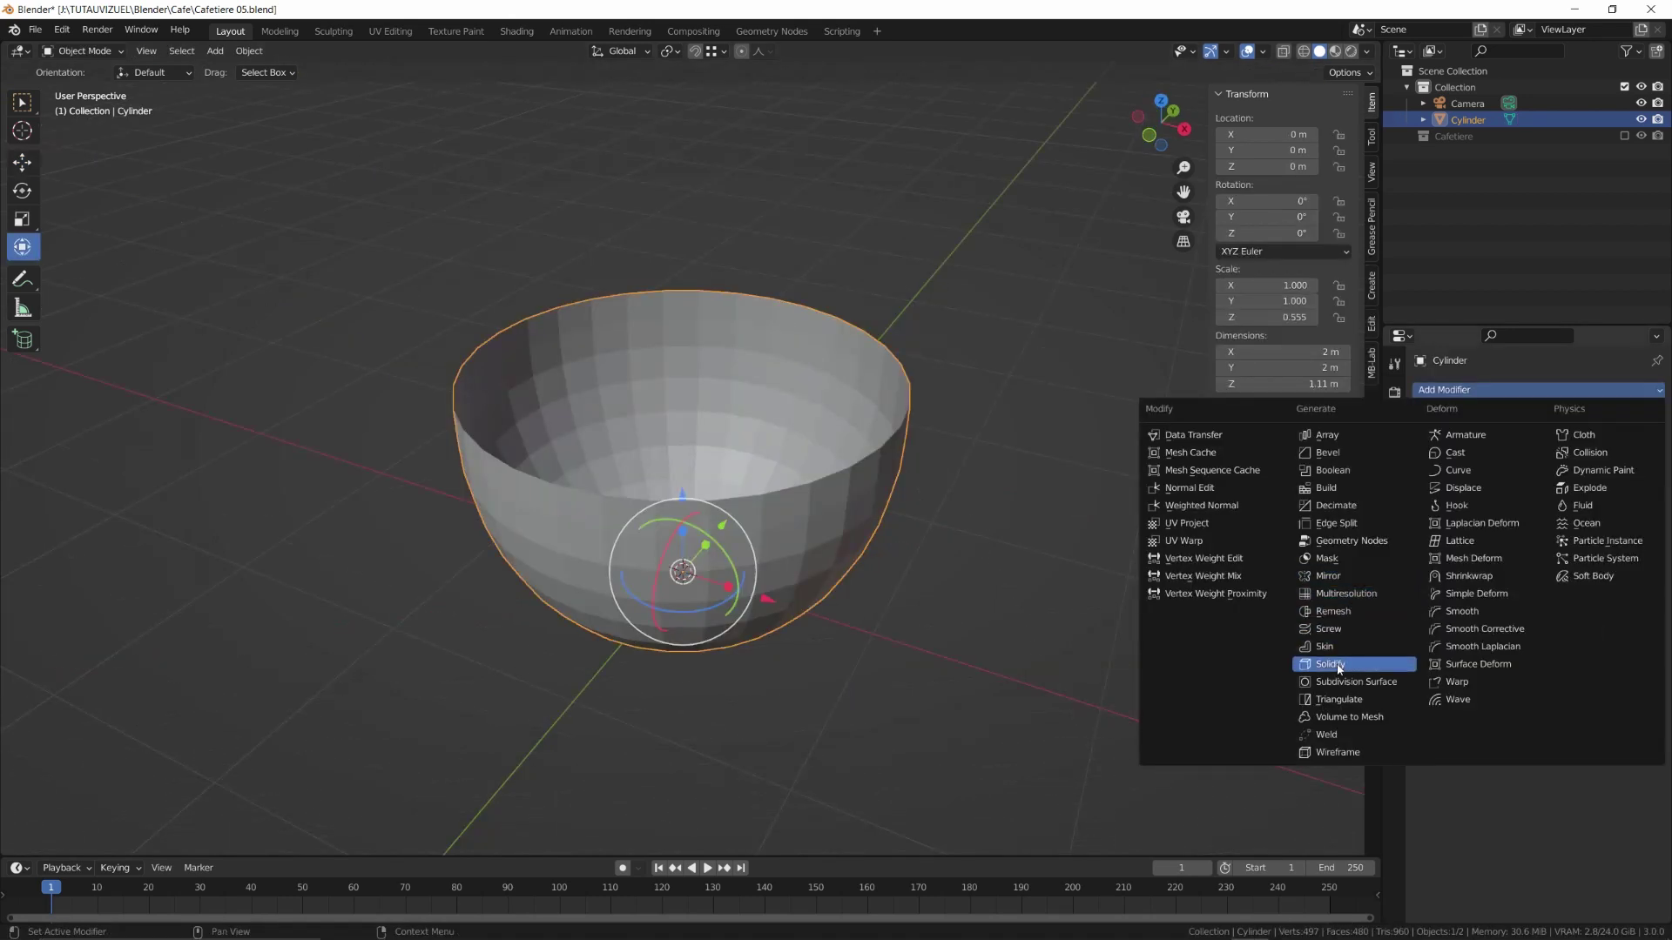
Add a Solidify modifier to the cup and increase its thickness
click(1446, 693)
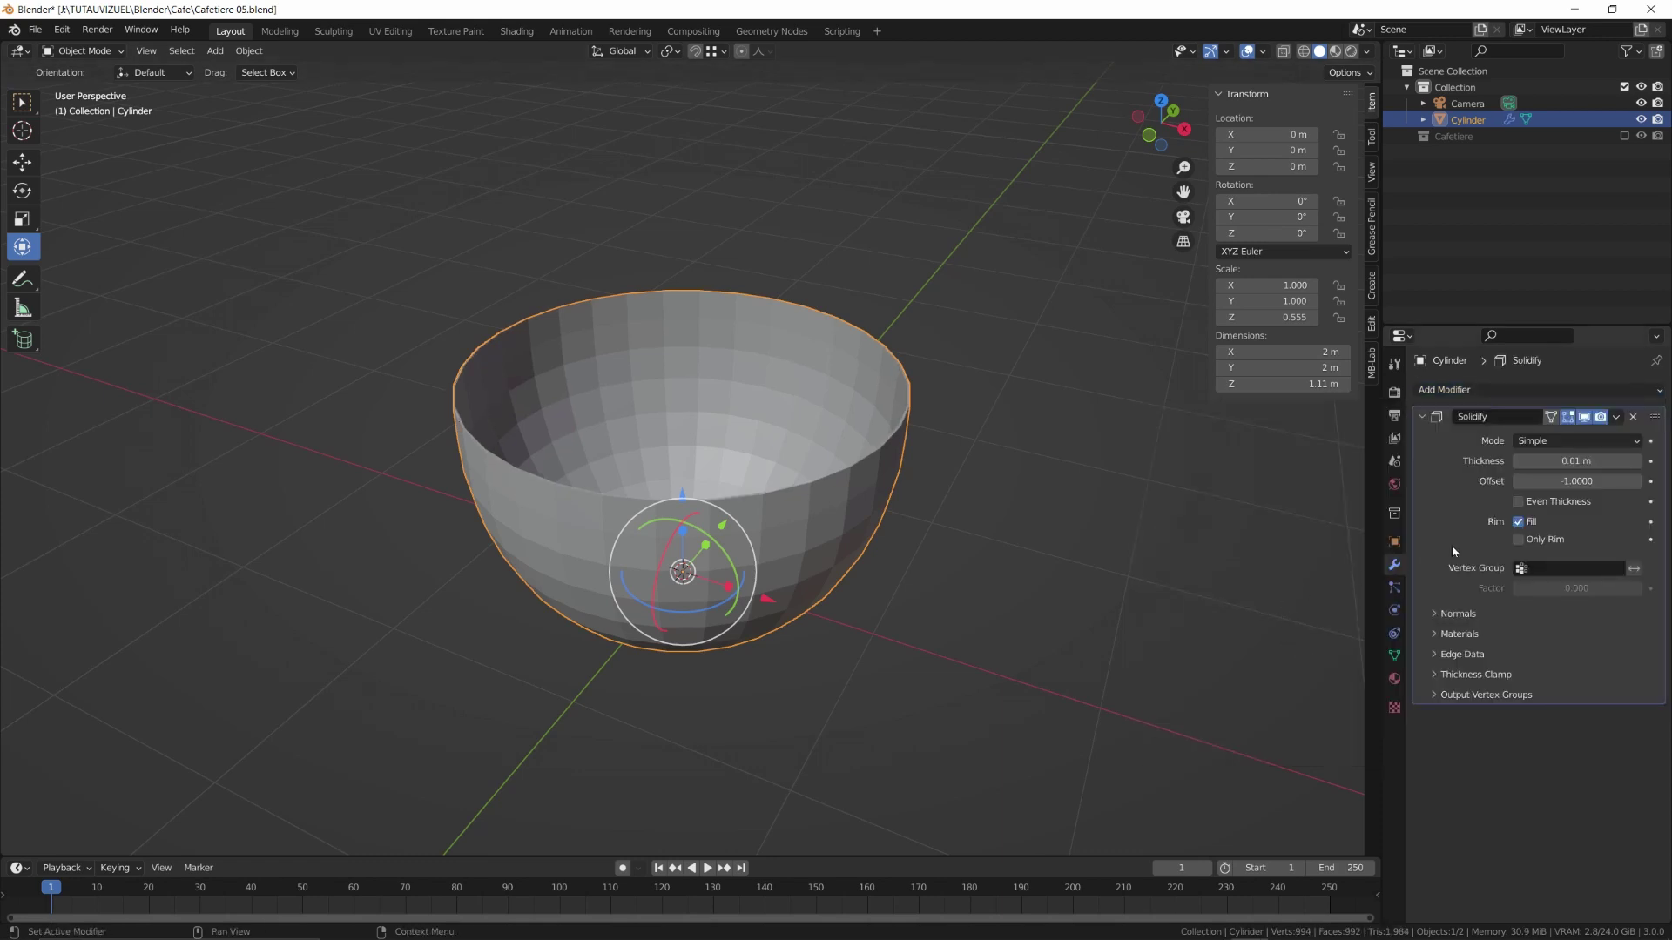
drag(1576, 461, 1603, 460)
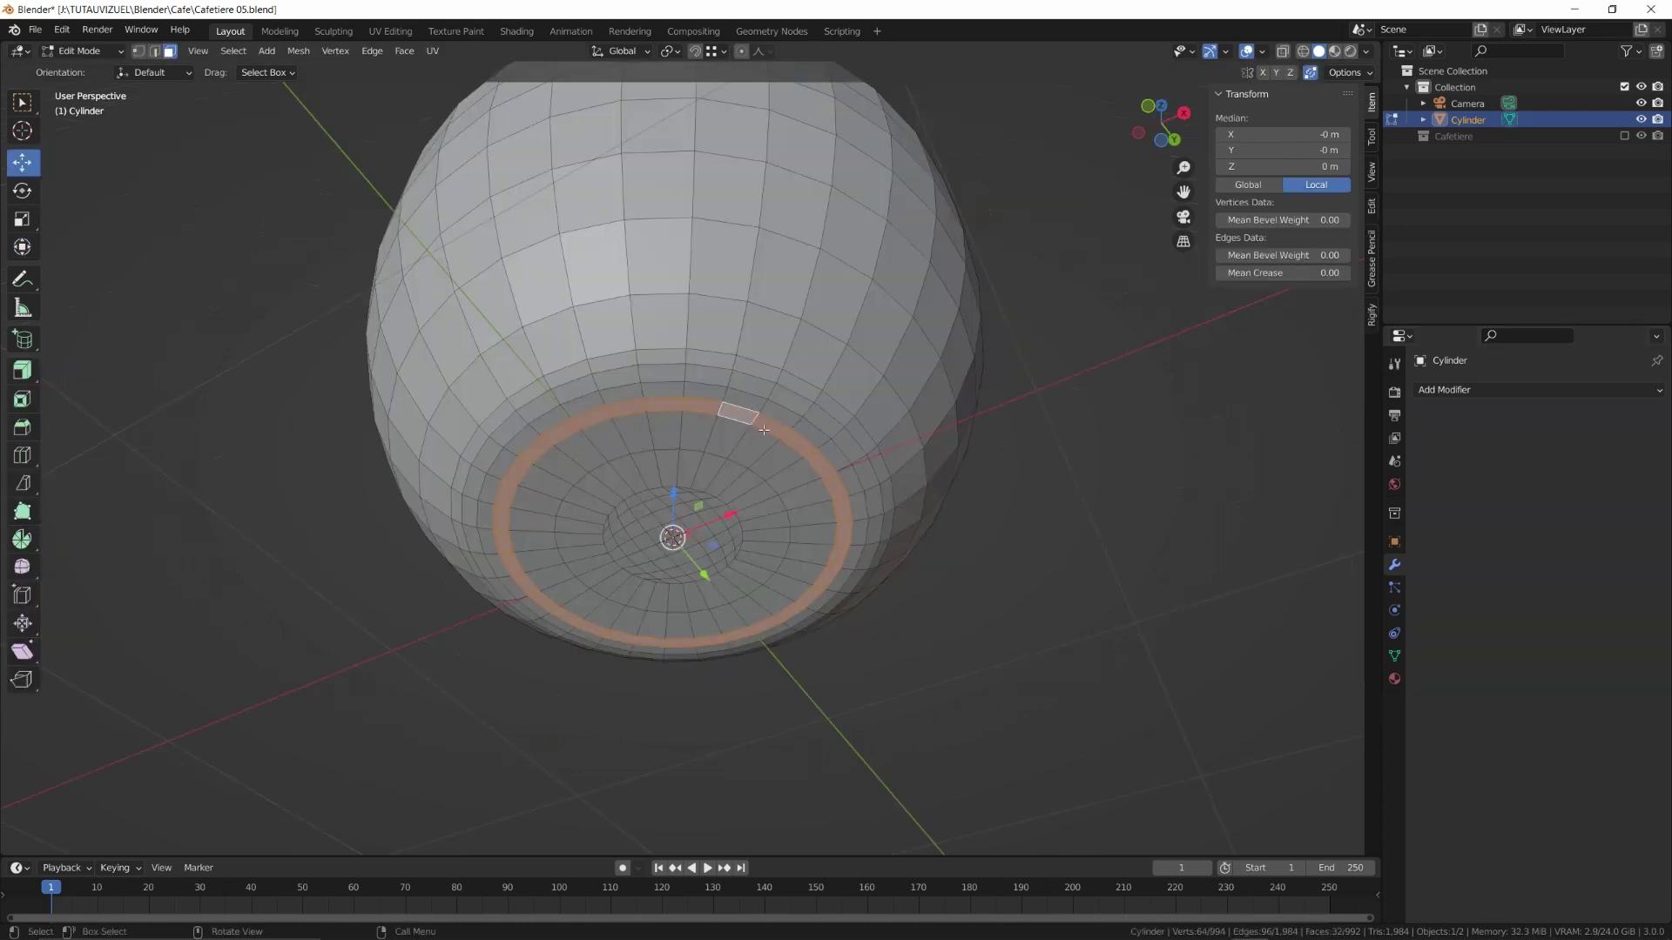
Extrude the selected ring of faces on the cup's underside downward into a foot ring
middle_drag(740, 392, 775, 470)
key(e)
click(773, 552)
Bevel the edge loops of the cup's foot ring together with the inner and outer rim loops, using three segments
scroll(775, 470, up, 2)
alt+click(921, 513)
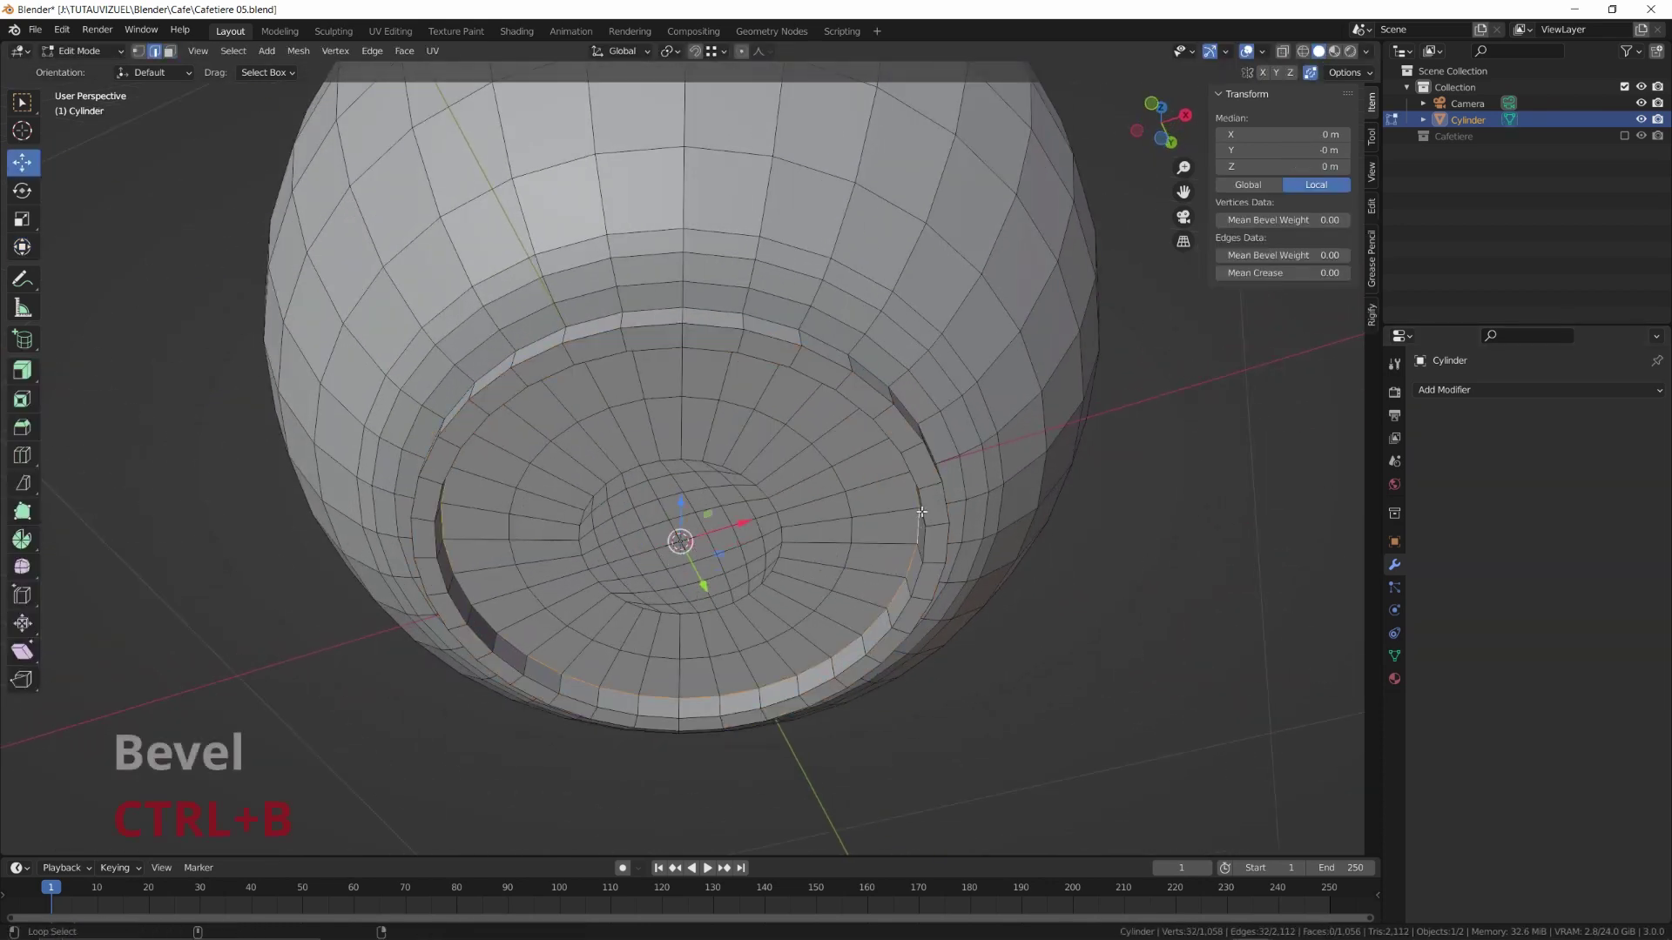
alt+shift+click(925, 521)
alt+shift+click(948, 505)
middle_drag(881, 498, 857, 563)
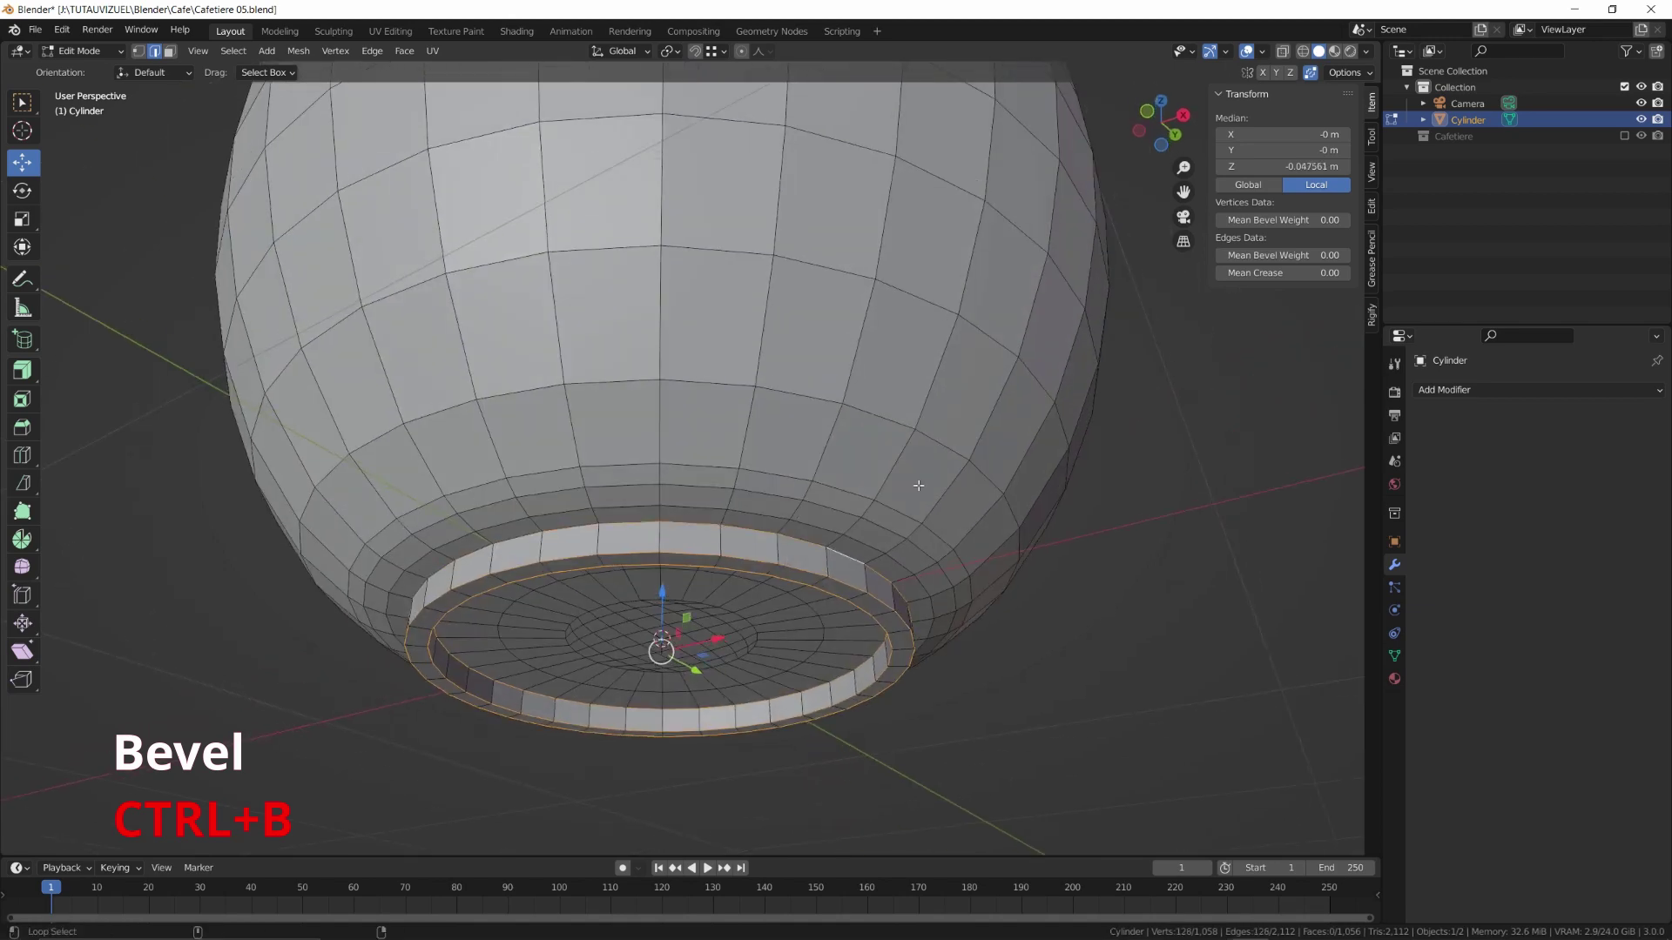
middle_drag(918, 485, 973, 593)
alt+shift+click(979, 600)
alt+shift+click(980, 566)
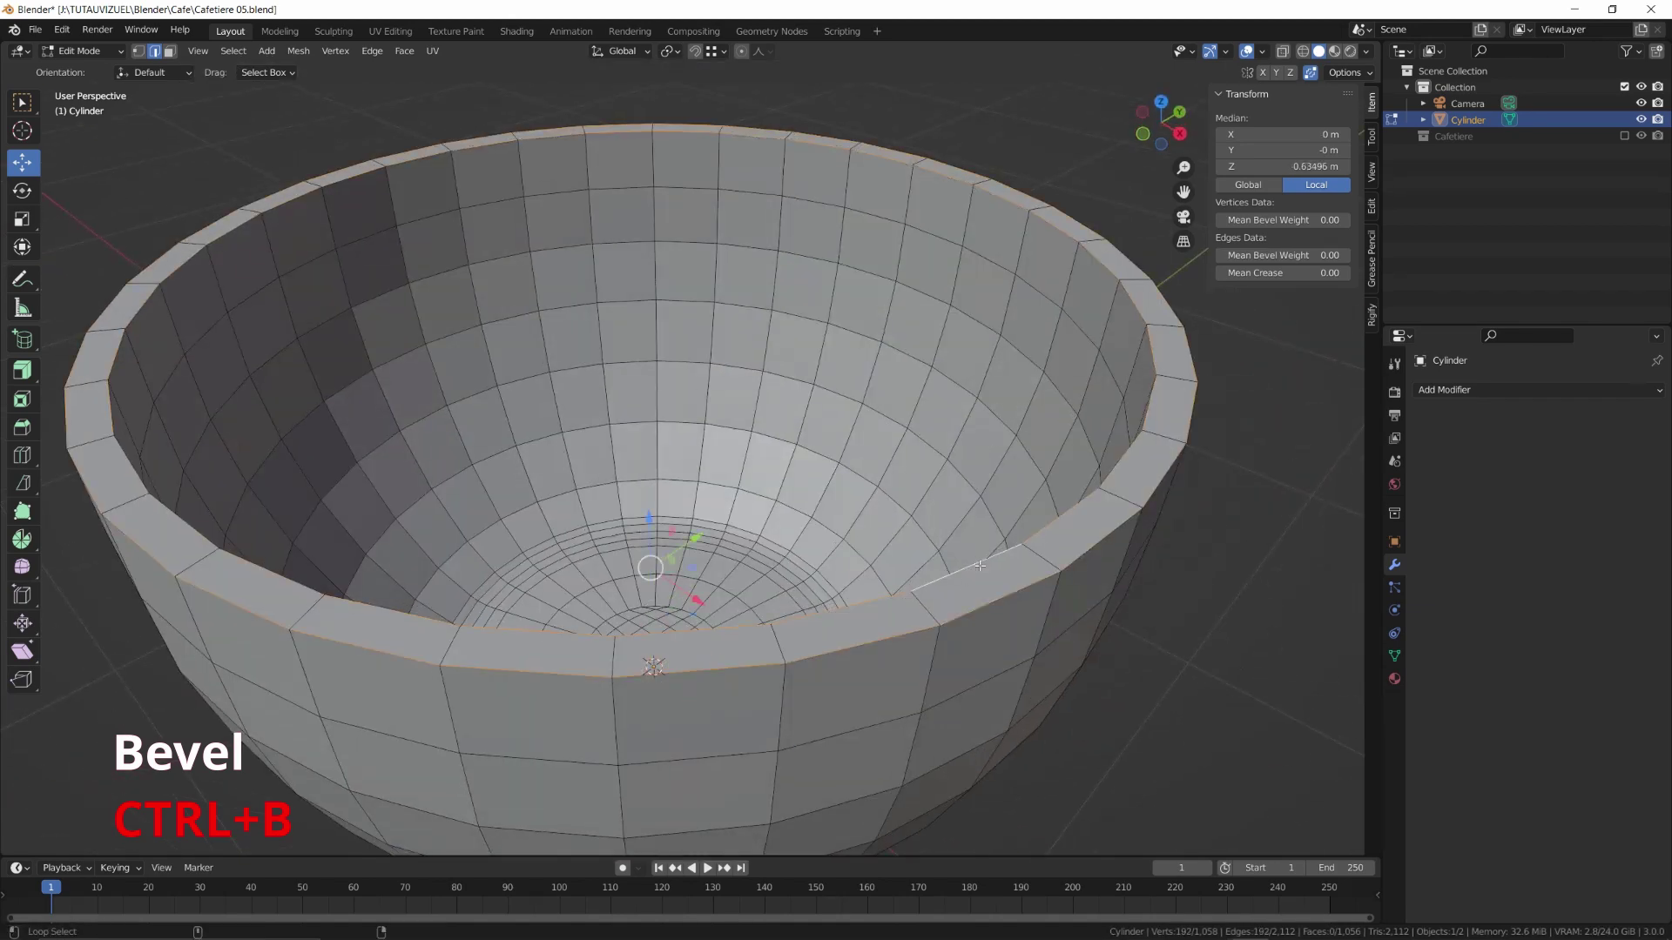
key(ctrl+b)
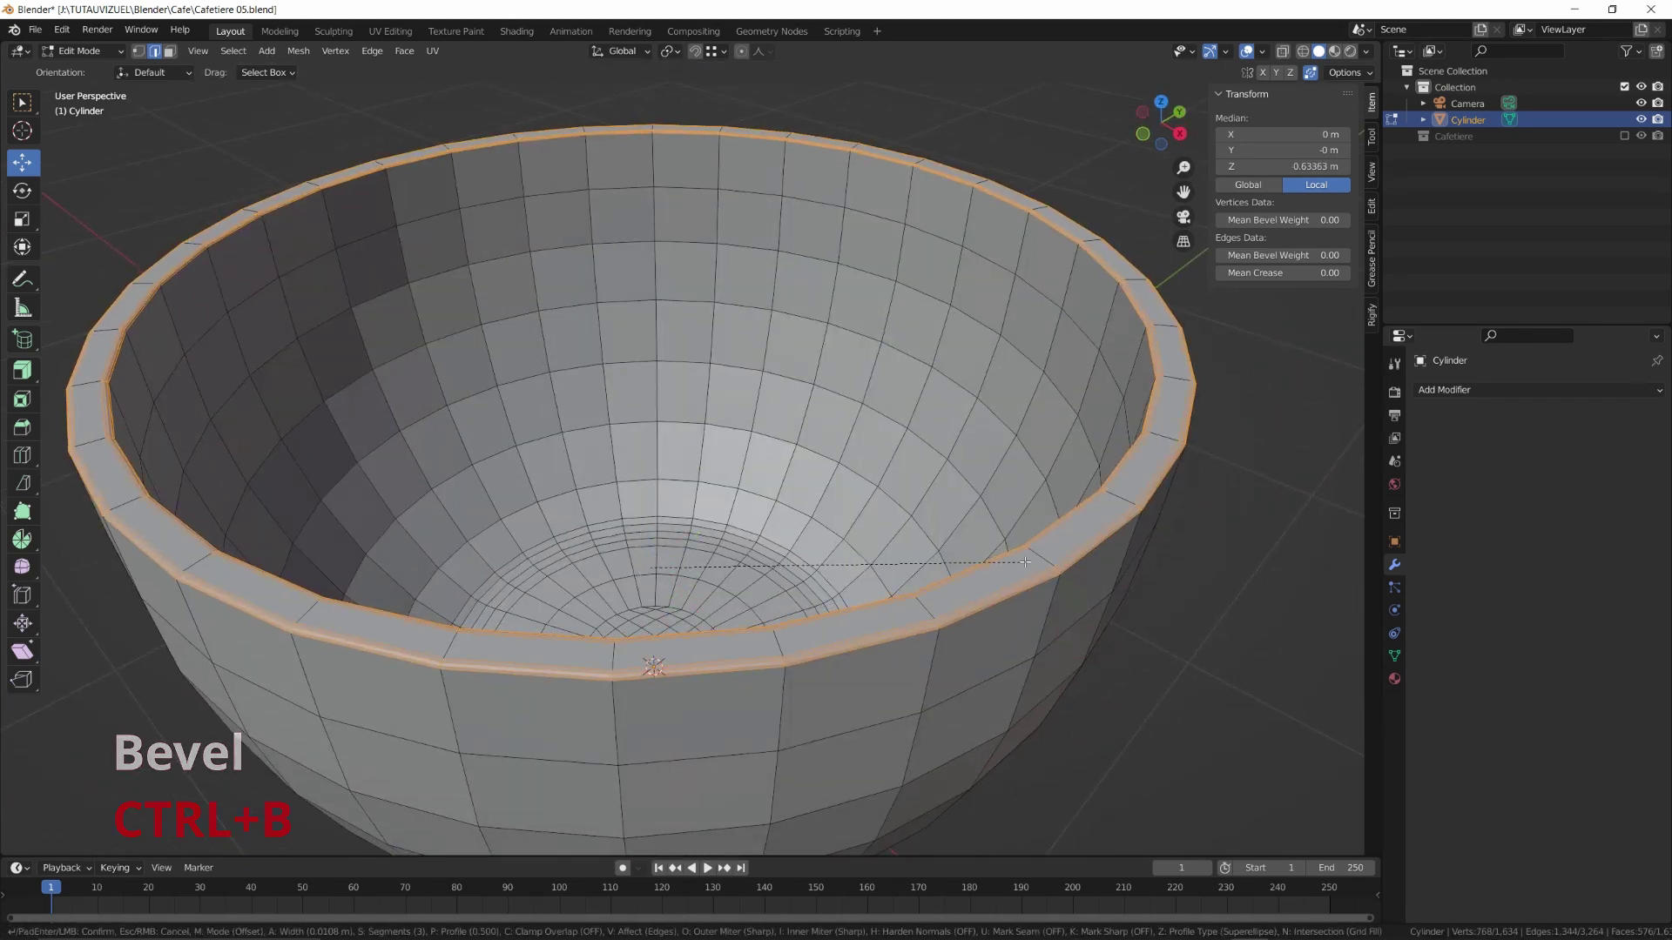
click(876, 655)
Add a level 1 Subdivision modifier to the cup and apply it
scroll(876, 655, down, 3)
middle_drag(876, 655, 830, 554)
key(Tab)
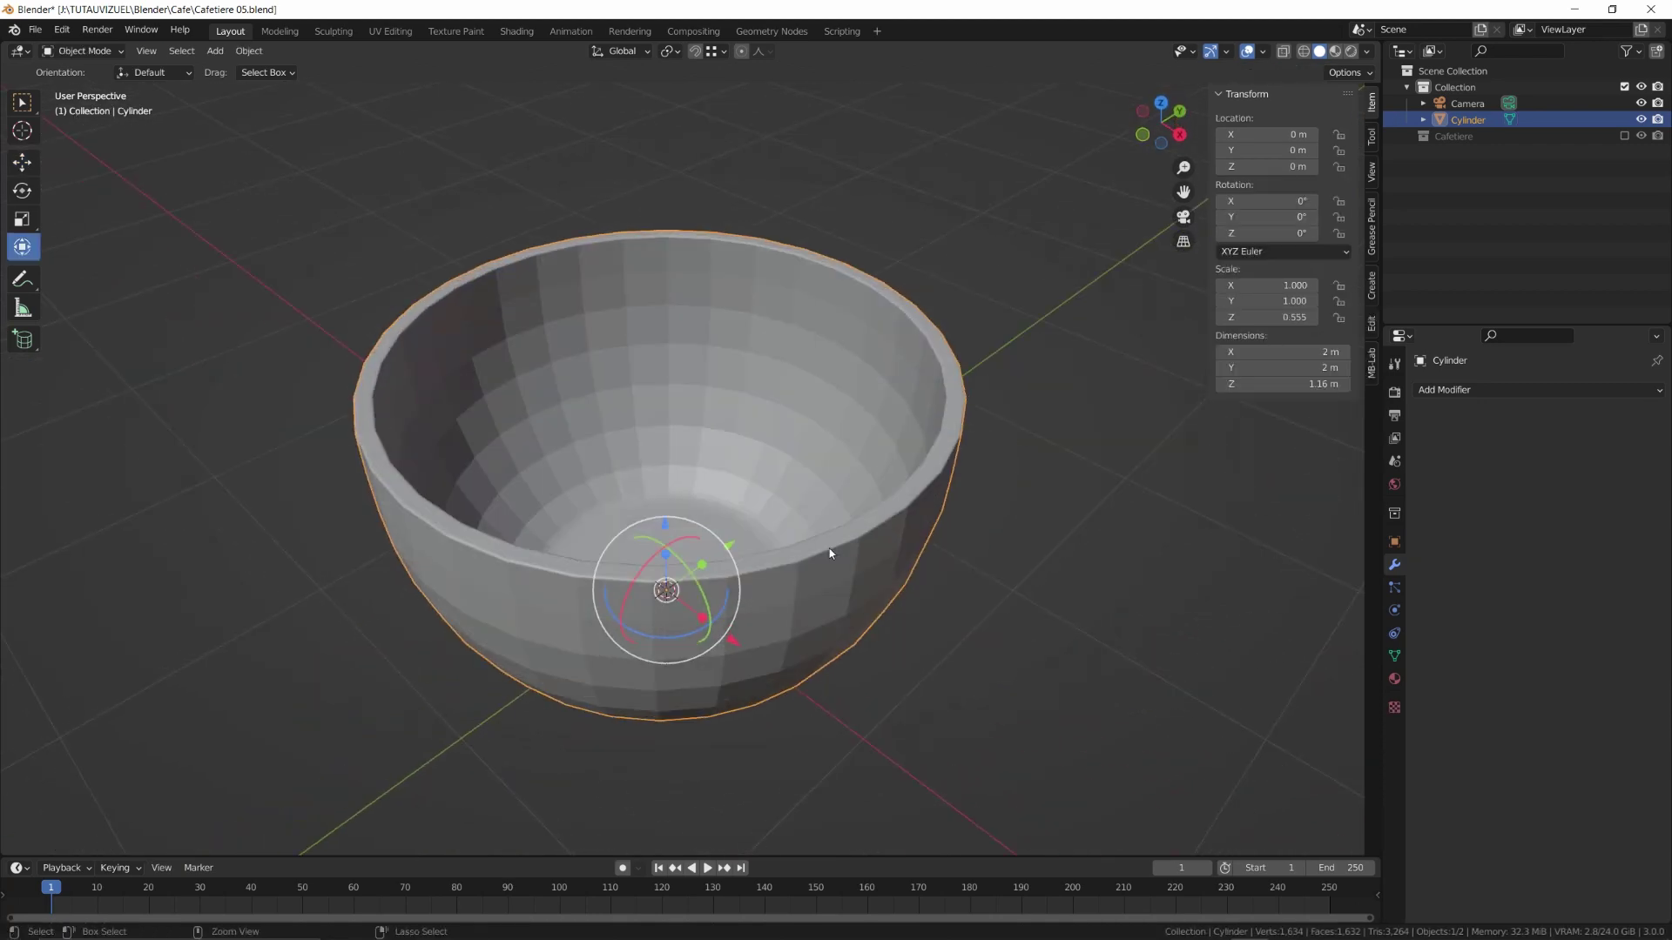
key(ctrl+1)
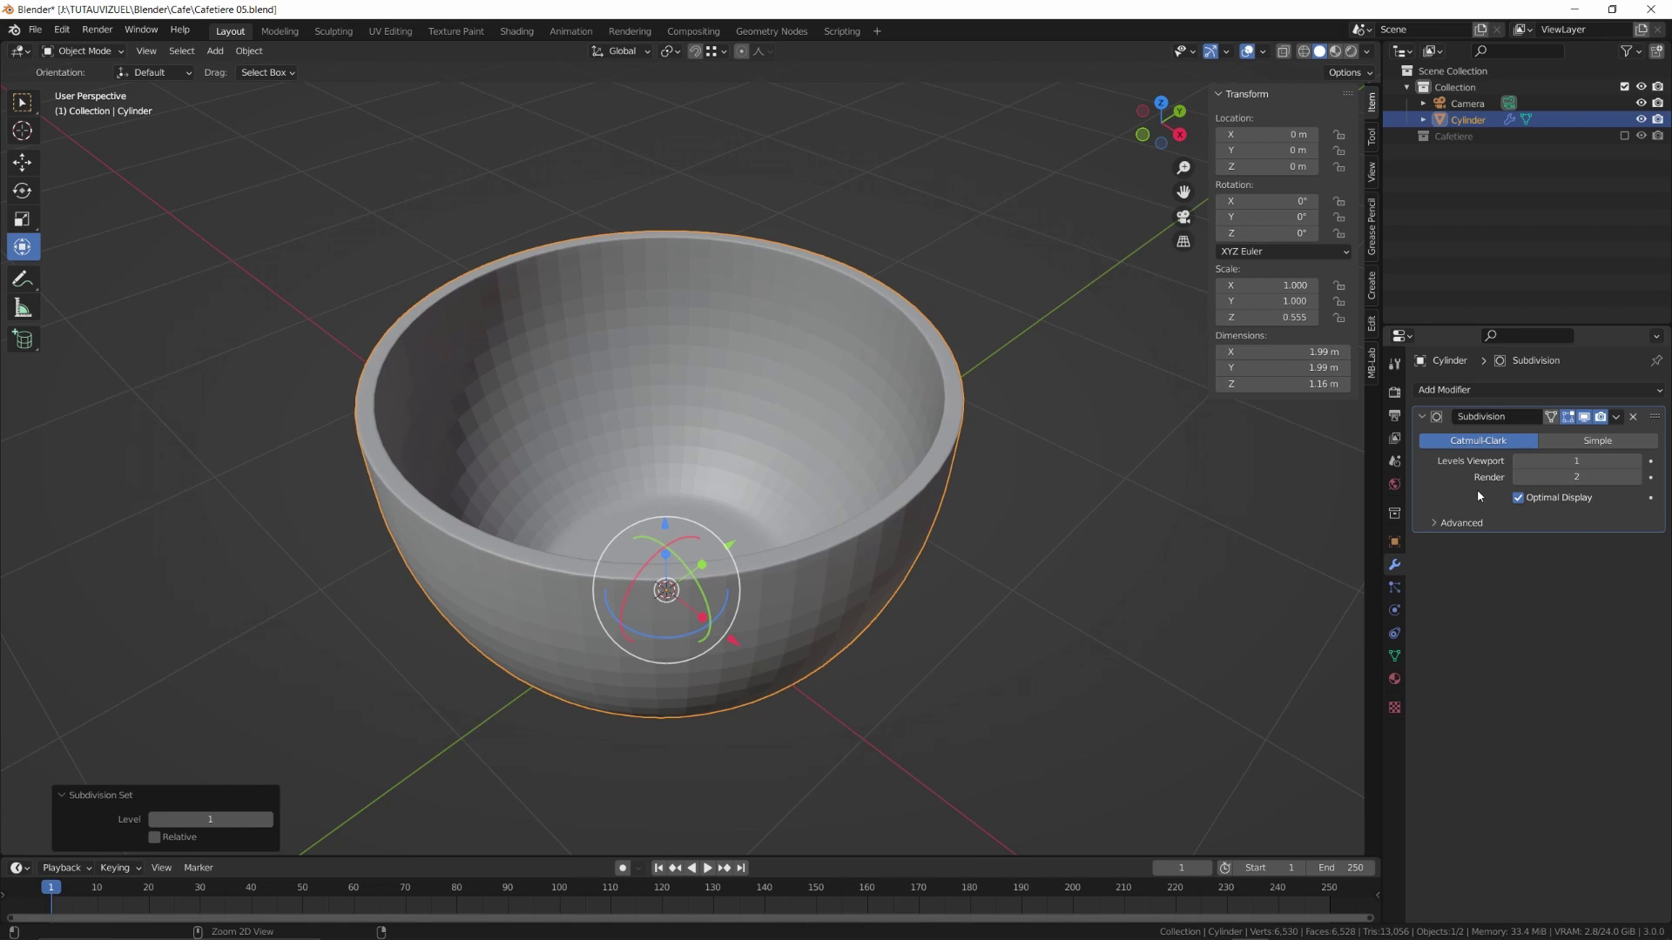
key(ctrl+a)
Inset two blocks of 4 by 2 faces on the cup's side, one below the rim and one near the base, by about 0.04 m
middle_drag(1203, 514, 775, 481)
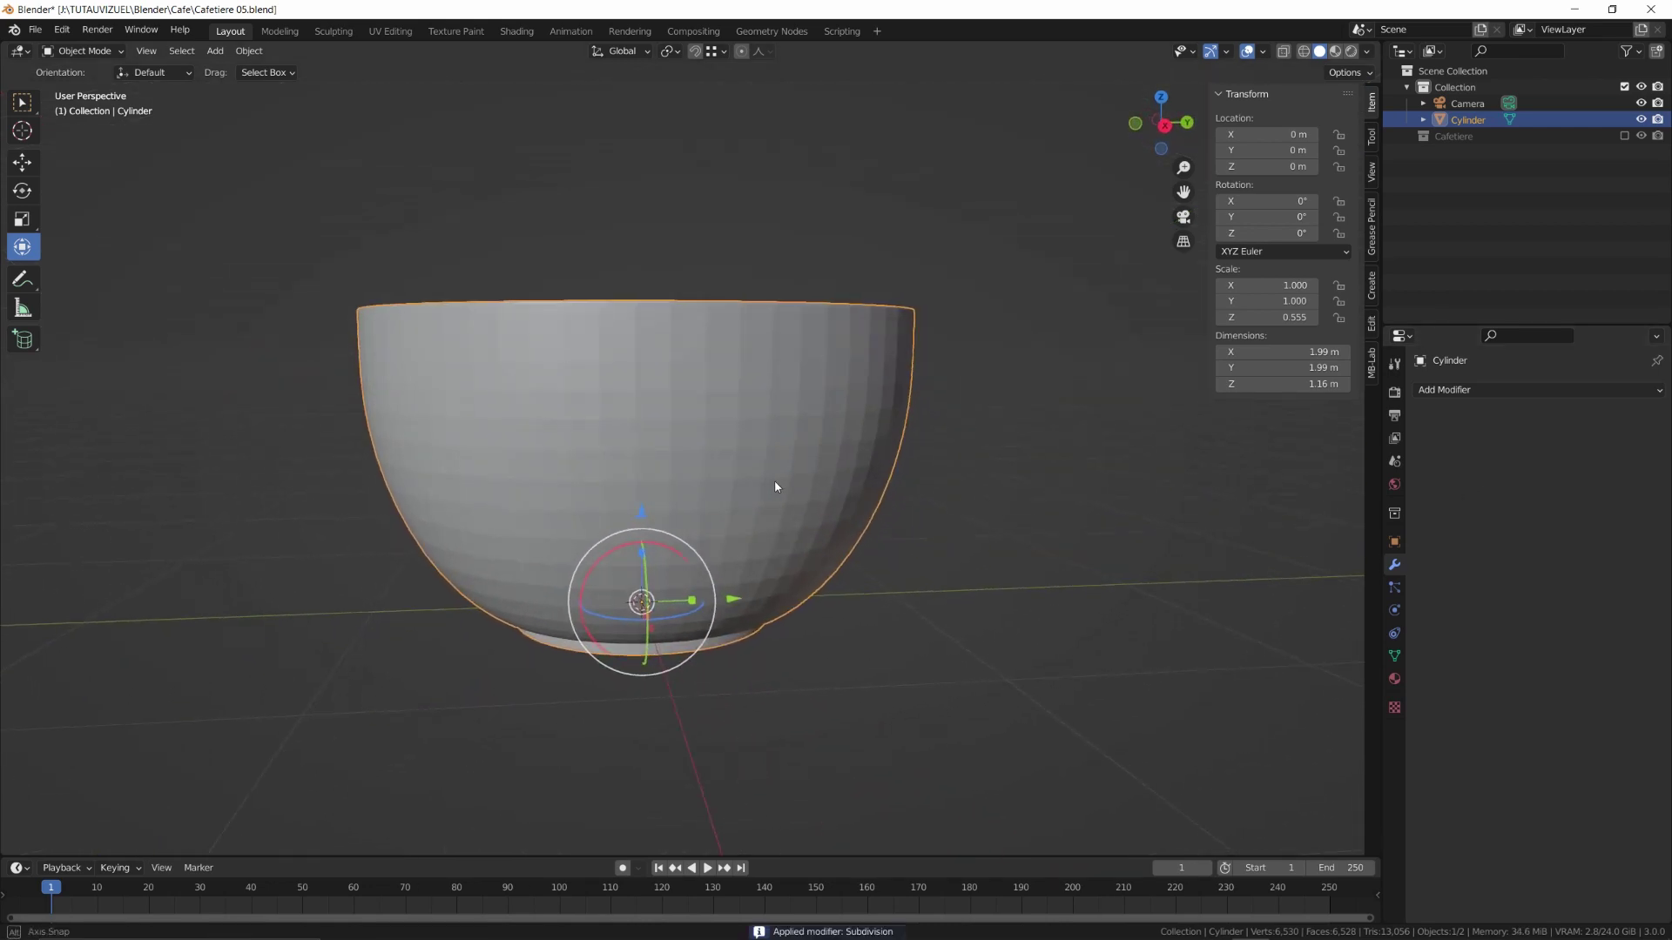
key(Tab)
click(617, 405)
shift+click(653, 405)
shift+click(687, 405)
shift+click(721, 406)
shift+click(721, 434)
shift+click(688, 436)
middle_drag(622, 443, 615, 389)
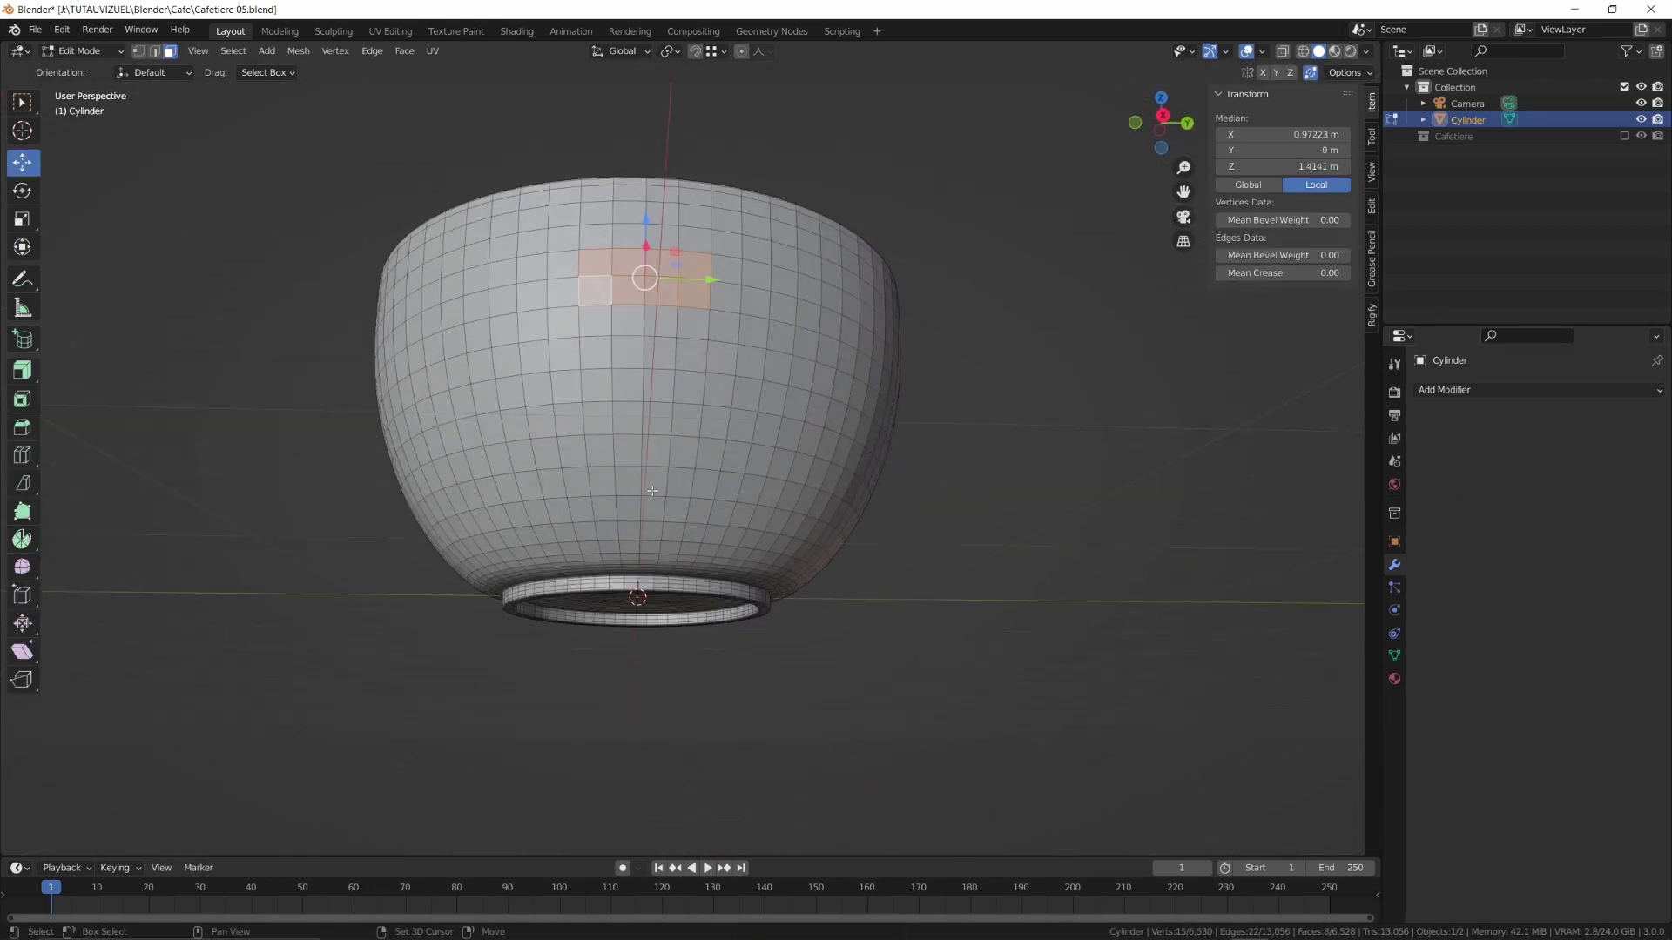
shift+click(606, 483)
shift+click(605, 507)
shift+click(630, 481)
shift+click(631, 508)
shift+click(655, 482)
shift+click(654, 508)
shift+click(682, 482)
middle_drag(709, 470, 727, 480)
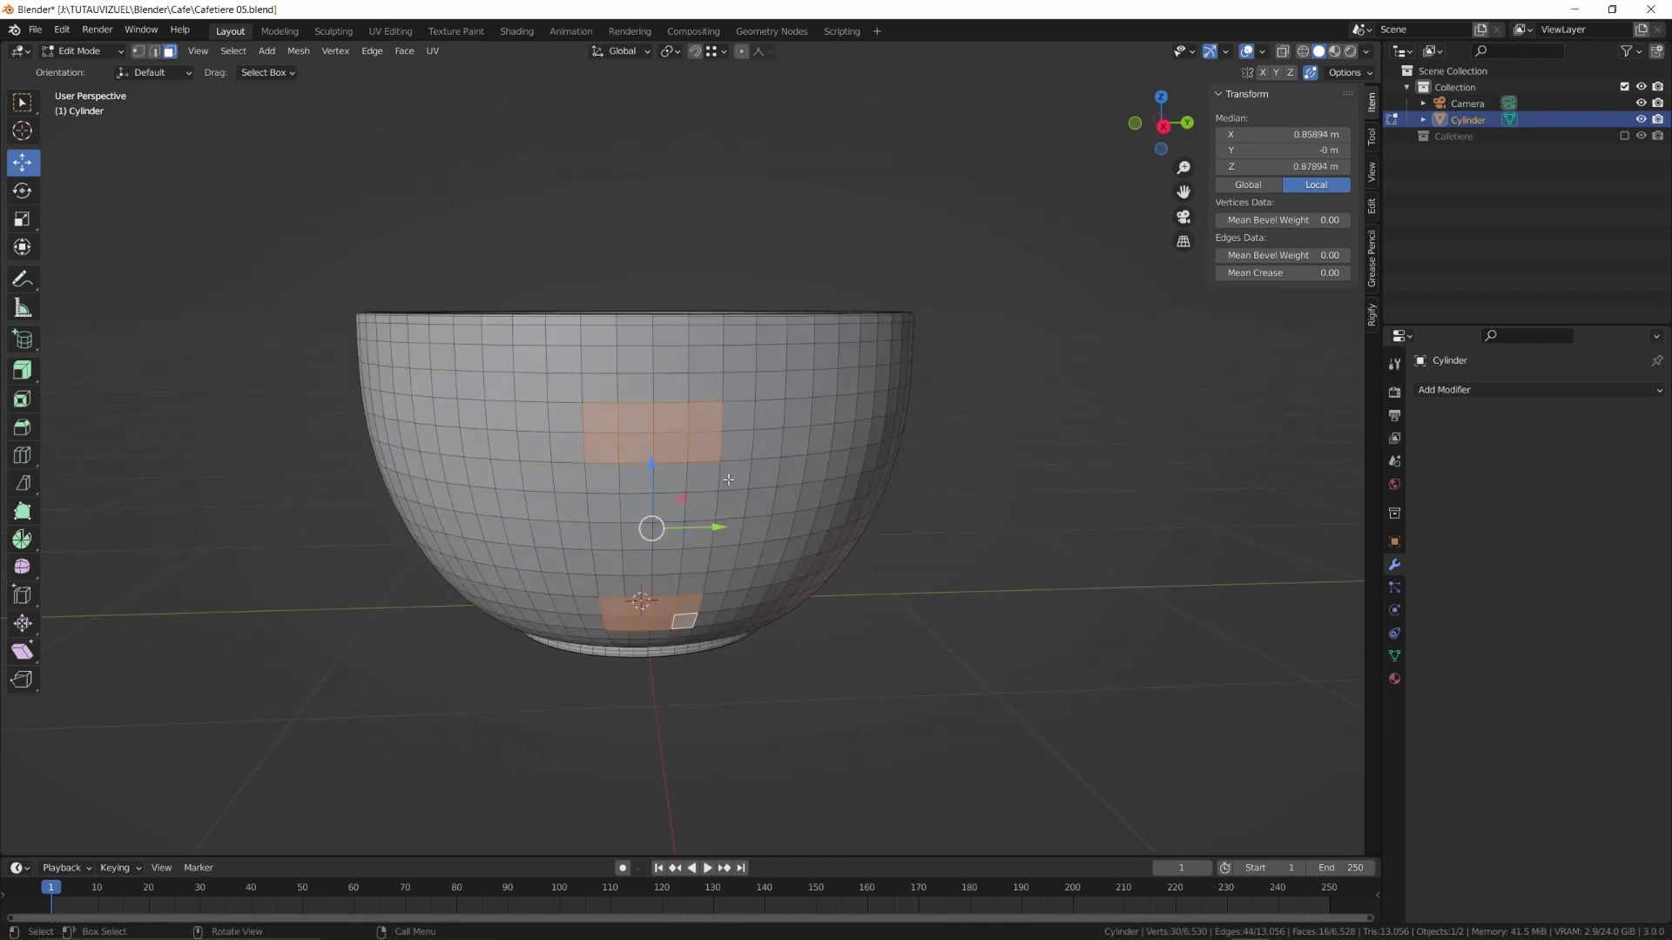
key(i)
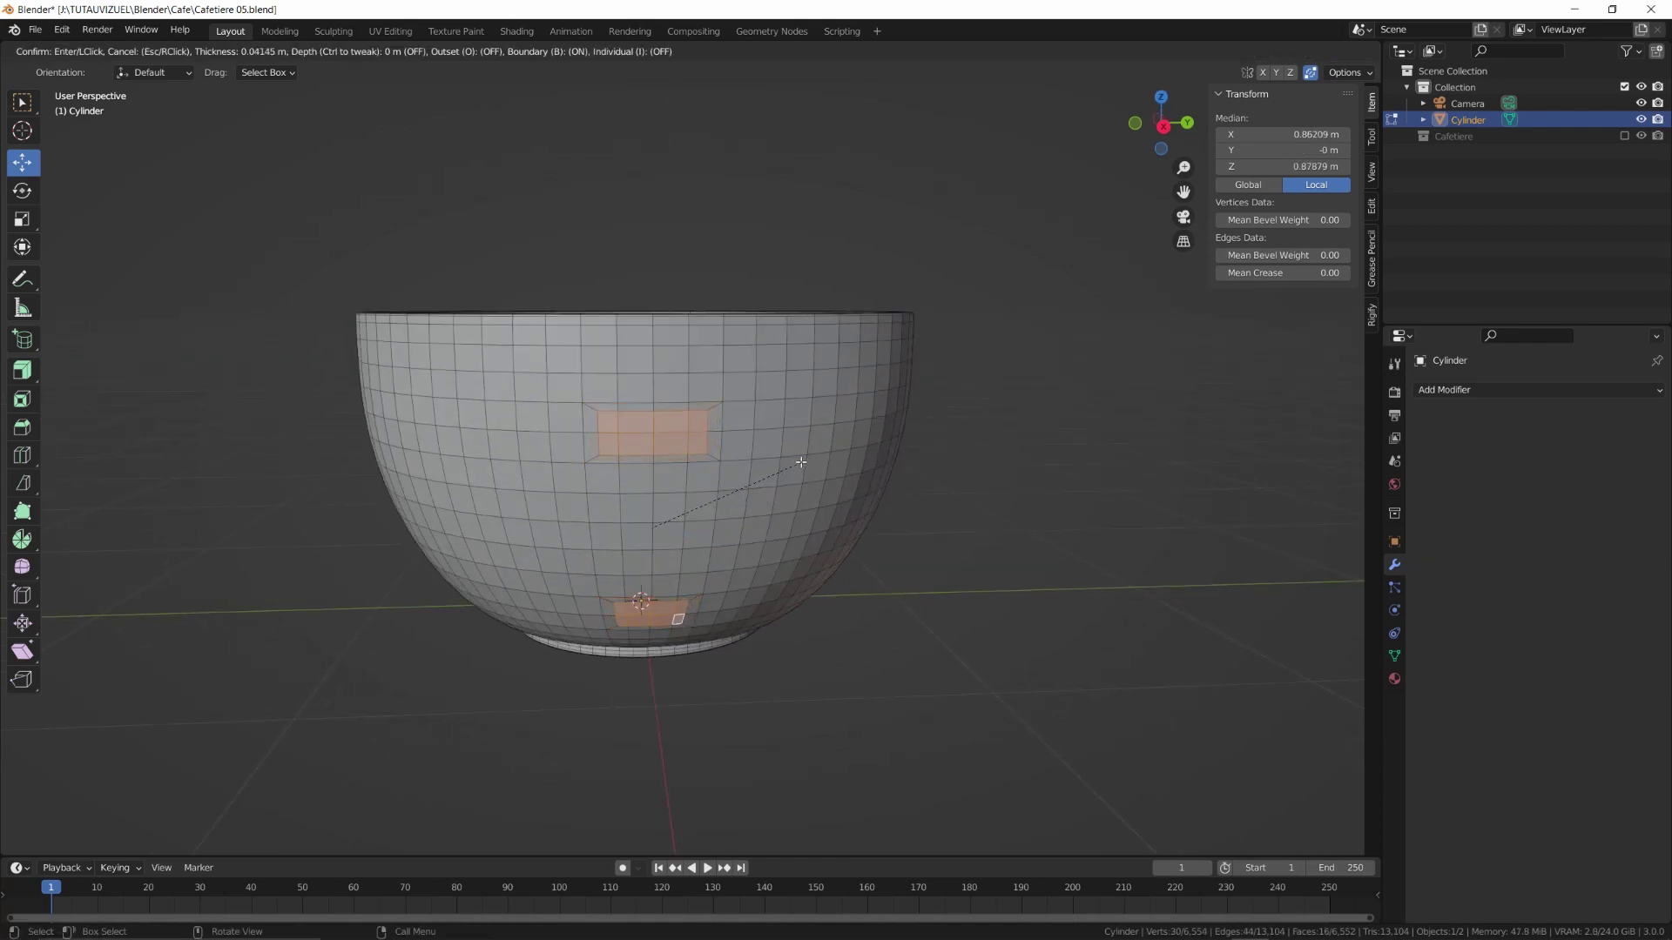
click(802, 462)
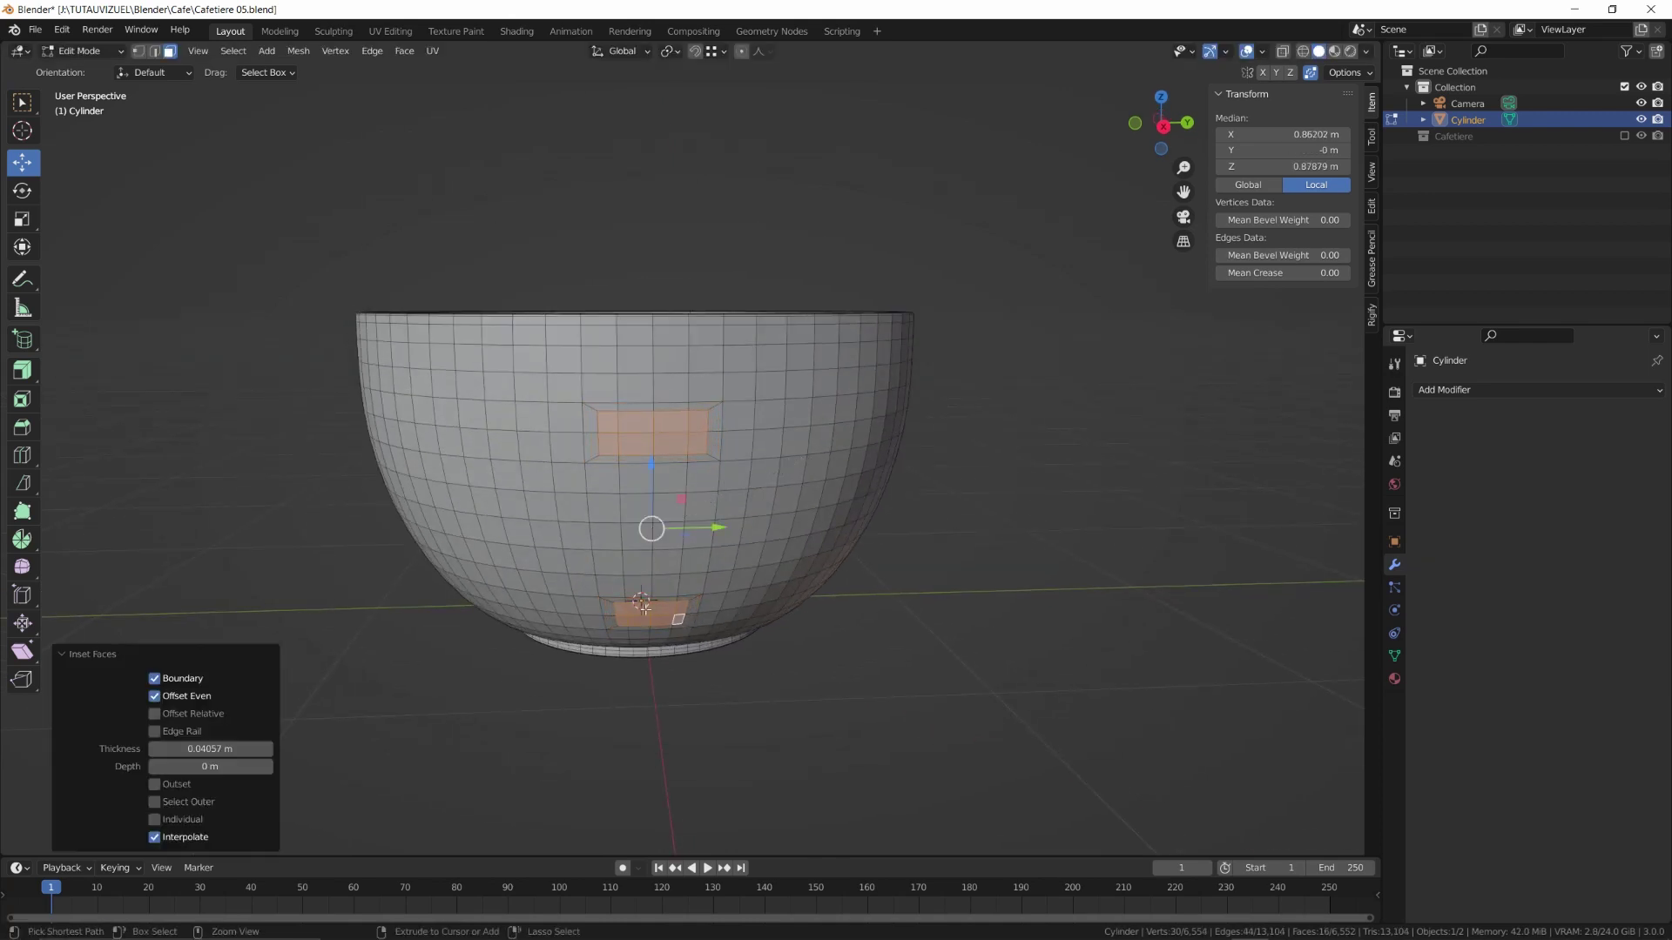
Scale the upper inset patch to about 0.83 along Y, and move both patches outward about 0.016 m along X
shift+click(644, 607)
key(s)
key(y)
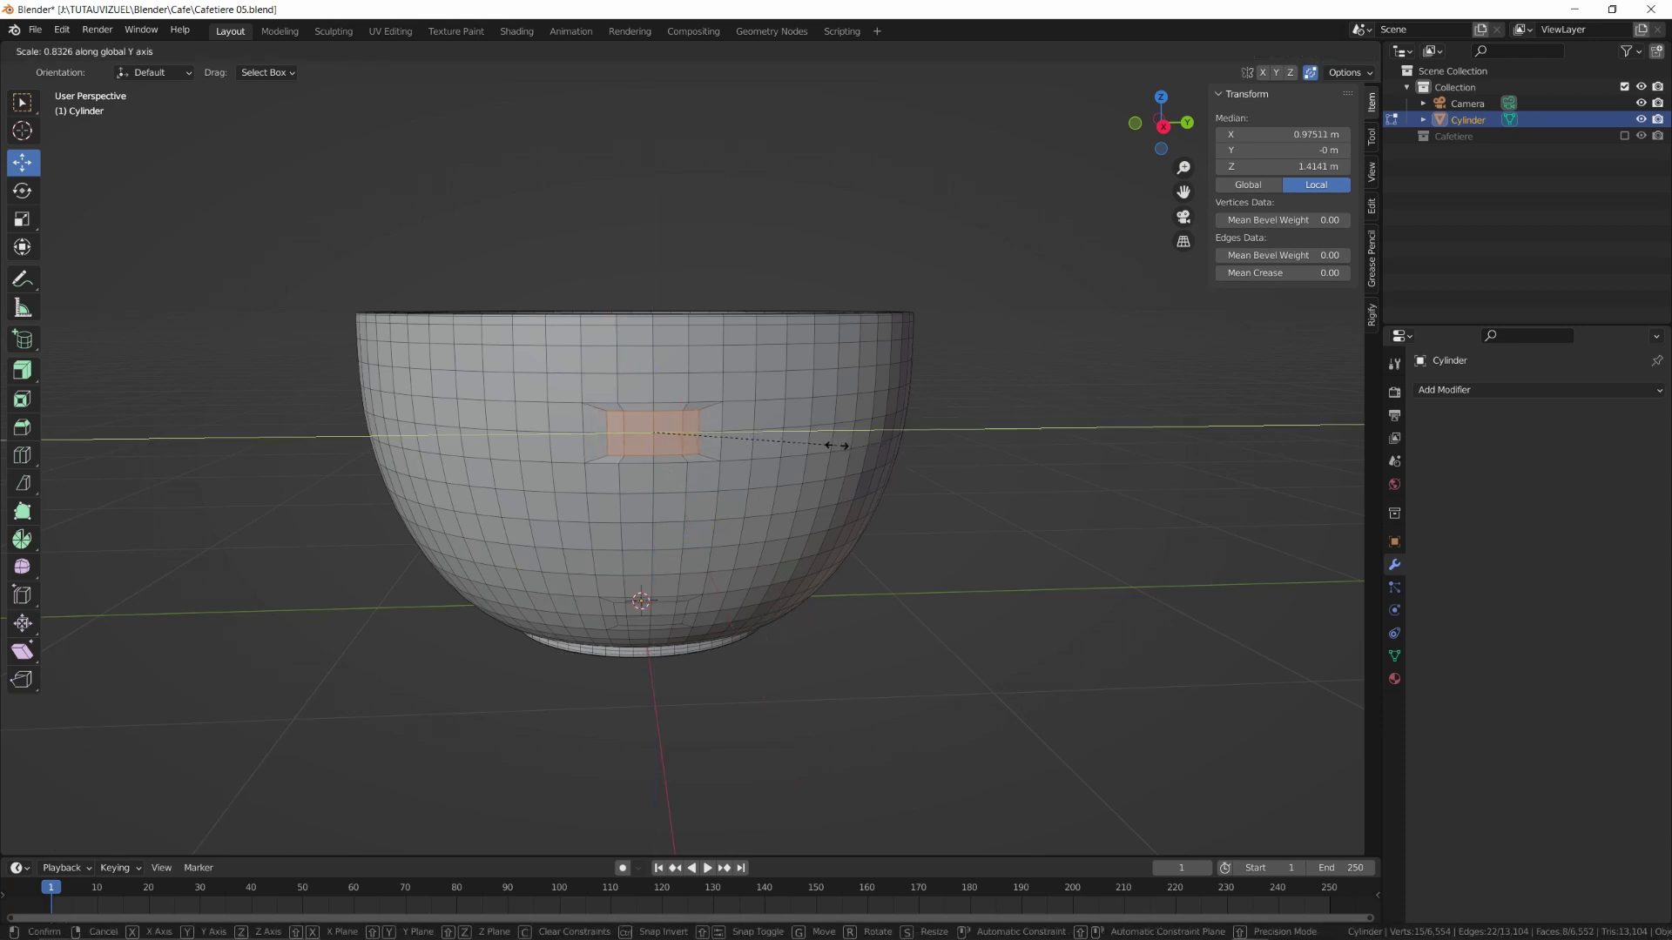
click(837, 445)
middle_drag(837, 446, 960, 431)
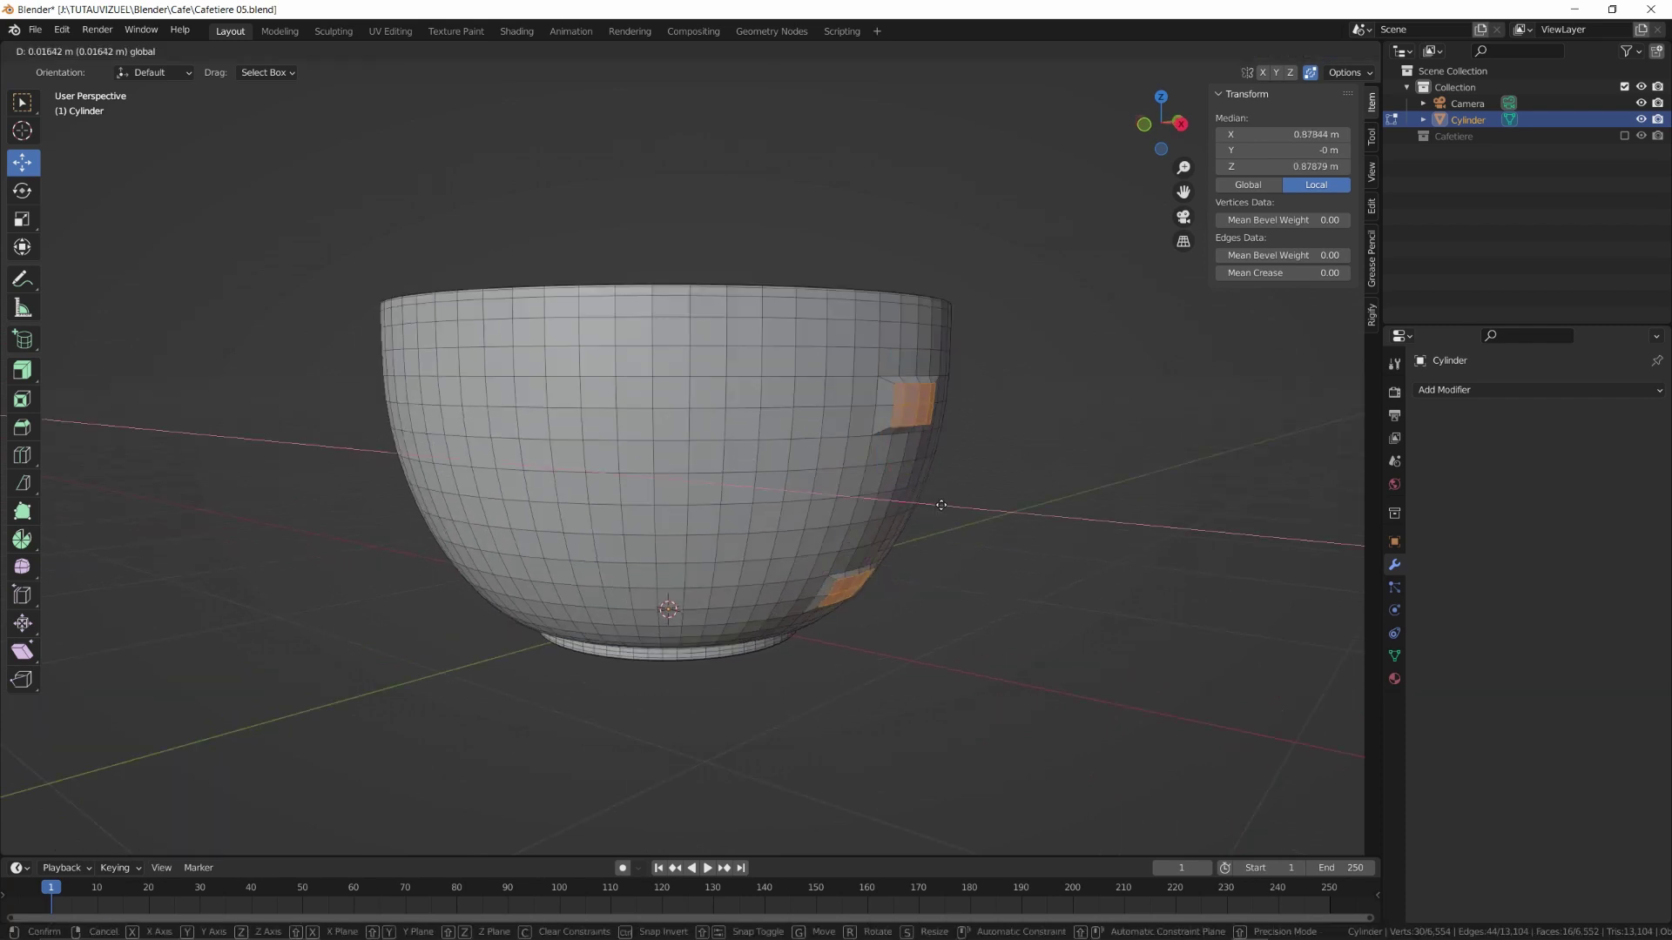
click(941, 505)
Extrude the upper patch in successive sections in front view, shaping a curved handle that bends down toward the lower patch
ctrl+drag(915, 547, 797, 628)
key(KP_1)
shift+middle_drag(758, 497, 528, 568)
scroll(730, 436, up, 4)
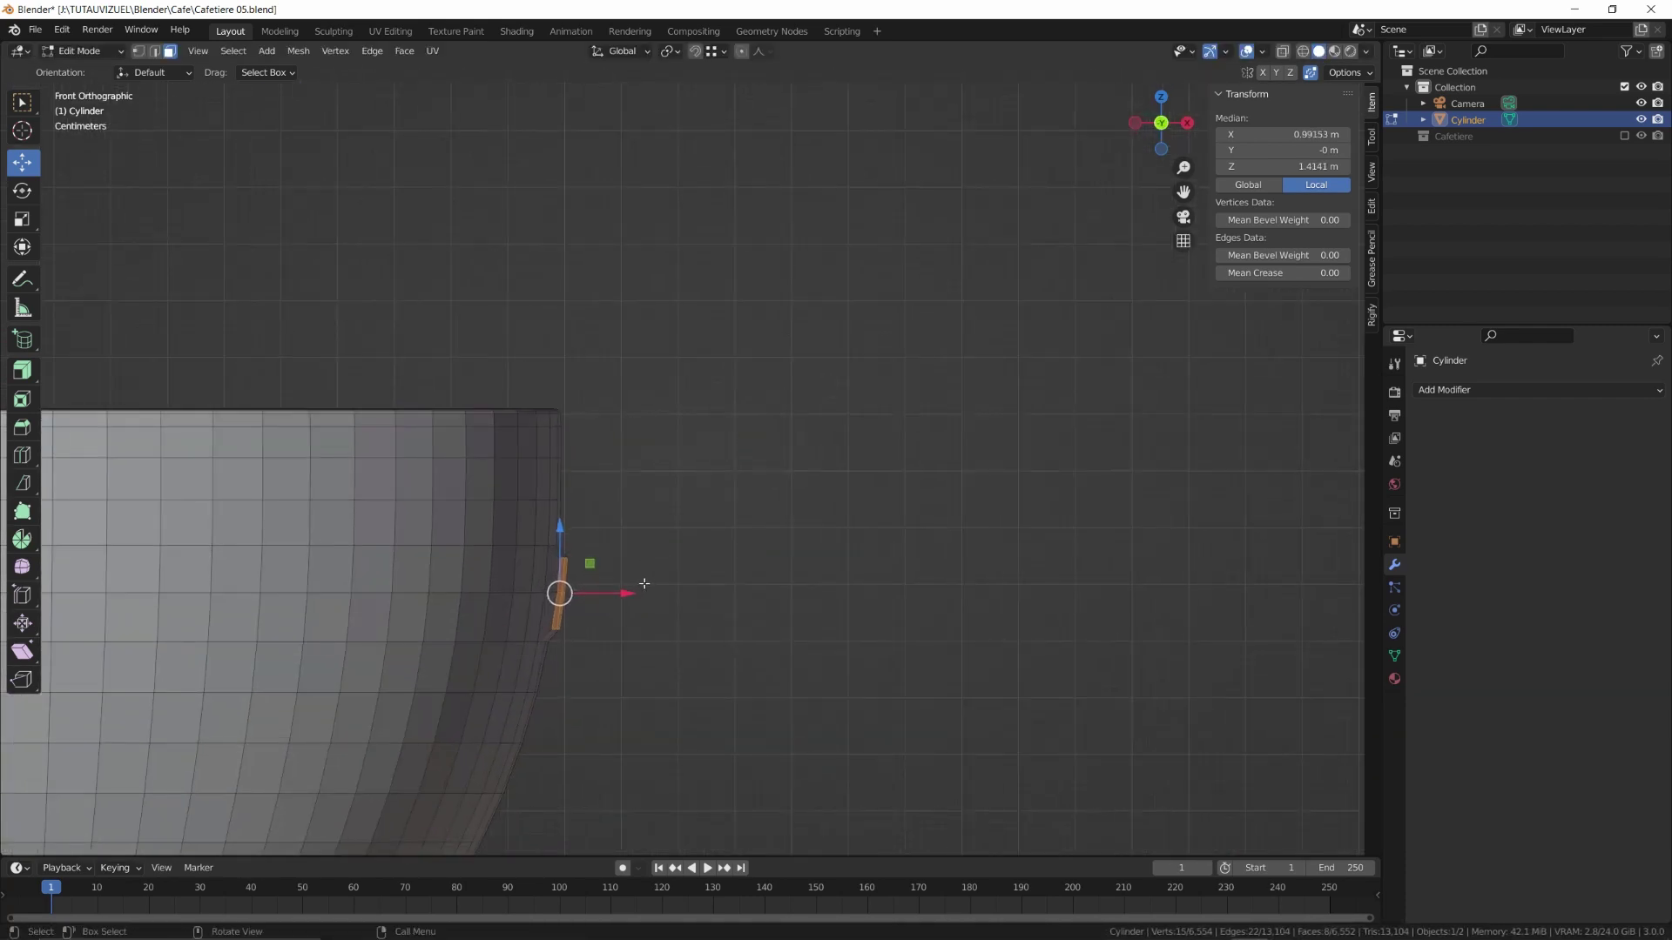
key(e)
click(681, 563)
key(g)
click(688, 535)
key(g)
click(695, 518)
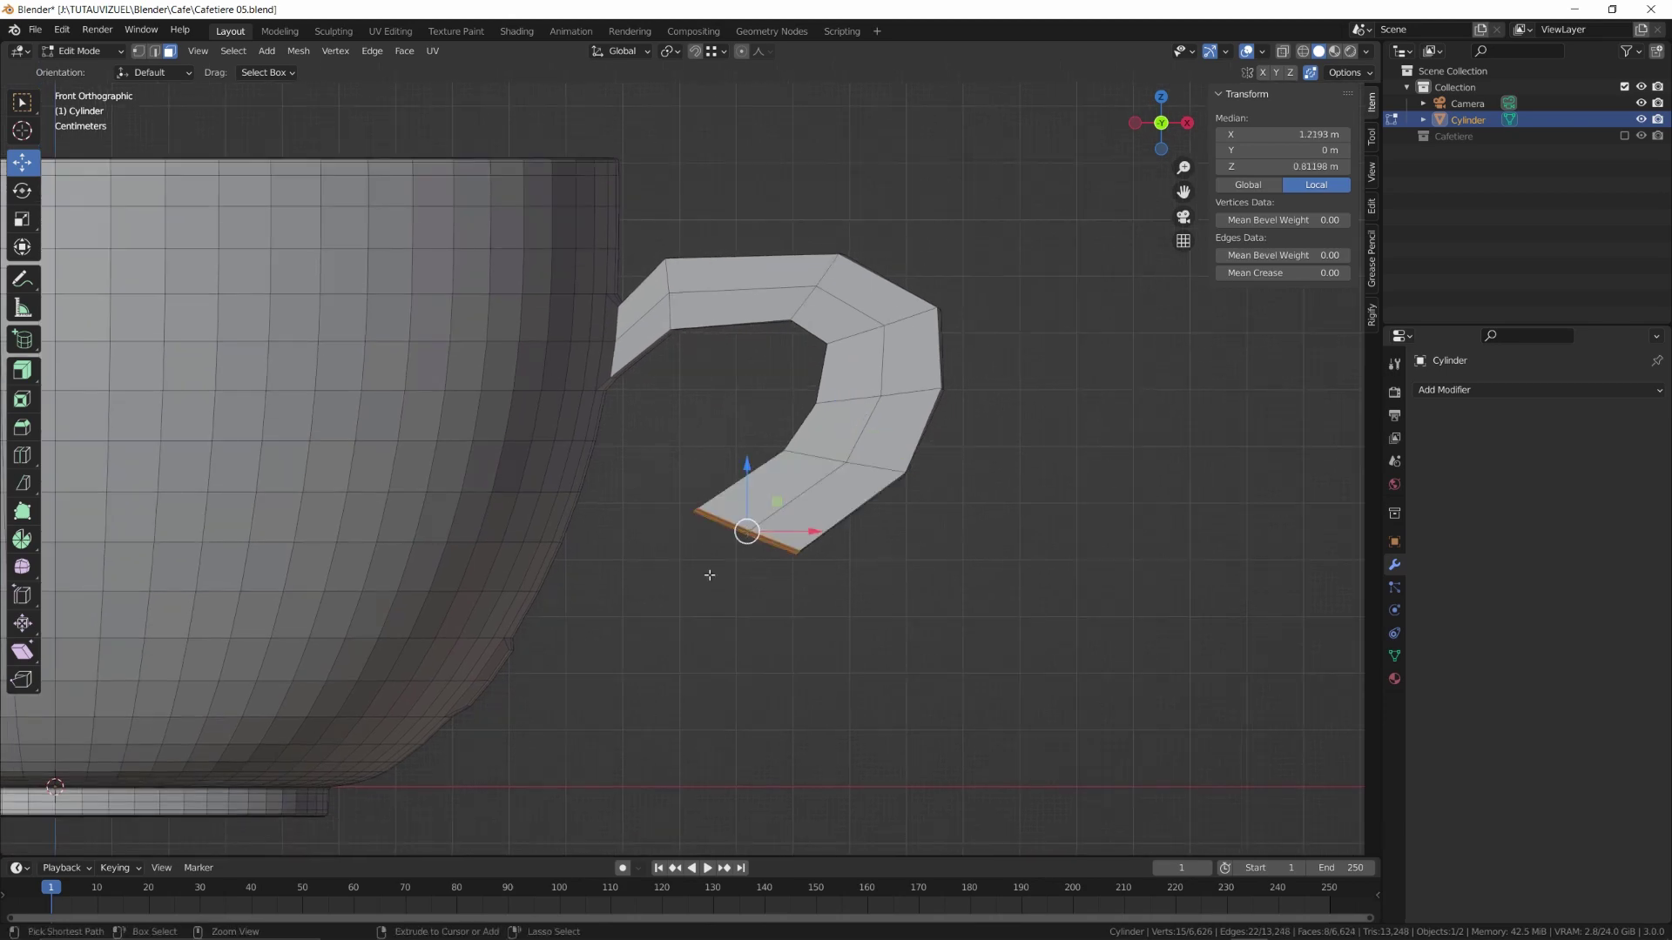
Bridge the handle's free end to the lower patch with Bridge Edge Loops, using 5 cuts
middle_drag(708, 680, 634, 540)
shift+click(634, 540)
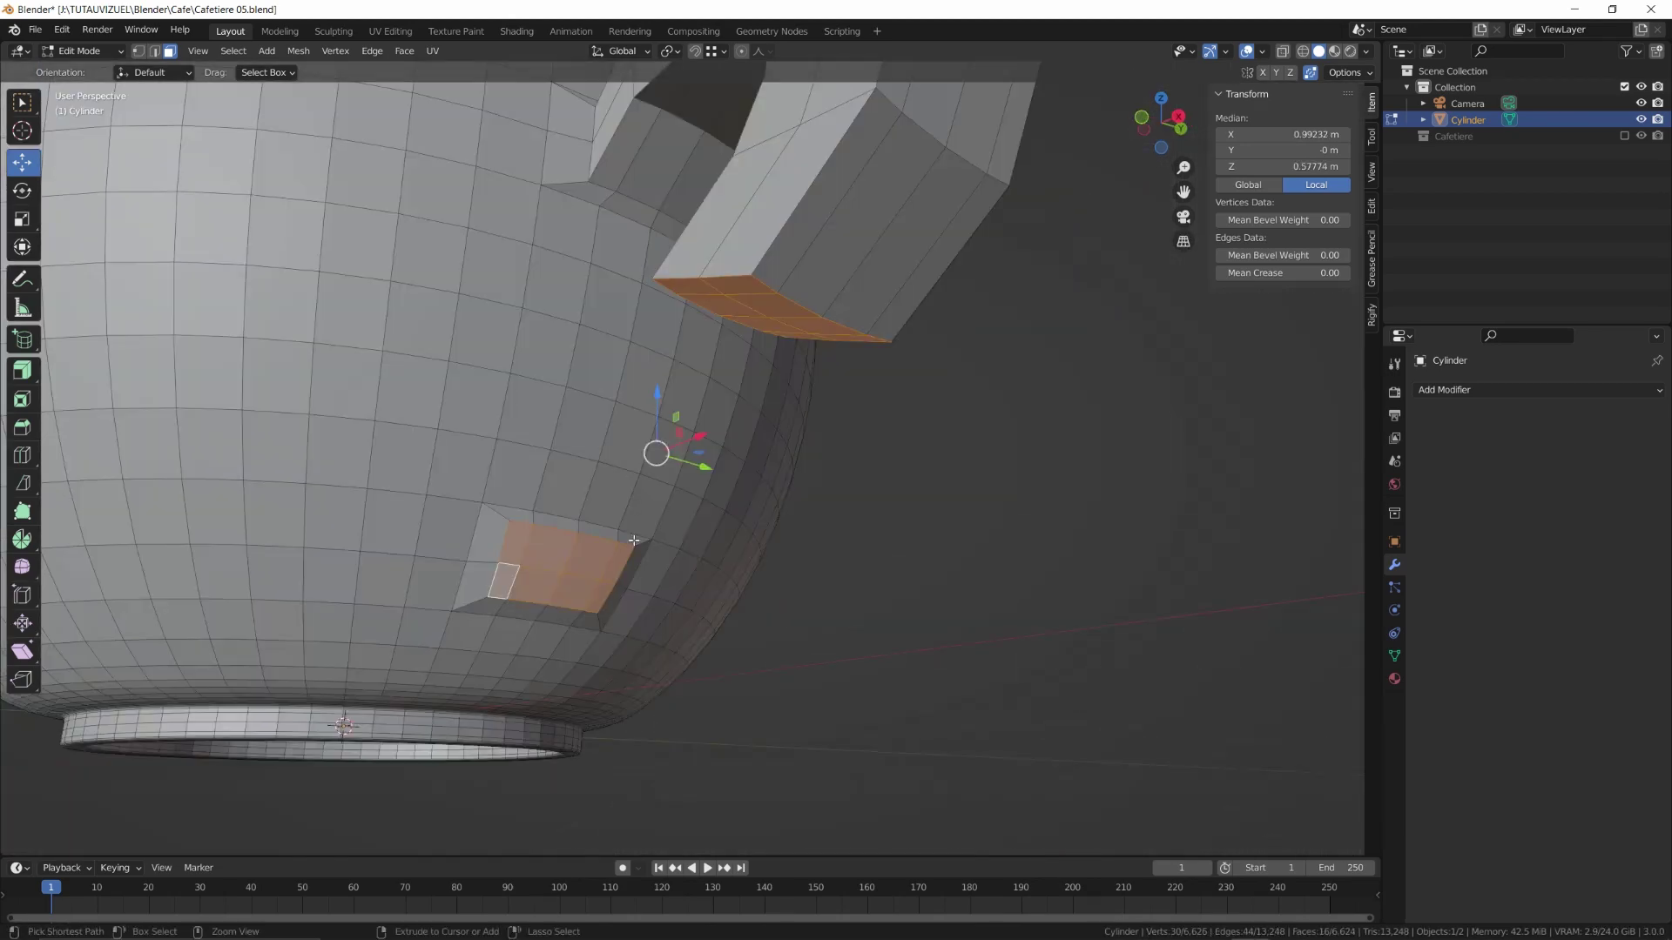
key(ctrl+e)
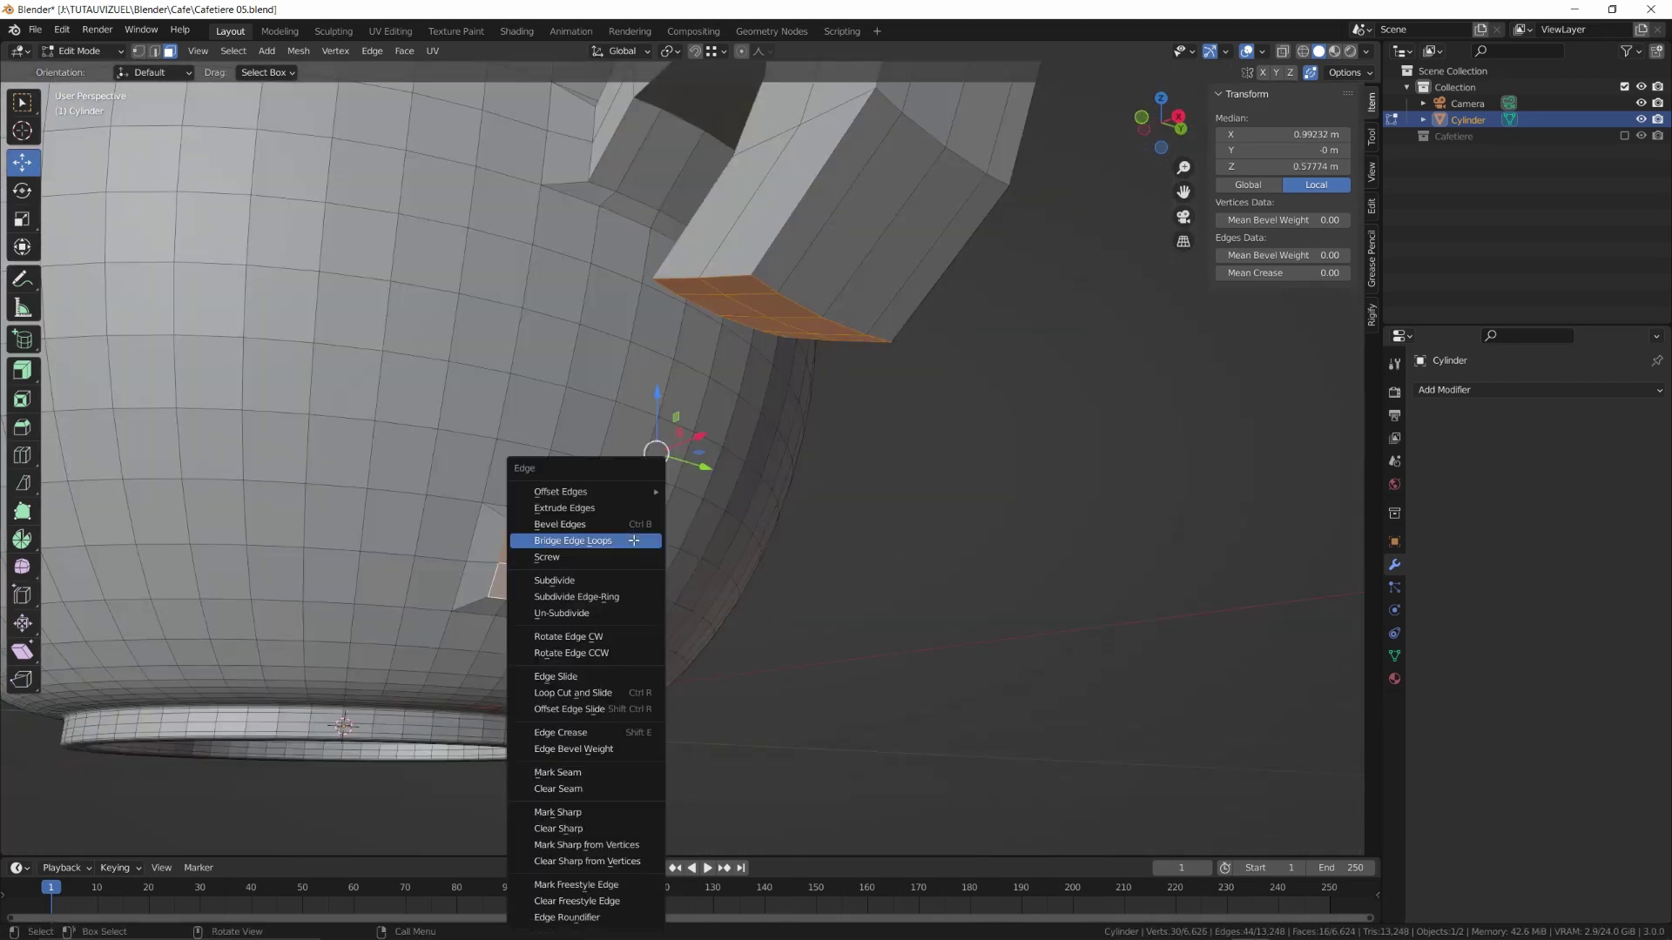
click(634, 539)
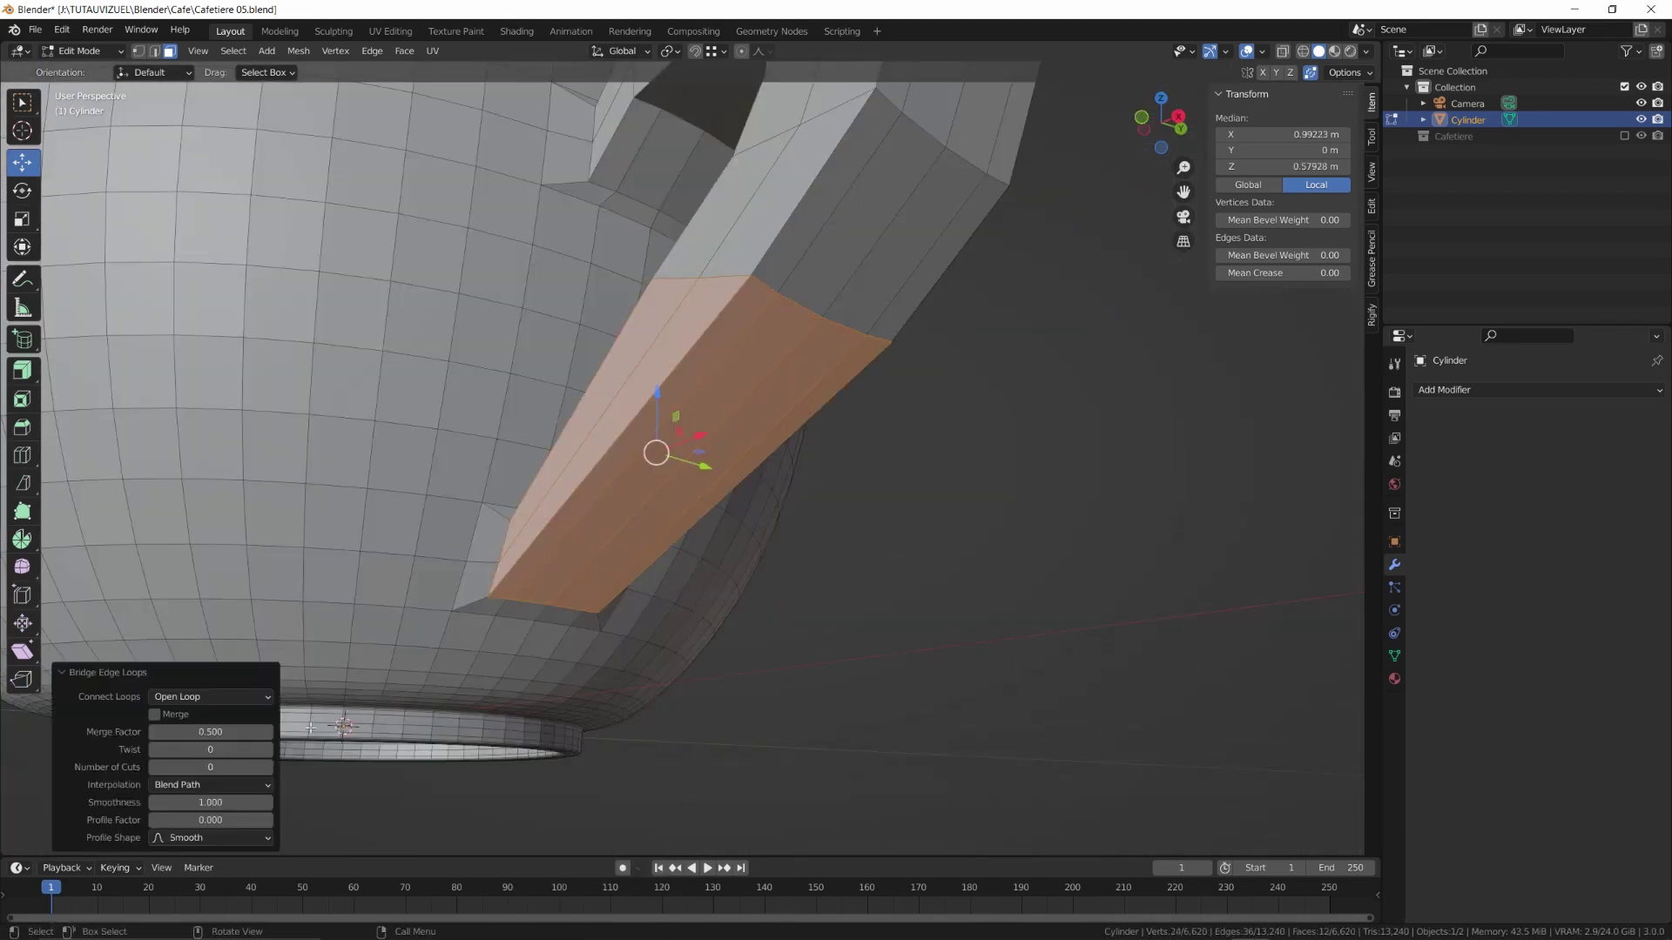
click(209, 766)
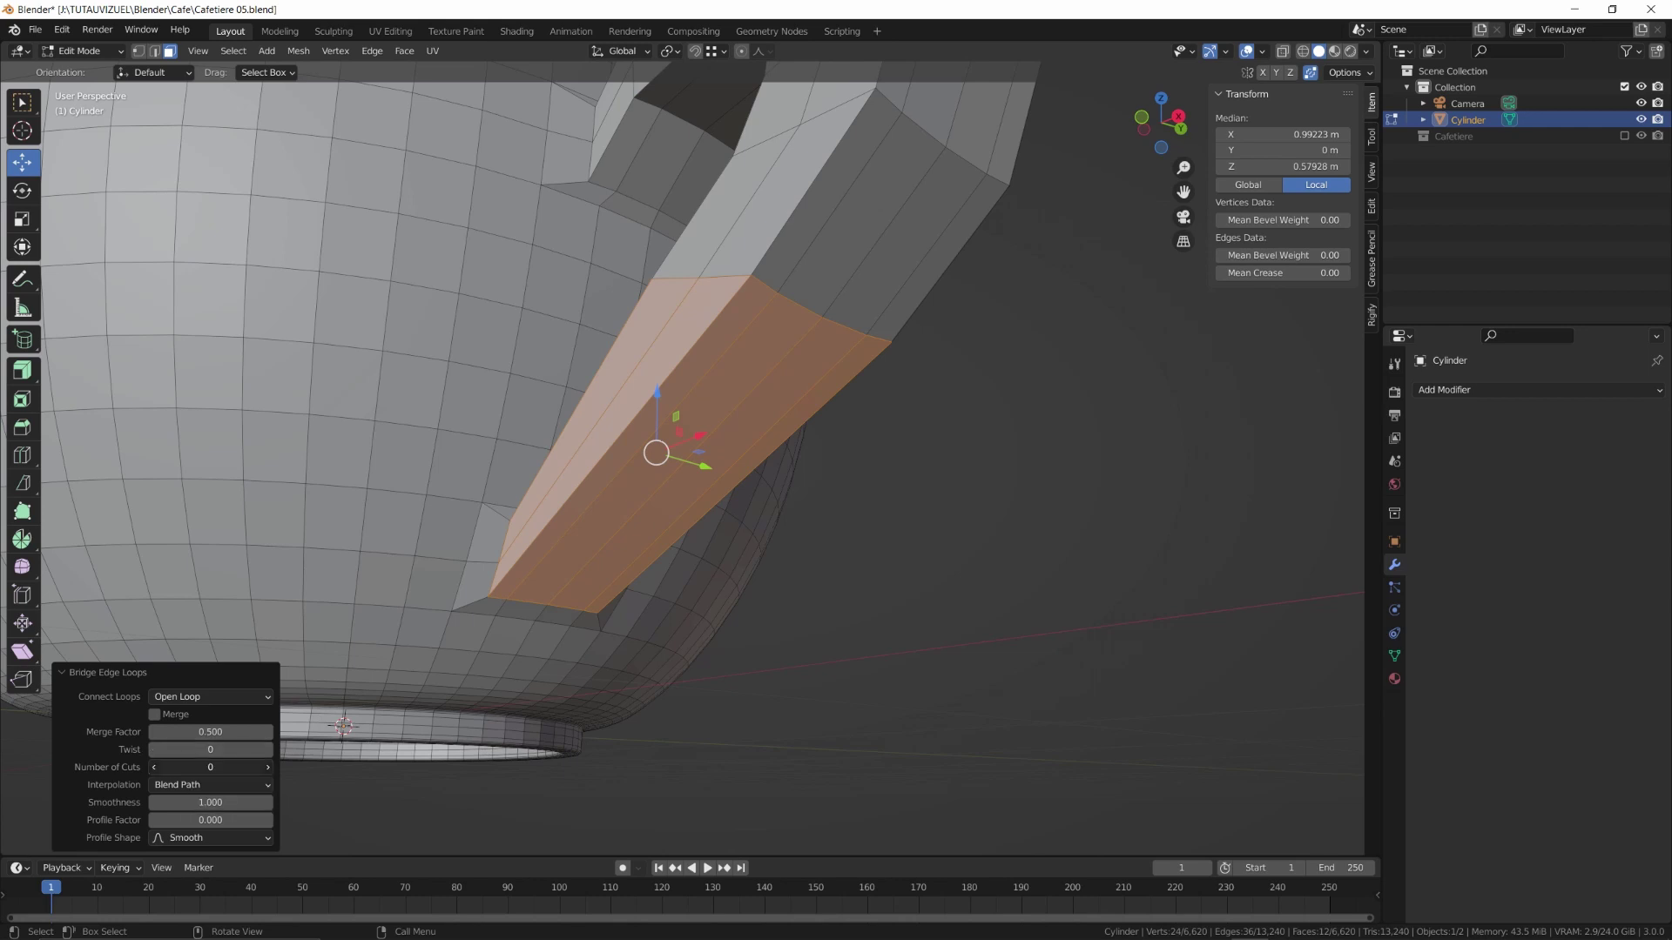
text(5)
key(Return)
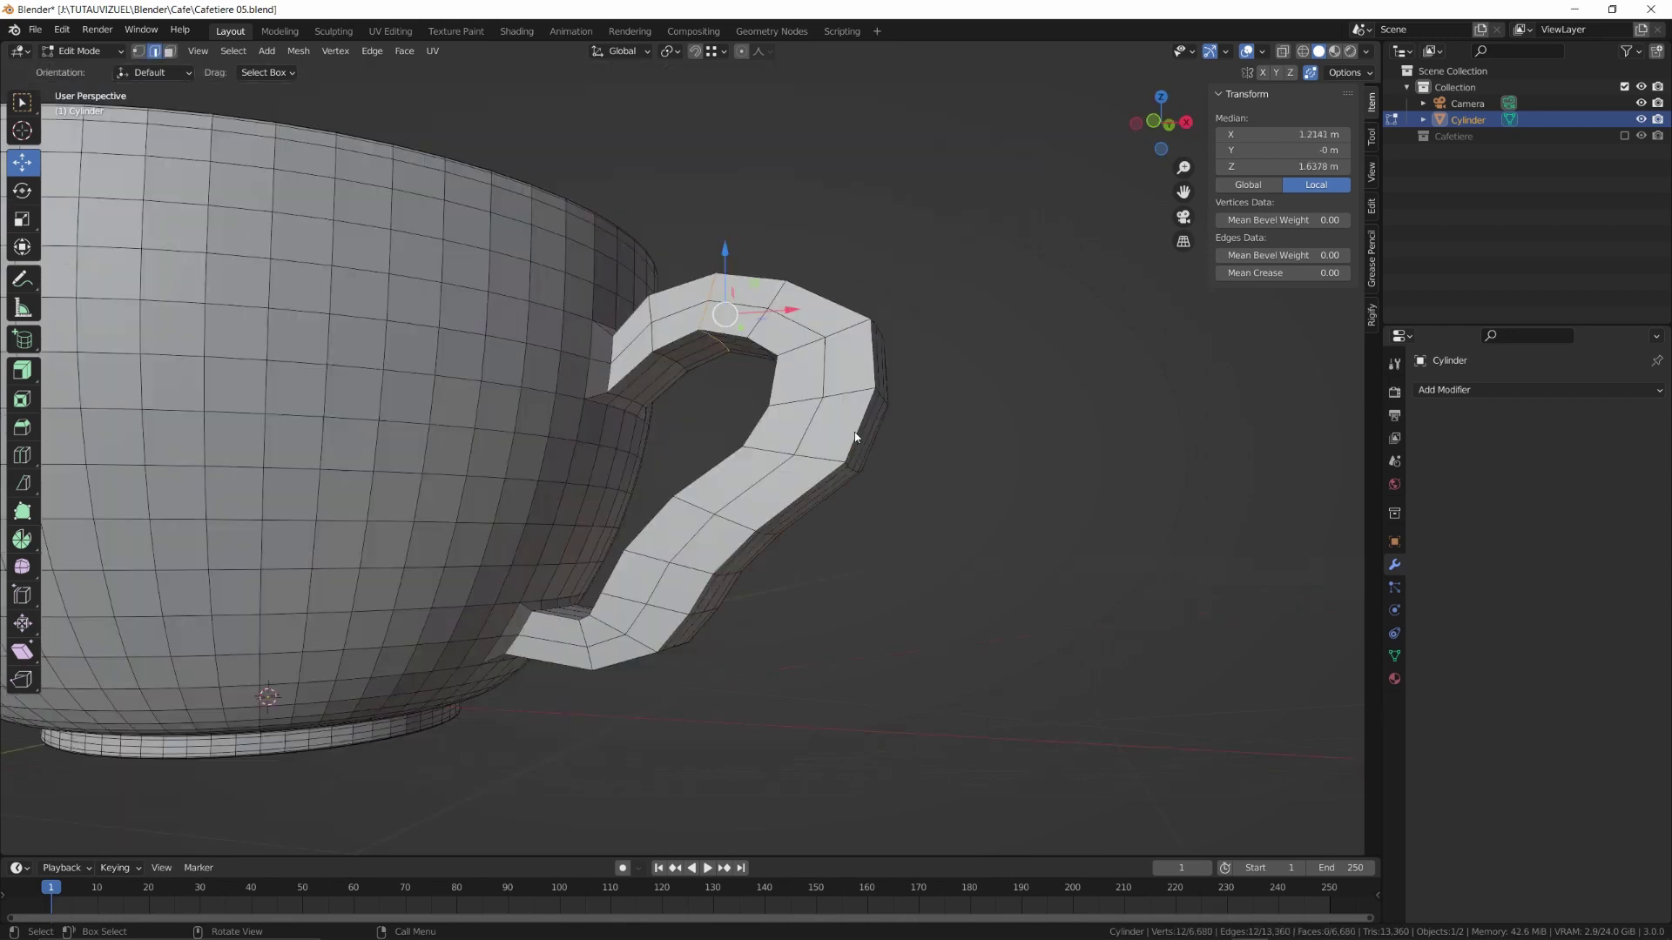
Select the faces along the handle by growing an edge loop selection, and round them with the Smooth tool
alt+click(858, 437)
key(ctrl+KP_Add)
key(ctrl+KP_Add)
key(ctrl+KP_Add)
key(ctrl+KP_Add)
key(ctrl+KP_Add)
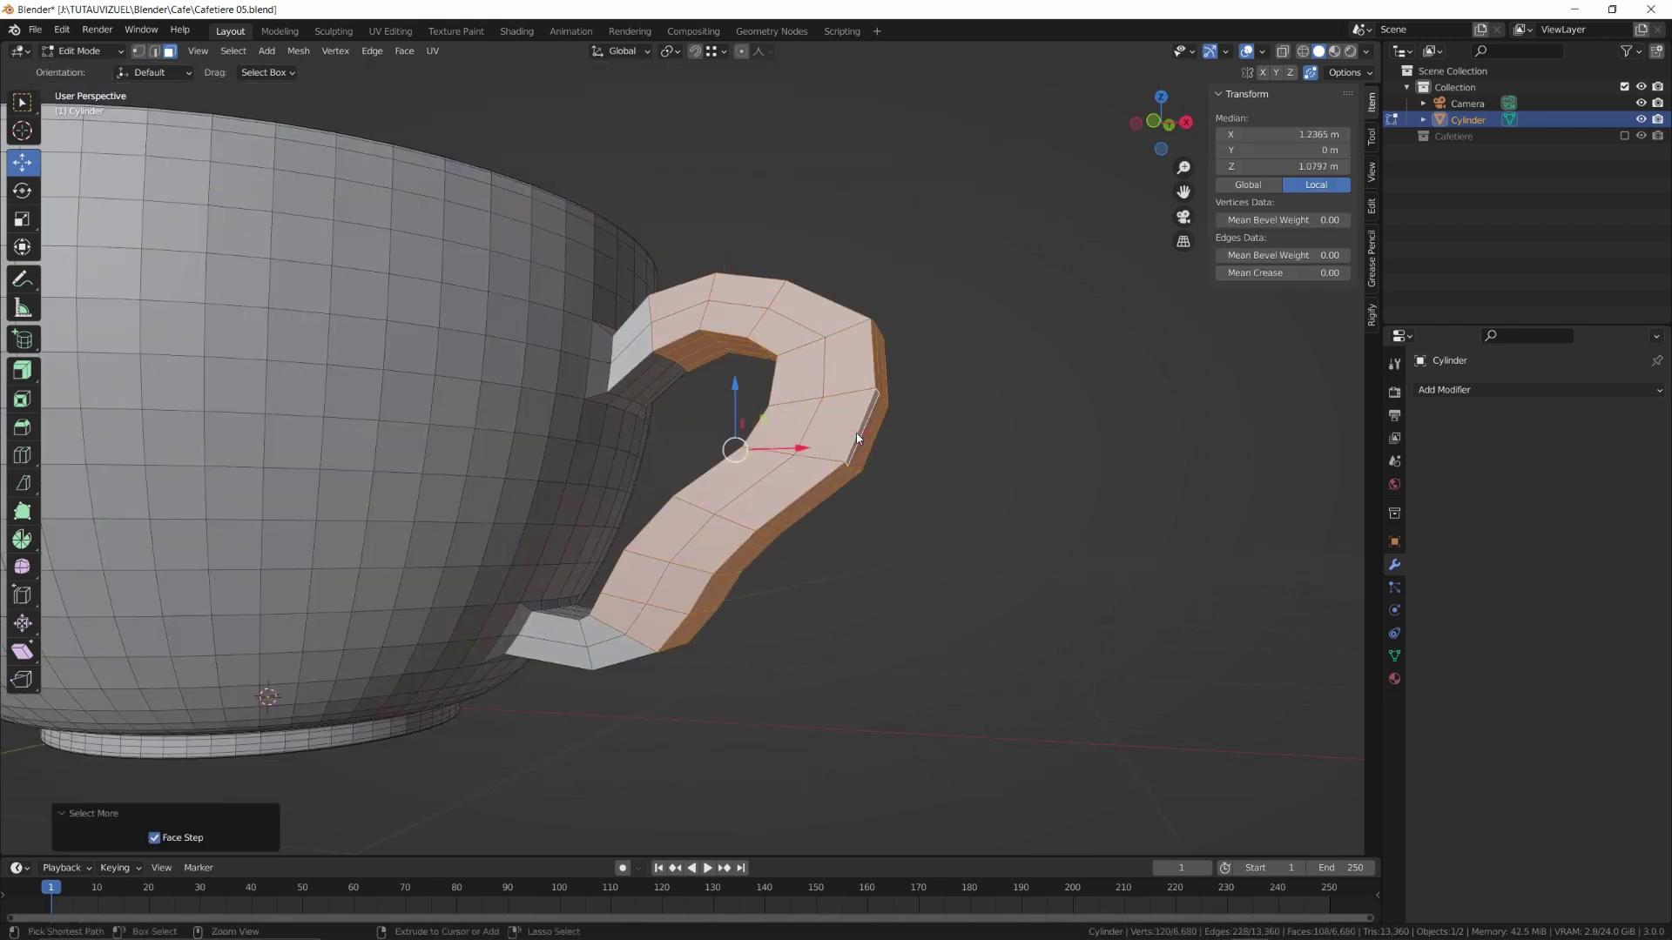
click(19, 568)
drag(758, 508, 1364, 586)
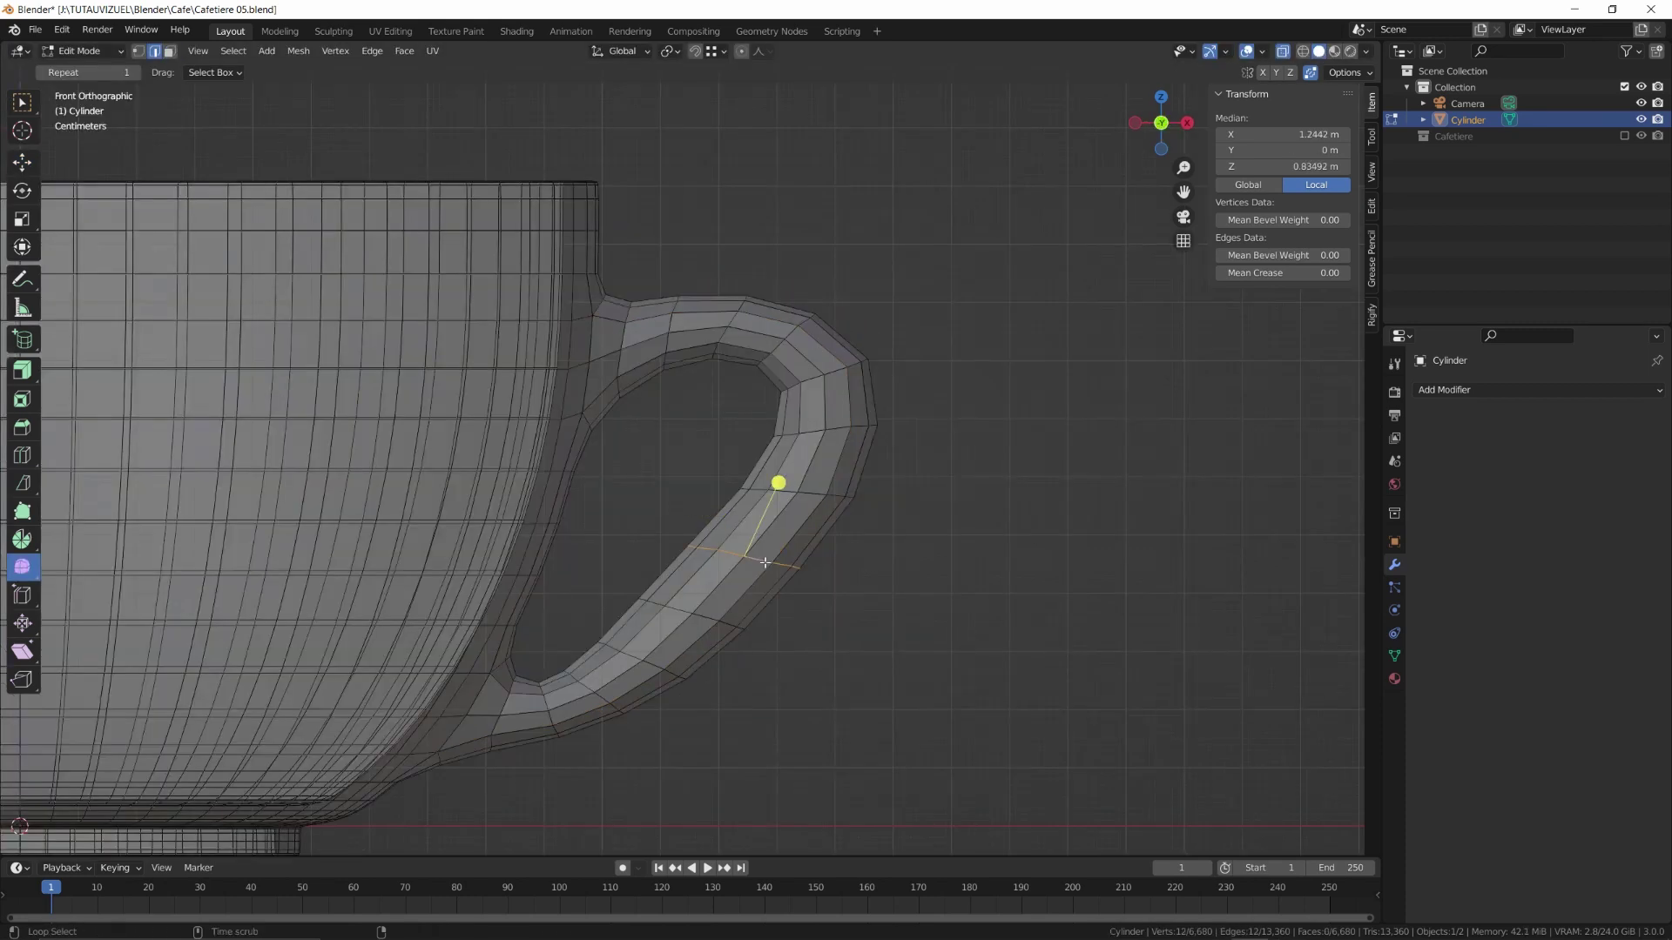
Scale the edge loops on the handle's outer and lower stretch one by one to even out its thickness
key(s)
click(926, 577)
alt+click(816, 495)
key(s)
click(949, 537)
alt+click(858, 427)
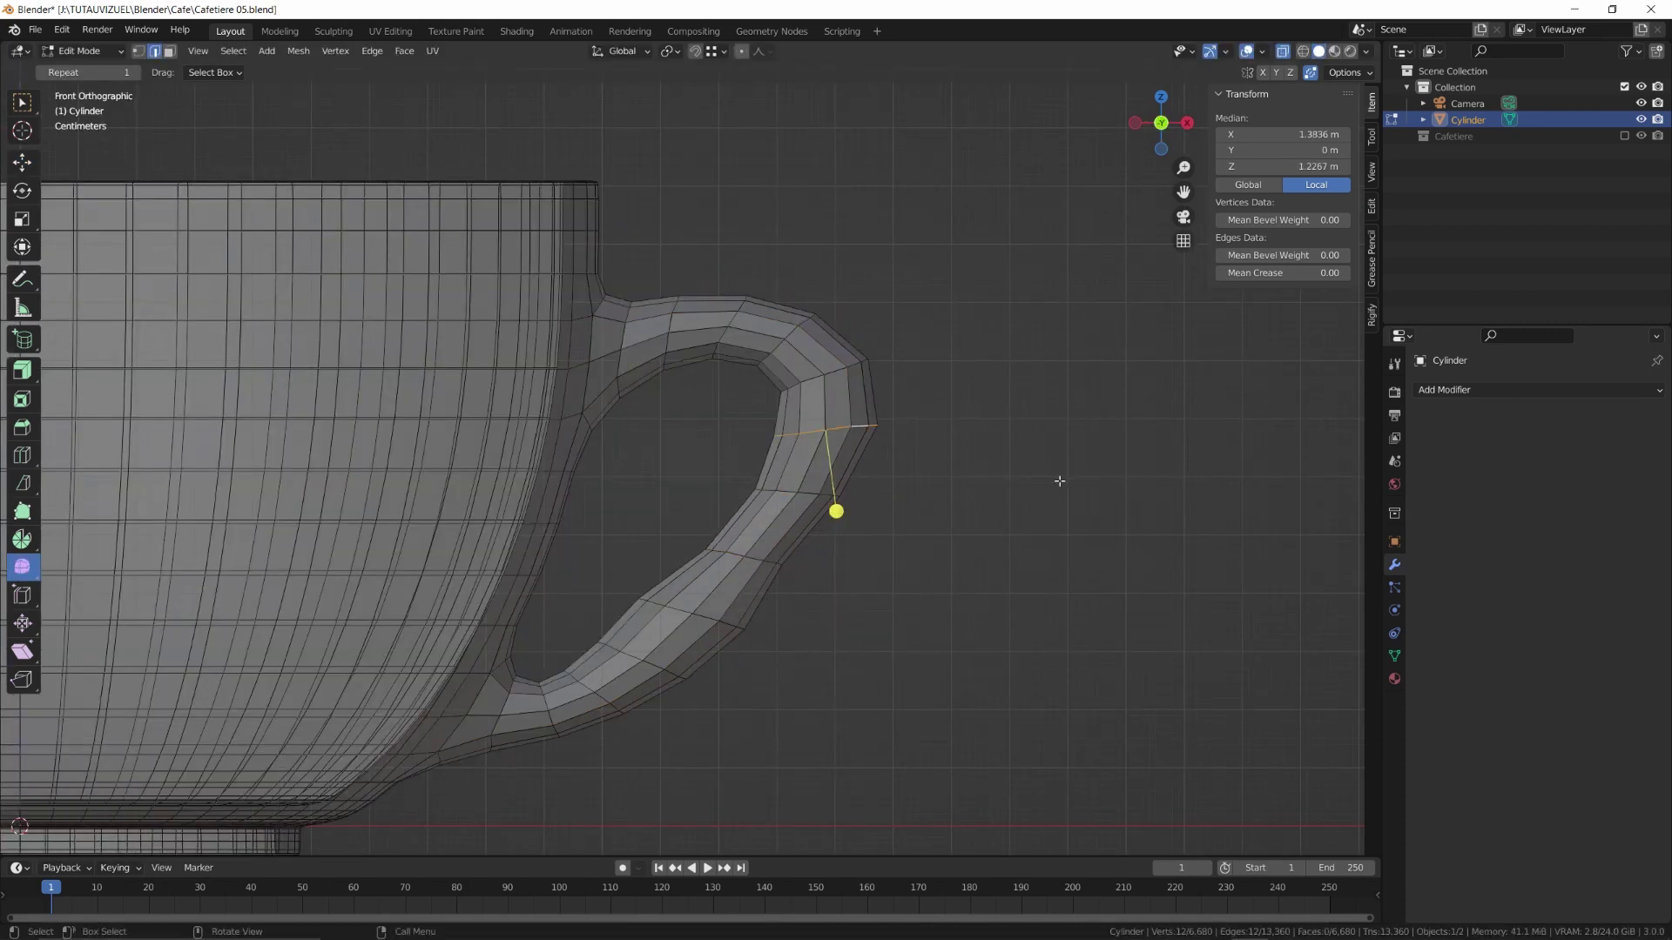
key(s)
click(1024, 480)
alt+click(731, 627)
key(s)
click(928, 628)
alt+click(654, 663)
key(s)
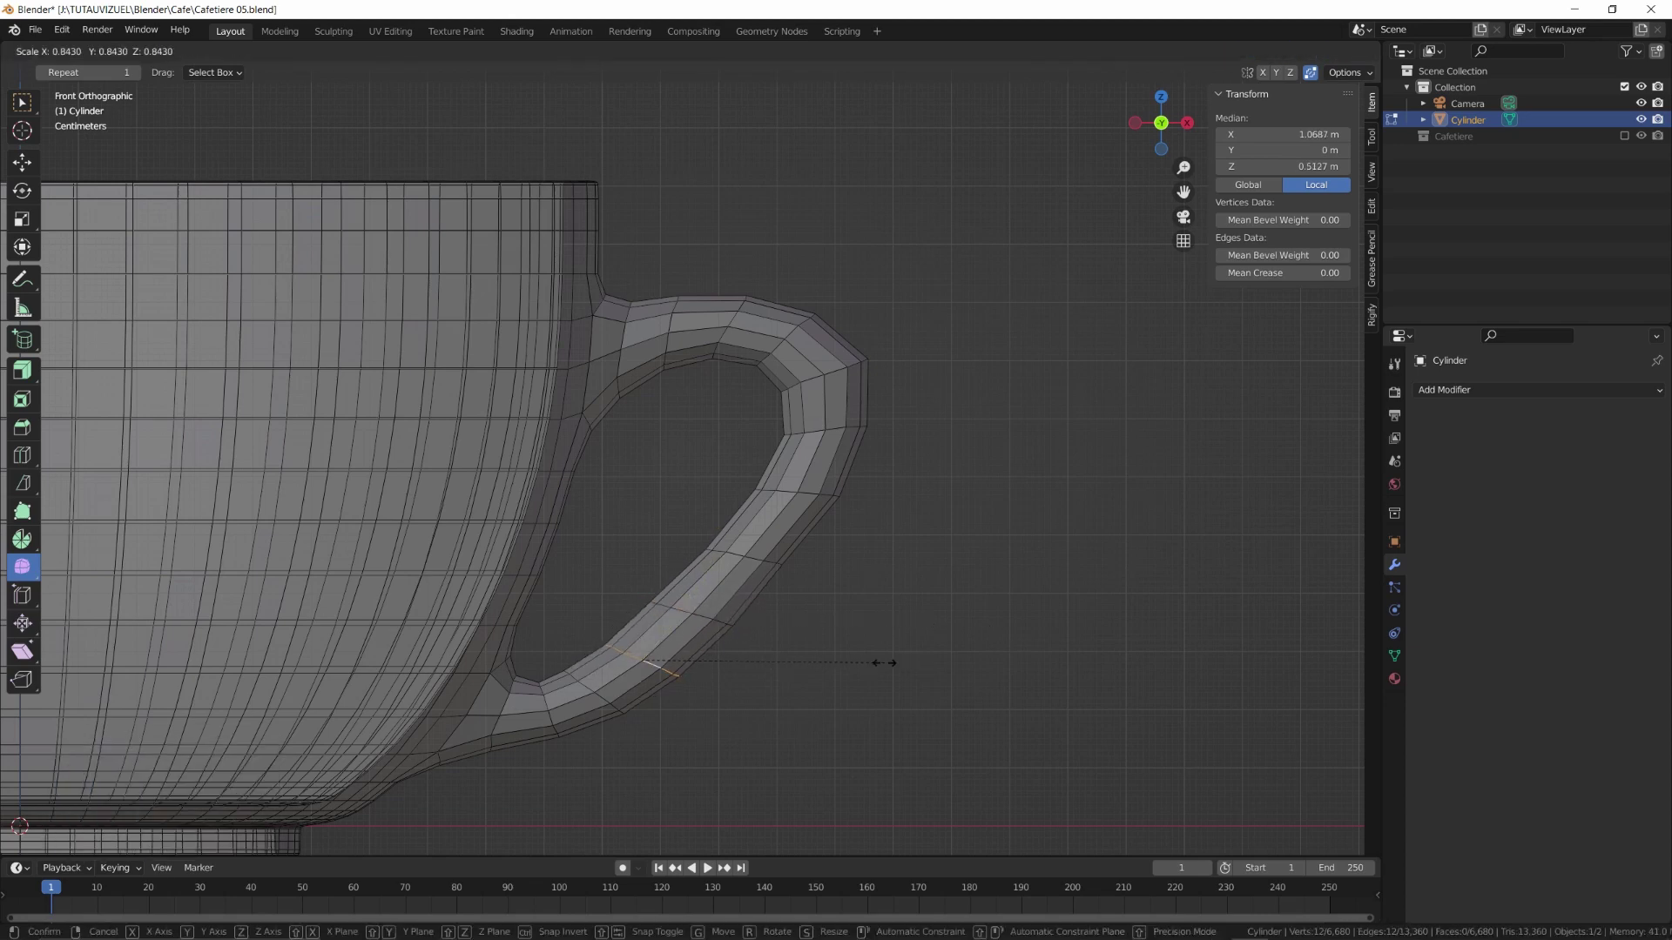
click(893, 652)
Scale the two edge loops on the handle's upper bend, the second to about 1.08
alt+click(801, 329)
key(s)
click(935, 299)
alt+click(734, 317)
key(s)
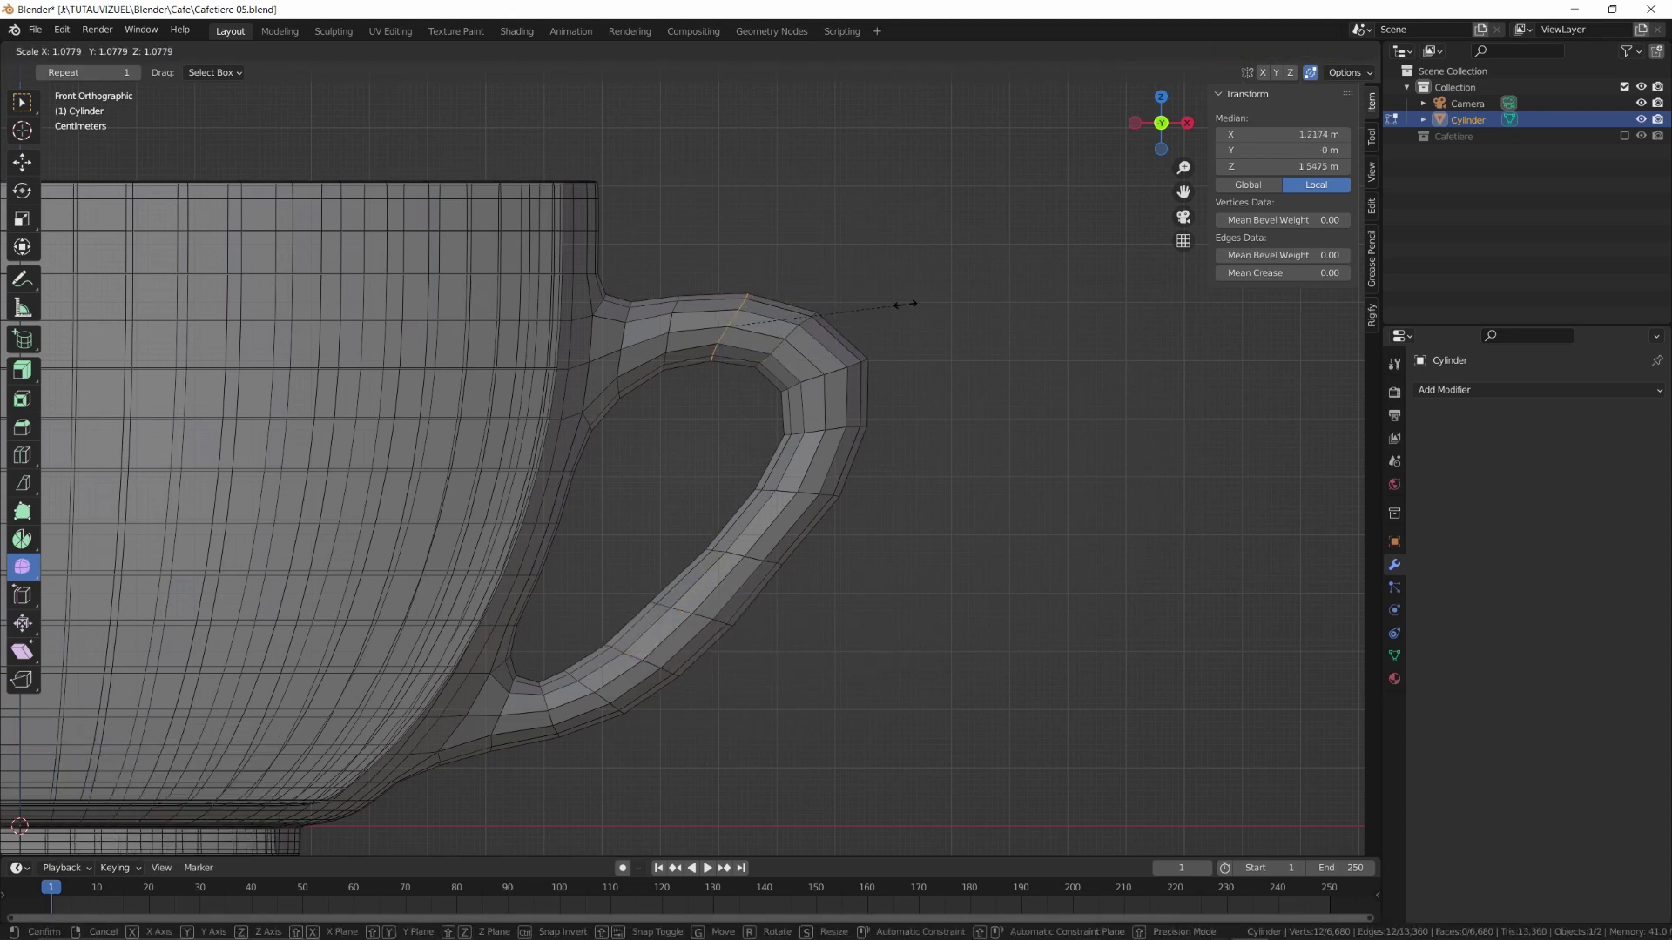
click(905, 304)
Add a centred edge loop at each end of the handle where it joins the cup, and scale the loop midway down the handle
key(ctrl+r)
double_click(614, 330)
key(ctrl+r)
double_click(501, 677)
middle_drag(684, 489, 758, 555)
key(KP_1)
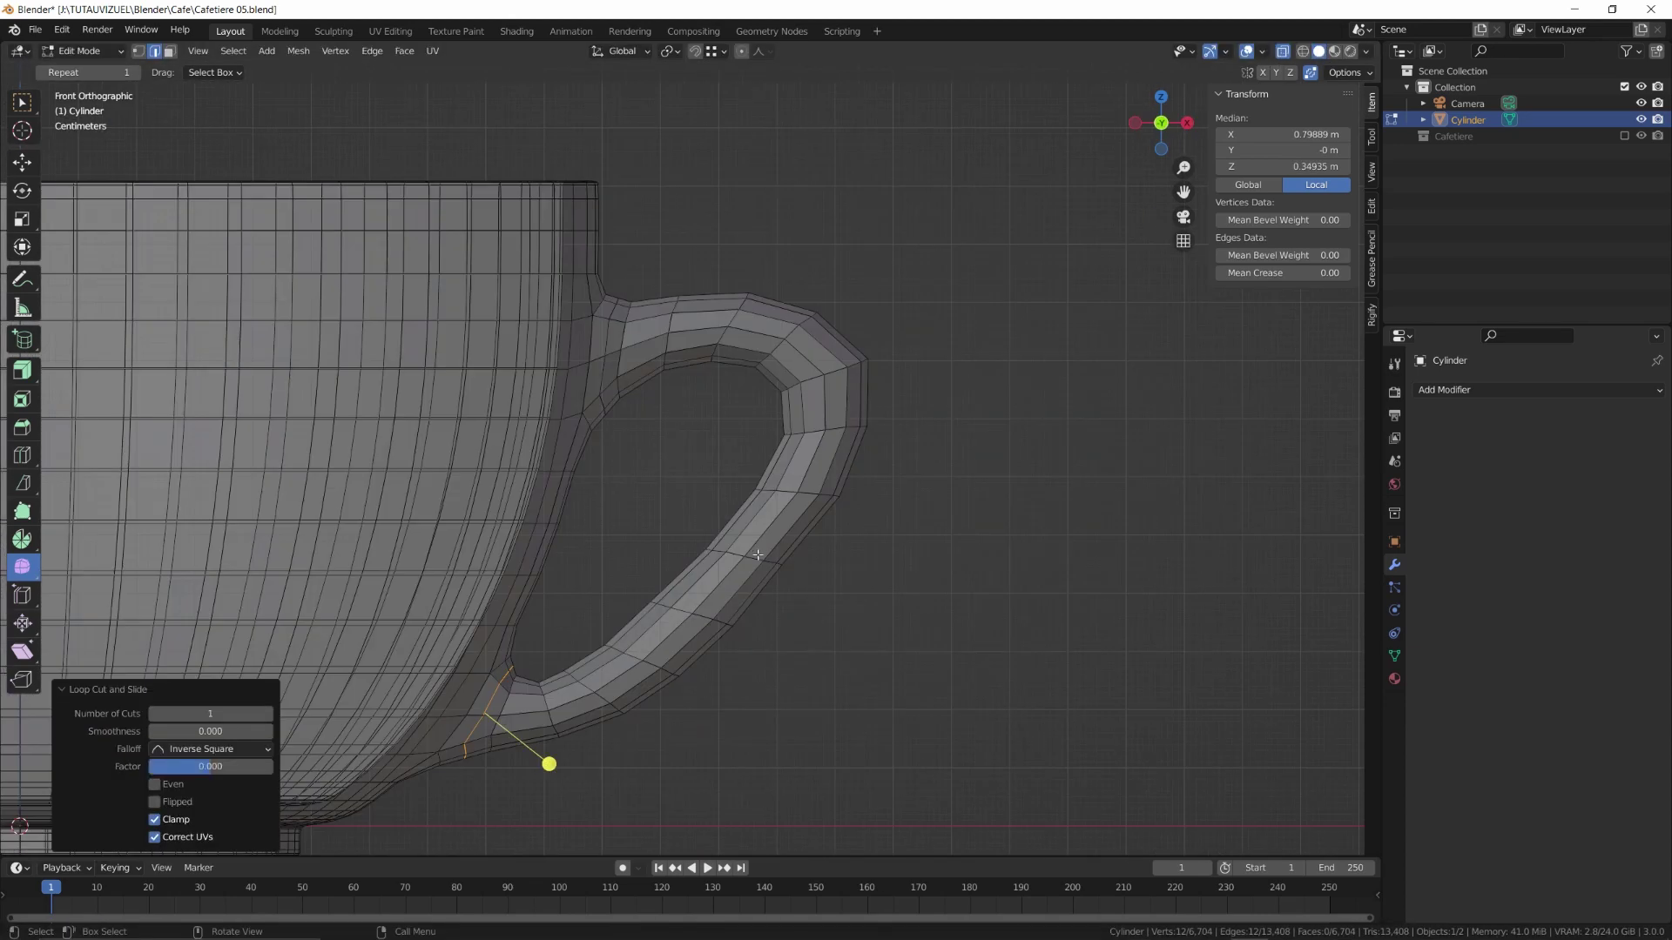
alt+click(758, 555)
key(s)
click(865, 541)
Adjust the width of individual edge loops at the handle's upper end with the Scale tool, viewed from the handle side
middle_drag(858, 487, 649, 547)
key(Tab)
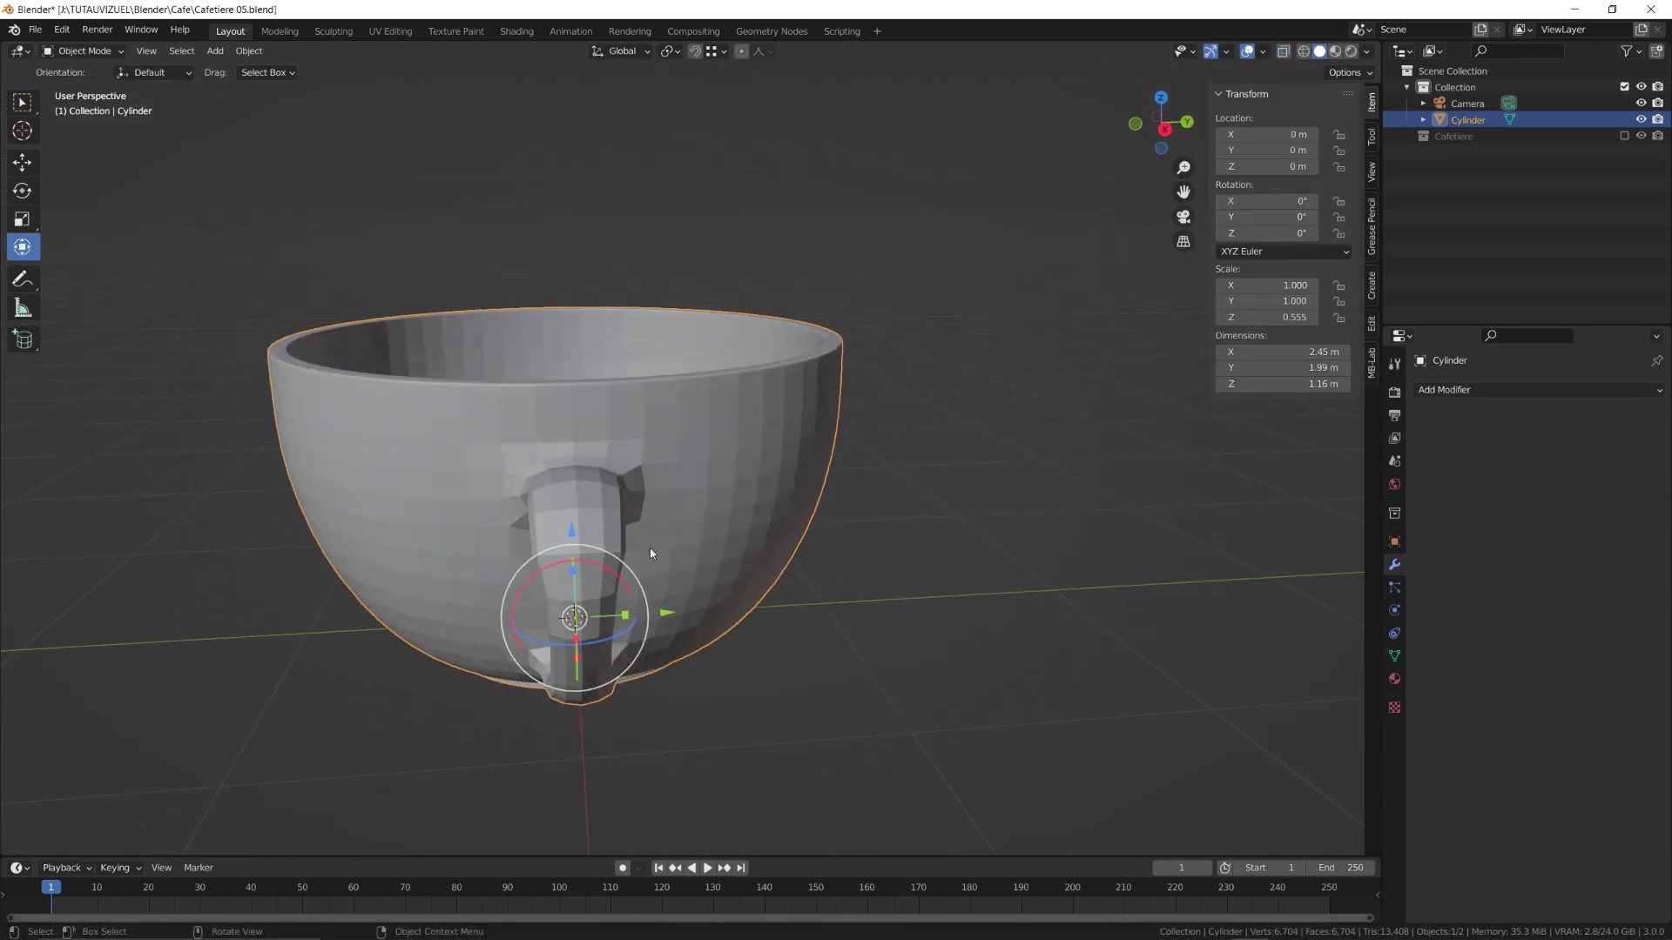
key(Tab)
alt+click(613, 557)
key(shift+space)
click(643, 360)
drag(641, 550, 633, 551)
mouse_move(633, 551)
middle_down()
mouse_move(637, 477)
mouse_move(637, 550)
middle_up()
alt+click(611, 571)
drag(642, 566, 645, 507)
alt+click(611, 541)
alt+click(611, 517)
Add a level 1 Subdivision modifier to the cup with its handle
middle_drag(642, 513, 701, 531)
key(Tab)
key(ctrl+1)
Add centred edge loops at the handle's upper and lower joints with the cup, and slightly scale a loop near the lower joint
scroll(728, 446, up, 3)
key(Tab)
key(ctrl+r)
click(672, 391)
right_click(673, 392)
key(ctrl+r)
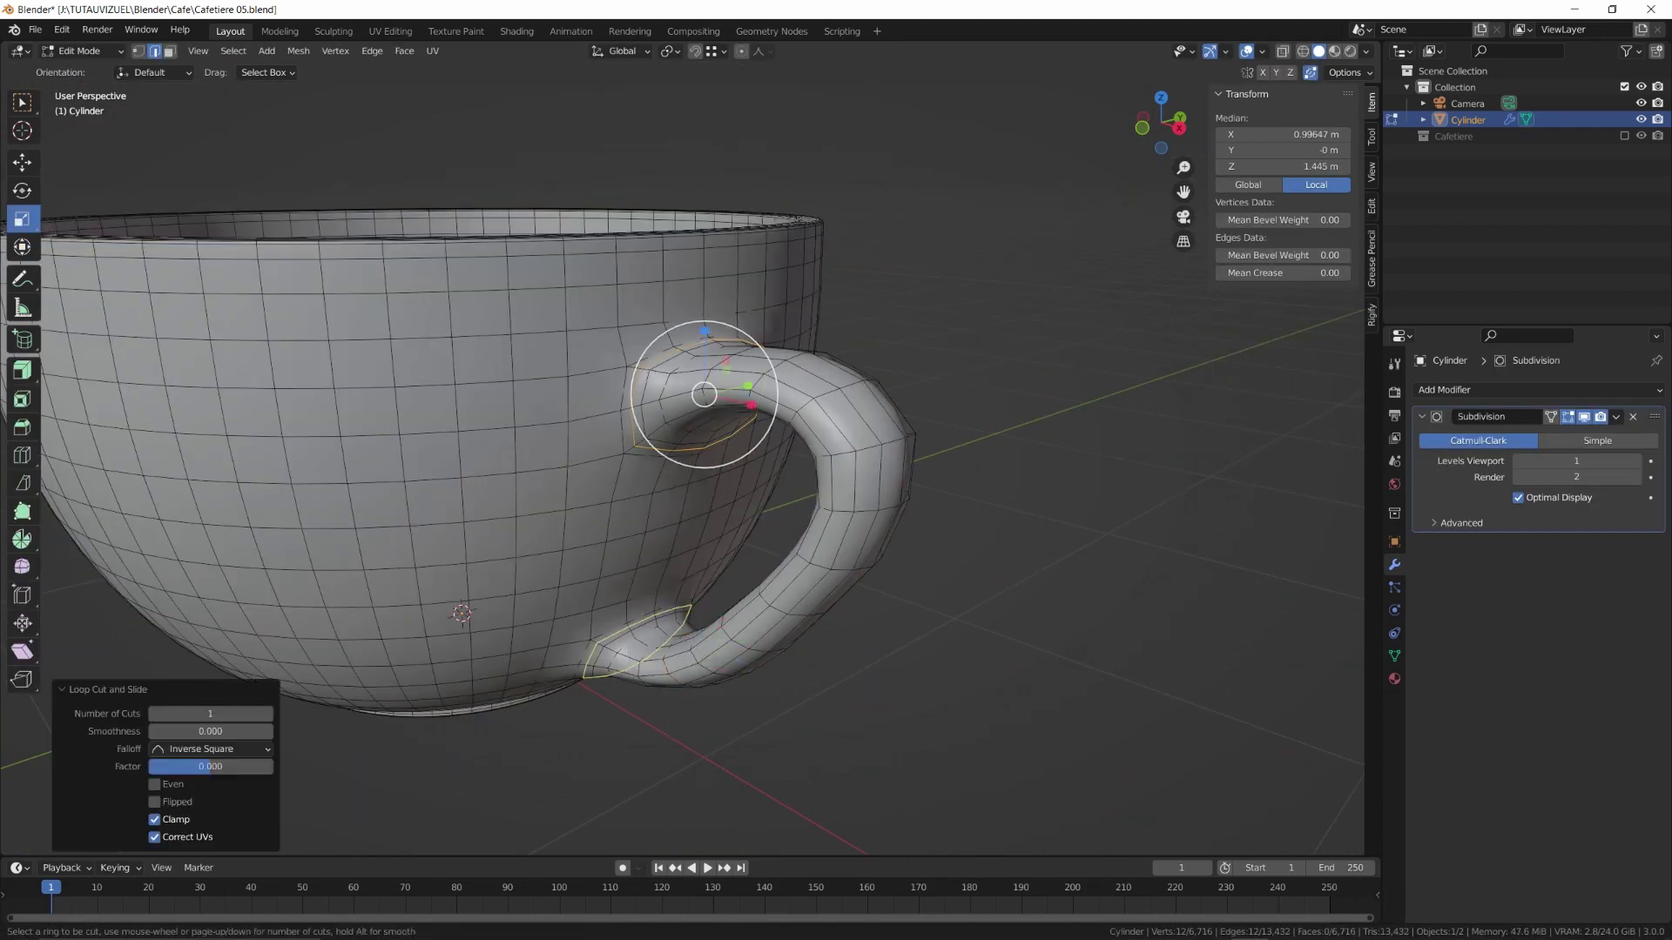
click(621, 651)
right_click(622, 651)
middle_drag(622, 651, 757, 614)
alt+click(737, 629)
drag(772, 566, 772, 552)
Add a circle mesh under the cup in Object Mode and scale it to about 0.66 as the start of a saucer
middle_drag(772, 553, 888, 586)
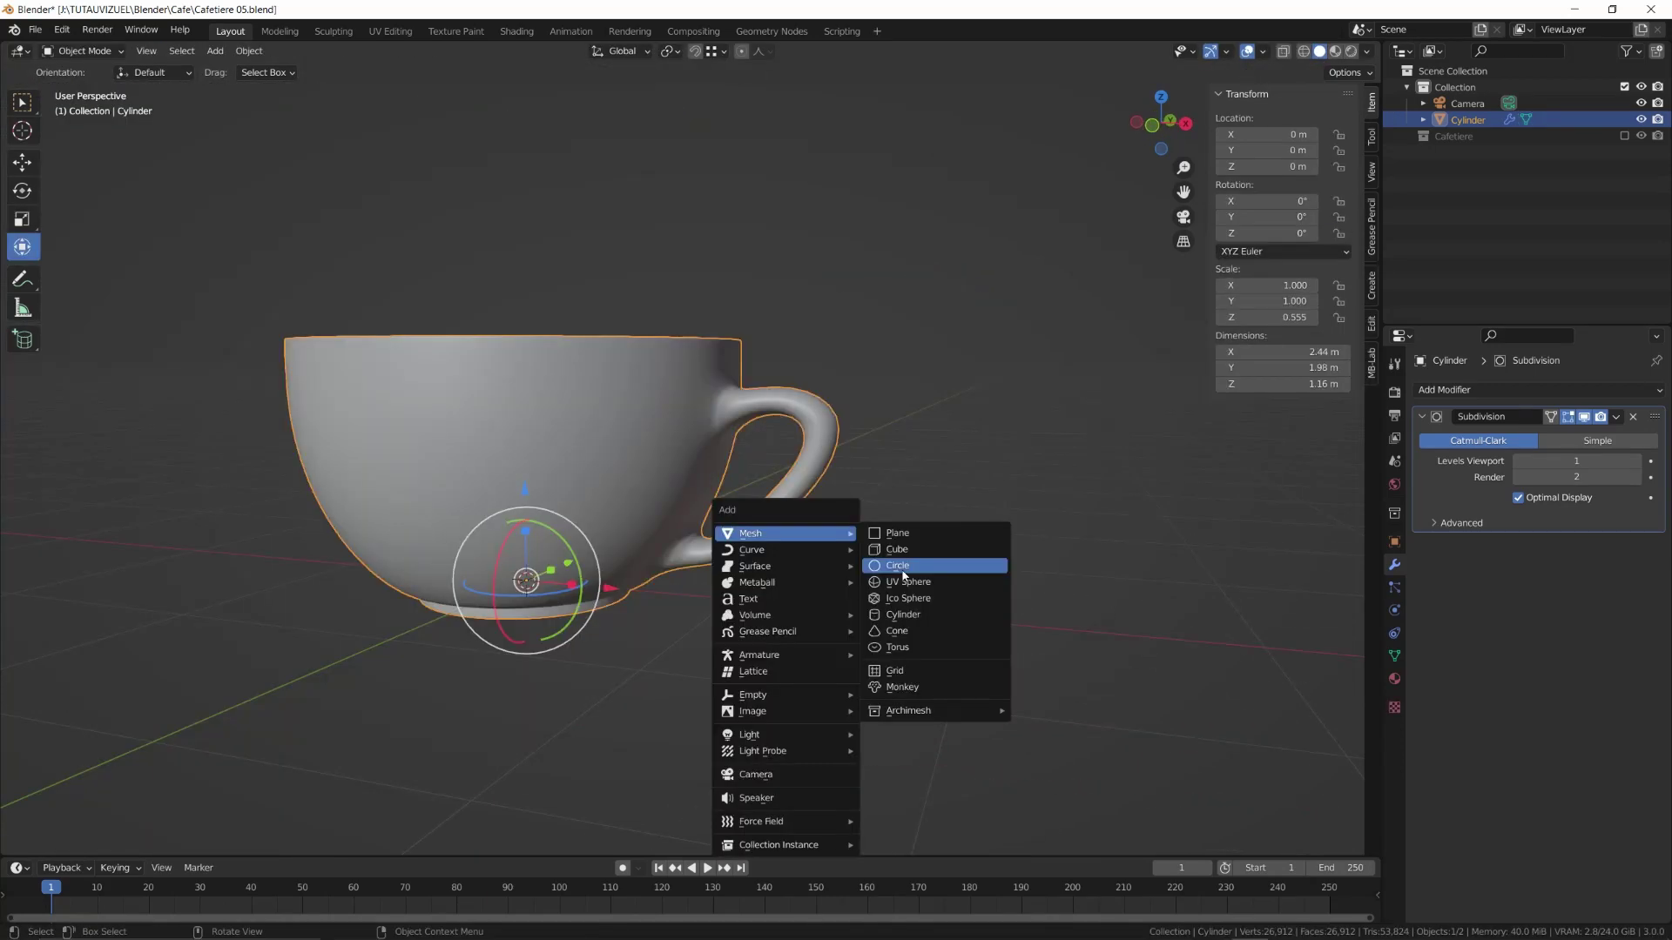
click(904, 567)
key(s)
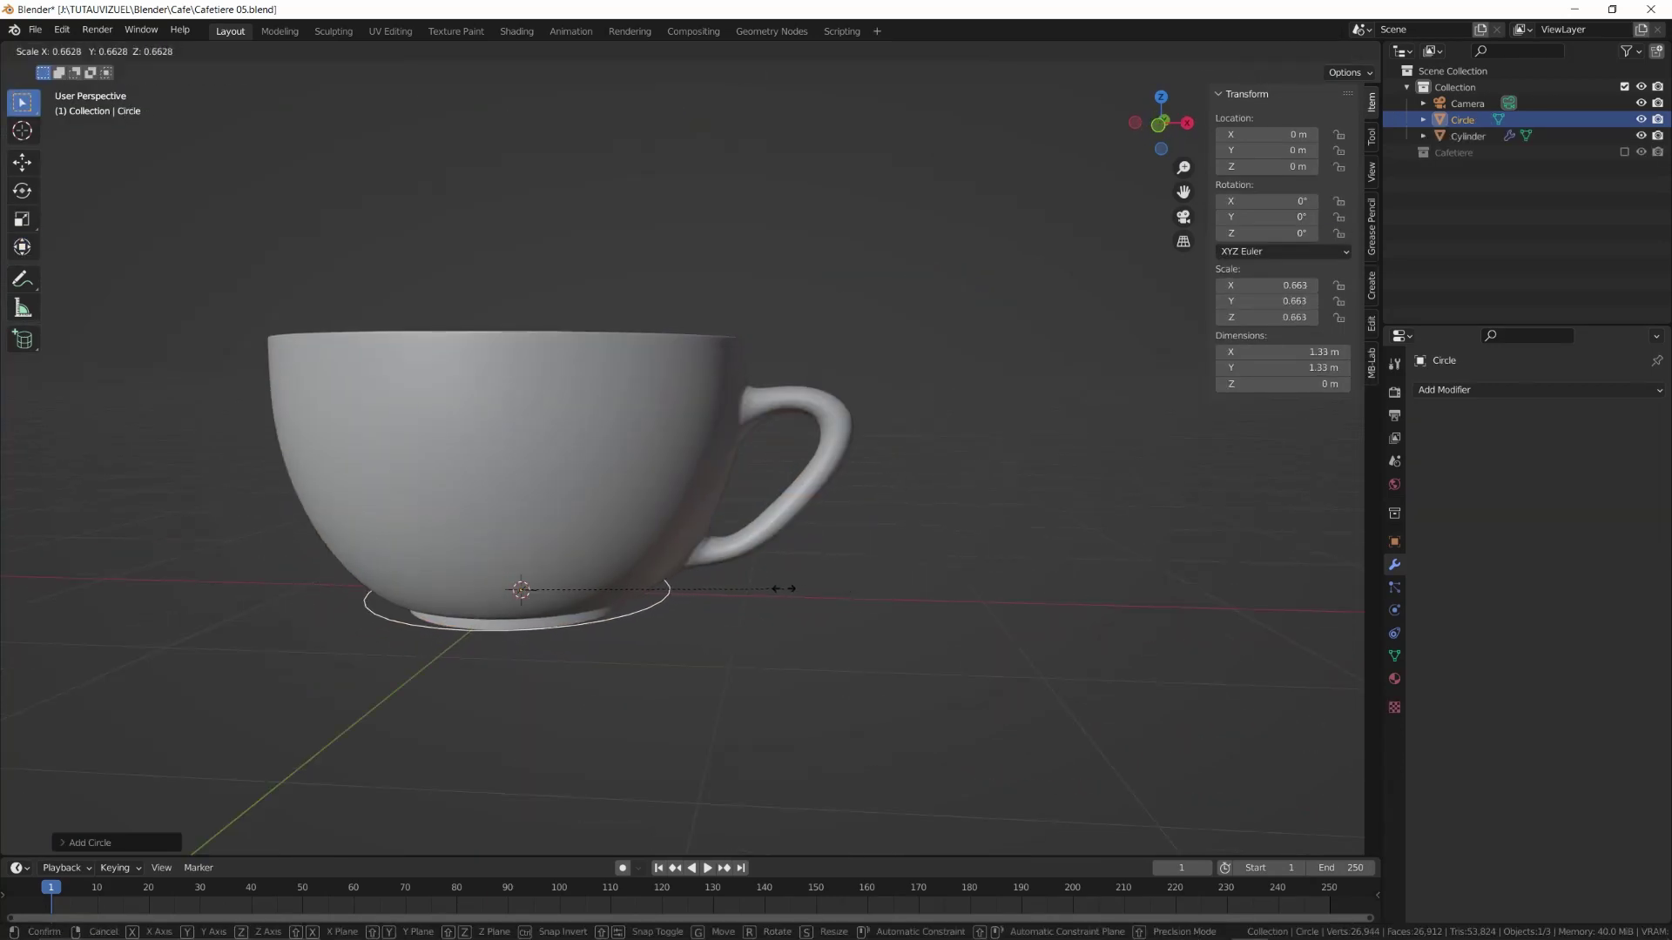
click(779, 589)
Extrude the circle's edge outward, scaled to about 1.9, and raise the outer edge about 0.14 m along Z
key(Tab)
key(e)
key(s)
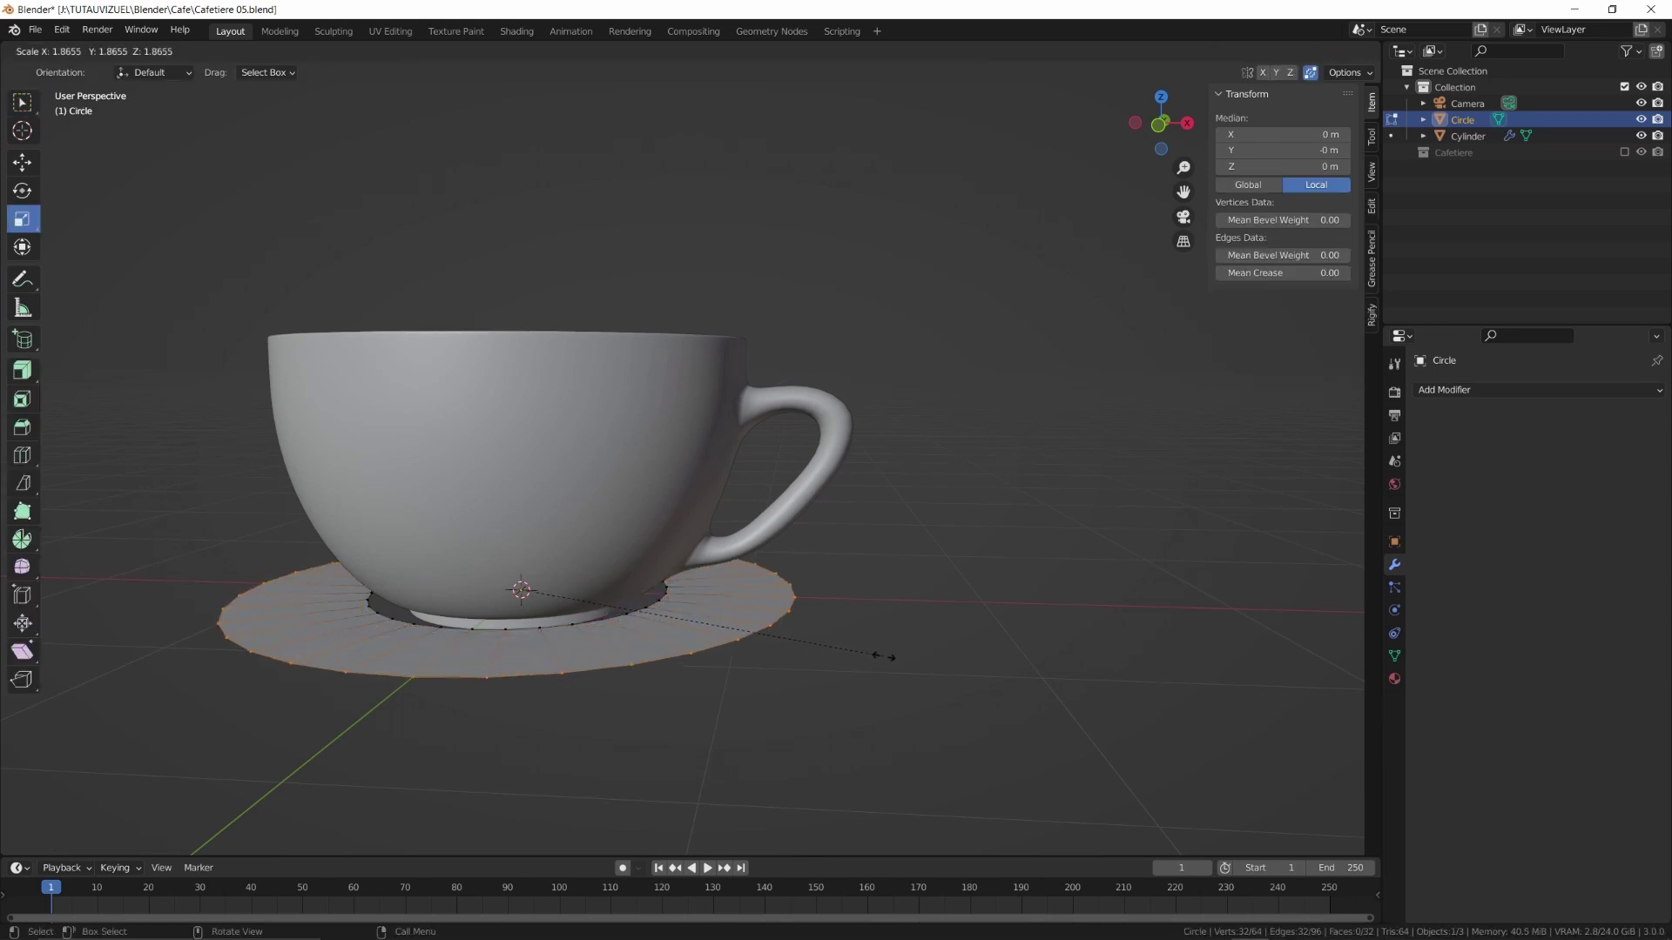
click(891, 660)
key(g)
key(z)
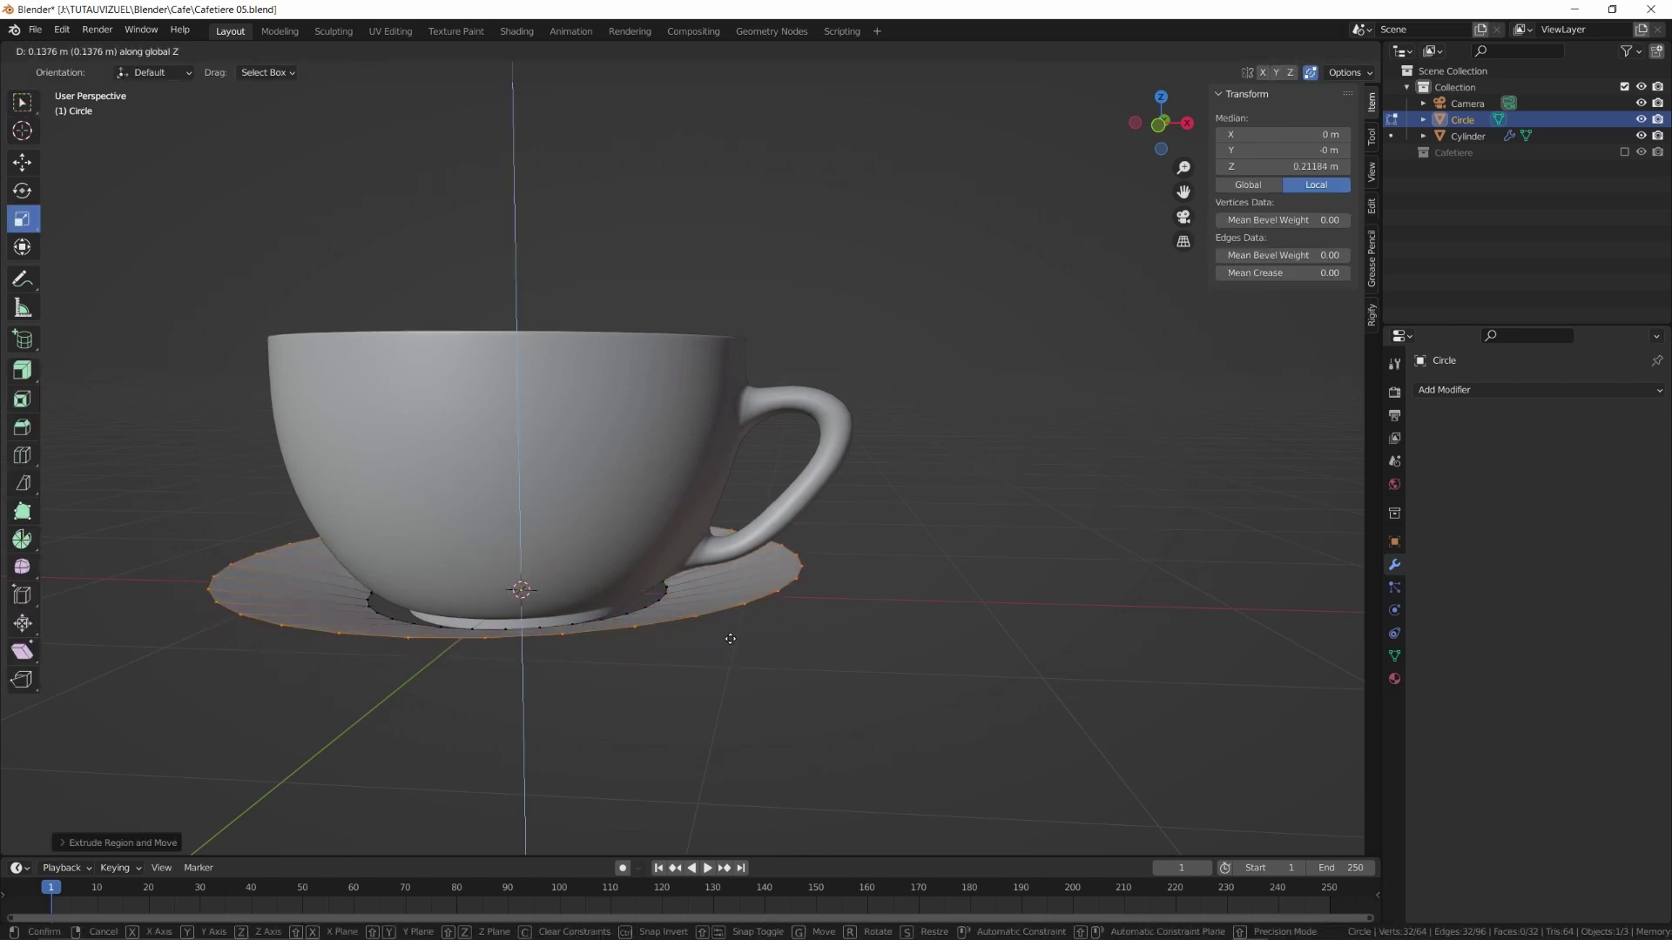
click(729, 639)
Extrude the saucer's inner edge loop inward into a narrow flat ring
middle_drag(594, 679, 606, 557)
alt+click(653, 448)
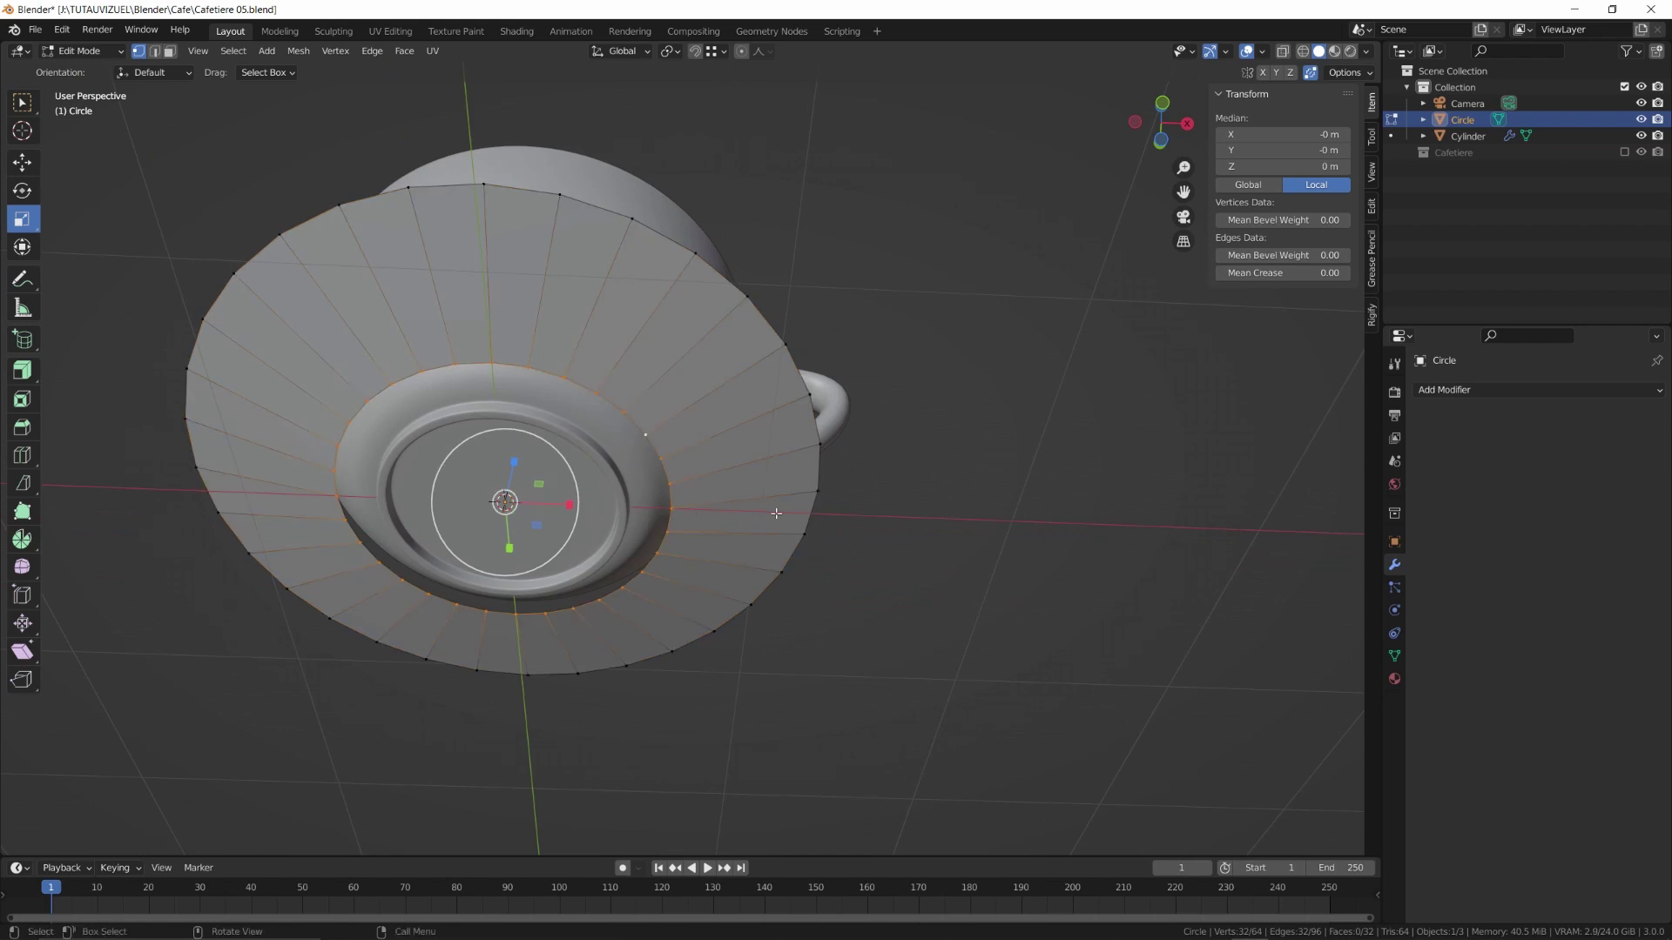
key(e)
key(s)
click(716, 516)
Isolate the saucer in local view, extrude its inner loop inward once more, and close the remaining hole with Grid Fill
key(KP_Divide)
key(e)
key(s)
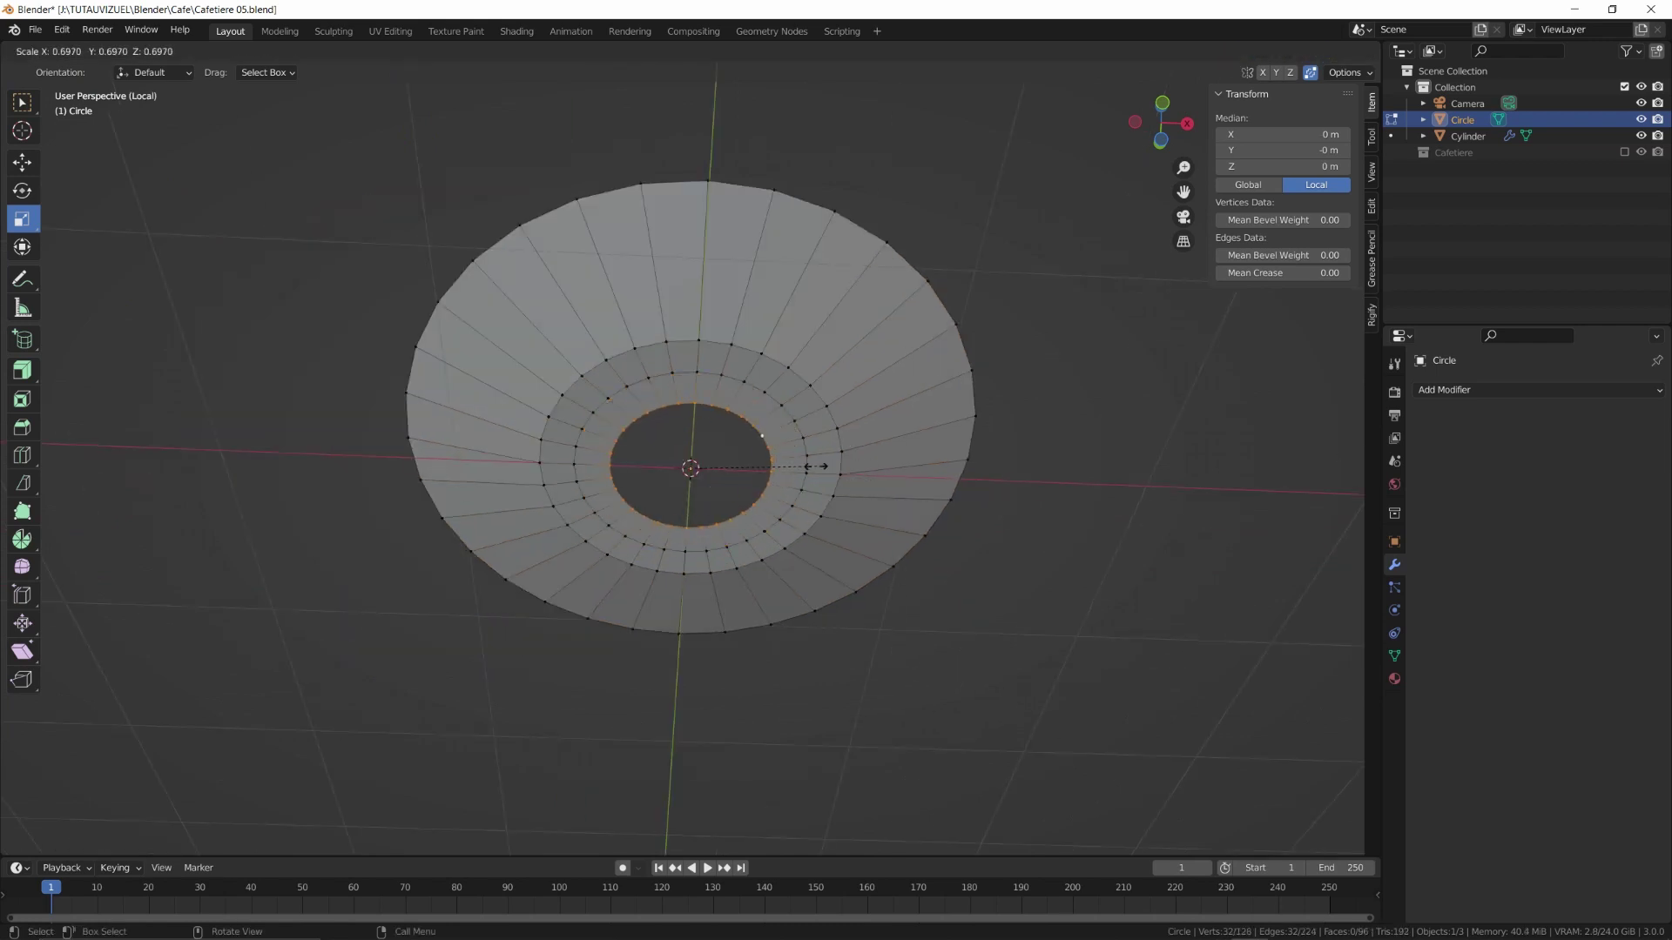
click(758, 481)
key(F3)
click(806, 519)
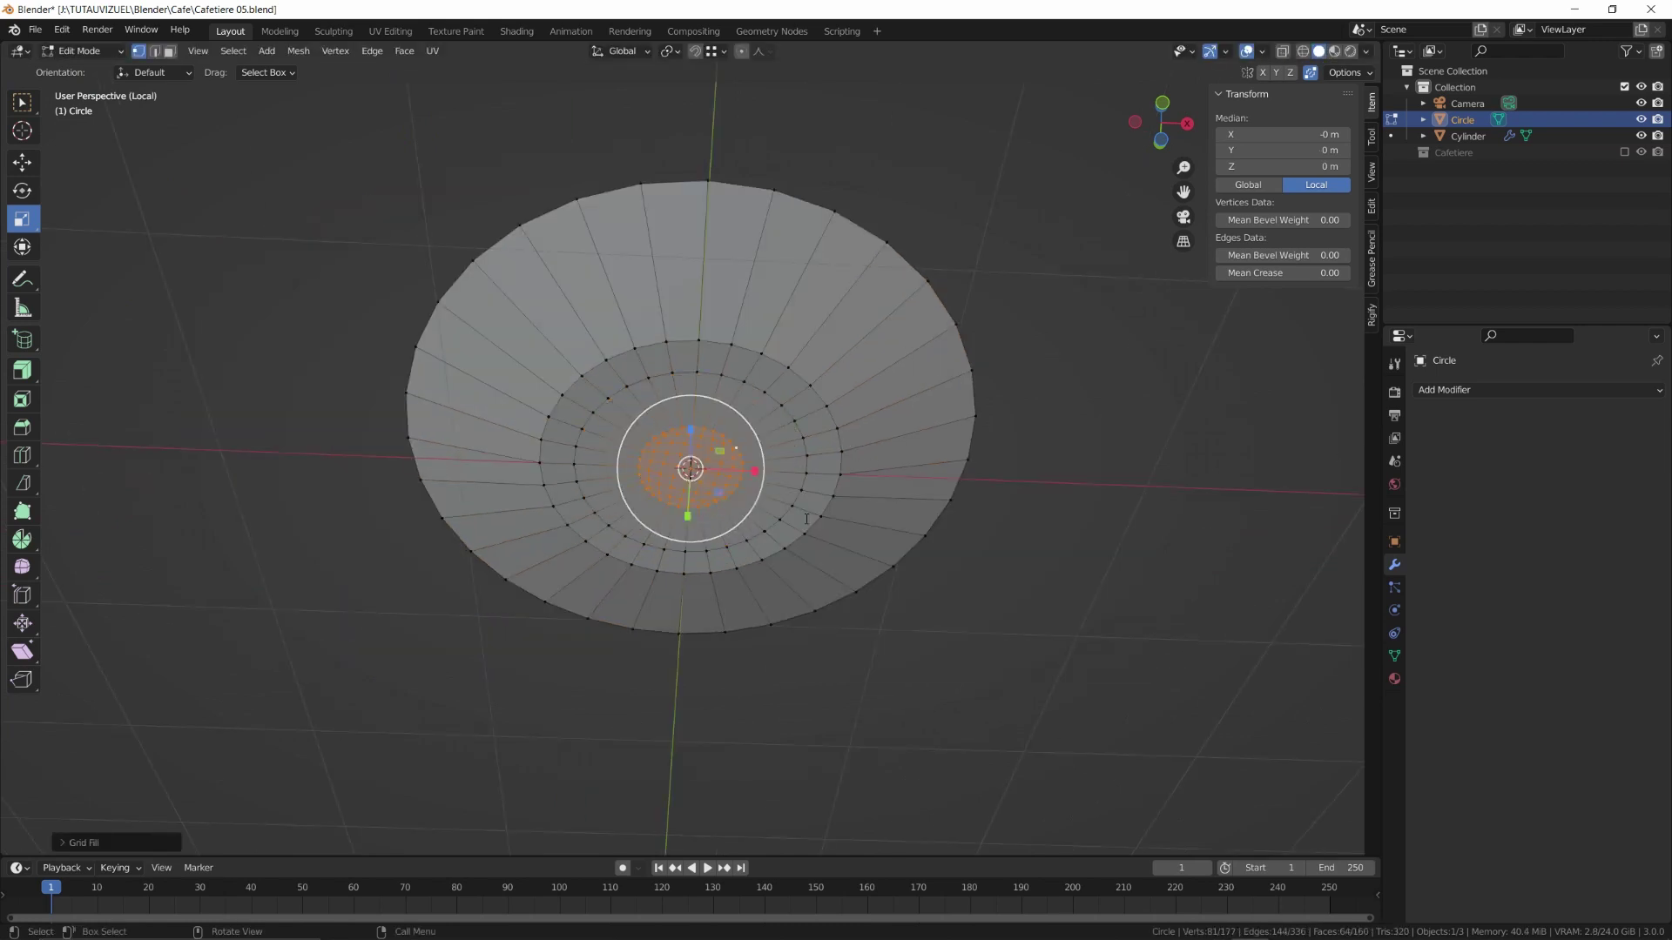
Bevel the edge loop around the saucer's base with three segments, about 0.02 m wide, and return to Object Mode
key(2)
alt+click(840, 462)
key(ctrl+b)
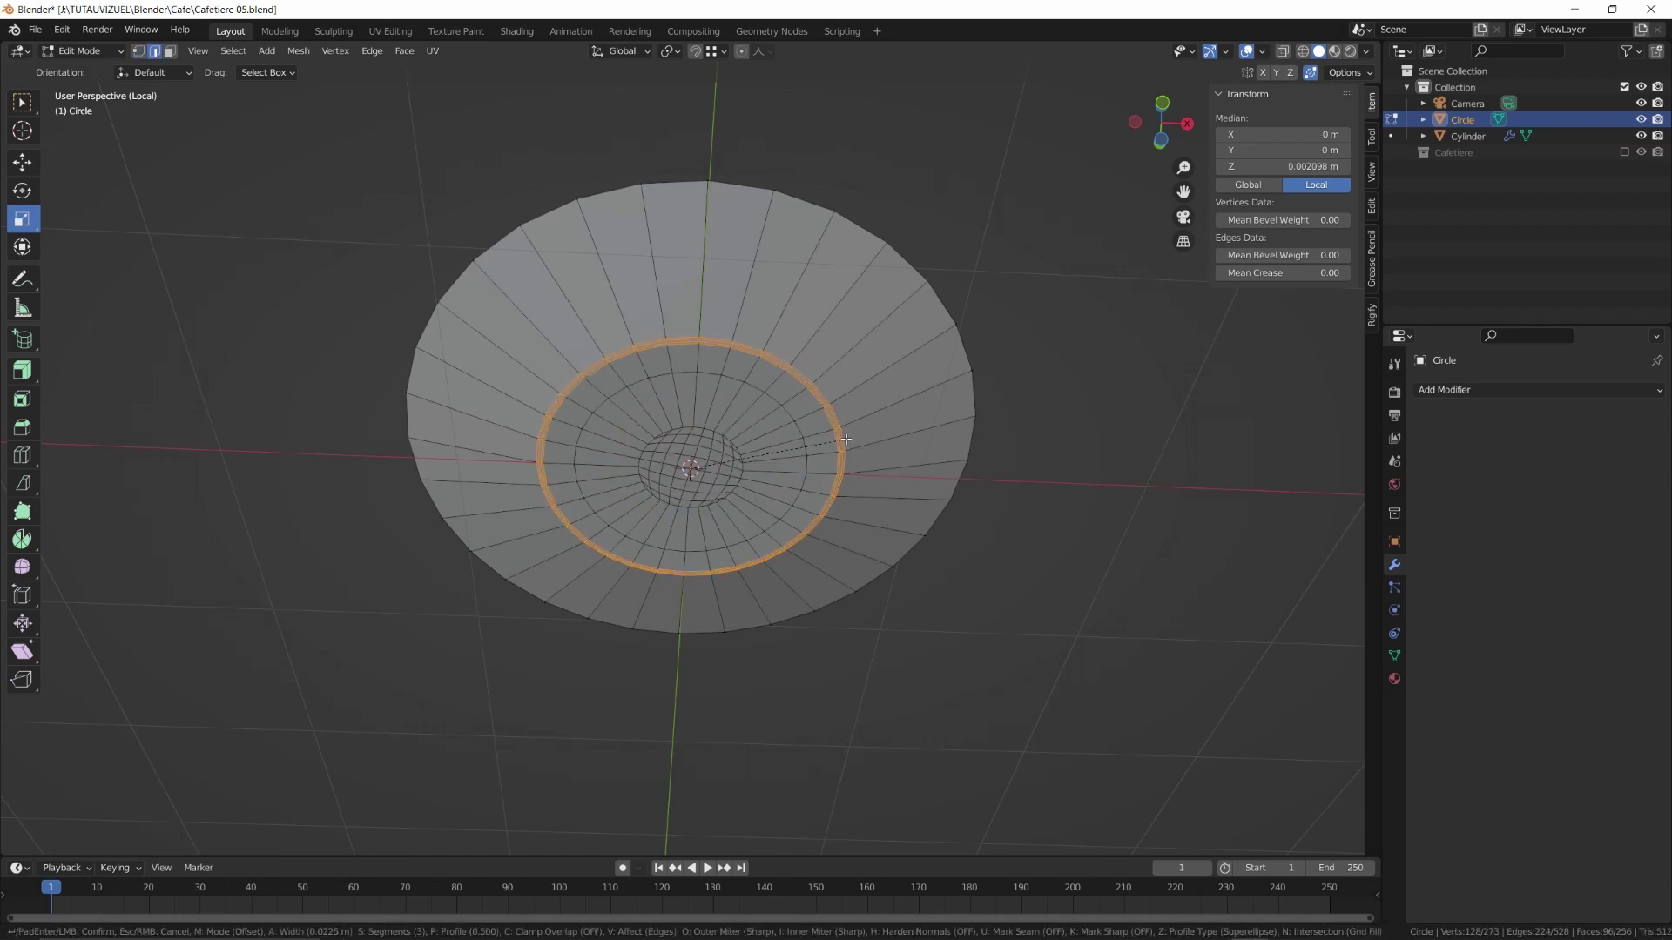
click(846, 440)
key(Tab)
Add a Solidify modifier to the saucer with a thickness of about -0.06 m and apply it
click(1537, 389)
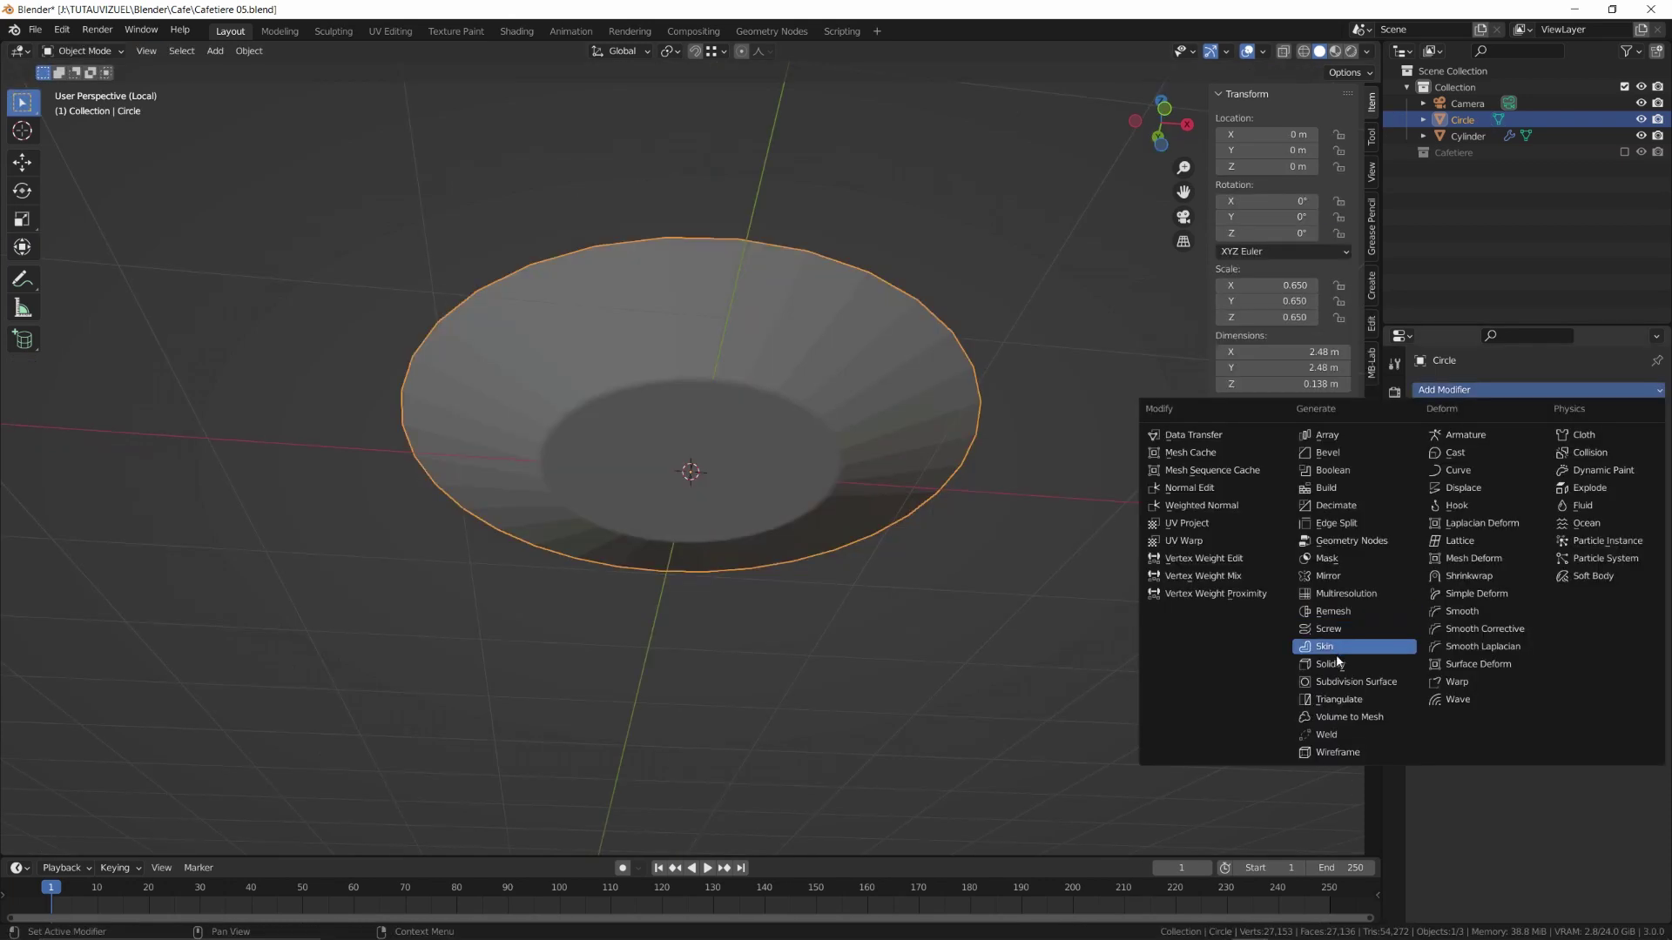
click(1332, 648)
middle_drag(1043, 472, 1005, 537)
drag(1569, 461, 1530, 461)
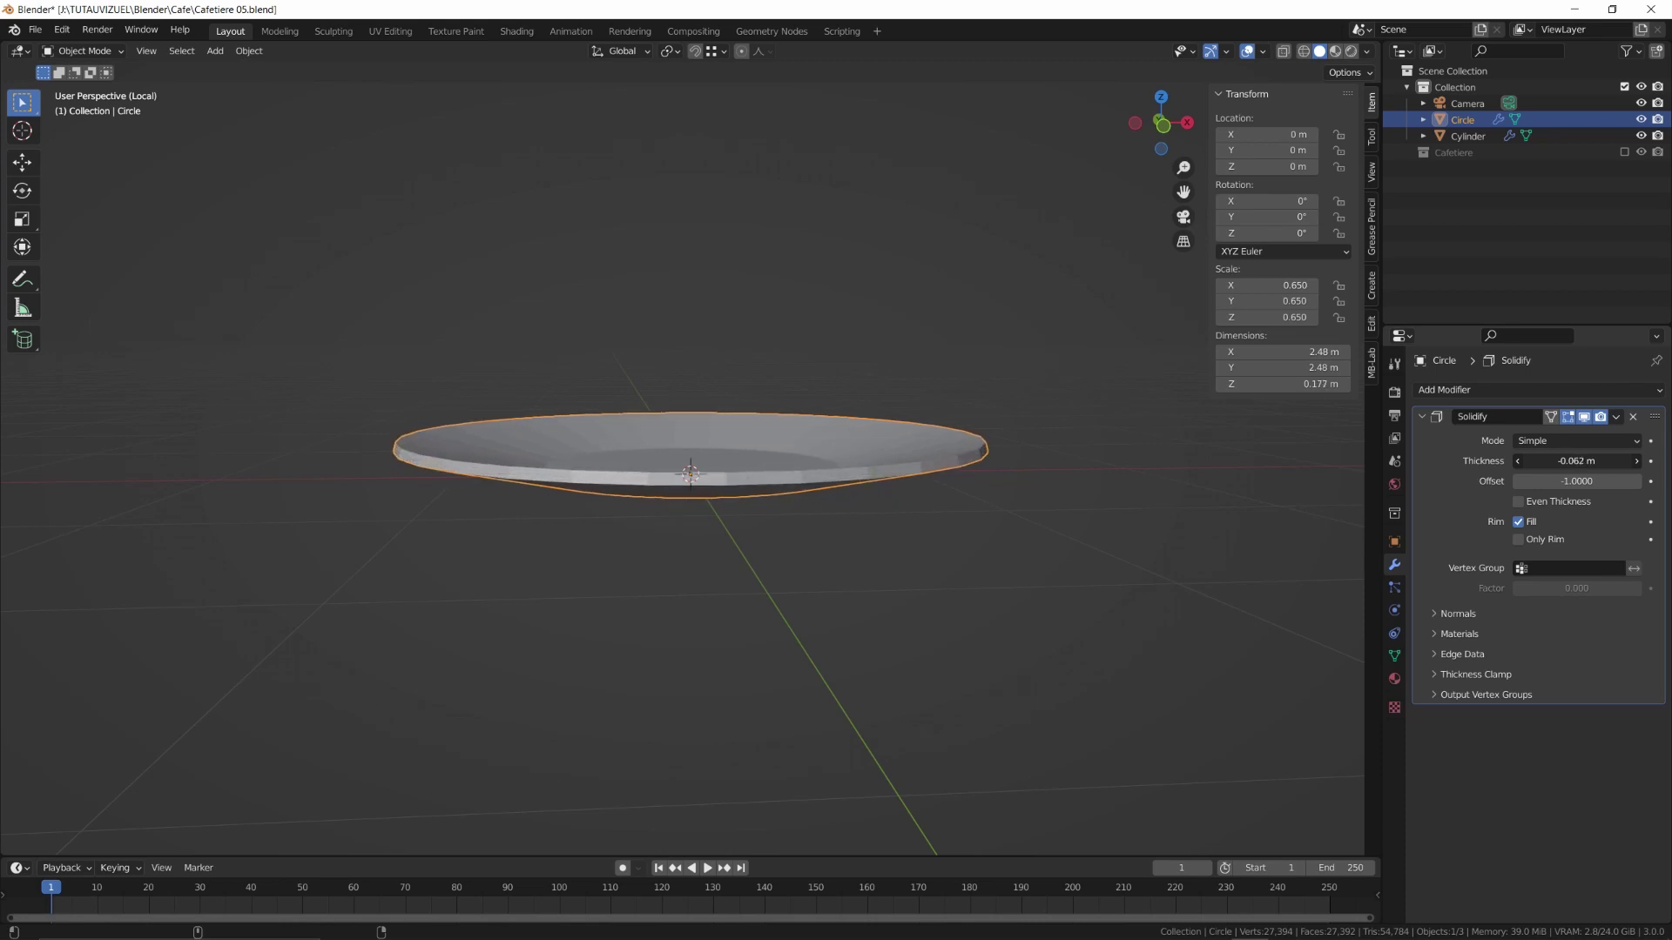
key(ctrl+a)
scroll(934, 538, up, 1)
Select the two edge loops along the saucer's outer rim and bevel them
key(Tab)
alt+click(977, 570)
middle_drag(912, 495, 1063, 523)
alt+shift+click(977, 594)
key(ctrl+b)
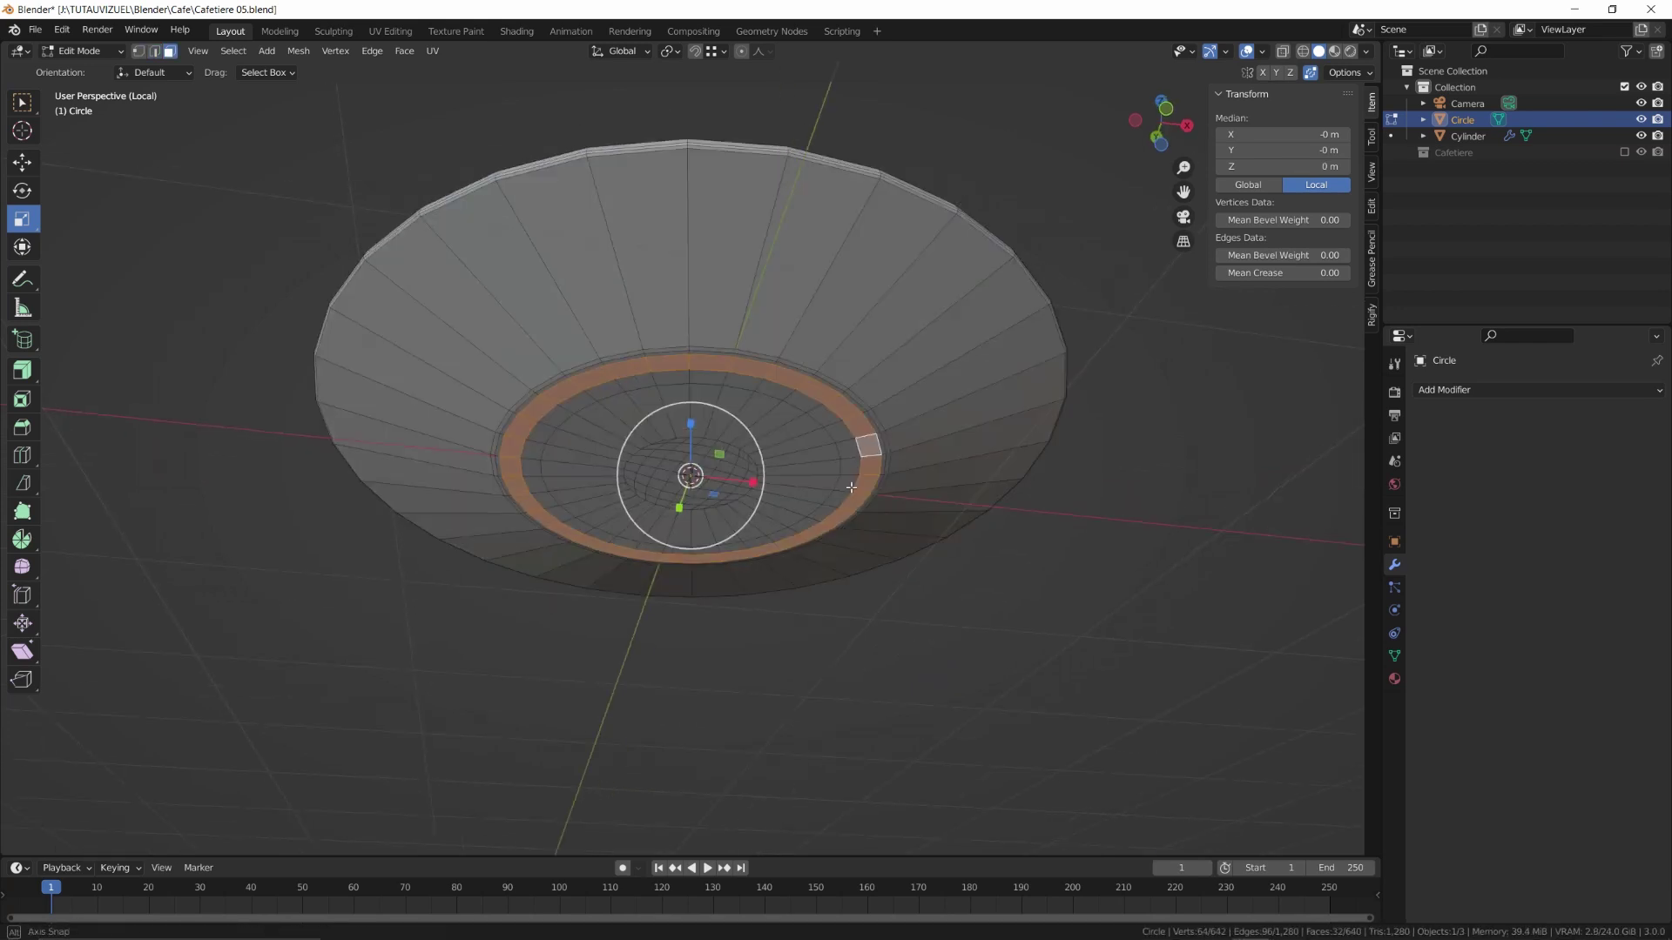
Extrude the face ring under the saucer about 0.05 m downward as a foot, and bevel the foot's outer edge loop
key(e)
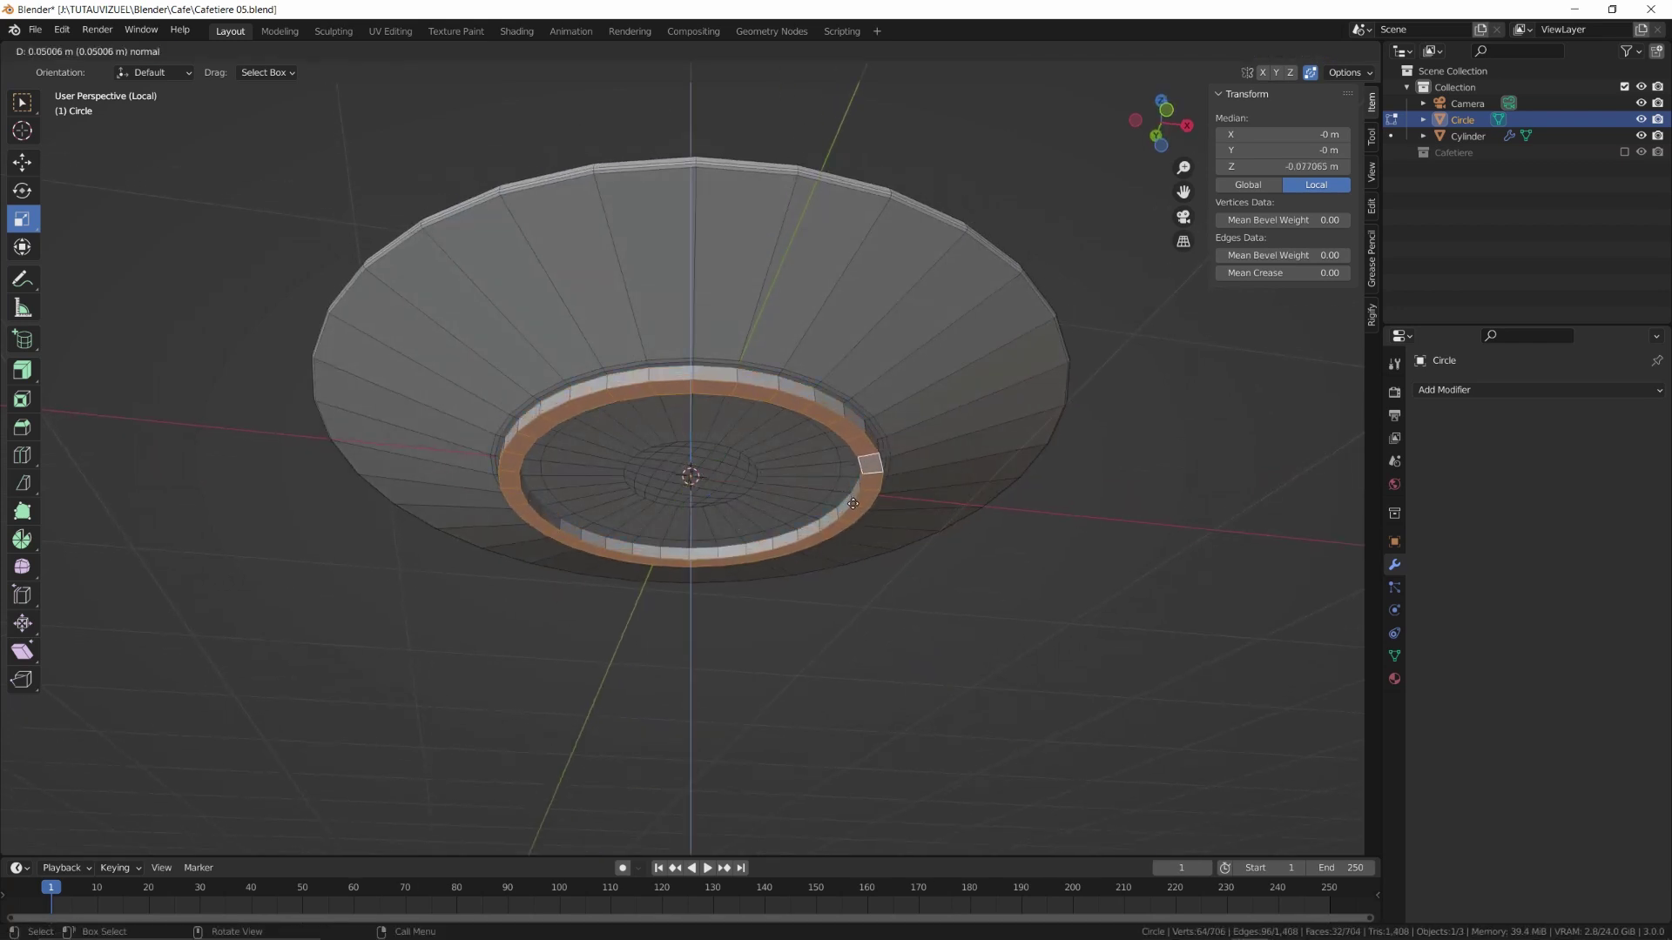
click(836, 414)
key(2)
alt+click(837, 414)
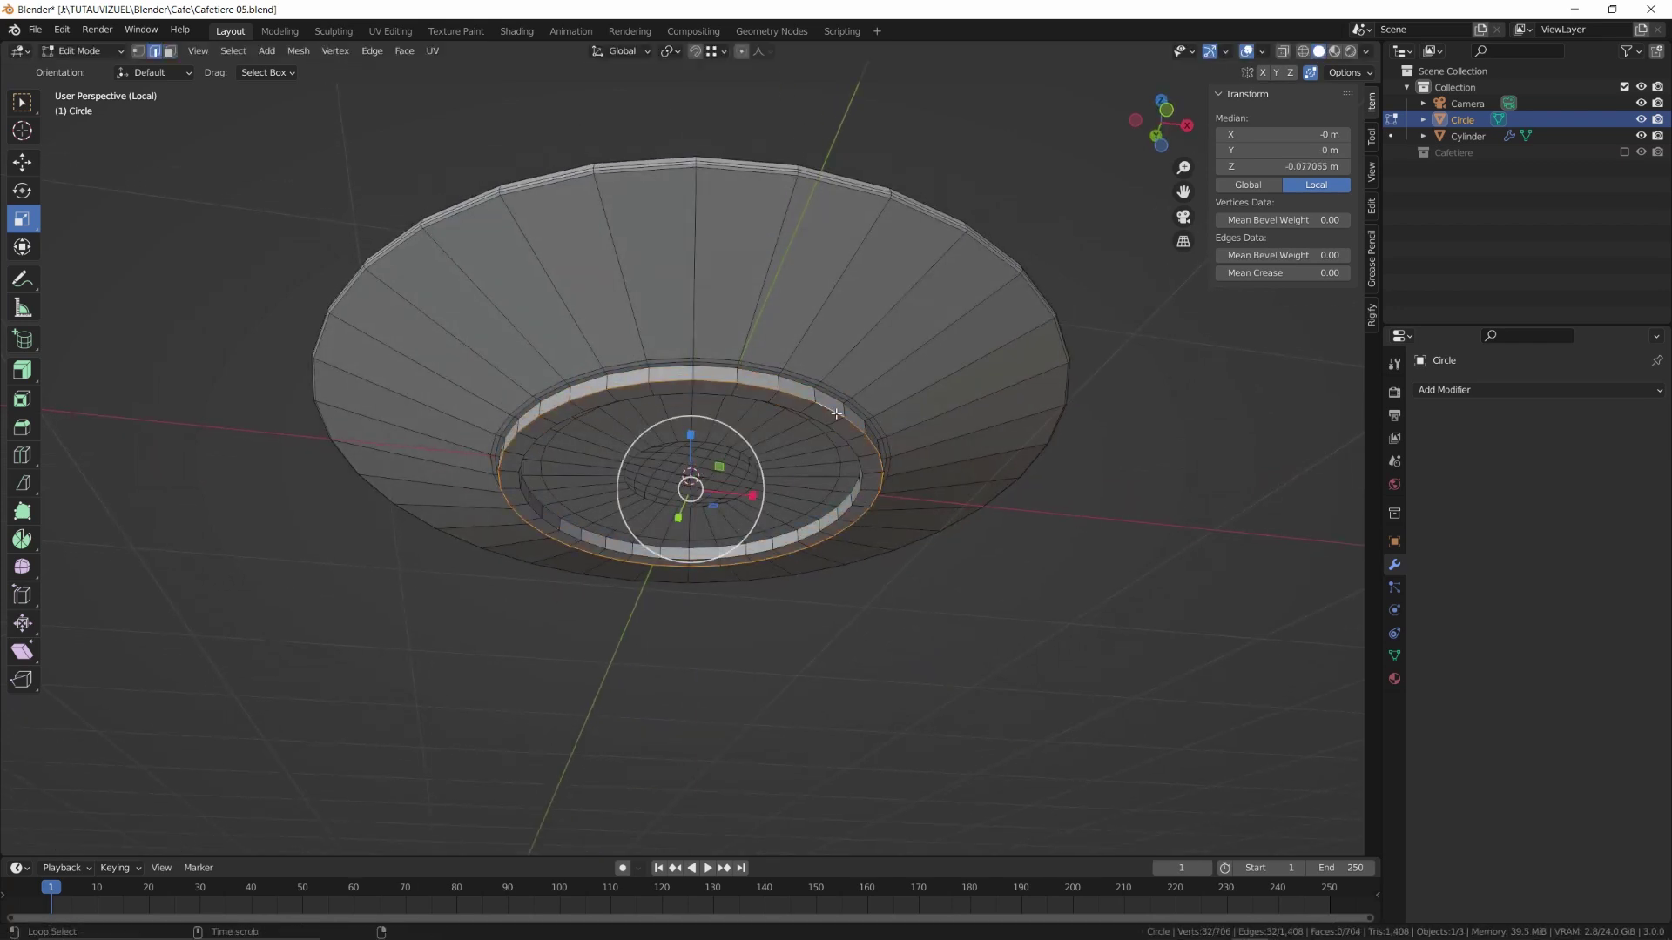
key(ctrl+b)
click(885, 436)
middle_drag(885, 436, 853, 556)
Give the saucer smooth shading and level 2 subdivision, and raise the cup about 0.05 m along Z onto it
key(Tab)
right_click(880, 487)
click(880, 487)
key(ctrl+2)
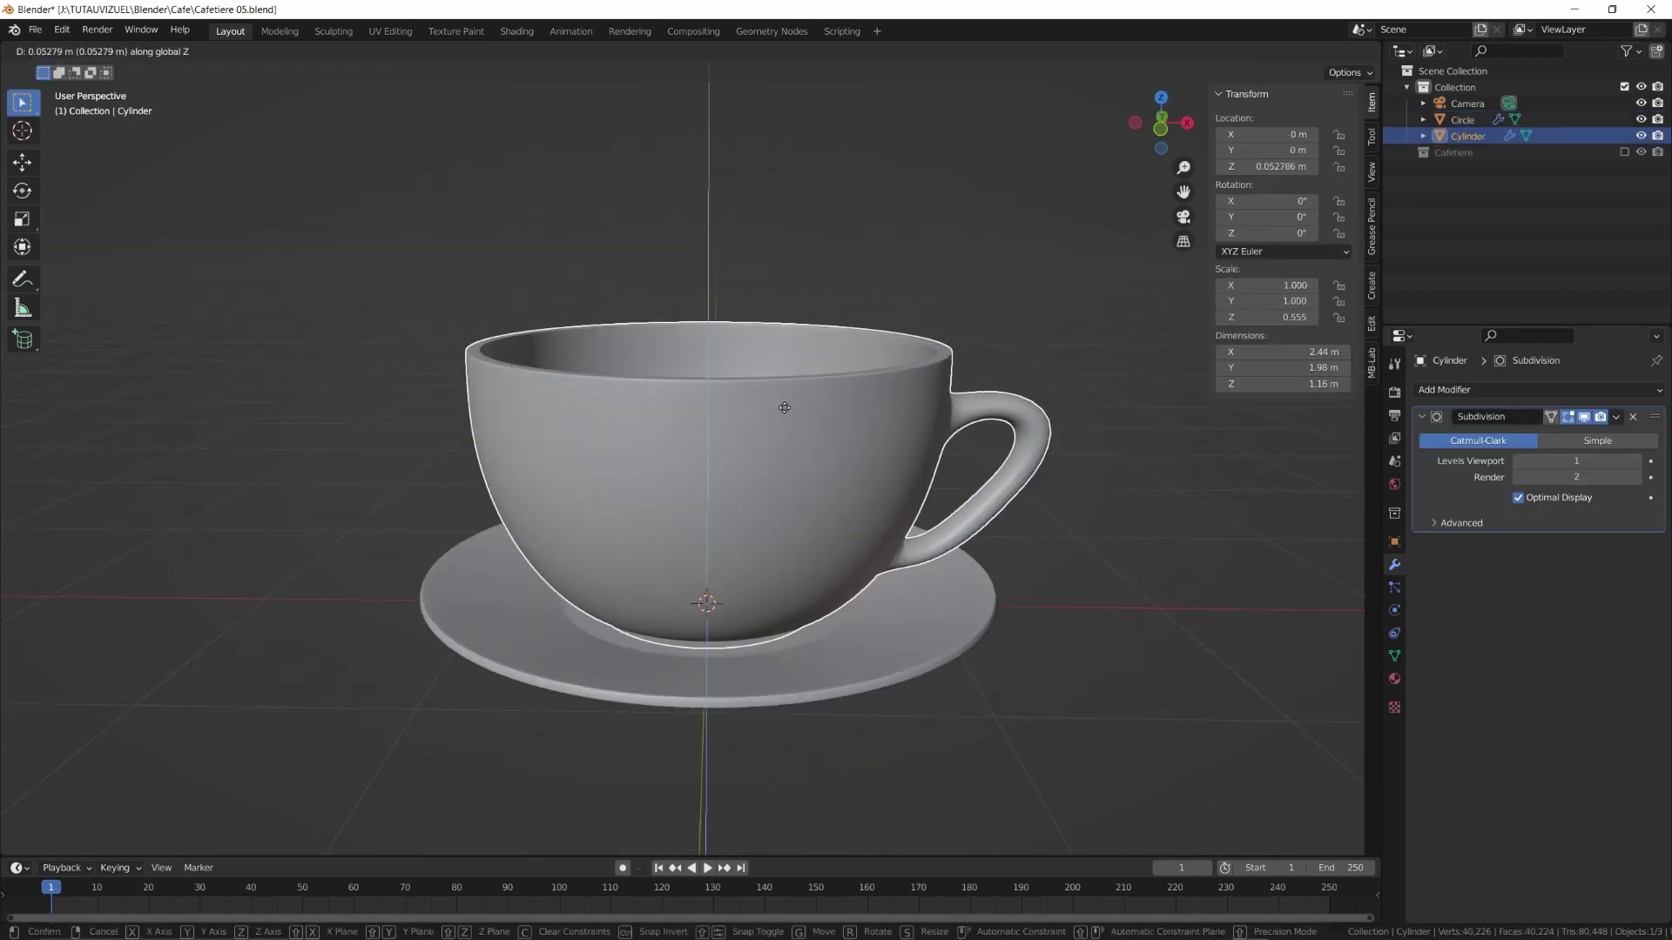
click(839, 399)
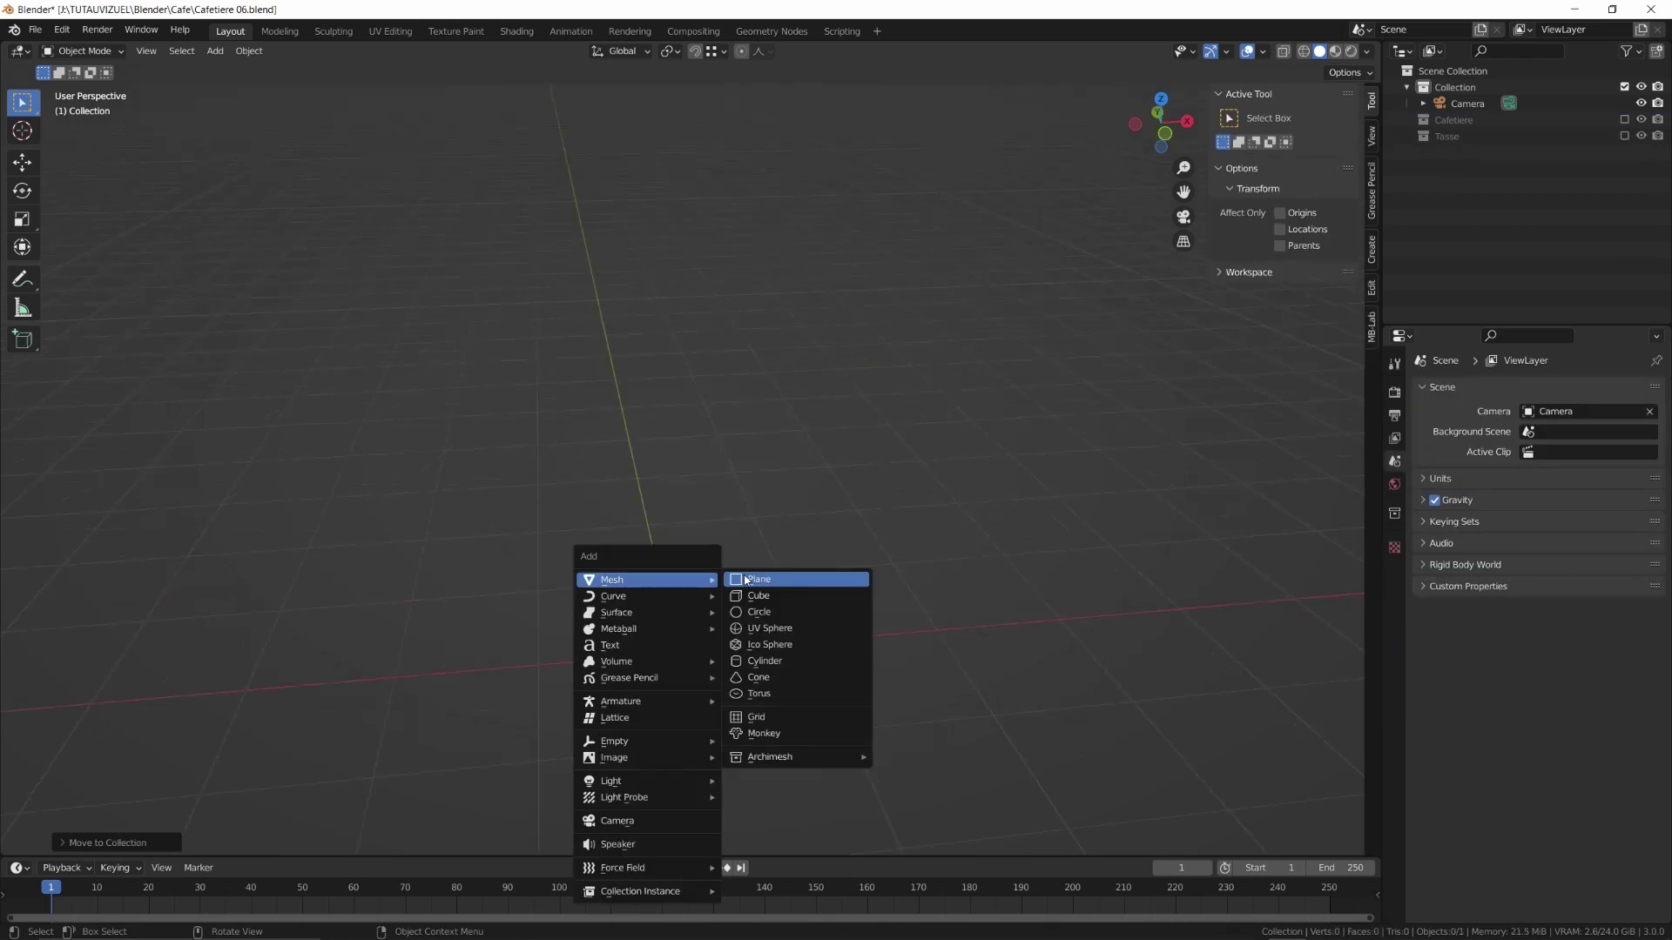
Add a plane and merge all its vertices at the center into a single vertex in Edit Mode
click(746, 579)
key(Tab)
key(m)
click(725, 601)
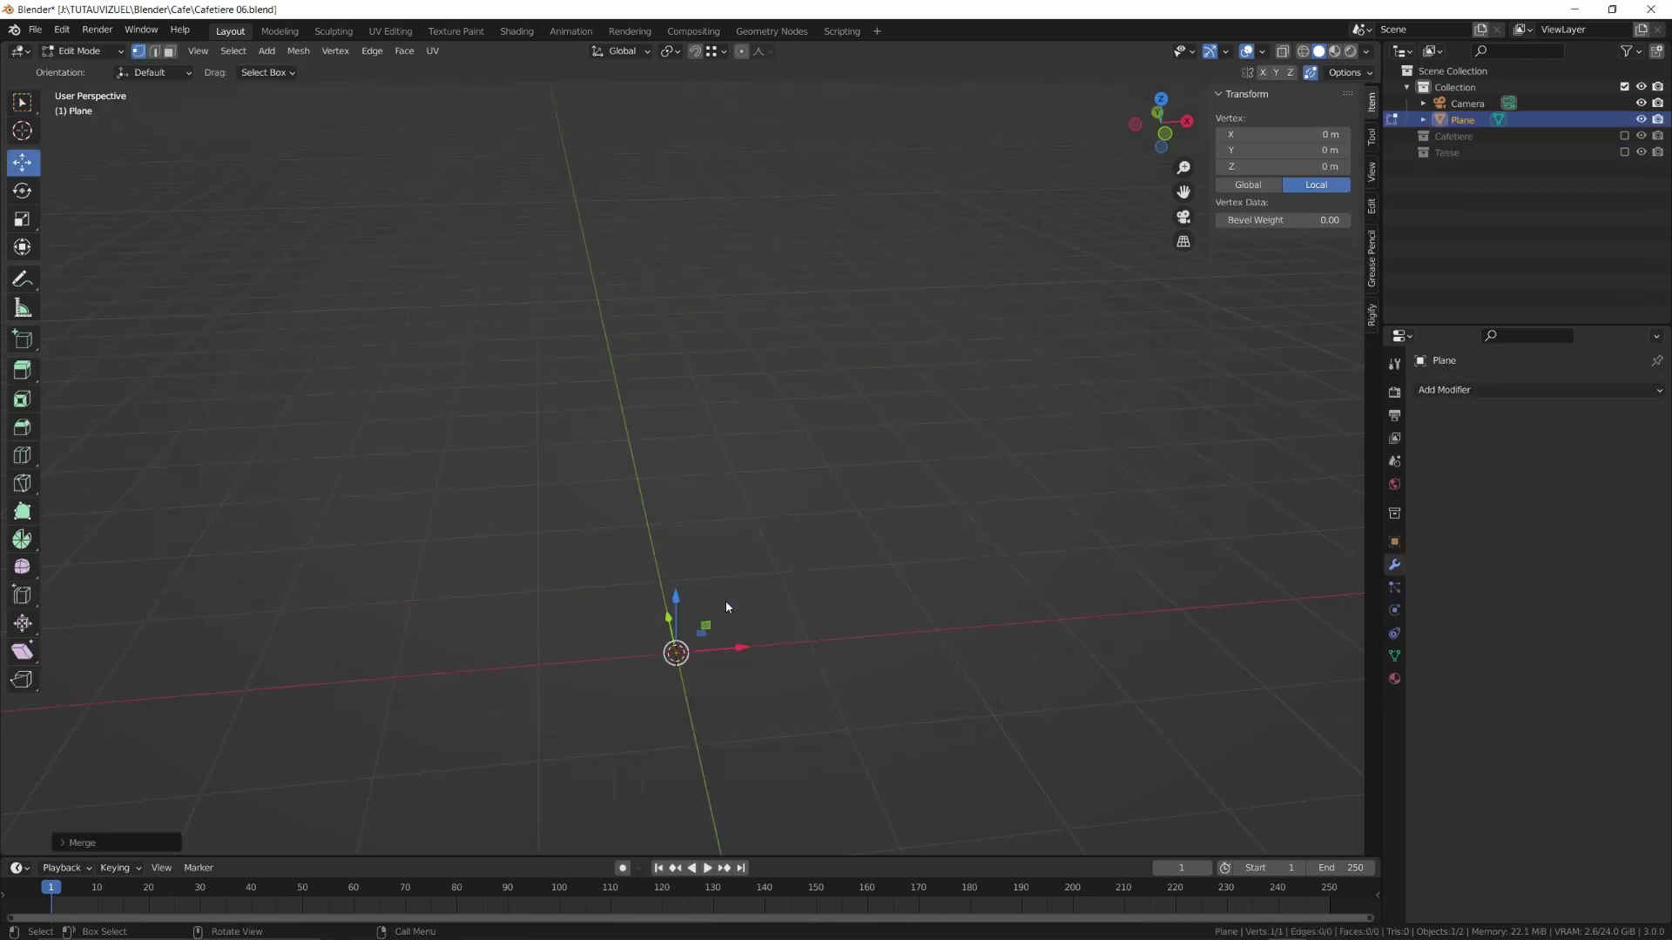
Extrude the vertex in front view into the table base's half profile: about 0.8 m along X, slightly up, and back toward the axis
key(KP_1)
drag(730, 634, 893, 670)
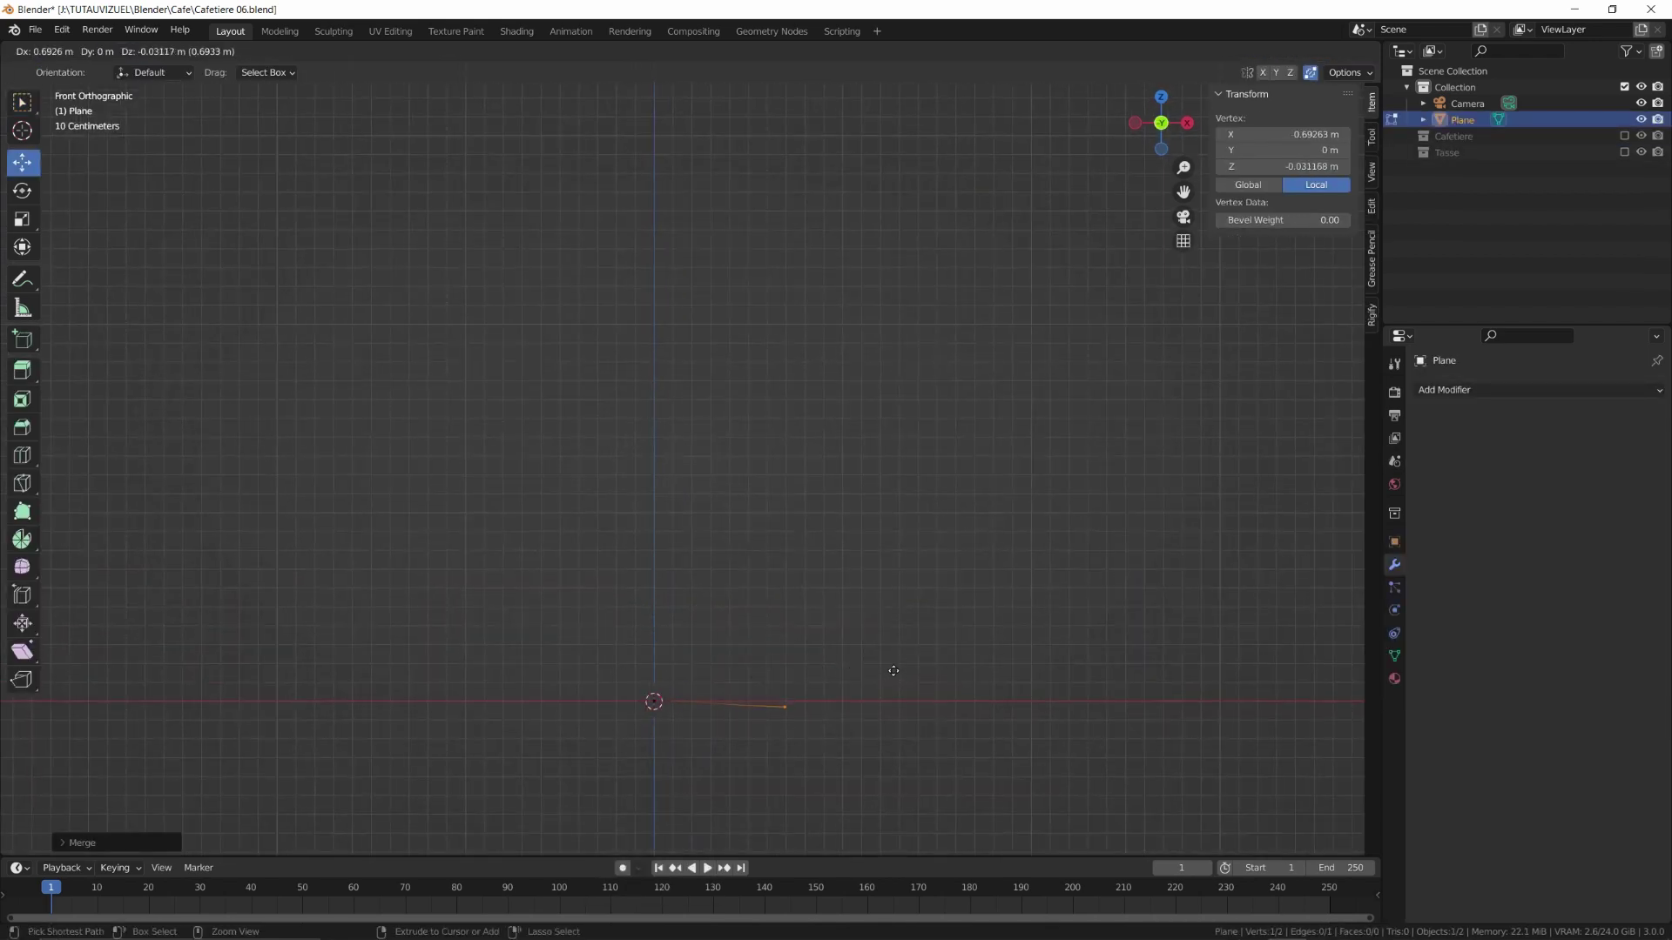
right_click(893, 663)
drag(722, 699, 873, 699)
key(e)
right_click(868, 690)
drag(809, 641, 810, 615)
key(e)
right_click(819, 622)
drag(868, 673, 747, 671)
Extrude a zigzag column profile upward, and outline the tabletop about 1.09 m outward, slightly up, and back to the Z axis
key(e)
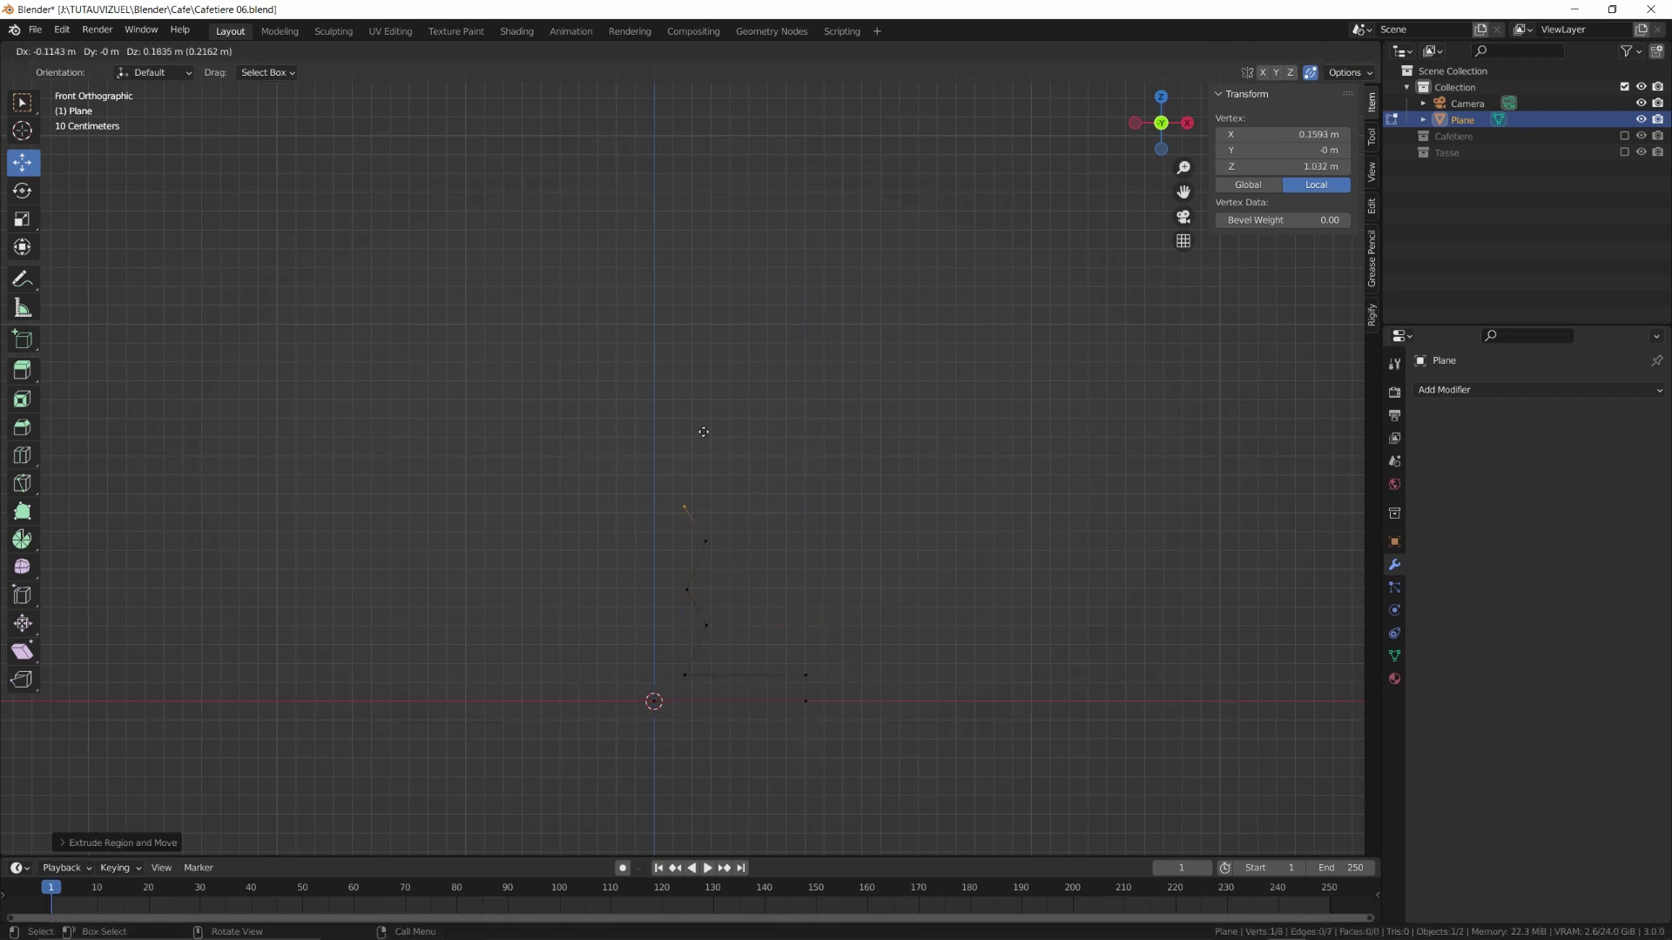
click(696, 287)
drag(747, 371, 895, 413)
key(e)
right_click(895, 413)
drag(861, 305, 862, 276)
key(e)
right_click(937, 377)
drag(929, 340, 722, 337)
Bevel the profile's corner vertices by about 0.04 m, leaving out the two end vertices on the axis
drag(667, 260, 1003, 710)
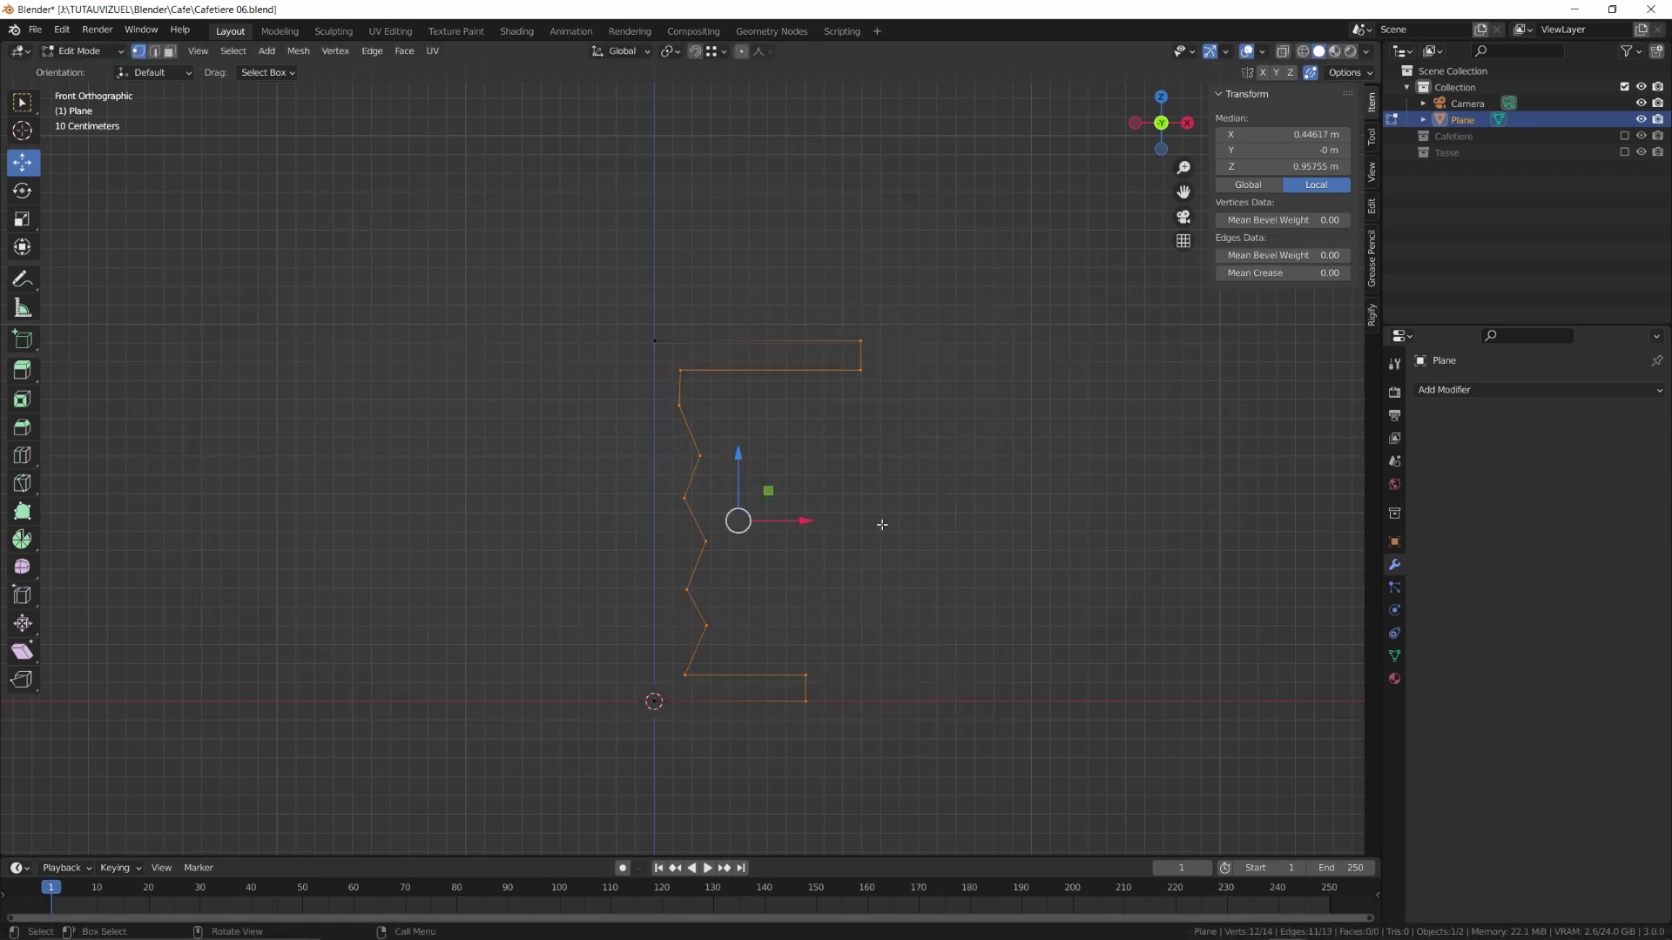
key(ctrl+shift+b)
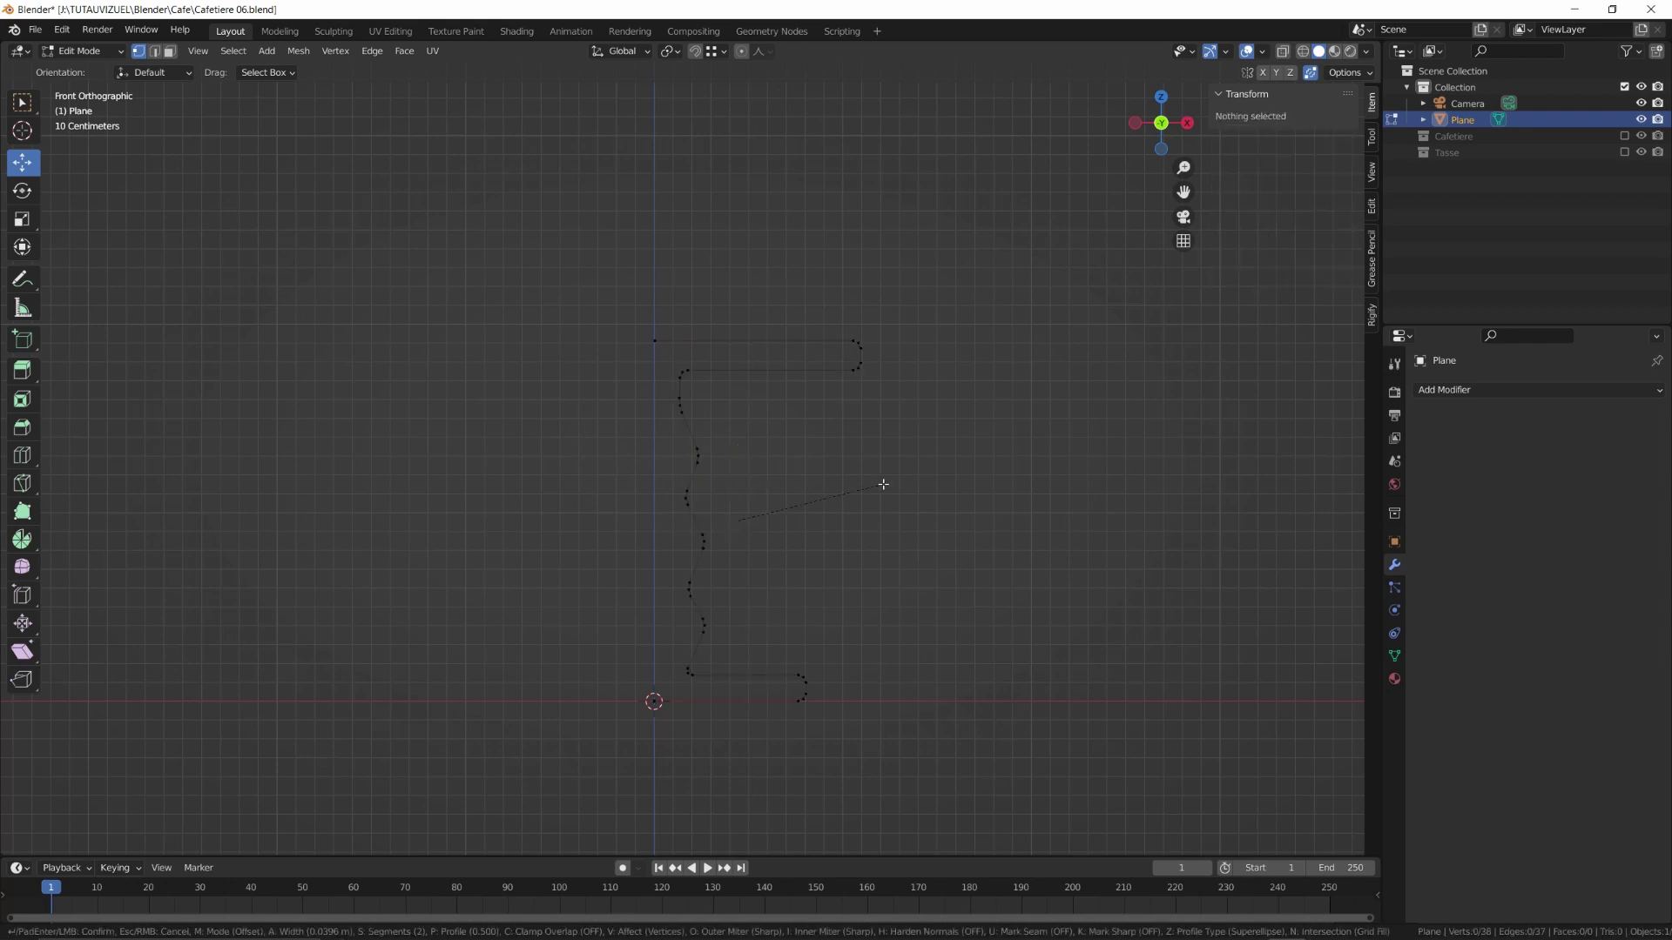
click(883, 484)
middle_drag(815, 454, 810, 496)
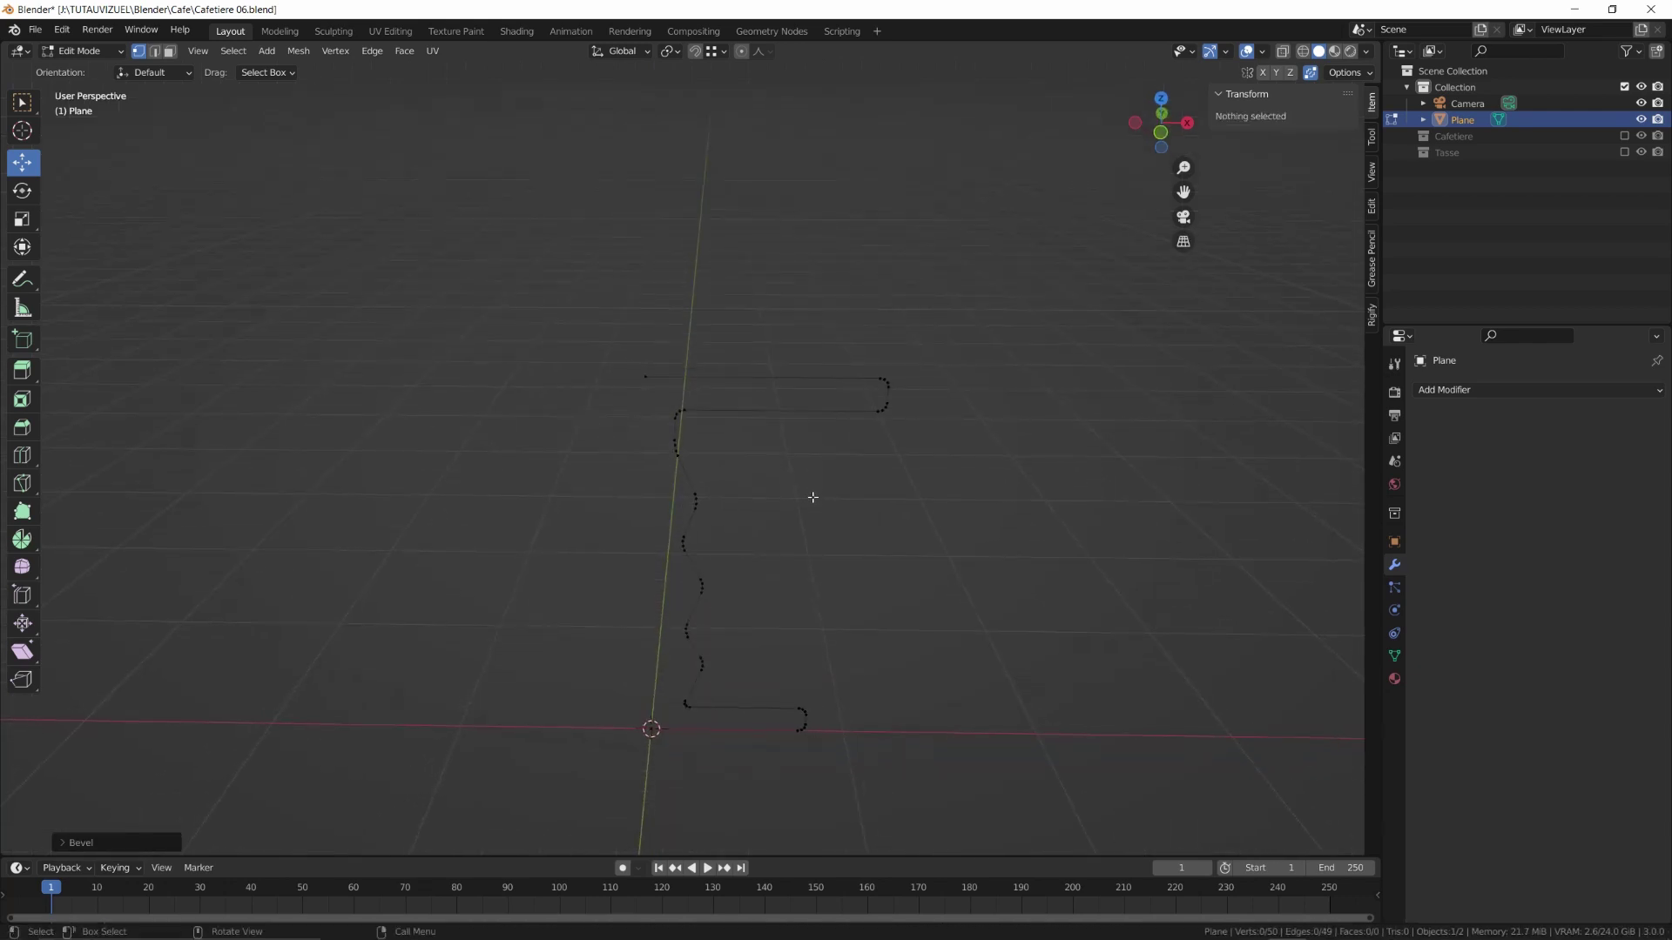
Add a Screw modifier to the table profile with 32 viewport steps and Calculate Order enabled
key(Tab)
click(1482, 390)
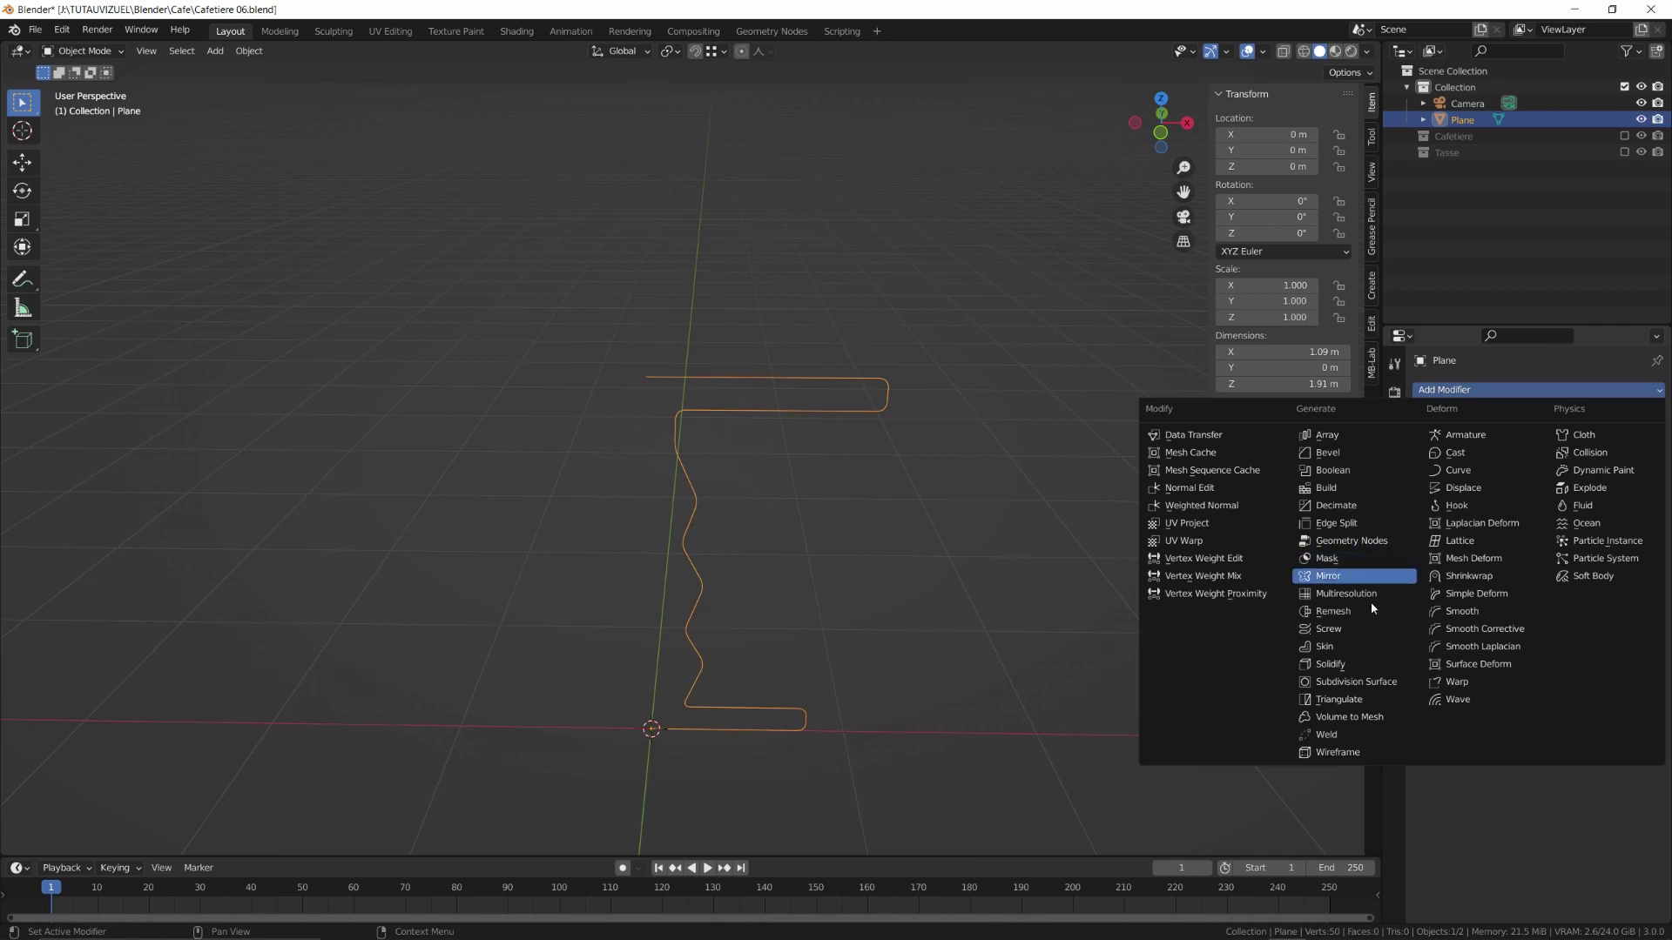
click(1351, 629)
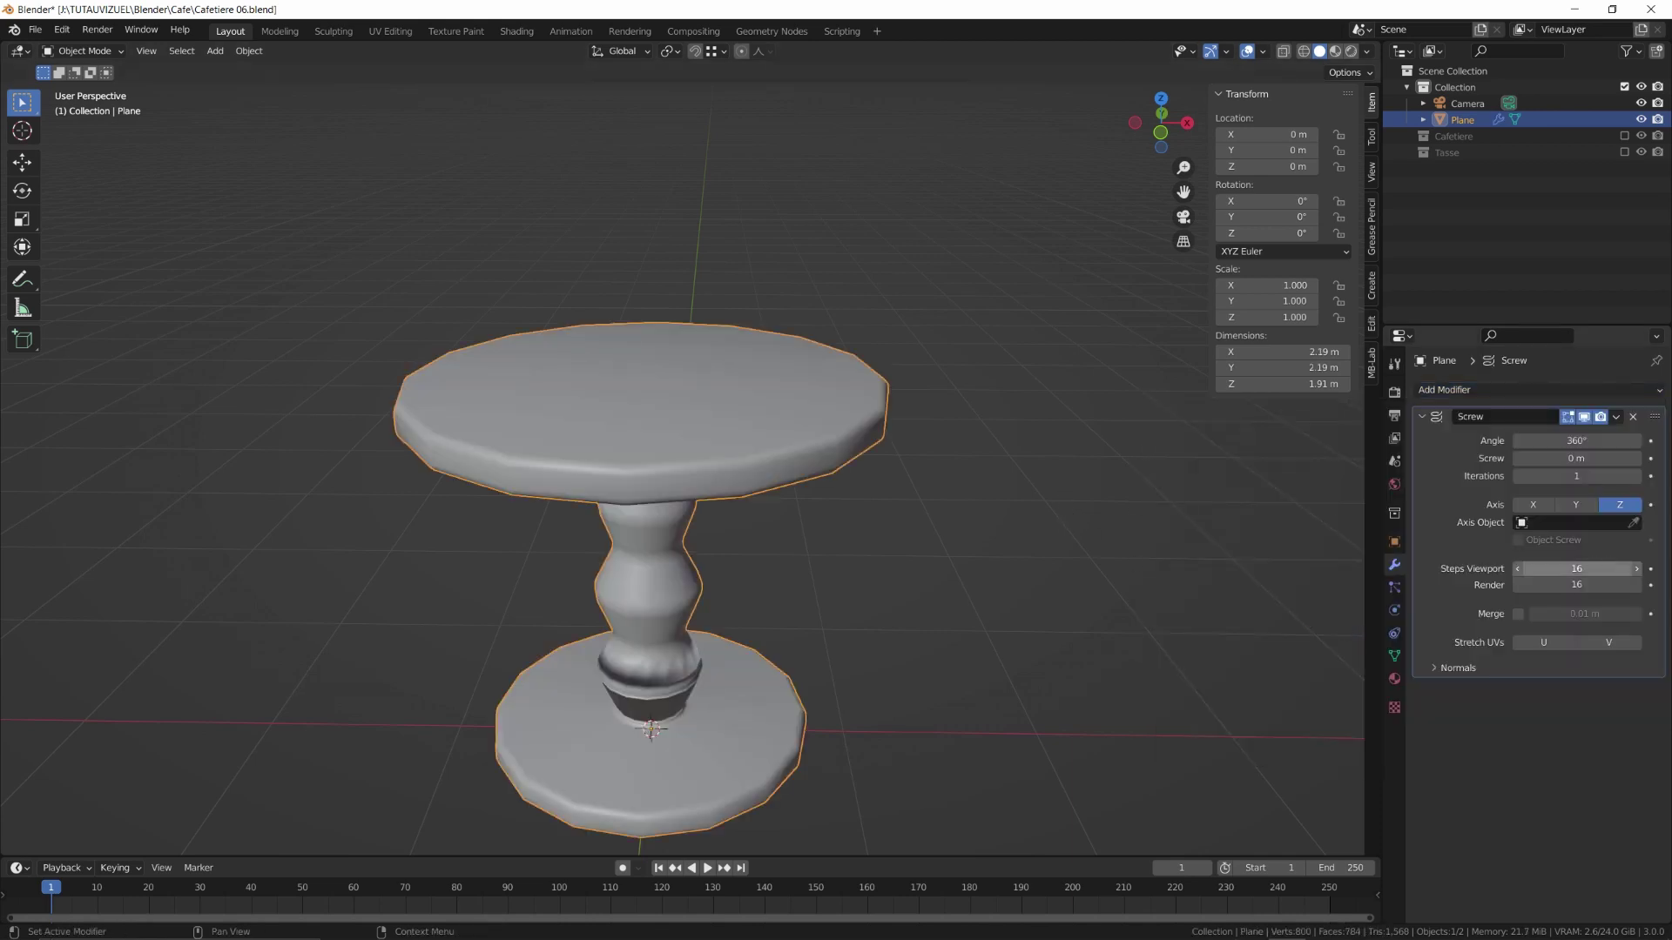
key(Return)
middle_drag(980, 531, 802, 629)
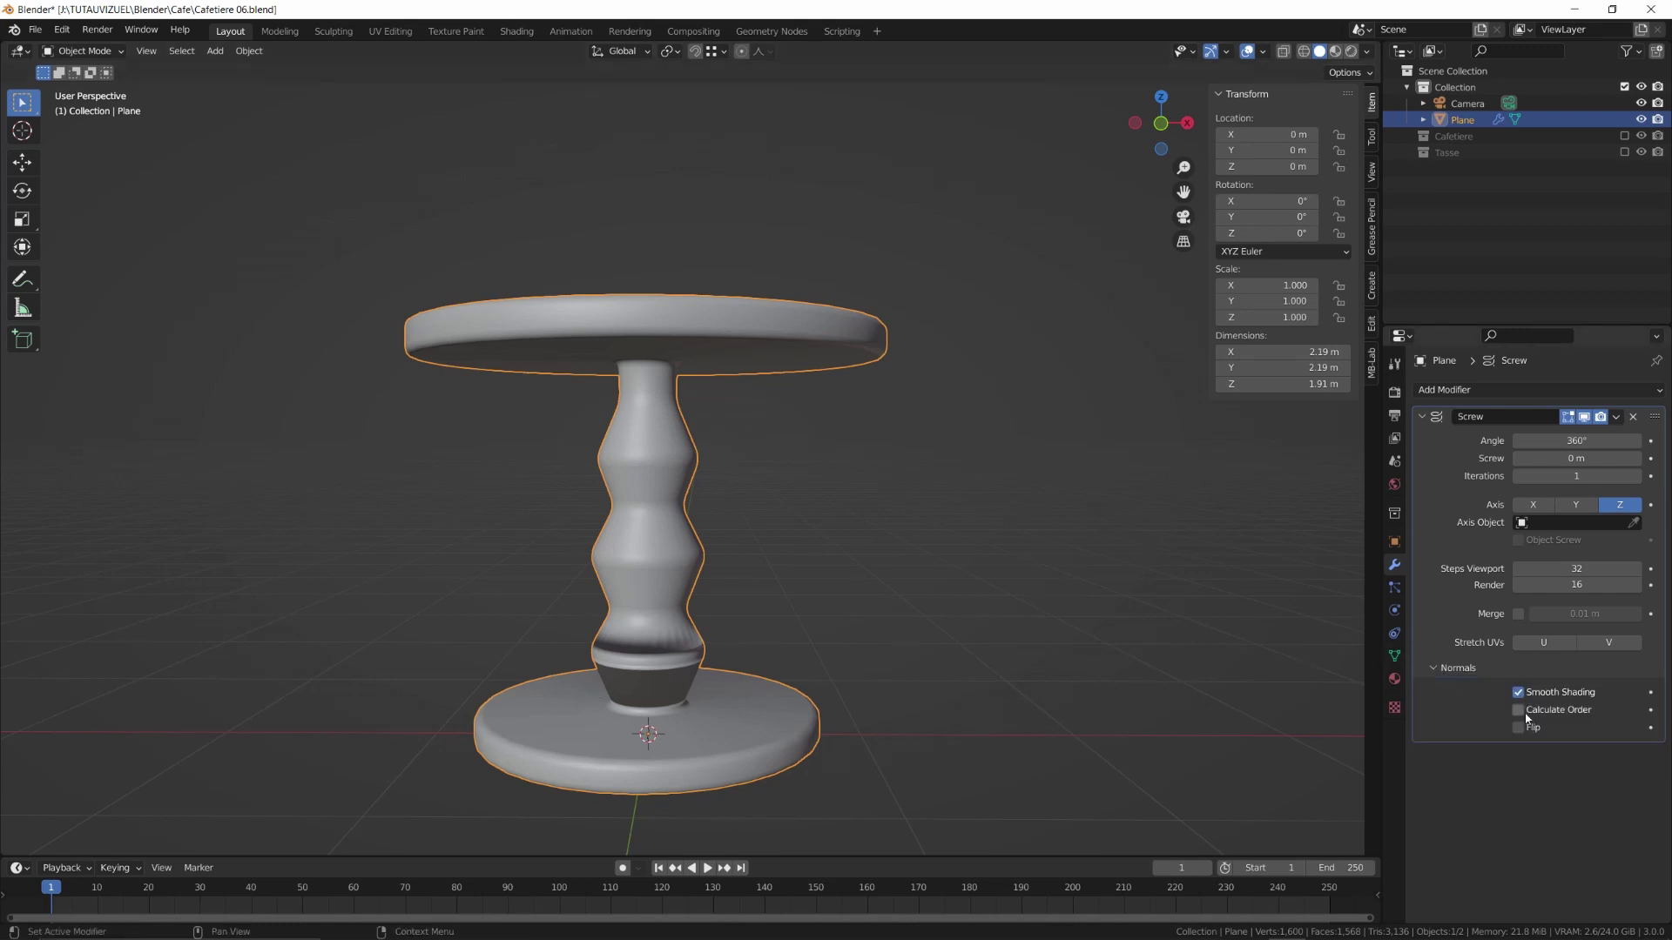
click(1519, 710)
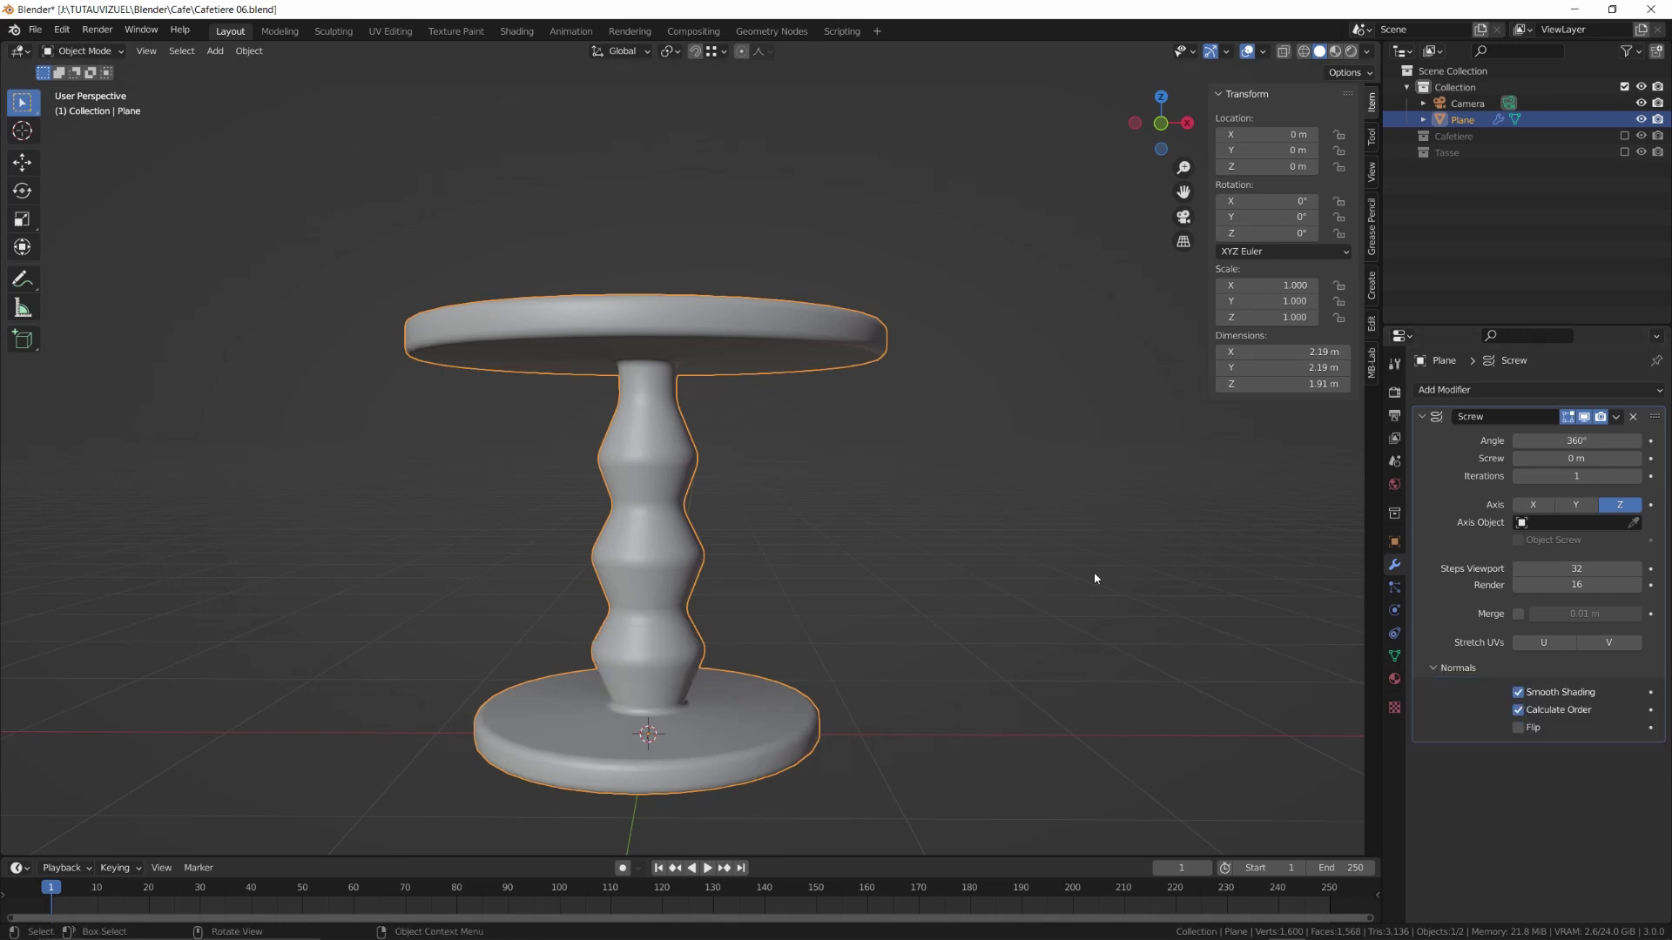
middle_drag(967, 499, 970, 514)
Move groups of the column profile's vertices along X to reshape the bulges and necks of the table leg
key(Tab)
drag(704, 416, 735, 437)
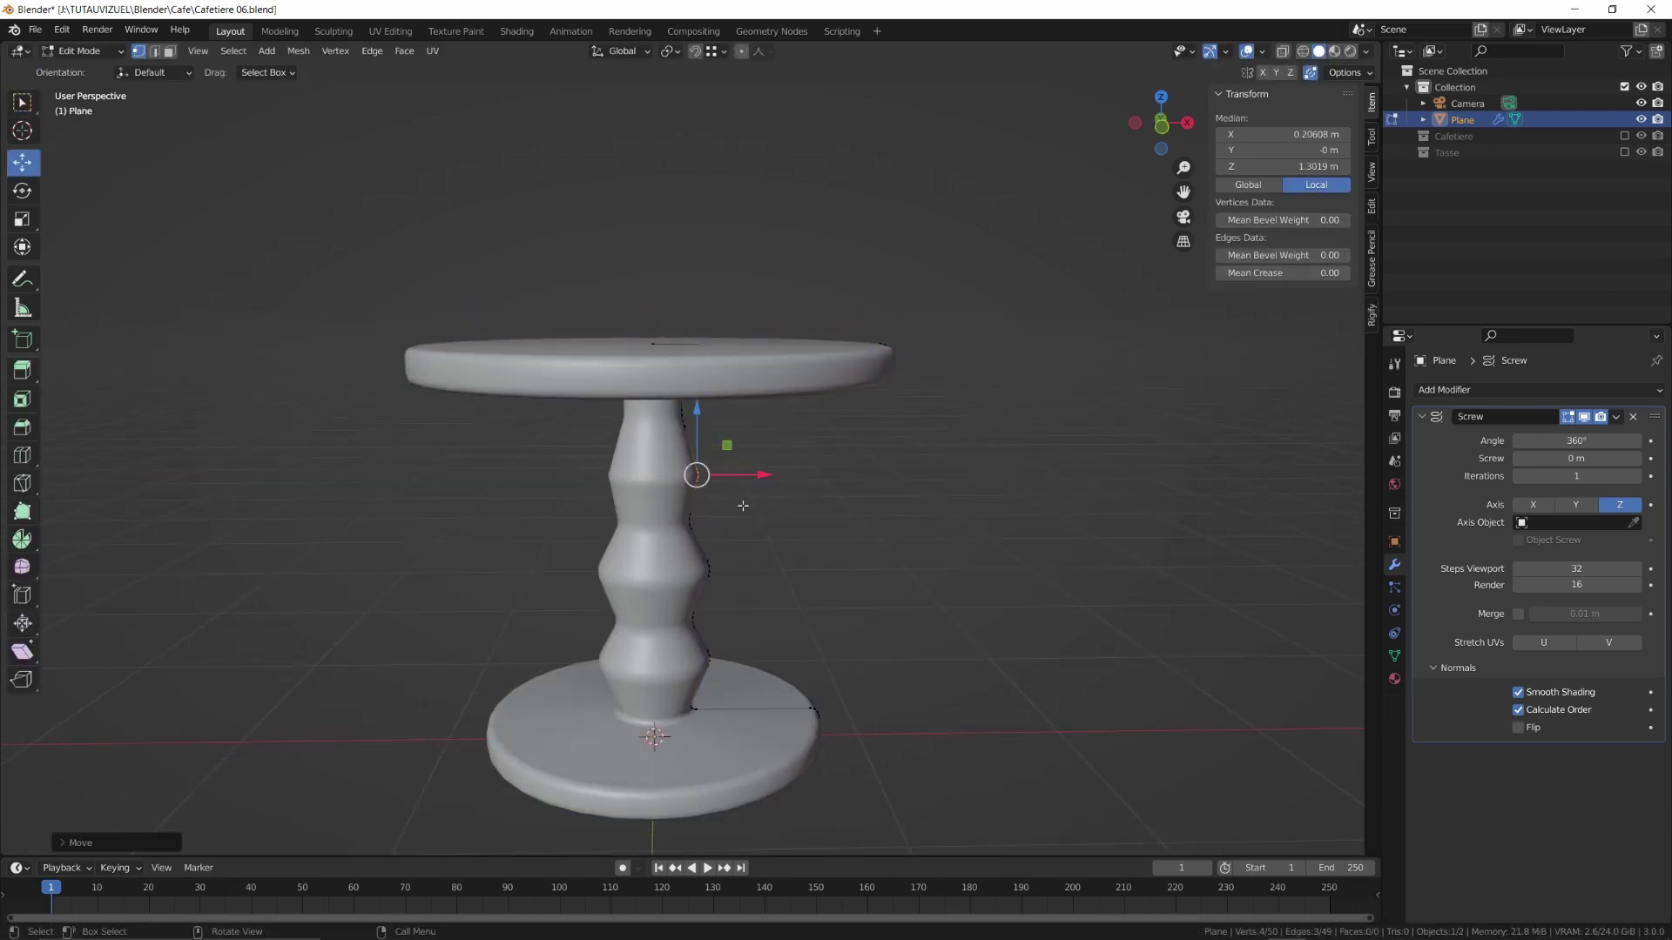
middle_drag(743, 504, 744, 484)
drag(746, 695, 735, 694)
drag(691, 620, 730, 659)
drag(759, 640, 750, 639)
drag(677, 578, 719, 615)
drag(750, 598, 732, 597)
drag(662, 331, 731, 372)
drag(673, 472, 720, 513)
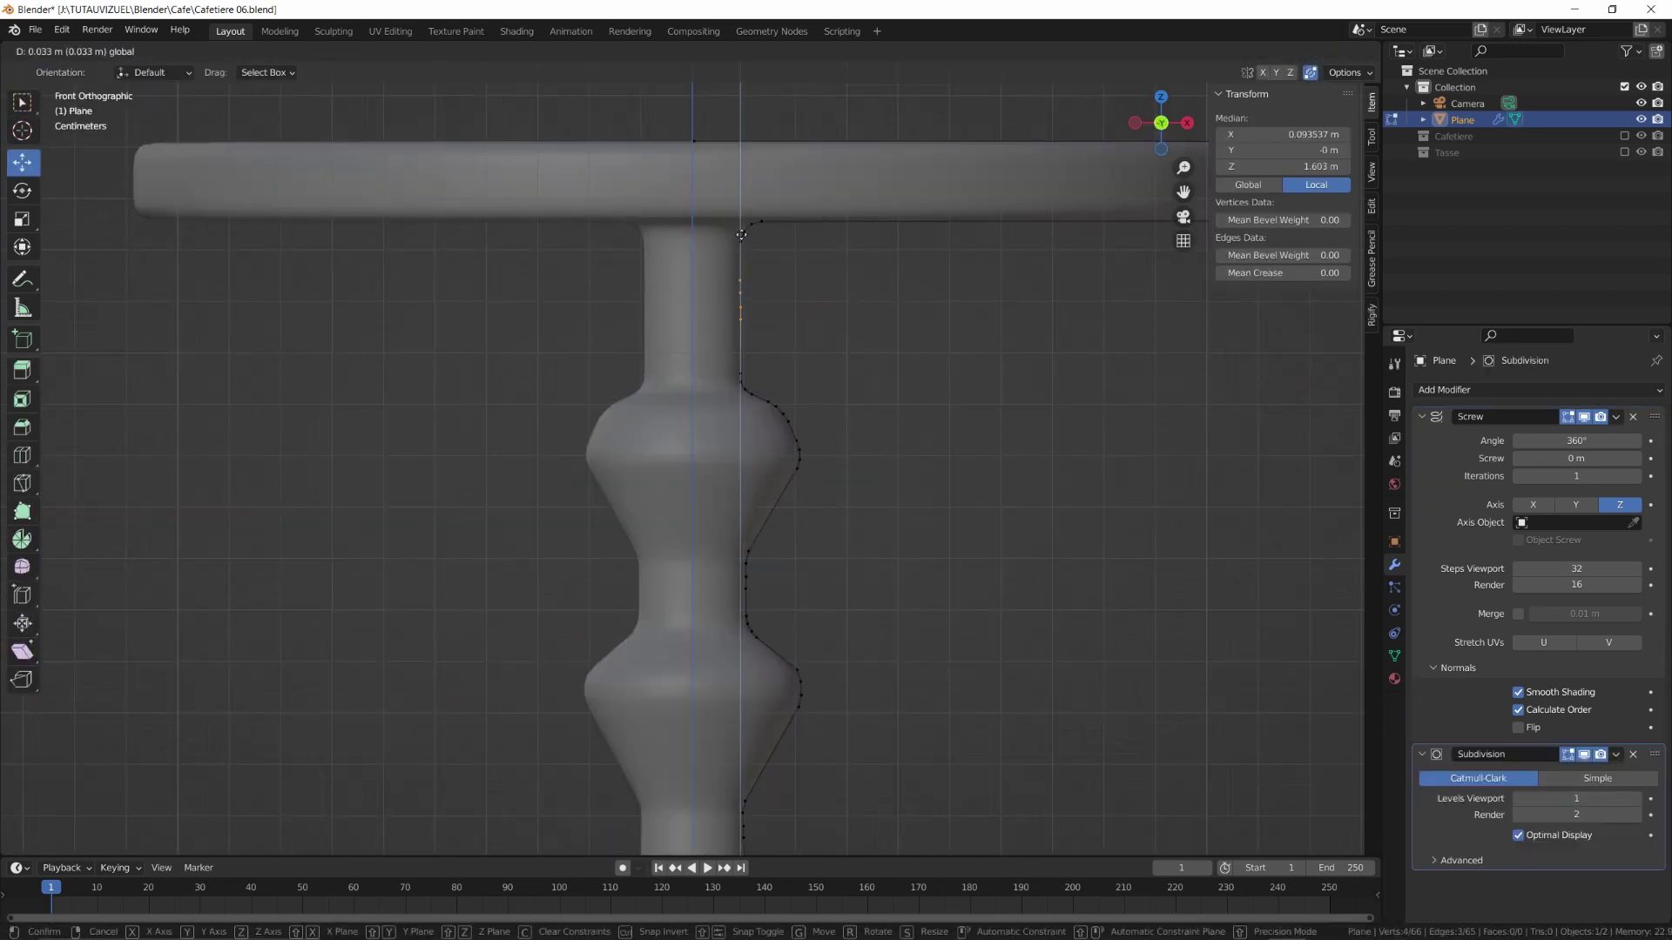
Refine the column's upper neck by moving its profile vertices along Z and sliding the vertex above the top bulge
click(740, 366)
drag(740, 305, 740, 318)
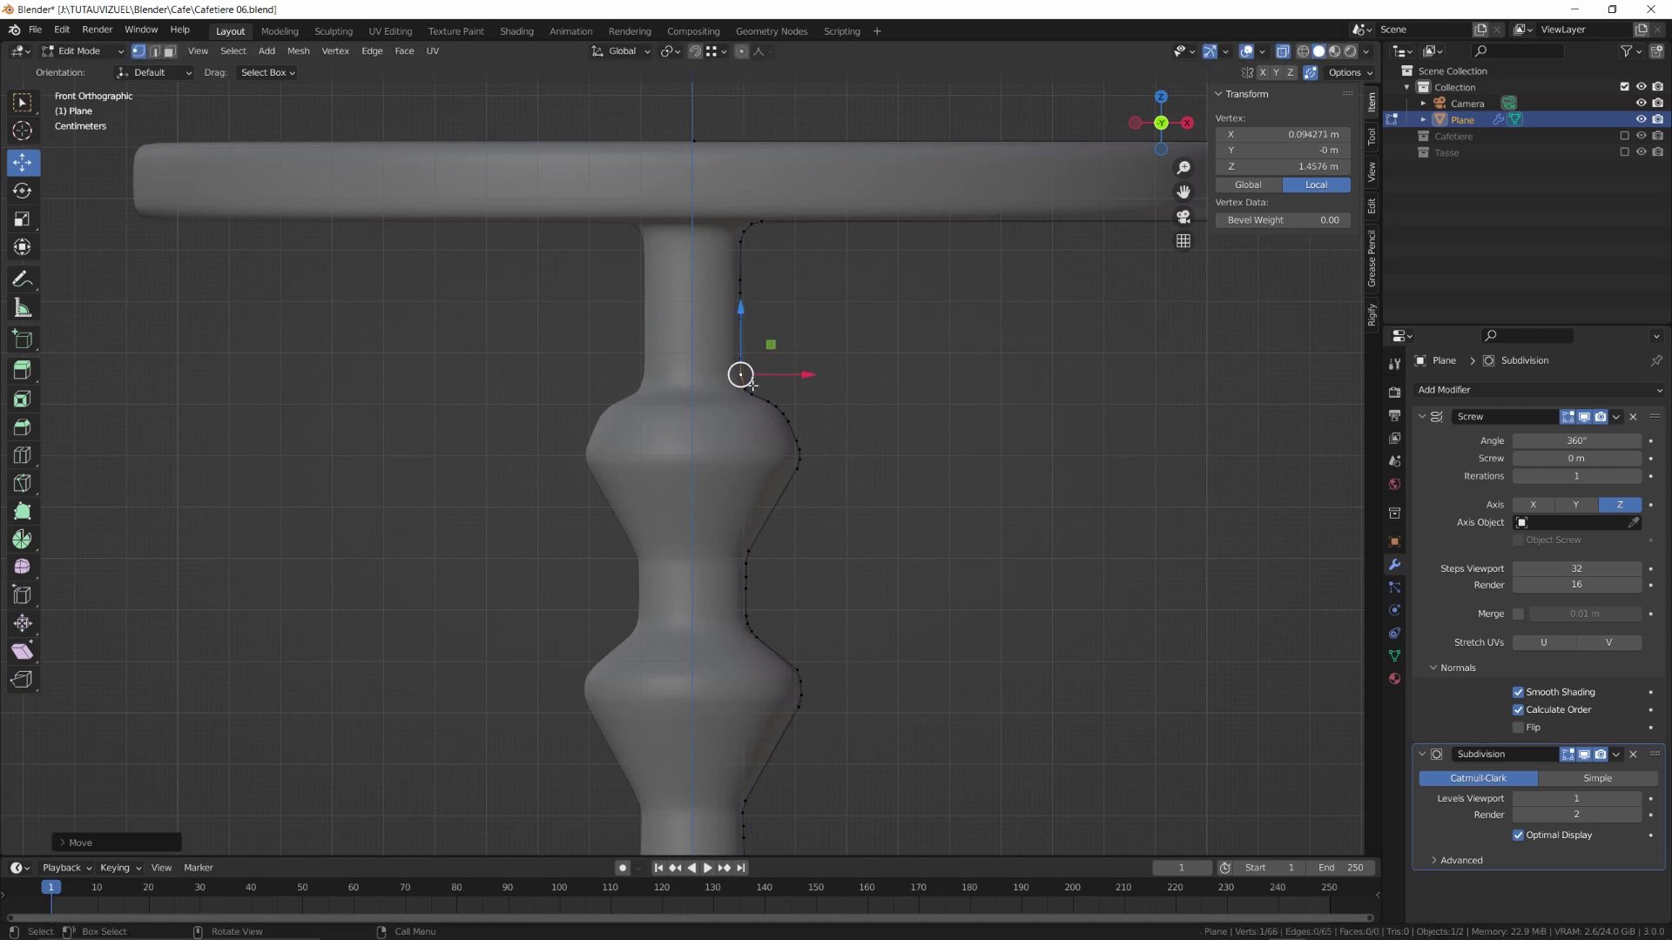
click(752, 392)
key(g)
key(g)
click(762, 398)
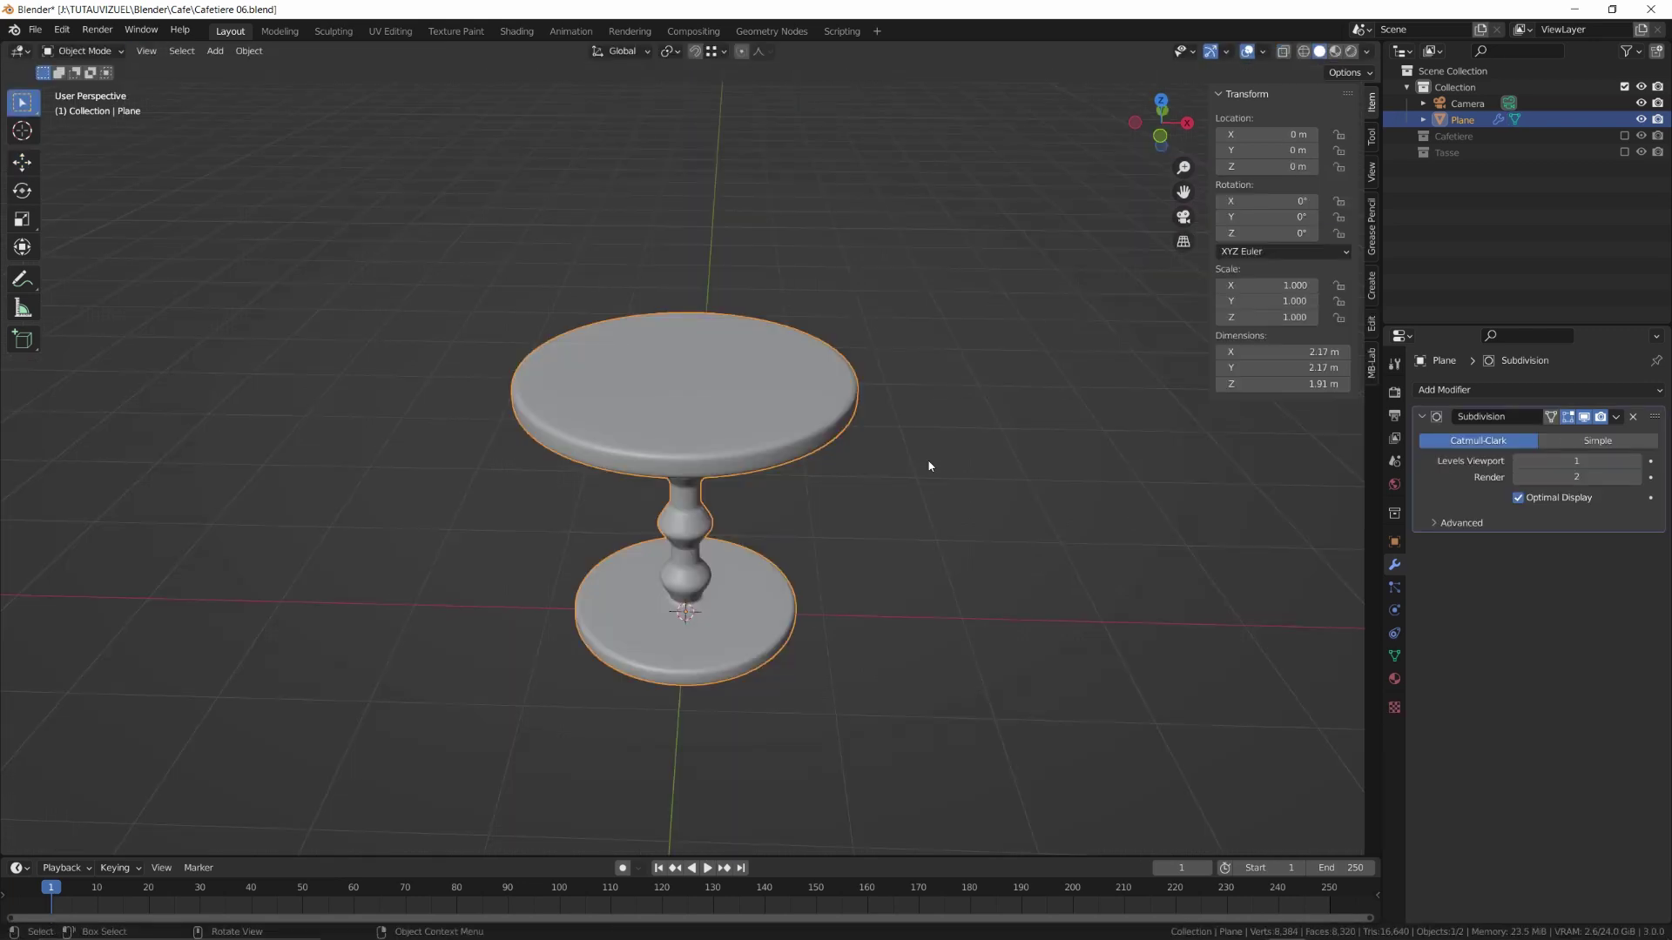
Add a new plane for the tablecloth and subdivide it repeatedly into a dense grid
key(shift+a)
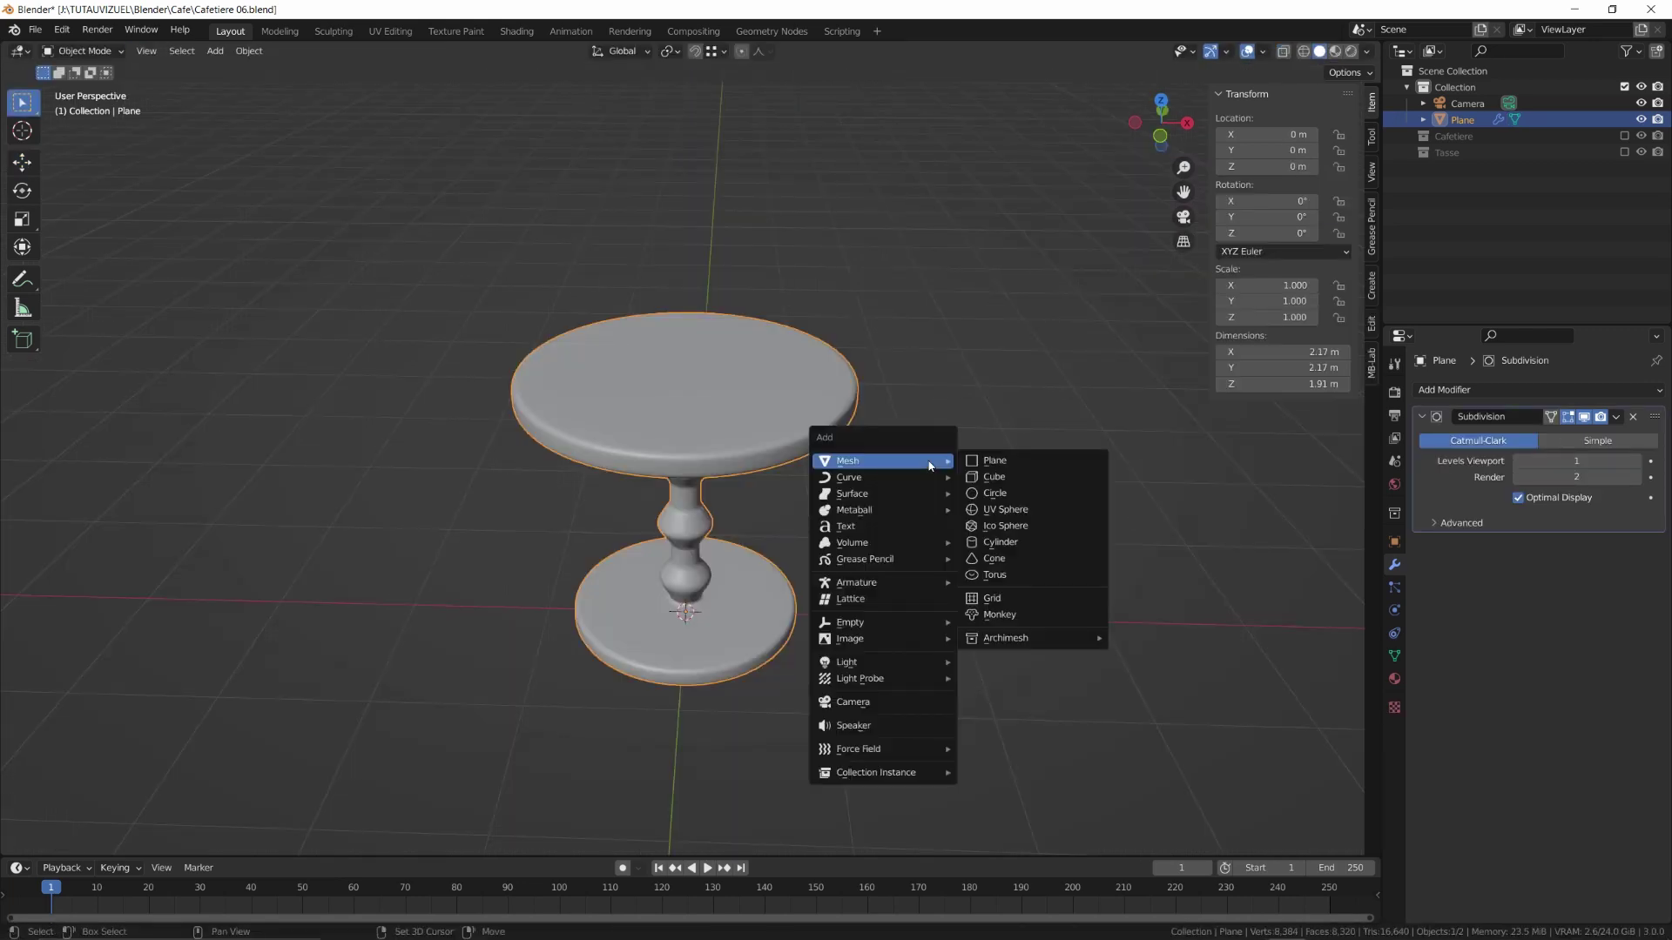
click(1015, 464)
key(Tab)
key(KP_7)
right_click(827, 459)
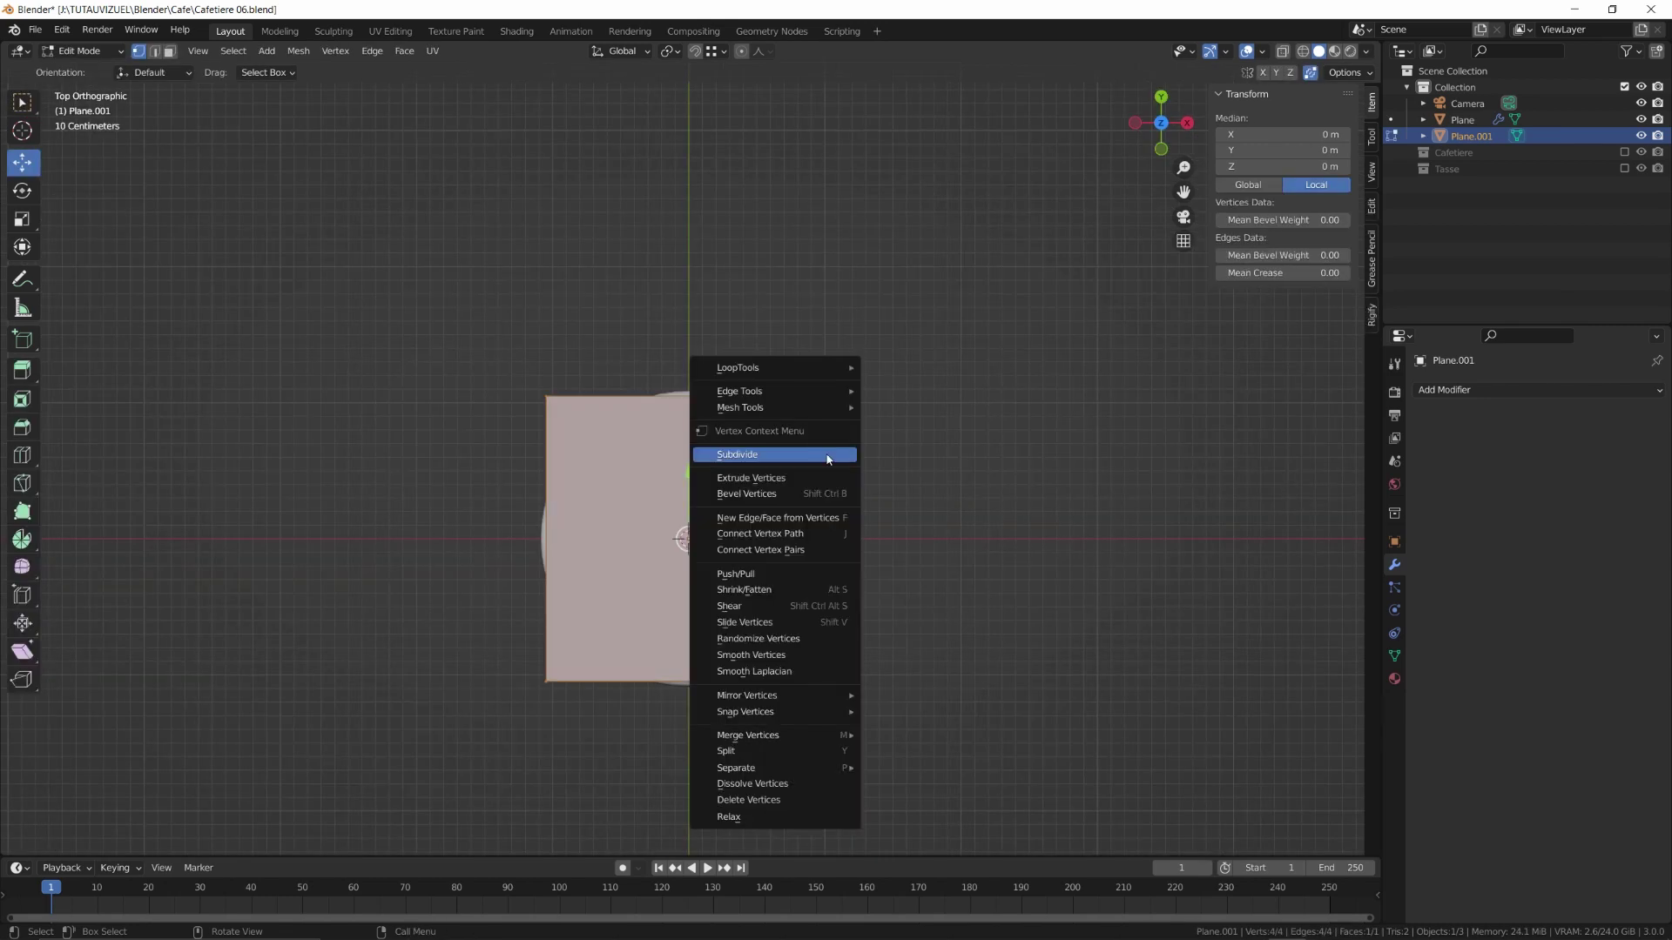
click(828, 459)
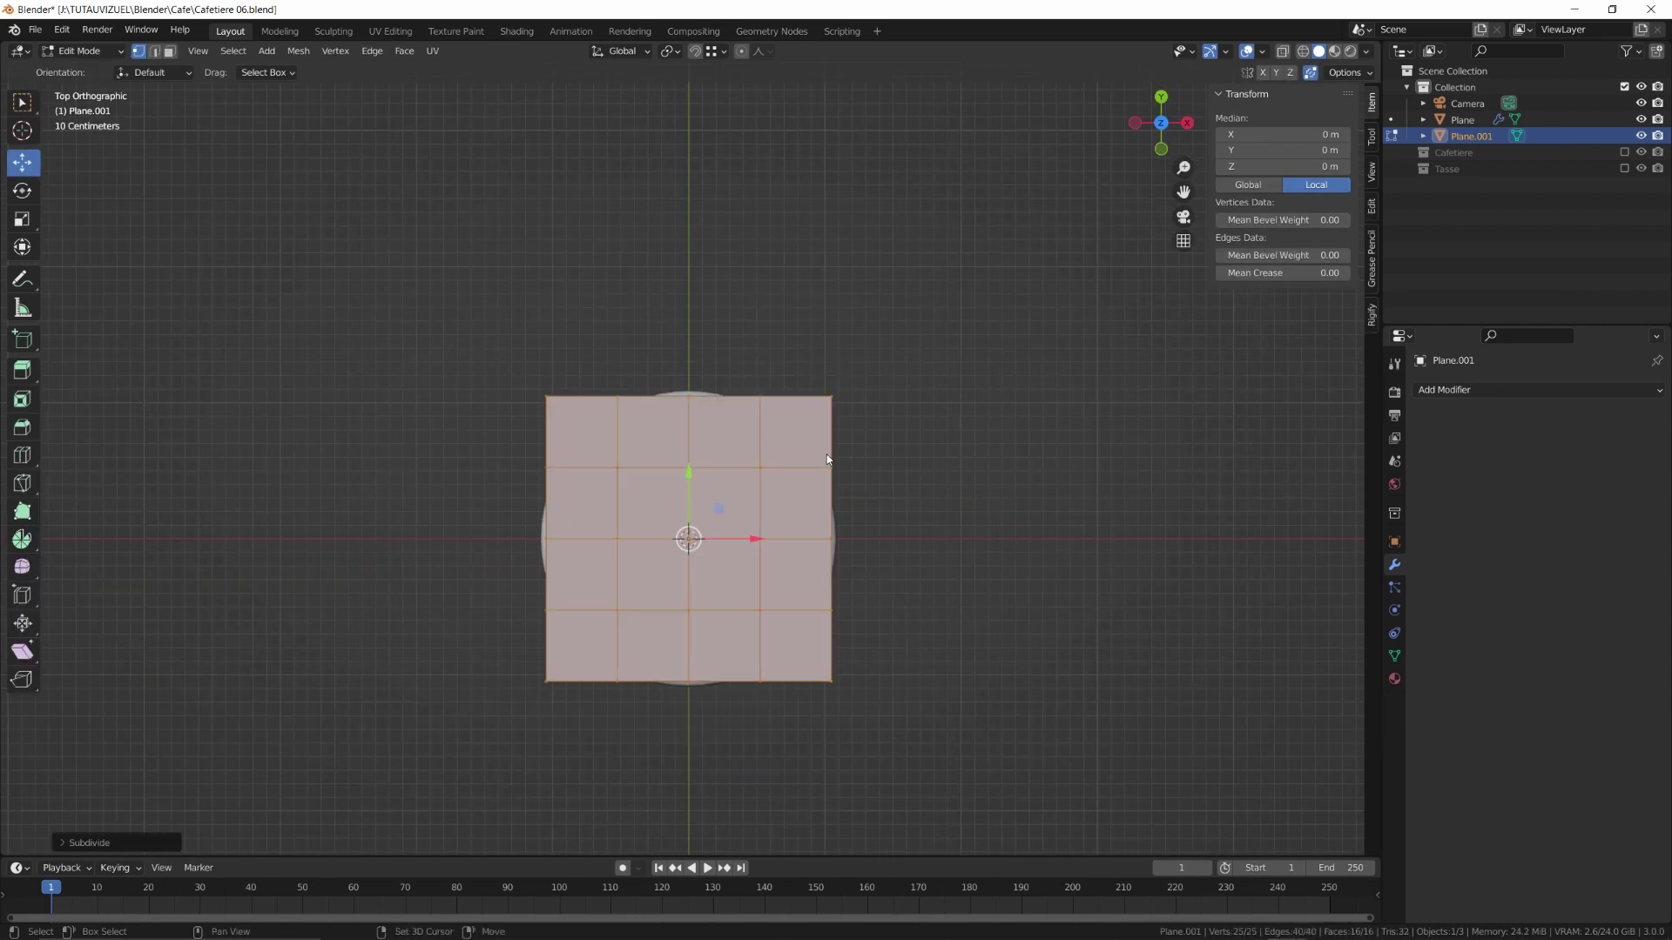
key(shift+r)
key(shift+r)
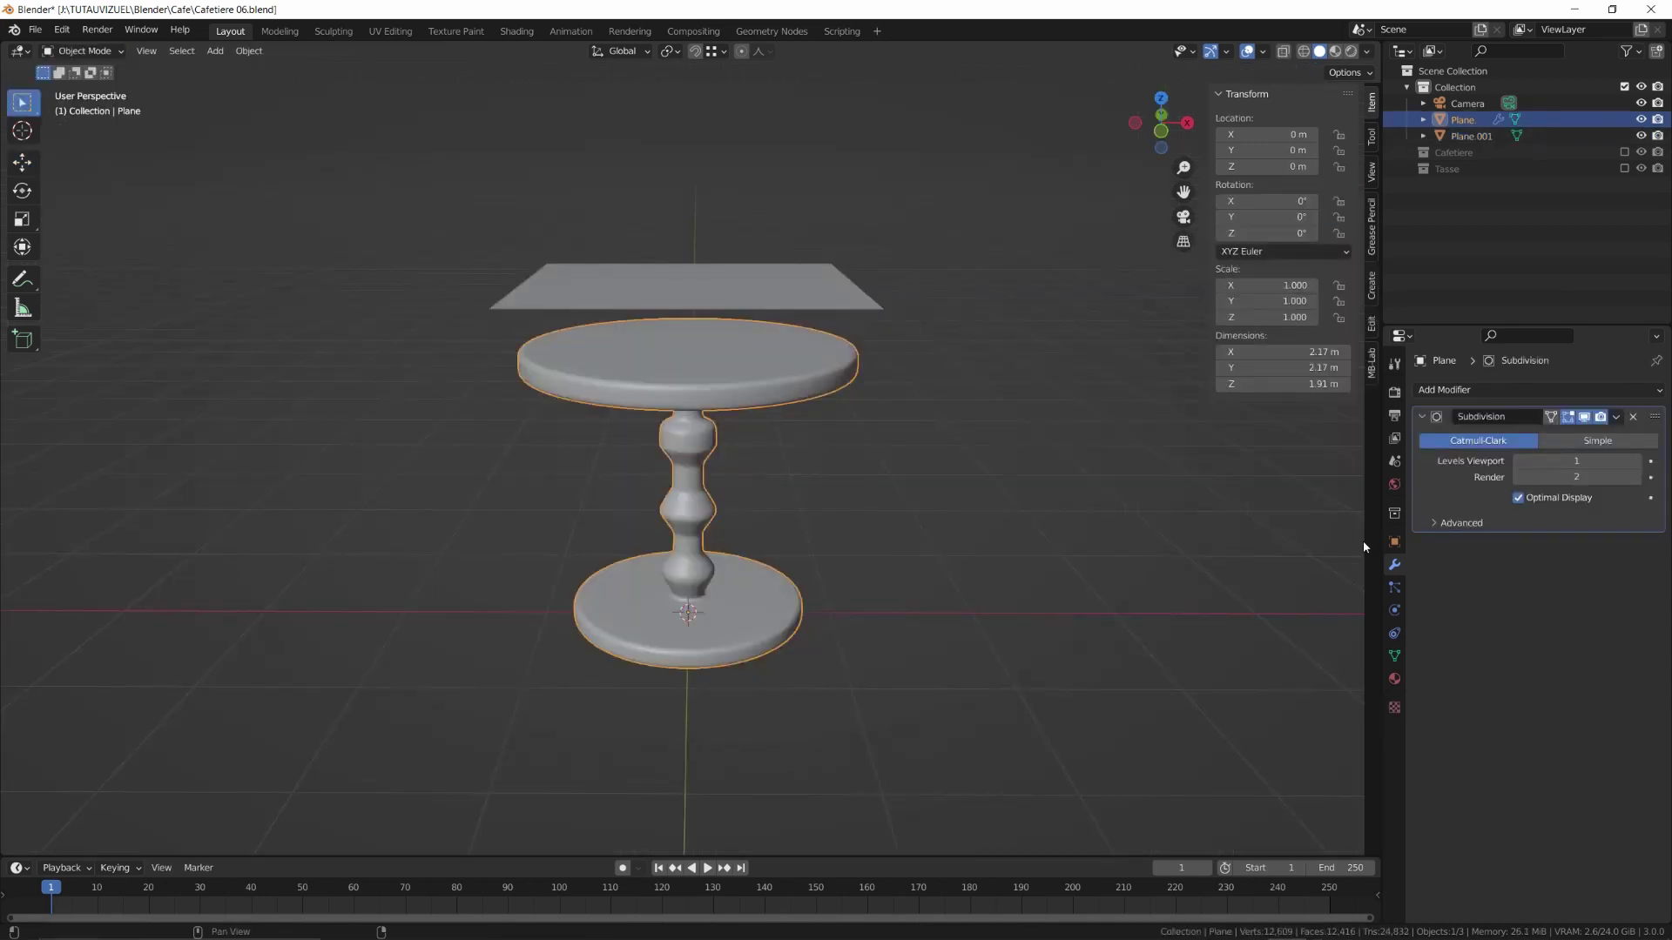
Enable Collision physics on the table and Cloth physics on the plane above it
click(1394, 610)
click(1501, 407)
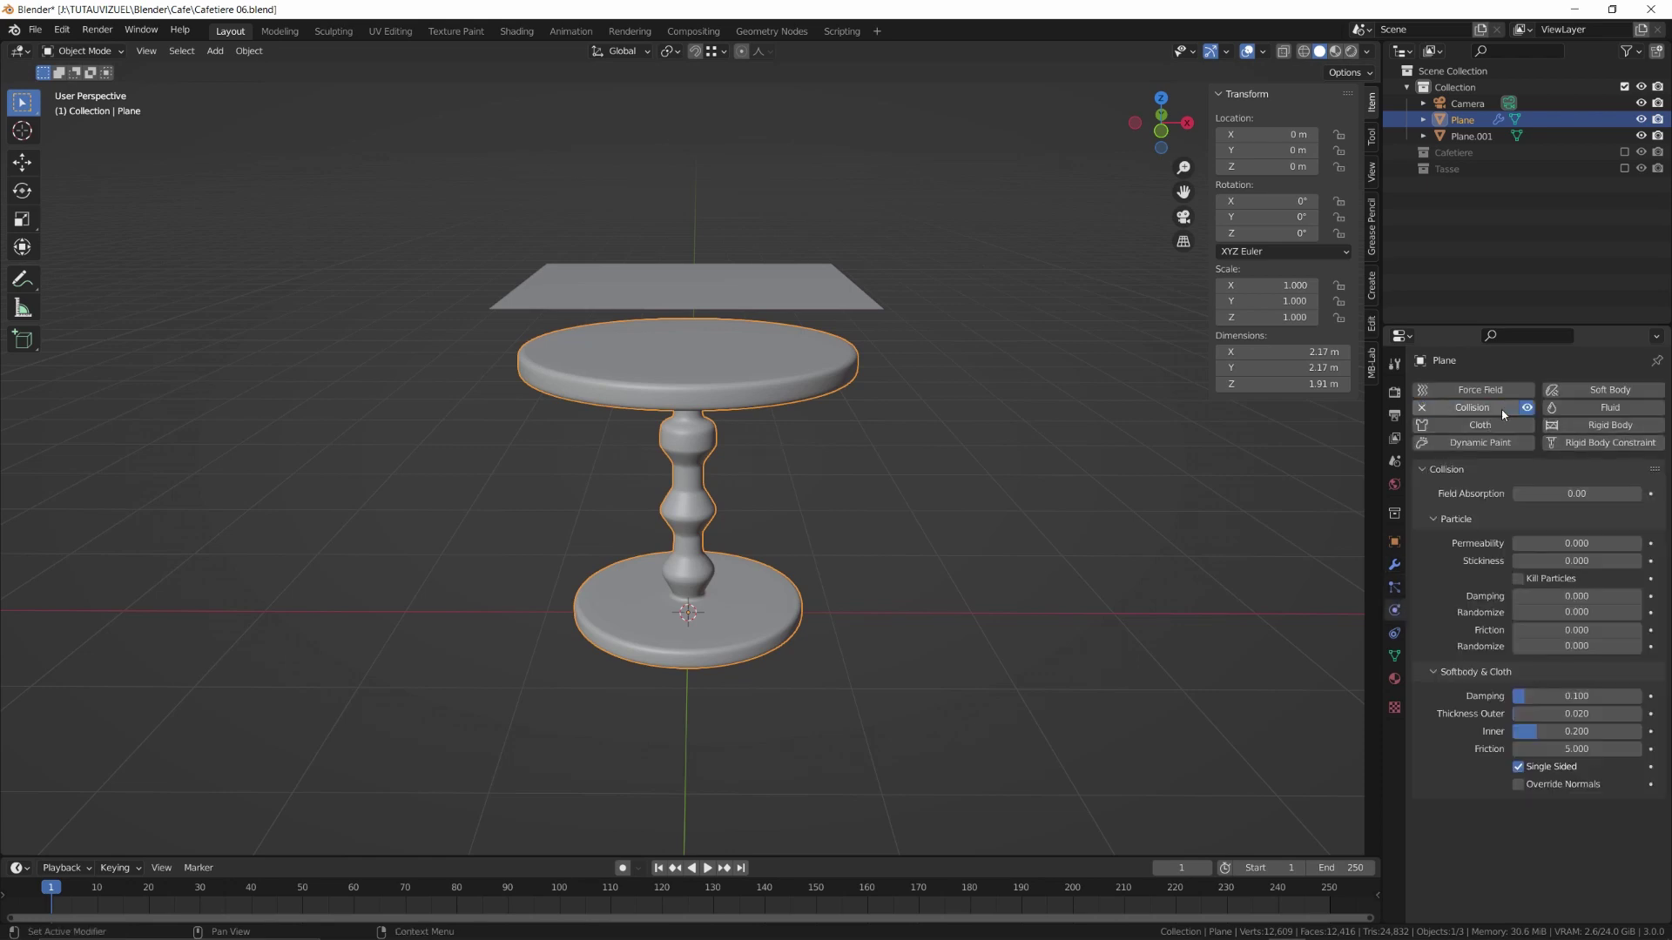
click(1471, 135)
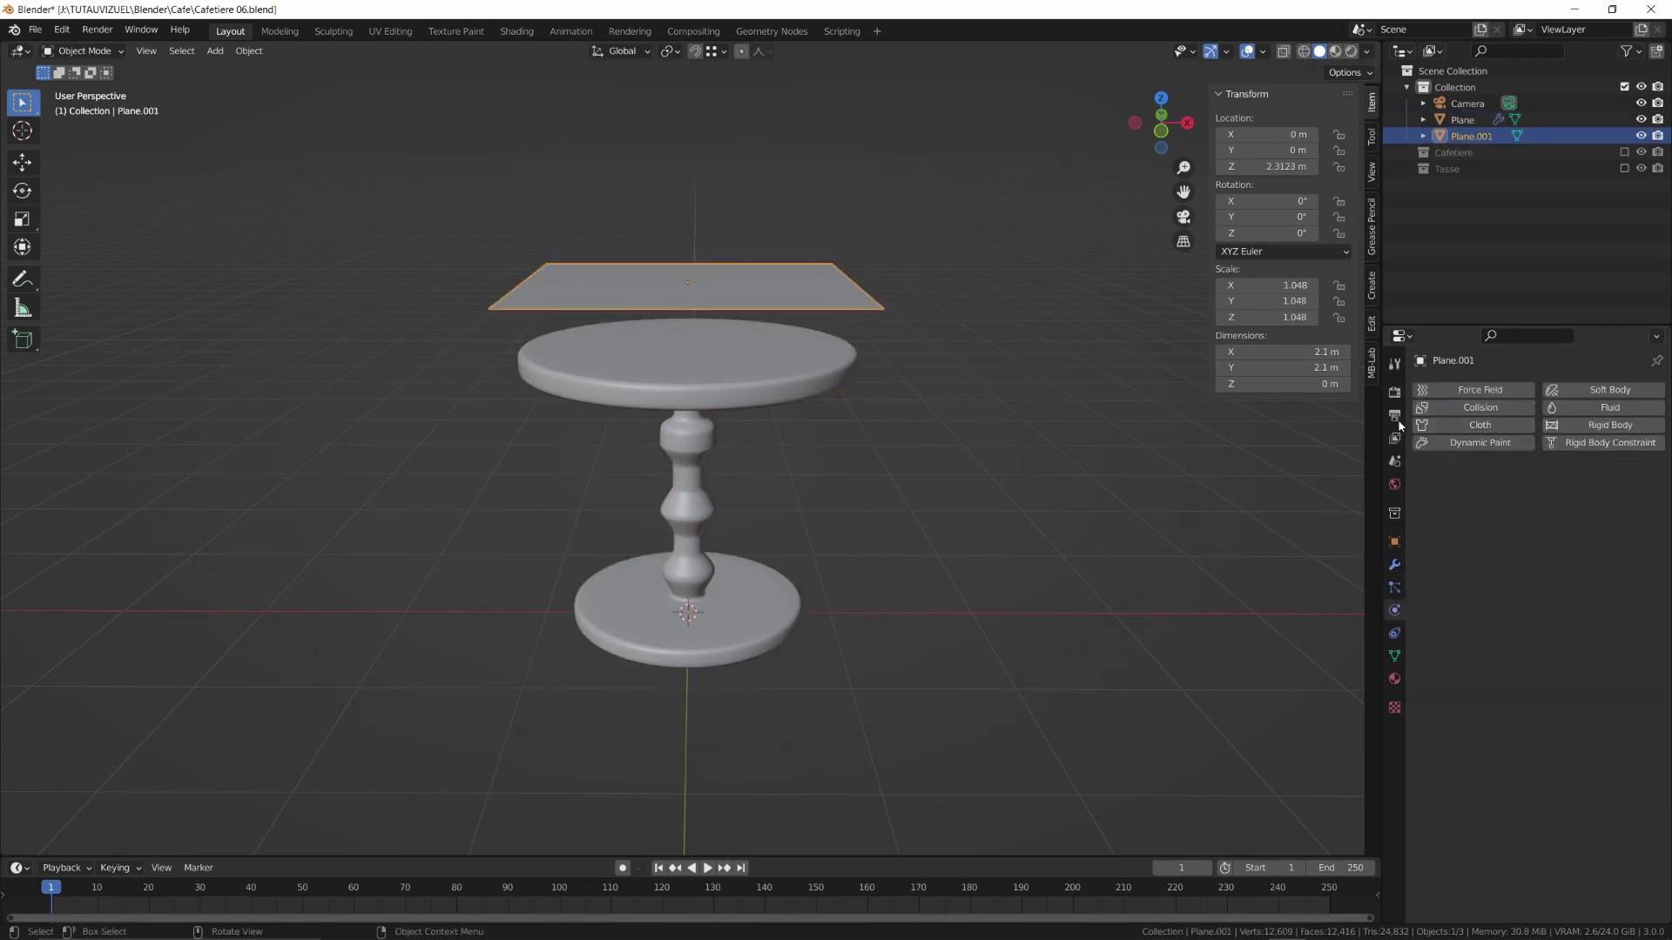
click(1494, 428)
Play the cloth simulation to frame 76, and apply the Cloth modifier before adding level 1 subdivision to the tablecloth
key(space)
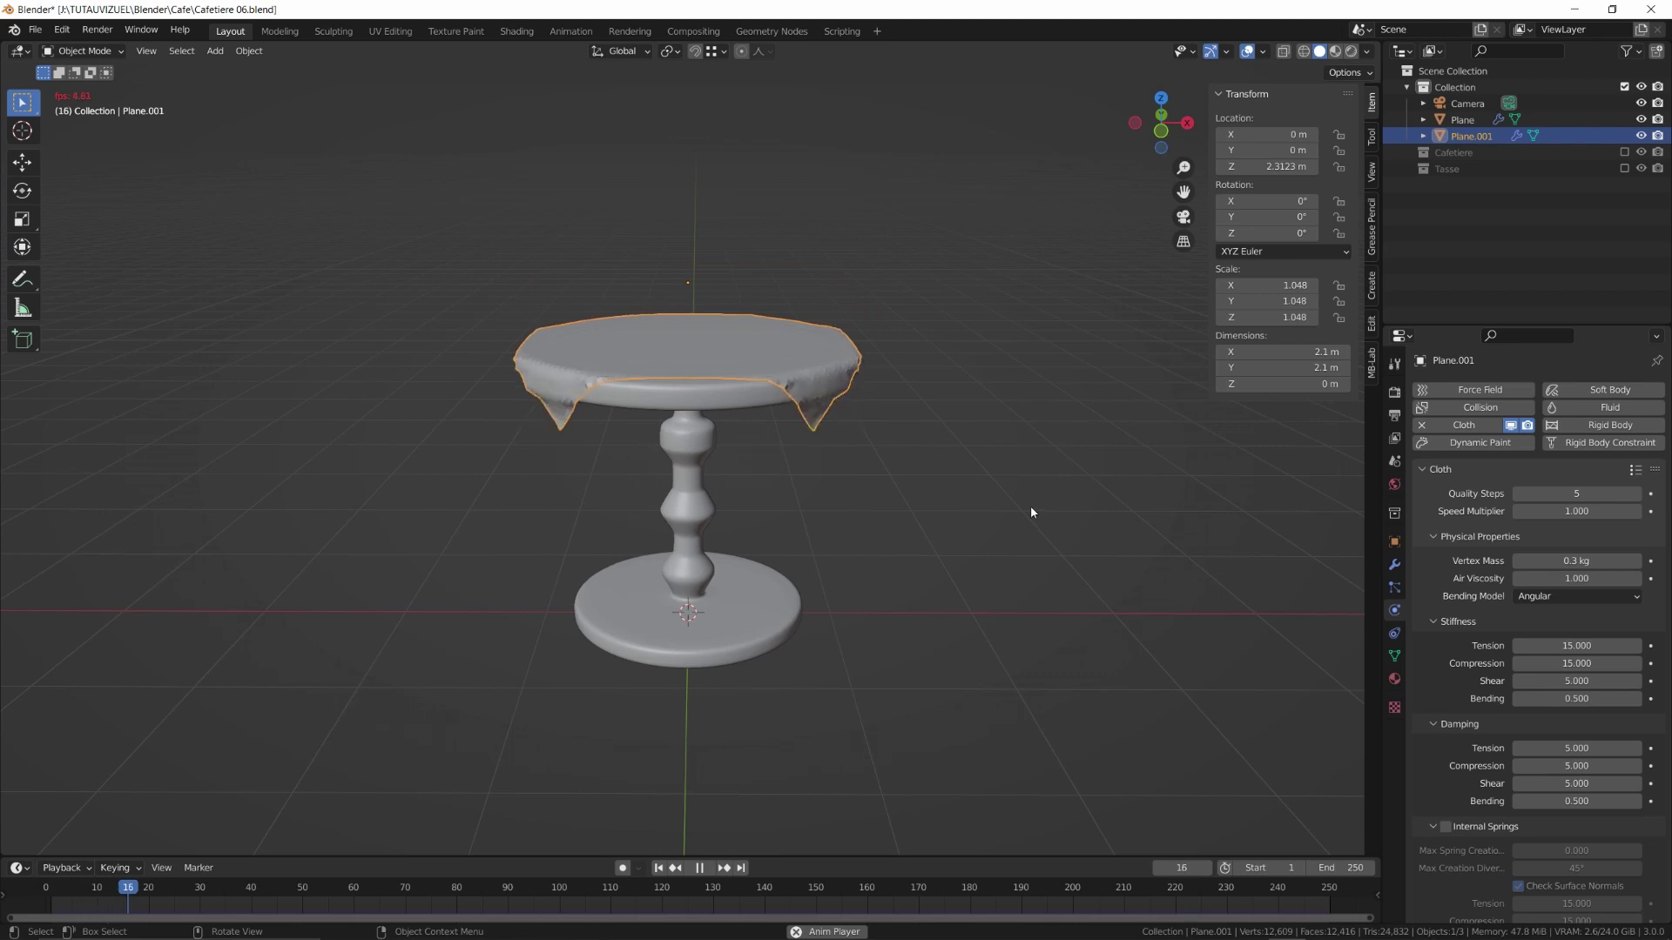
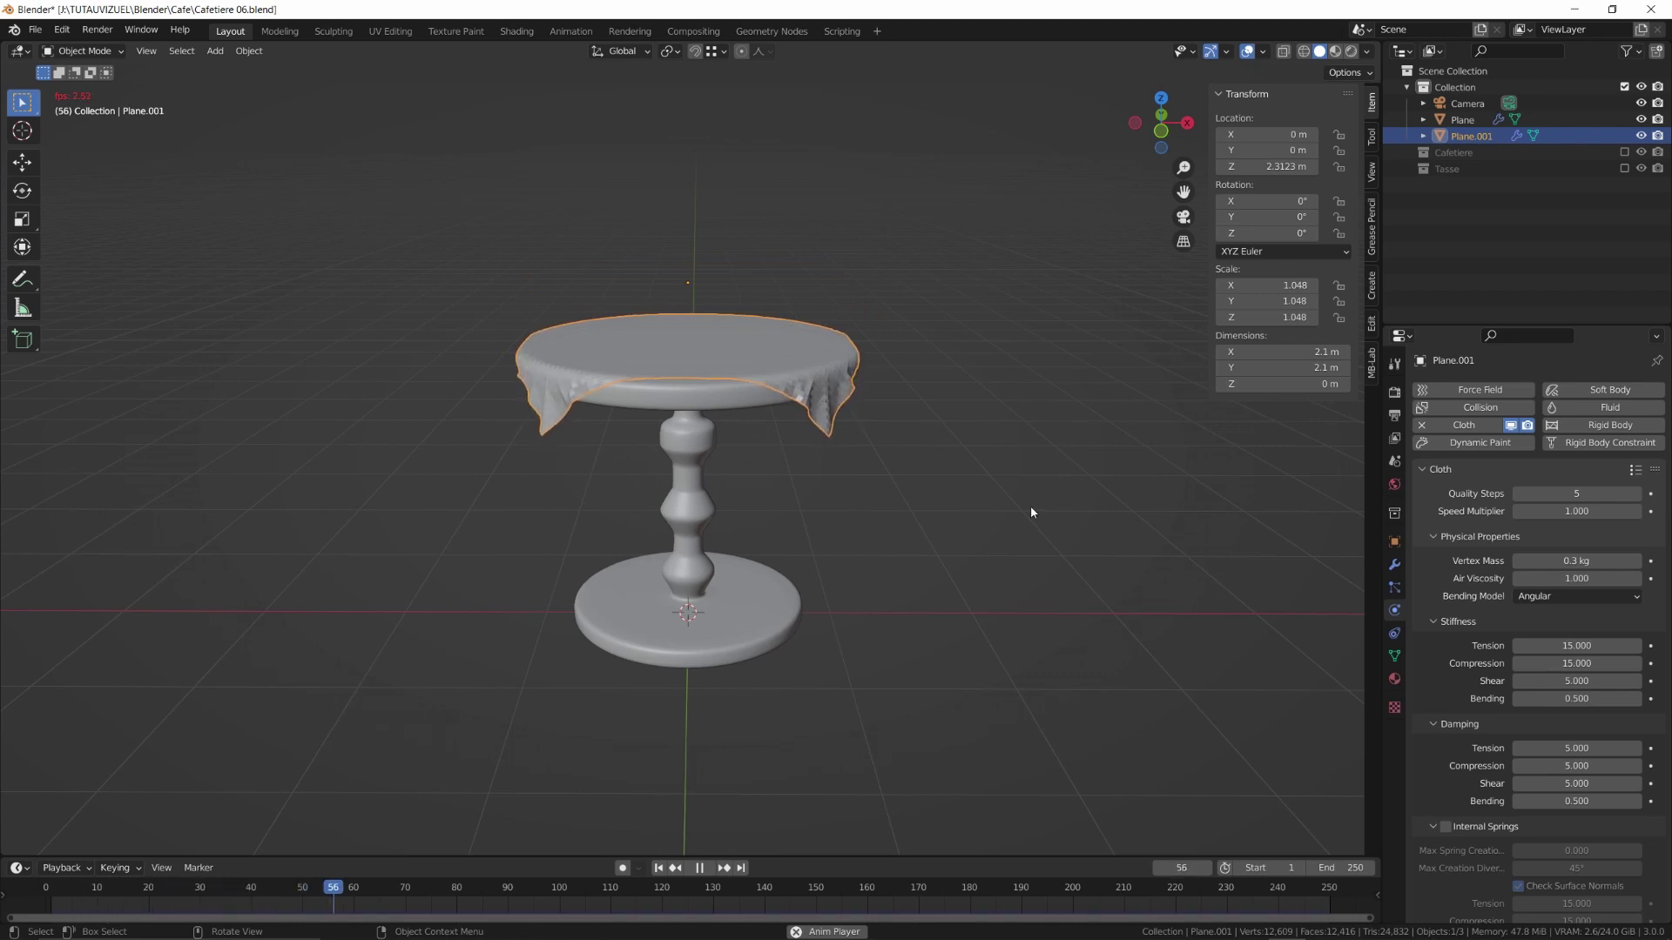
key(space)
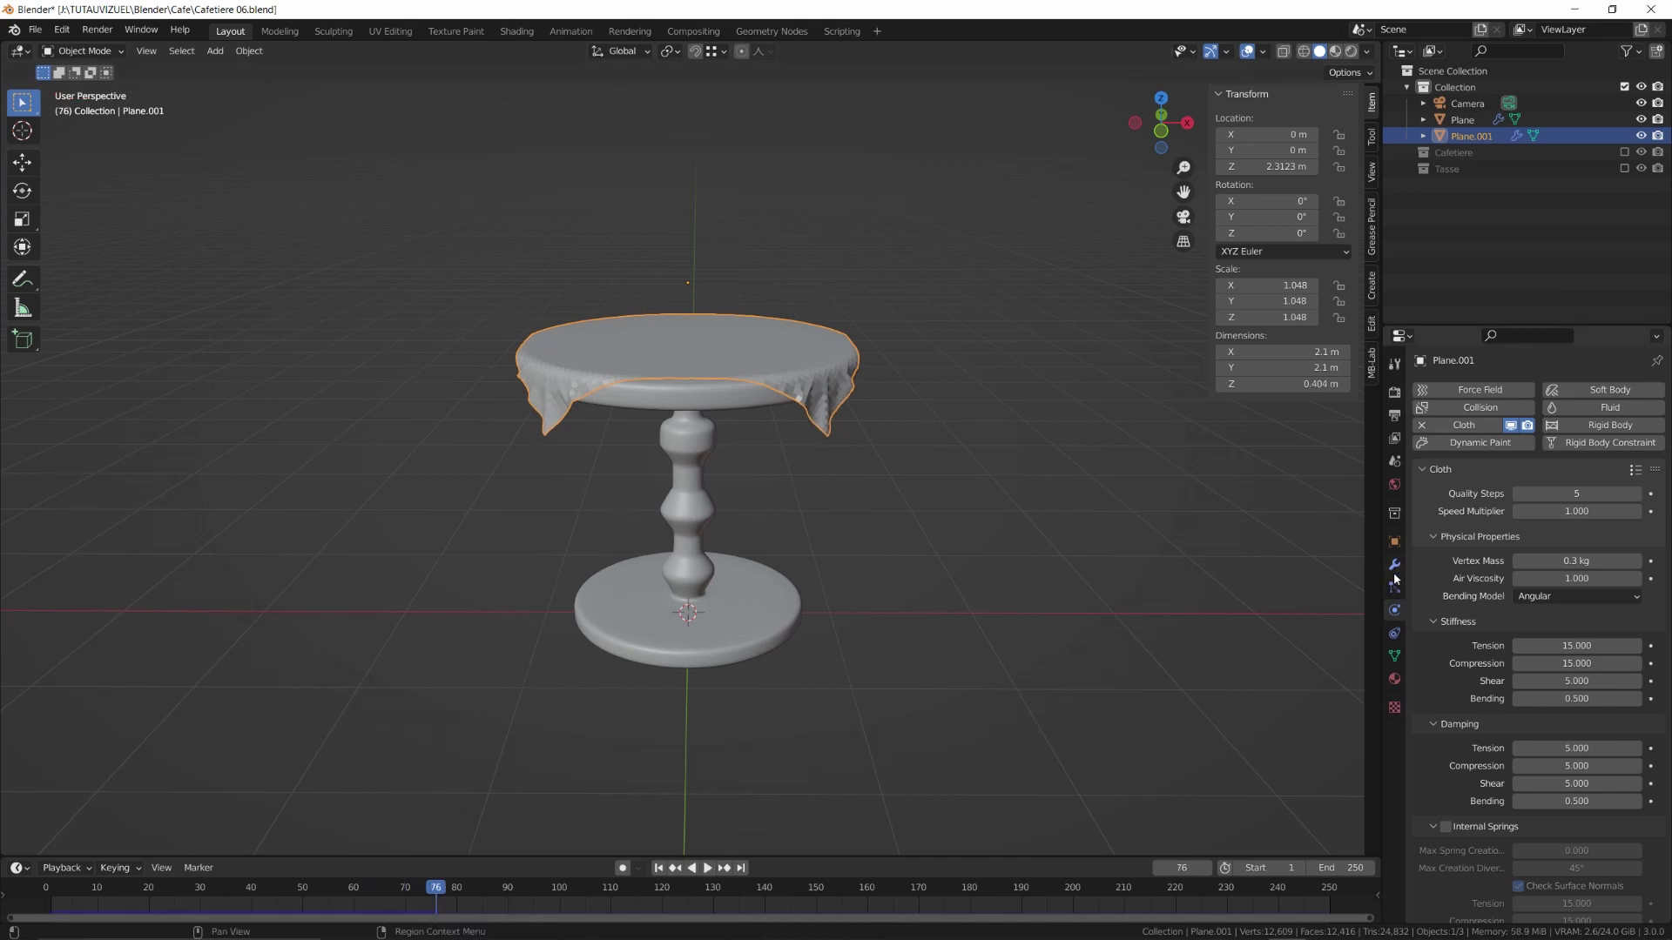
click(1394, 568)
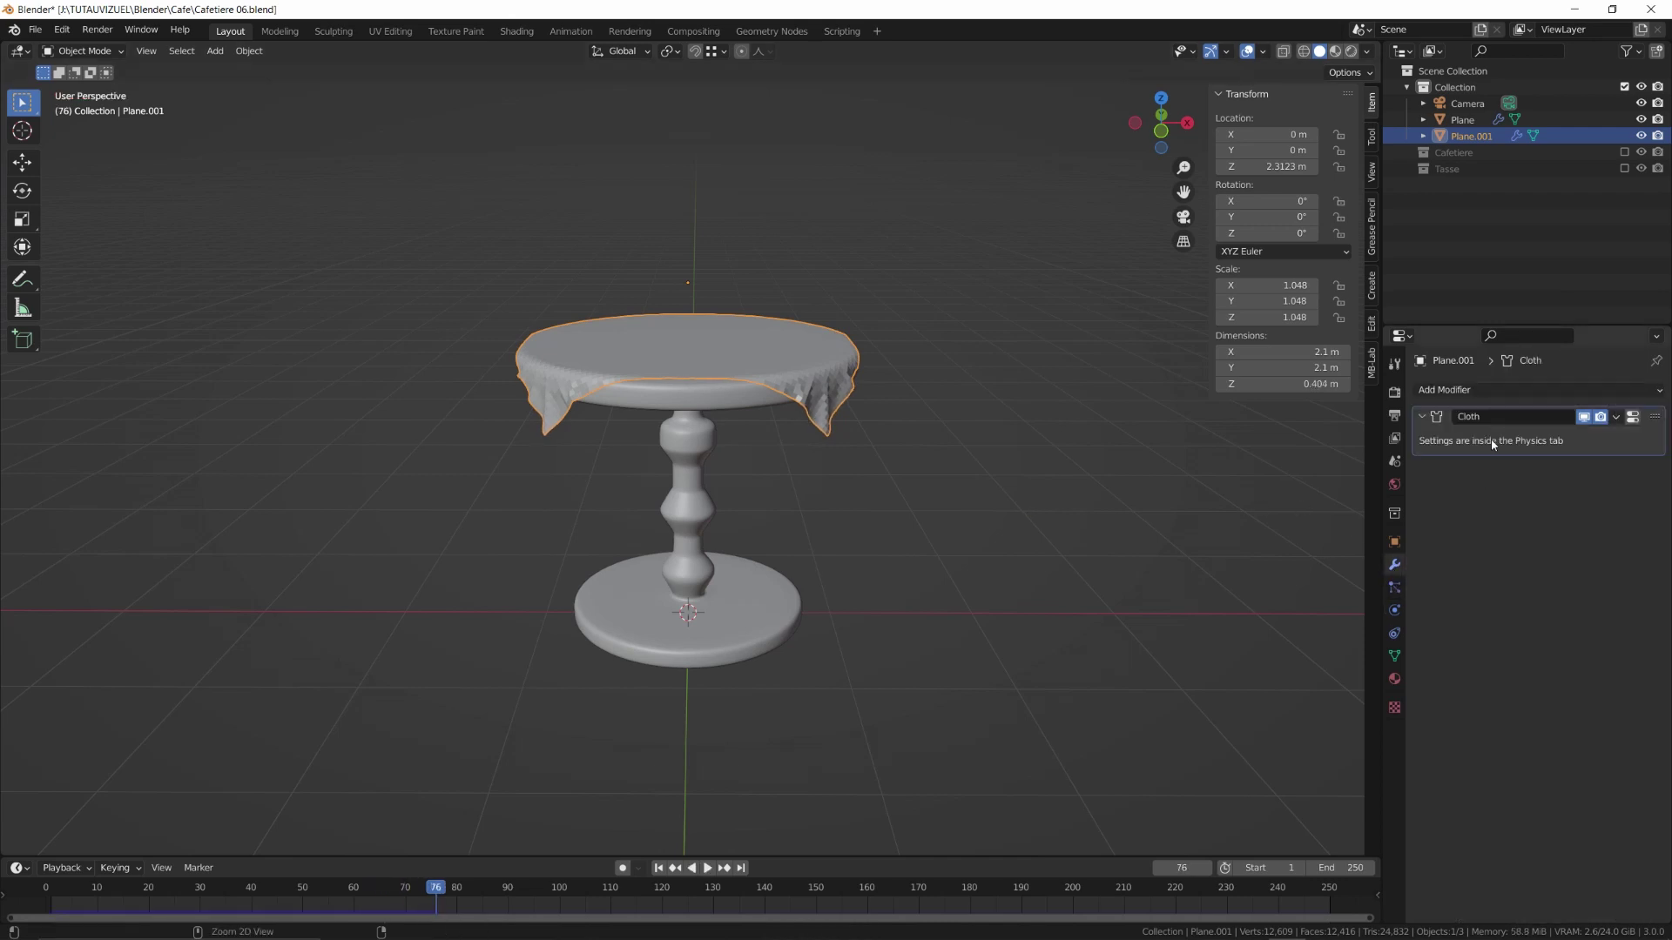
key(ctrl+a)
key(ctrl+1)
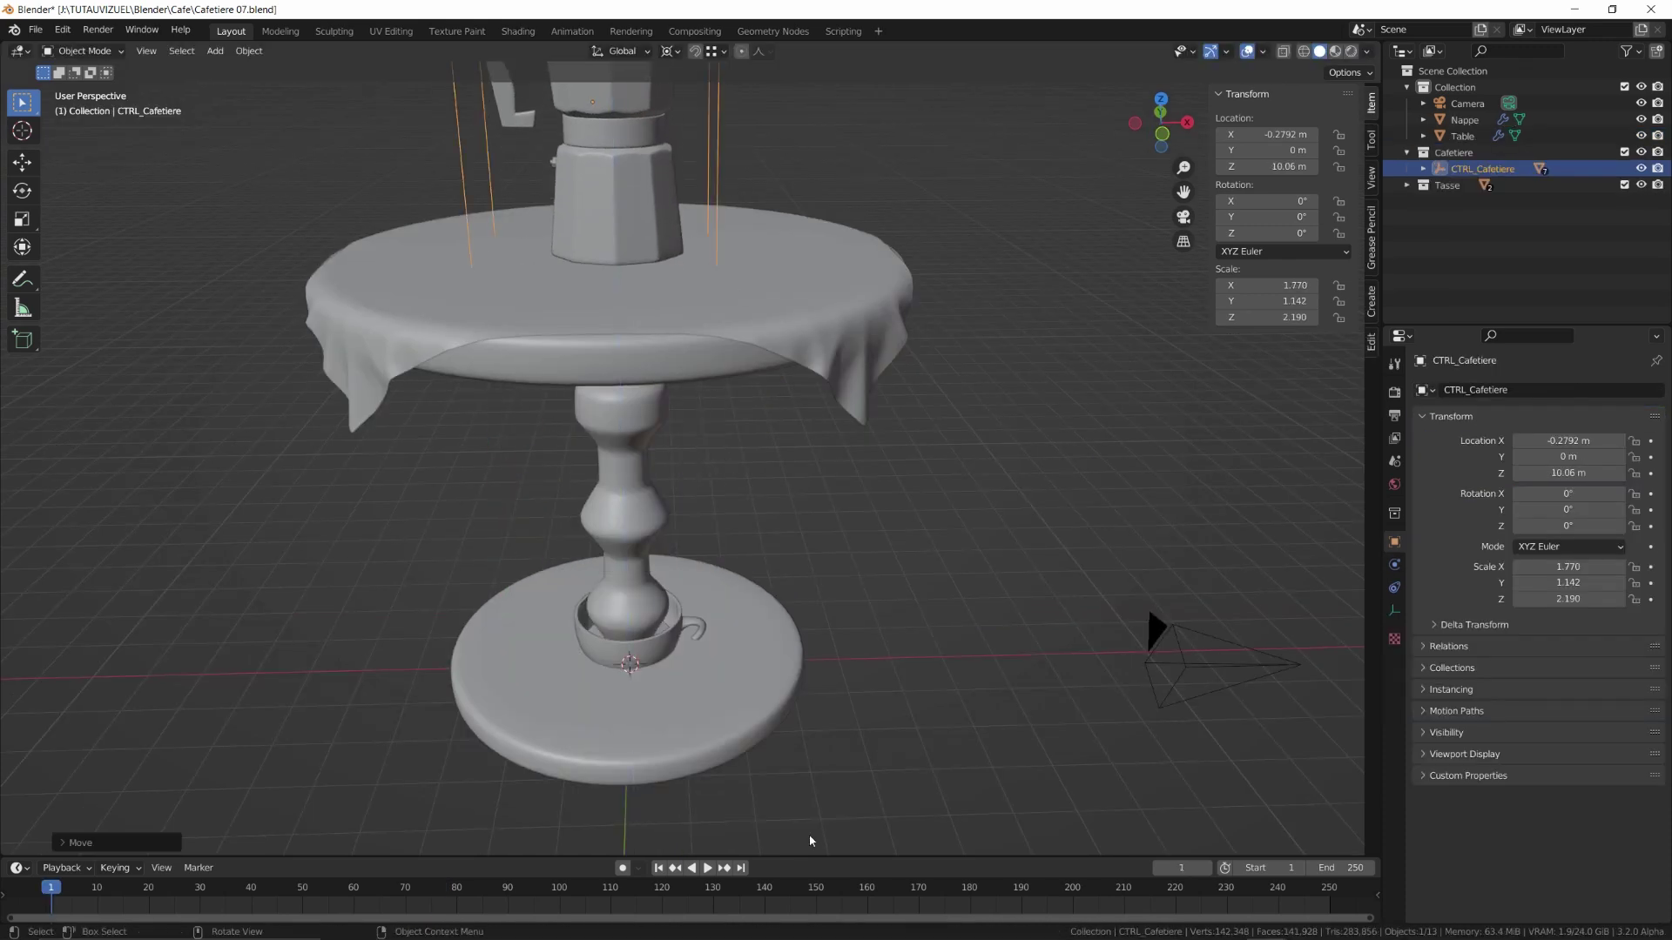
Expand the Tasse collection and rotate the moka pot's control empty on the table to -164° about Z
click(1408, 185)
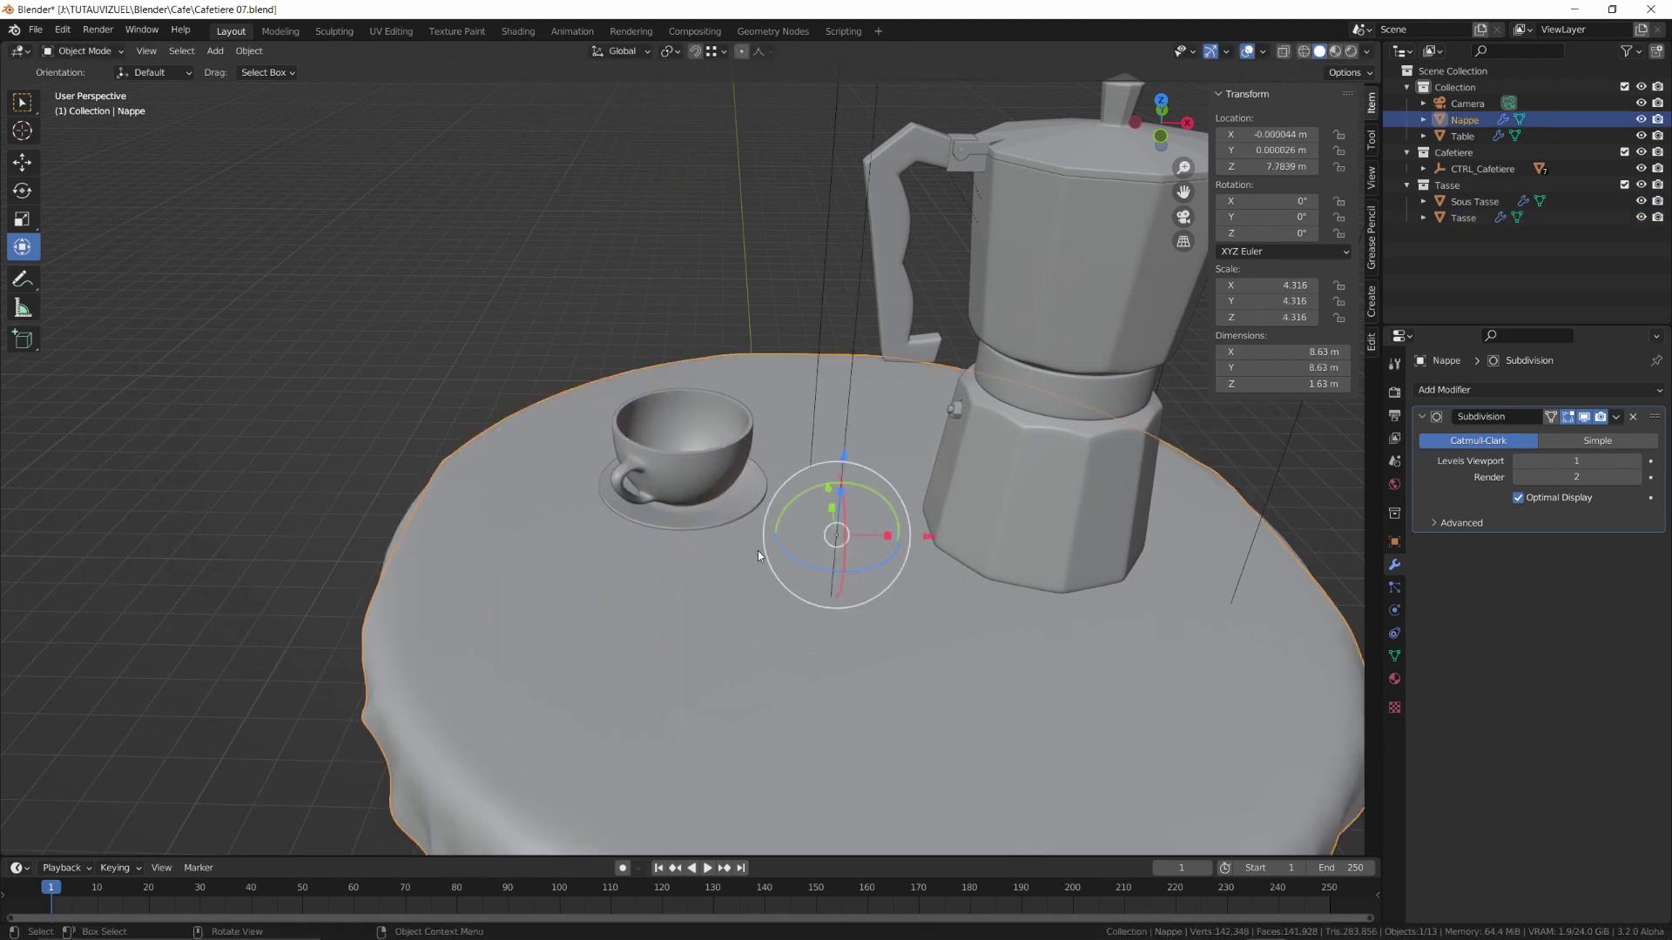
key(r)
click(927, 287)
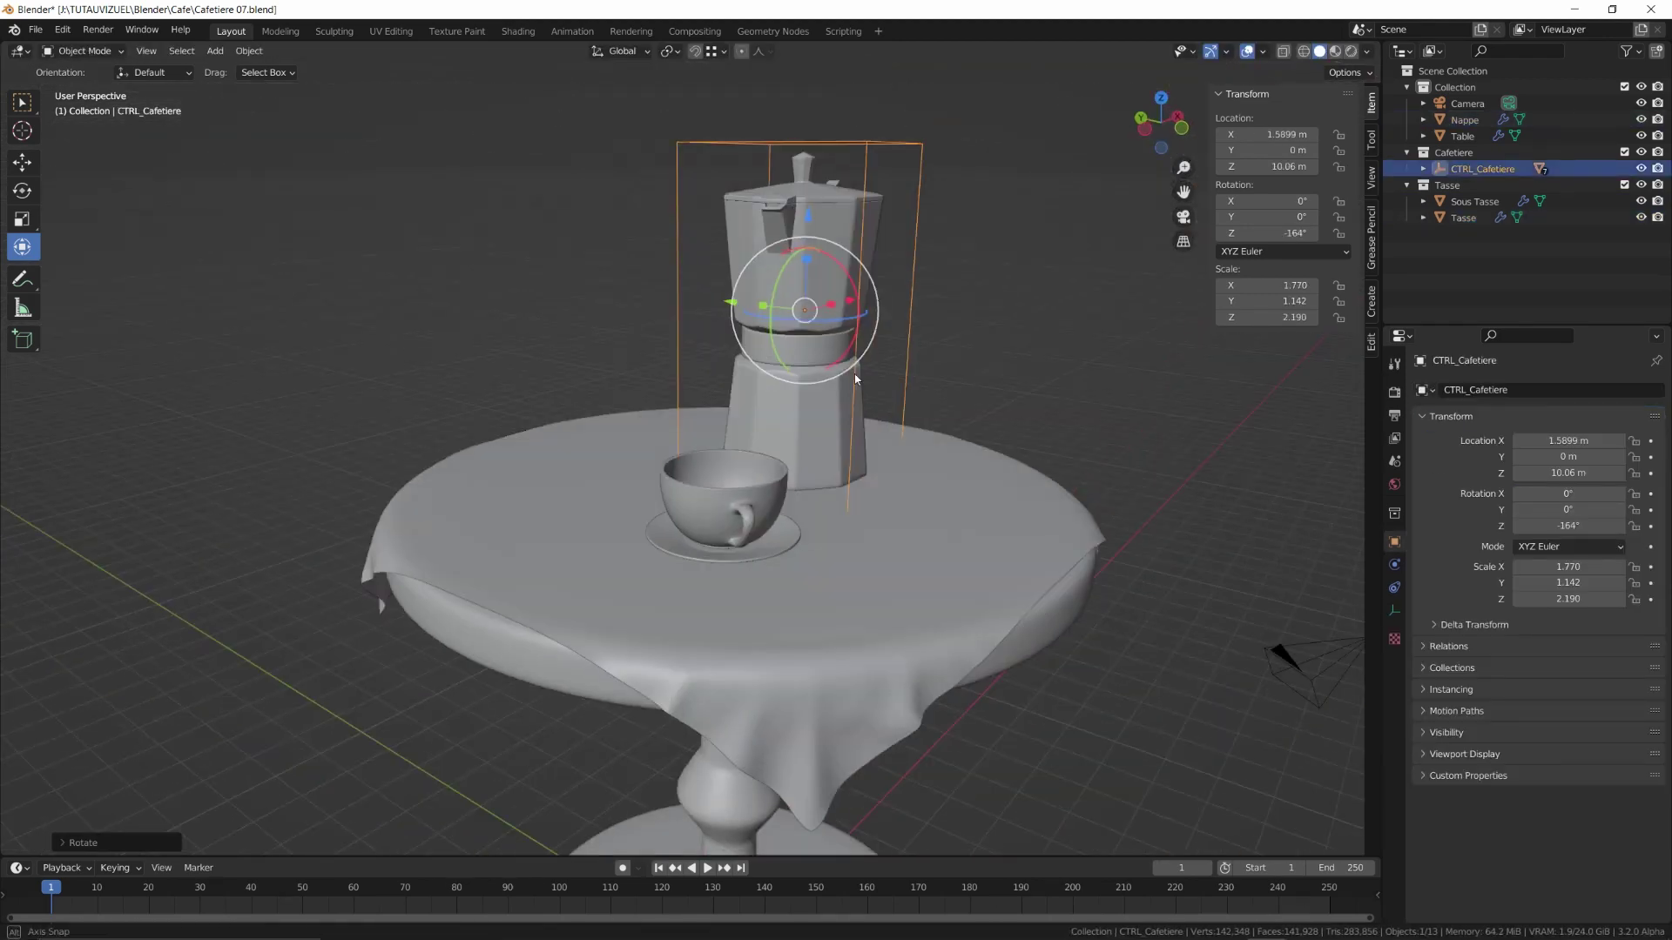
Tilt the moka pot's control empty and move it so the spout pours over the cup, and keyframe that pose
middle_drag(854, 374, 777, 372)
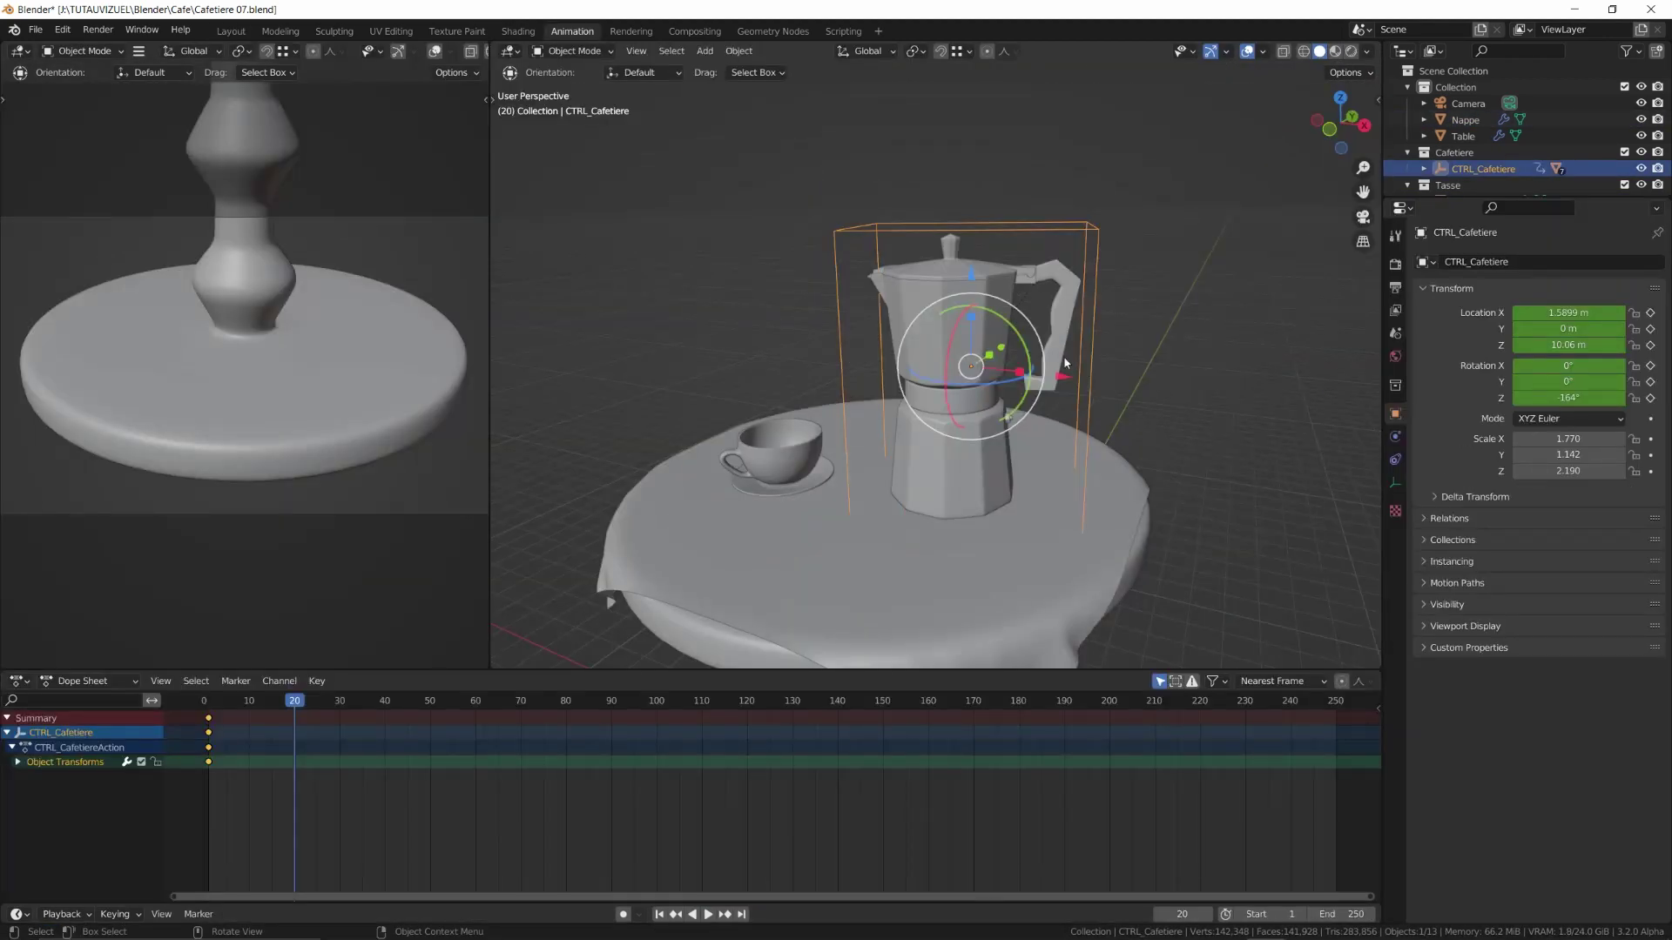
key(r)
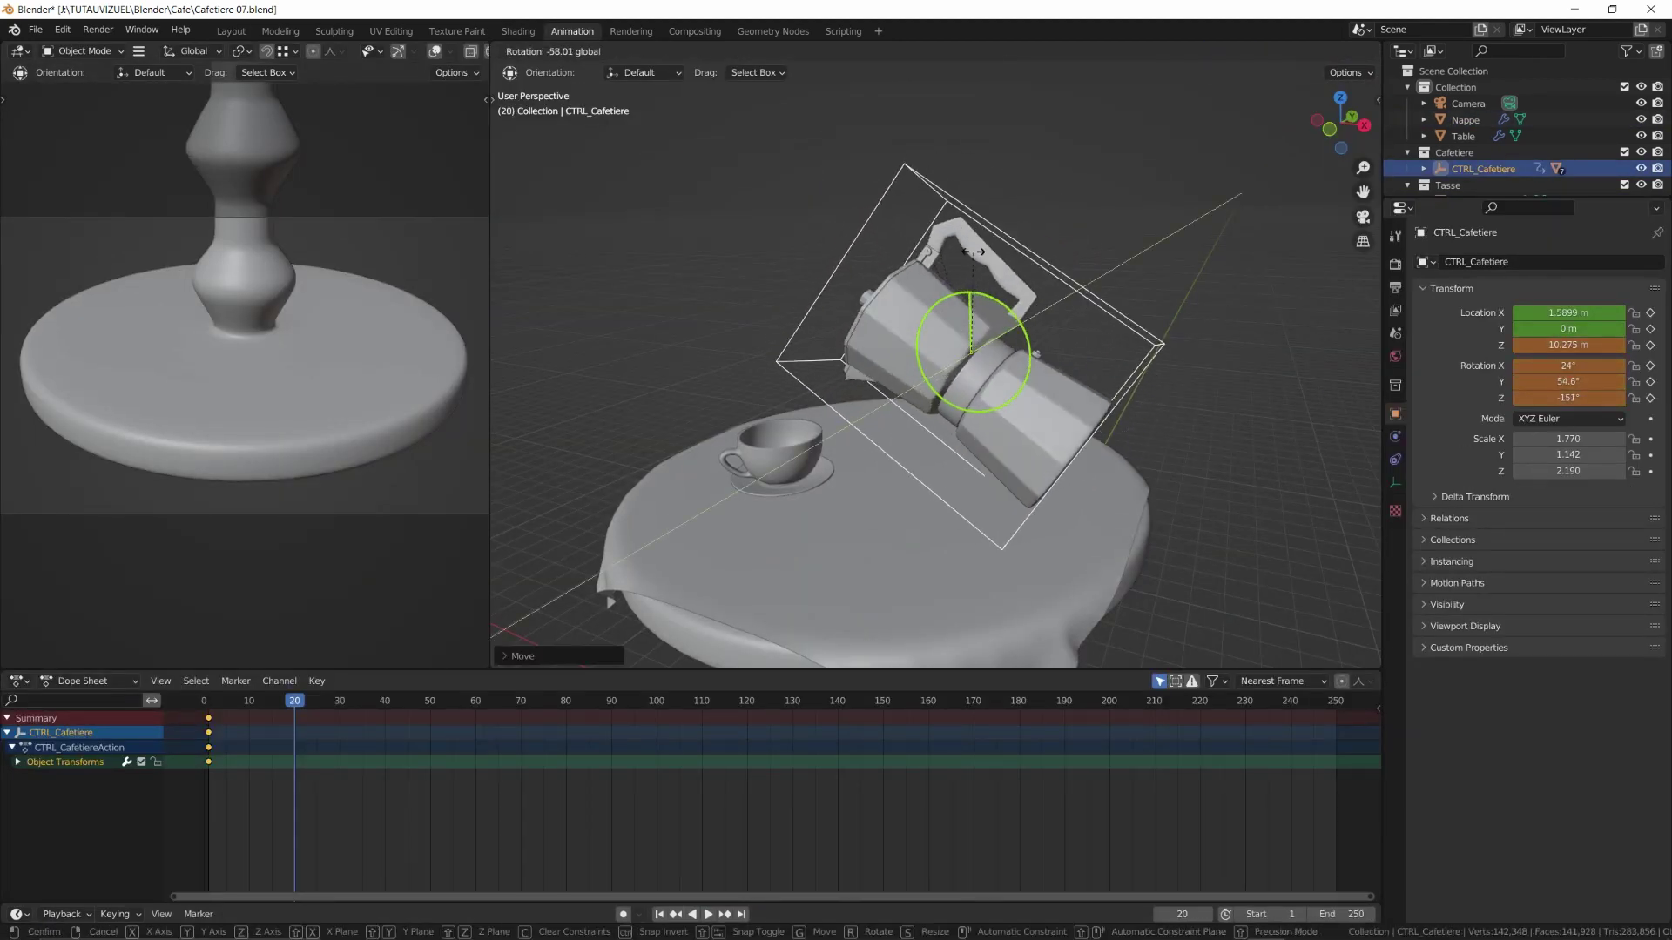
key(g)
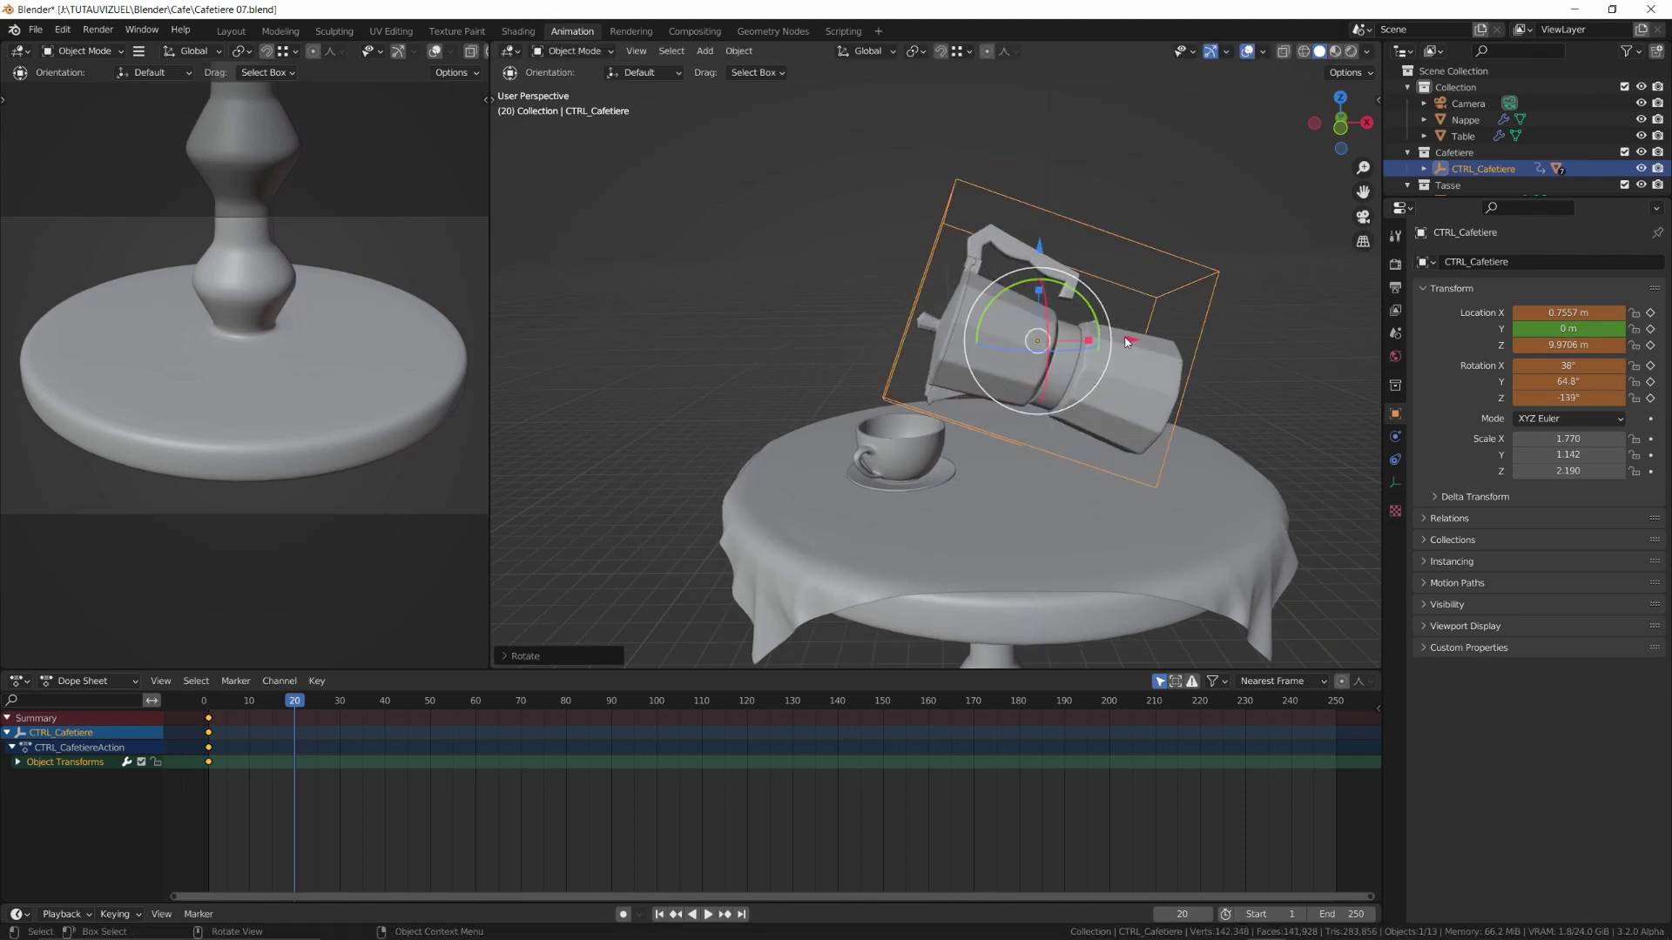
middle_drag(1001, 383, 1055, 366)
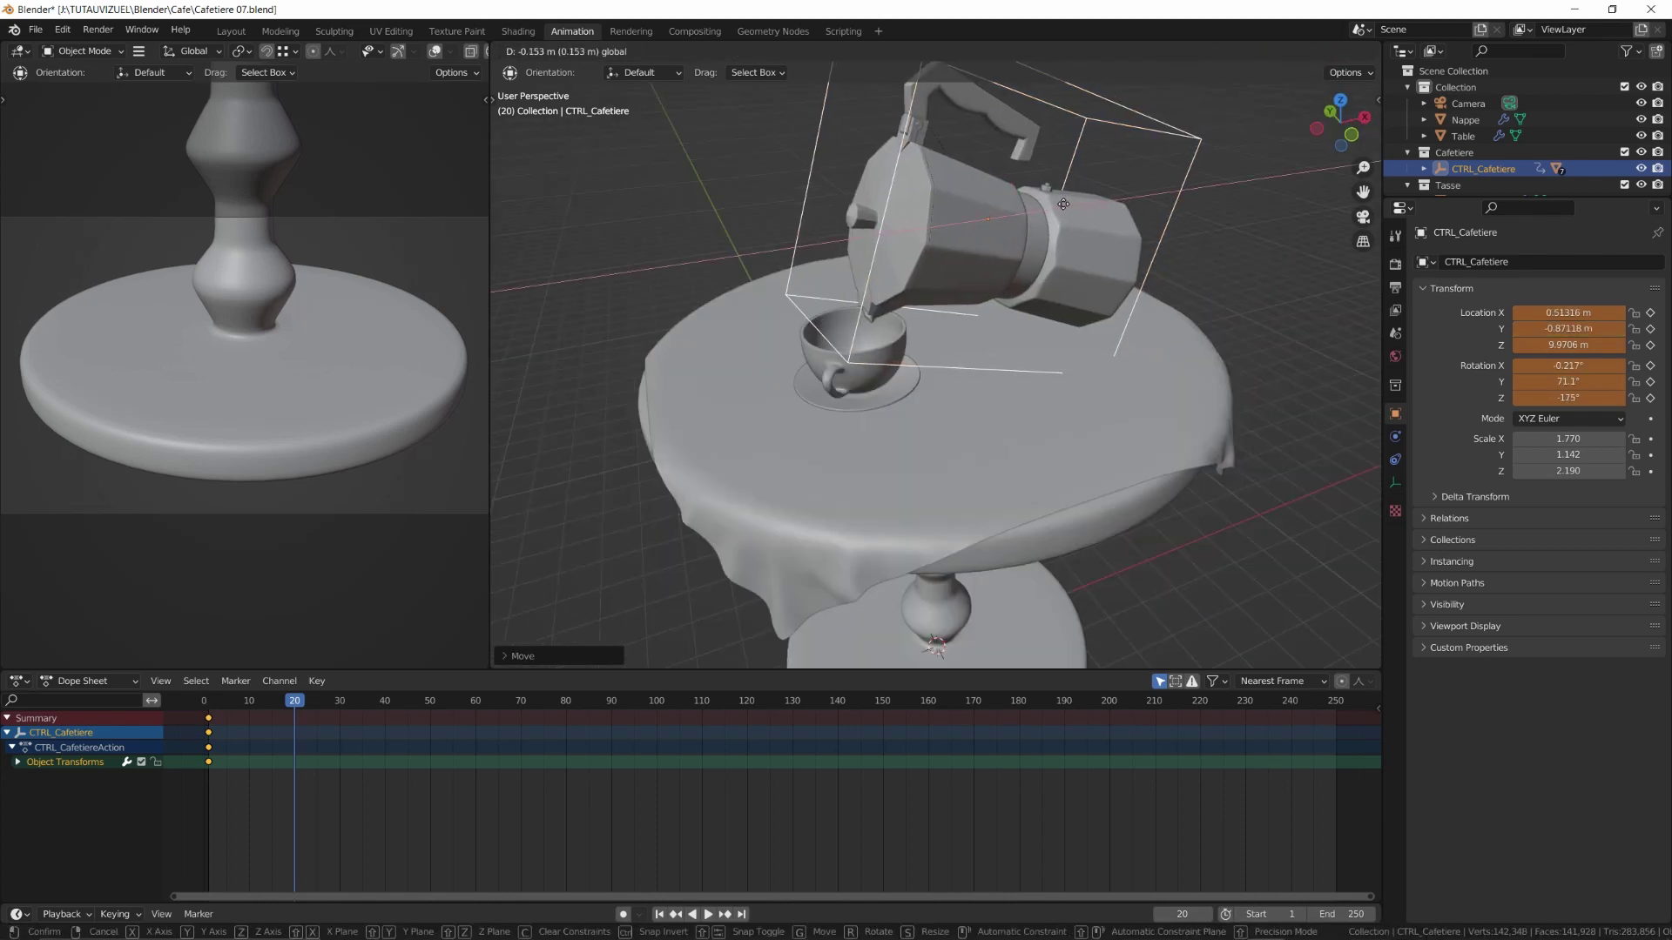
key(i)
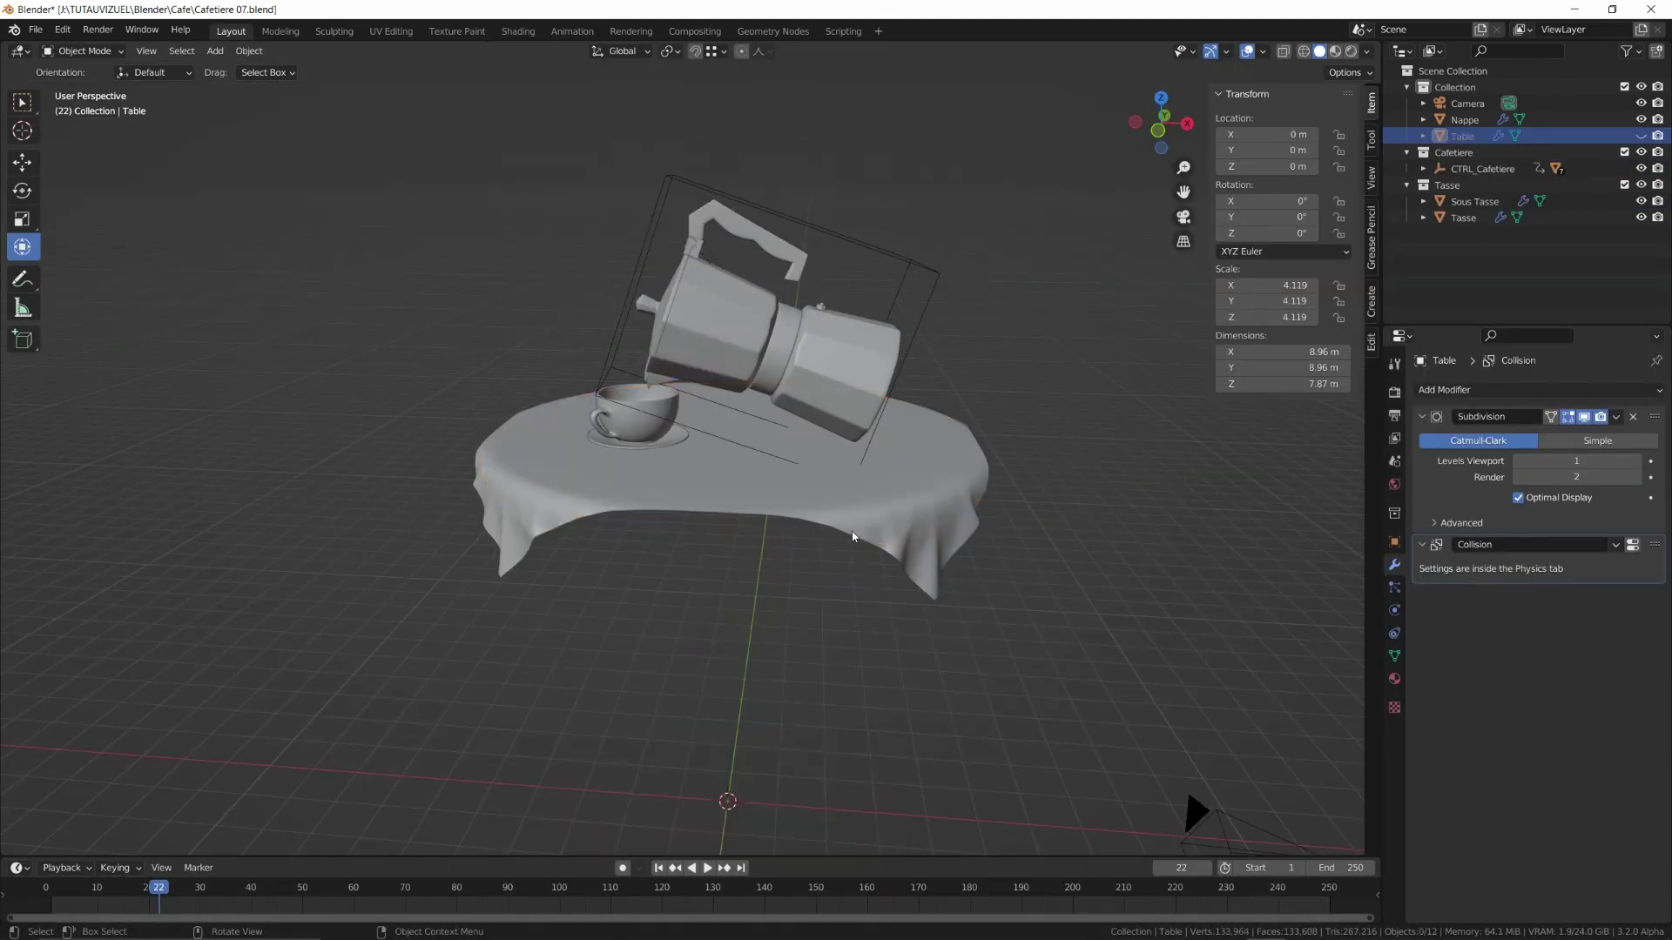
Hide the tablecloth and the moka pot's base, centre ring and handle from the viewport
click(822, 327)
key(h)
click(819, 308)
key(h)
click(787, 323)
key(h)
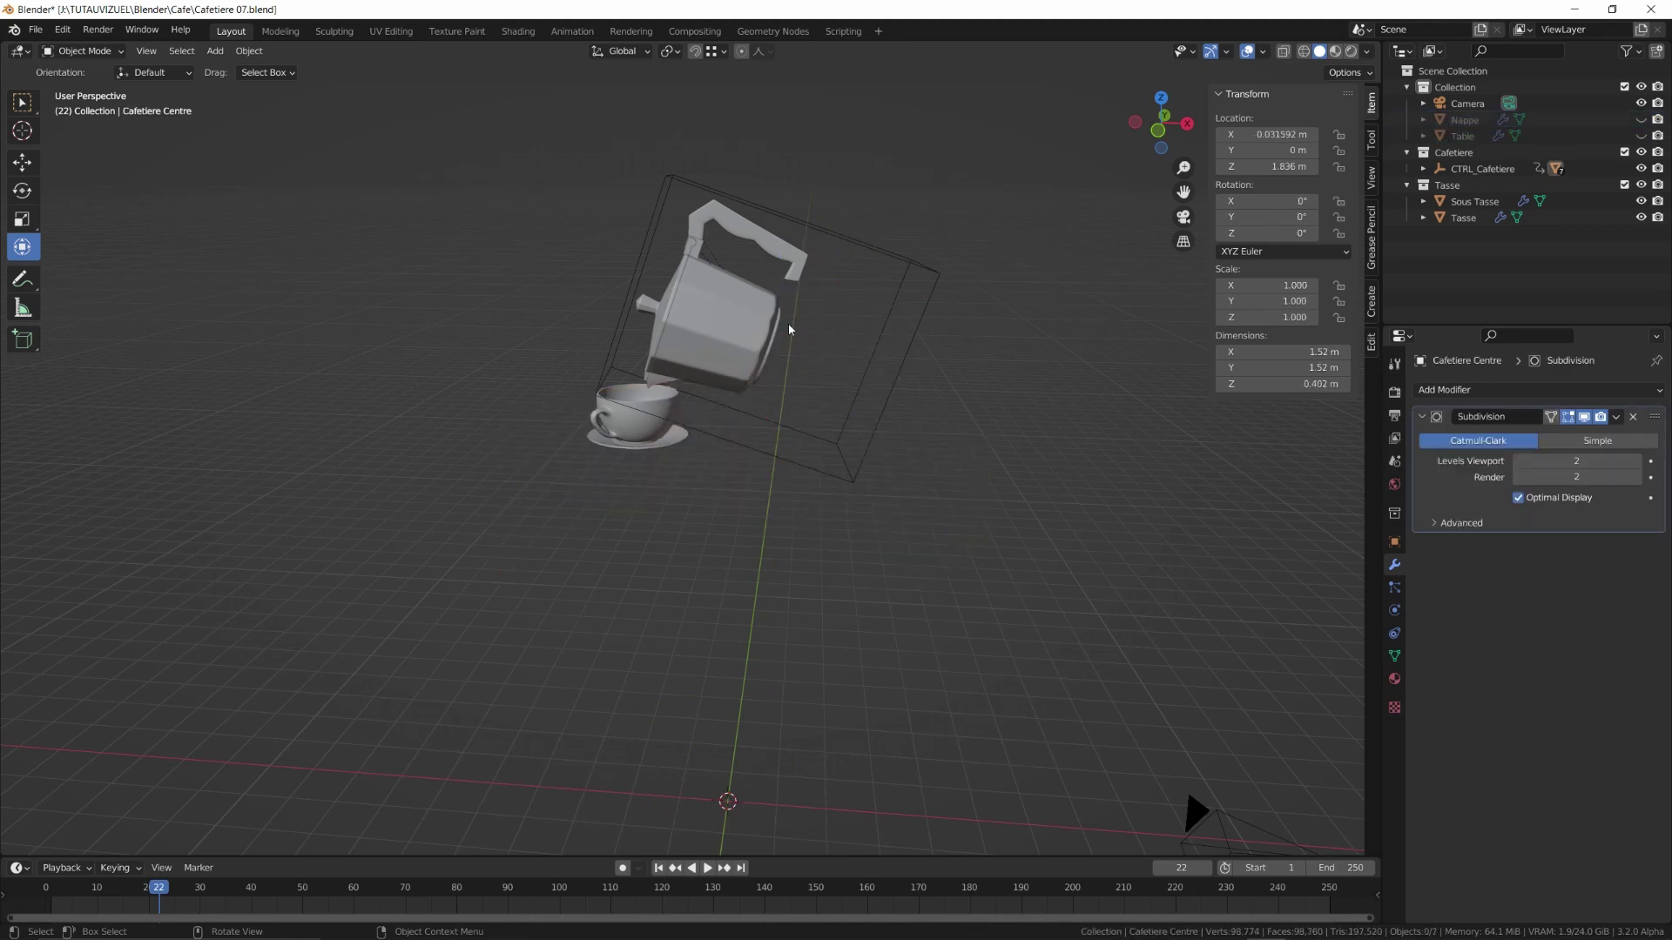
click(788, 256)
key(h)
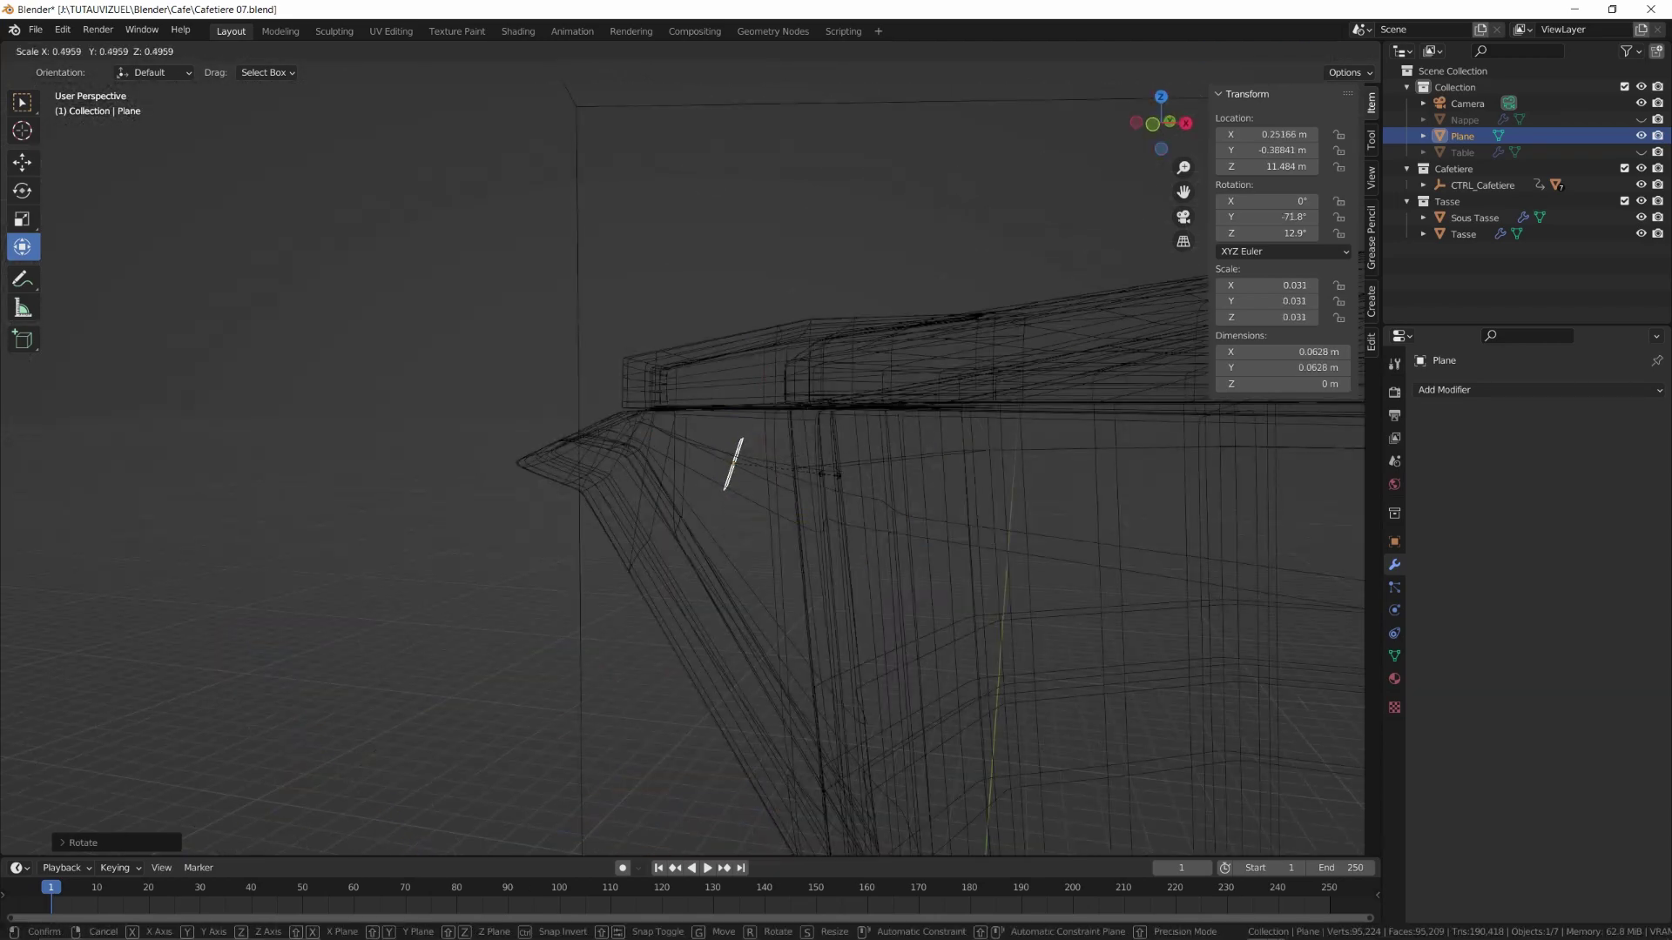
Shrink the small plane inside the moka pot's spout to about 0.06 m and parent it to the control empty
click(826, 475)
mouse_move(822, 481)
middle_down()
mouse_move(898, 558)
mouse_move(879, 578)
mouse_move(829, 574)
mouse_move(860, 558)
middle_up()
click(400, 407)
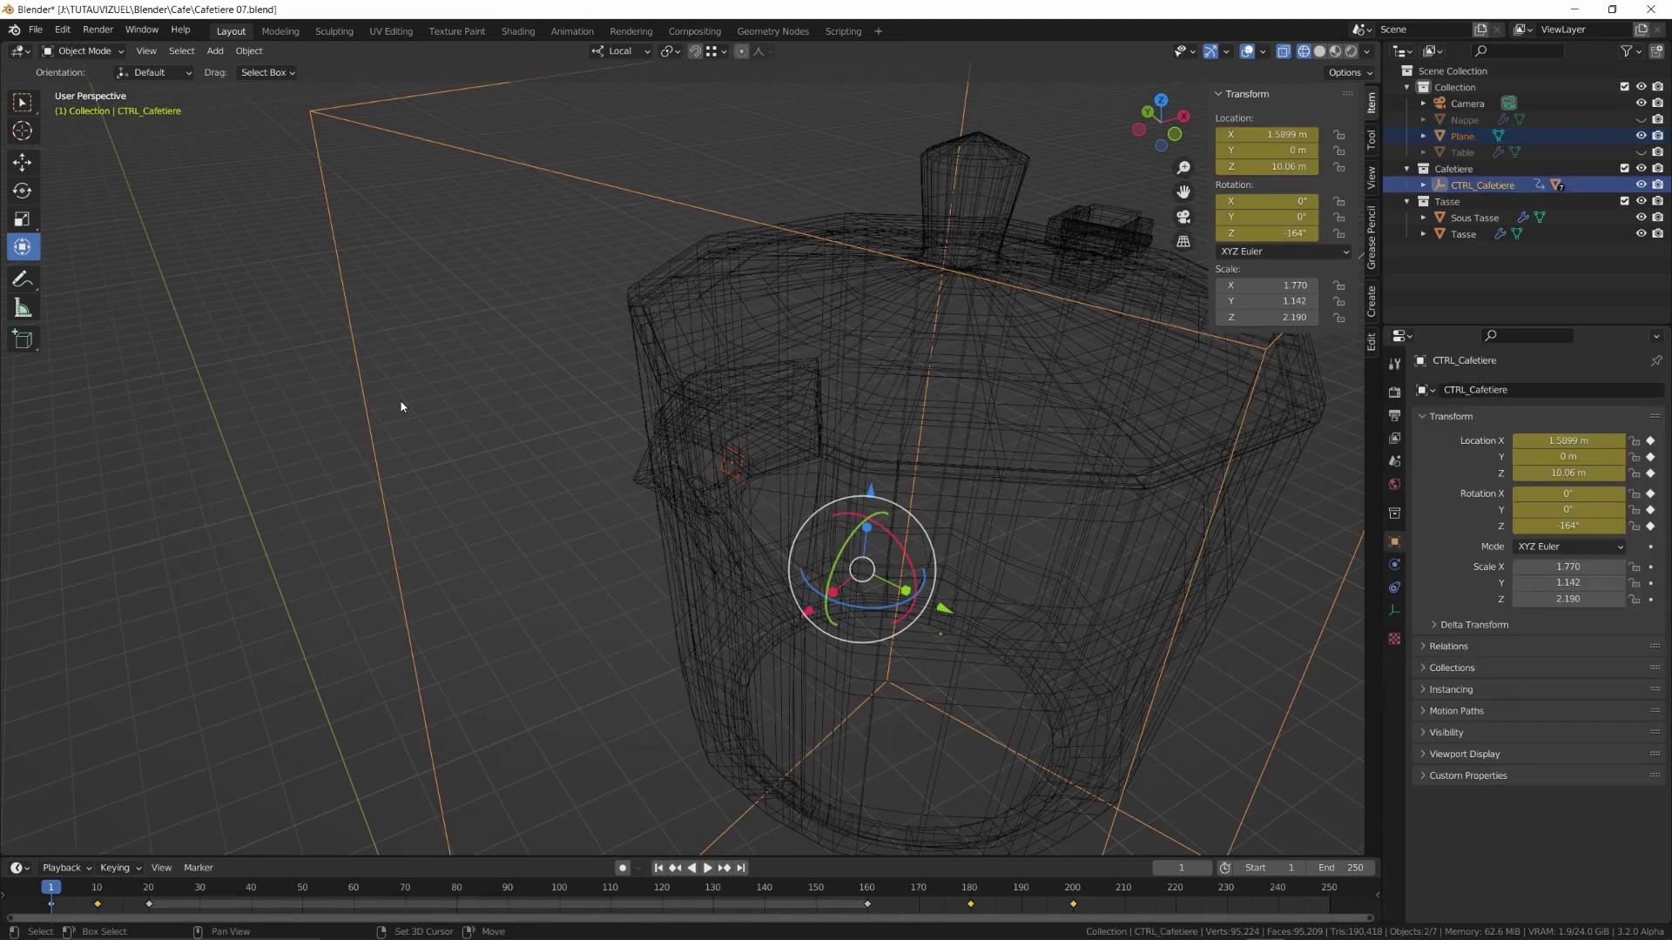
key(ctrl+p)
click(401, 407)
scroll(445, 515, down, 4)
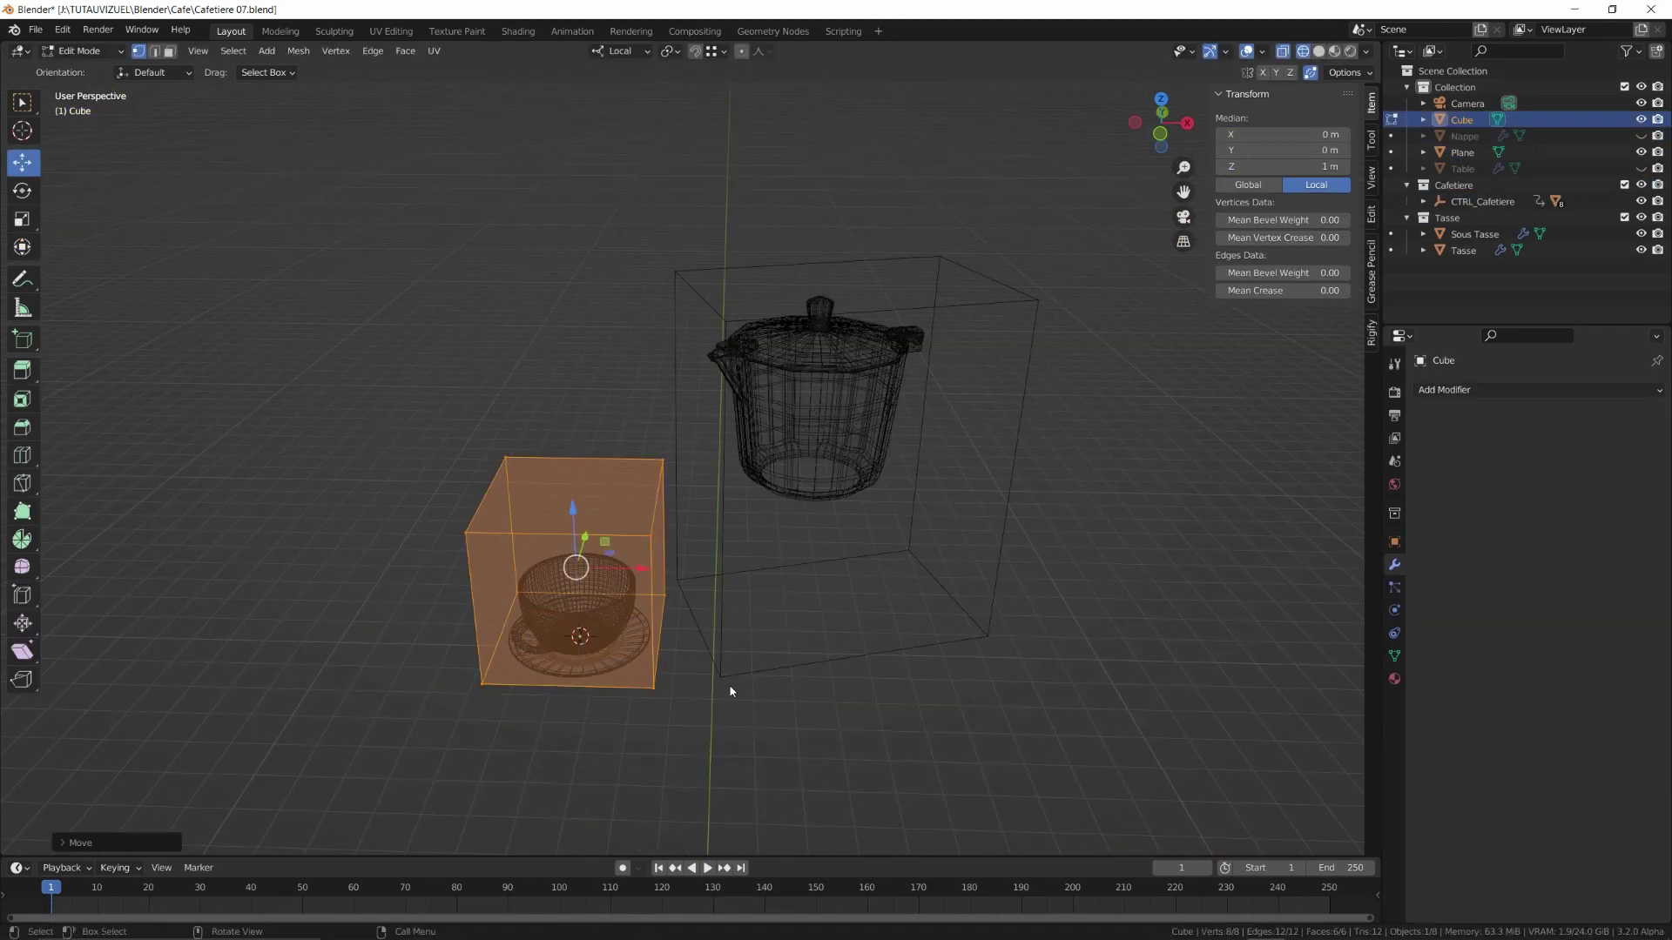
Scale the cube to about 6 m per side and move it along X and Y to enclose the moka pot and cup
key(Tab)
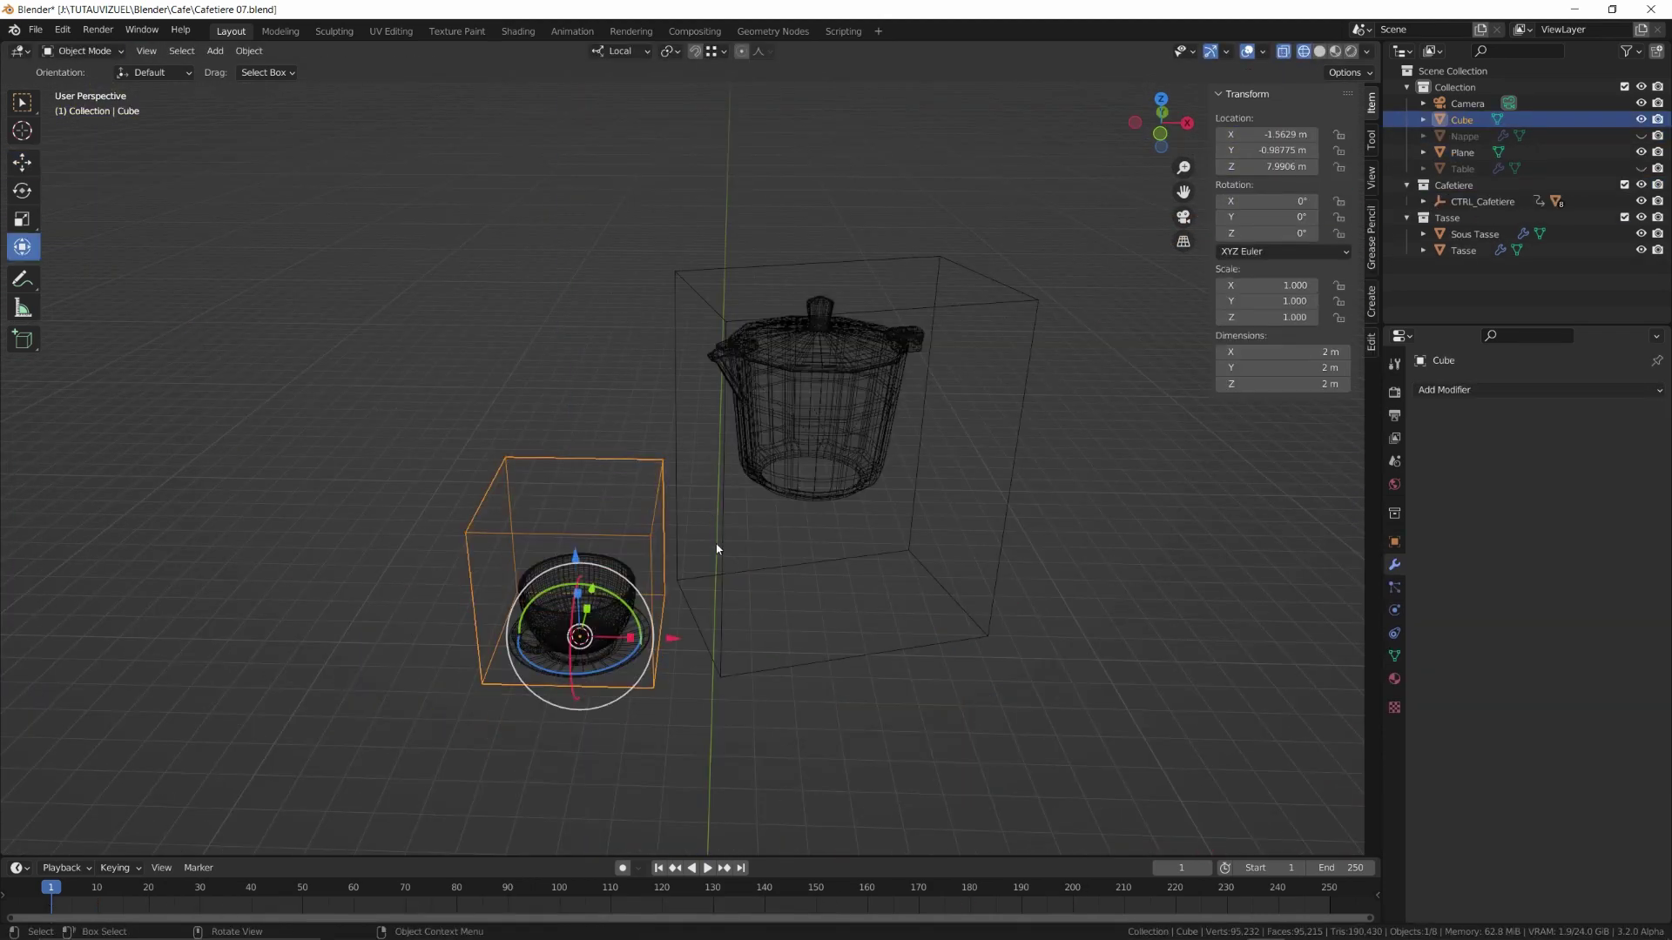
key(s)
click(958, 623)
drag(674, 638, 821, 637)
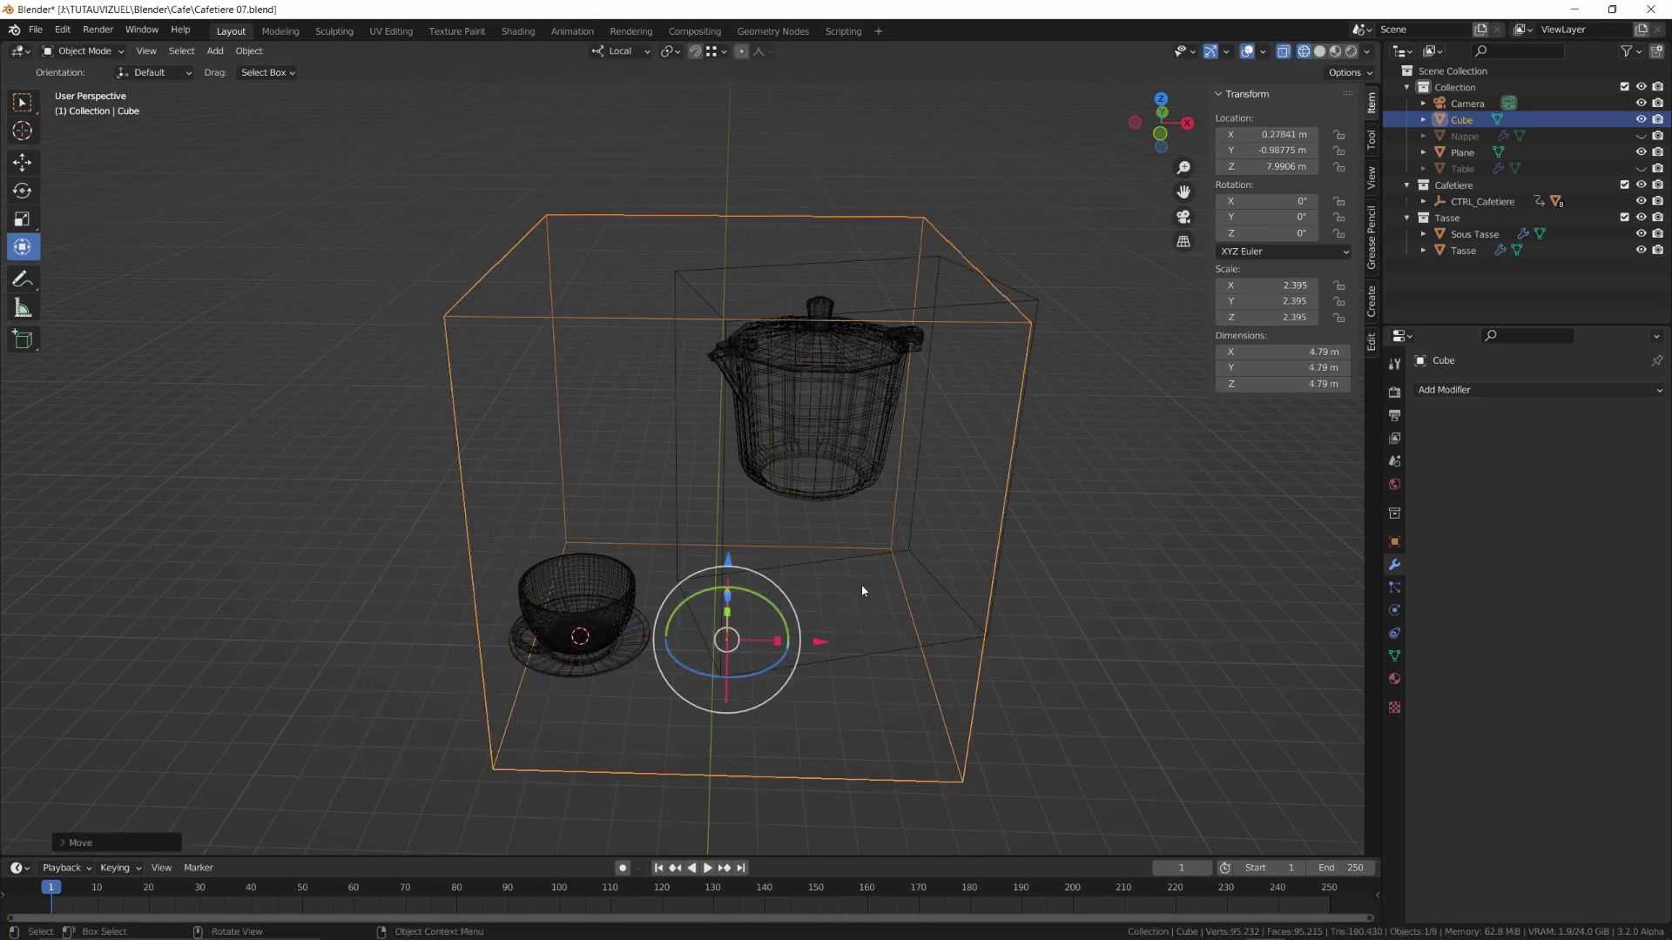
key(s)
click(900, 581)
middle_drag(655, 558, 837, 686)
drag(614, 429, 554, 429)
middle_drag(896, 475, 698, 373)
middle_drag(814, 435, 851, 354)
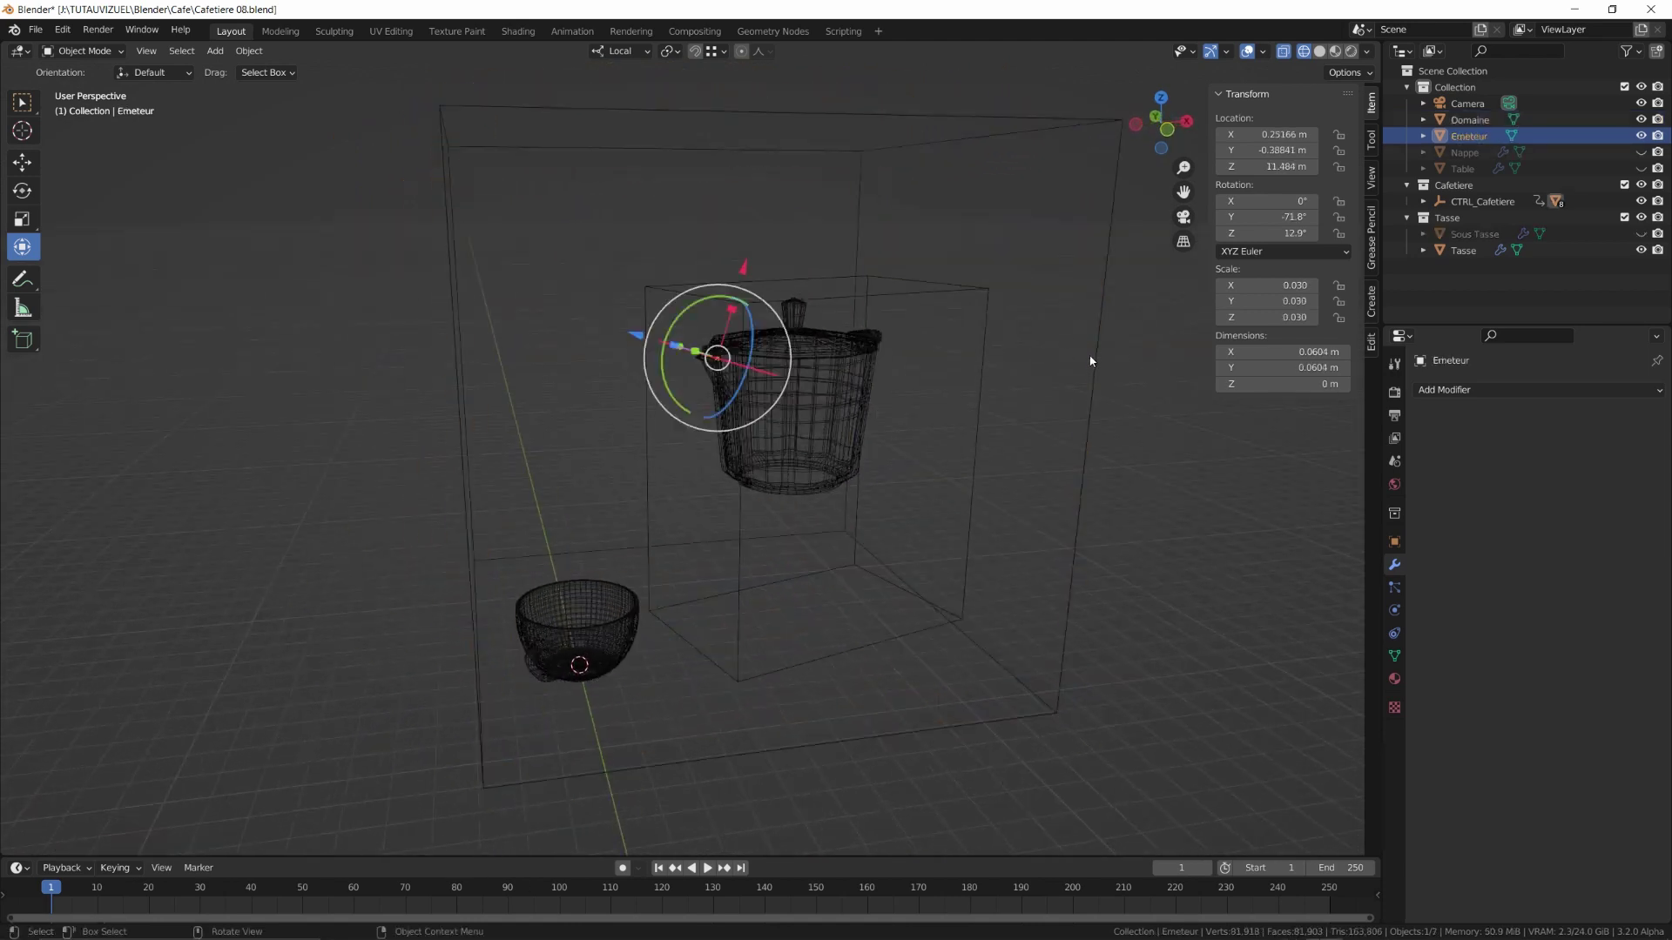
Add Fluid physics to the Domaine cube as a Domain of type Liquid
click(1099, 372)
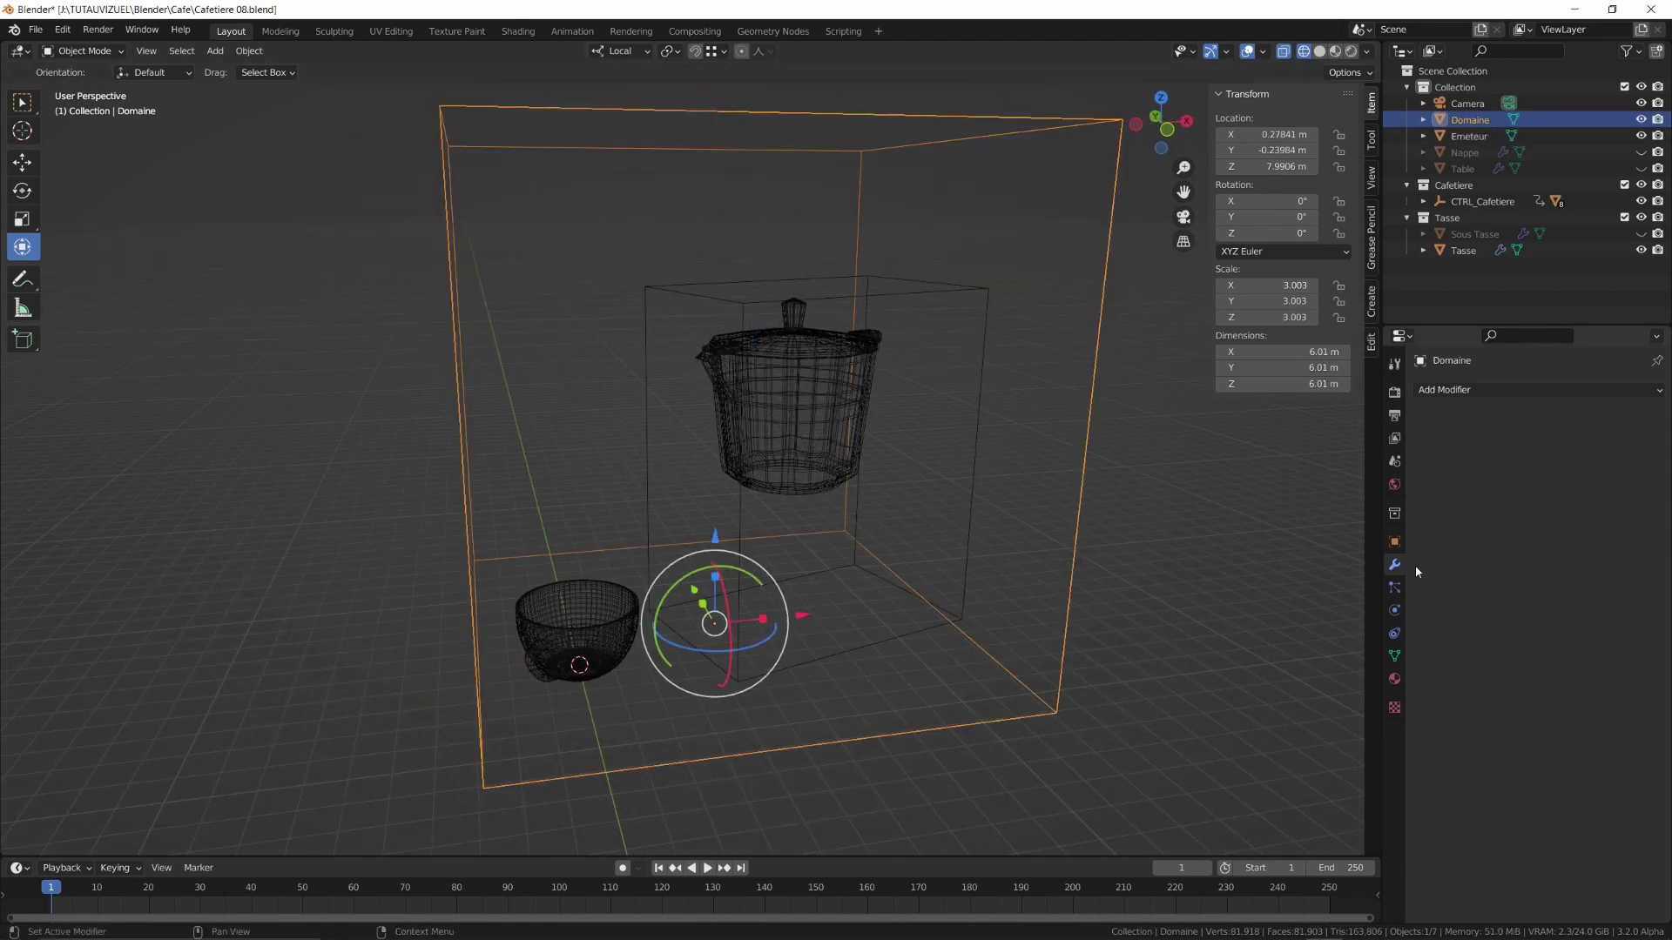
click(1394, 612)
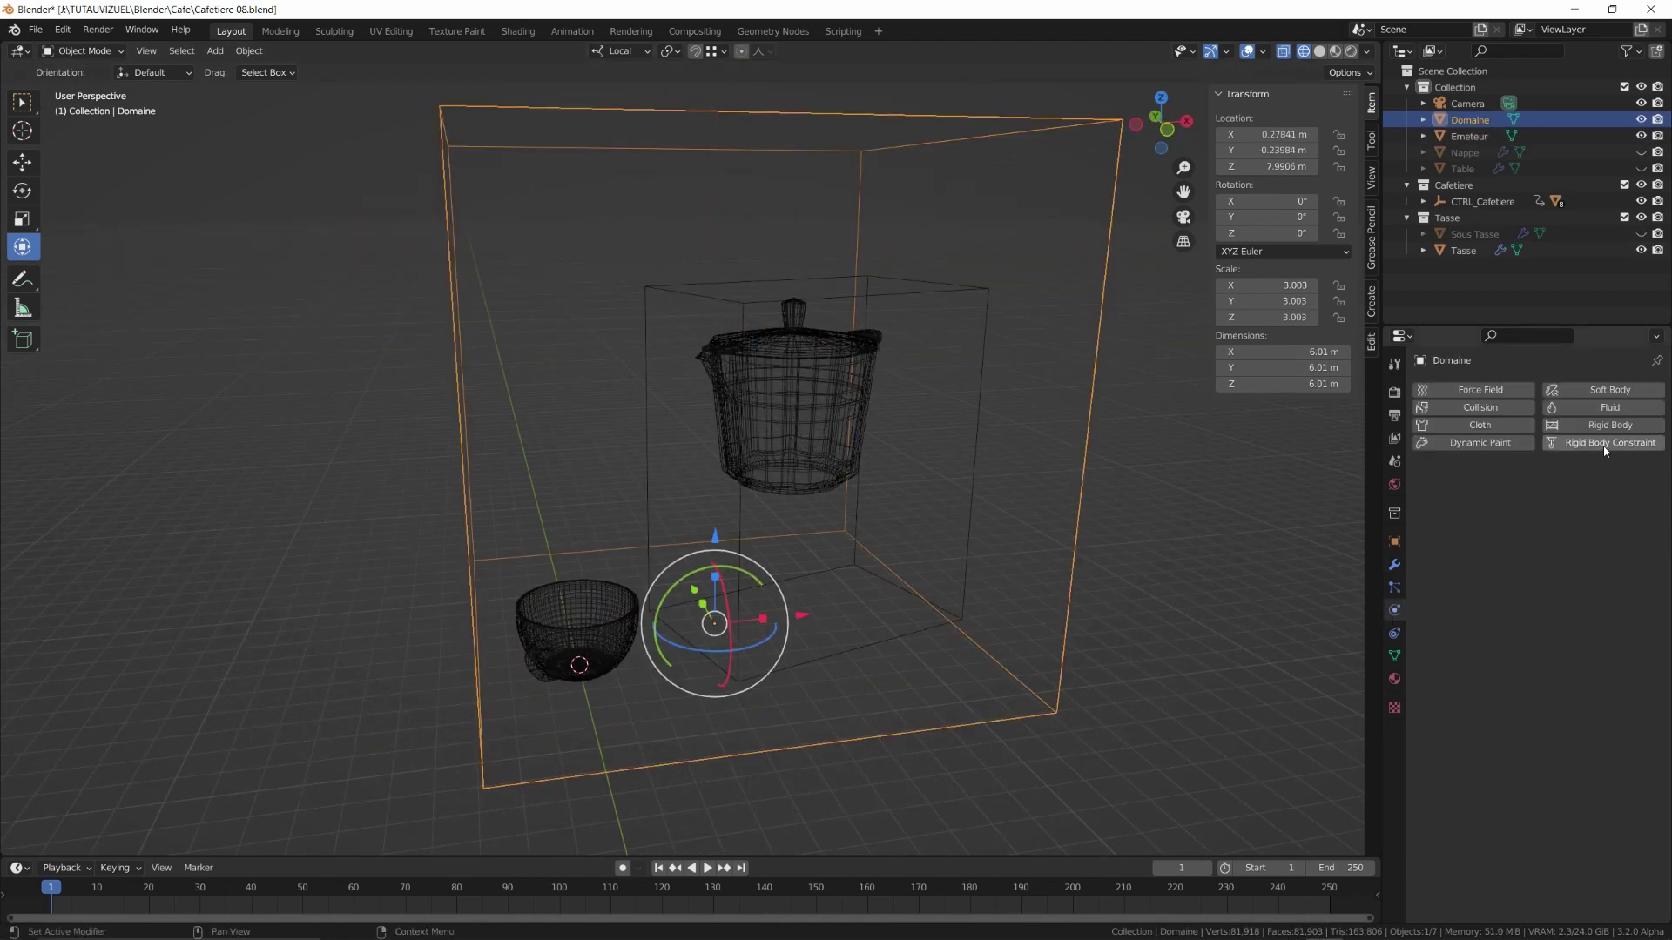
click(1610, 408)
click(1555, 494)
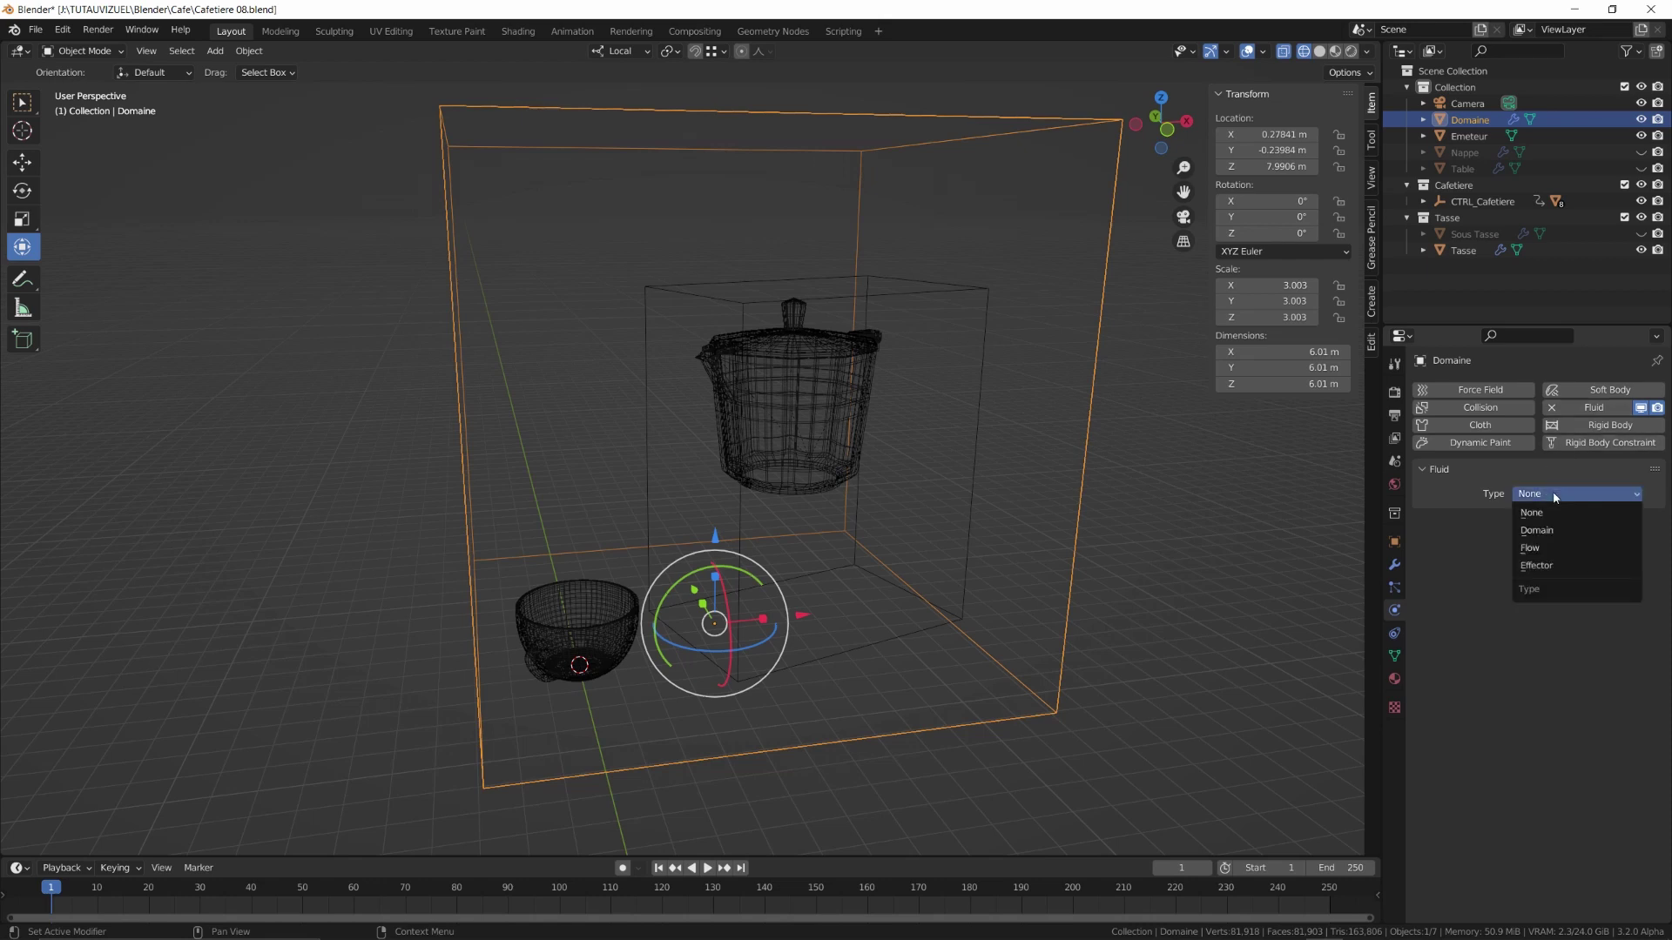
click(1548, 530)
click(1555, 543)
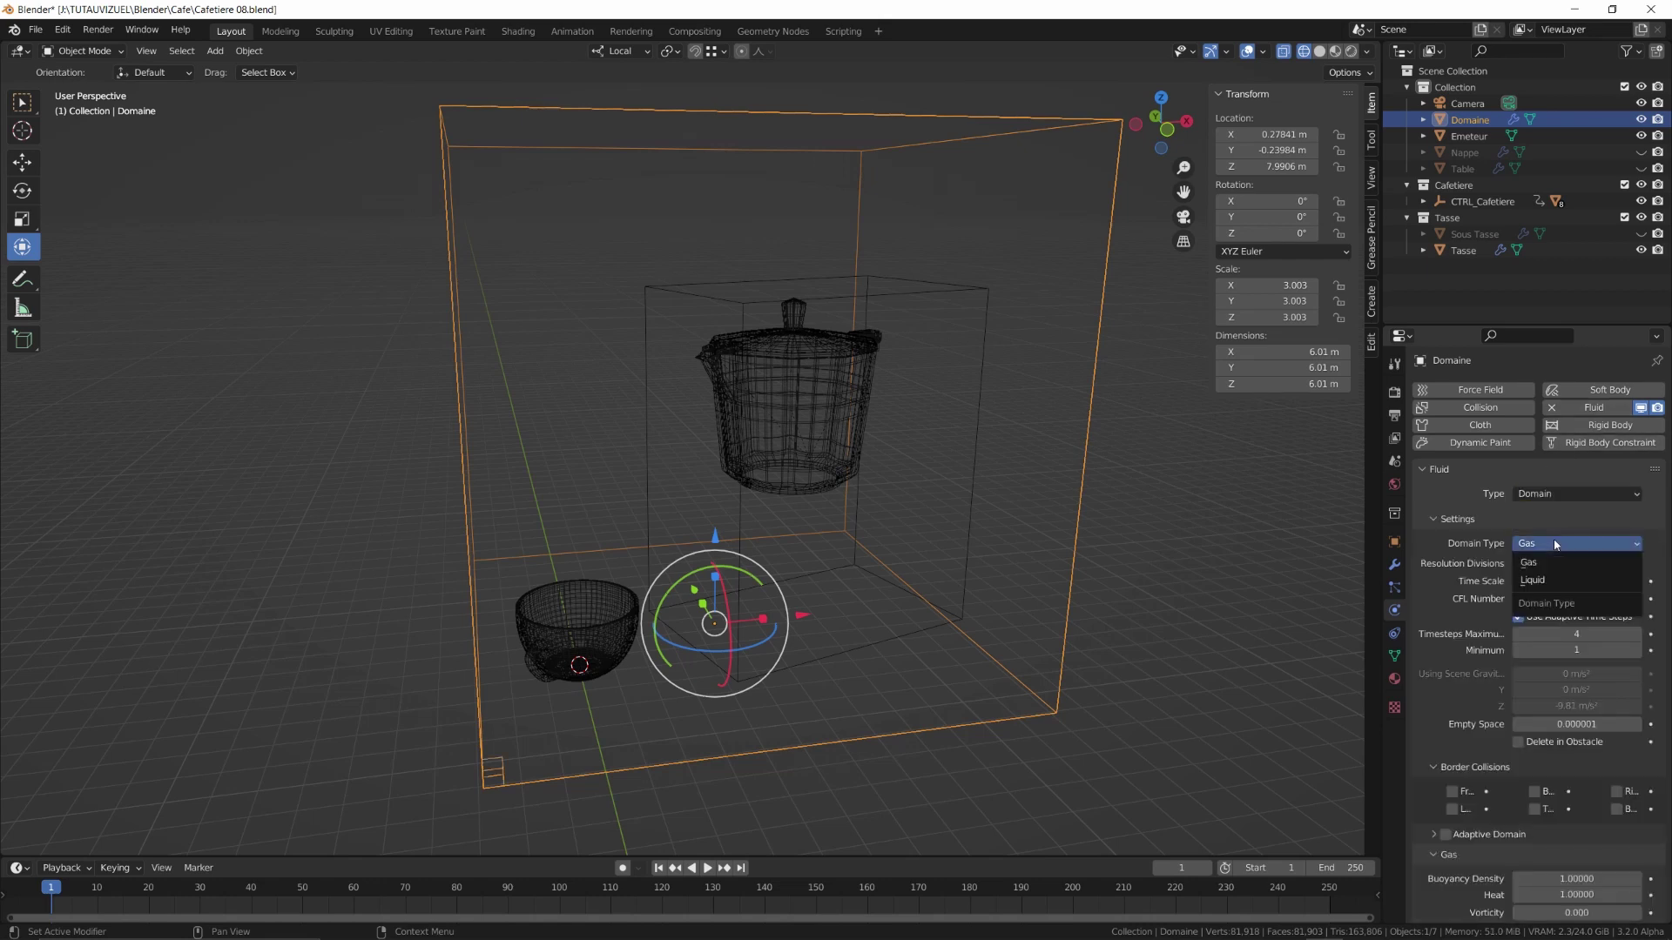
click(1551, 581)
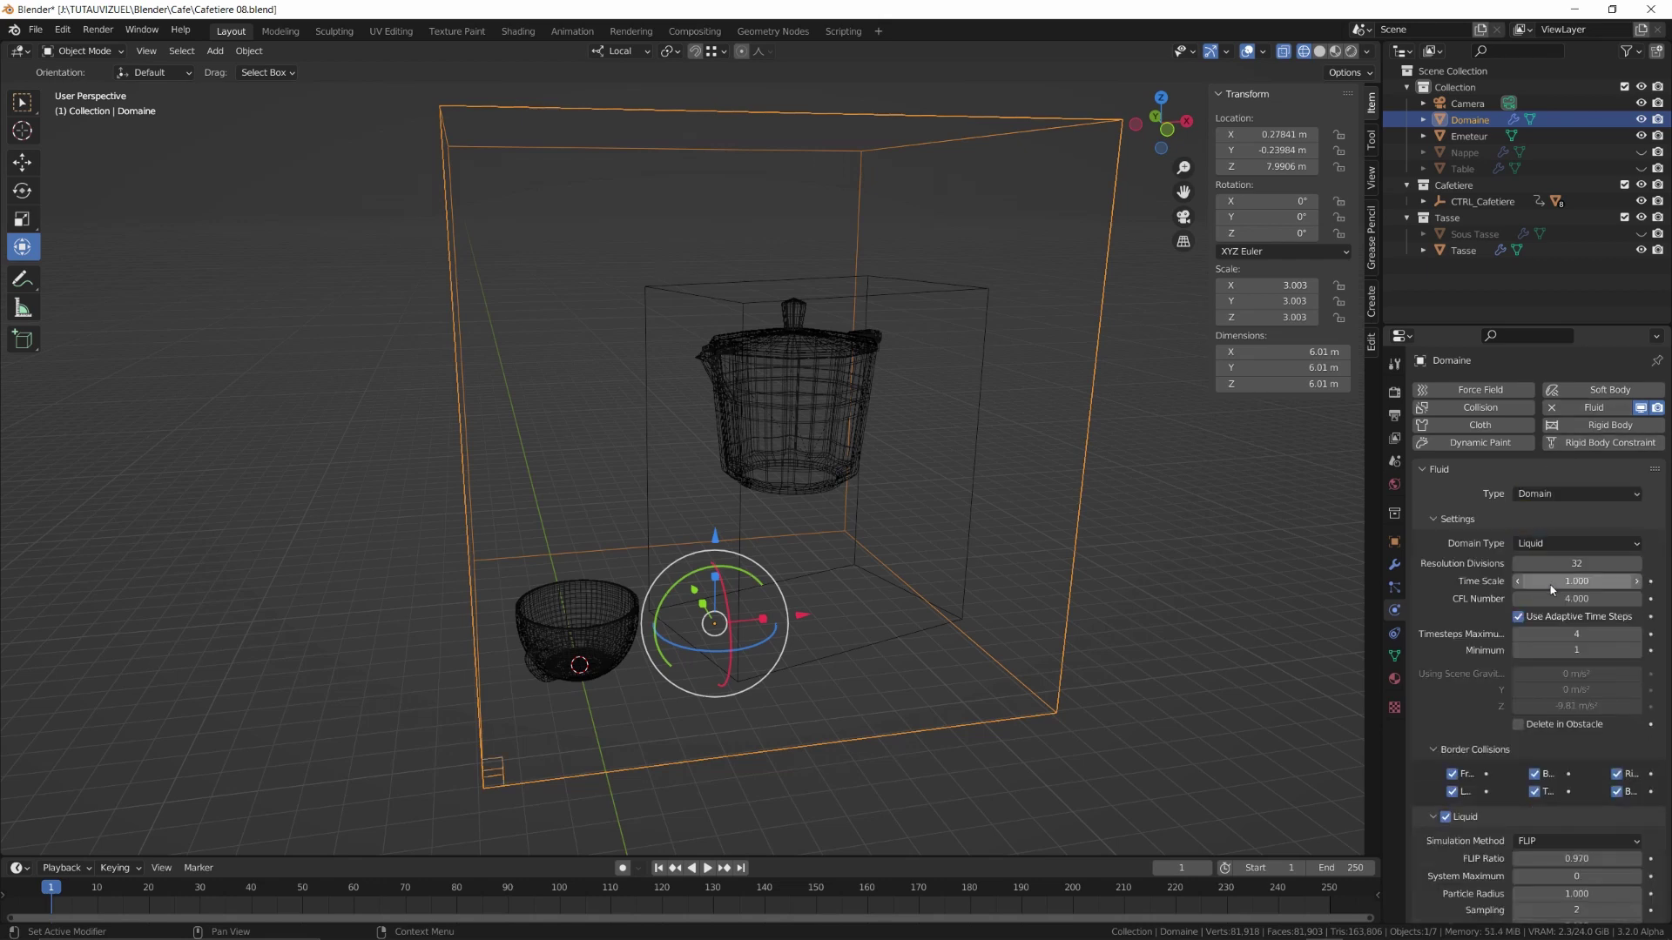
Add Fluid physics to the Emeteur plane as a Flow with Liquid flow type and Inflow behavior
click(1468, 139)
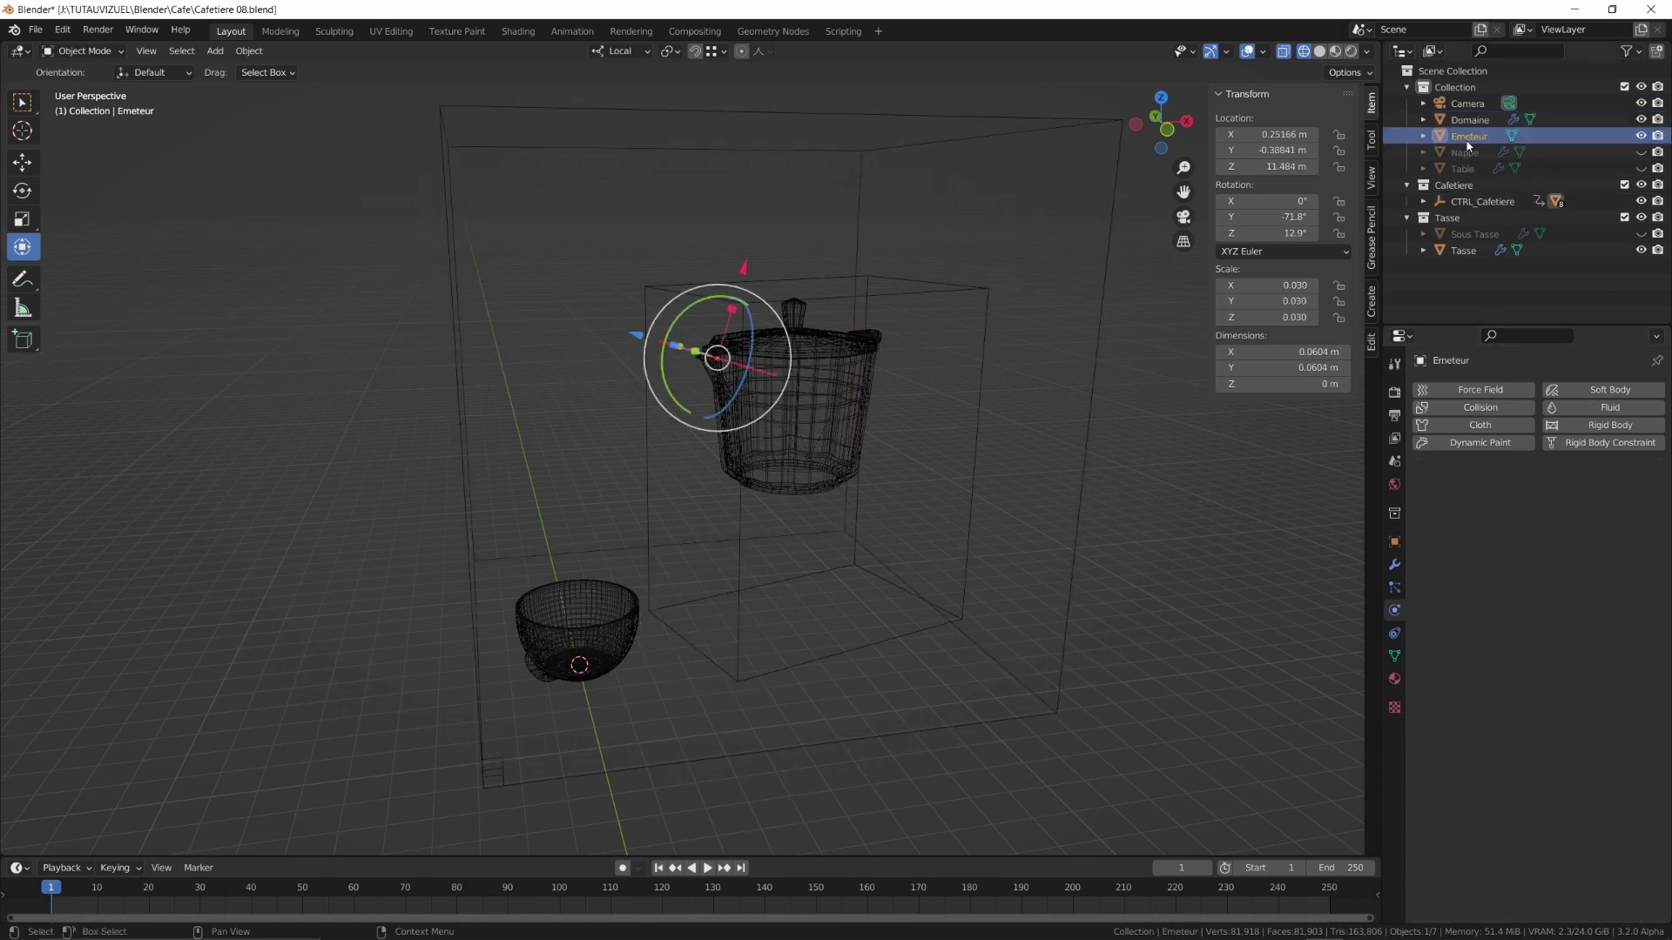
click(1613, 411)
click(1565, 494)
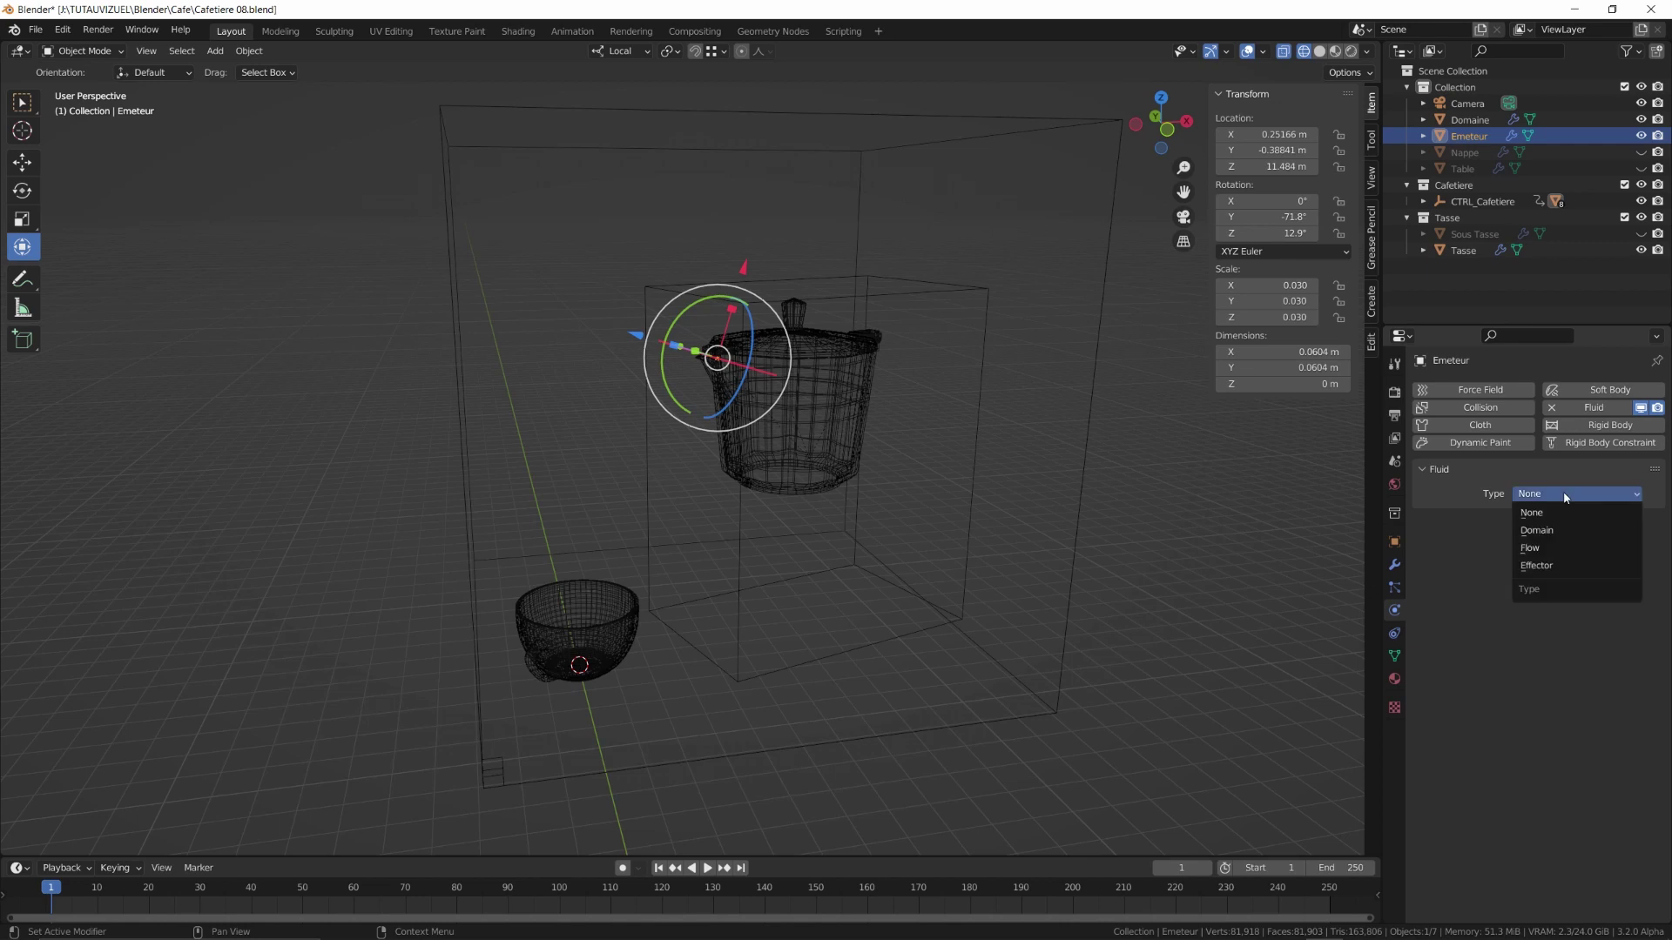
click(1553, 548)
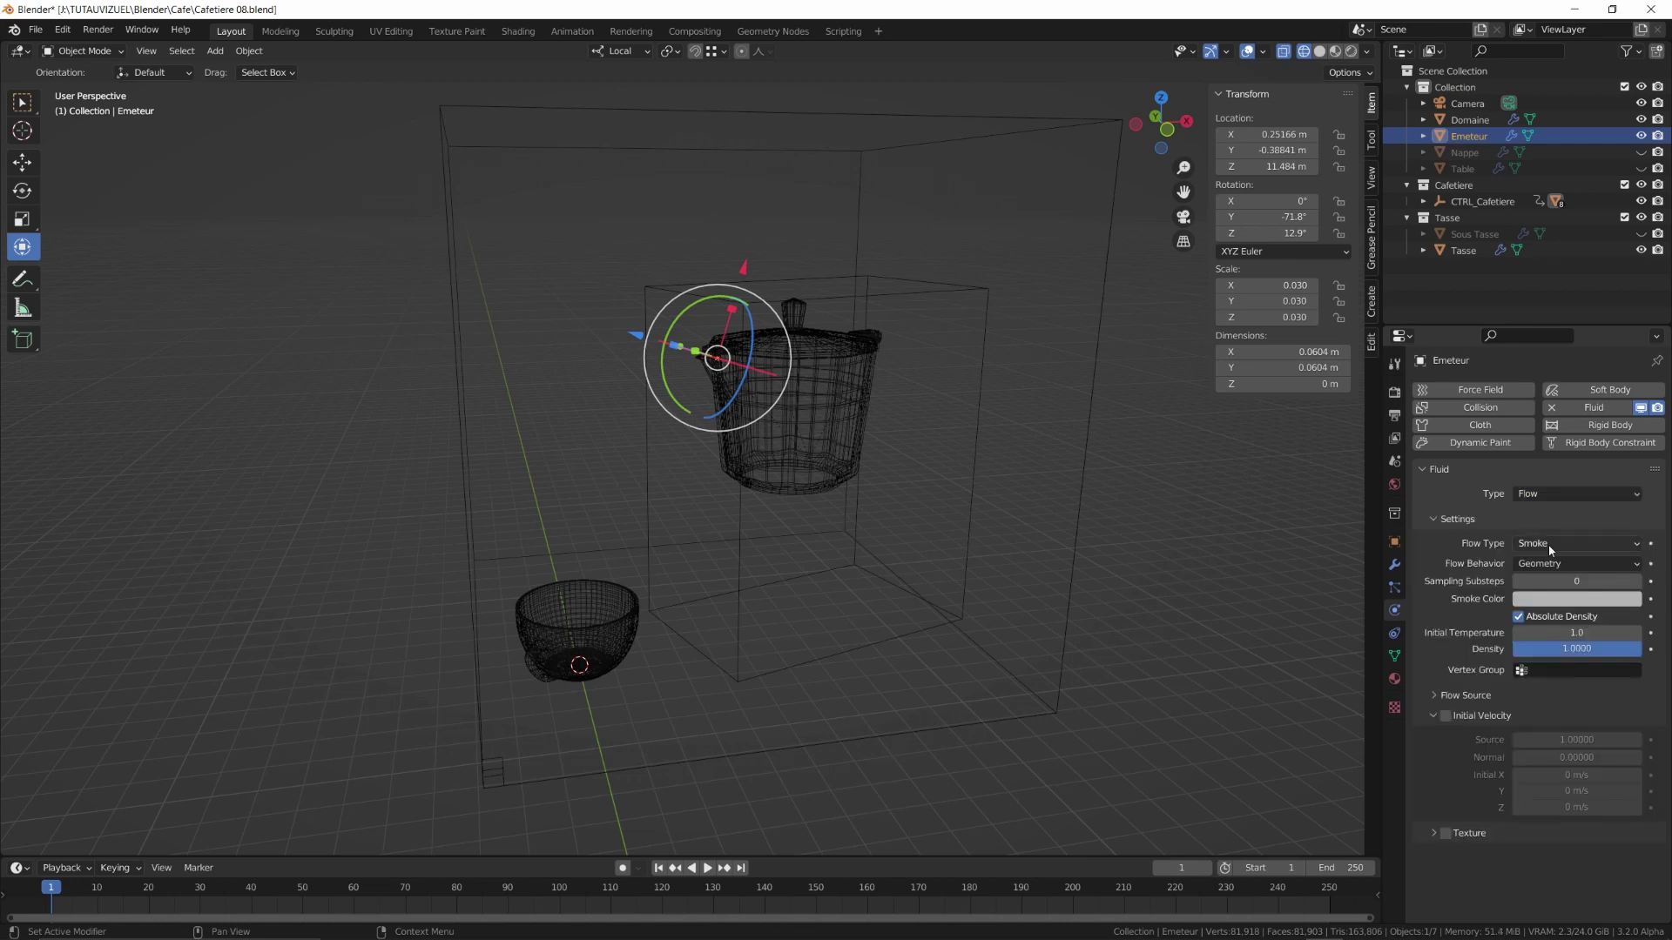
click(1604, 545)
click(1550, 617)
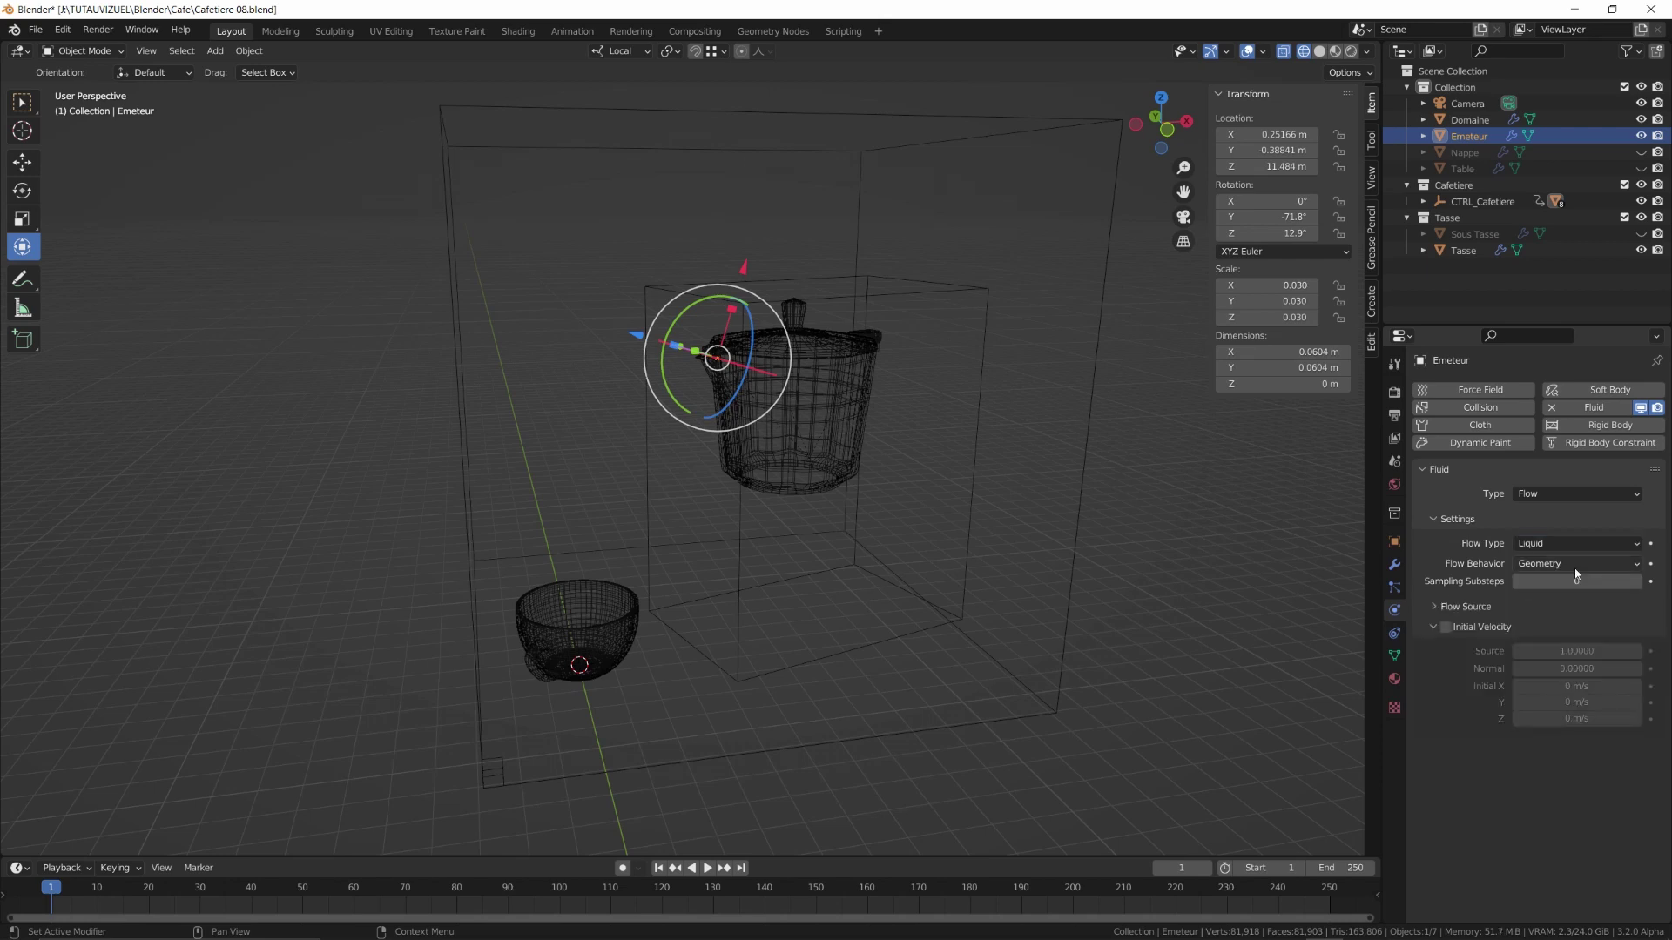
click(1590, 565)
click(1564, 585)
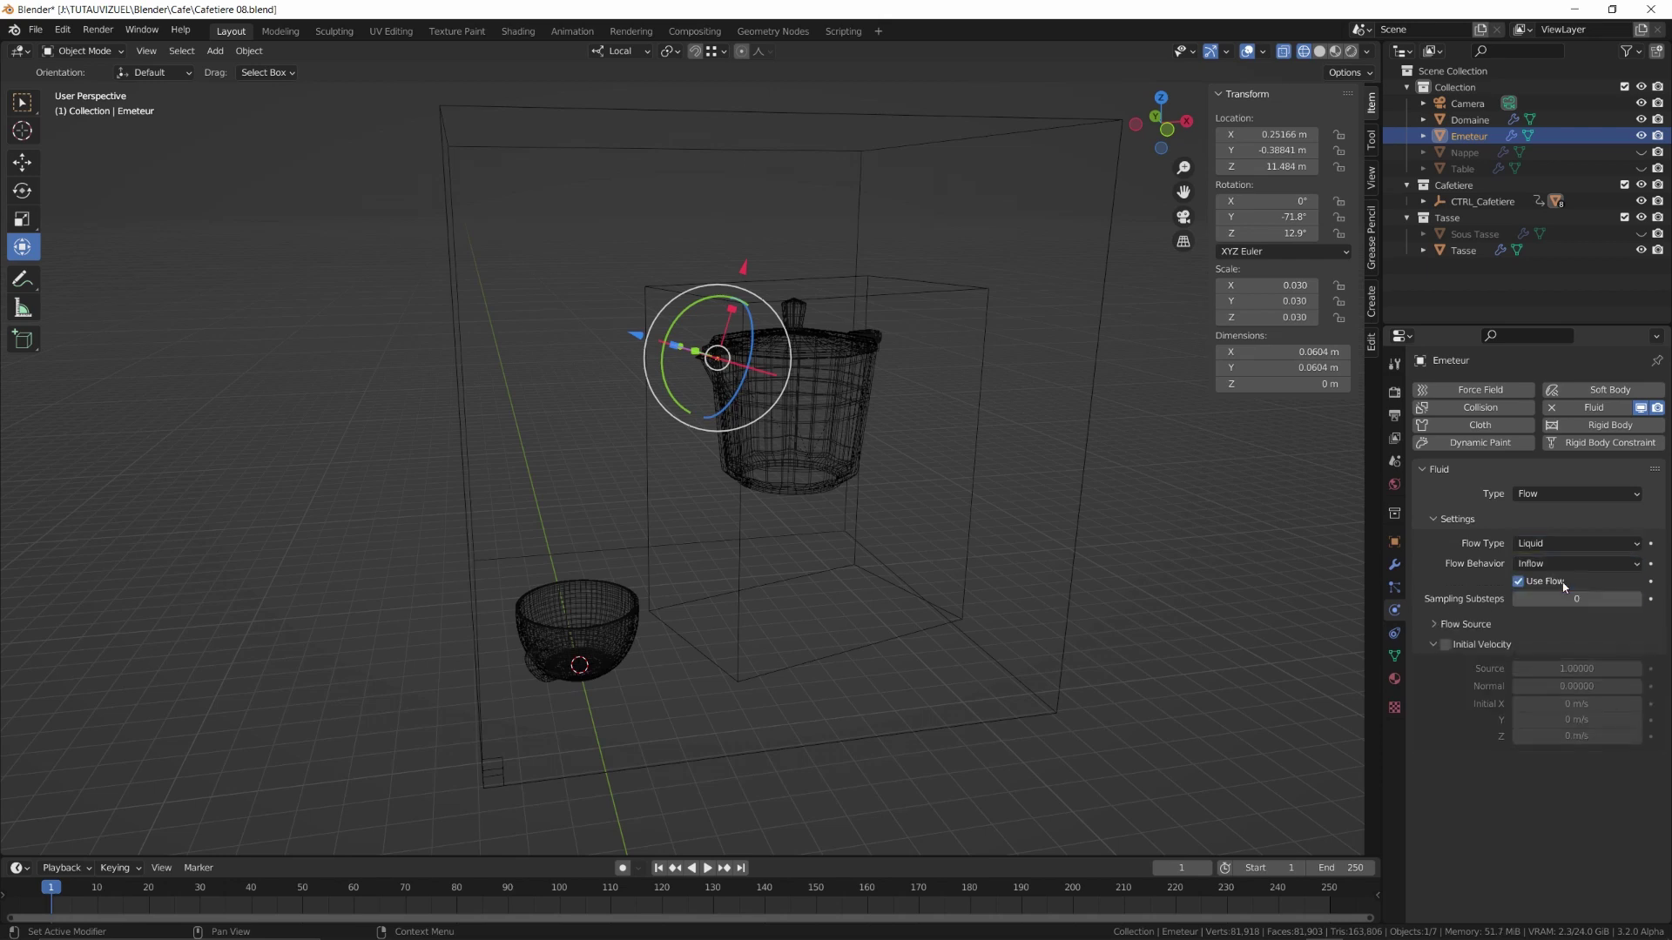
Make the emitter's flow source planar and enable Initial Velocity with a Normal value of 10
click(1435, 625)
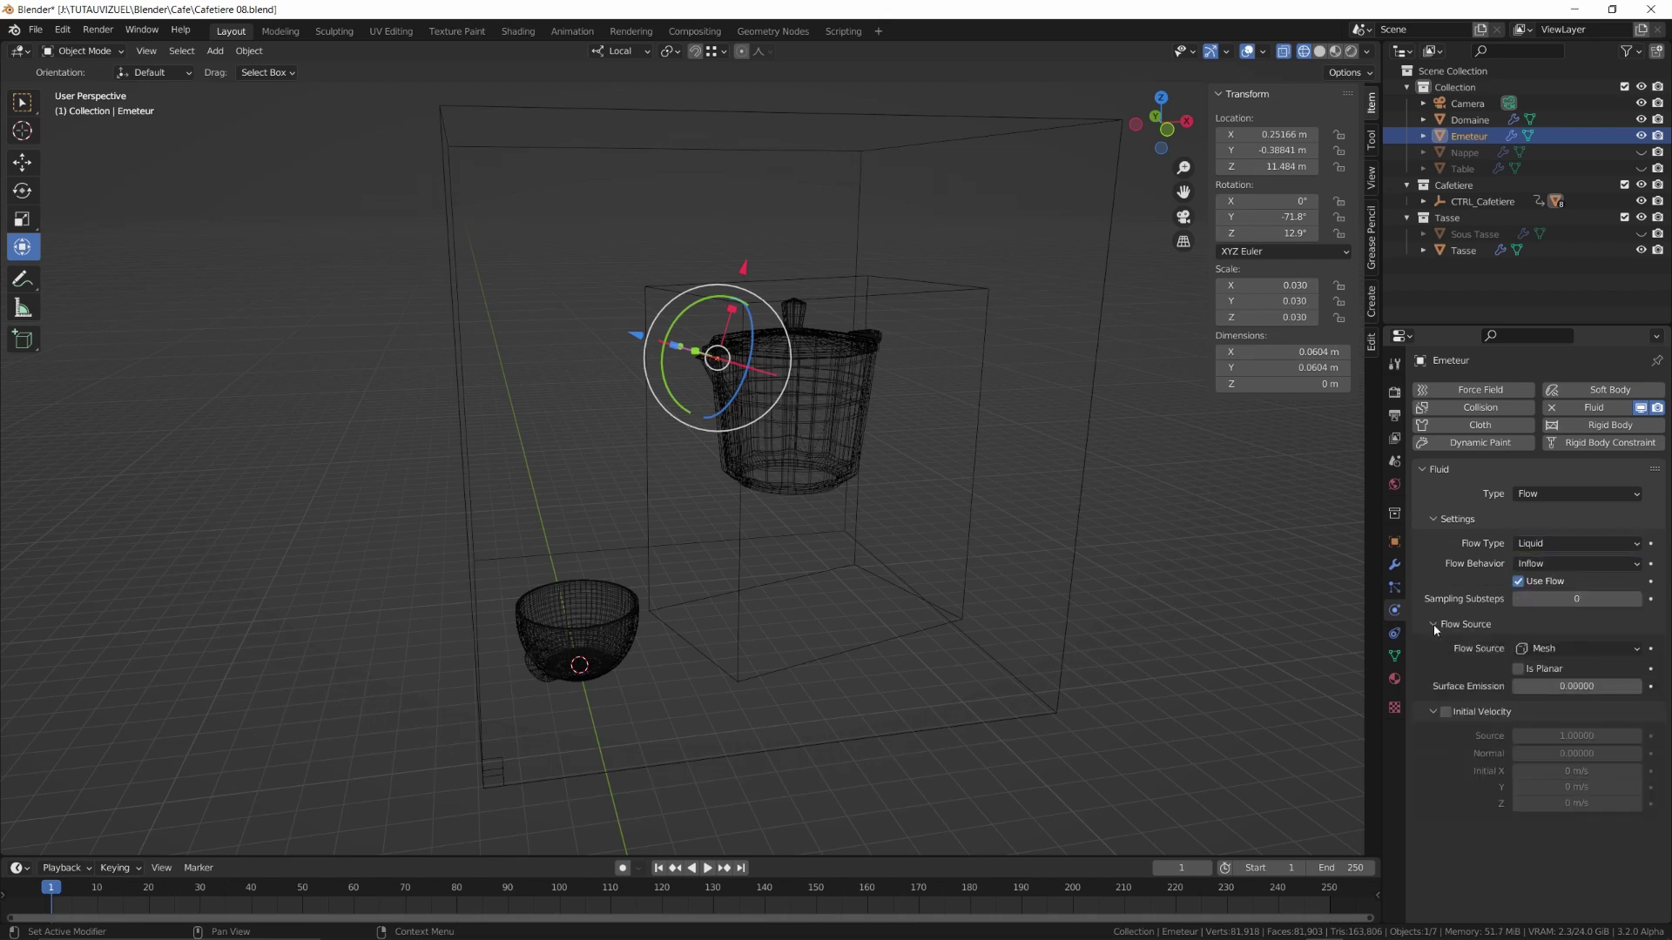
click(1445, 712)
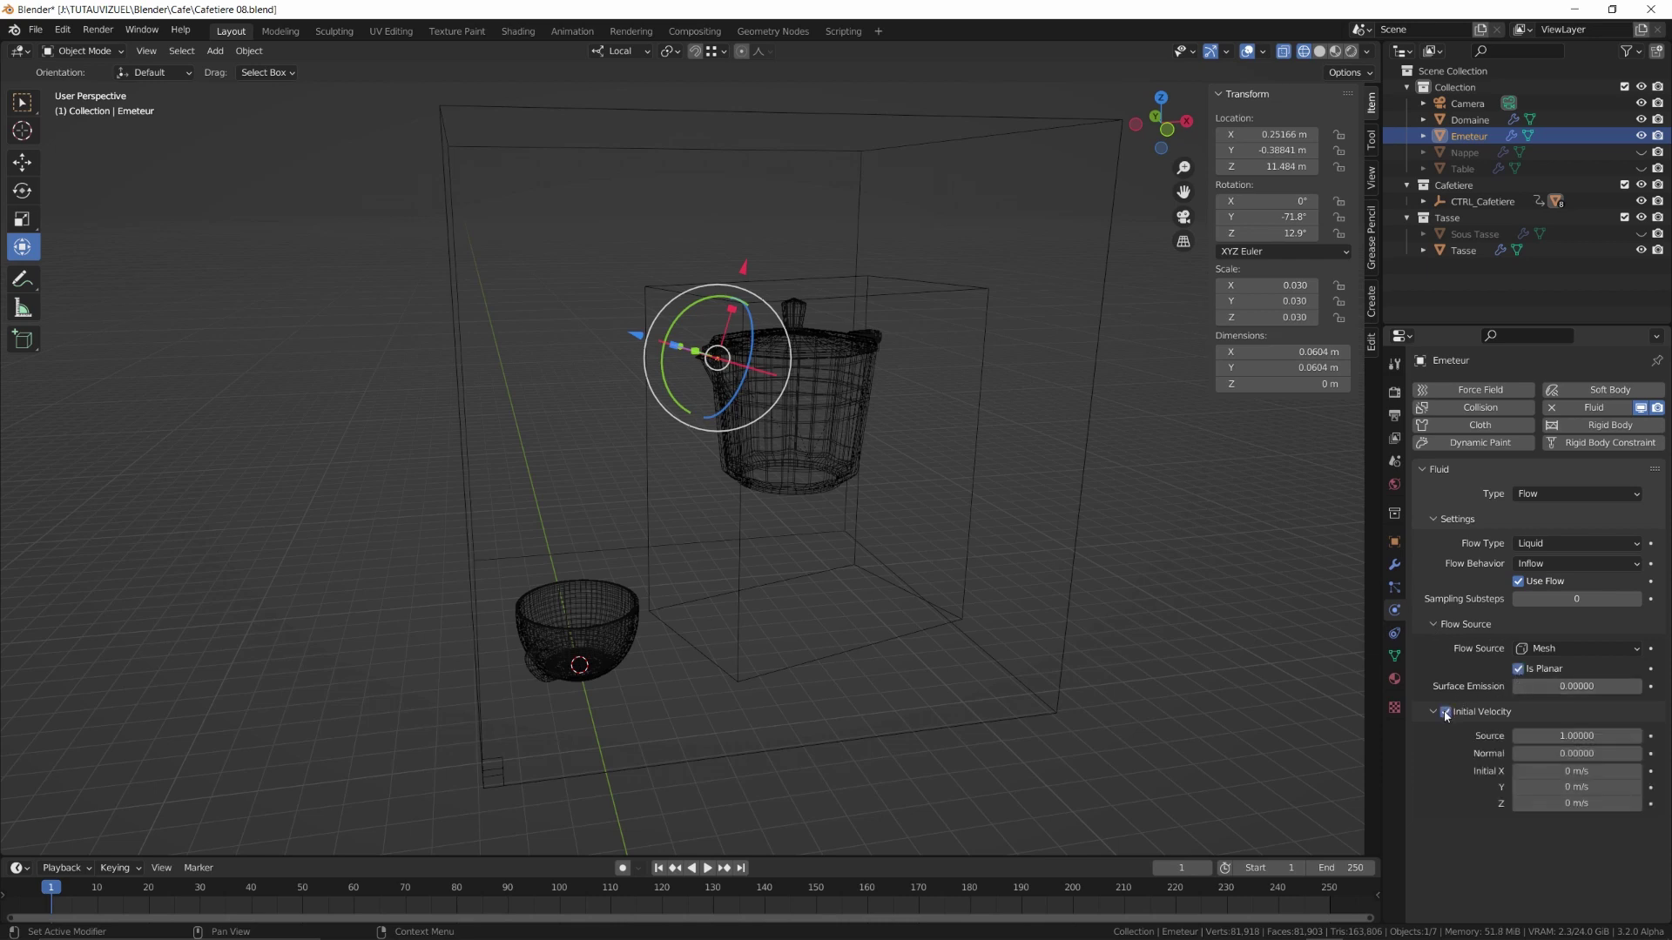
click(1578, 754)
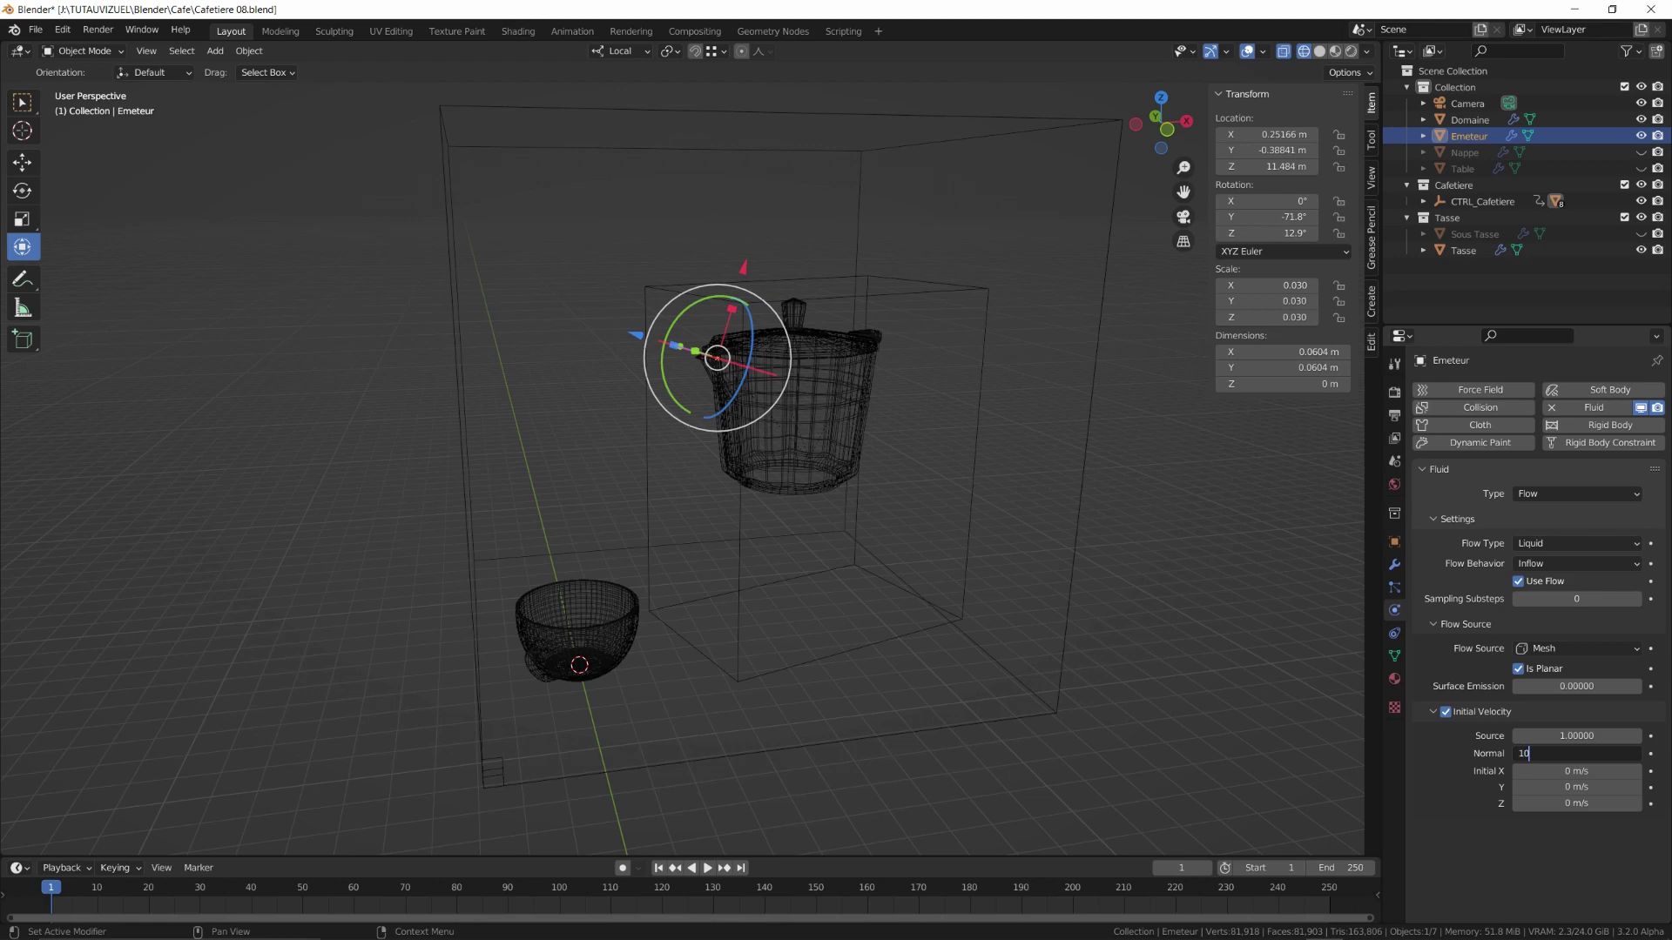
text(10)
key(Return)
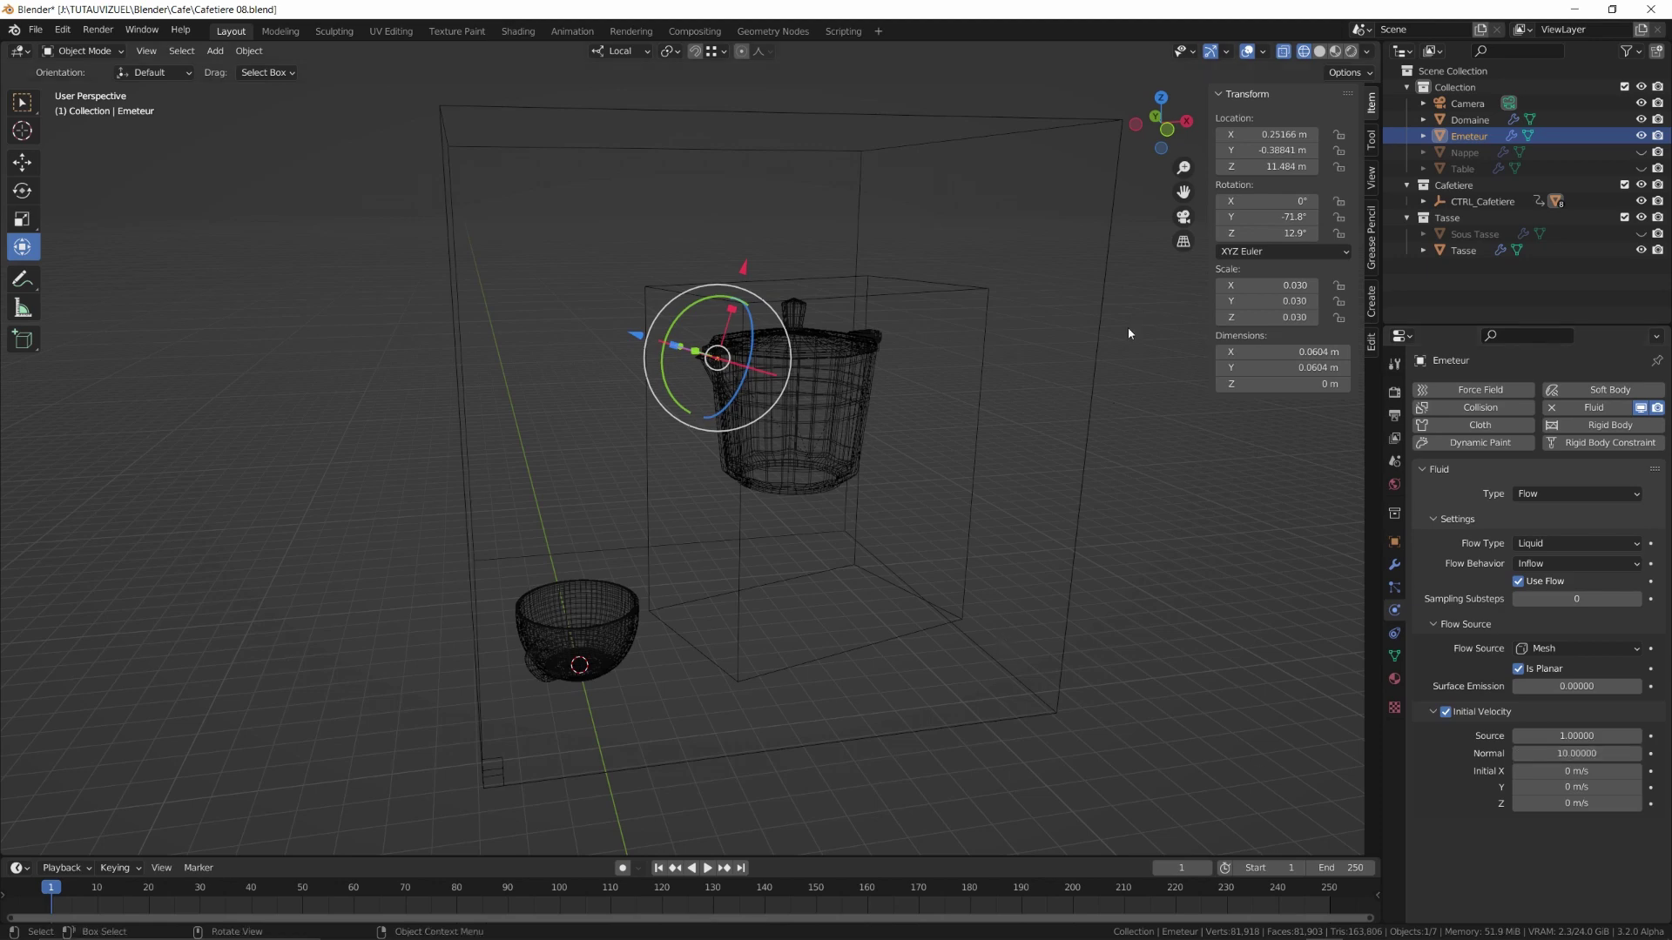
Choose Replay as the cache type of the Domaine cube's fluid simulation
click(1089, 406)
scroll(1470, 763, down, 5)
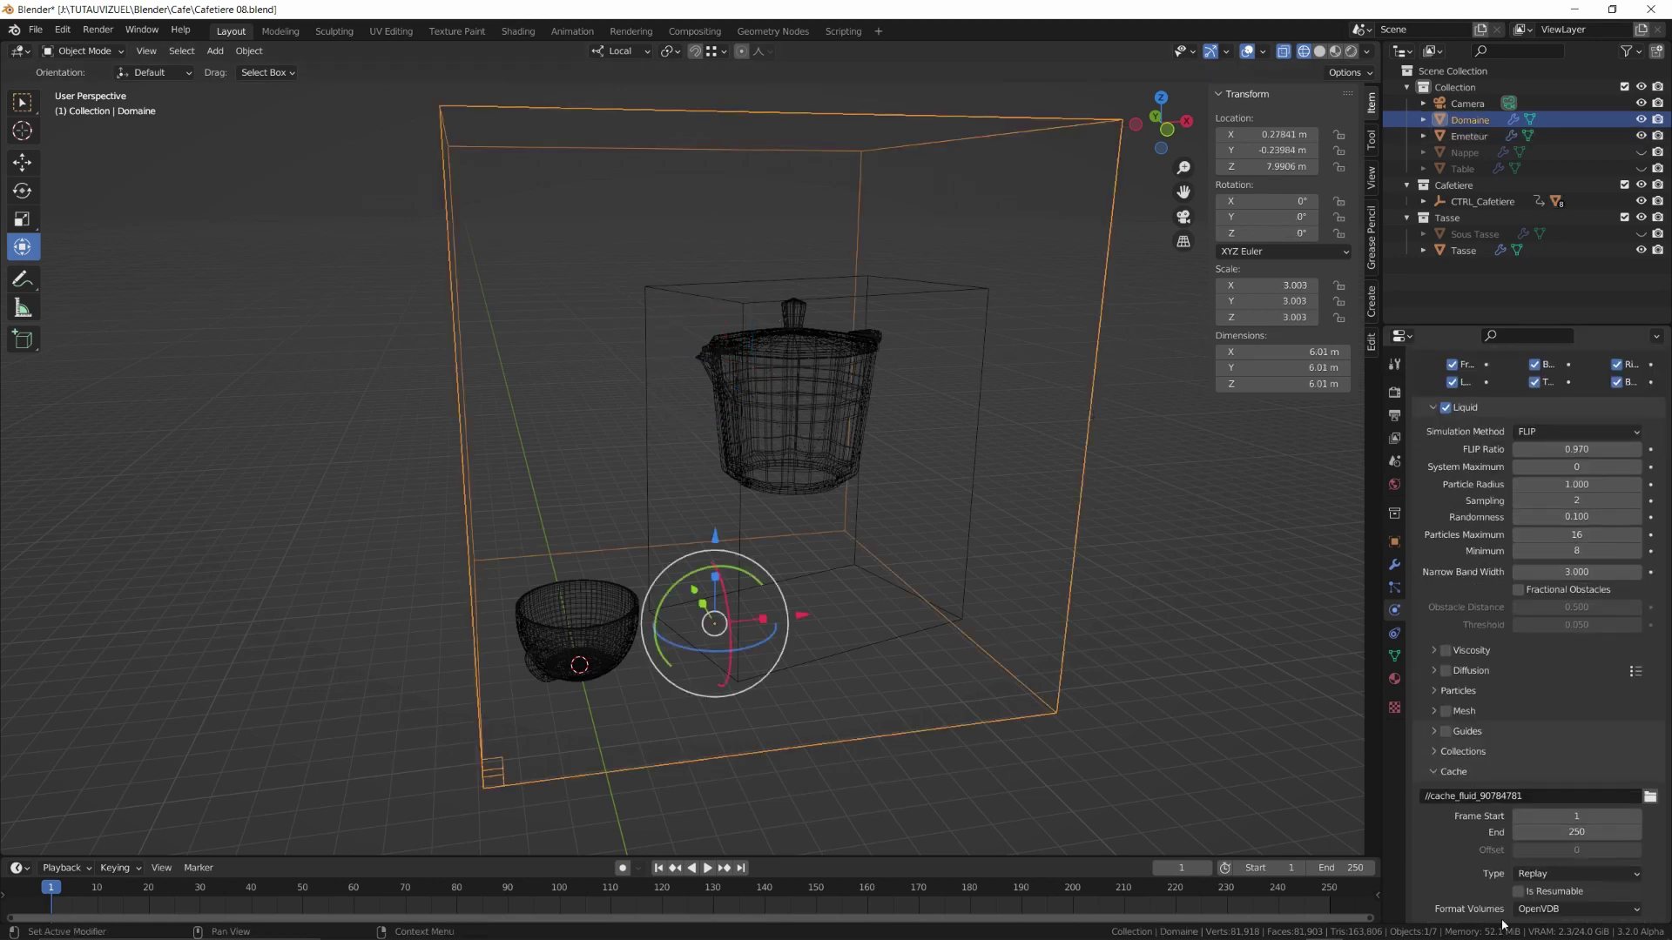
scroll(1510, 592, down, 6)
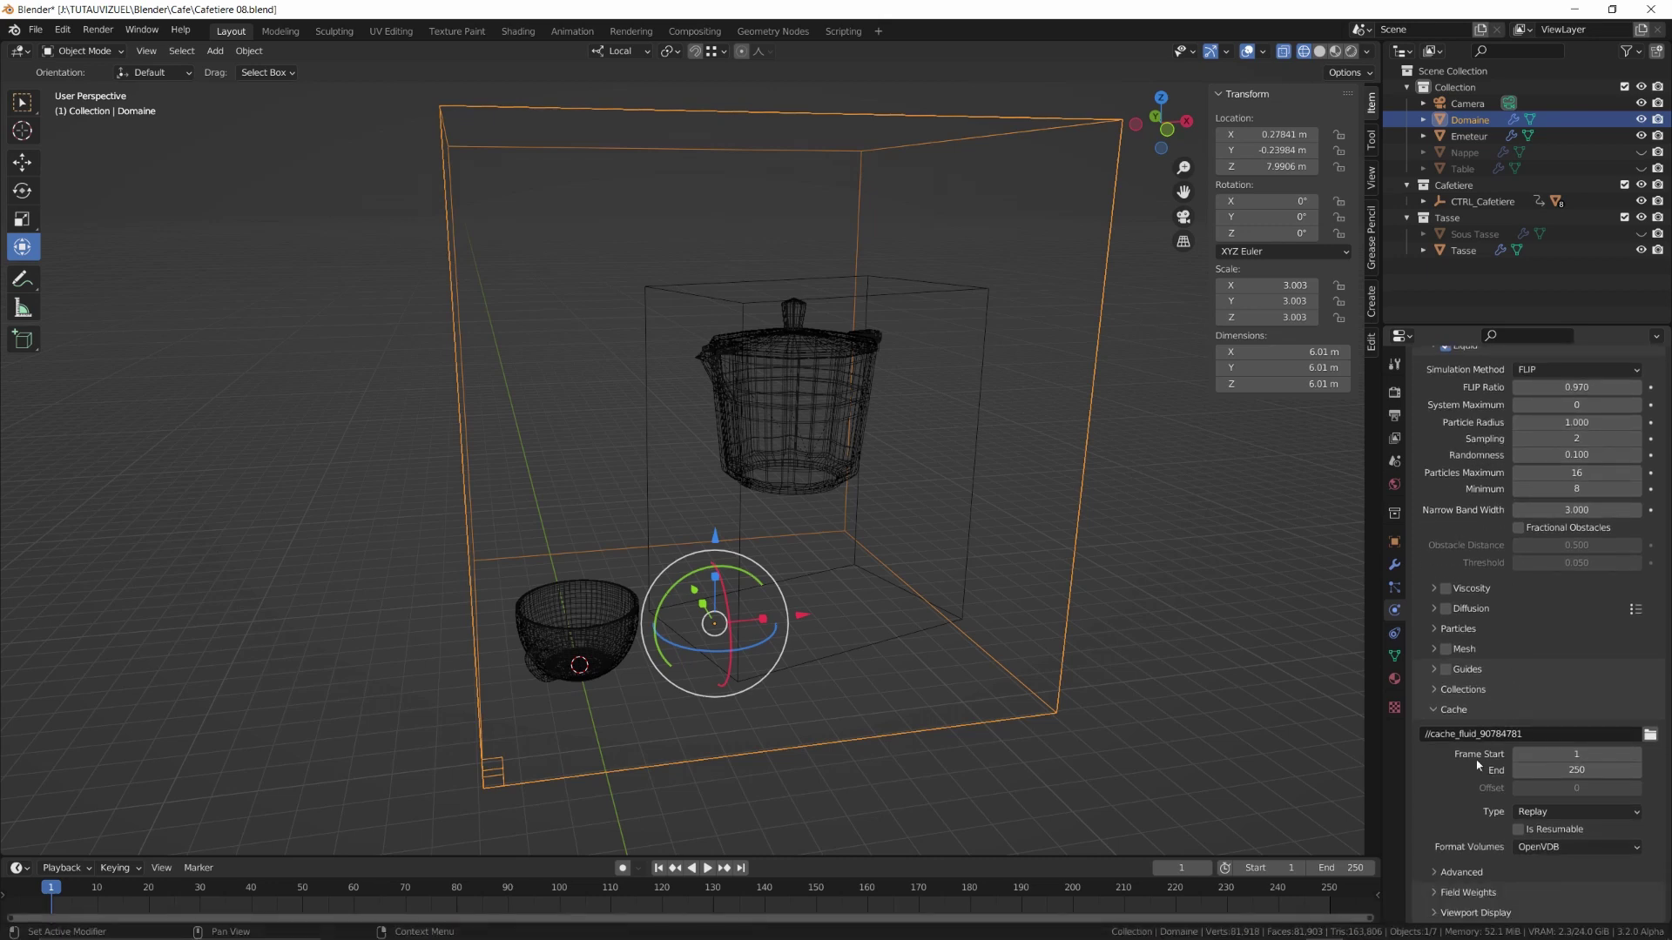
click(1569, 815)
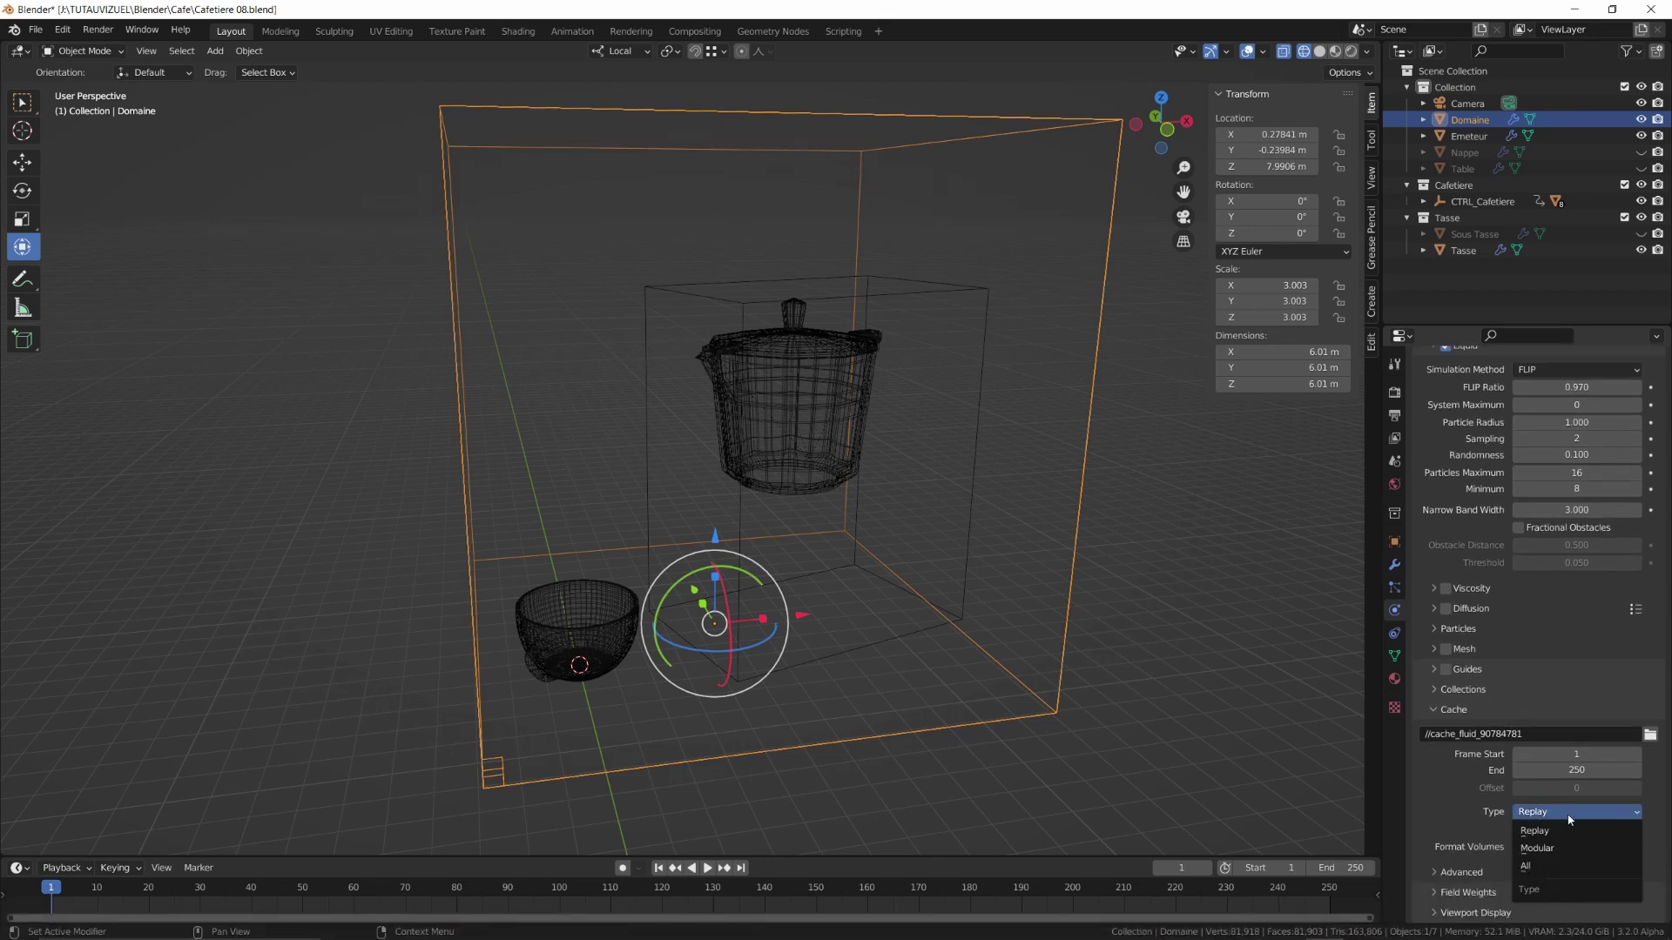
click(1553, 827)
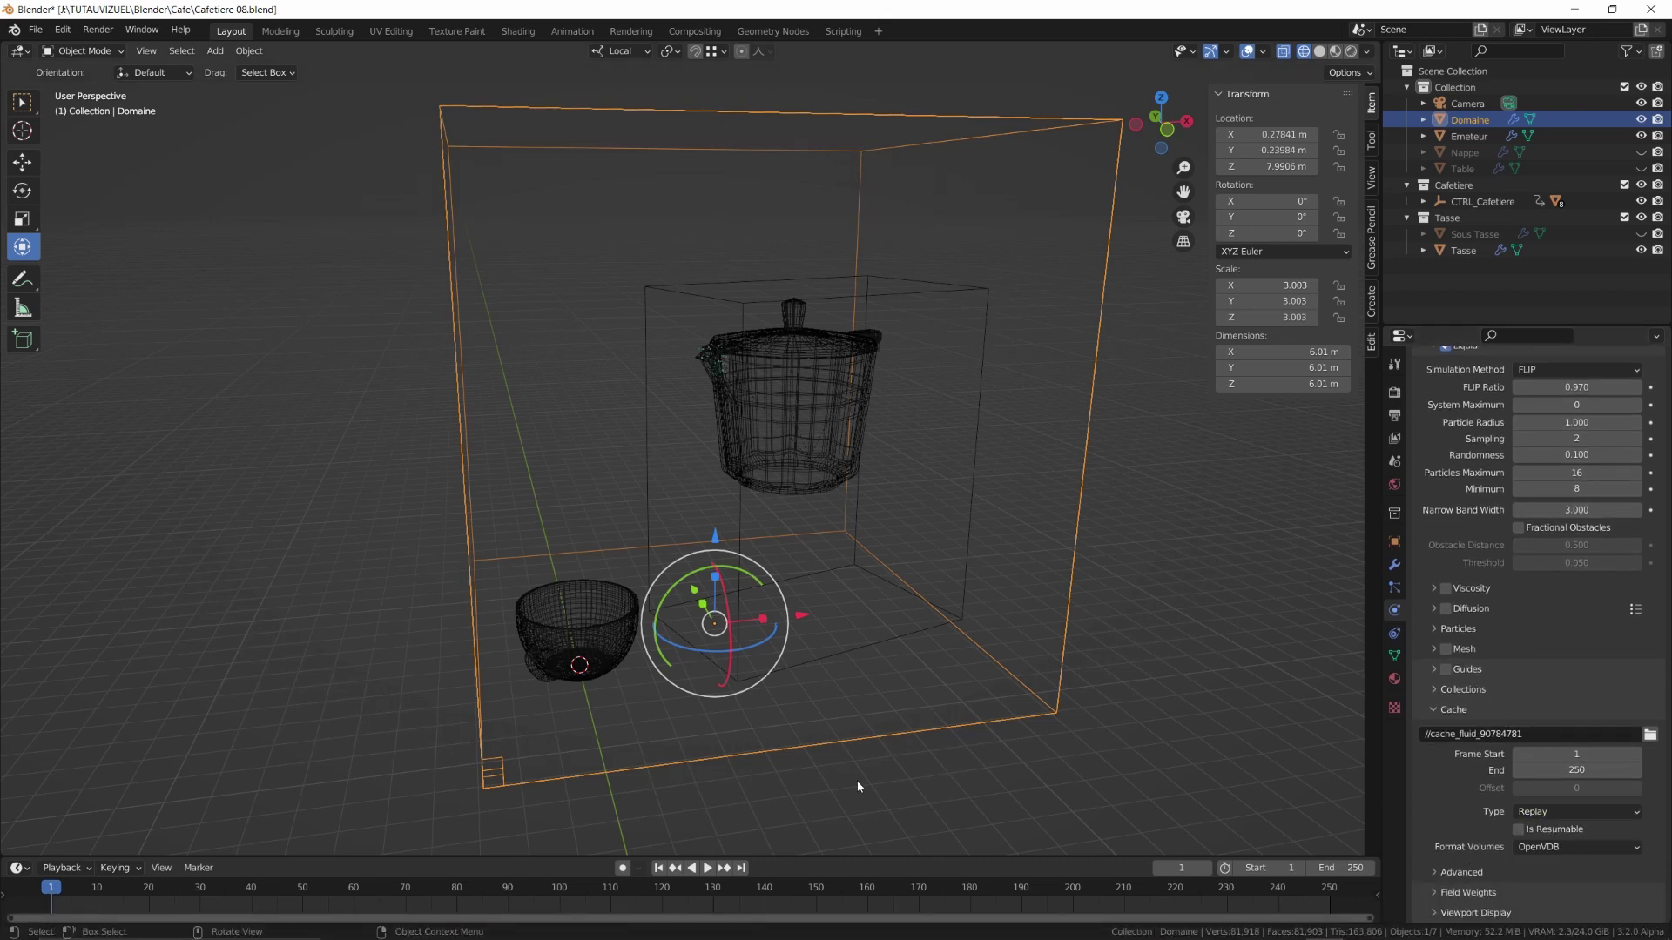
Play the liquid simulation to frame 73 and examine how the particles behave around the cup and domain walls
click(708, 868)
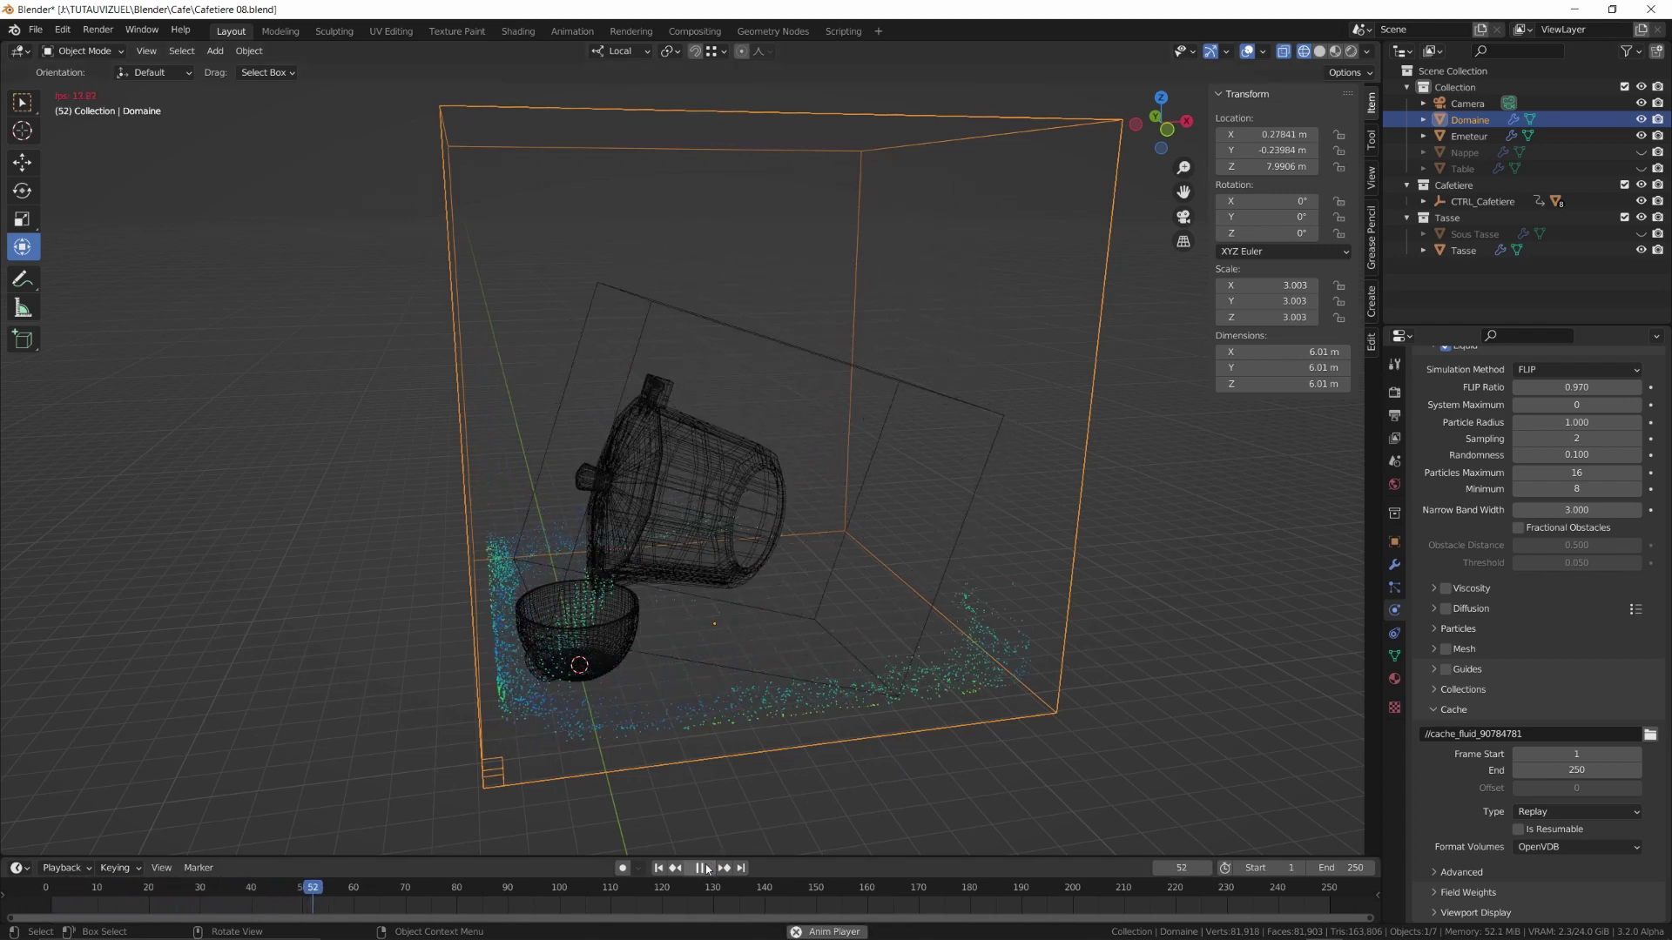
click(706, 868)
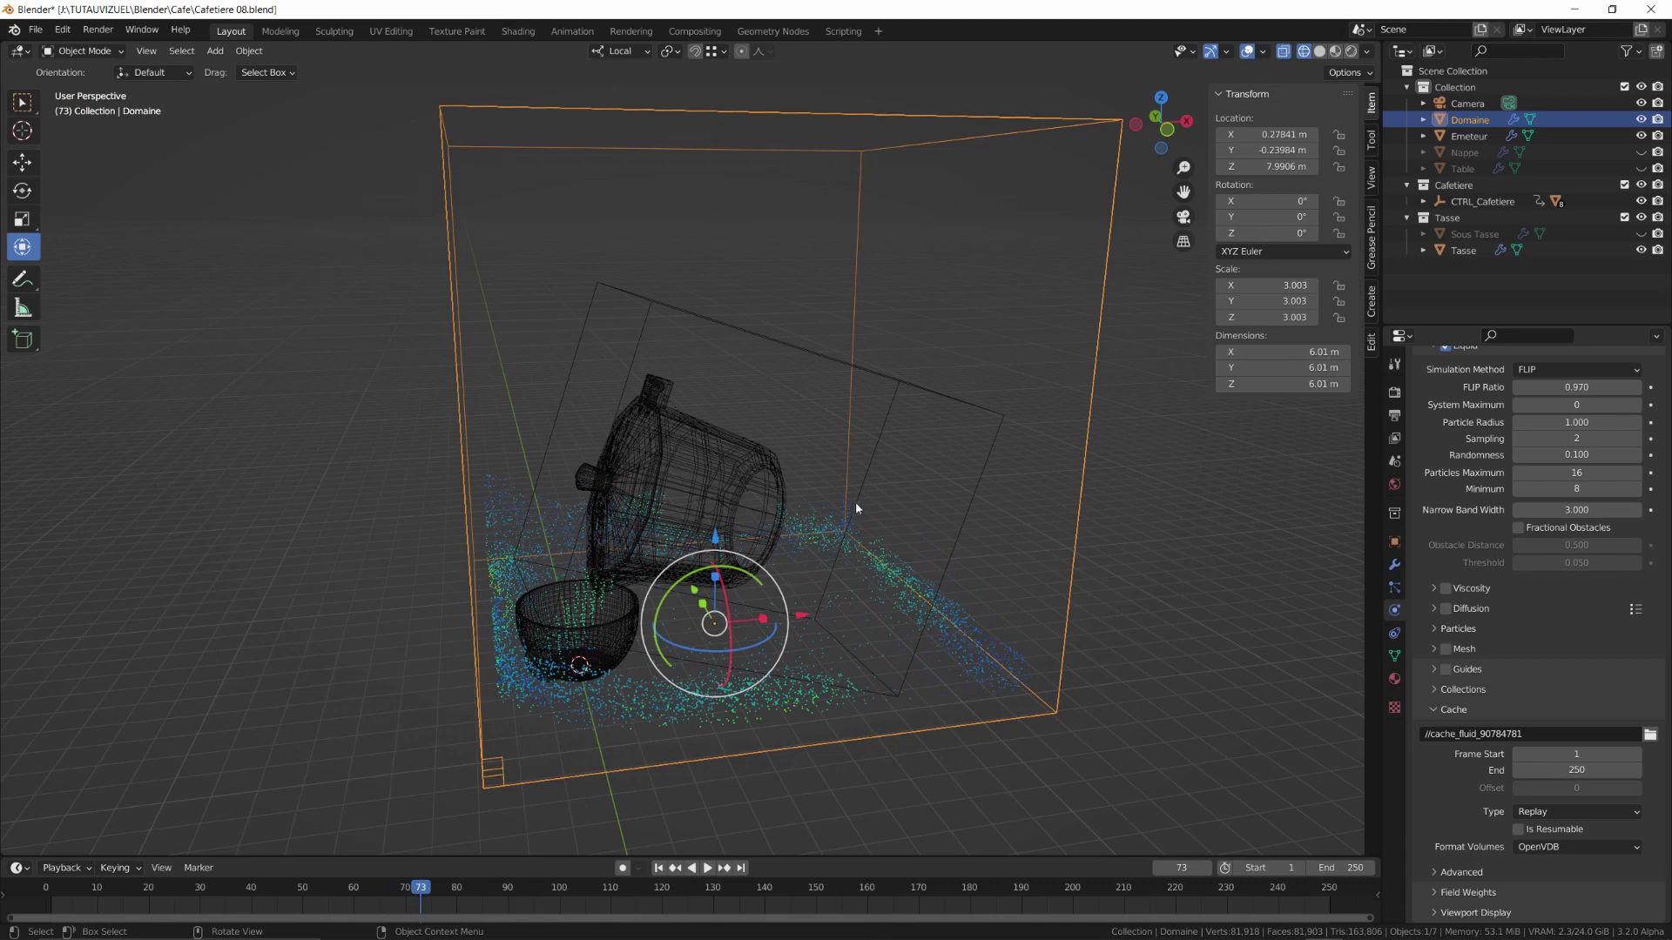
middle_drag(717, 731, 696, 652)
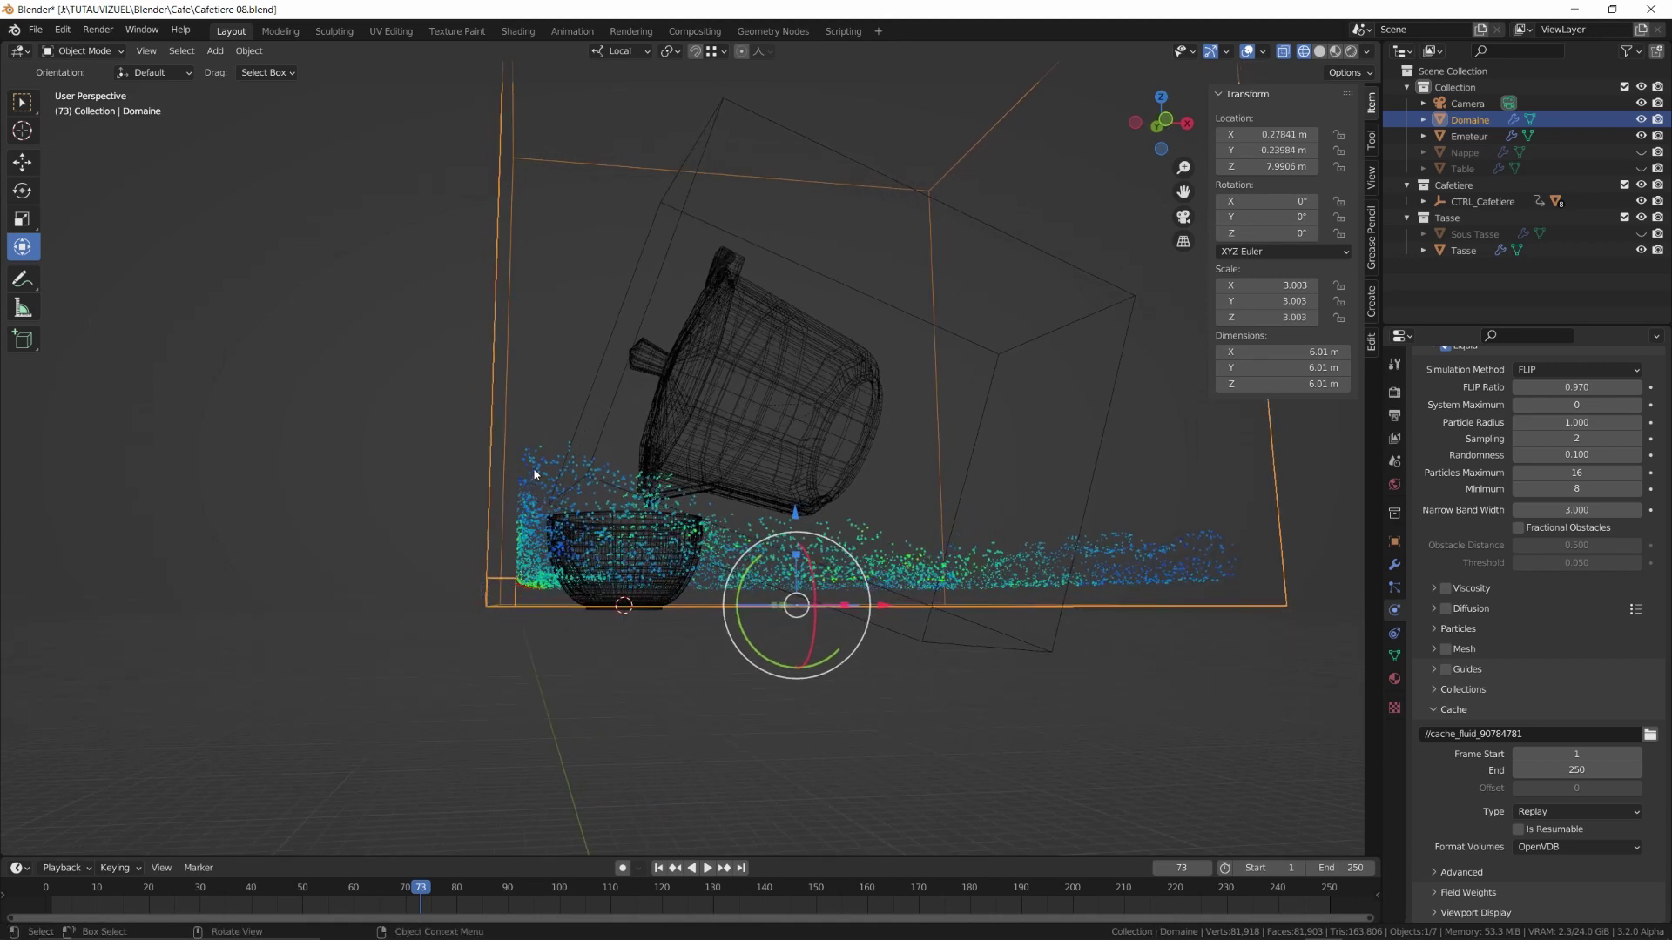
middle_drag(535, 474, 811, 602)
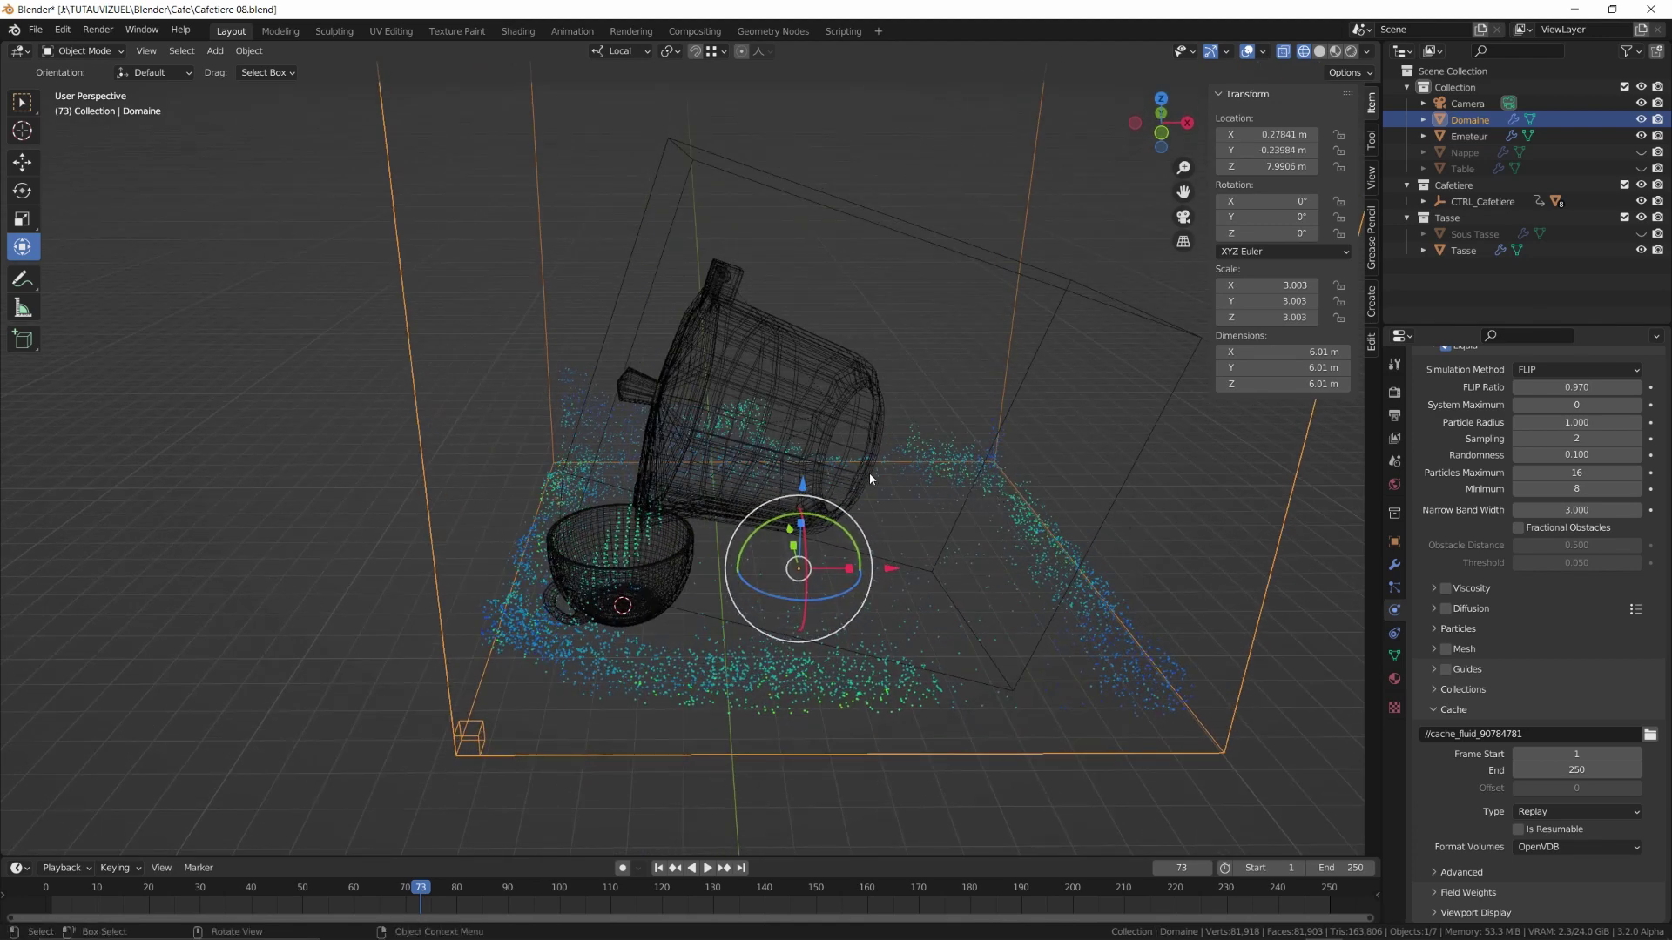
Return to frame 1 and add Fluid physics to the cup as a collision Effector
click(659, 869)
click(641, 557)
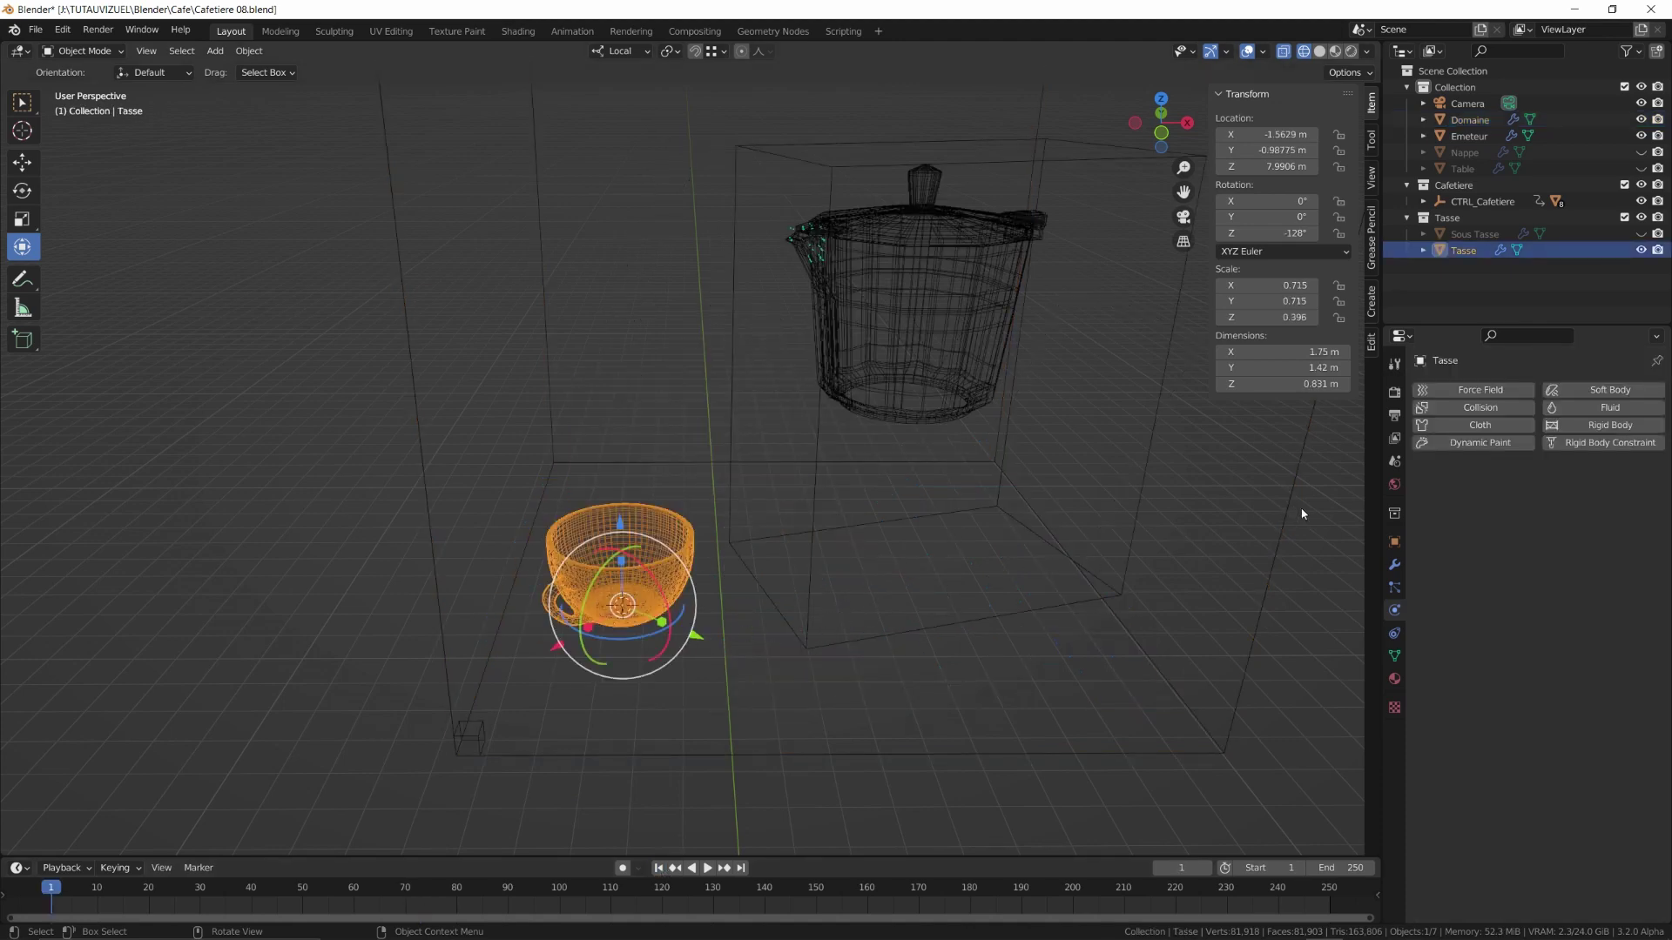
click(1609, 407)
click(1582, 494)
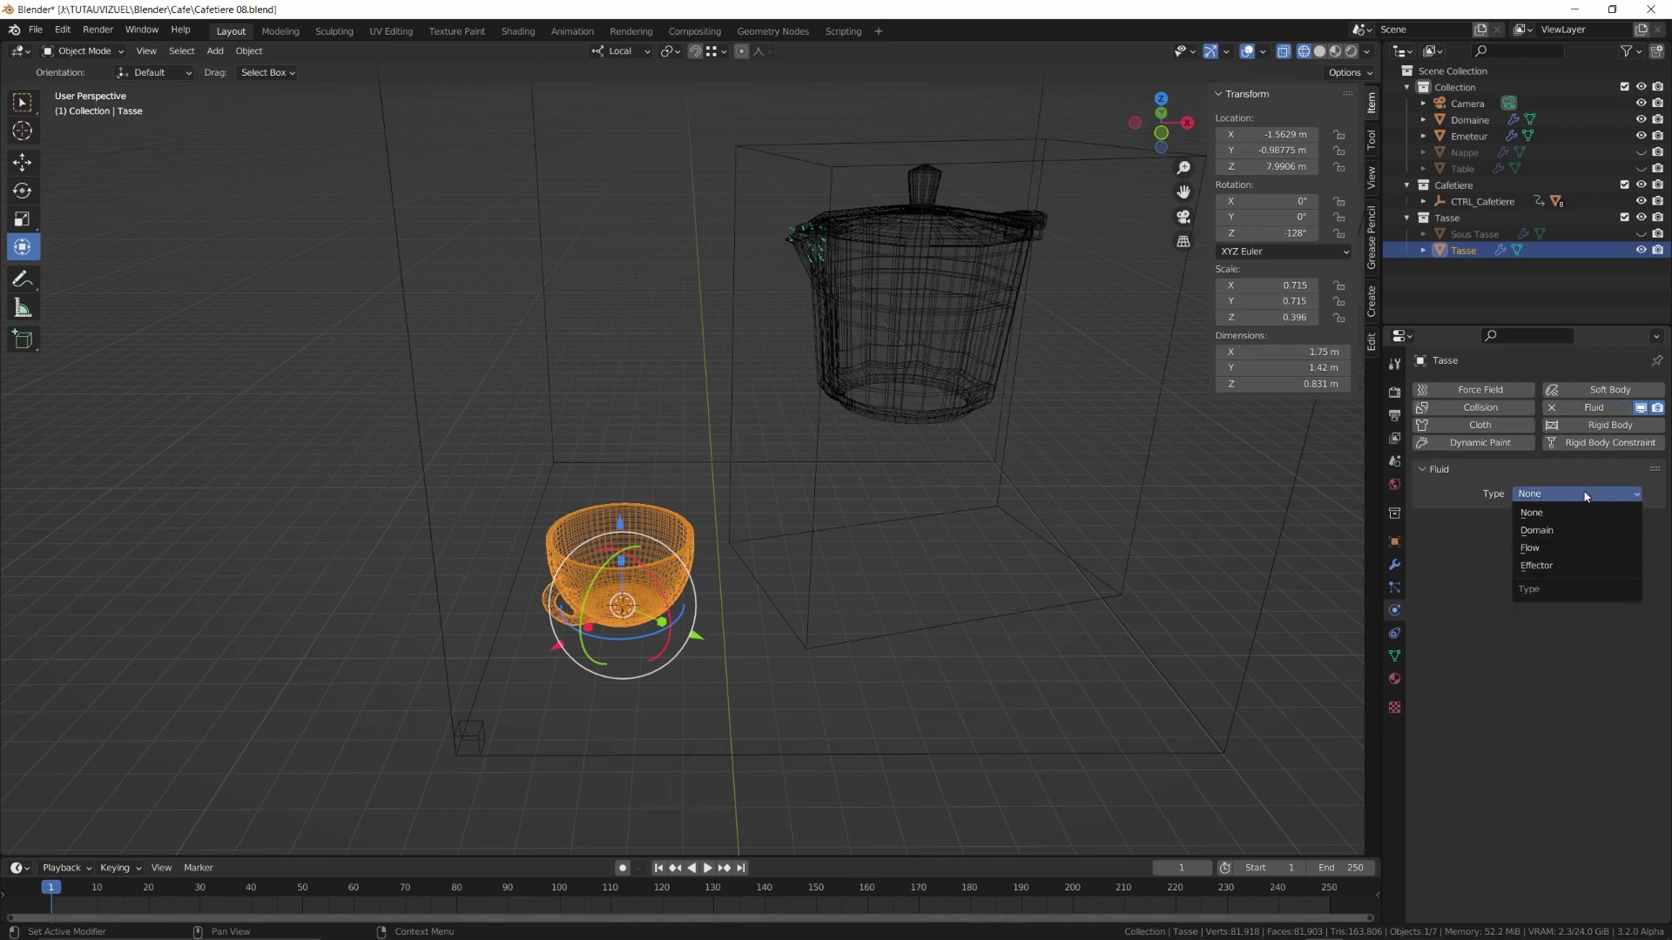
click(1543, 564)
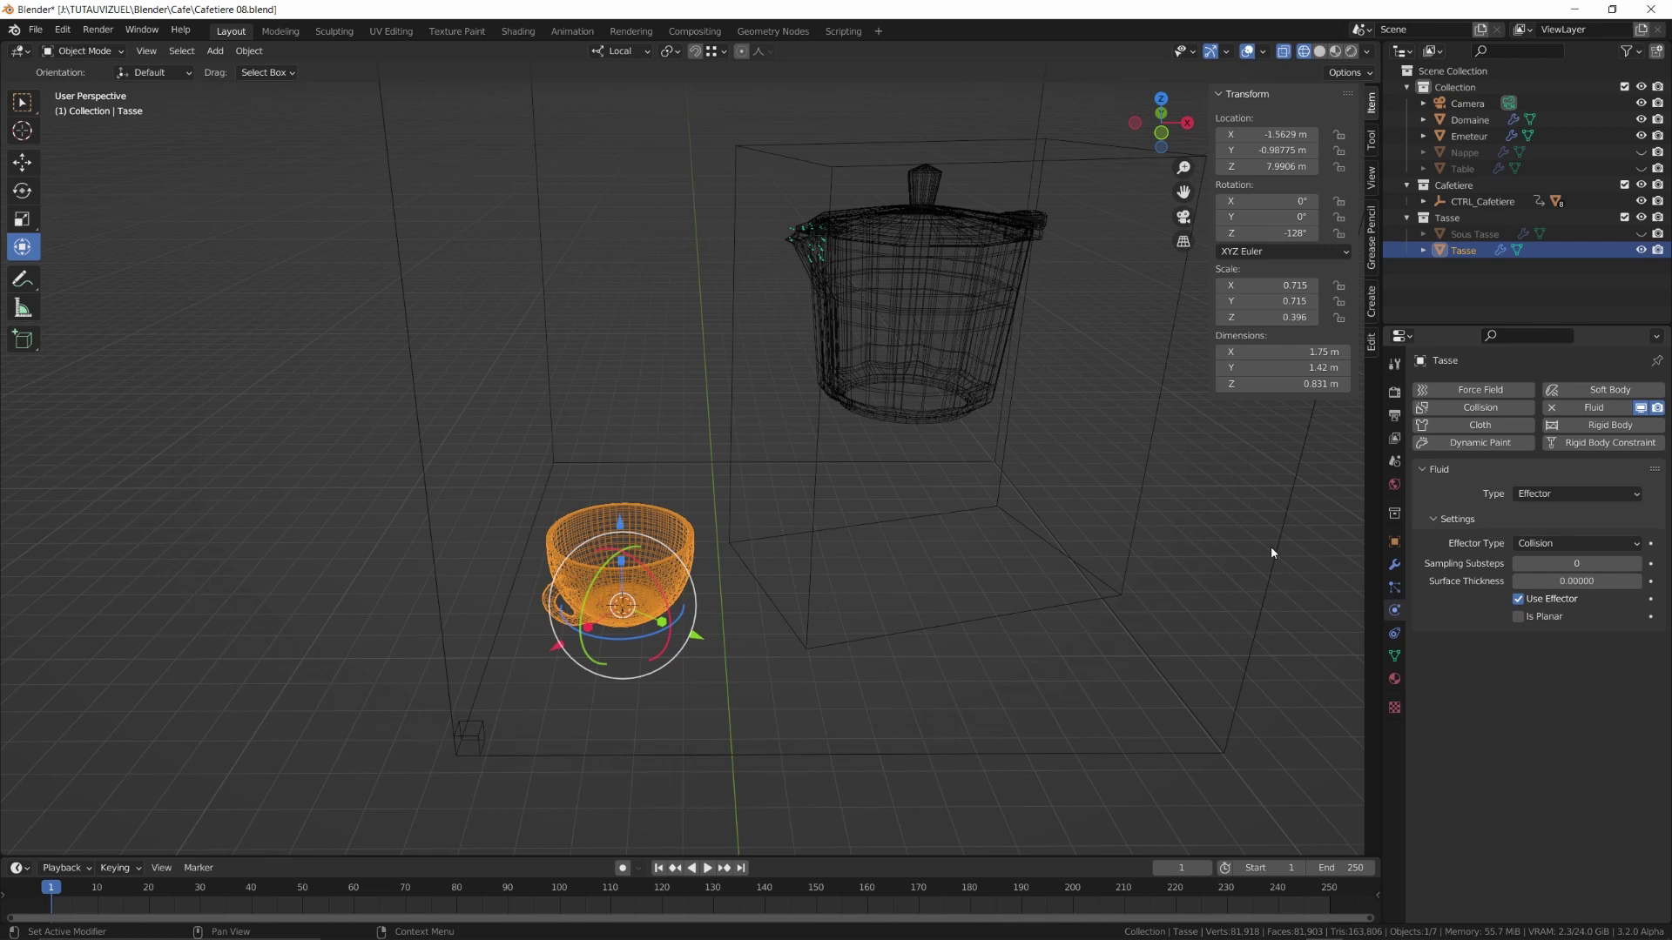
Set the Domaine cube's Resolution Divisions to 34 and play the simulation to frame 39 to examine the particles around the cup
click(768, 510)
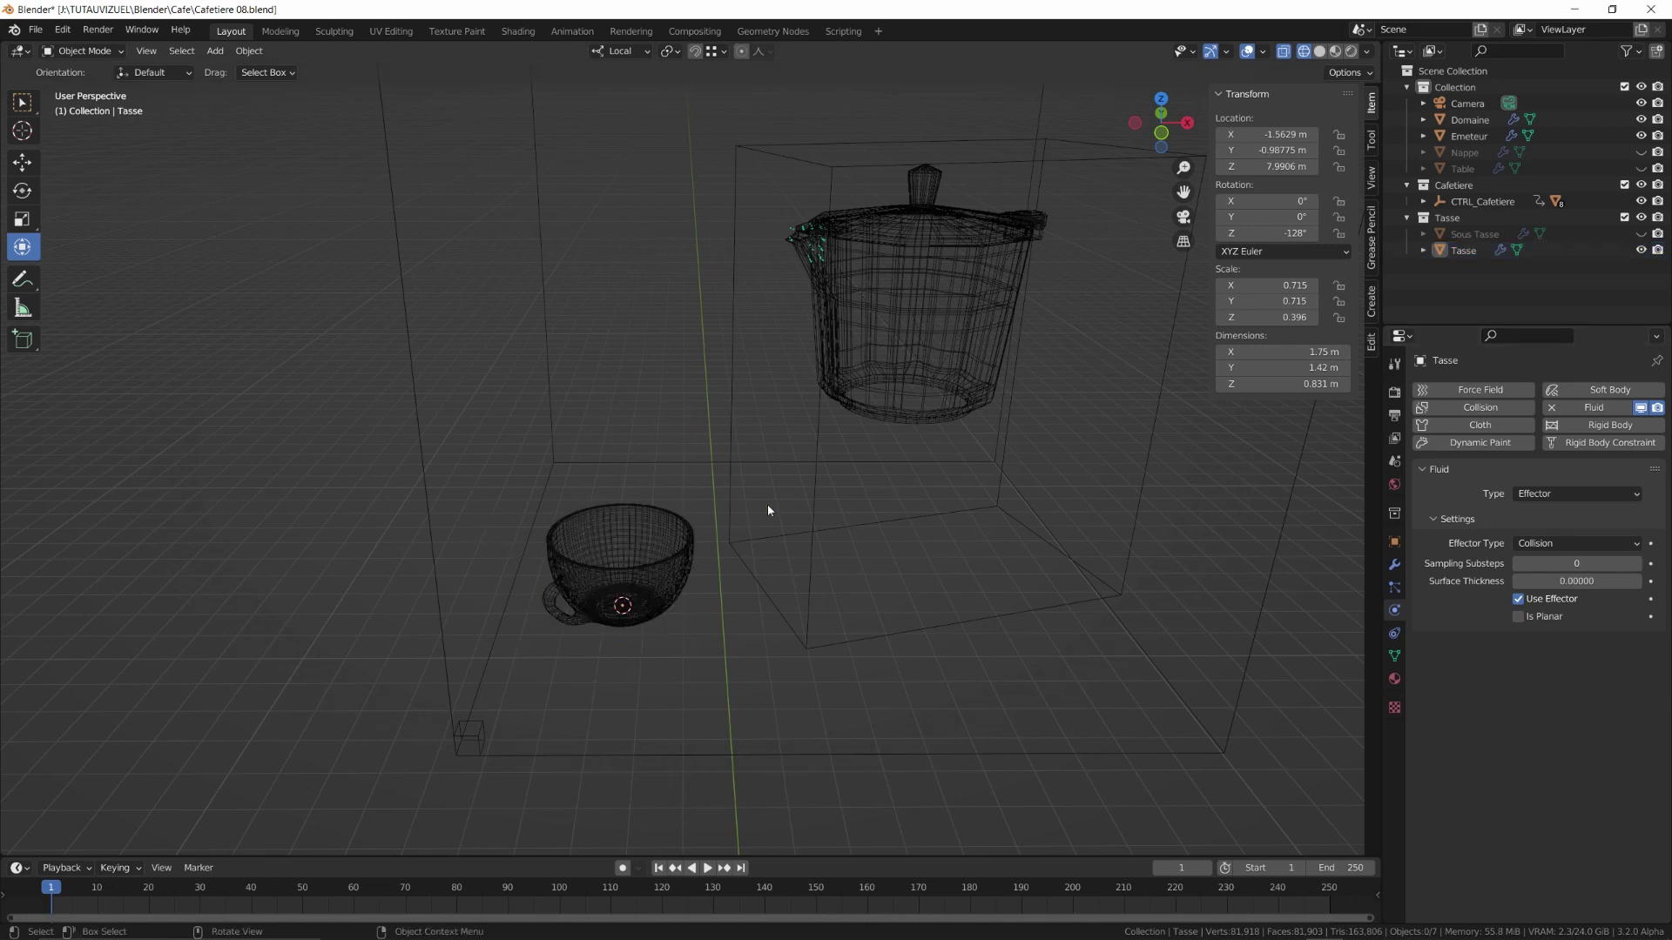
click(548, 402)
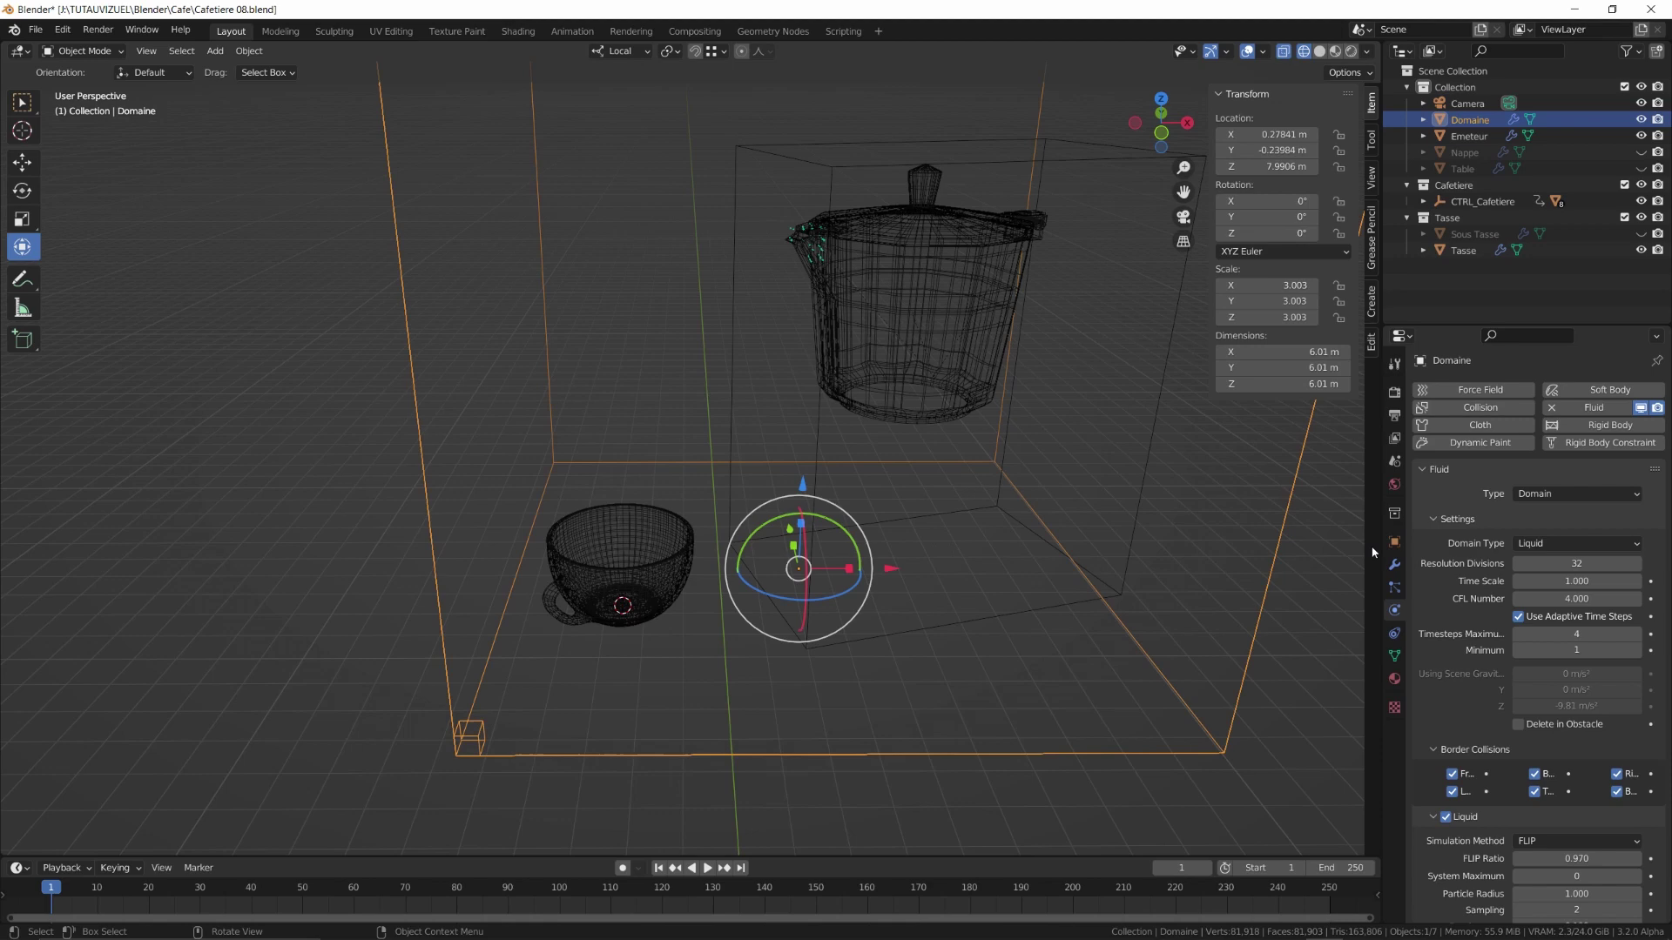
click(1635, 564)
click(1634, 564)
key(space)
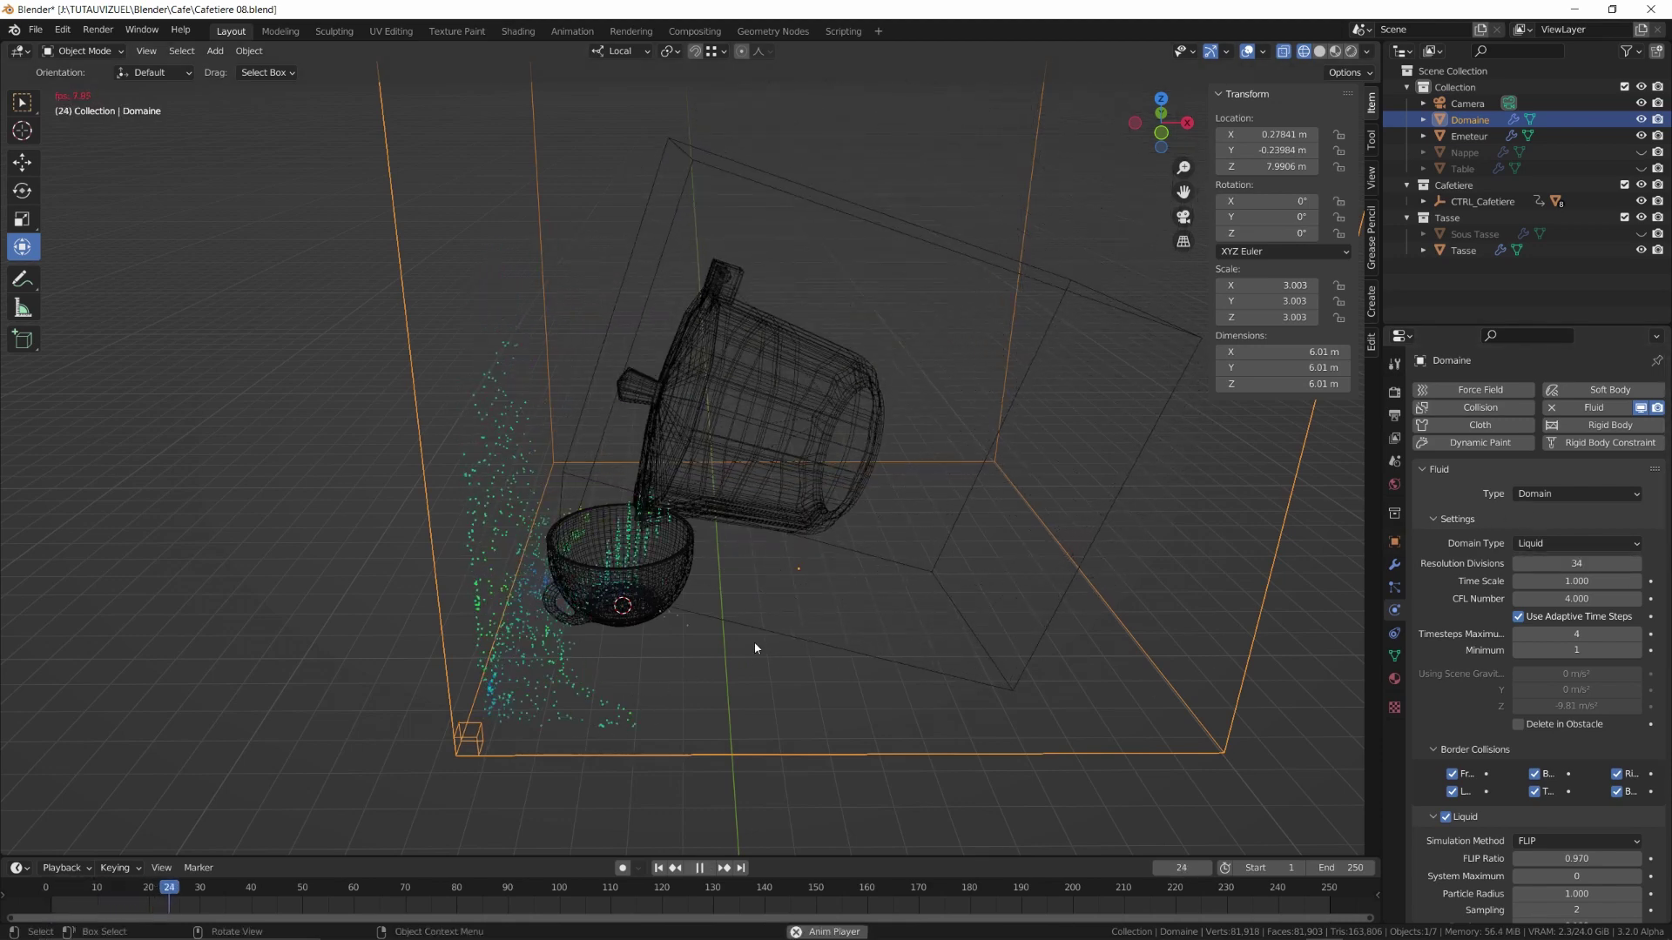
key(space)
scroll(630, 537, up, 3)
shift+middle_drag(566, 618, 780, 473)
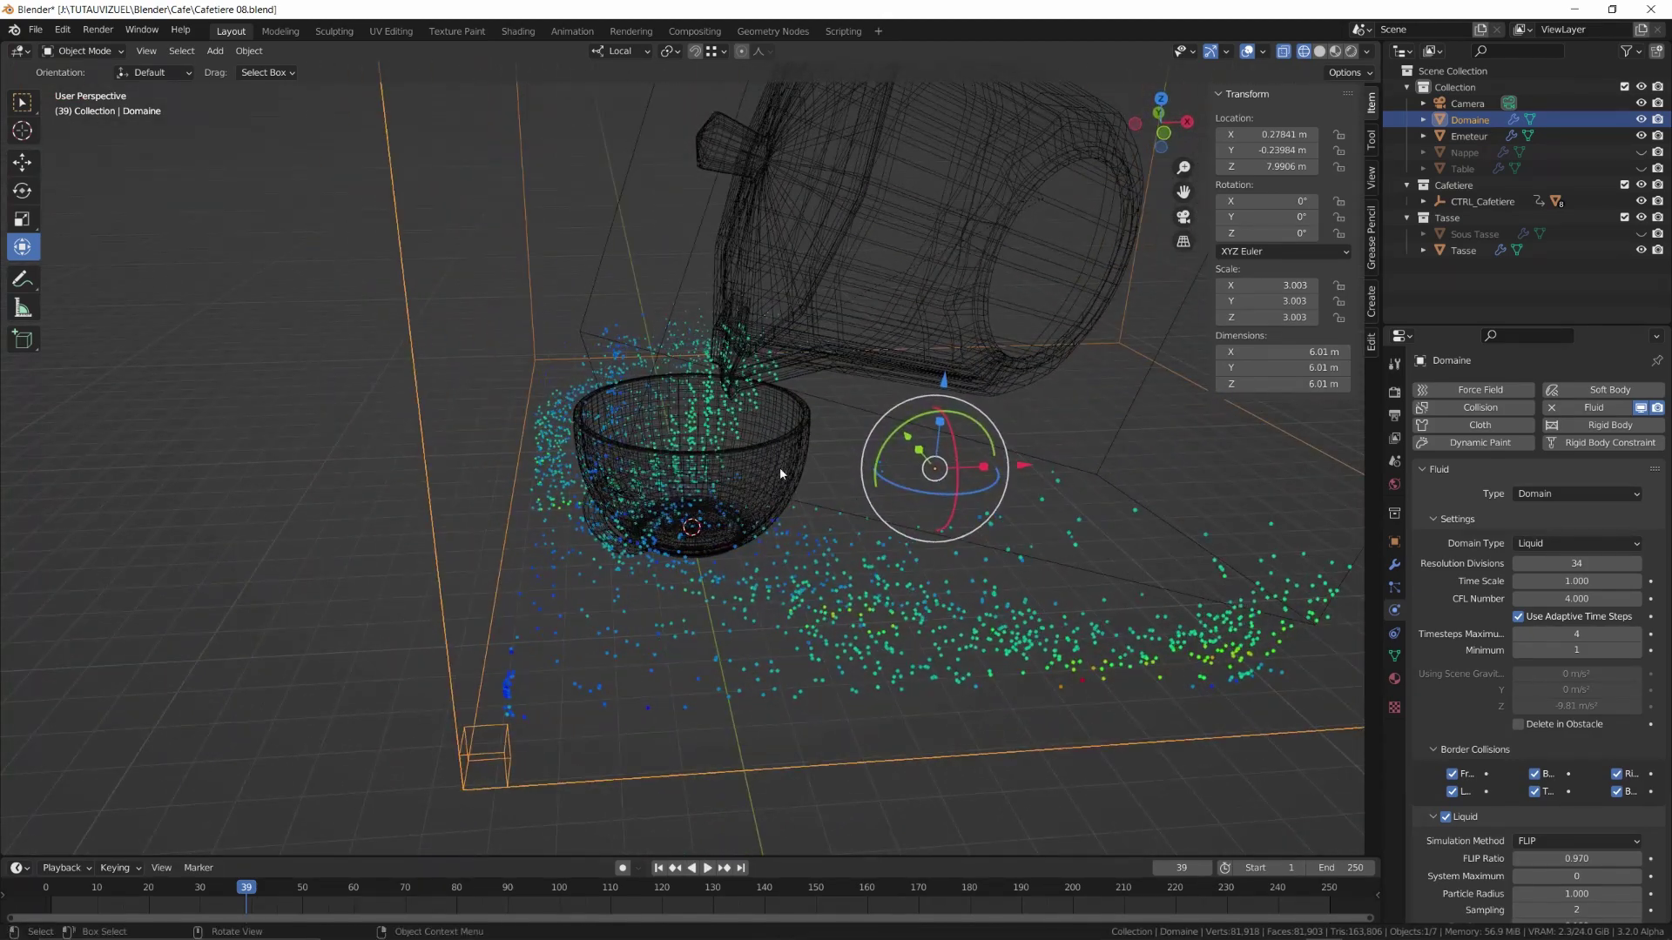
Set the cup effector's Surface Thickness to 0.3
click(780, 473)
click(1562, 580)
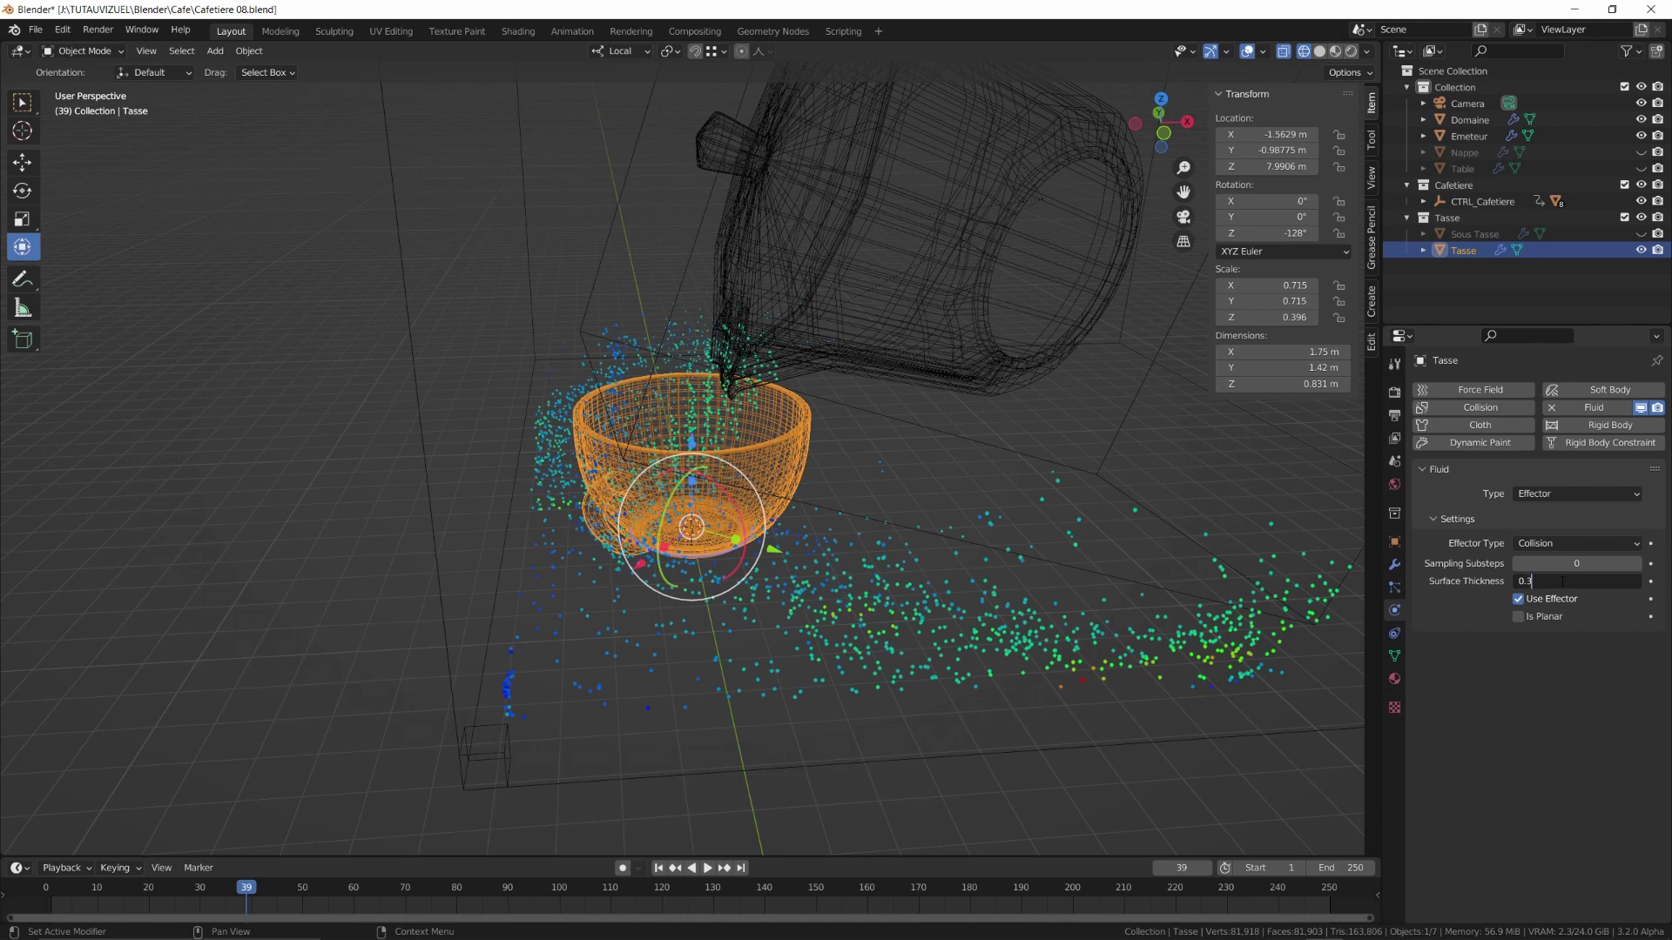
key(Return)
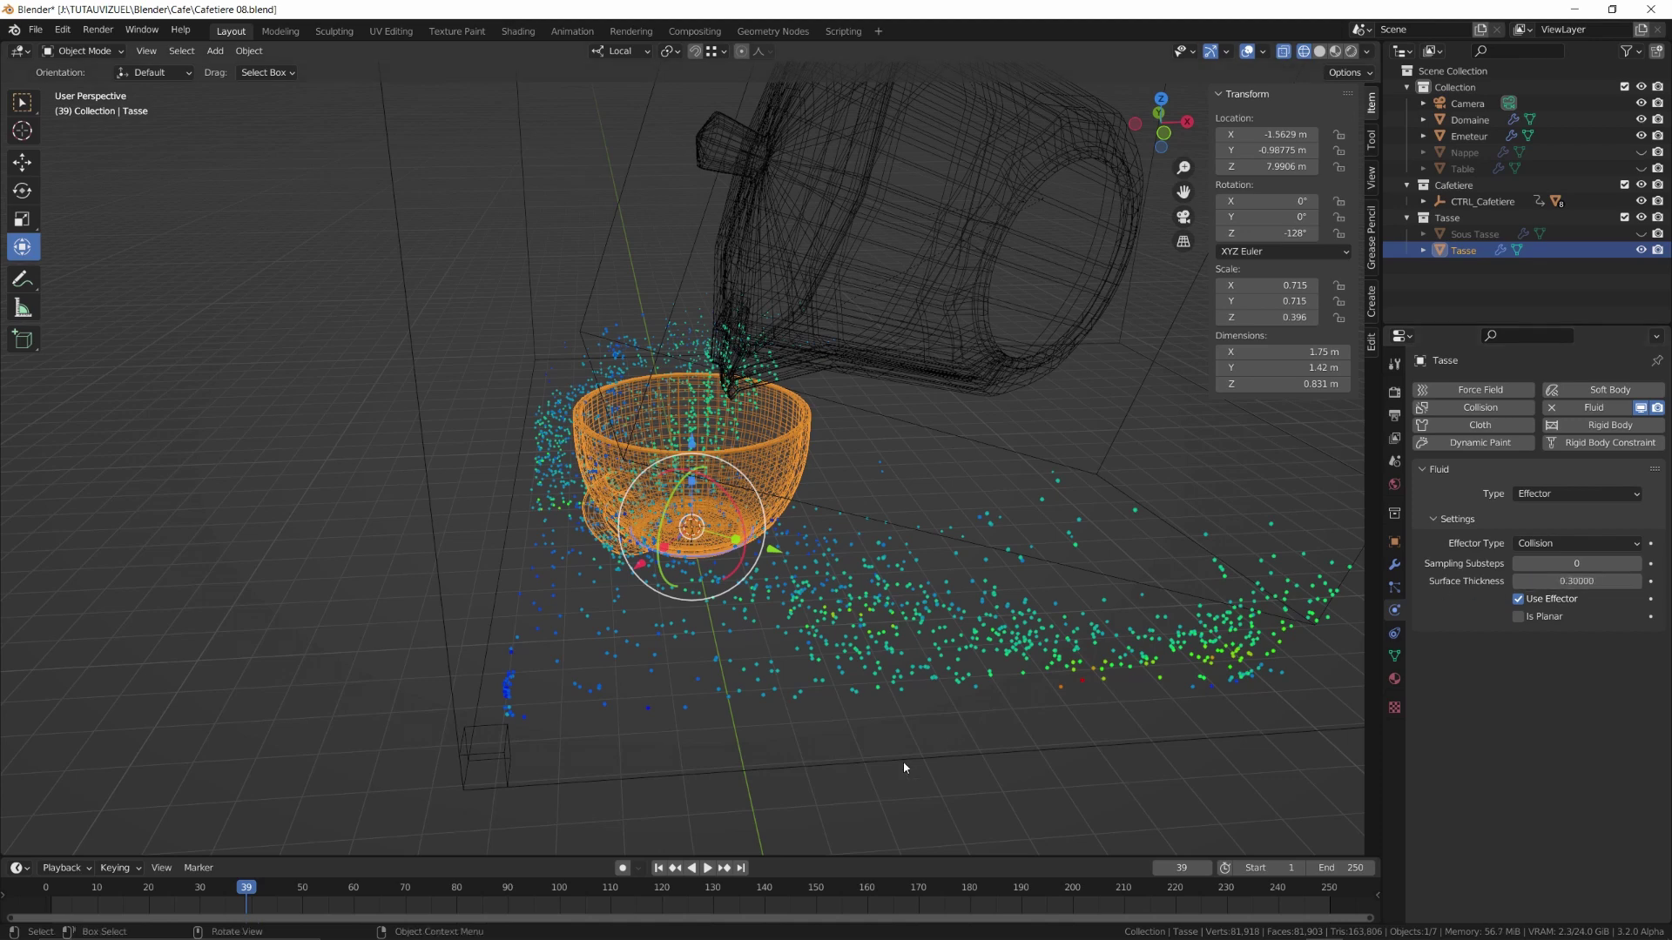
Set the Domaine cube's Resolution Divisions to 36 and replay the simulation from the start to frame 54
click(490, 760)
key(shift+Left)
key(space)
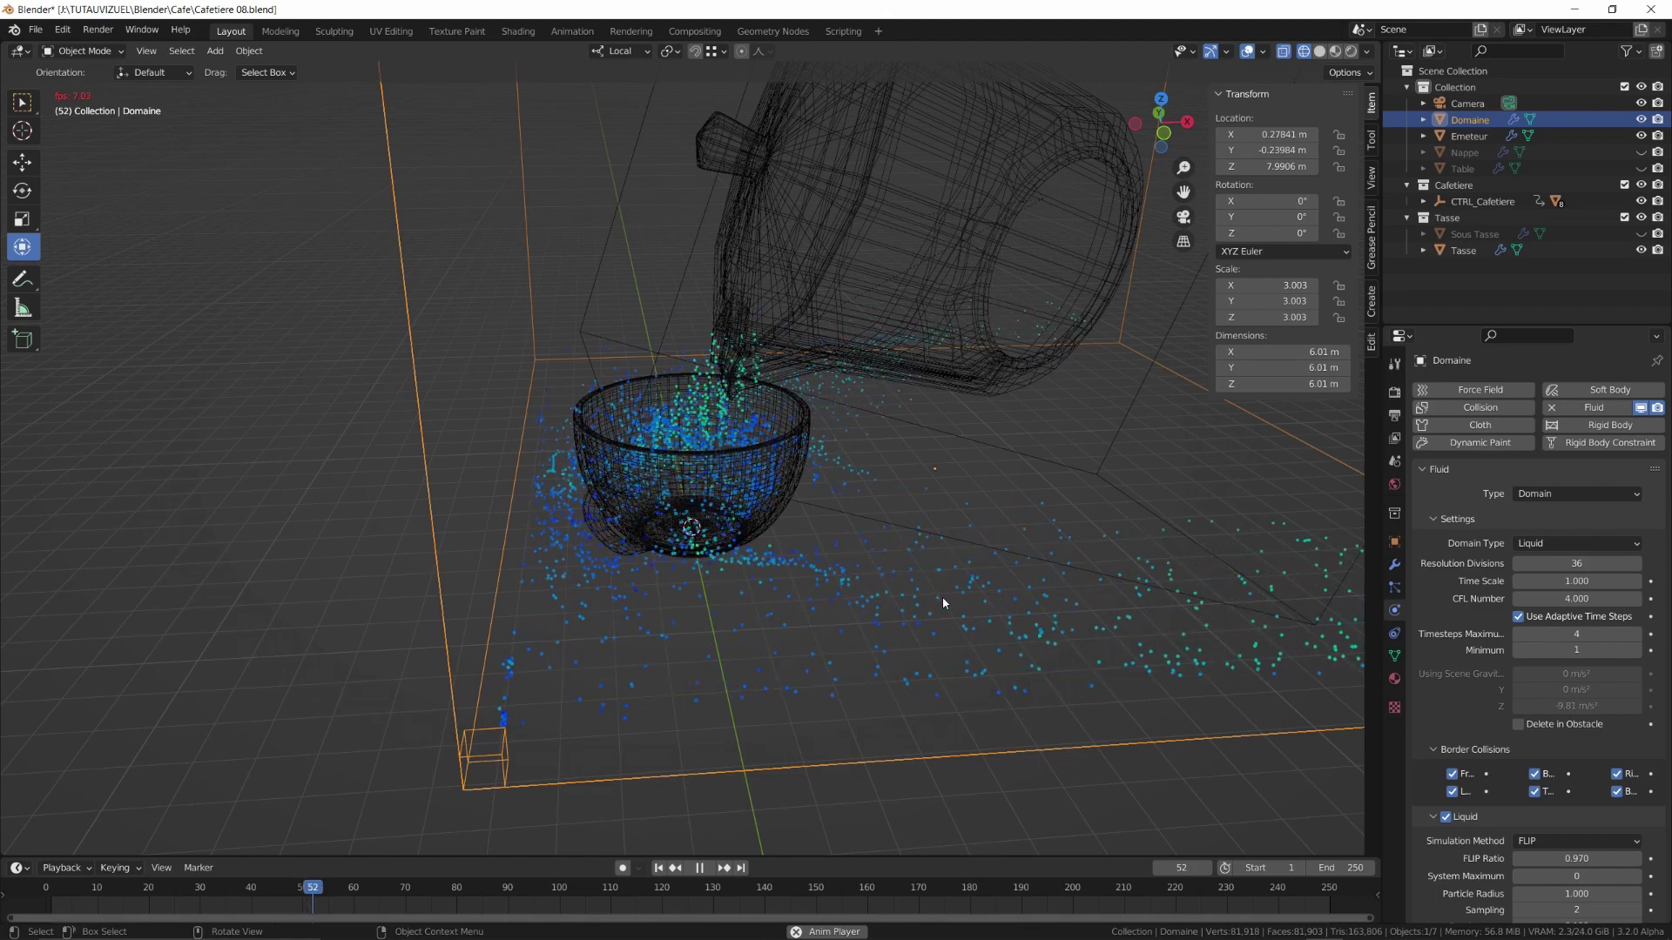
key(space)
middle_drag(829, 508, 759, 555)
Raise the Domaine cube's Resolution Divisions to 60 and replay the pouring simulation from the first frame
click(1576, 564)
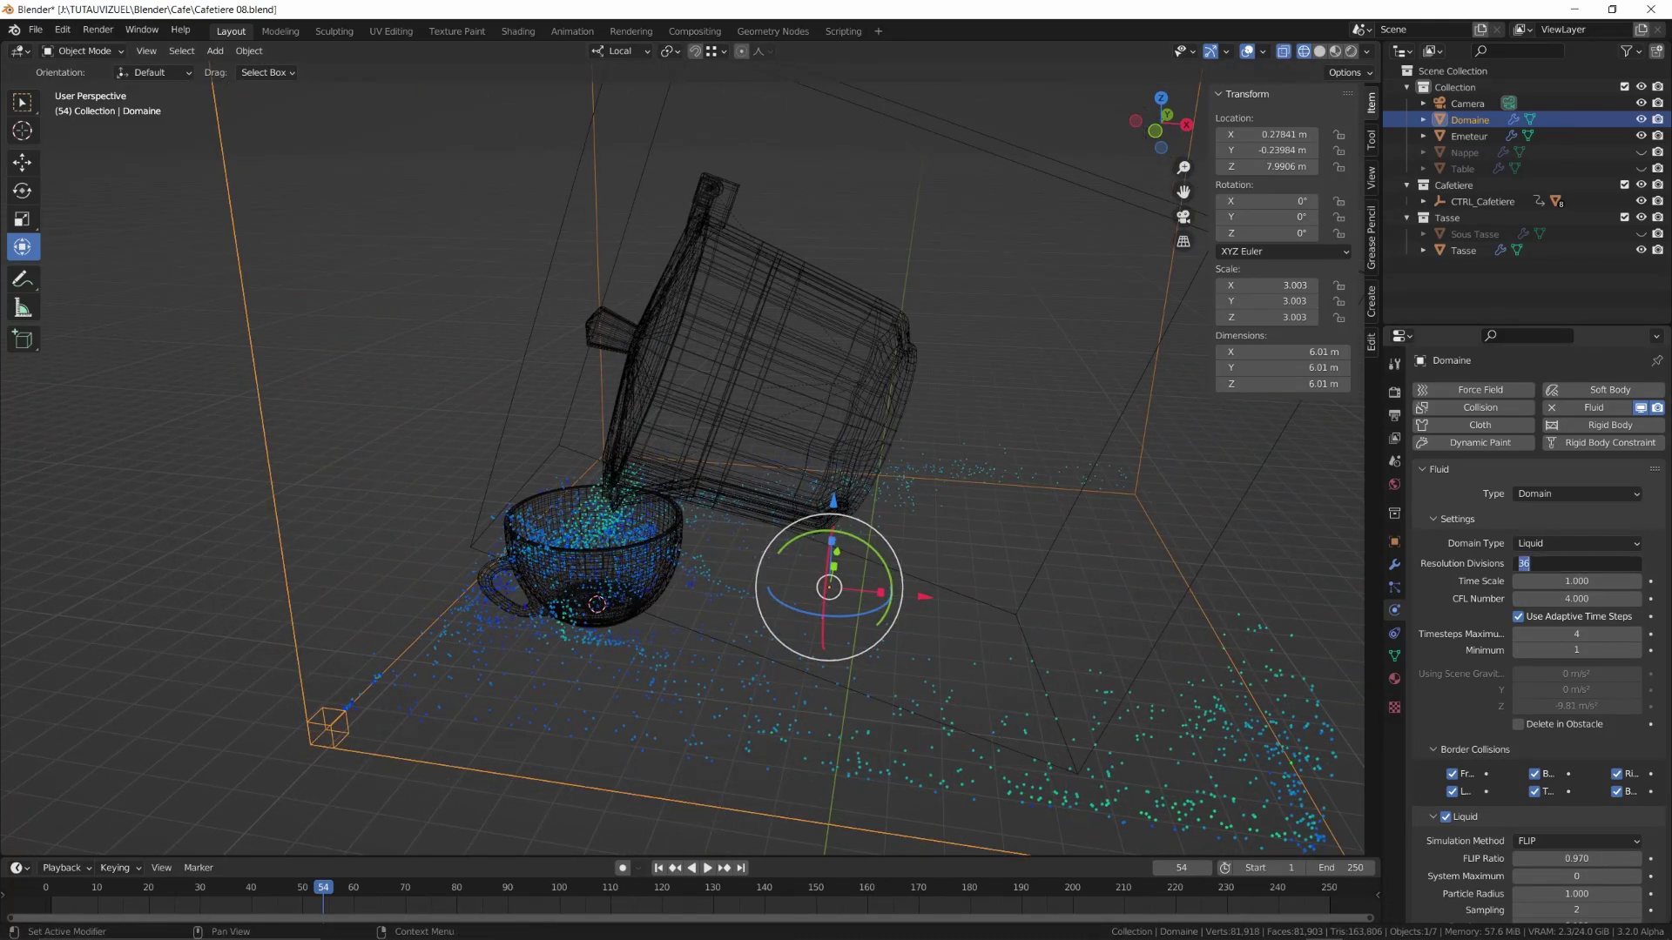
key(Return)
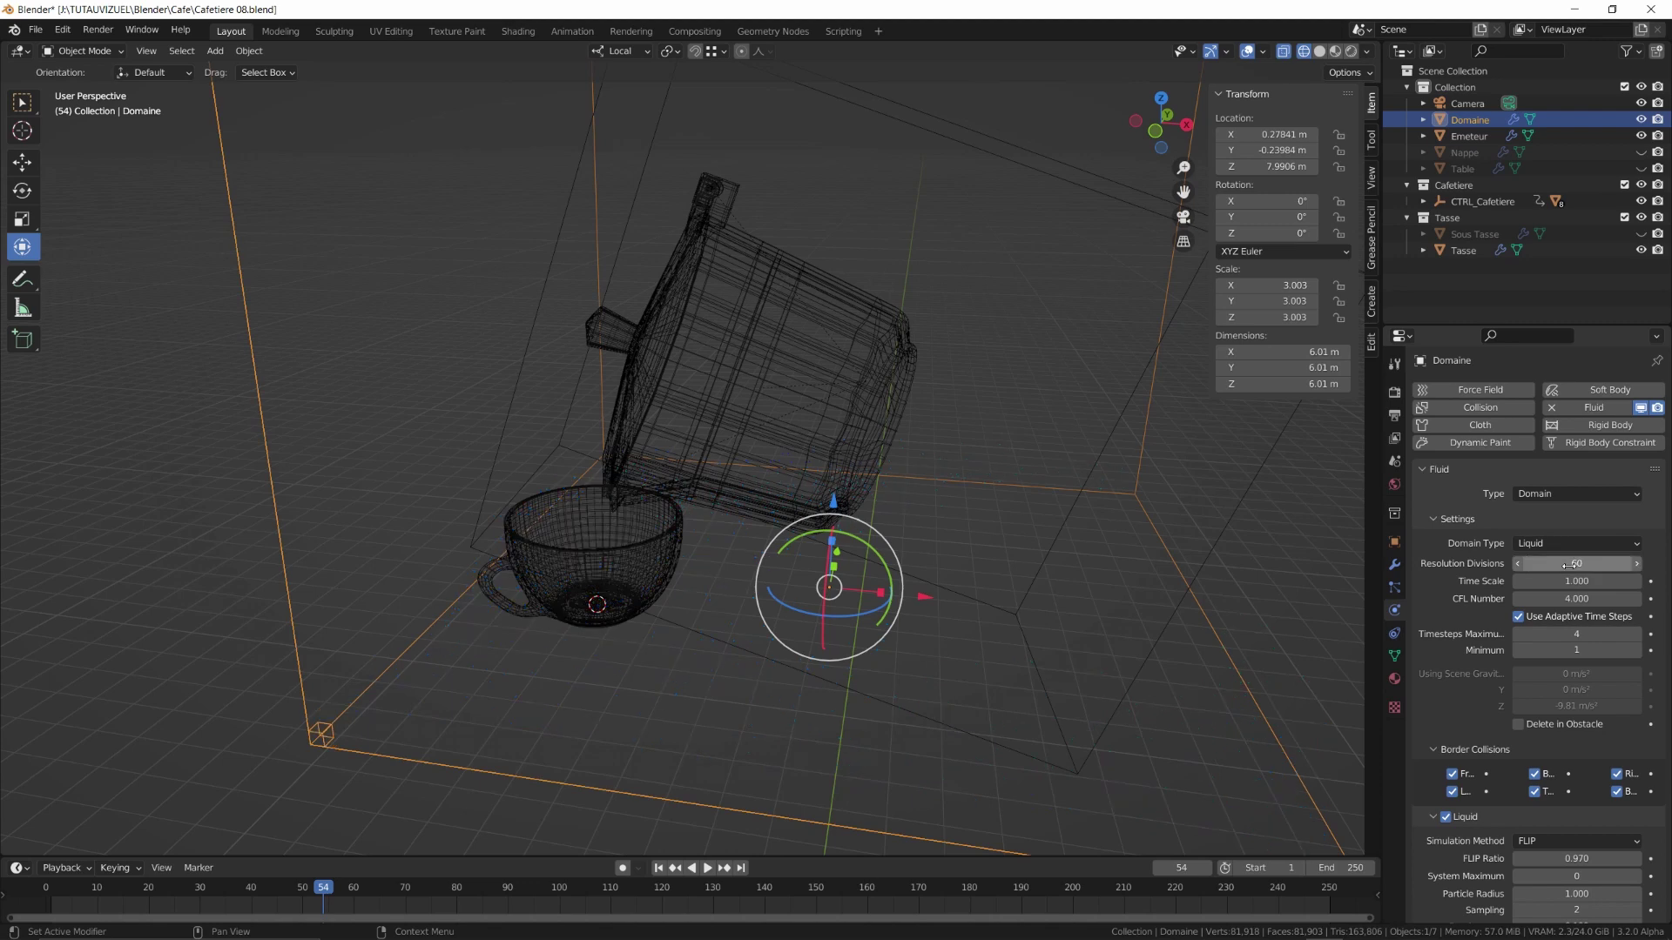
click(659, 868)
click(708, 869)
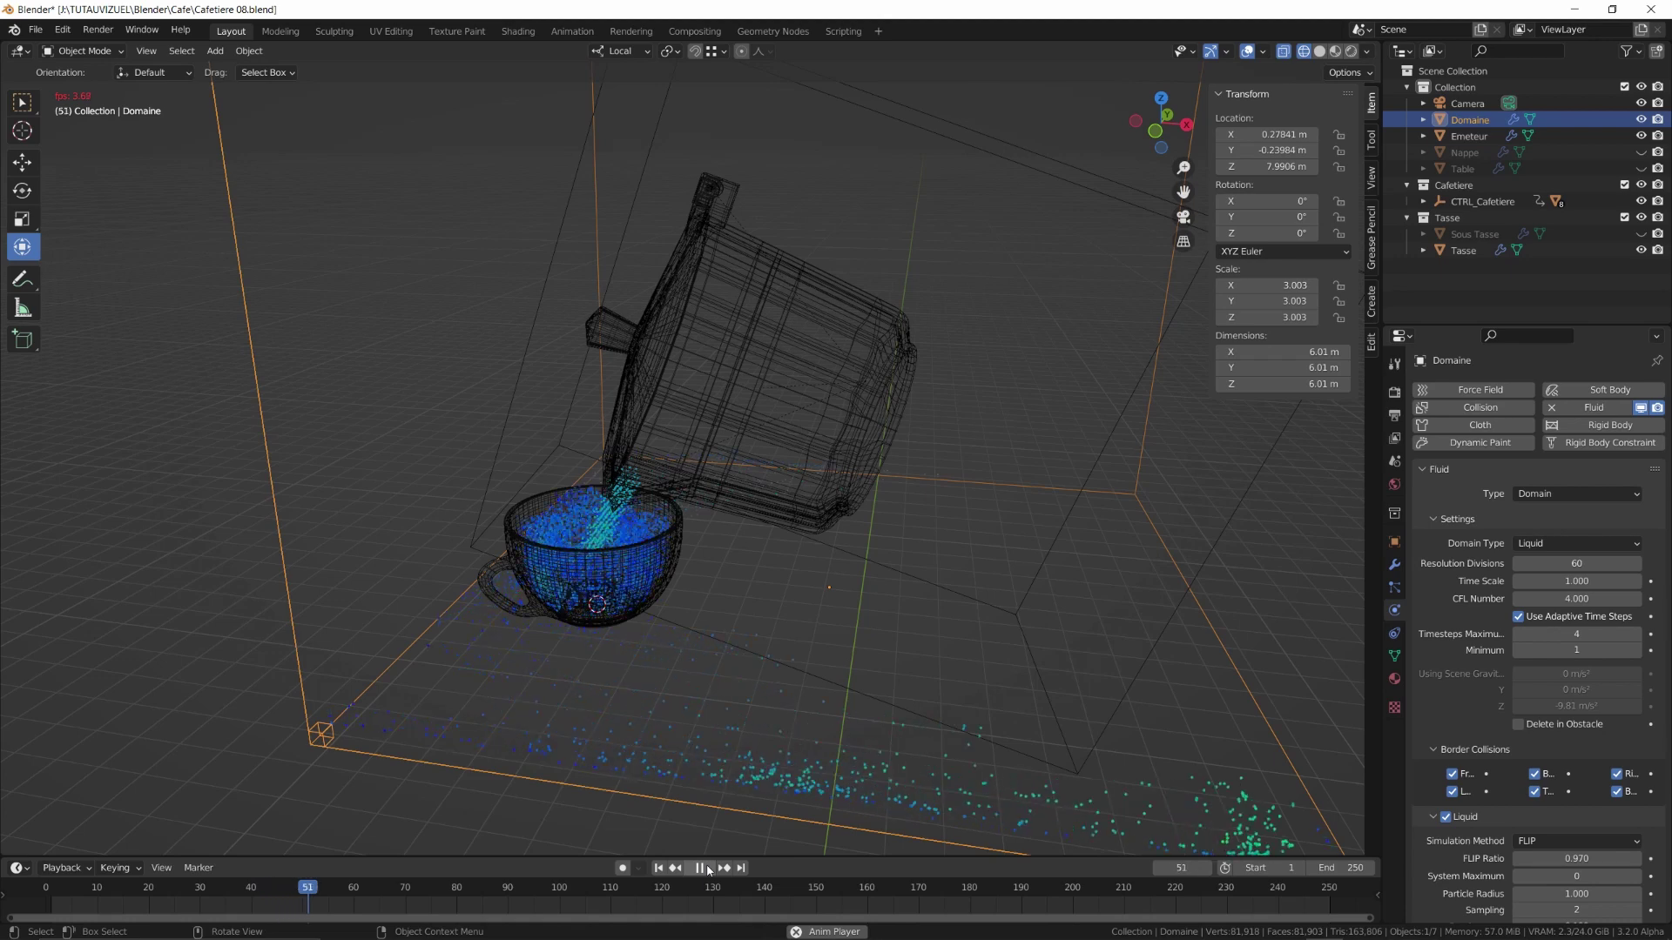
key(space)
Keyframe the Emeteur plane's Use Flow option off at frame 16 and on at frame 17
mouse_move(633, 601)
middle_down()
mouse_move(671, 561)
mouse_move(657, 608)
middle_up()
scroll(658, 608, up, 1)
click(625, 492)
drag(341, 895, 128, 897)
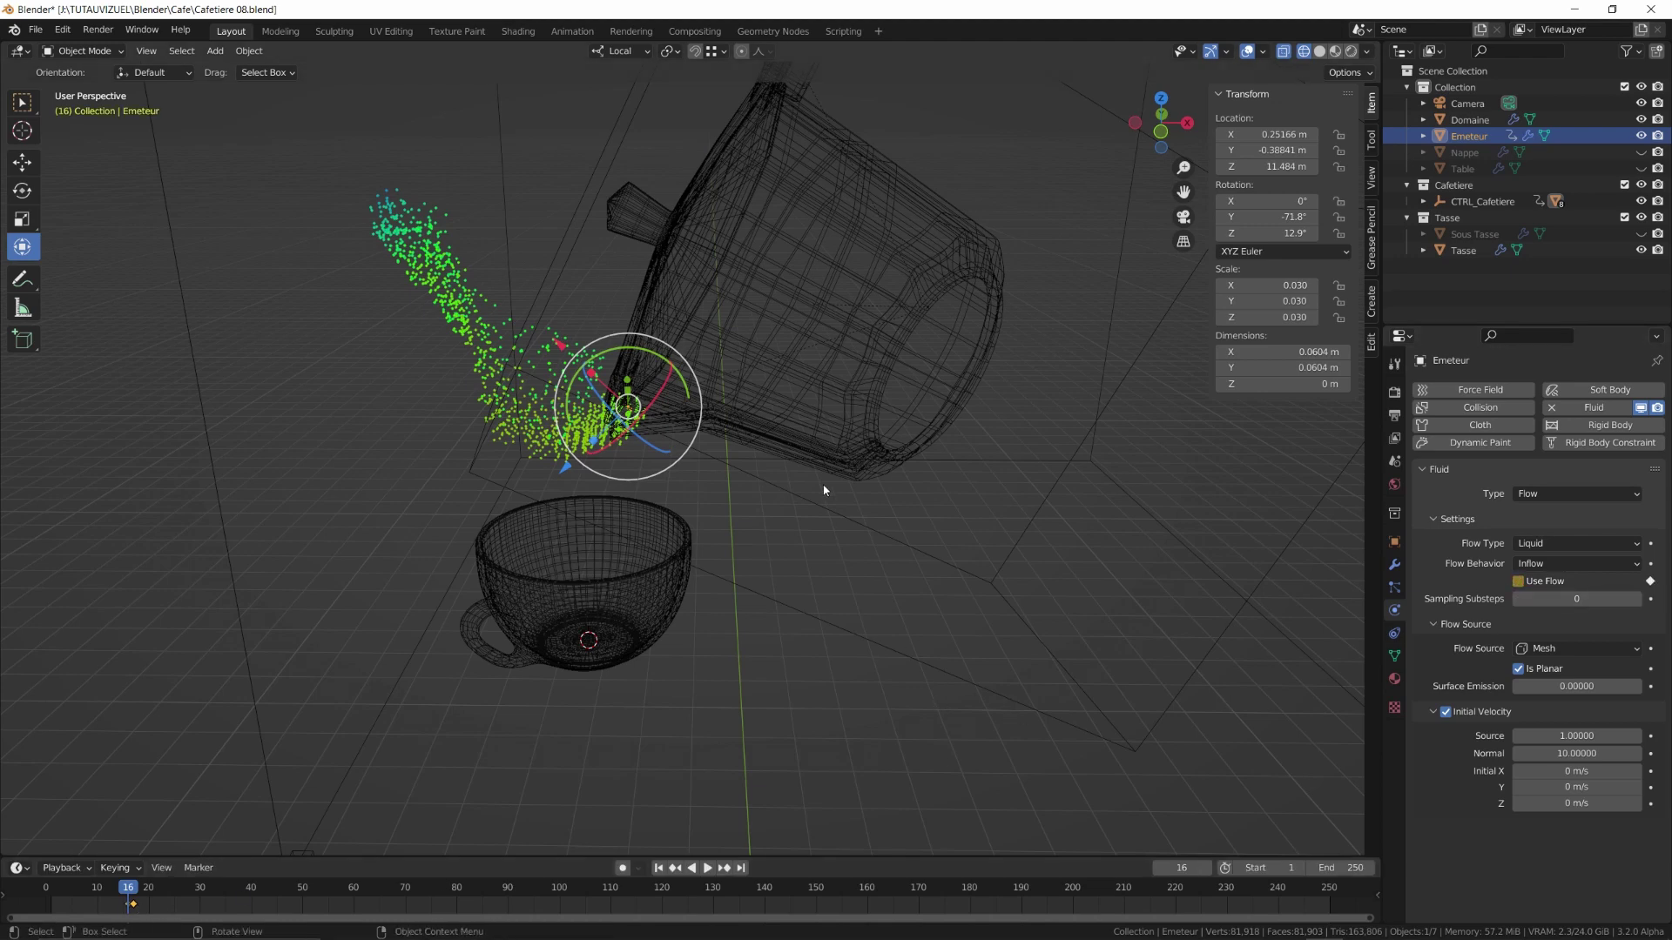
Set the Domaine cube's Resolution Divisions to 62, simulate to frame 90, and replay from the start to frame 73 to check the filling cup
click(252, 627)
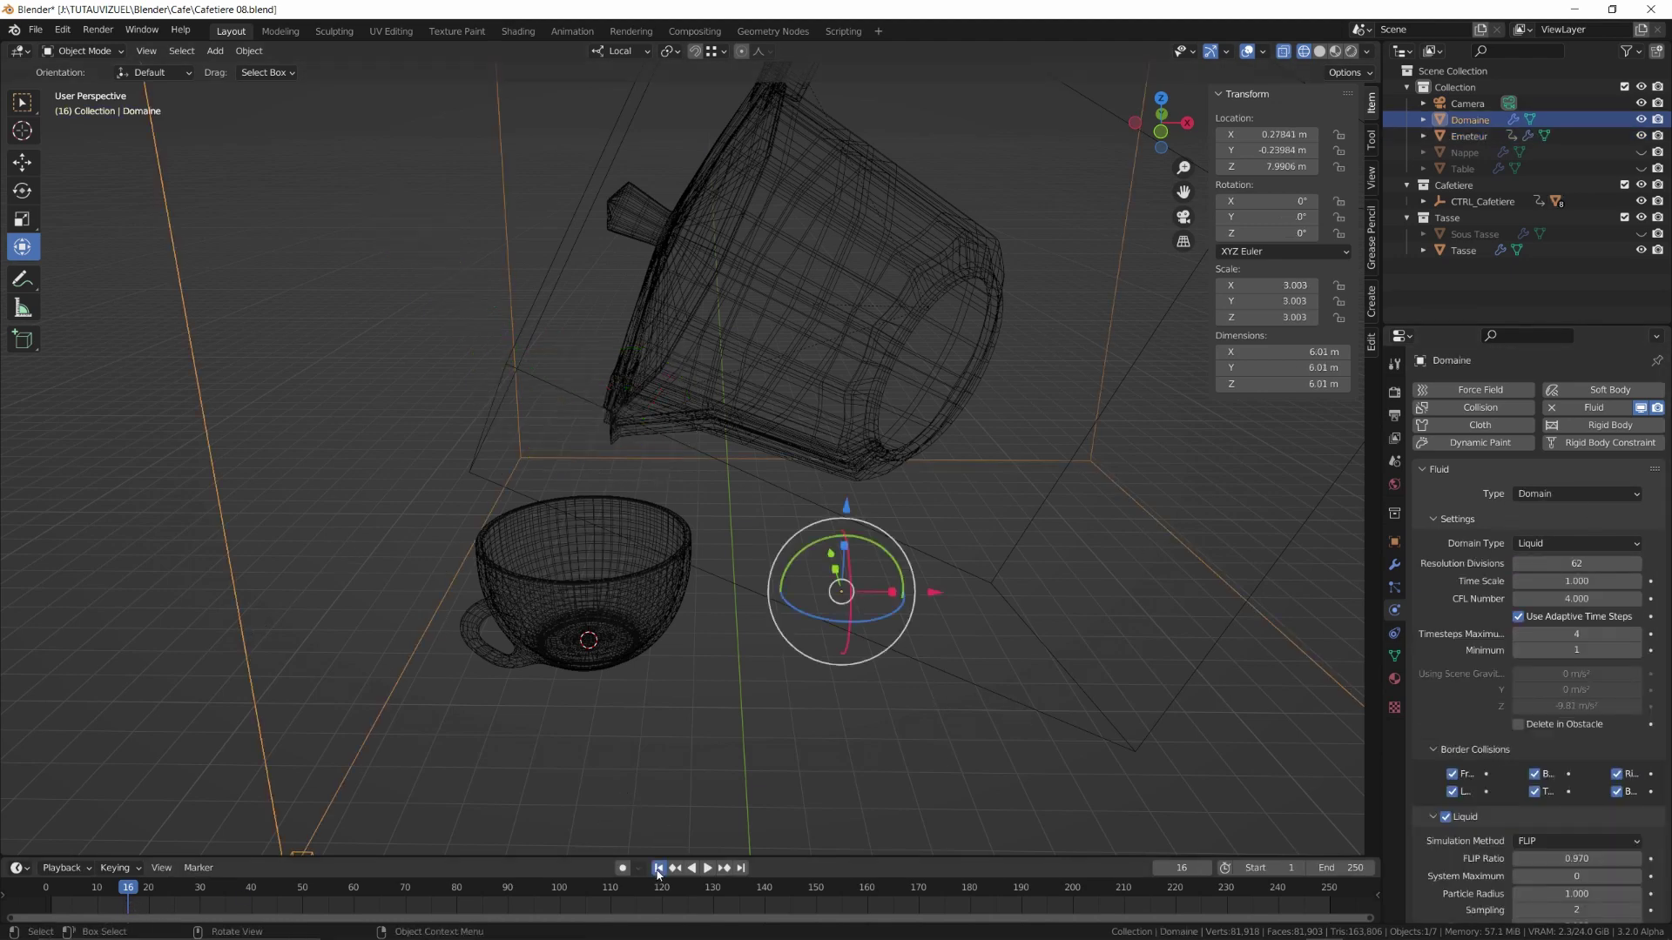
click(707, 868)
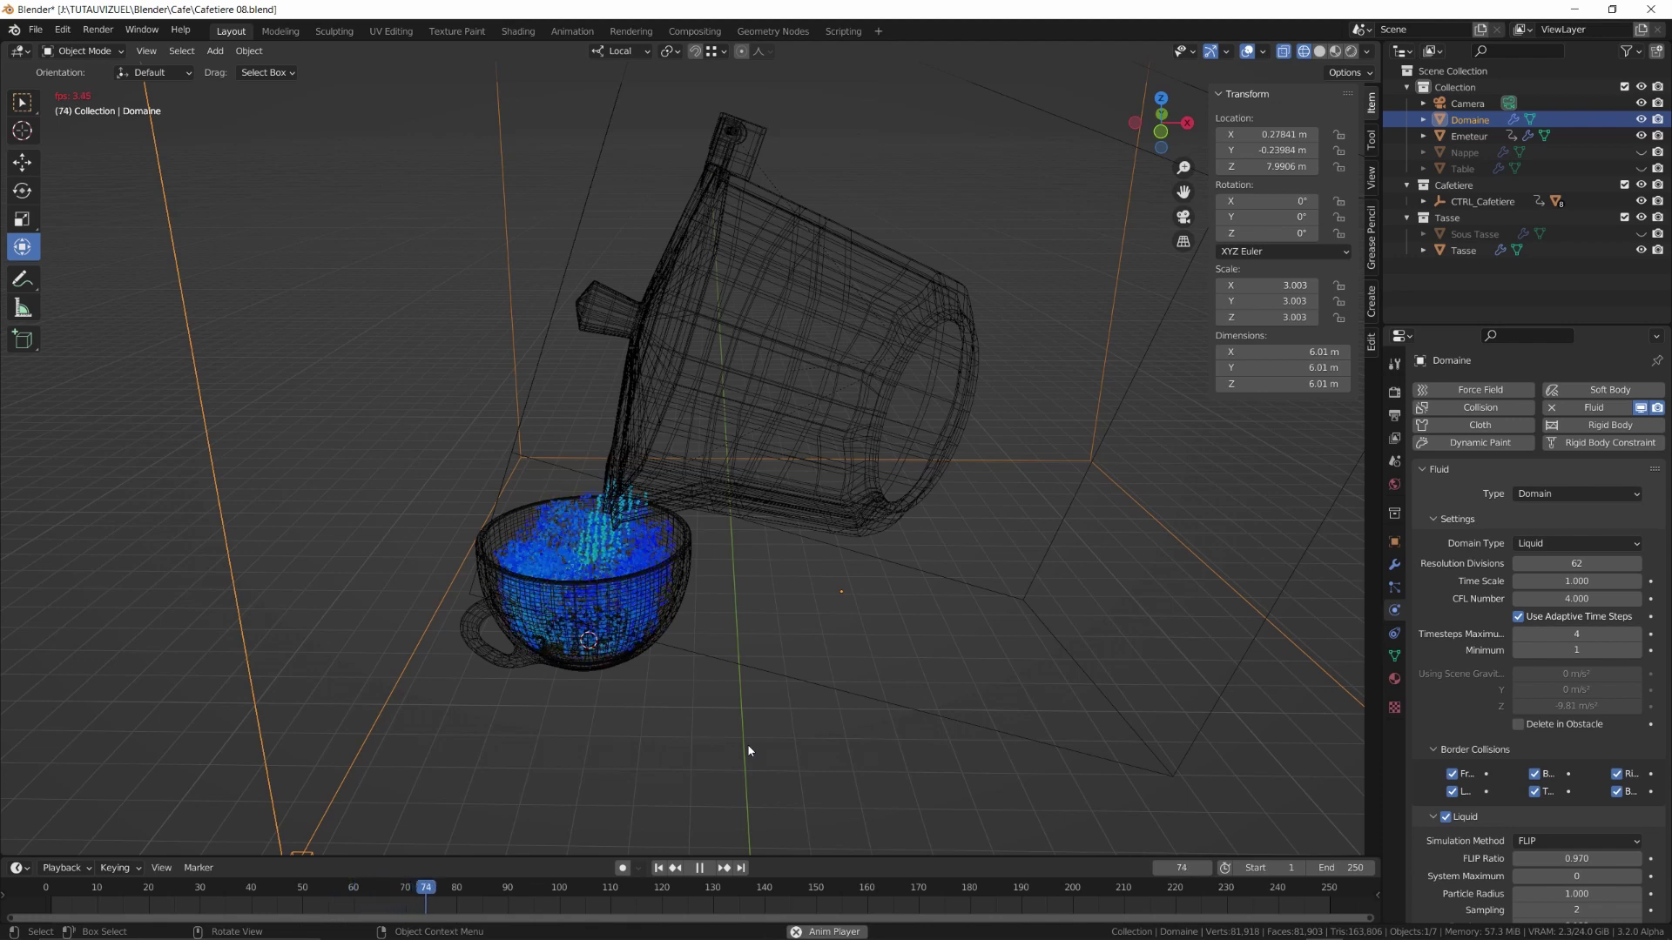
key(space)
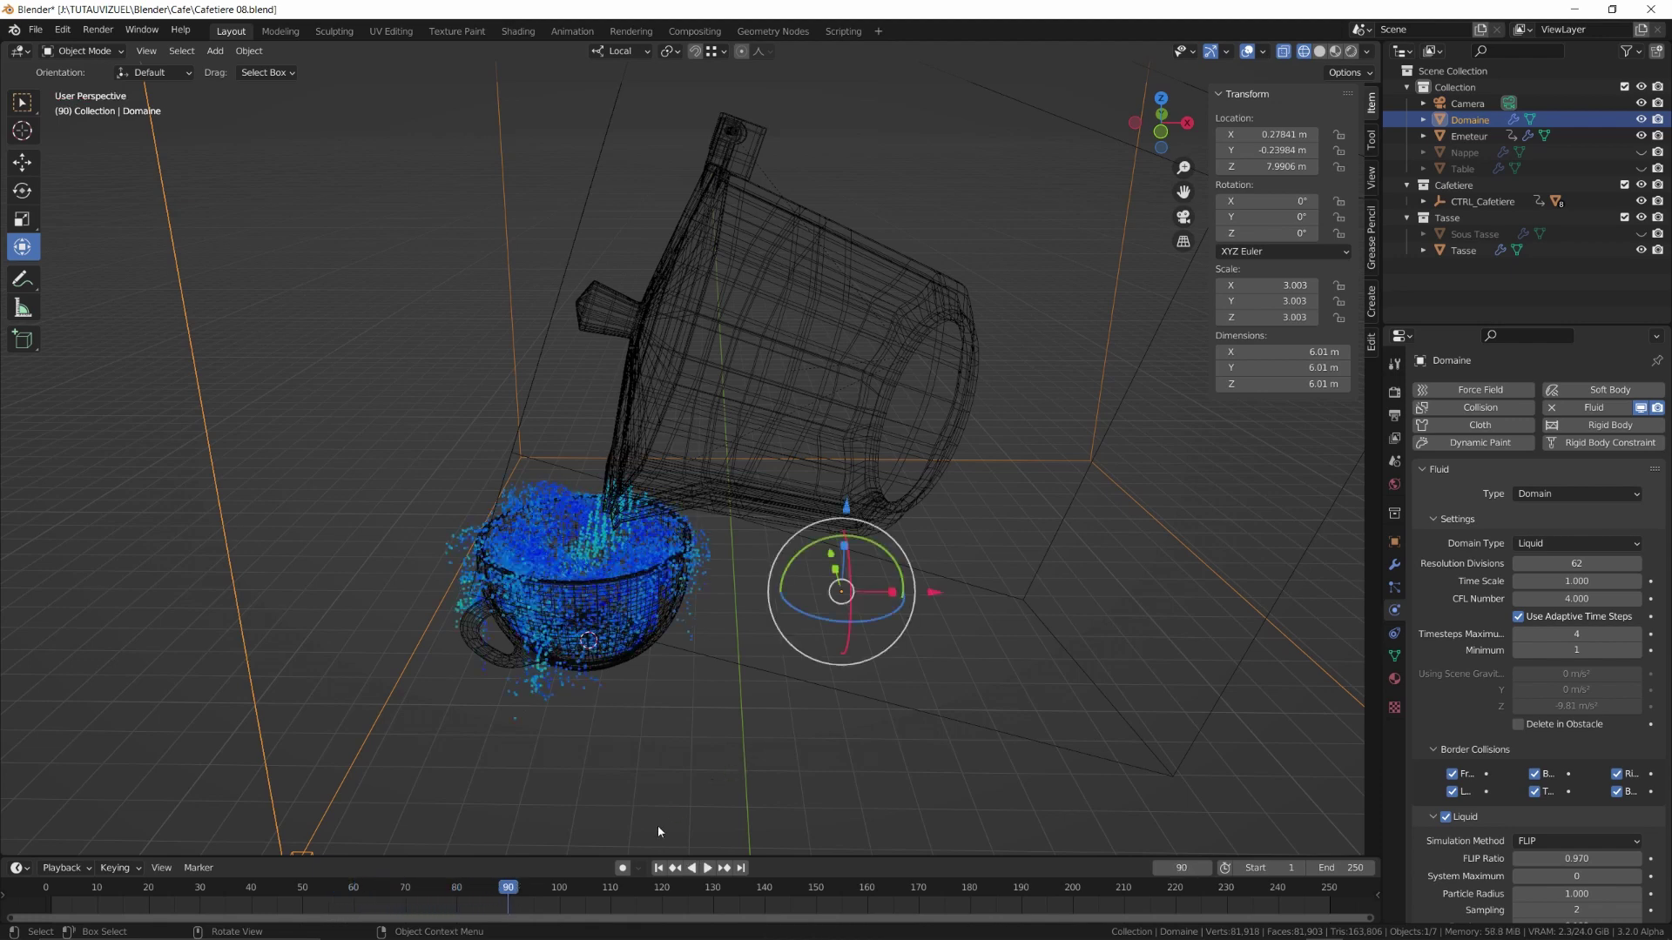
drag(506, 892, 52, 895)
key(space)
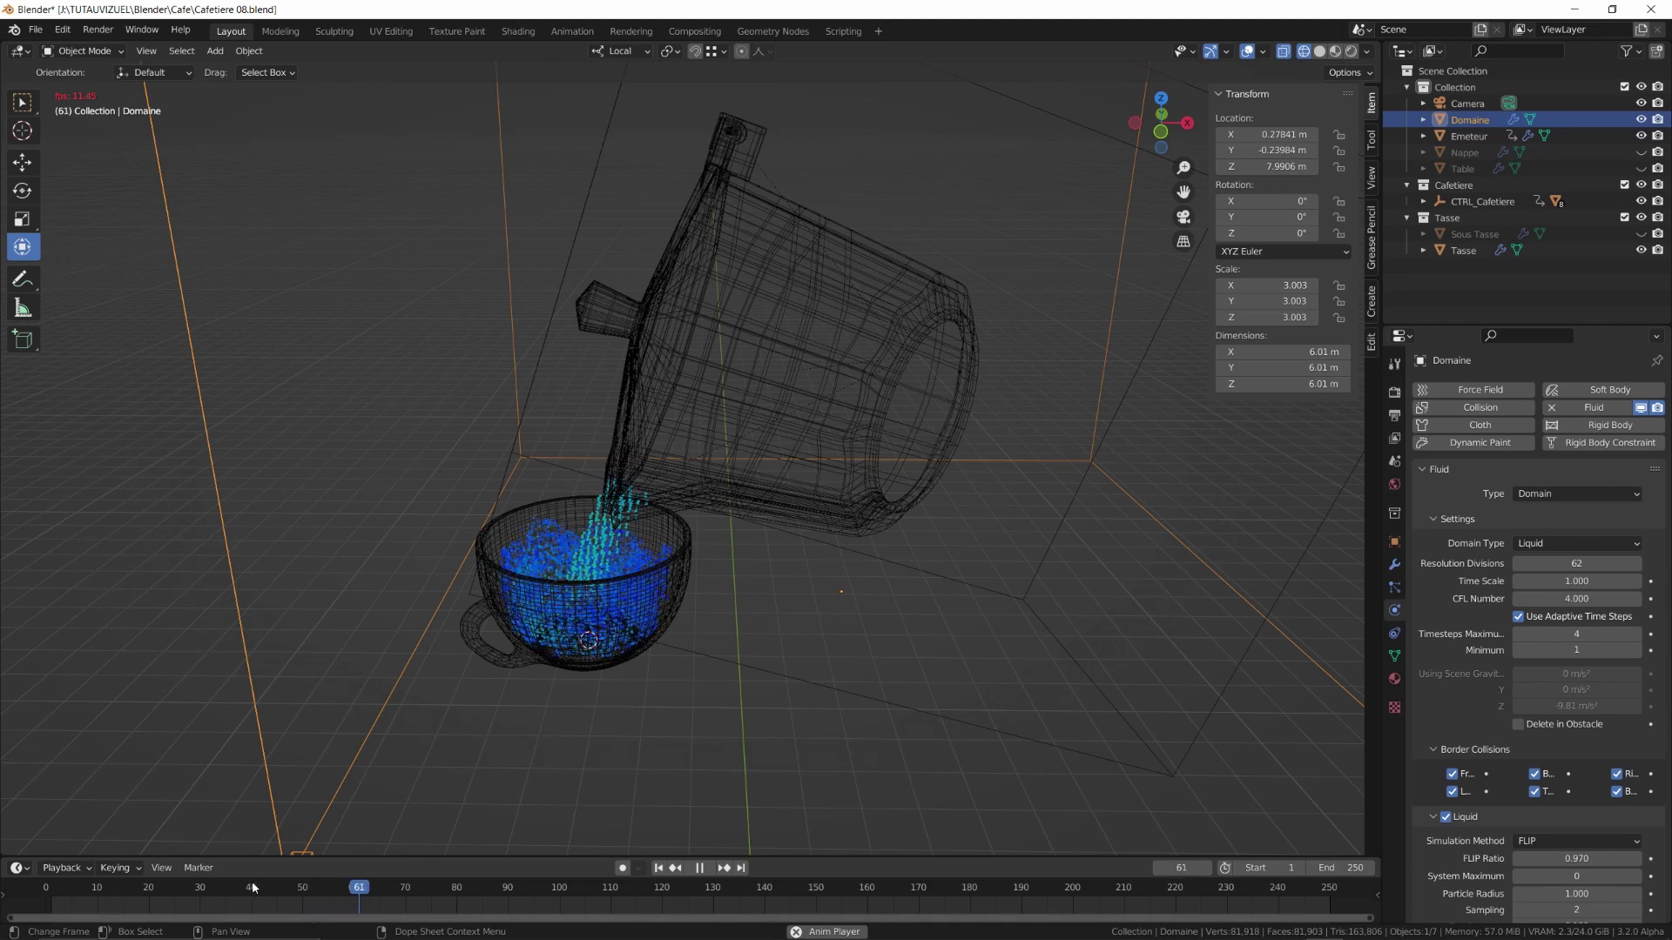
key(space)
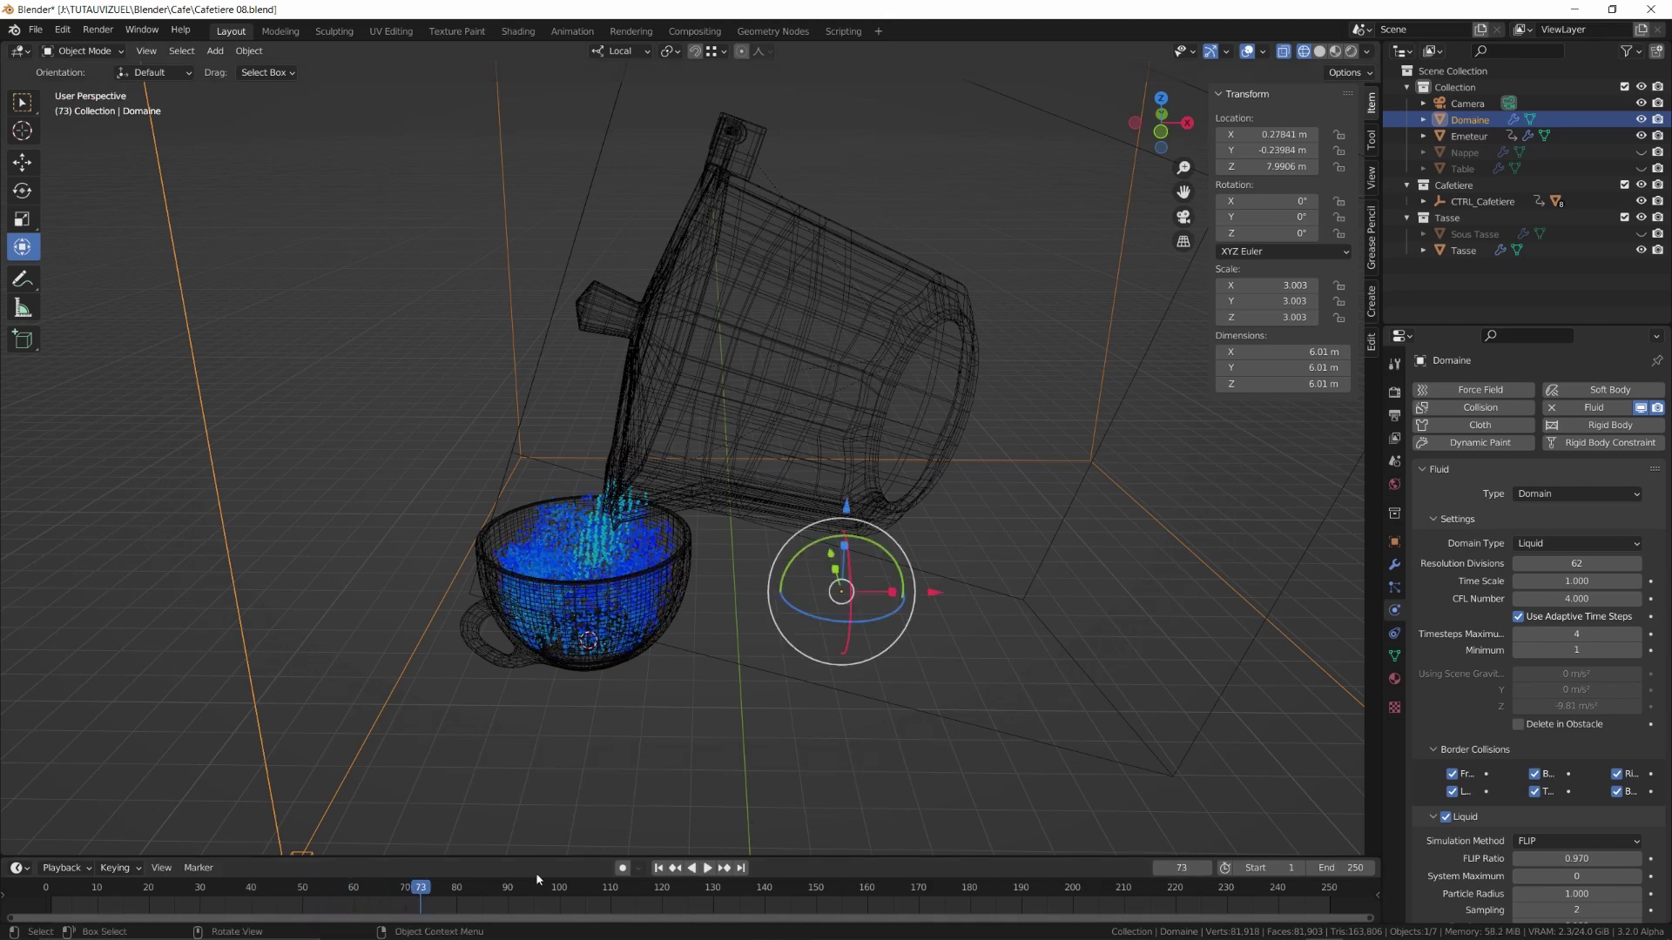
Keyframe the emitter's Use Flow setting on at frame 164 and off at frame 165
drag(459, 894, 887, 894)
click(1468, 137)
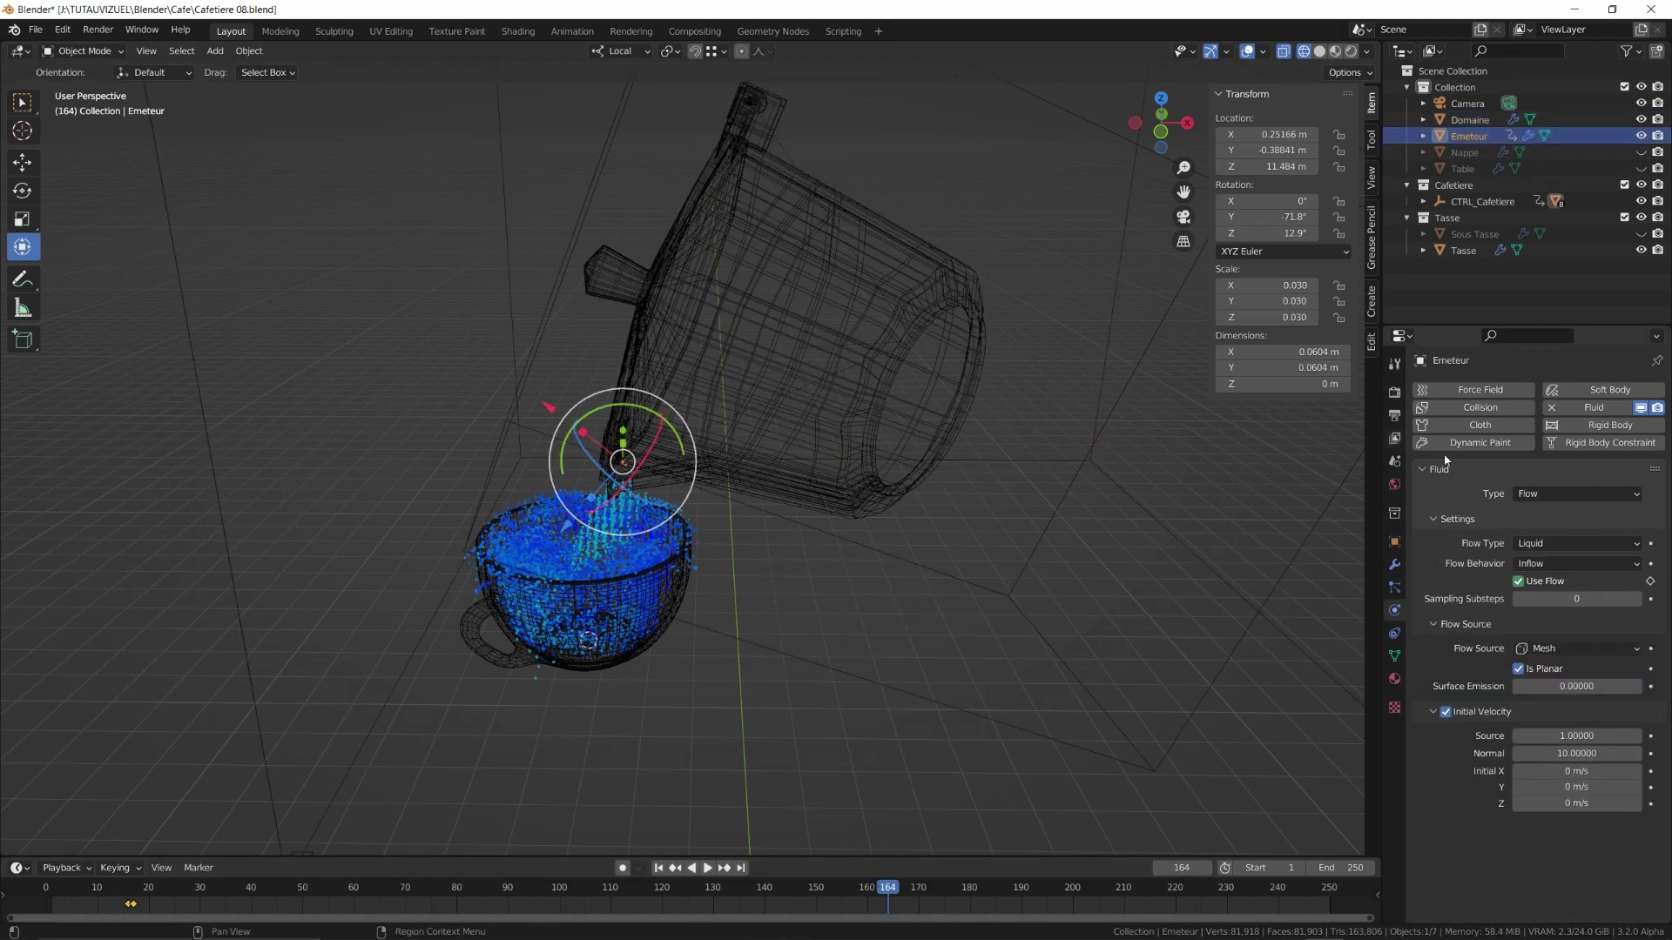
click(1652, 581)
key(Right)
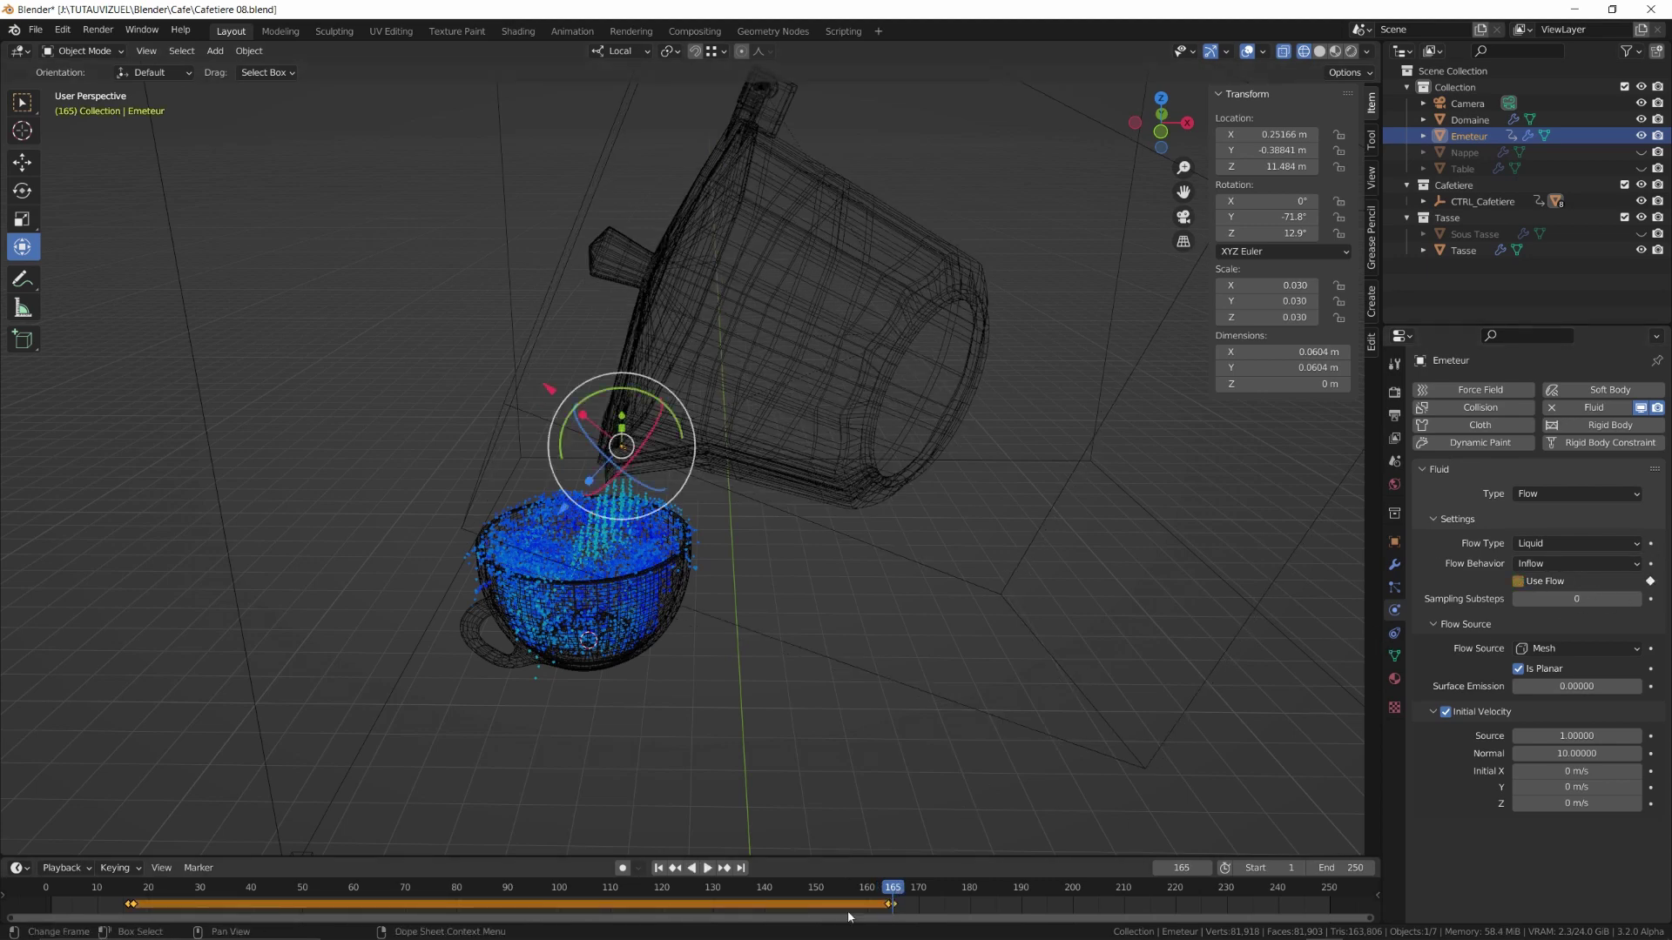
Set the fluid domain's resolution divisions to 64 and play the simulation from the first frame
click(452, 574)
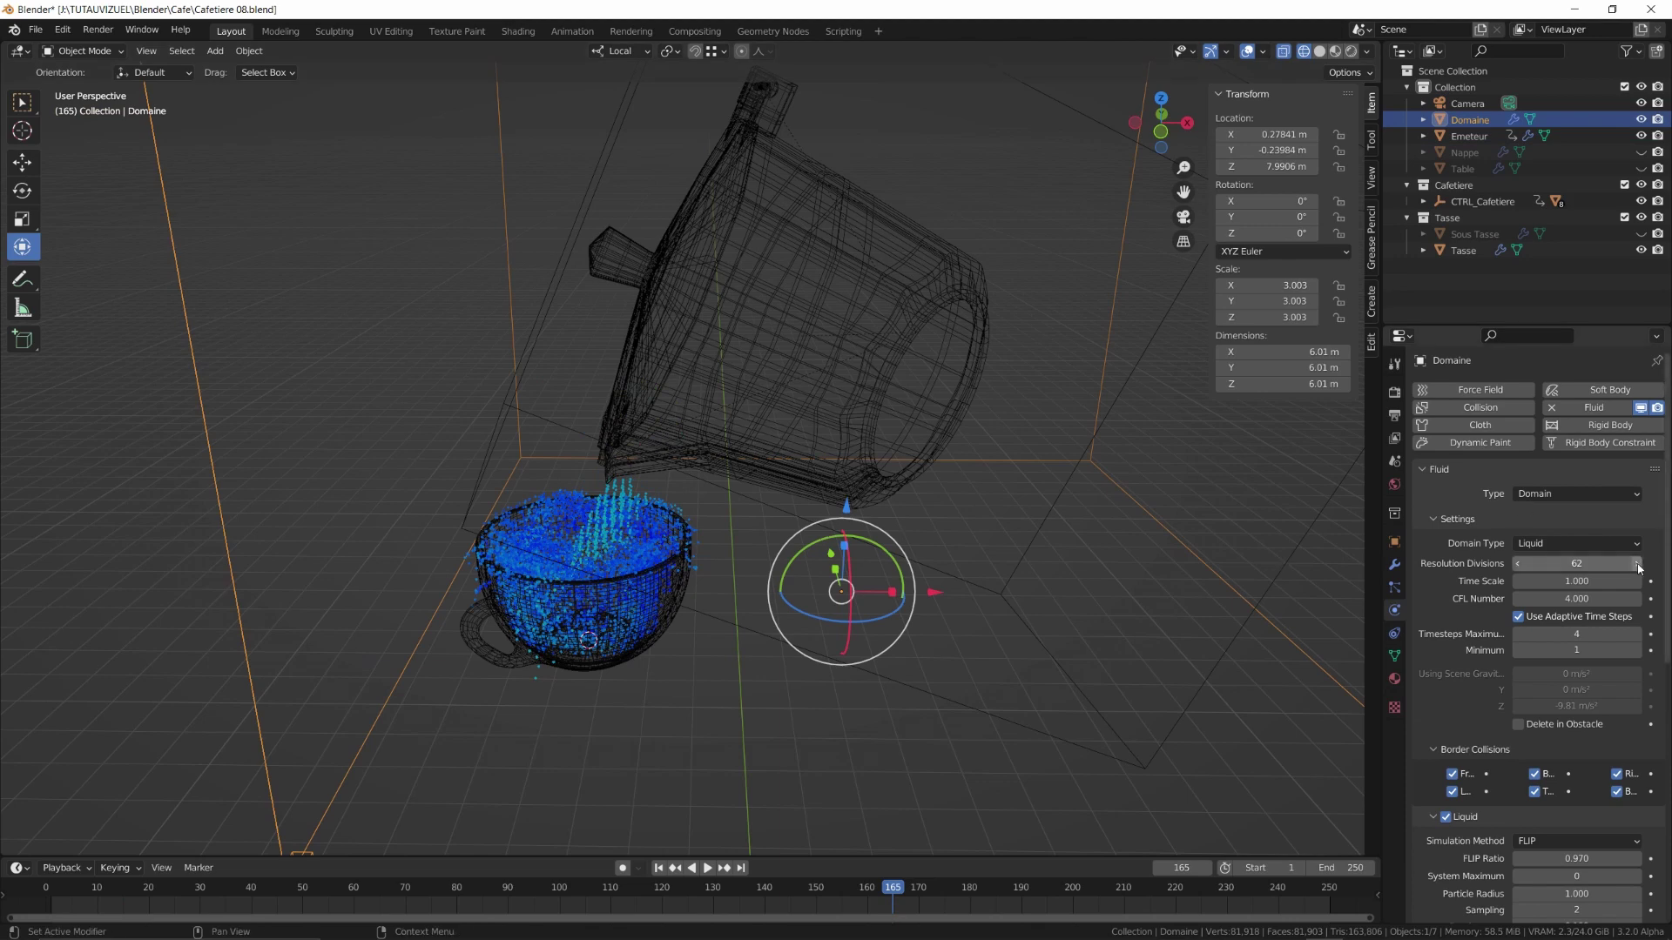
key(shift+Left)
key(space)
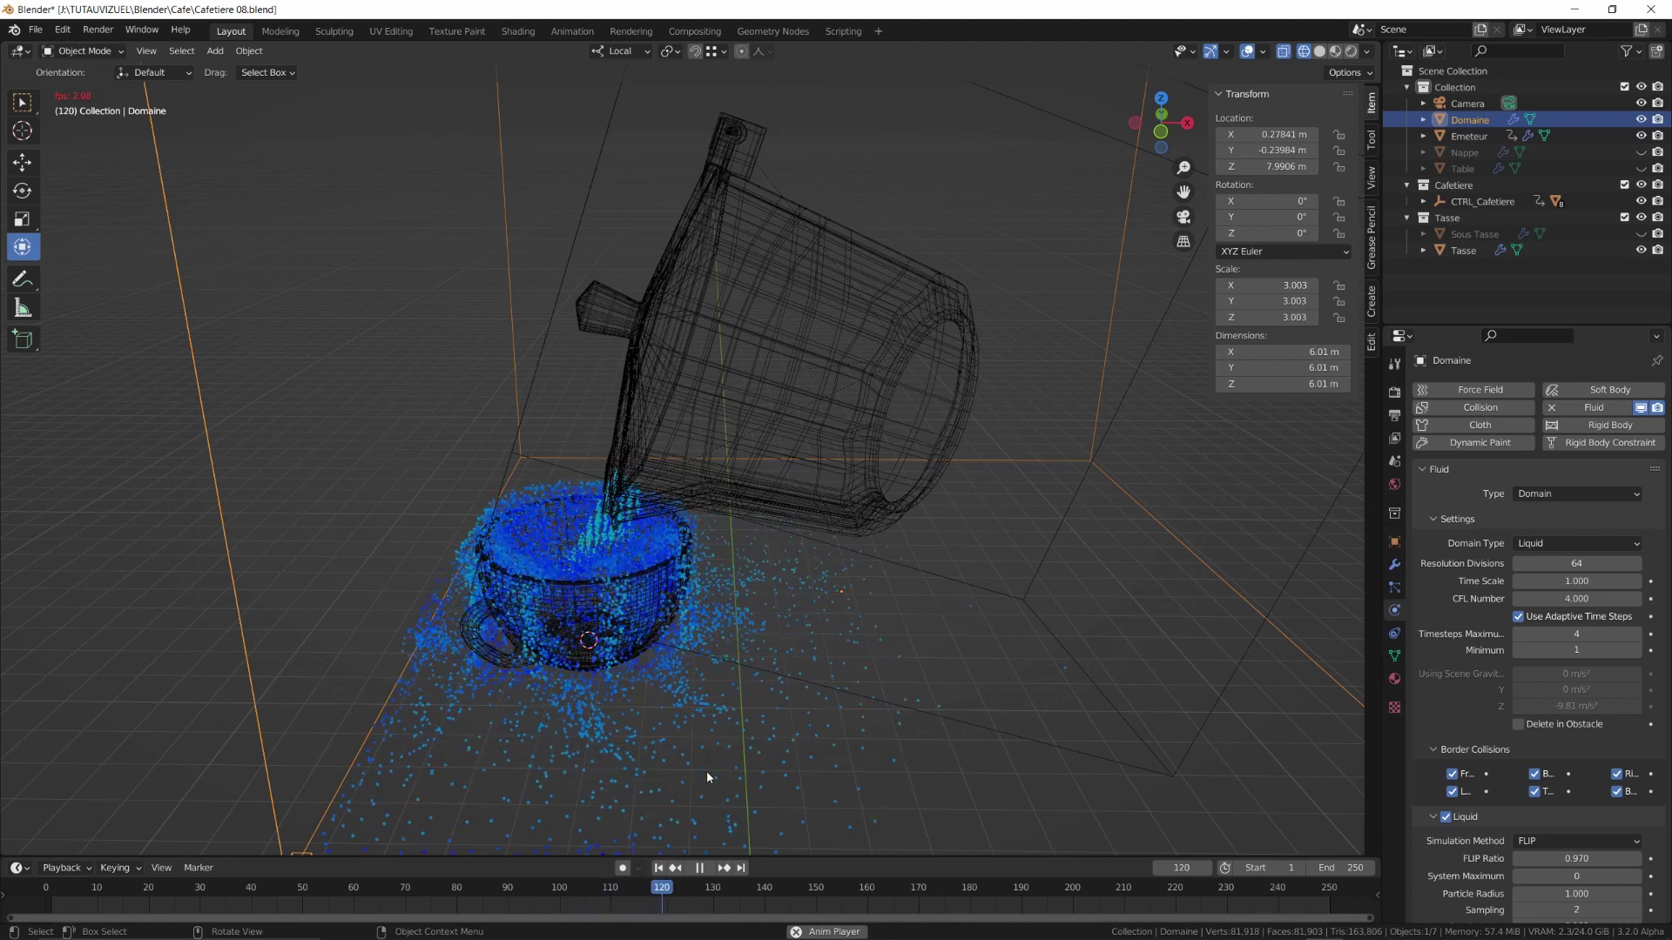
key(Escape)
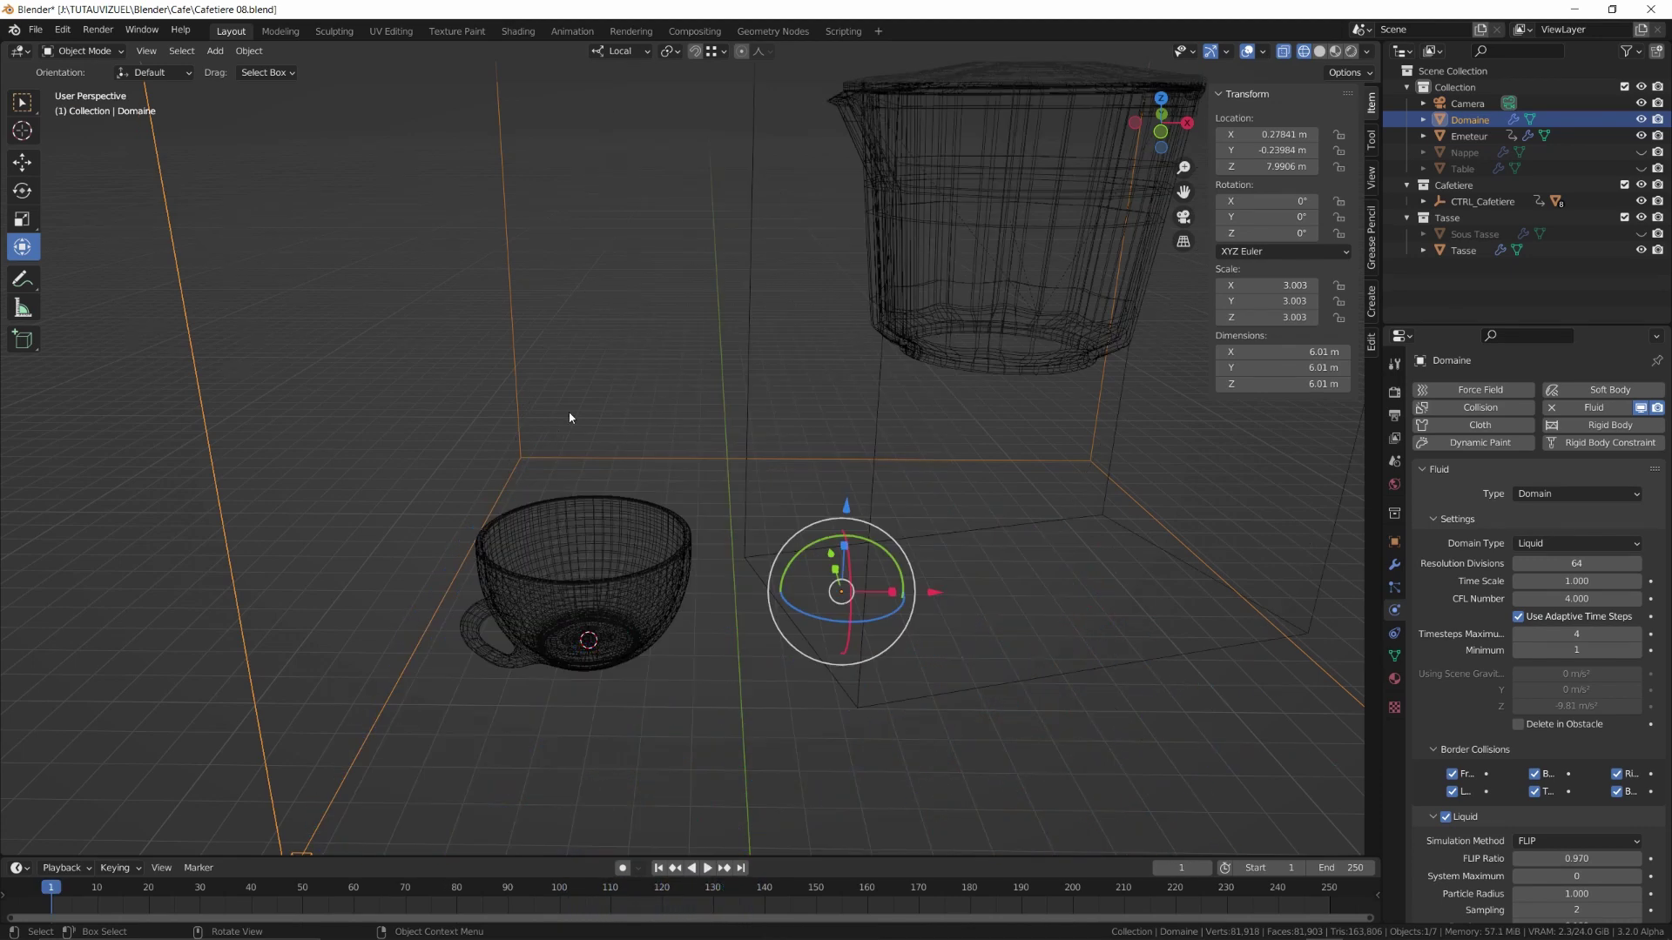
Render the viewport animation of the pouring liquid and review its playback
click(146, 51)
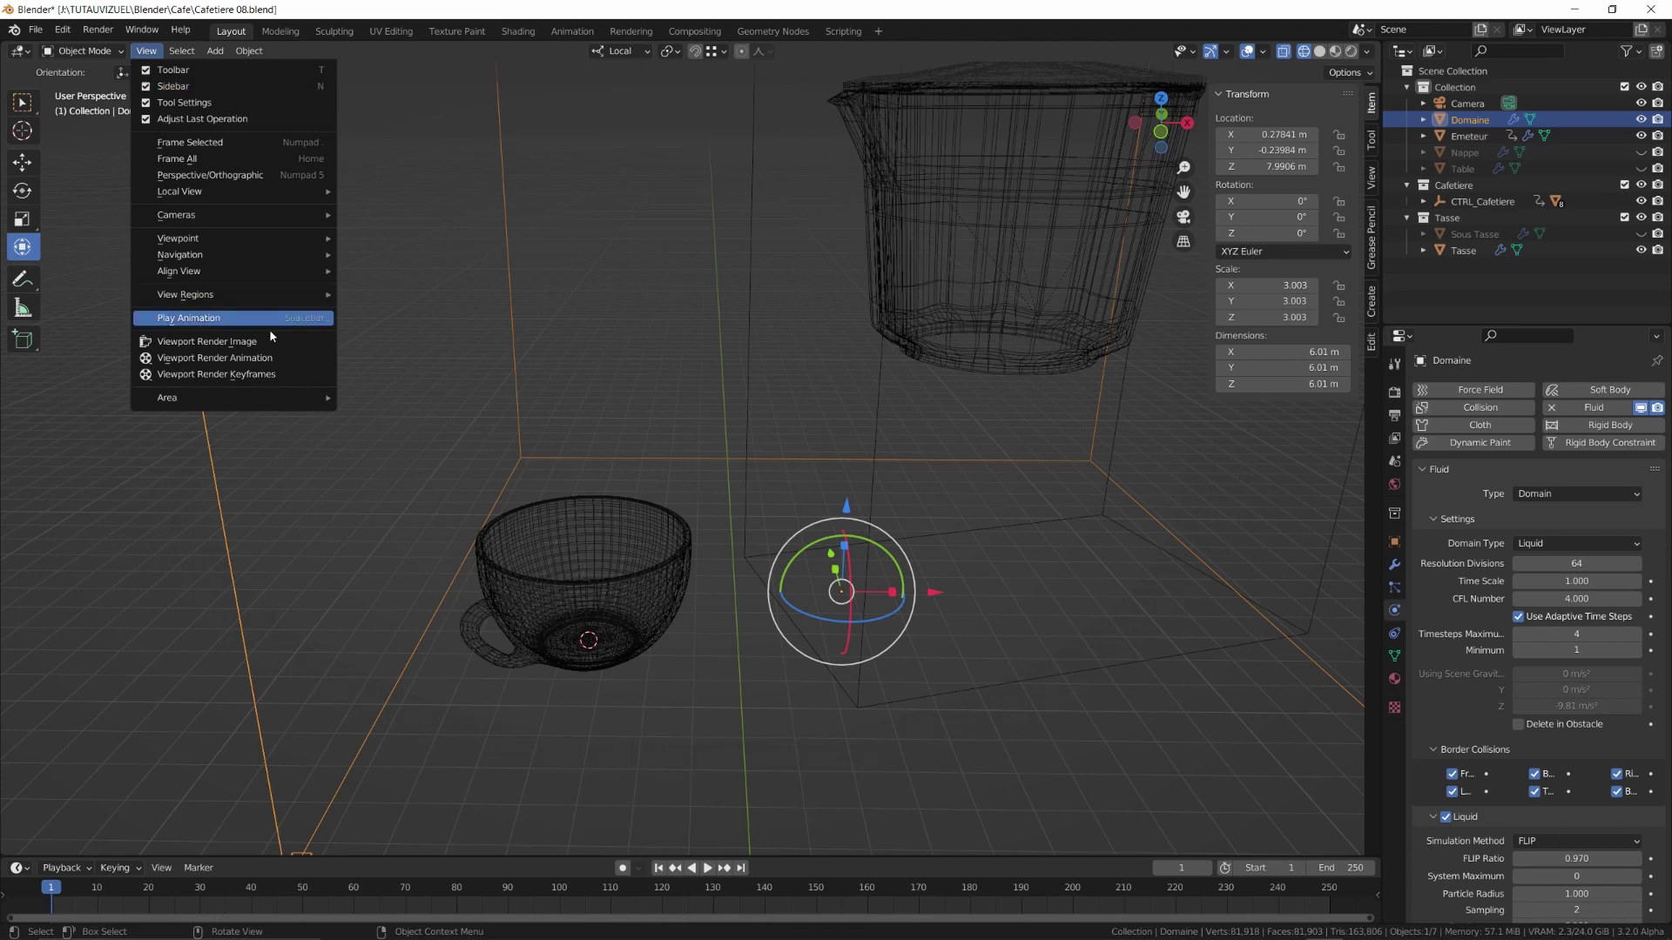
click(263, 365)
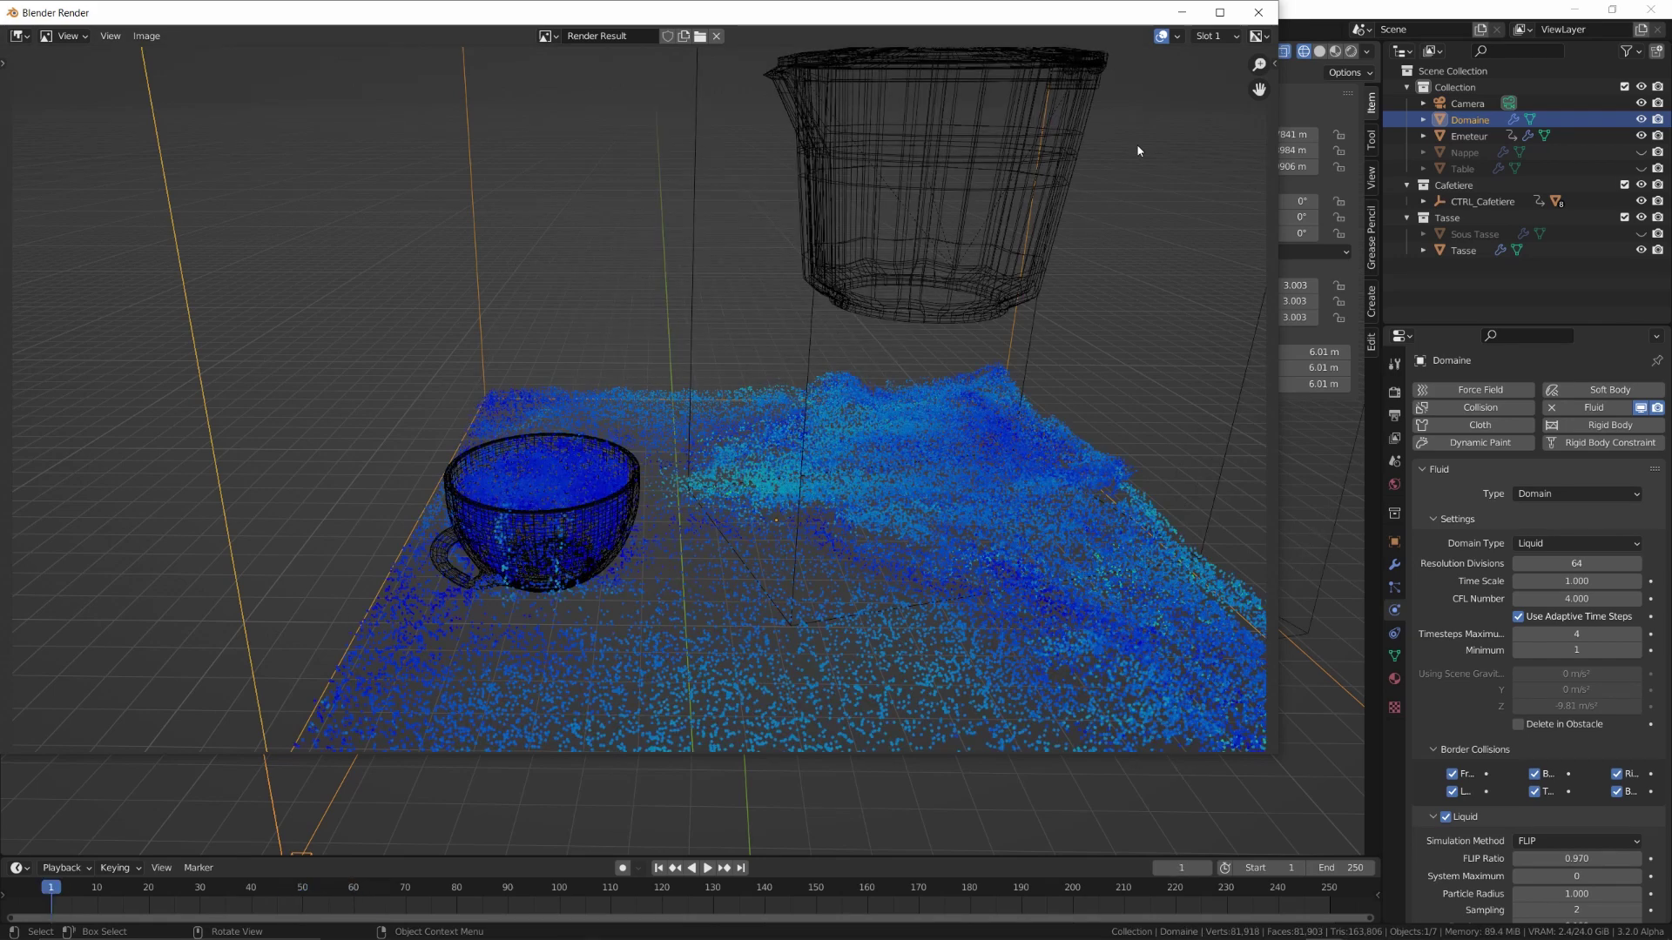
click(1258, 14)
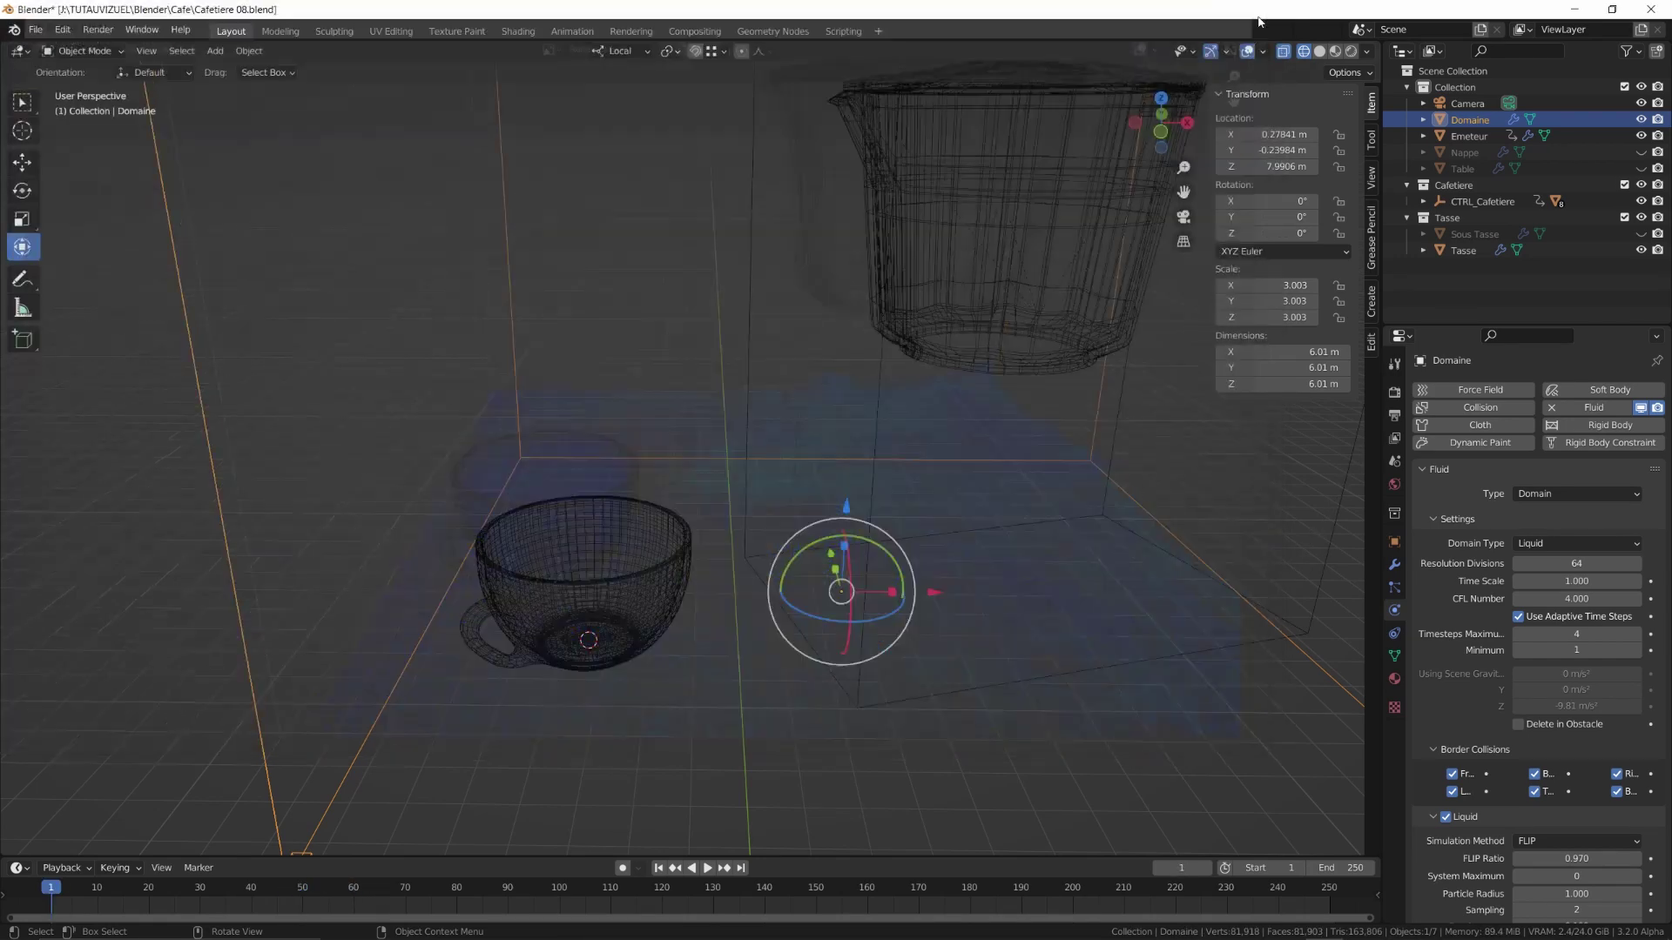
click(105, 39)
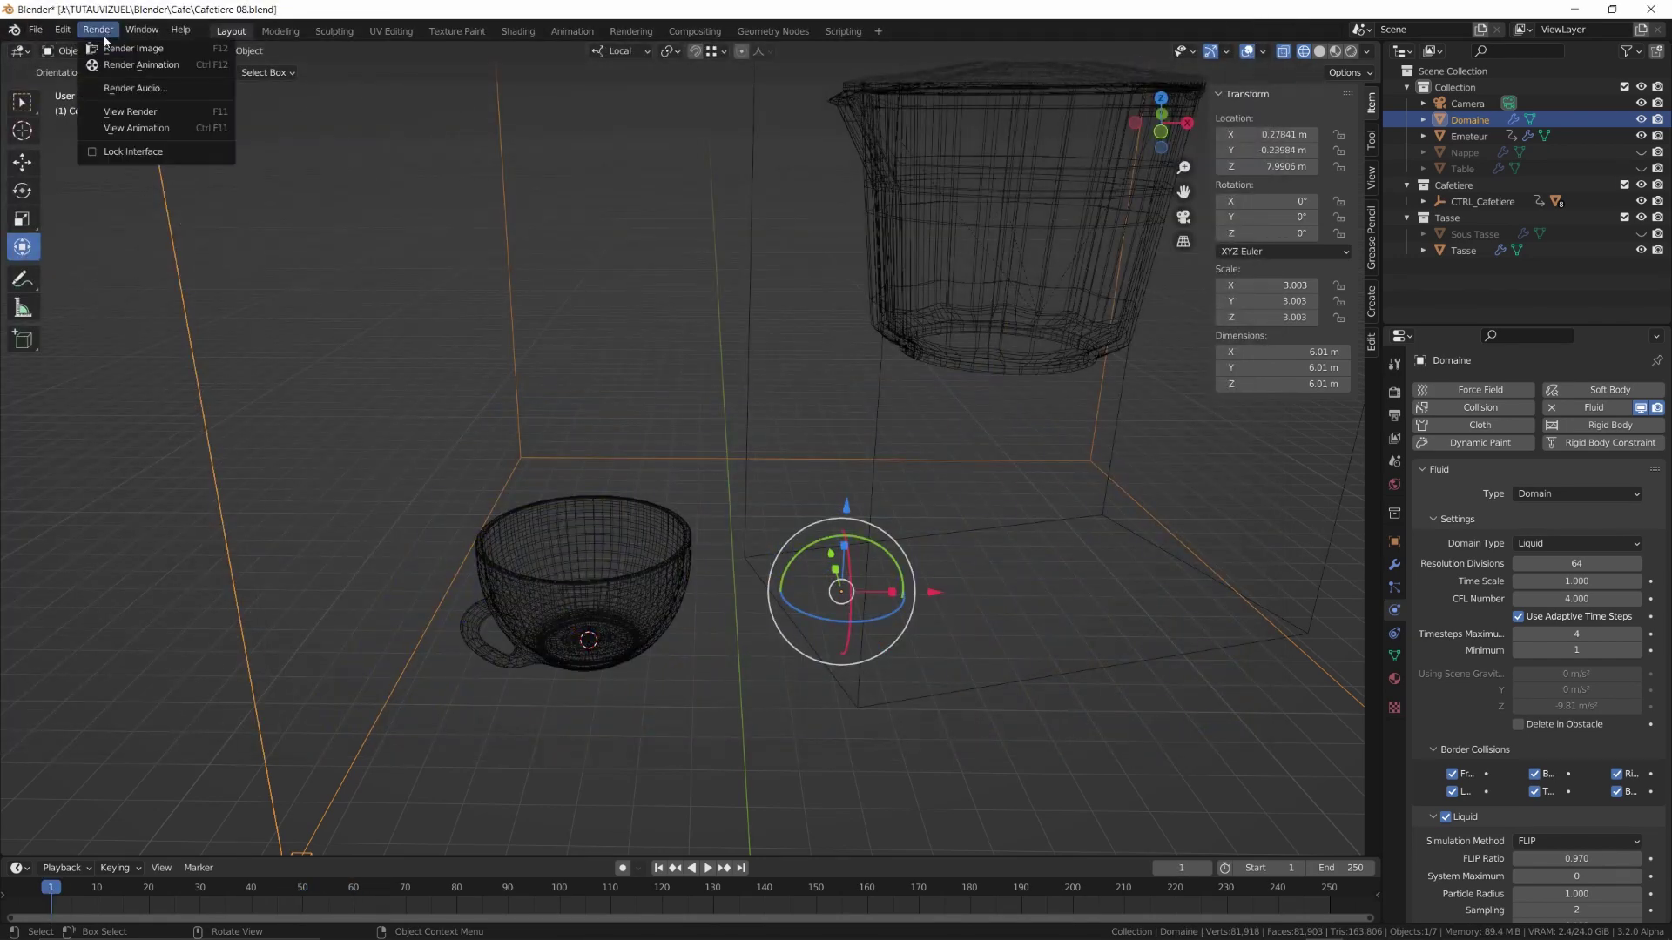
key(Escape)
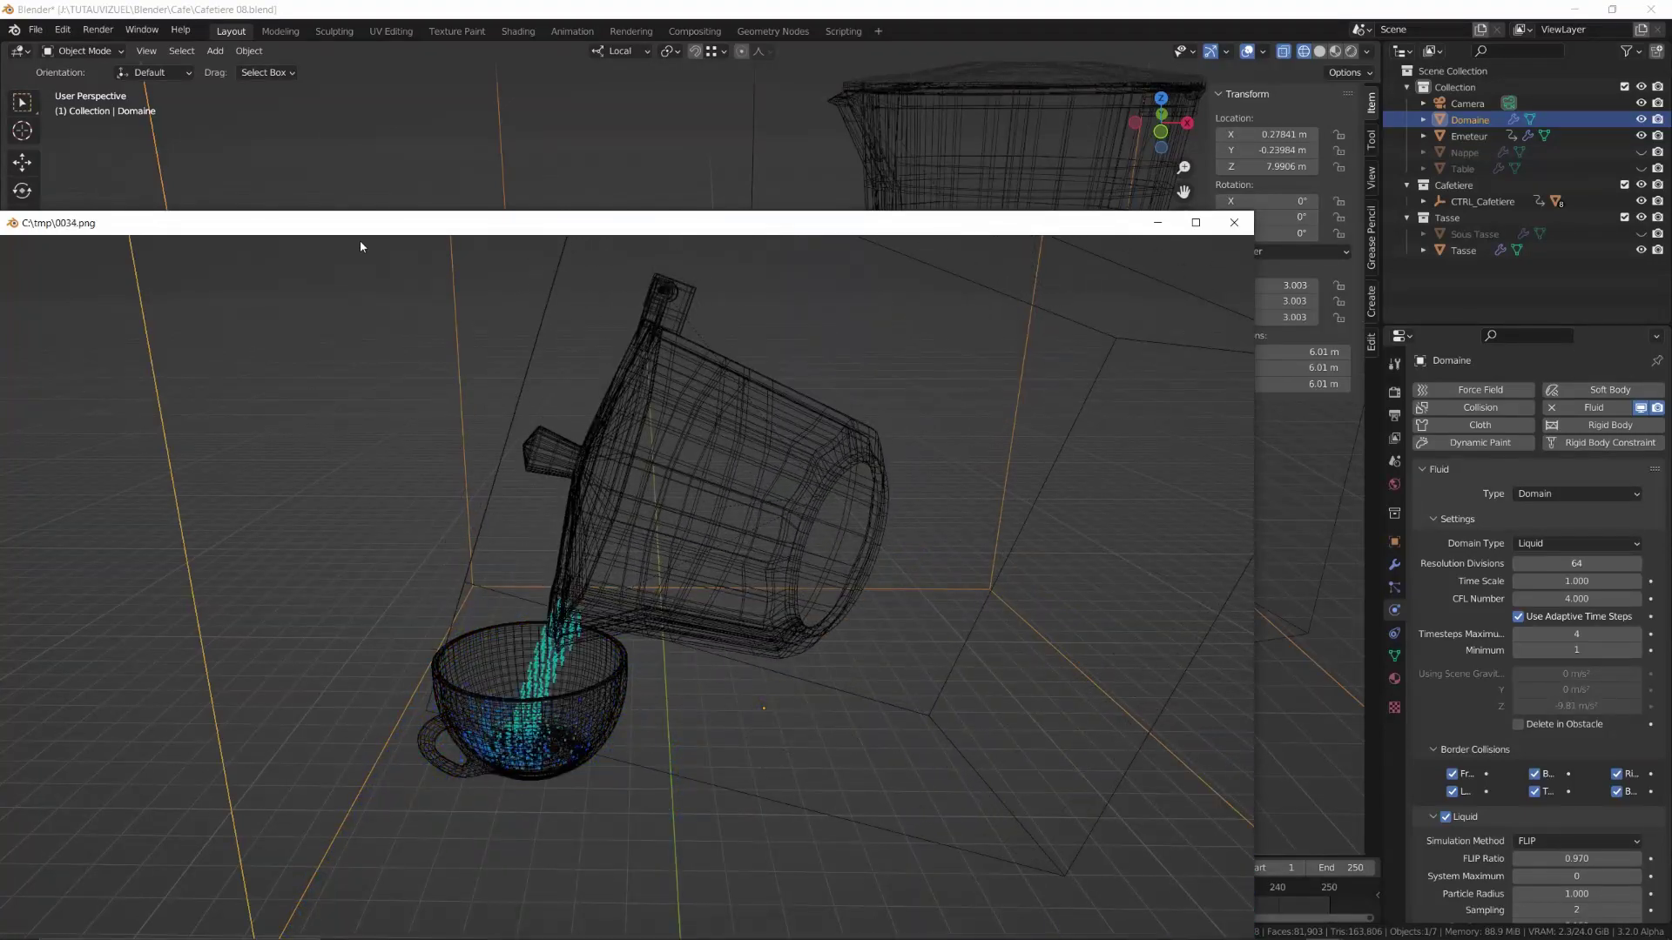
key(Escape)
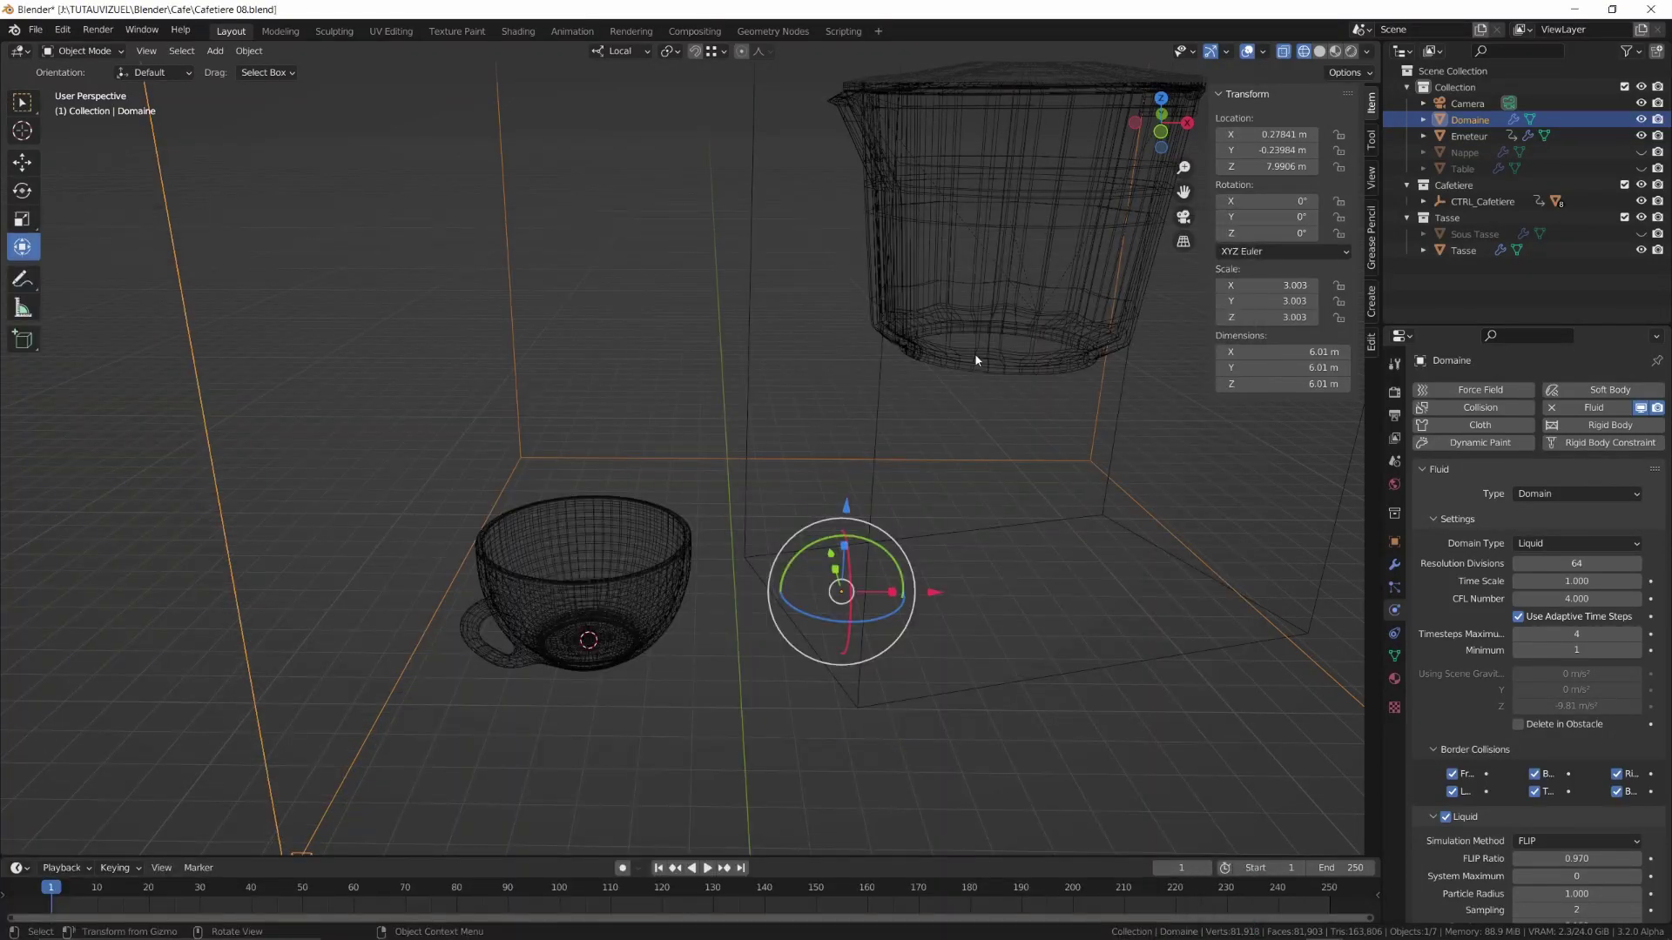
Add fluid physics to the coffee pot's upper body and set its type to Effector
click(987, 331)
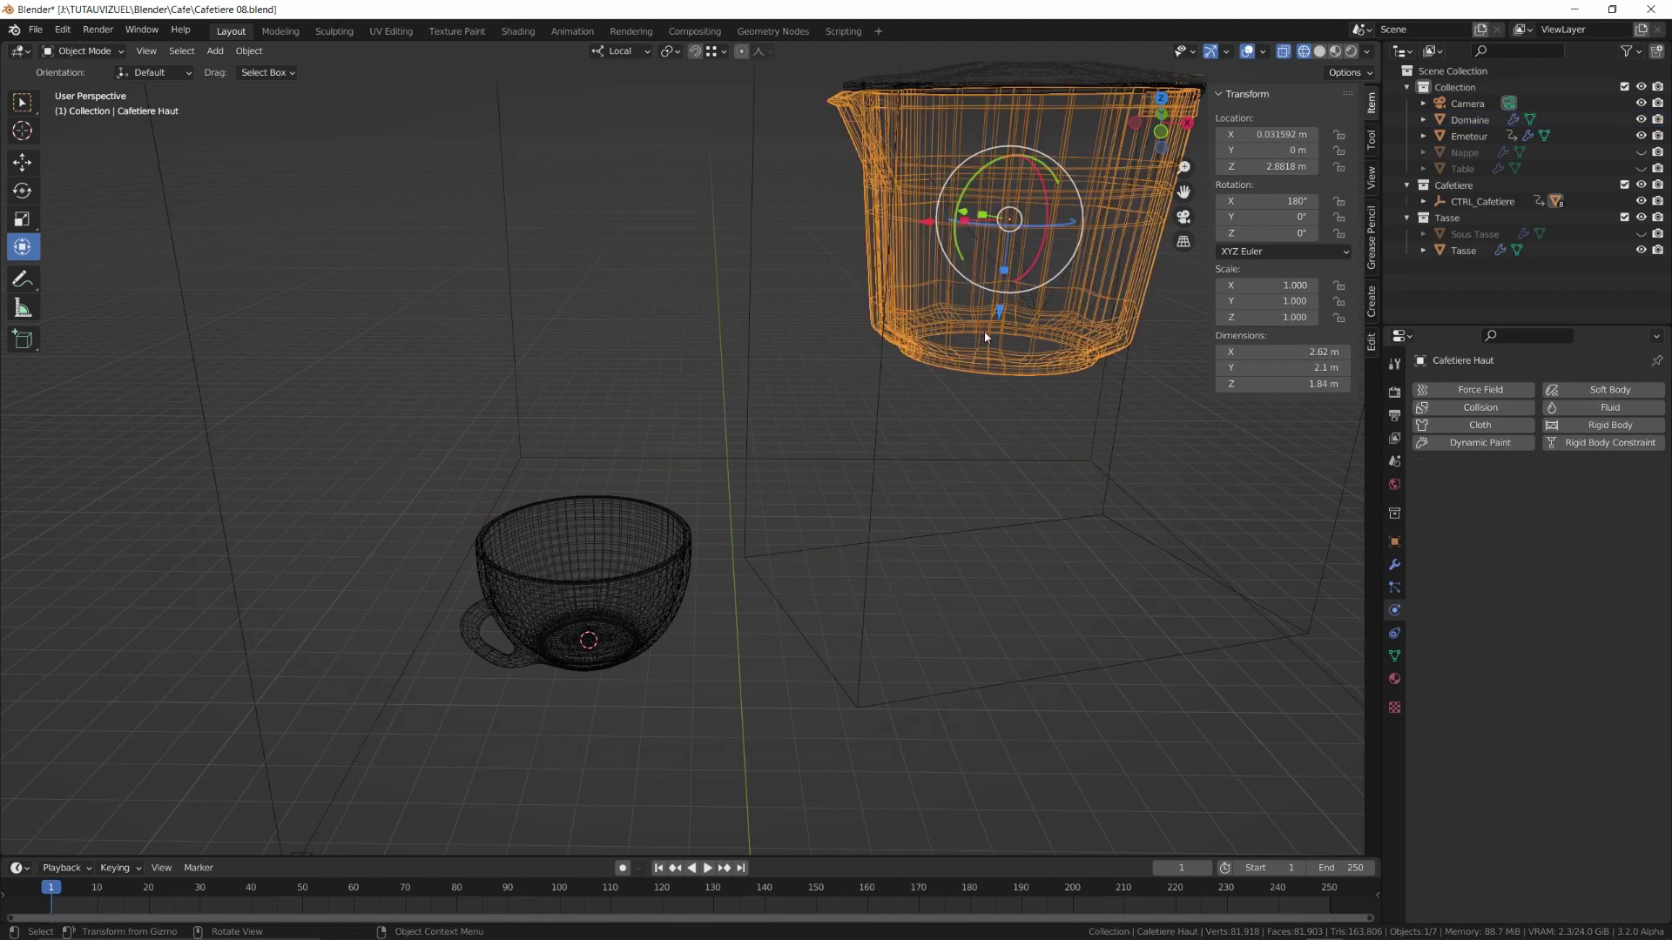
click(1610, 406)
click(1587, 496)
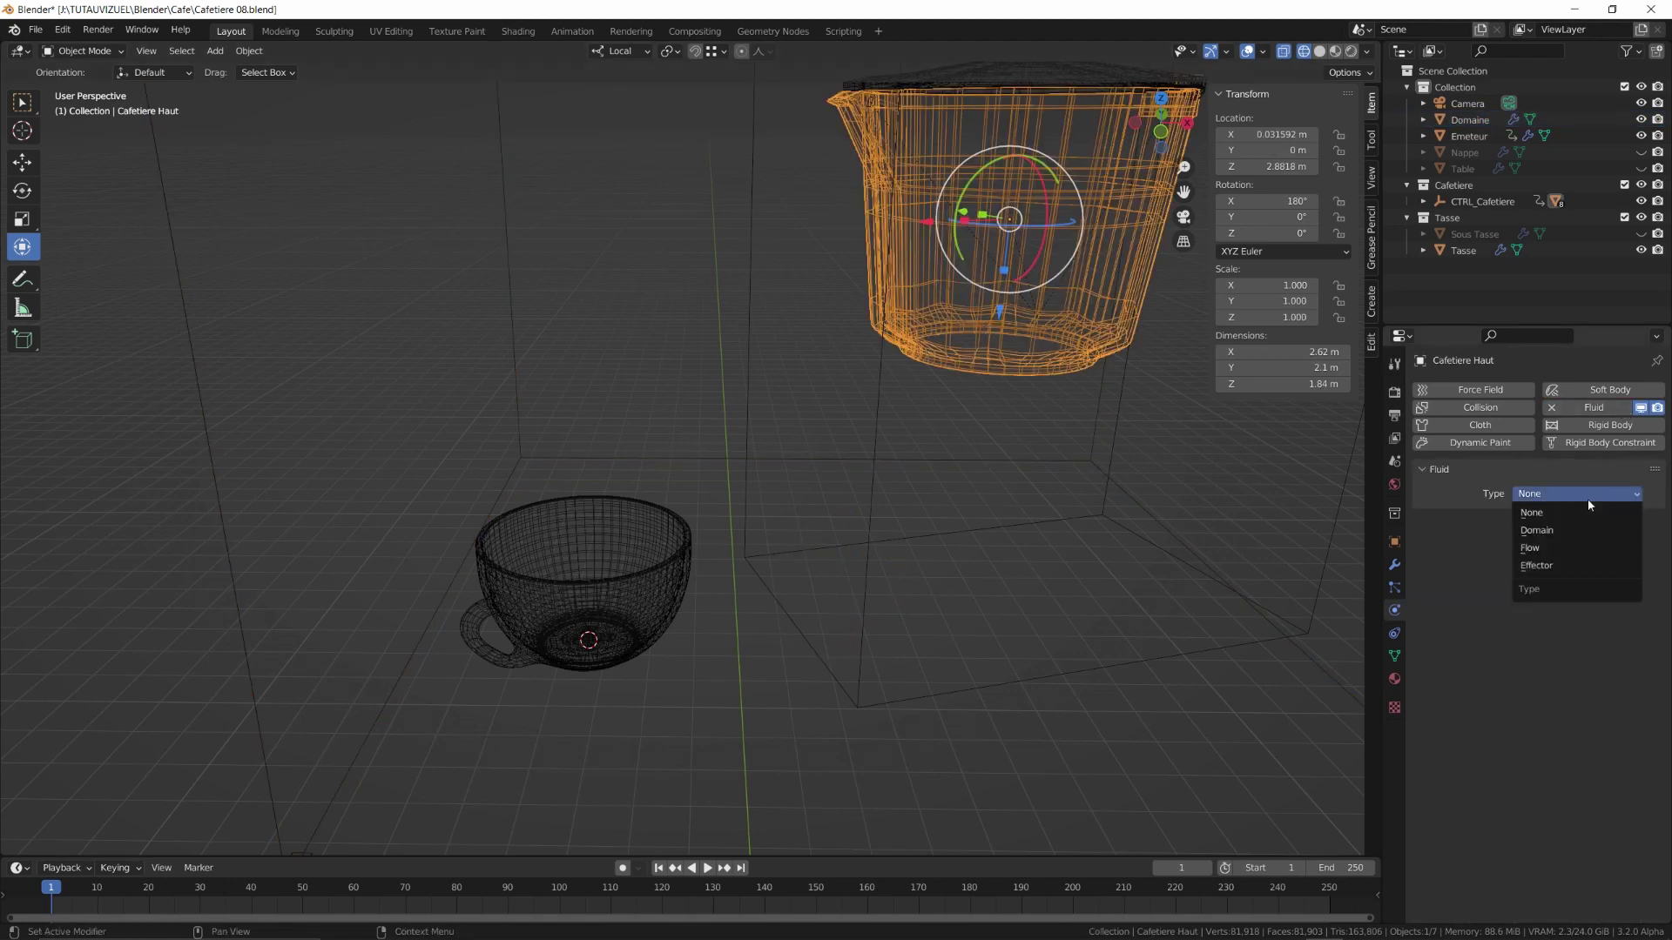
click(1554, 565)
Add fluid physics to the coffee pot's lid and set its type to Effector
shift+middle_drag(1007, 90, 988, 180)
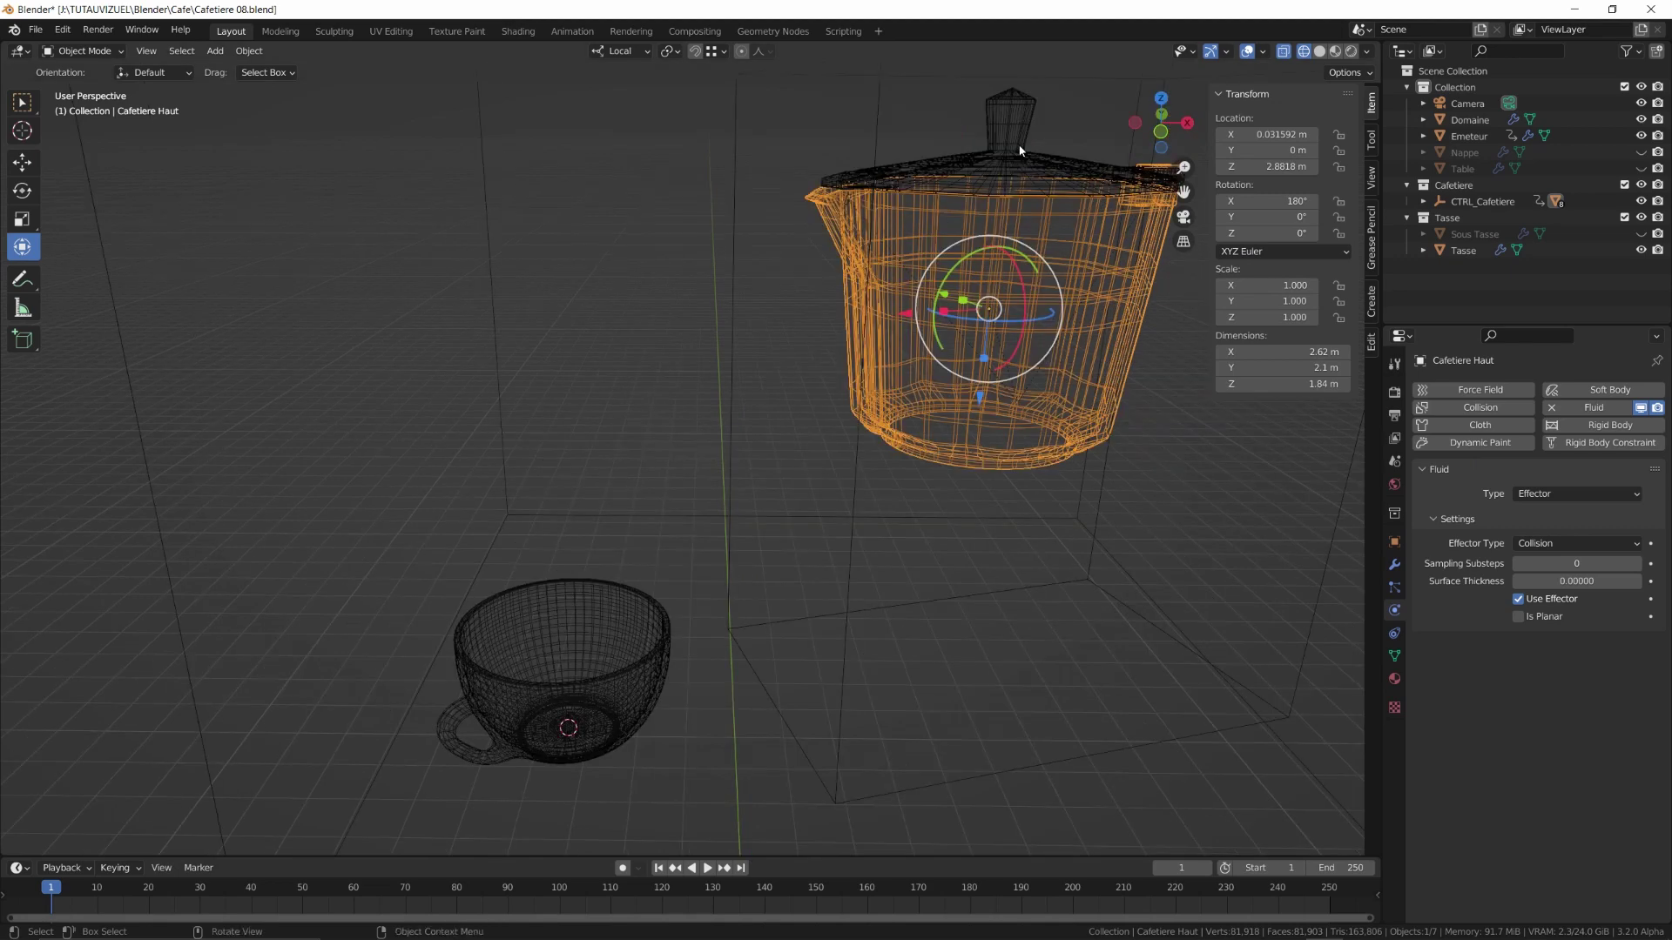
click(1016, 150)
click(1617, 410)
click(1583, 496)
click(1547, 566)
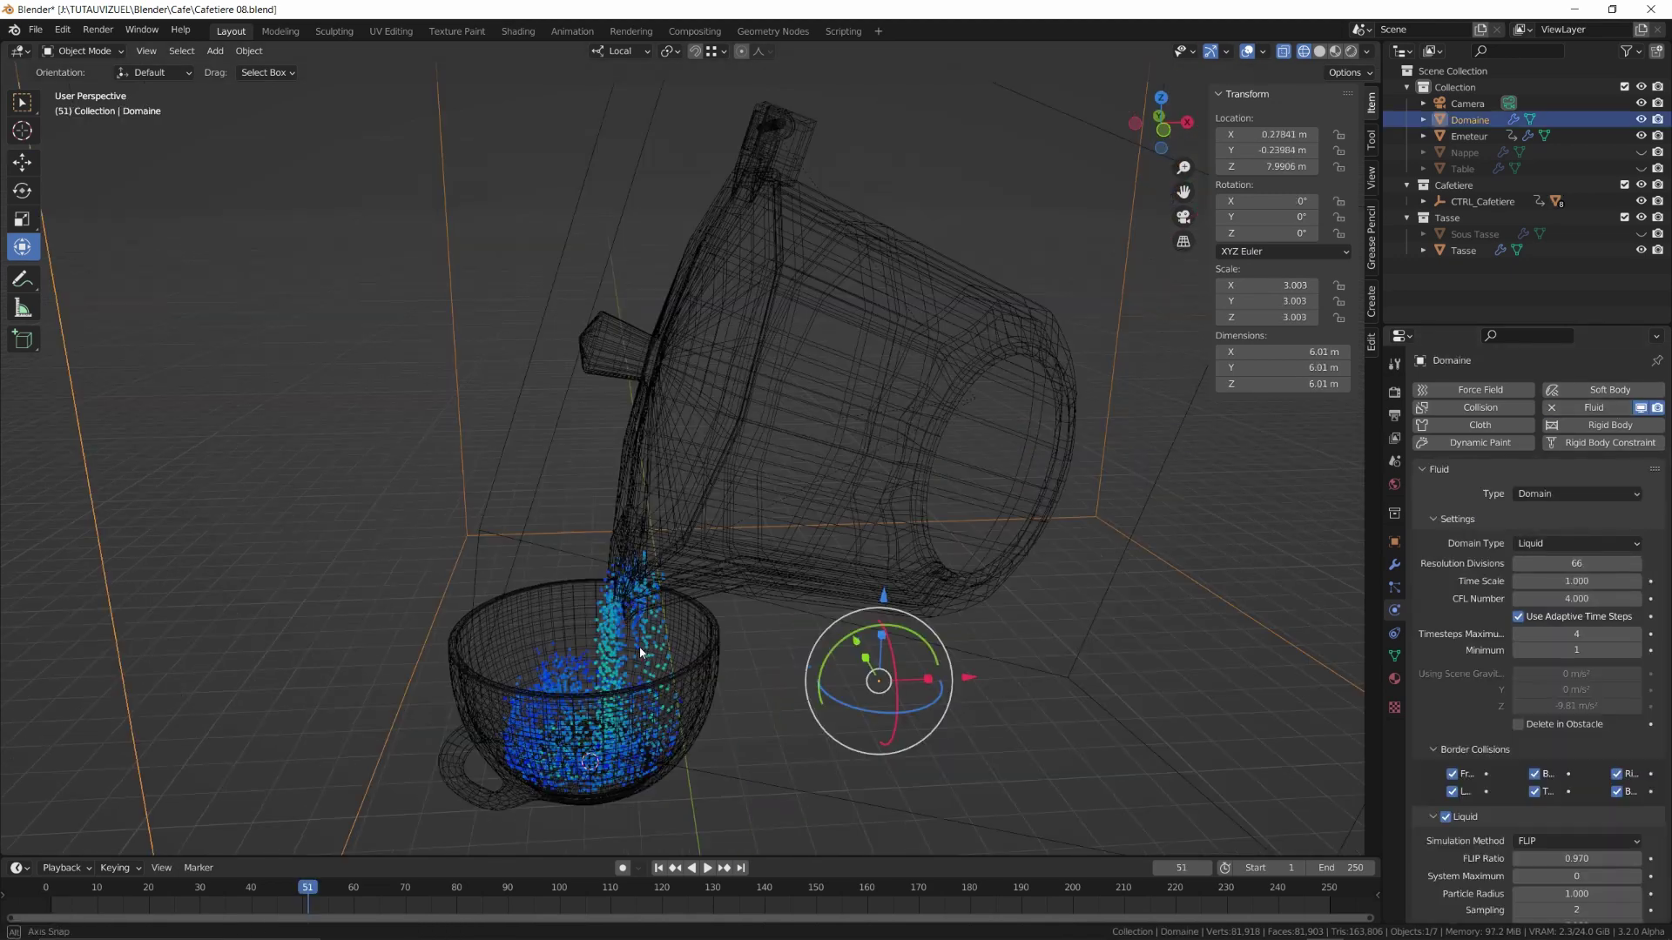
Set the fluid domain's resolution divisions to 100 and its liquid simulation method to APIC
click(1576, 564)
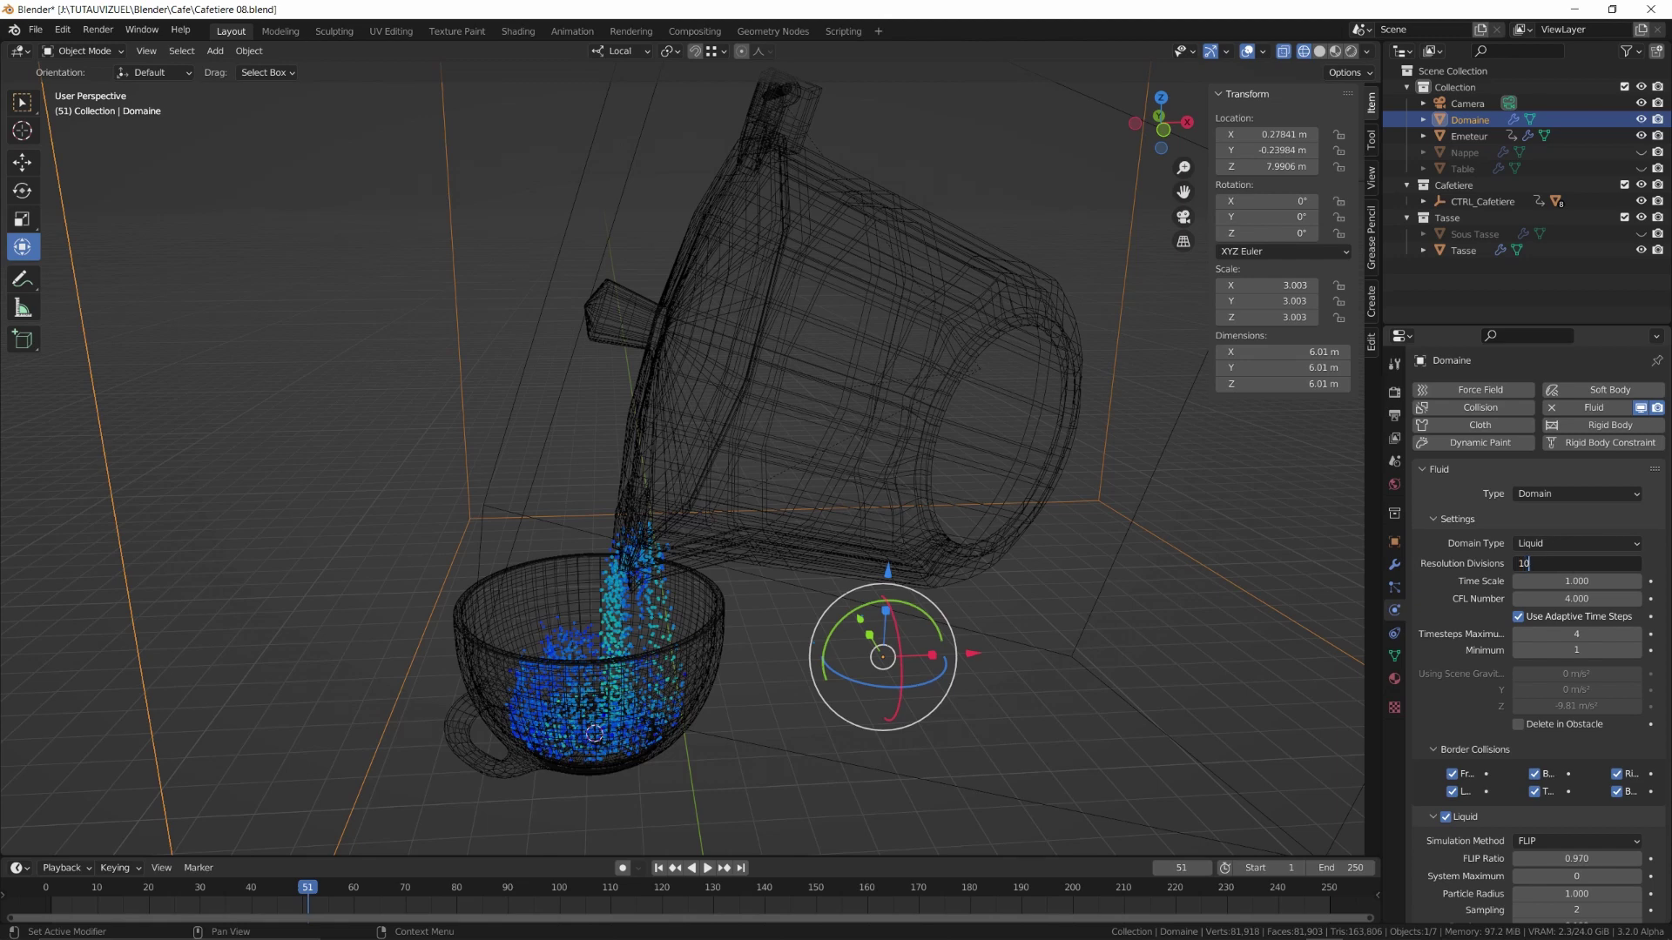
text(100)
key(Return)
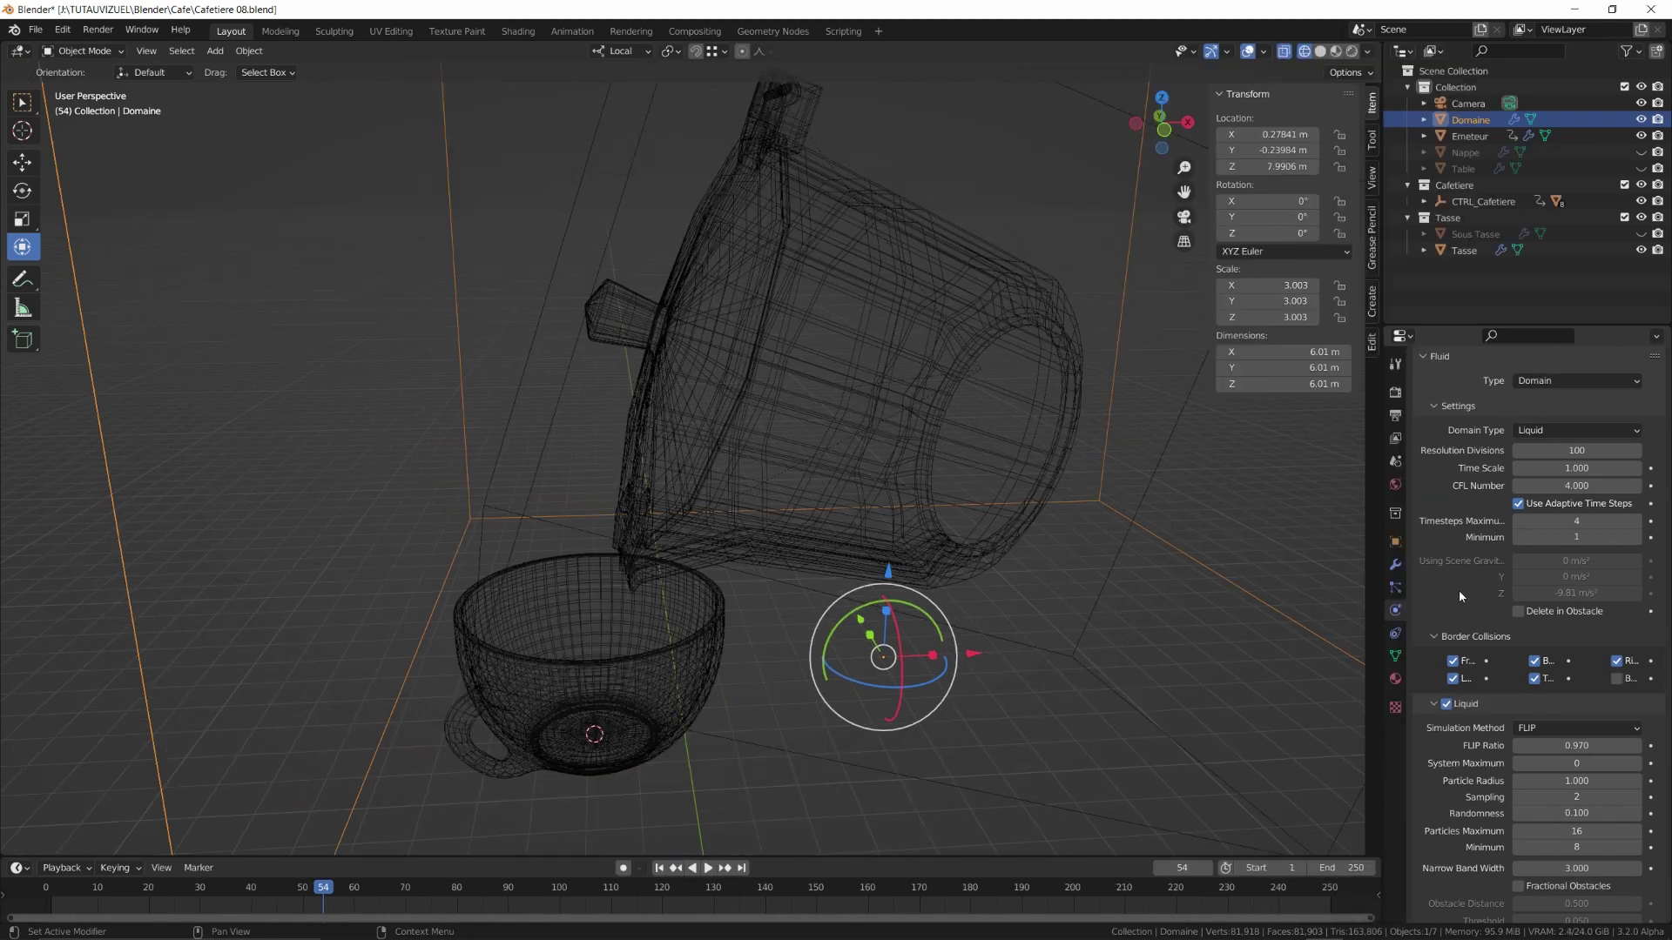
middle_drag(1455, 762, 1455, 599)
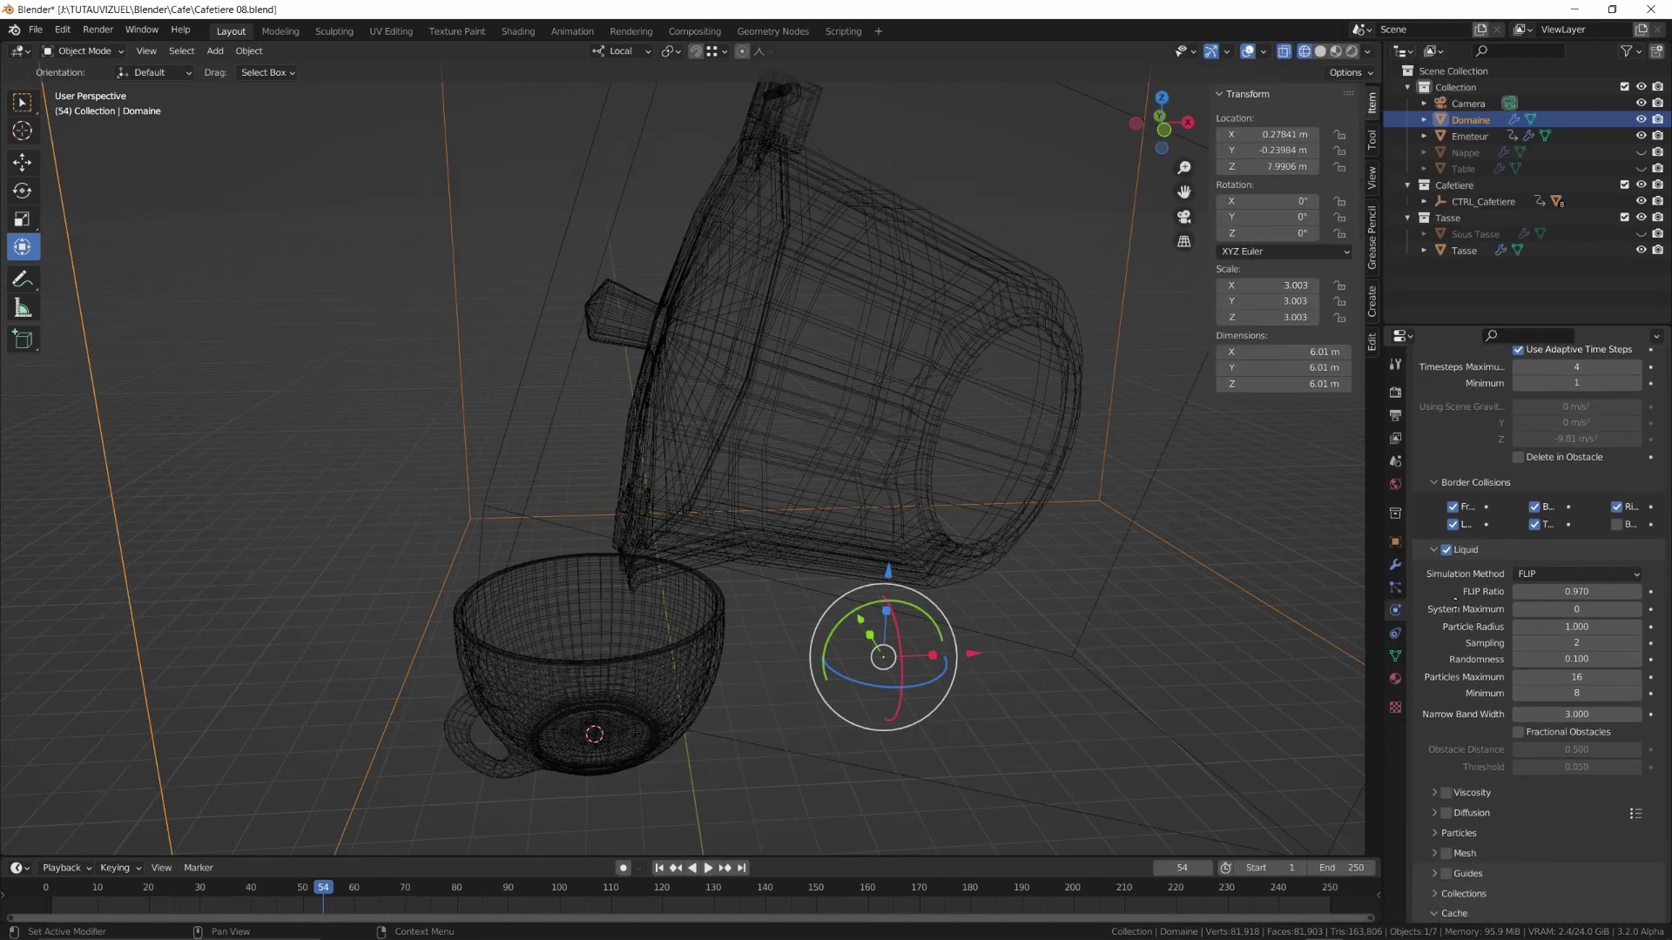
click(1589, 578)
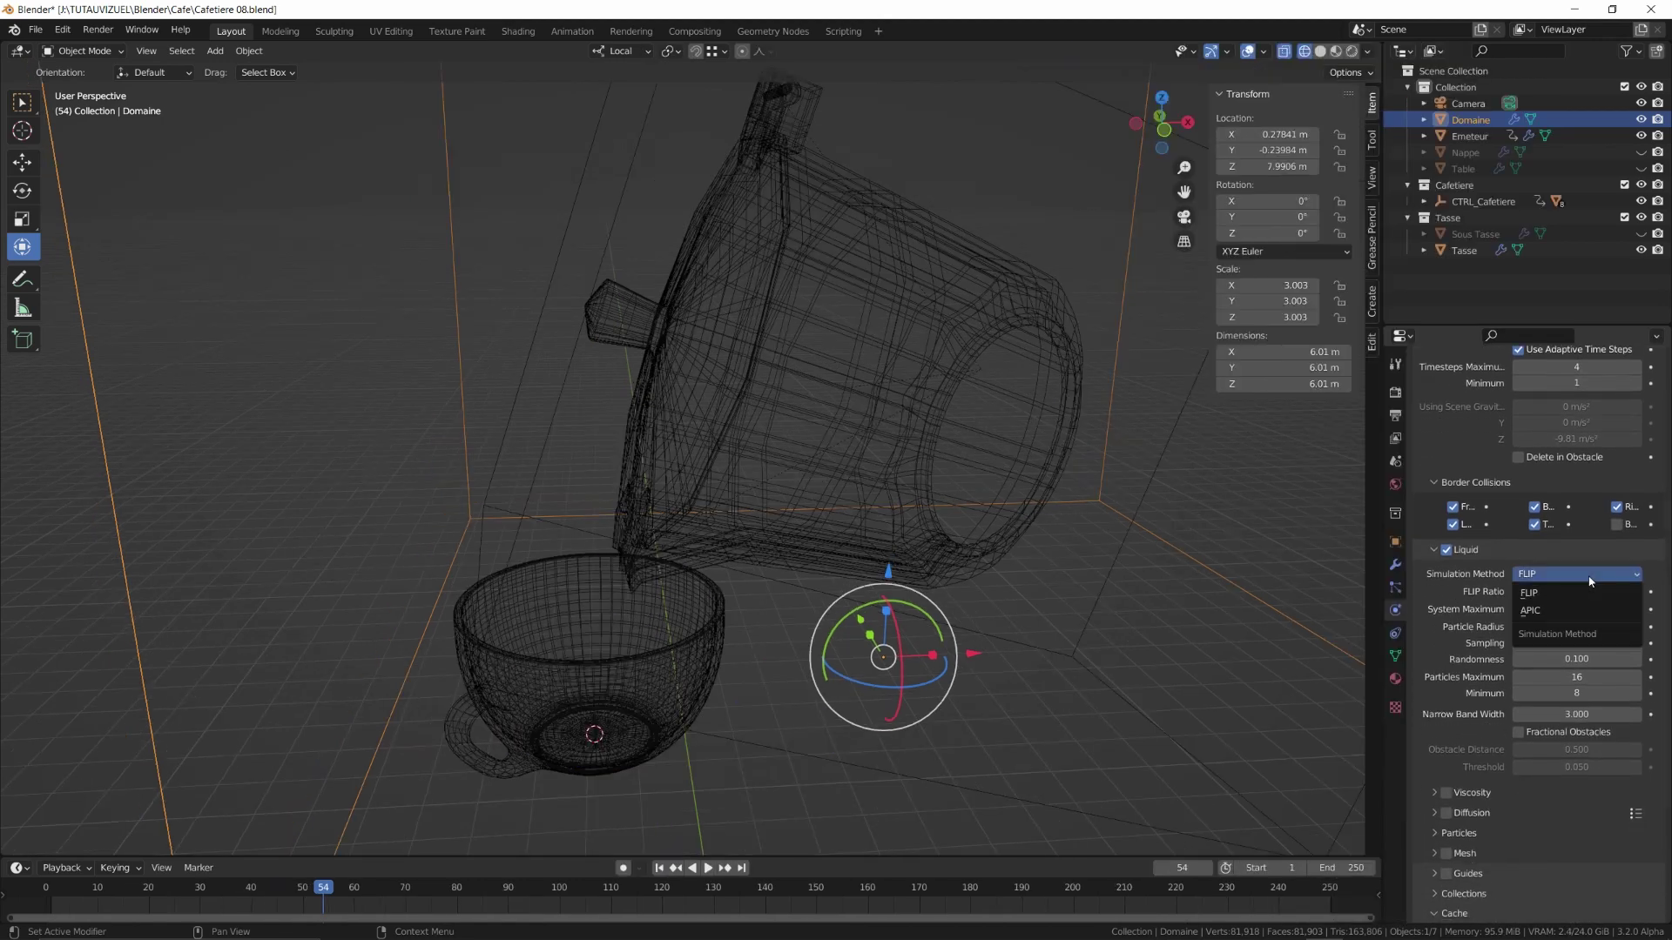
click(1548, 610)
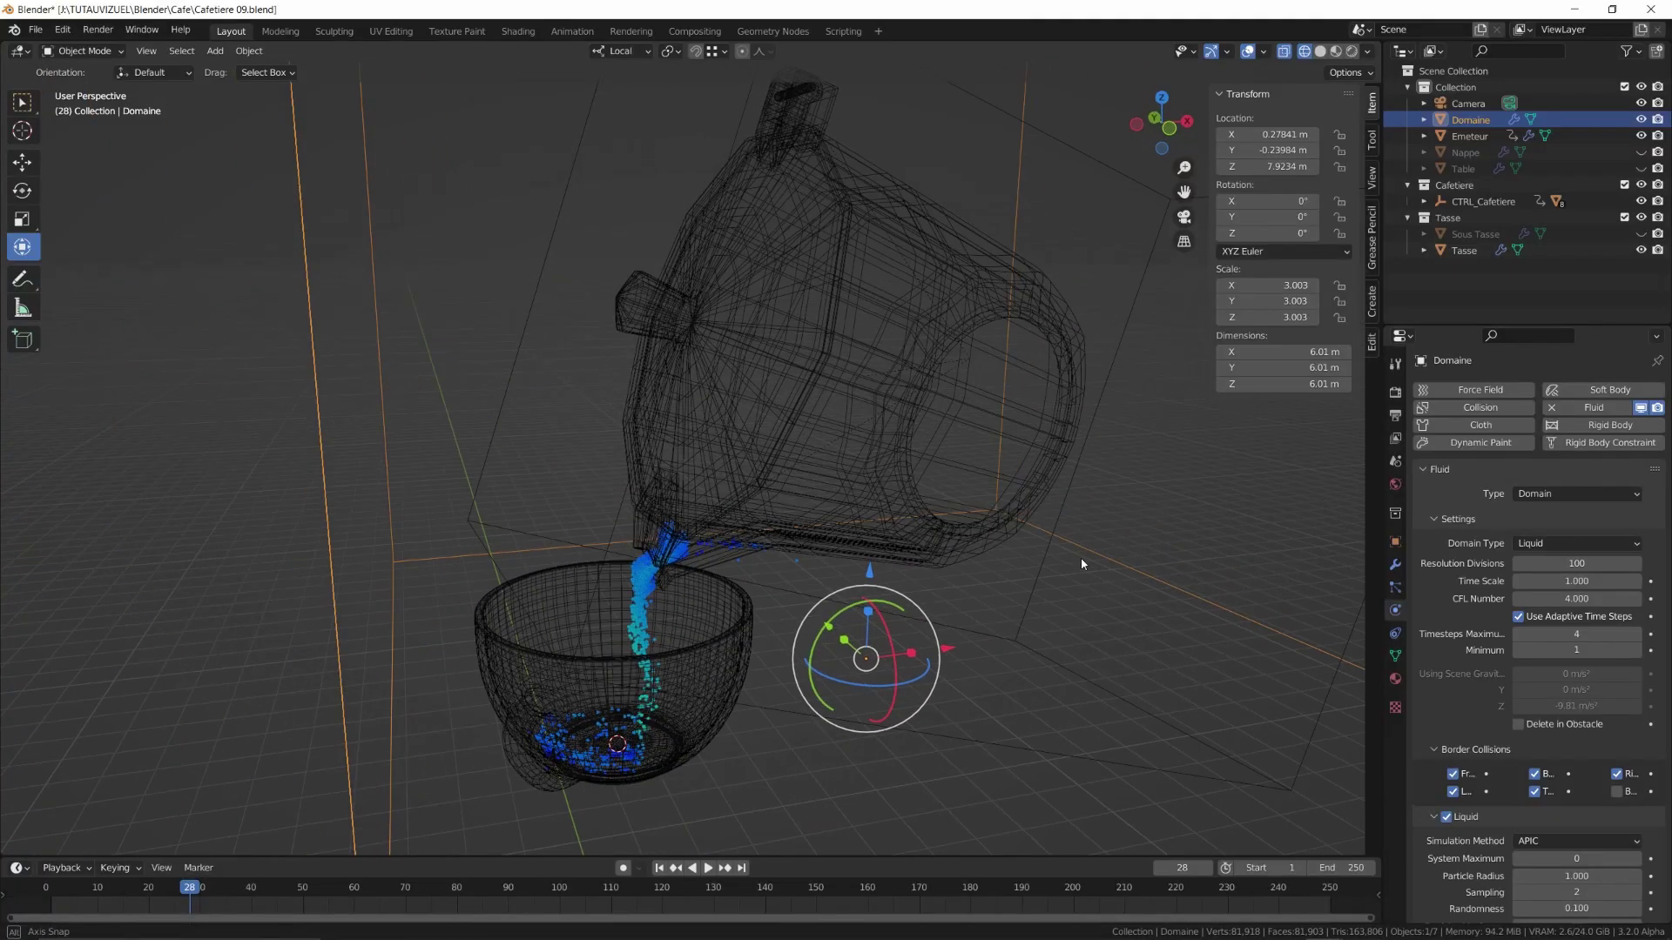
Set the fluid domain's resolution divisions to 150 and its cache type to All
click(1576, 563)
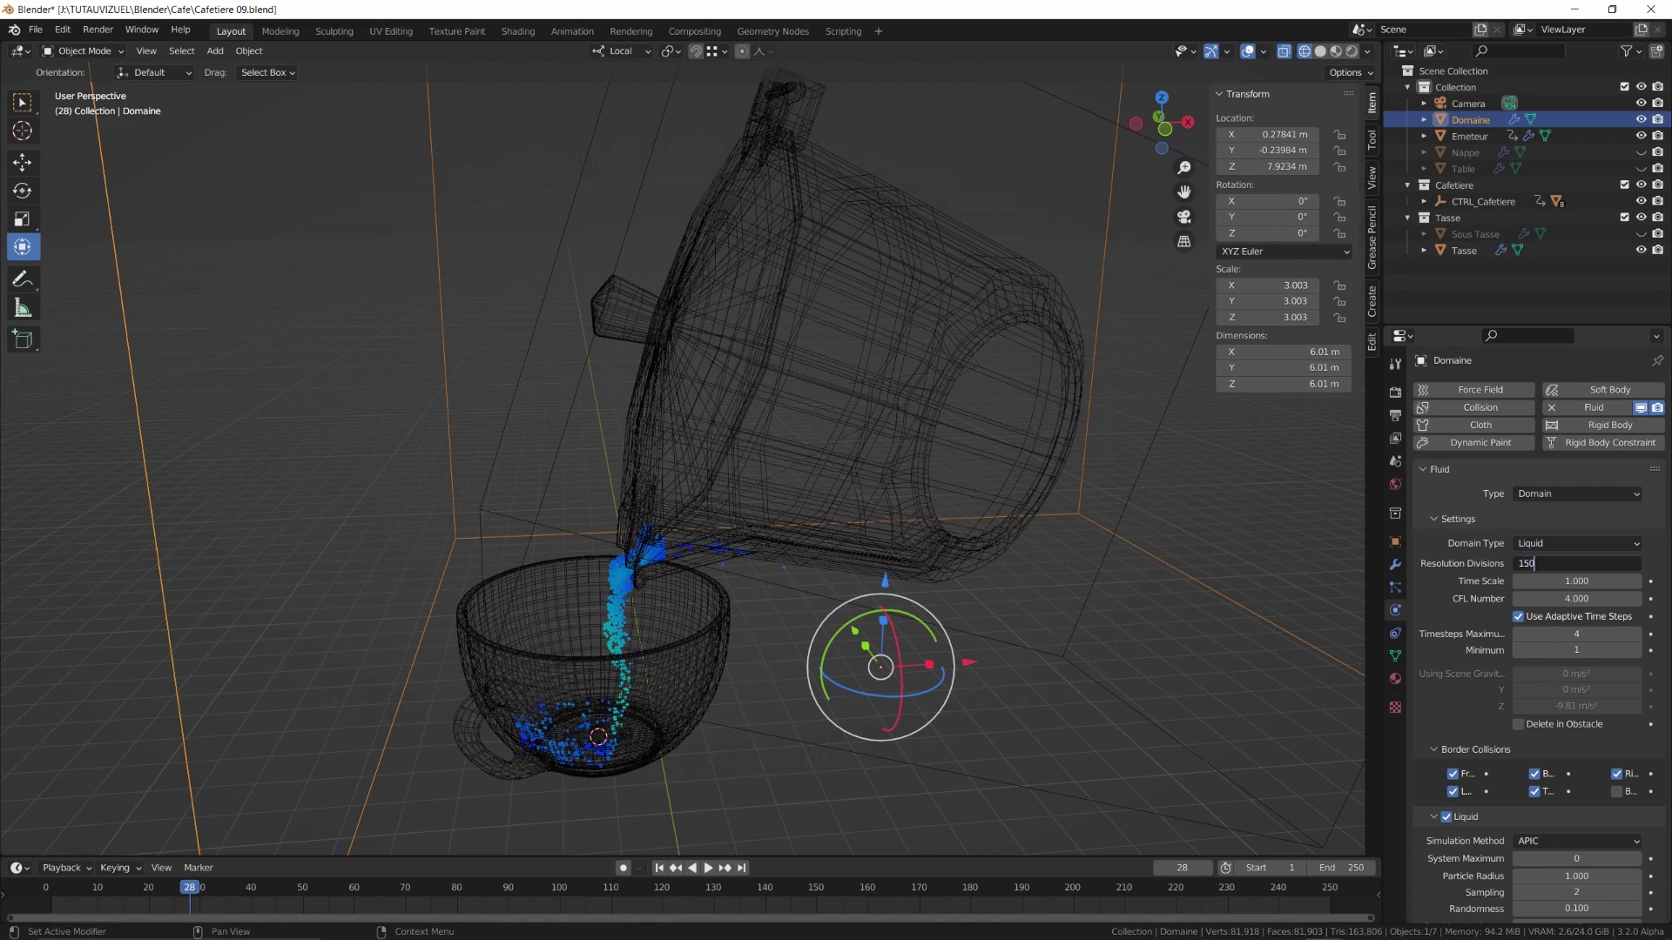
key(Return)
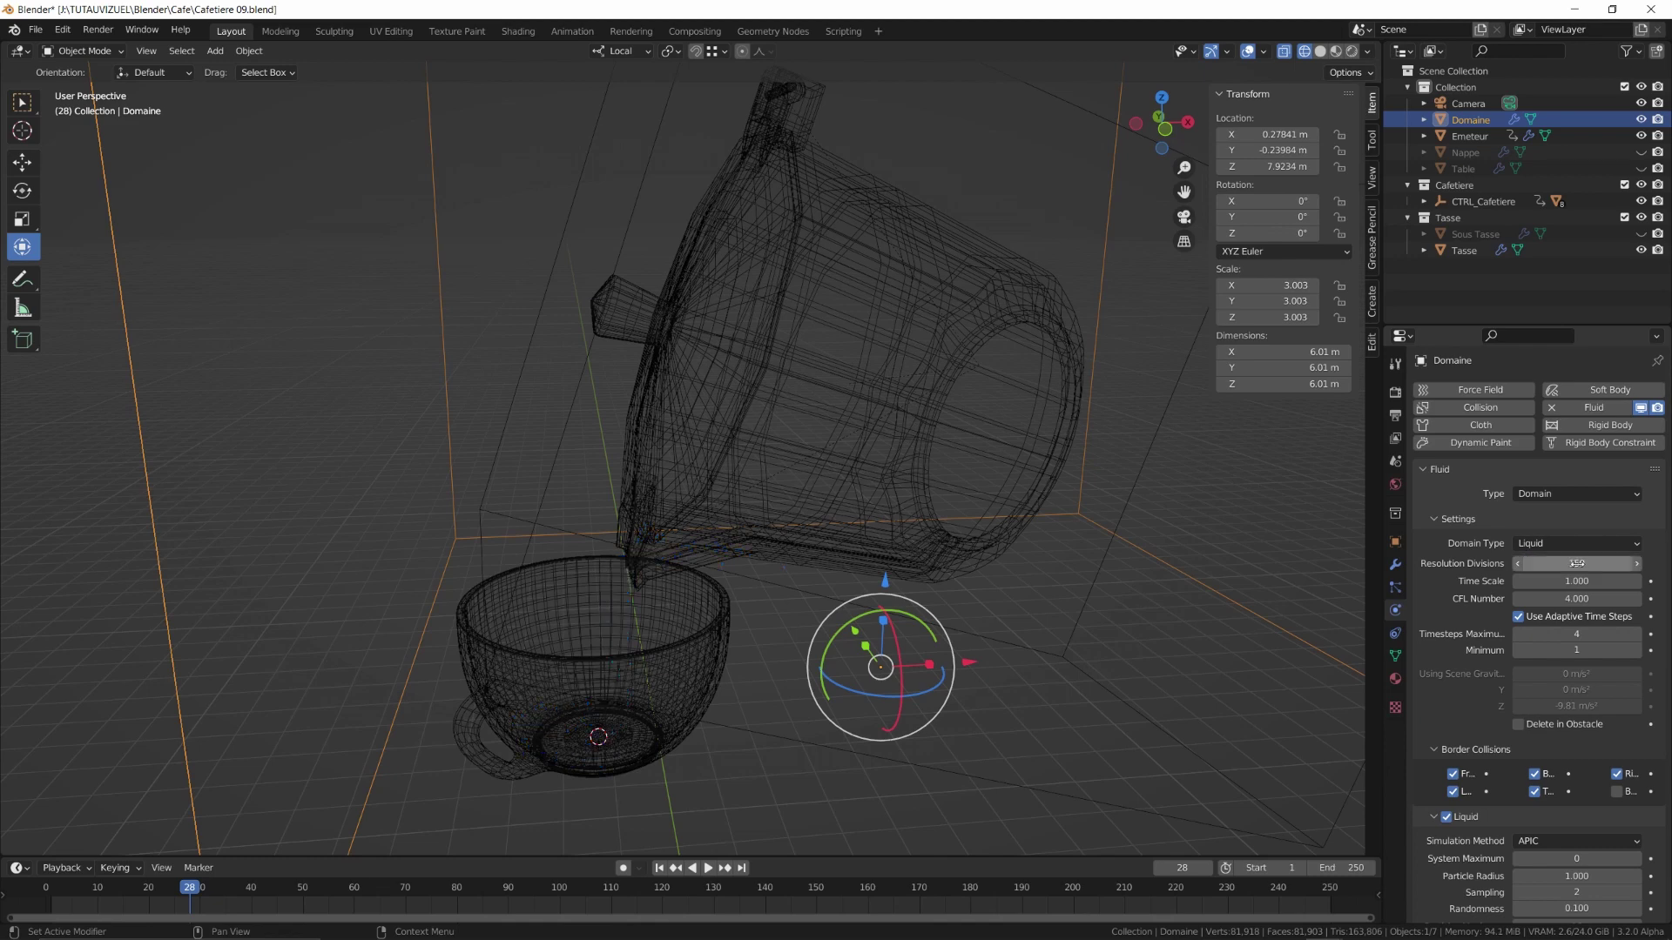
scroll(1496, 712, down, 10)
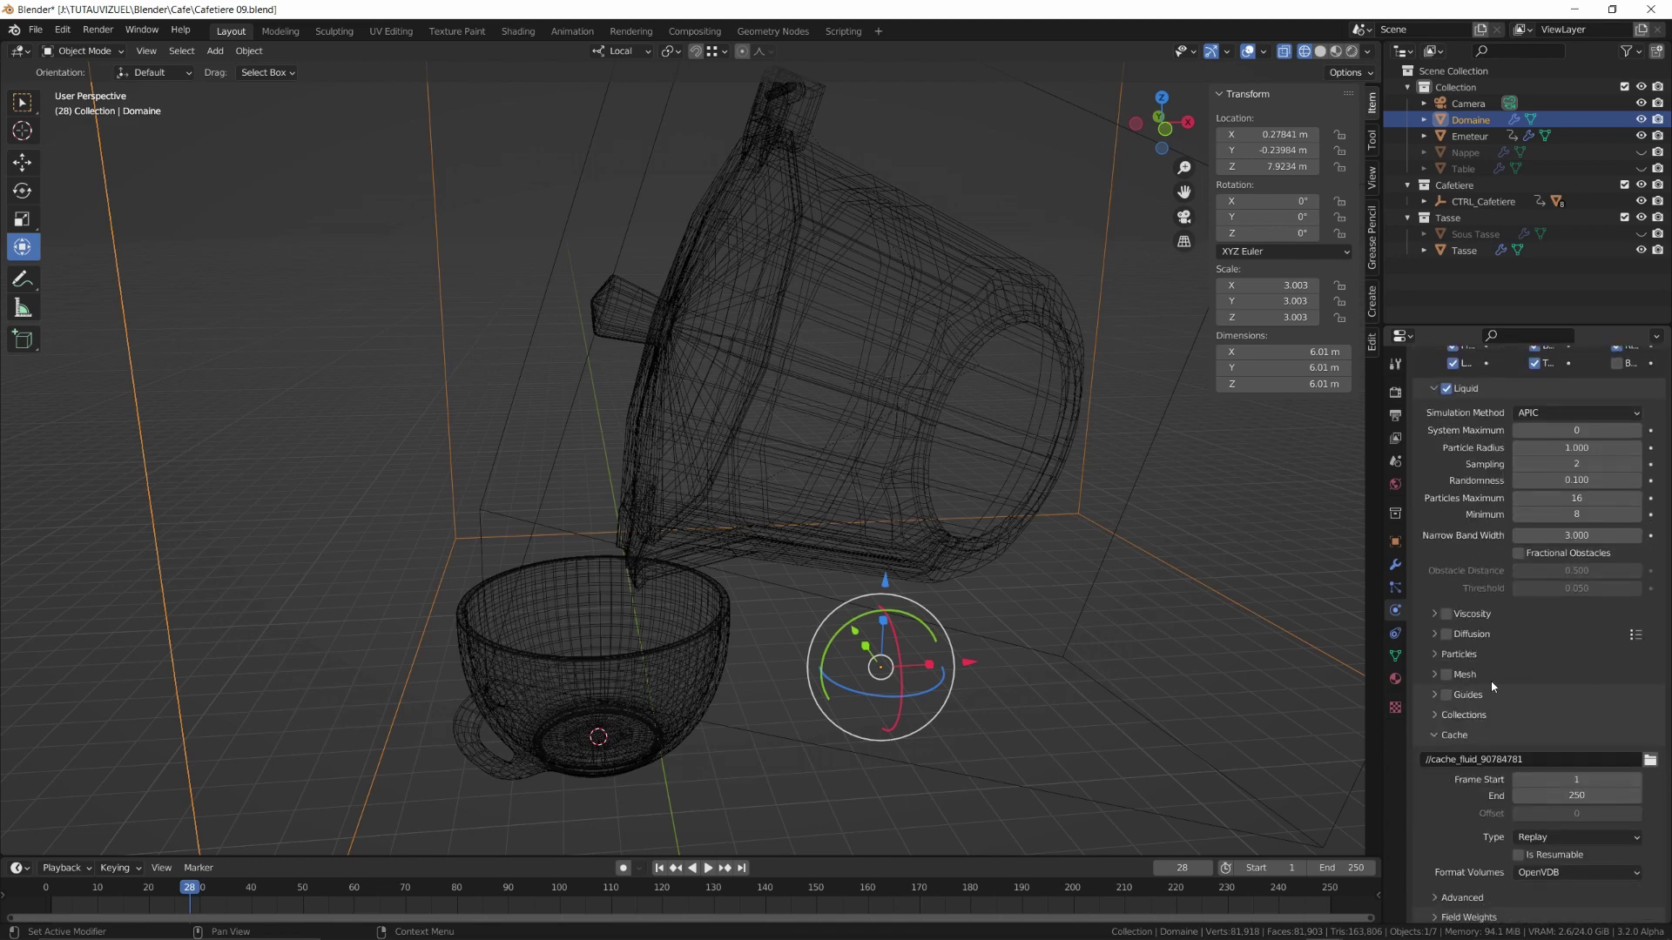
scroll(1493, 688, down, 1)
click(1623, 812)
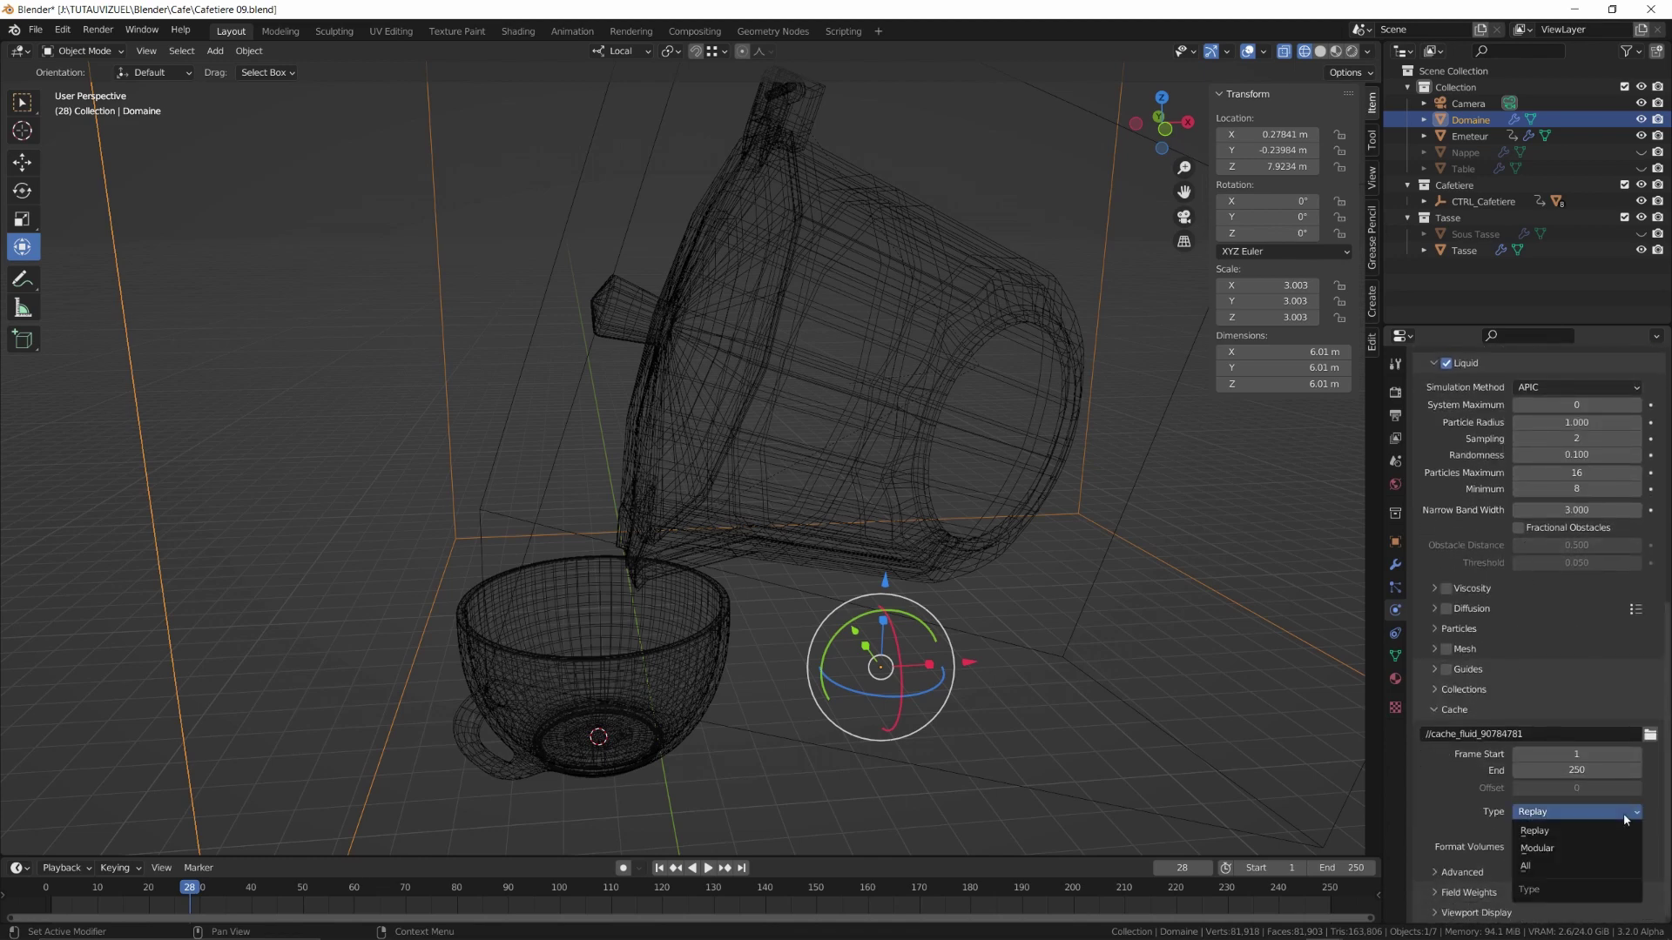
click(1553, 867)
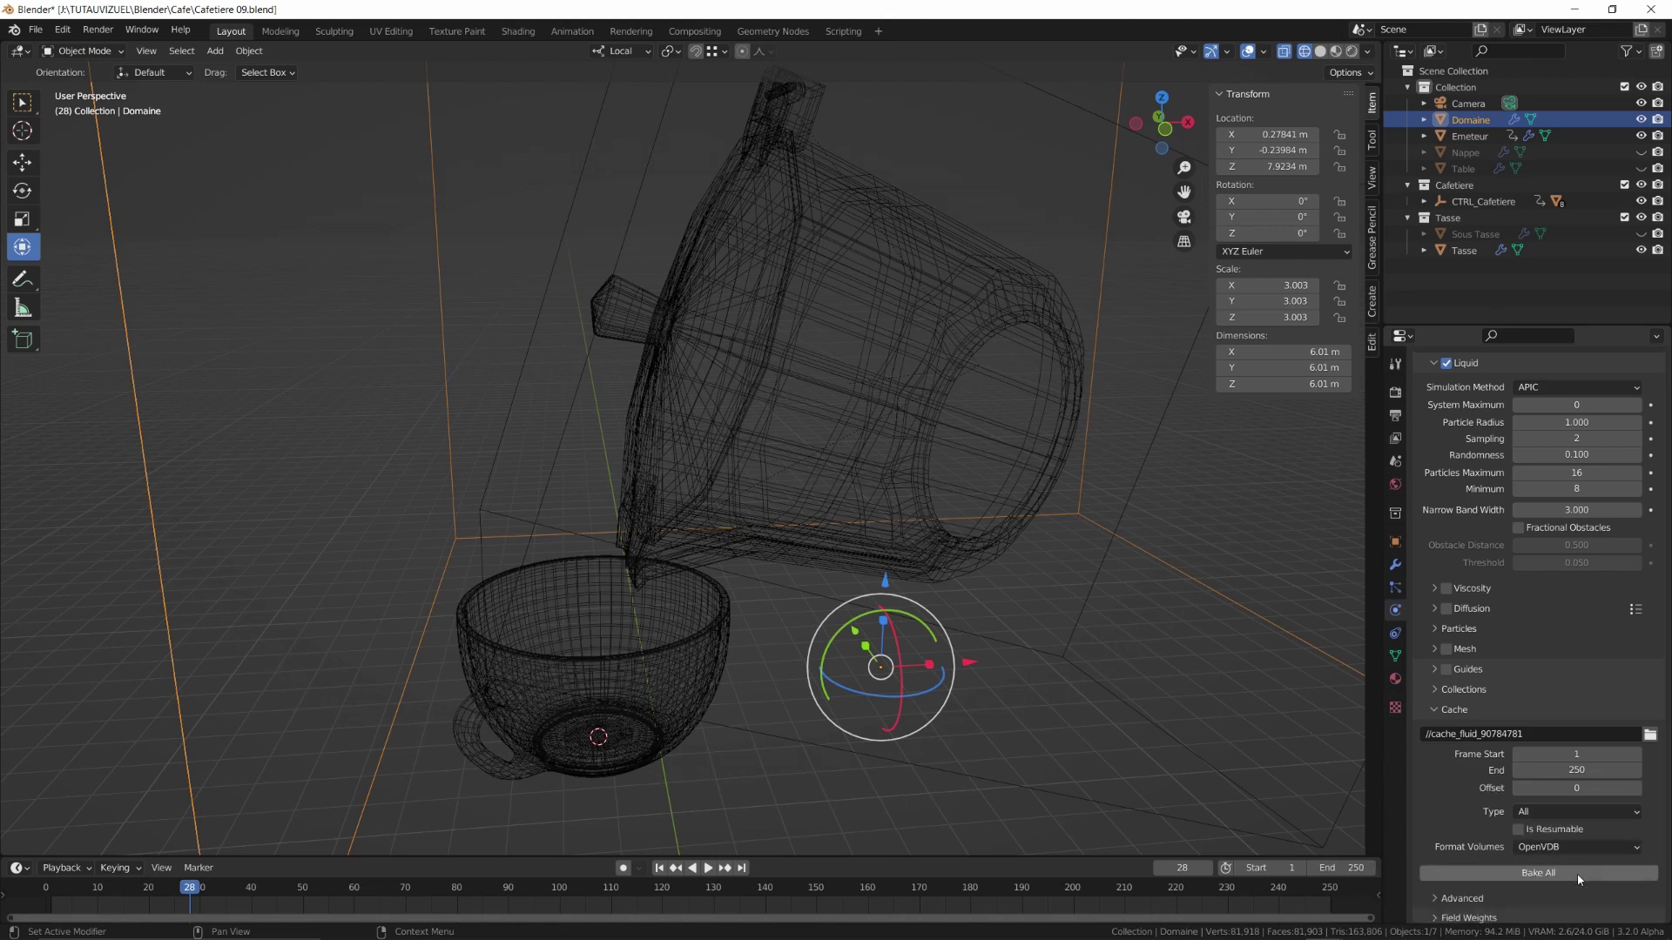
Bake the whole fluid simulation and review the rendered viewport animation
click(1543, 875)
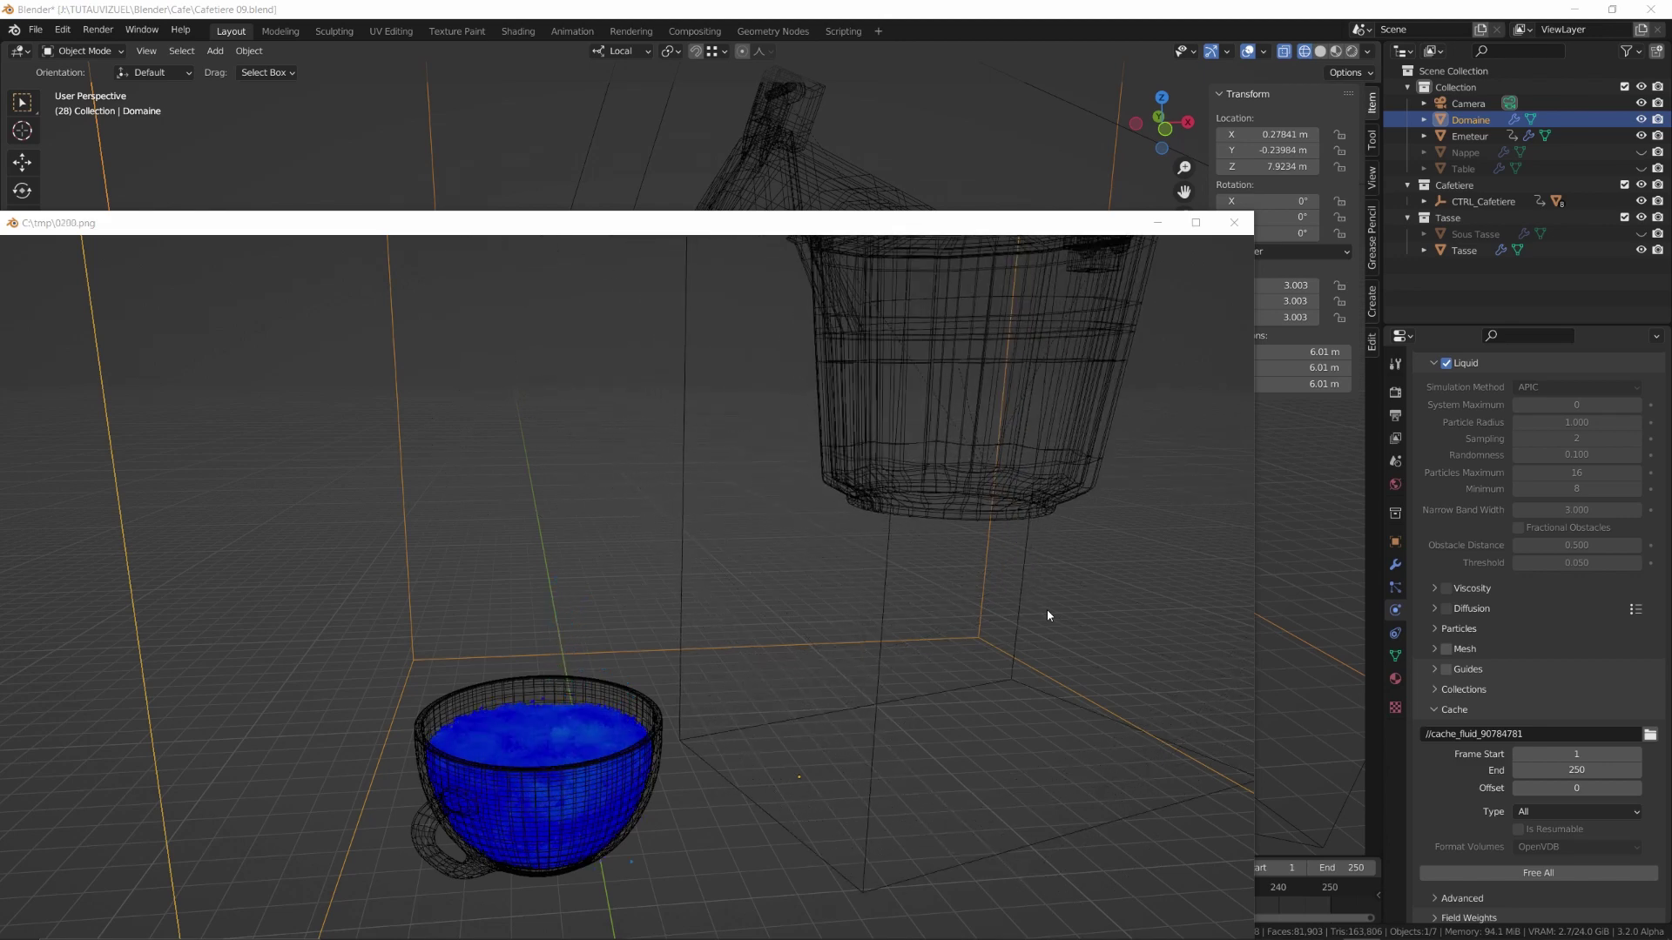
key(Escape)
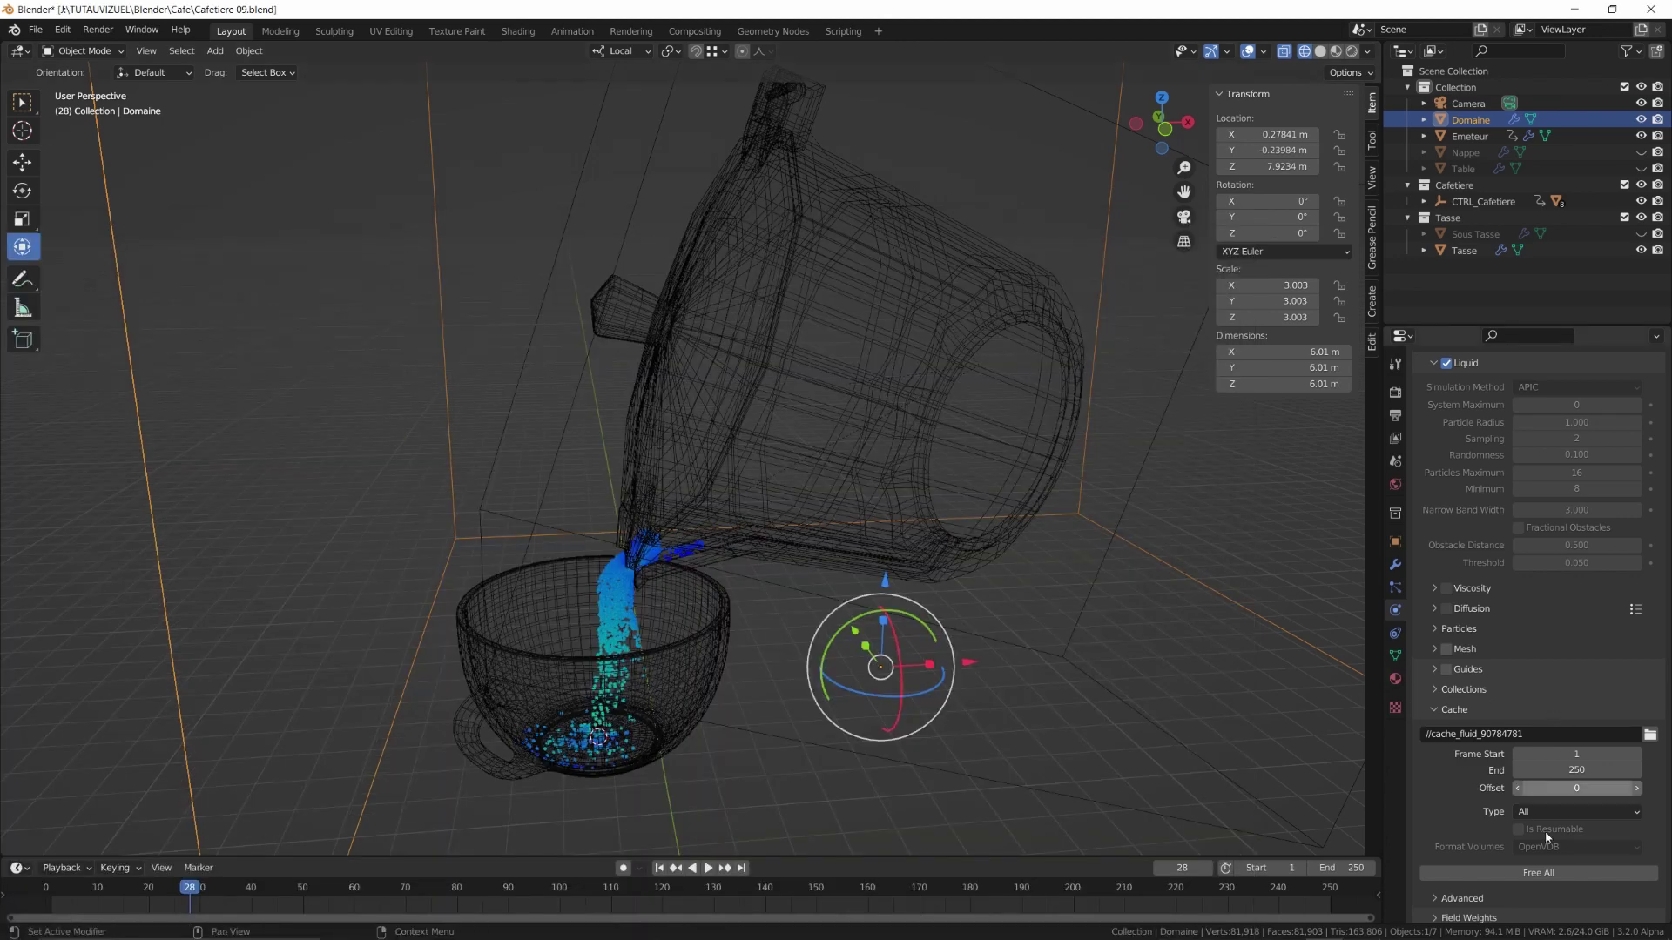
Free the domain's baked fluid data and enable its liquid mesh
click(1555, 877)
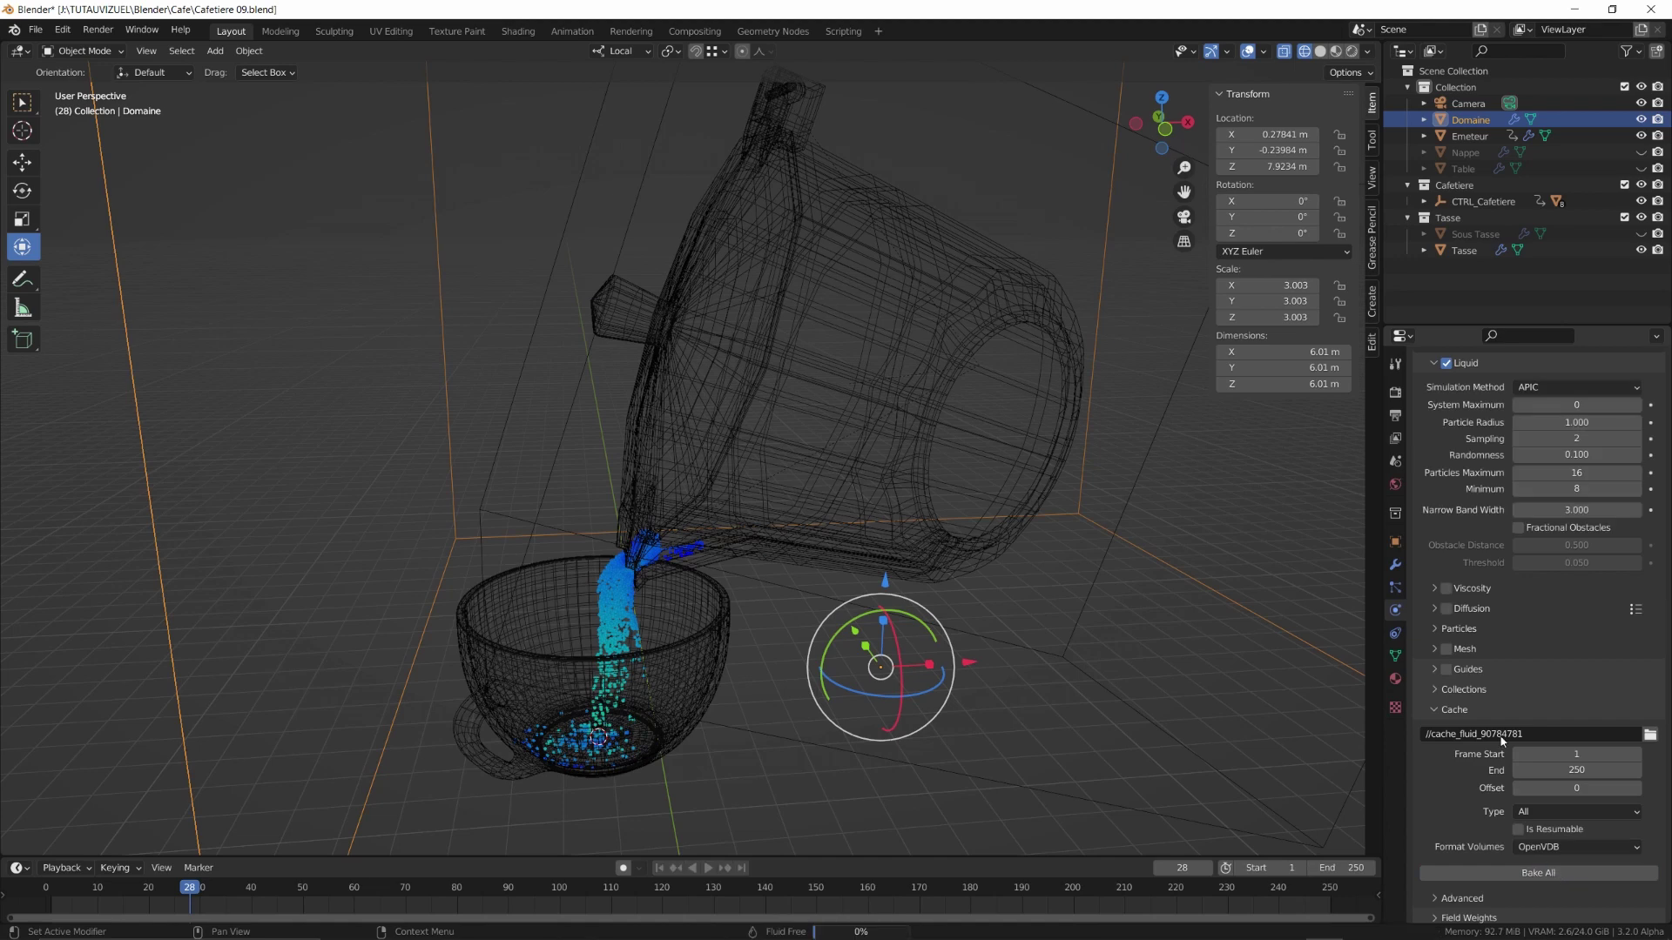
click(1448, 650)
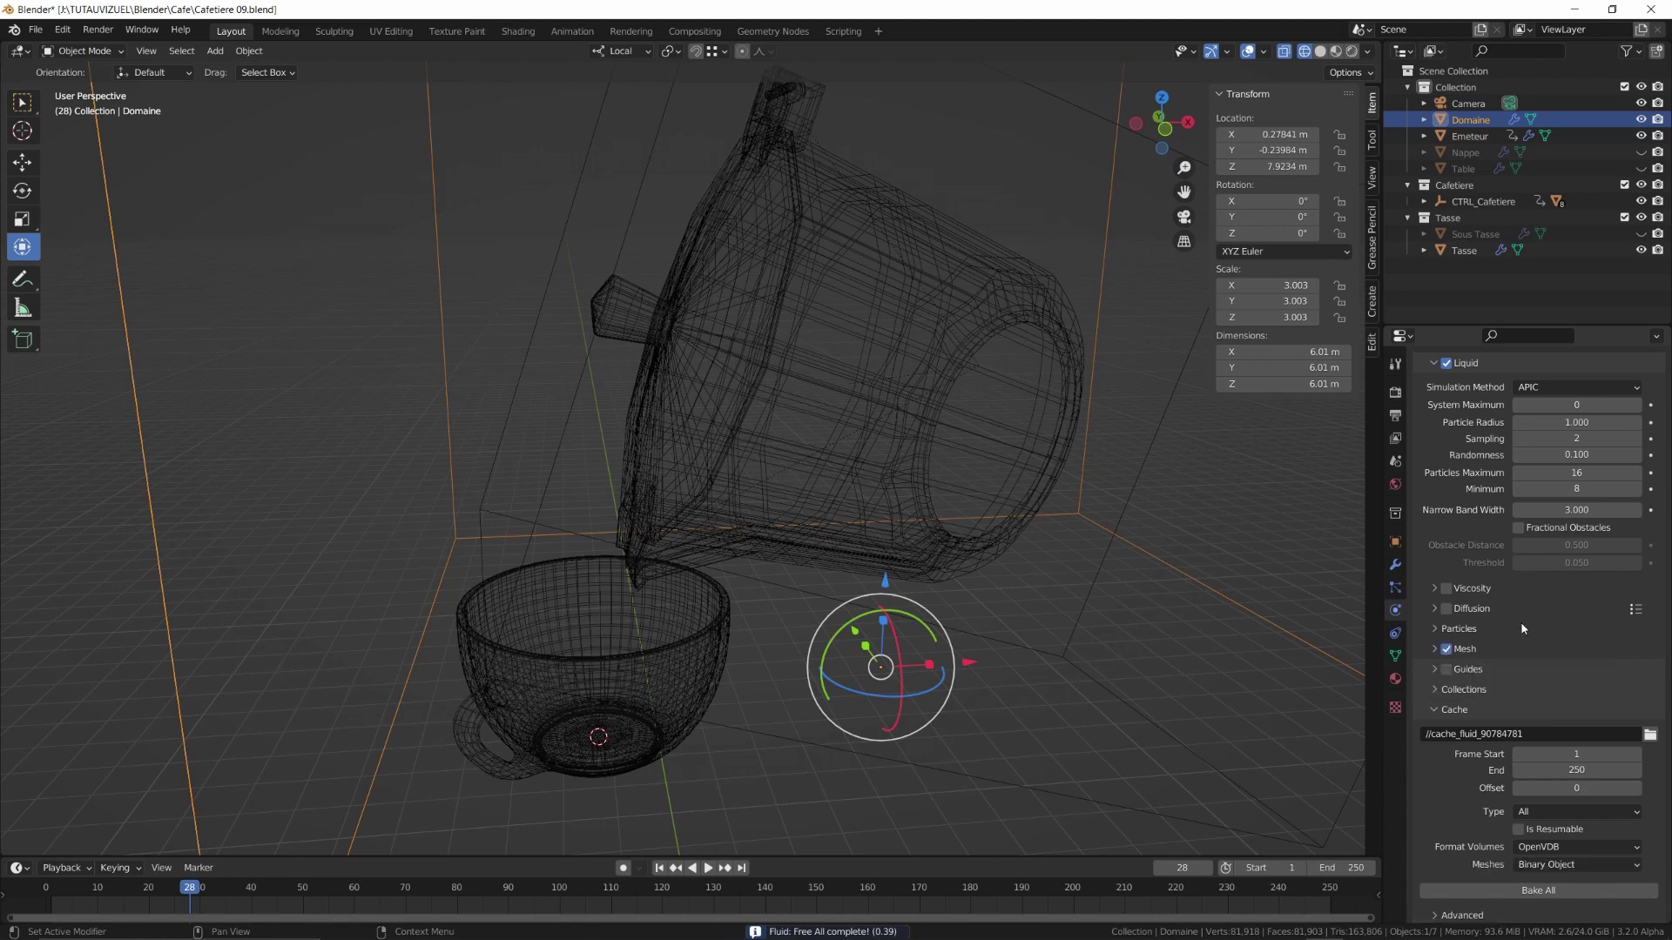
Set the domain's liquid particle radius to 2 and bake the whole simulation again
scroll(1522, 629, up, 5)
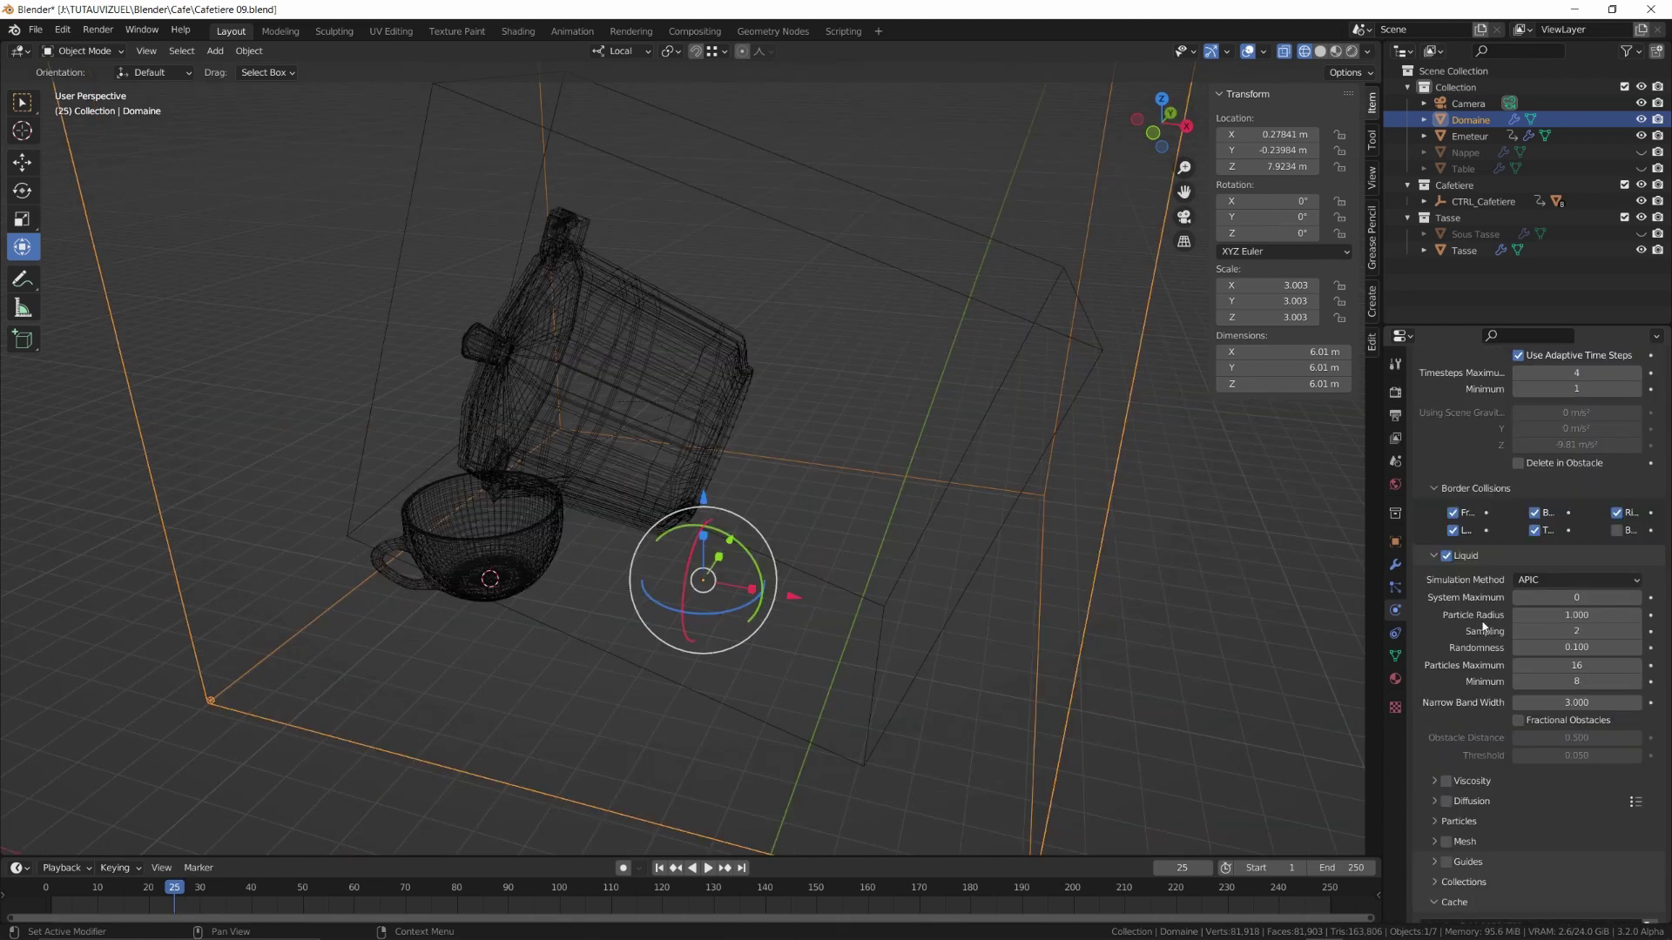
click(1546, 614)
text(2)
key(Return)
scroll(1475, 661, down, 6)
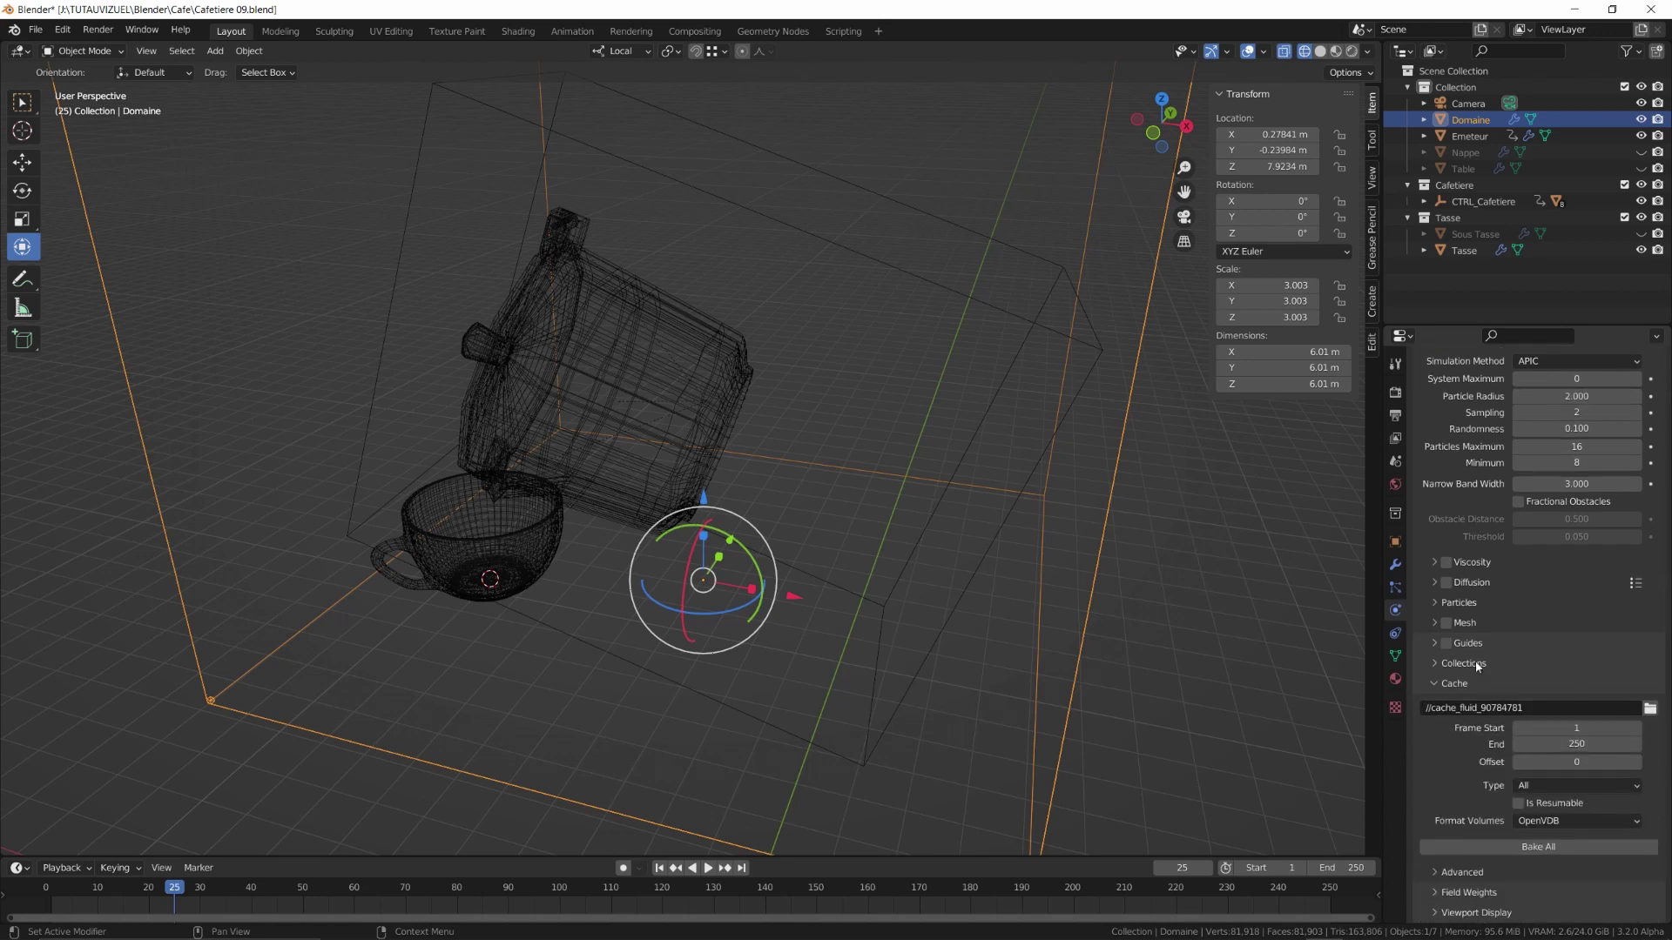
click(1518, 845)
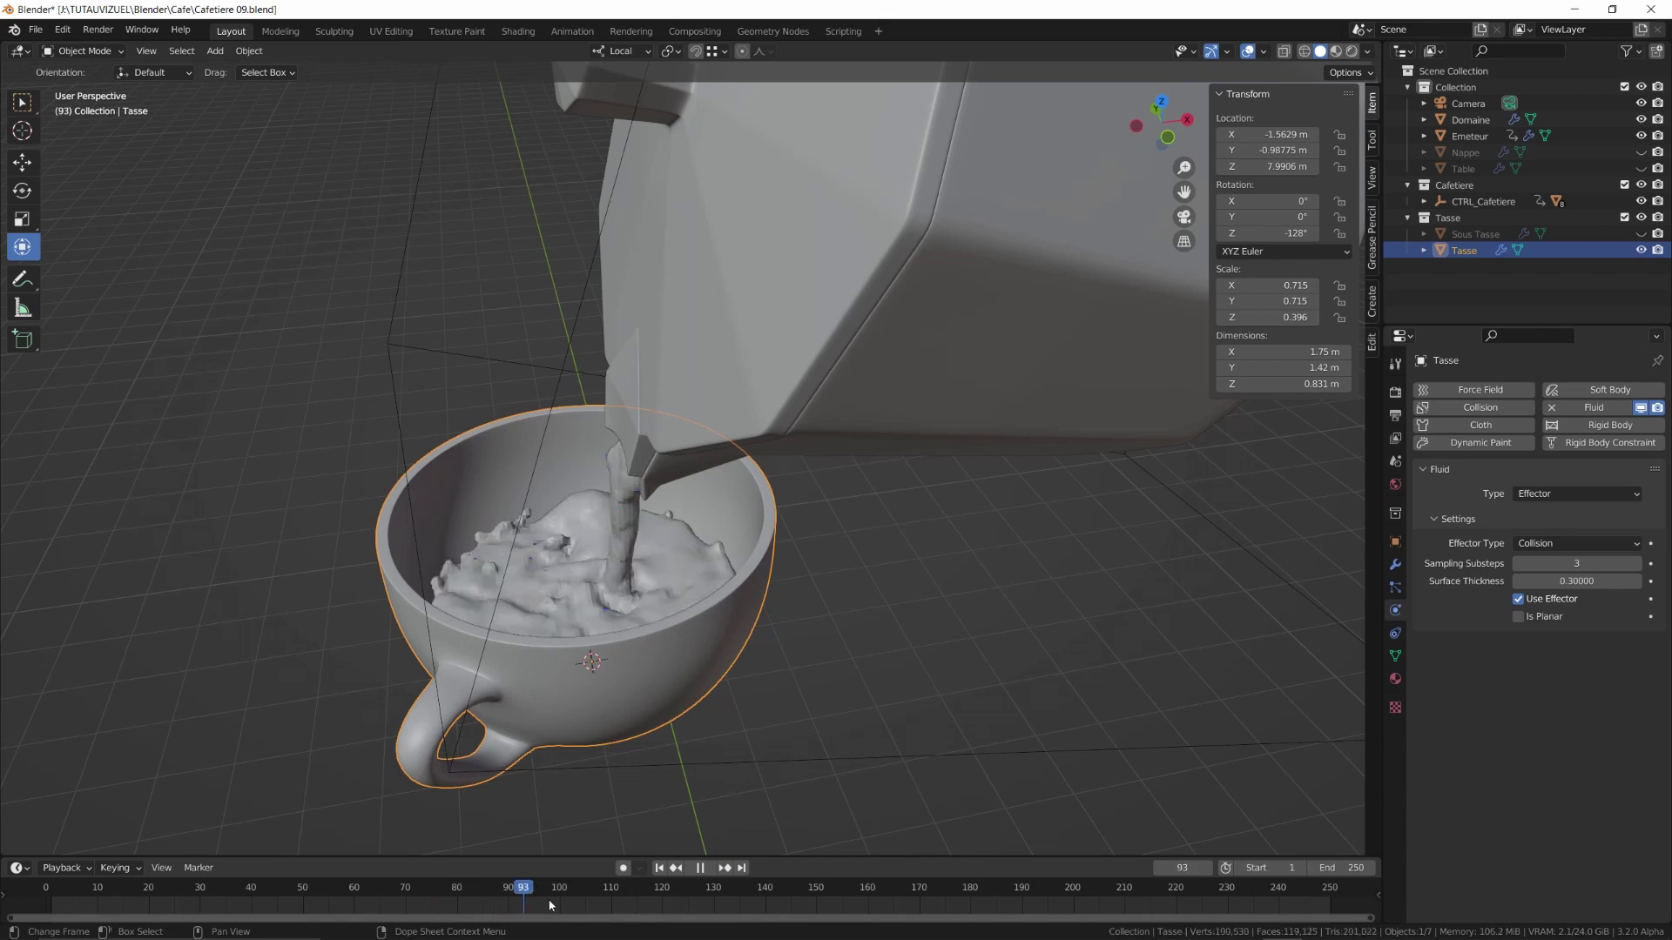
Return to frame 2, select the fluid domain and expand its object visibility and viewport display settings
click(91, 881)
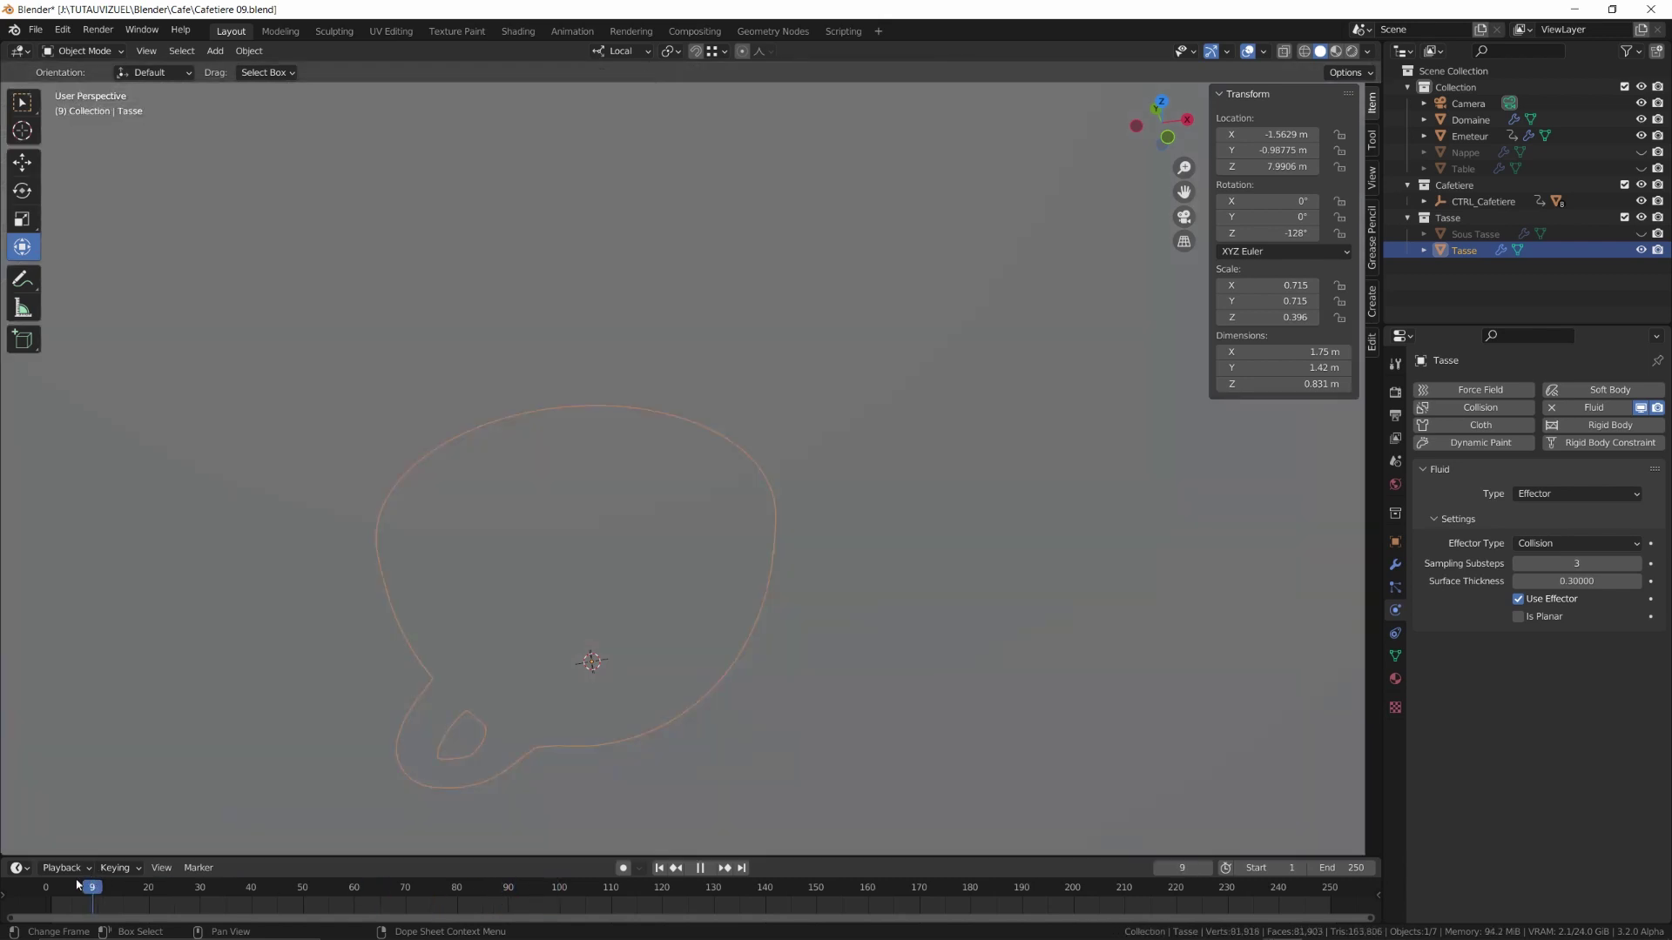
drag(76, 884, 56, 885)
scroll(821, 416, down, 7)
shift+middle_drag(913, 454, 717, 582)
scroll(718, 583, down, 1)
click(672, 726)
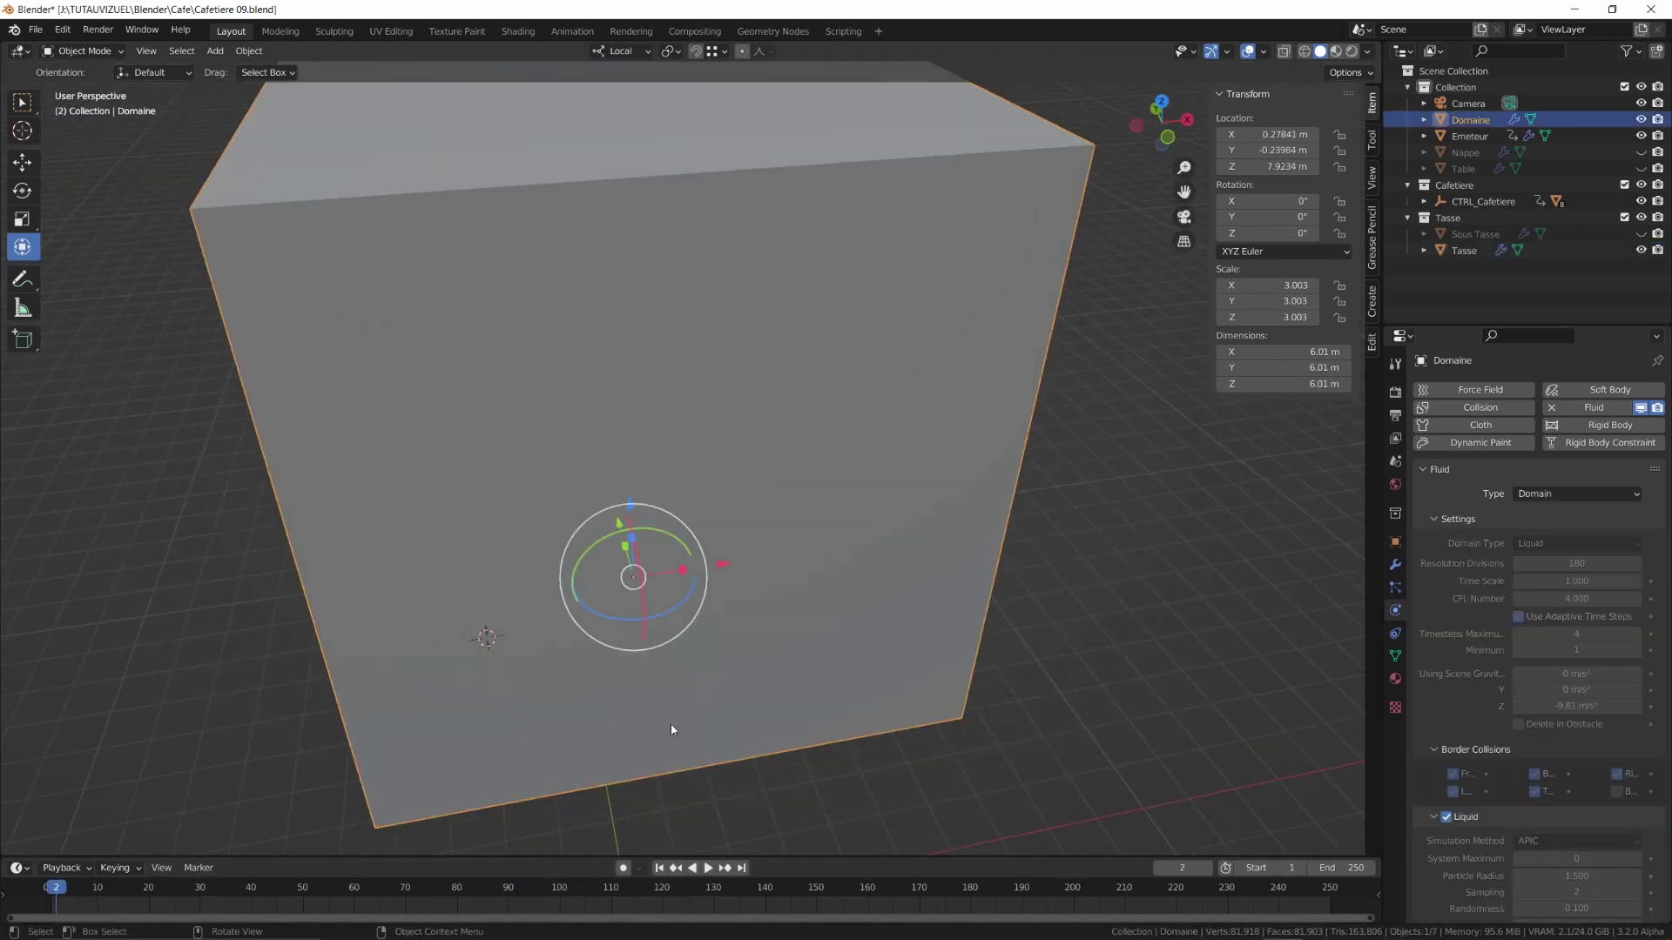
click(1396, 542)
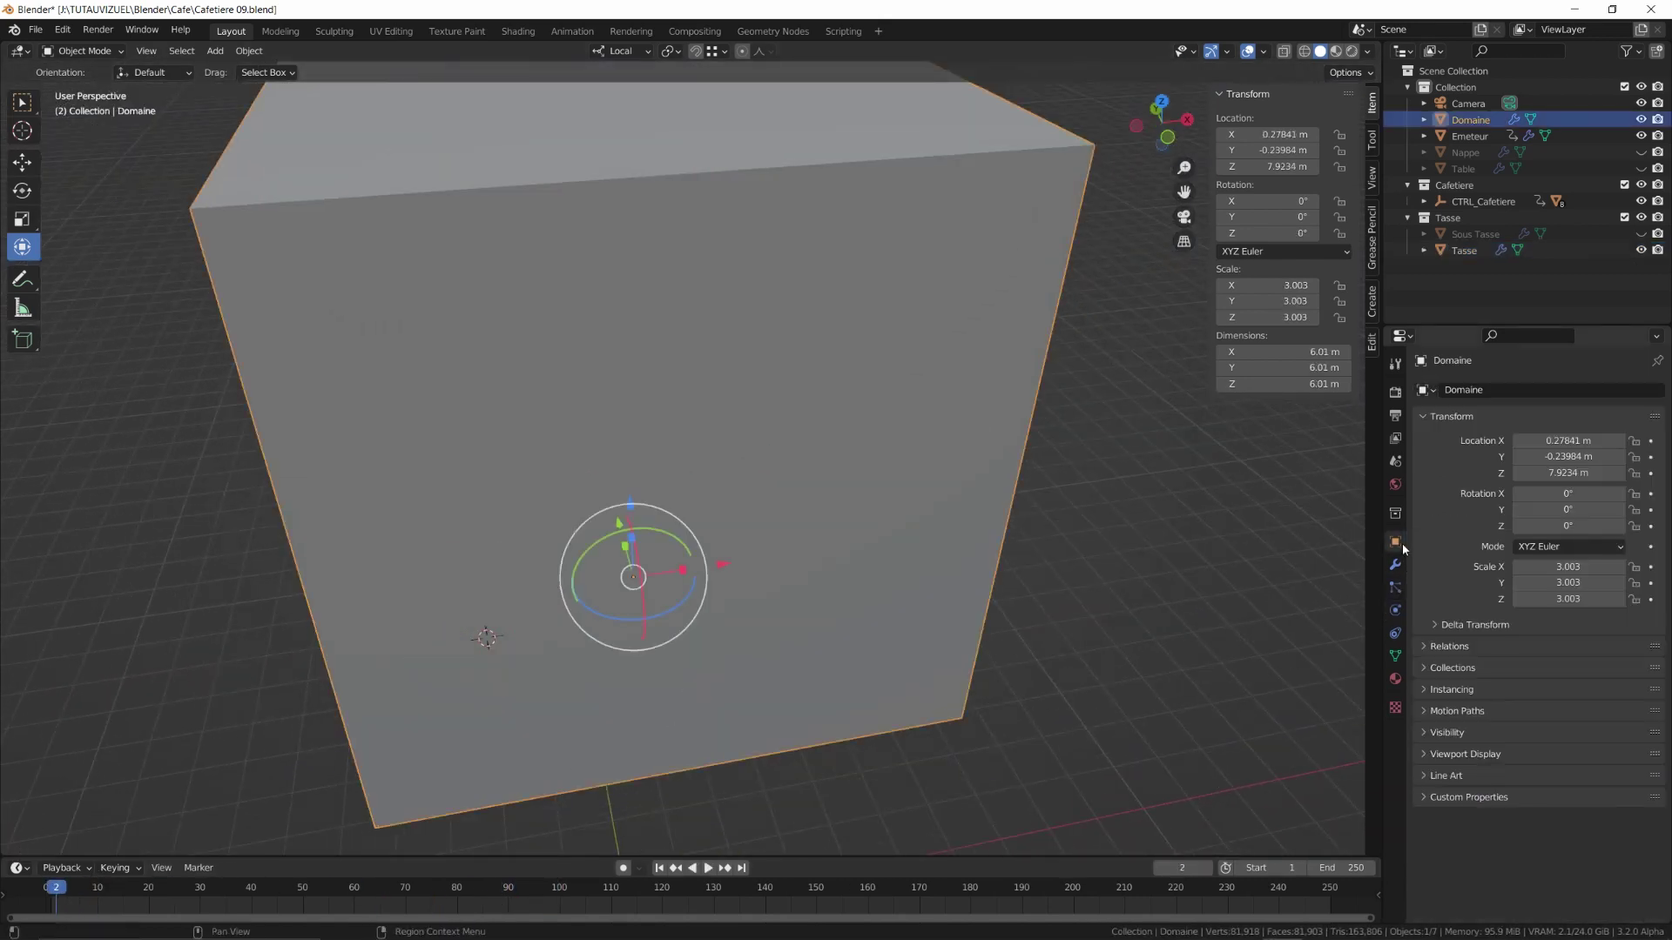
click(1441, 732)
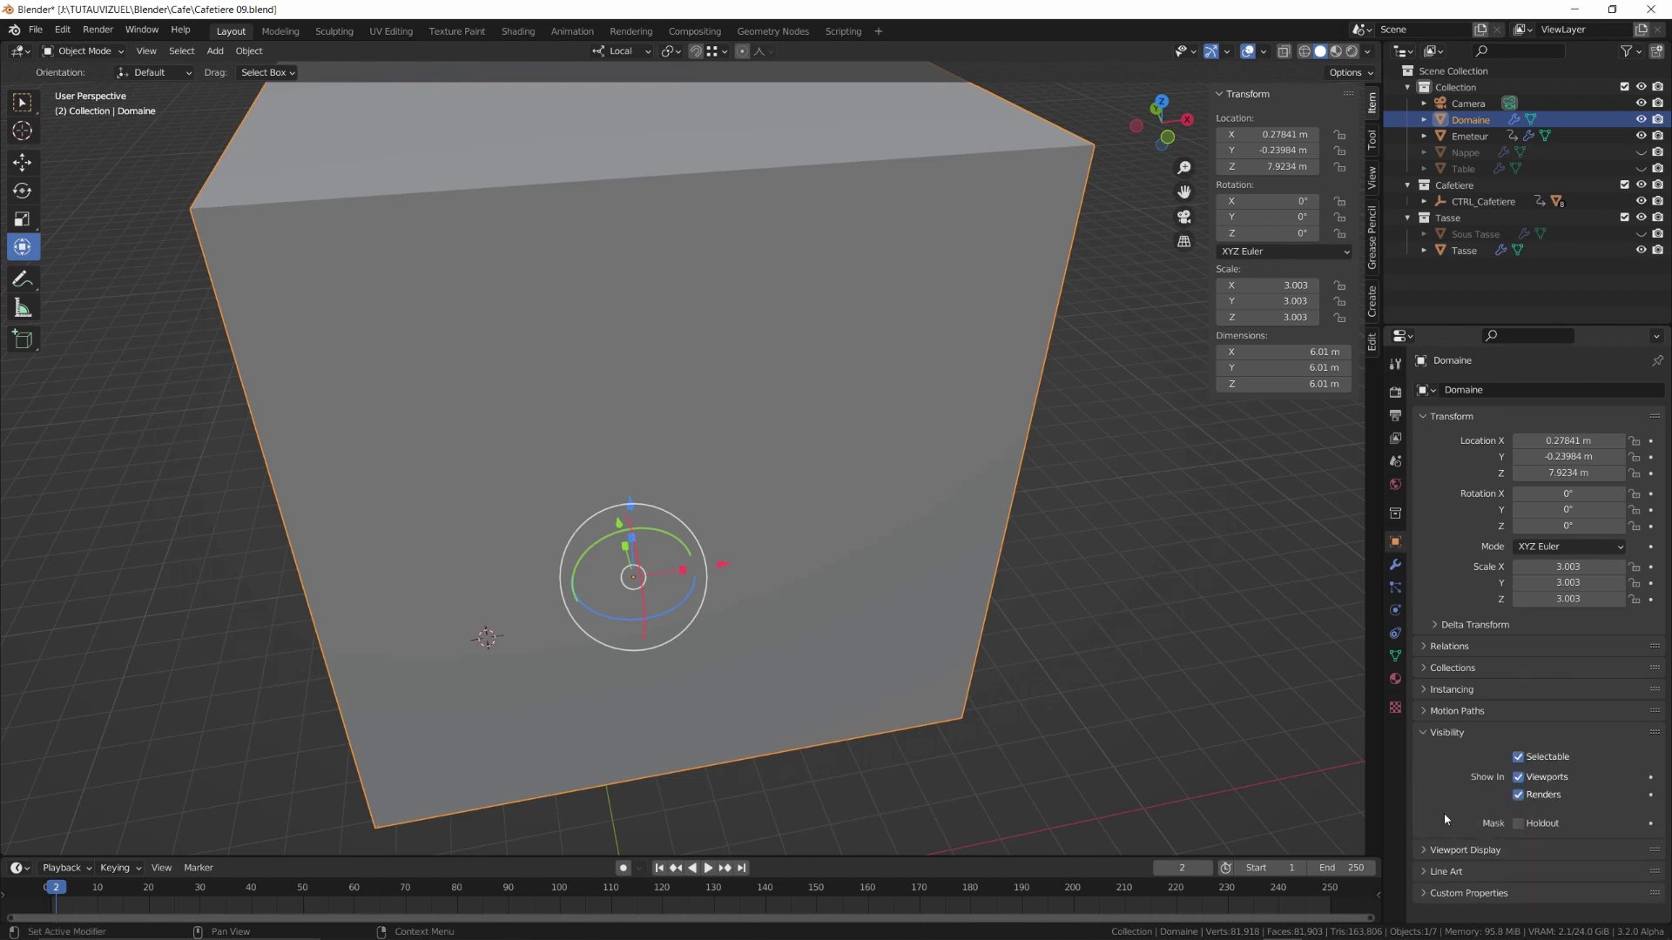
click(1466, 850)
scroll(1618, 609, down, 5)
Keyframe the domain's viewport and render visibility as enabled at frame 17
key(space)
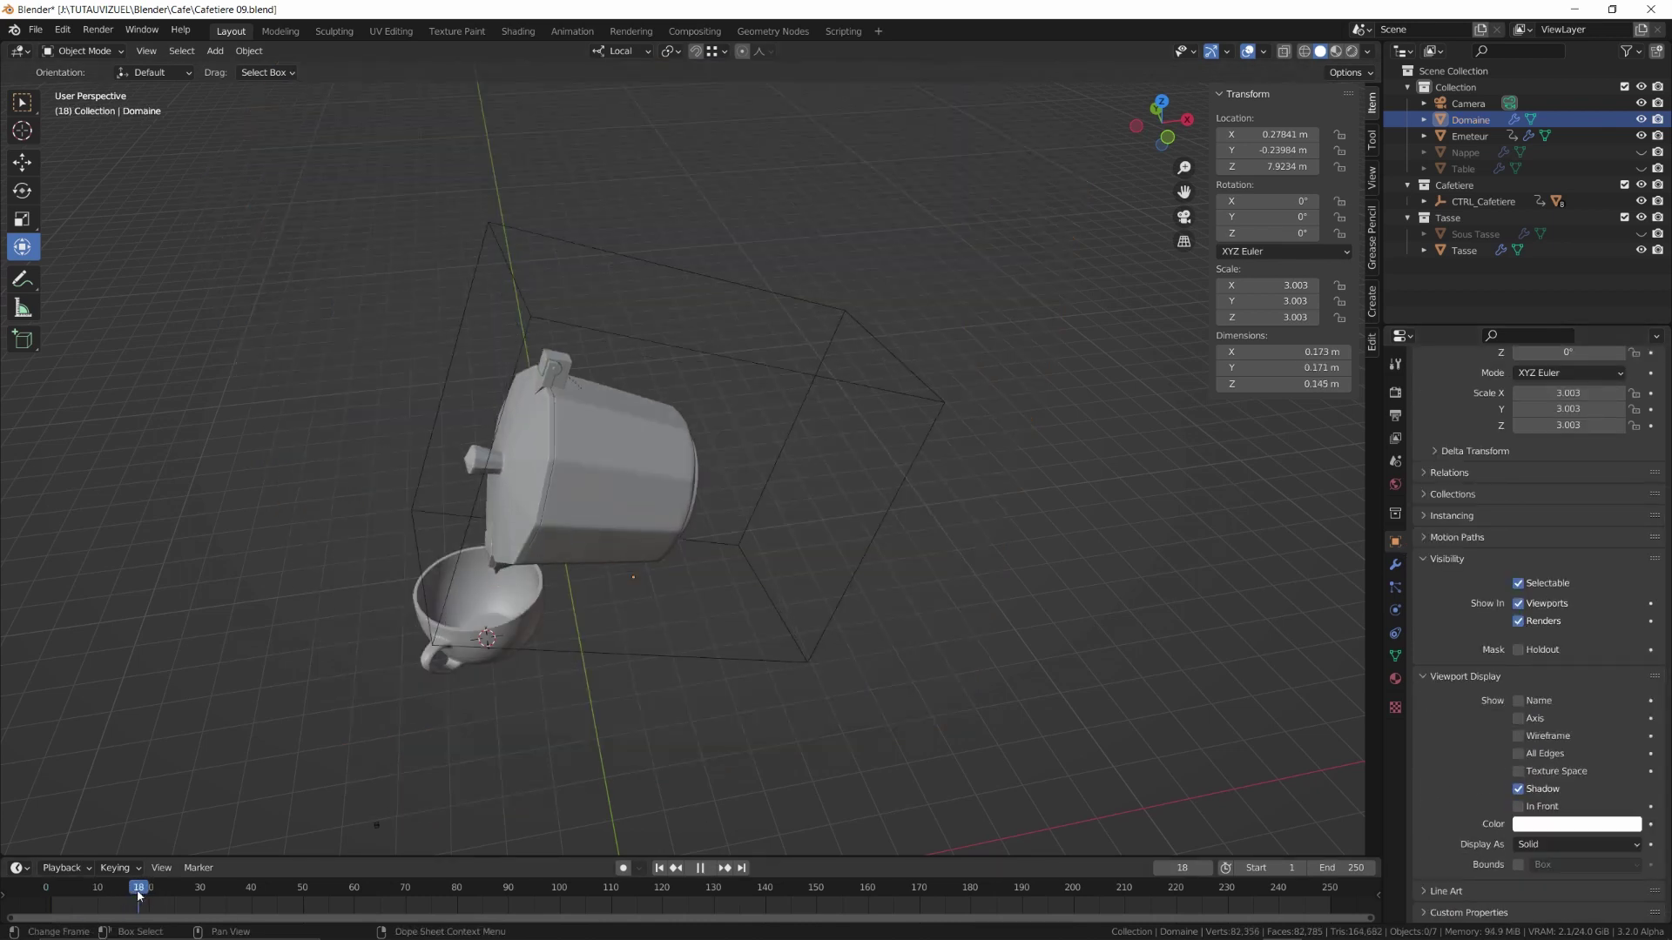
key(space)
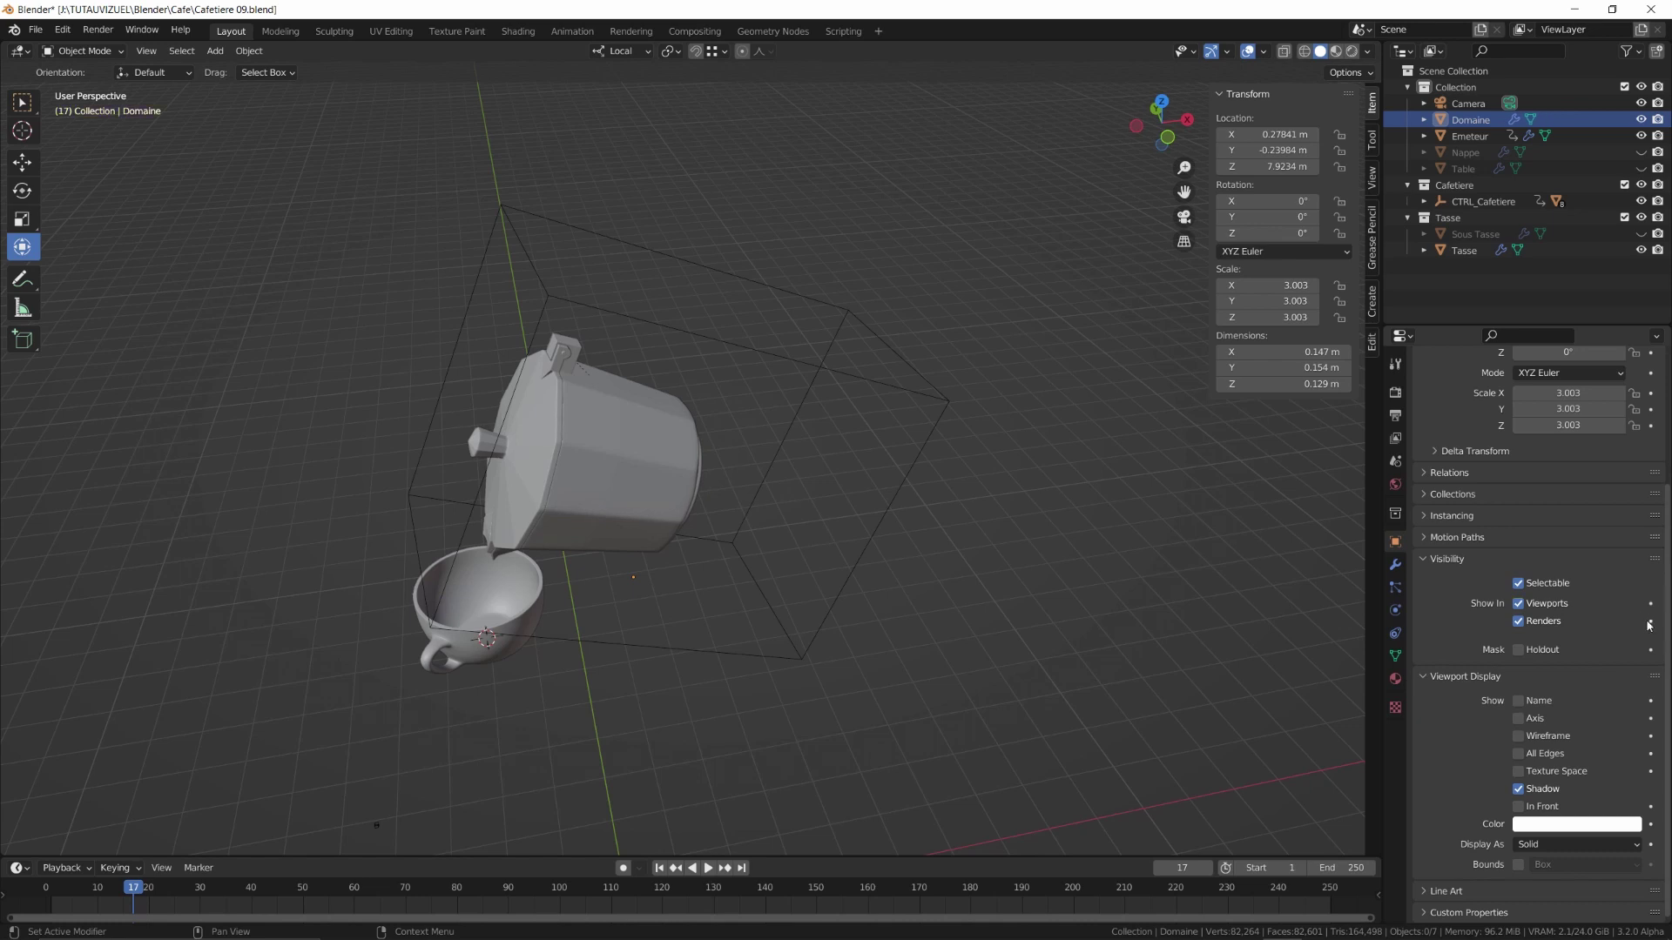
click(1648, 621)
click(1648, 604)
Disable the domain's viewport and render visibility at frame 16, keyframe both, and play the animation from the start
key(space)
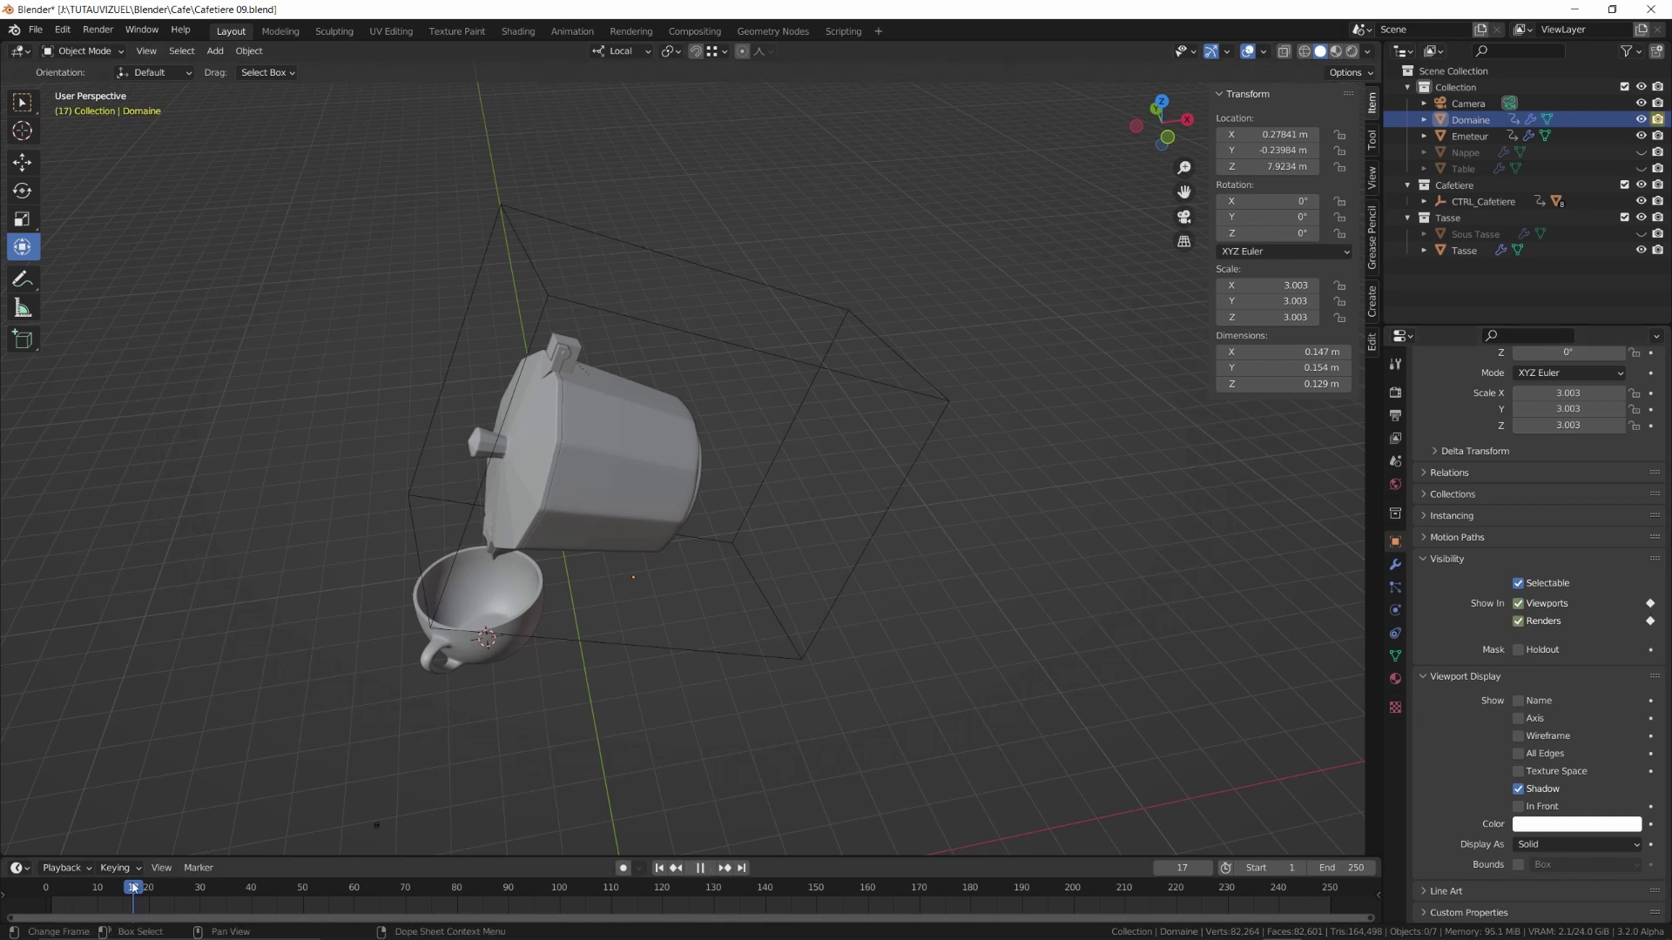
drag(134, 888, 129, 889)
click(1517, 603)
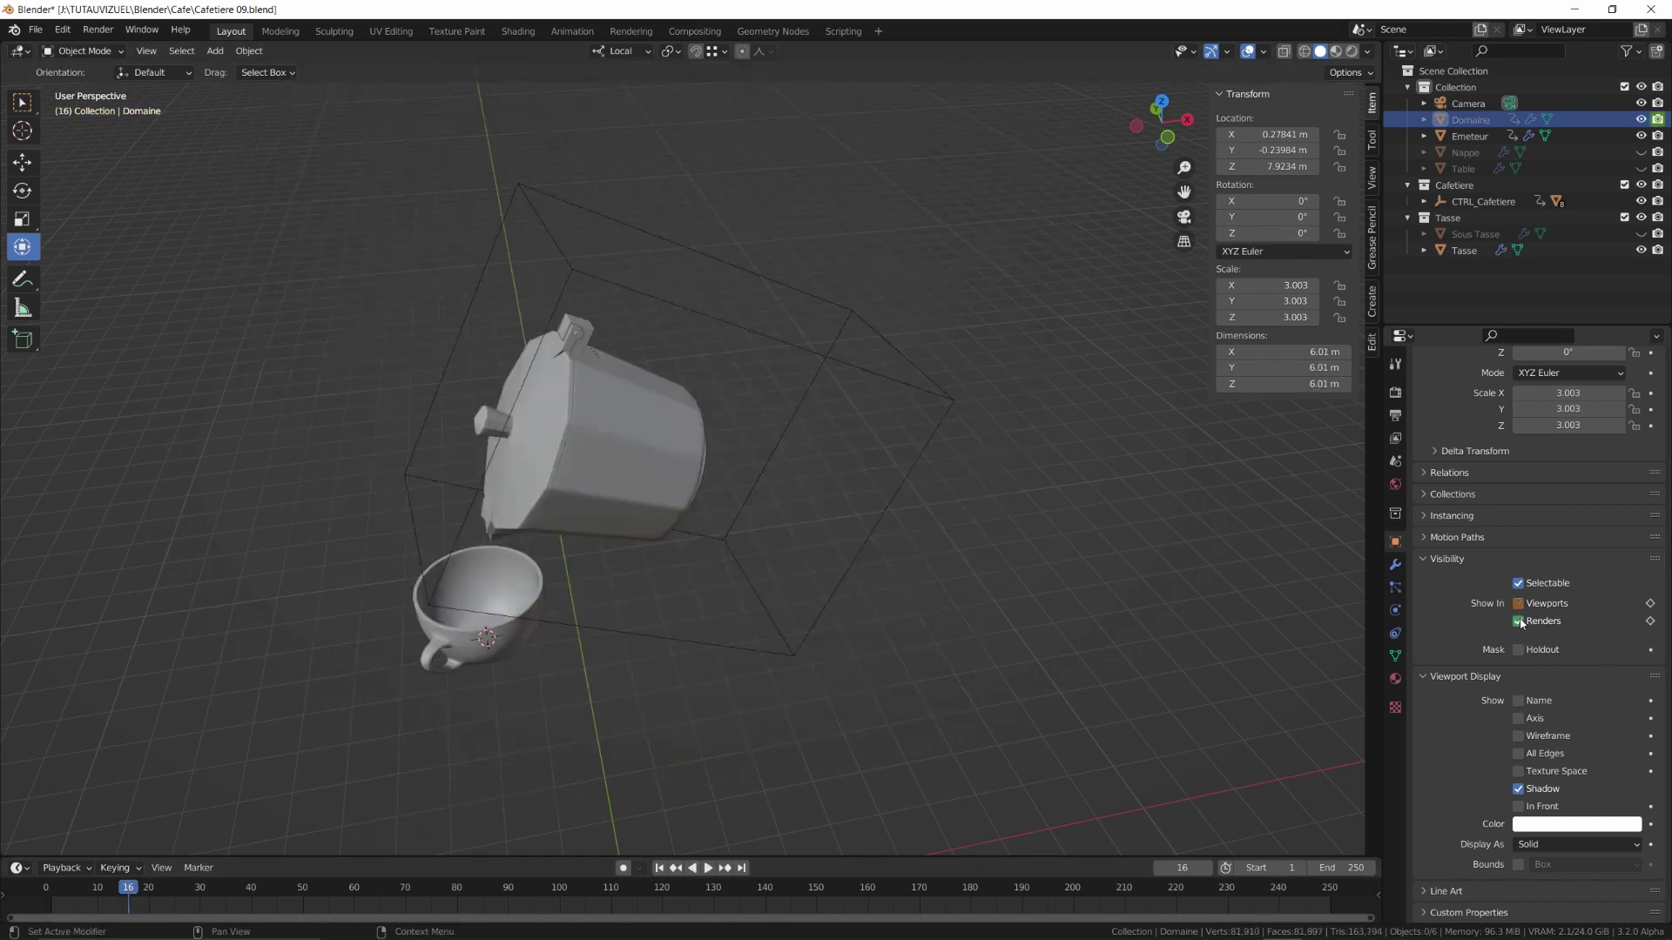
click(1518, 621)
click(1650, 604)
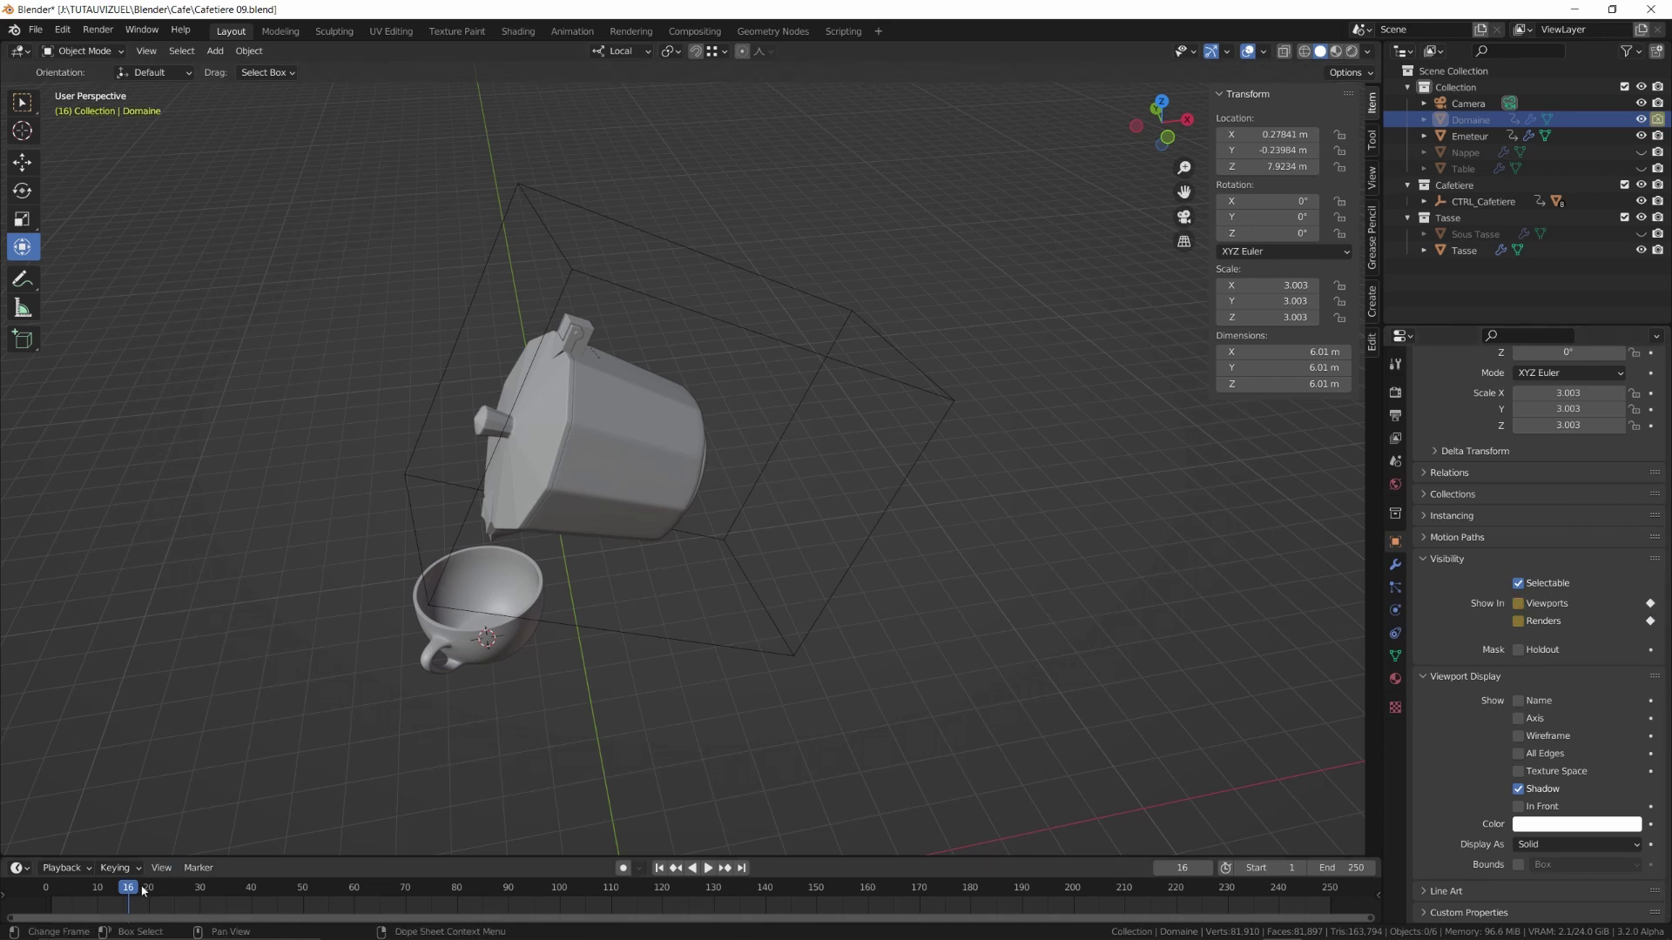
drag(129, 888, 54, 888)
key(space)
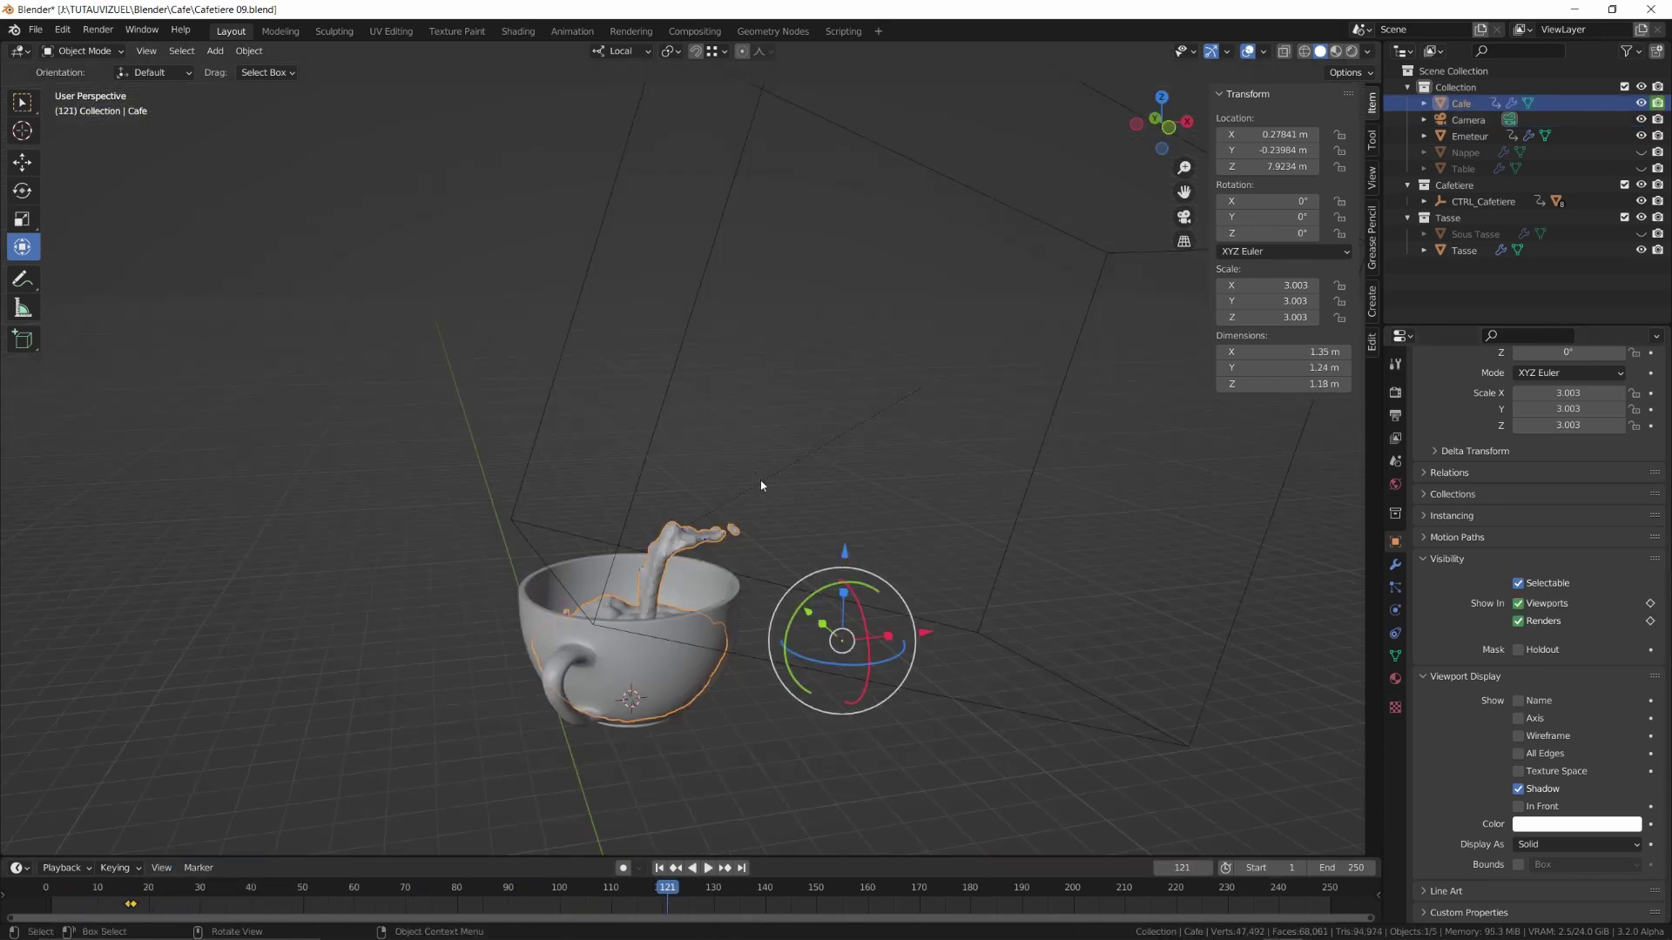
Hide the coffee liquid, the coffee pot controller and the emitter, leaving only the cup in the viewport
key(h)
click(685, 364)
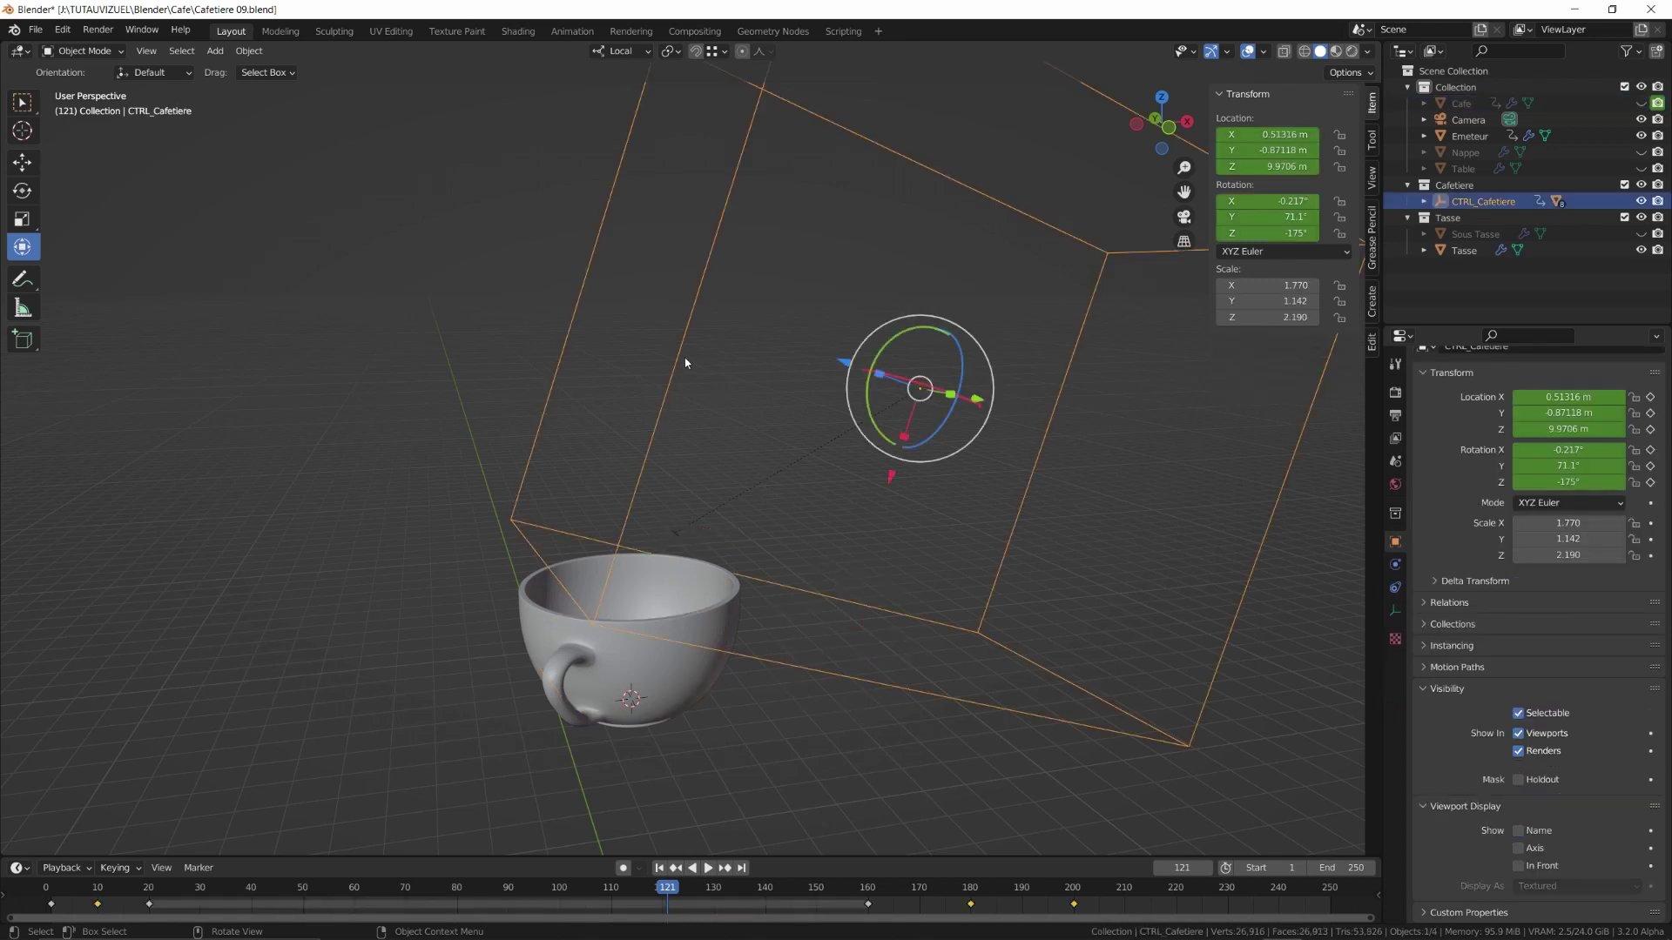
key(h)
click(670, 533)
key(h)
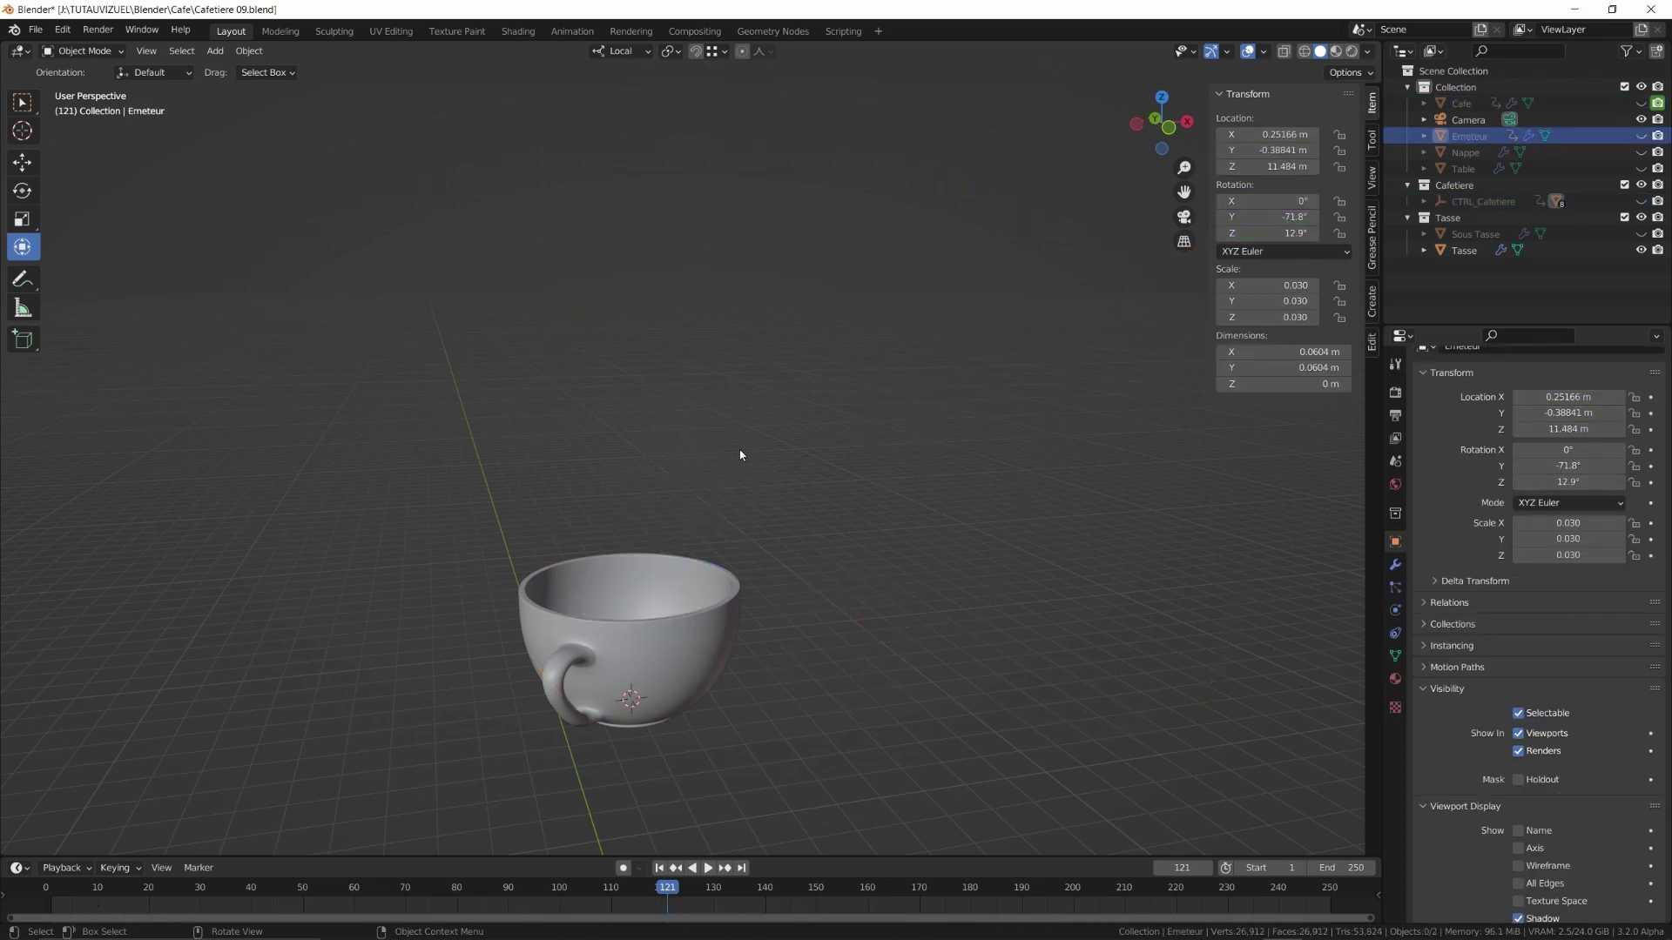
Add a cube at the cup's base and raise its mesh 1 m along Z in Edit Mode
key(shift+a)
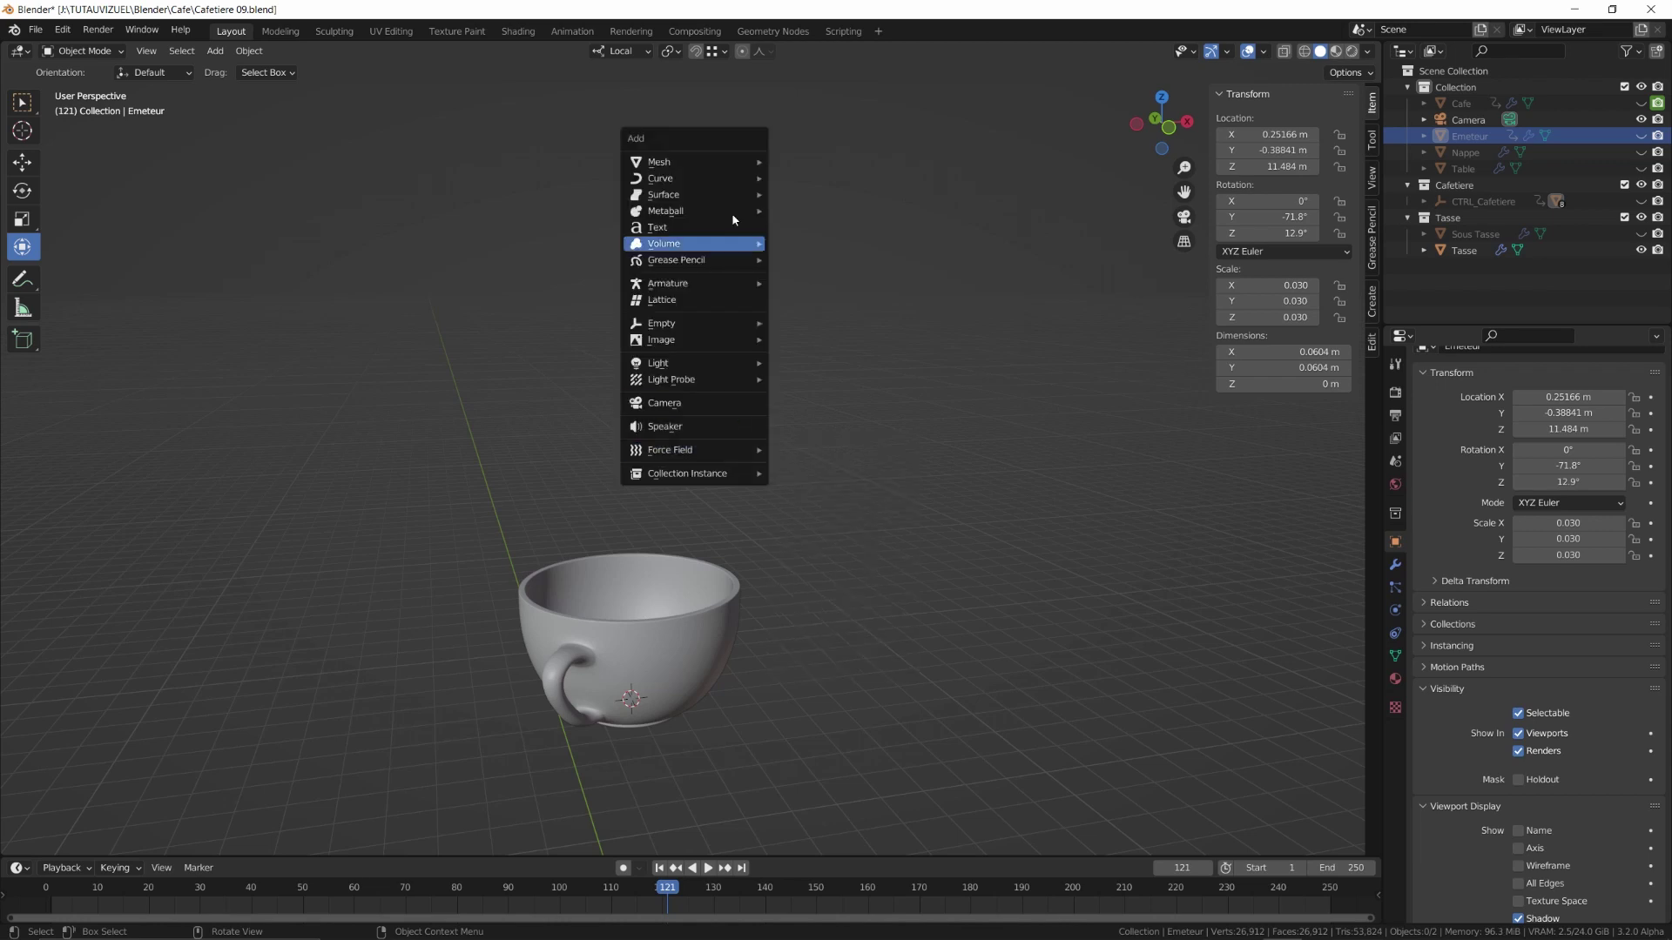
click(732, 218)
key(Tab)
key(g)
key(z)
key(z)
key(1)
key(Return)
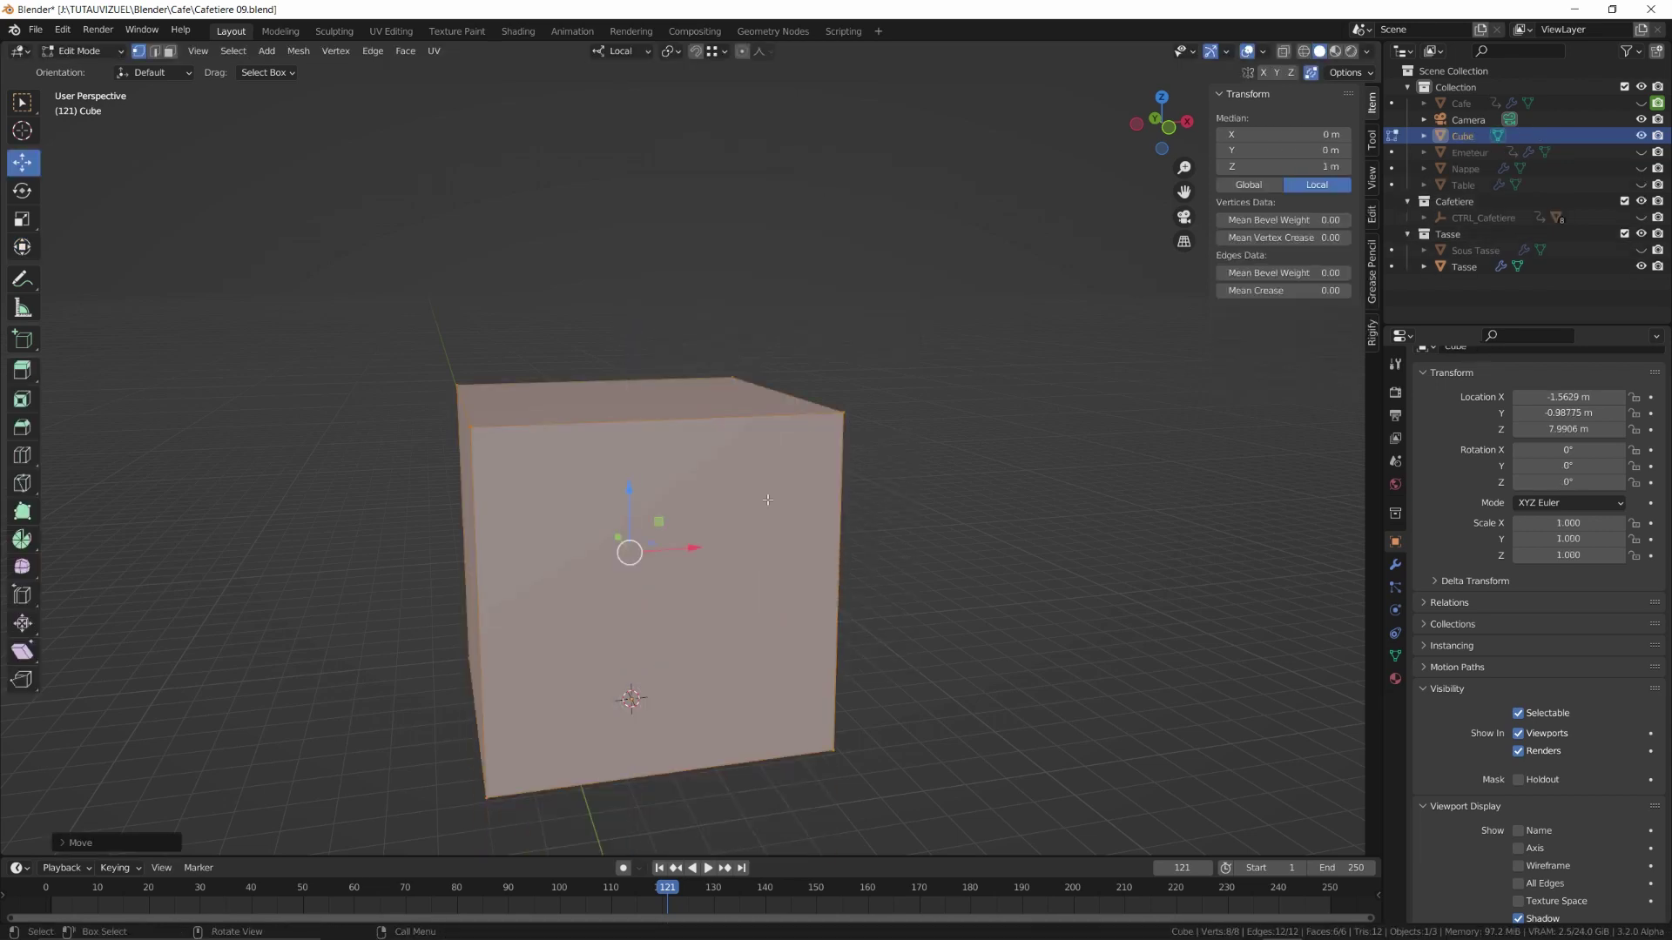
Scale the cube up to about 3.66 m per side around the cup and display the scene in wireframe
key(Tab)
key(s)
click(1083, 515)
key(shift+z)
Add a cylinder at the cup, scale it to about 1.18 m wide and flatten it along Z
key(shift+a)
mouse_move(812, 573)
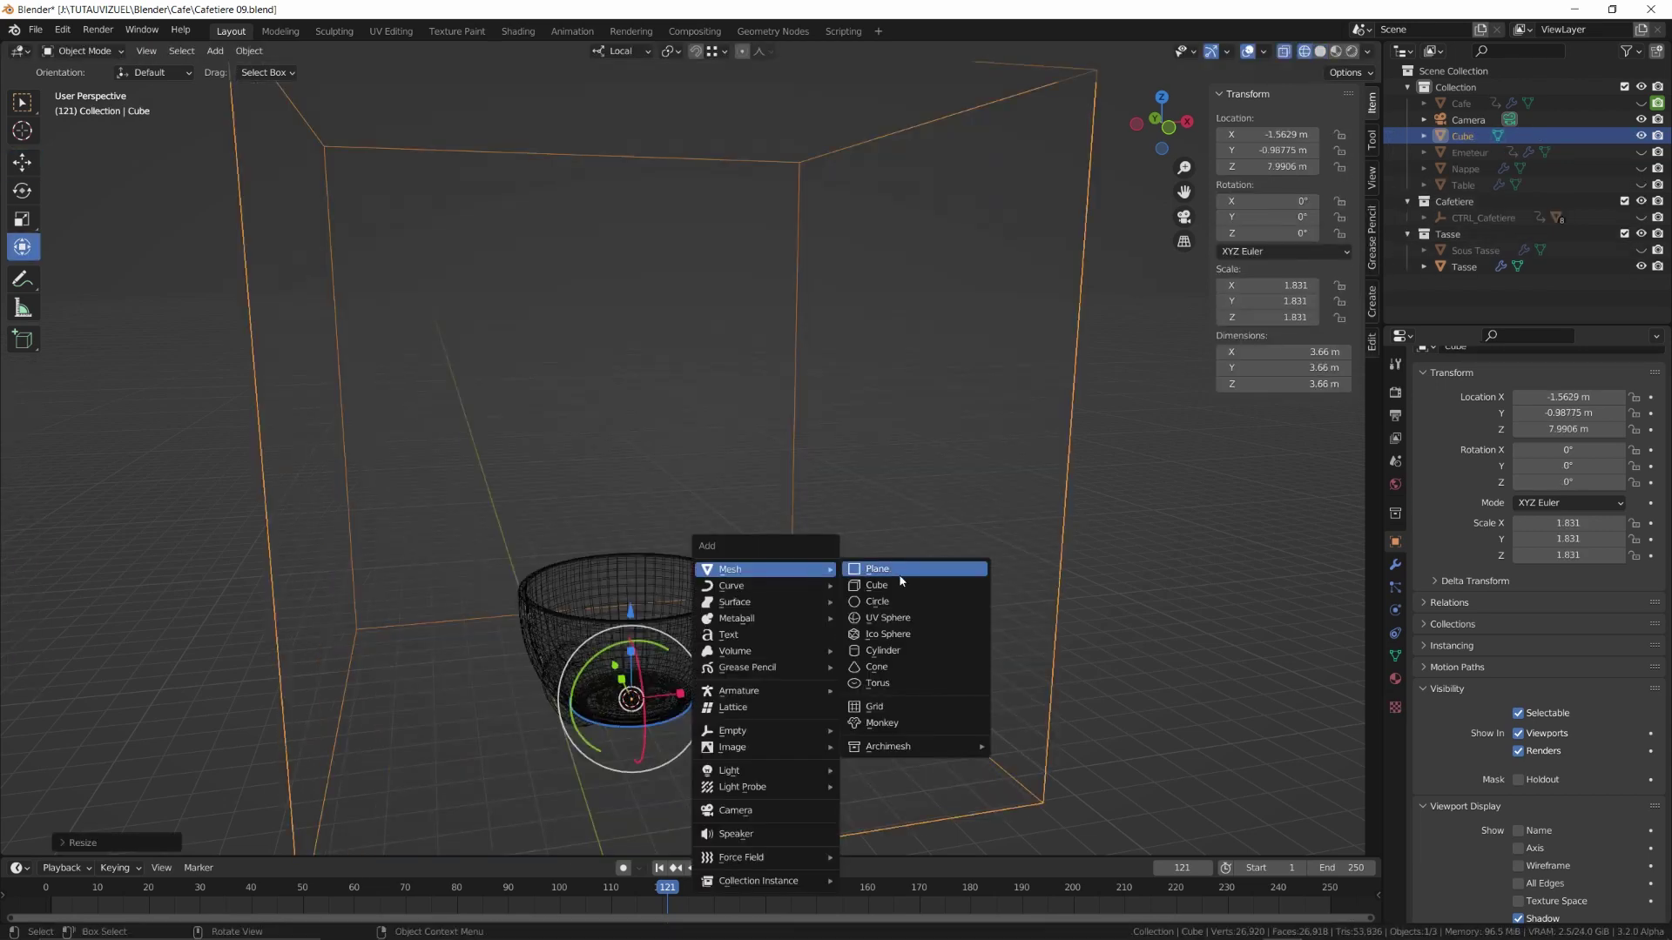
click(895, 607)
key(s)
key(z)
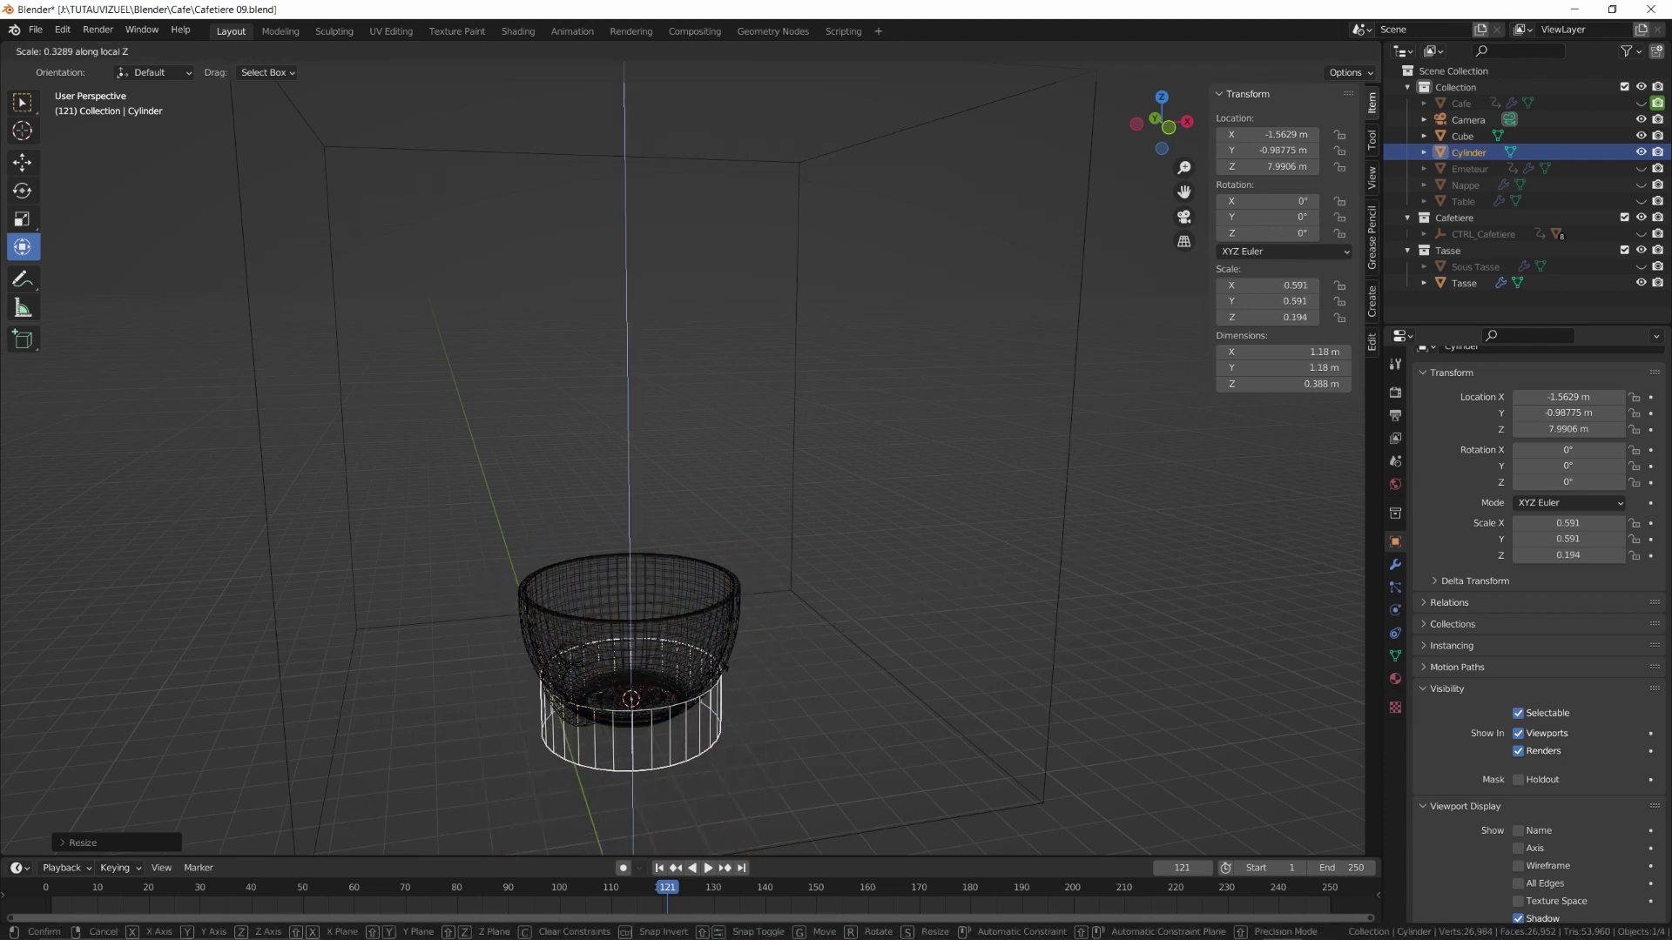
click(663, 687)
Raise the cylinder to about 8.63 m on Z near the cup's rim and shrink it to about 1.09 m wide
key(g)
key(z)
click(775, 624)
middle_drag(779, 625, 781, 685)
key(s)
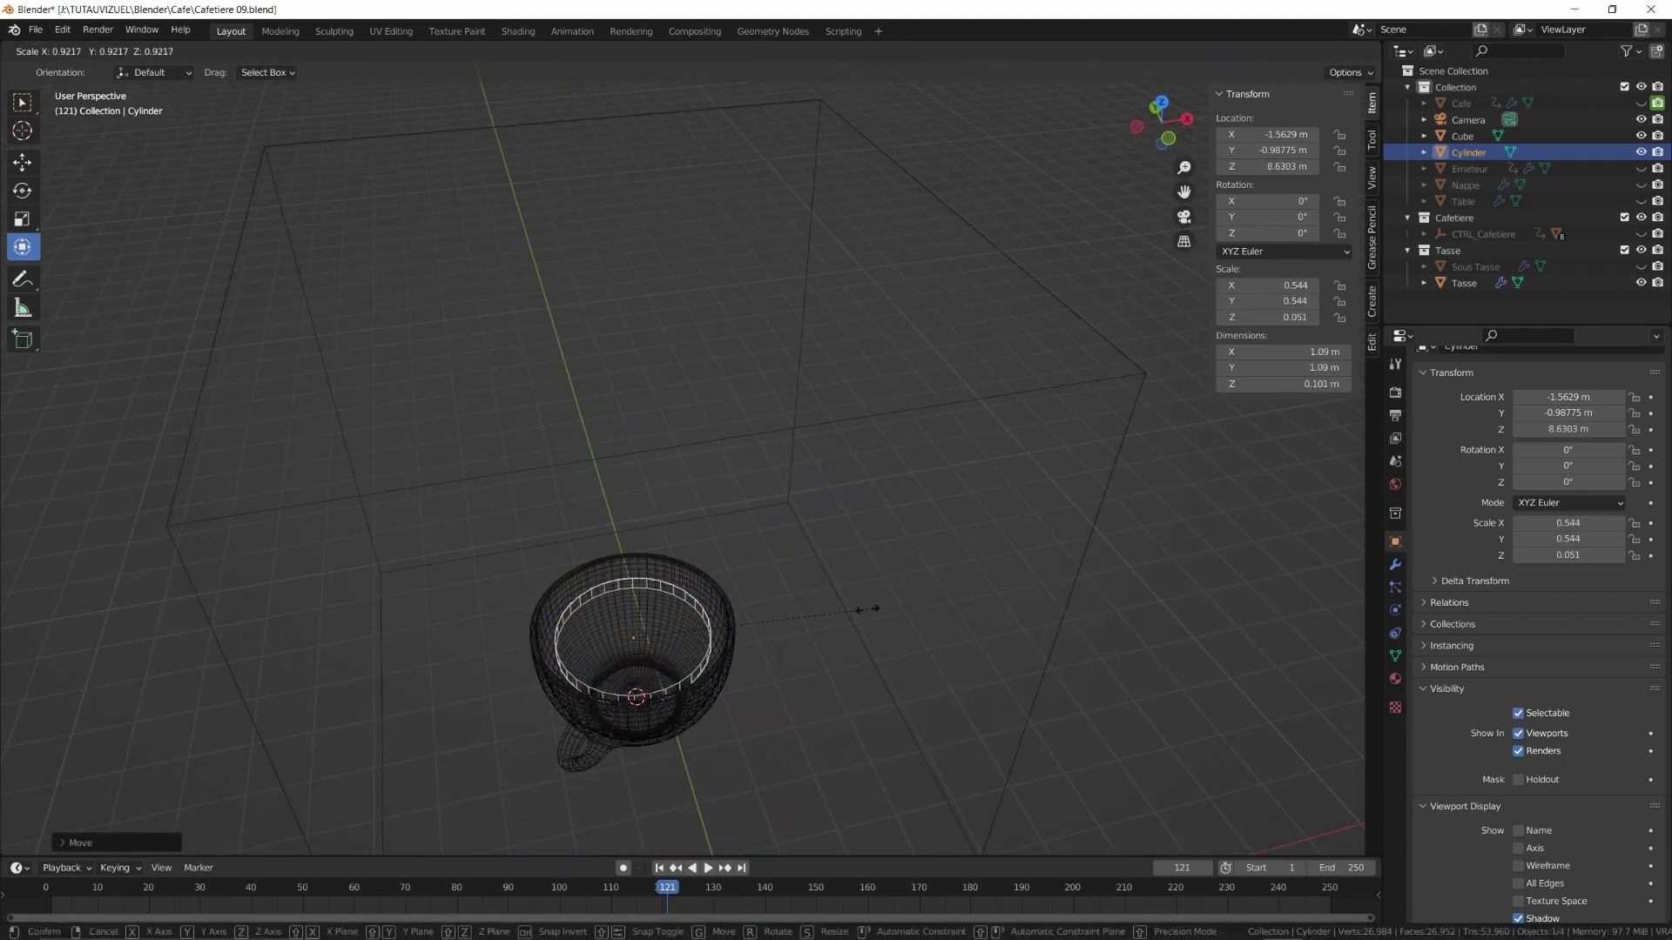
click(853, 611)
middle_drag(855, 643, 872, 587)
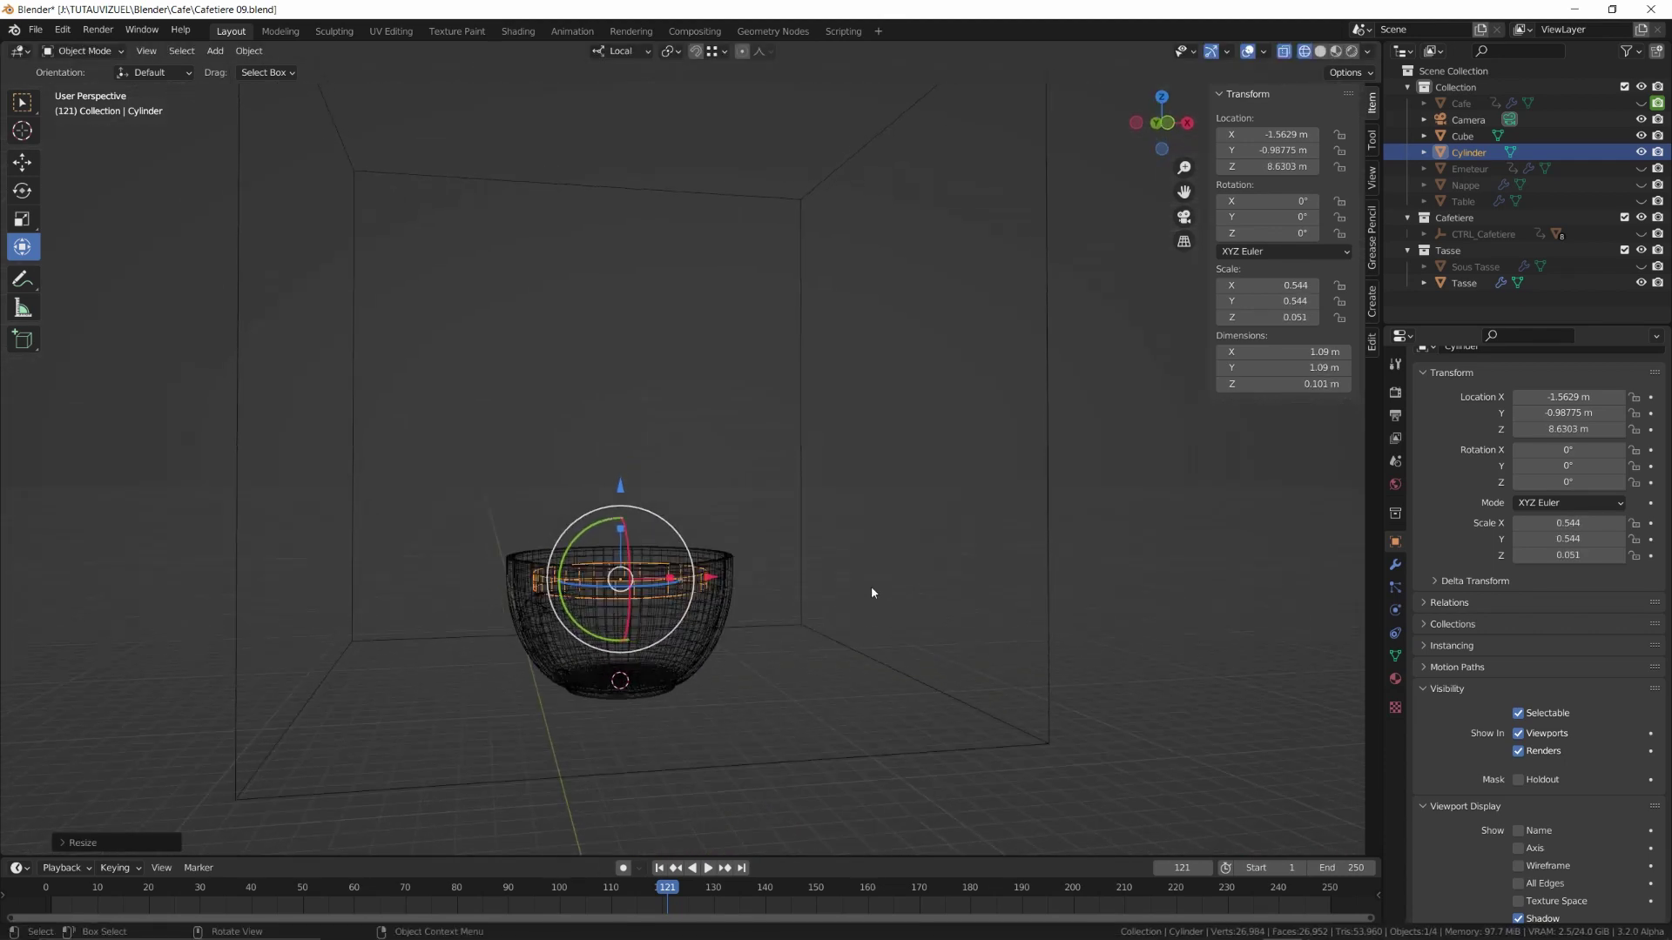
Add fluid physics to the large cube and set its type to Domain
click(1050, 561)
click(1396, 610)
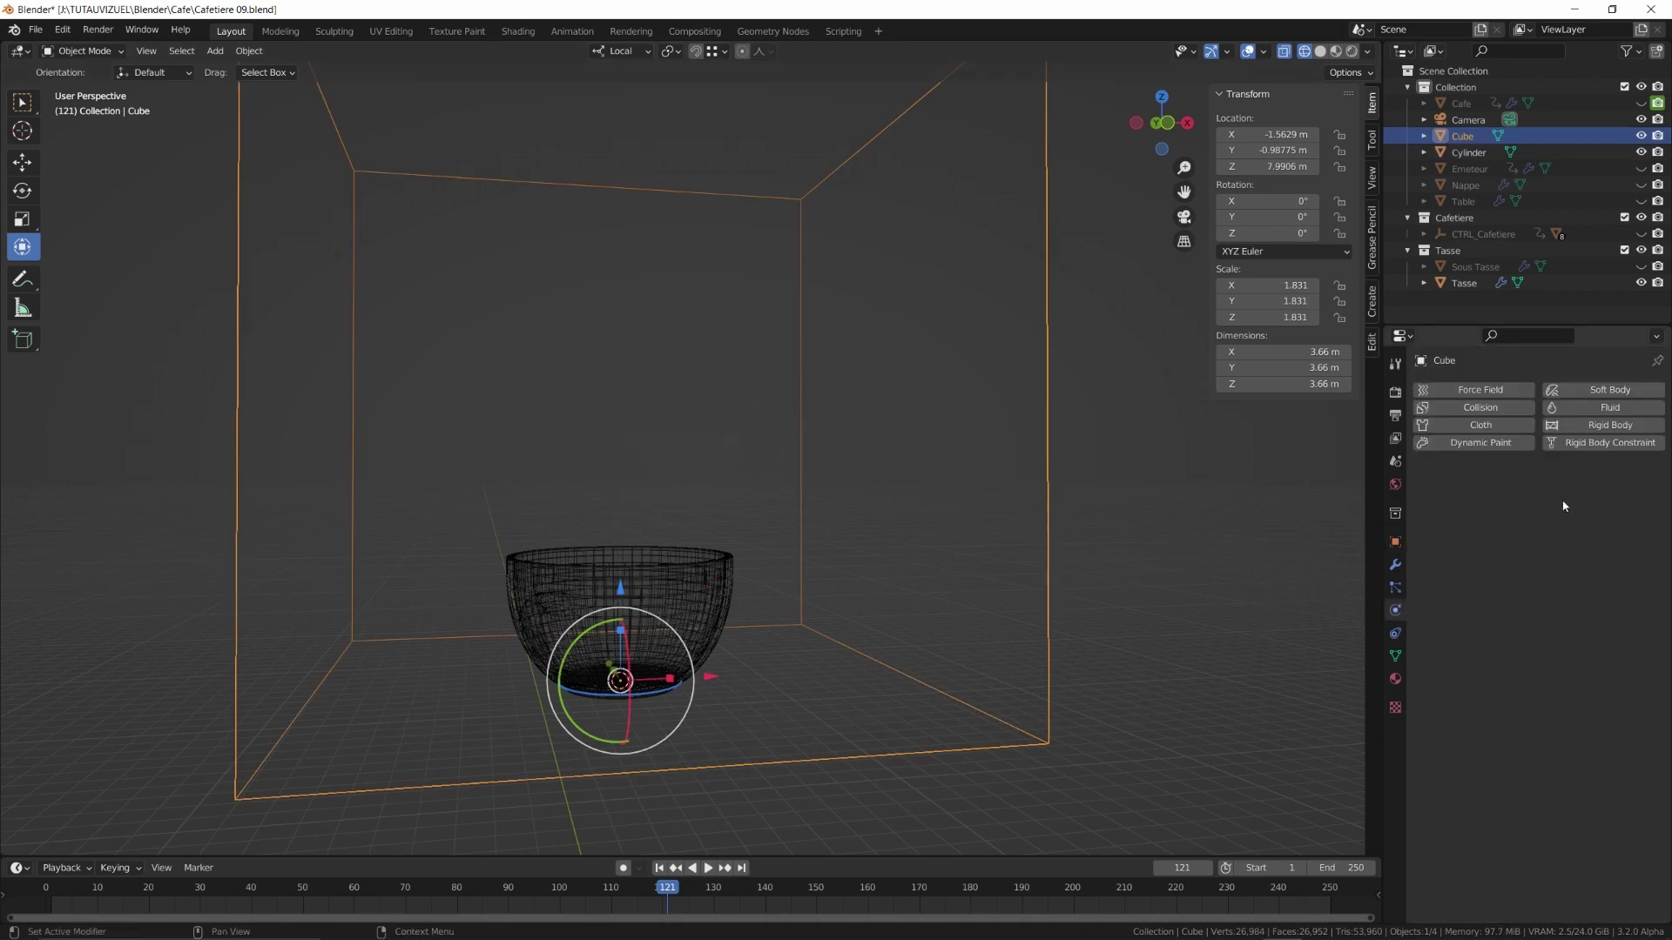
click(1619, 408)
click(1593, 492)
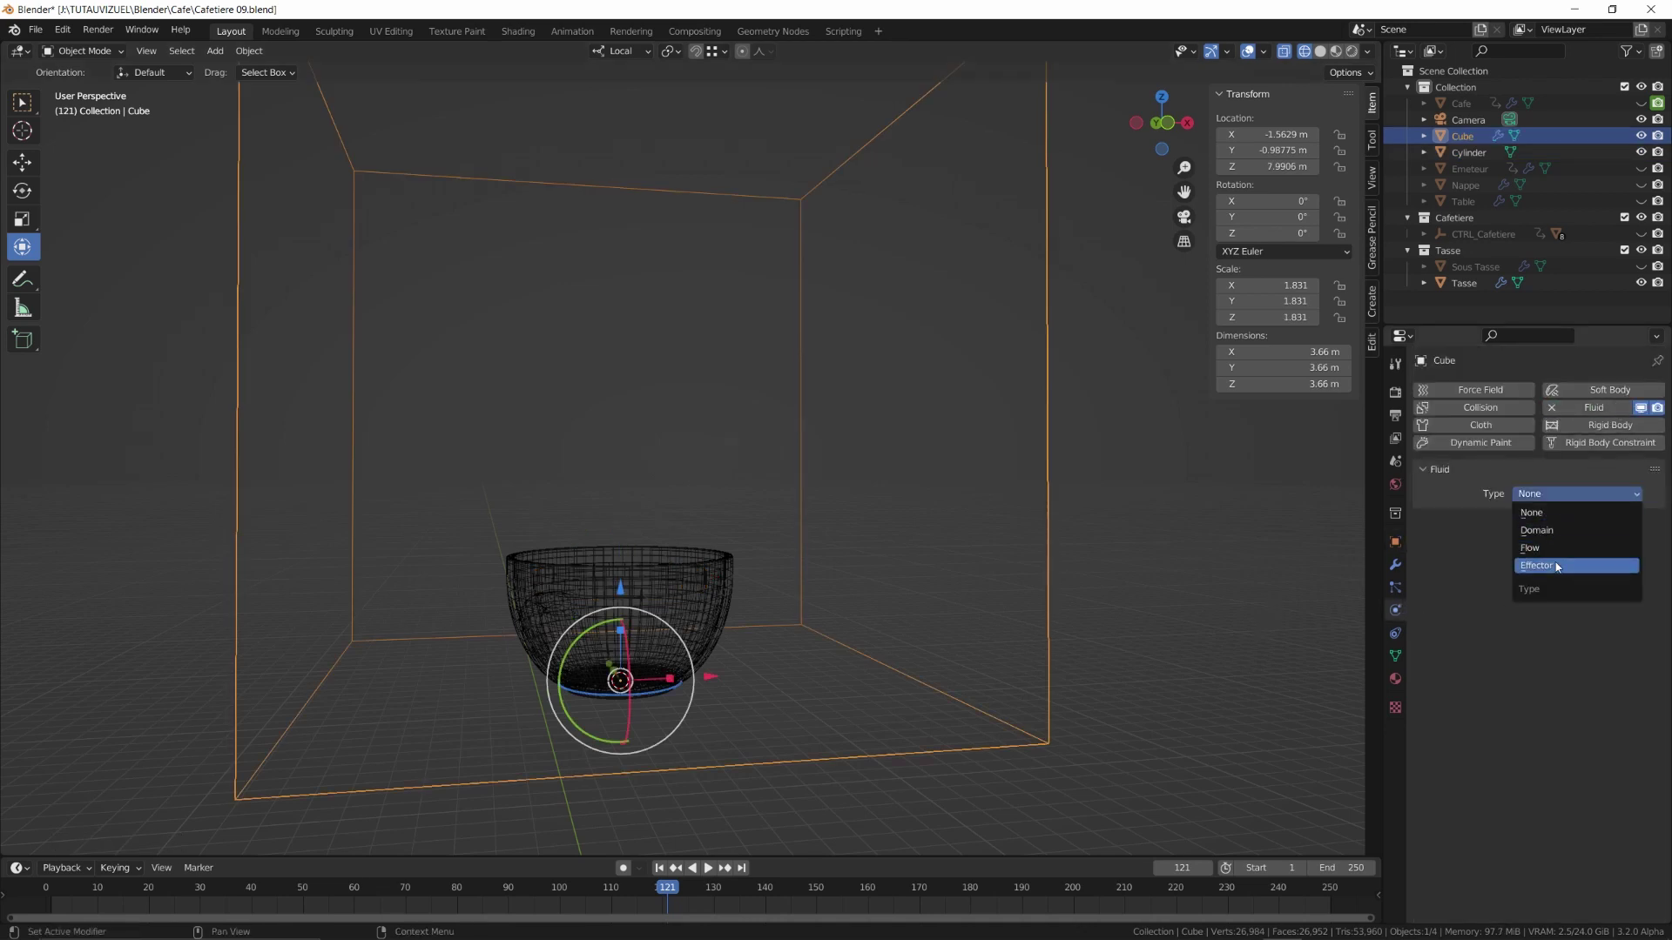
click(1561, 532)
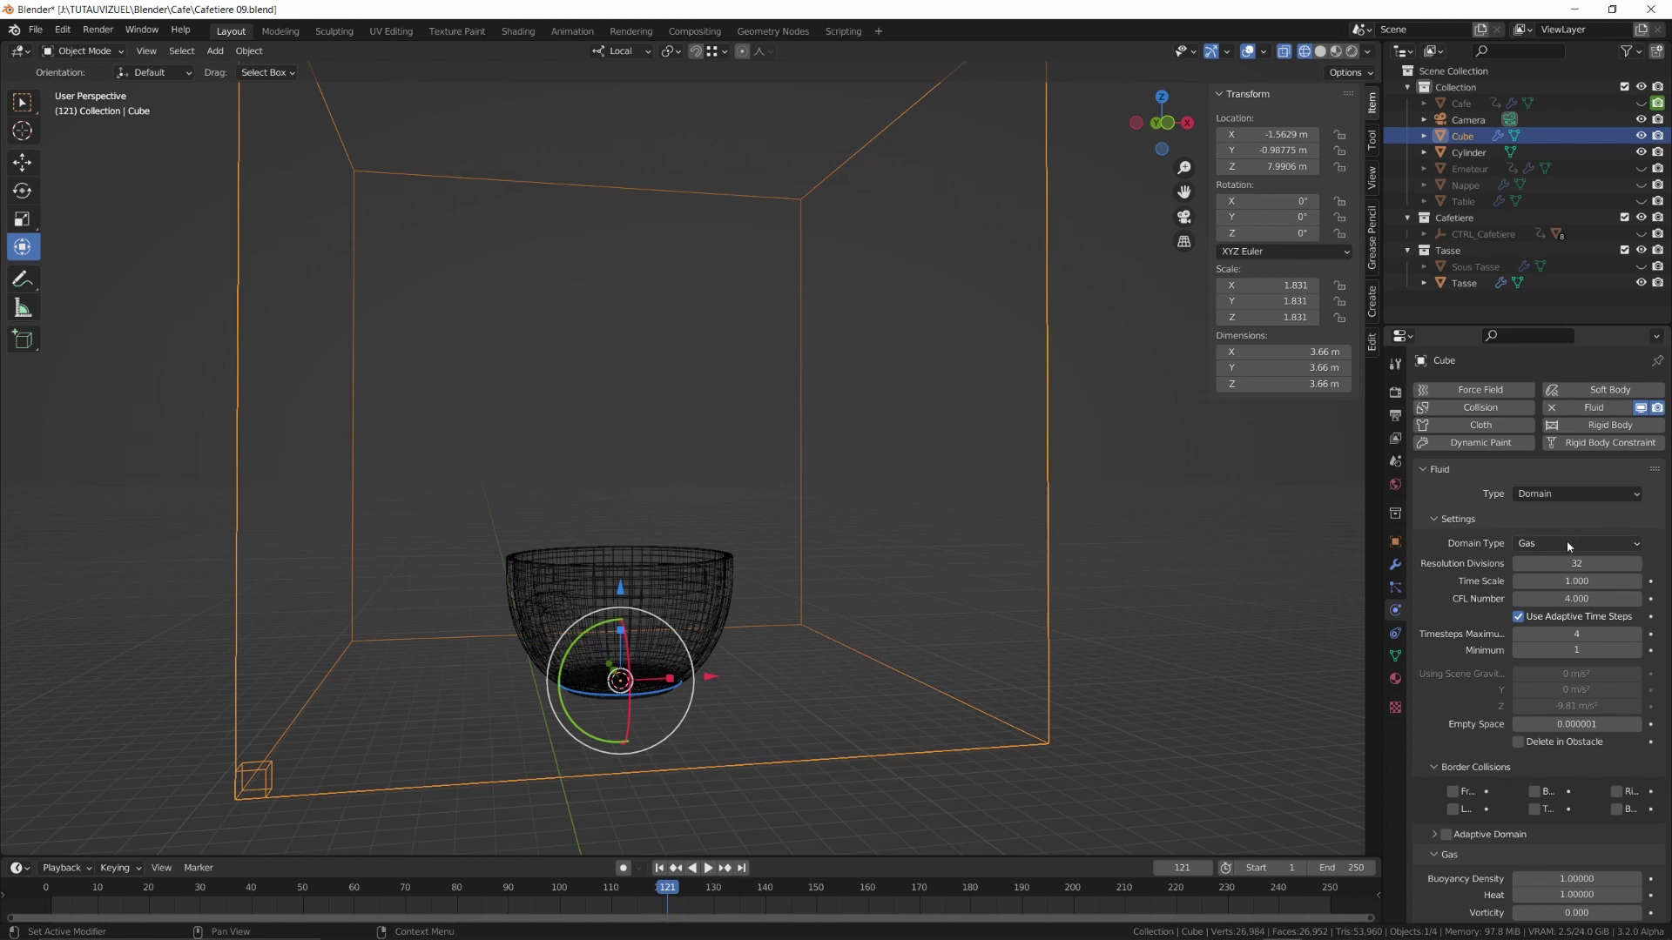
Enable Adaptive Domain for the cube's gas simulation with a threshold of 0.002
scroll(1444, 651, down, 4)
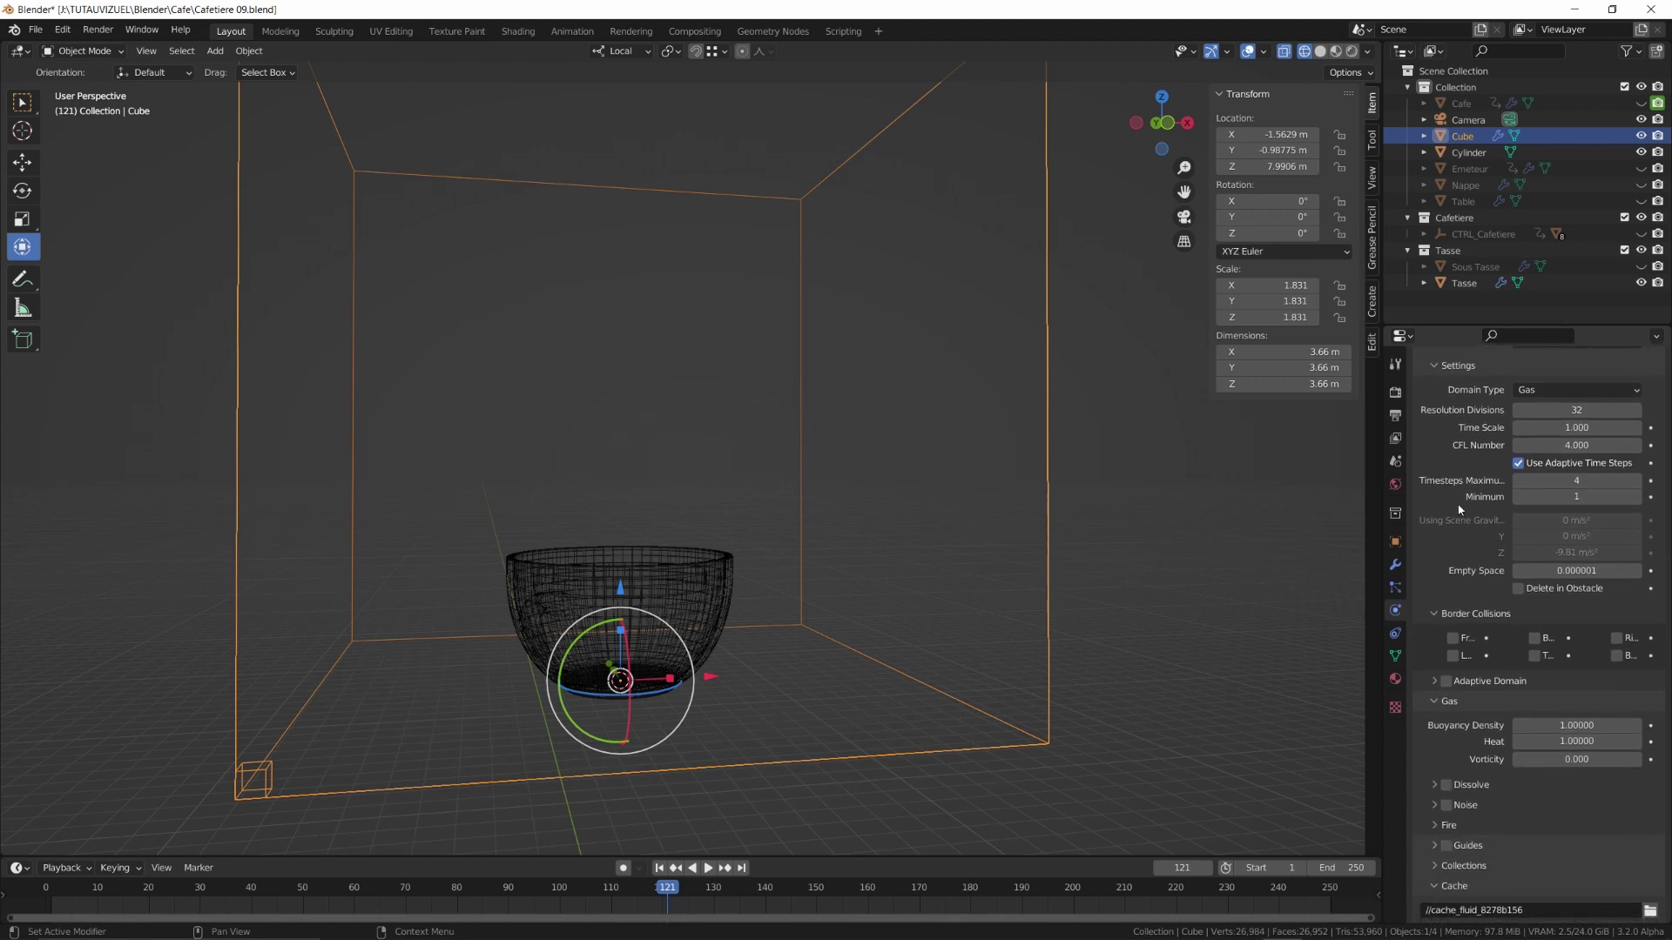
scroll(1459, 513, down, 3)
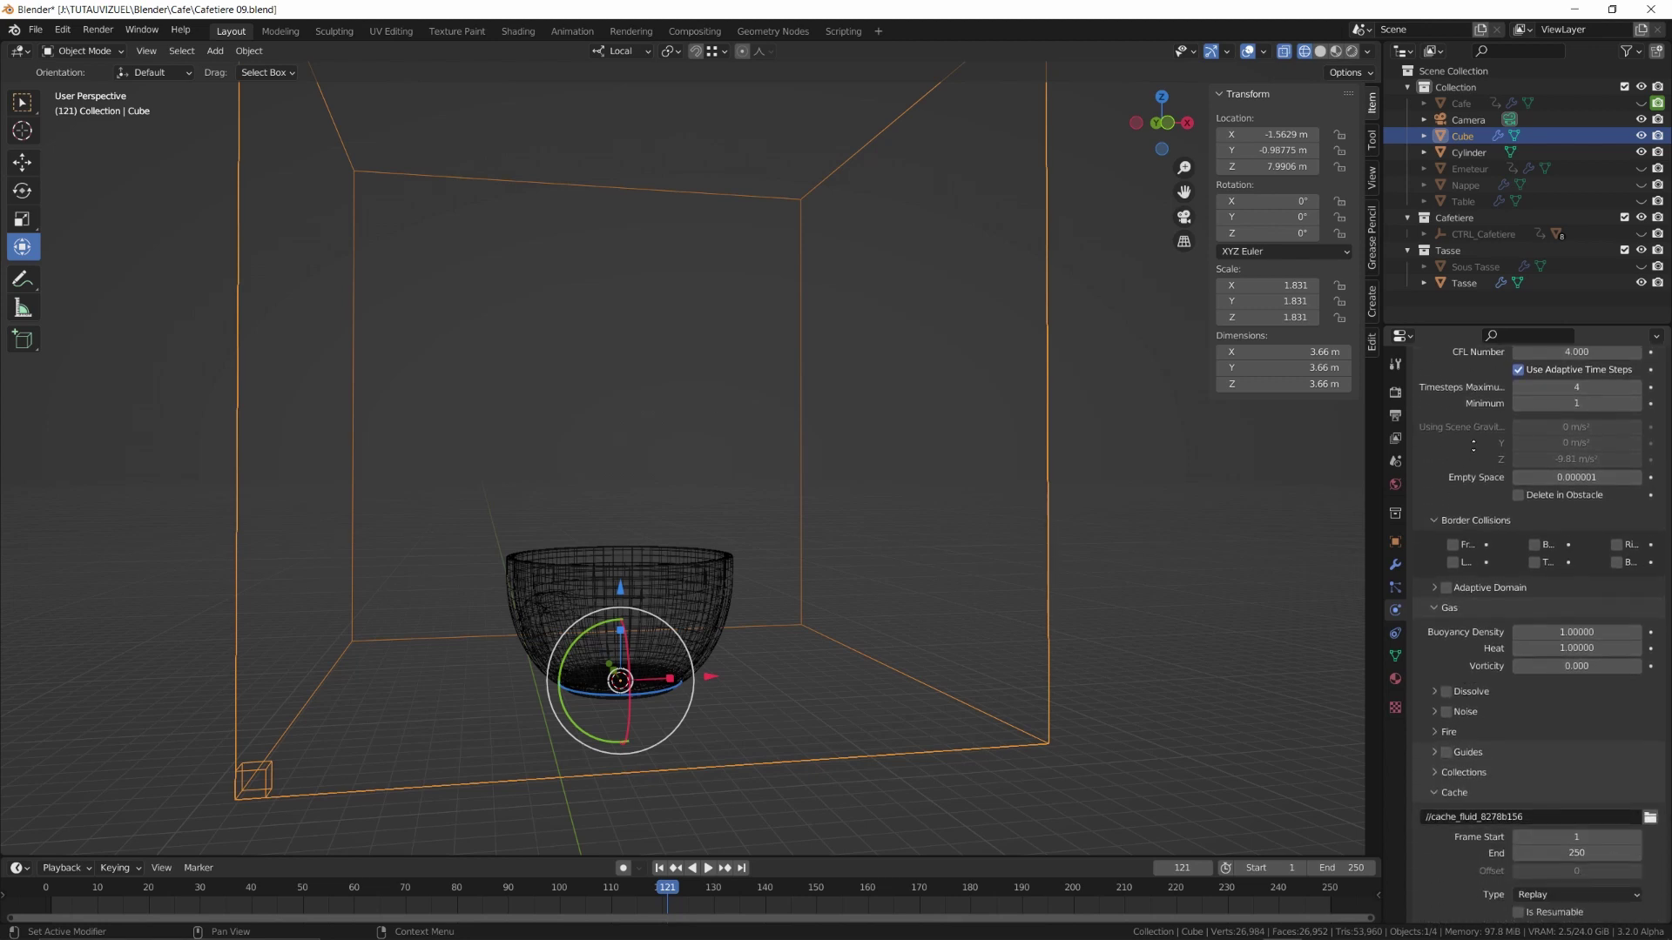
click(1434, 576)
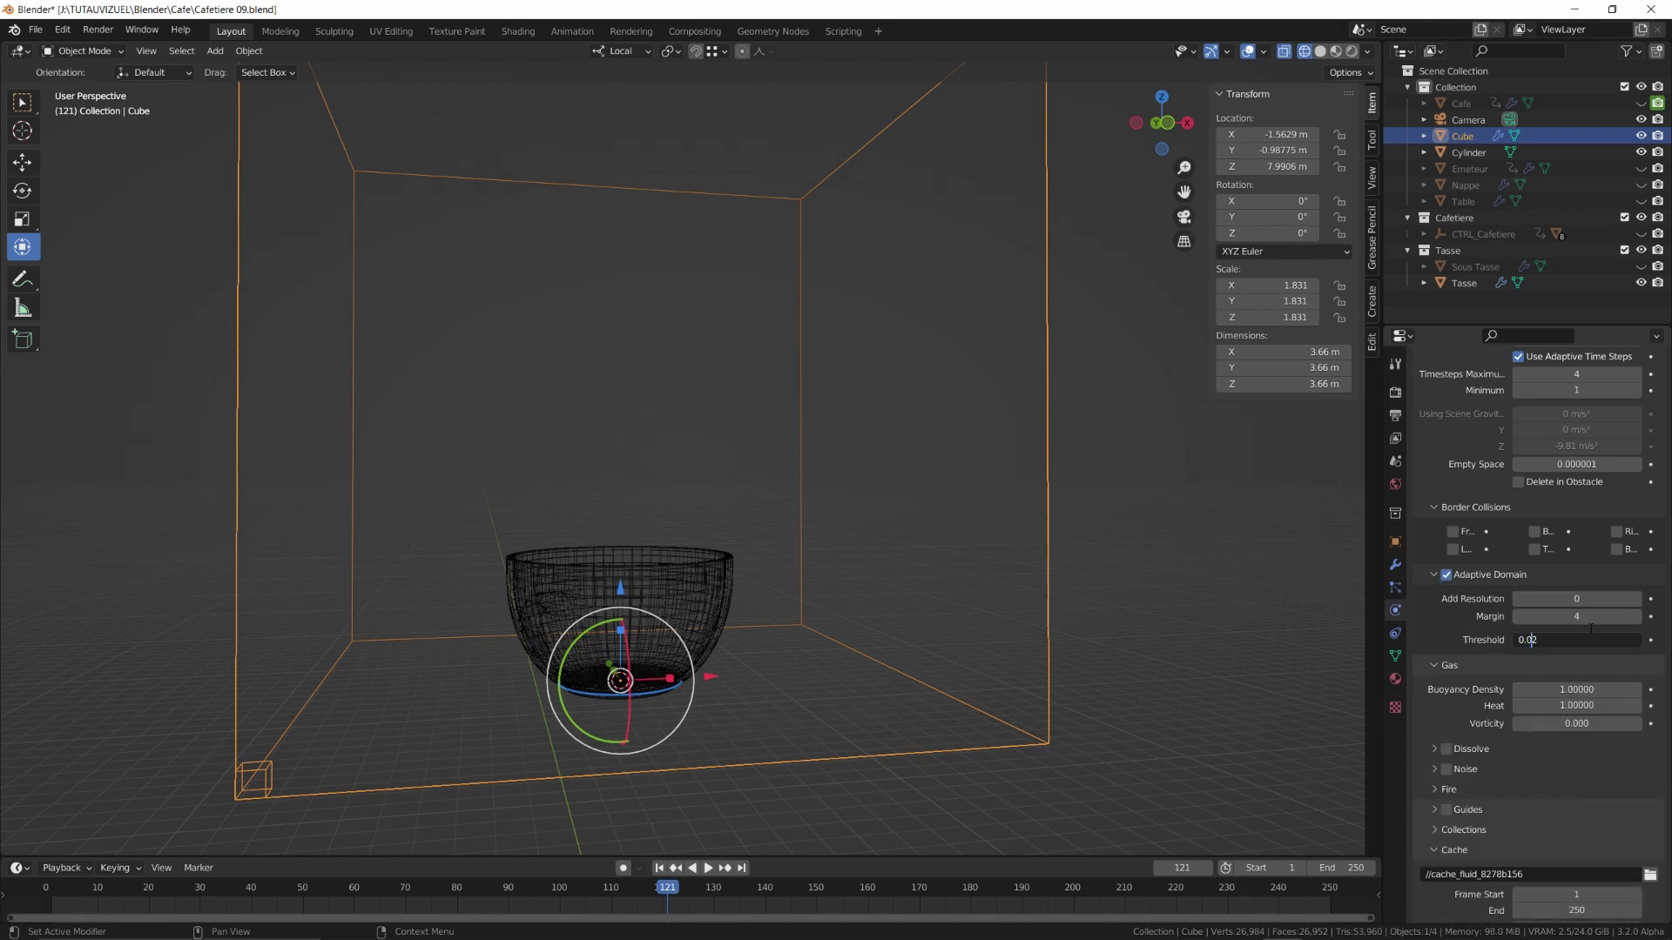
key(Return)
scroll(1459, 655, down, 2)
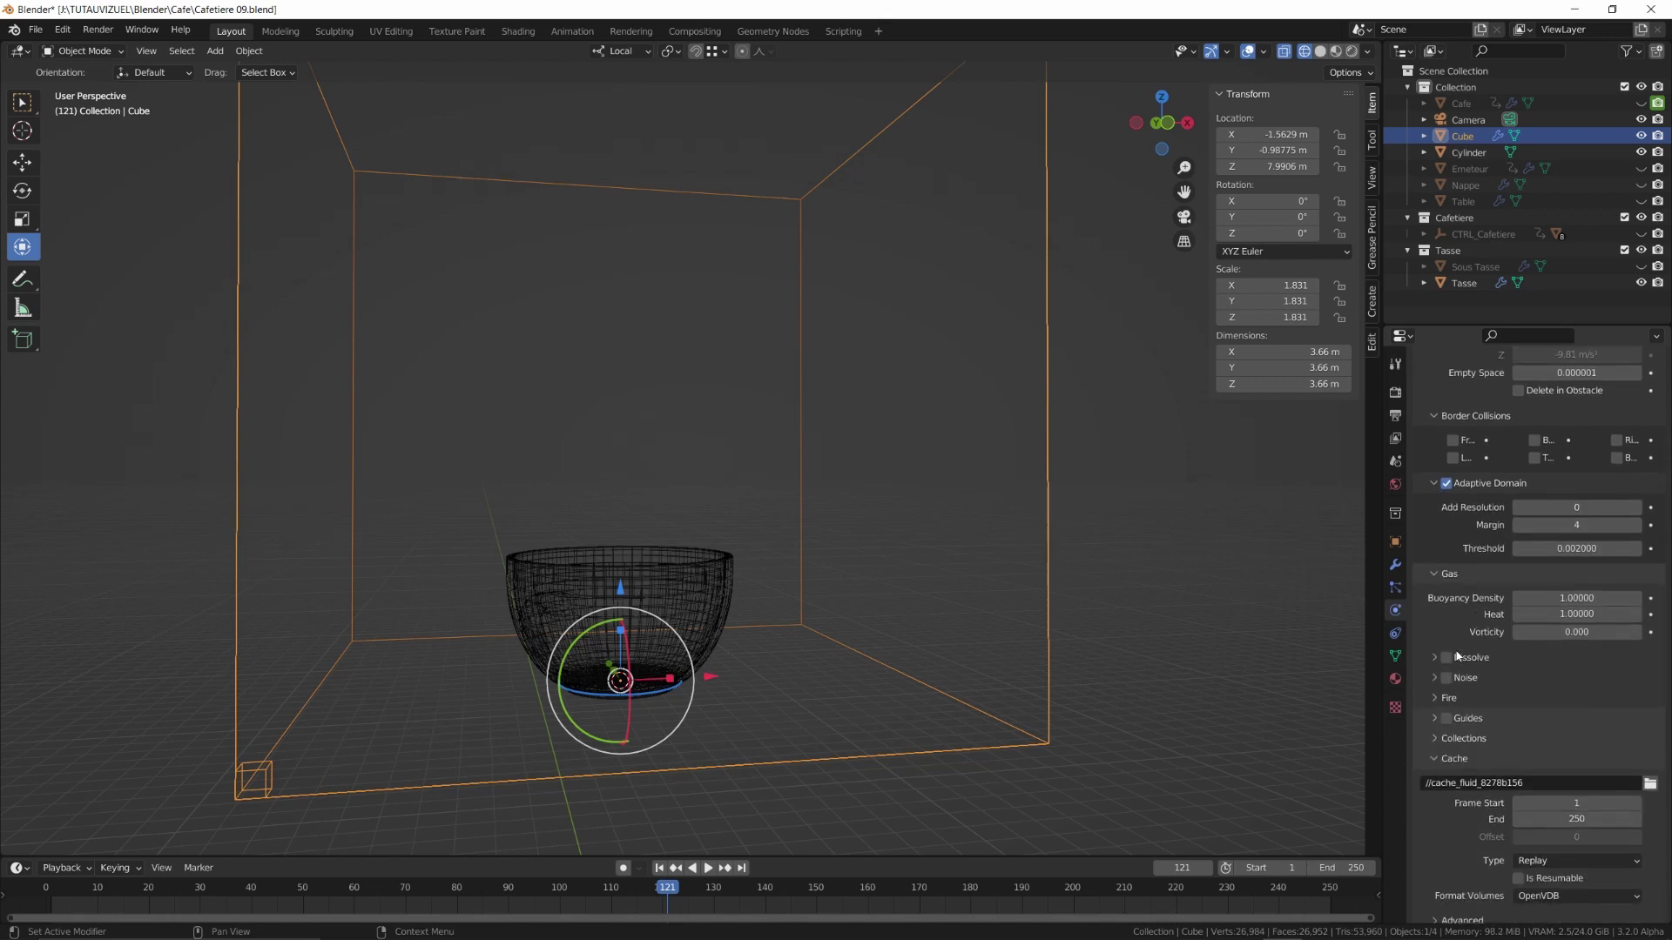
Enable Dissolve for the domain's gas and set its time to 10
click(1435, 658)
click(1573, 681)
text(10)
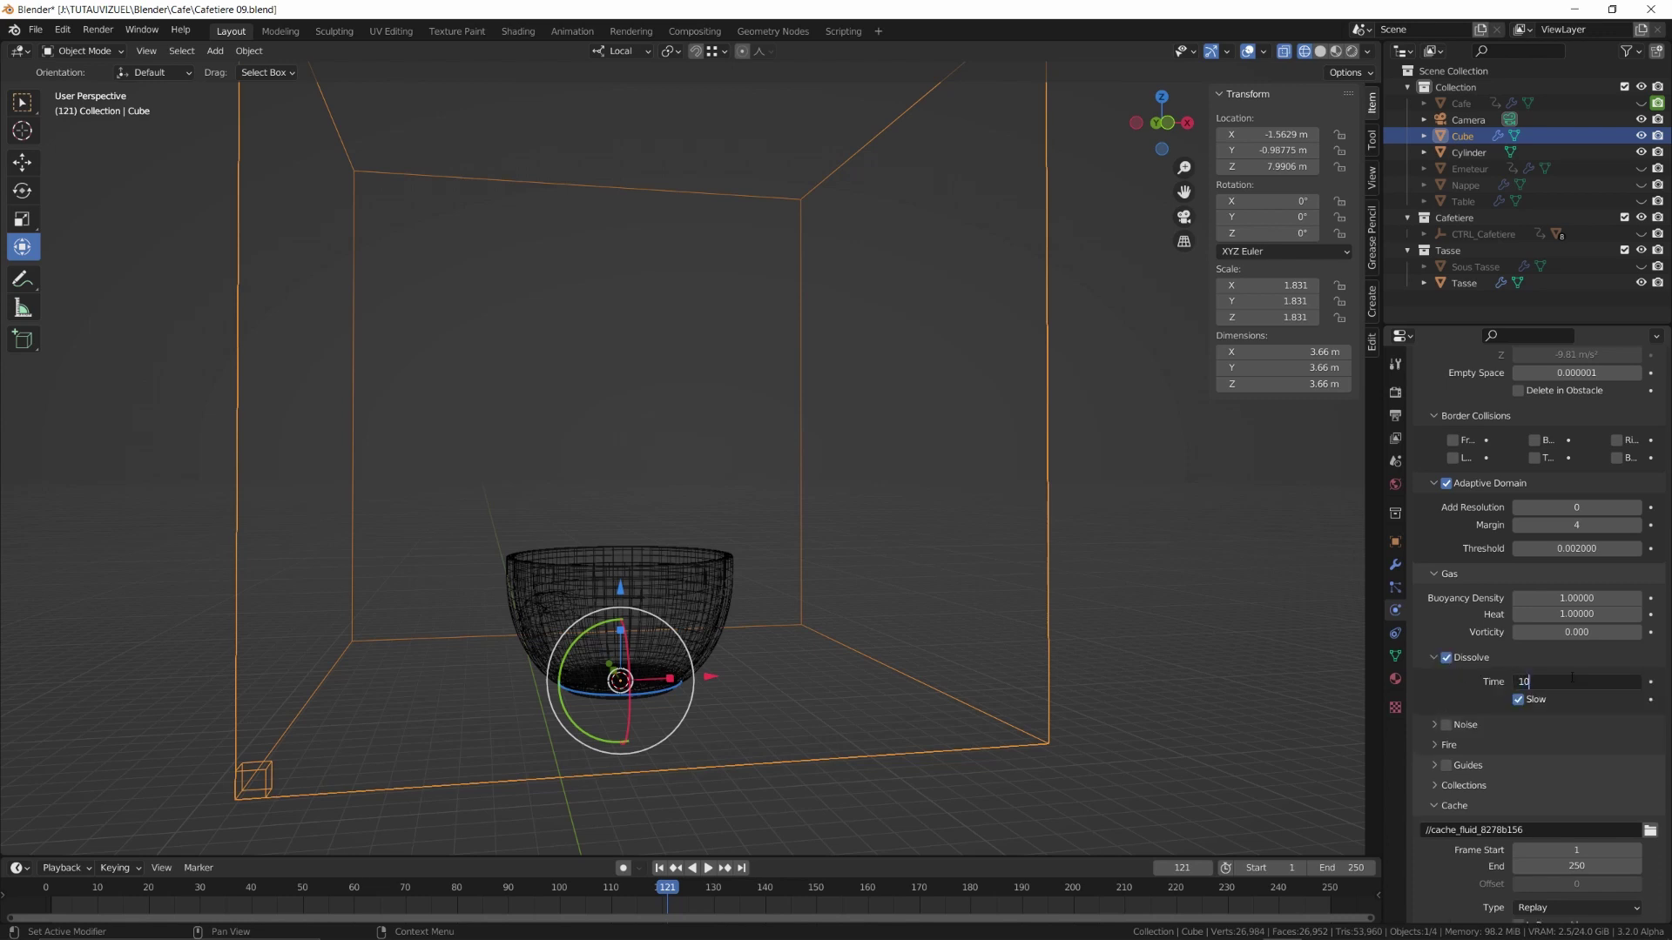
key(Return)
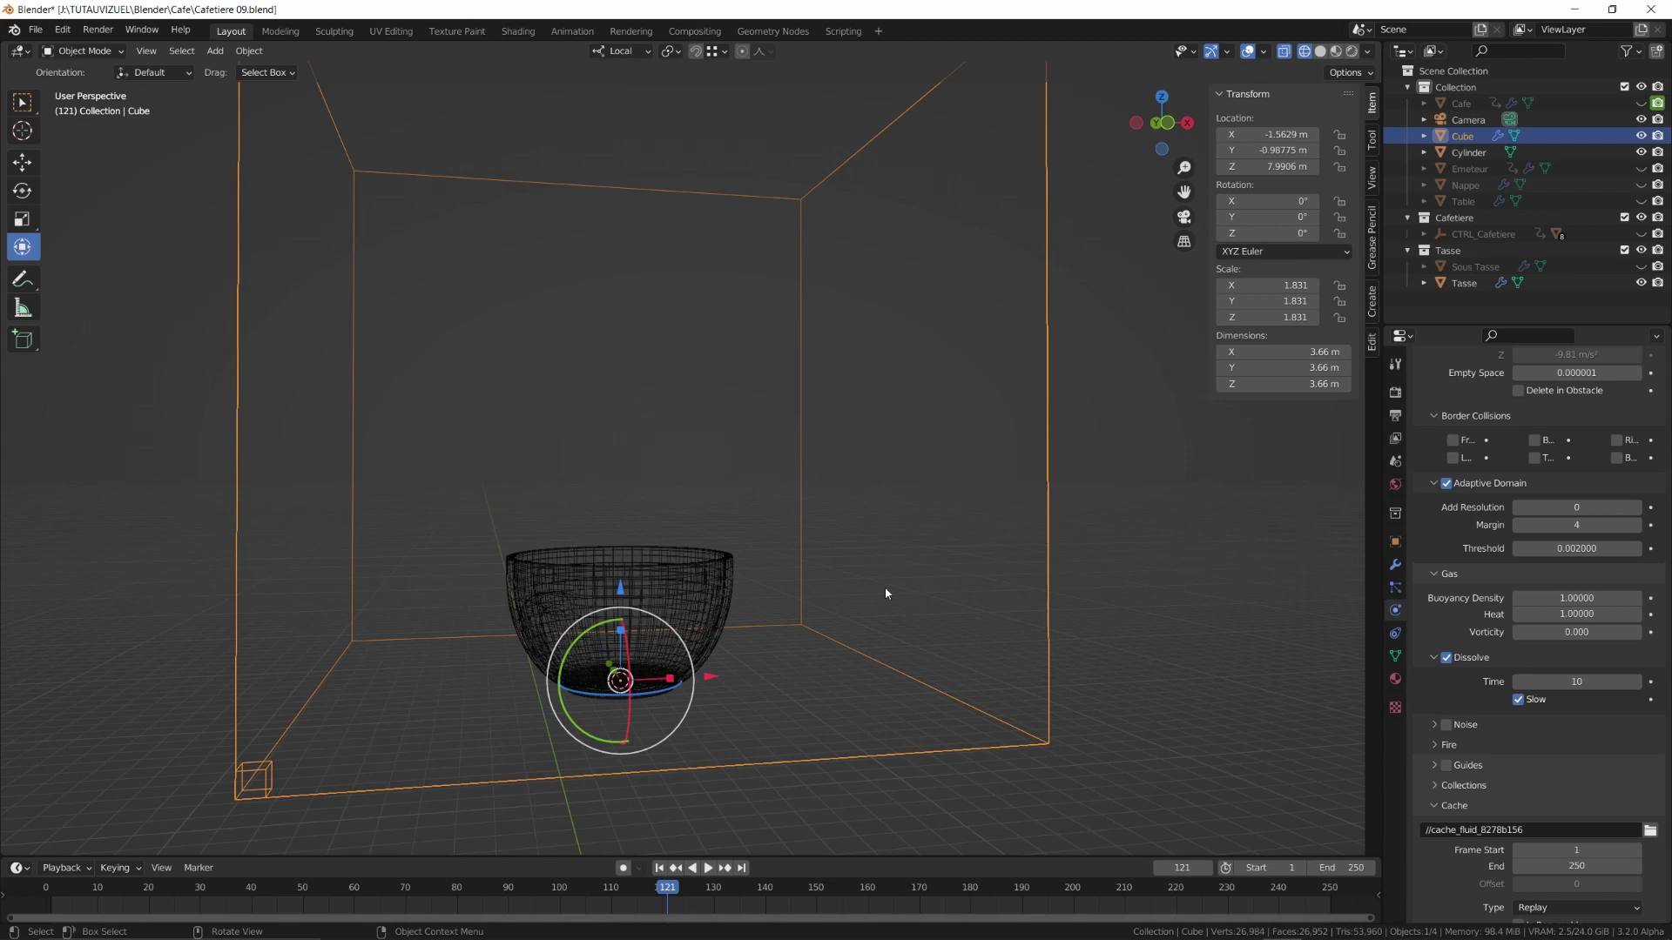
Set the gas domain's resolution divisions to 60
scroll(1487, 554, up, 7)
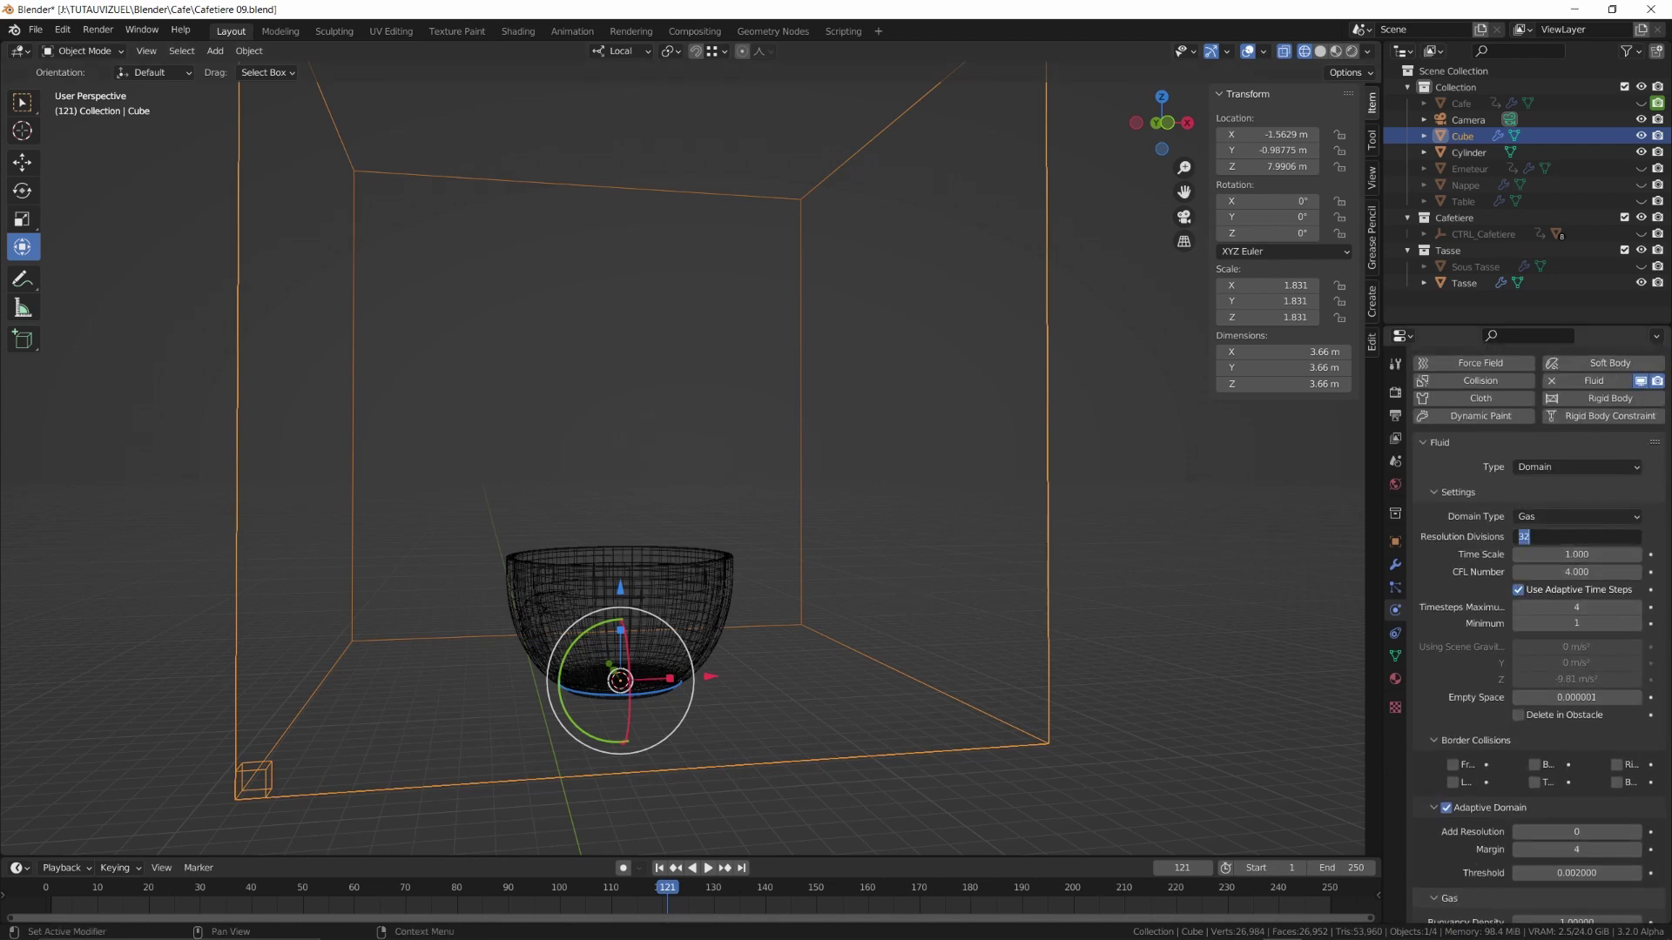
key(Return)
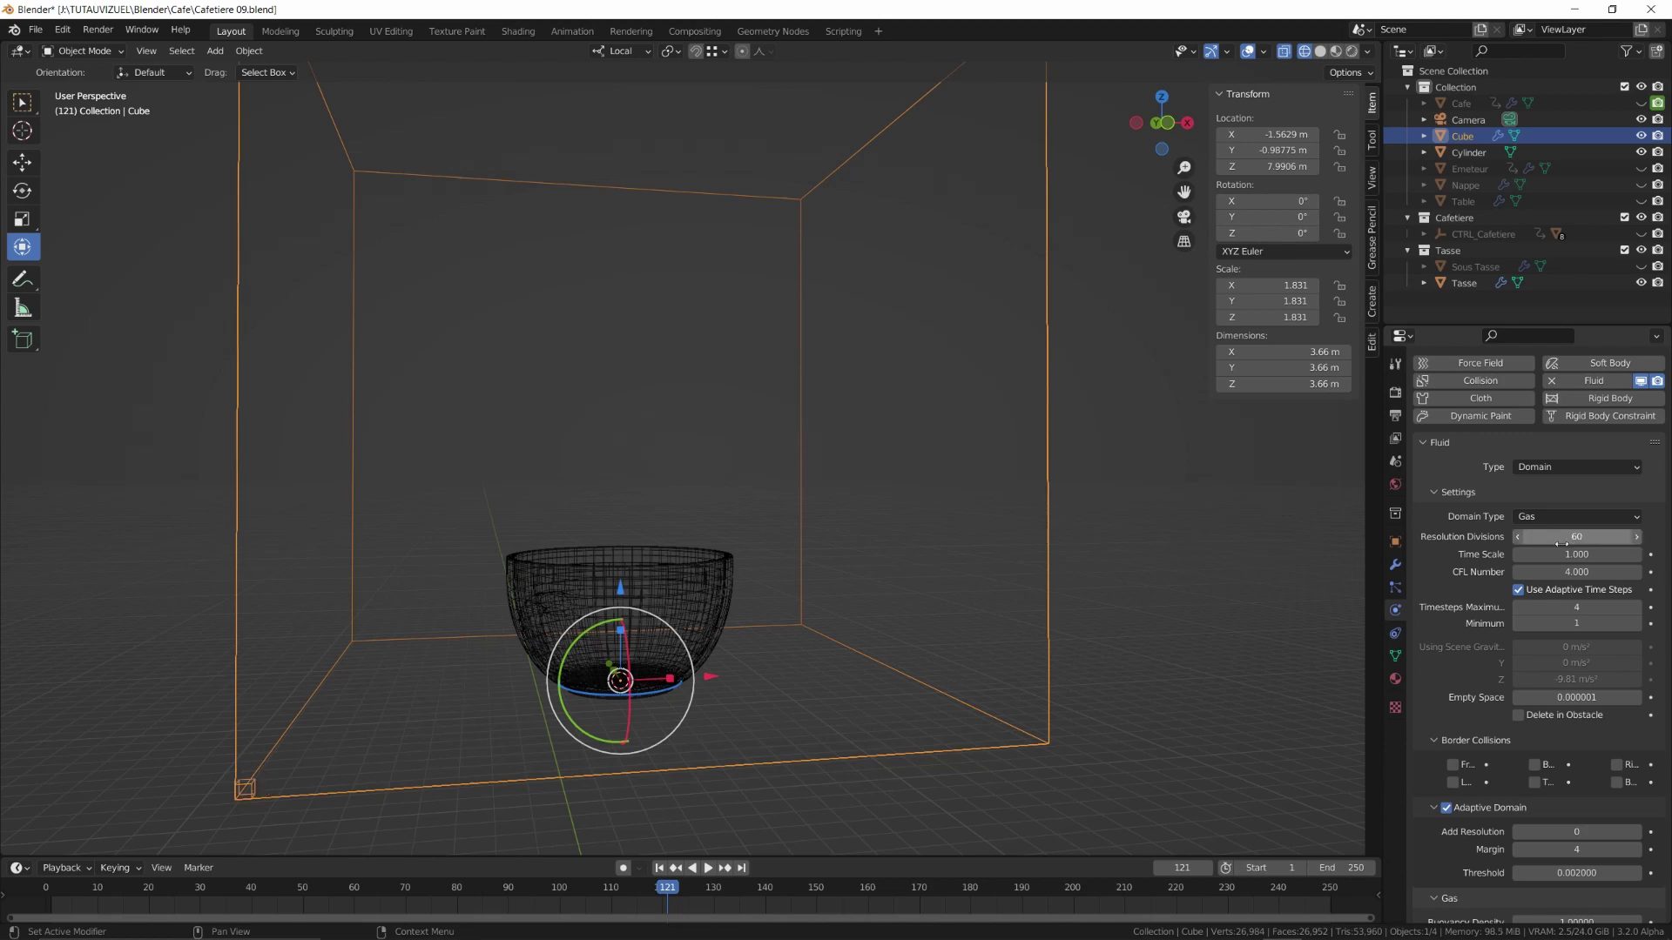
scroll(1492, 517, down, 5)
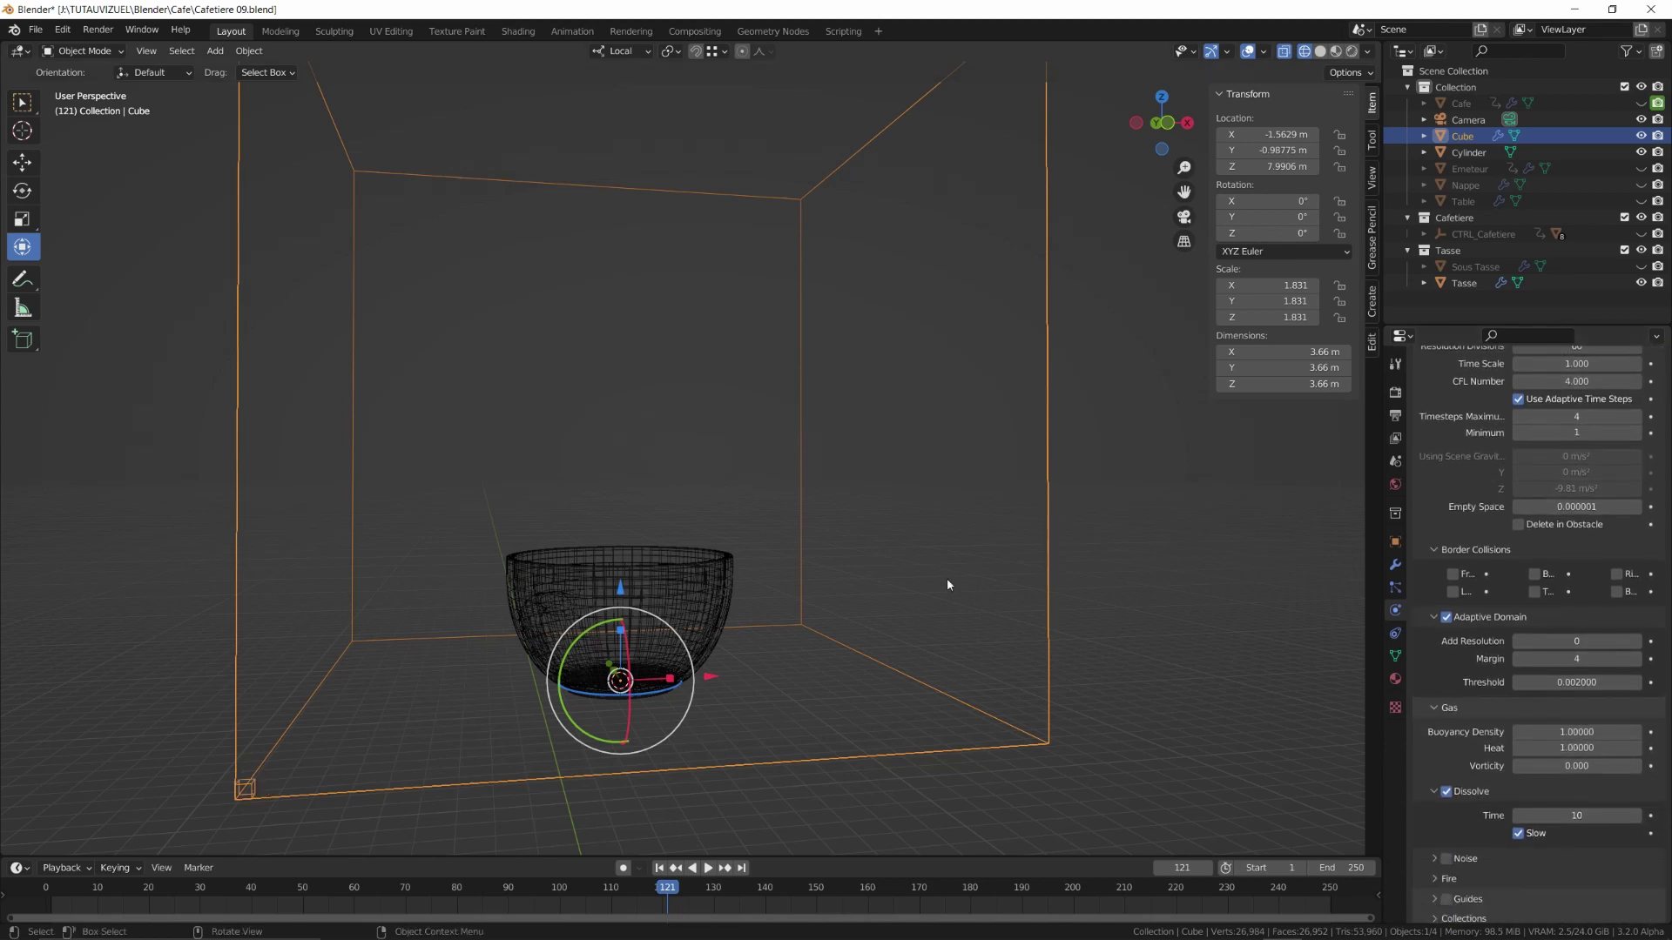
Add fluid physics to the cylinder inside the cup as a smoke Flow object with Inflow behavior
middle_drag(947, 585, 812, 660)
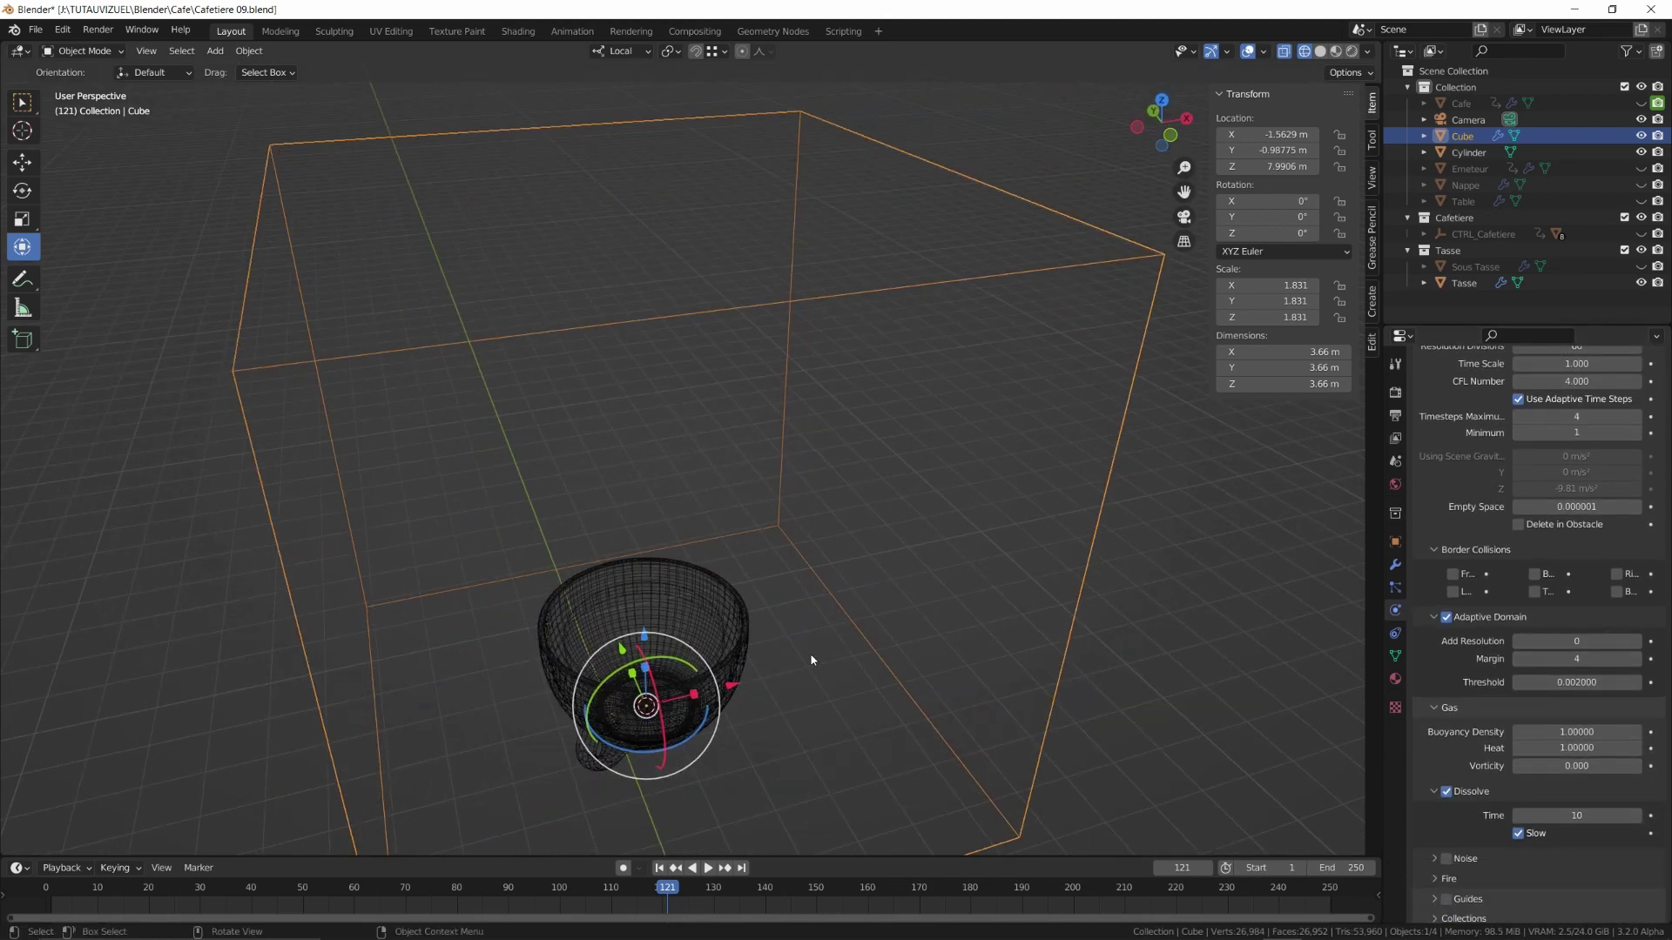
click(675, 593)
click(693, 601)
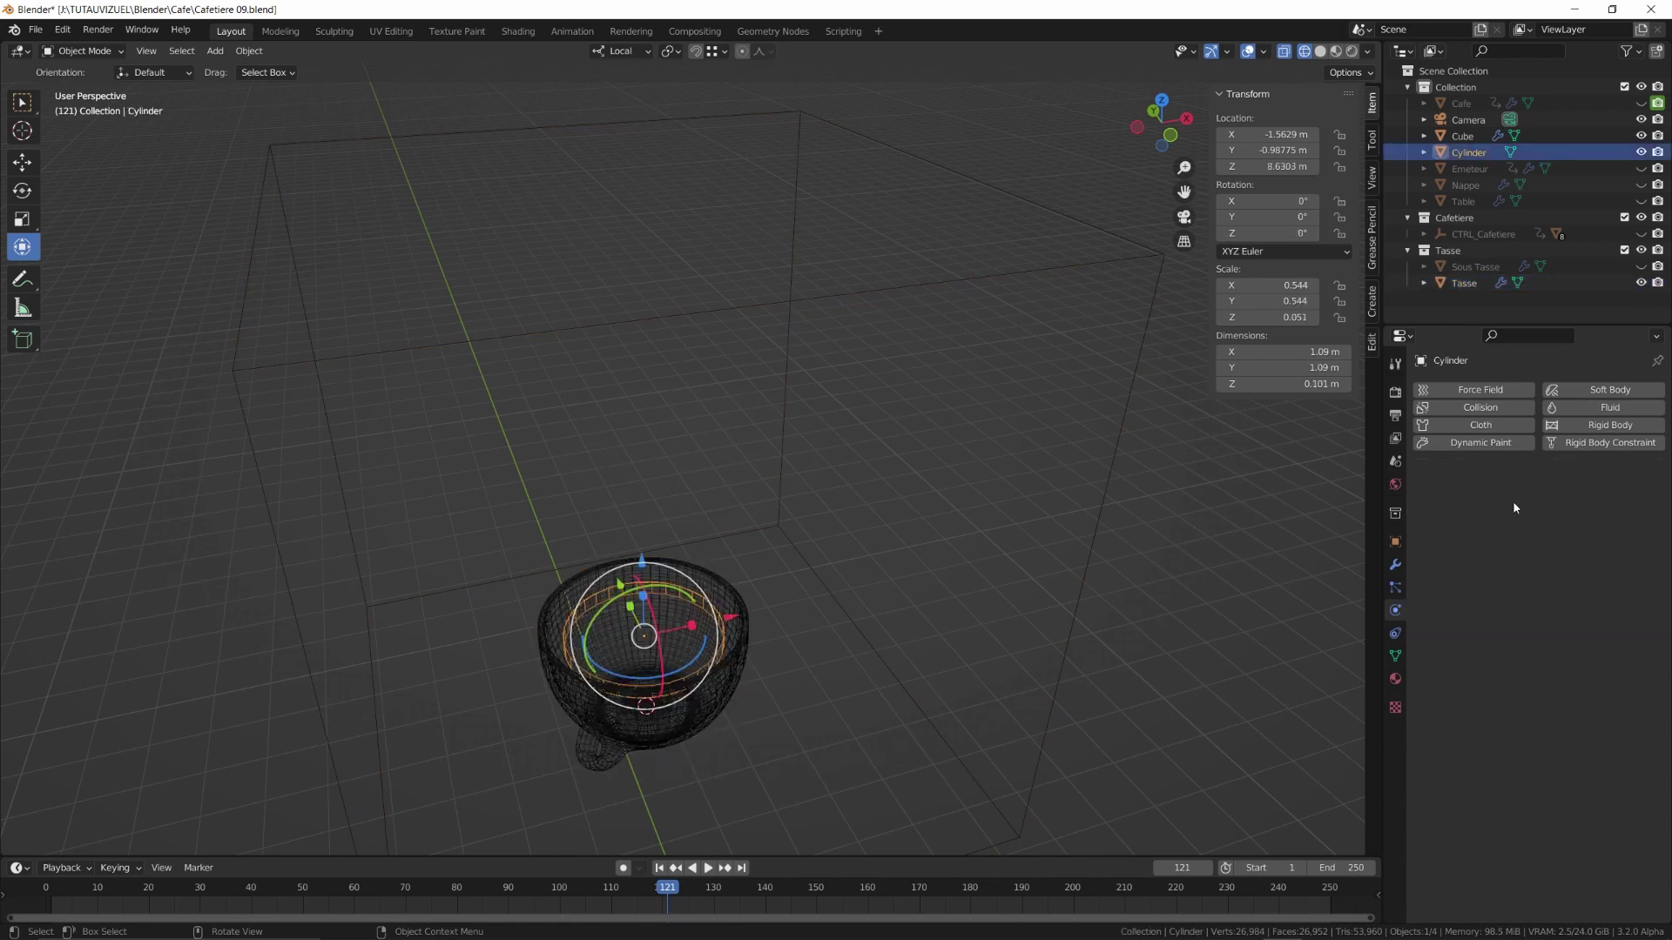
click(1593, 407)
click(1590, 494)
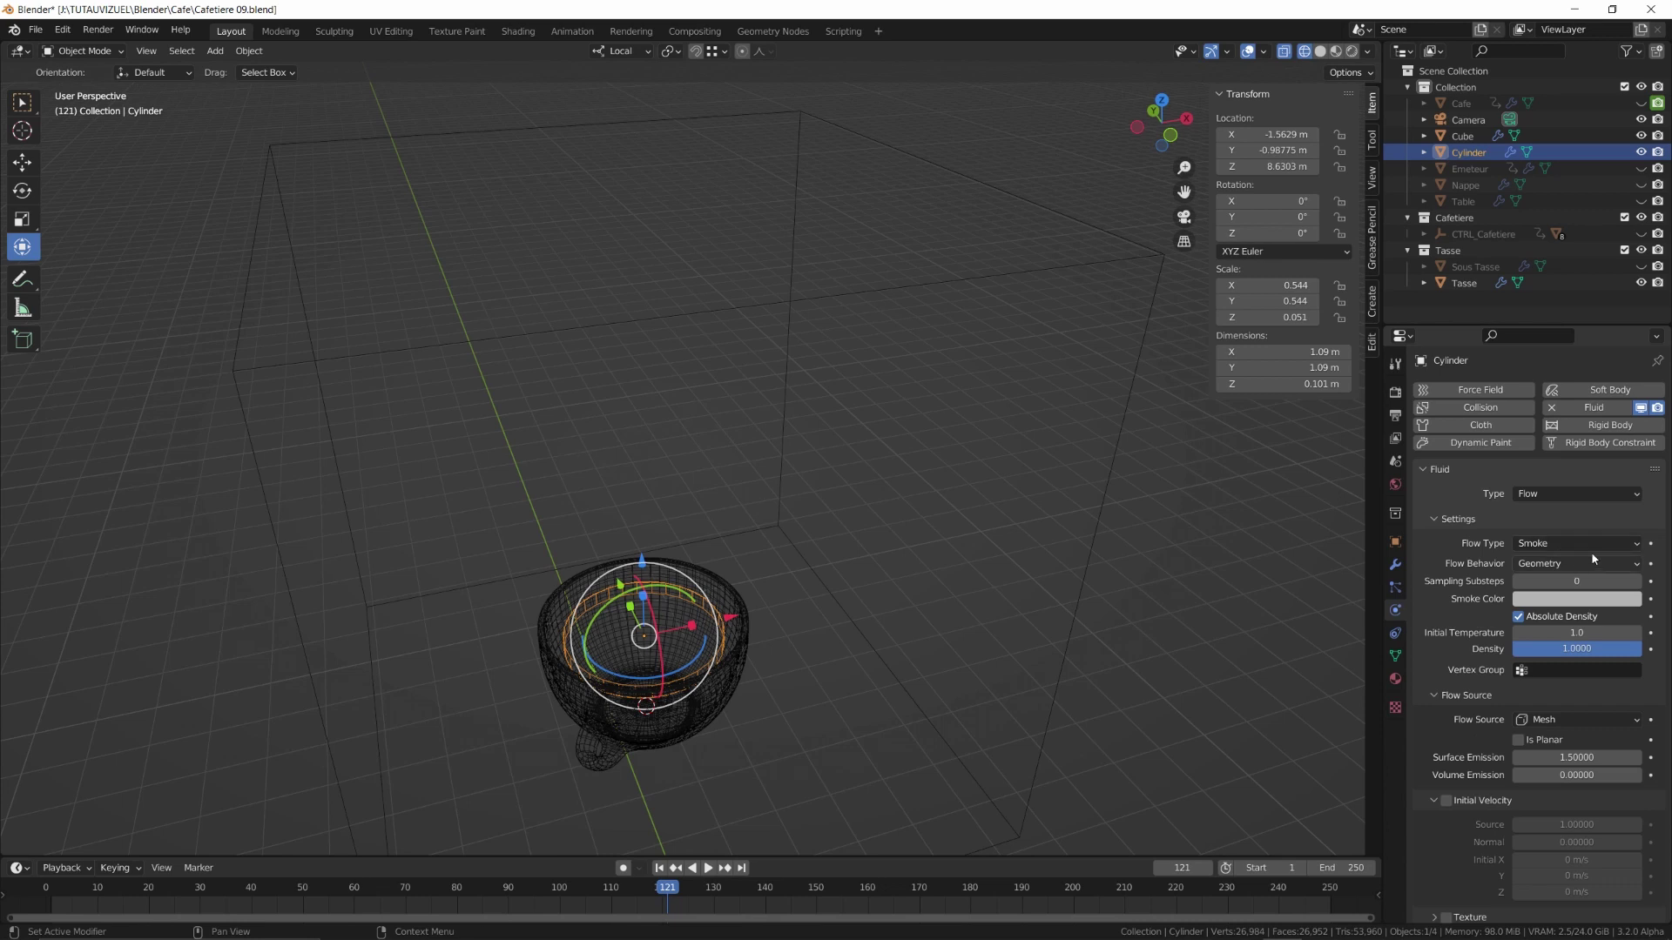
click(1574, 563)
click(1577, 581)
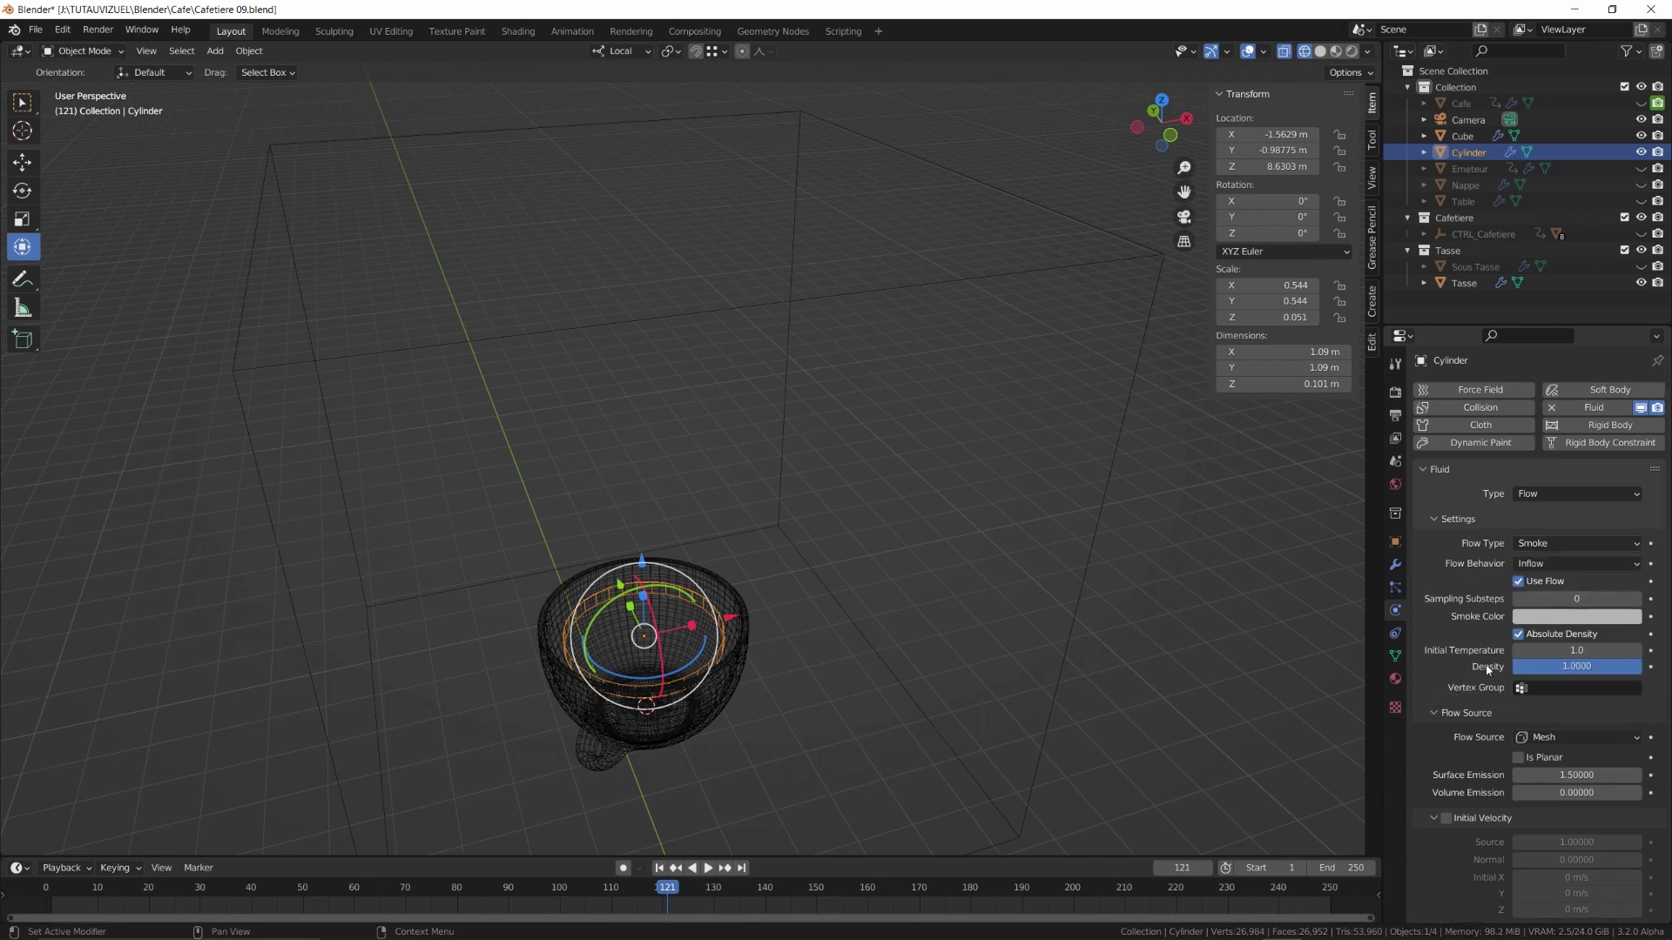
scroll(1444, 686, down, 1)
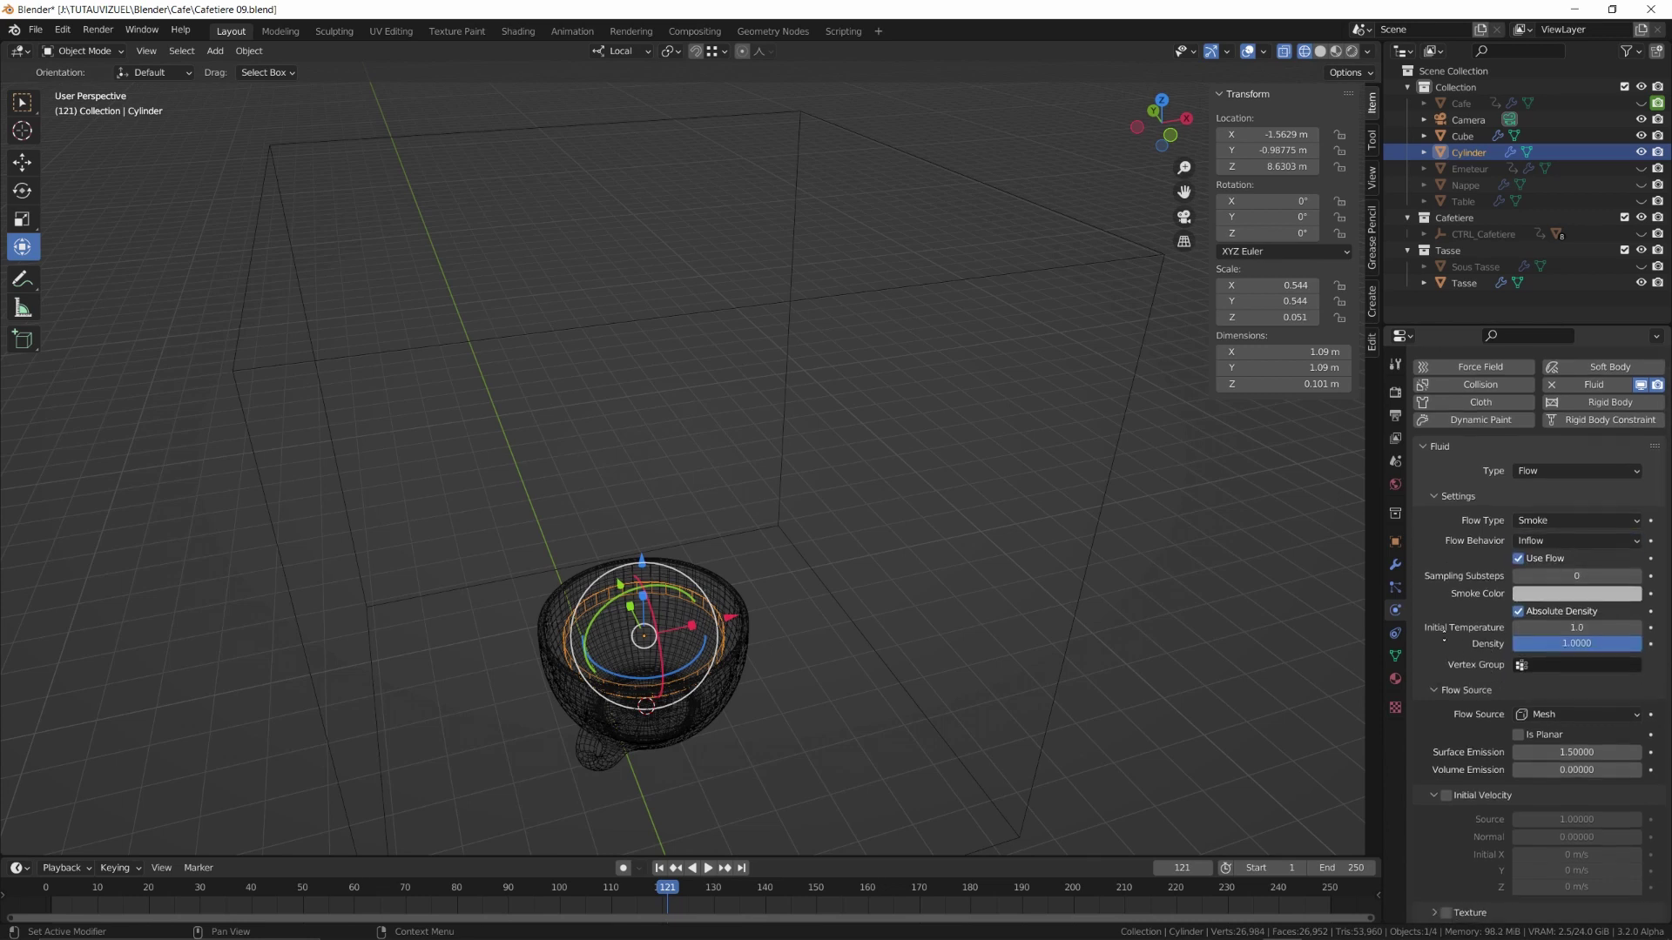
Set the Surface Emission of the cylinder's smoke flow to 1.2
click(1576, 753)
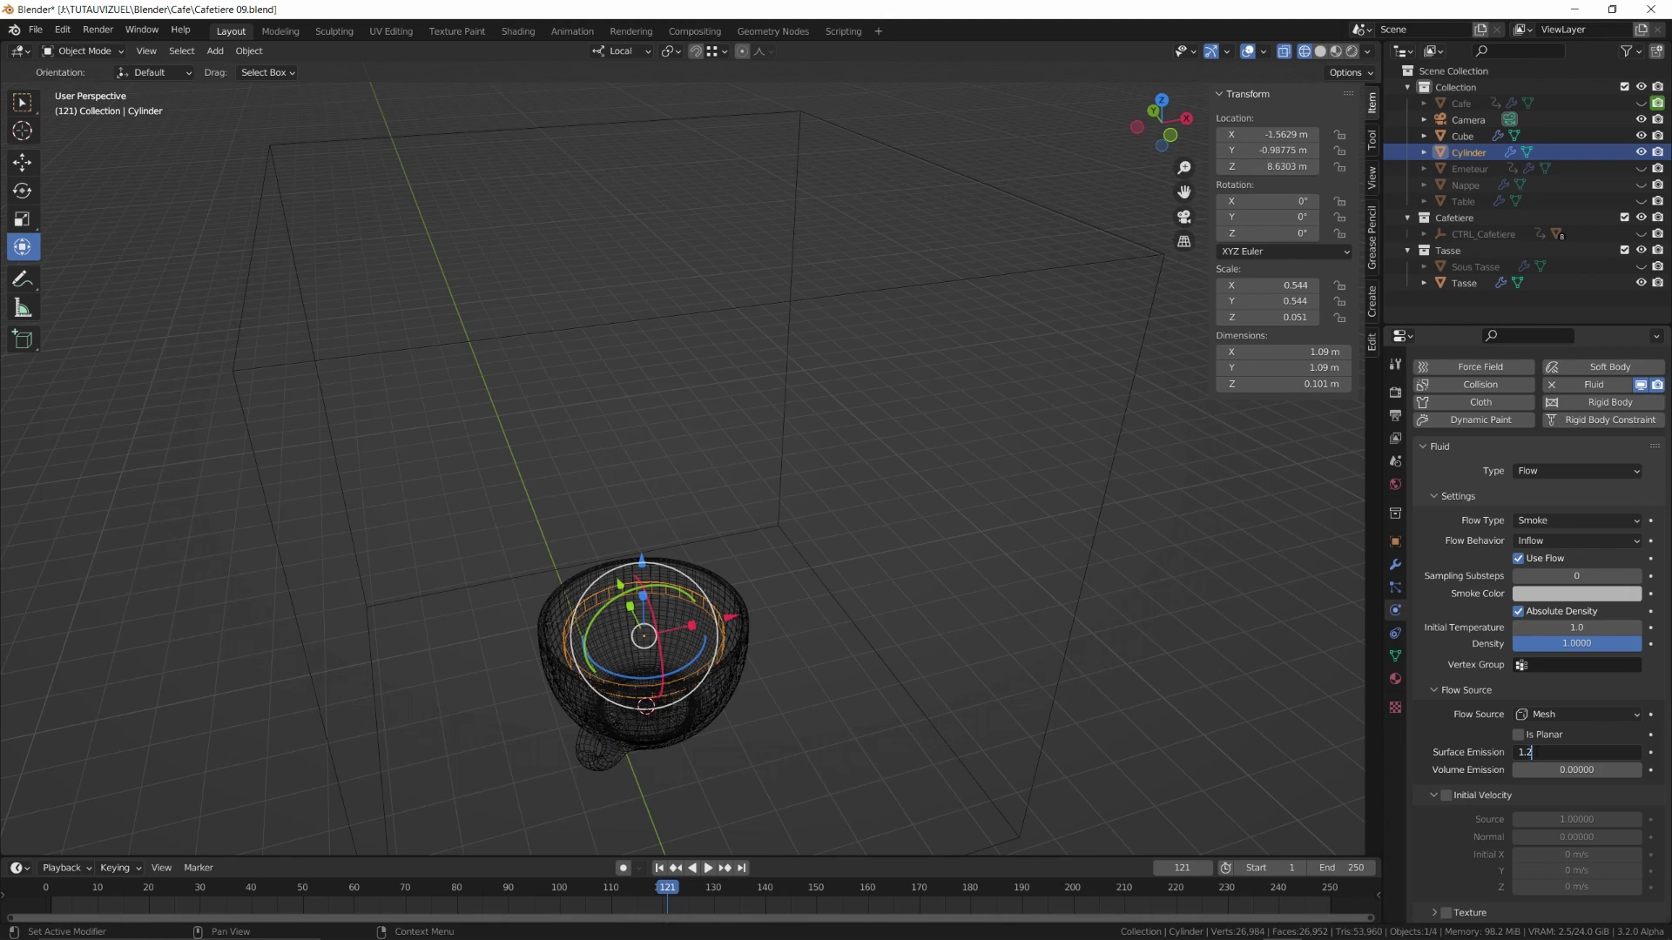
key(Return)
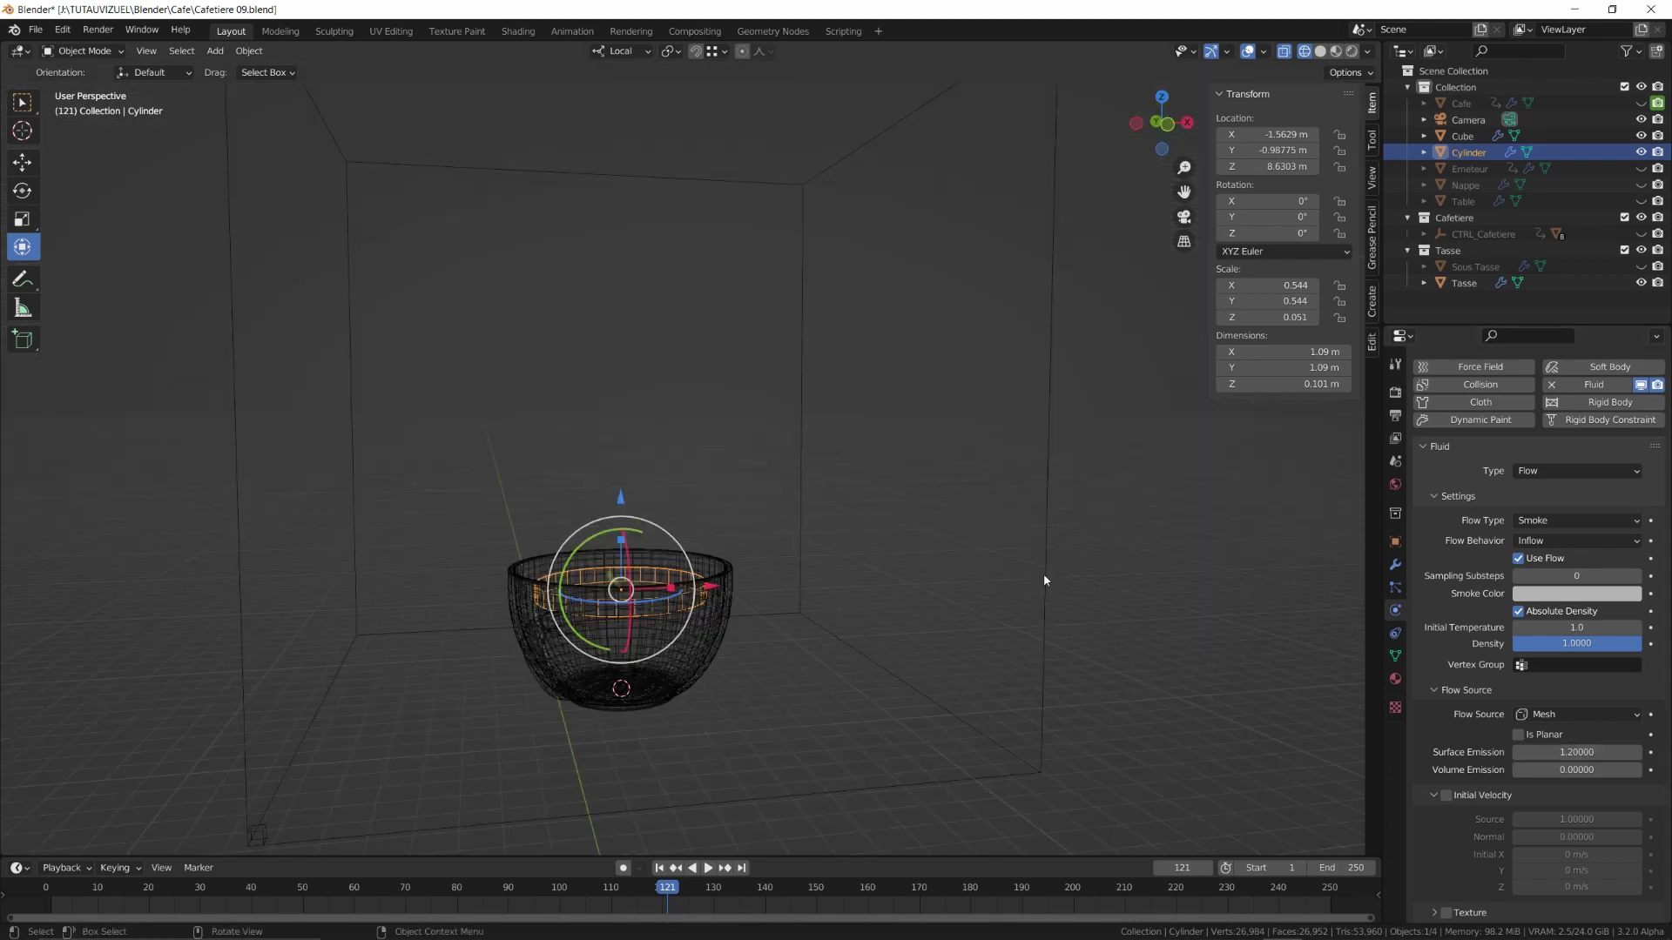
Set the cache type of the cube's gas domain to All and bake the whole simulation
click(1043, 583)
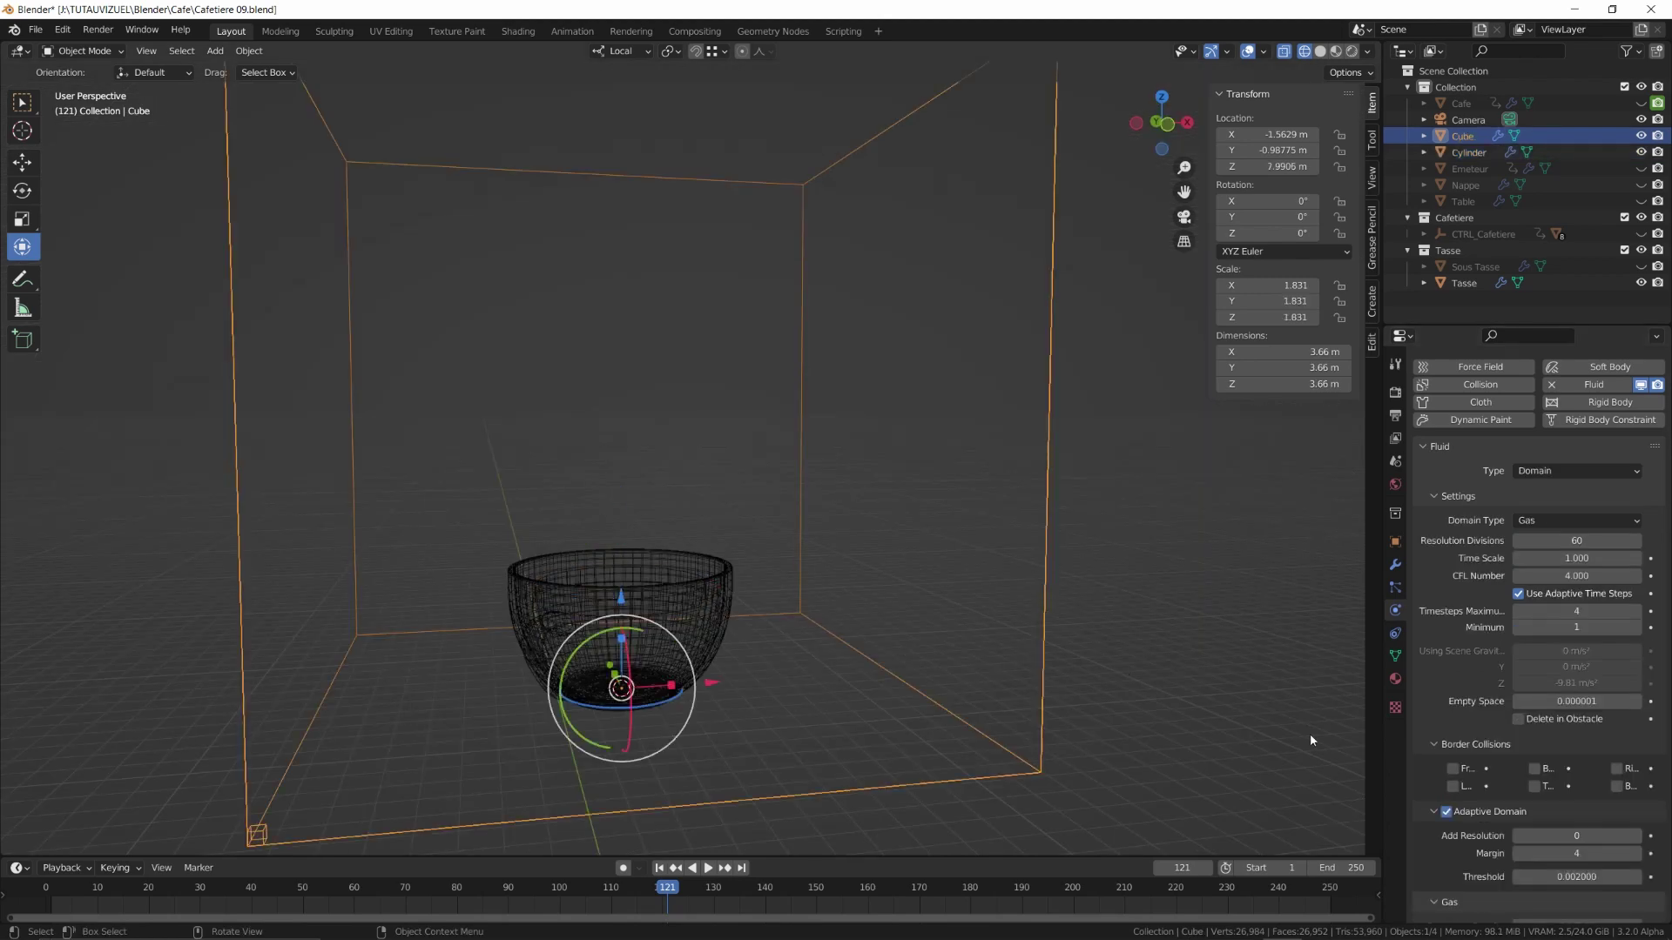
scroll(1503, 693, down, 8)
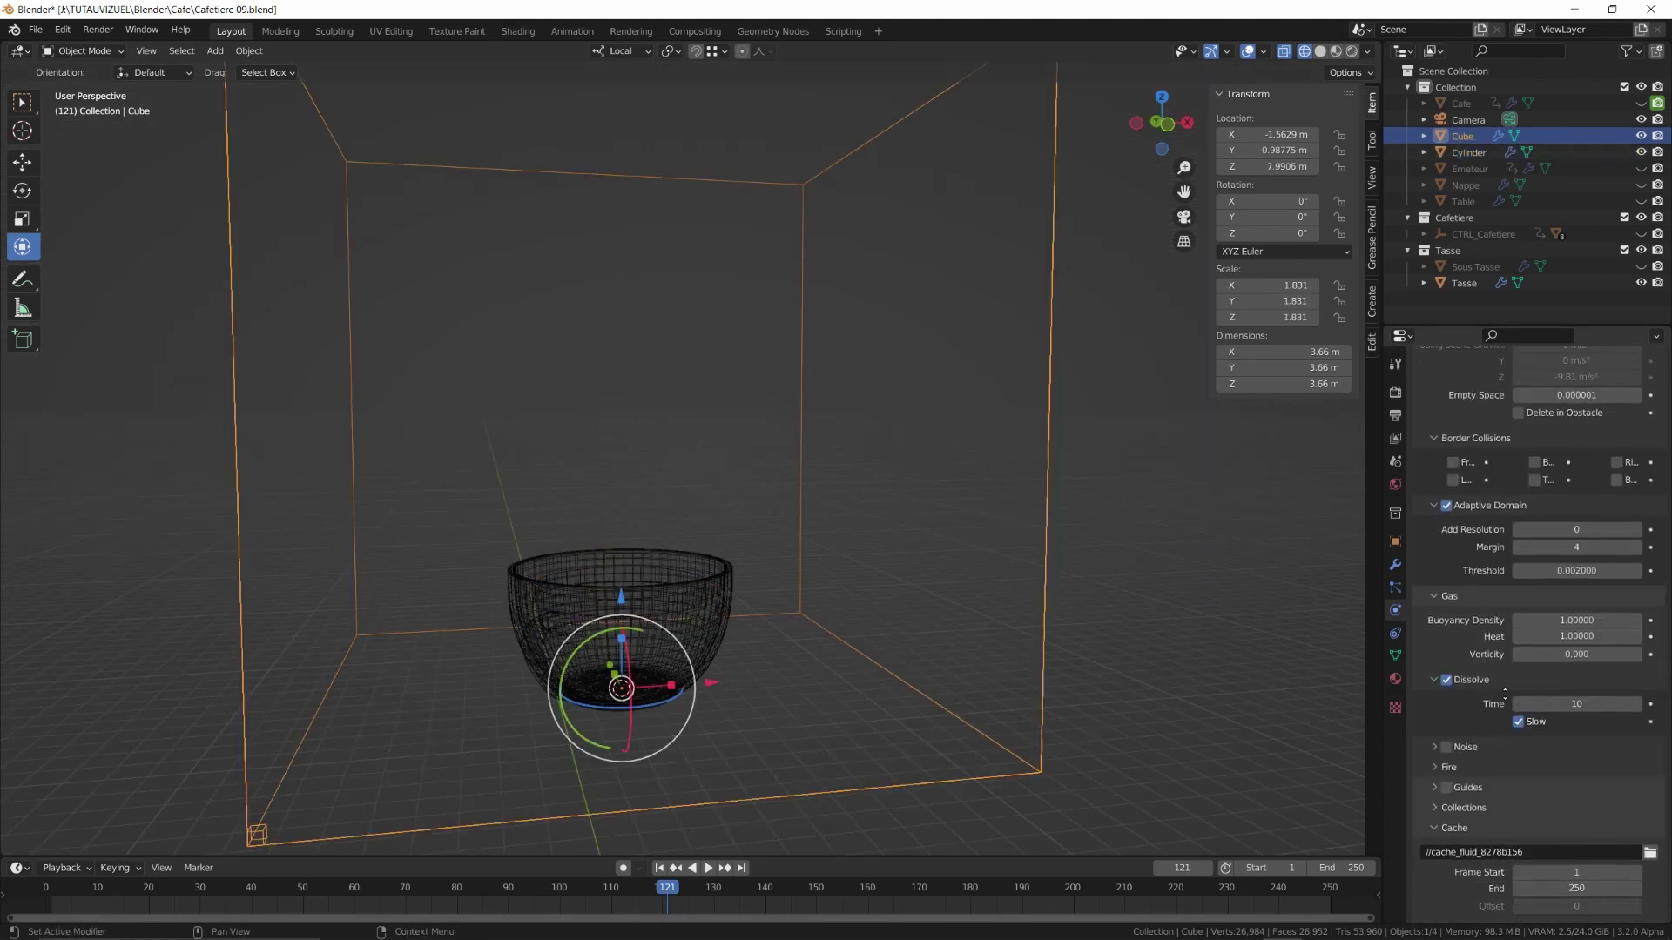
scroll(1504, 693, down, 4)
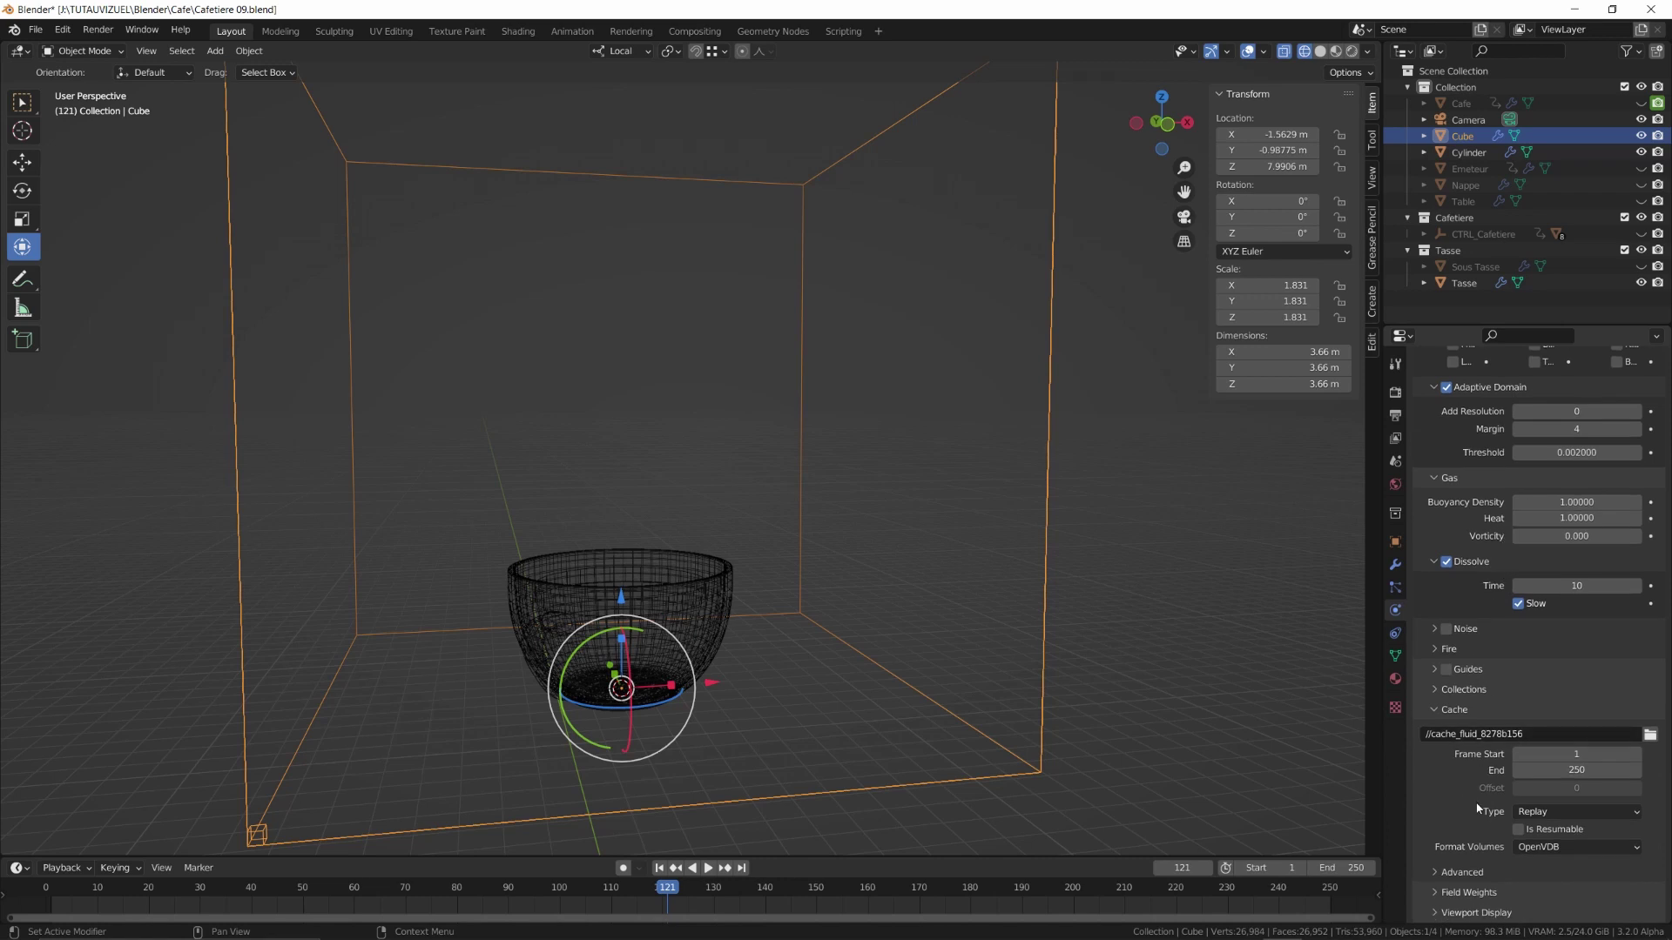
click(1623, 813)
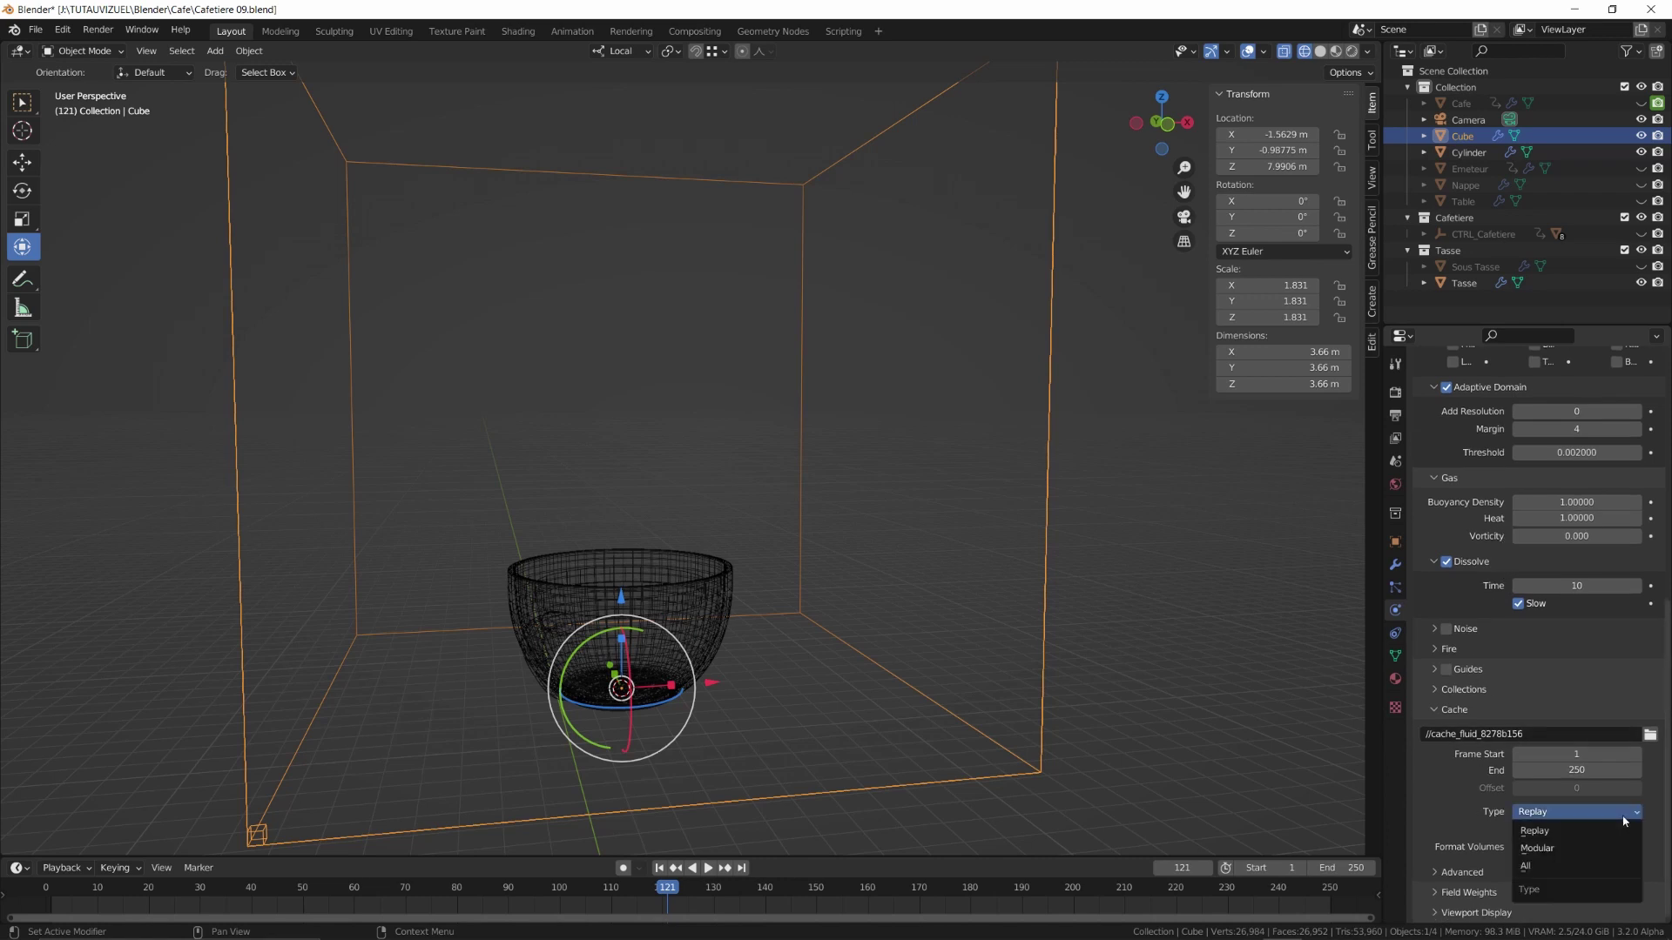
click(1563, 868)
scroll(1463, 655, down, 1)
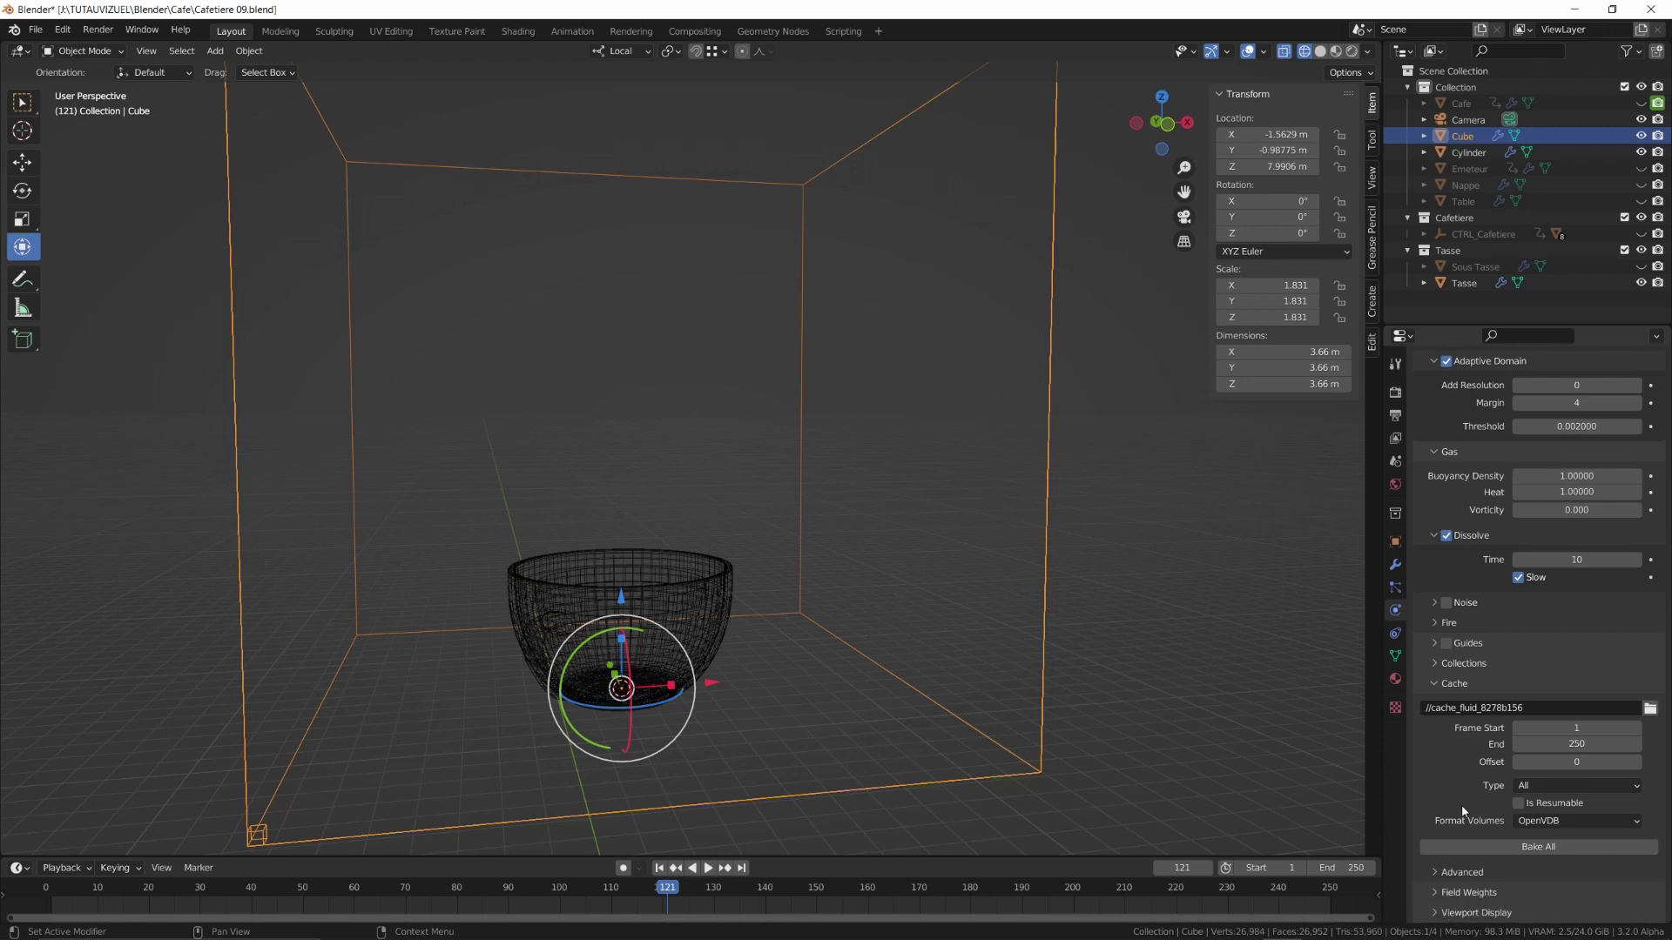
click(1532, 848)
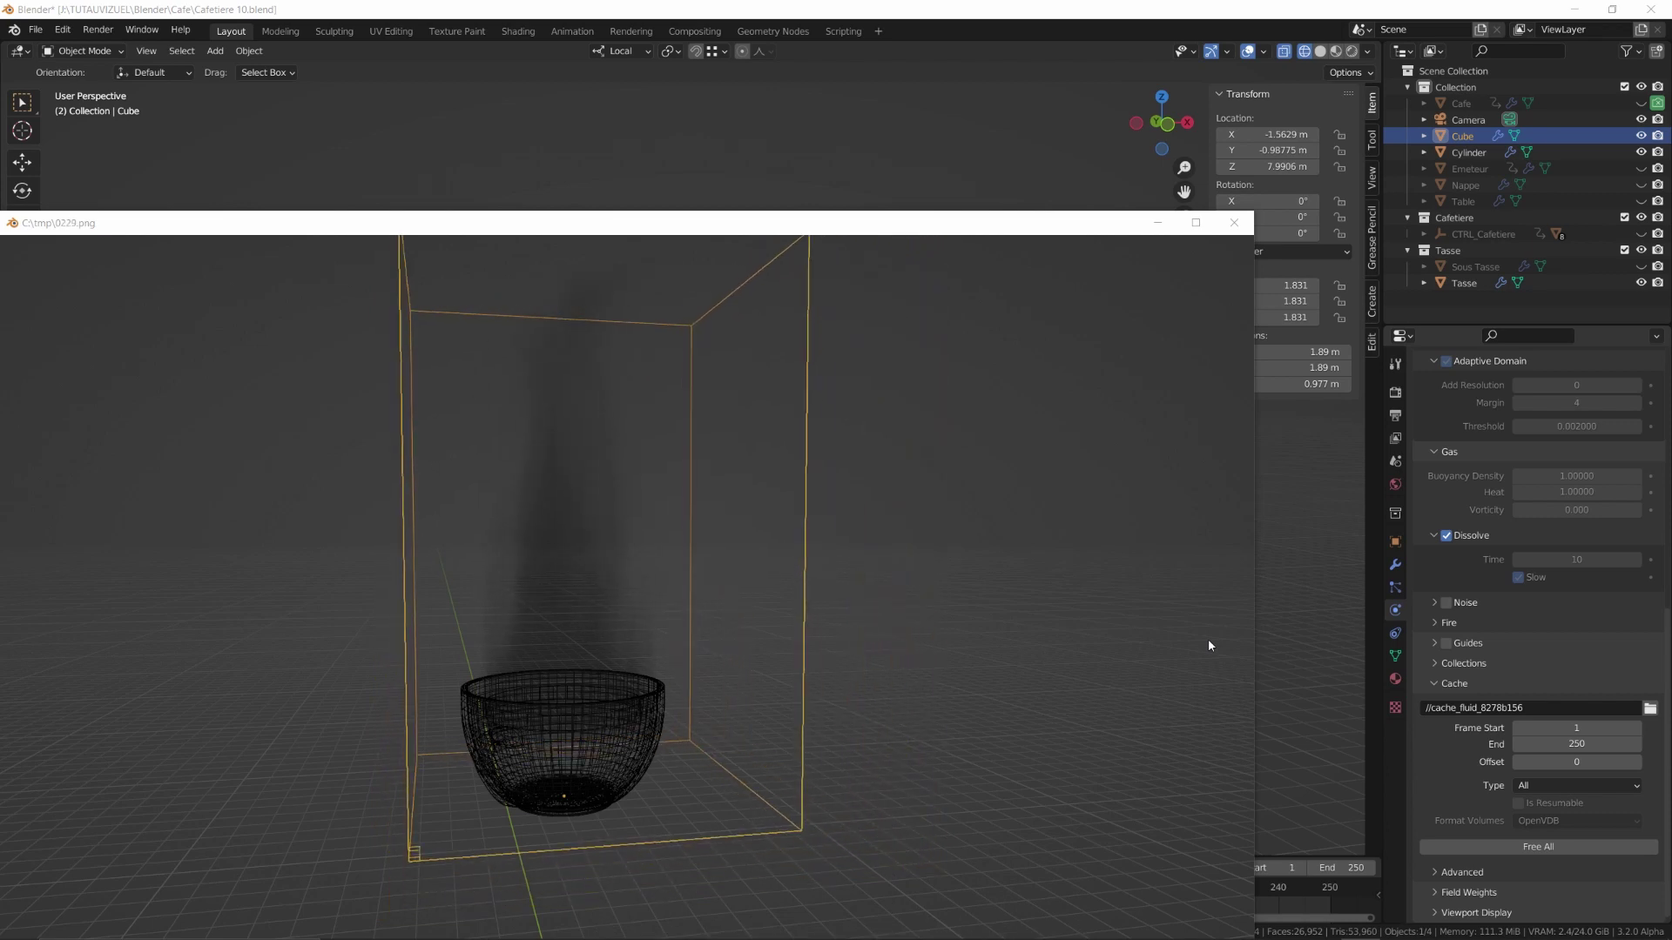
Free the cube domain's baked simulation and edit its Time Scale
click(1554, 846)
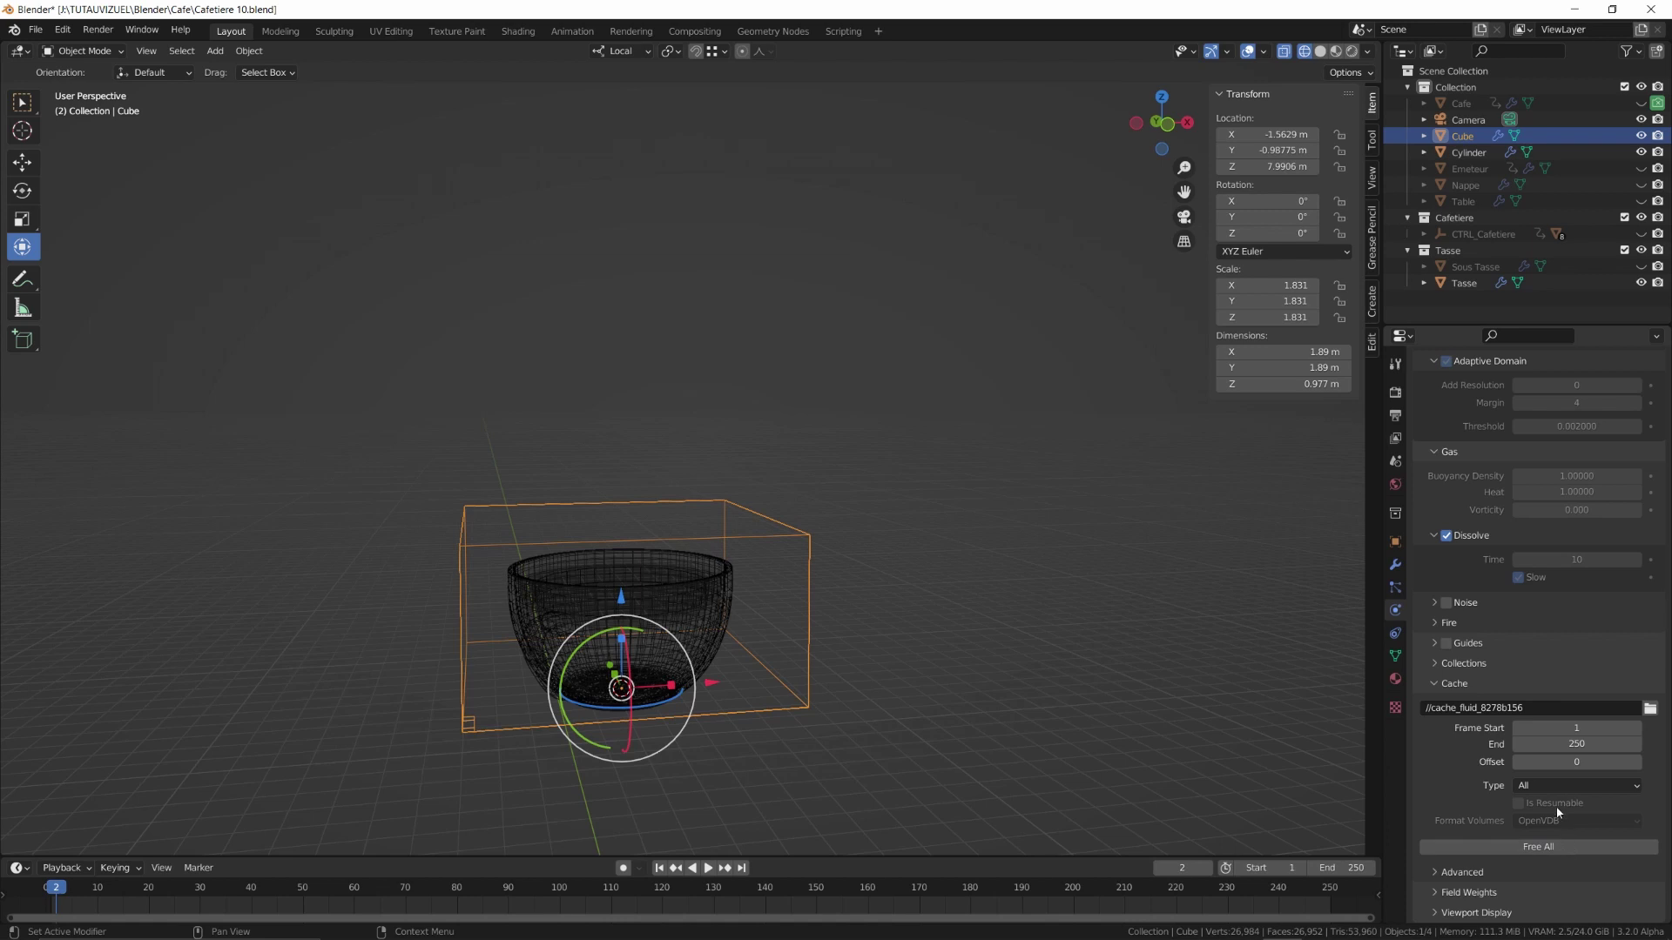
scroll(1533, 587, up, 10)
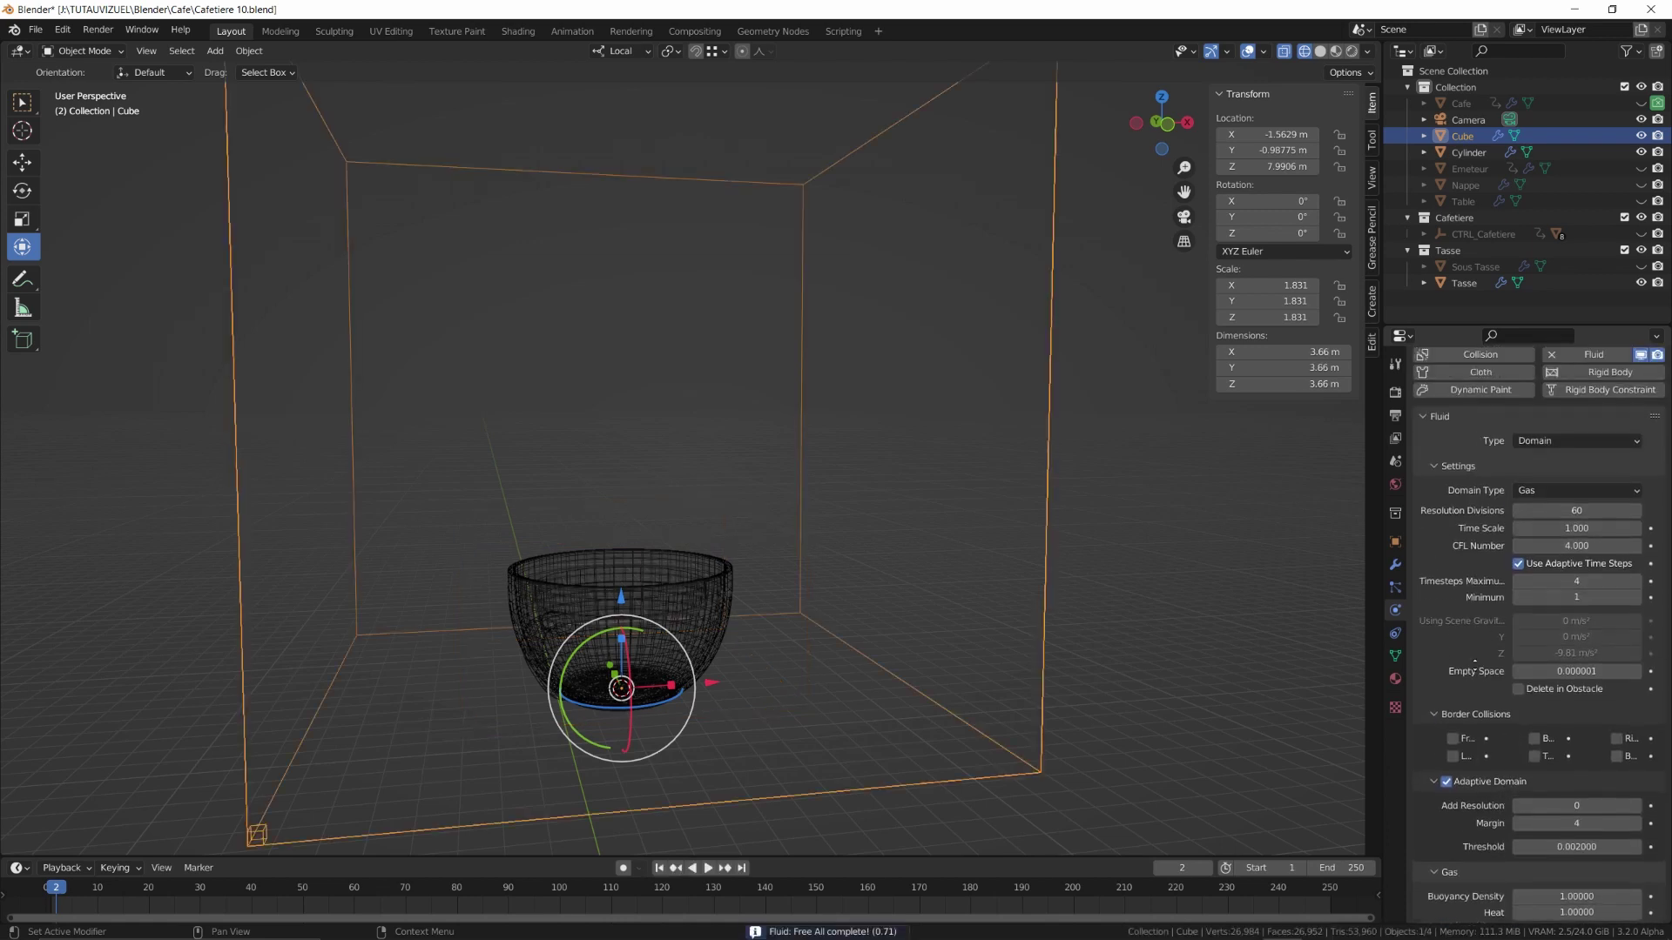
click(1567, 572)
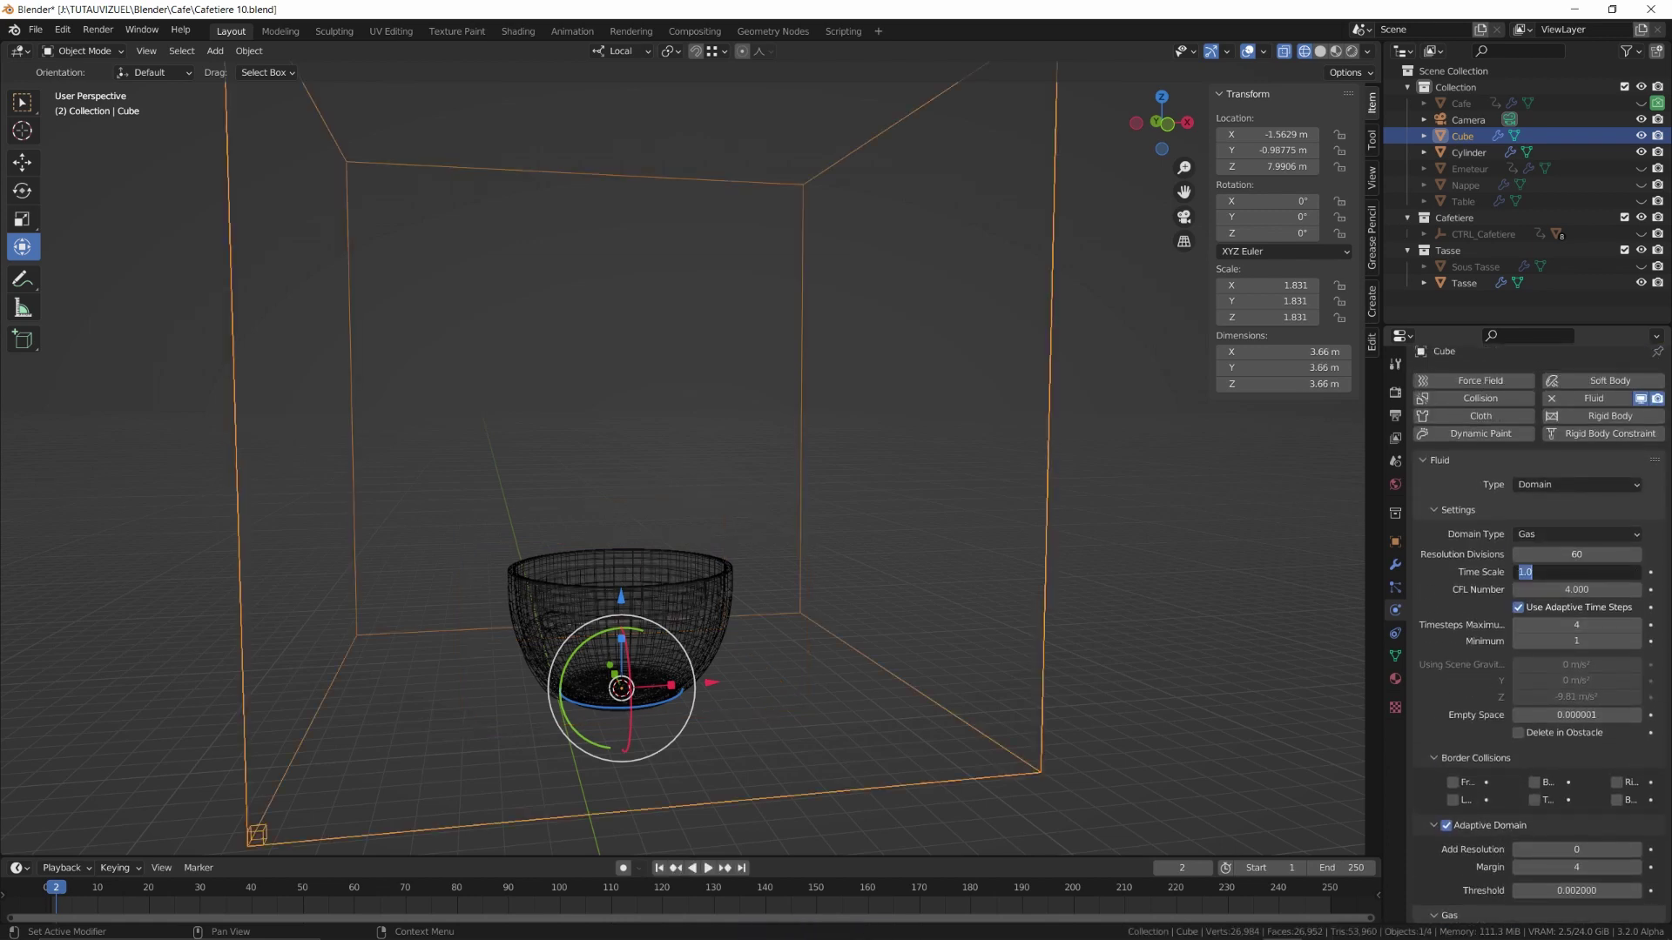
key(Return)
Set the Heat buoyancy of the cube's gas domain to 1.2
scroll(1451, 622, down, 6)
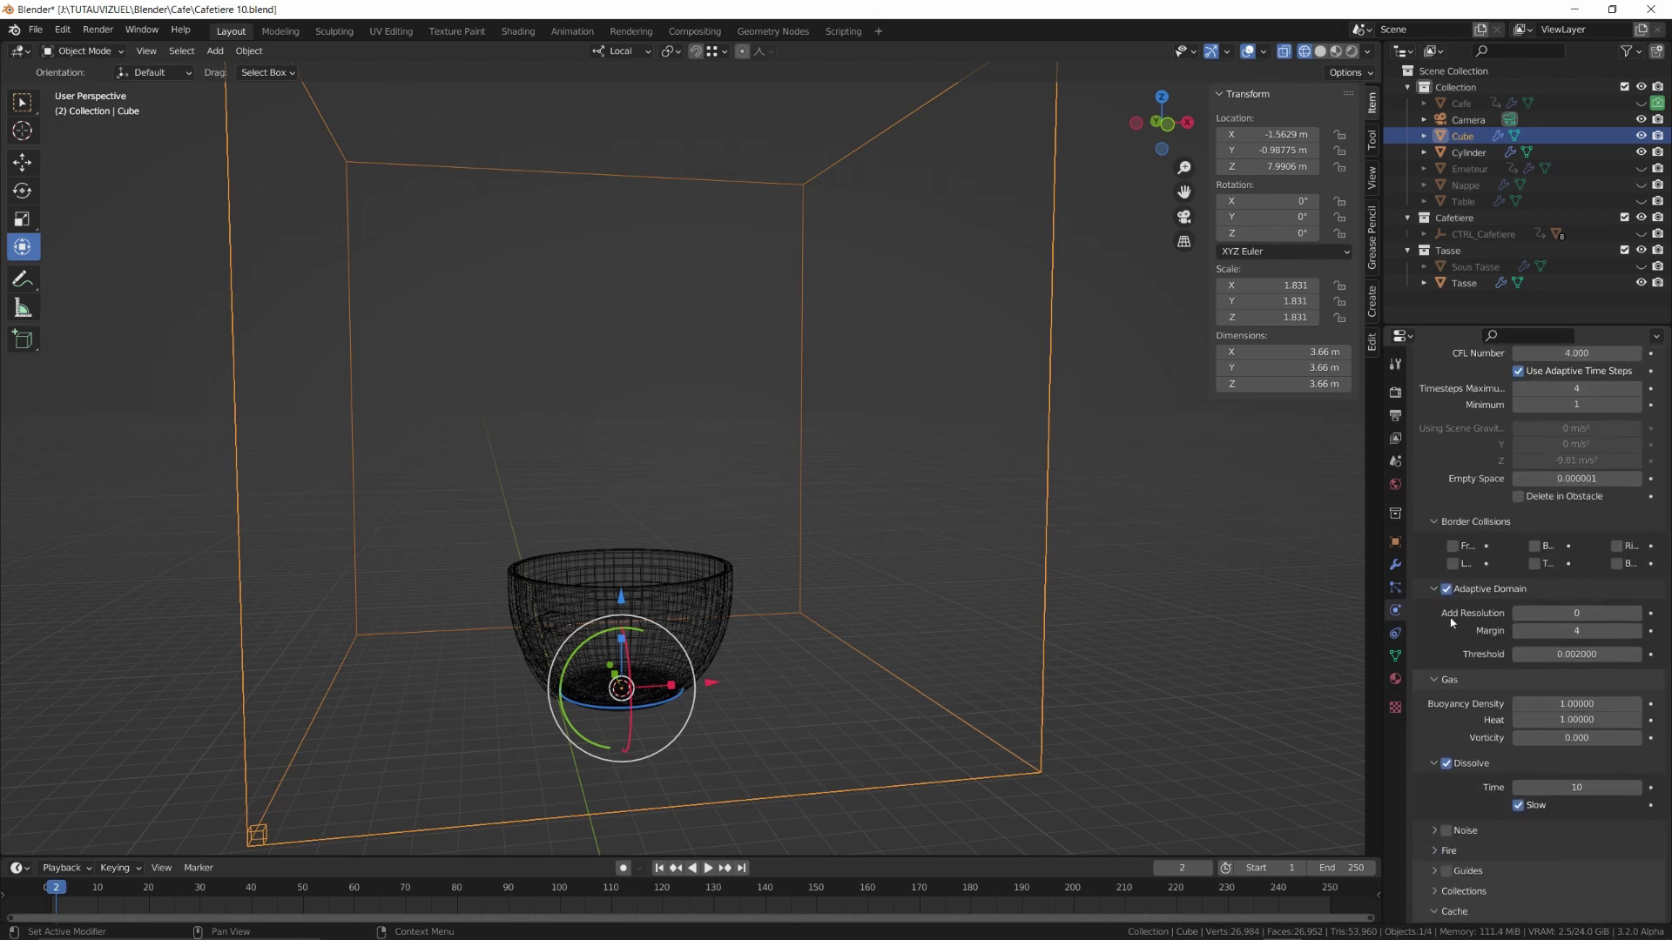
click(1551, 720)
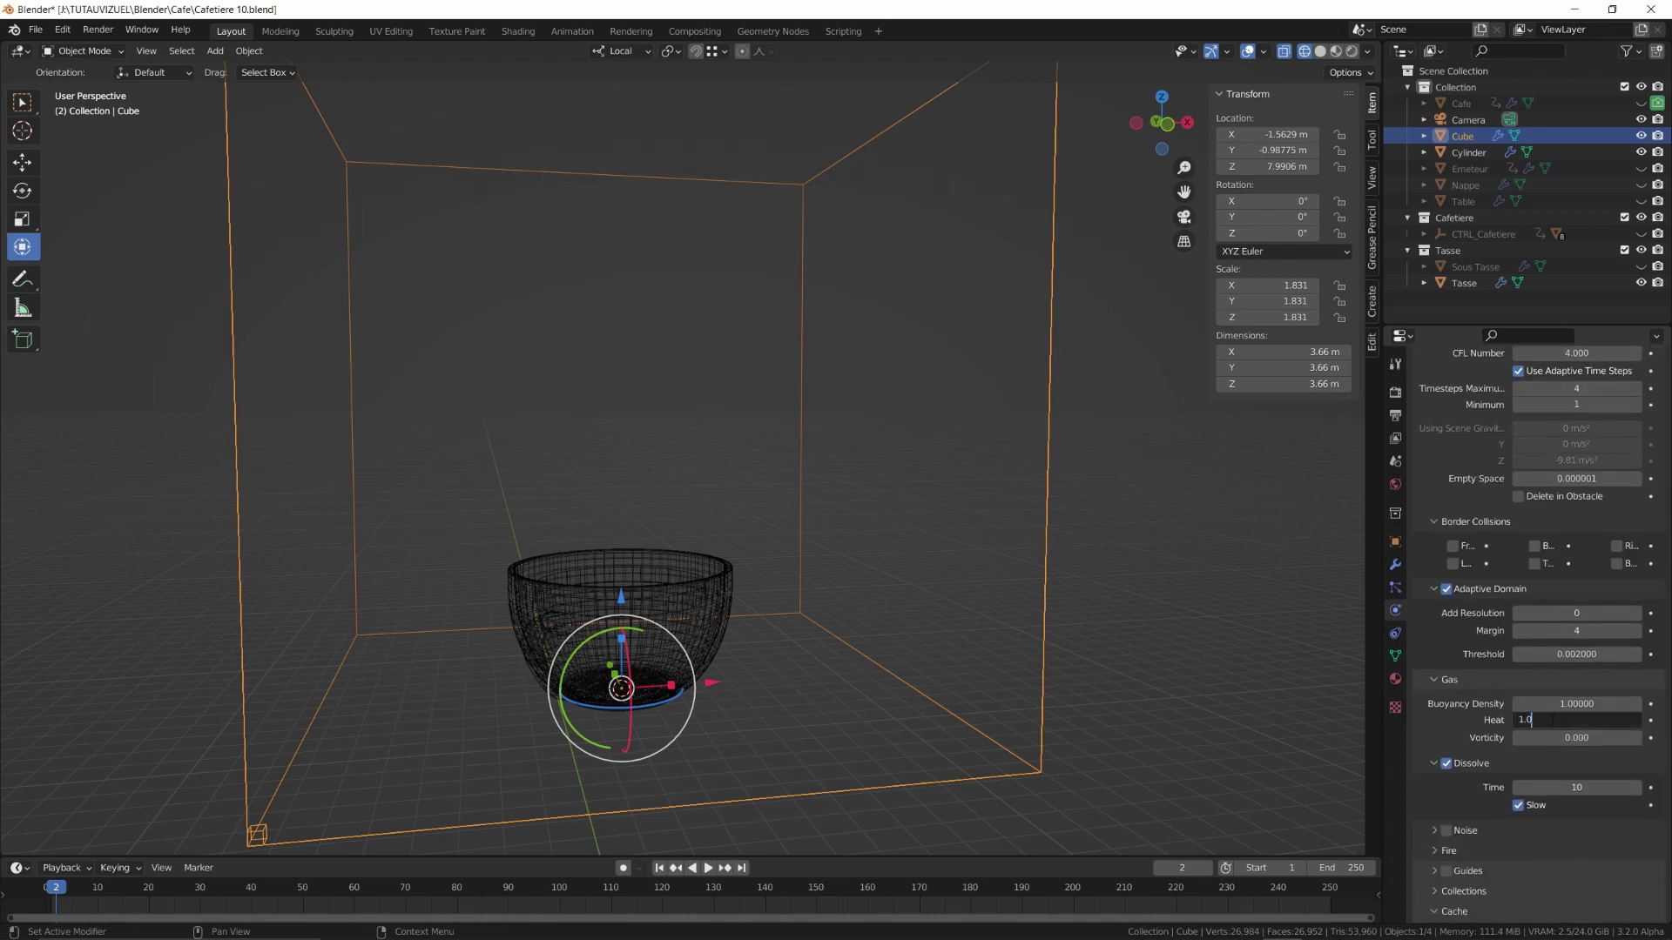
text(1.2)
key(Return)
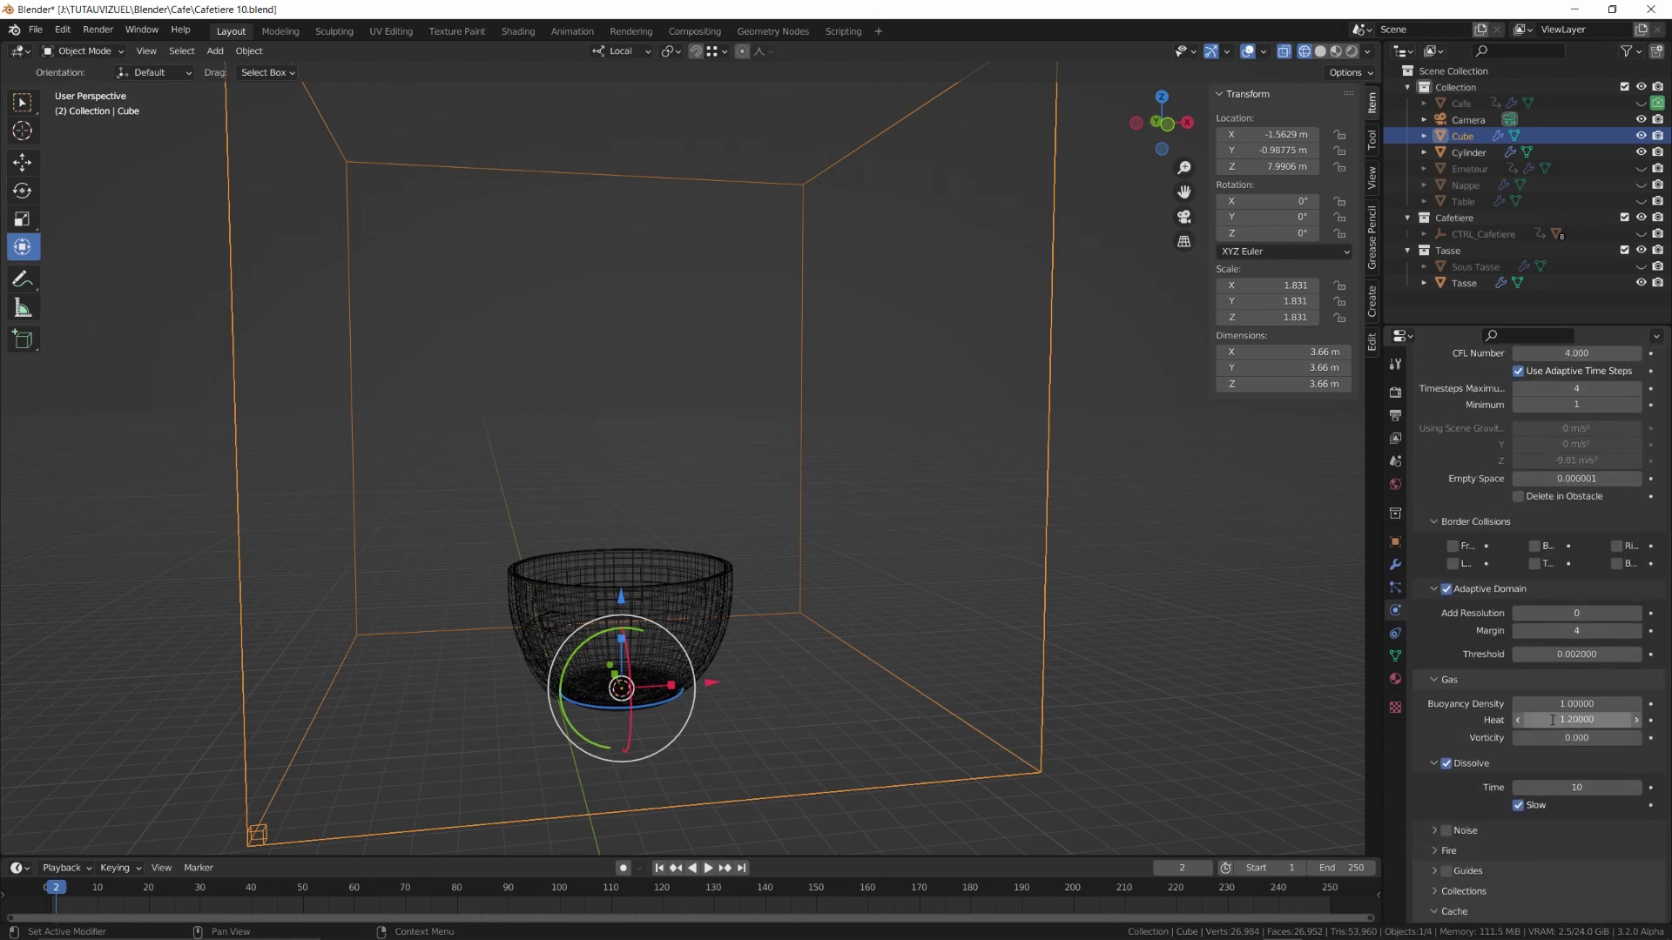
Enable Texture on the cylinder's smoke flow and create a new texture of type Clouds
click(661, 566)
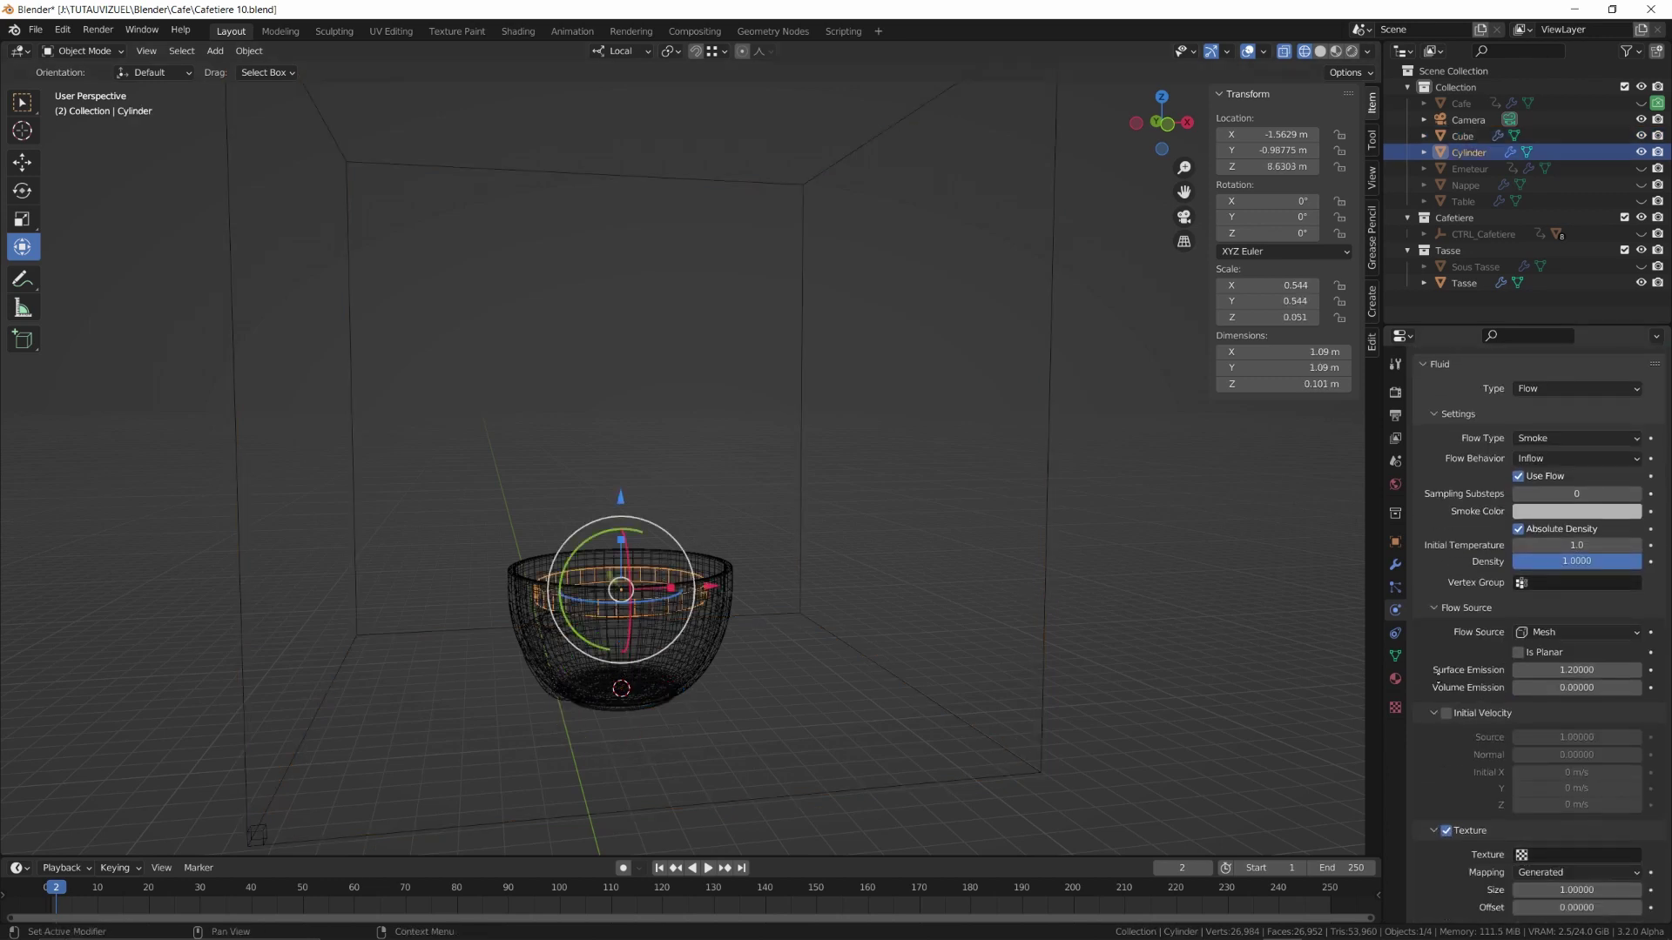
click(1395, 707)
click(1557, 415)
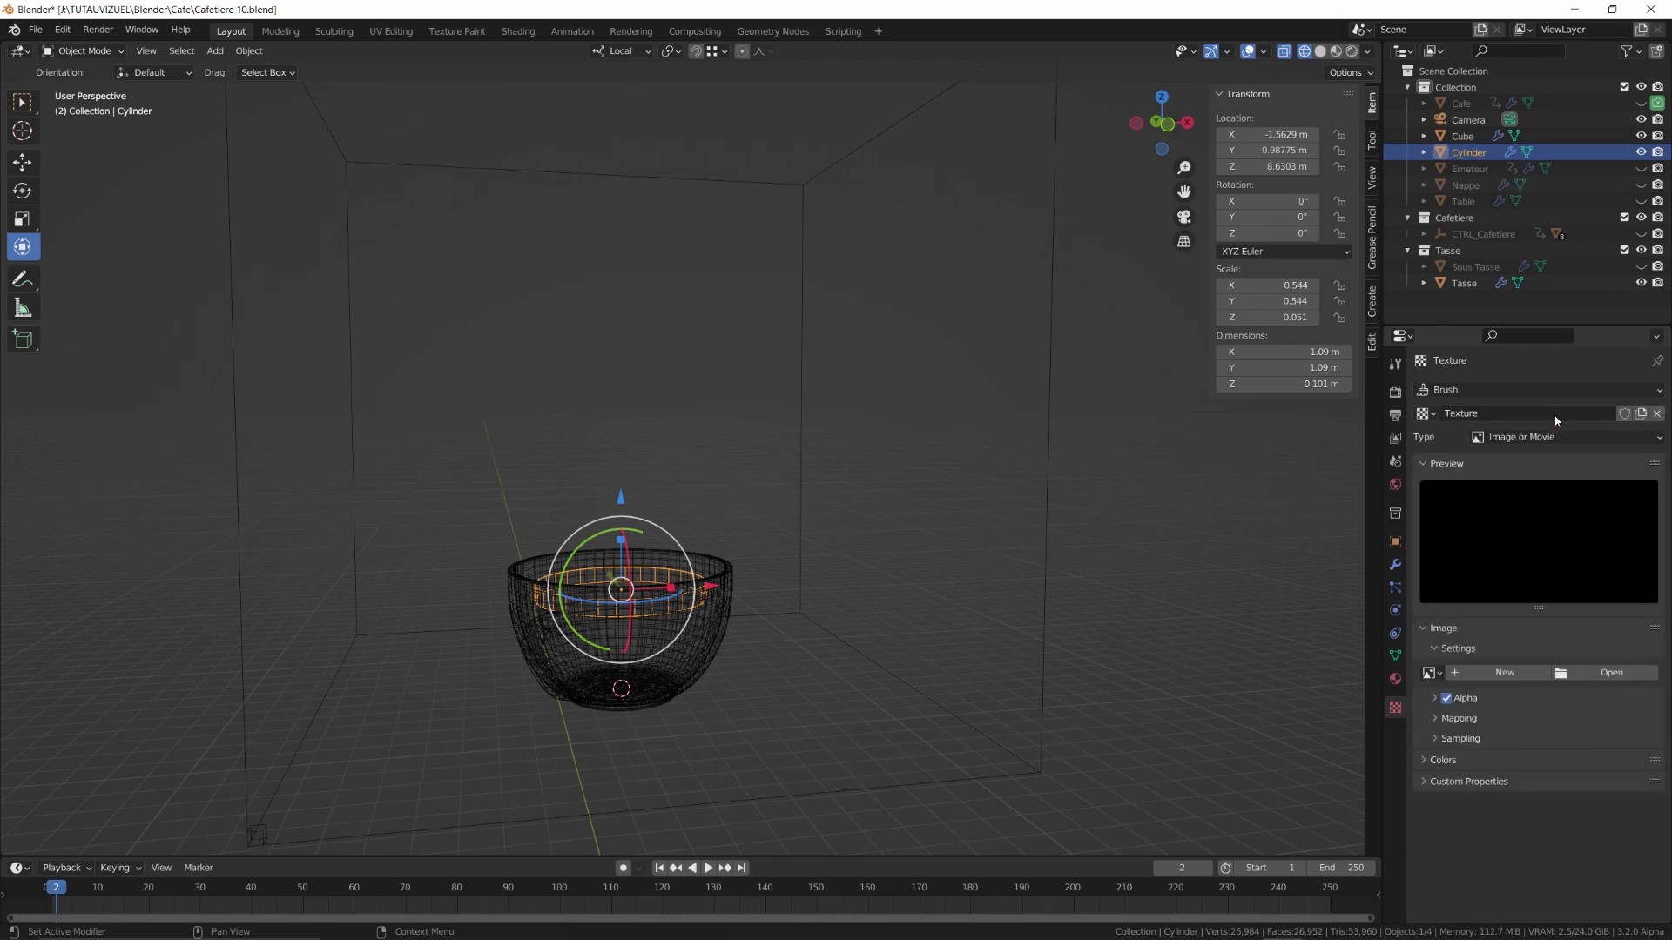
click(1563, 436)
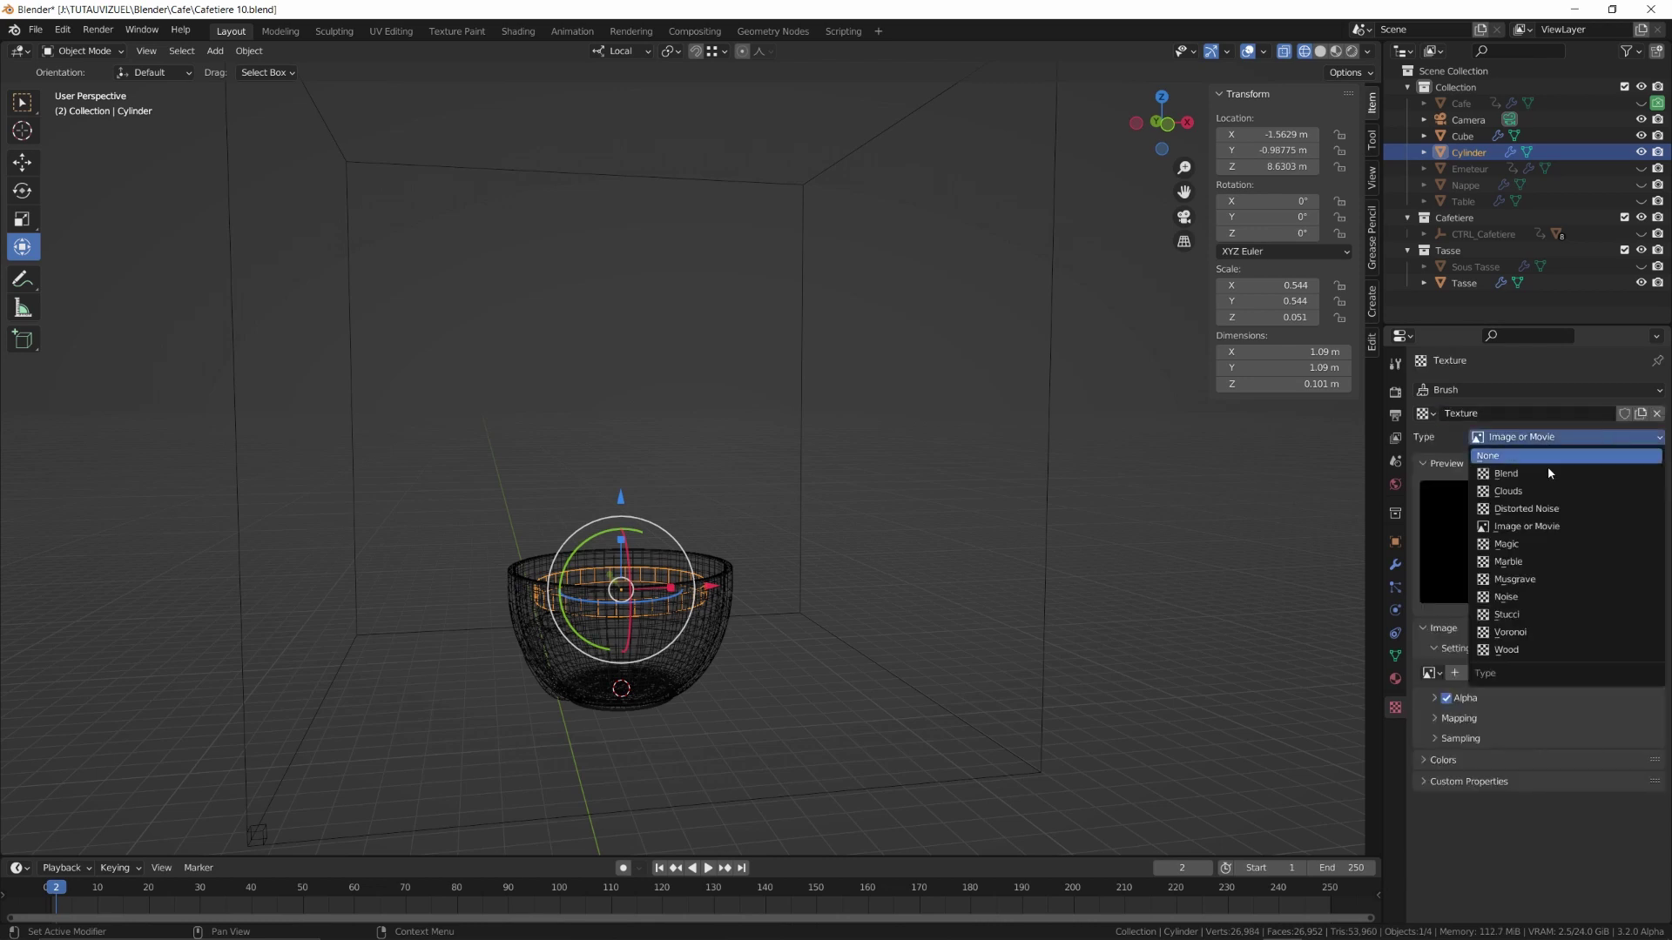
click(1526, 493)
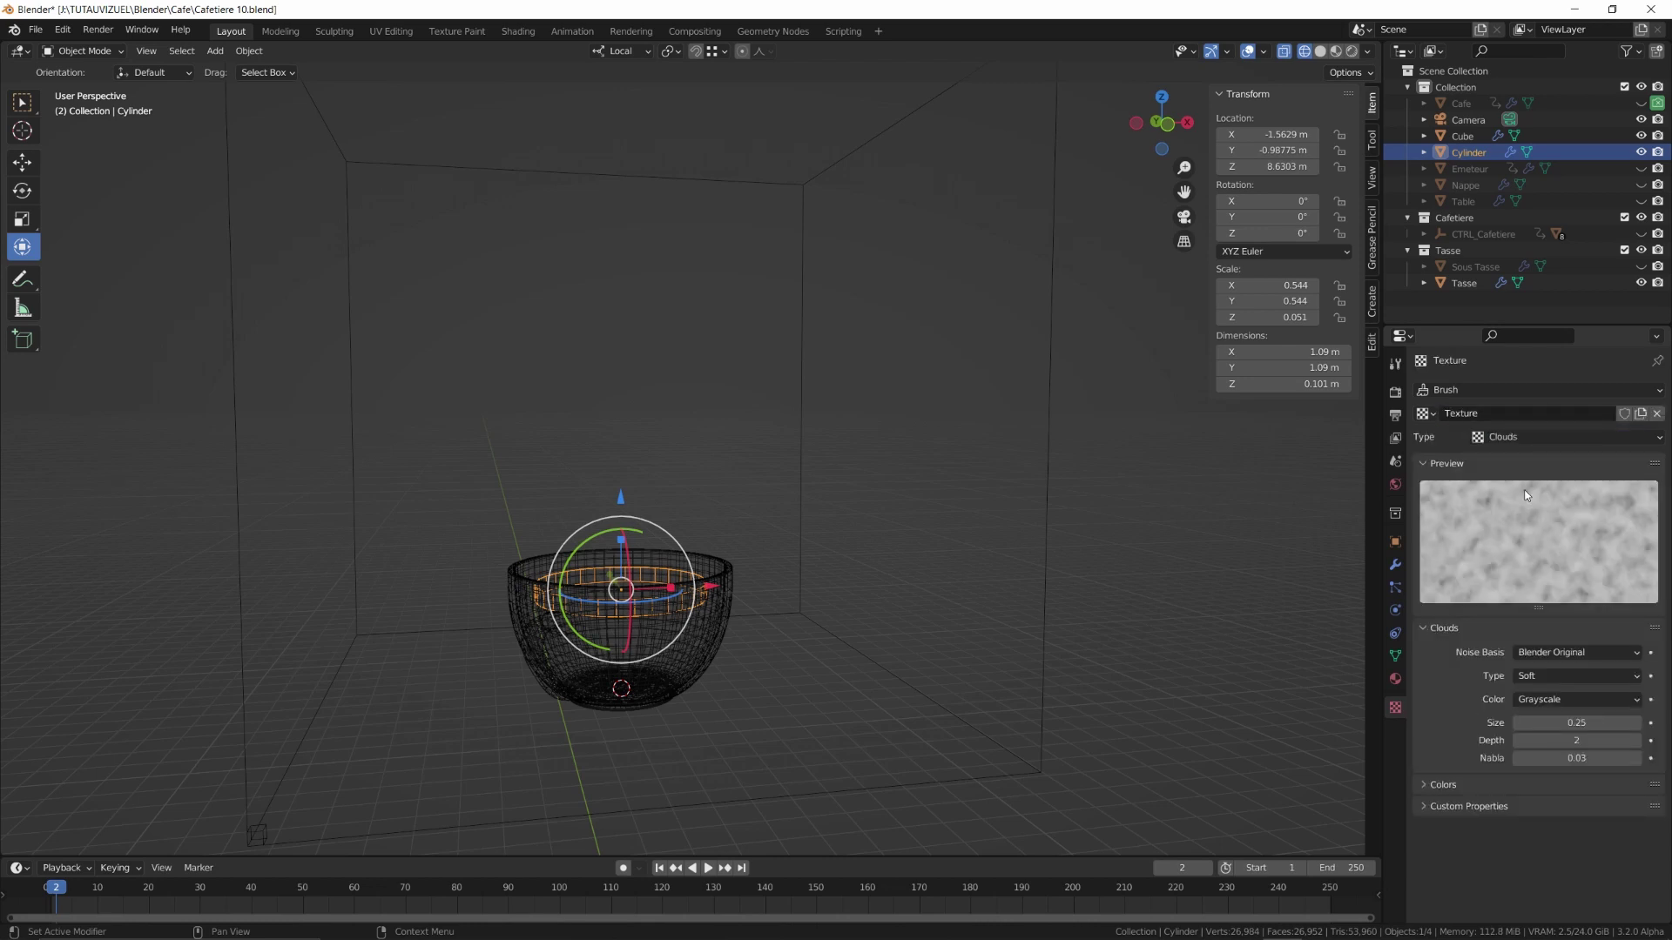
Raise the Clouds texture's color Contrast to 5
click(1442, 785)
scroll(1524, 767, down, 2)
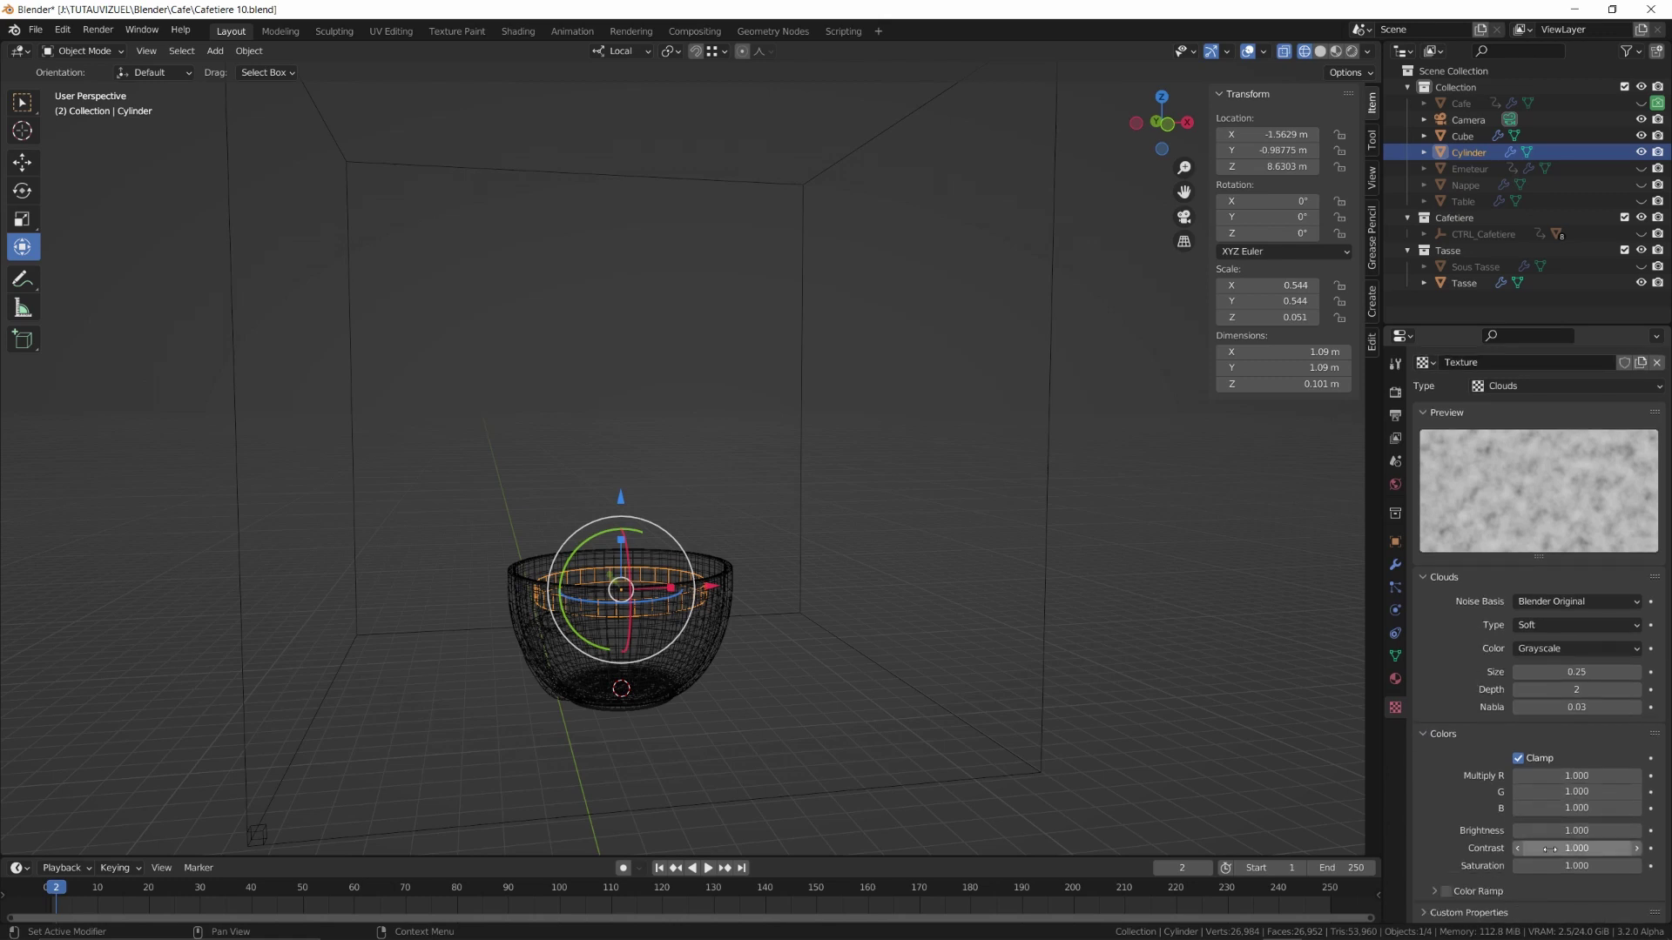
drag(1559, 849, 1637, 848)
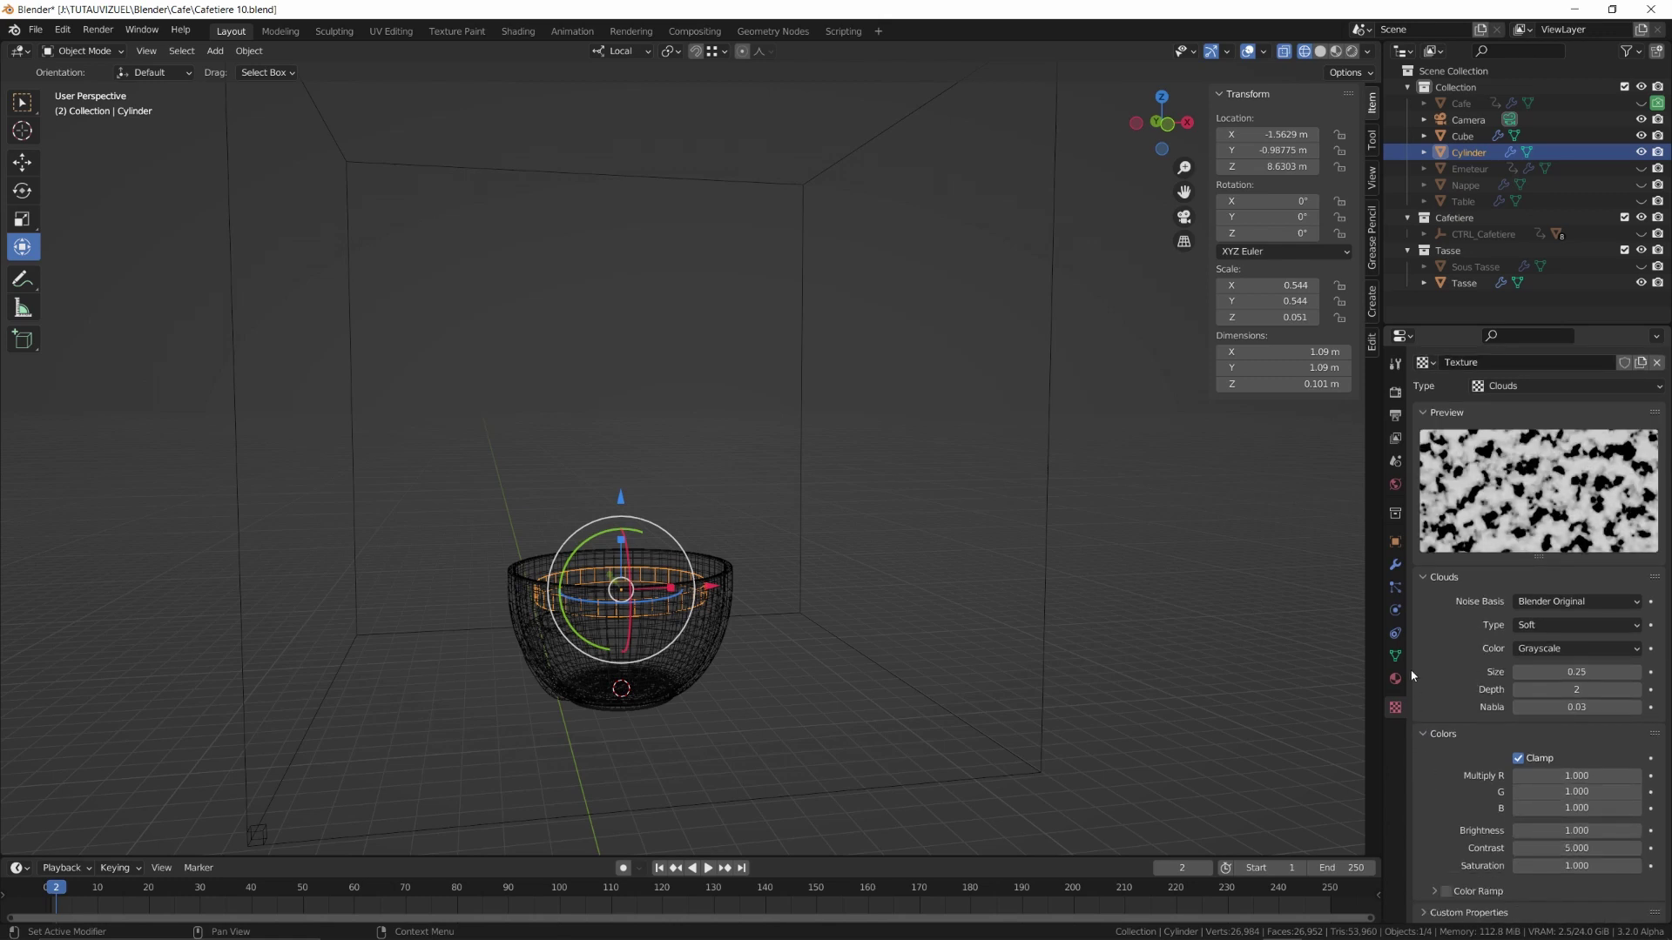
Assign the new Clouds texture to the cylinder's smoke flow
click(1396, 610)
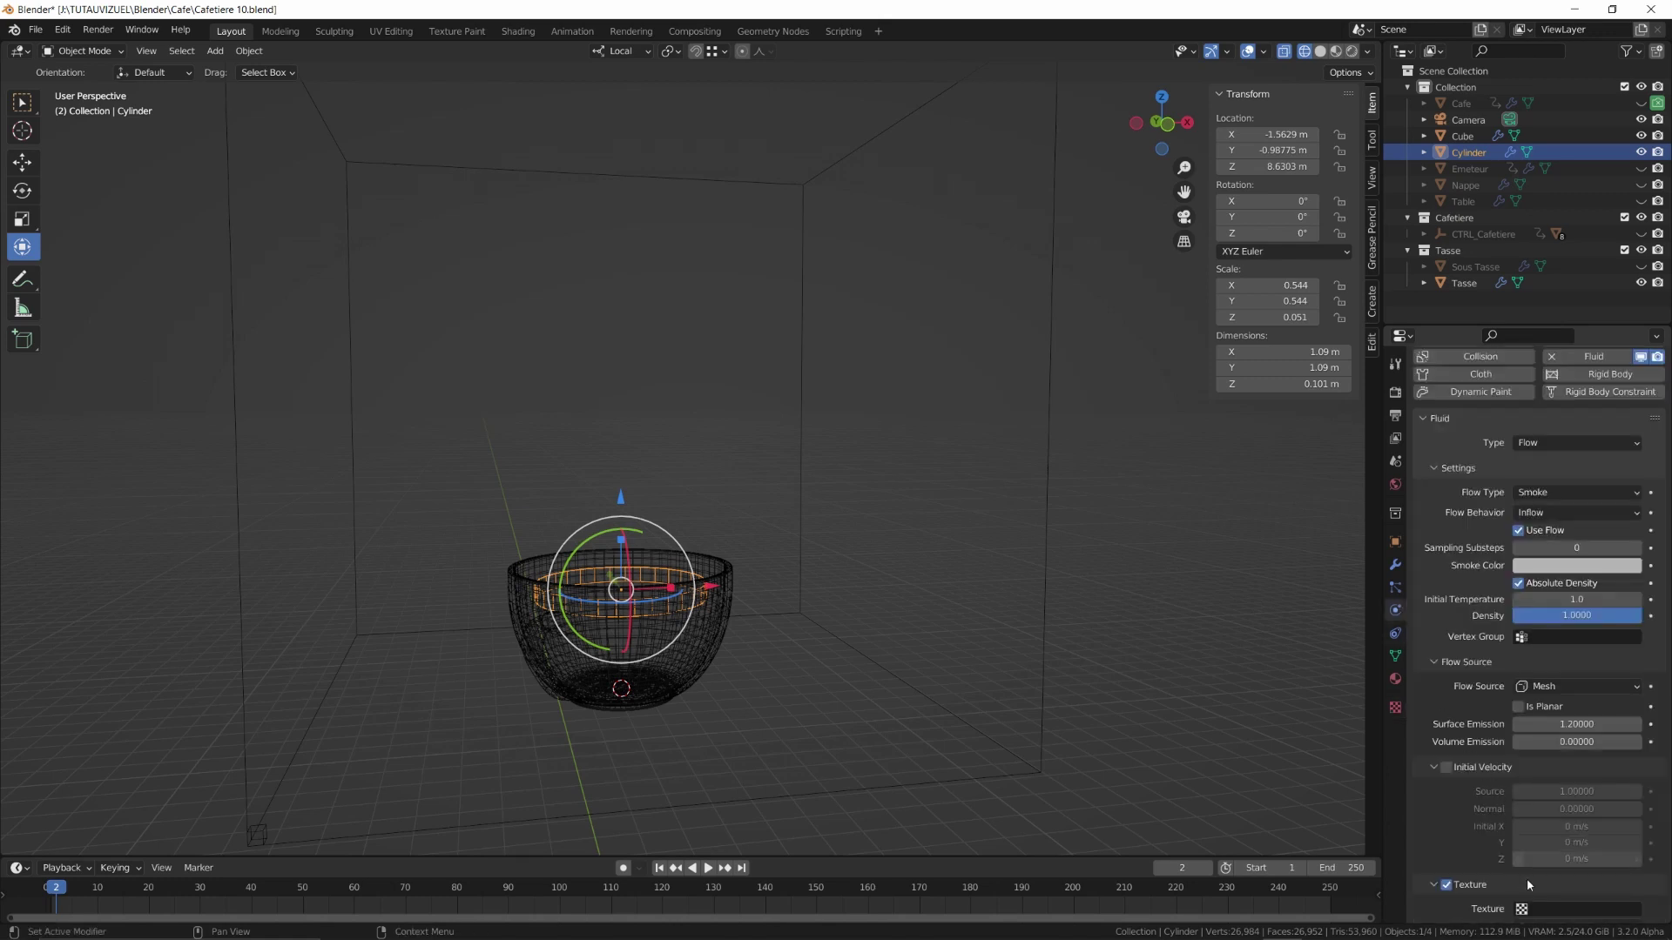
click(1574, 909)
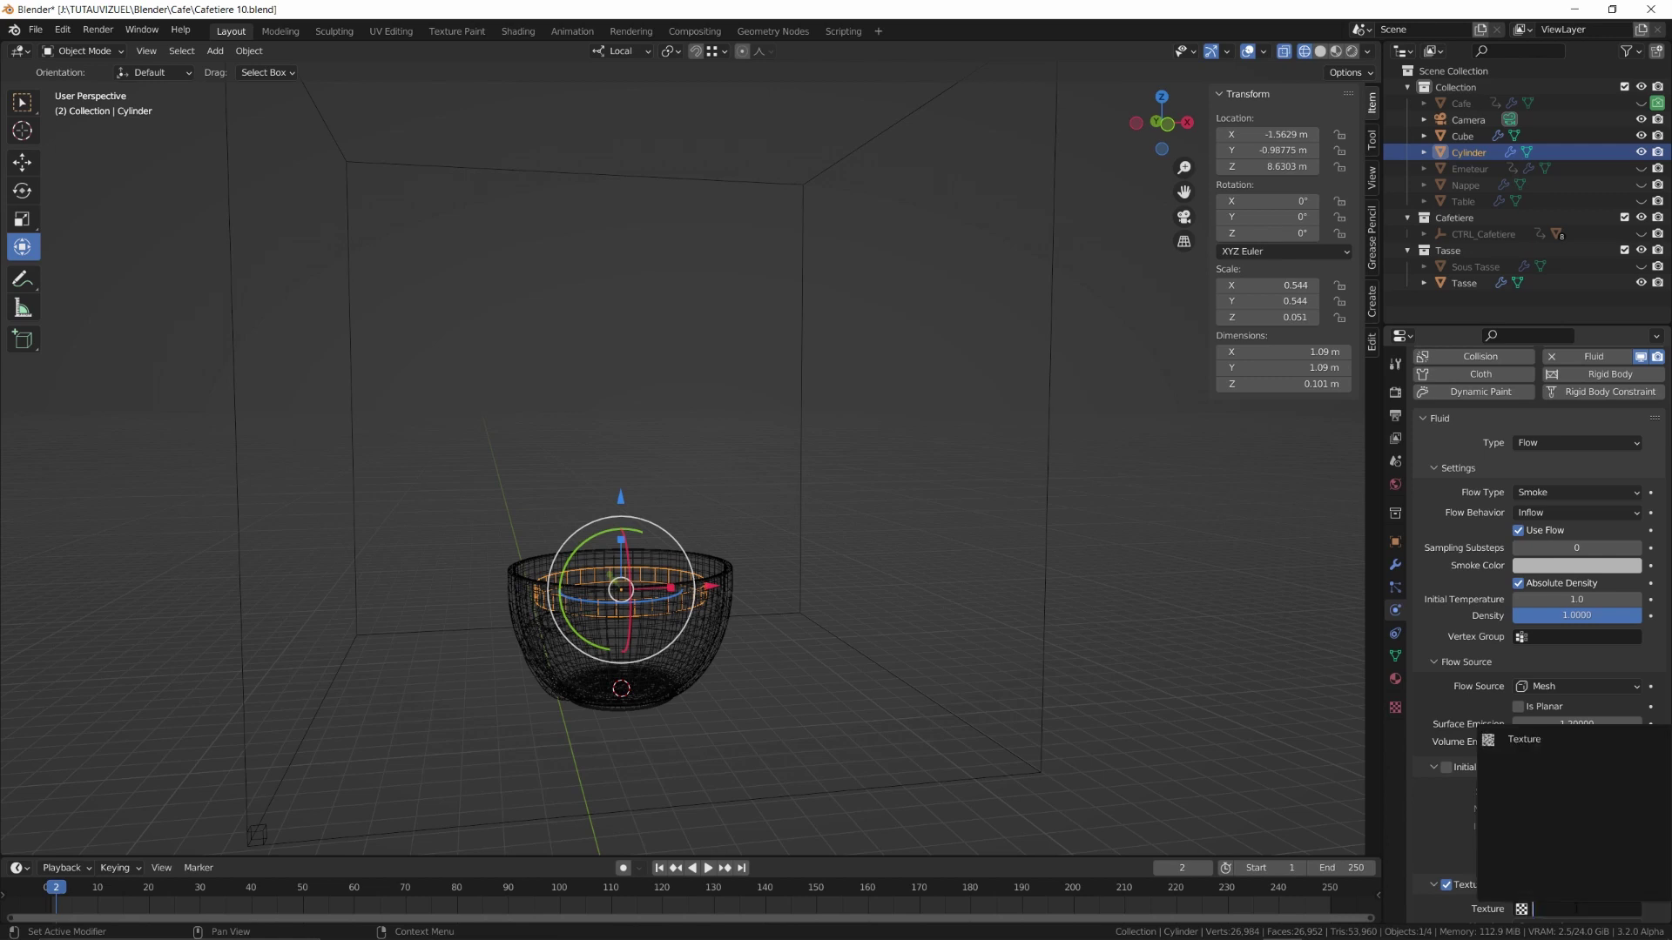
click(1523, 739)
scroll(1451, 734, down, 2)
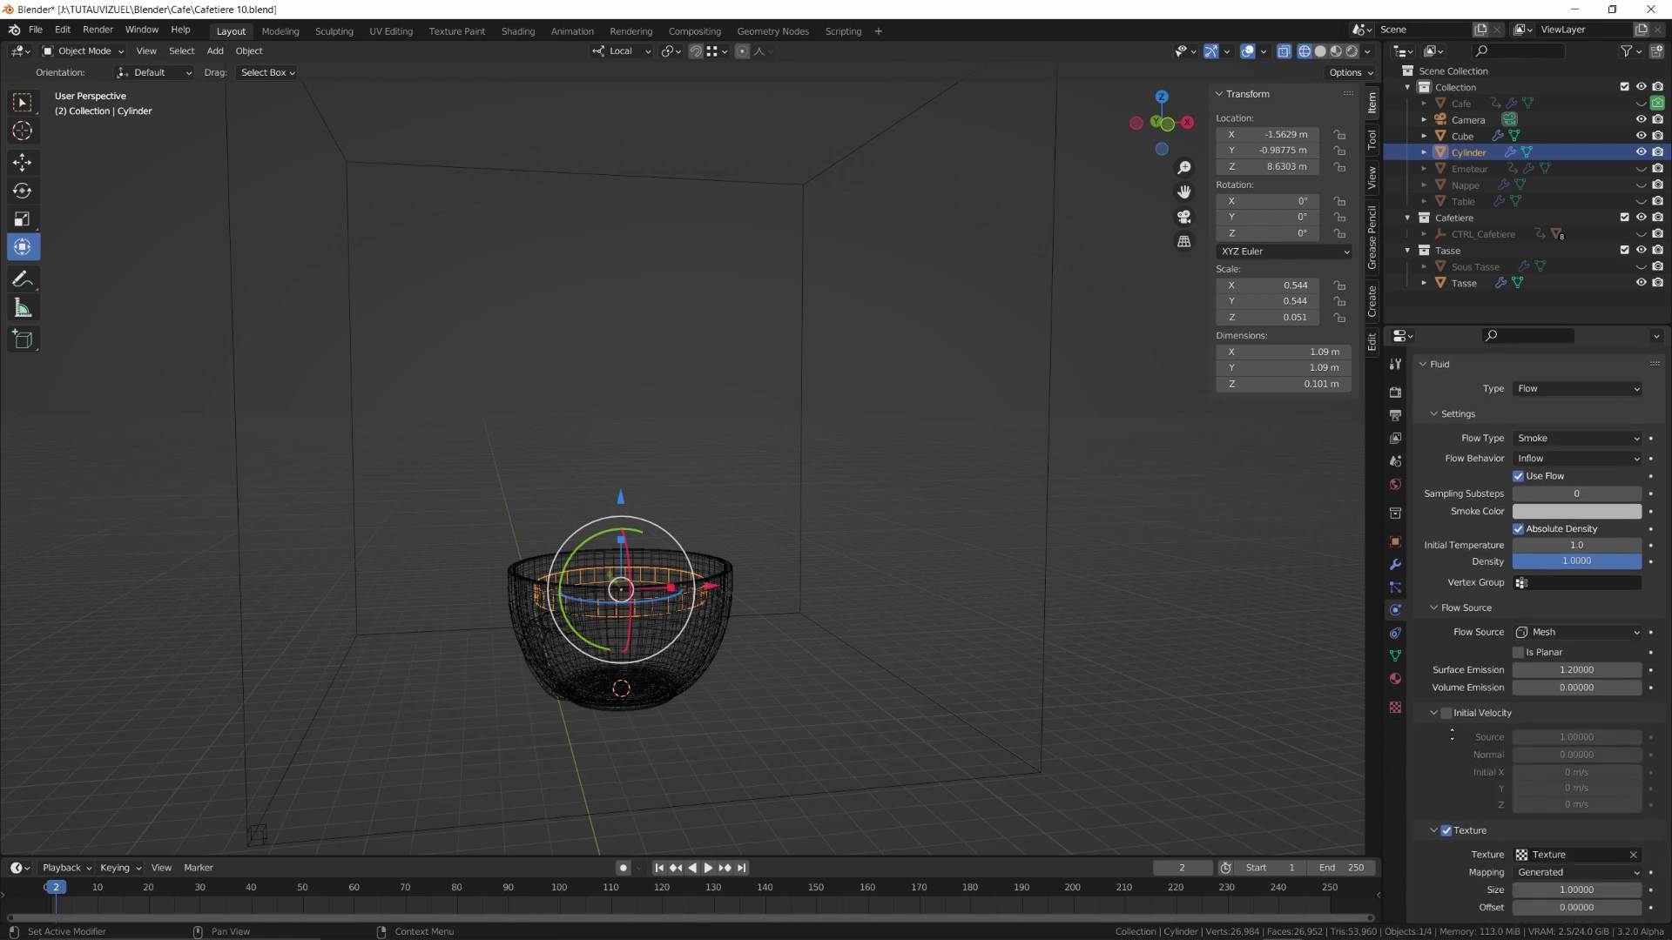
Drive the flow texture's Offset with the expression #frame/75 and play the animation briefly to check it
click(1567, 907)
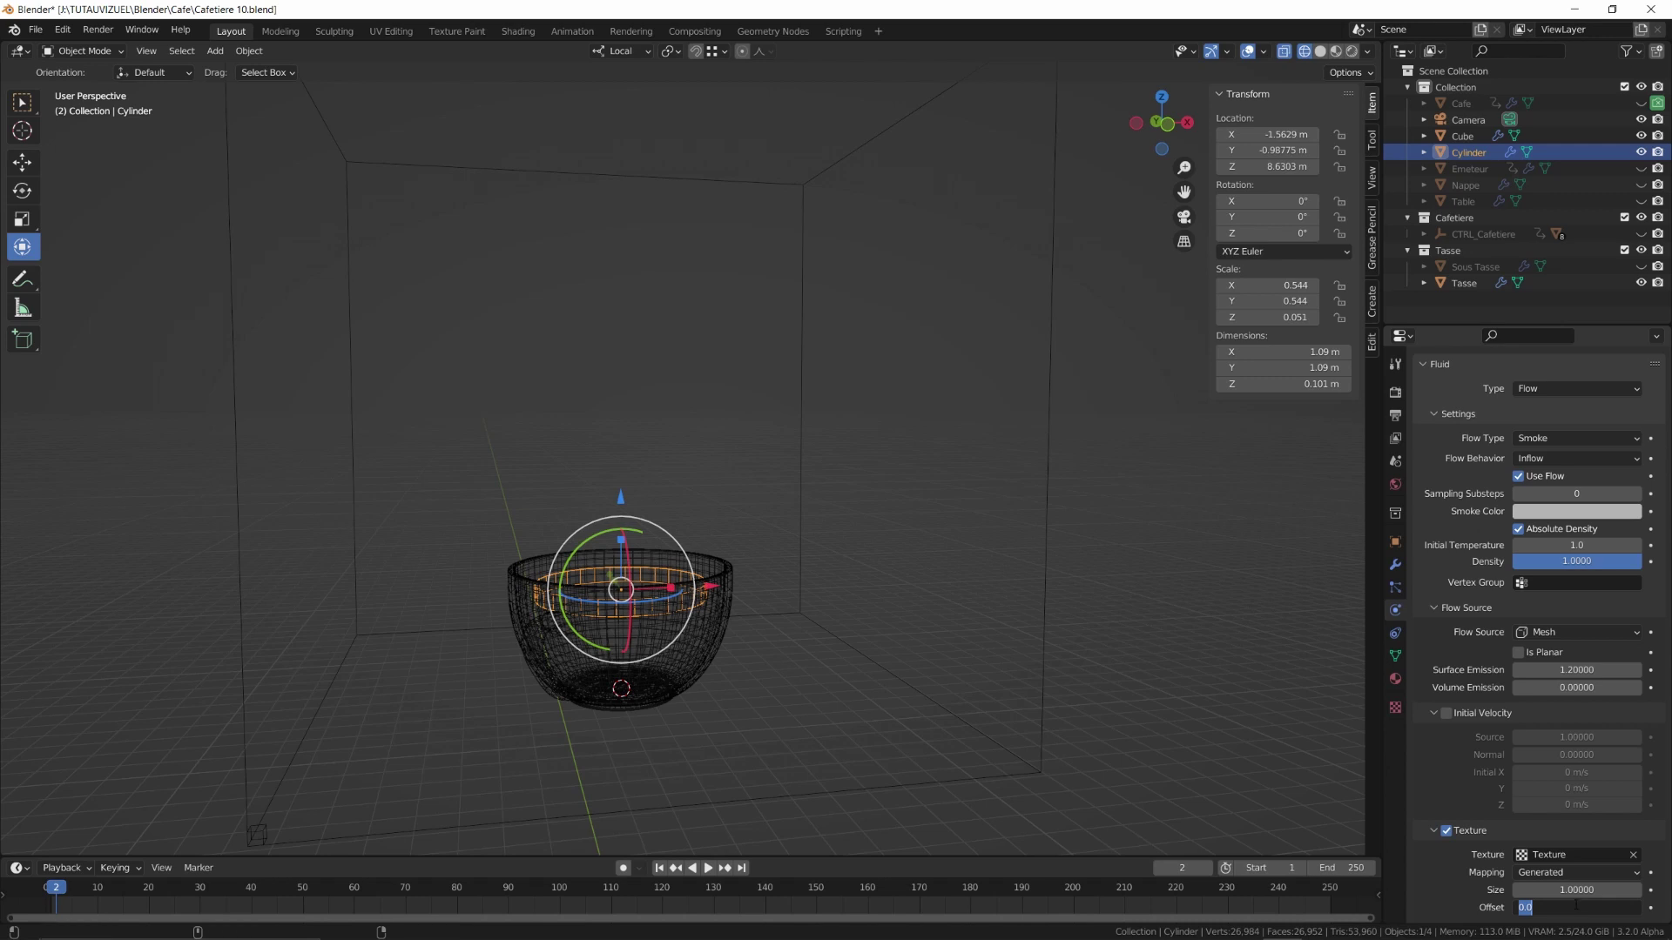
text(#frame/75)
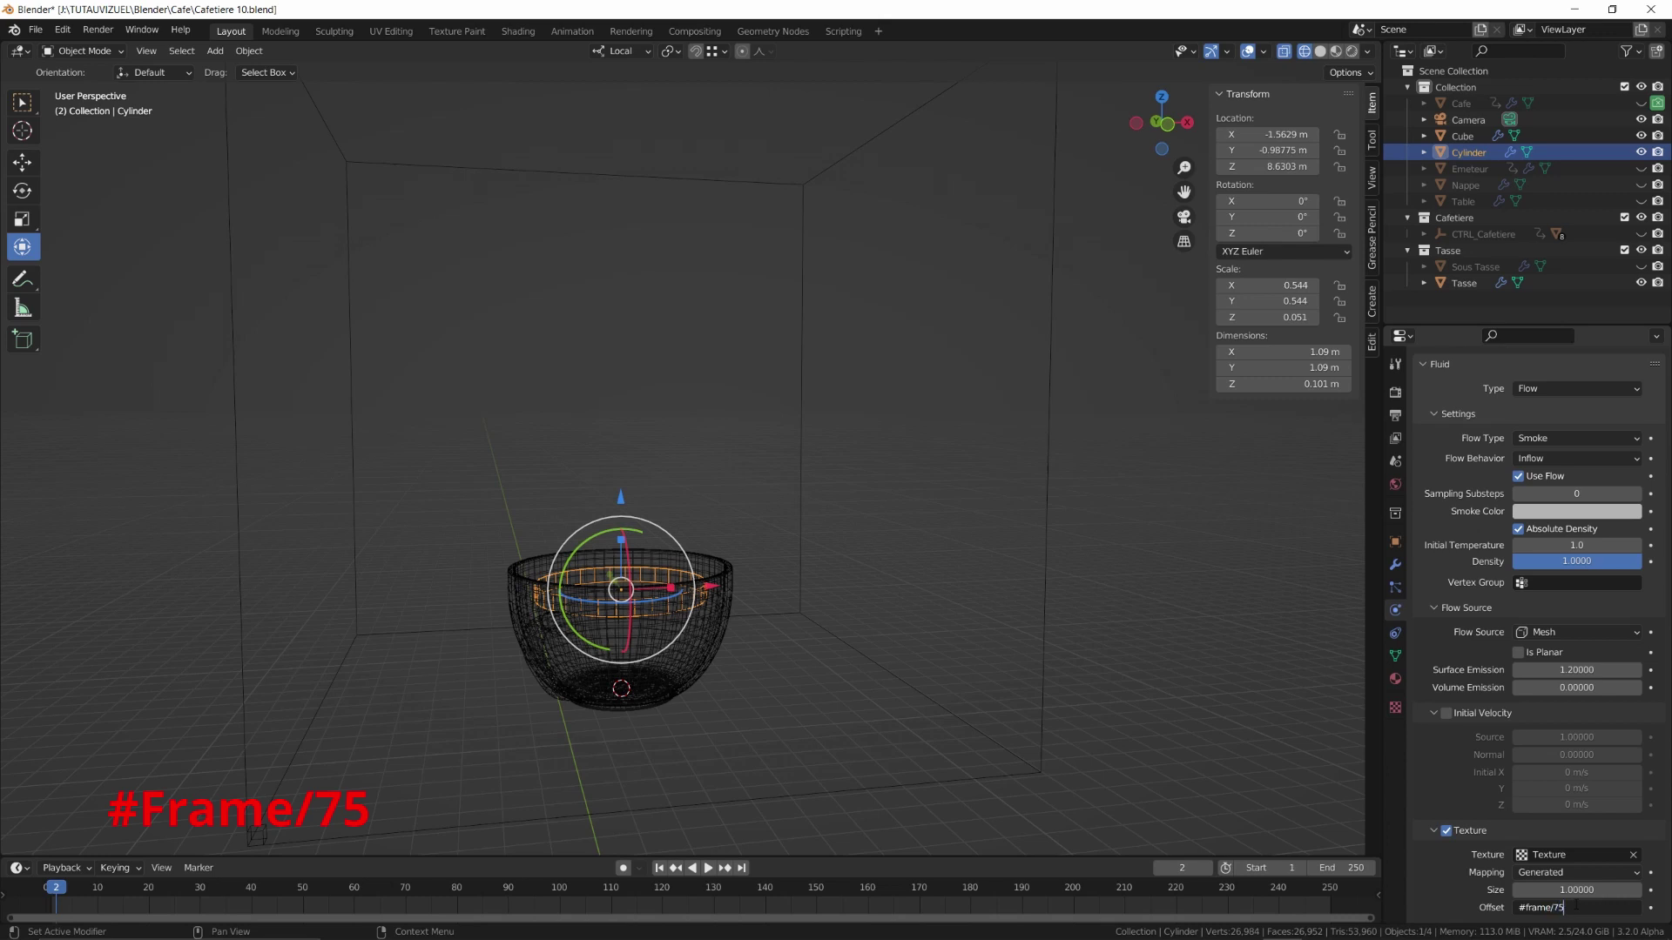
key(Return)
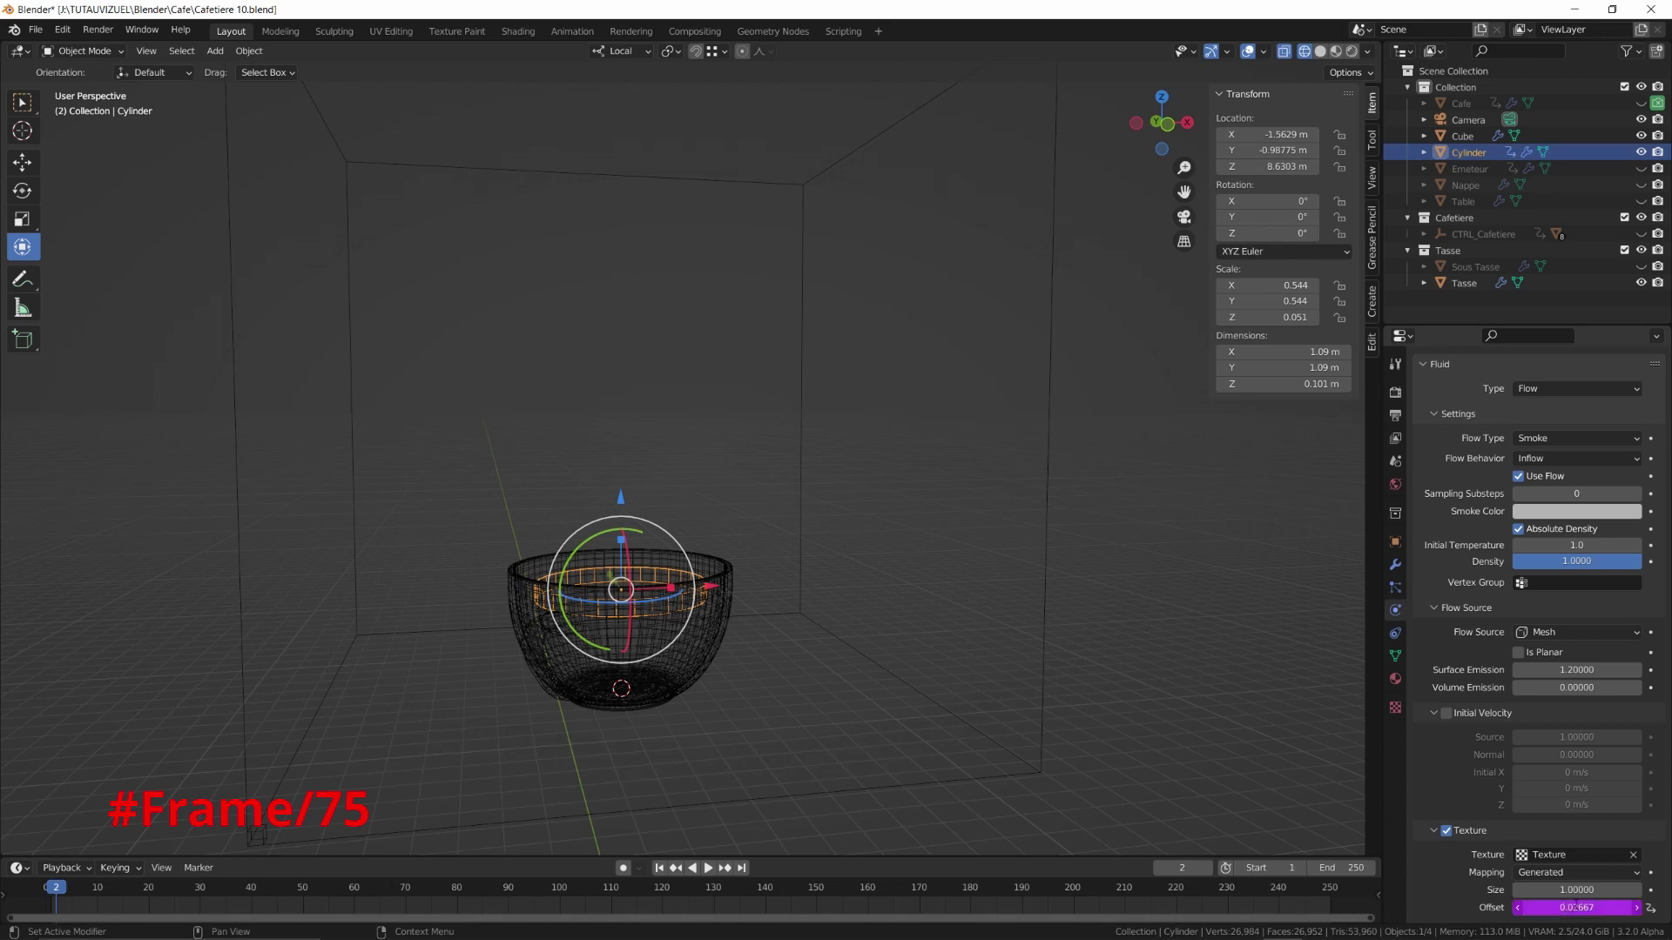
key(space)
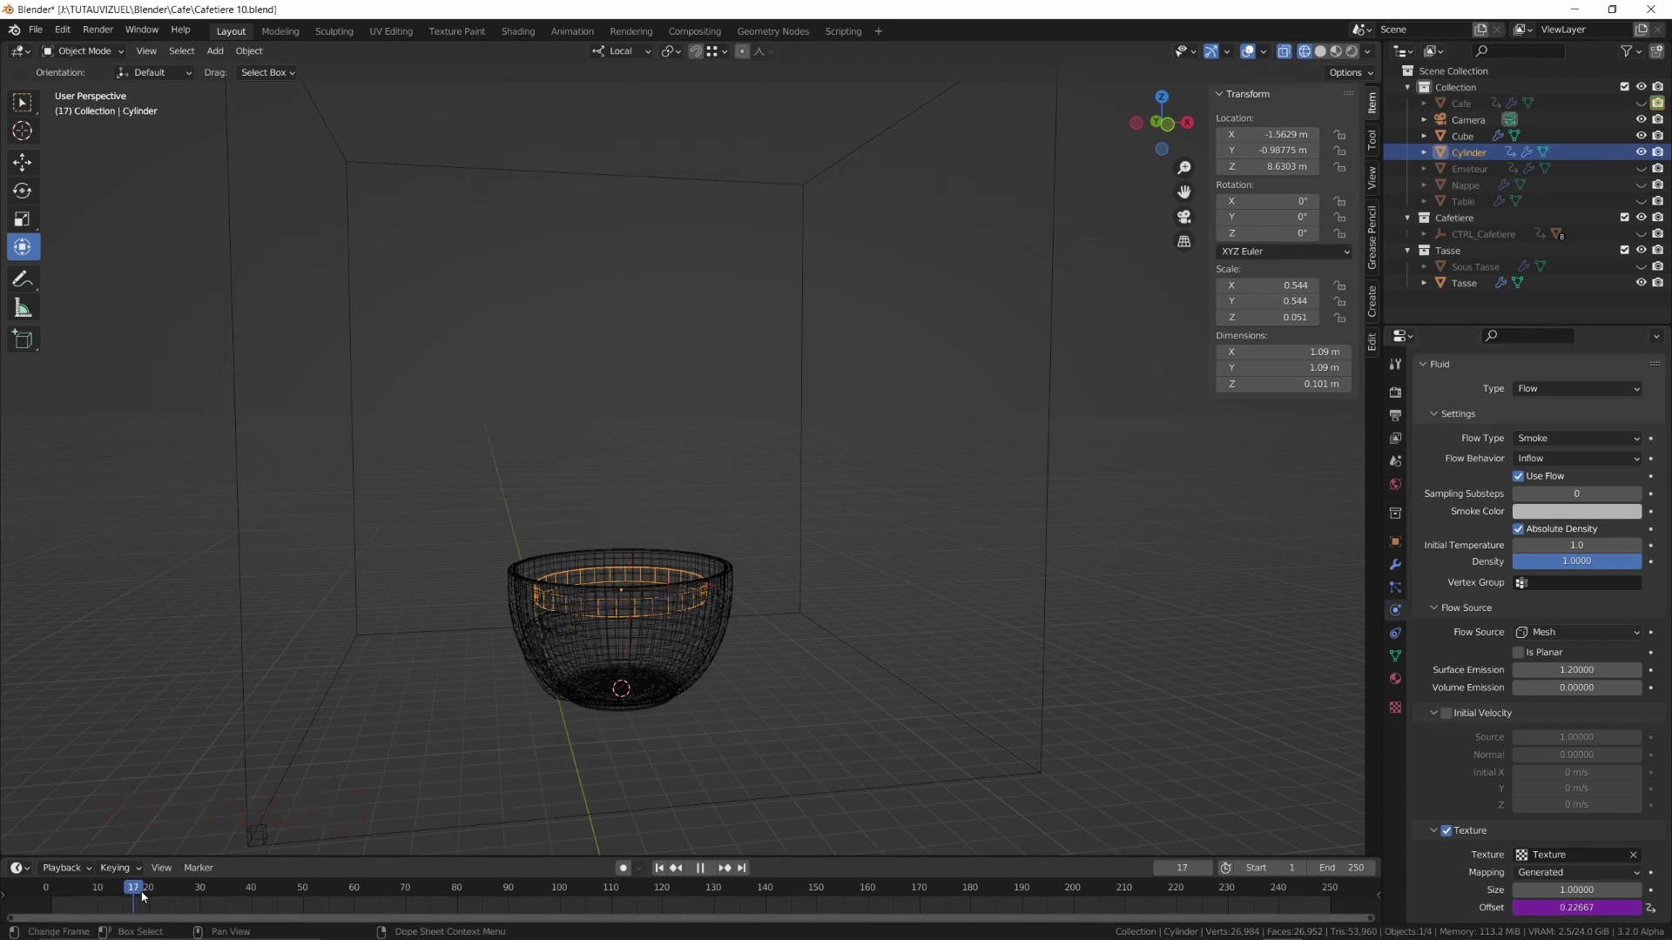
key(space)
Add a Wind force field and move it beside the cup's rim, at about X -0.57 m and Z 8.73 m
key(shift+a)
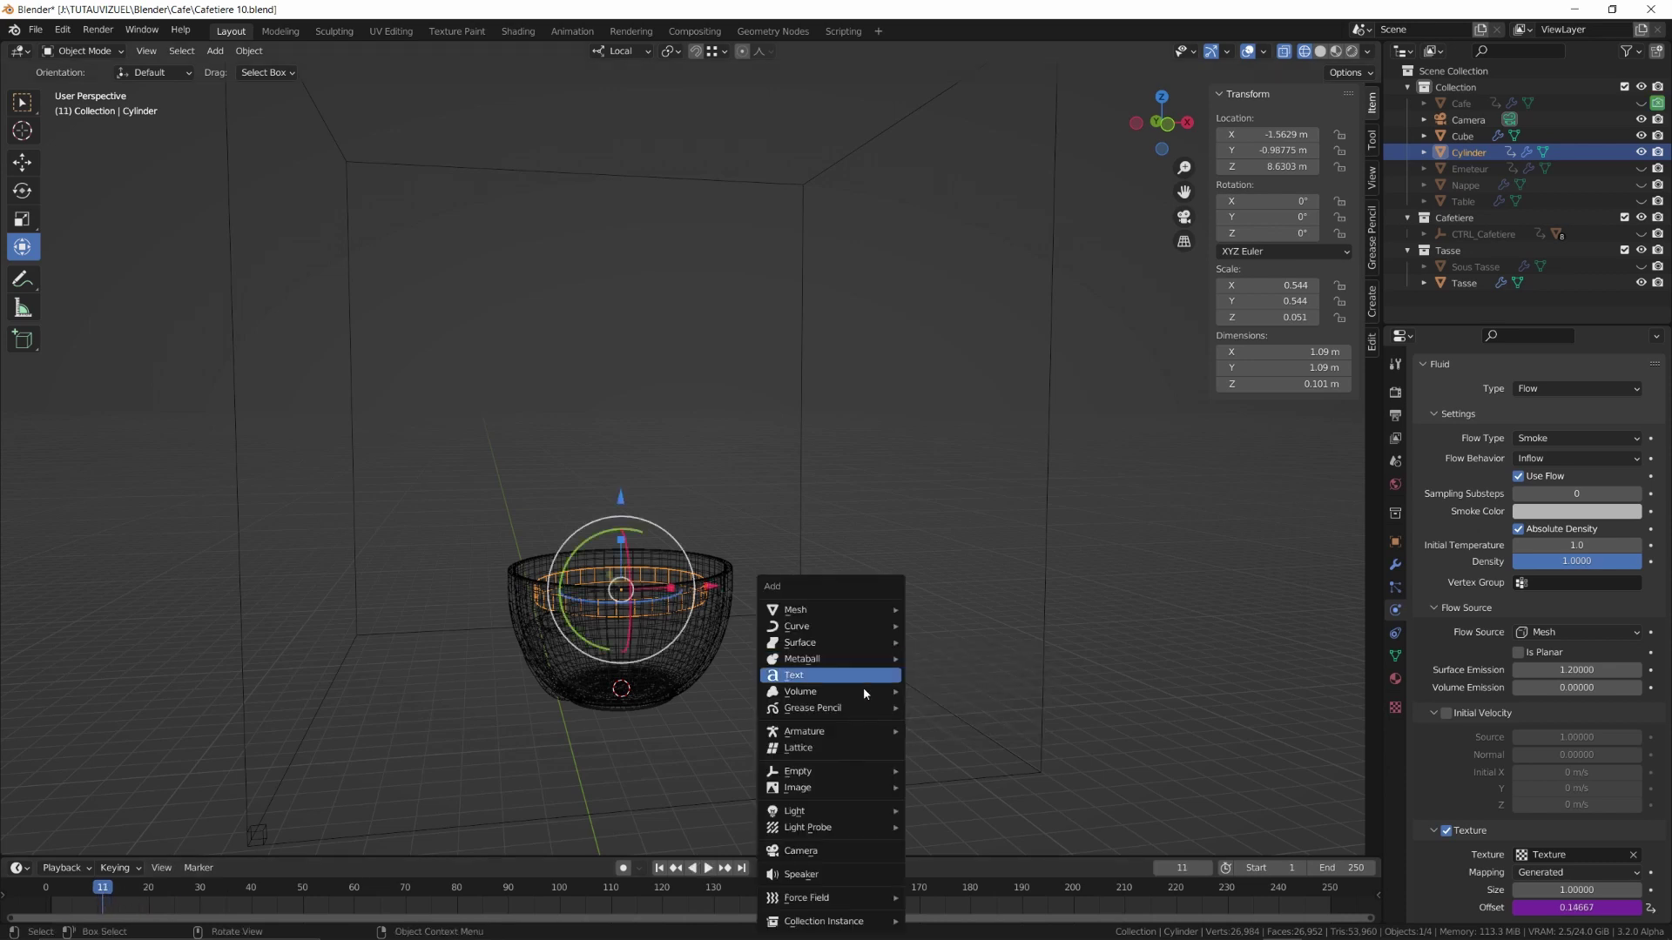
mouse_move(862, 898)
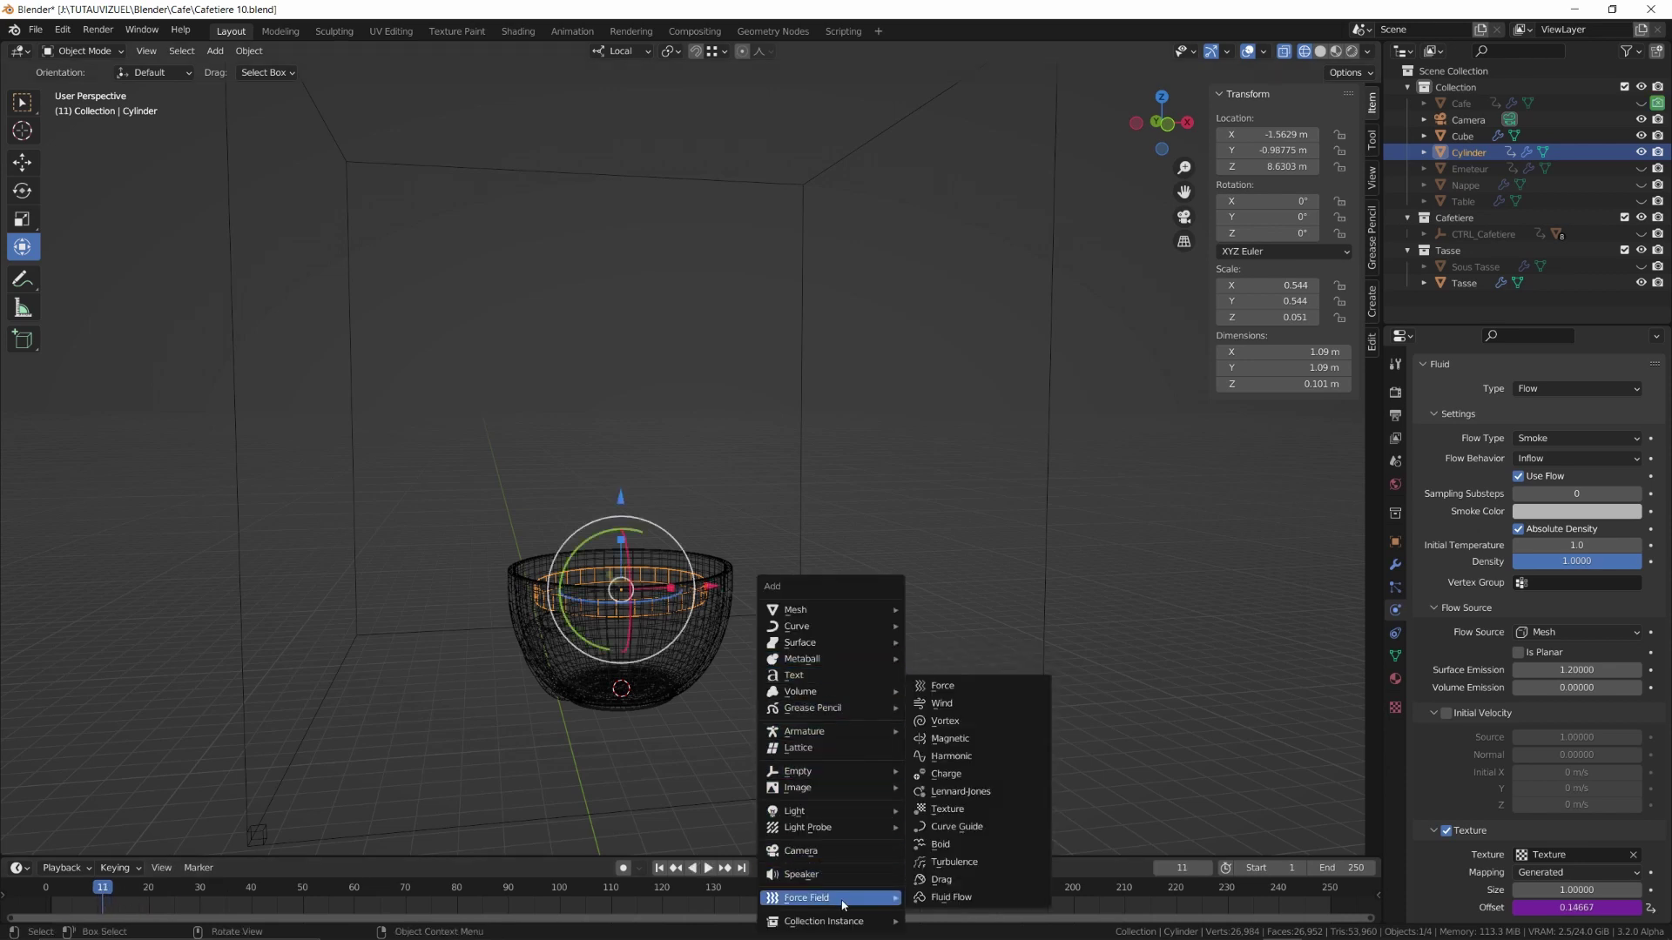
click(979, 703)
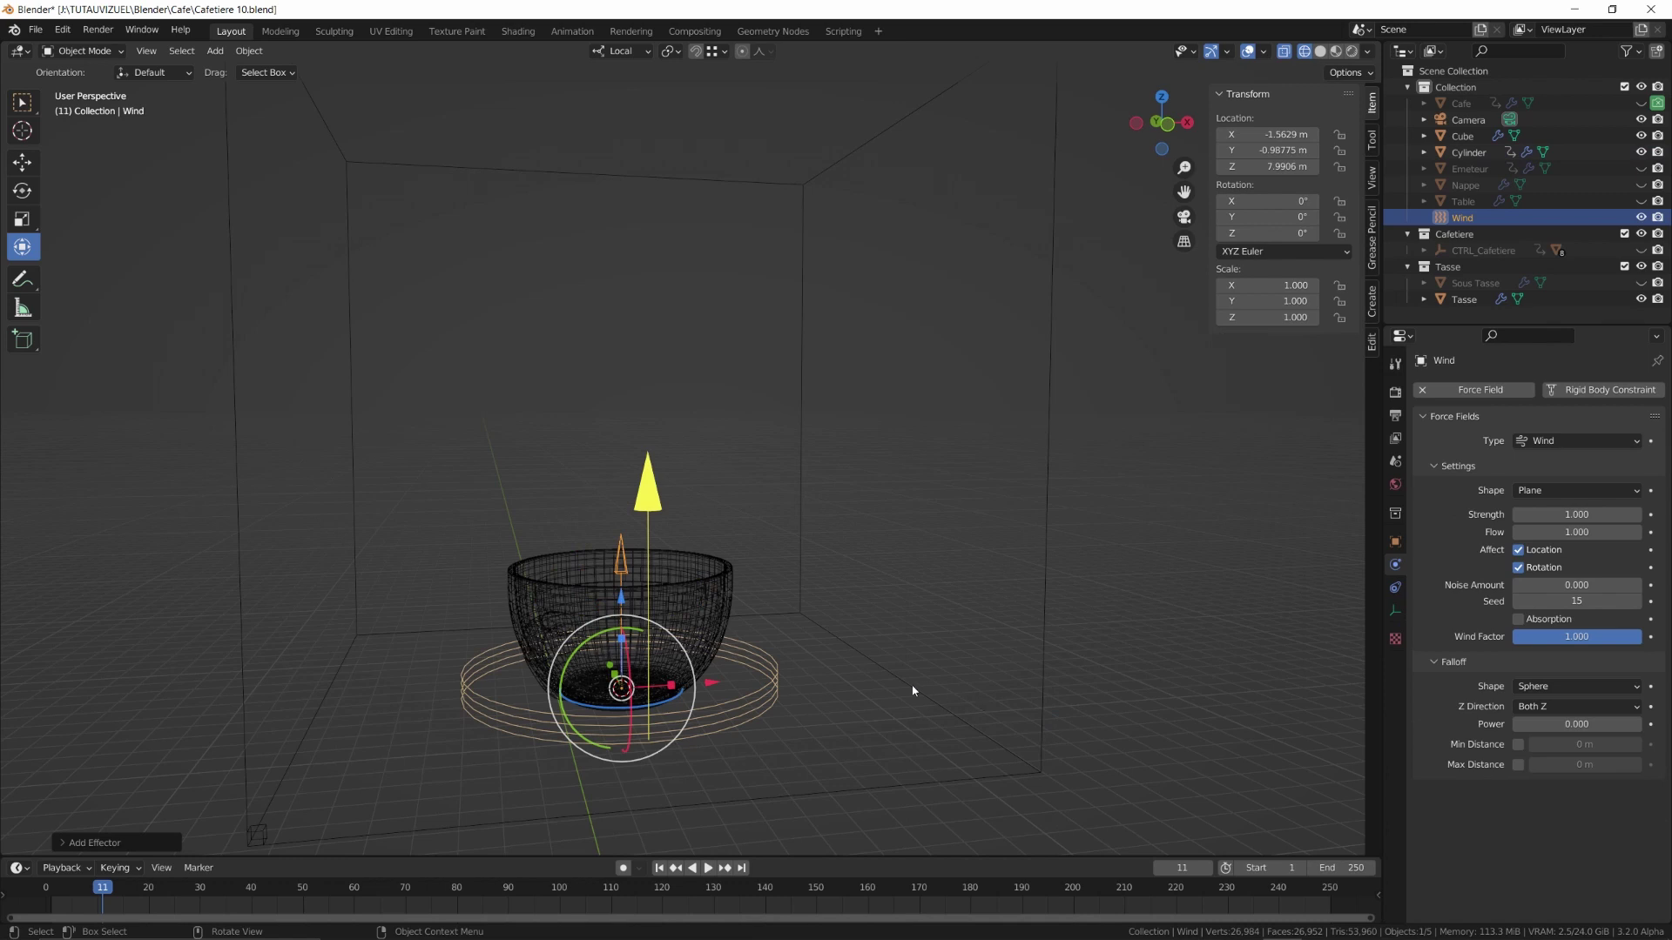
drag(703, 681, 851, 675)
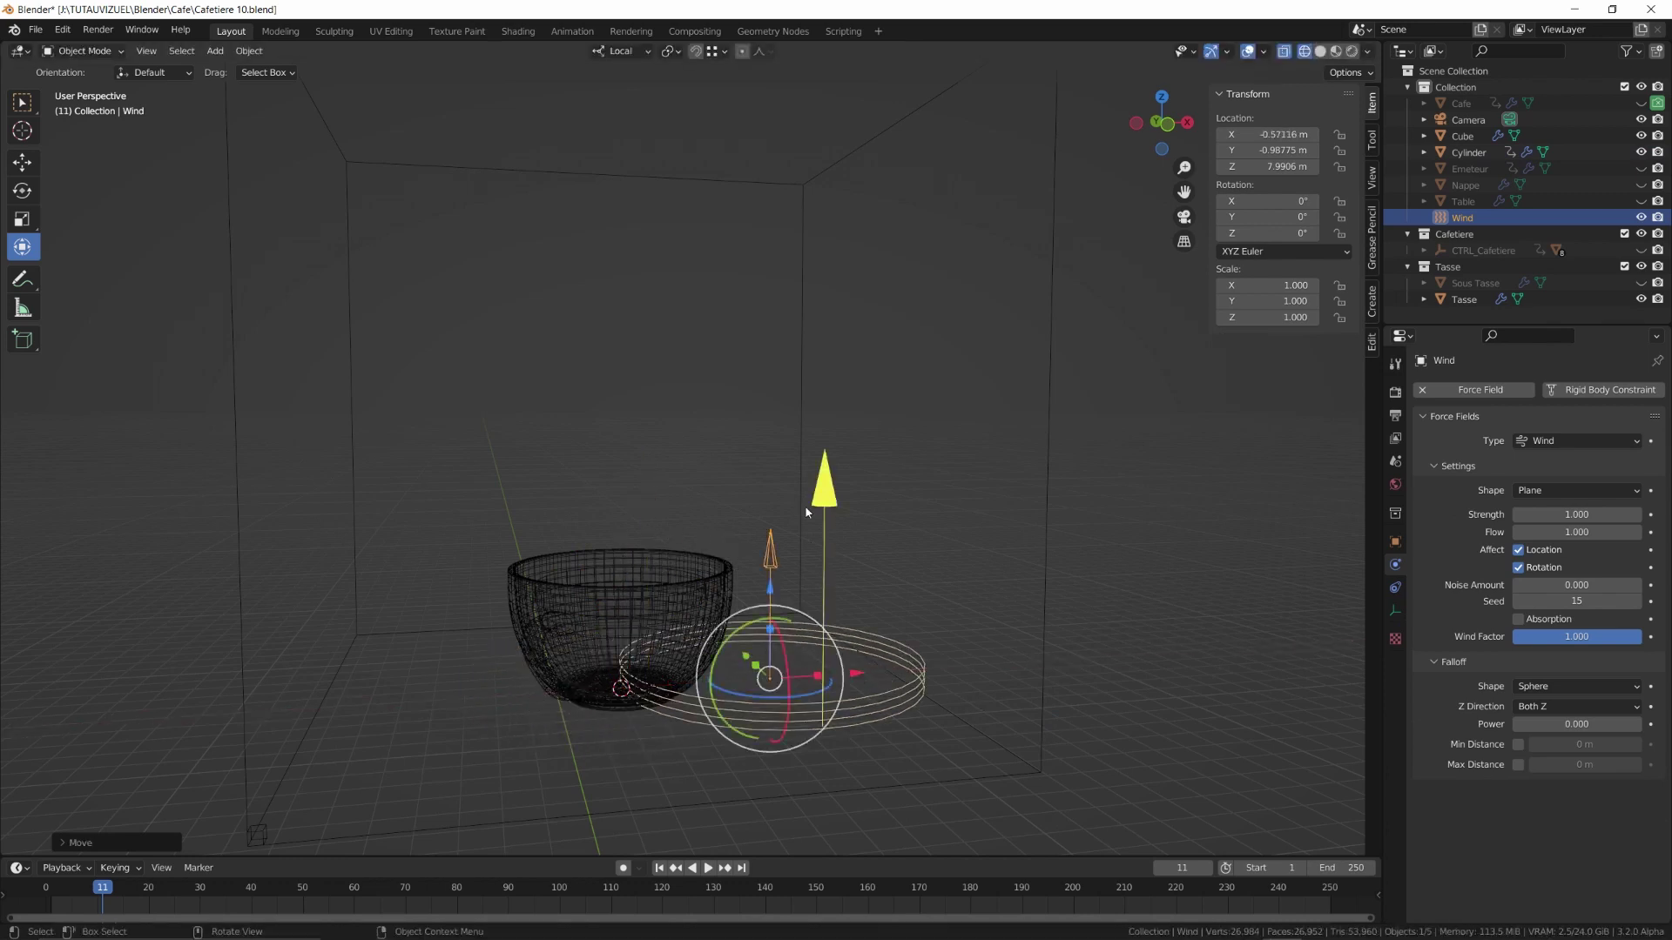
drag(771, 601, 768, 477)
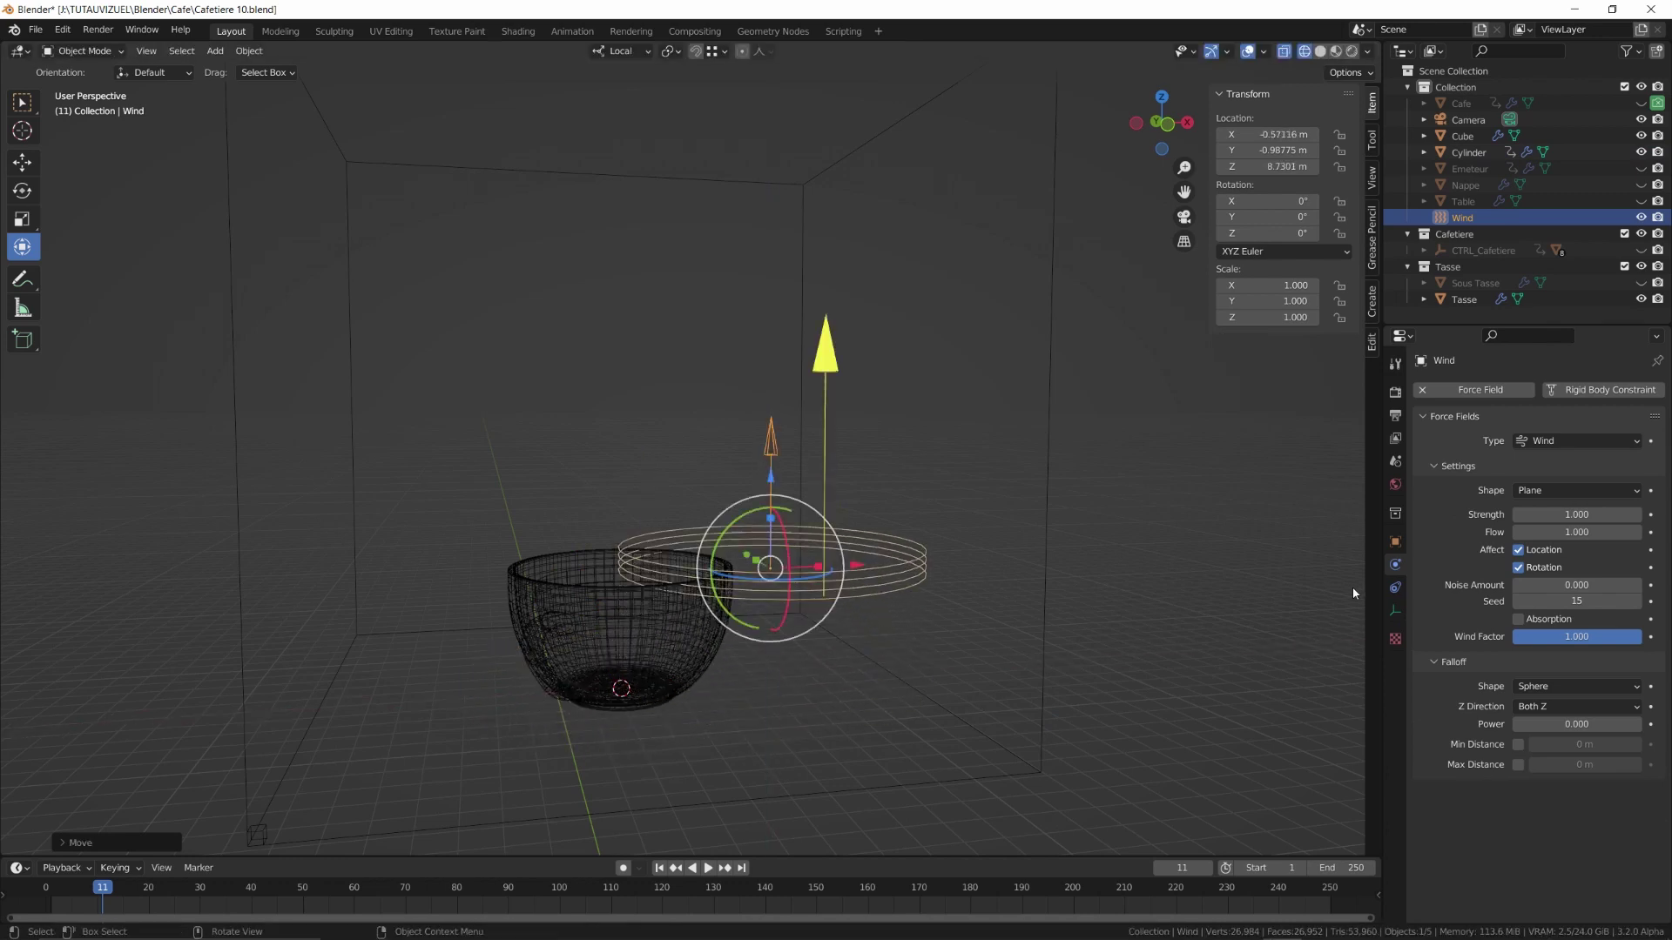
Set the wind's Strength to 0.2 and Flow to 0, and rotate it -45° around Y to tilt it toward the cup
click(1575, 515)
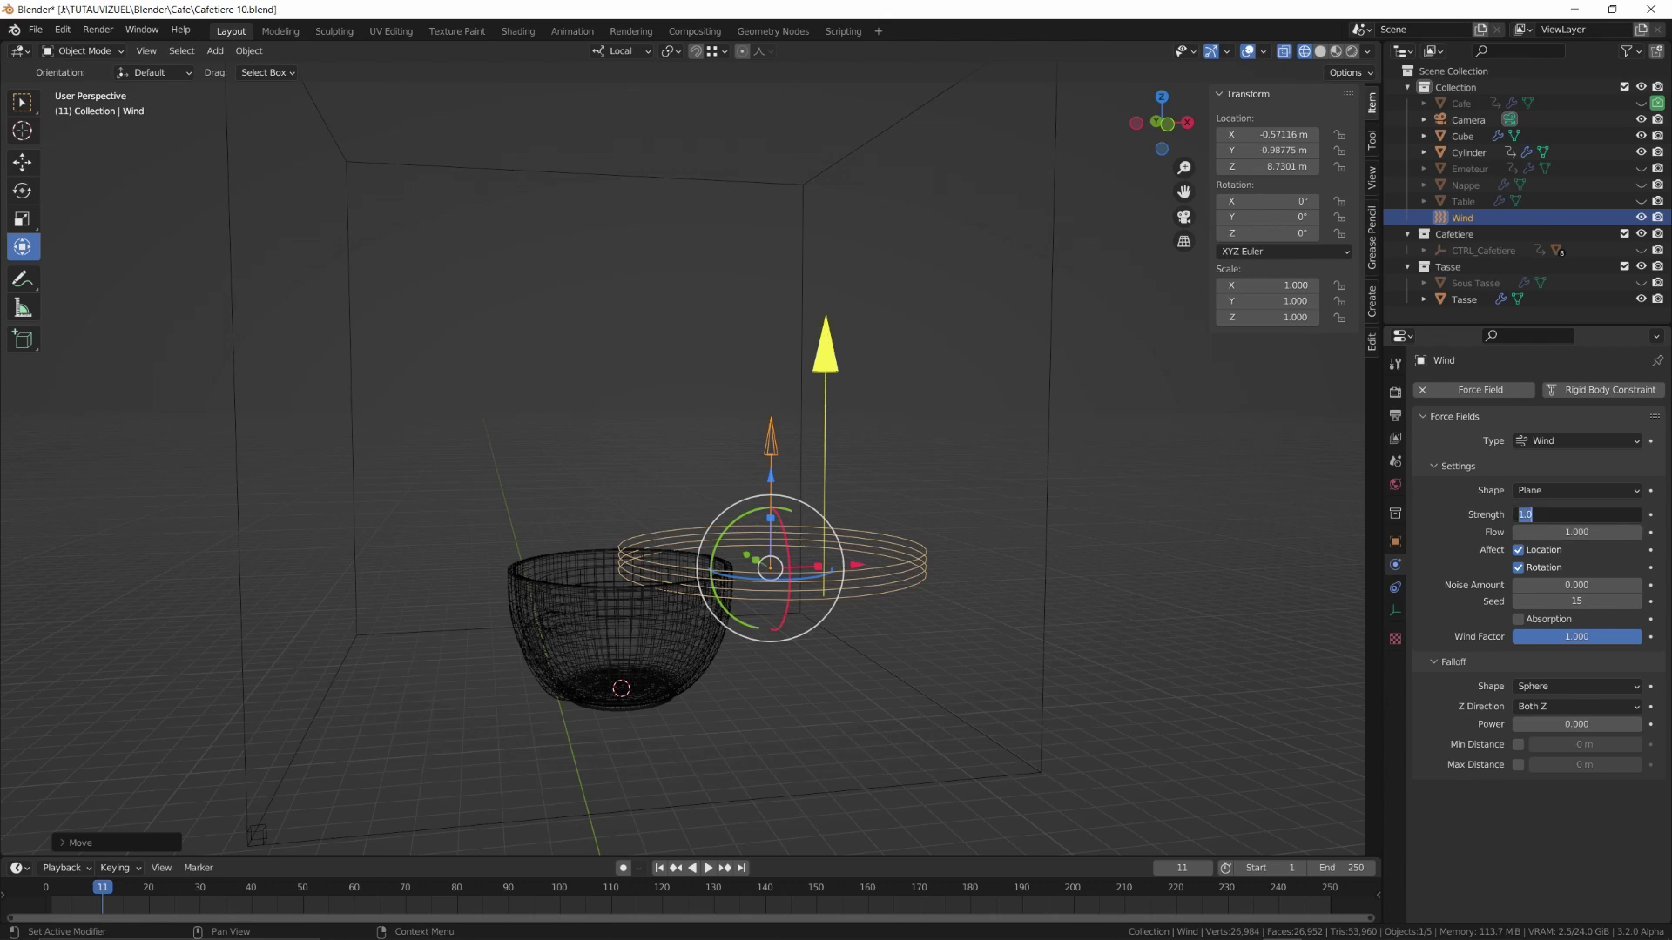
key(Return)
click(1575, 531)
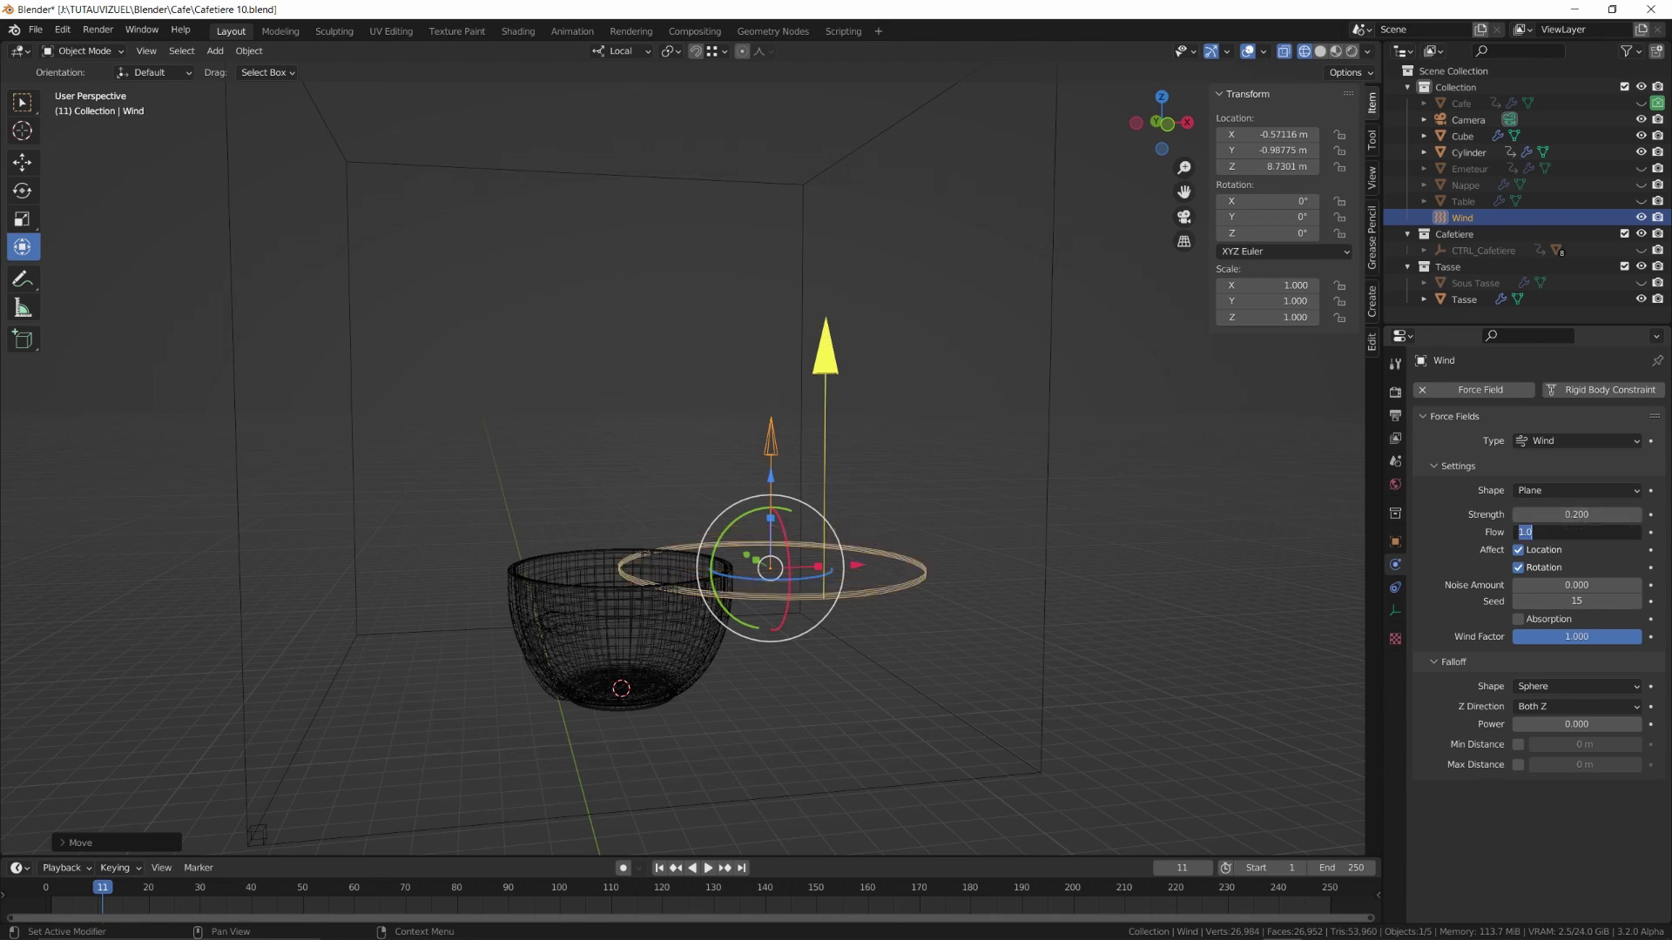
key(Return)
ctrl+drag(742, 517, 711, 559)
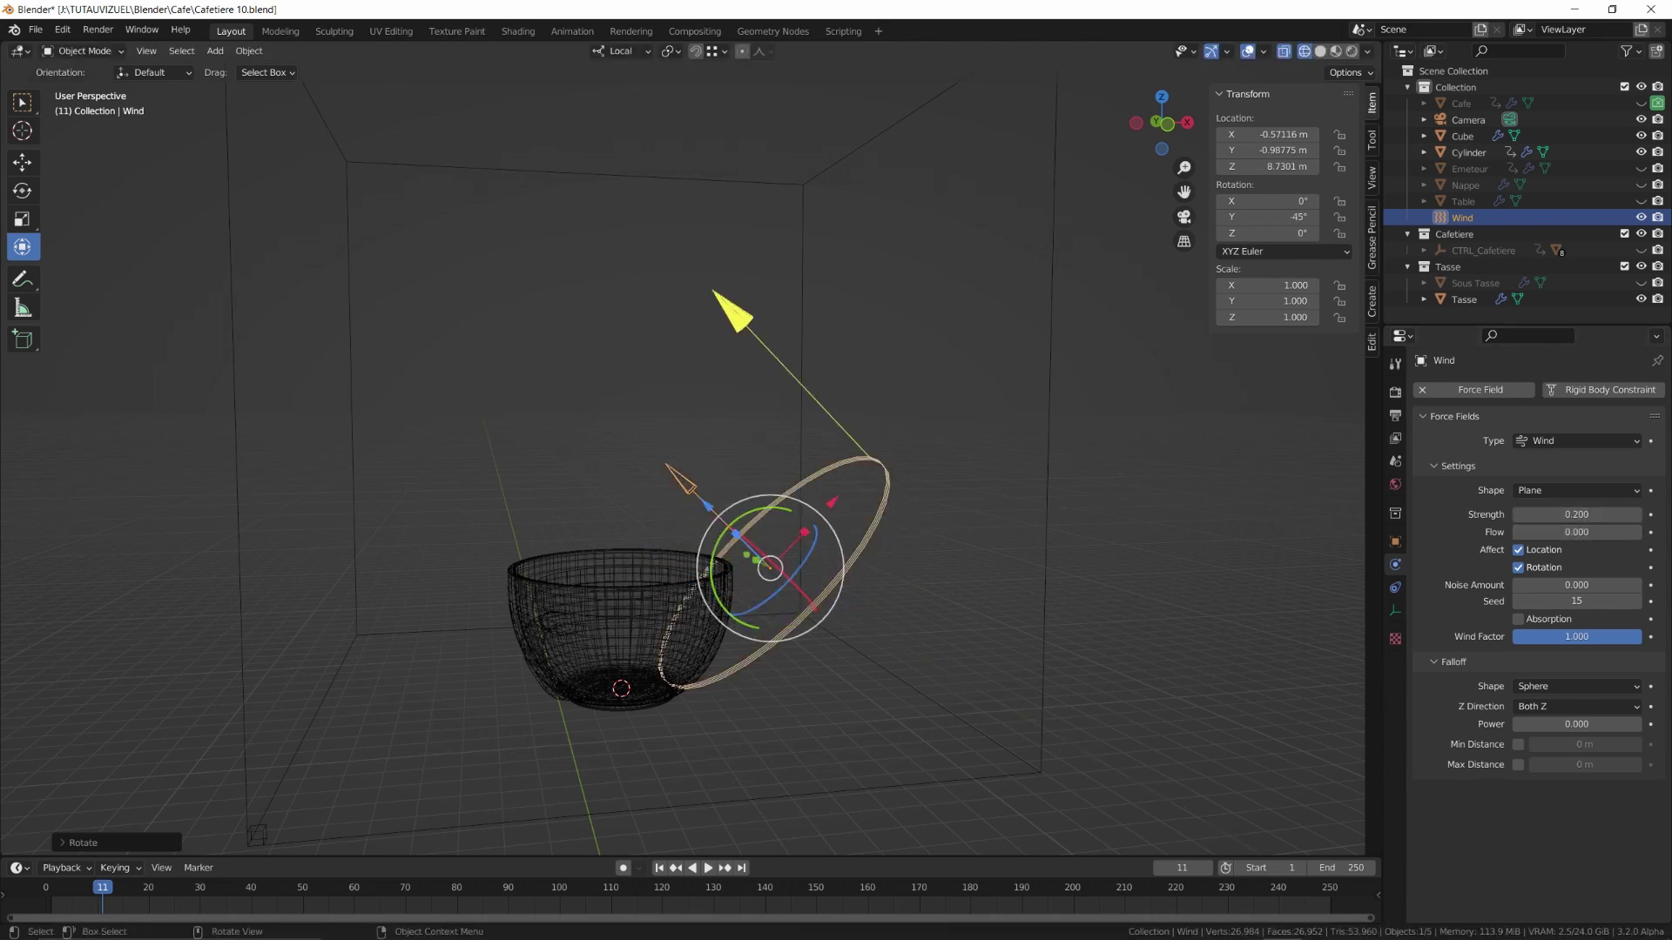
Scale down the Wind force field beside the cup
key(s)
click(768, 608)
click(768, 609)
Set the cube gas domain's Resolution Divisions to 160 and bake the whole smoke simulation
click(1571, 564)
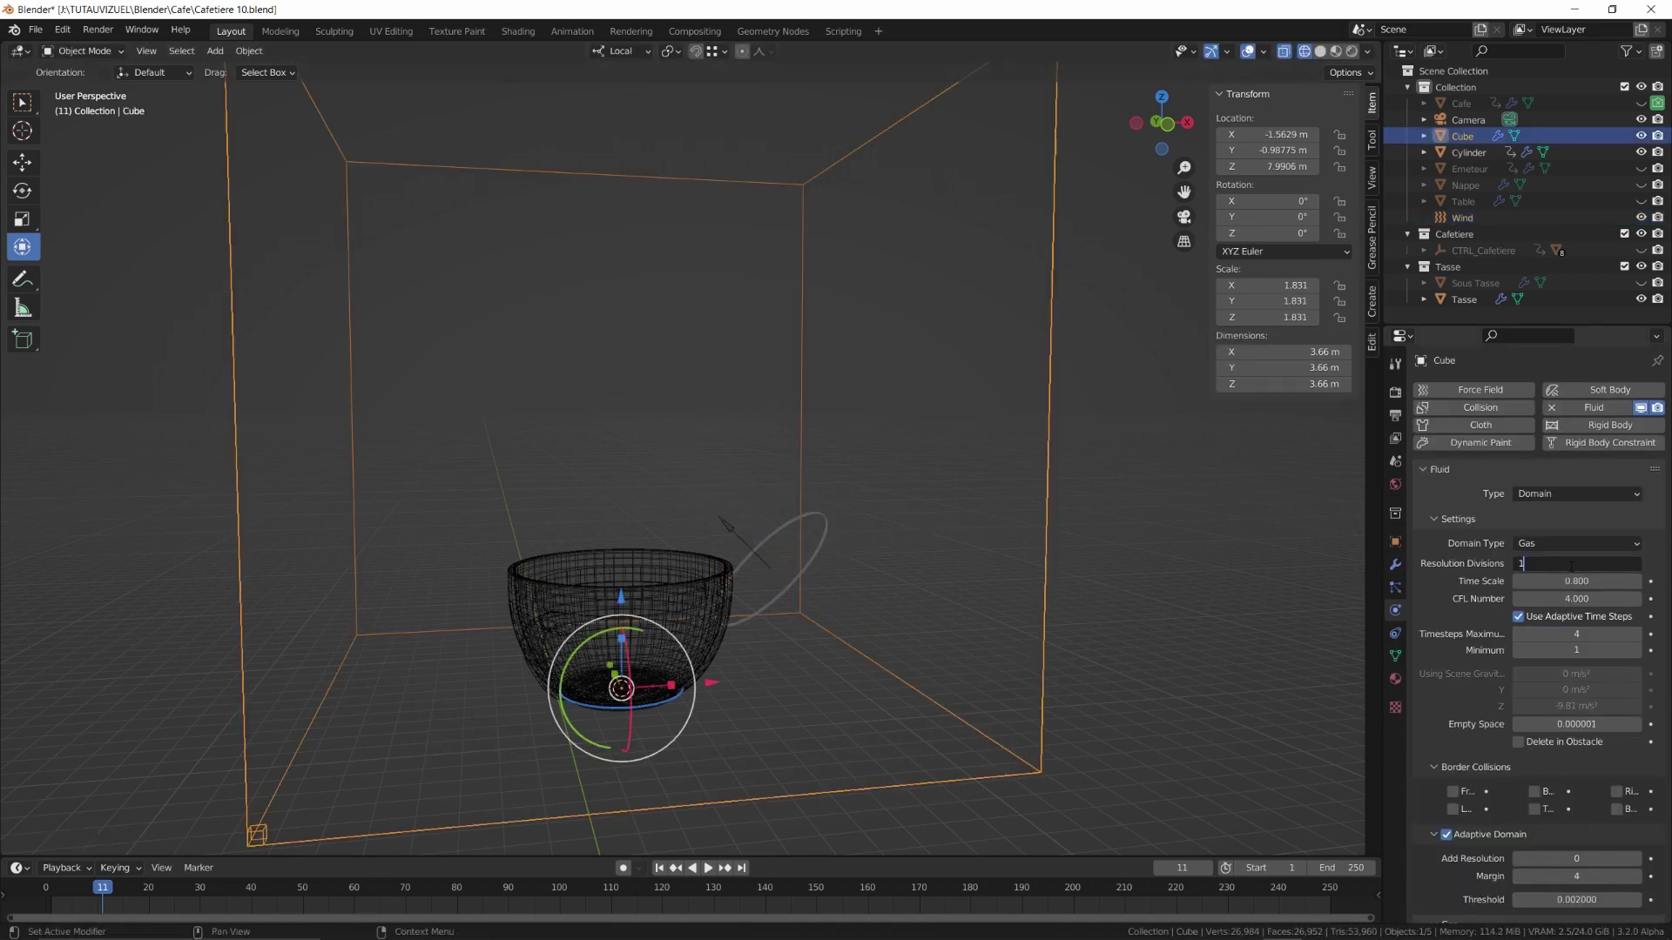
text(160)
key(Return)
scroll(1481, 705, down, 8)
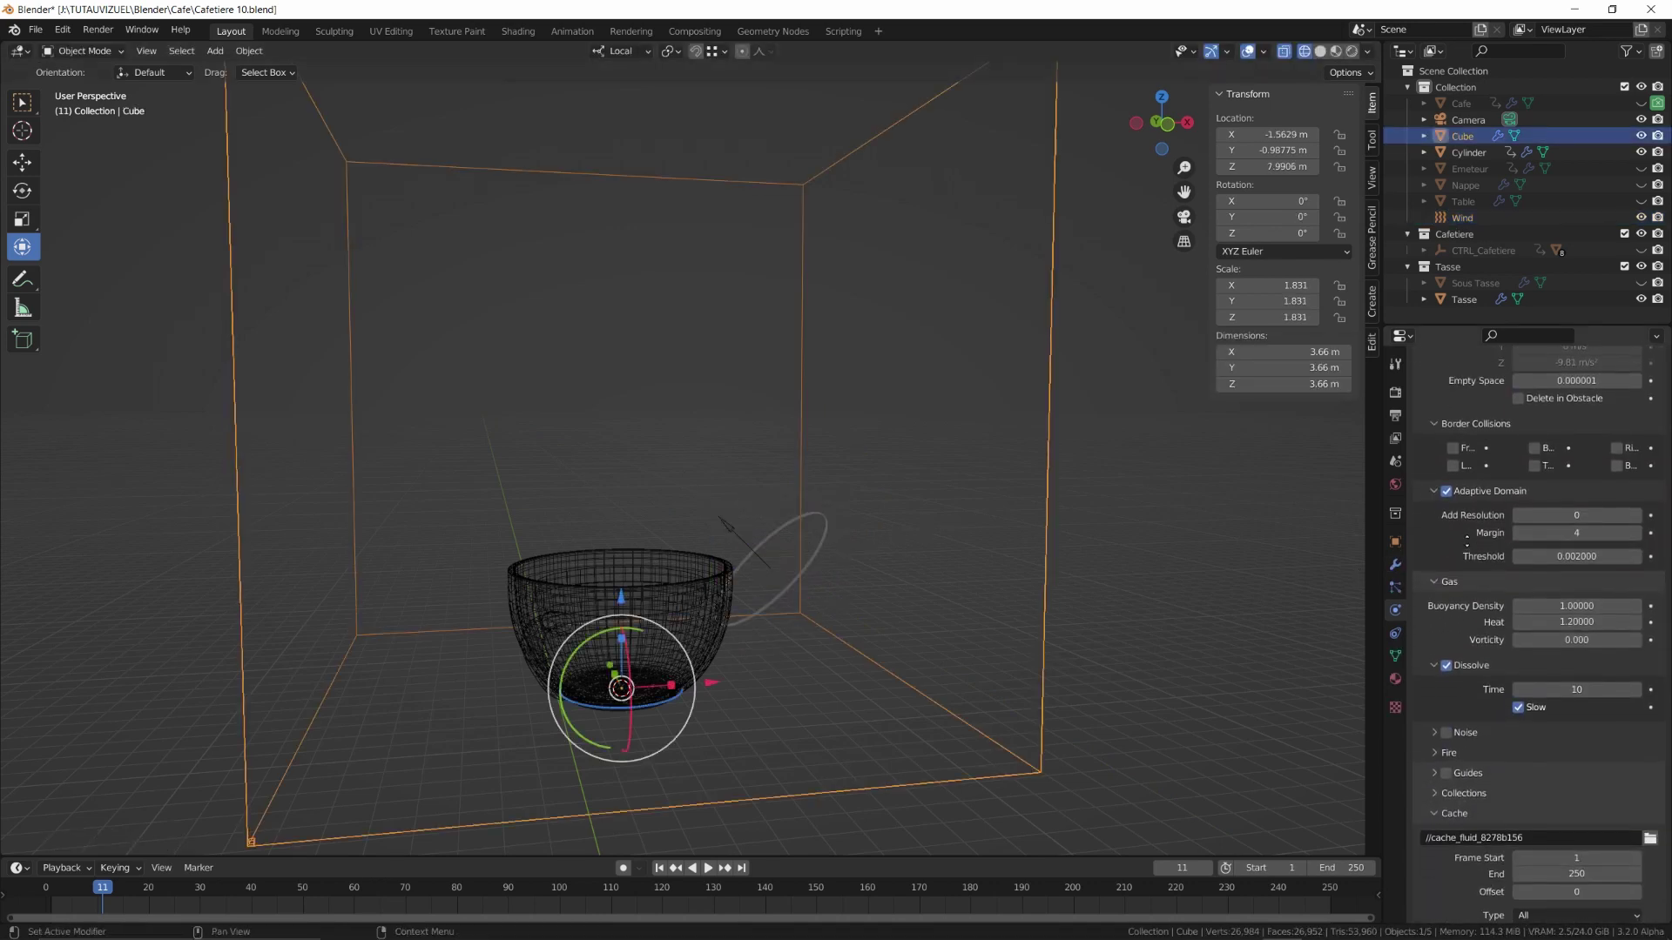
scroll(1472, 557, down, 4)
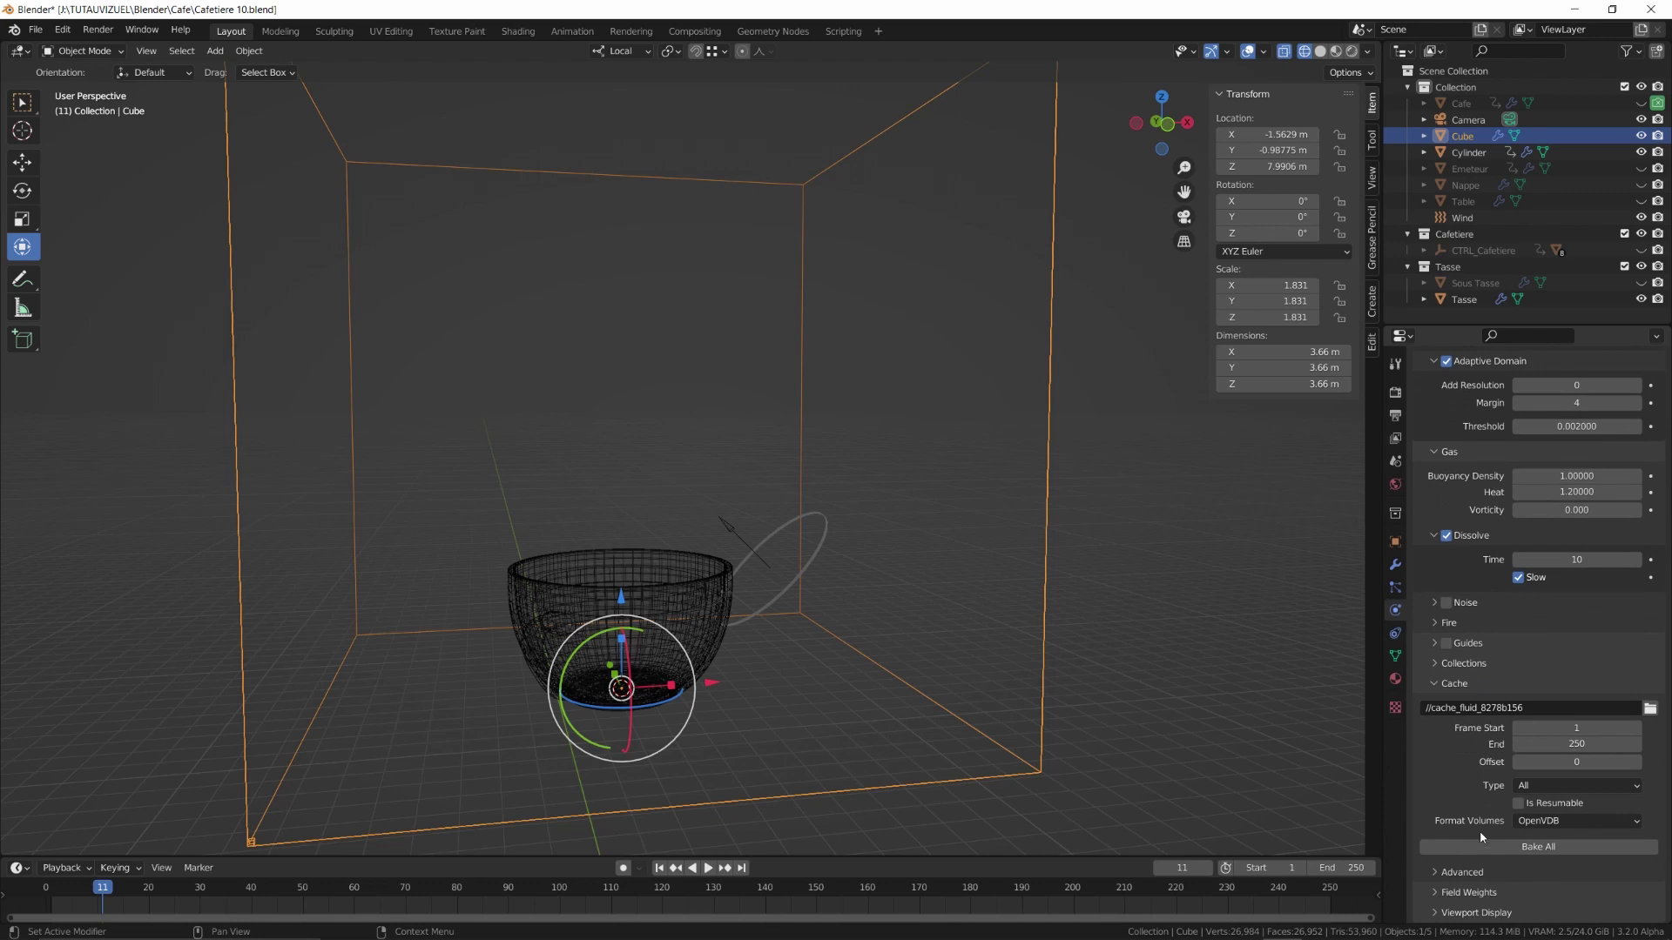
click(1480, 839)
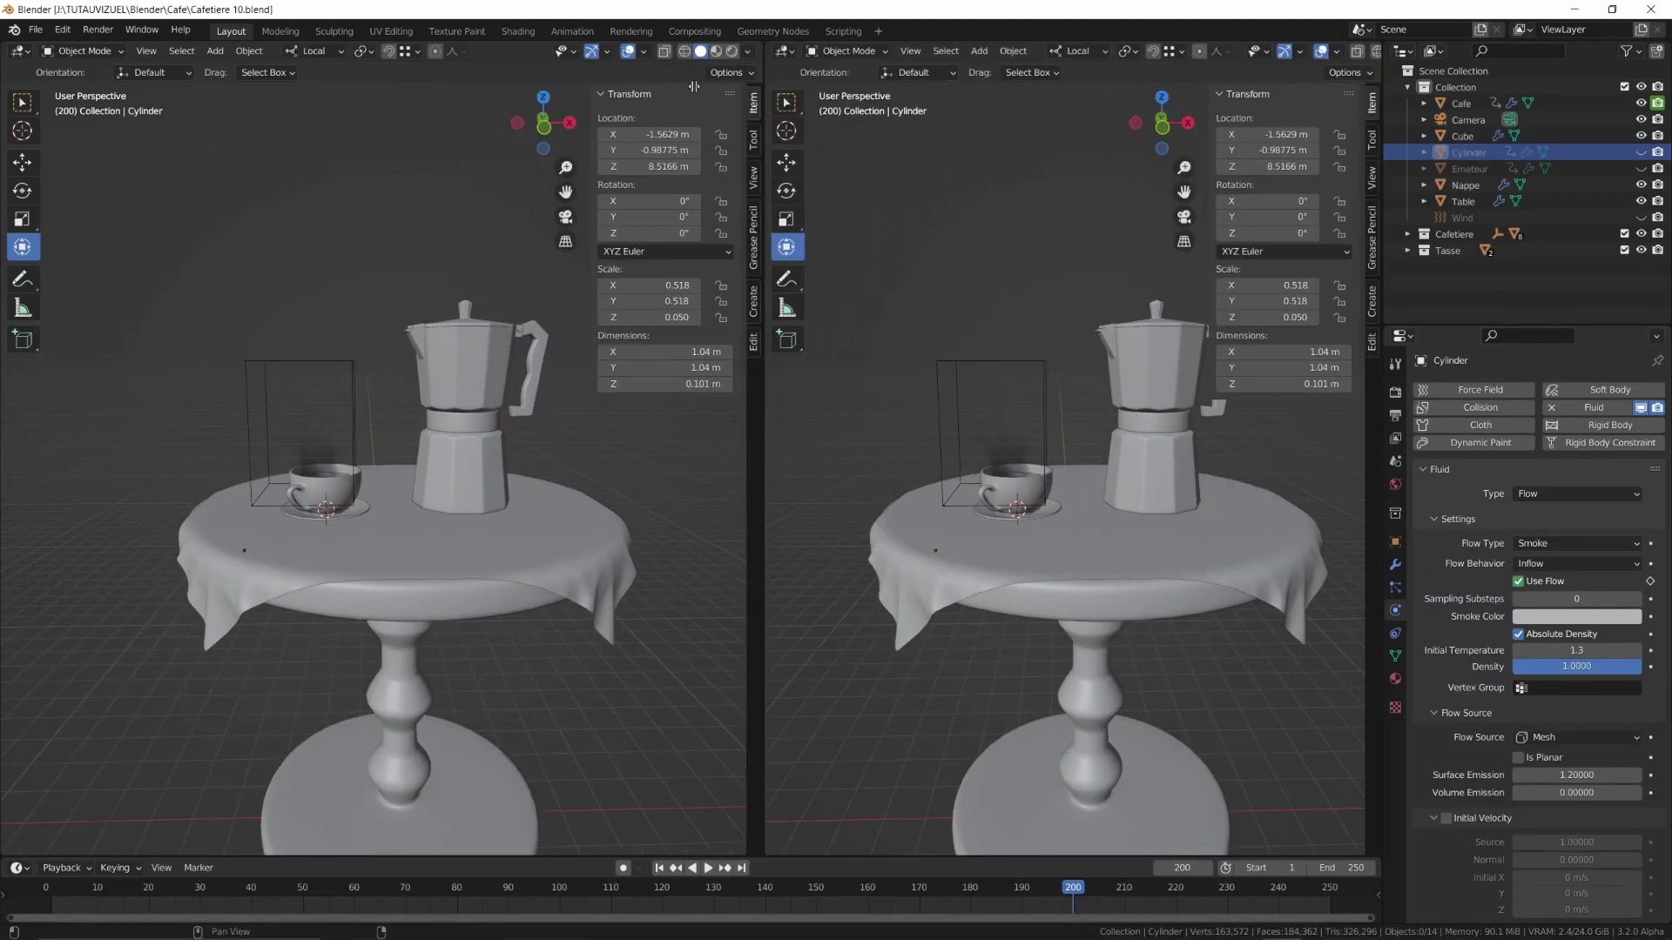
Narrow the first 3D viewport with its sidebar and toolbar hidden, and turn the second viewport into a Shader Editor
drag(766, 436, 559, 435)
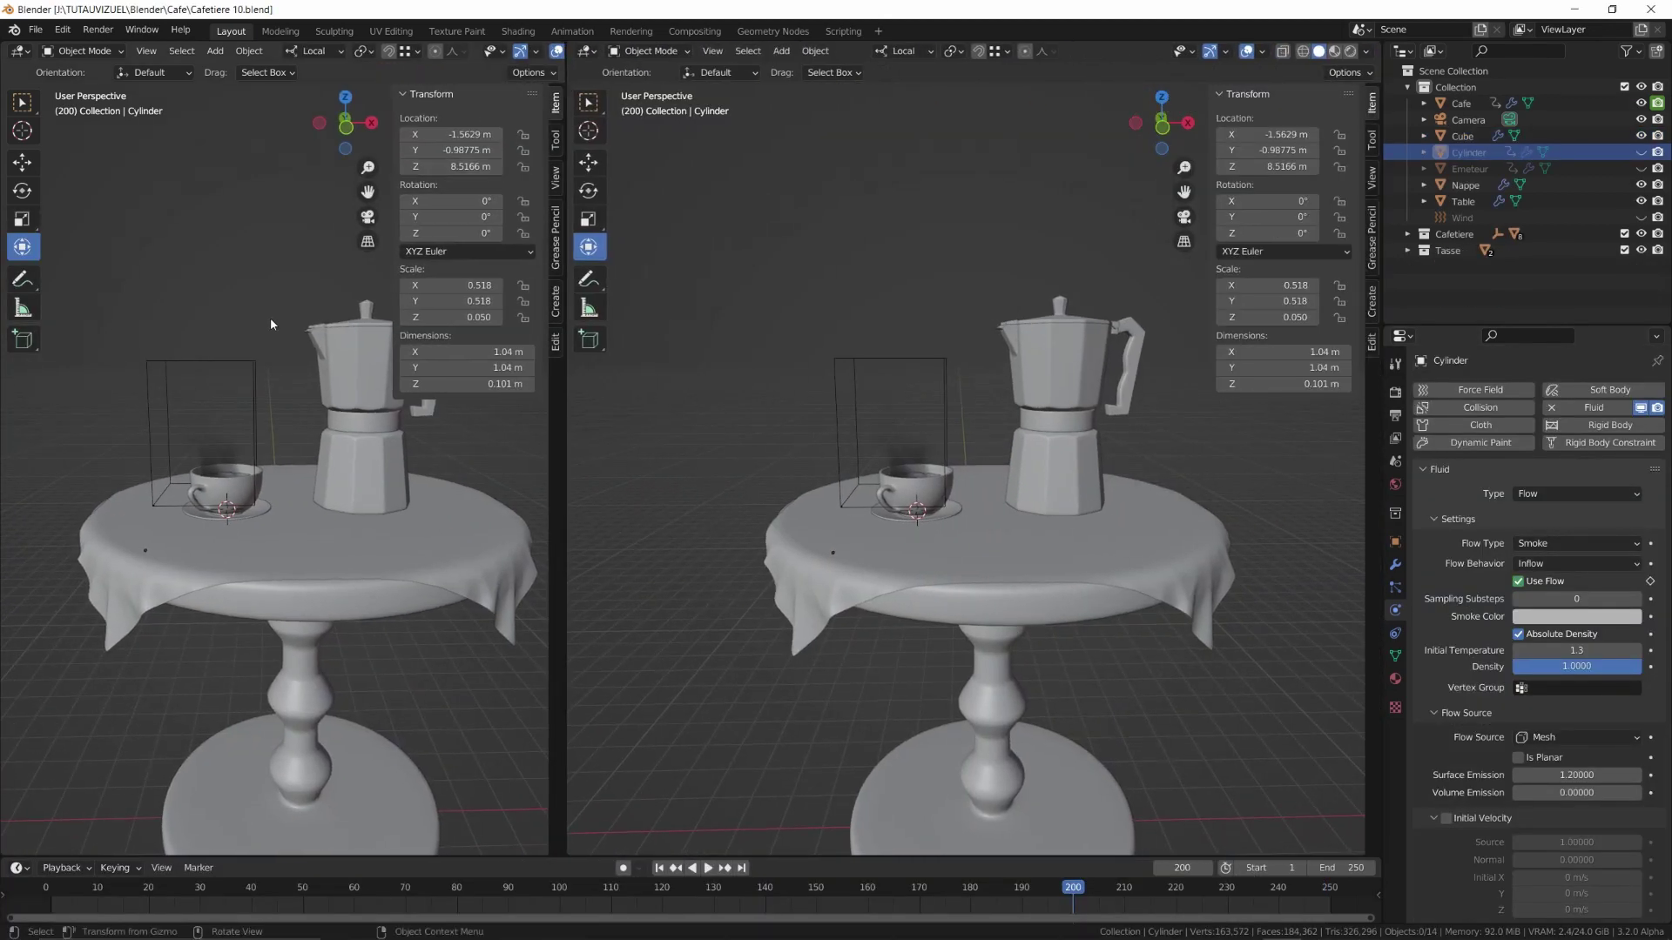
key(n)
key(t)
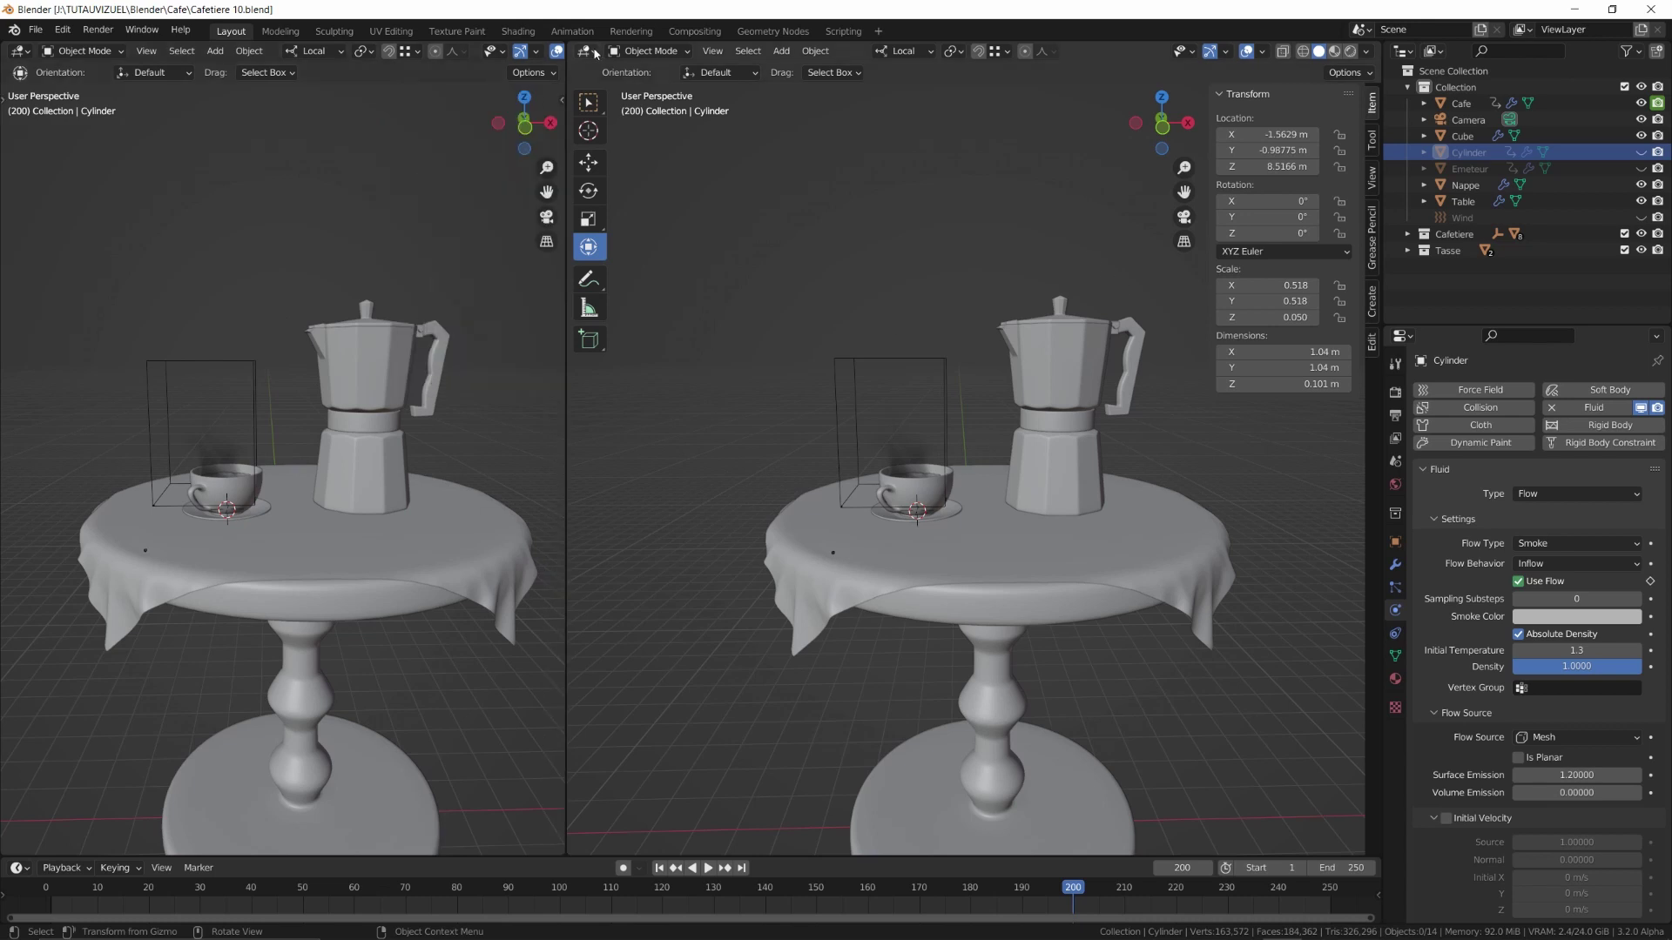
click(590, 52)
click(629, 187)
key(n)
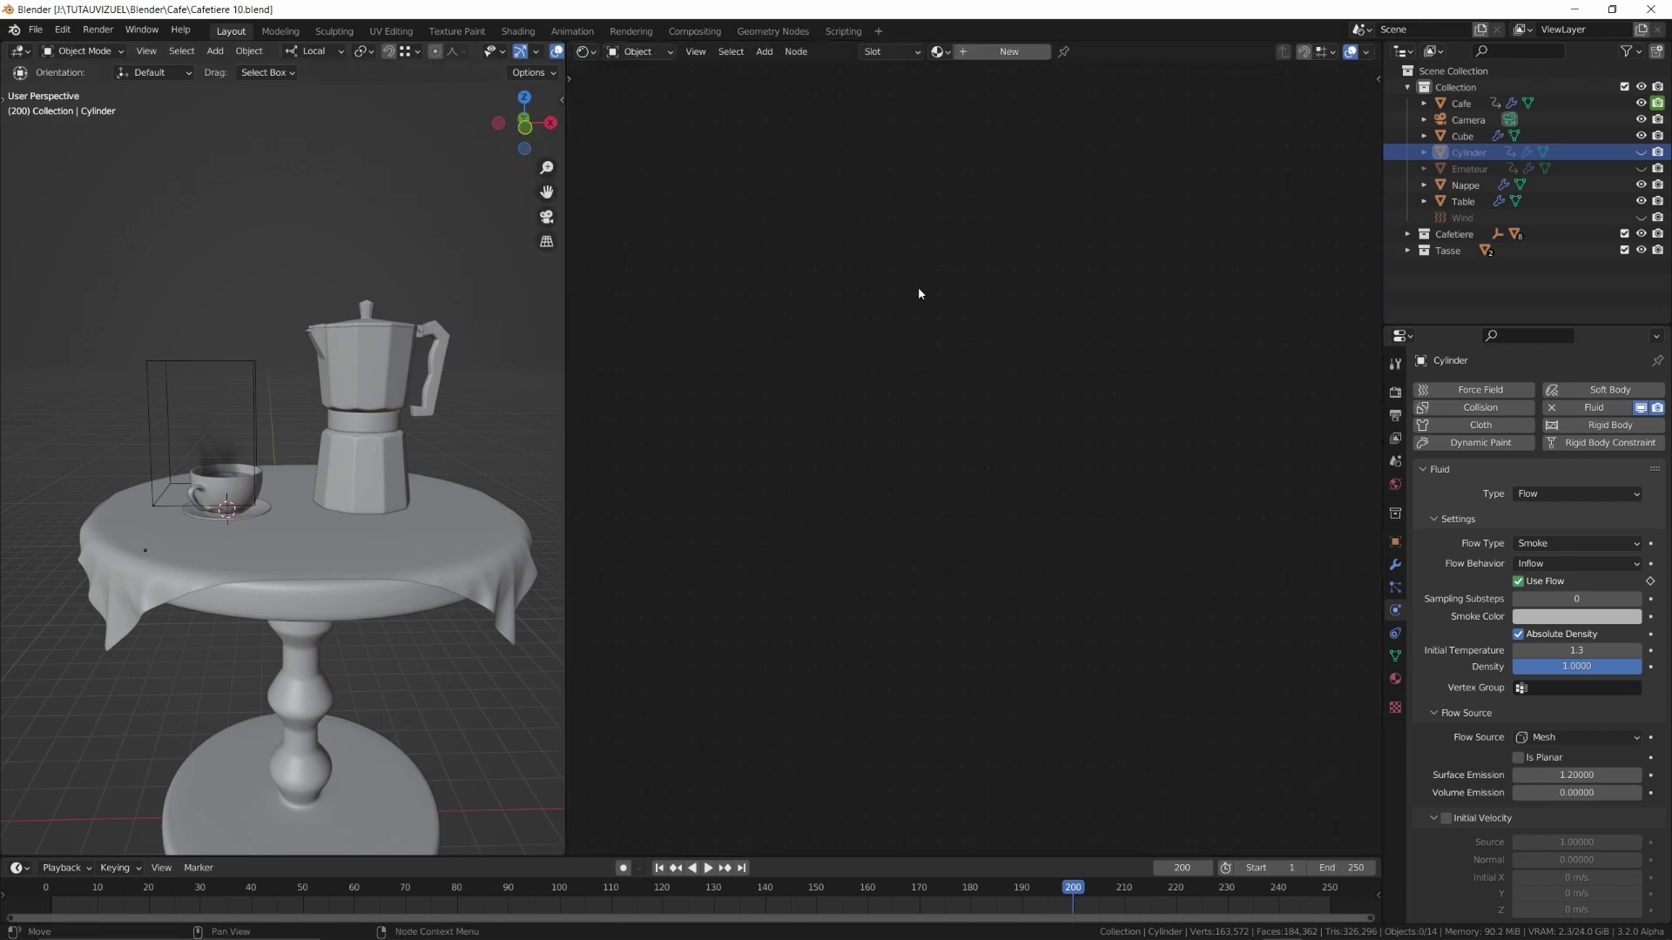
Switch the 3D viewport to rendered shading and show the World nodes in the Shader Editor
scroll(531, 54, down, 3)
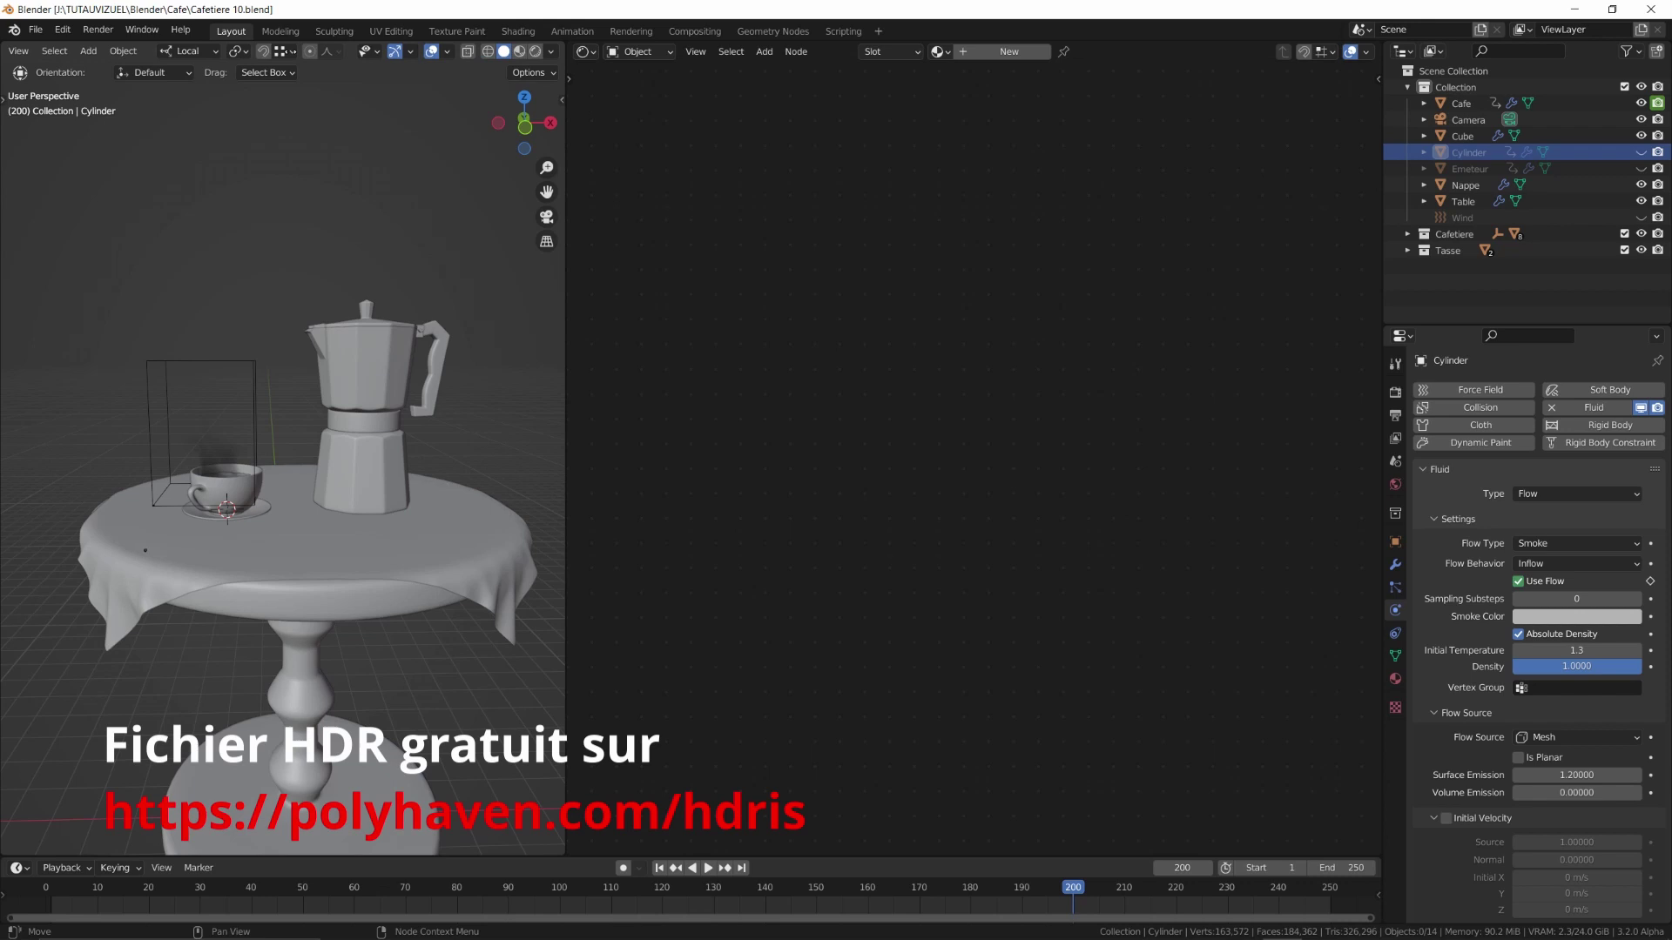
click(535, 51)
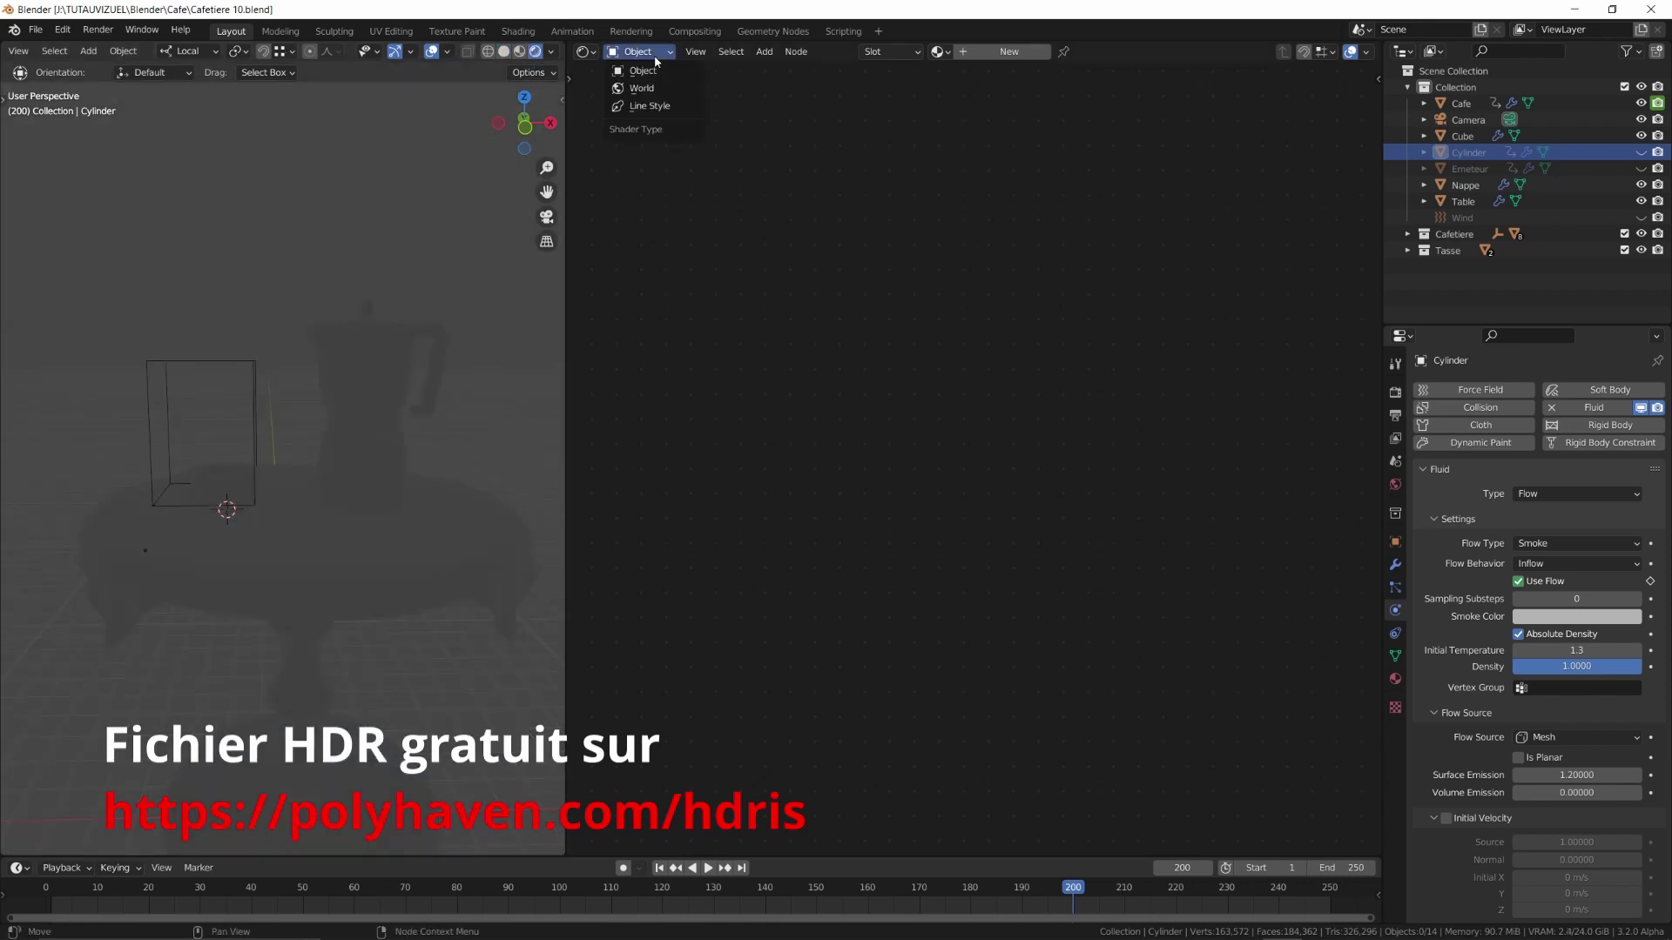
click(641, 88)
scroll(1120, 364, up, 7)
shift+middle_drag(1010, 371, 1169, 364)
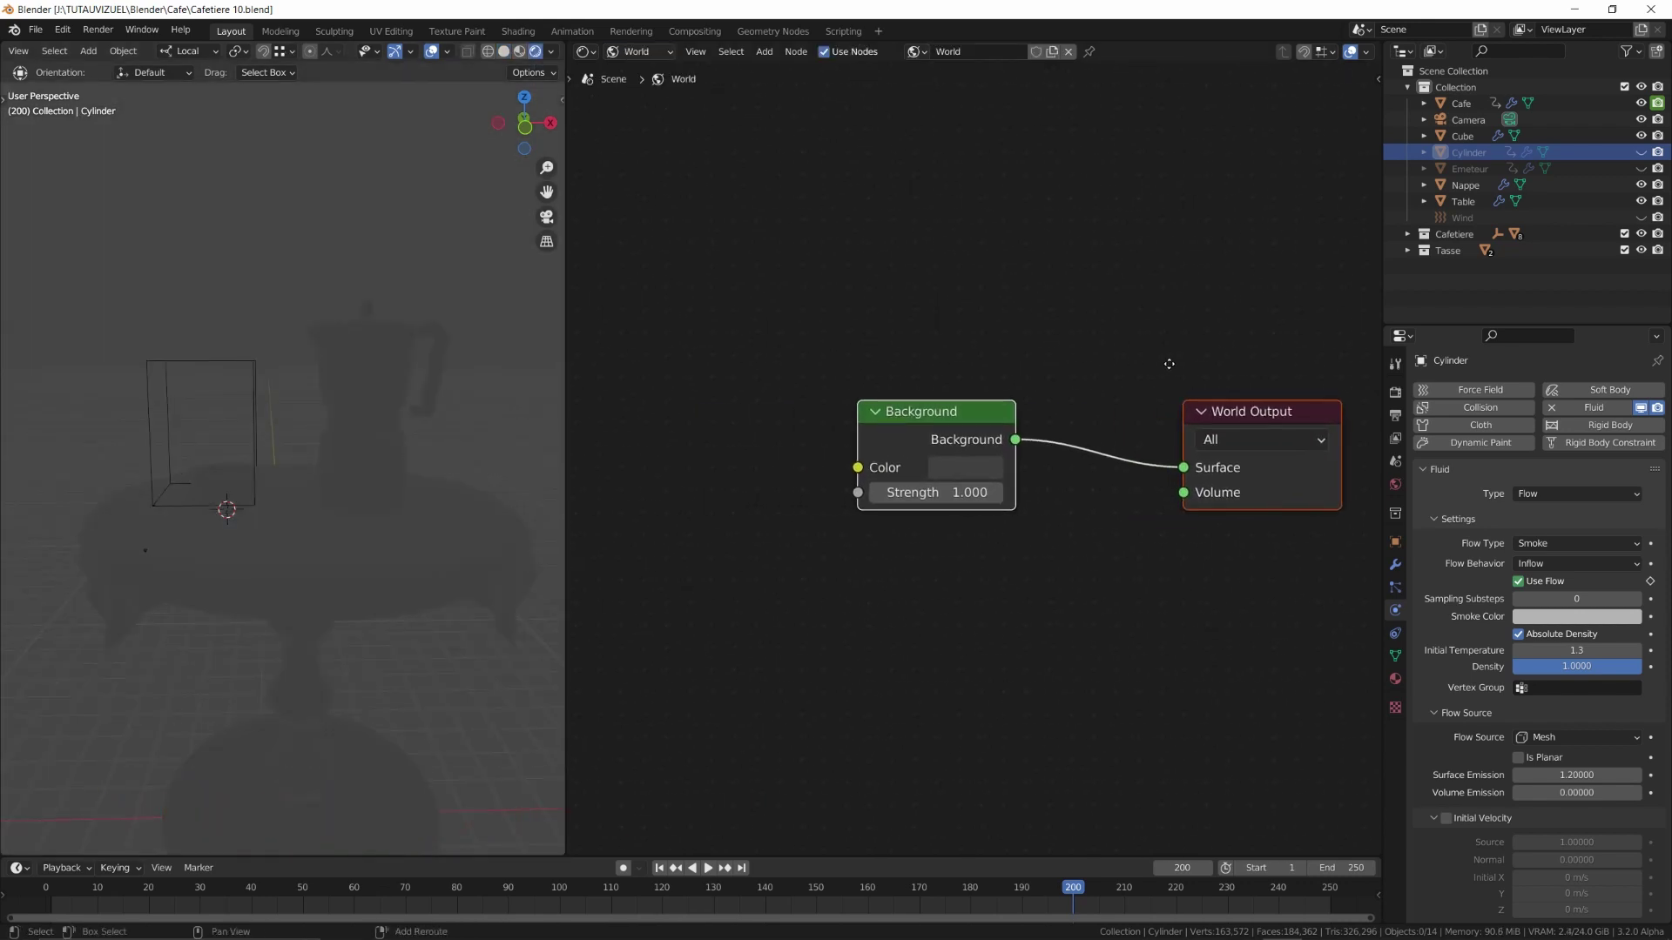
Set the render engine to Cycles with GPU Compute as the device
click(1395, 391)
click(1591, 390)
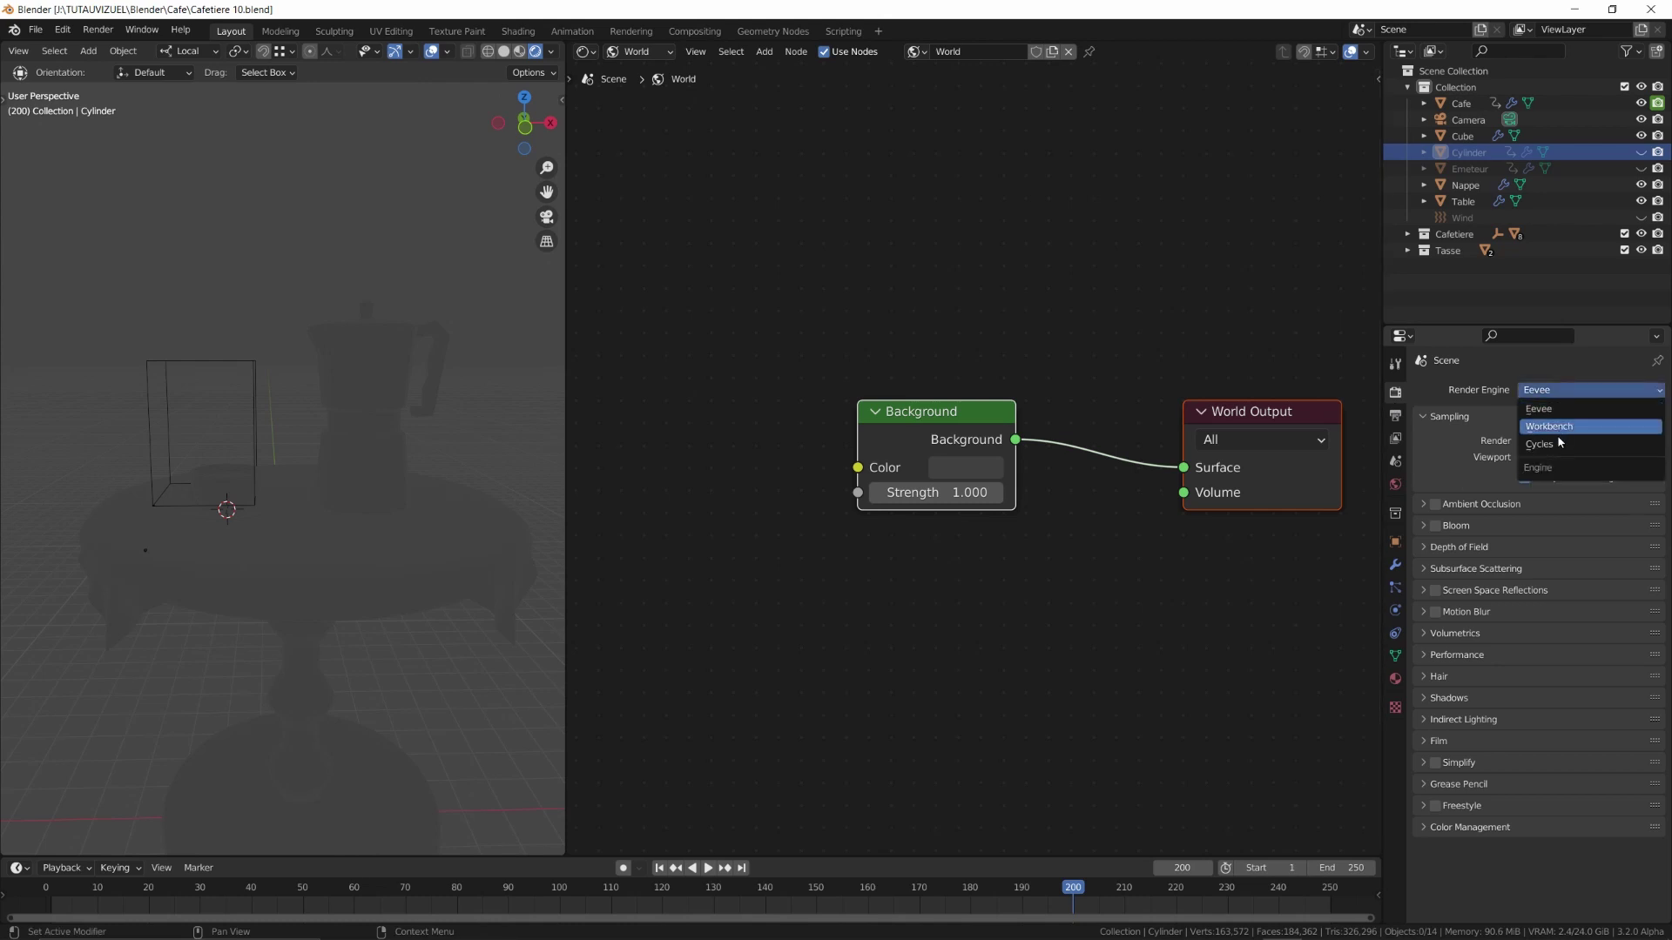
click(1563, 449)
click(1589, 430)
click(1569, 468)
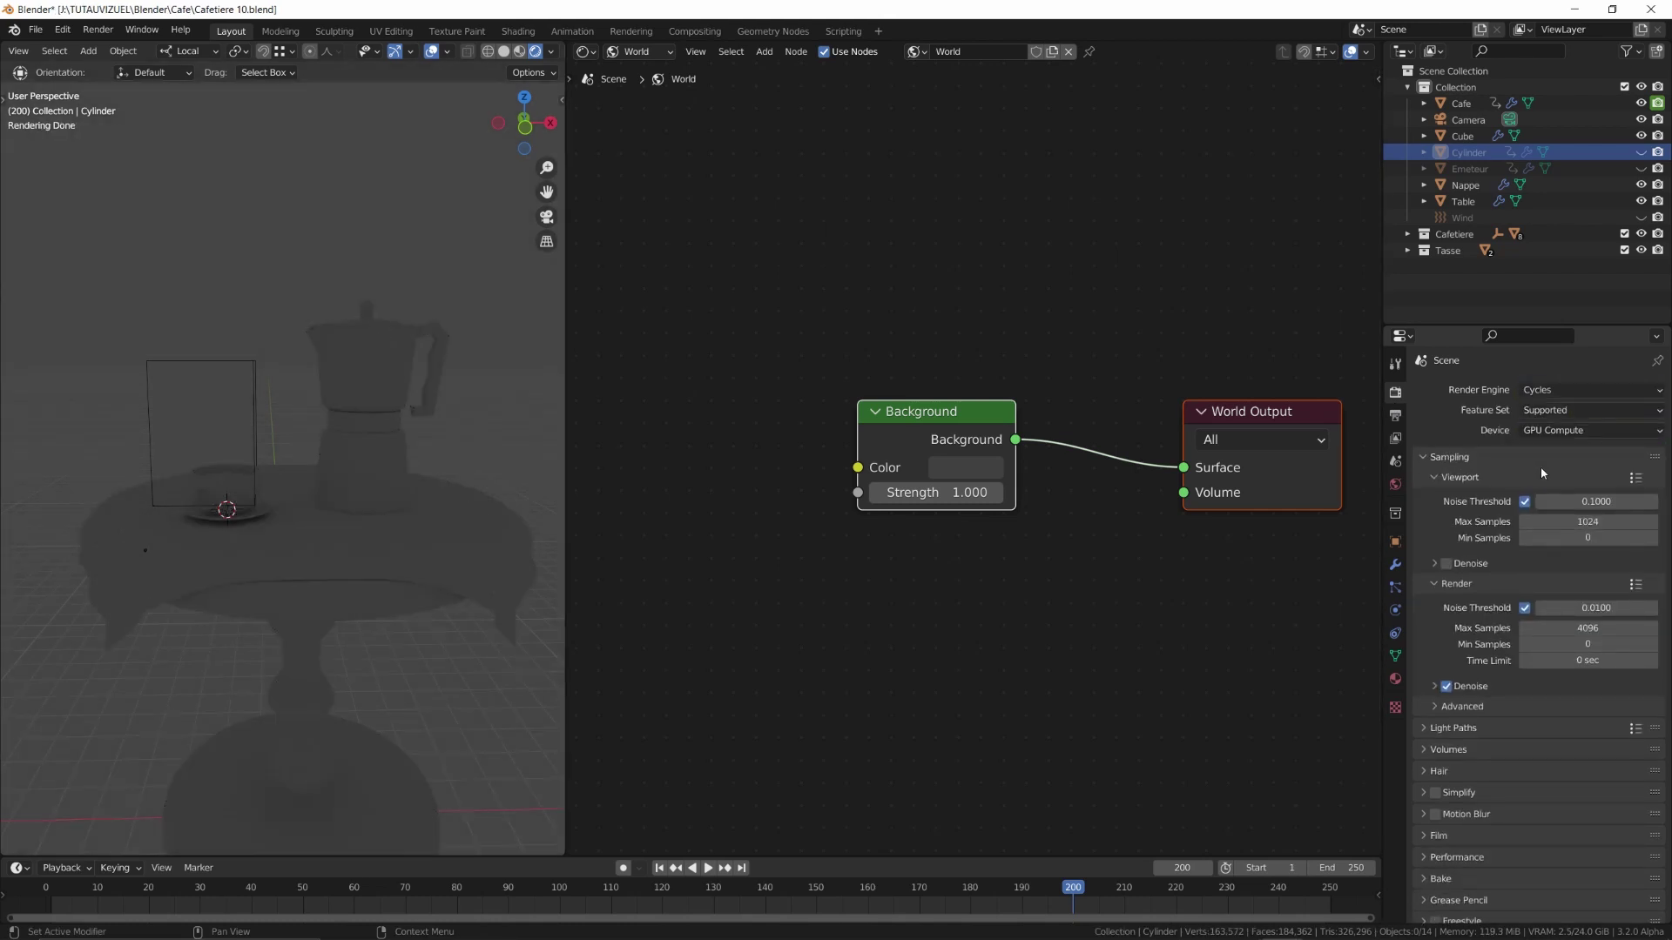
Add an Environment Texture node to the World and connect its Color to the Background node's Color
middle_drag(897, 427, 1044, 419)
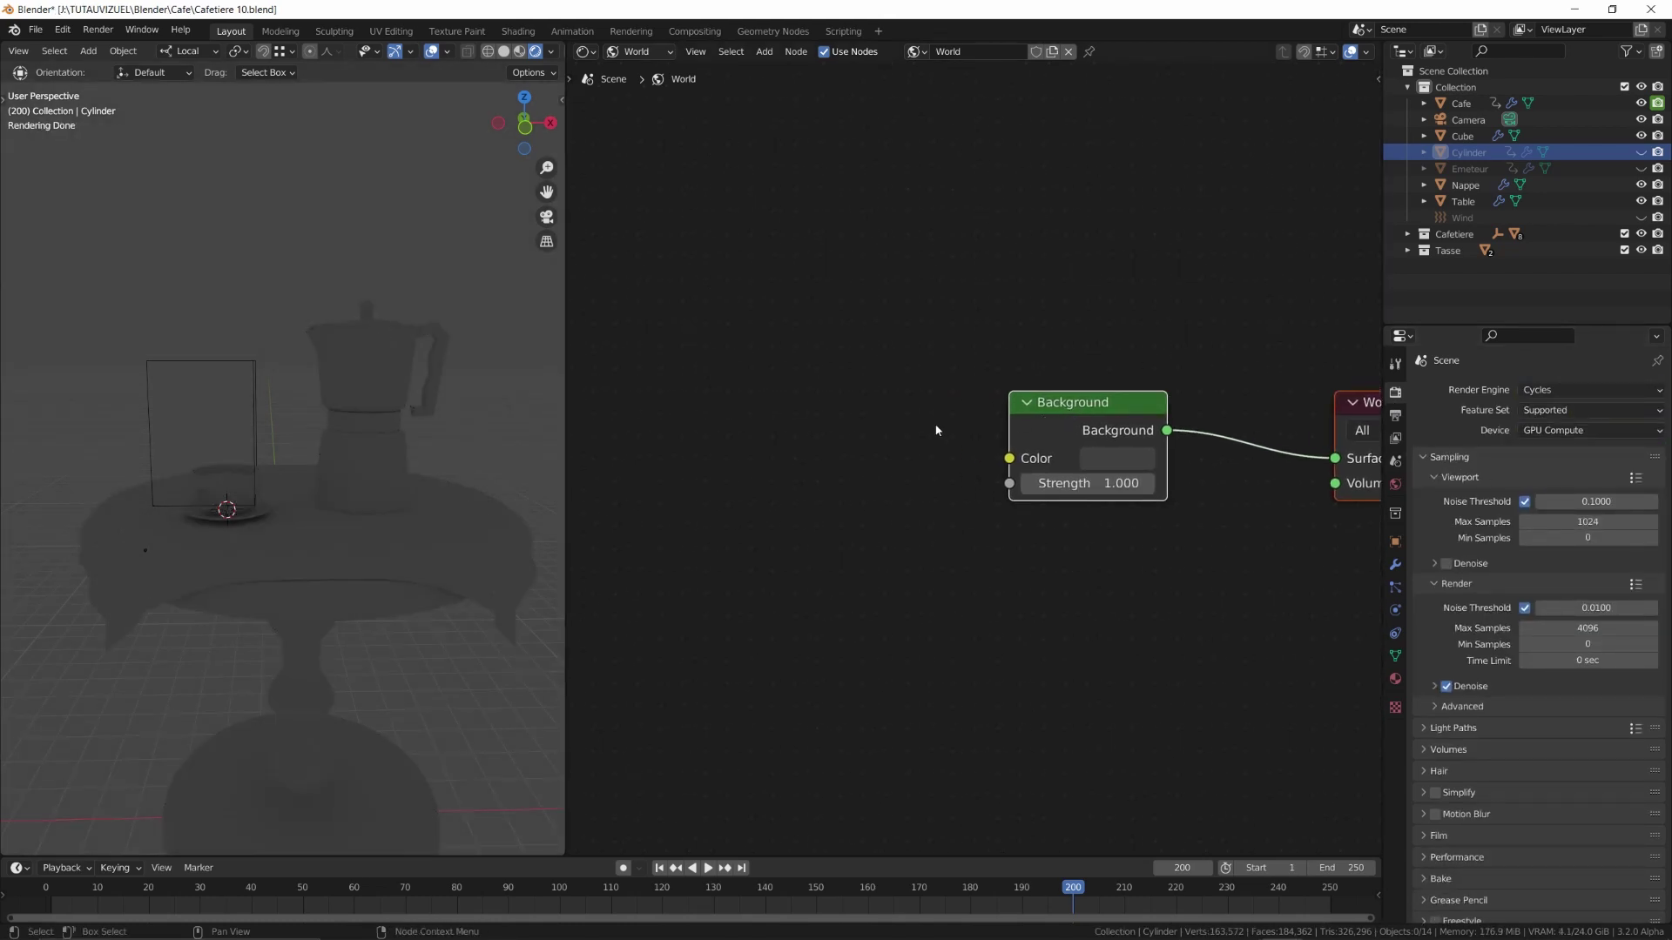
key(shift+a)
mouse_move(902, 424)
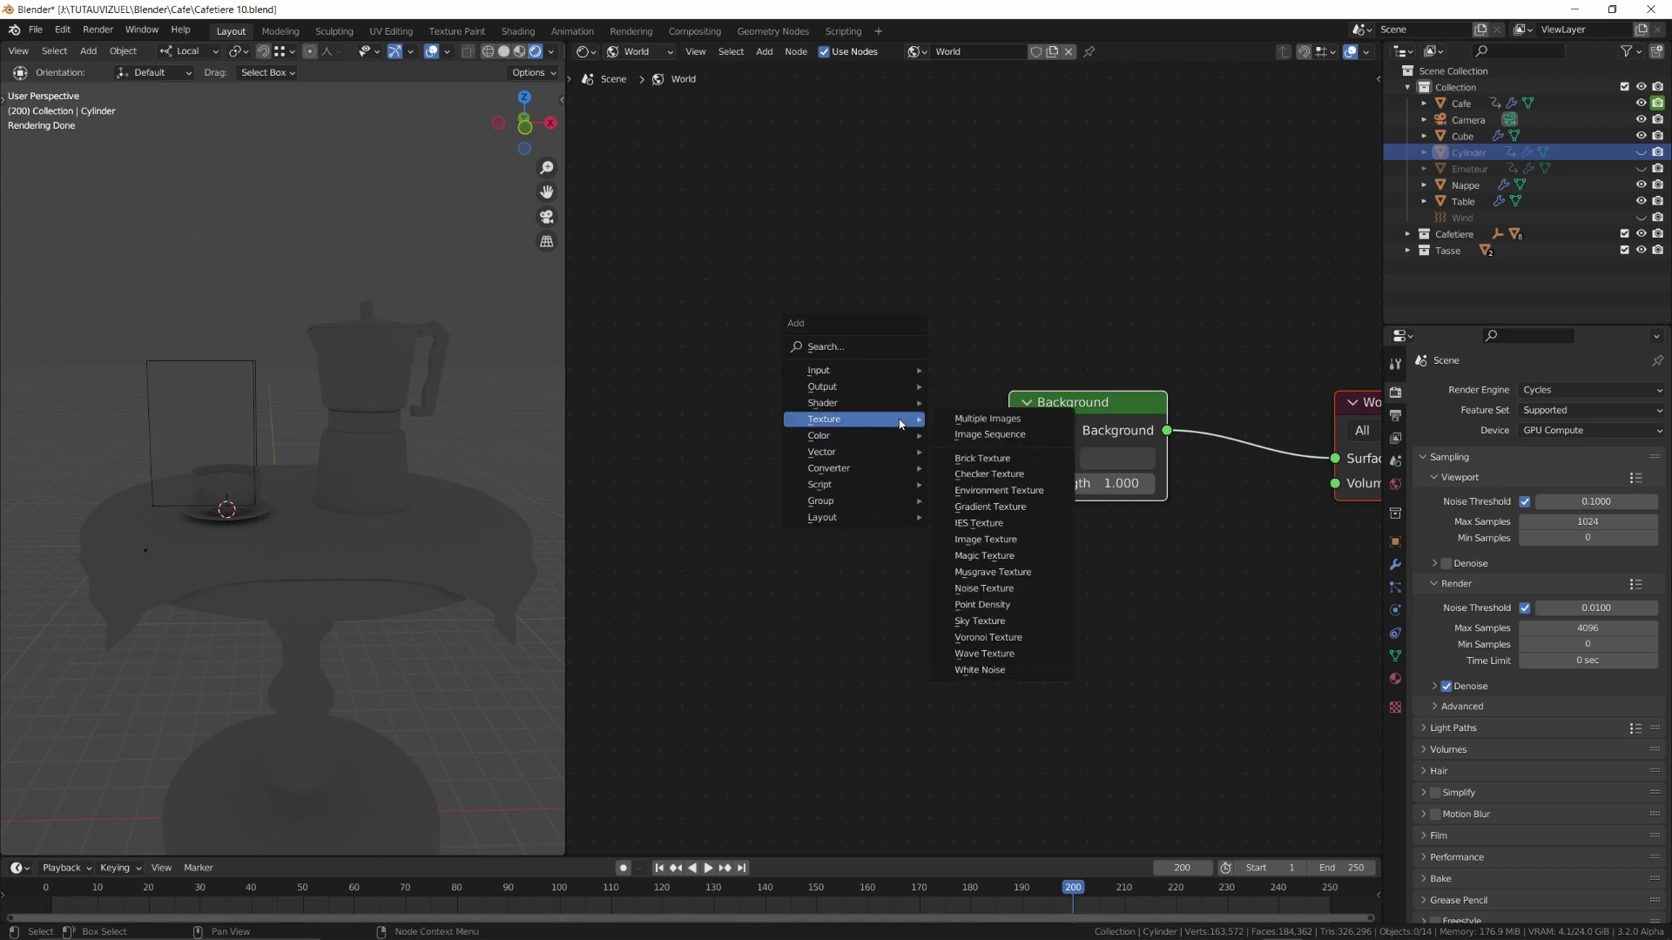
click(999, 490)
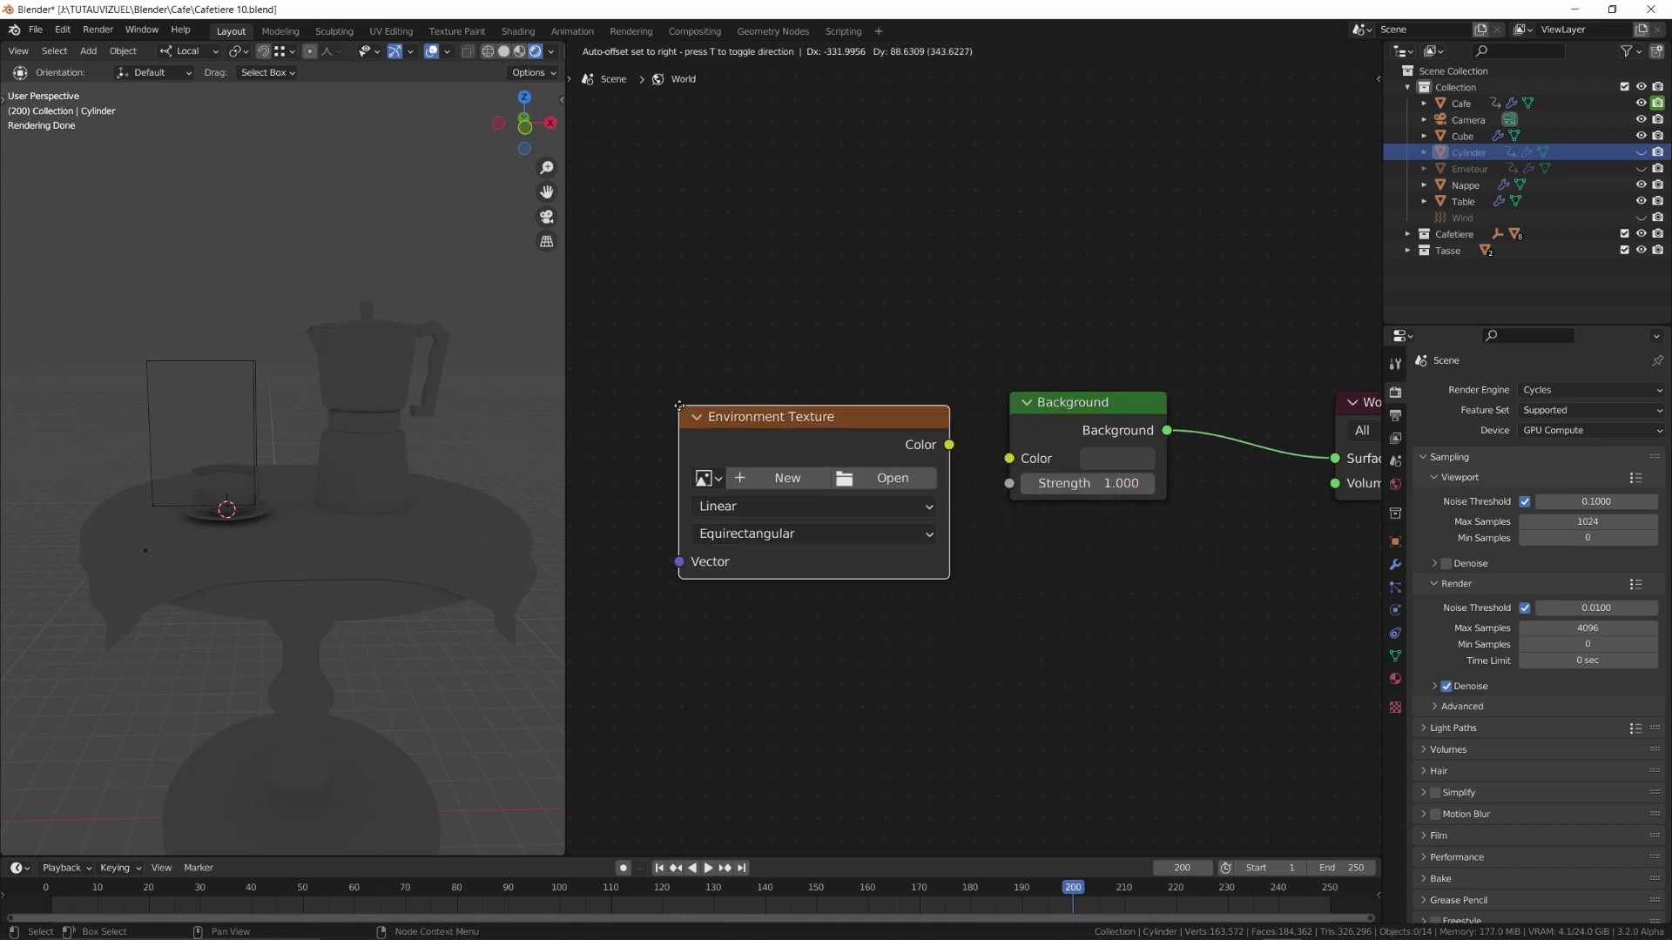
drag(949, 445, 1007, 461)
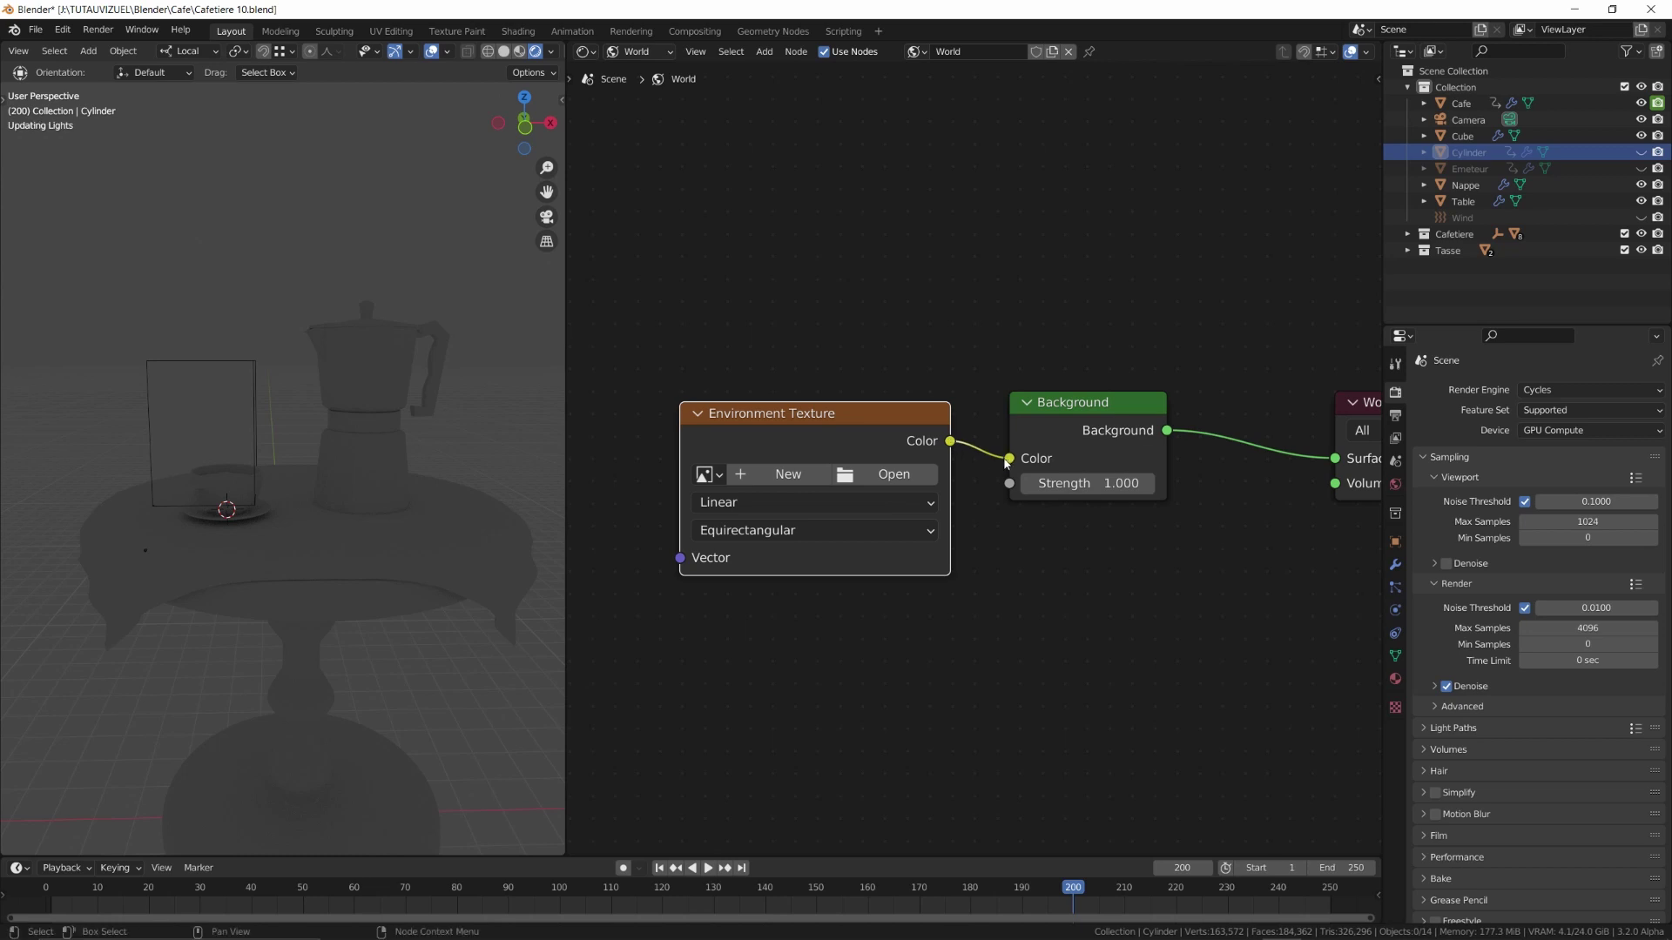
Load christmas_photo_studio_01_4k.exr from the HDRI's folder into the Environment Texture node
click(887, 476)
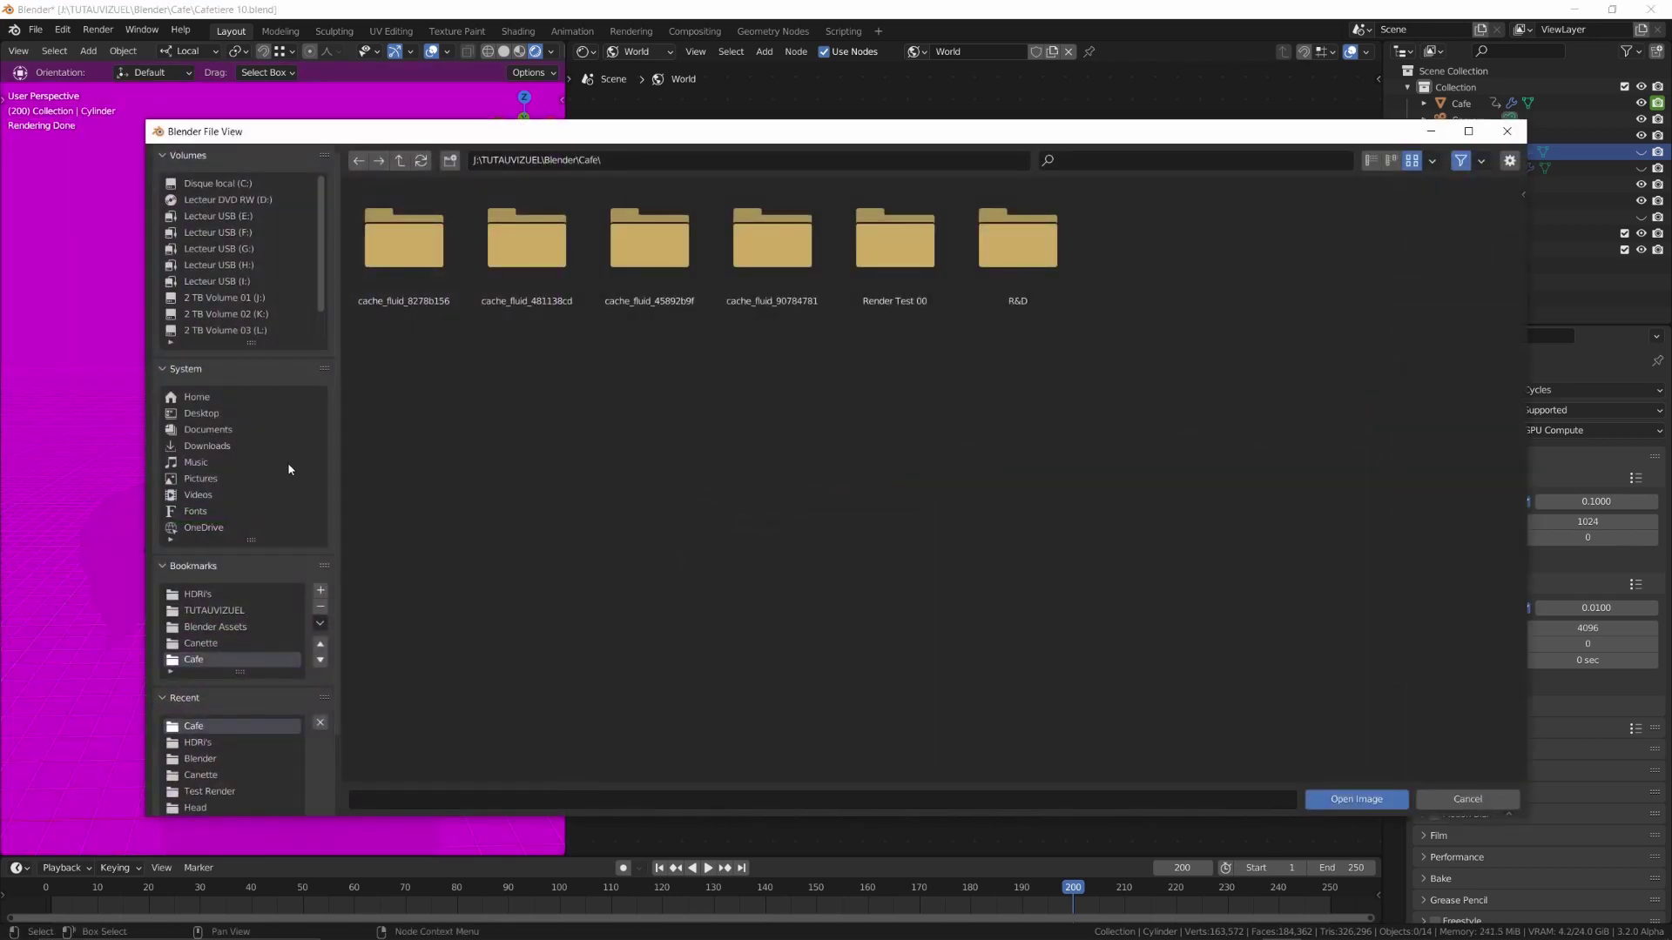
click(213, 592)
click(435, 266)
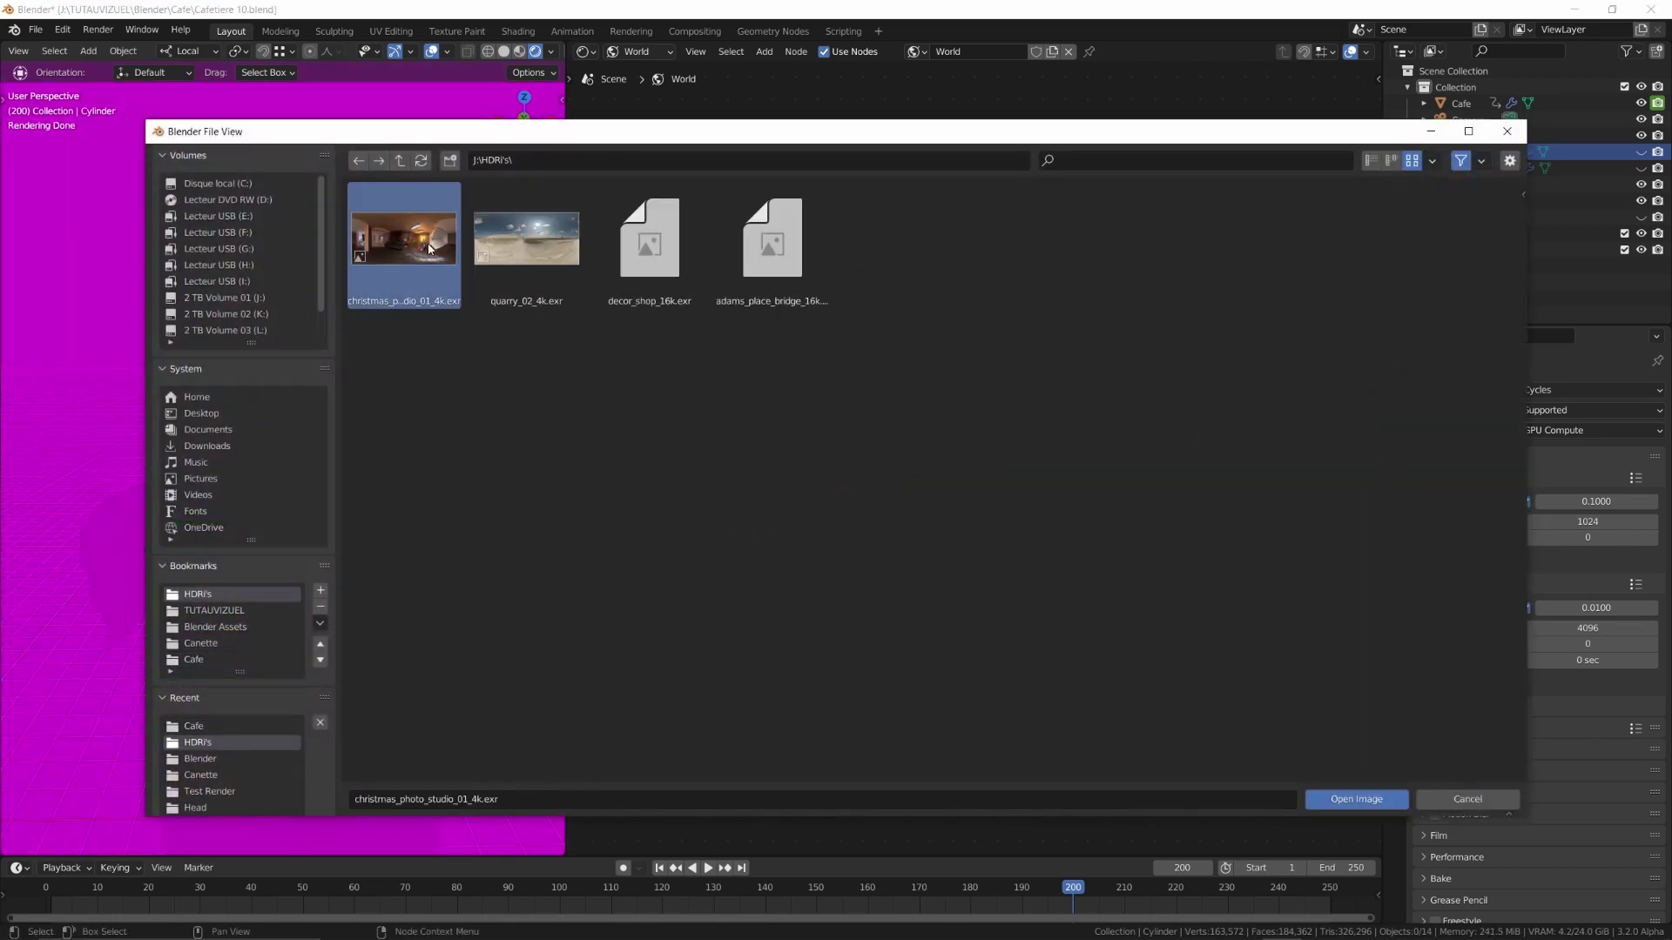
click(1355, 798)
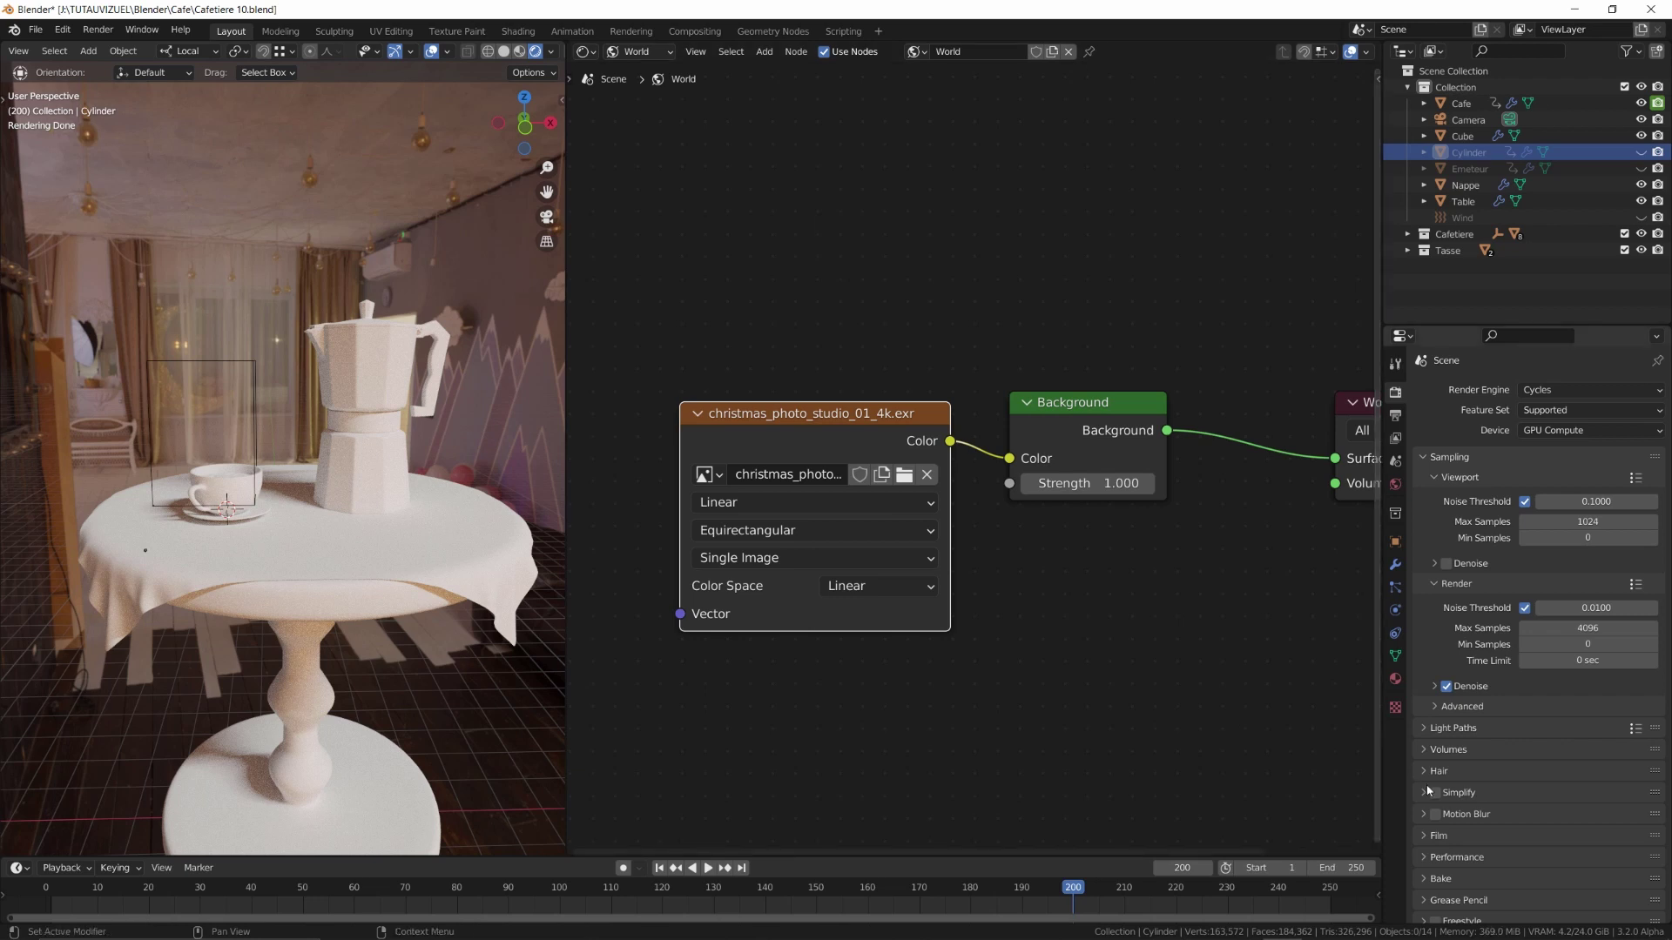
Make the render background transparent in the Film settings
click(1423, 839)
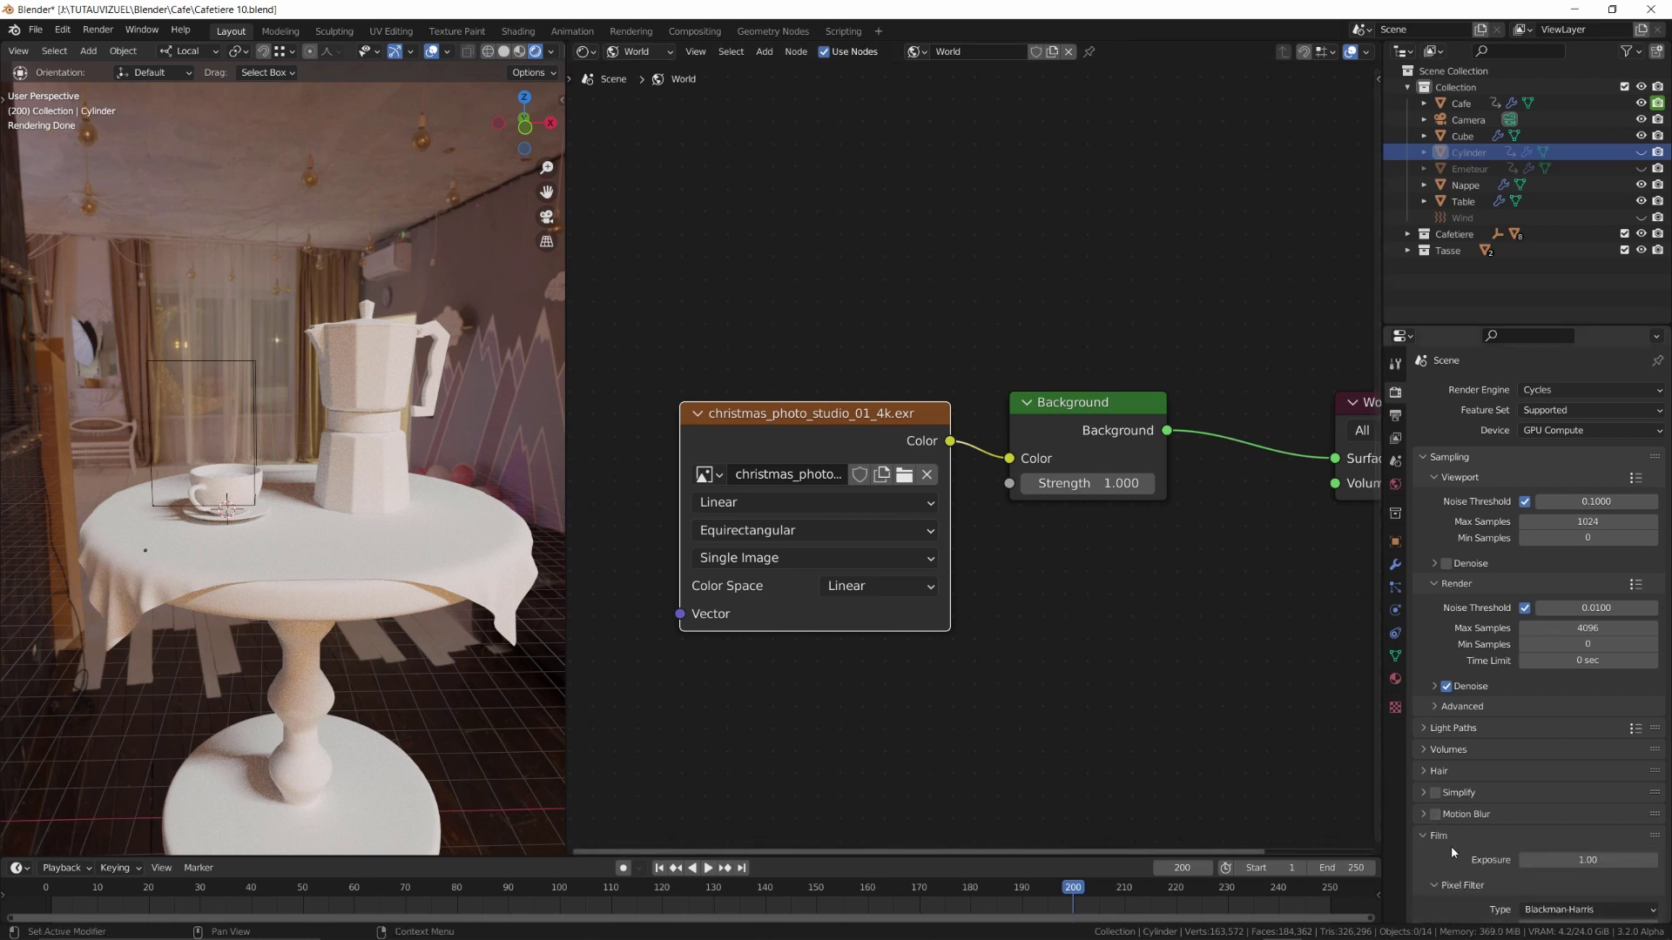
scroll(1451, 829, down, 3)
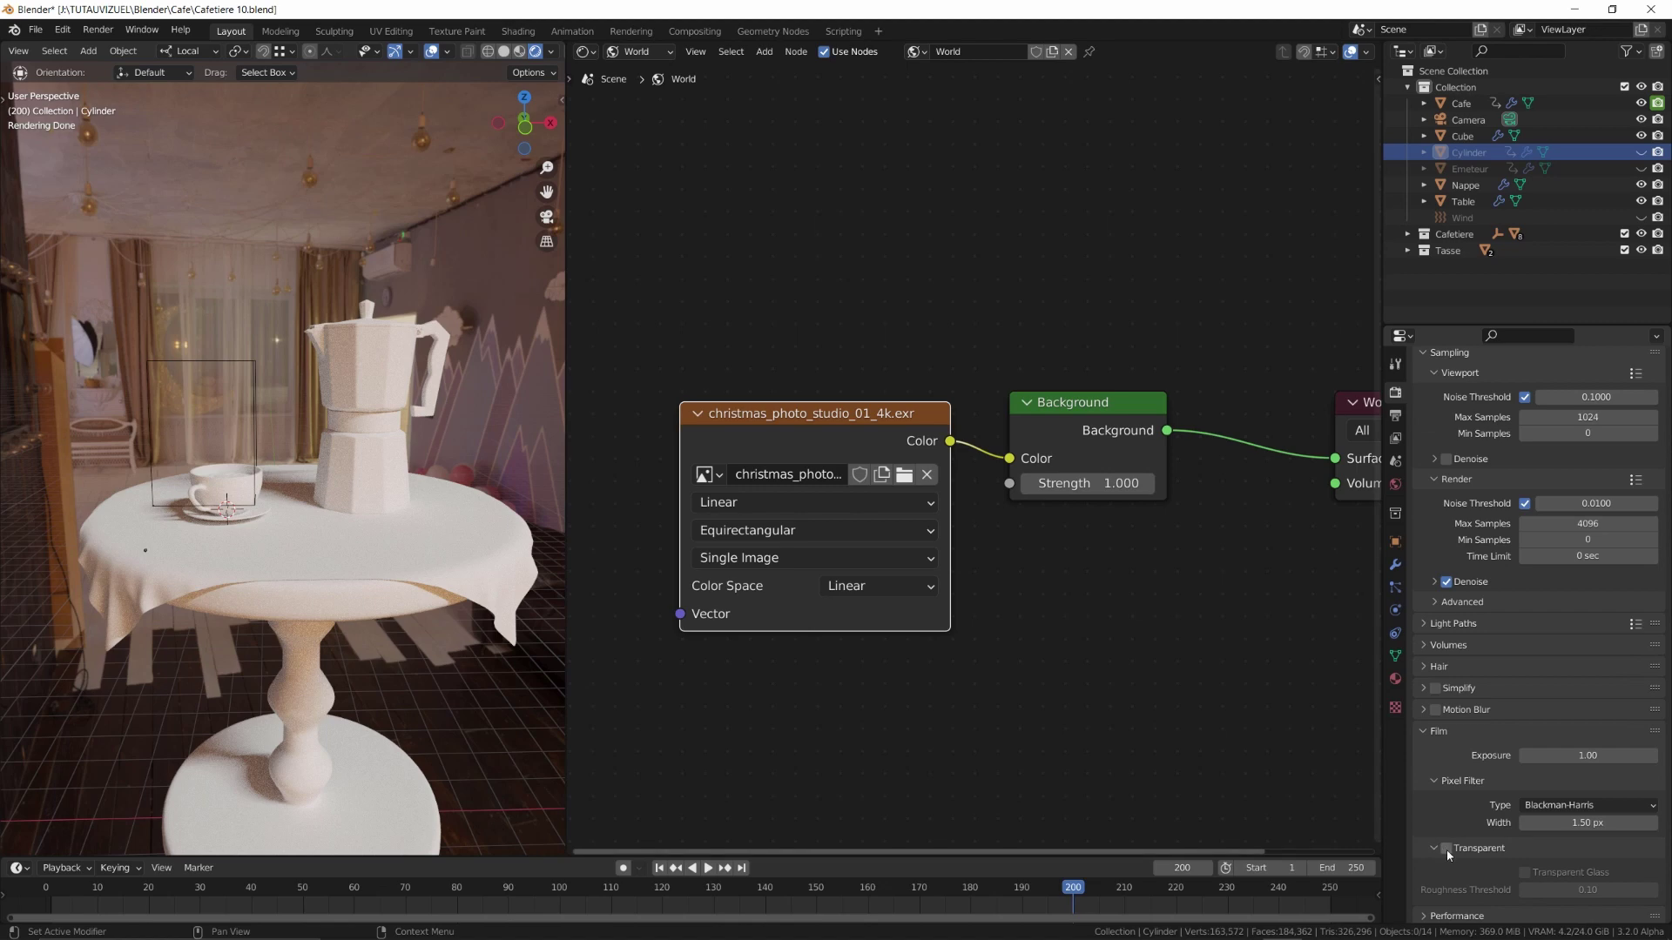
click(1447, 850)
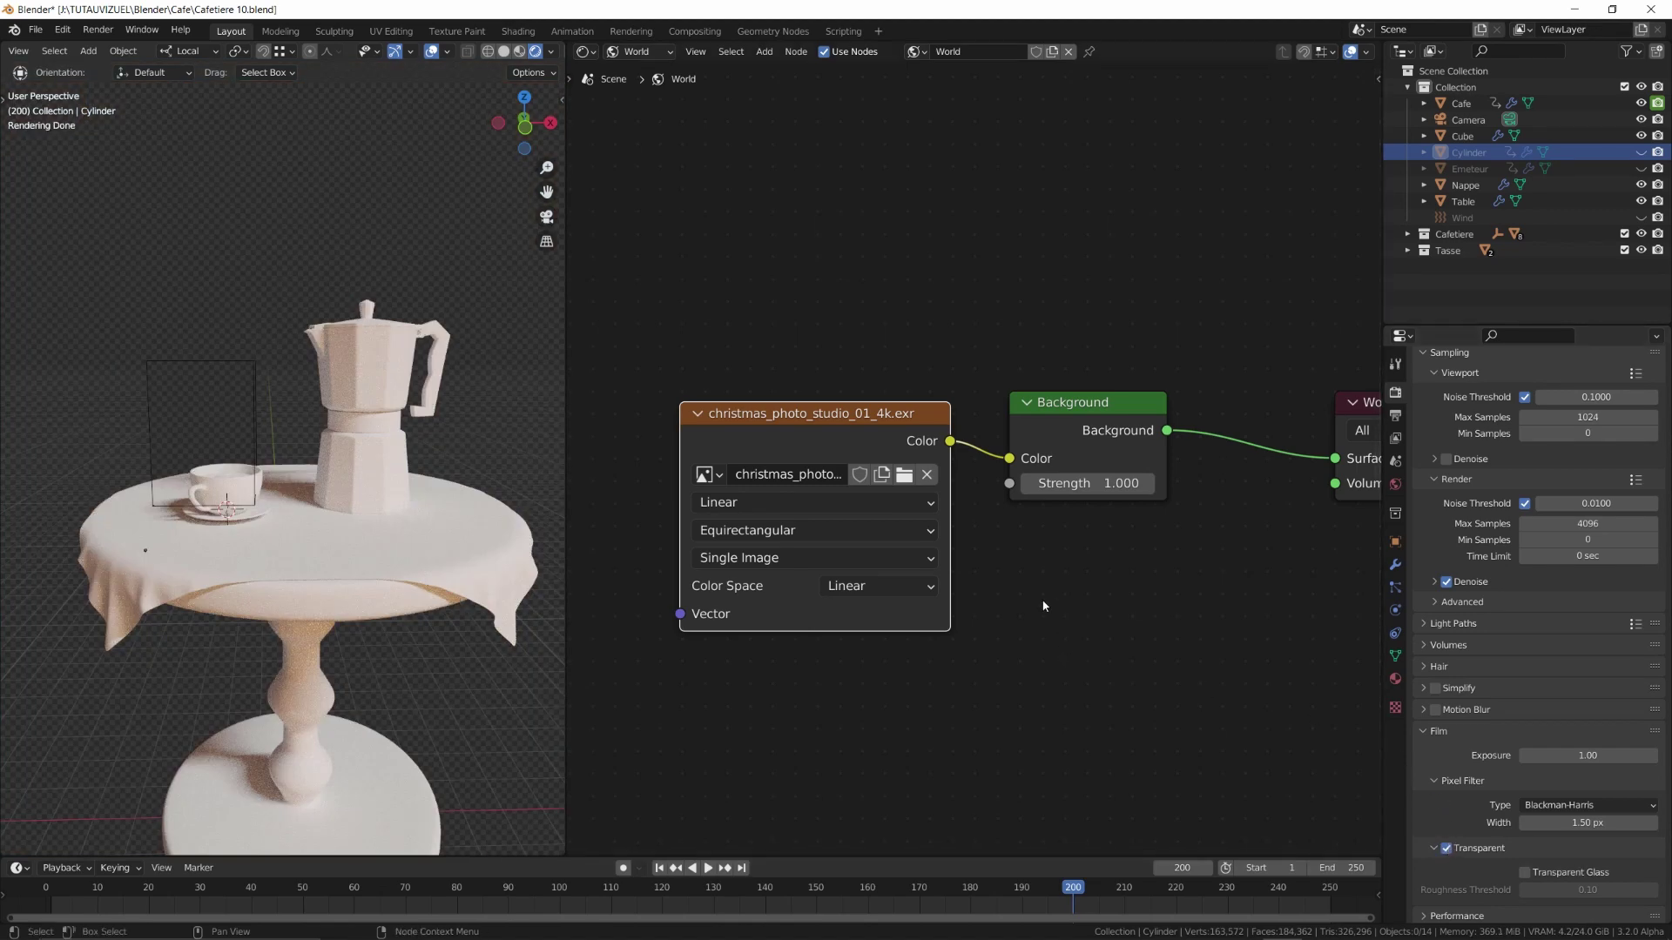
Add Mapping and Texture Coordinate nodes to the environment texture and set the mapping's Z rotation to about 90.3°
scroll(1109, 508, down, 2)
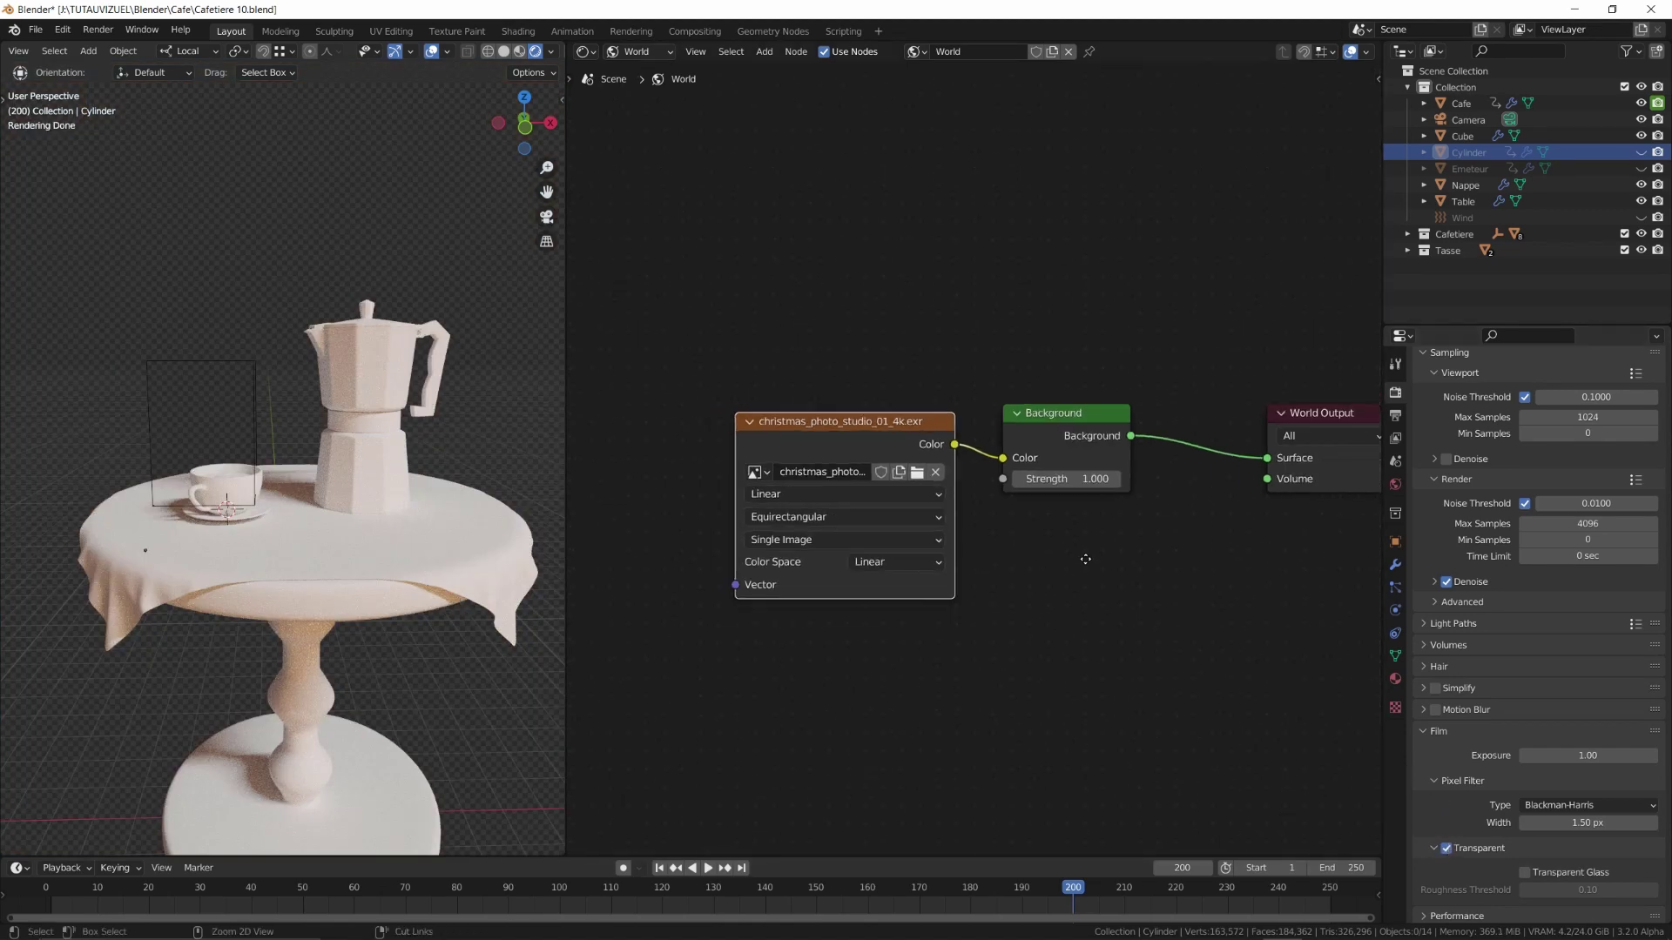
middle_drag(1074, 595, 1334, 601)
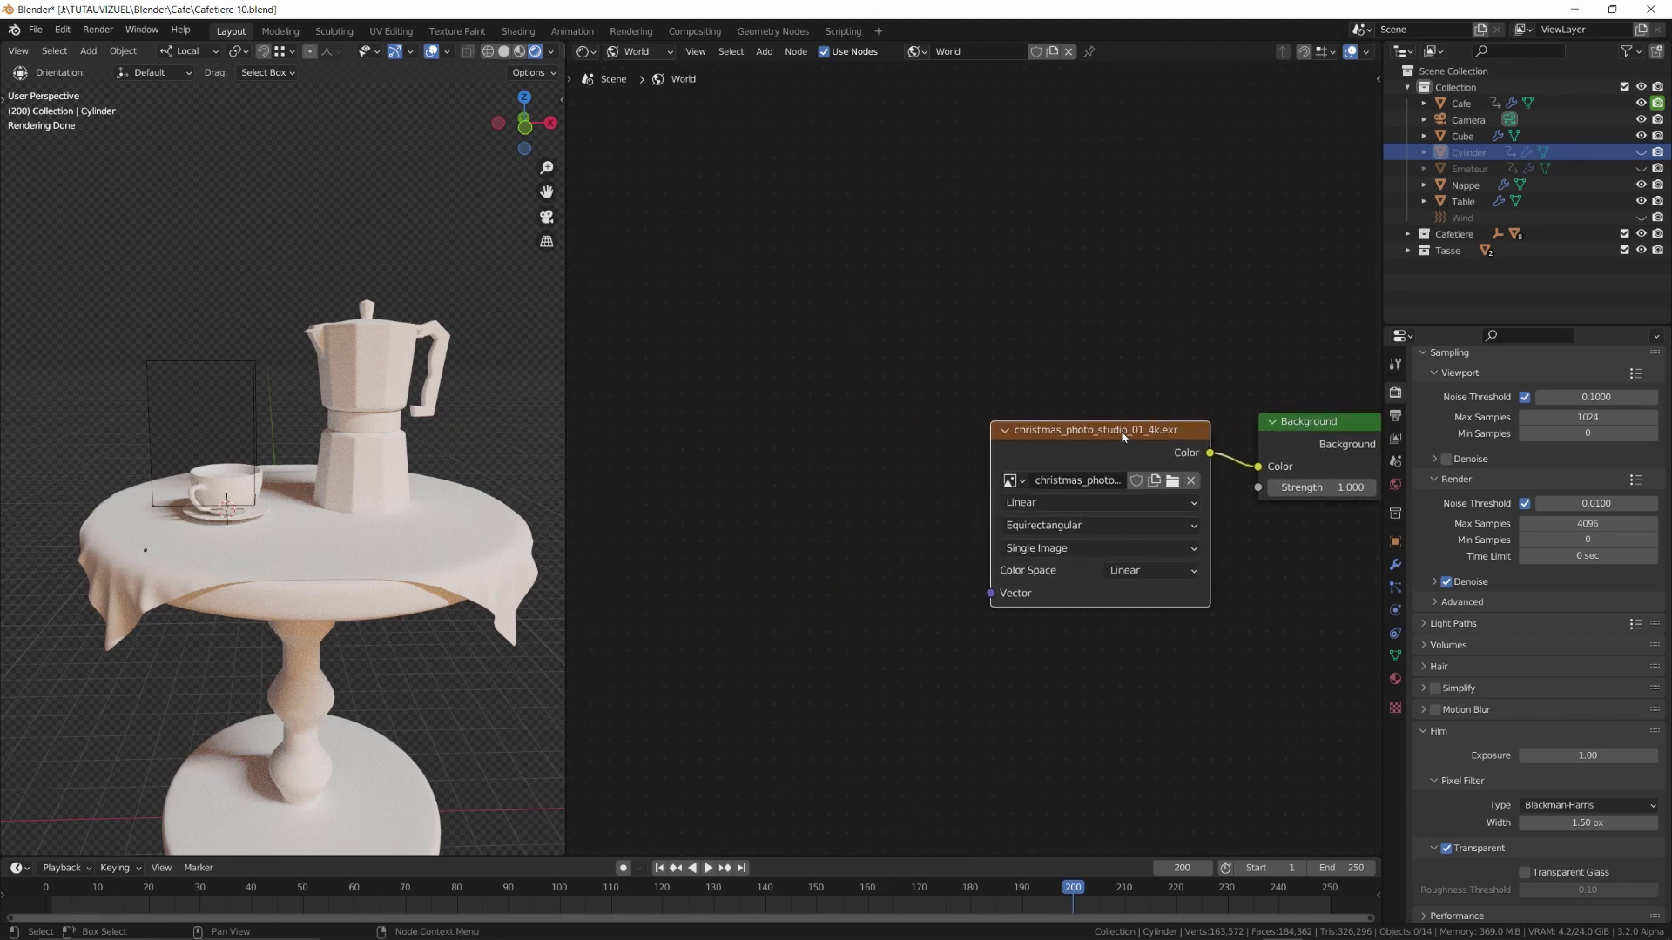
key(ctrl+t)
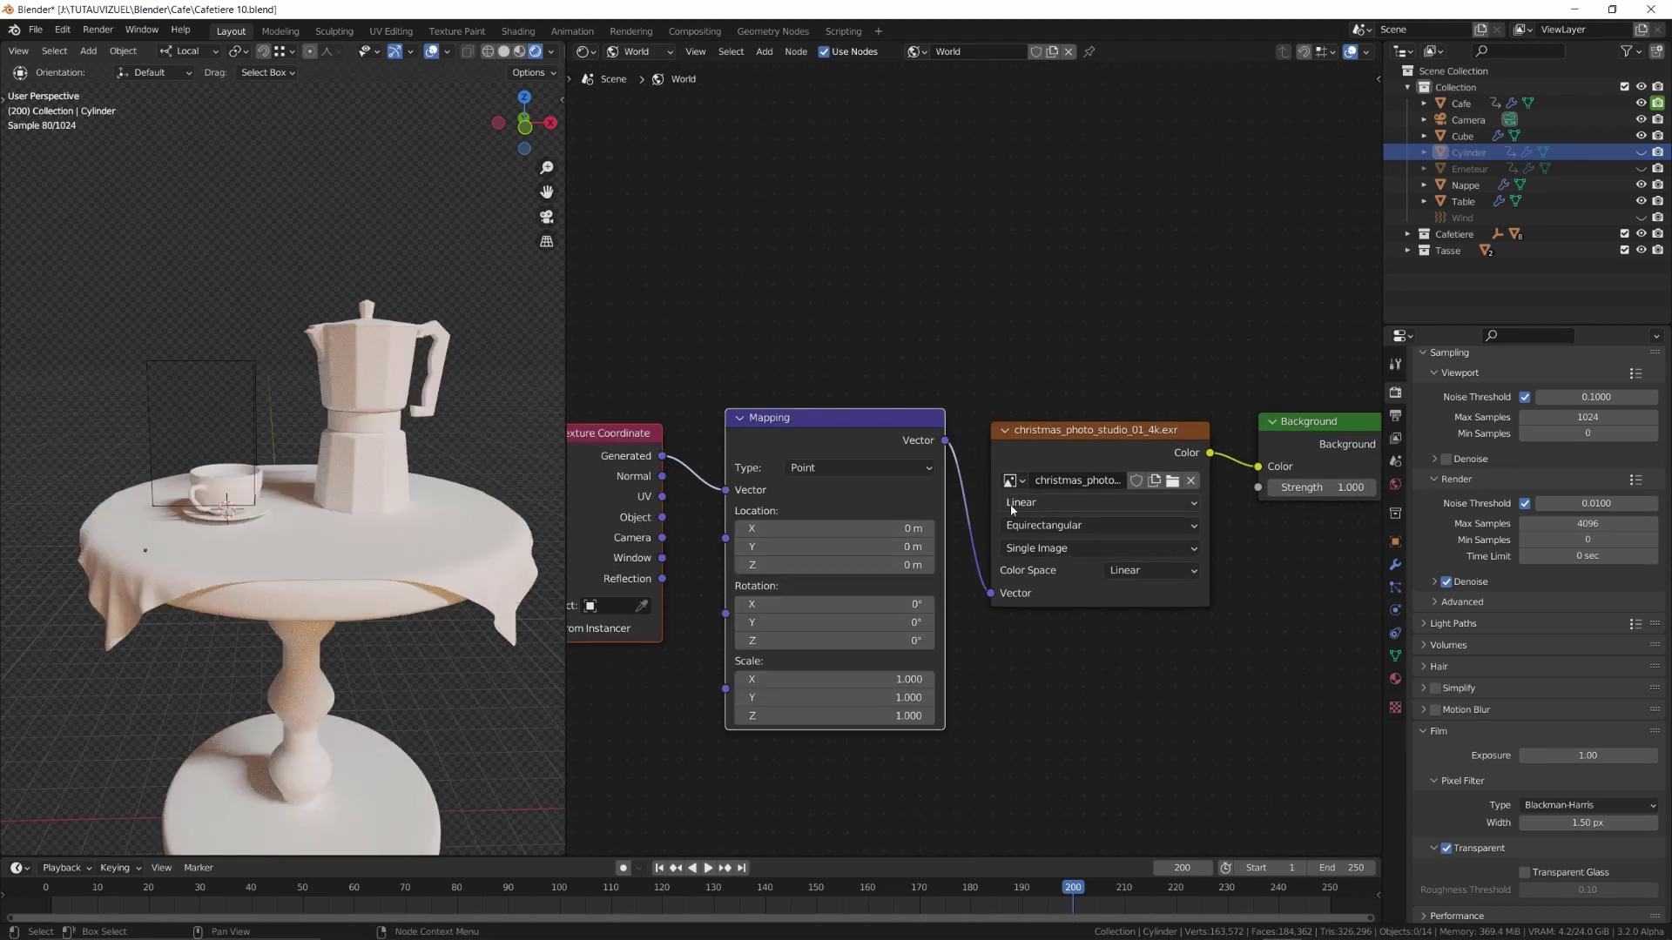
middle_drag(1010, 504, 1106, 462)
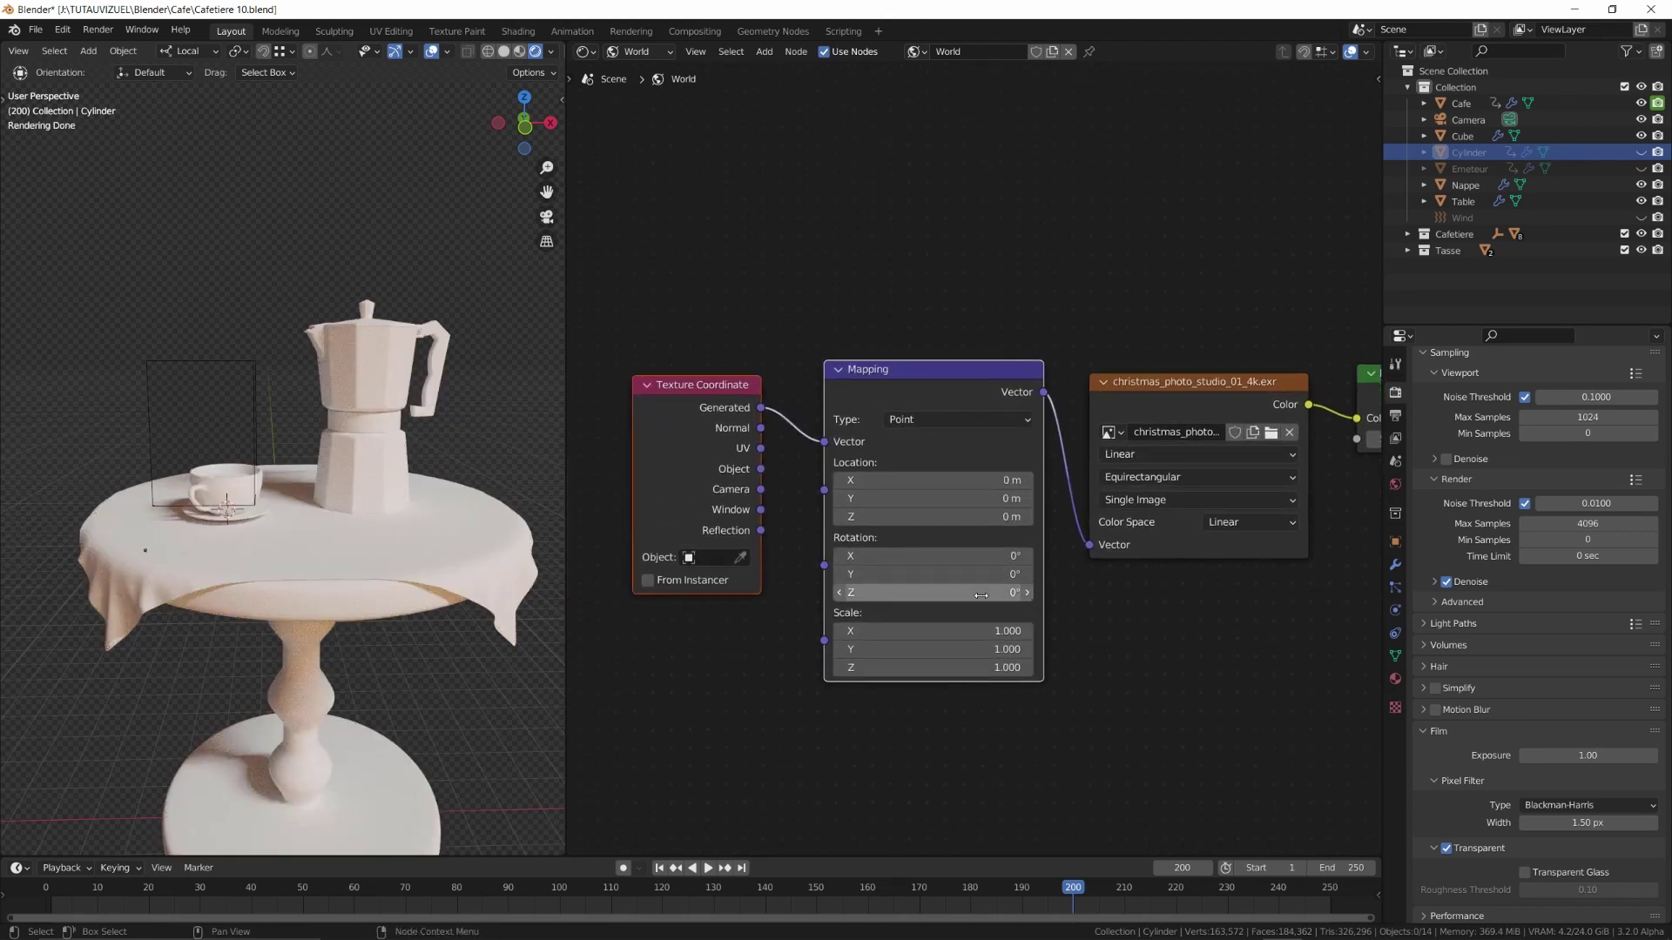
drag(971, 596, 1023, 593)
At frame 58, create a new object material named Bois for the table
click(343, 887)
key(ctrl+z)
click(659, 54)
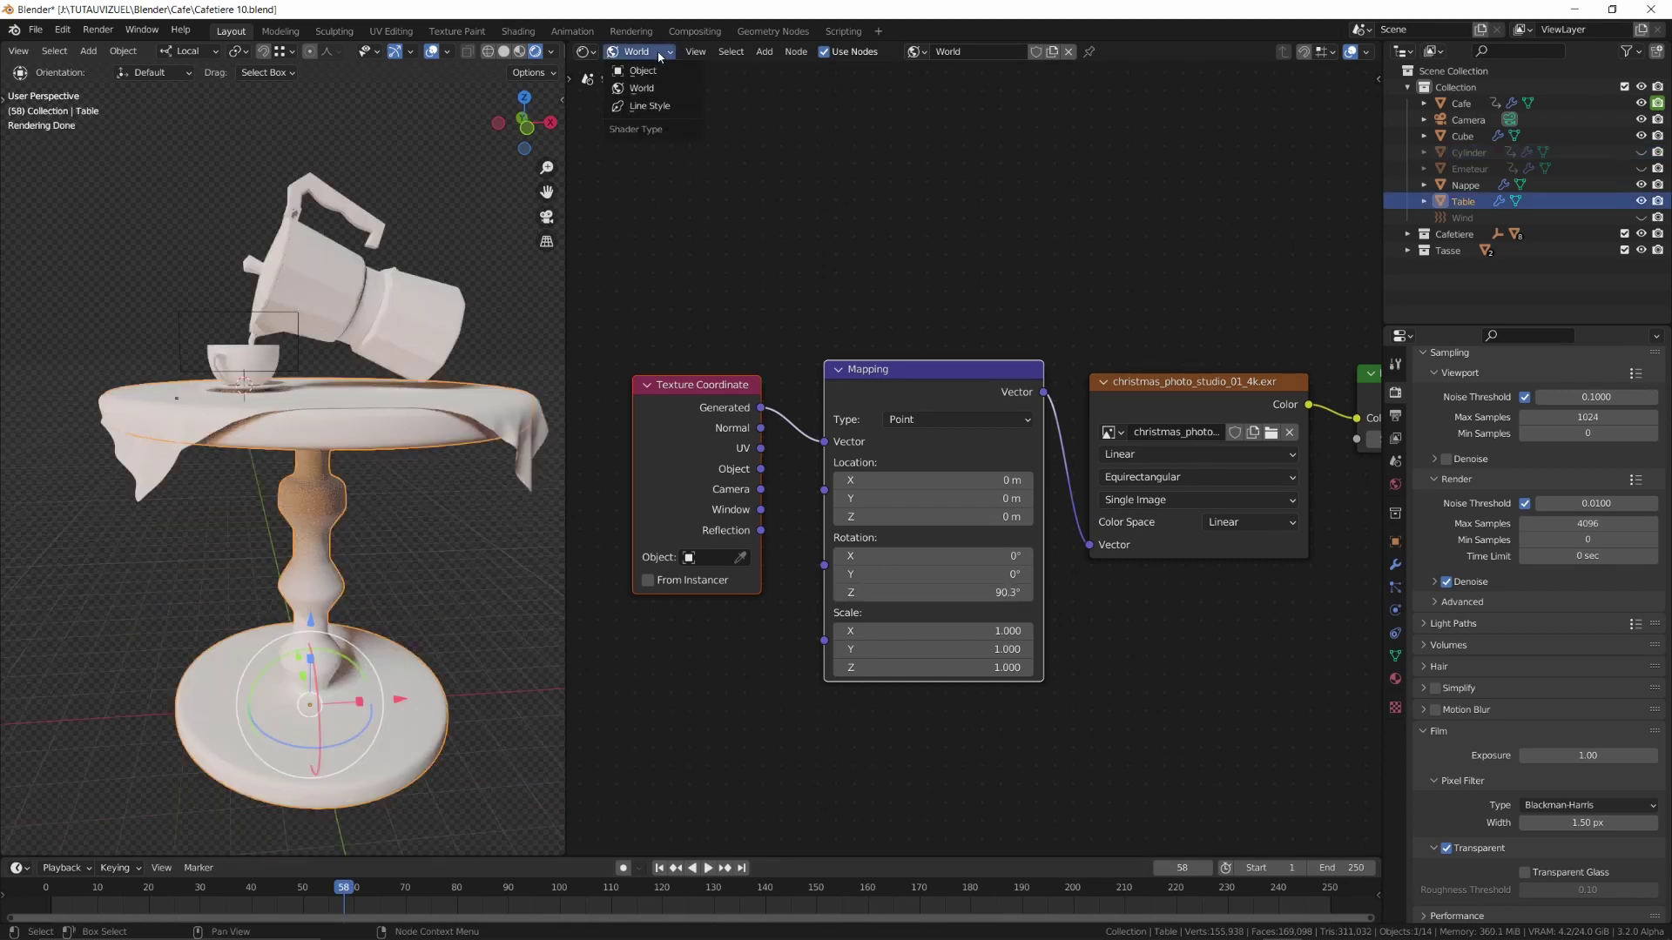
click(652, 73)
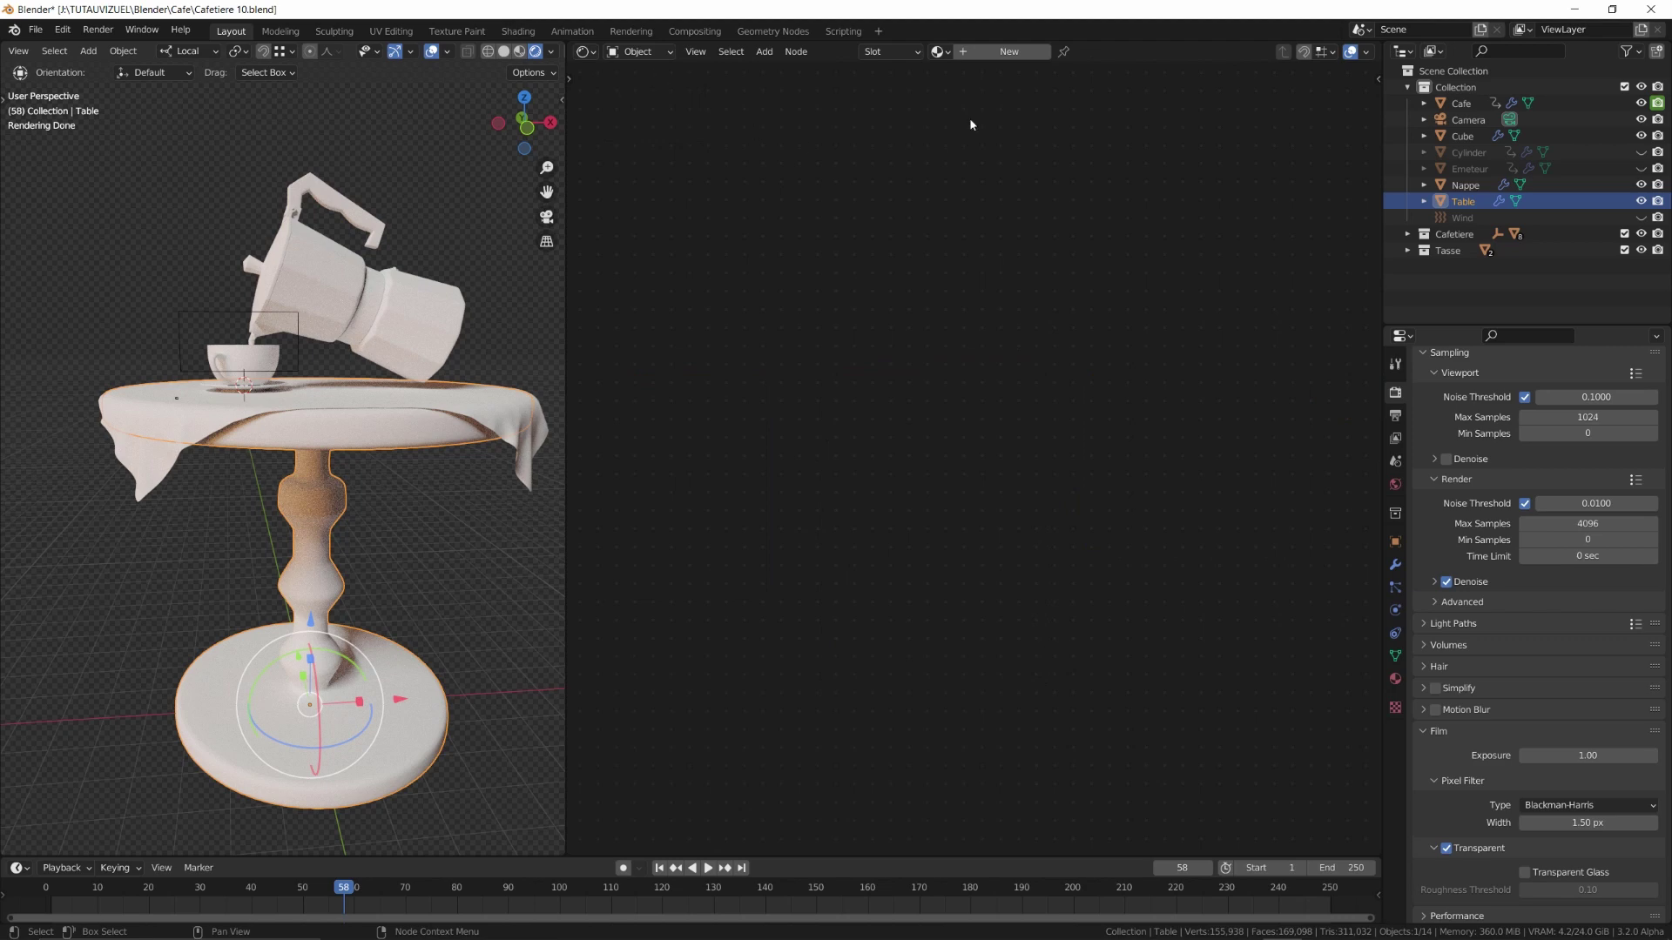
click(1009, 51)
double_click(1021, 51)
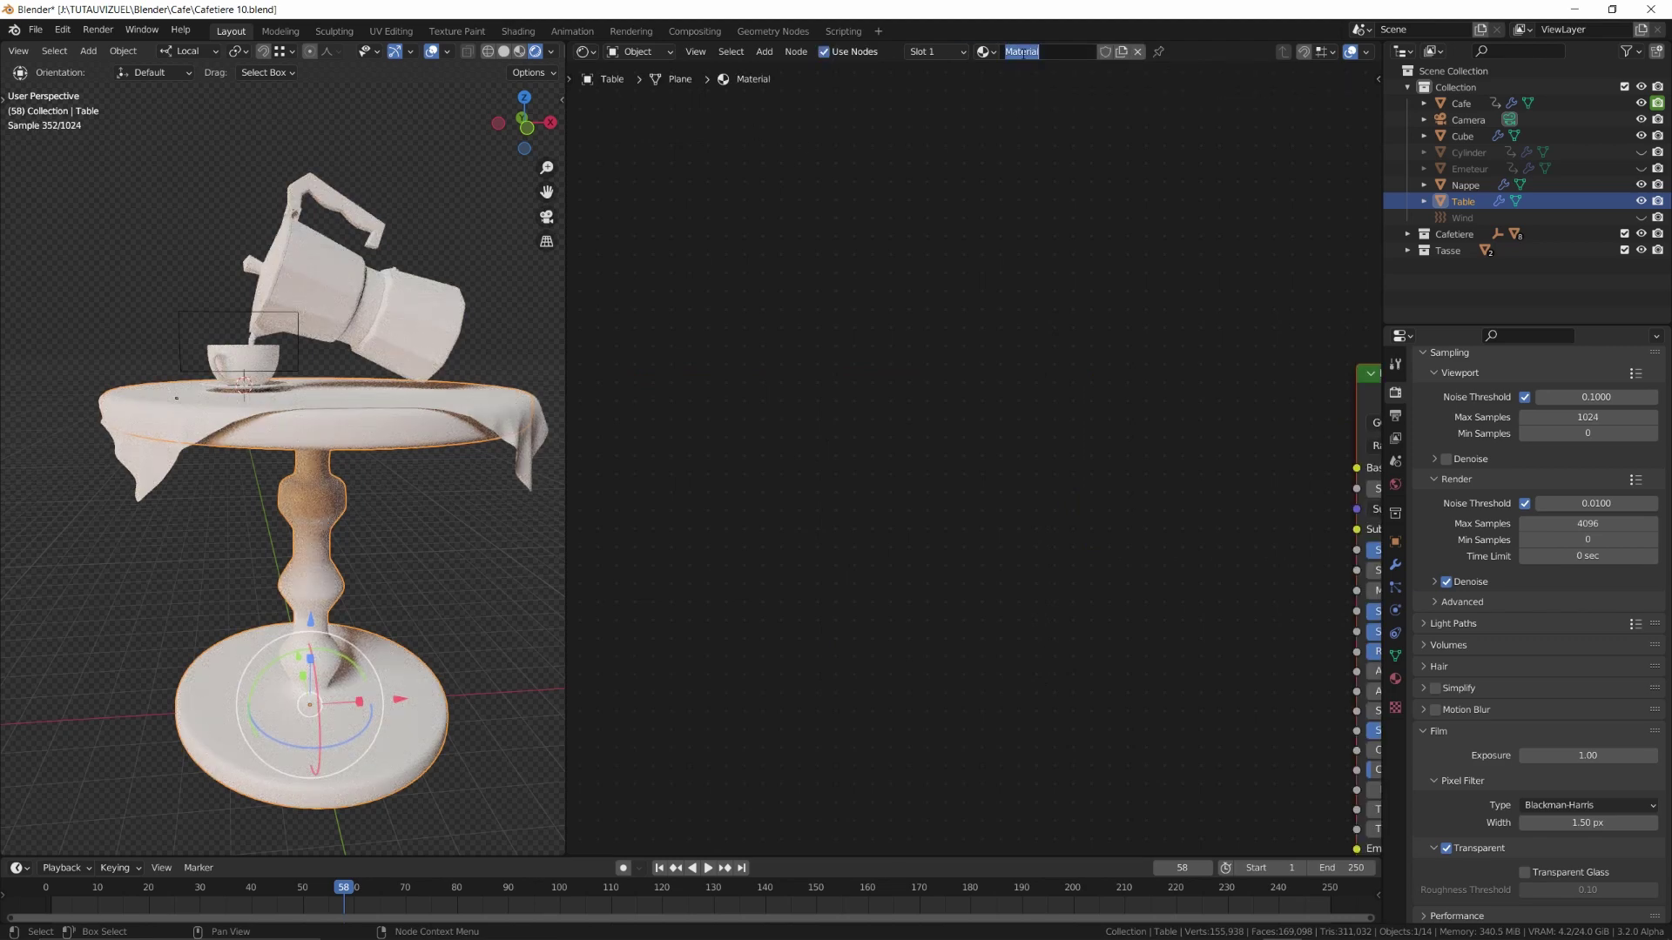
text(Bois)
key(Return)
Add a Musgrave Texture node to the Bois material and connect its Height to the Principled BSDF's Base Color
middle_drag(1097, 325, 1025, 297)
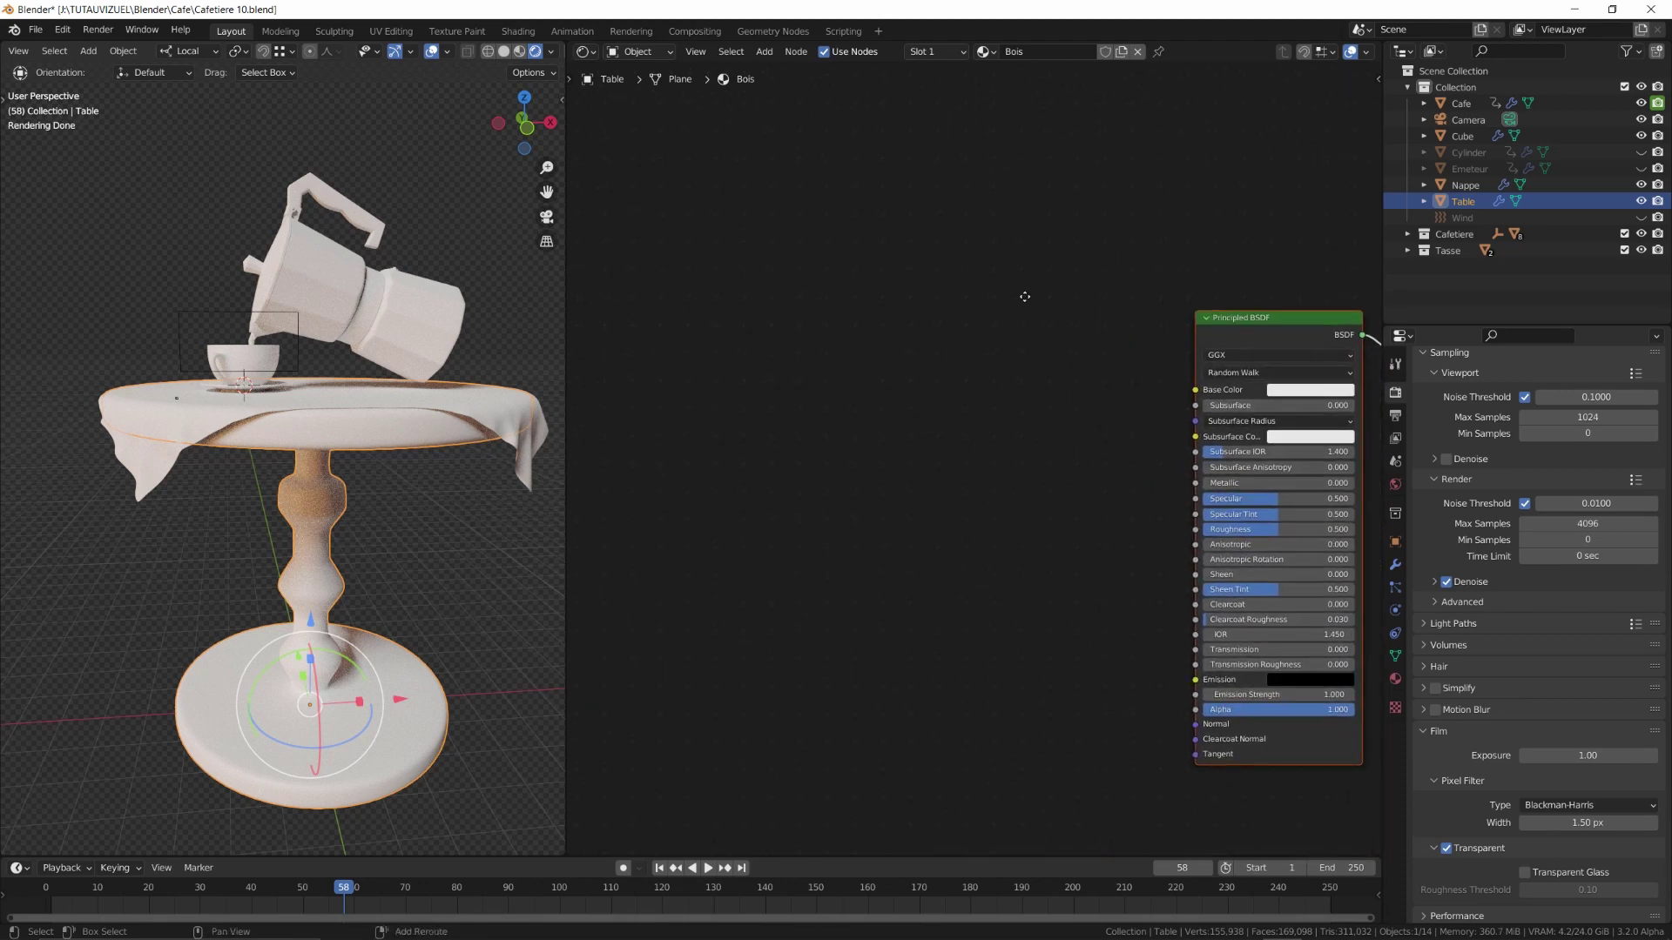
key(shift+a)
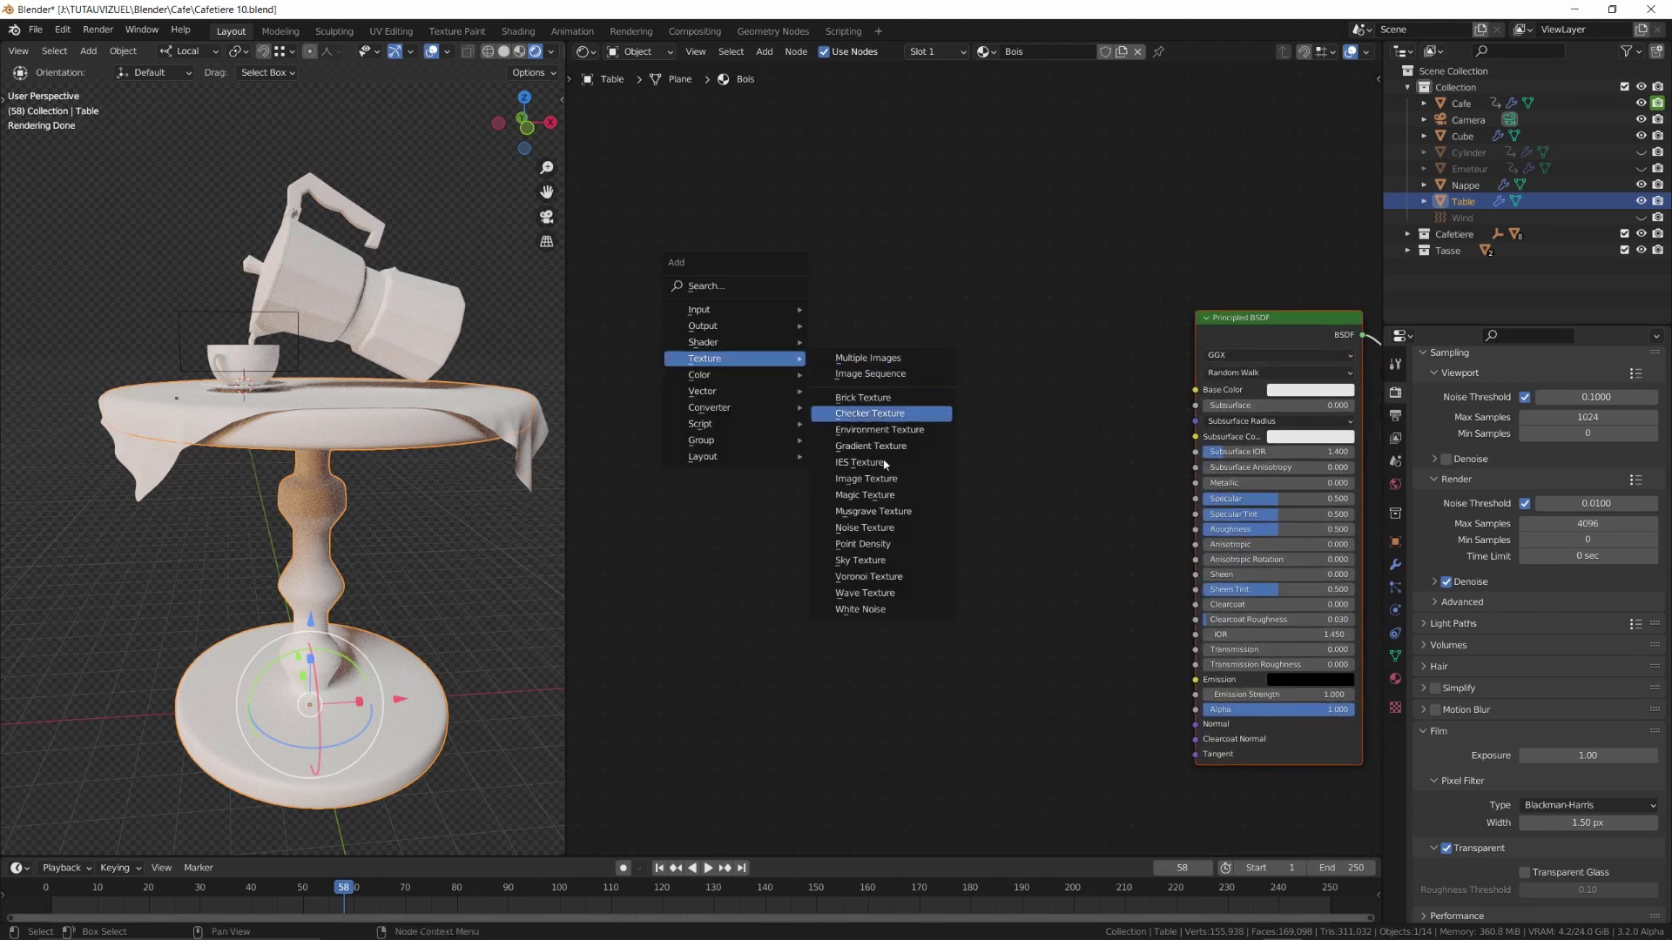
click(875, 513)
click(903, 421)
scroll(907, 388, up, 3)
middle_drag(940, 392, 798, 410)
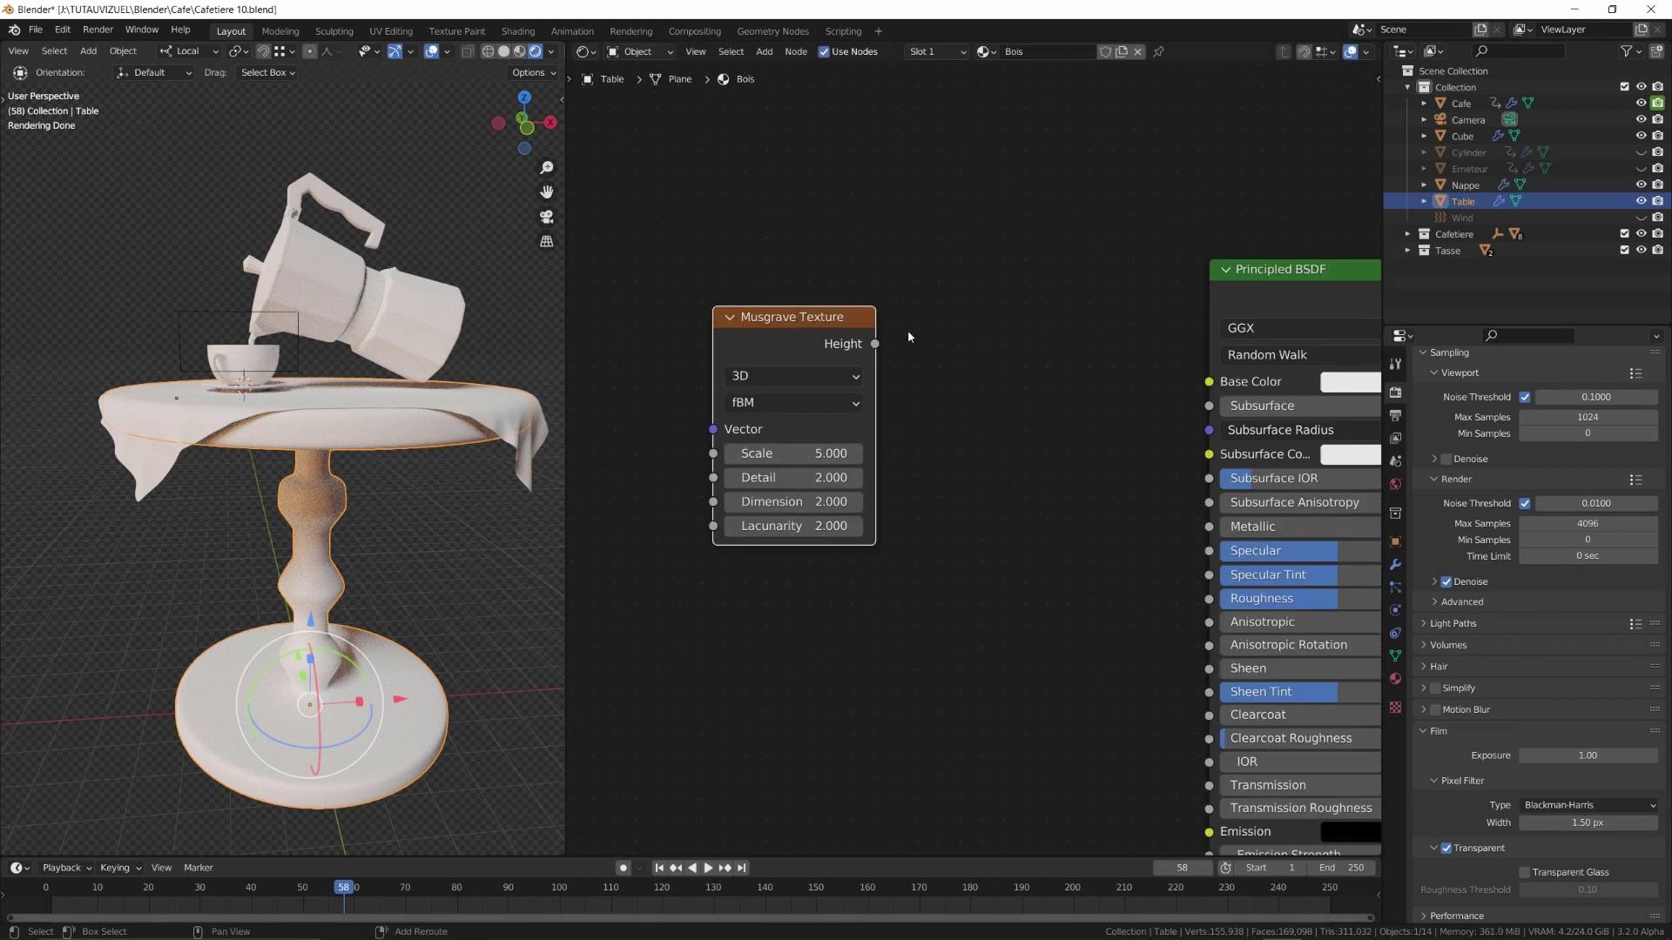
drag(875, 344, 1209, 381)
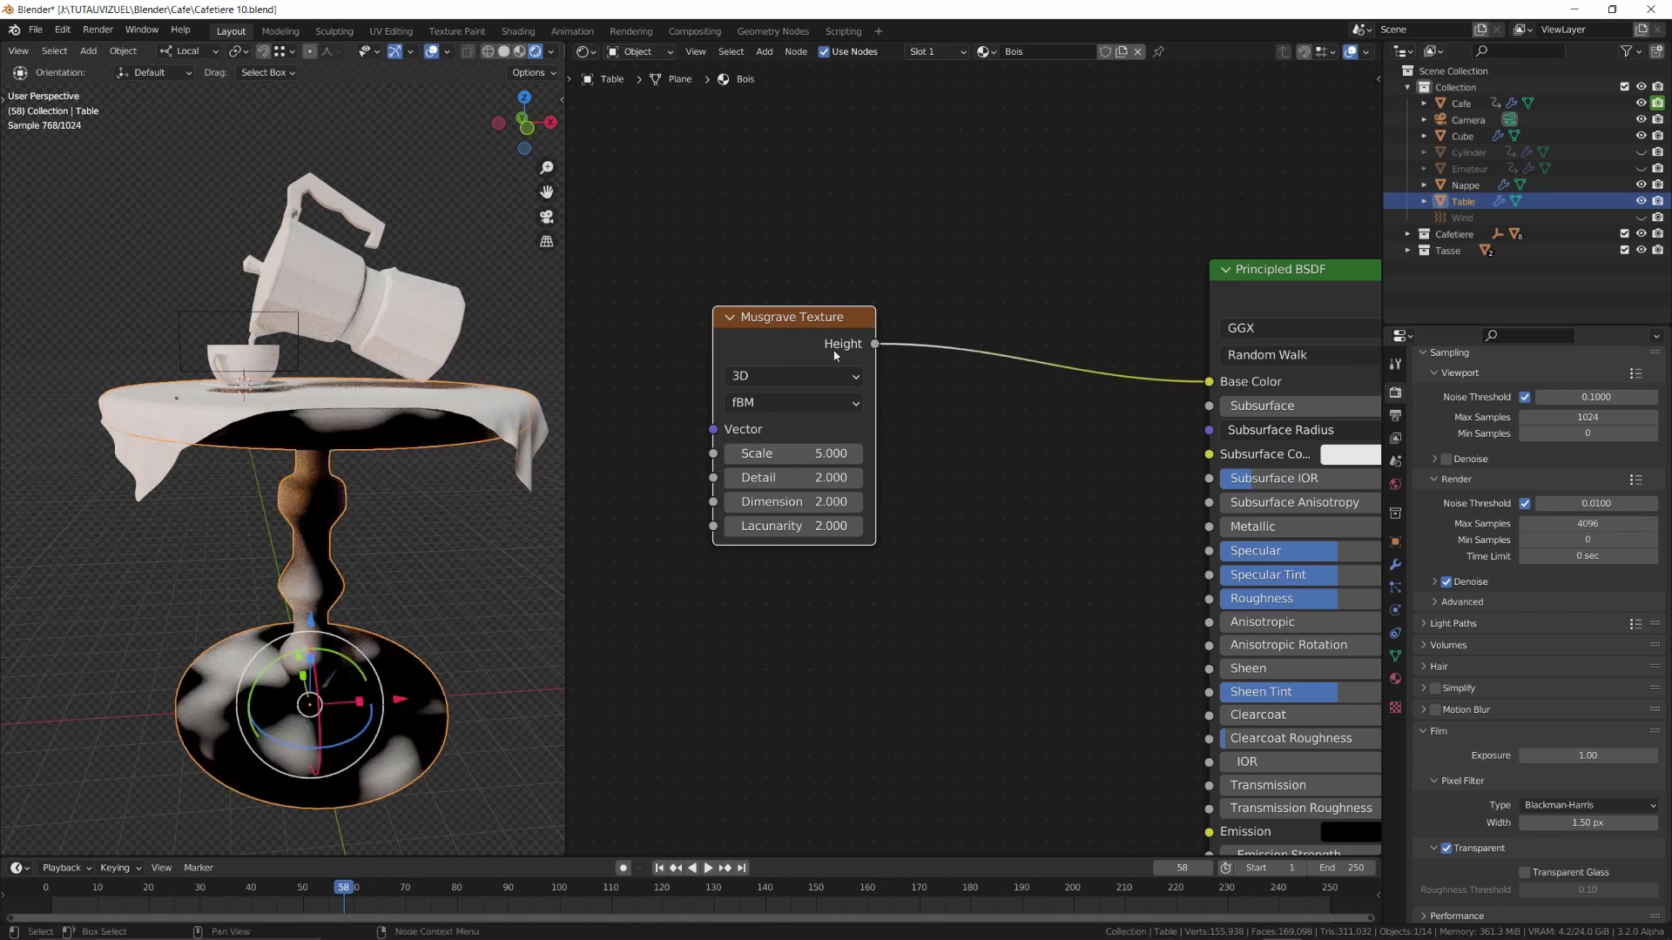
Set the Musgrave Texture's Detail to 16 and Dimension to 0.2
click(818, 478)
text(16)
key(Return)
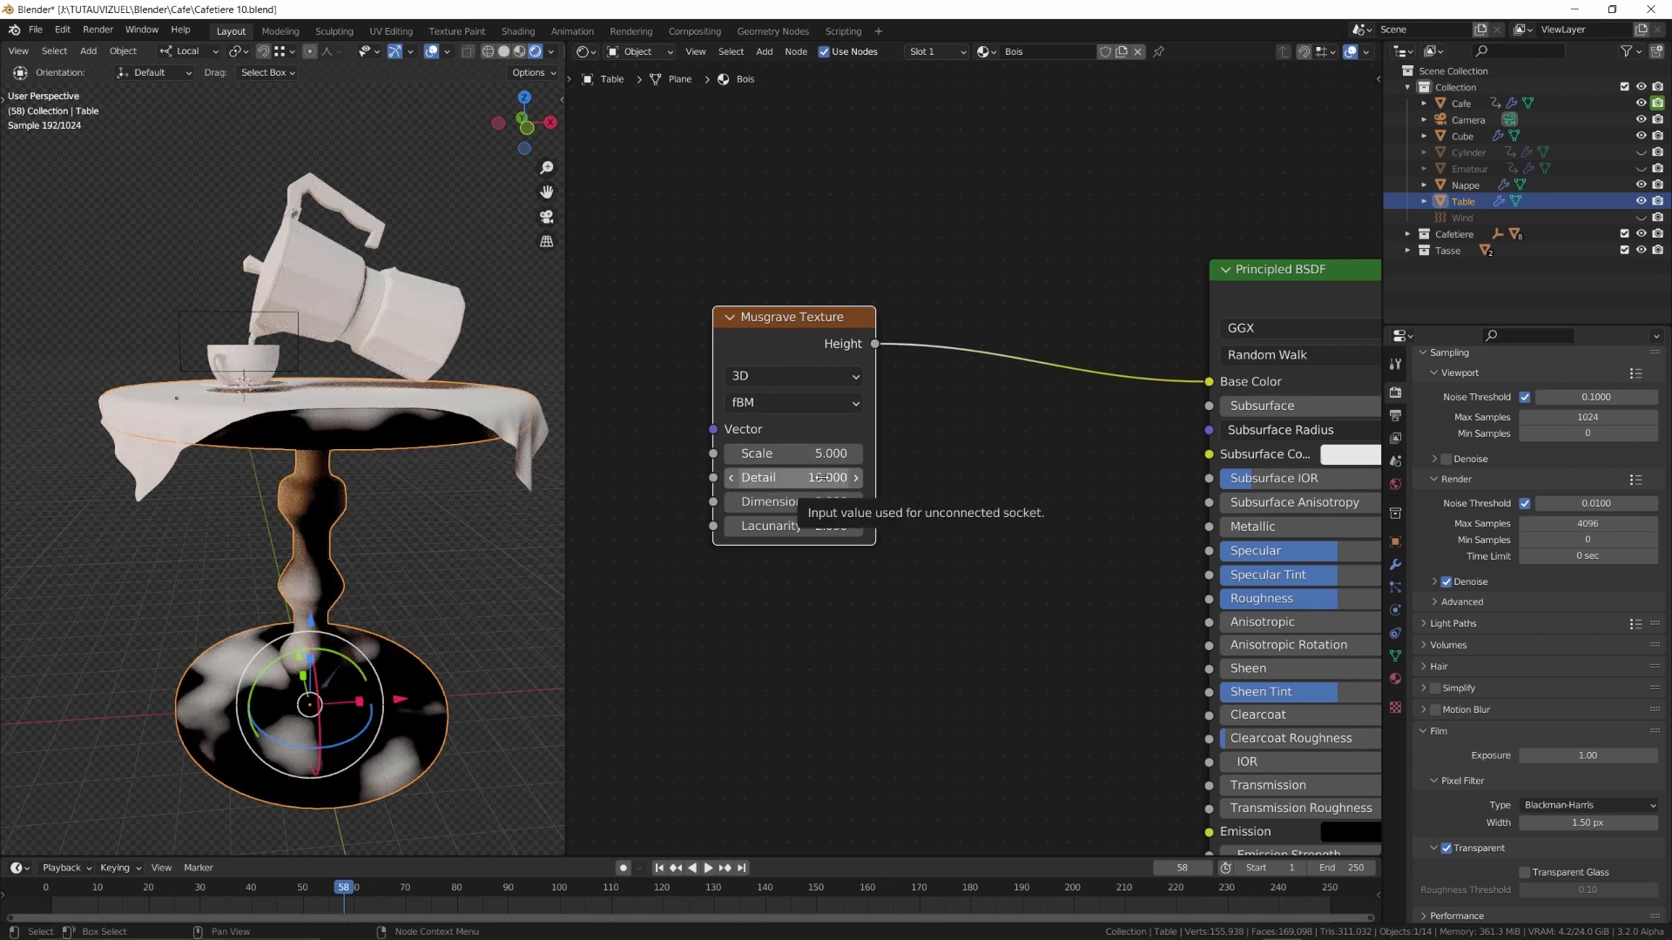
click(819, 502)
text(0.2)
key(Return)
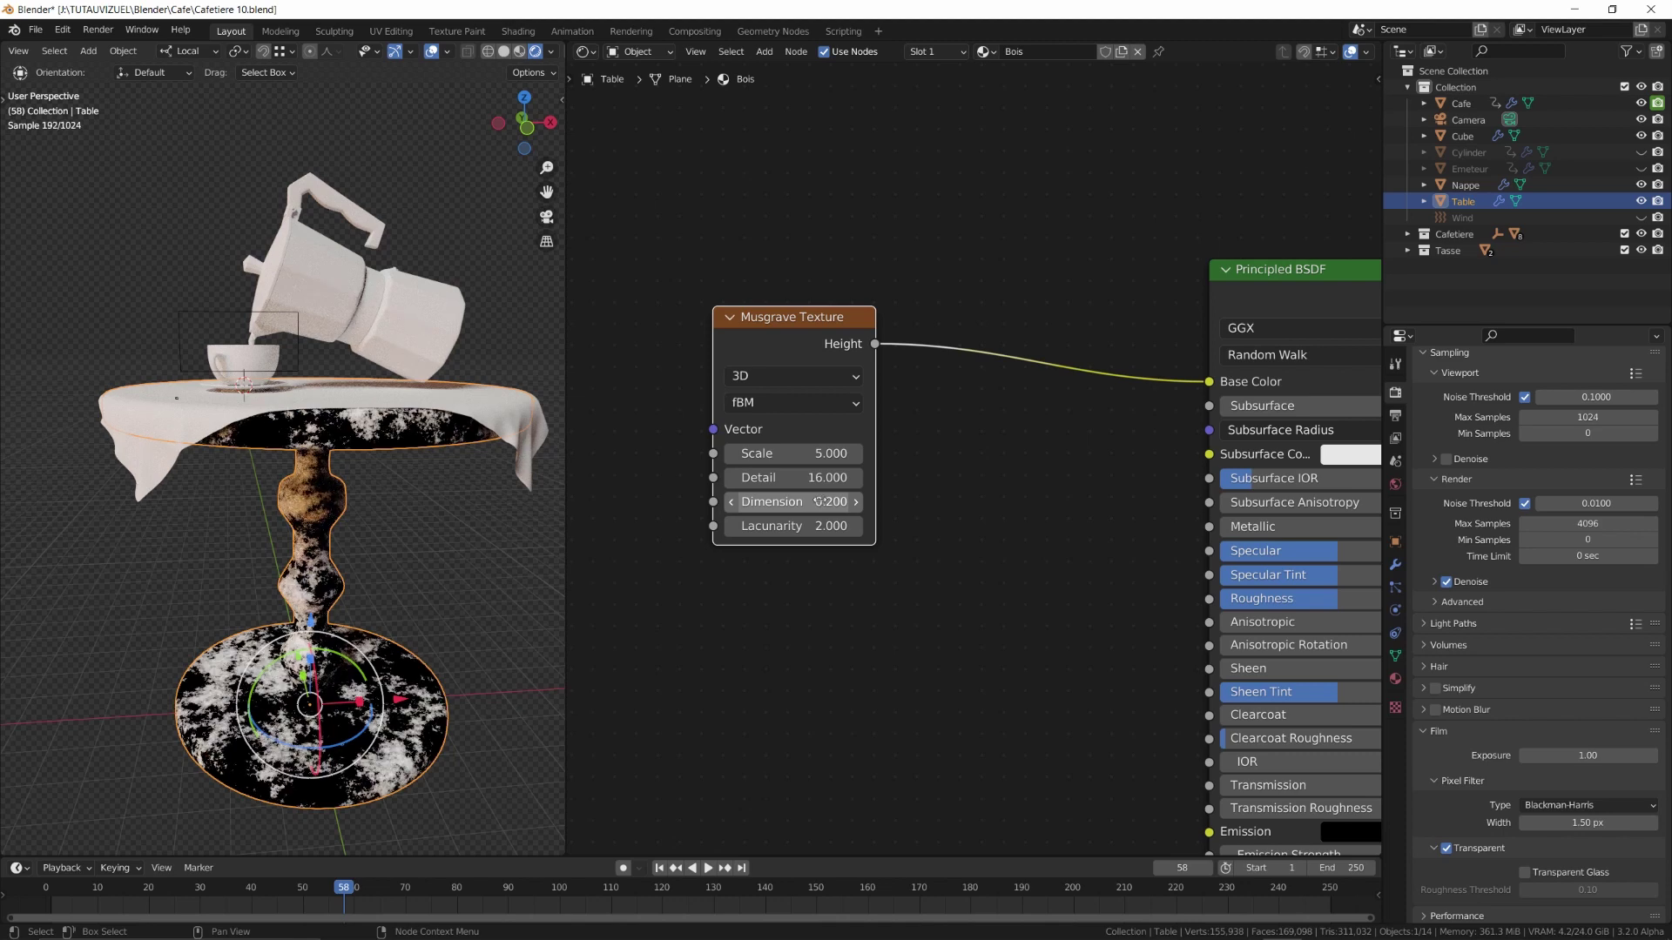
Set the Musgrave Texture's Lacunarity to 2.9
click(822, 528)
text(2.0)
key(Return)
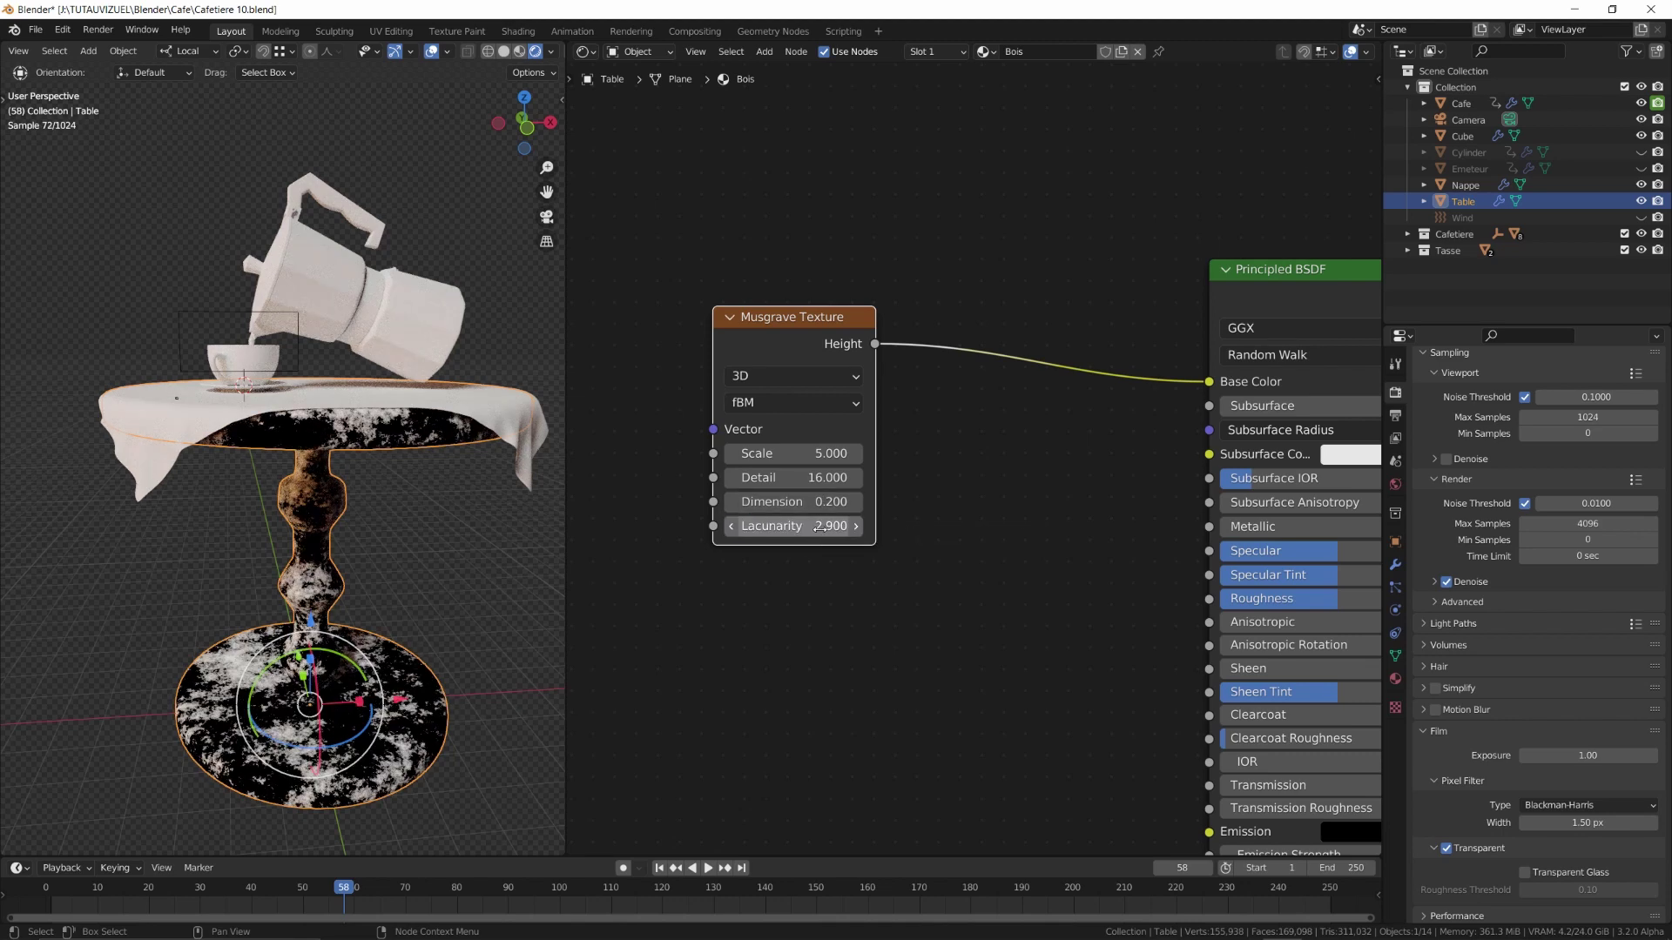
Add a Wave Texture node before the Musgrave Texture and connect its Color to the Musgrave's Scale
scroll(766, 427, down, 2)
key(shift+a)
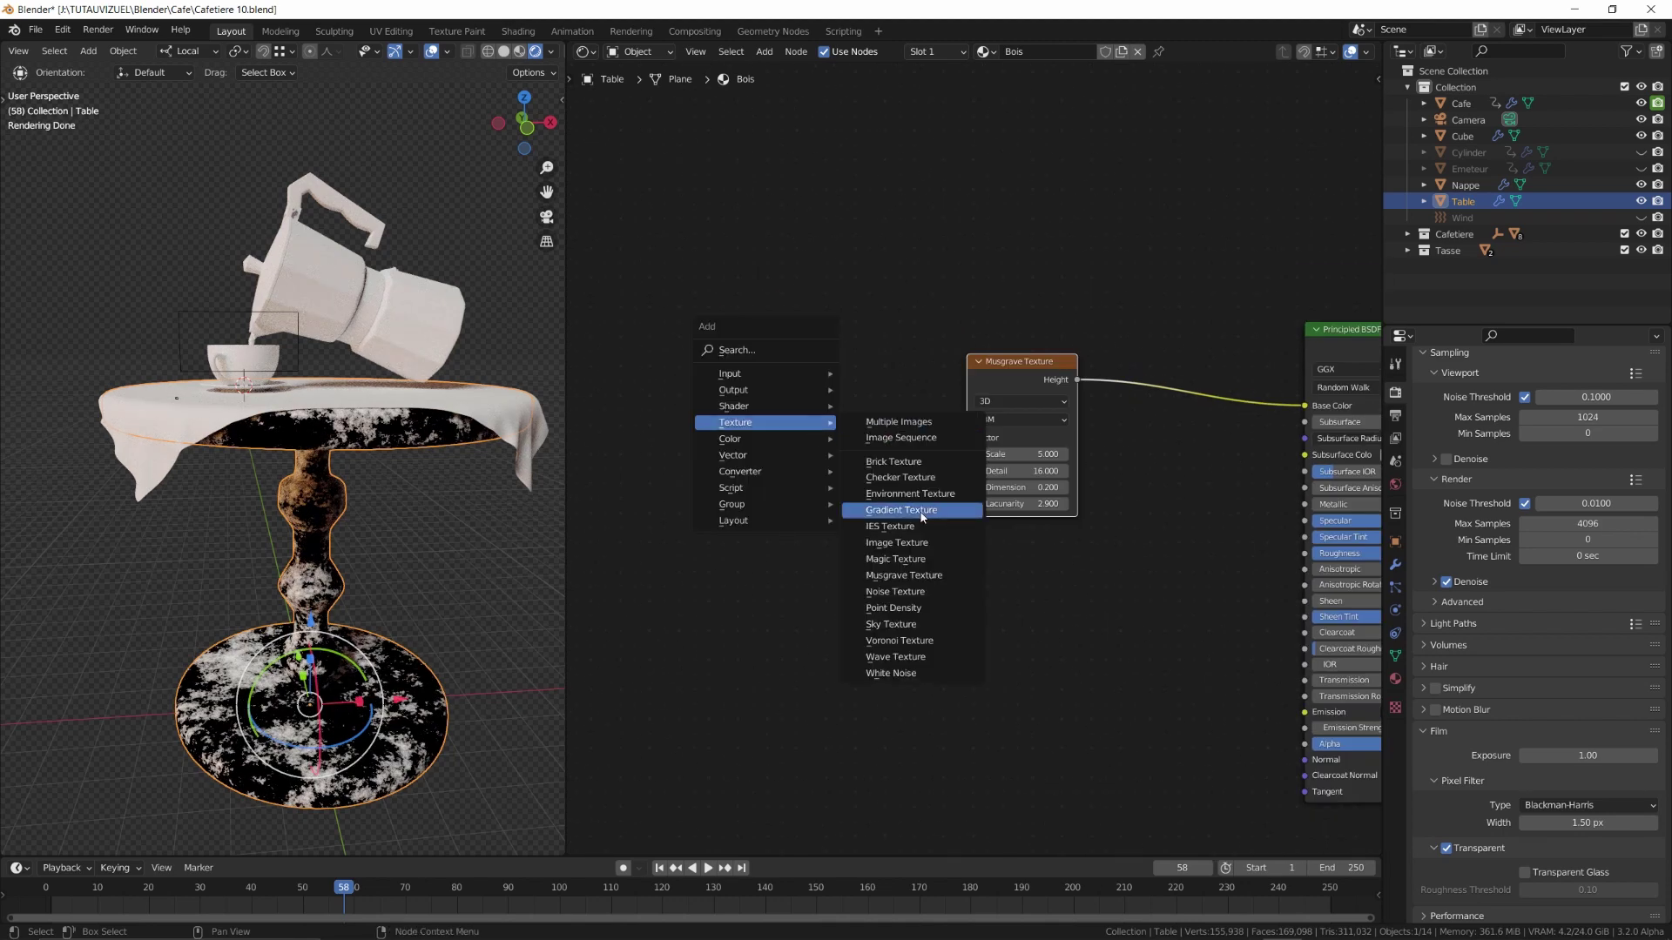
click(897, 657)
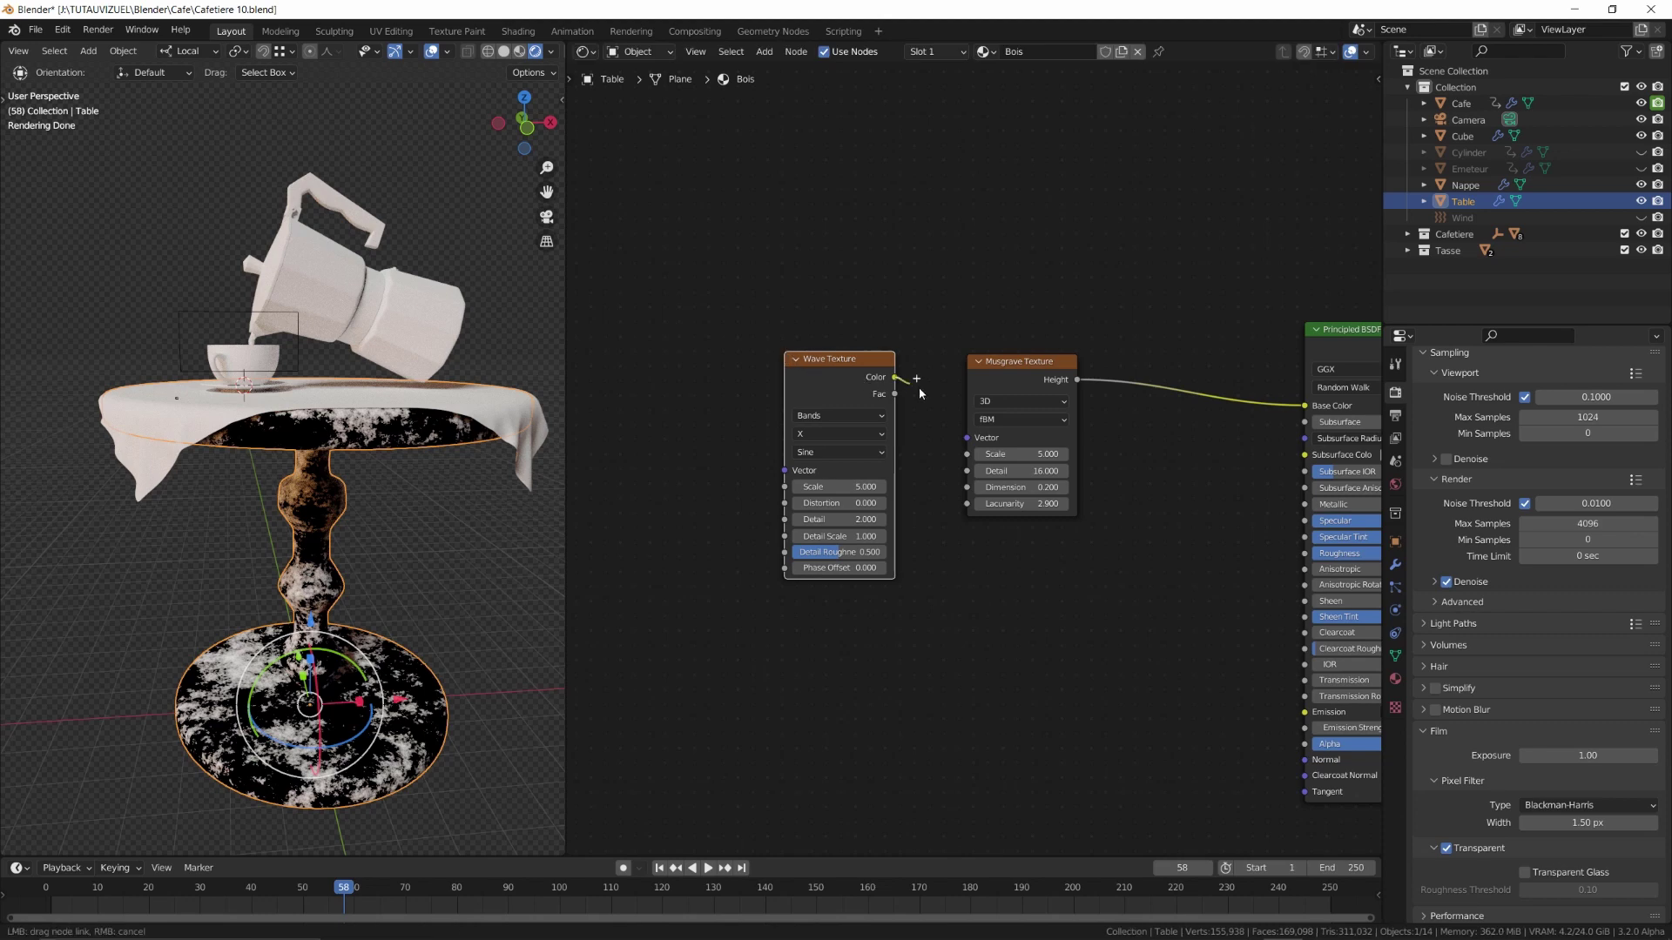
drag(895, 378, 965, 464)
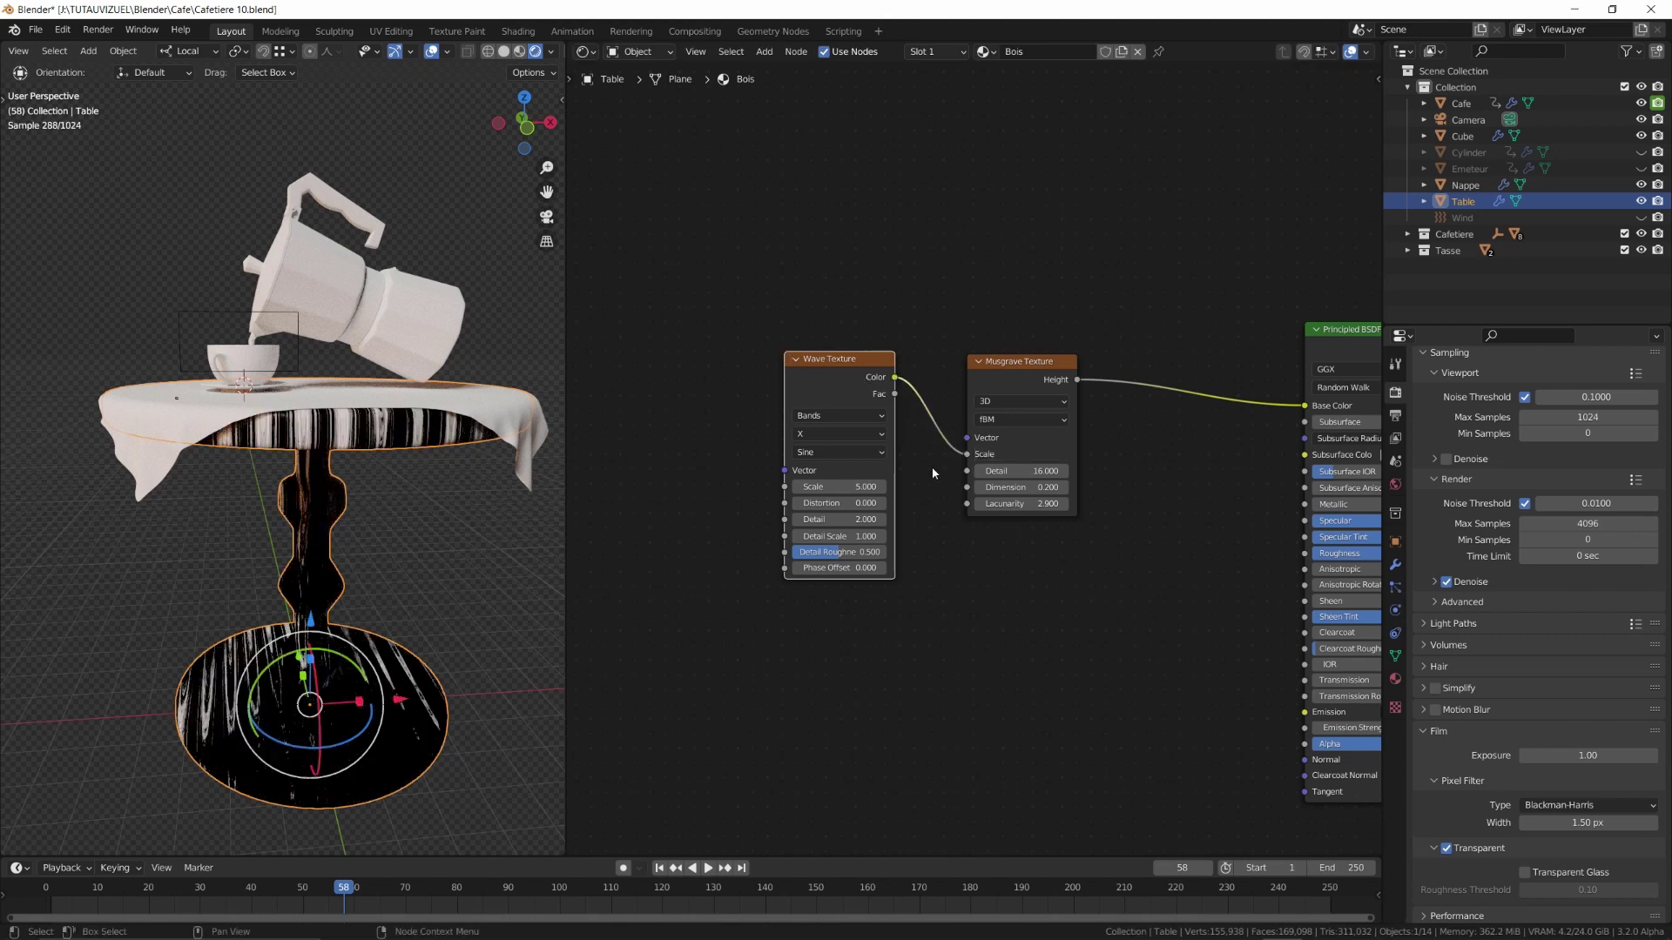
Set the Wave Texture's Scale to 0.7, Distortion to 4.5, Detail to 0 and Detail Scale to 5.6
scroll(796, 486, up, 2)
click(818, 485)
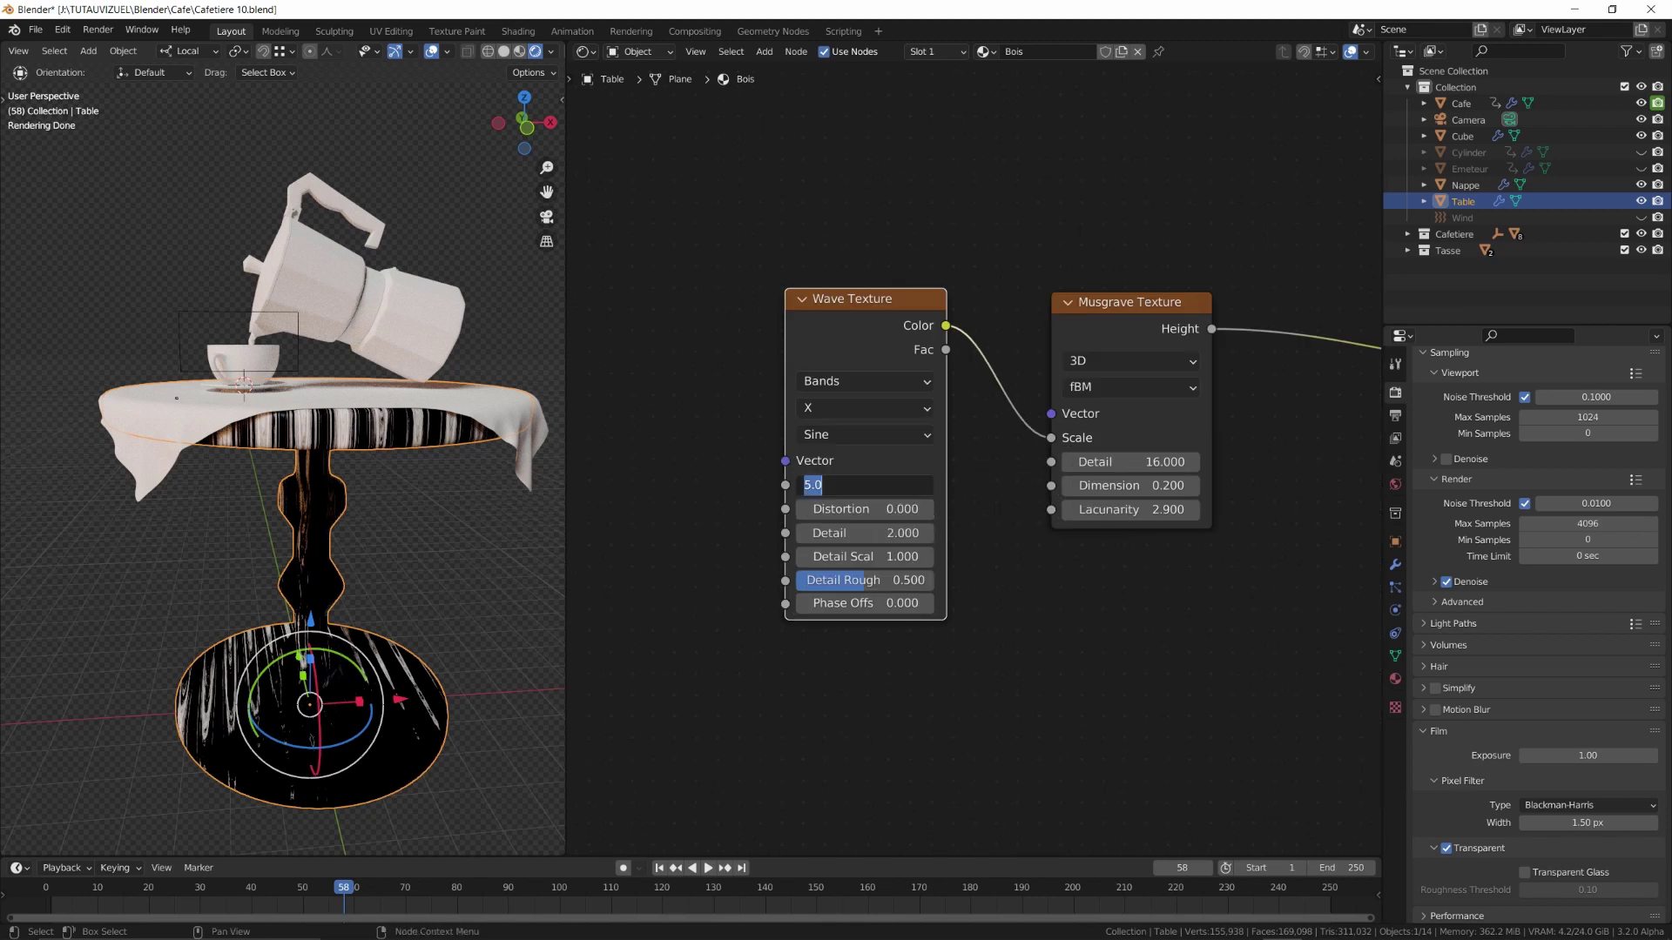
text(.7)
key(Return)
click(887, 508)
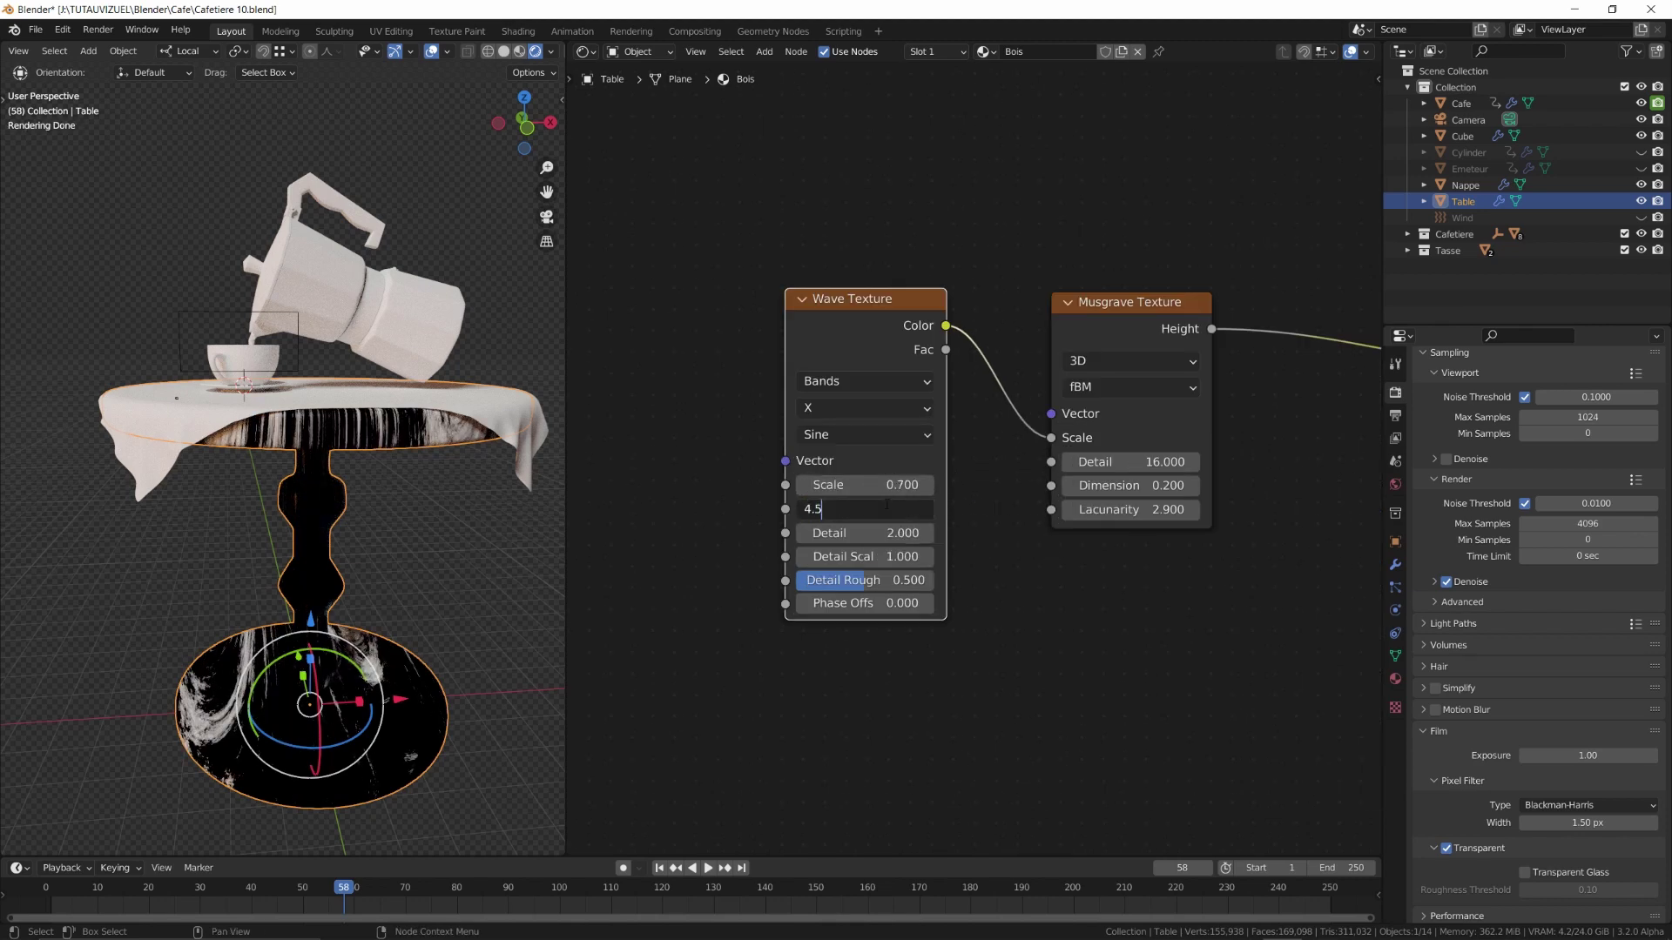
text(4.5)
key(Return)
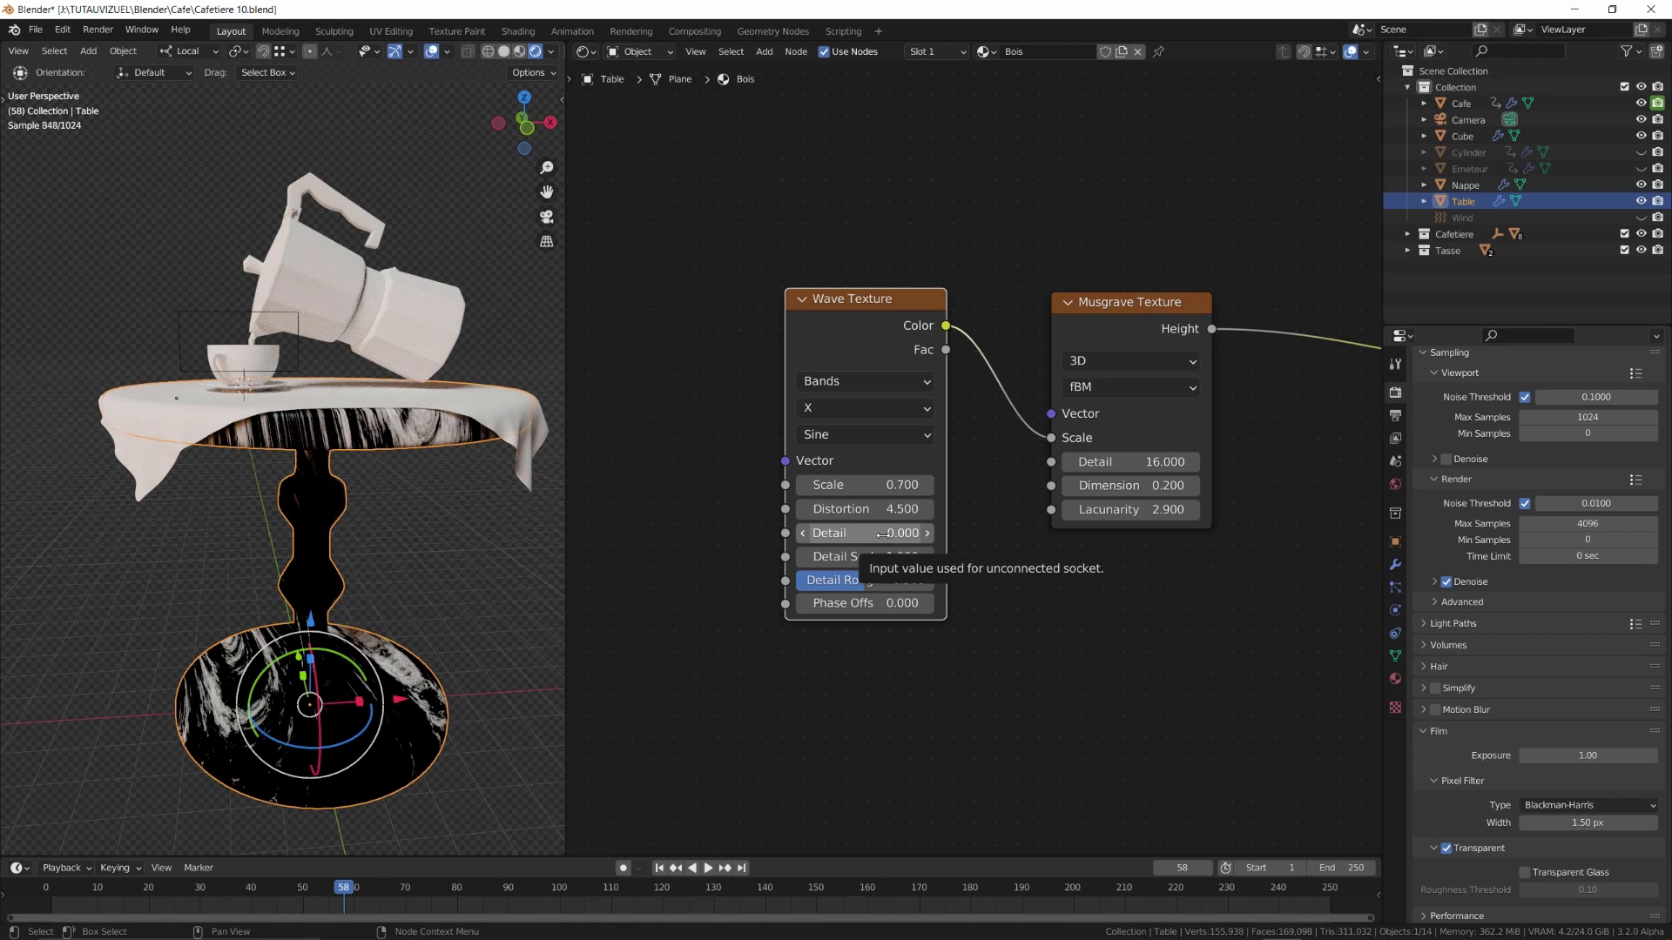
click(882, 557)
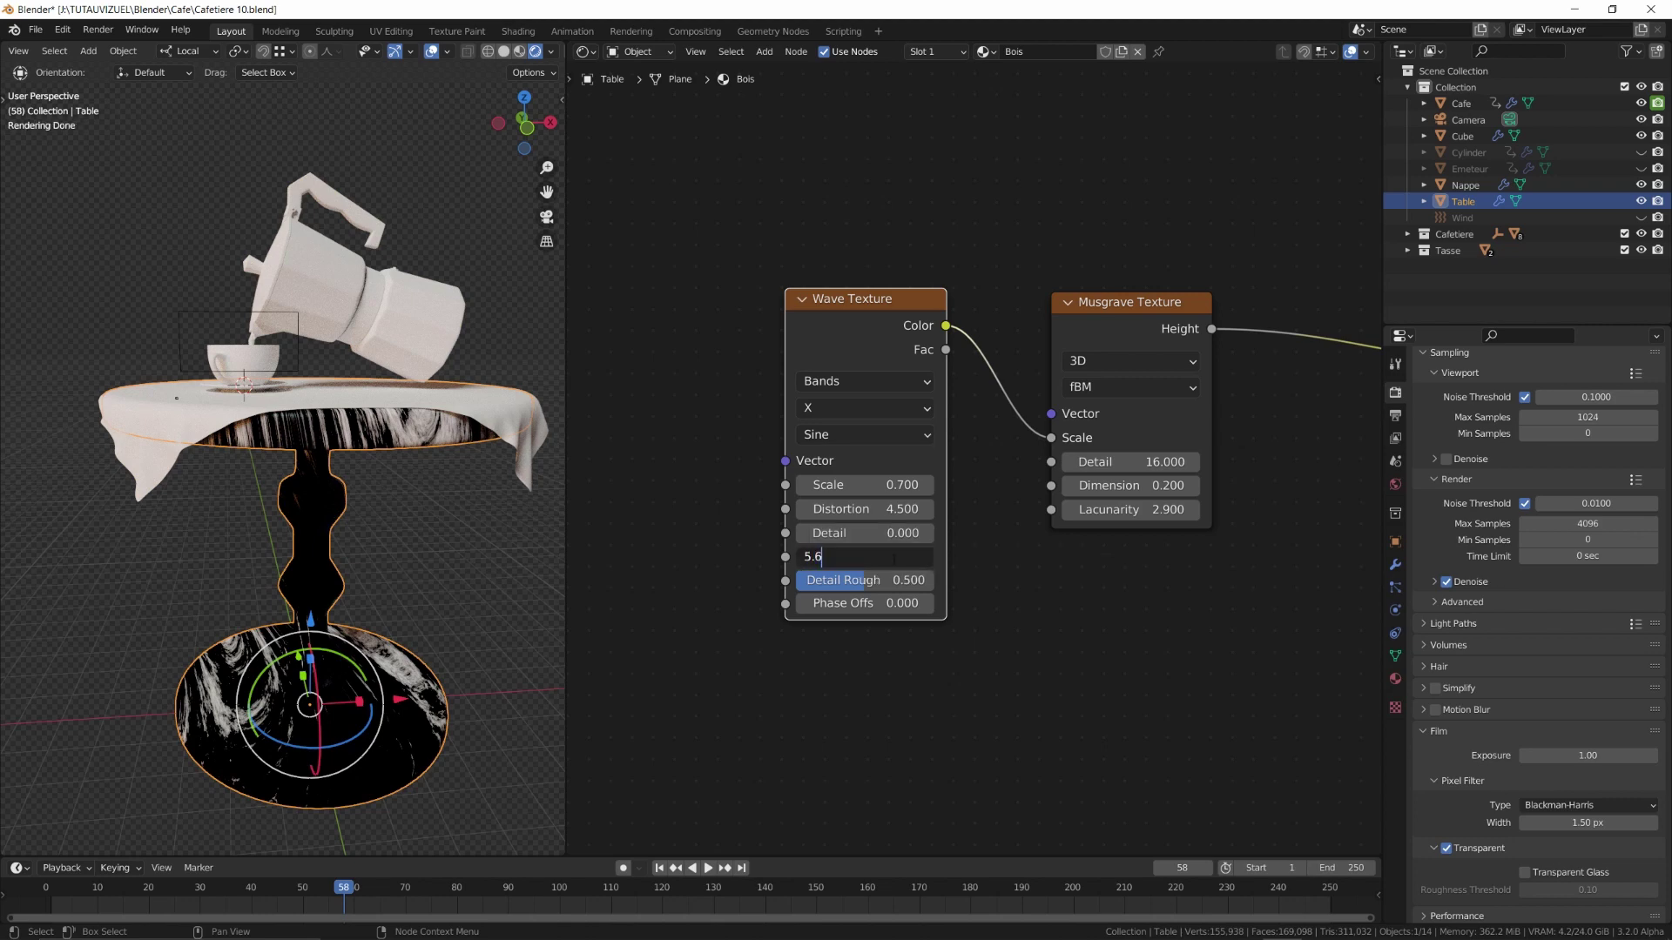
text(5.6)
key(Return)
Insert a ColorRamp between the Musgrave Texture's Height and the Principled BSDF's Base Color, and flip the ramp
scroll(962, 523, down, 2)
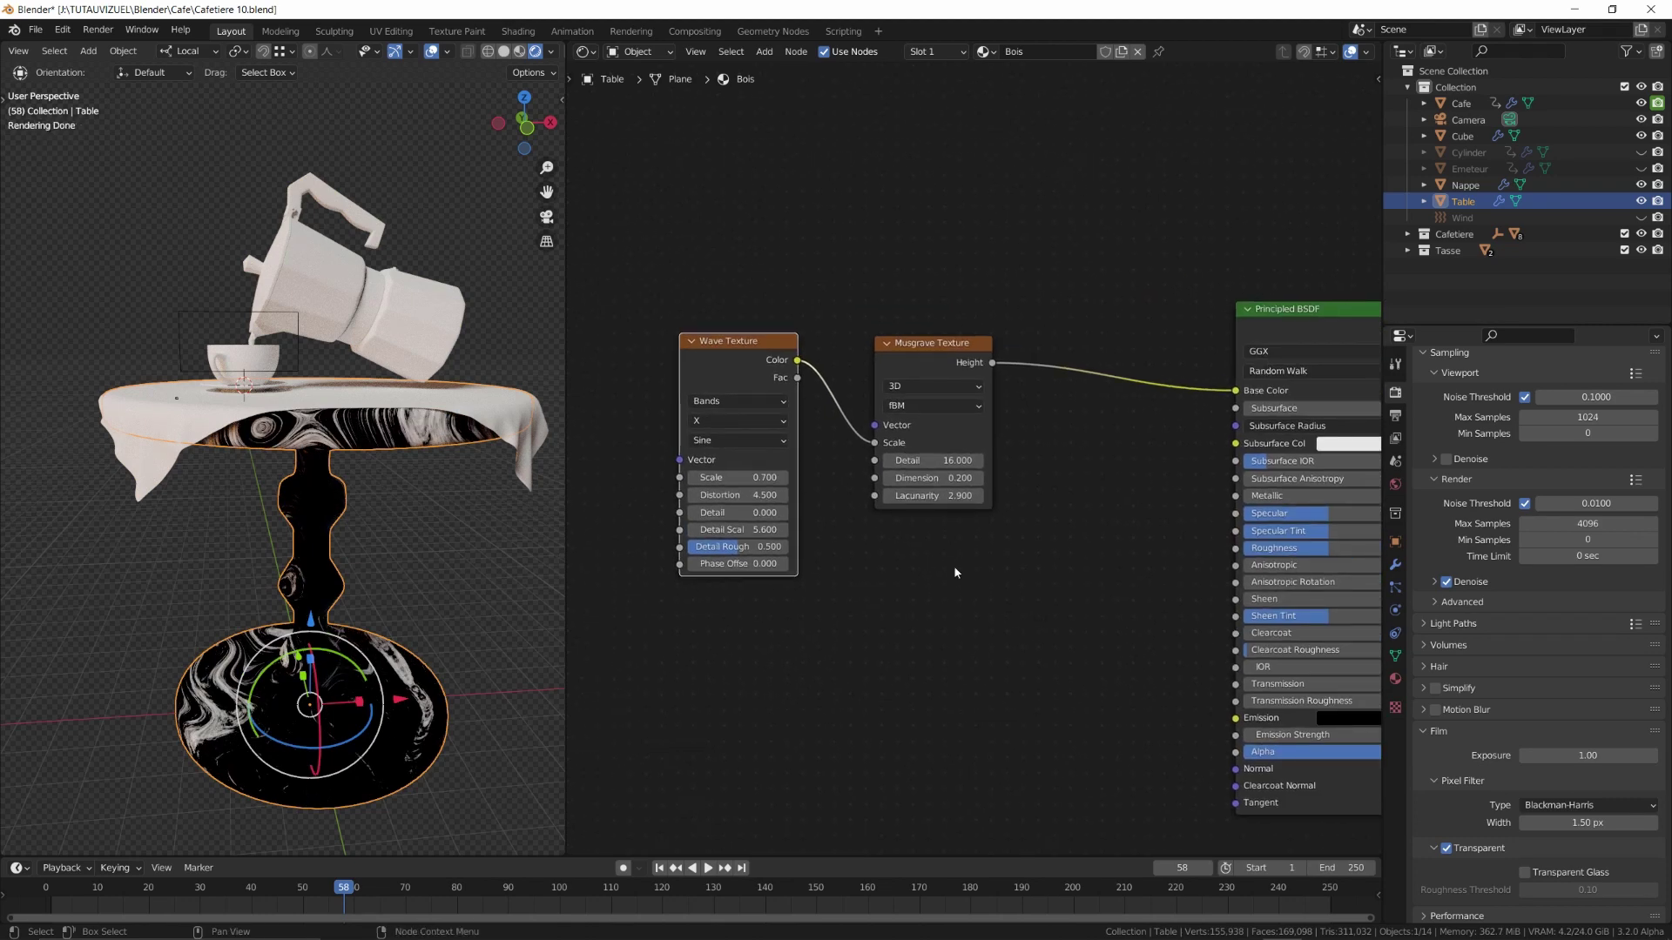
key(shift+a)
mouse_move(905, 614)
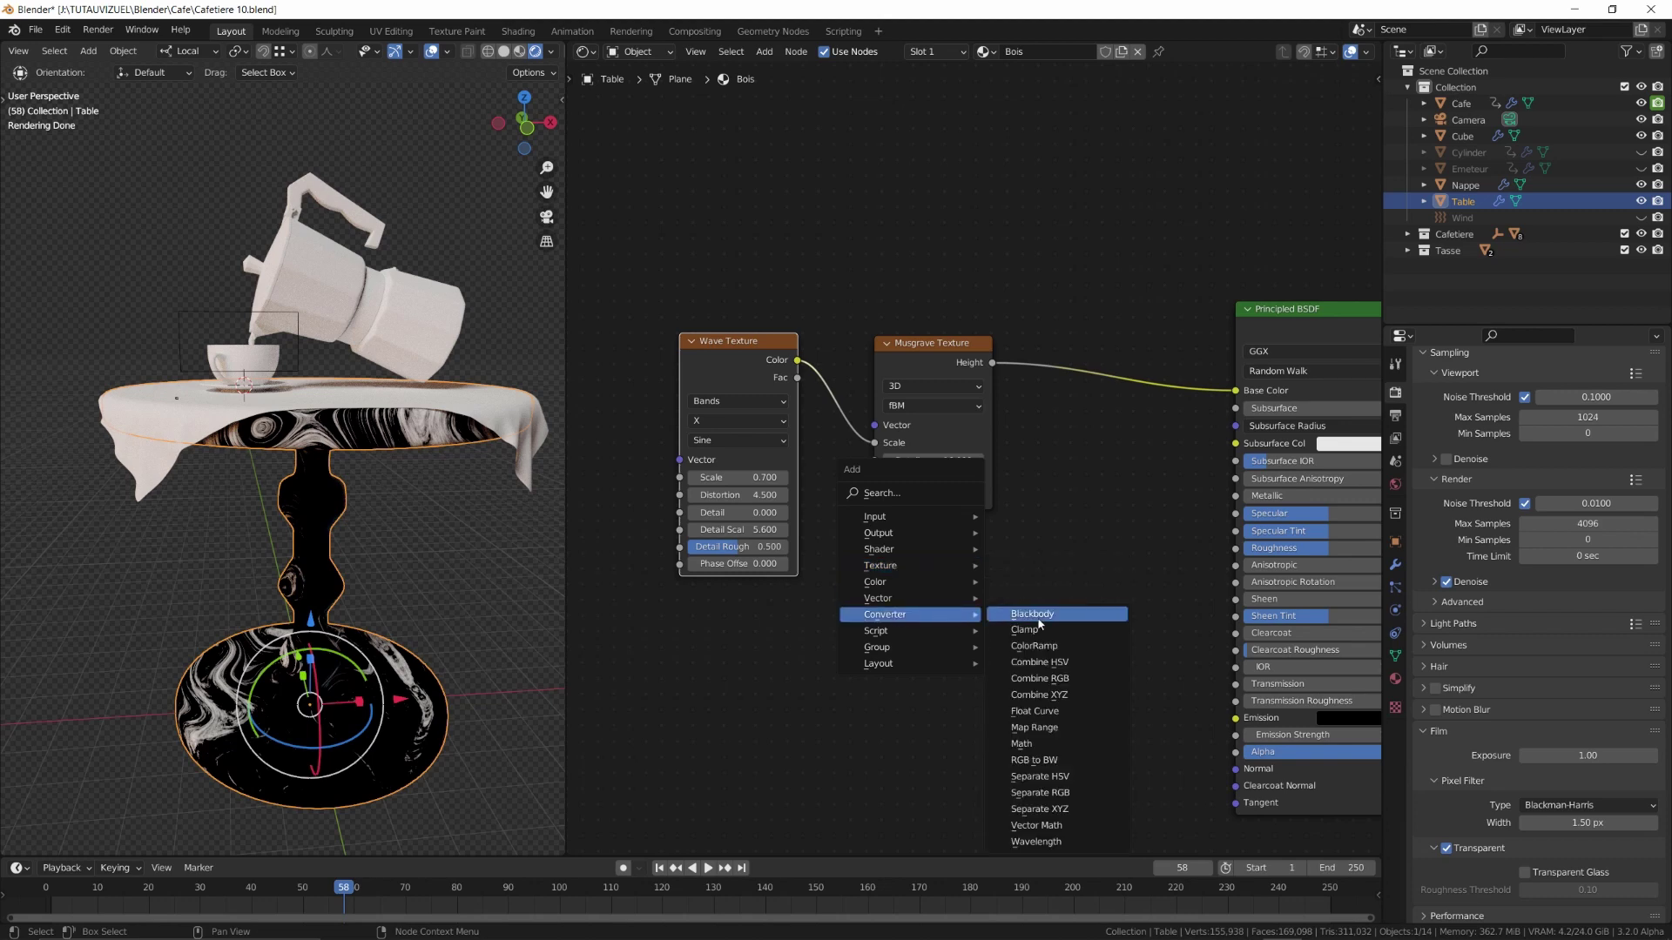
click(1061, 647)
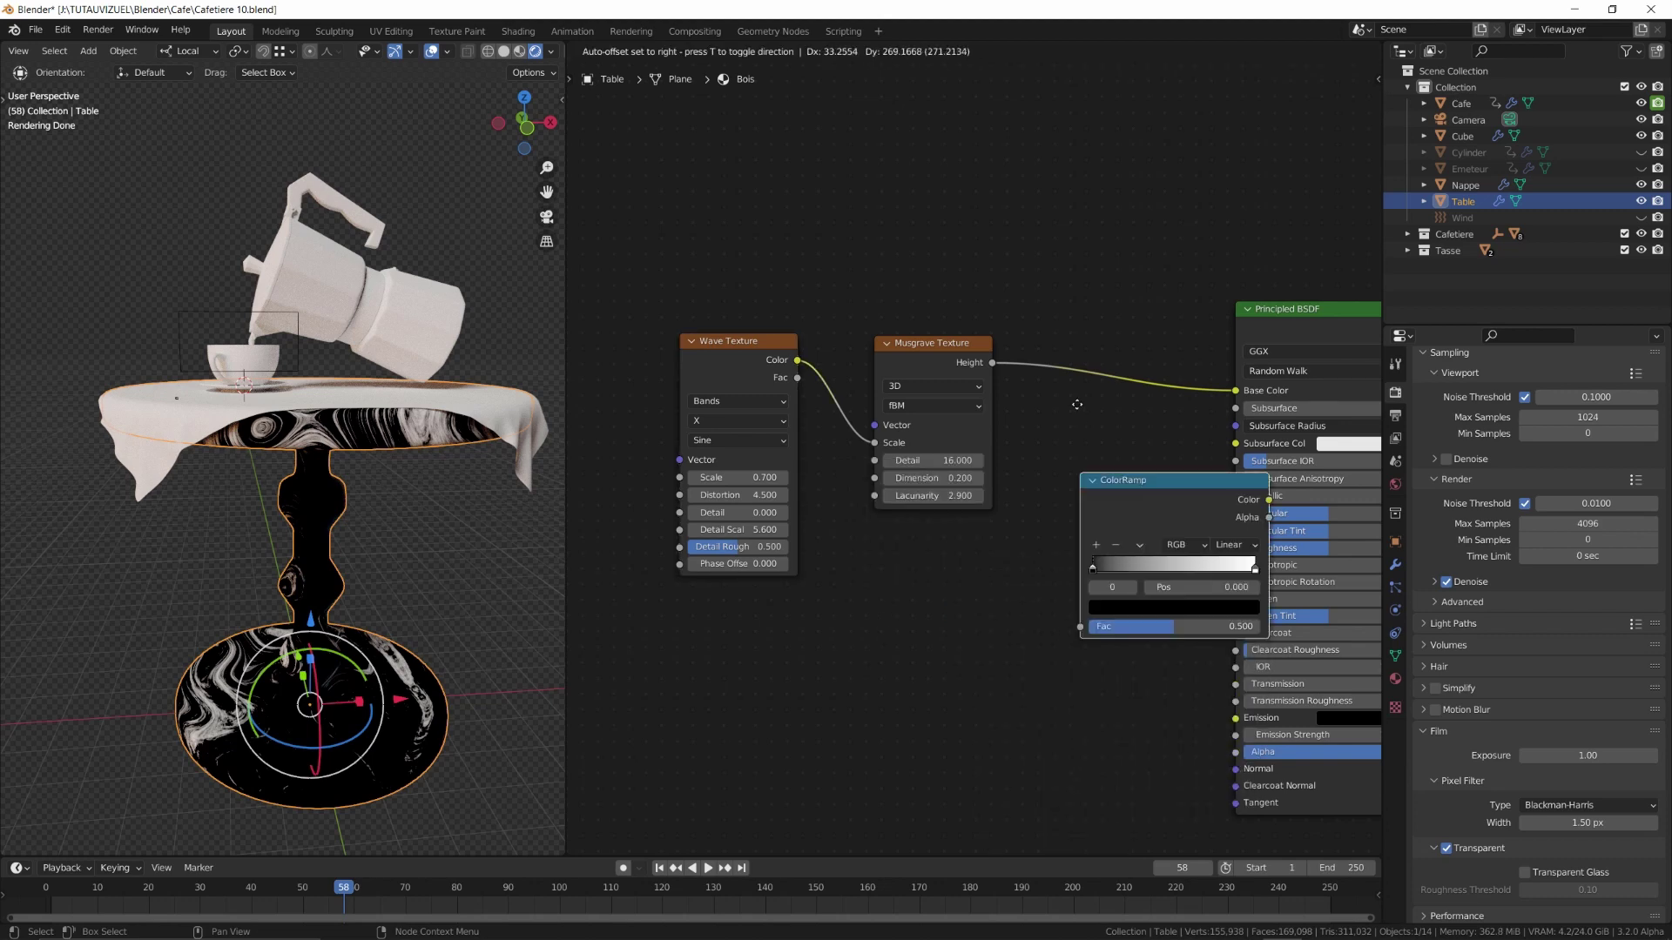
click(1107, 468)
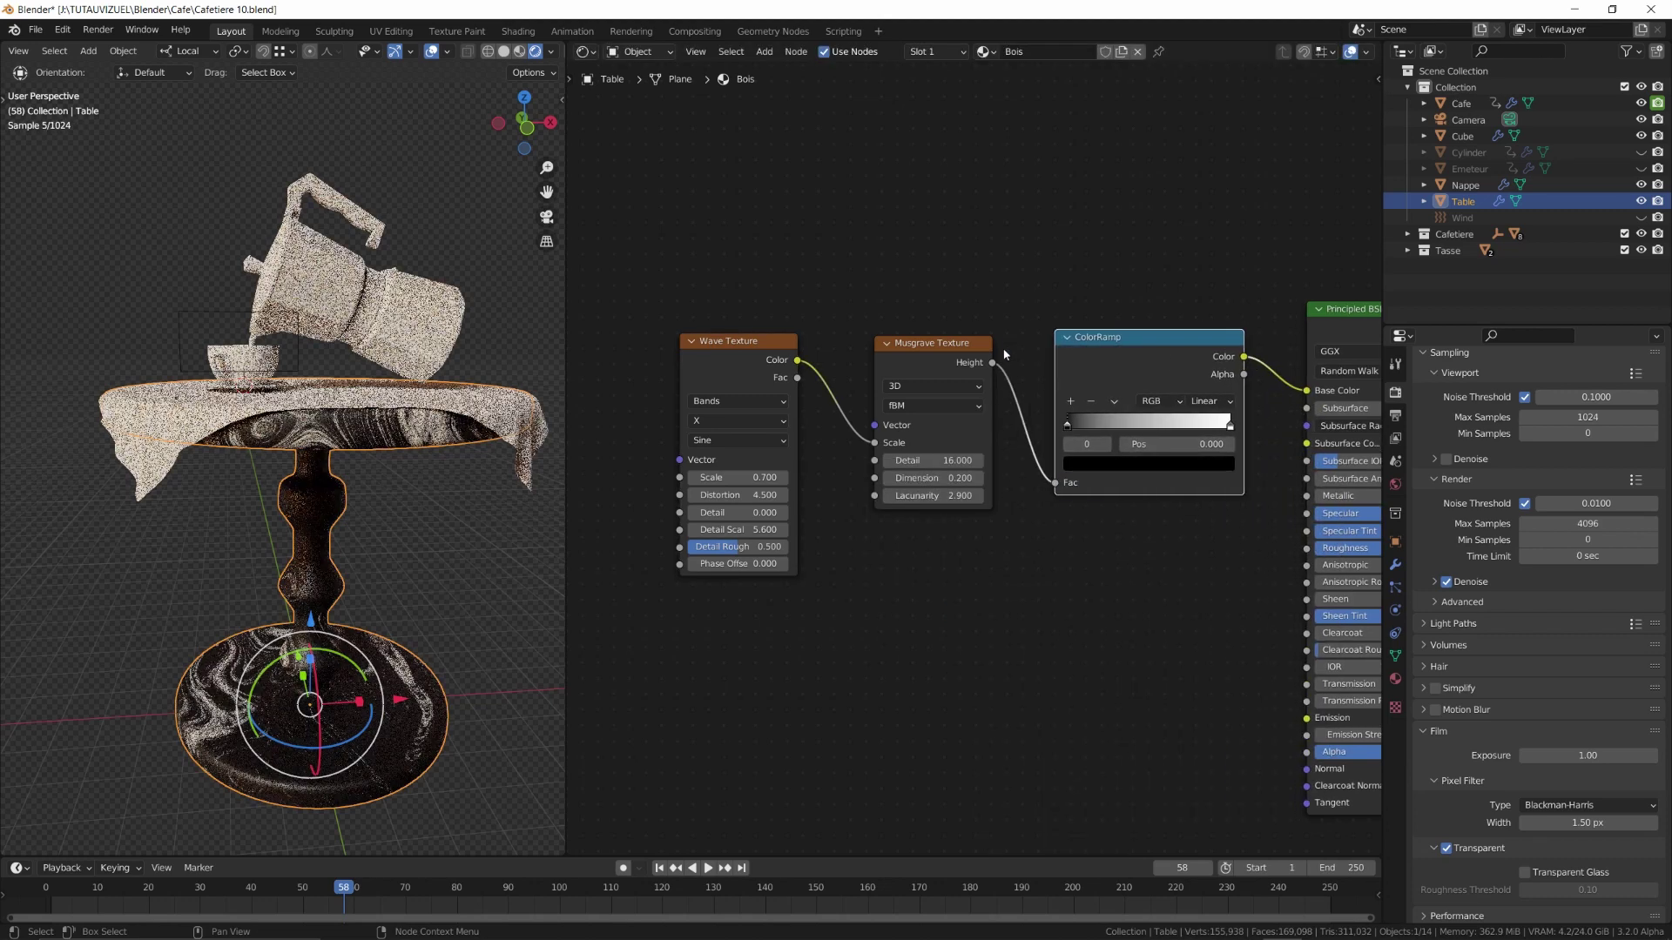
click(1115, 402)
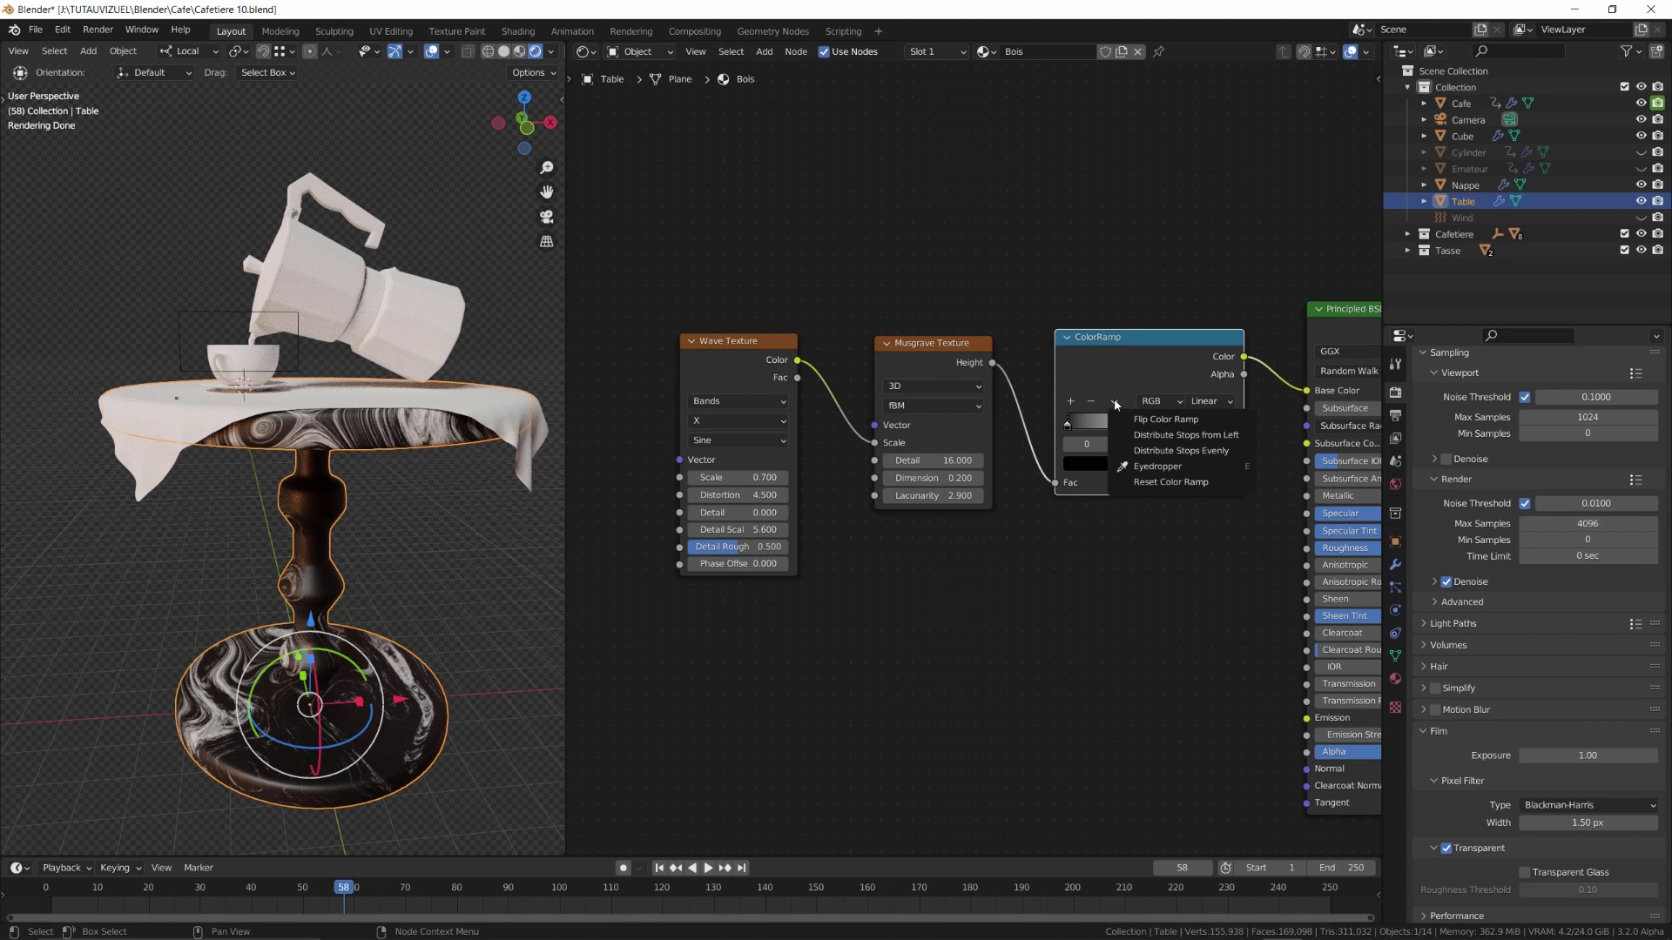
click(1157, 421)
Add a Texture Coordinate node and connect its Generated output to the Wave Texture's Vector
scroll(860, 455, down, 1)
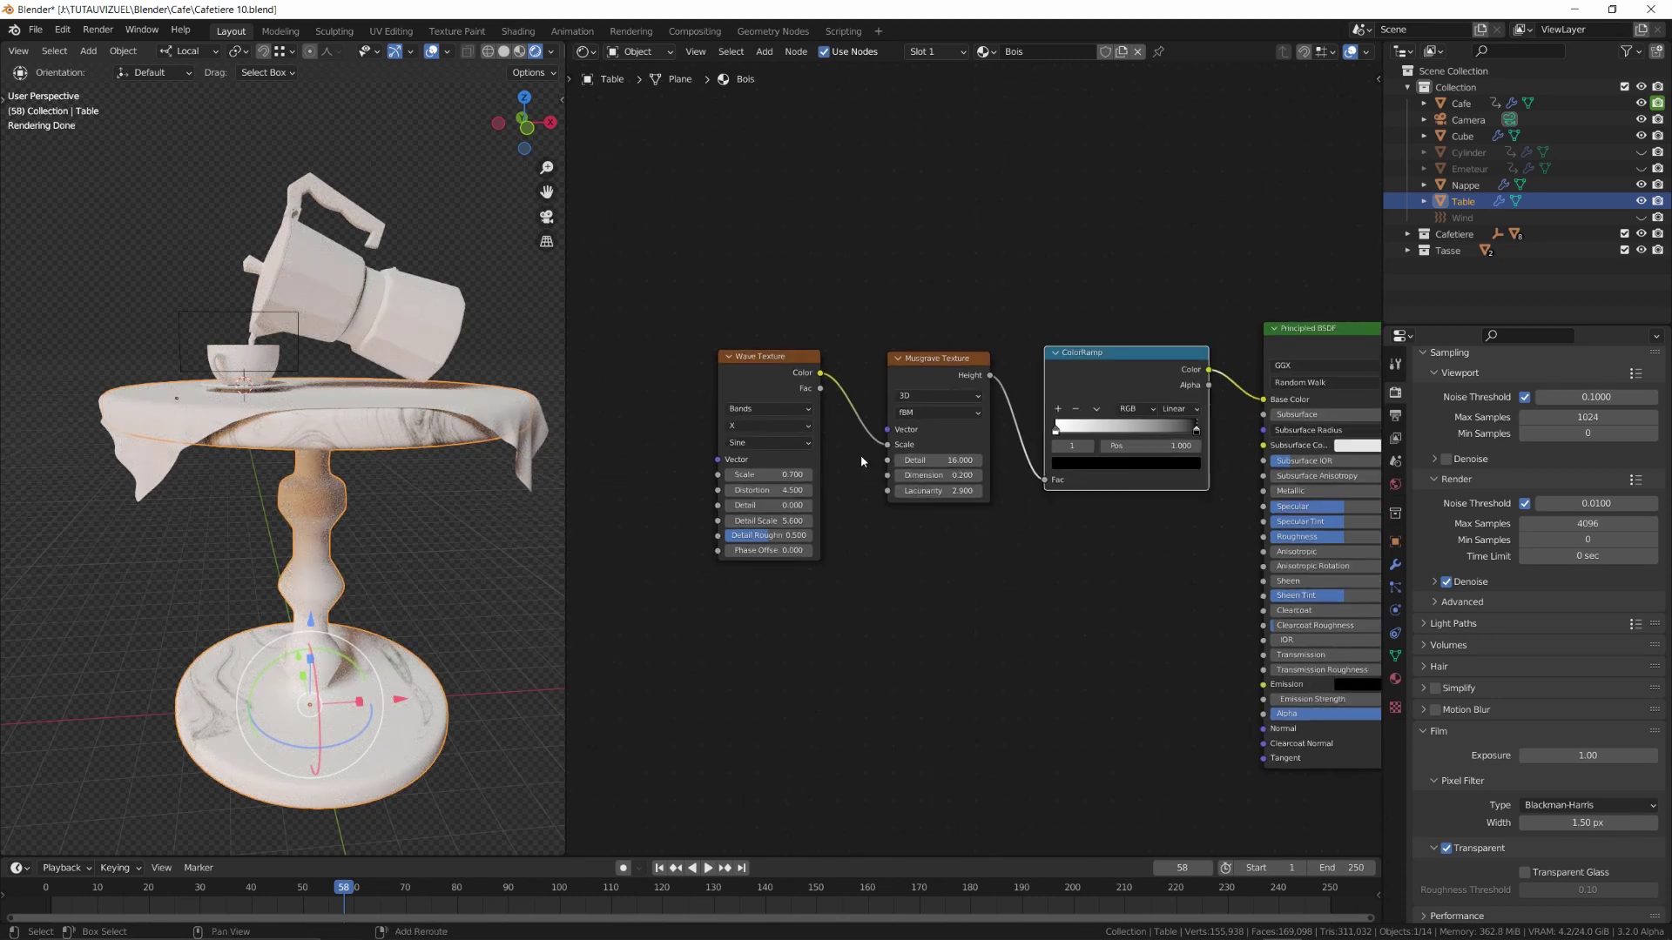
middle_drag(861, 461, 941, 463)
key(shift+a)
mouse_move(751, 357)
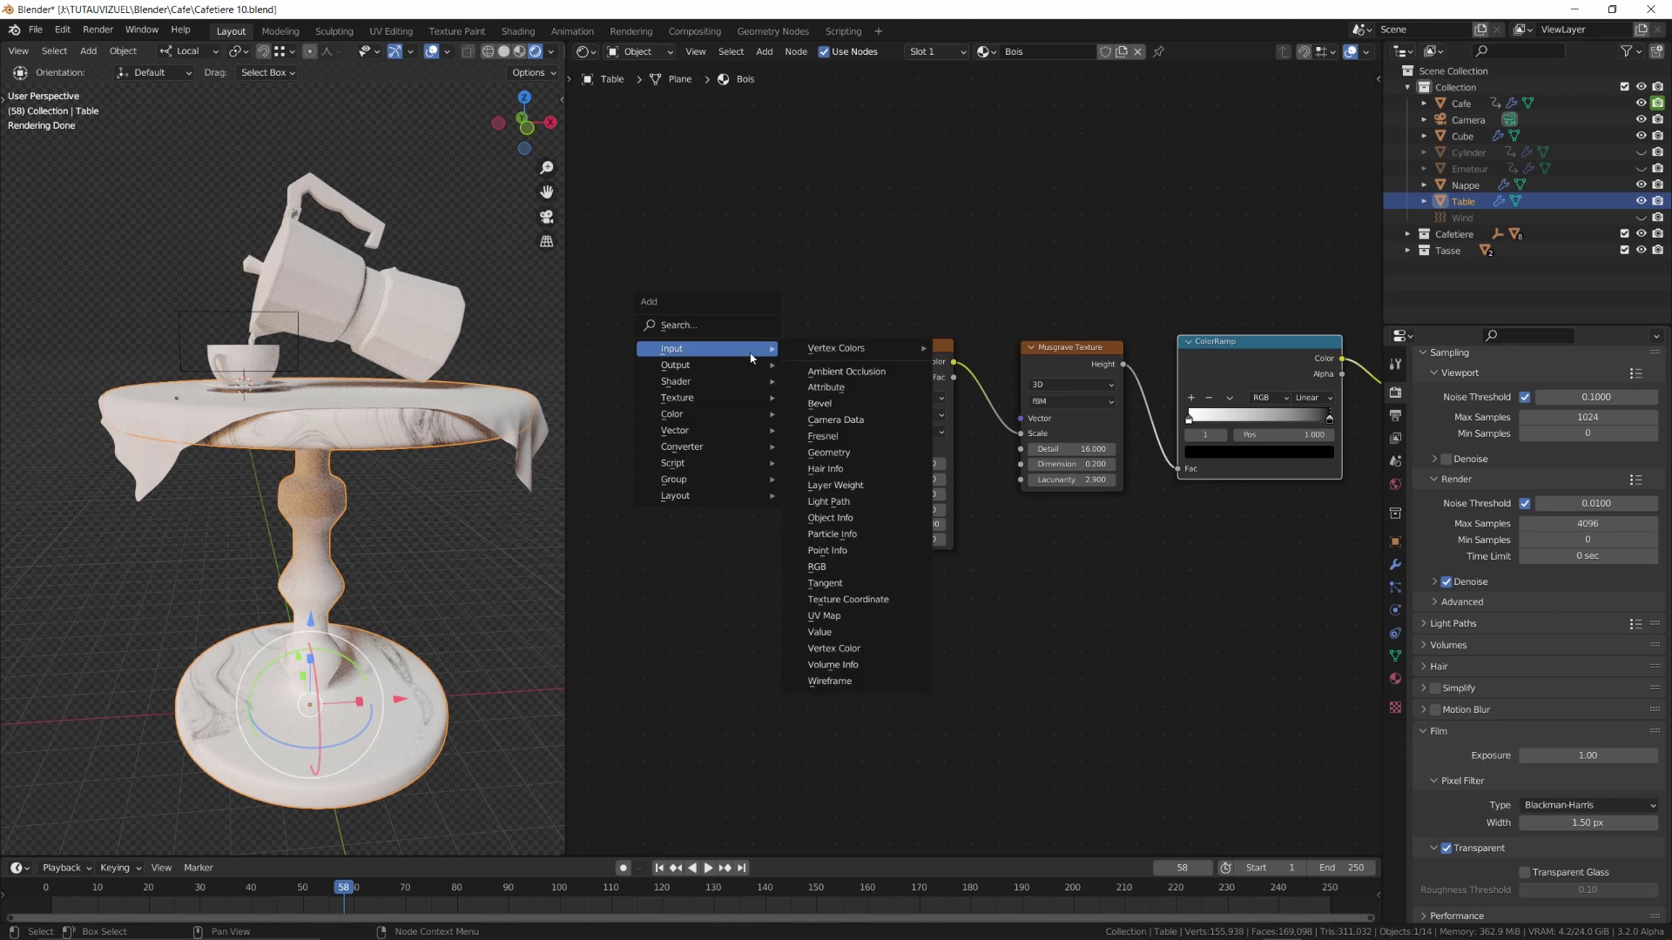
click(848, 599)
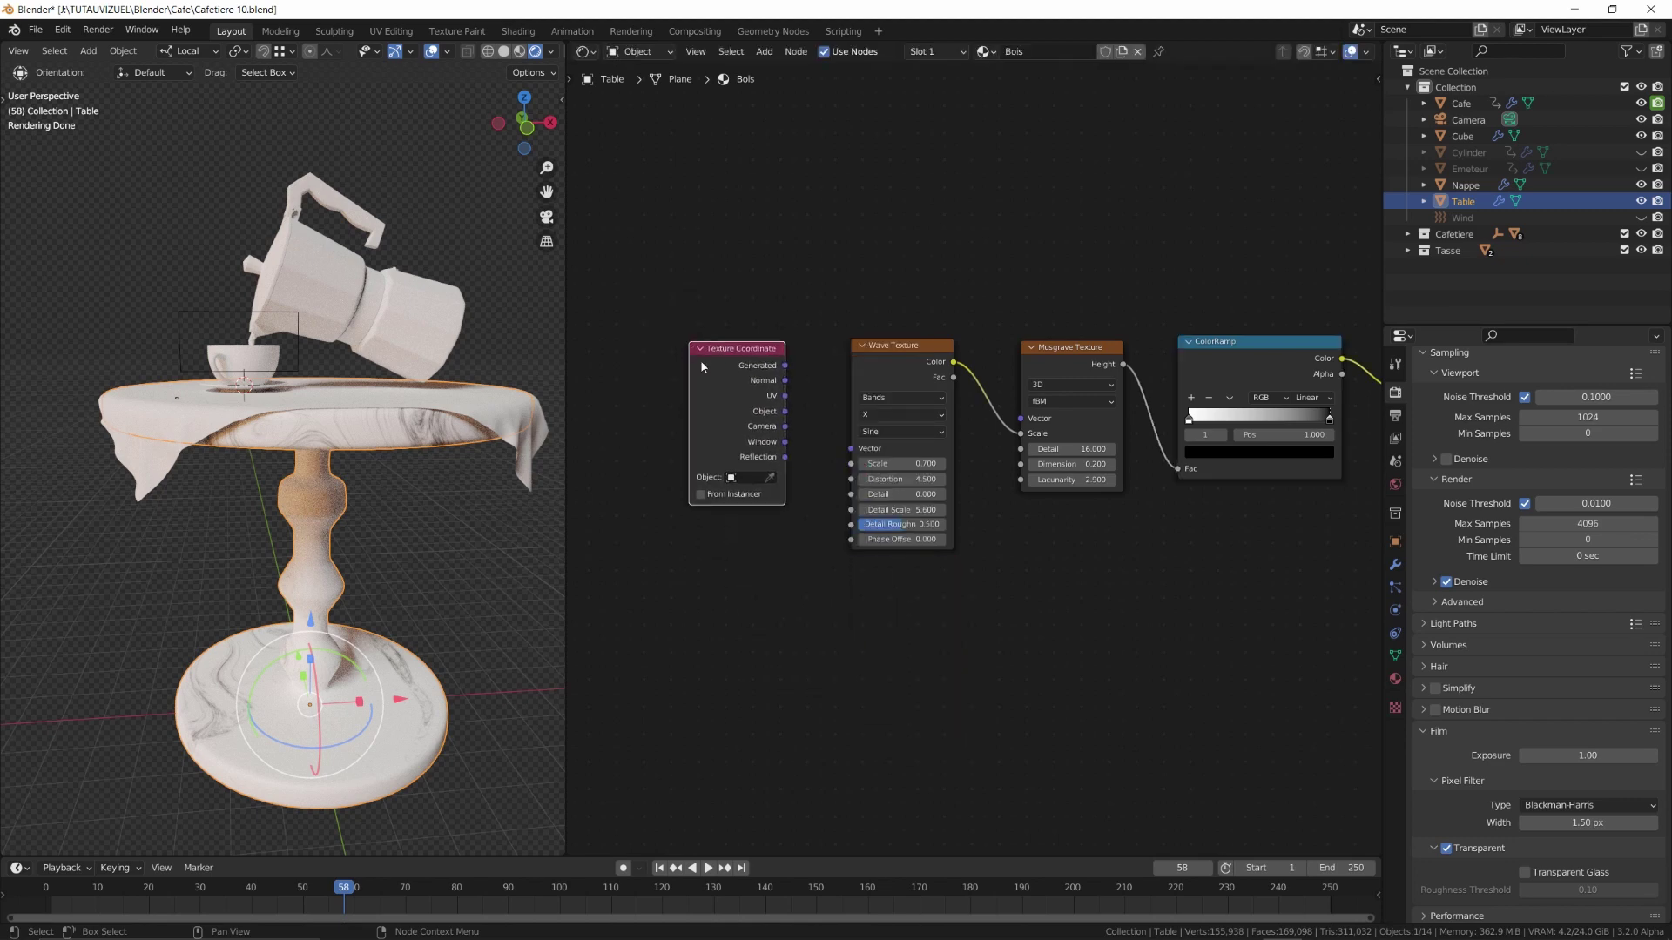
drag(788, 368, 851, 448)
Group the Texture Coordinate, Wave Texture, Musgrave Texture and ColorRamp nodes in one frame and reposition it
middle_drag(1141, 501, 1053, 505)
scroll(1052, 498, down, 2)
drag(682, 298, 1150, 572)
key(ctrl+j)
drag(1027, 519, 921, 498)
Insert a MixRGB node between the ColorRamp and the Base Color, using Color1, and move the node frame upward
middle_drag(996, 507, 1056, 481)
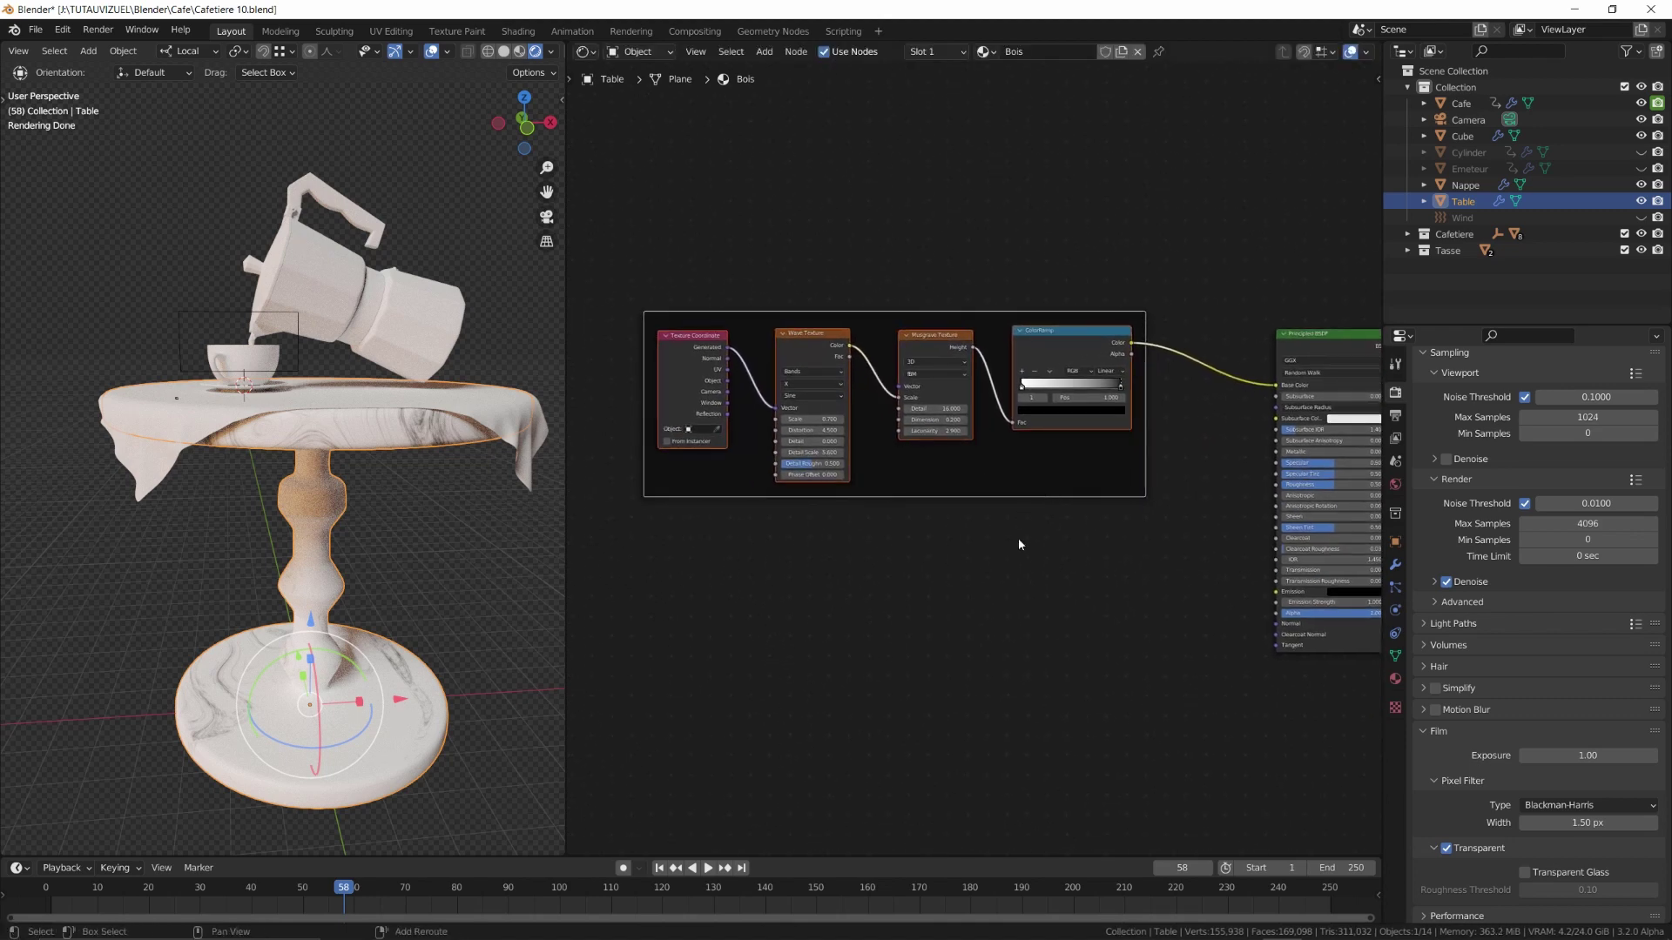
key(shift+a)
mouse_move(954, 631)
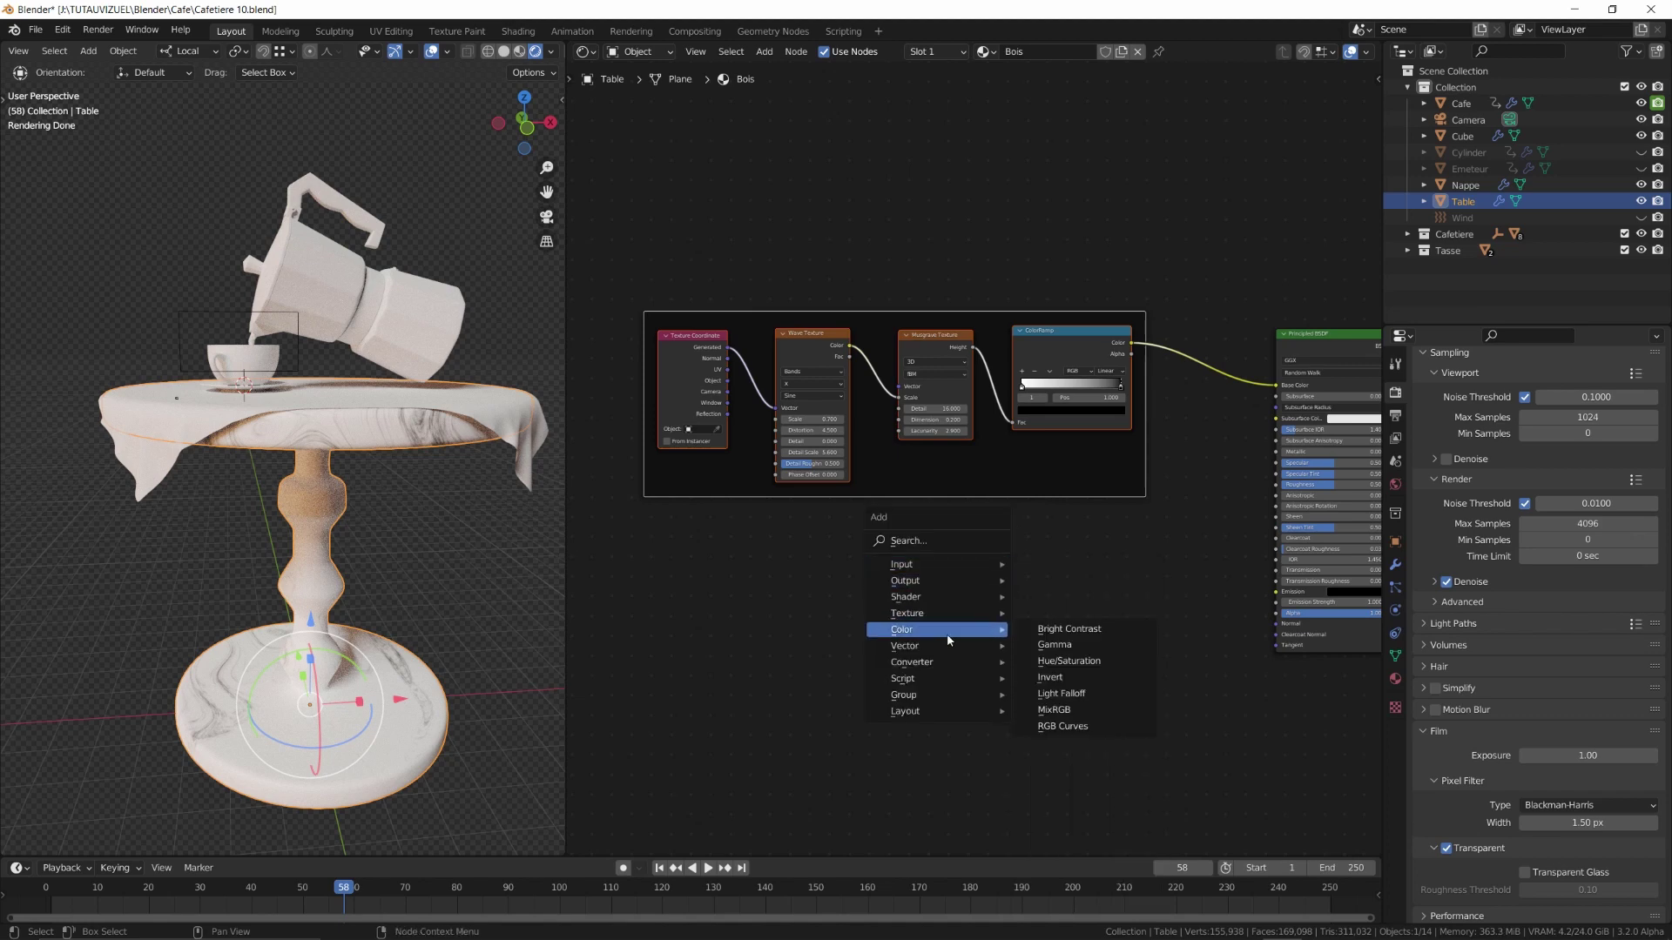
click(1053, 709)
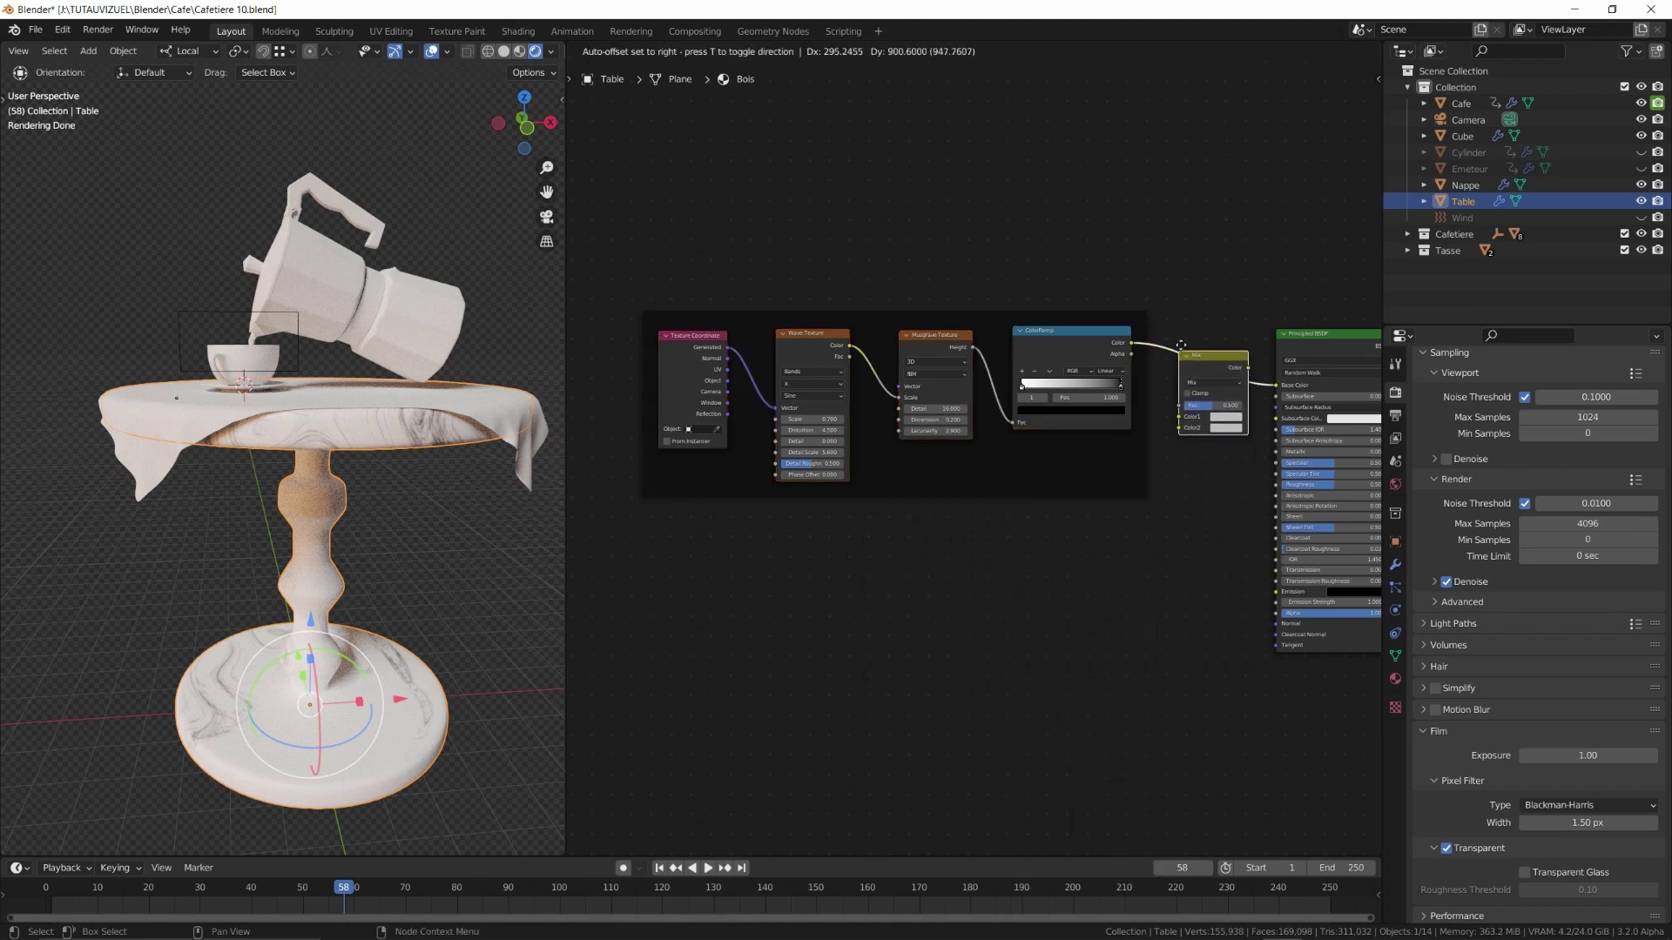
click(1151, 362)
drag(987, 315, 972, 257)
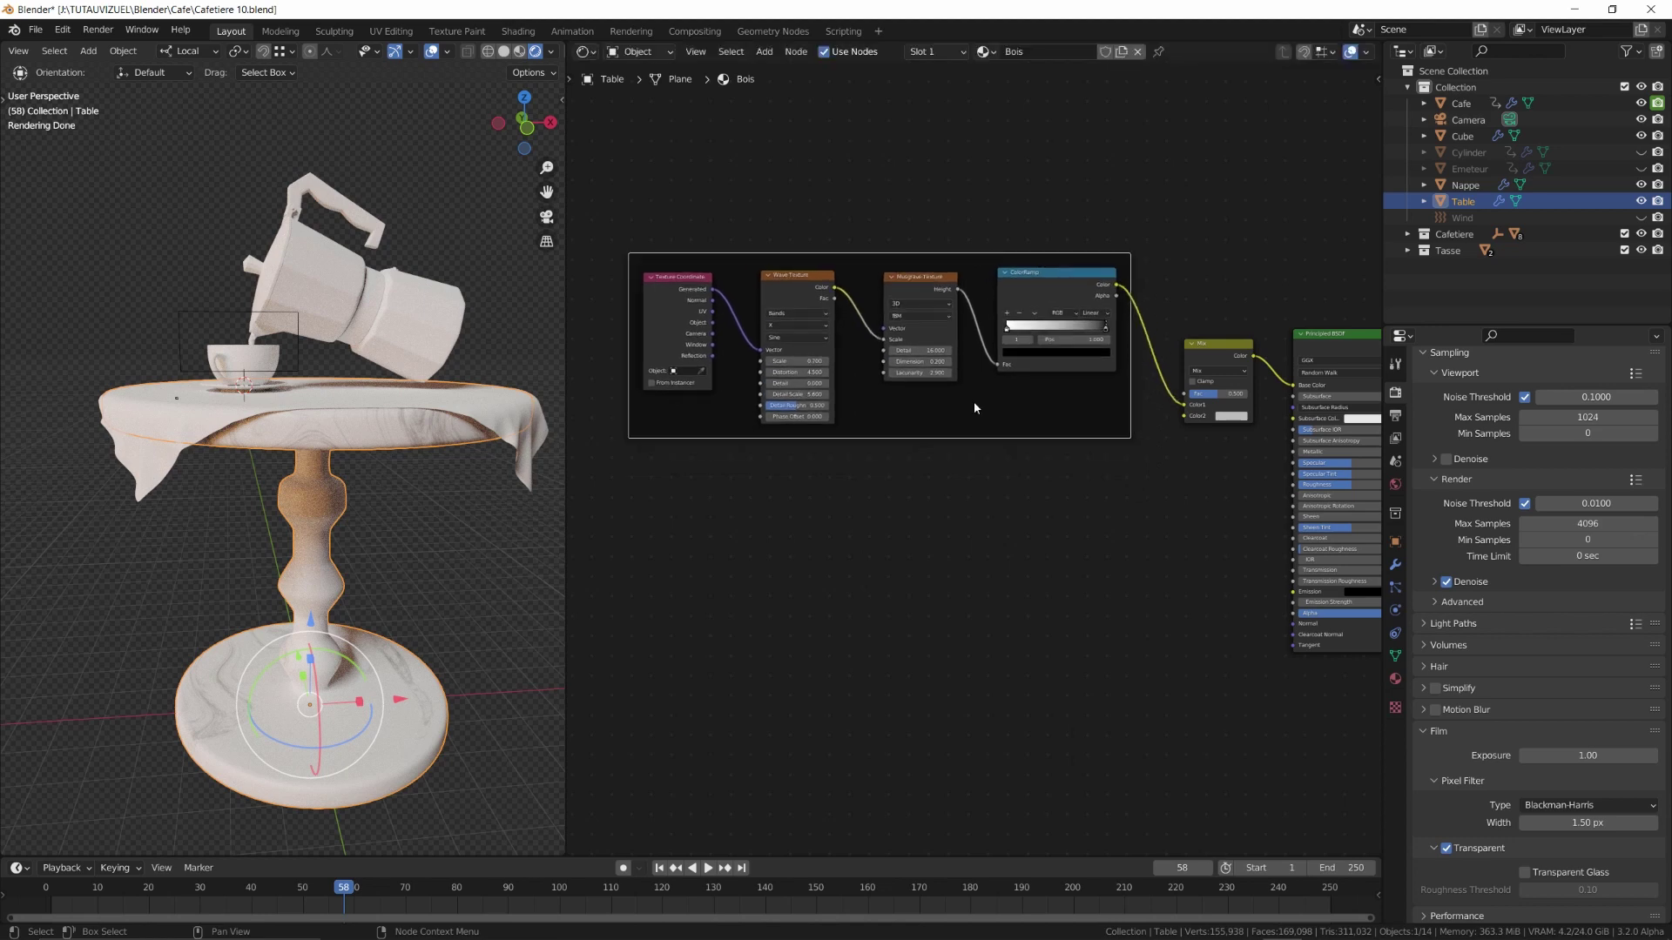
Set the Mix node's blend mode to Multiply and its Fac to 0.8
middle_drag(1177, 493, 1029, 592)
ctrl+middle_drag(1029, 592, 1043, 498)
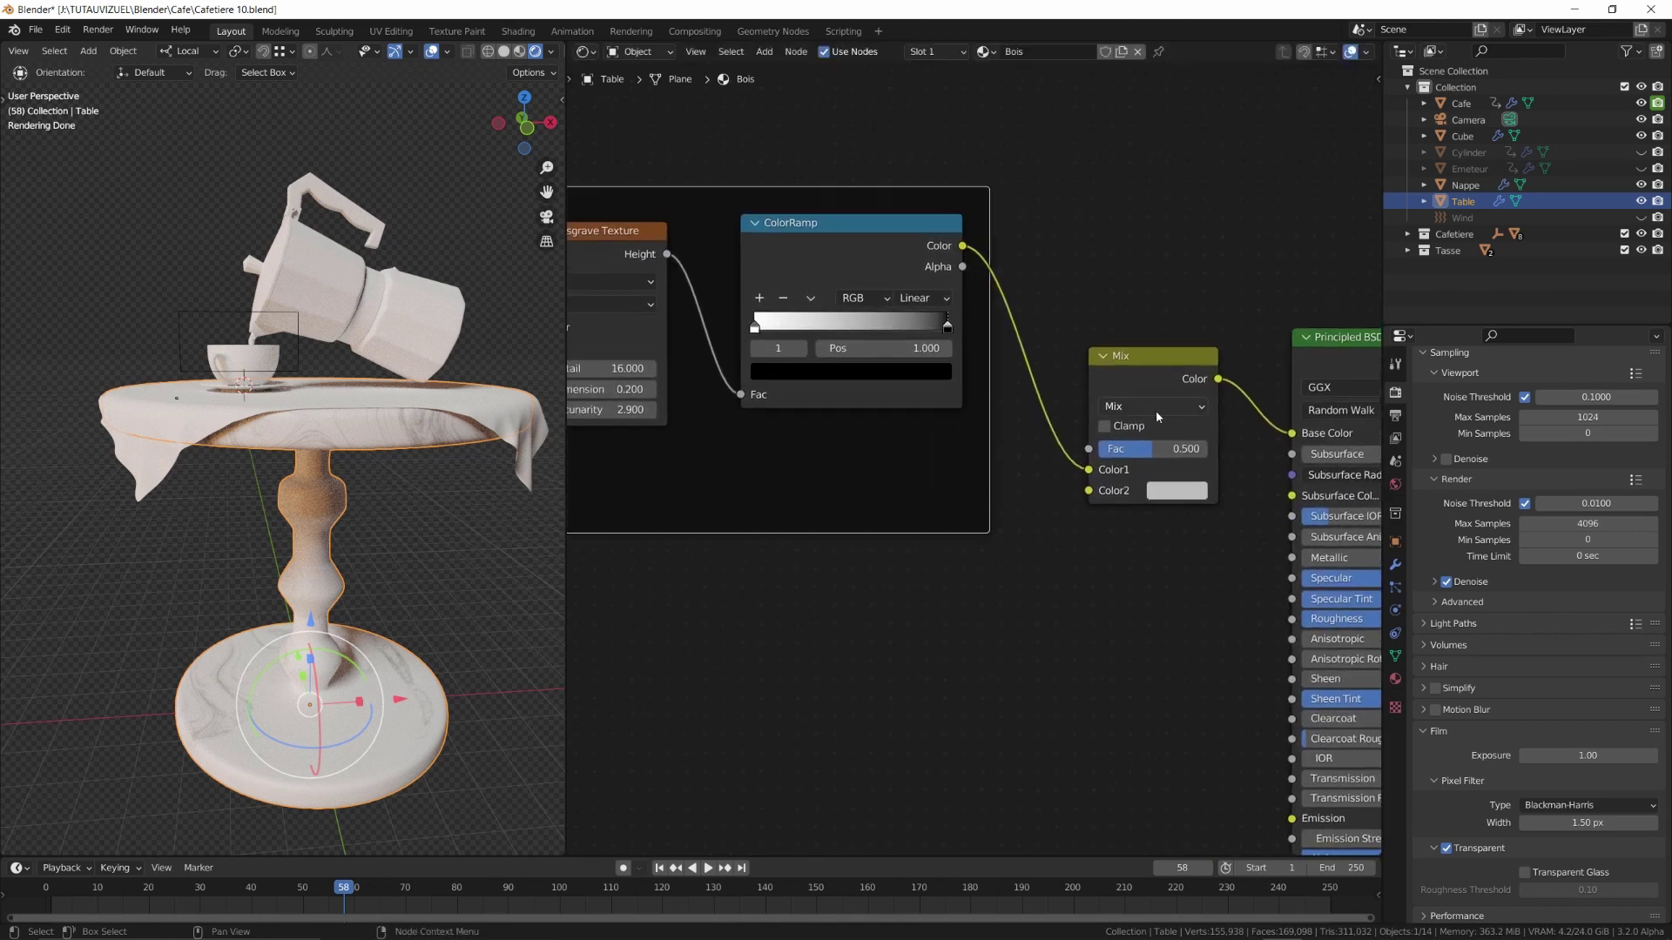
click(1156, 411)
click(1149, 477)
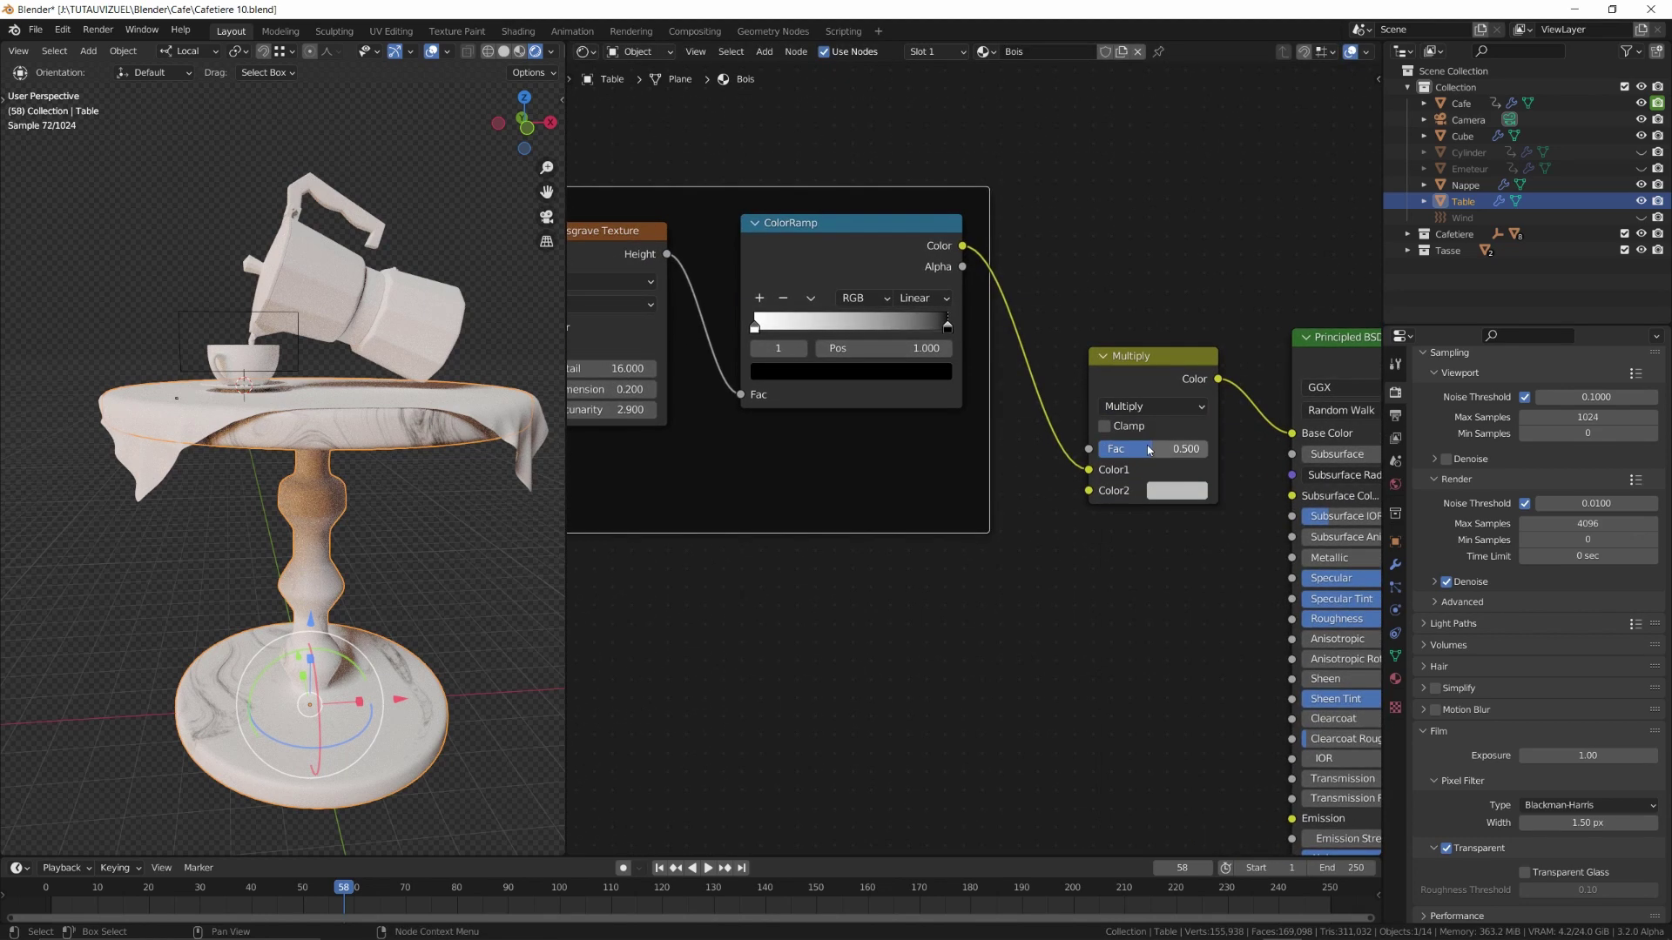
text(0.8)
key(Return)
Add a second Musgrave Texture below the frame and connect its Height to the Multiply node's Color2
middle_drag(849, 605, 1012, 496)
key(shift+a)
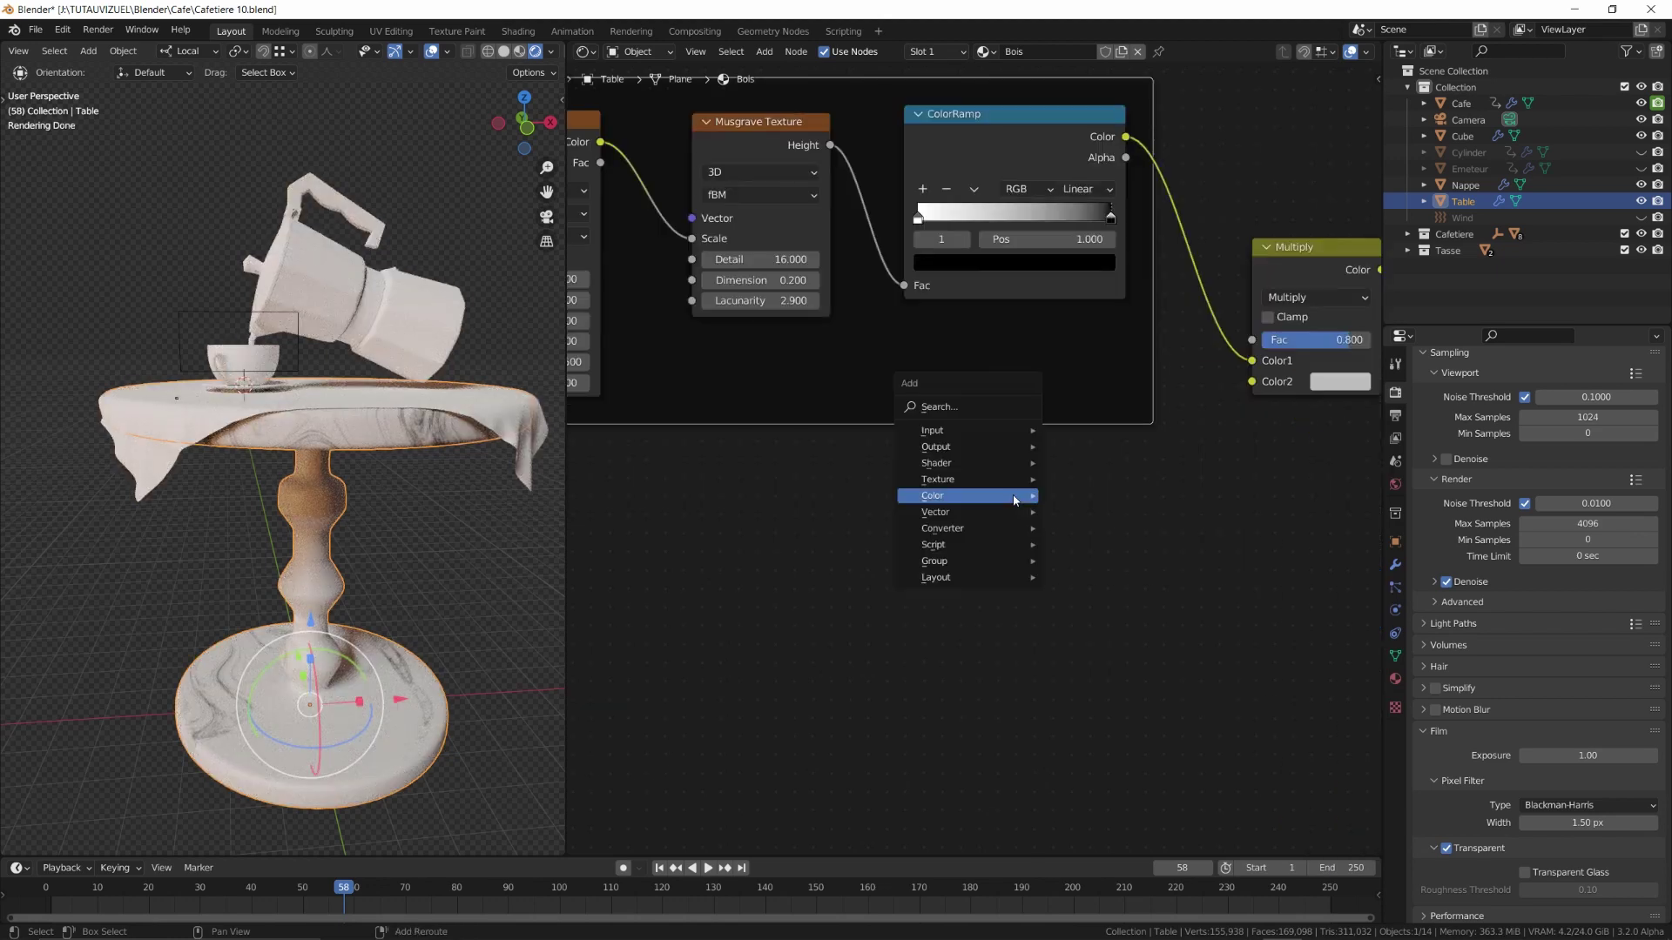
mouse_move(1012, 501)
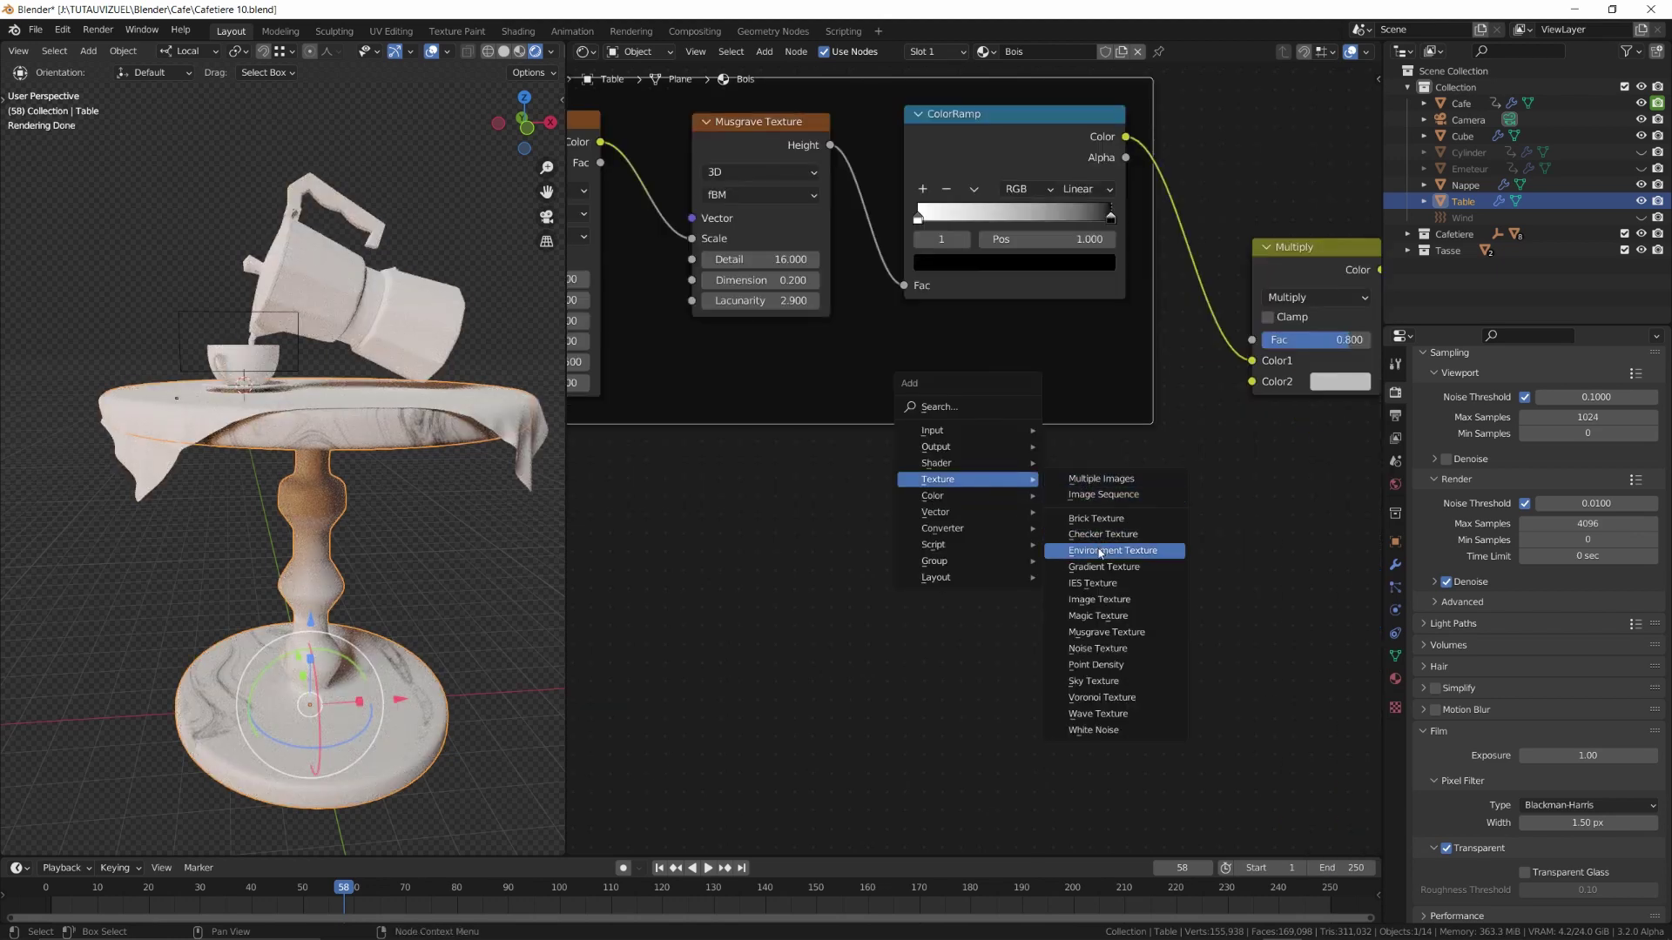
click(1105, 634)
click(1097, 525)
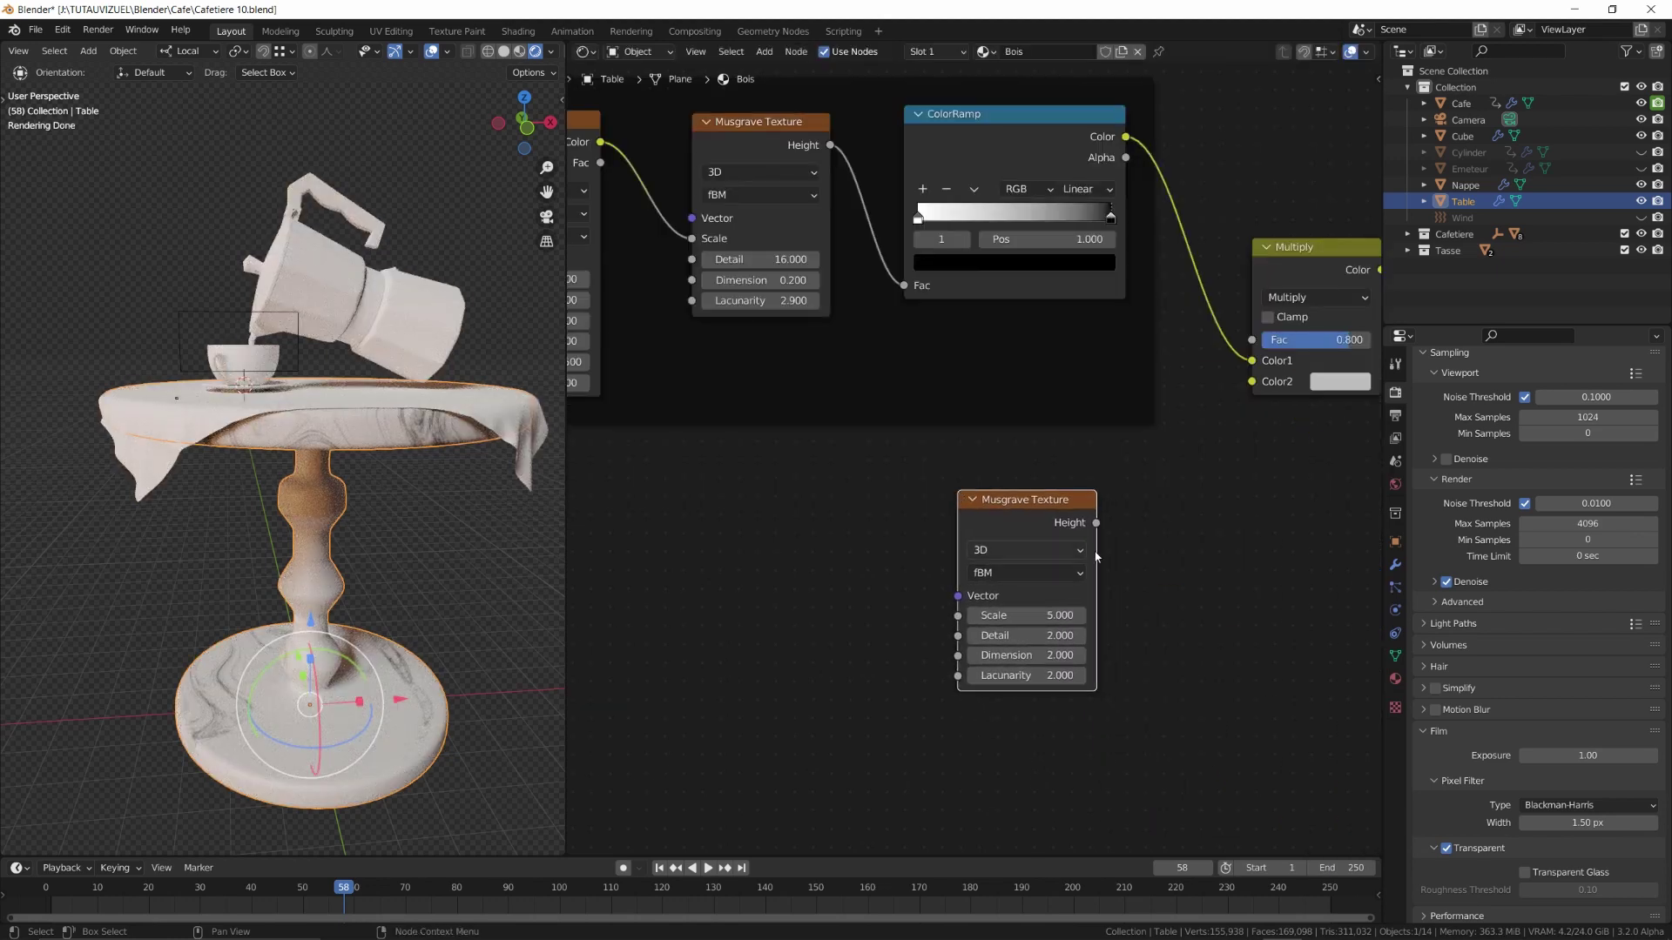
drag(1096, 523, 1252, 383)
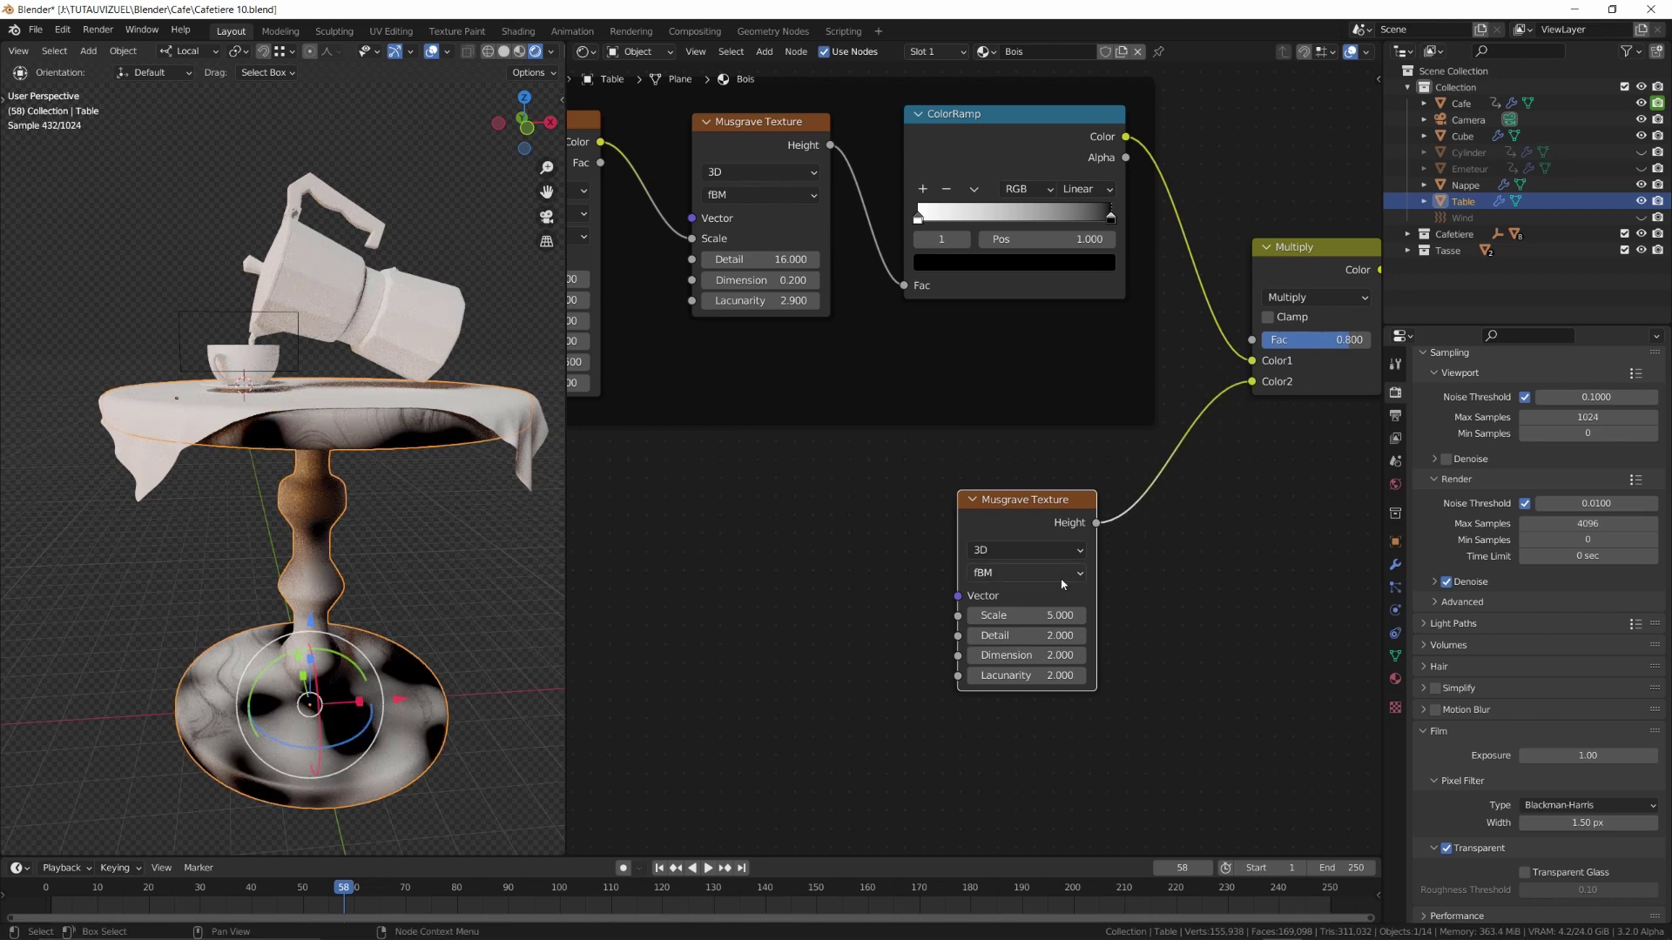
Set the second Musgrave Texture's Detail to 5.1 and Dimension to 0
click(1036, 636)
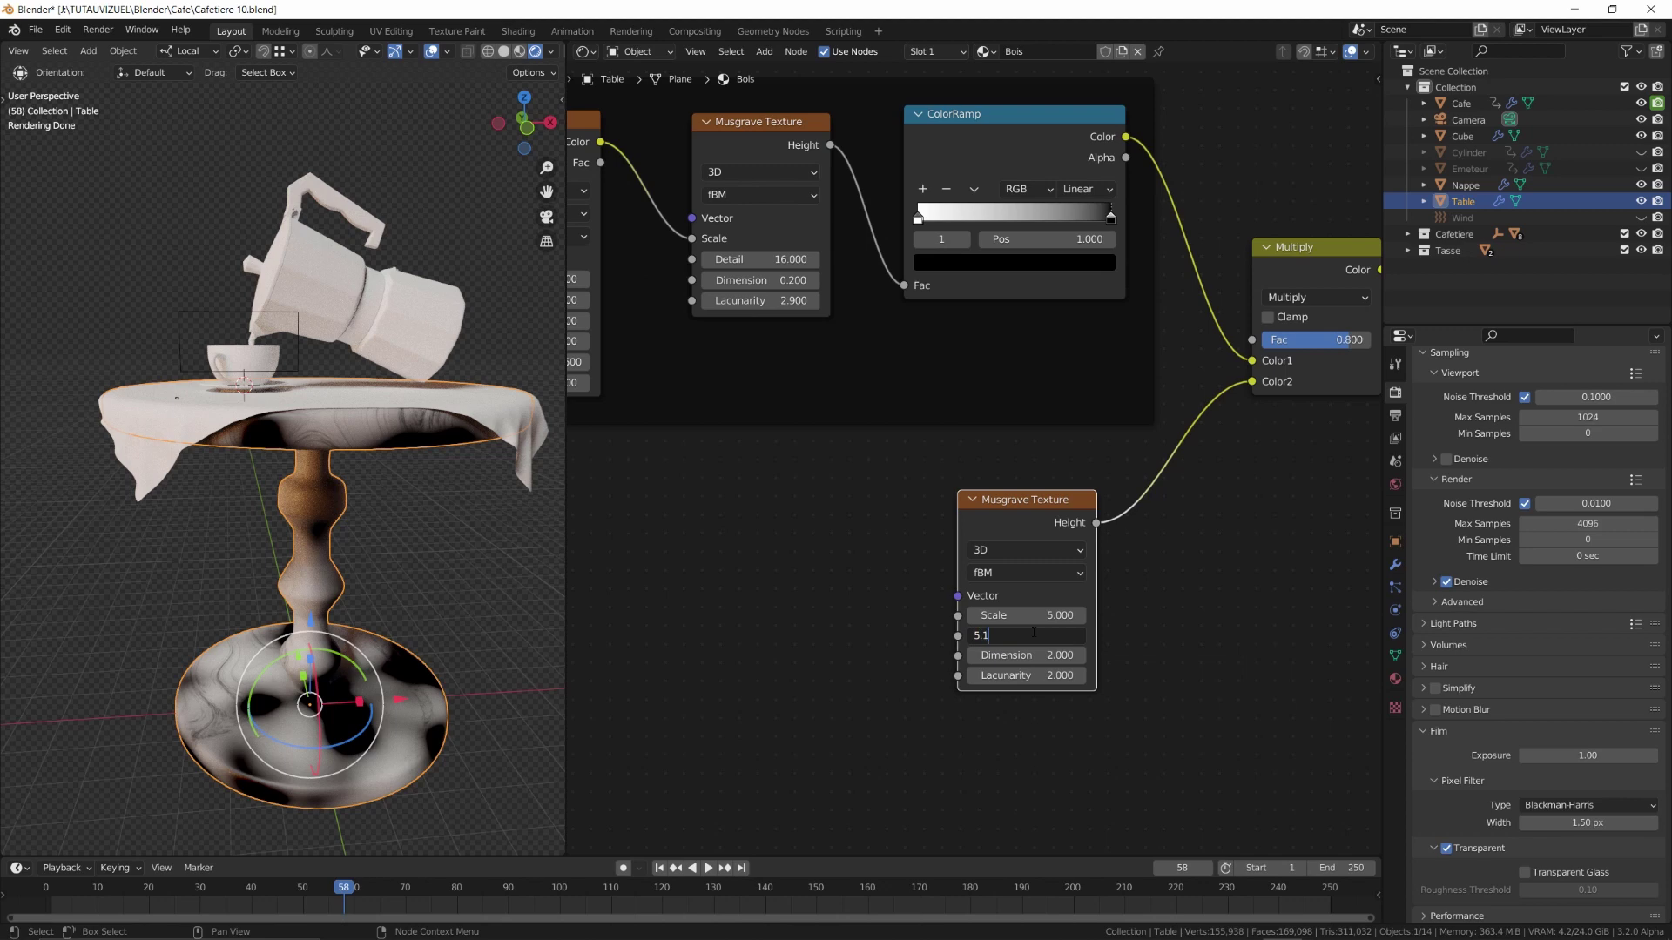
text(5.1)
key(Tab)
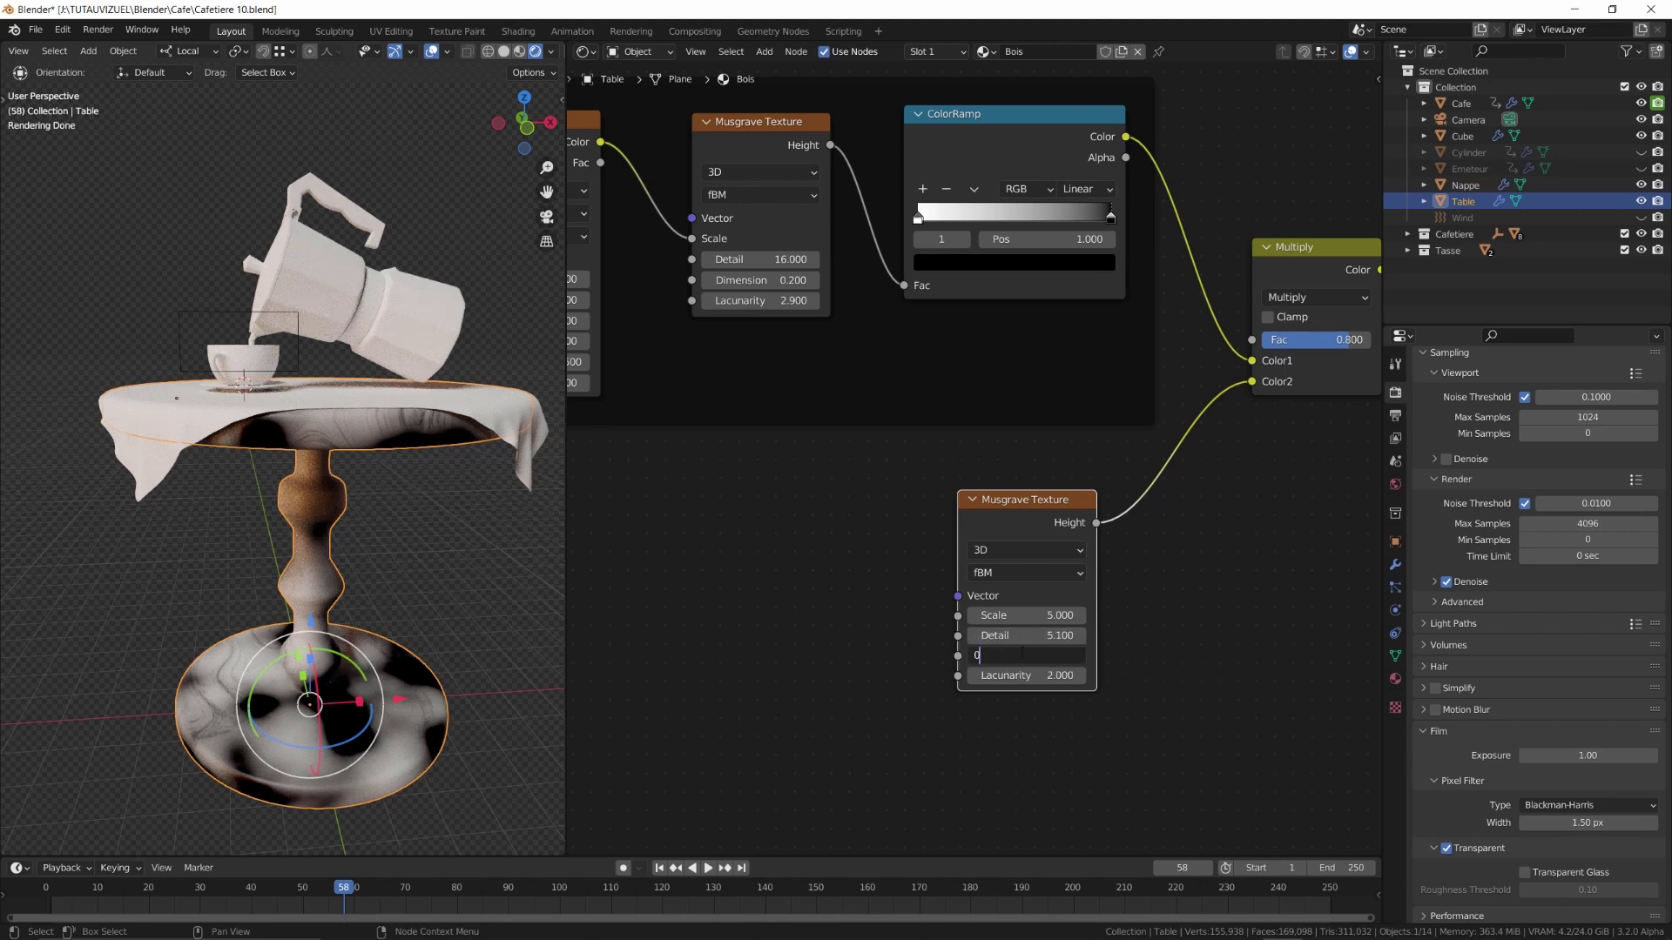
text(0)
key(Return)
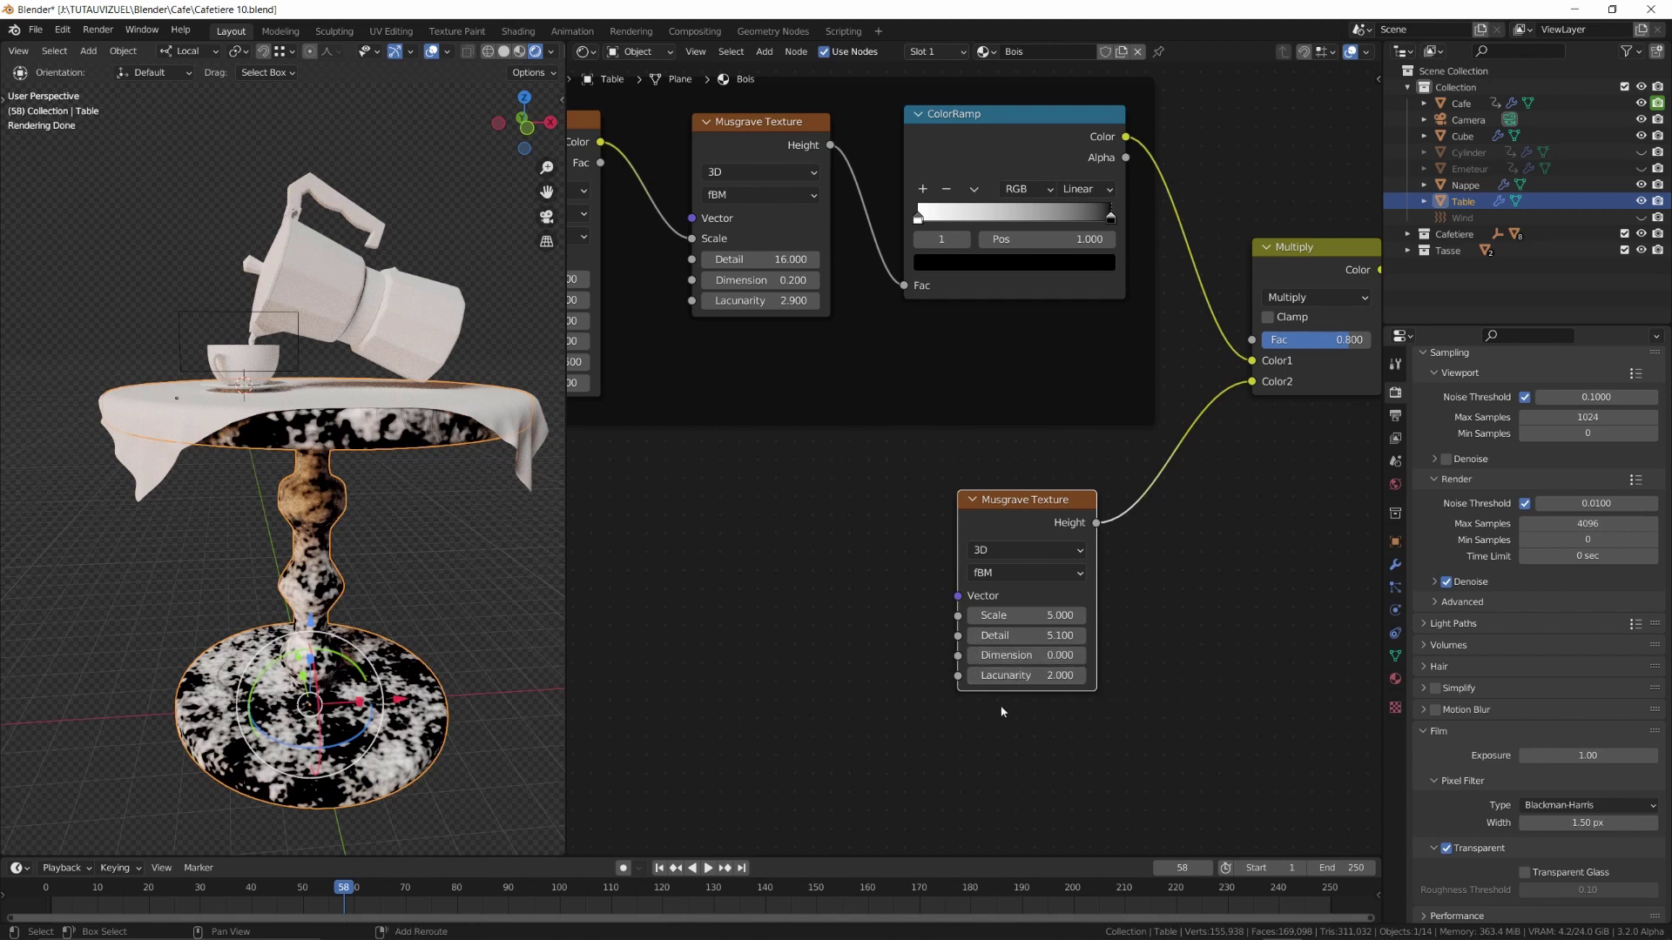
Add a Noise Texture node and connect its Fac to the second Musgrave Texture's Vector
key(shift+a)
mouse_move(1001, 711)
click(1102, 625)
click(767, 502)
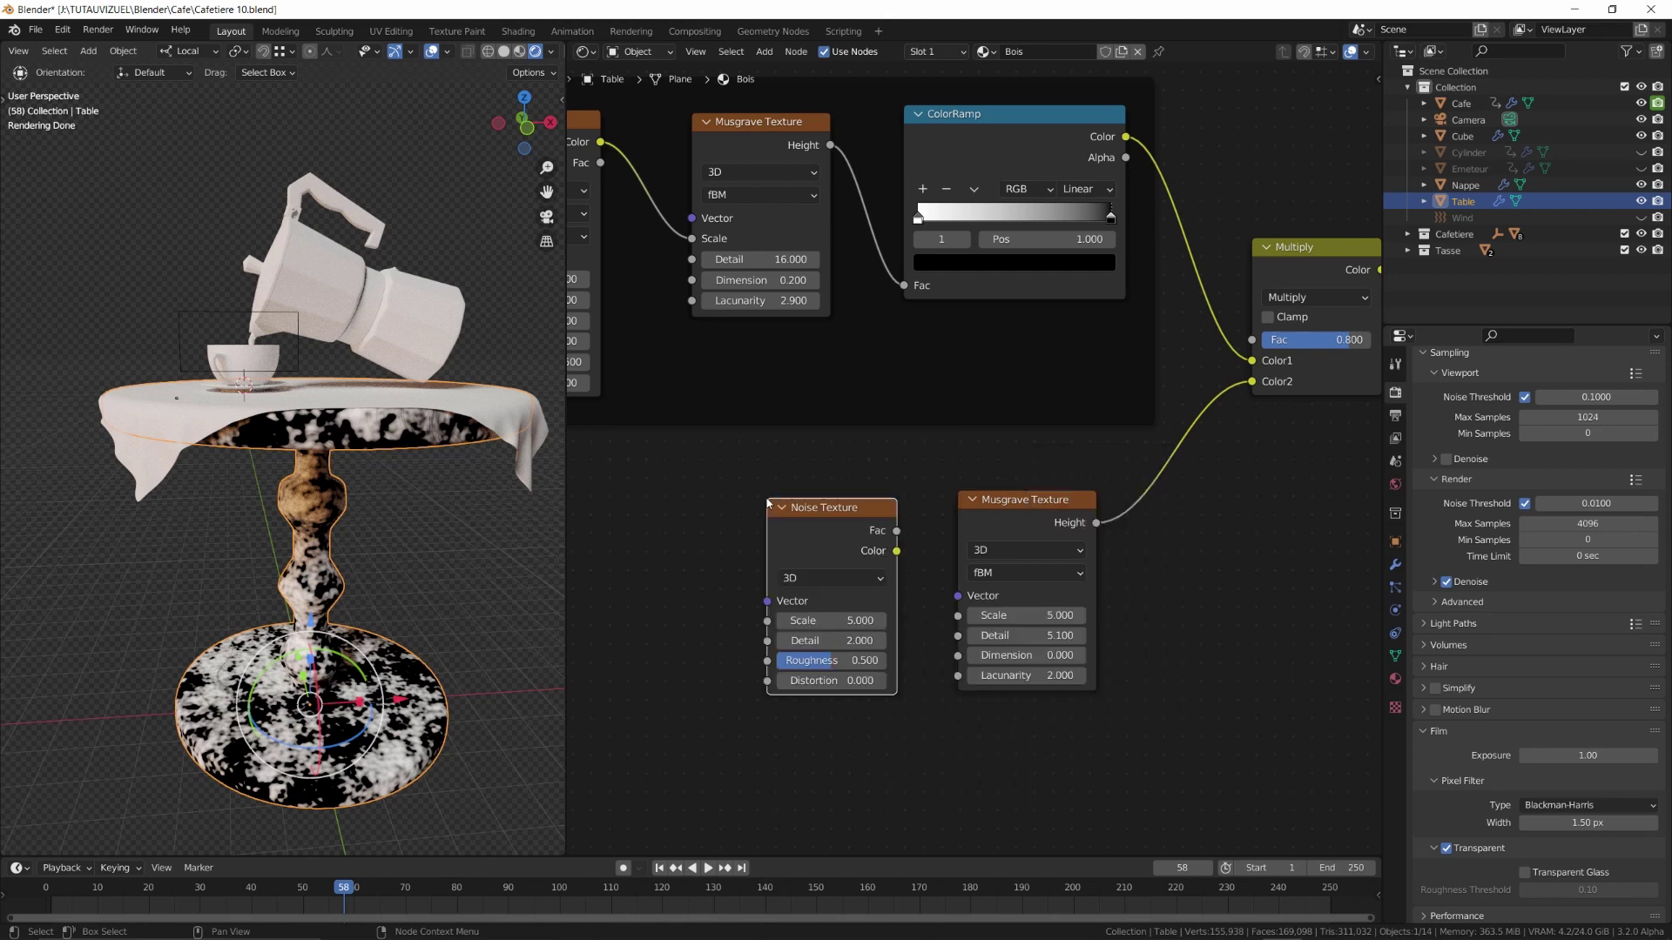
drag(897, 531, 958, 597)
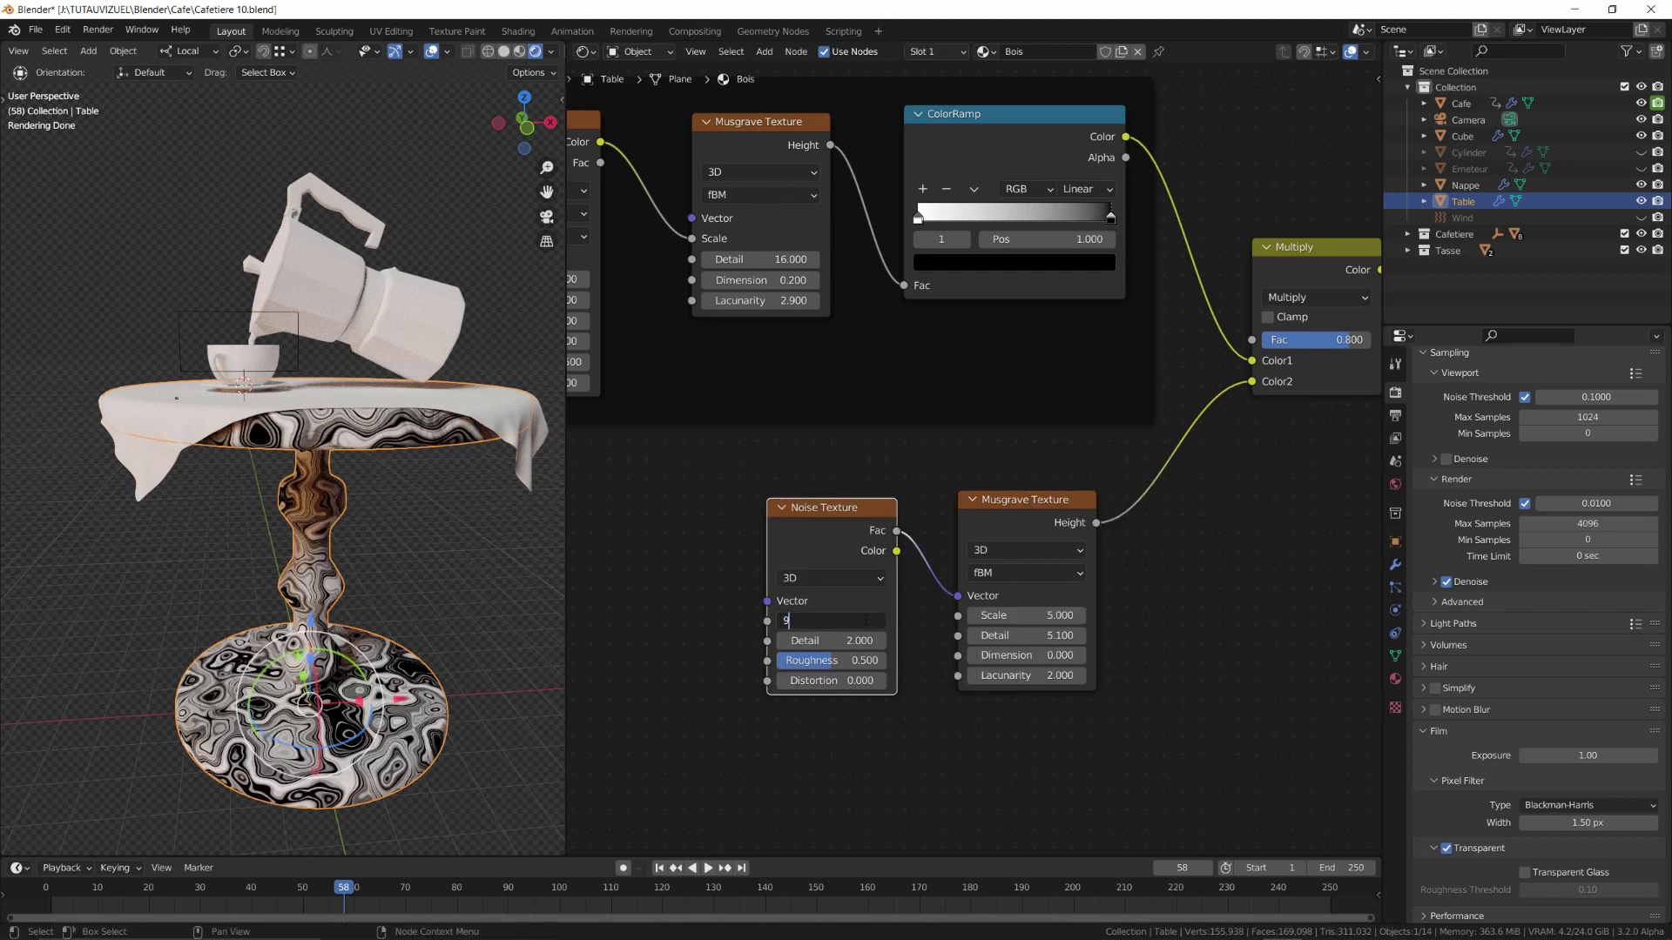
Set the Noise Texture's Scale to 9 and Detail to 7.2
key(Return)
click(854, 644)
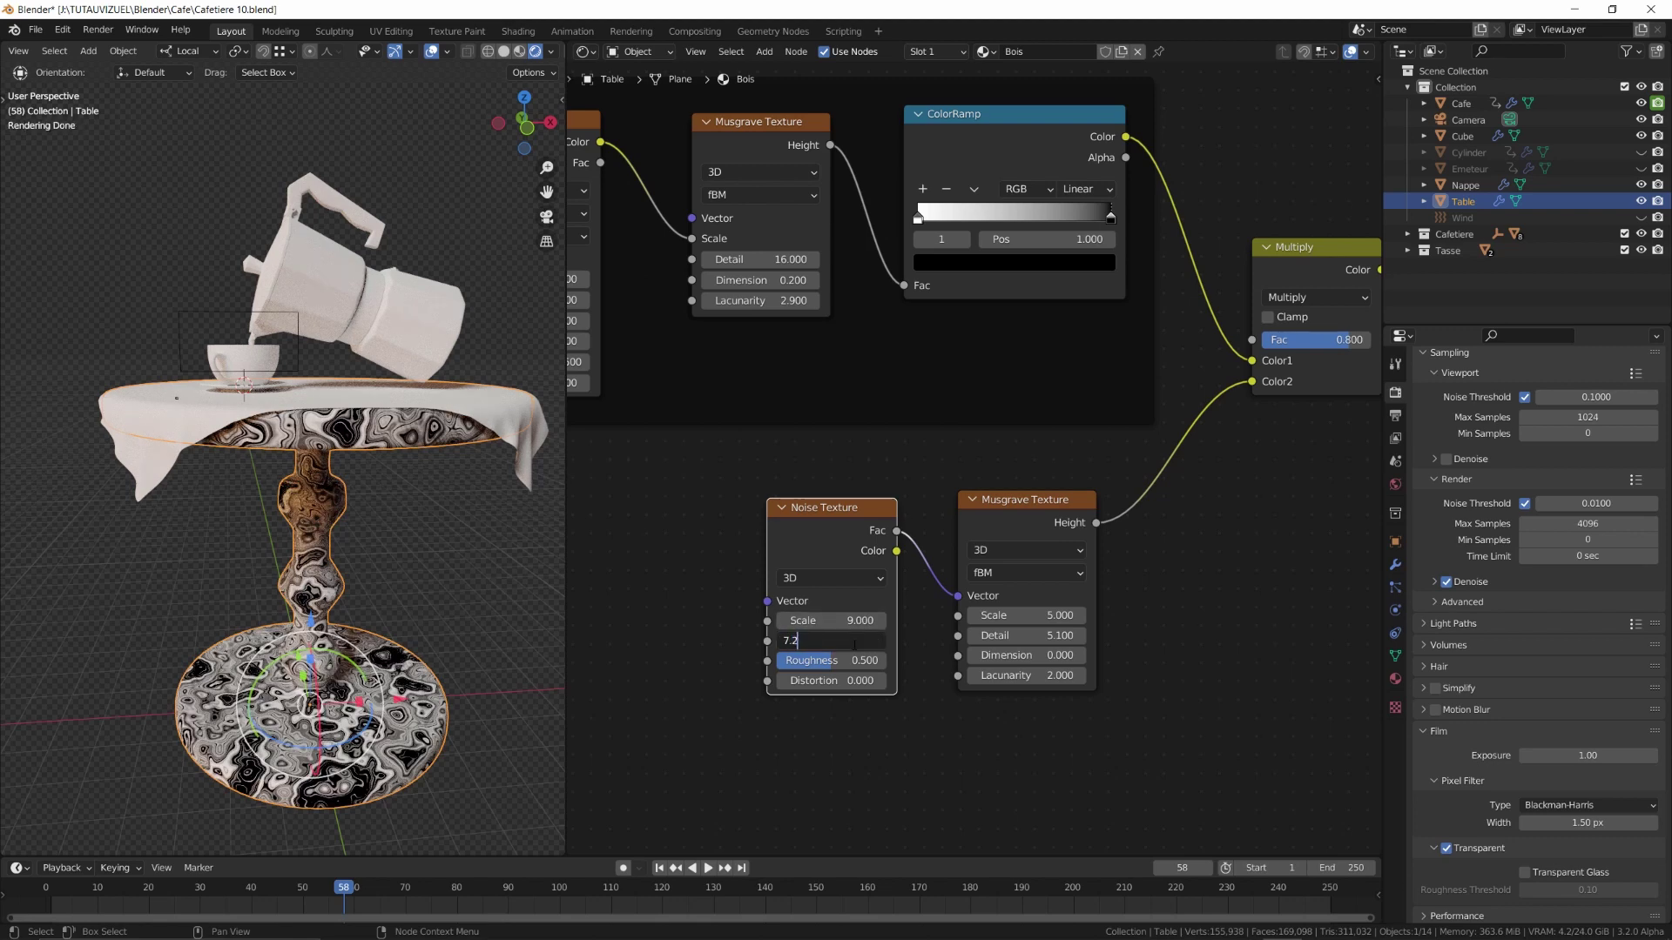
key(Return)
Add a MixRGB node before the Noise Texture and a second Wave Texture node before that mix
middle_drag(730, 573, 1018, 592)
key(shift+a)
mouse_move(893, 633)
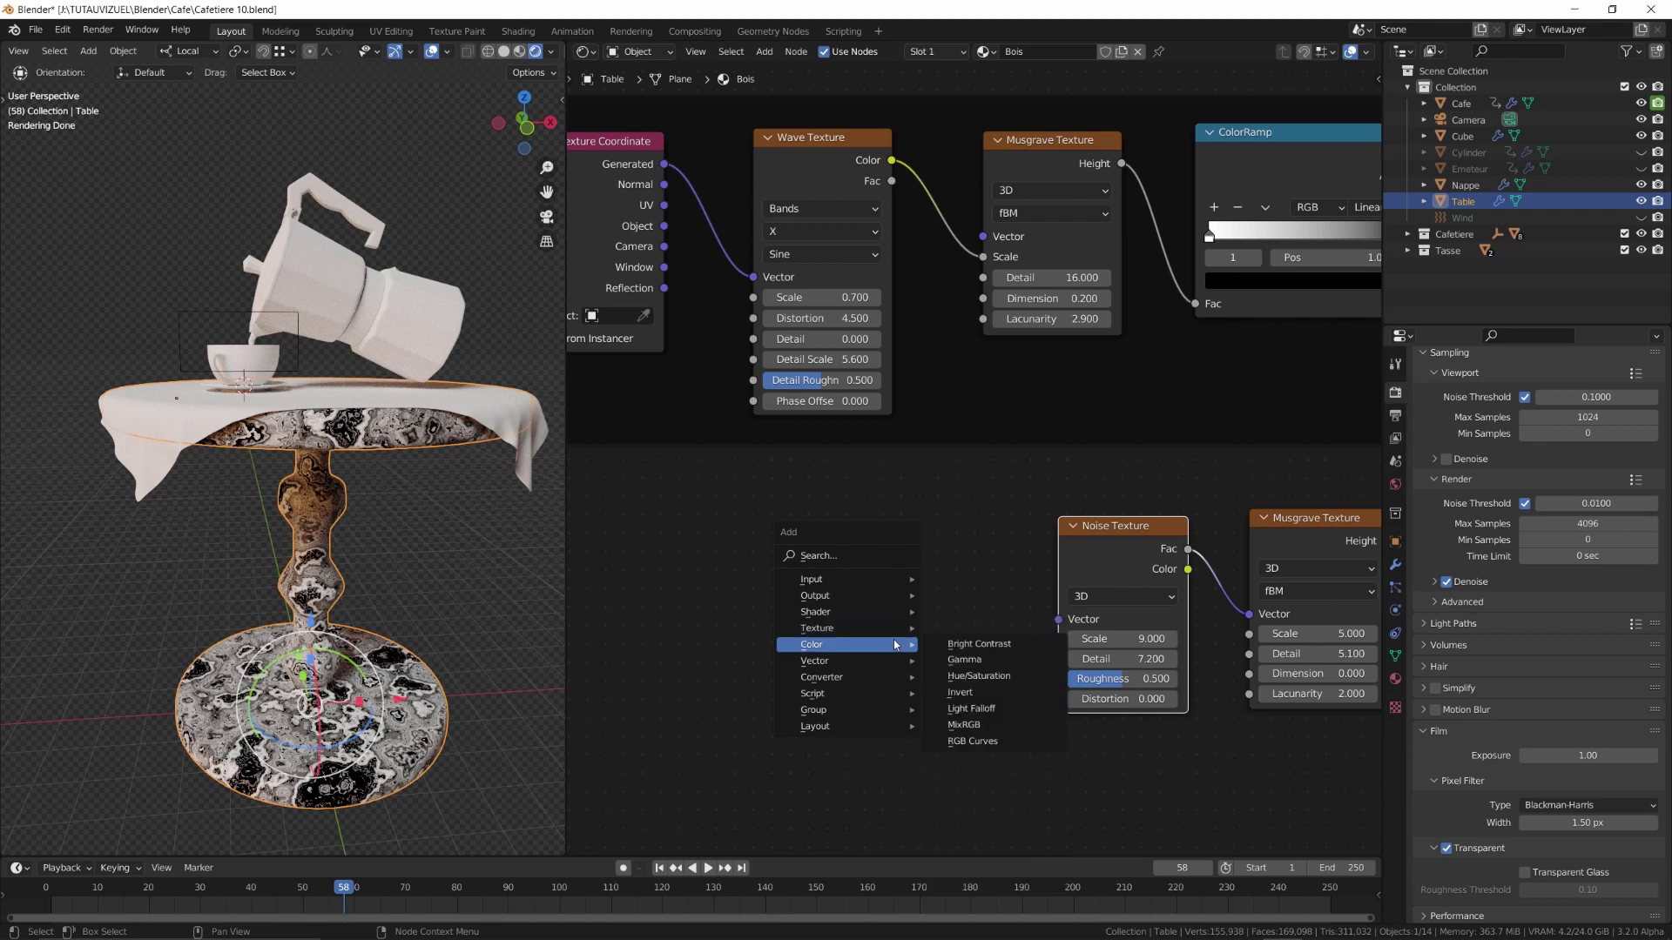
click(976, 715)
click(958, 581)
key(shift+a)
mouse_move(783, 597)
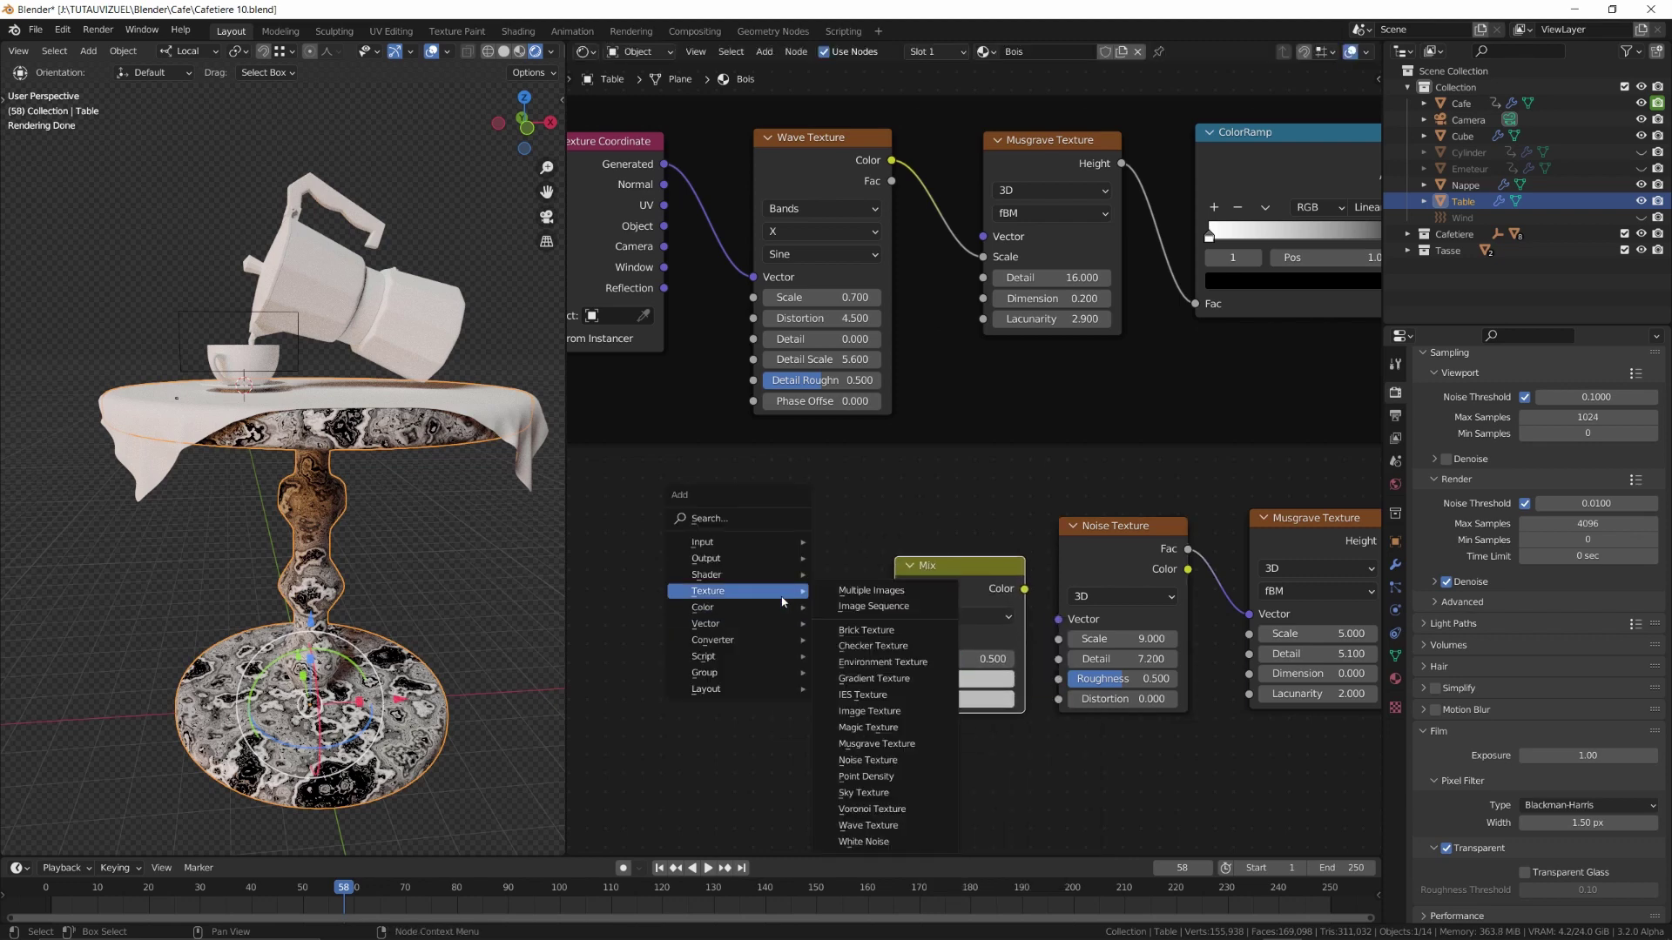
click(868, 825)
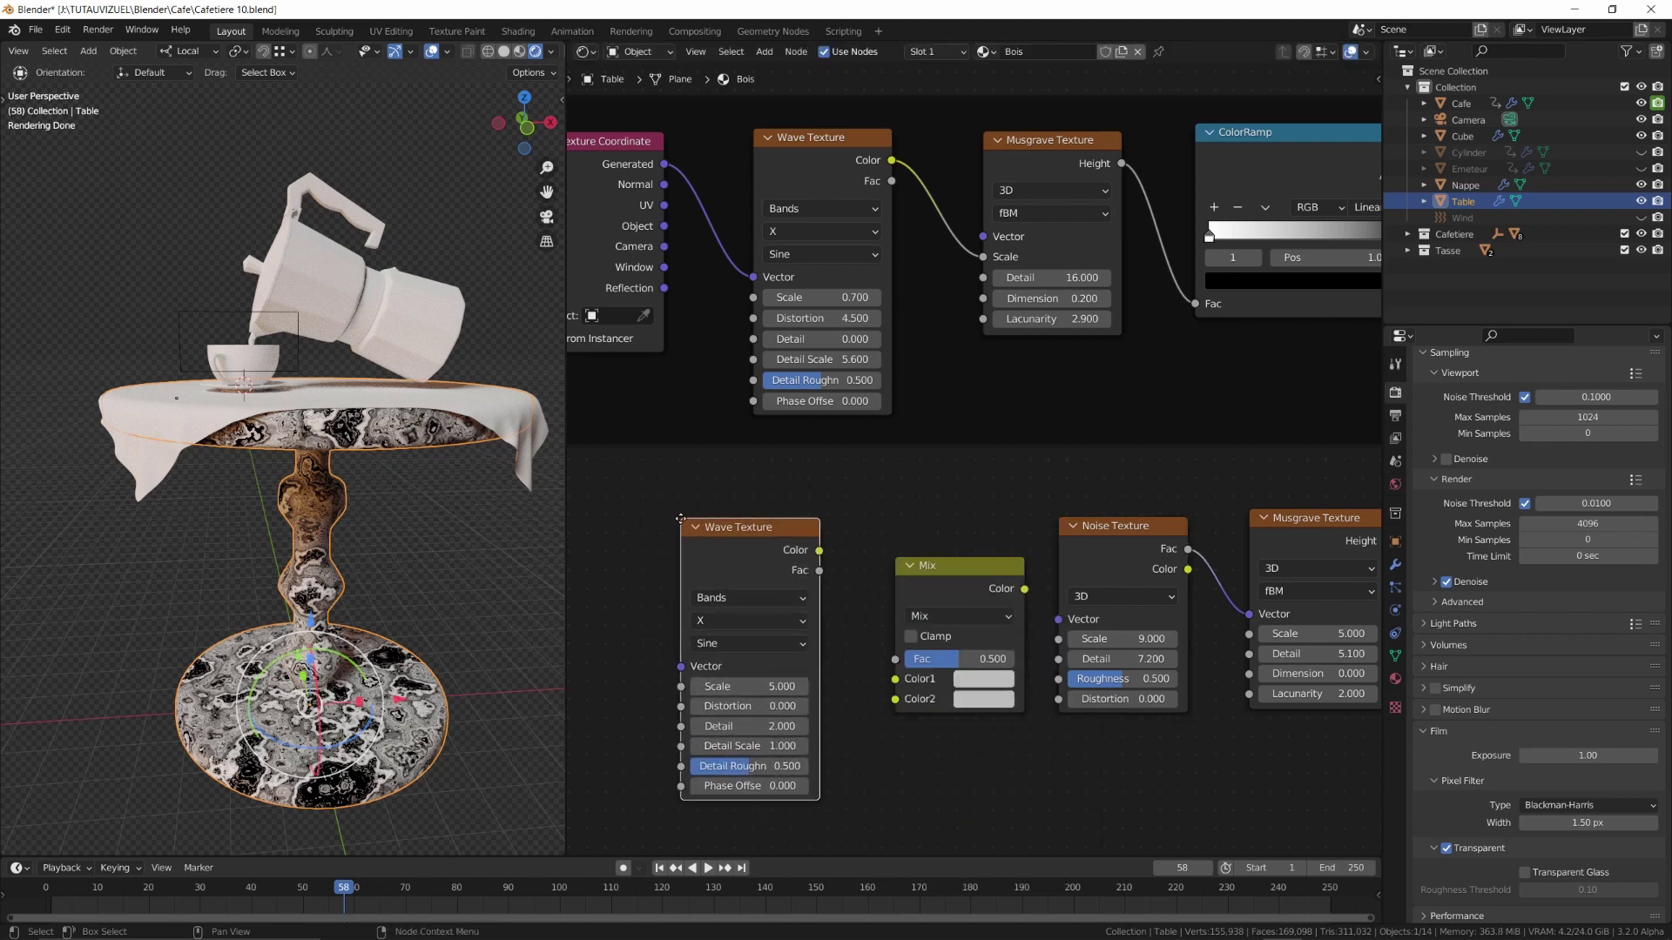
Link the second Wave Texture's Color to the Mix node's Color1, feed the mix into the Noise Texture's Vector, and set the wave's Scale to 0.1
drag(820, 552, 896, 679)
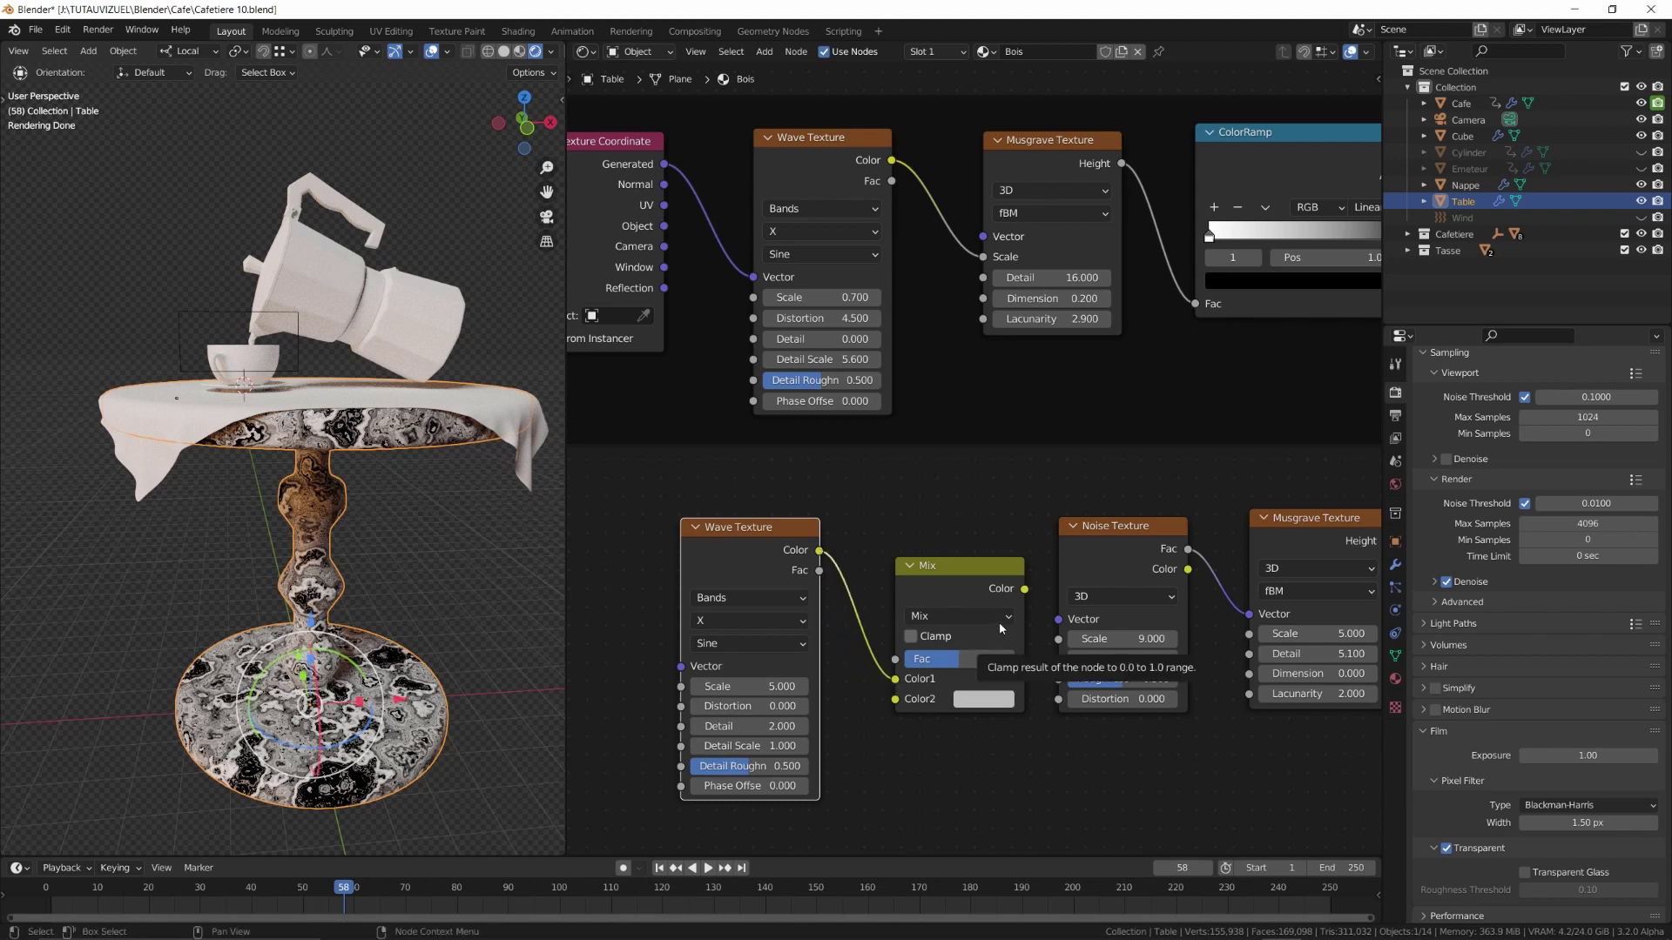
drag(1025, 591, 1059, 621)
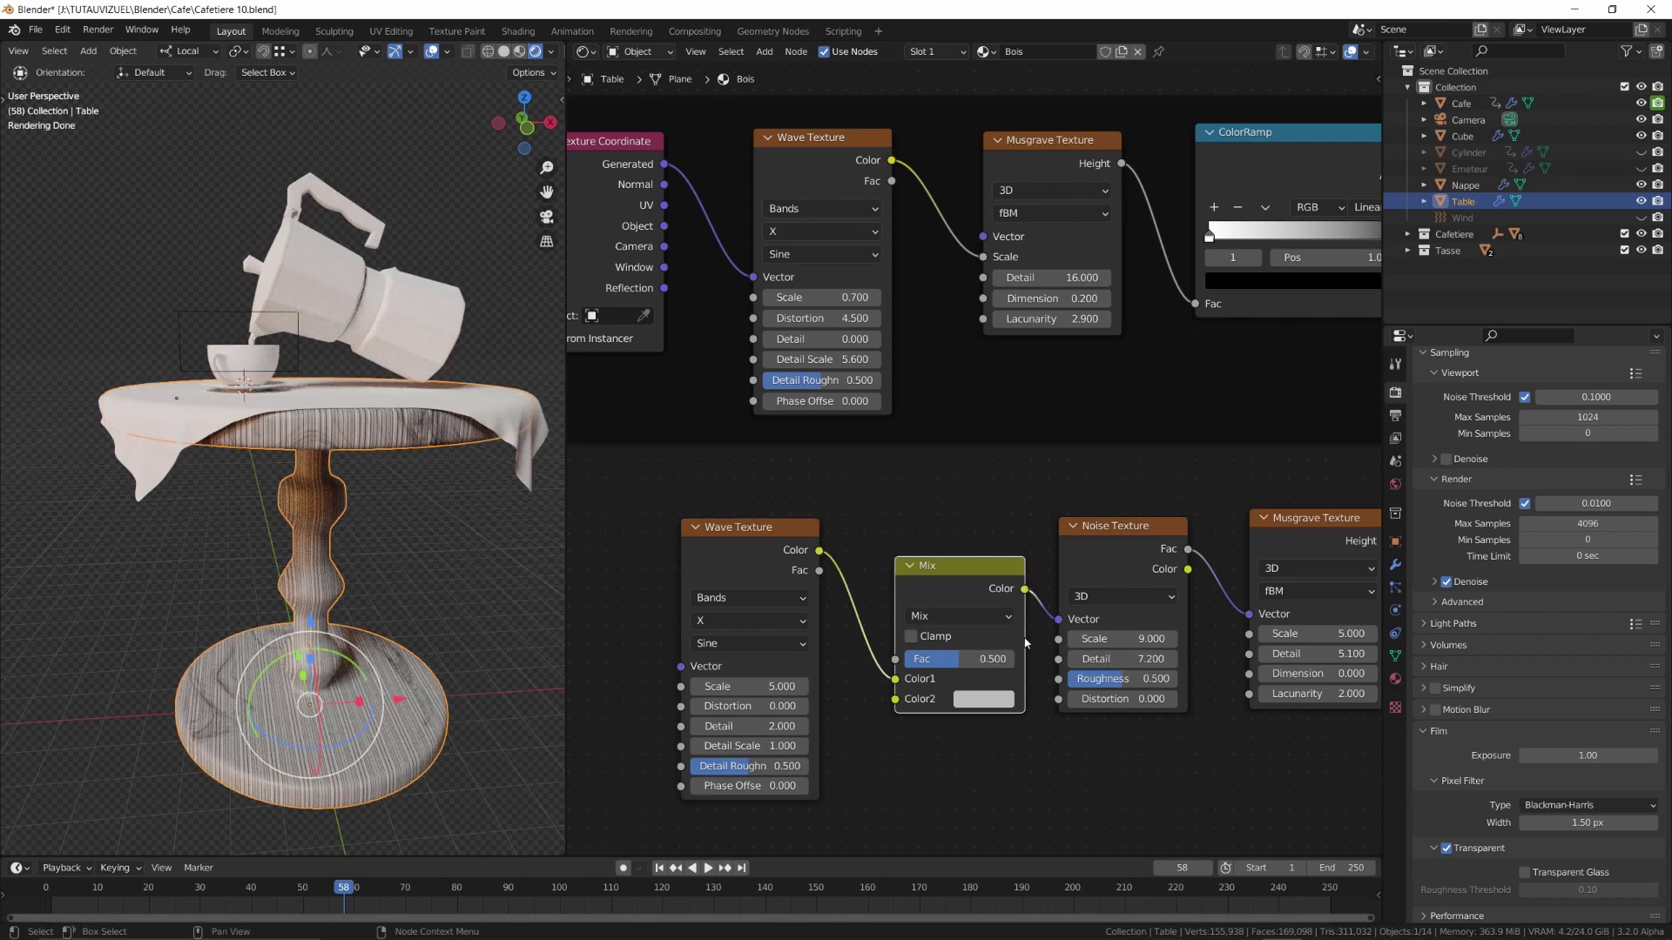
click(778, 687)
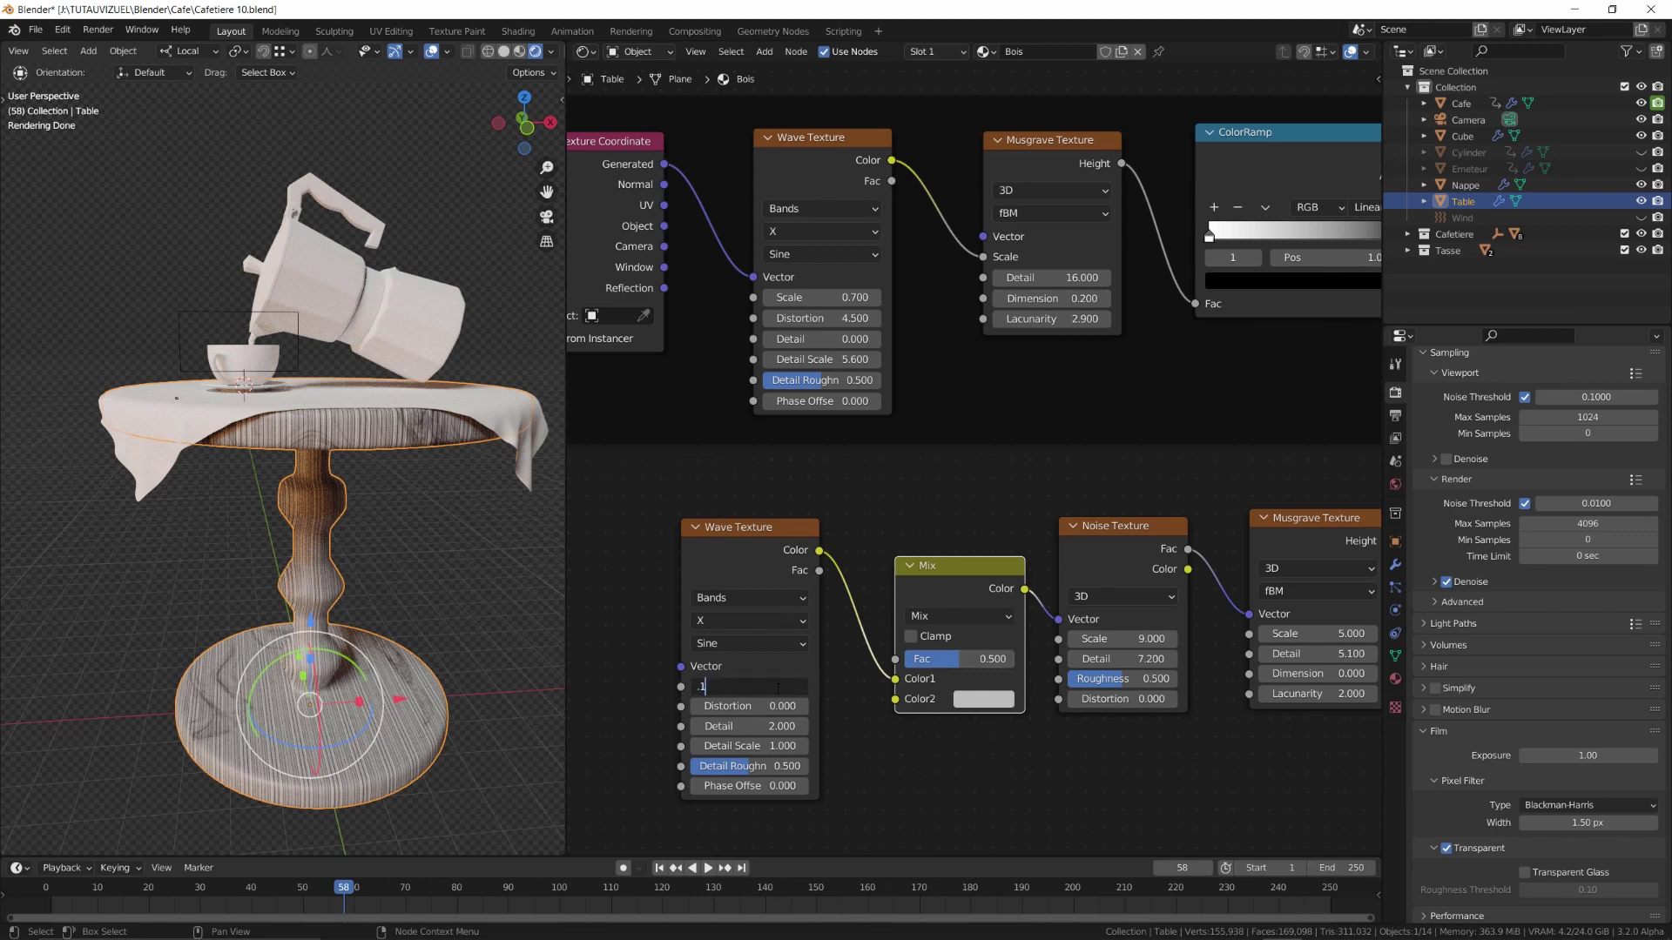
key(Return)
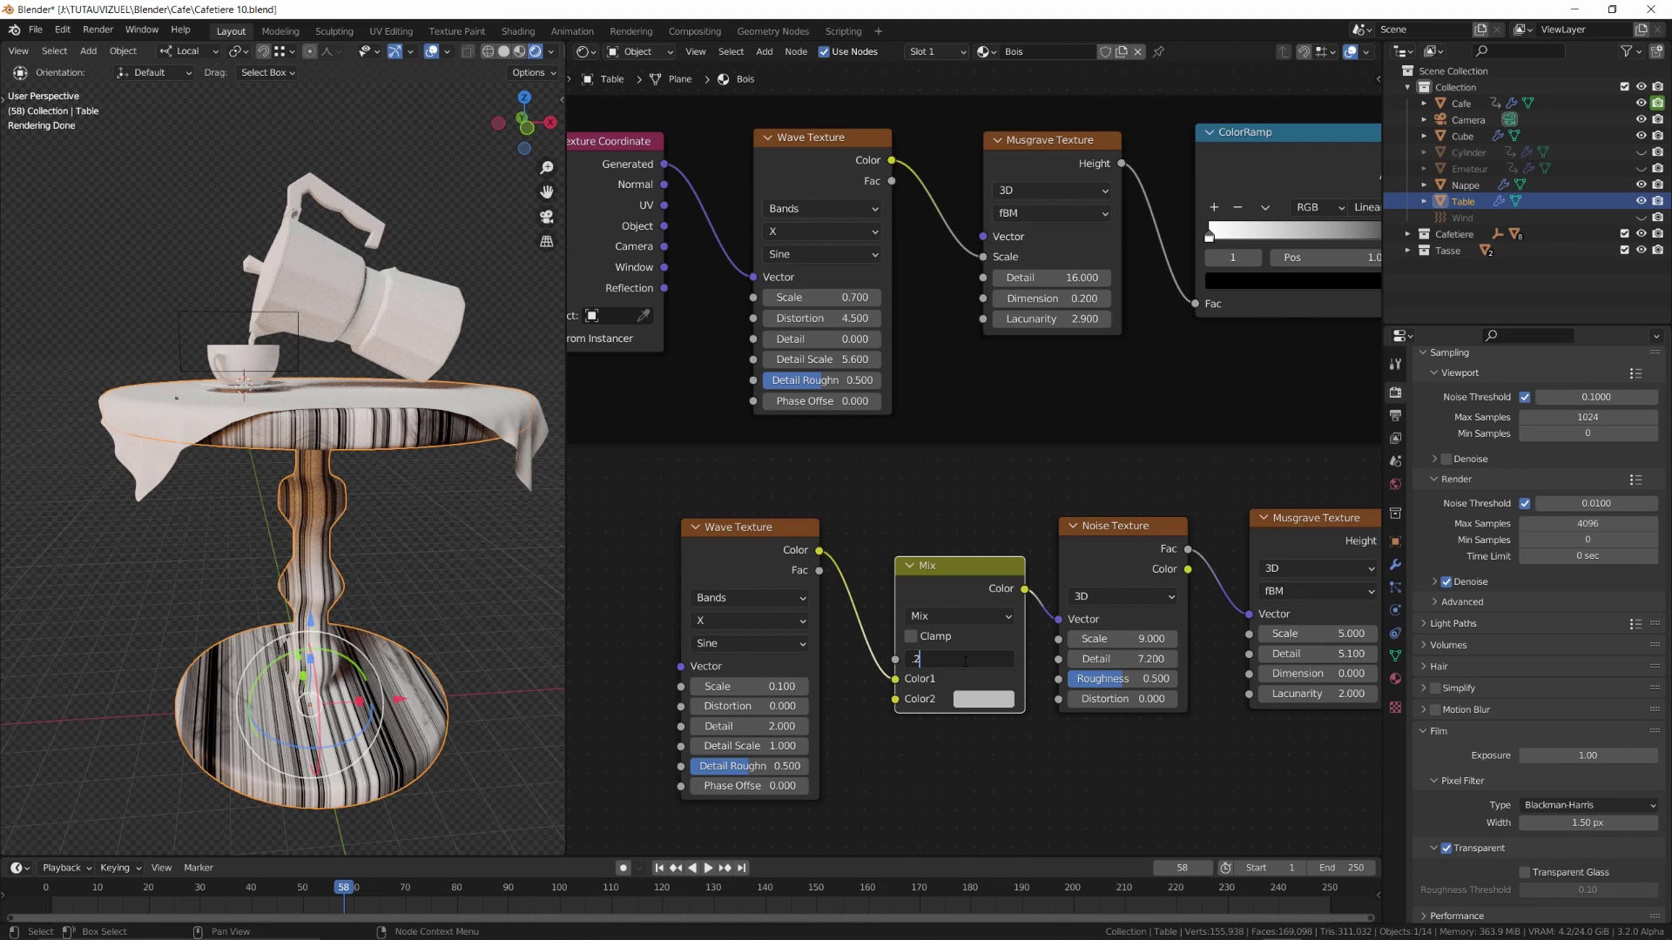
Set the Fac of the Mix node feeding the Noise Texture to 0.2
click(964, 662)
text(.2)
key(Return)
Add Texture Coordinate and Mapping nodes to the second Wave Texture and link the new Generated output to the Mix node's Color2
middle_drag(780, 531, 1026, 504)
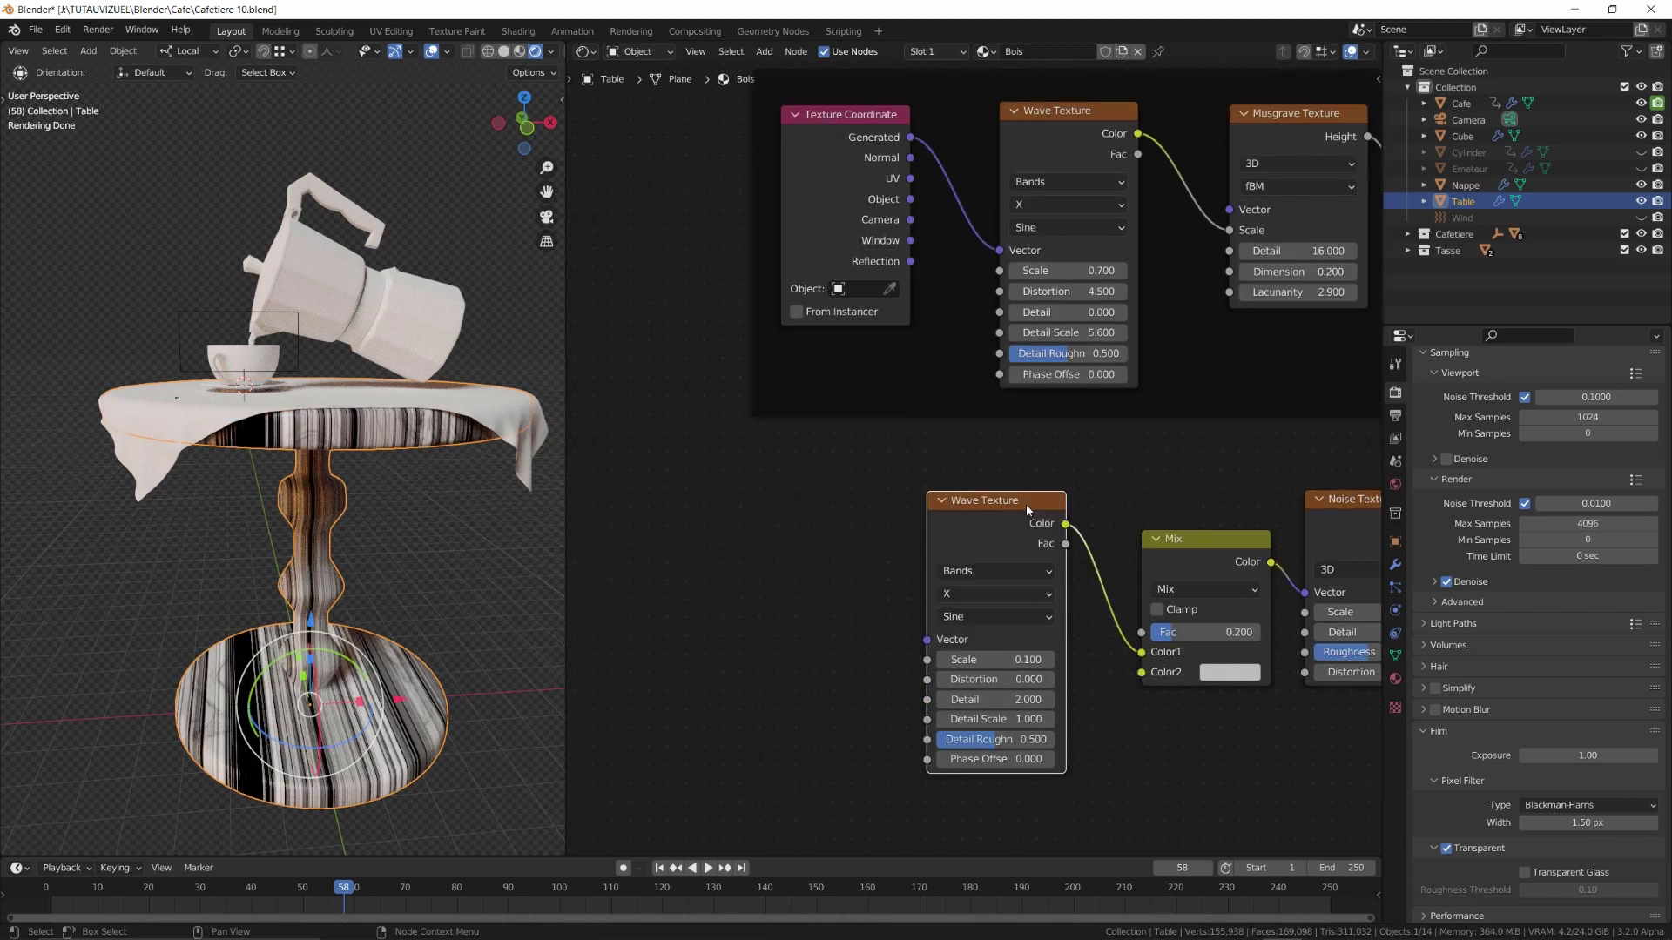
key(ctrl+t)
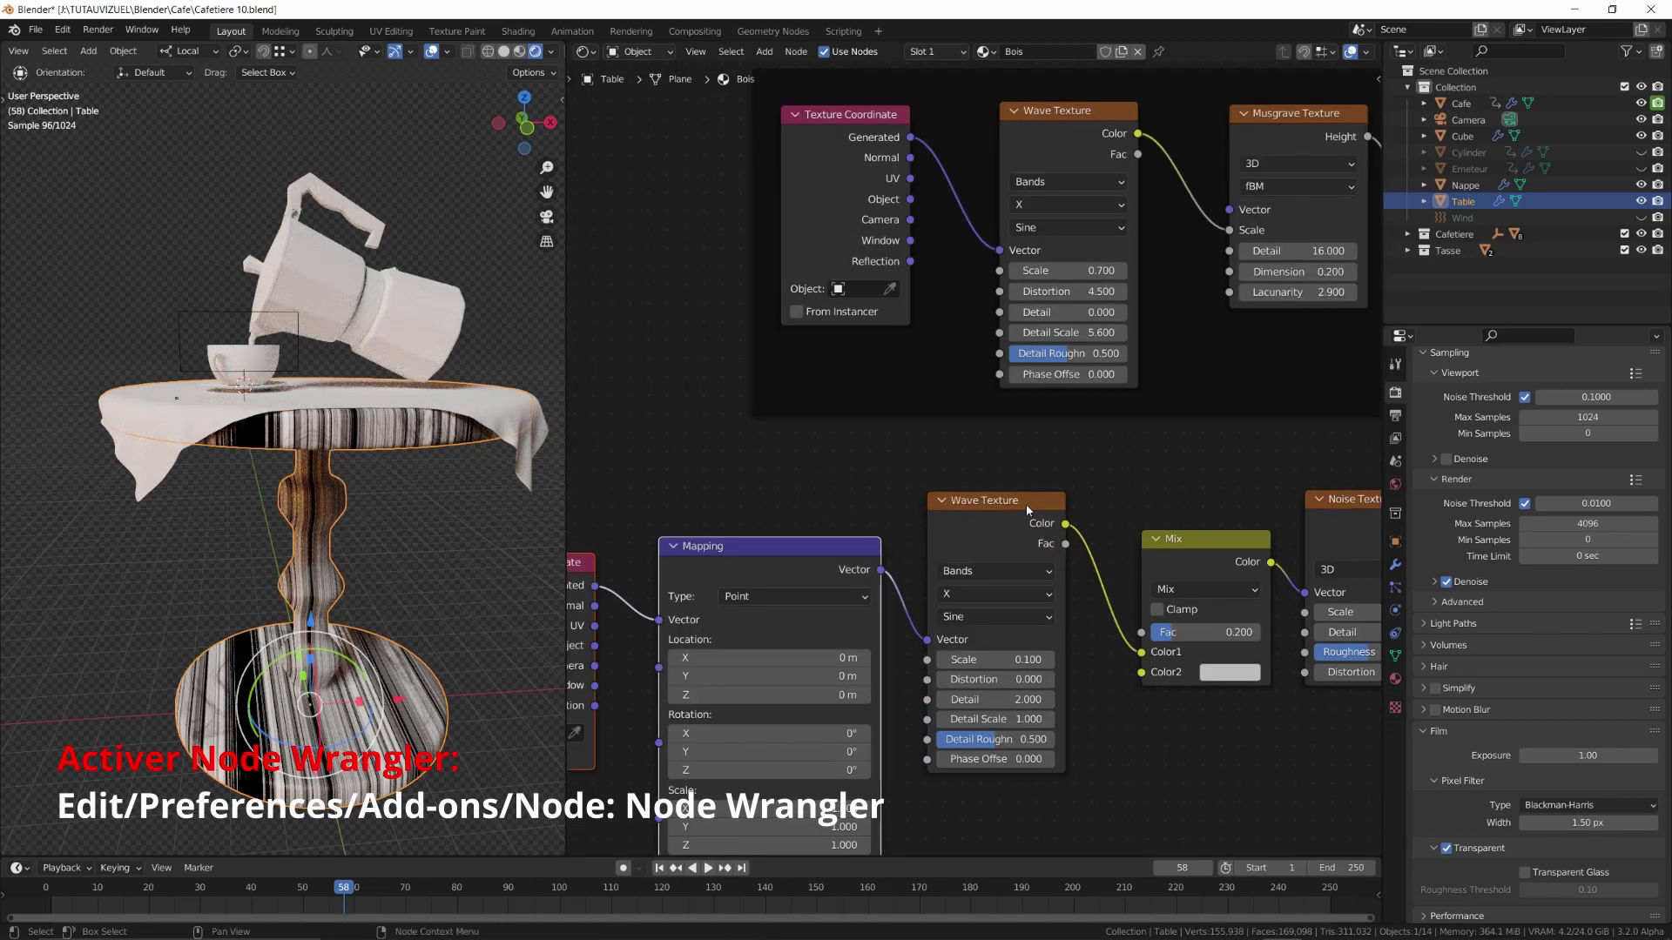
middle_drag(1175, 774, 1240, 673)
scroll(1240, 672, down, 1)
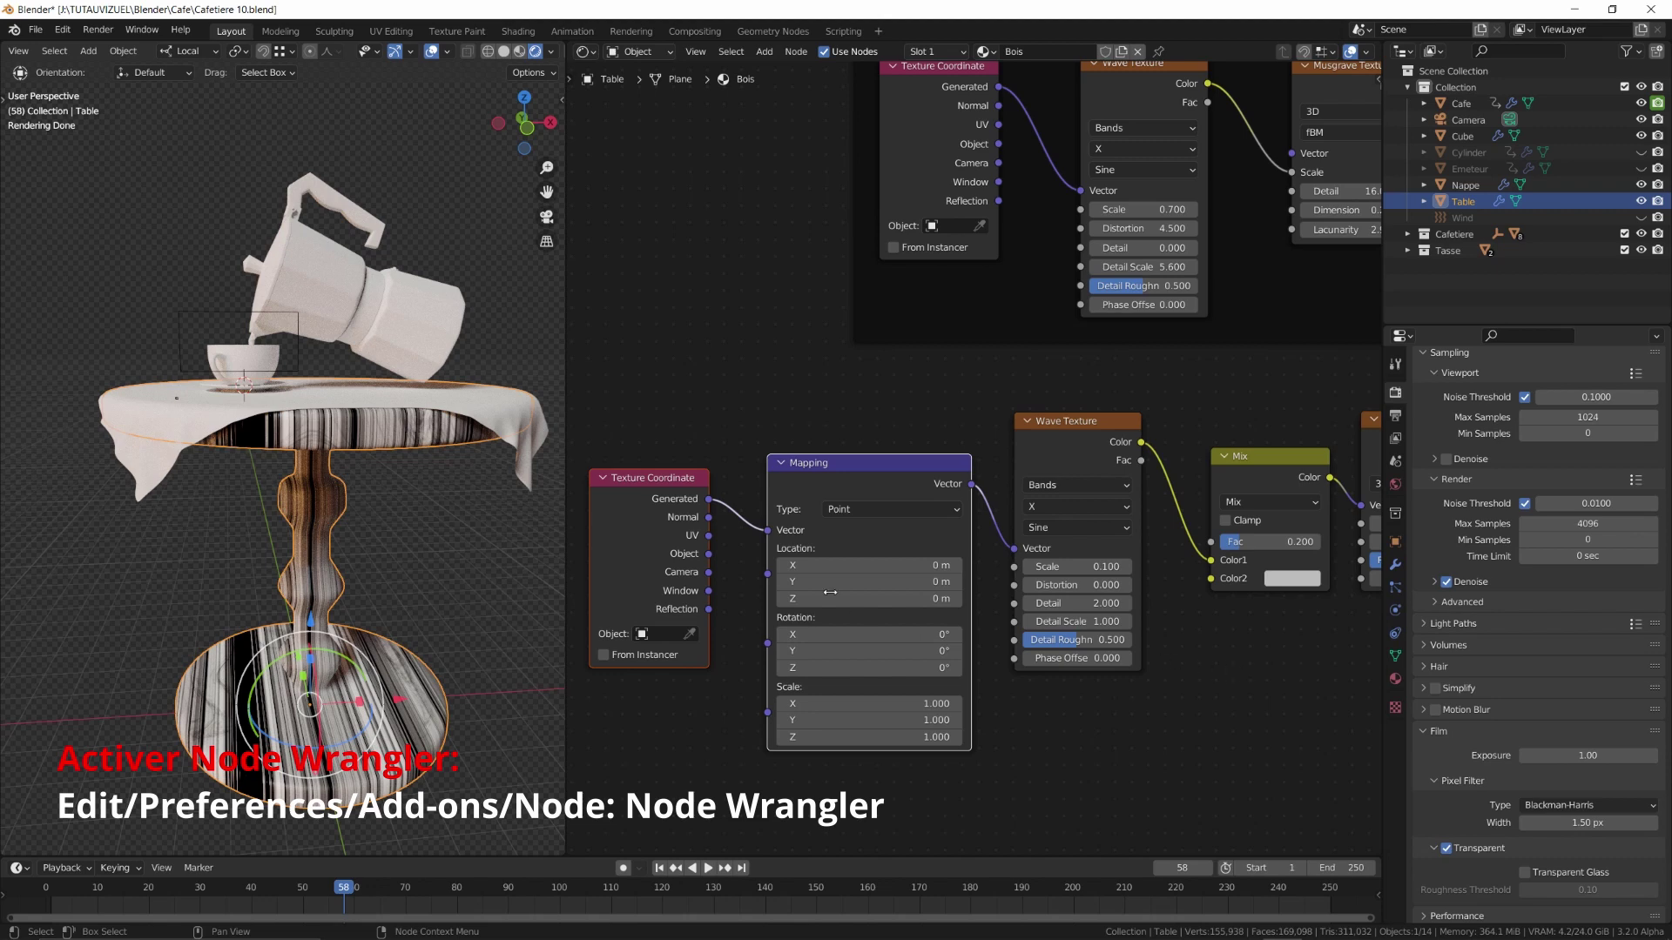
drag(709, 500, 1209, 588)
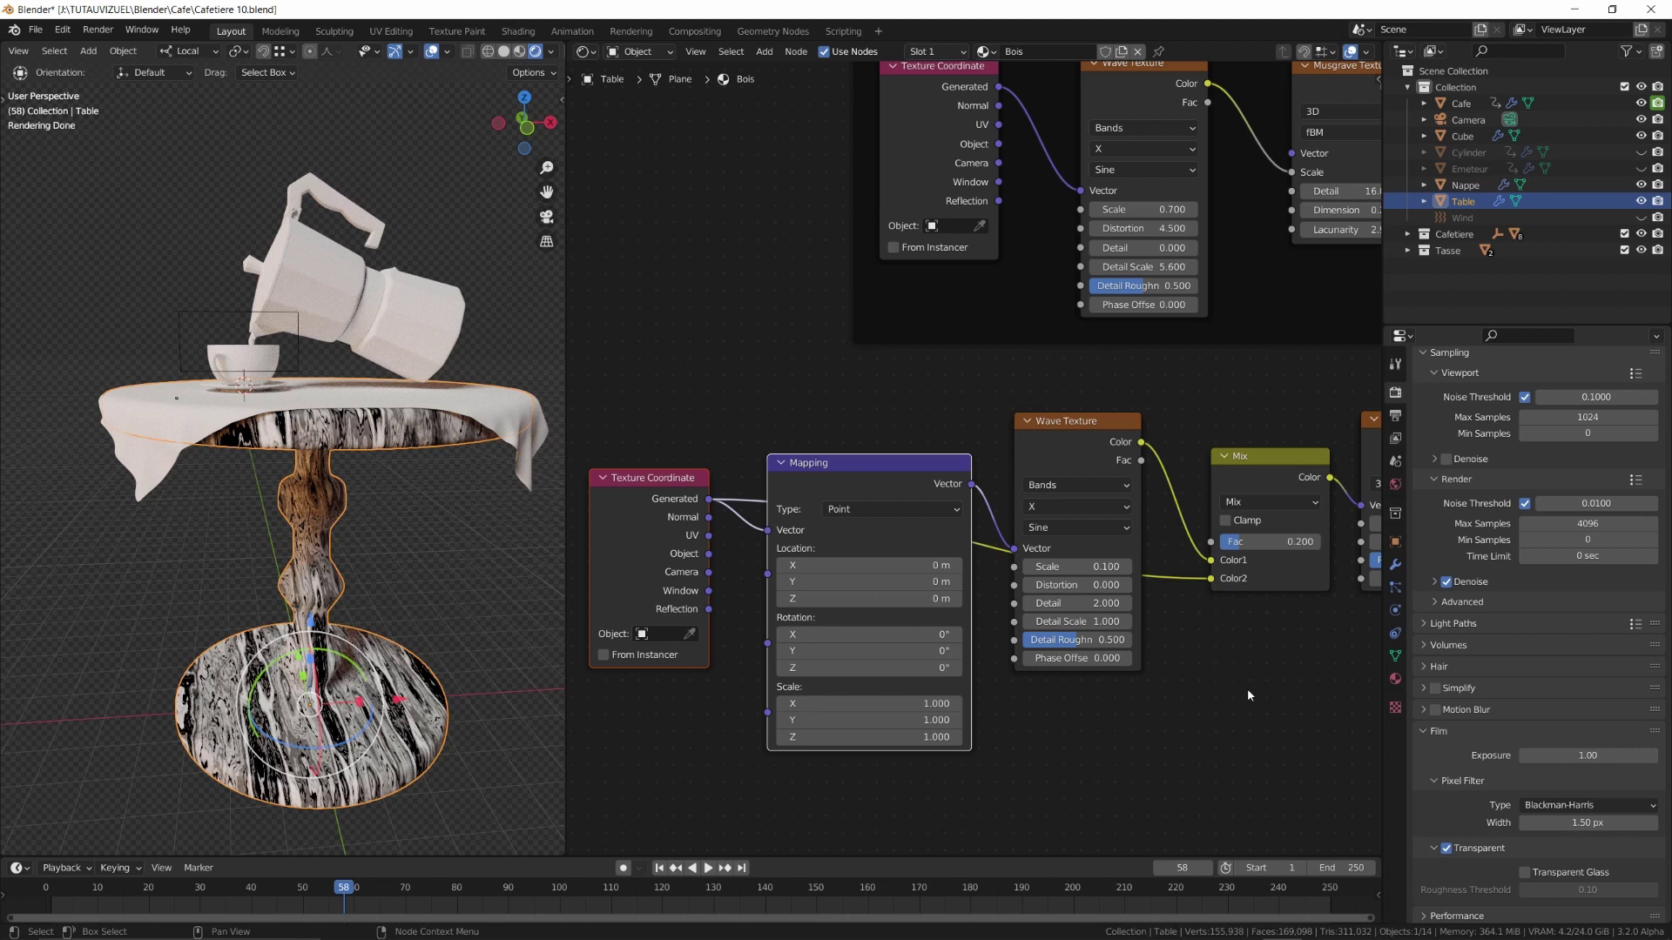
Insert a MixRGB node between the second Musgrave Texture and Multiply, link the Noise Texture's Fac to its Color2, and set Fac to 0.8
middle_drag(1247, 688, 1011, 690)
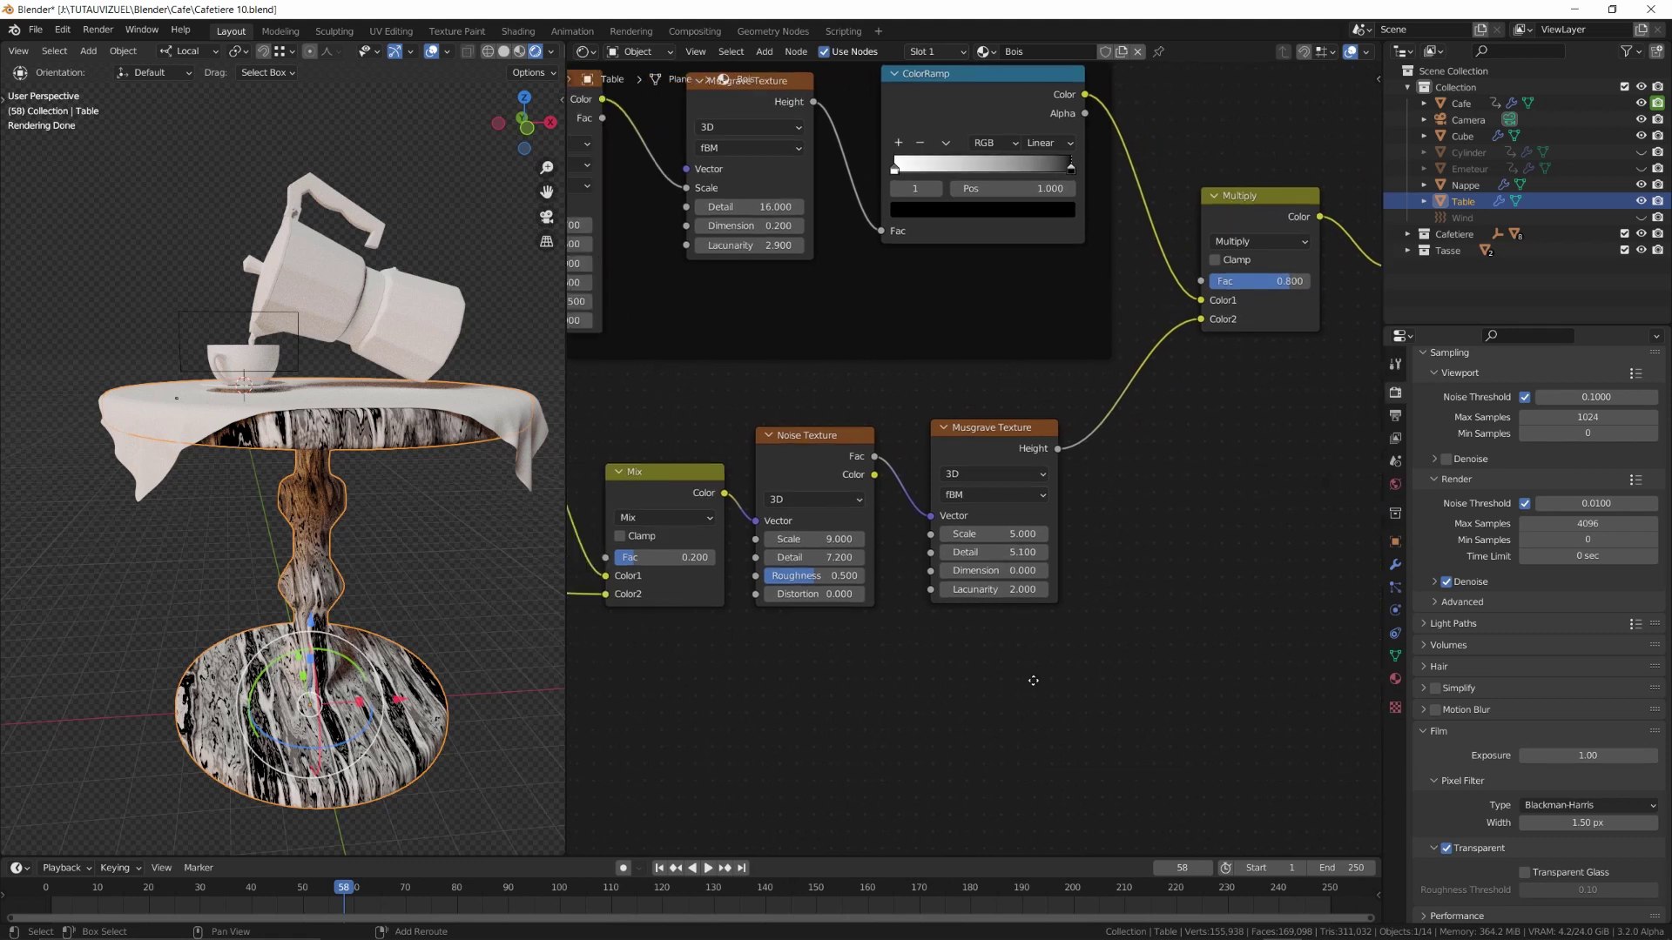
key(shift+a)
mouse_move(1158, 677)
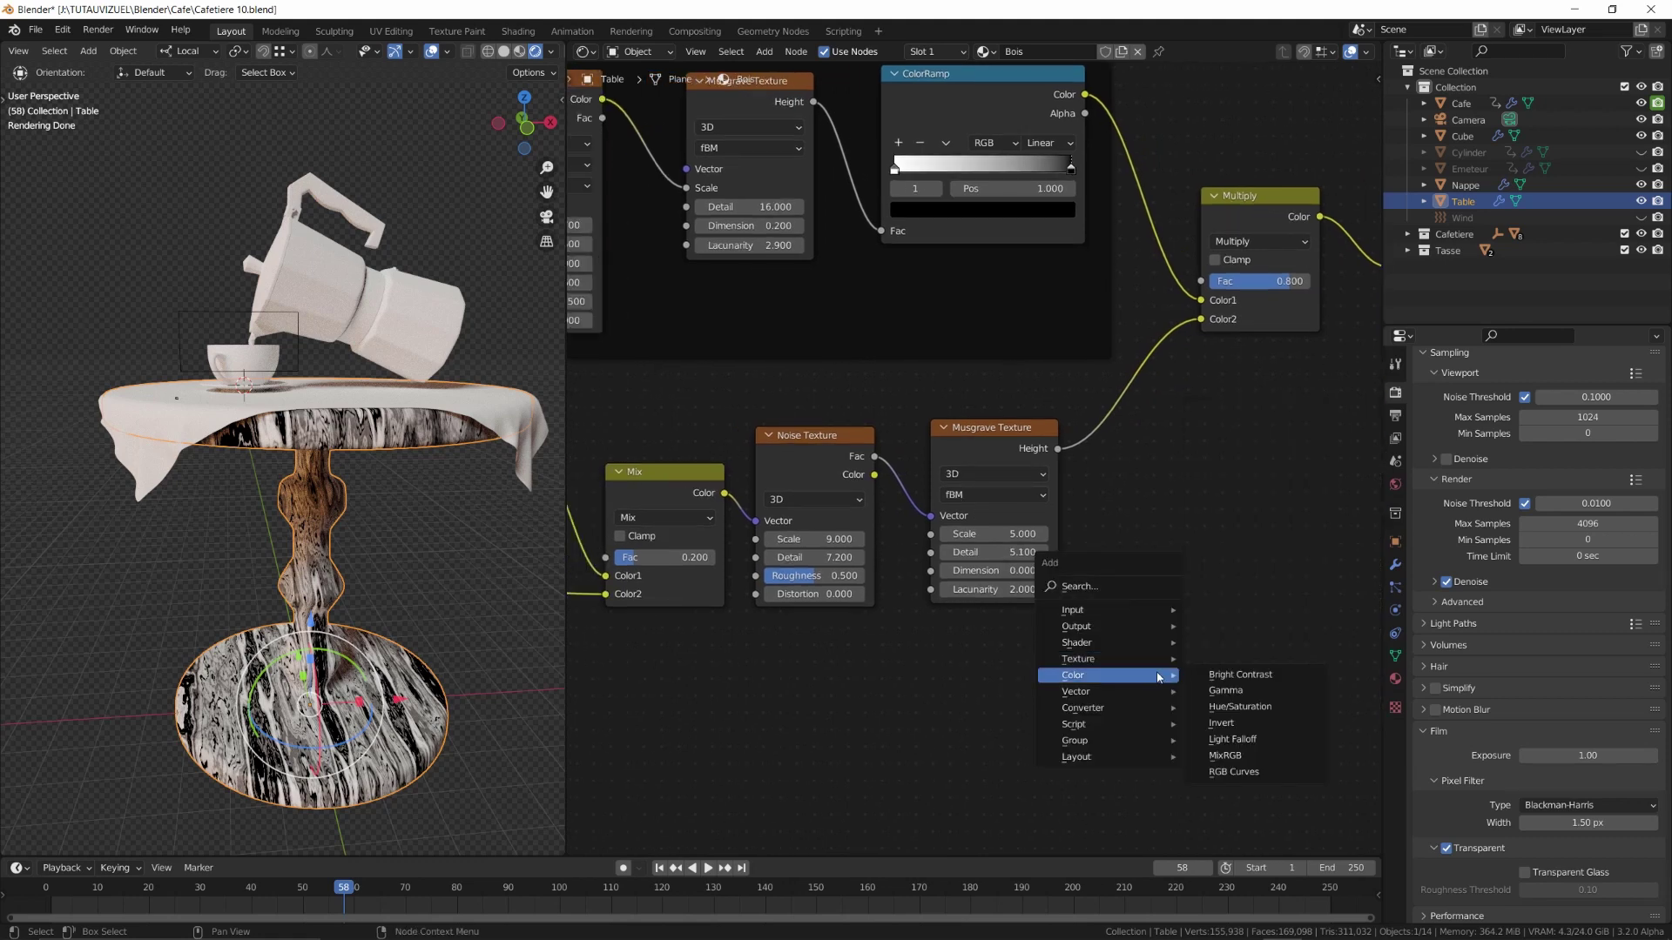
click(1247, 755)
click(1119, 388)
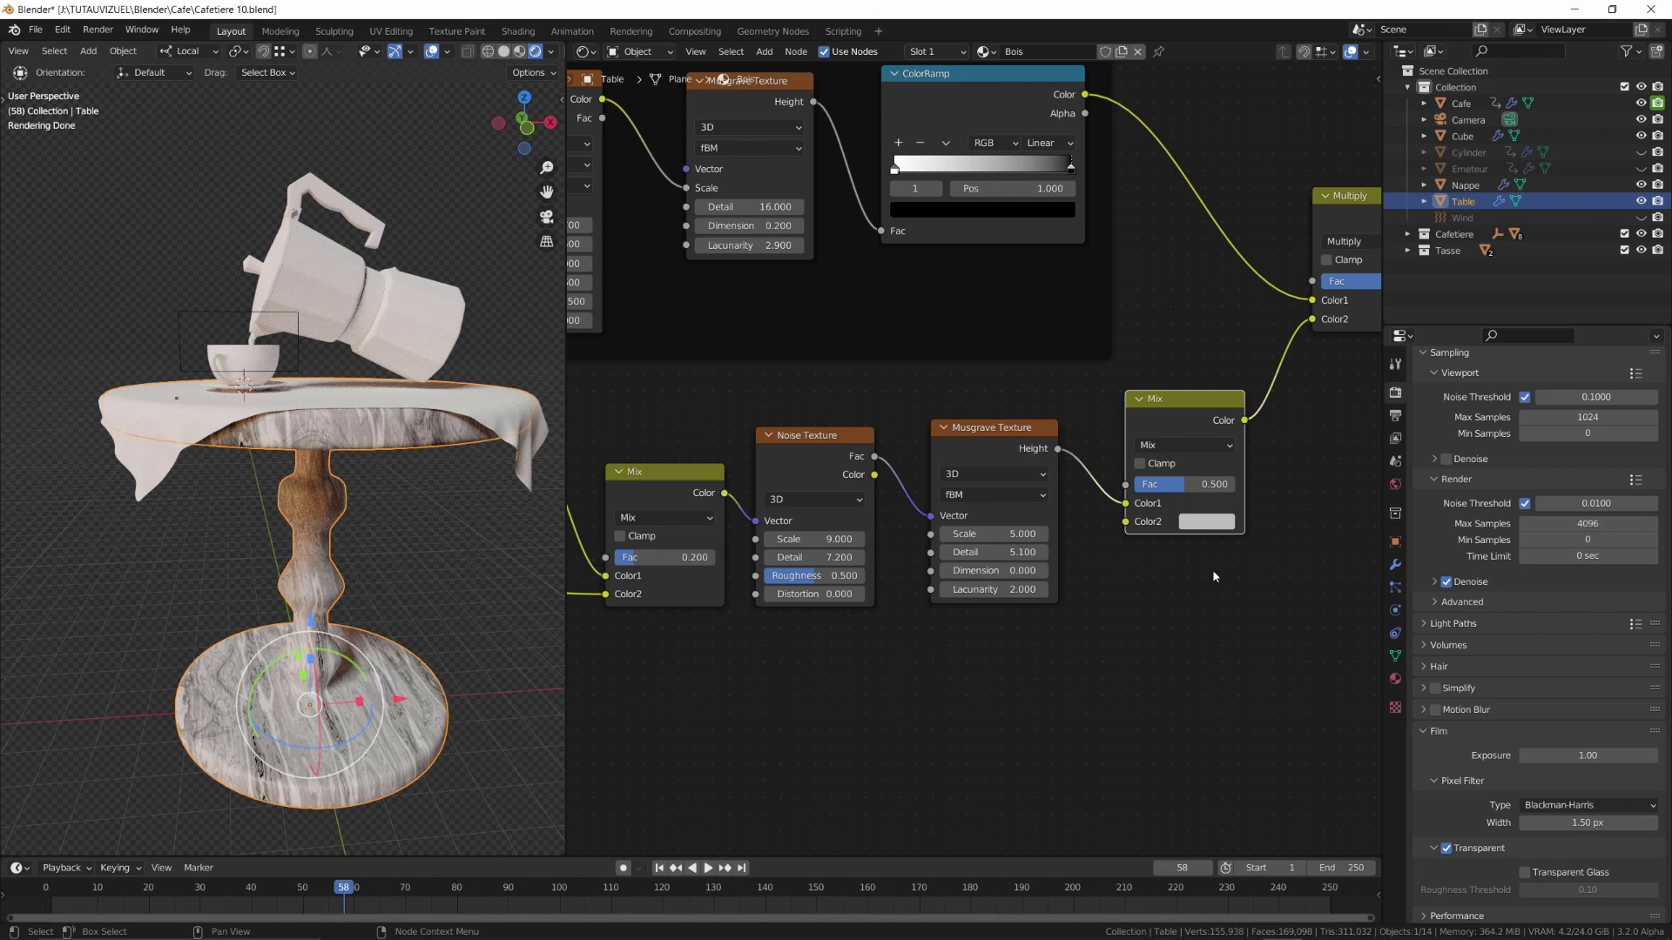
drag(875, 459, 1227, 487)
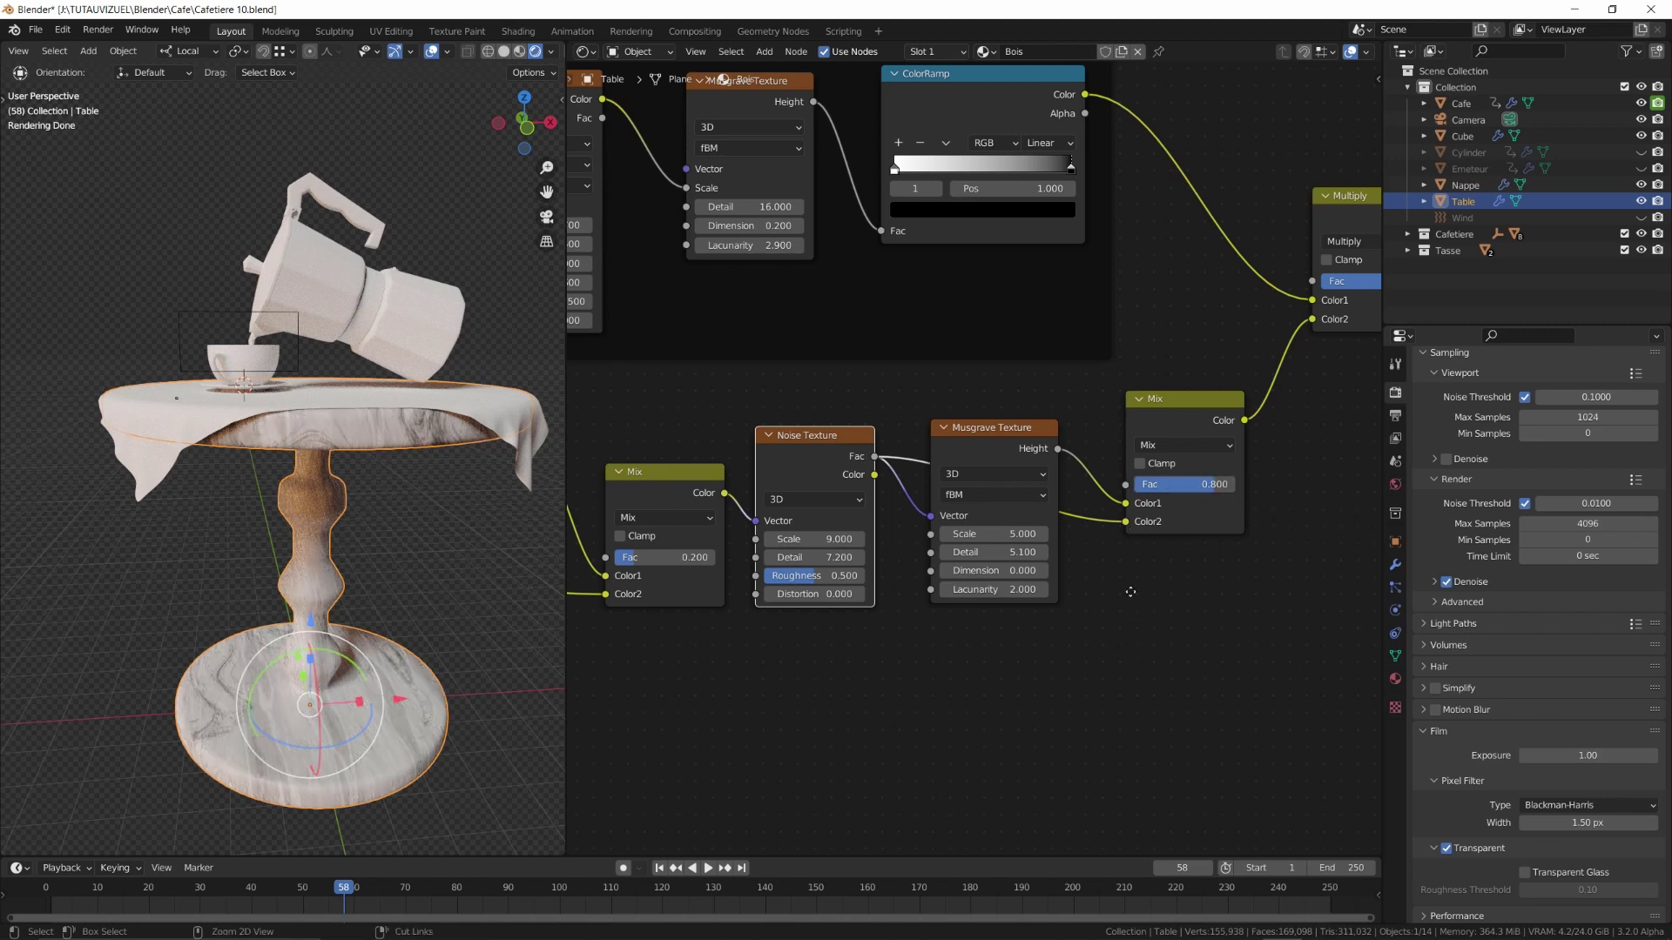
Group the second texture chain's nodes in a frame and reposition both framed chains away from the Multiply node
ctrl+middle_drag(1130, 592, 1170, 675)
ctrl+middle_drag(1171, 675, 1080, 720)
drag(687, 447, 1257, 620)
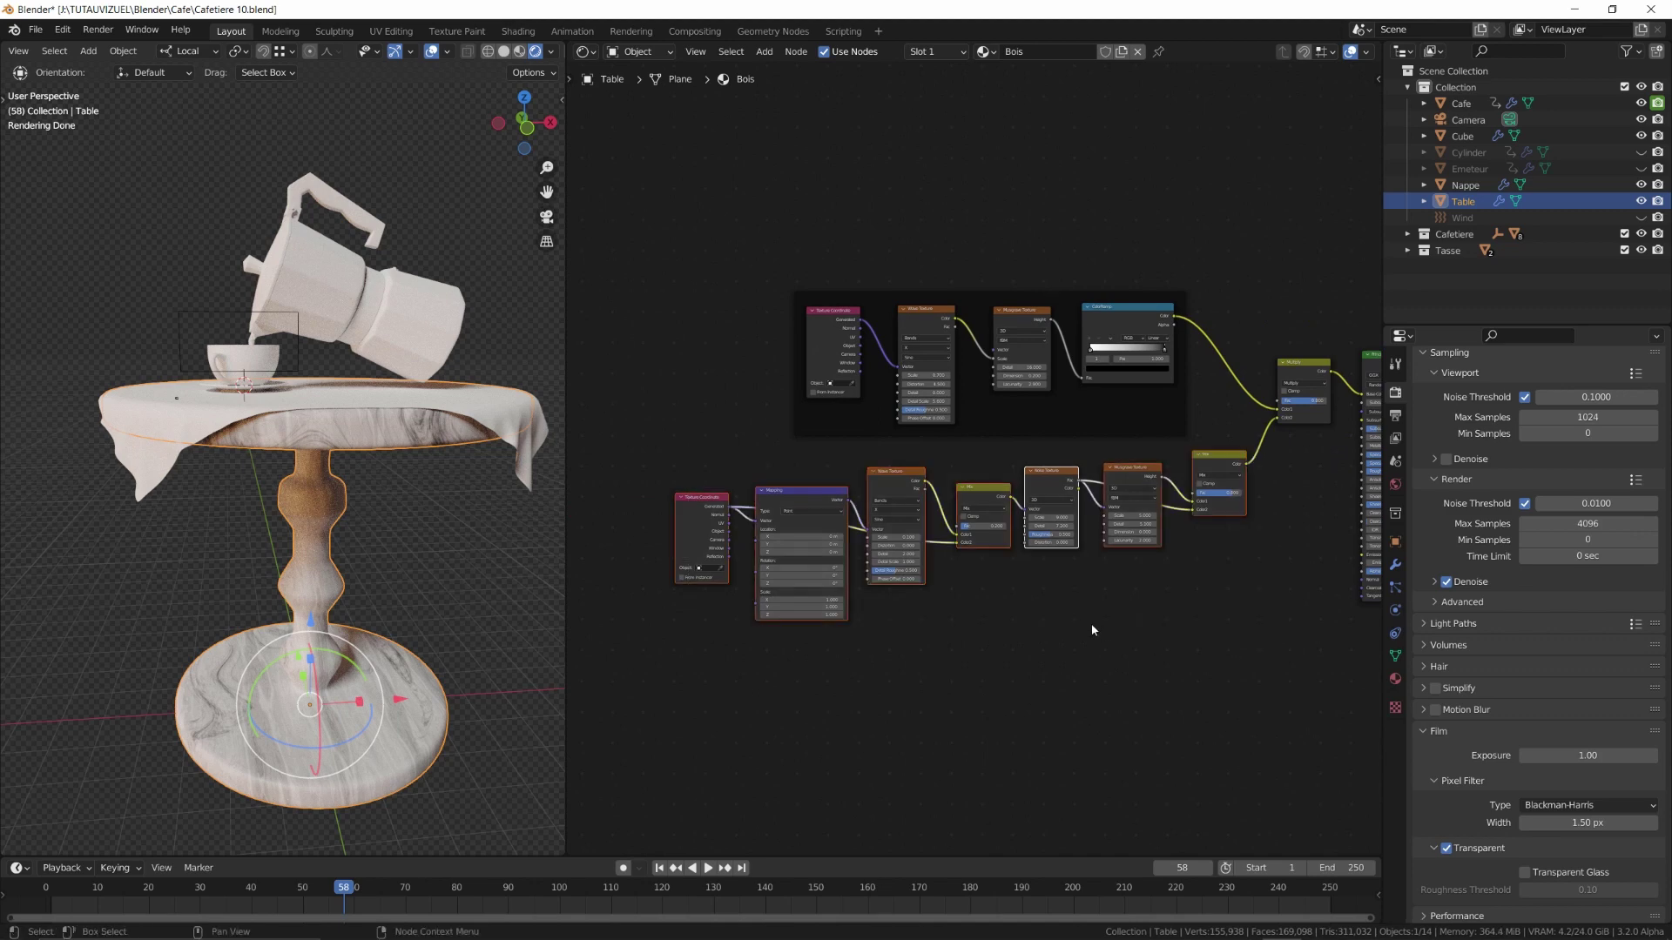
key(ctrl+j)
drag(1142, 594, 1103, 619)
drag(1139, 403, 1093, 409)
drag(1172, 607, 1130, 598)
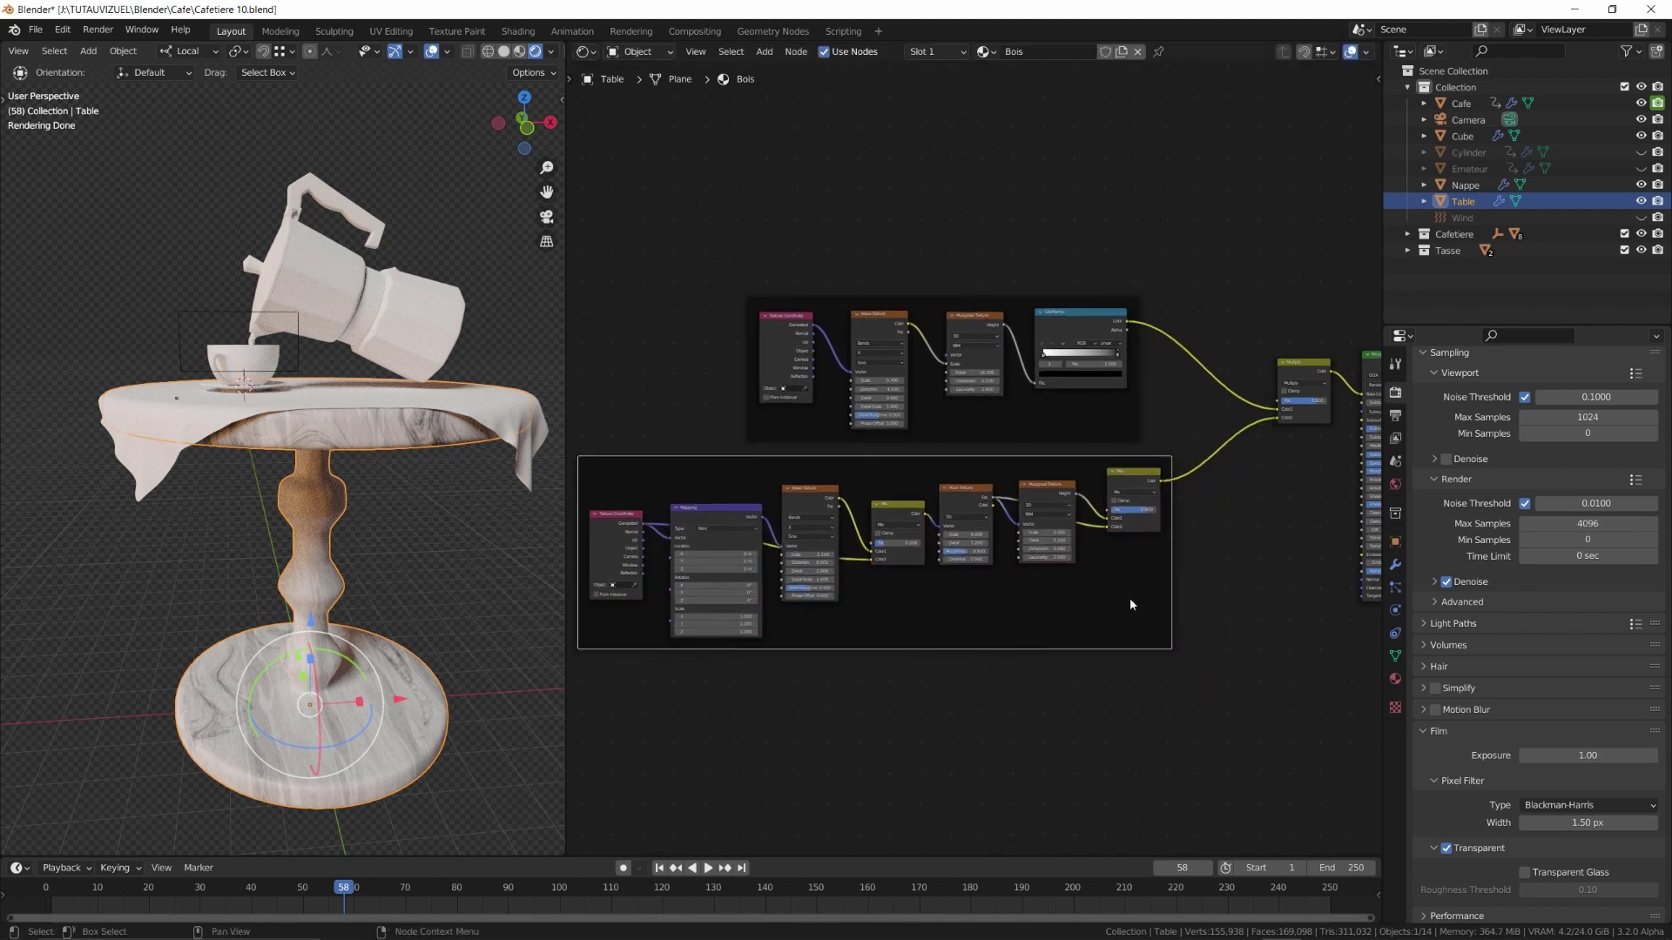
Spread out the Multiply and Principled BSDF nodes and insert a ColorRamp between them
drag(1306, 373, 1237, 377)
shift+middle_drag(1236, 547, 967, 658)
ctrl+middle_drag(967, 657, 1073, 503)
shift+middle_drag(1073, 503, 905, 547)
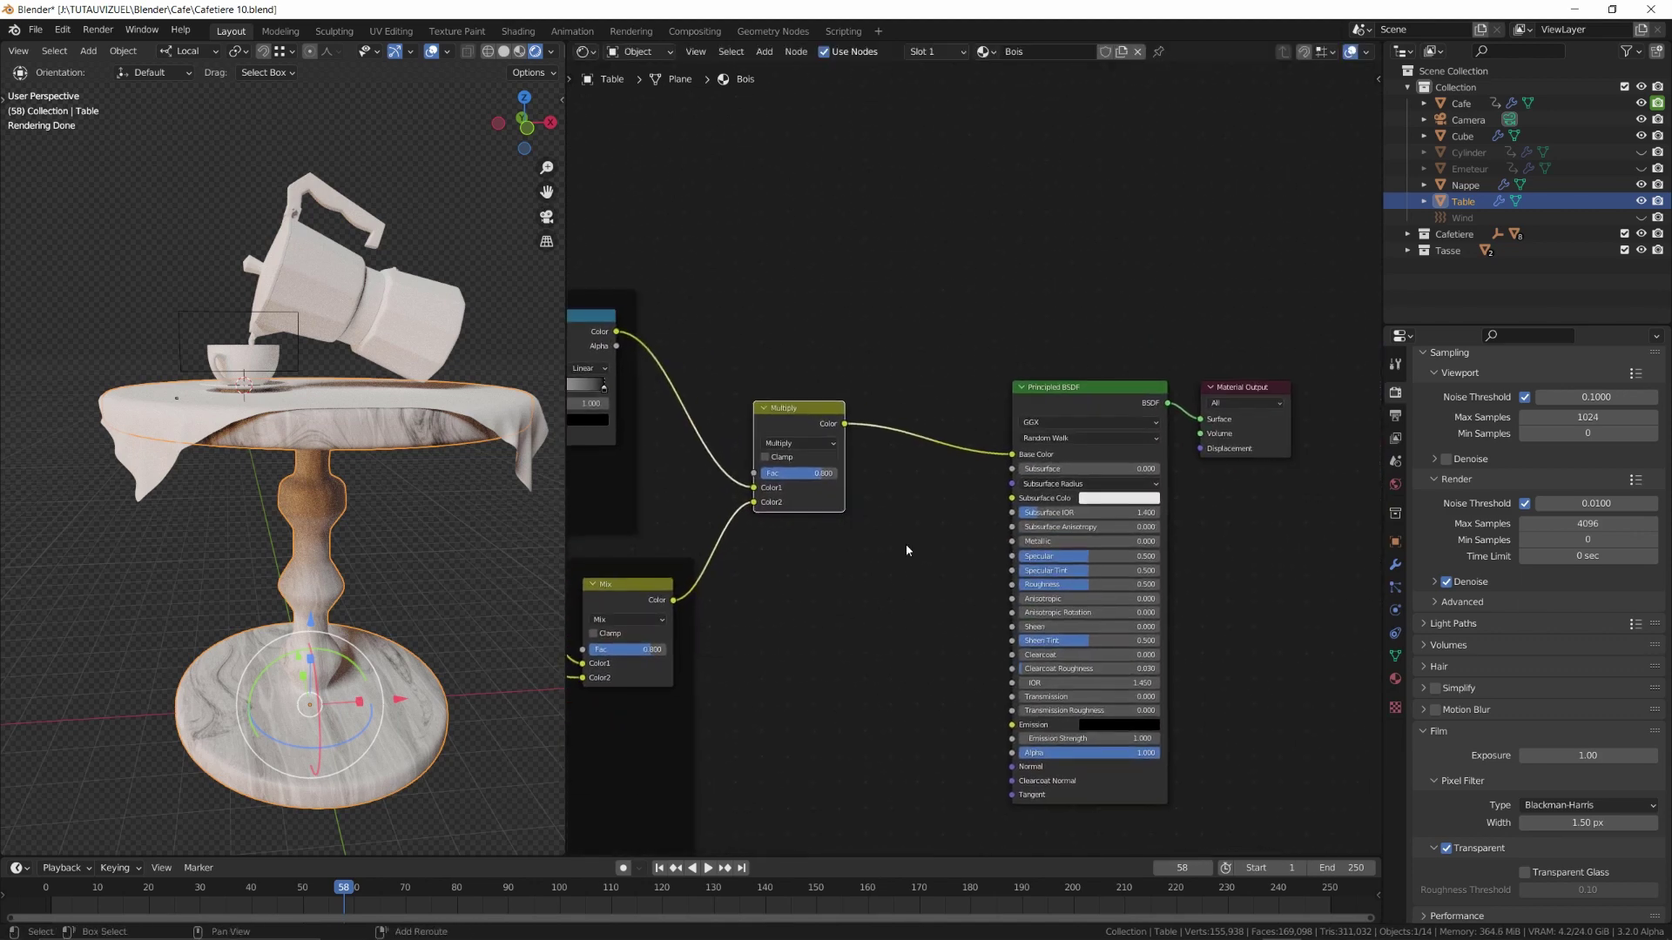
drag(1109, 389, 1227, 383)
key(shift+a)
mouse_move(914, 540)
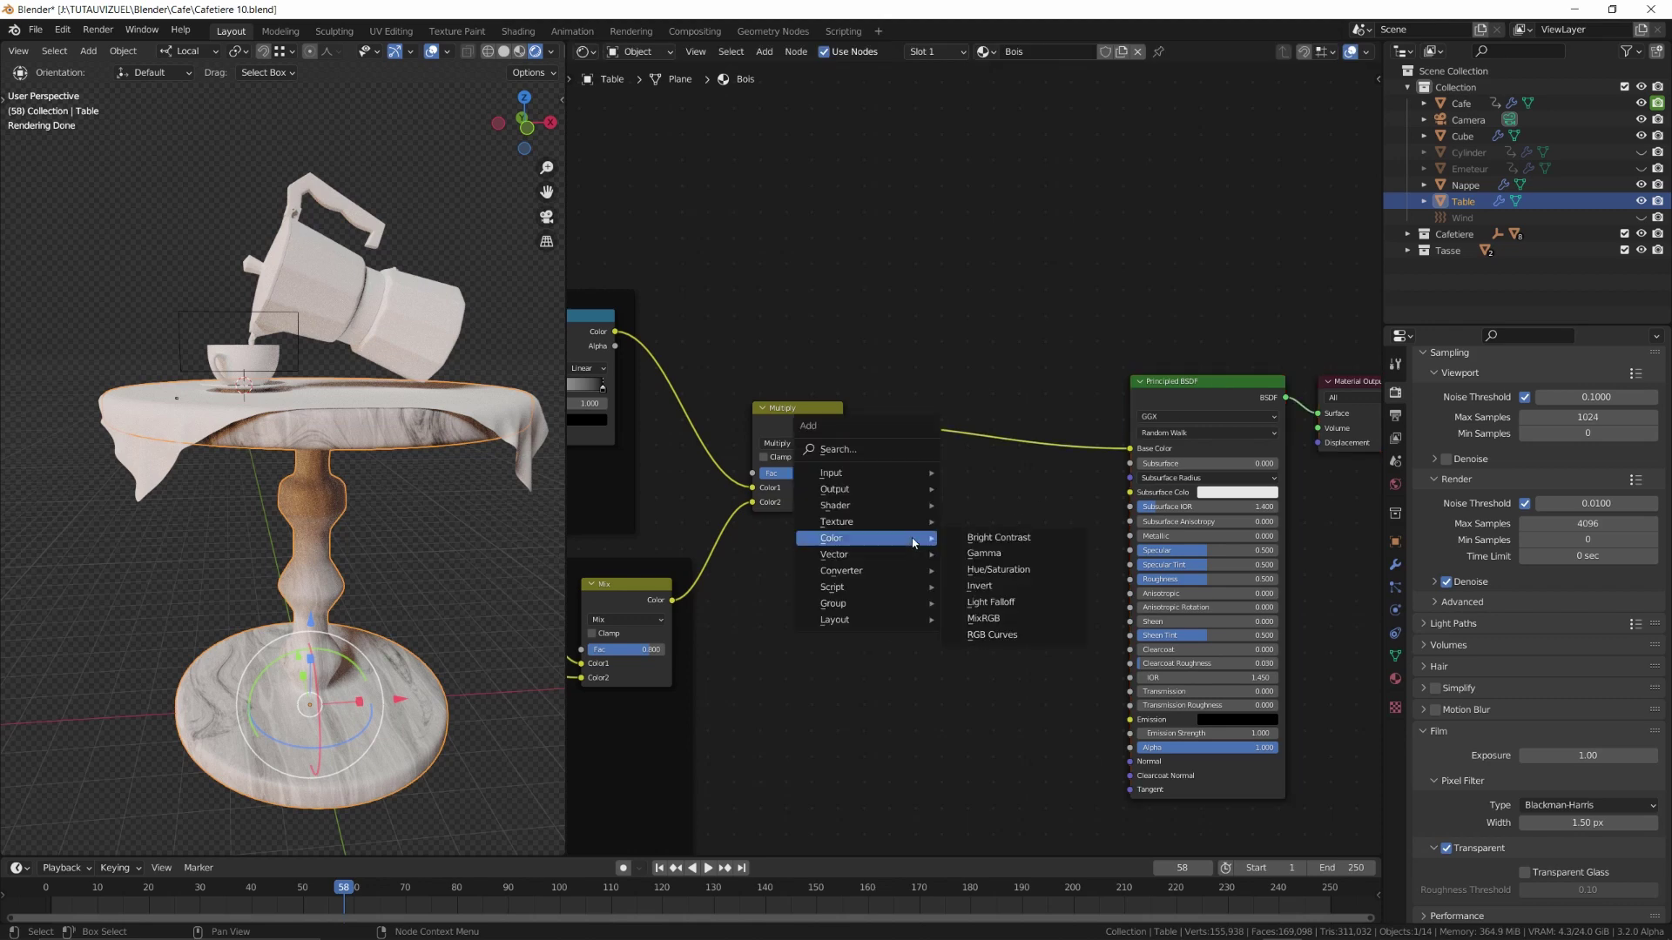
mouse_move(921, 575)
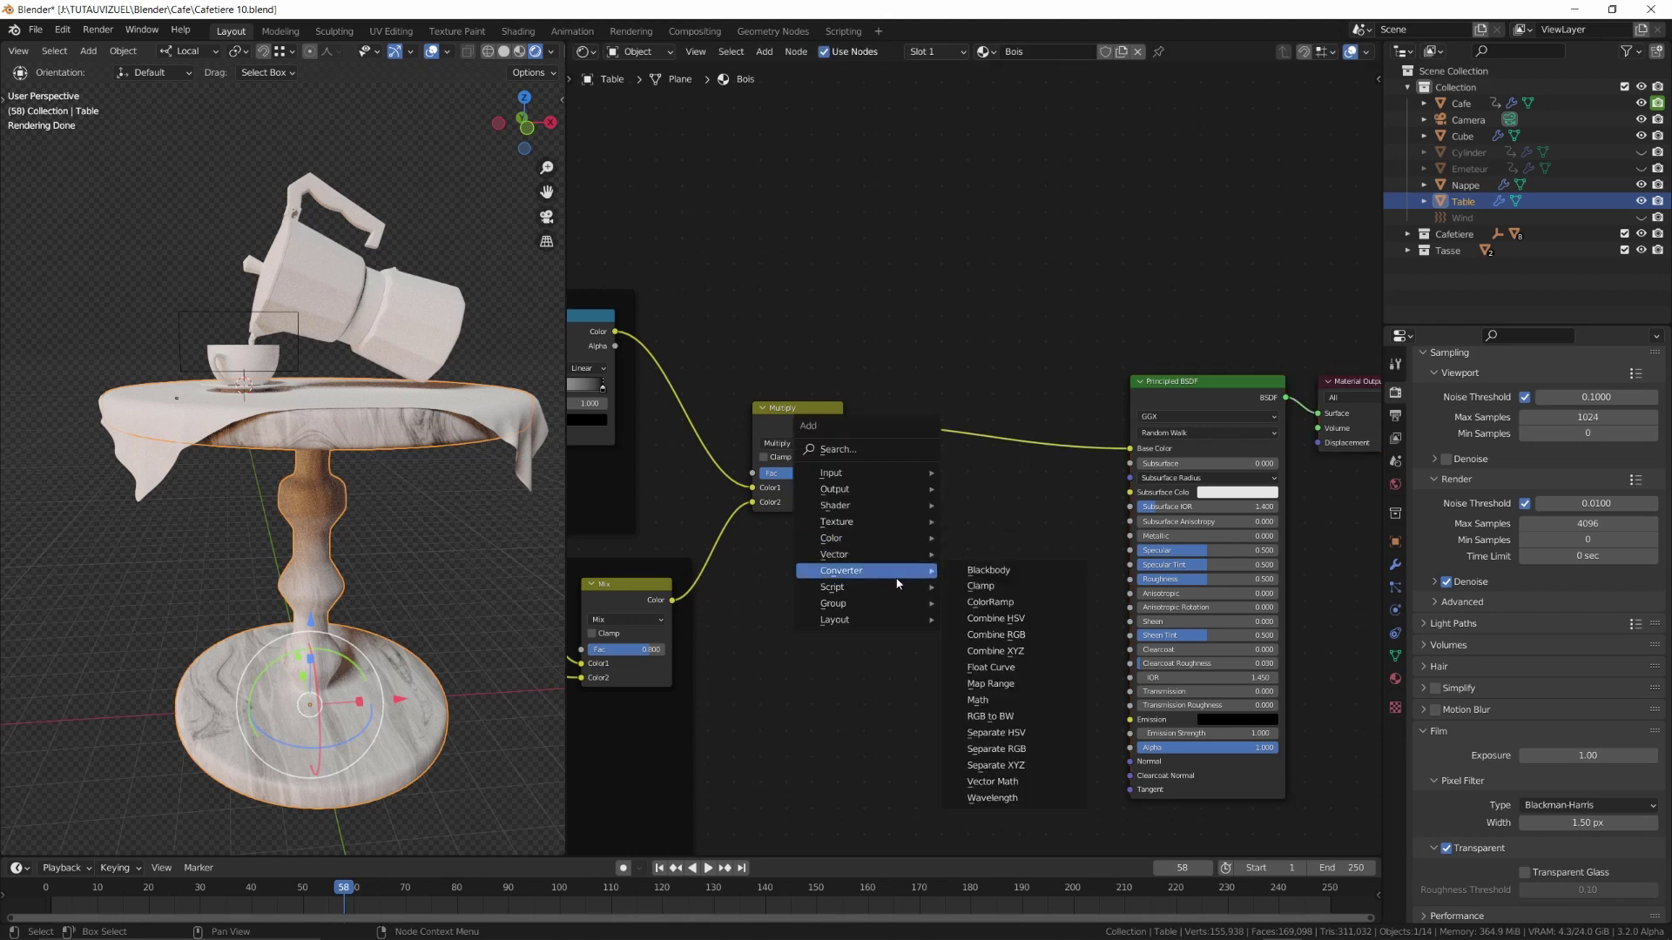
click(1001, 602)
click(887, 399)
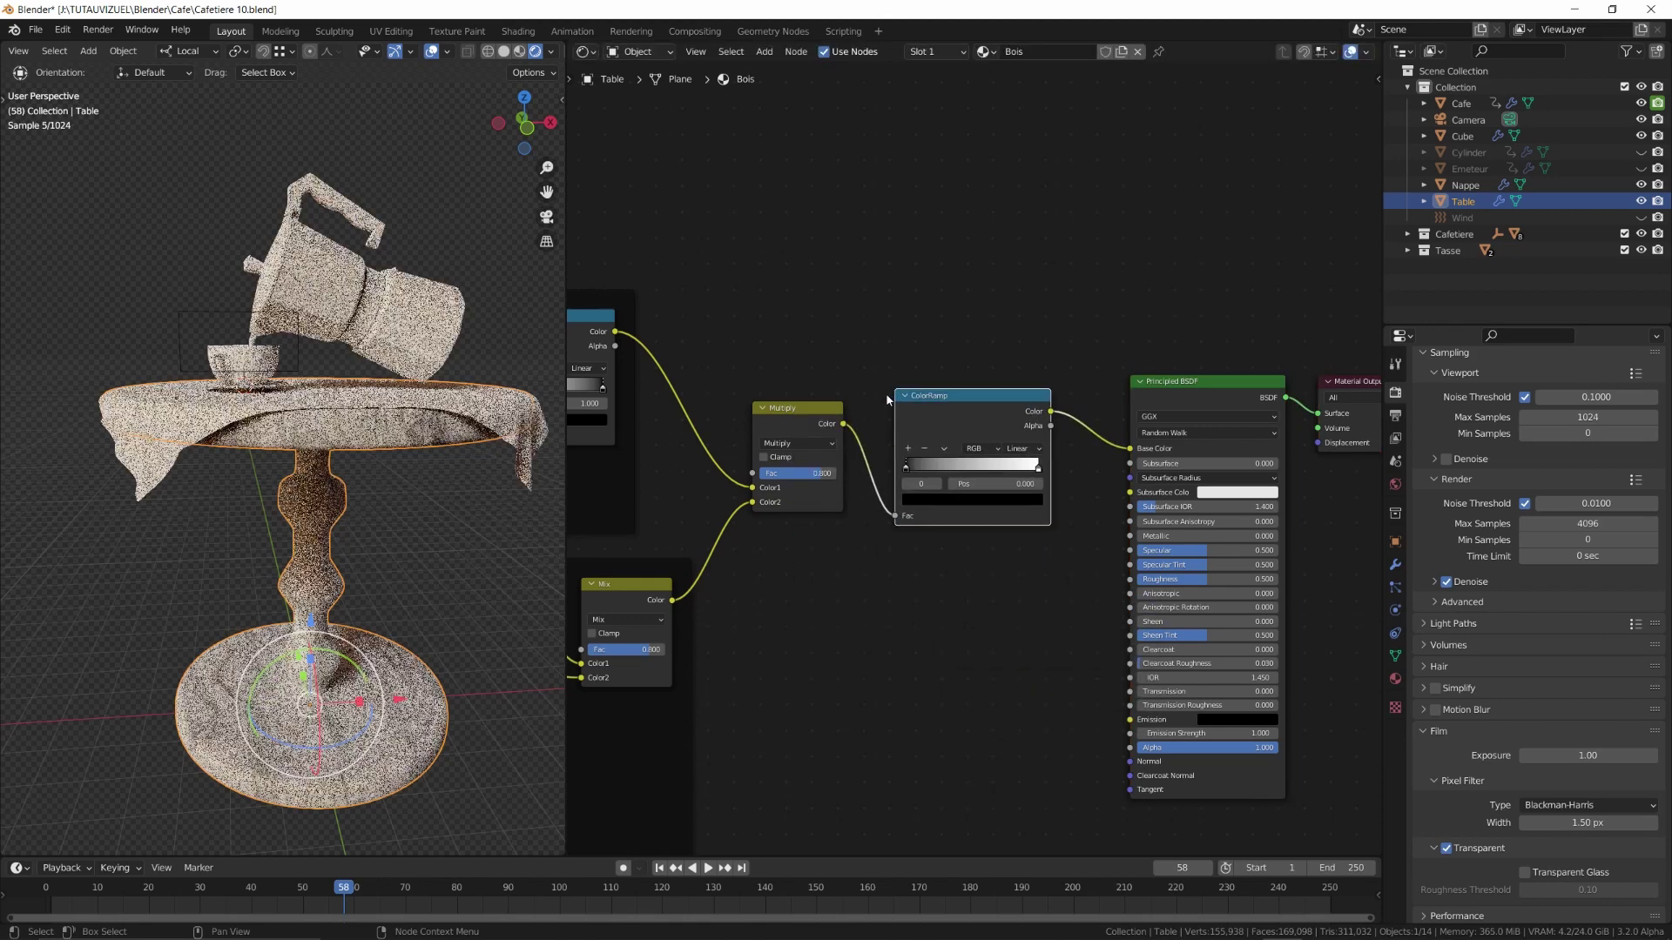
Add a middle stop to the new ColorRamp and colour the first two stops in very dark reddish browns
click(909, 448)
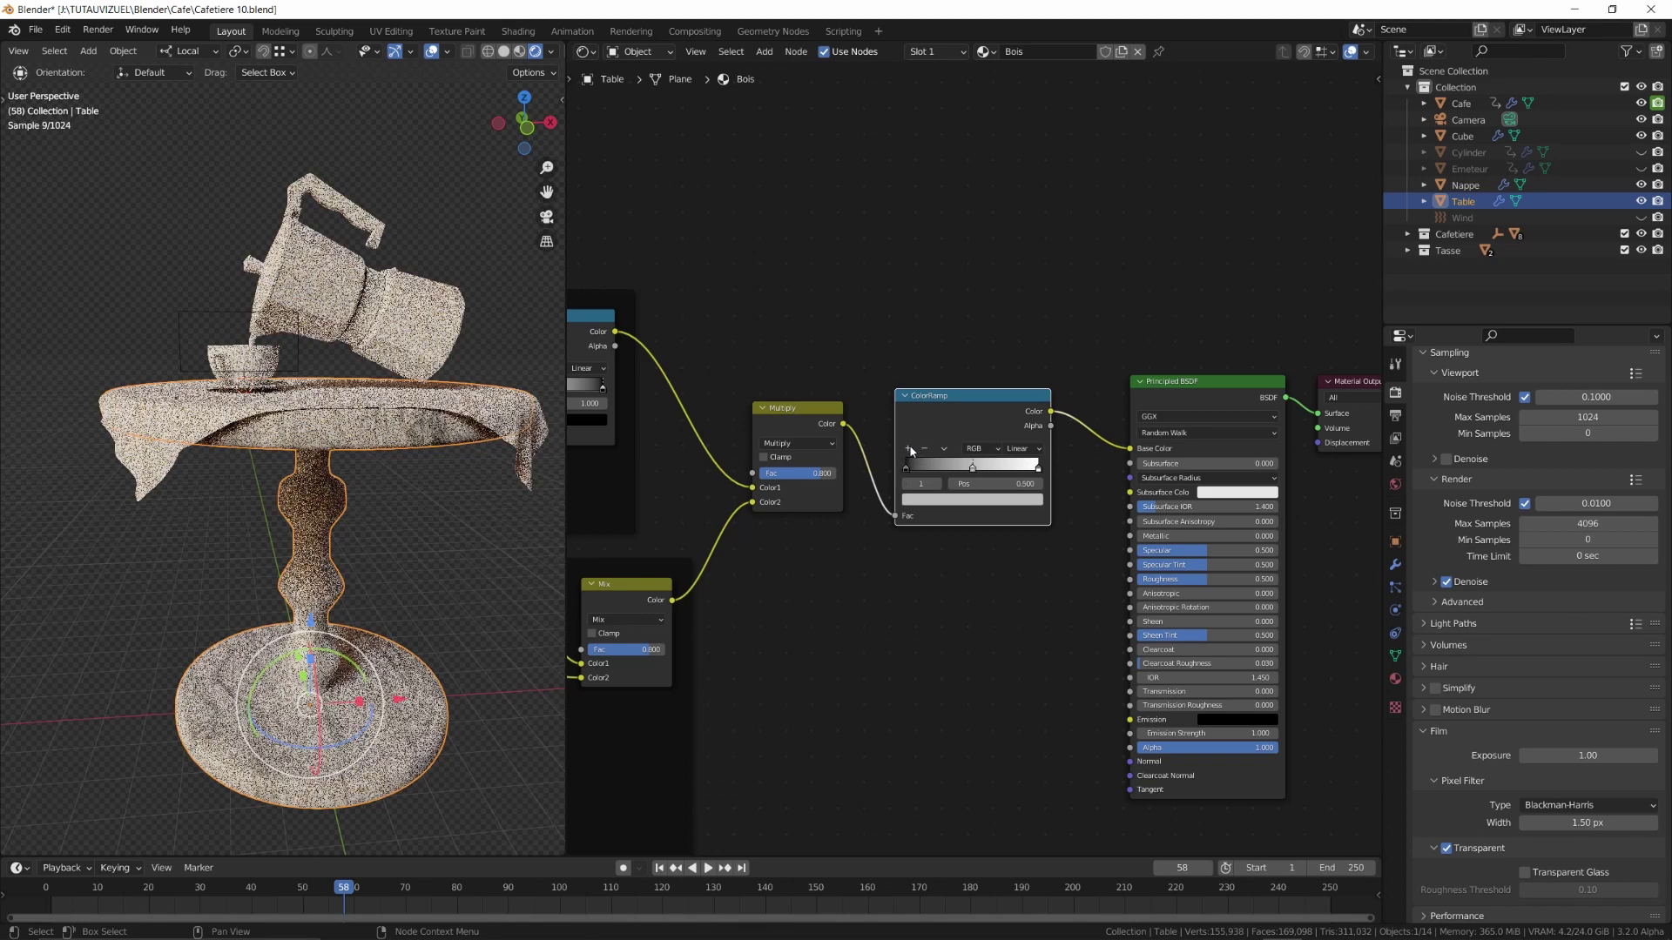
scroll(965, 511, up, 3)
click(945, 525)
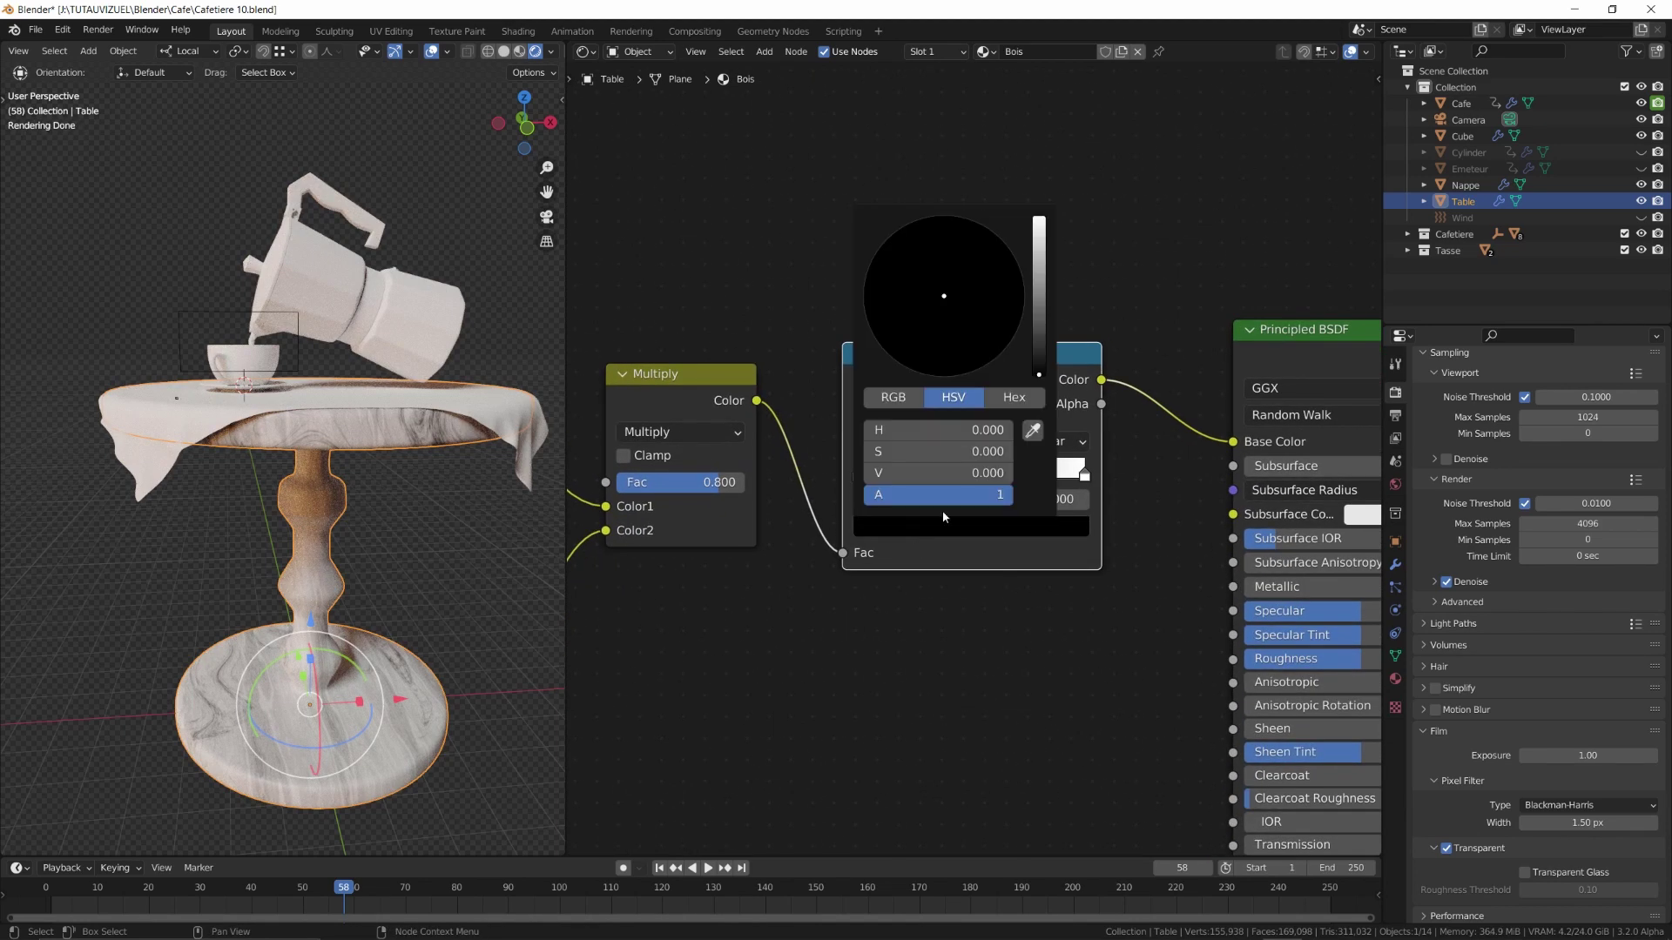
click(932, 359)
drag(1039, 362, 926, 364)
click(926, 477)
click(945, 526)
drag(1038, 259, 1038, 349)
Move the new ColorRamp's last stop to position 0.633 and colour it brownish red
drag(1084, 476, 997, 476)
click(945, 526)
drag(936, 317, 927, 367)
drag(1038, 219, 1039, 291)
Insert a MixRGB node between the new ColorRamp and the Principled BSDF's Base Color
middle_drag(453, 636, 312, 669)
key(shift+a)
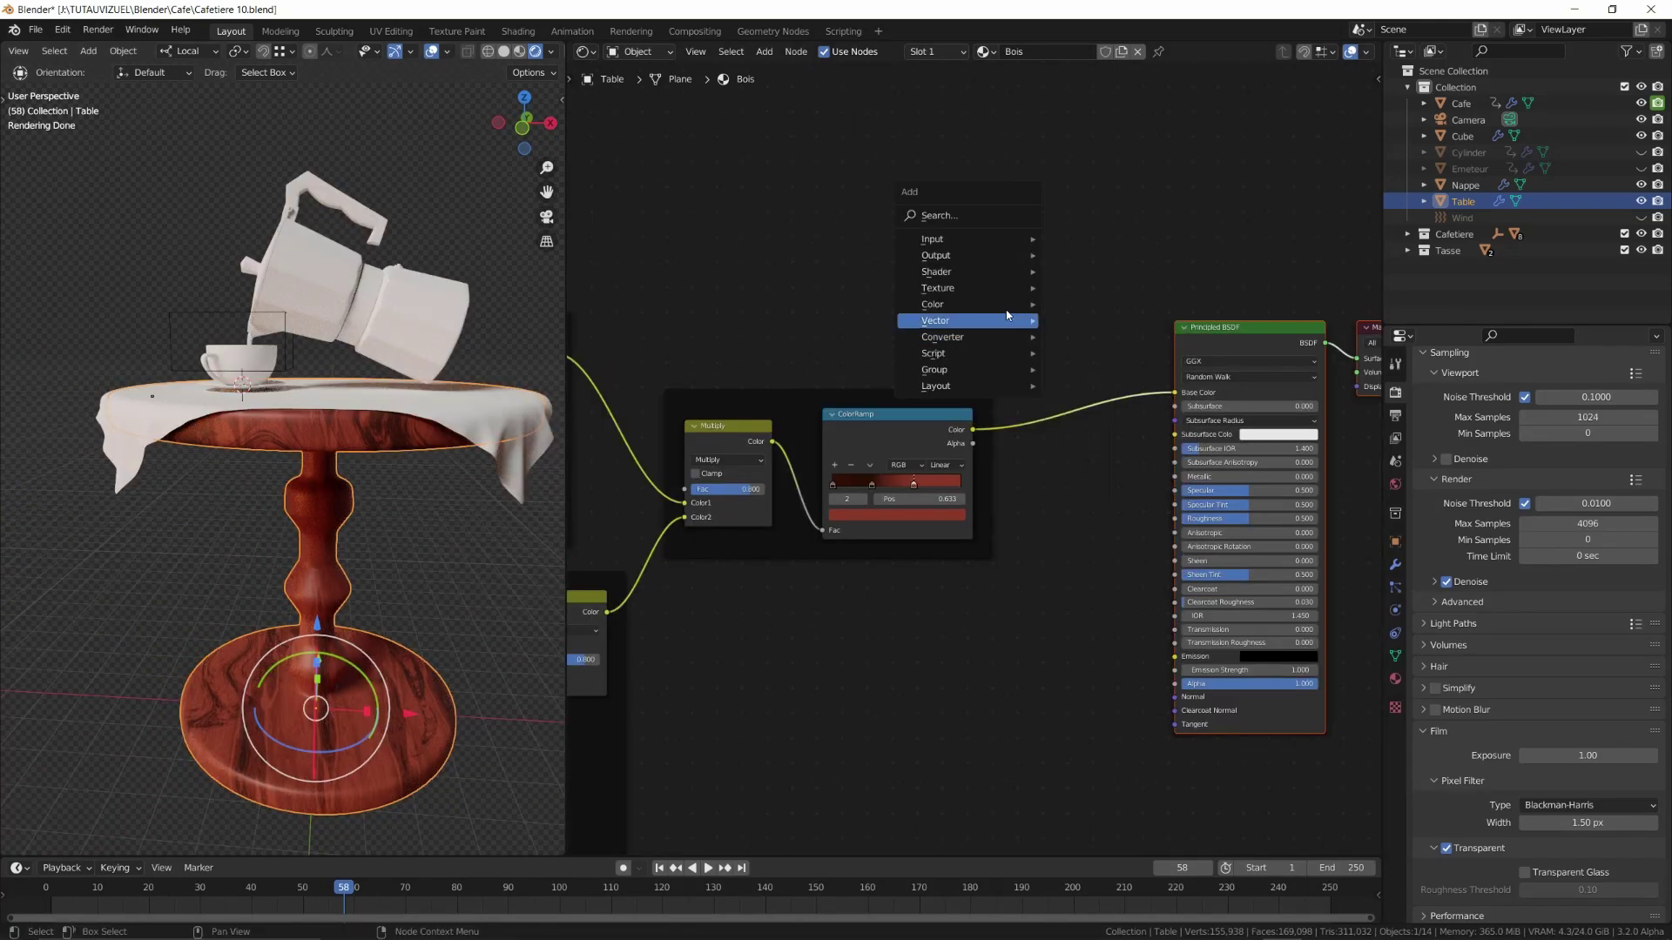
mouse_move(1007, 305)
click(1088, 385)
click(1037, 373)
Set the new mix node's Fac to about 0.147 and its blend mode to Multiply
shift+middle_drag(1101, 335, 1049, 452)
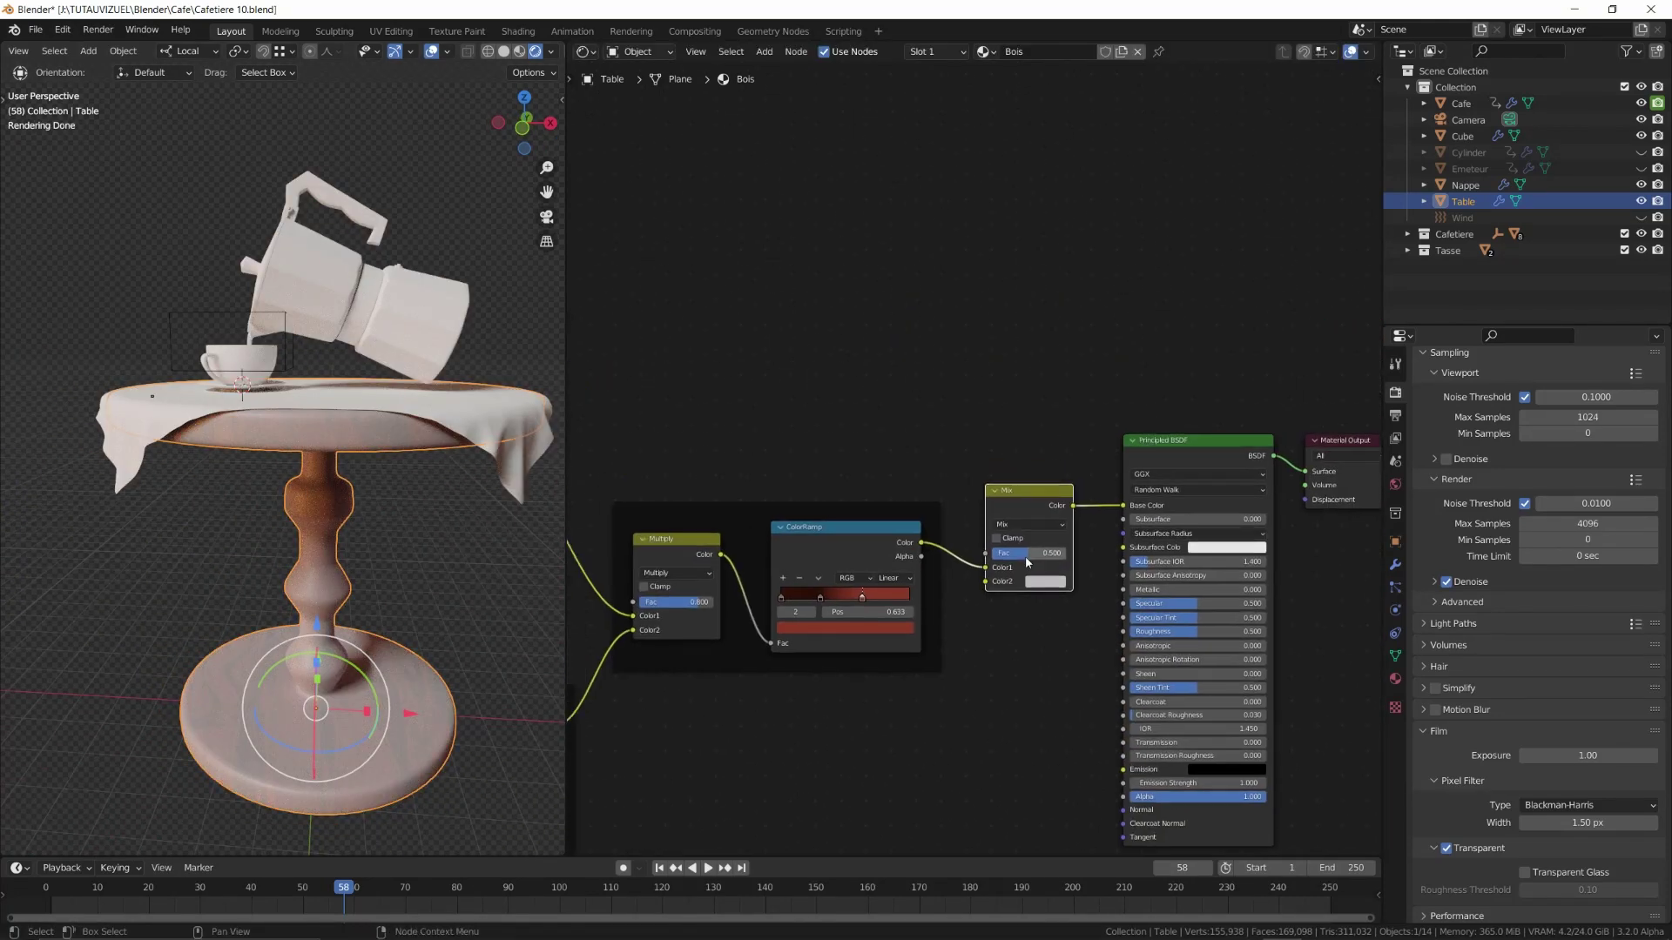
drag(1045, 553, 1010, 553)
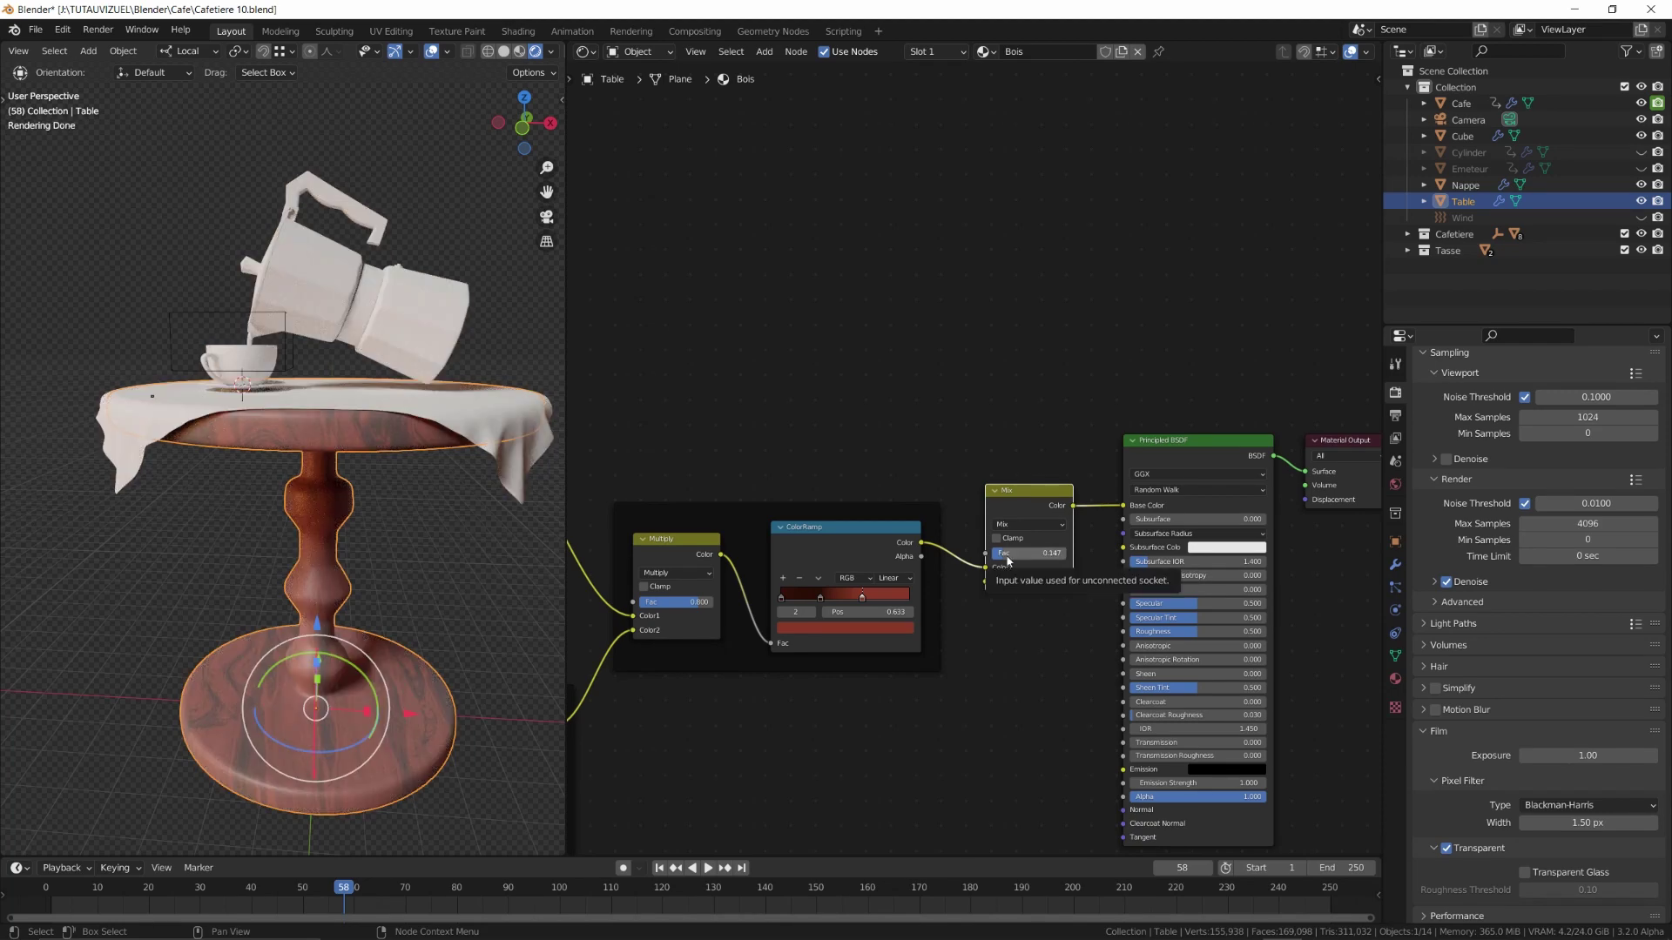
click(1029, 524)
click(1037, 558)
scroll(1039, 552, up, 1)
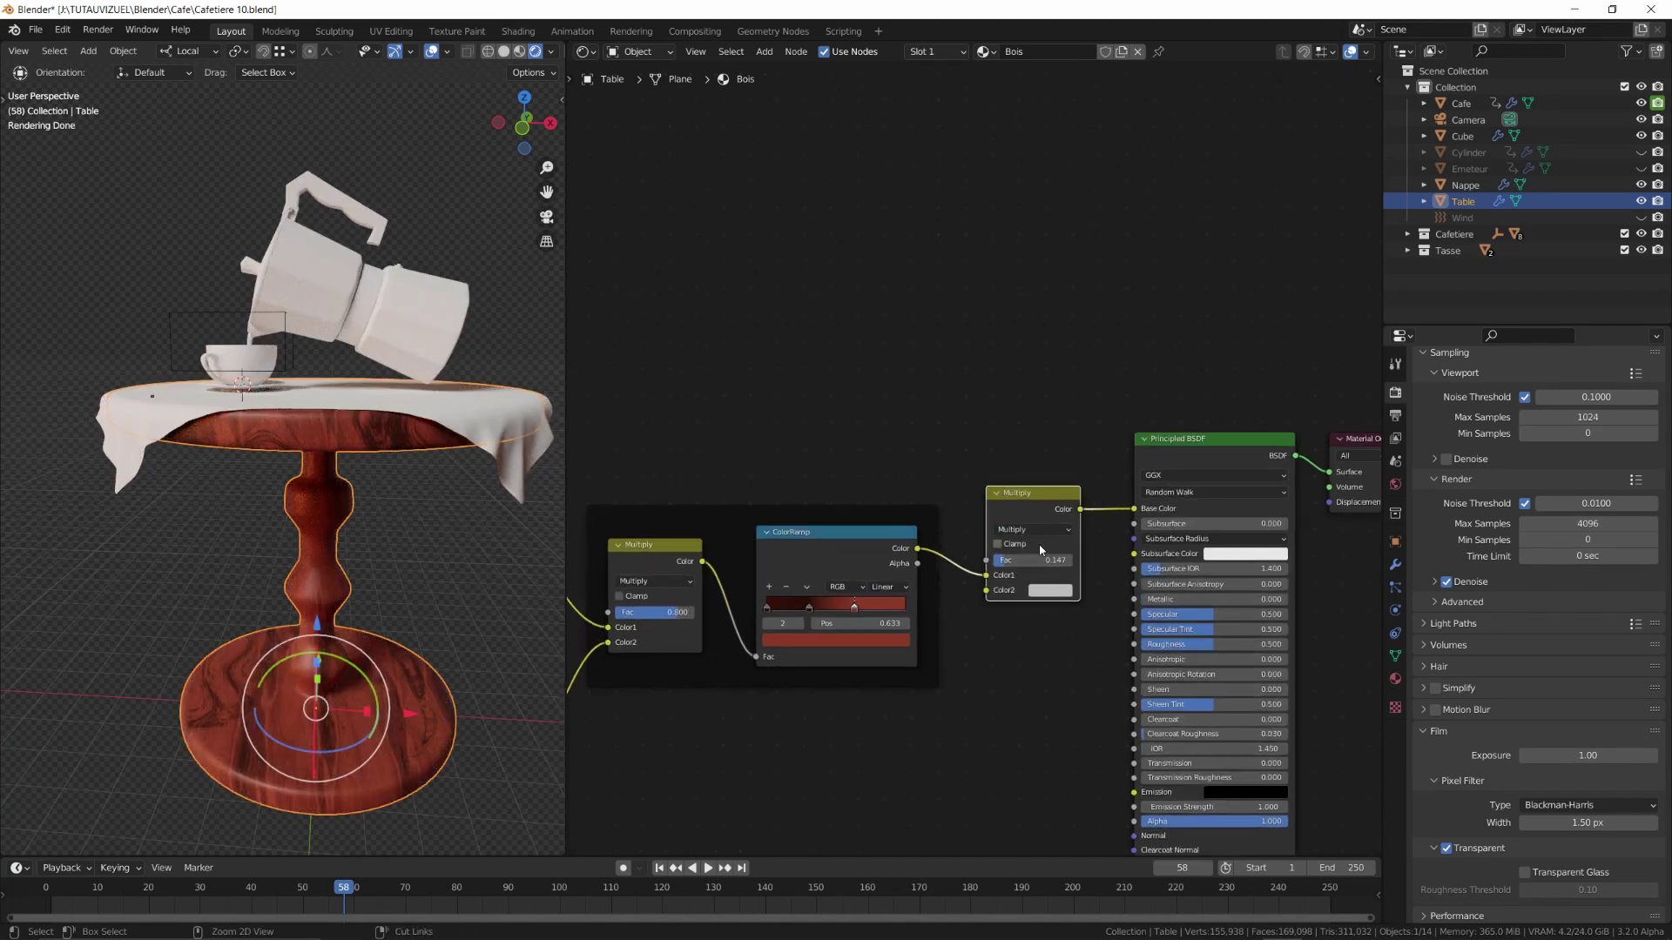
Add a third Wave Texture, link its Color to the last Multiply node's Color2, and raise that node's Fac to about 0.75
middle_drag(997, 437, 1085, 460)
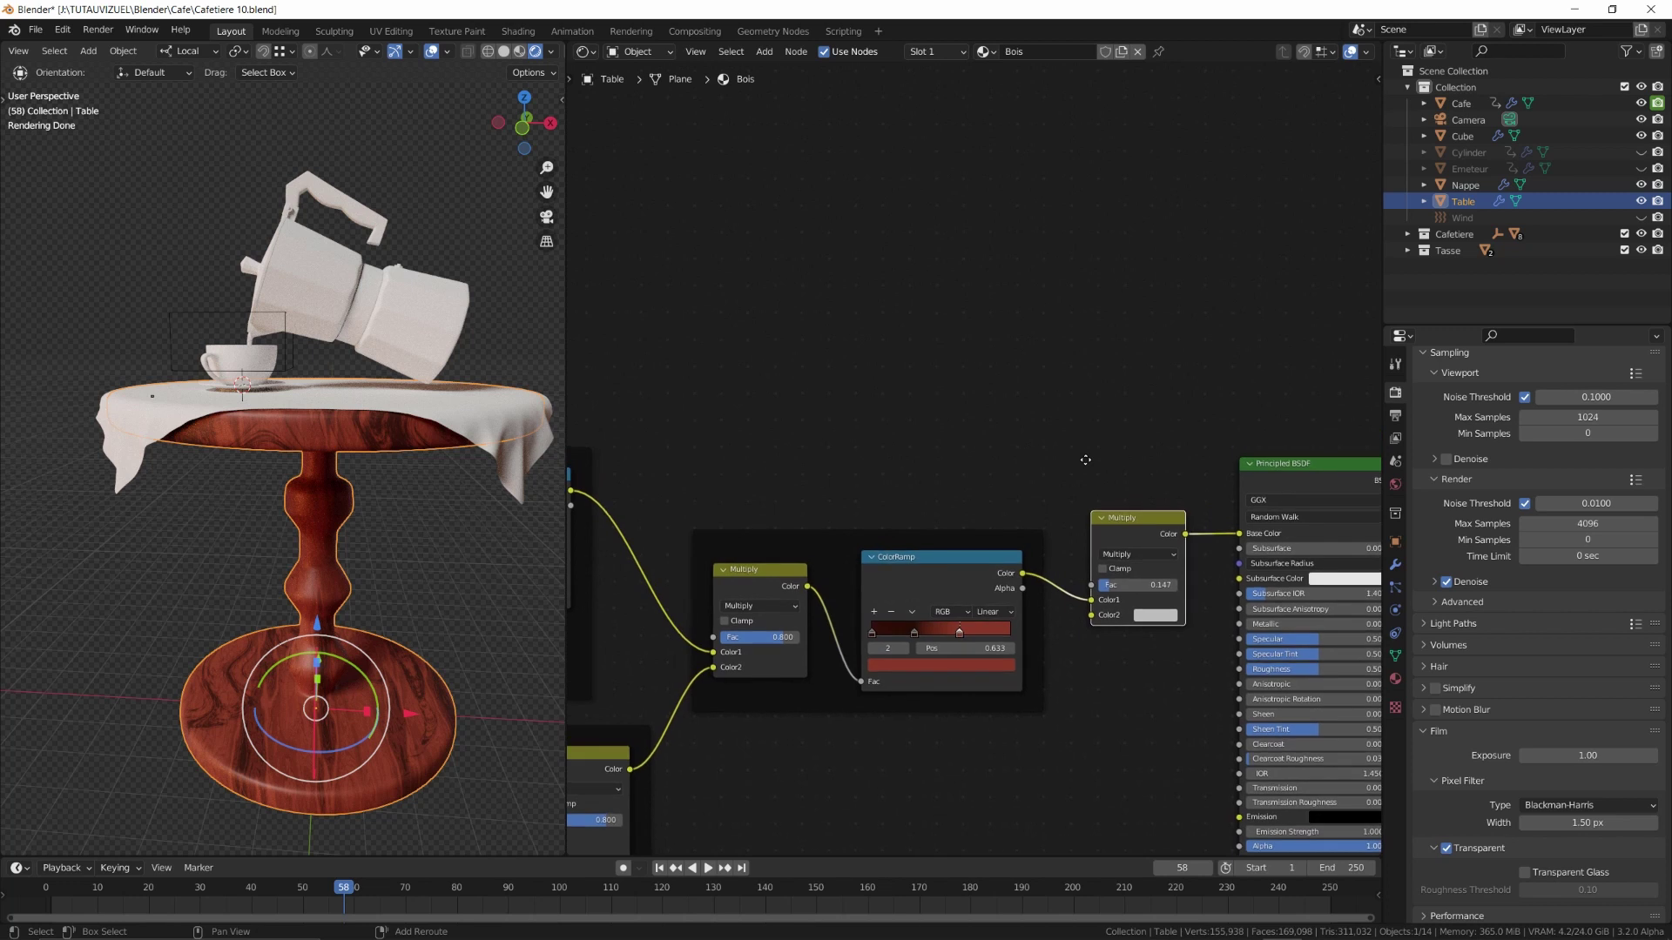
key(shift+a)
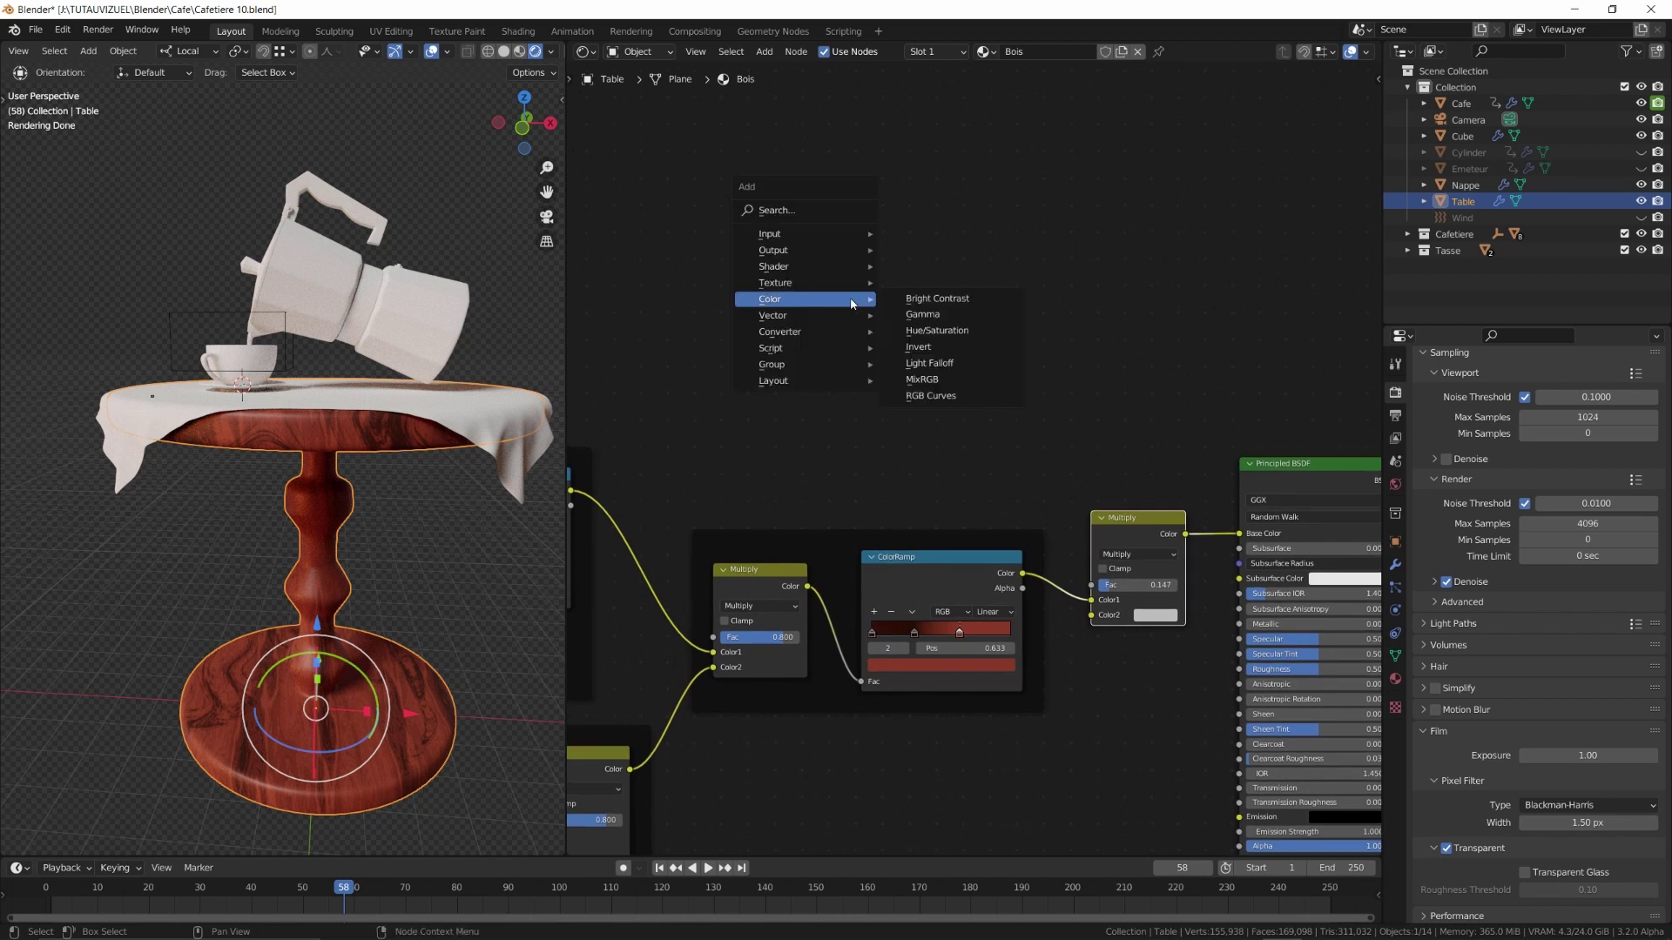
mouse_move(848, 284)
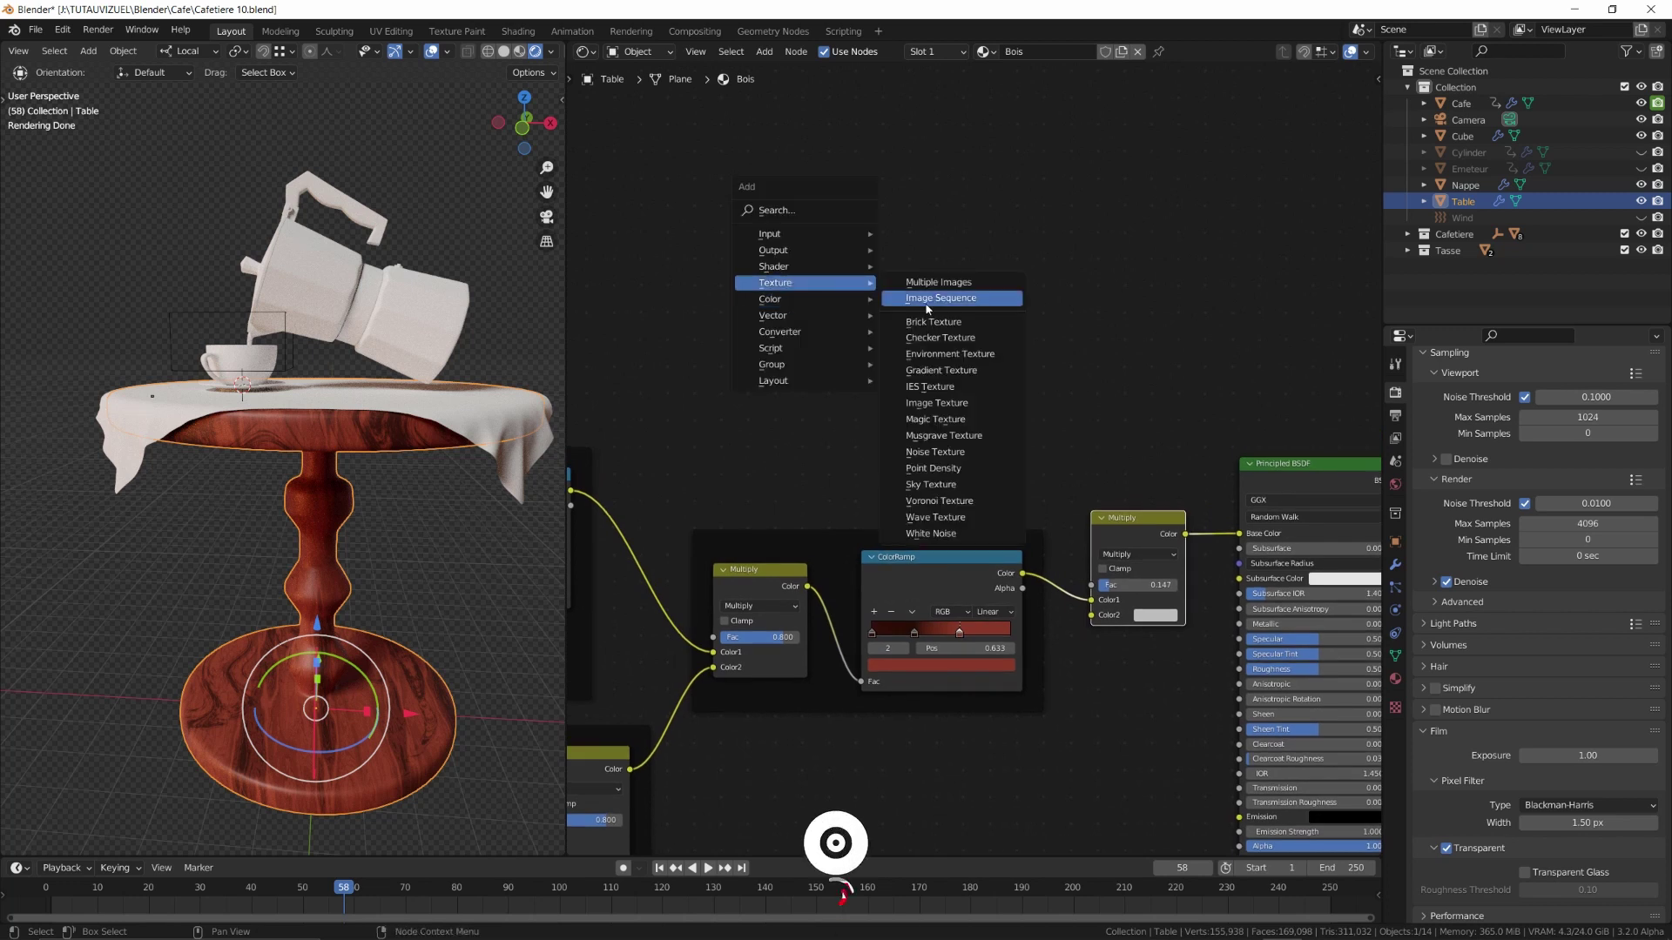
click(947, 509)
click(876, 286)
drag(978, 310, 1162, 584)
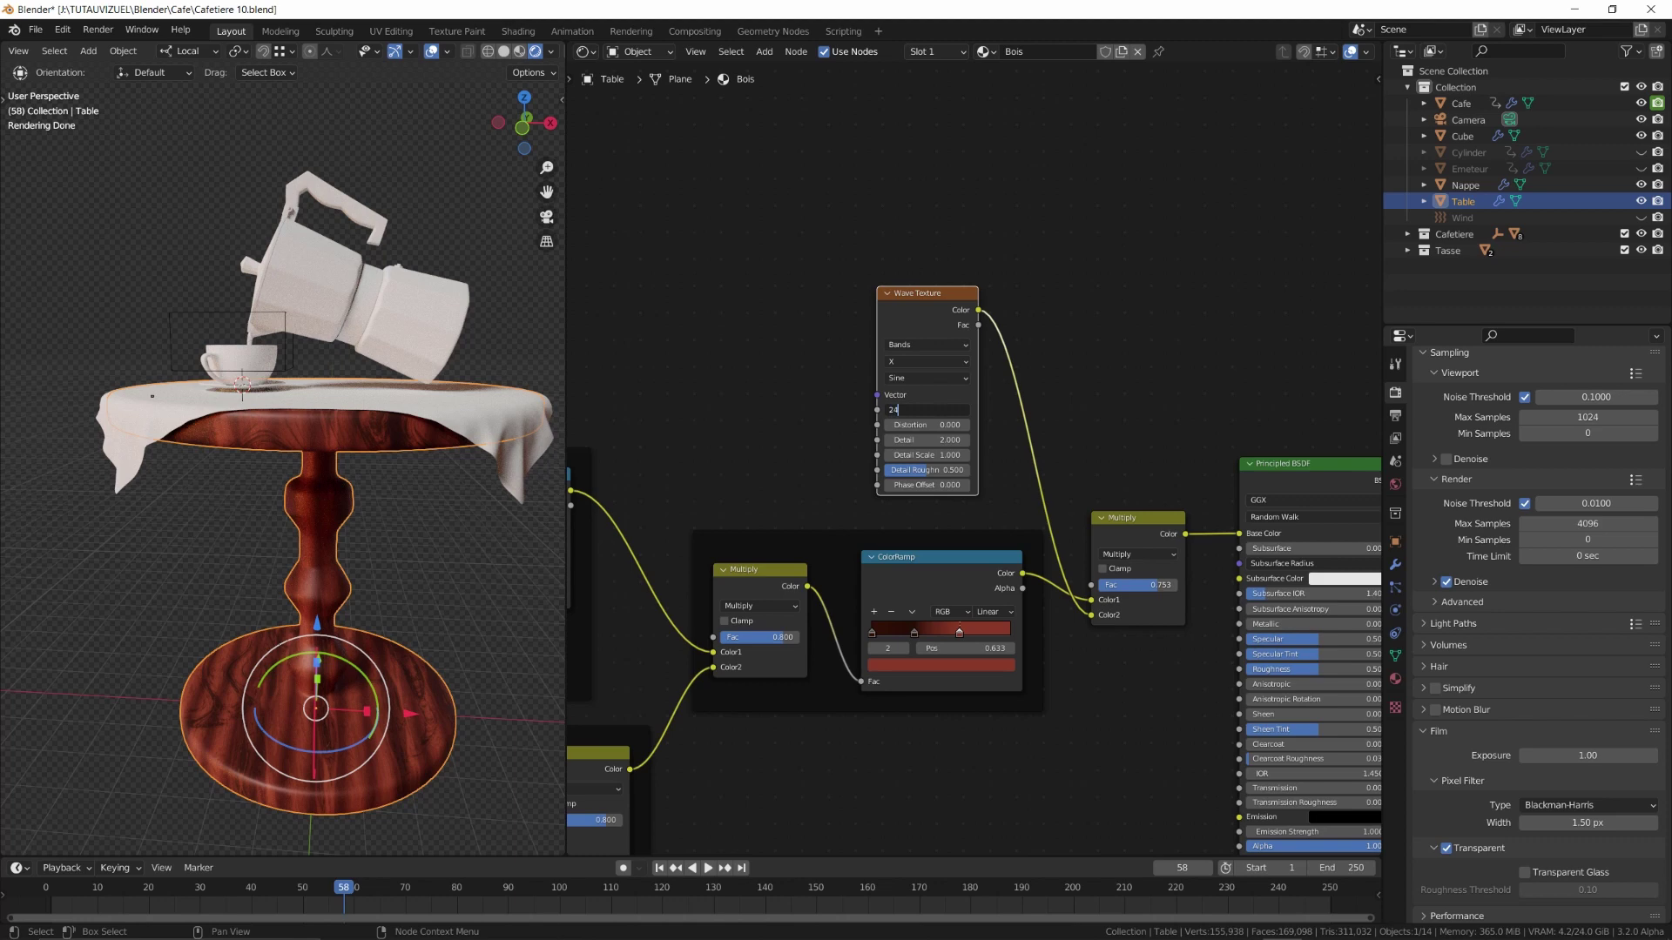
Set the third Wave Texture's Scale to 24, Distortion to 7 and Detail to 4.5
key(Return)
click(927, 425)
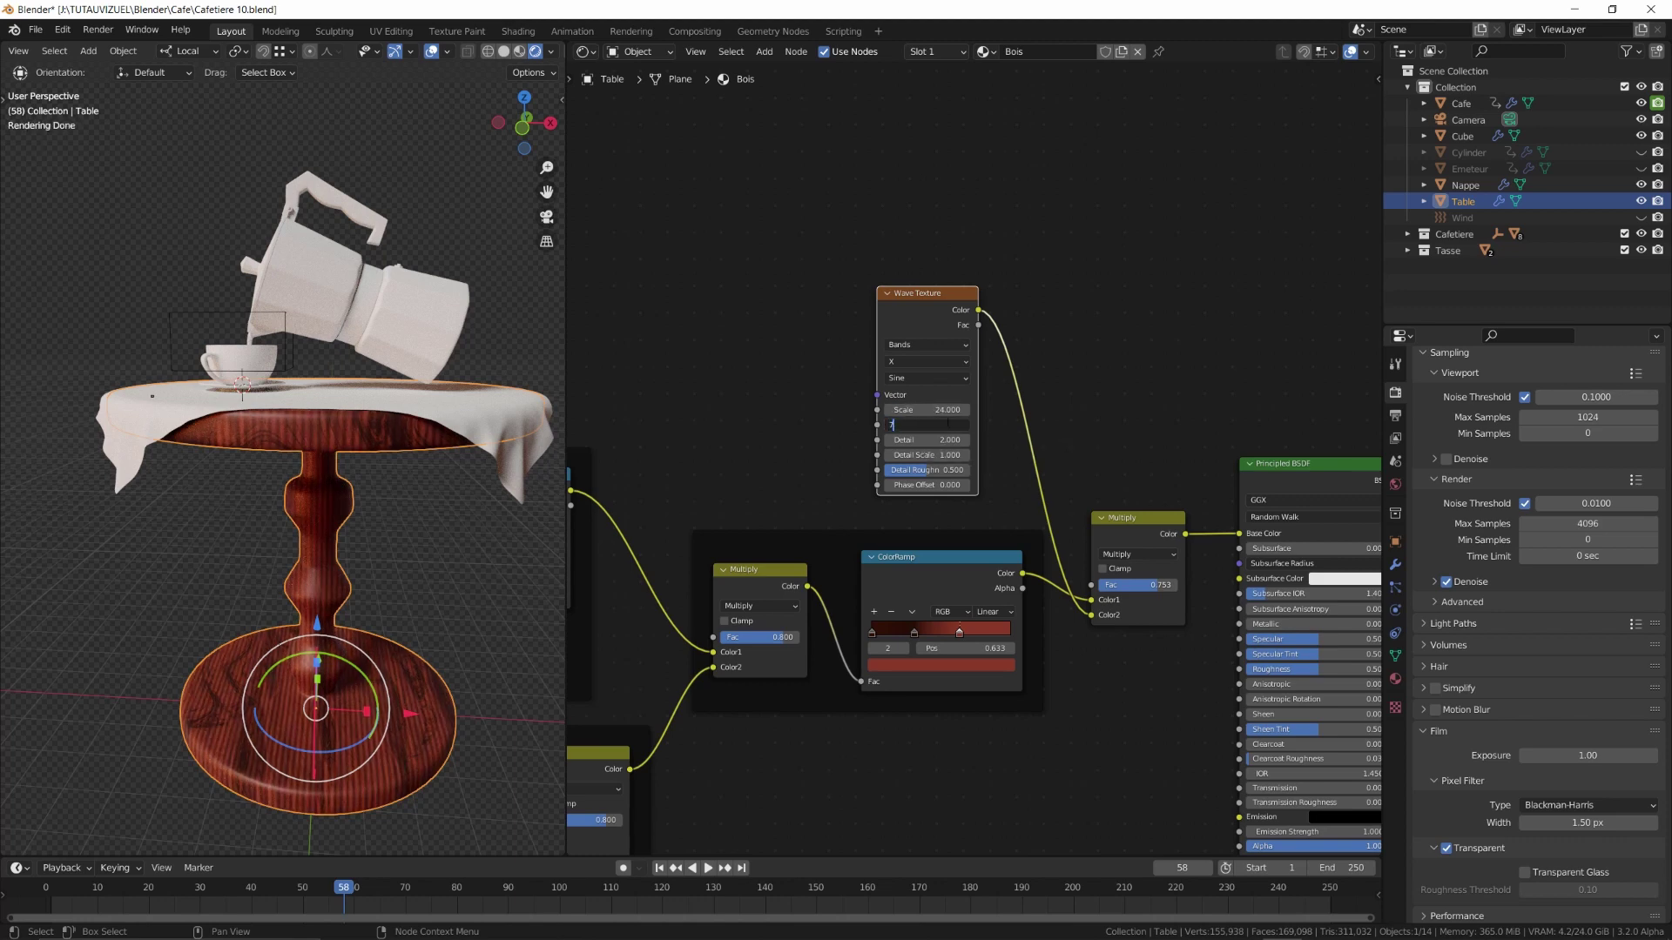
text(7)
key(Return)
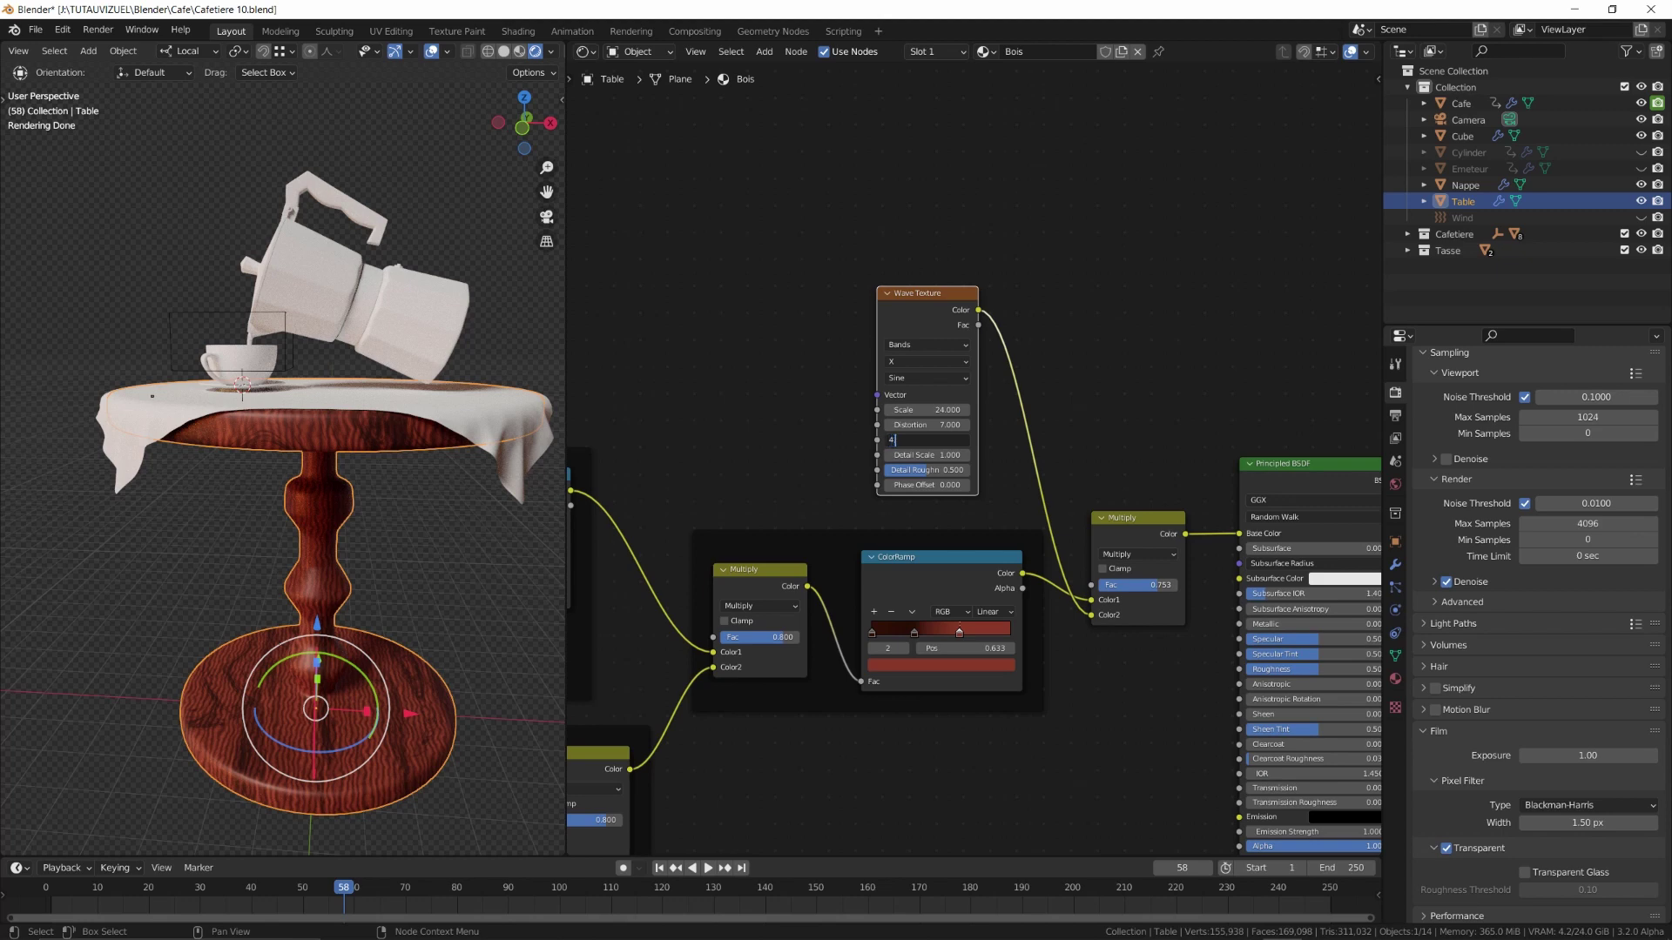
text(4.5)
key(Return)
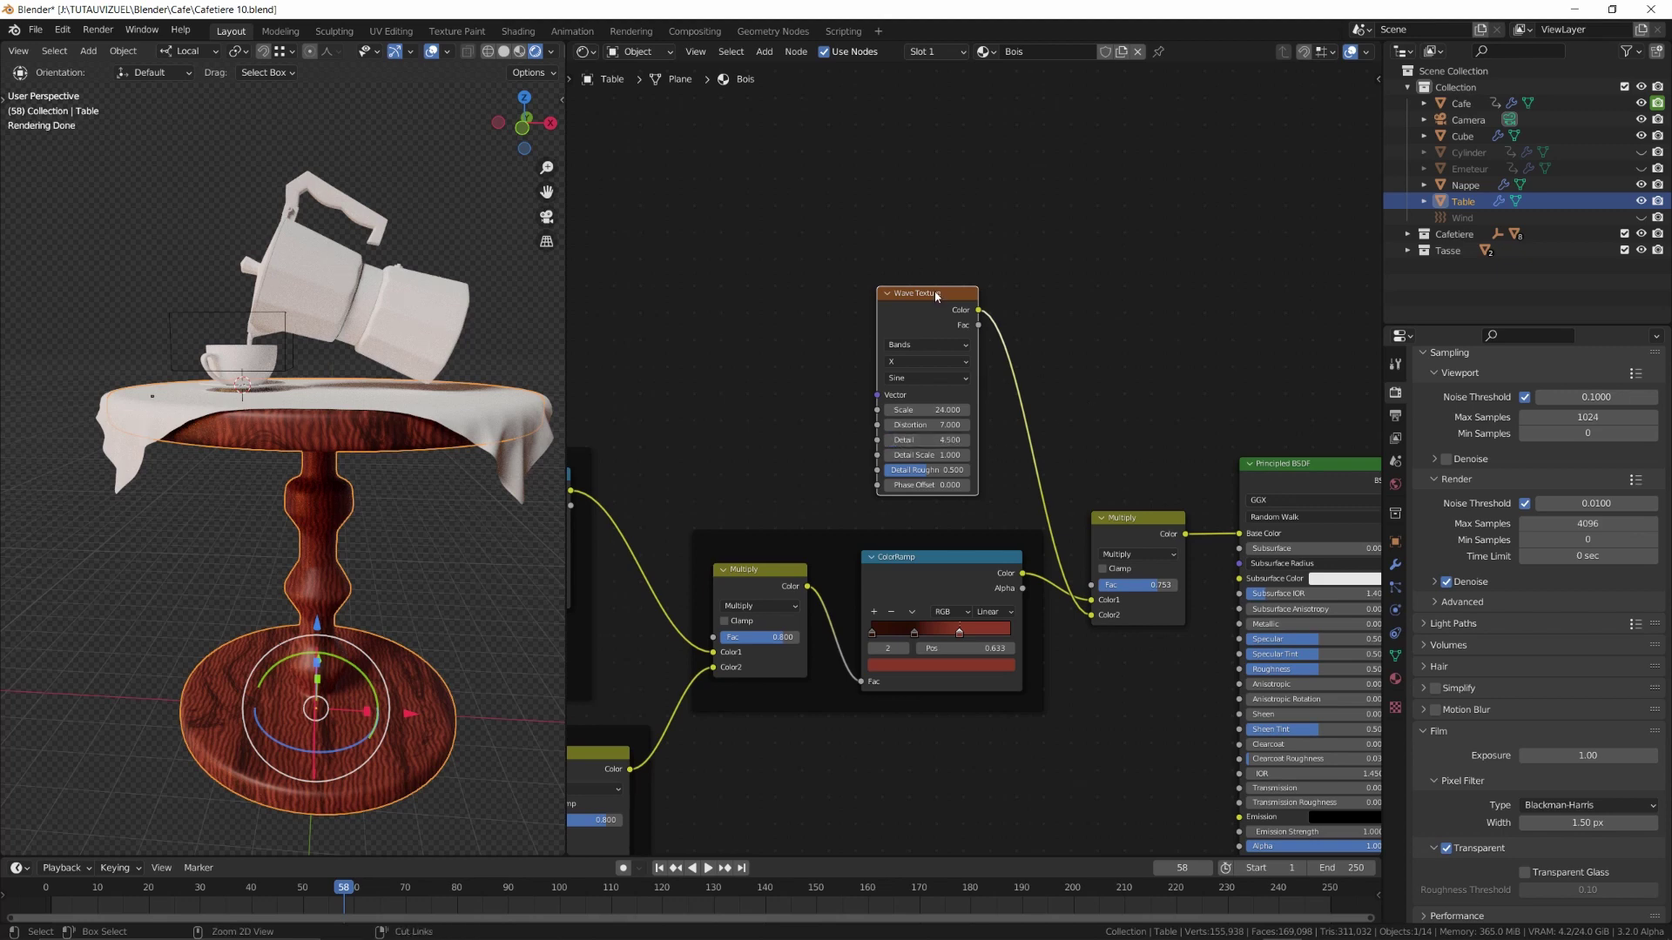
Add Texture Coordinate and Mapping nodes to the third Wave Texture and move the group higher above the ColorRamp
key(ctrl+t)
middle_drag(1002, 312, 1146, 304)
drag(1123, 227, 712, 429)
drag(934, 319, 930, 246)
Set the Fac of the Multiply node before the Principled BSDF to 0.167
shift+middle_drag(1268, 612, 1064, 557)
scroll(1064, 562, up, 3)
drag(1078, 522, 1045, 523)
ctrl+middle_drag(1052, 320, 928, 494)
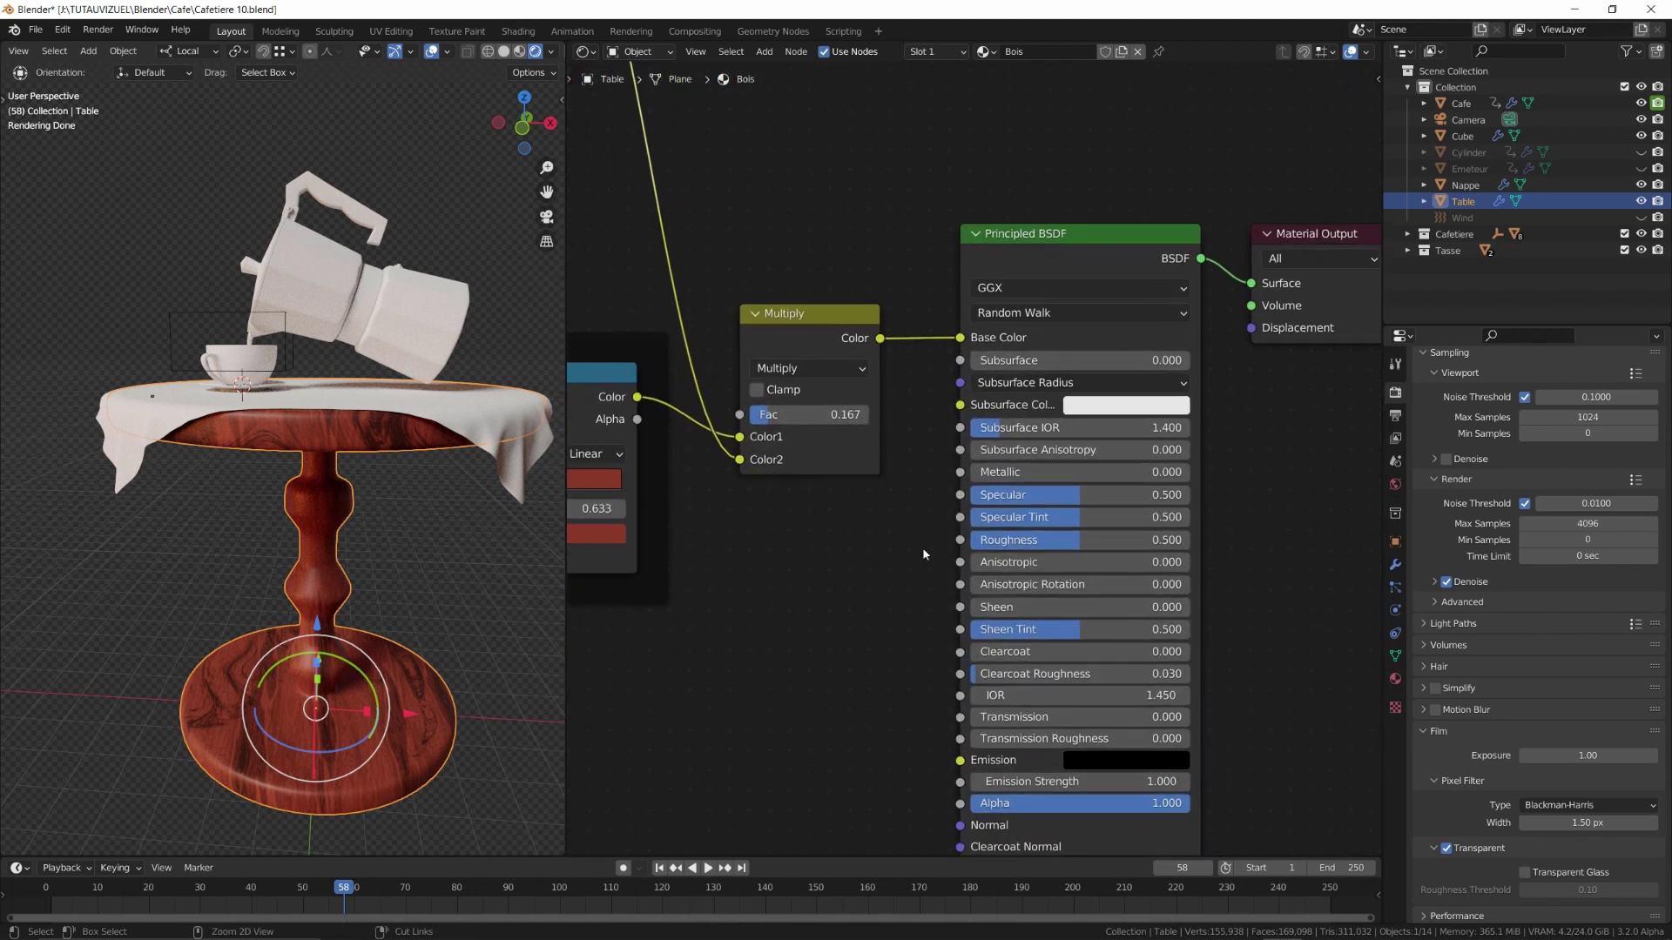
Set the wood's Principled BSDF Roughness to 0.238, Specular to 0.285 and Metallic to 0.084
drag(1078, 540, 994, 479)
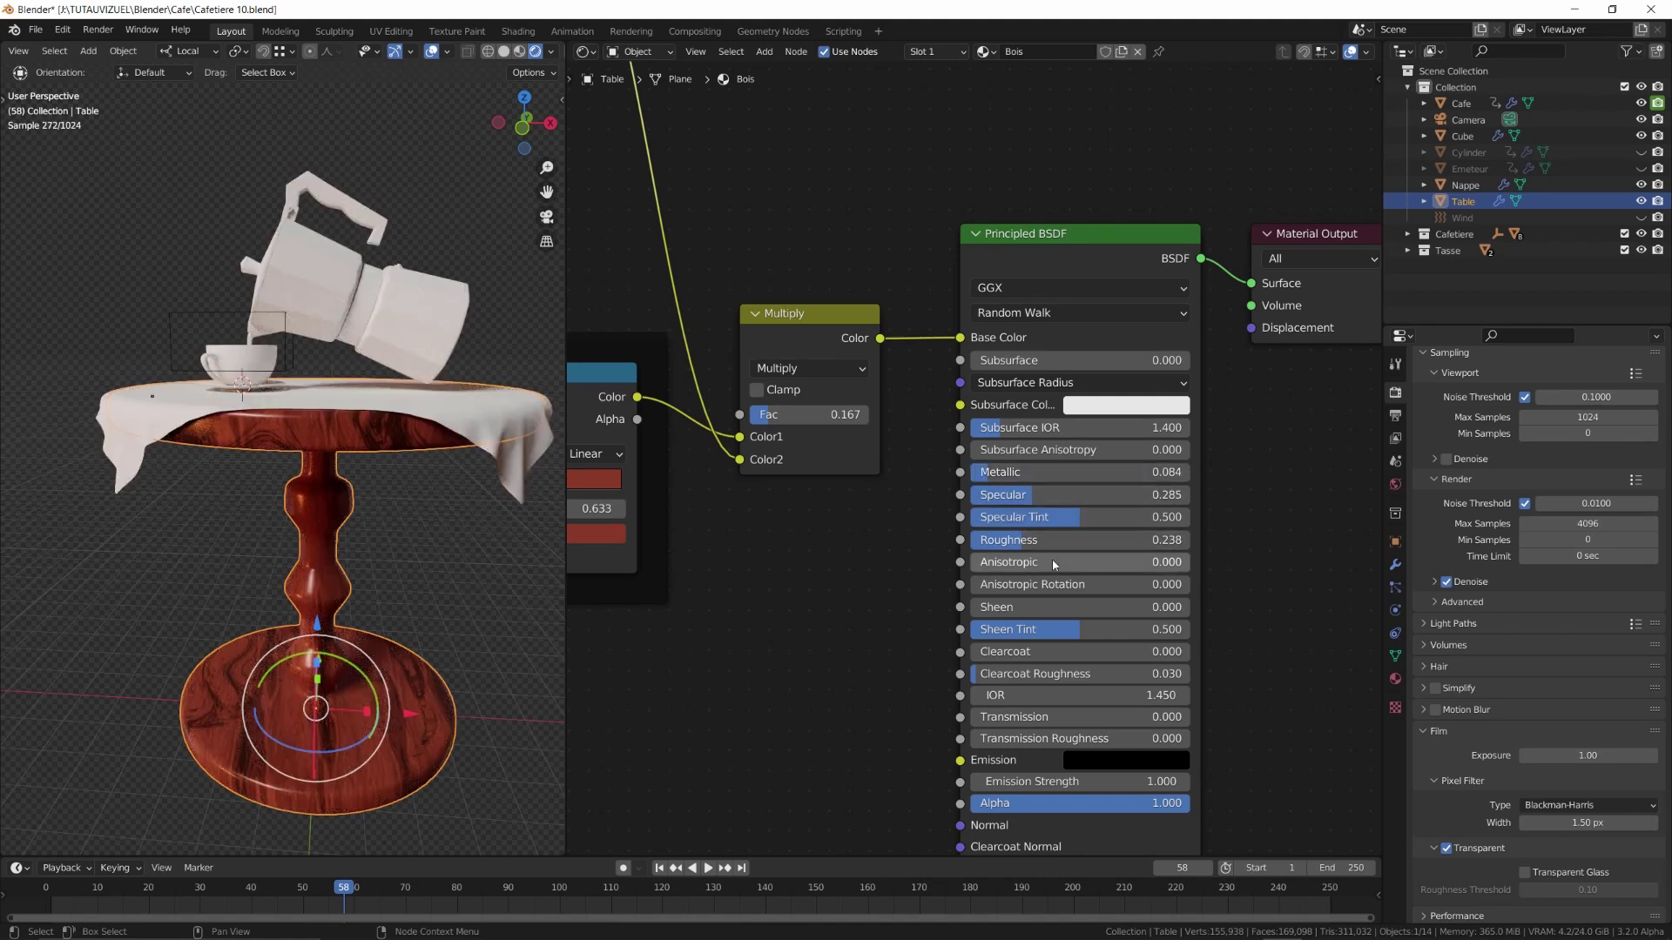
middle_drag(844, 563, 1199, 560)
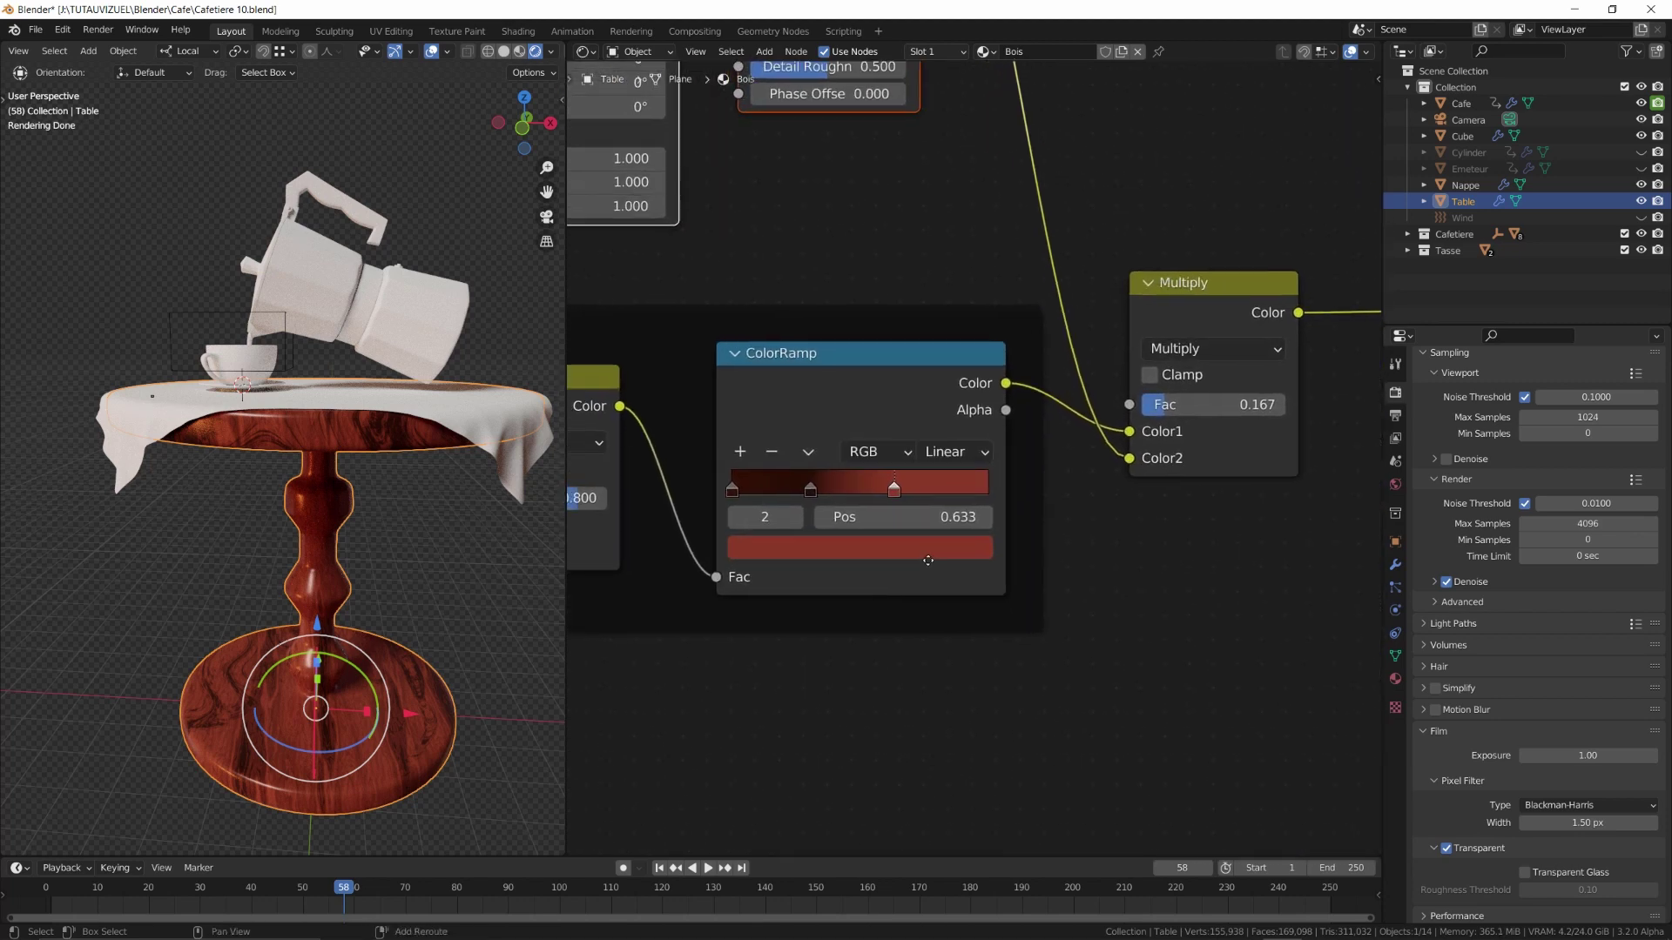
scroll(989, 502, up, 2)
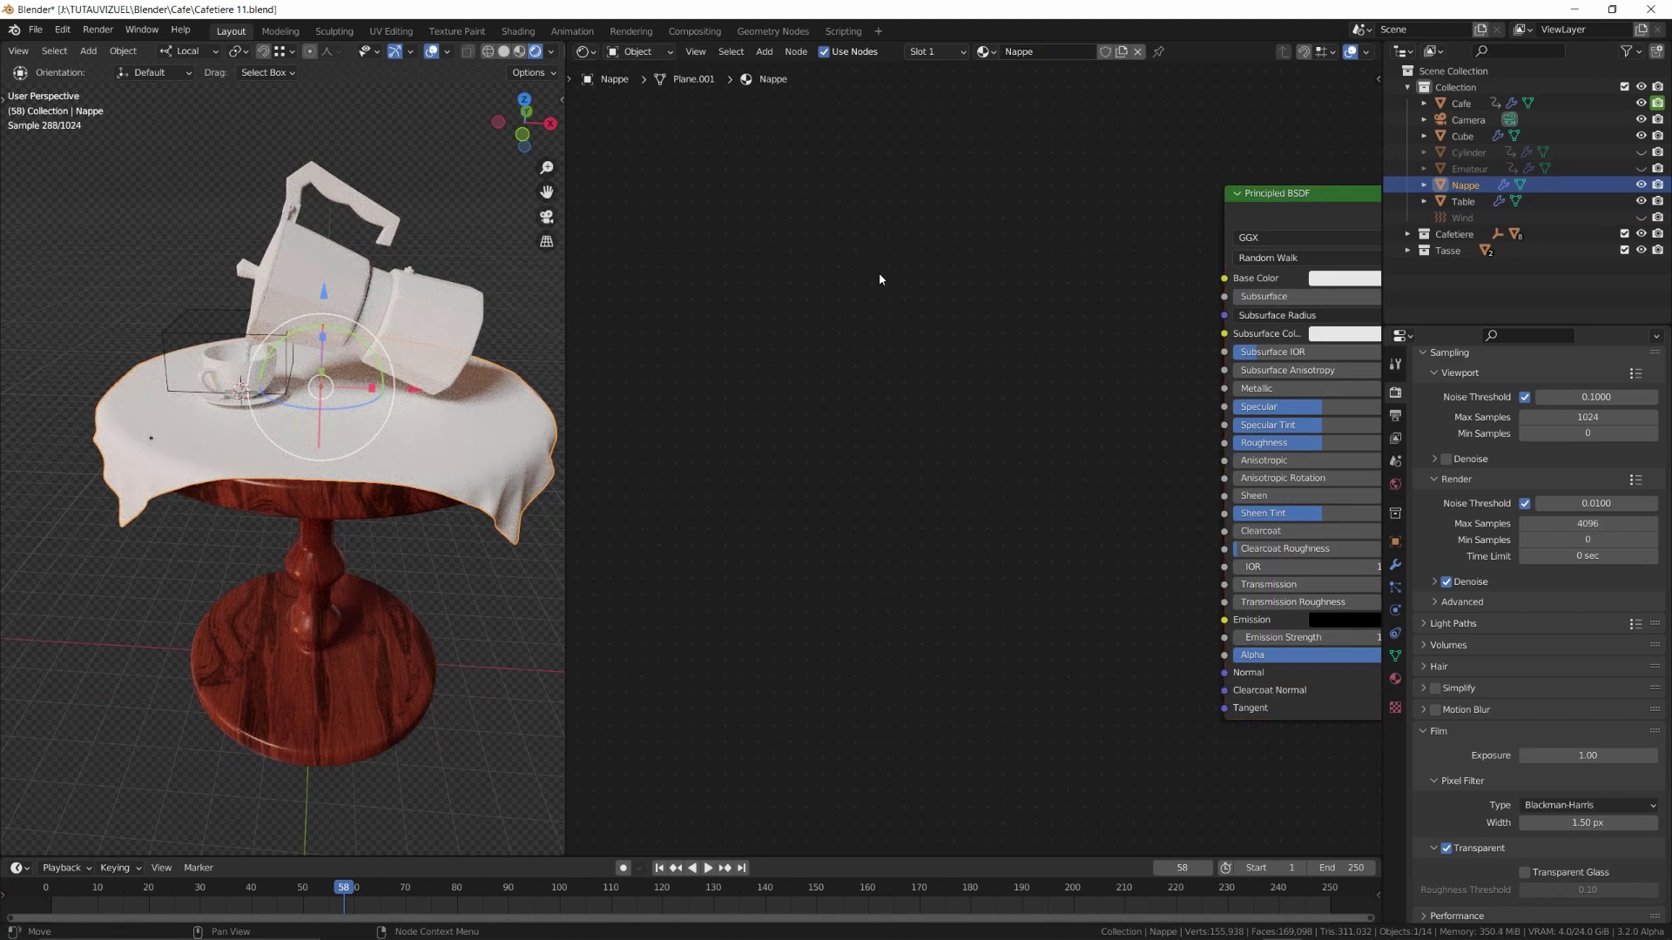
Add a Wave Texture to the tablecloth material and connect its Color to the Principled BSDF's Base Color
key(shift+a)
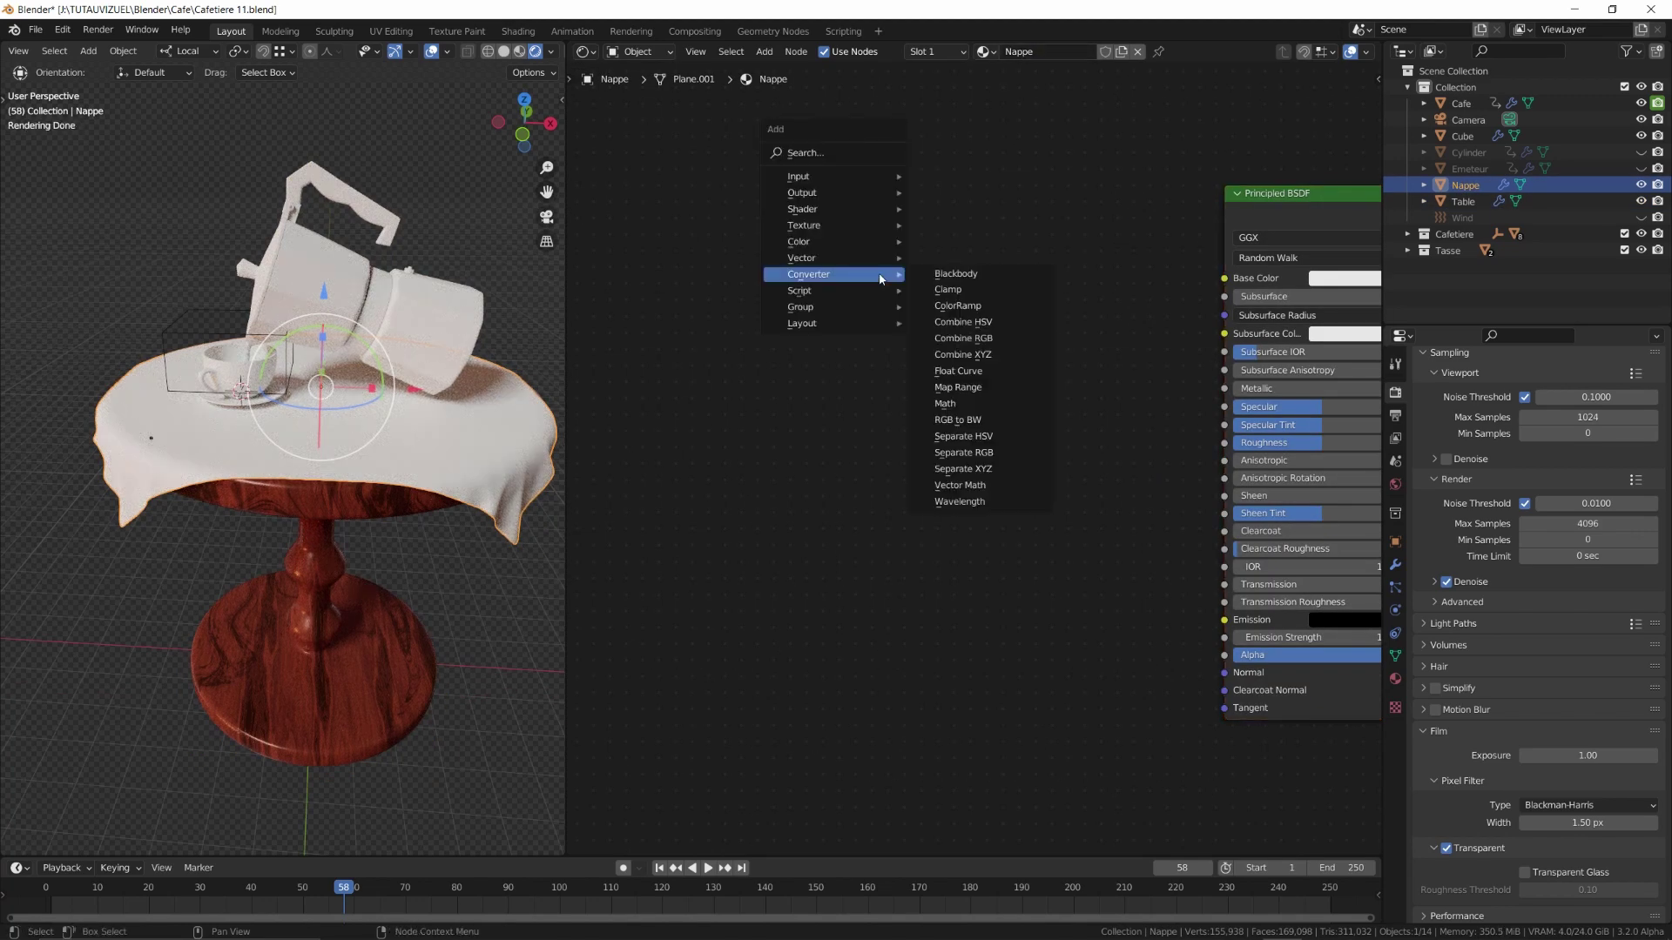
mouse_move(852, 230)
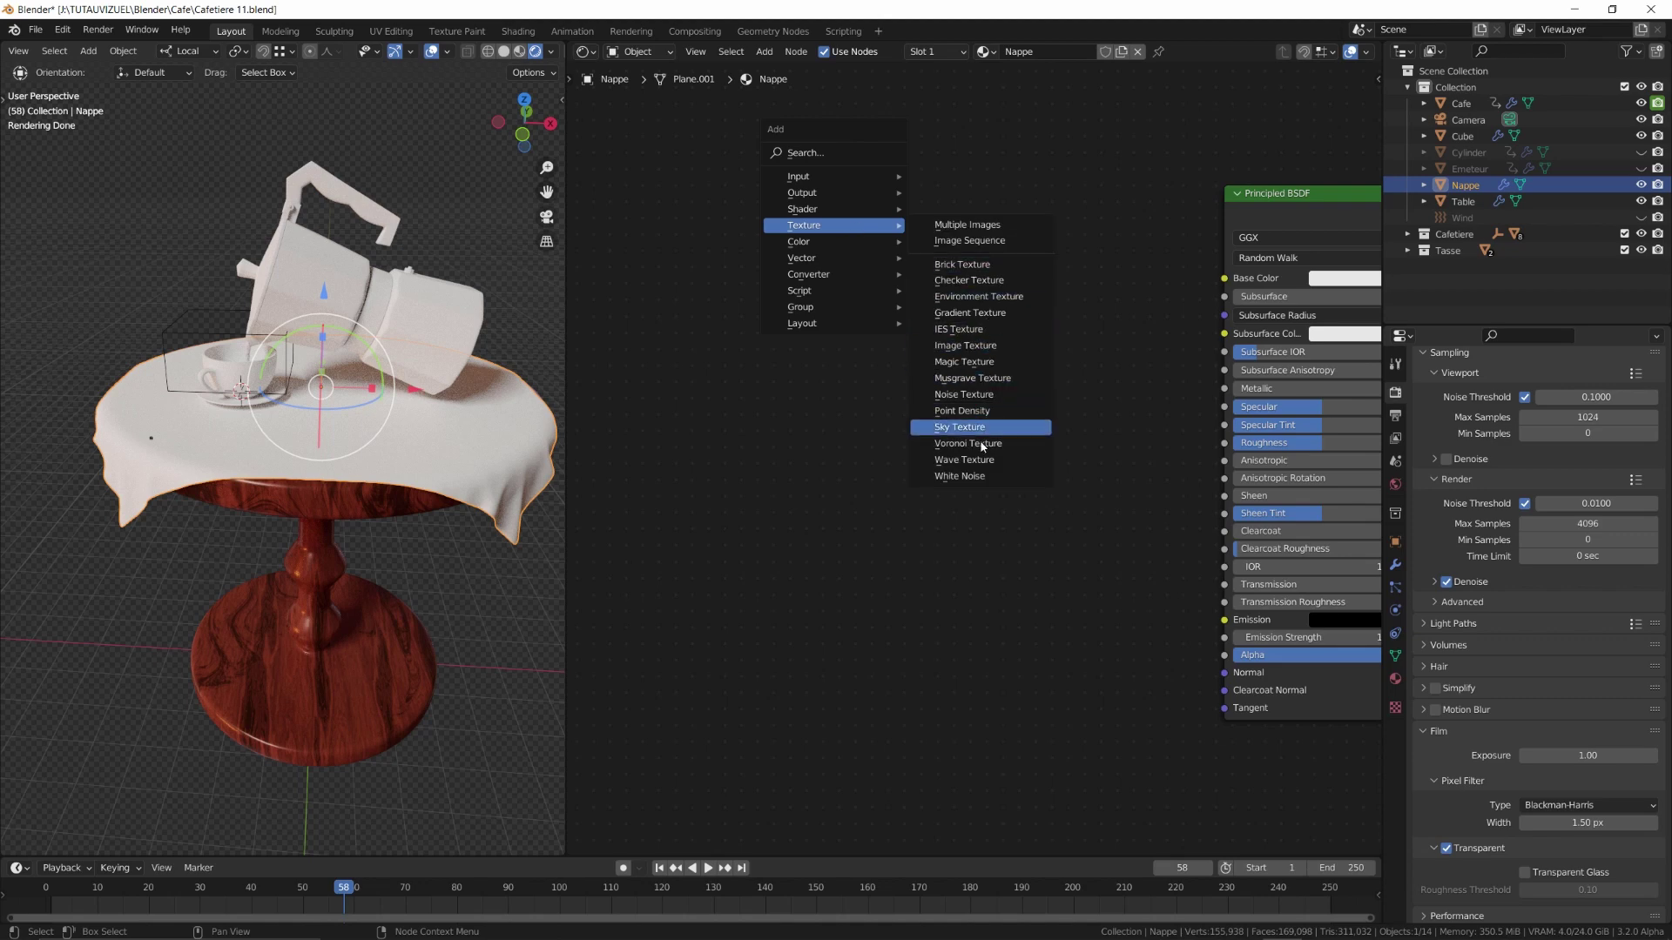
click(964, 459)
click(761, 230)
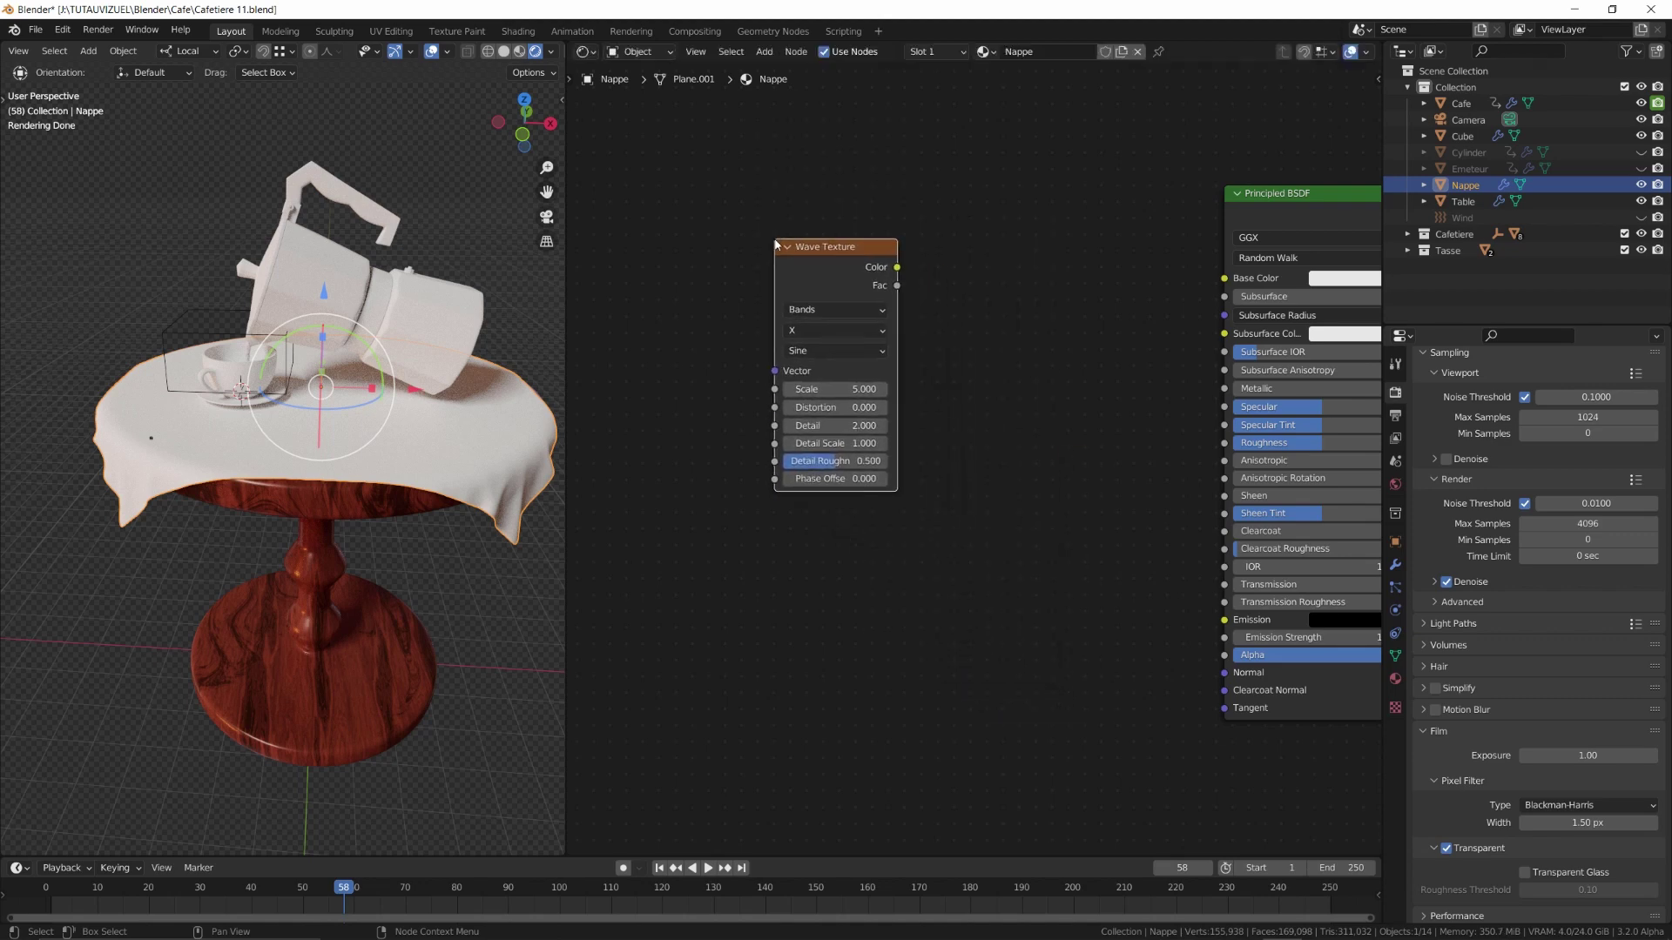
drag(898, 269, 1224, 278)
Insert a ColorRamp after the Wave Texture, with Constant interpolation and the white stop at position 0.458
middle_drag(379, 407, 409, 468)
scroll(382, 438, up, 2)
key(shift+a)
mouse_move(1001, 393)
click(1101, 431)
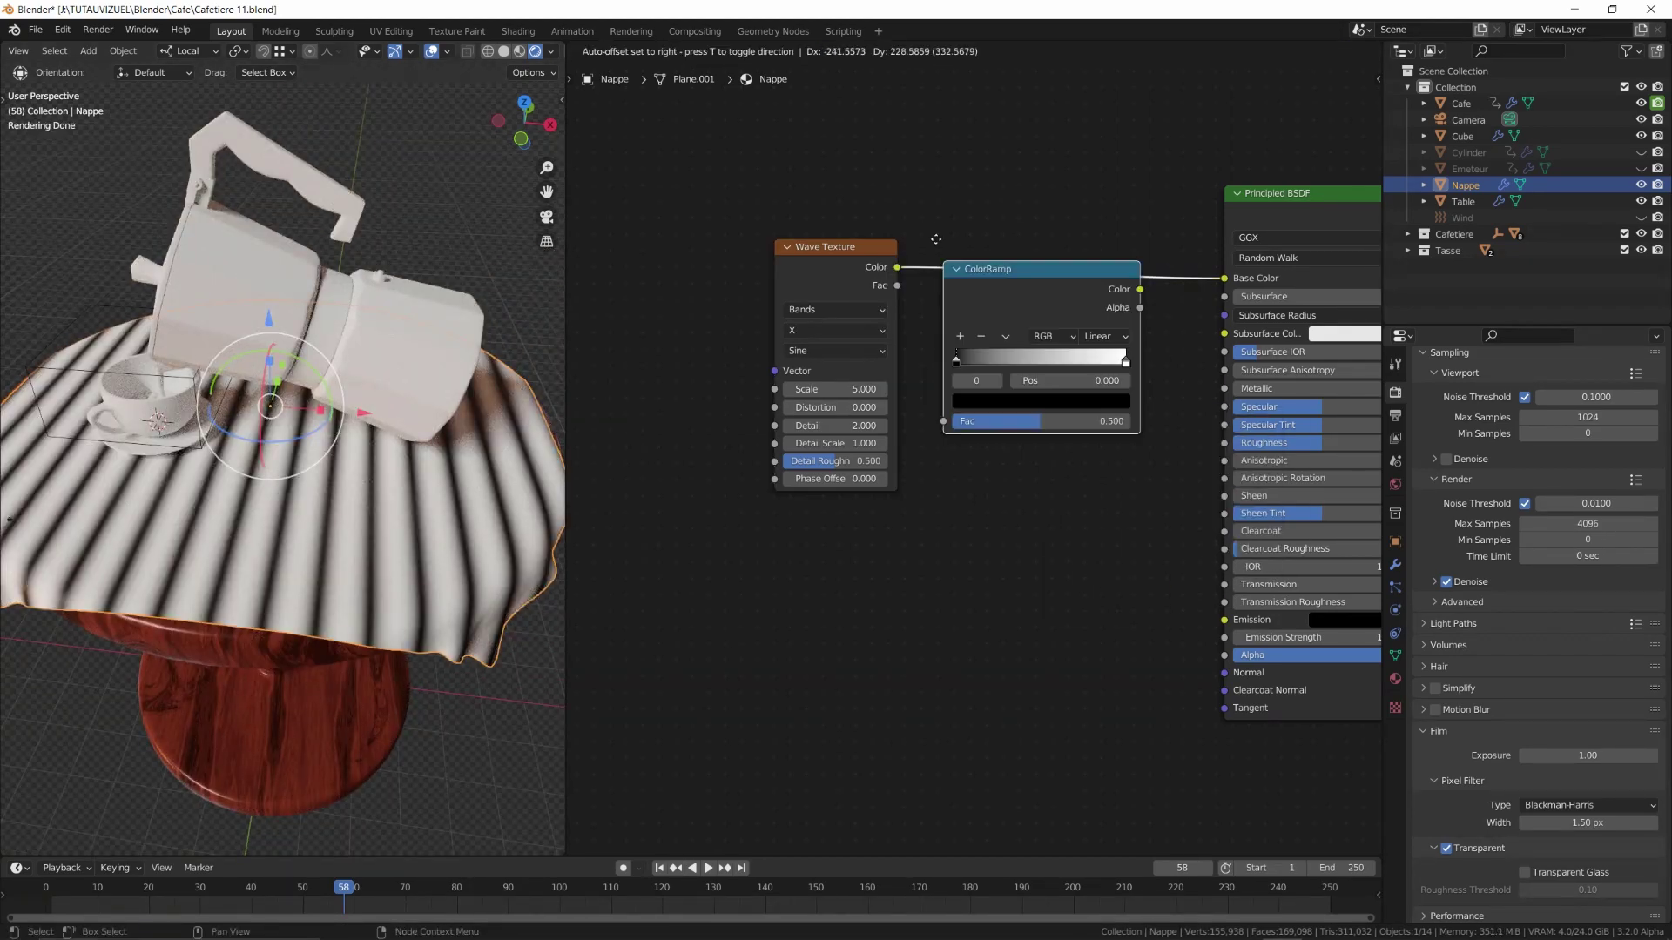
click(1111, 316)
click(1120, 306)
click(1128, 401)
drag(1145, 331, 1054, 349)
drag(1050, 353, 1047, 352)
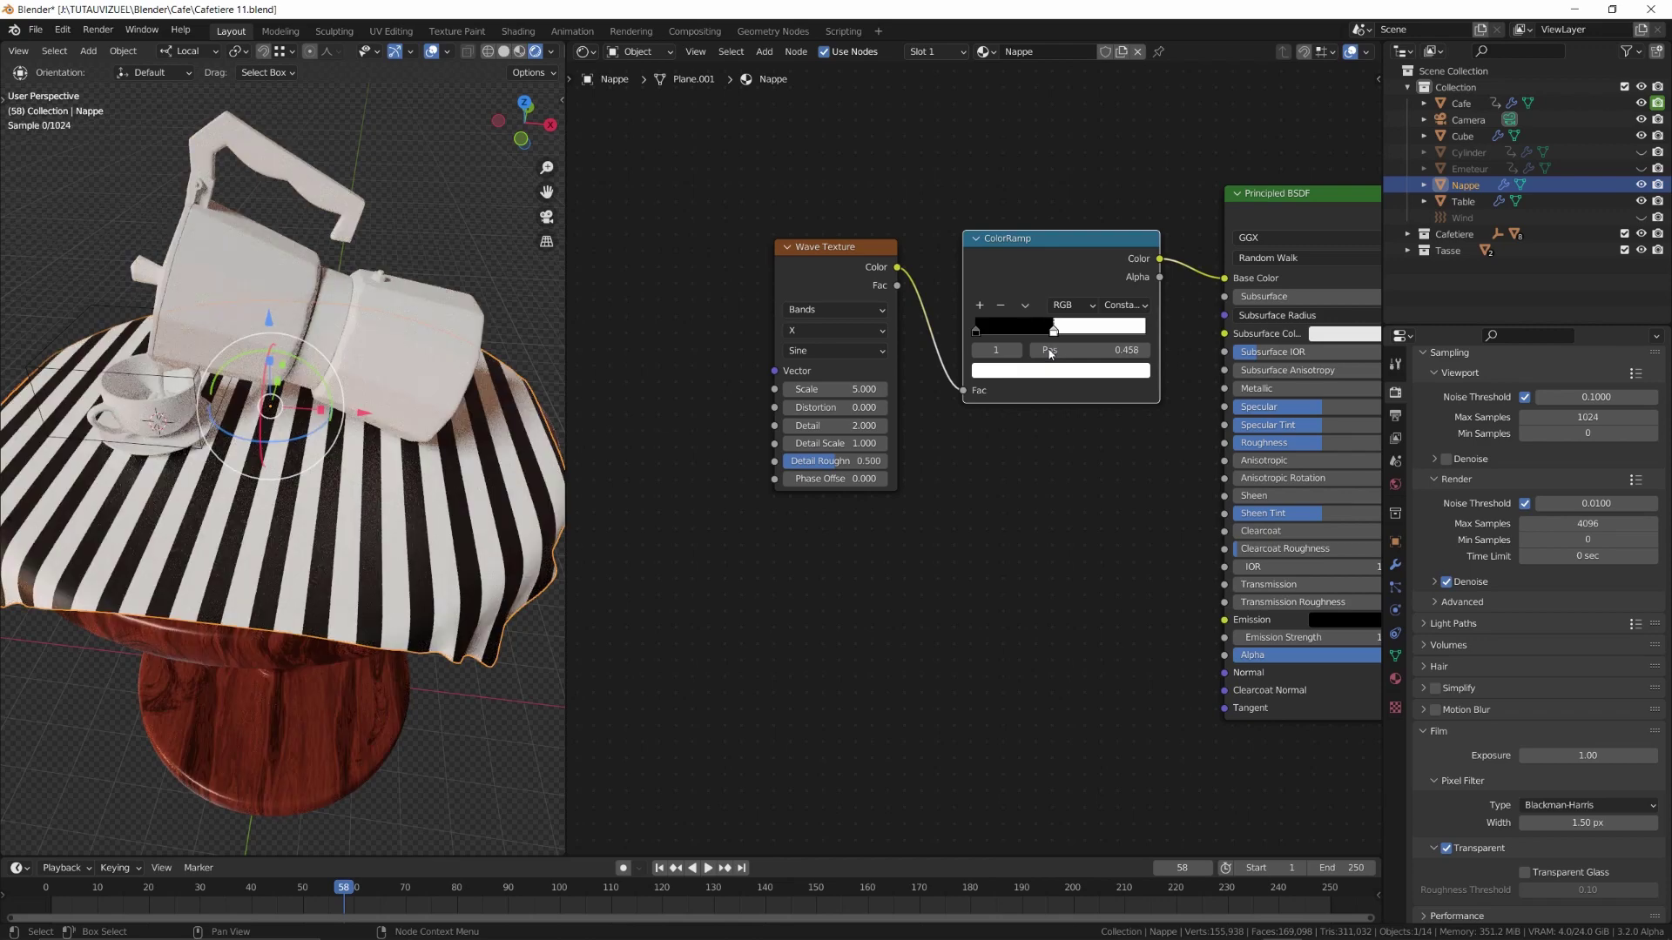
Add Texture Coordinate and Mapping nodes to the Wave Texture and feed the Mapping from the UV output
middle_drag(347, 591, 288, 597)
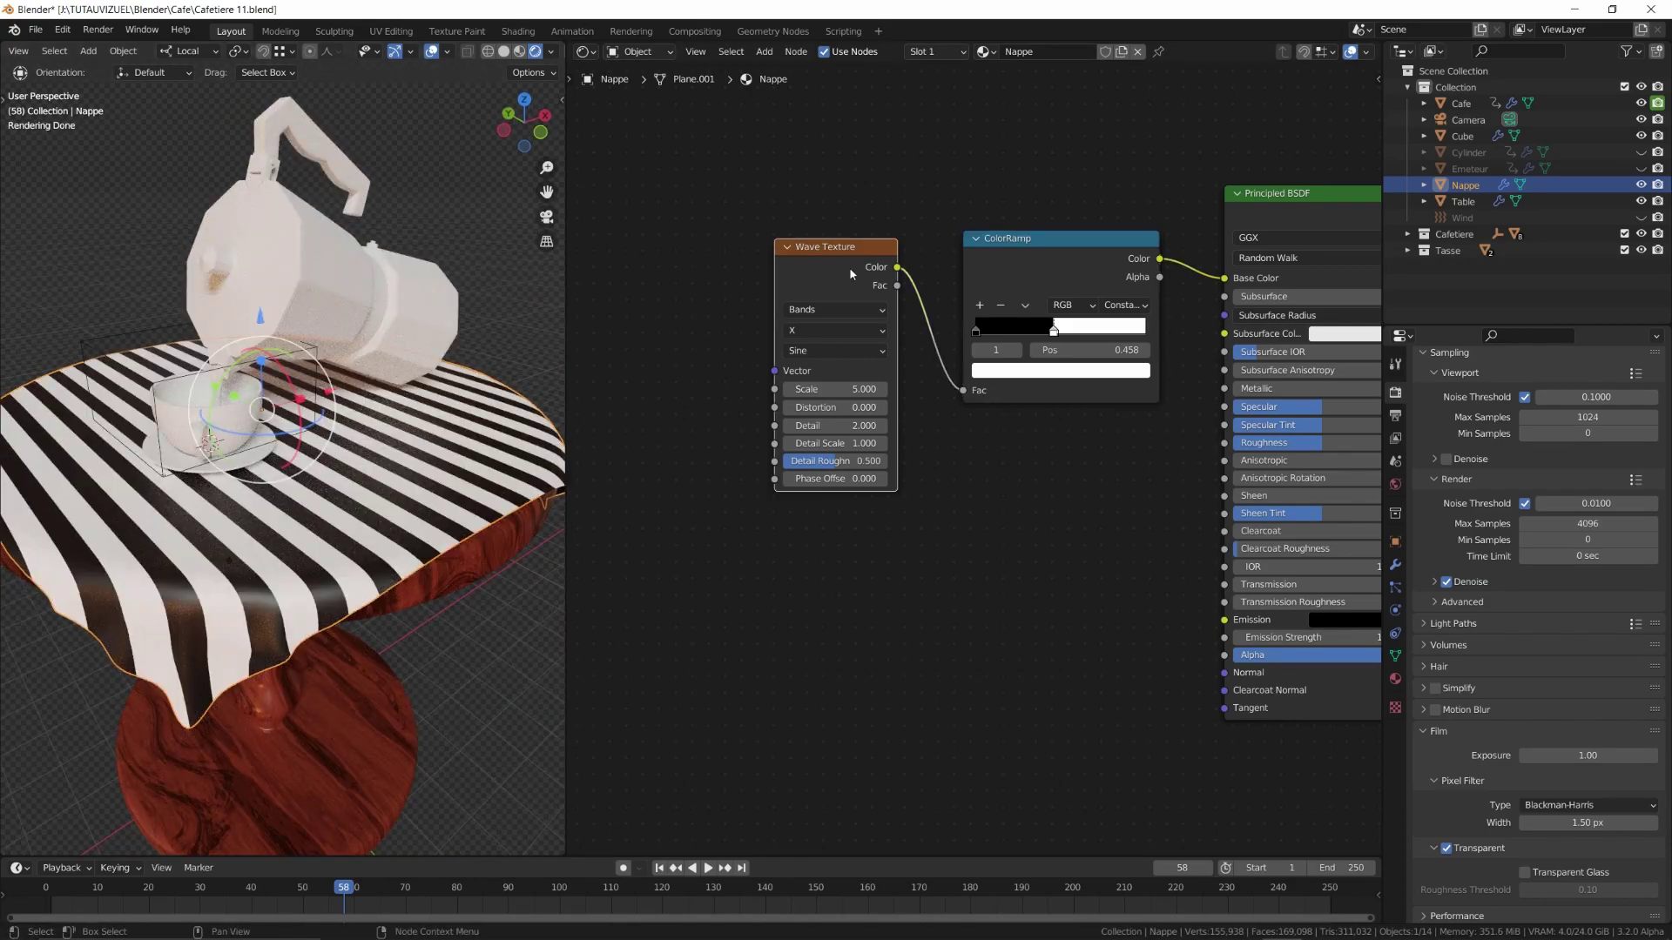
key(ctrl+t)
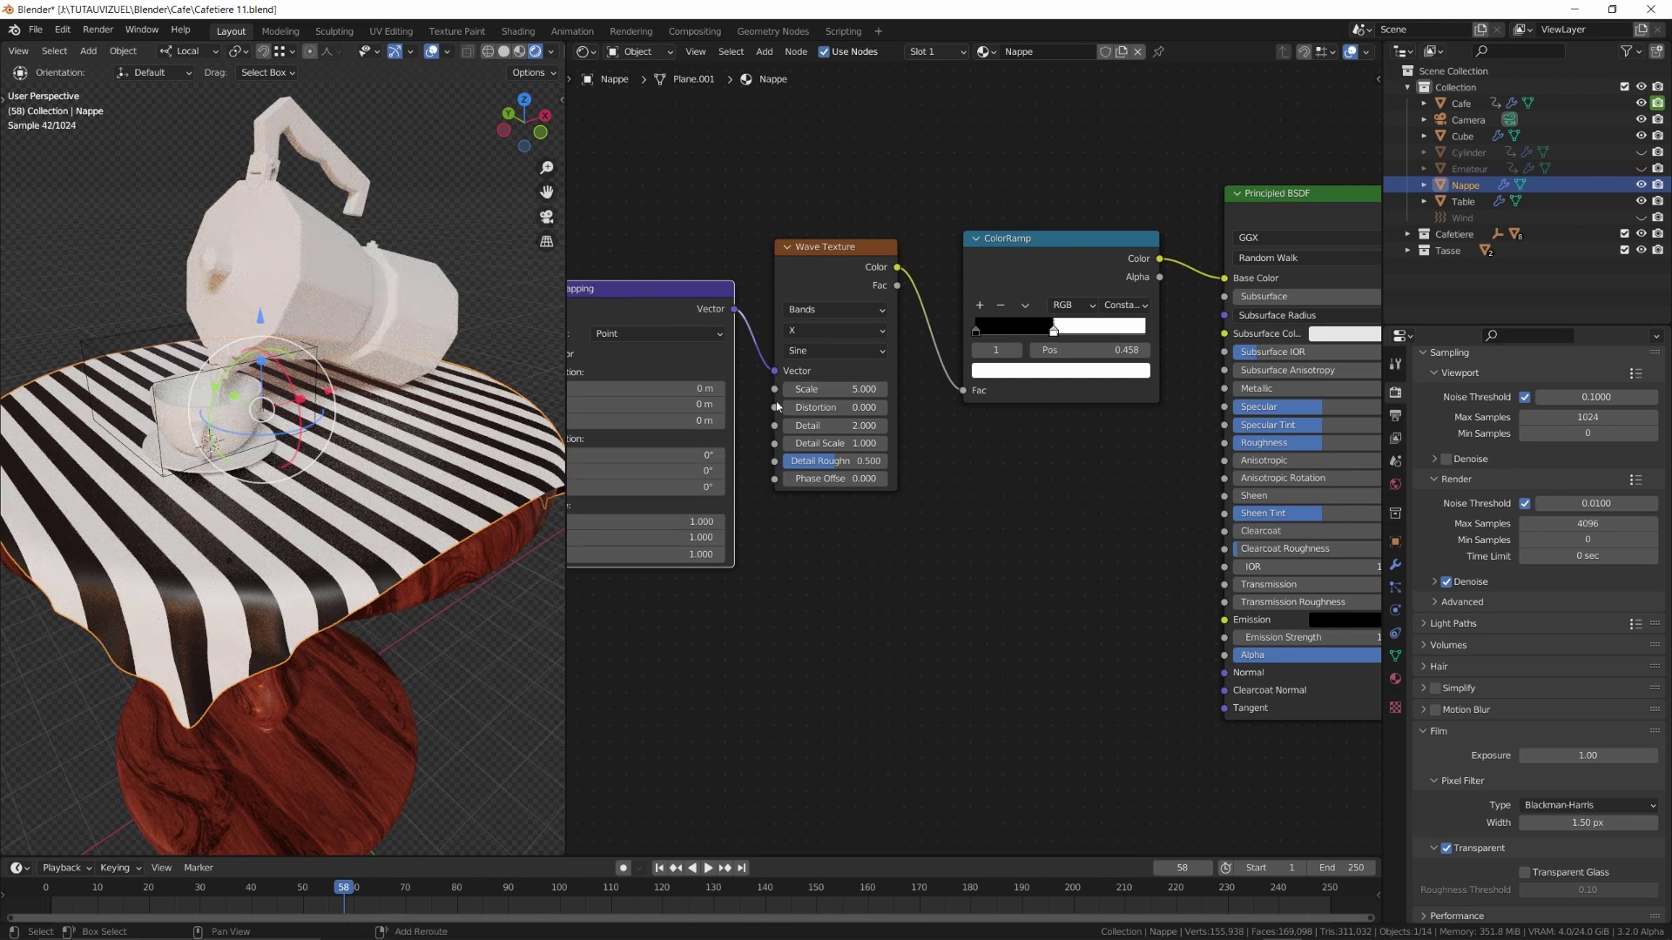
middle_drag(778, 407, 1096, 387)
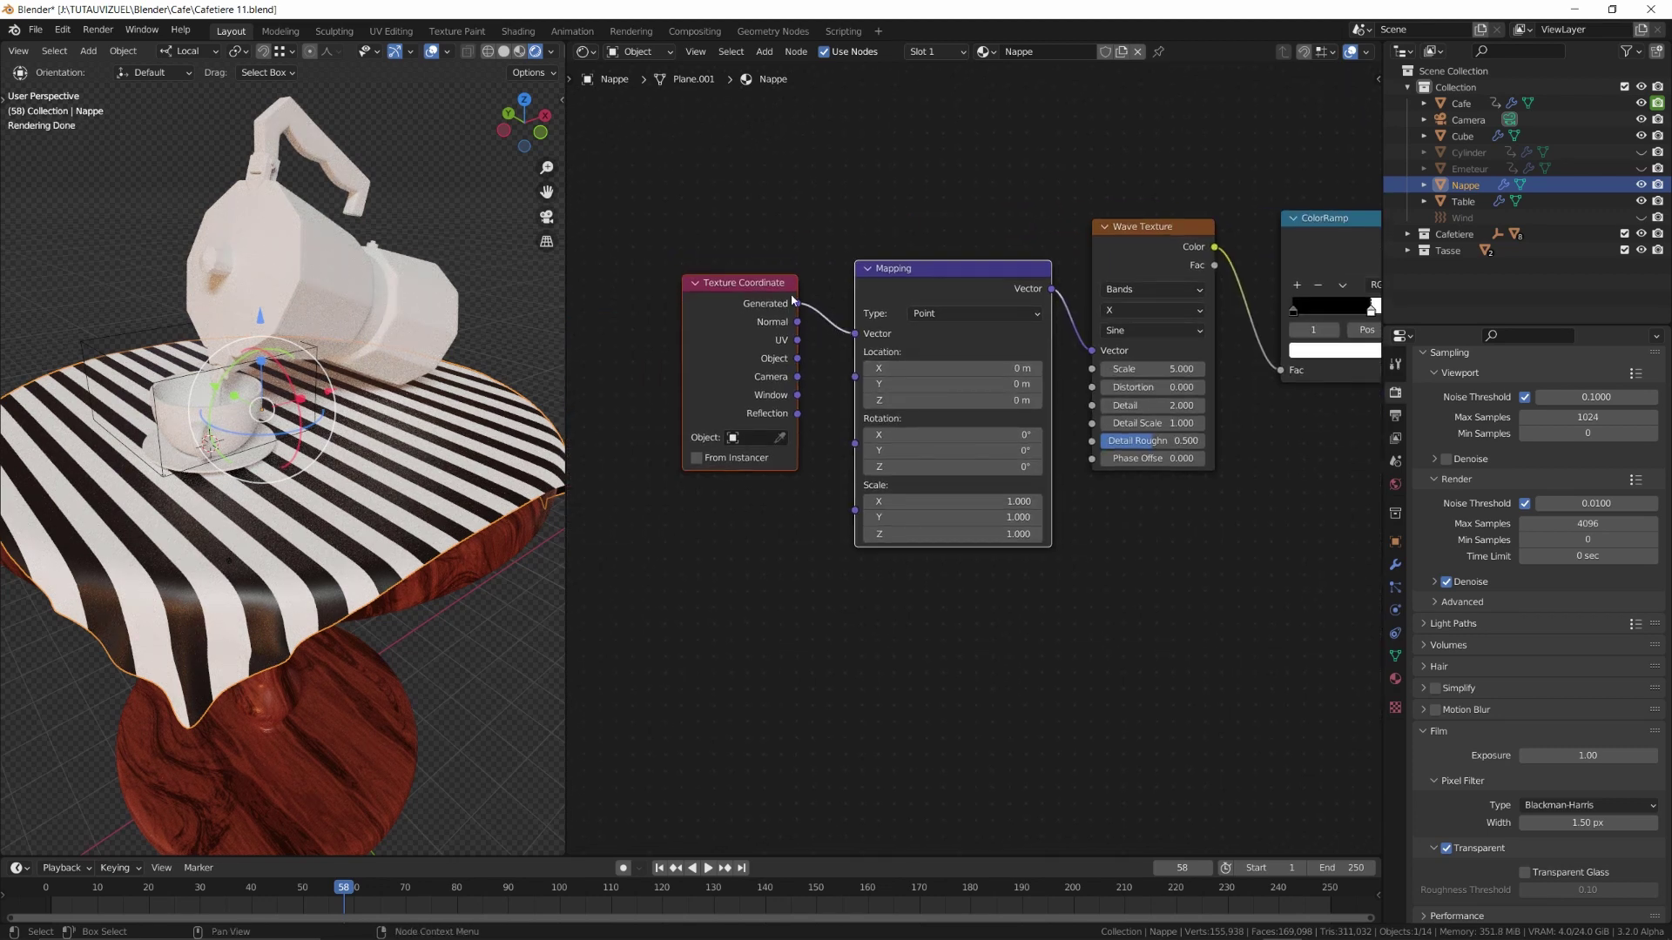
drag(797, 340, 855, 334)
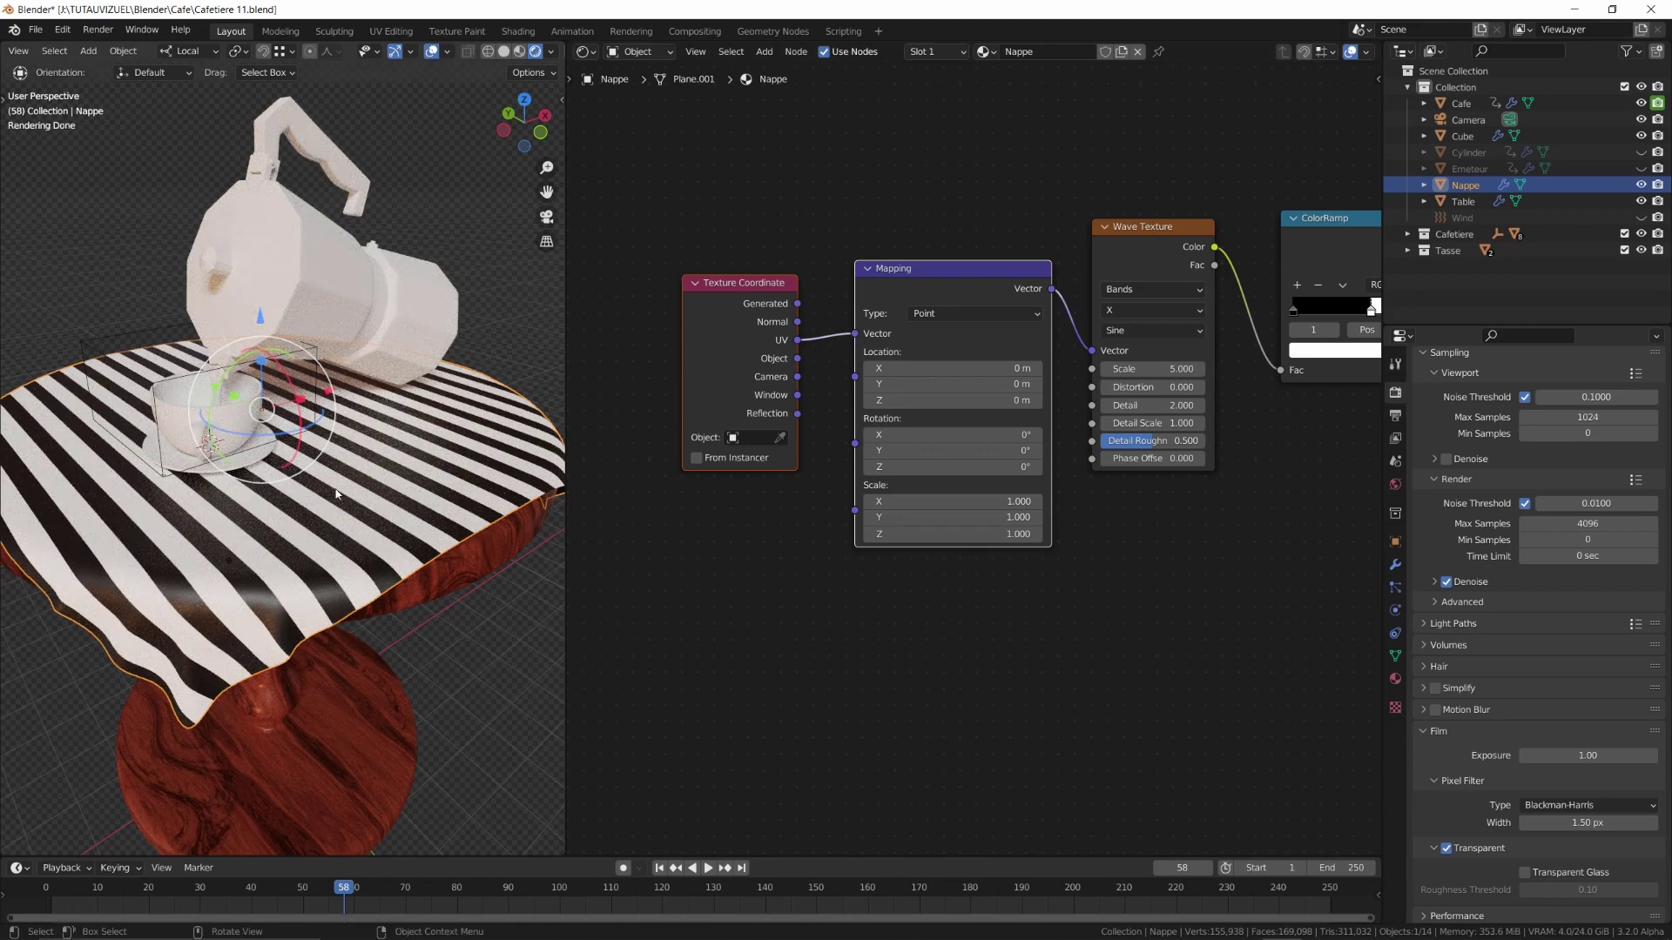
middle_drag(336, 494, 444, 440)
scroll(980, 487, down, 3)
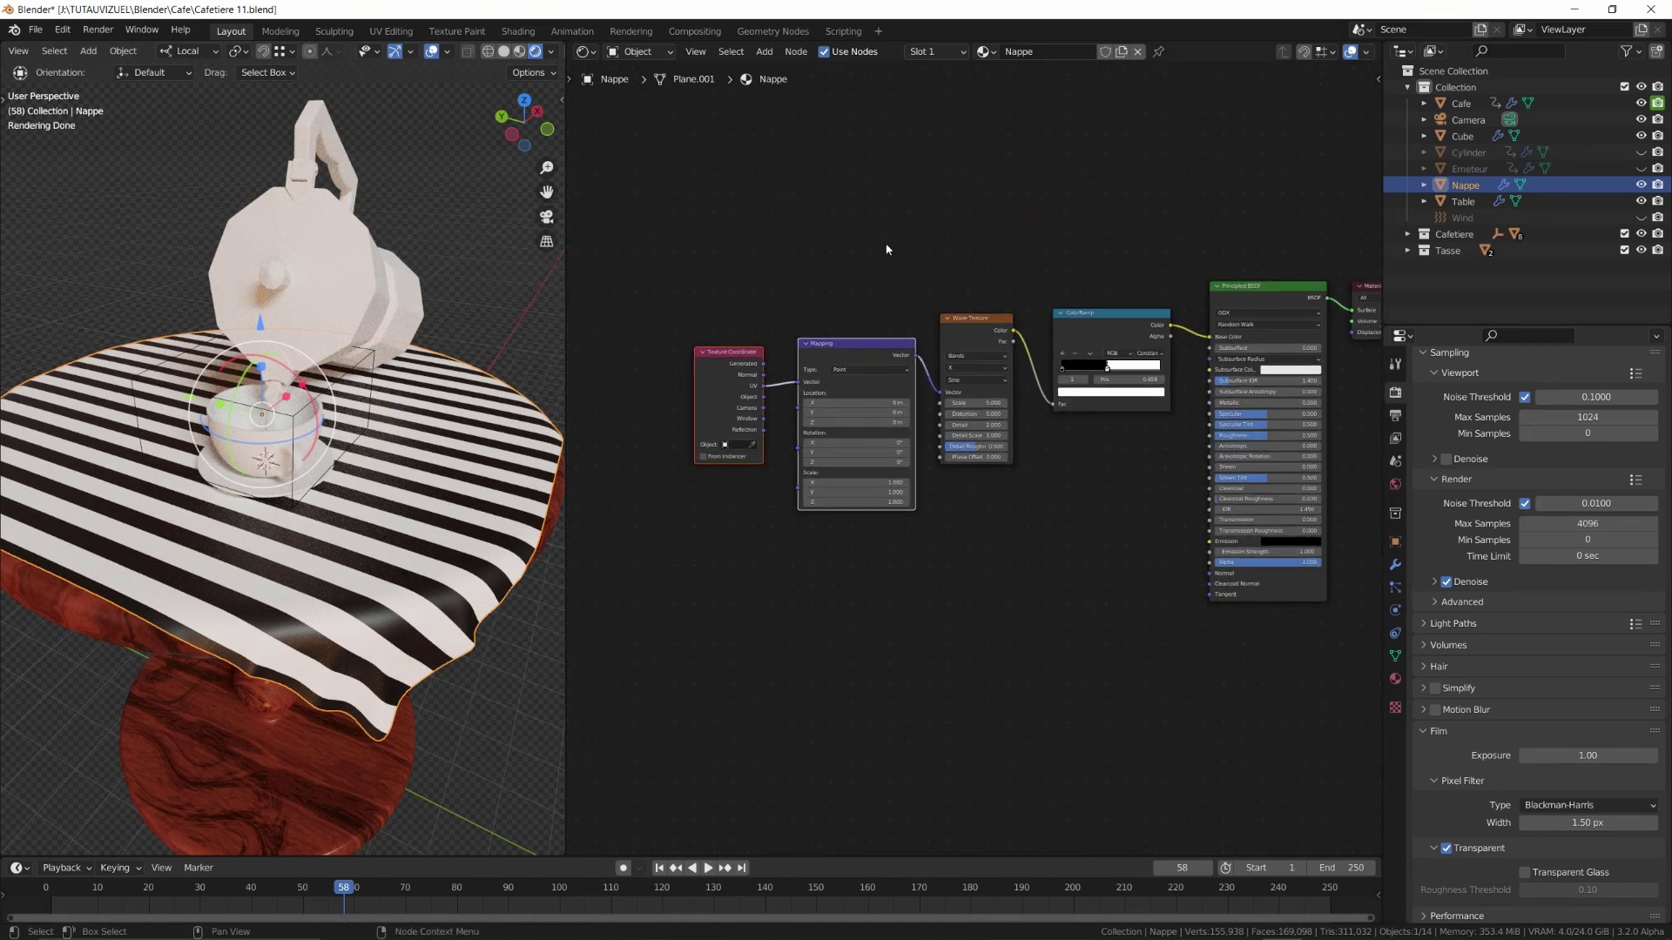
Move the texture nodes away from the Principled BSDF and duplicate the Mapping, Wave Texture and ColorRamp as a second row below
drag(664, 247, 1105, 520)
key(g)
click(941, 552)
middle_drag(942, 552, 1091, 521)
drag(790, 199, 1127, 482)
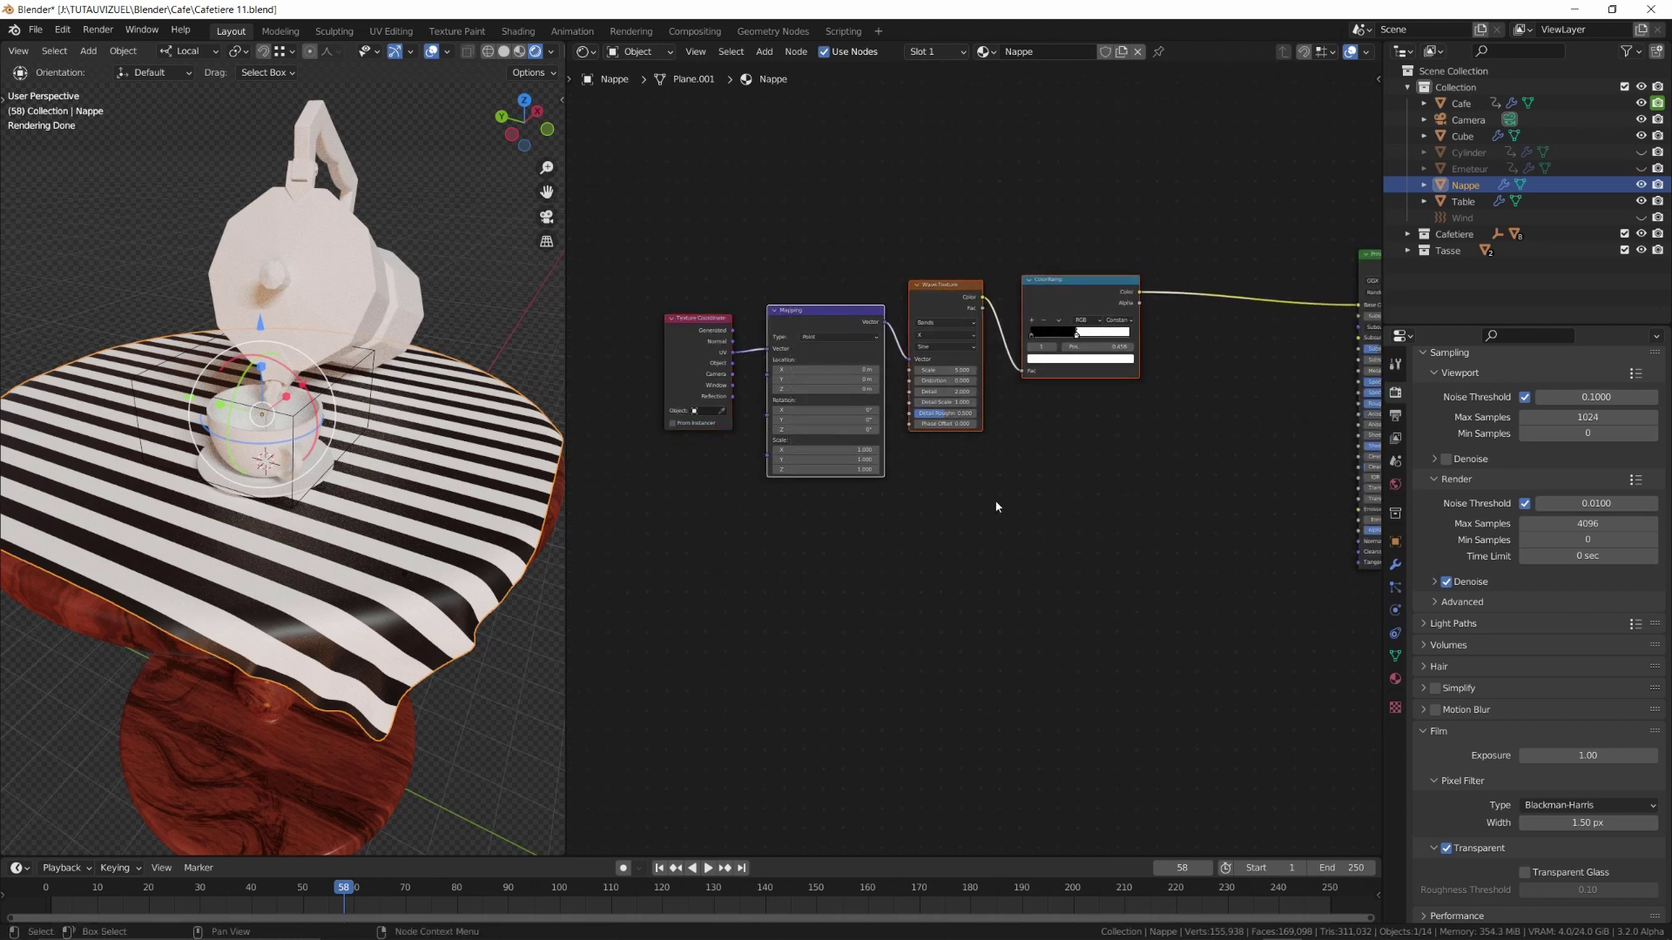
key(shift+d)
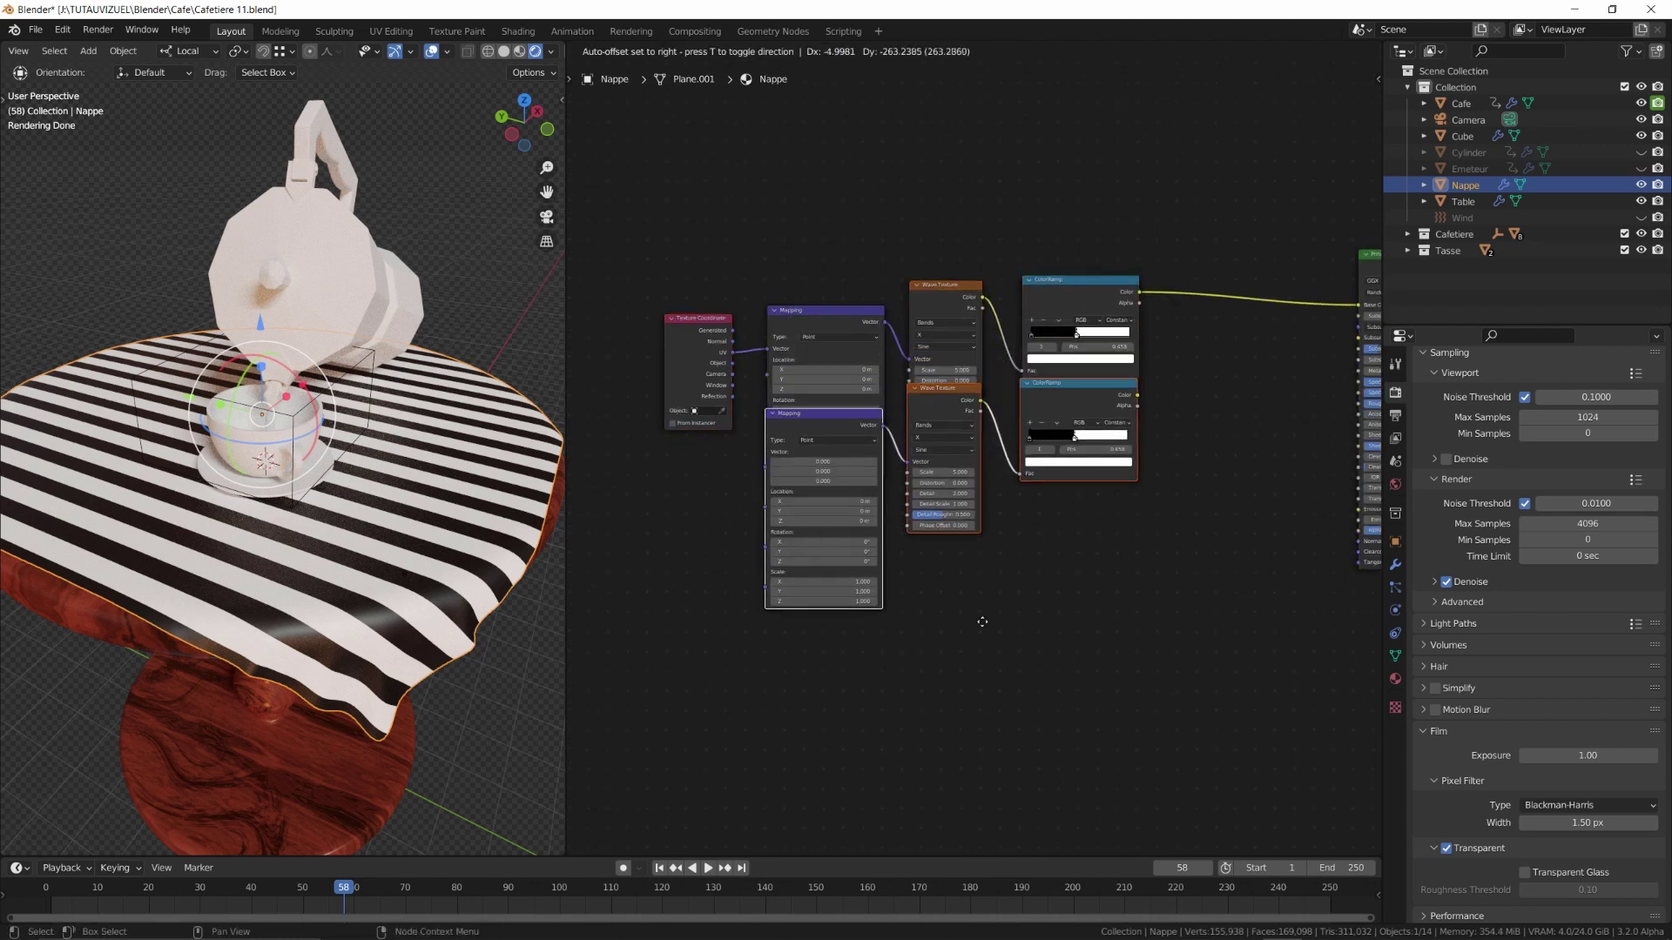
click(982, 703)
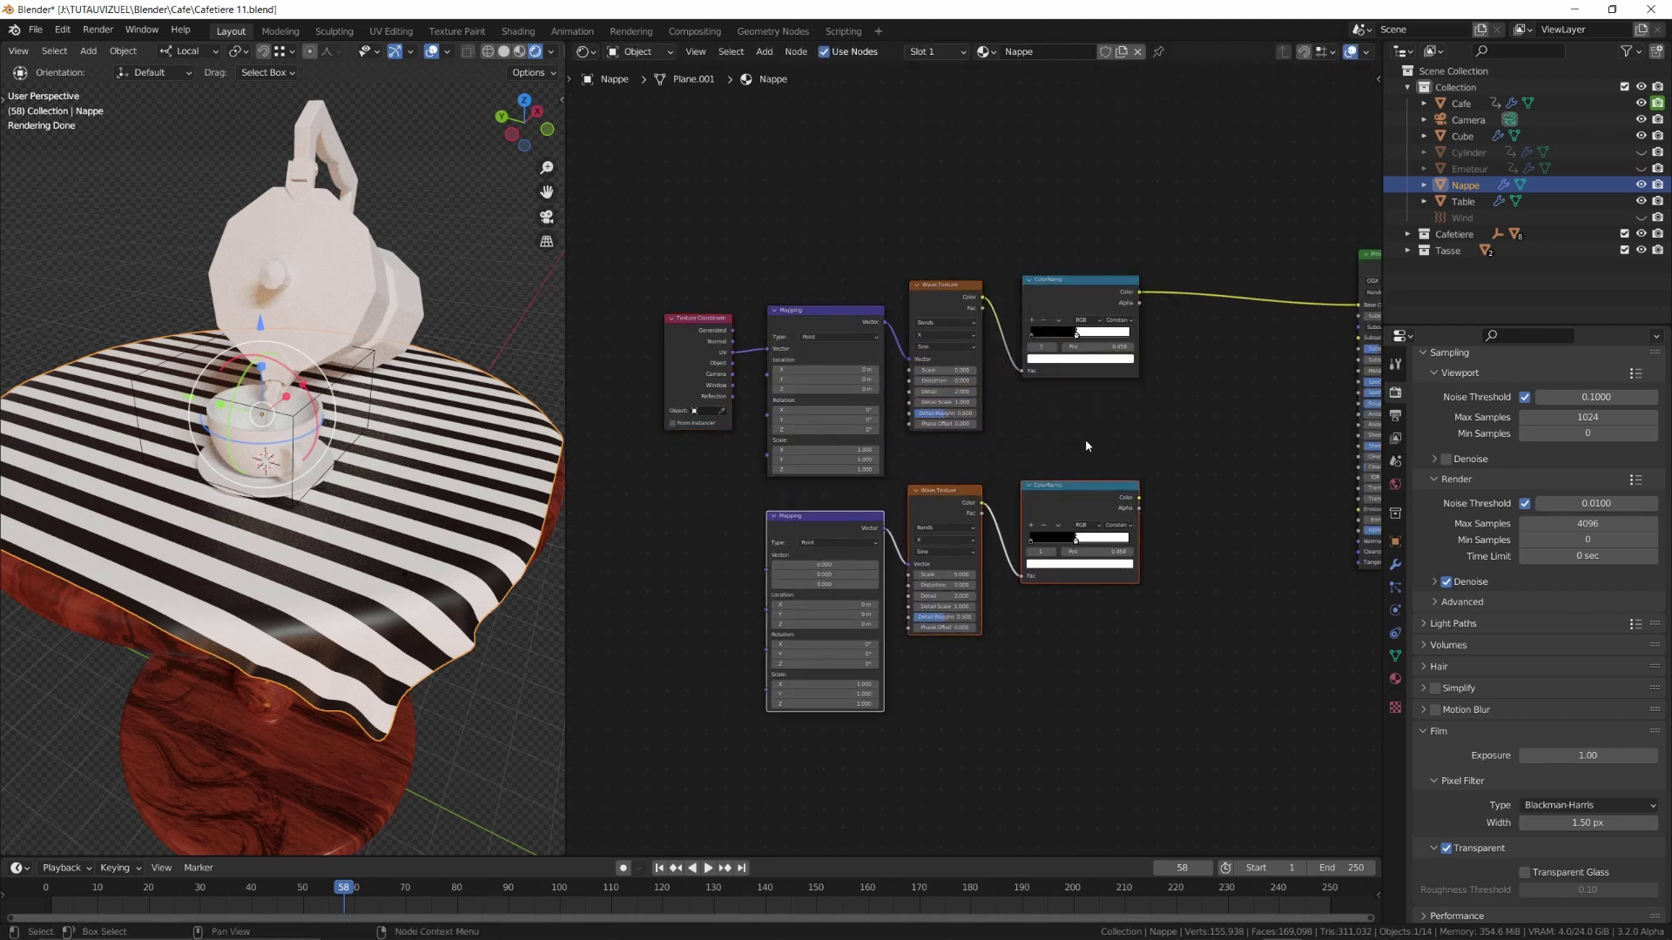
Combine the two ColorRamps with a Mix node and link the Texture Coordinate's UV to the second Mapping node
ctrl+shift+right_drag(1100, 339, 1095, 503)
click(1212, 409)
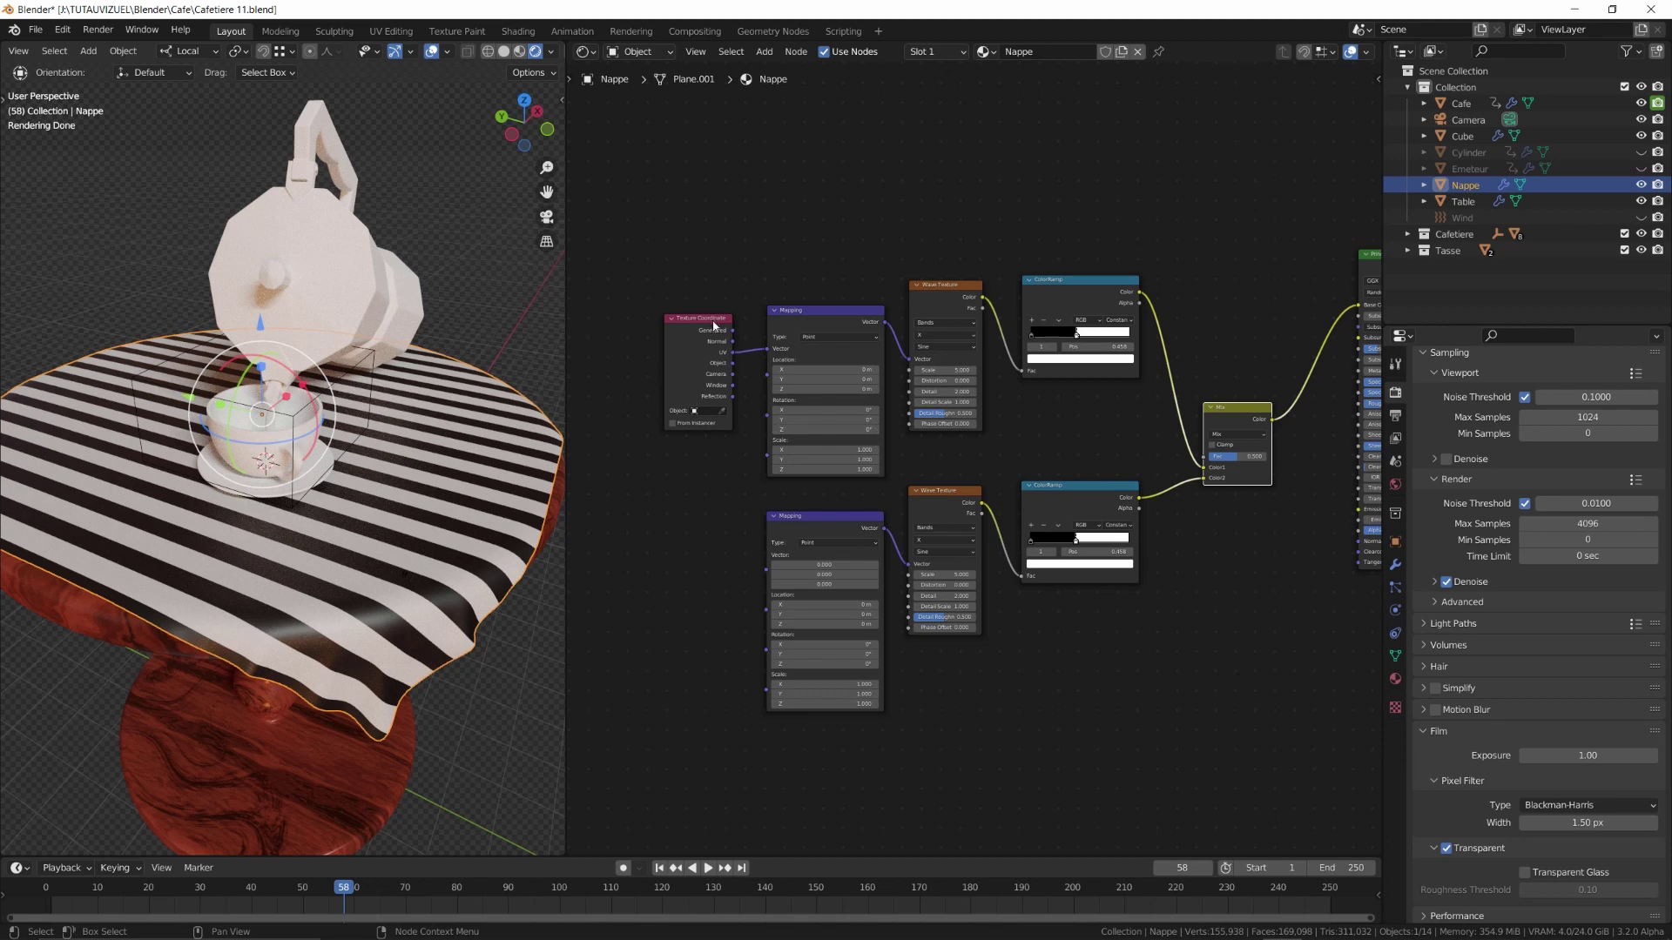
drag(712, 324, 768, 571)
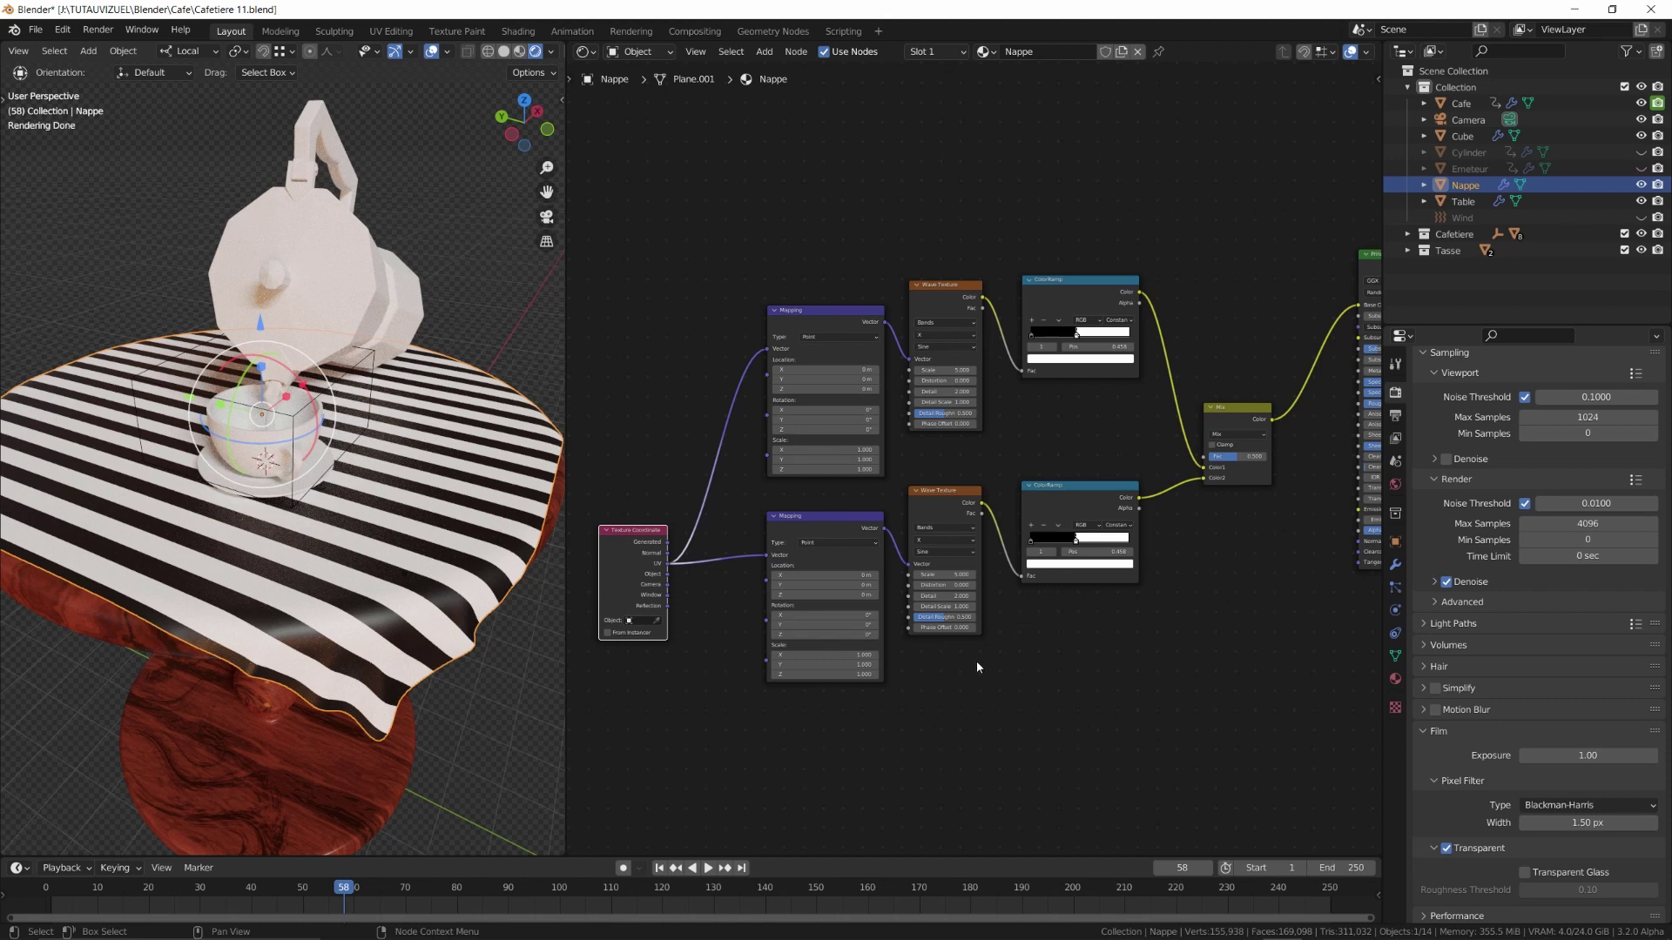
Set the second Mapping node's Z rotation to 90° to cross the stripes
scroll(965, 646, up, 2)
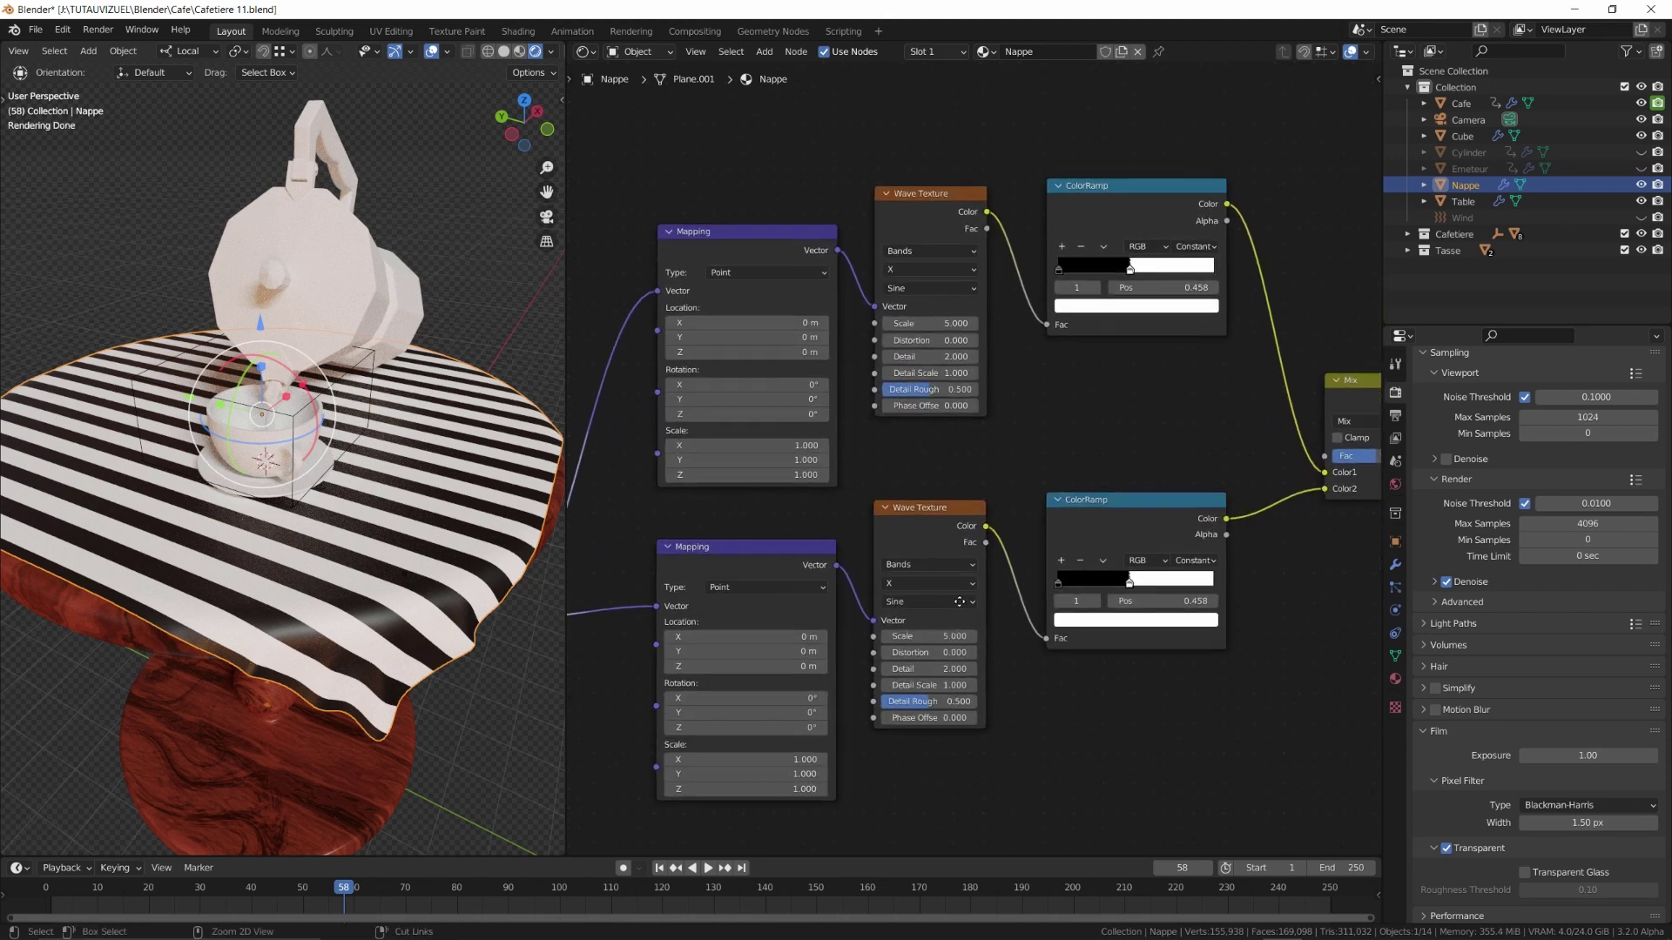
middle_drag(897, 693, 1115, 582)
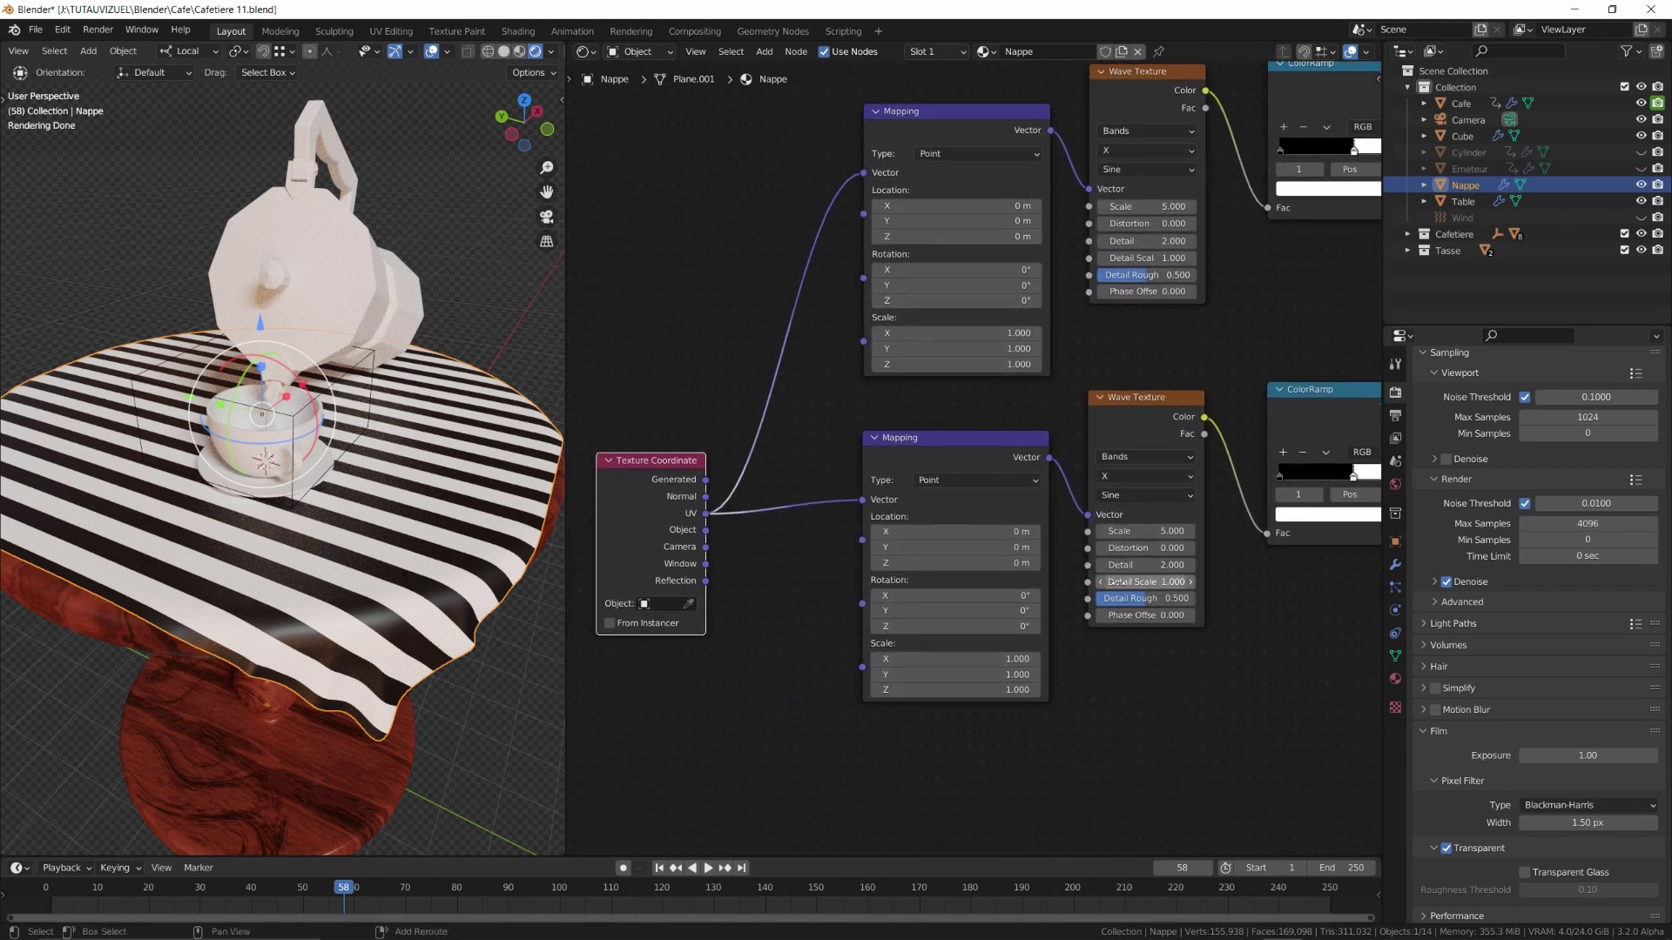
click(1010, 629)
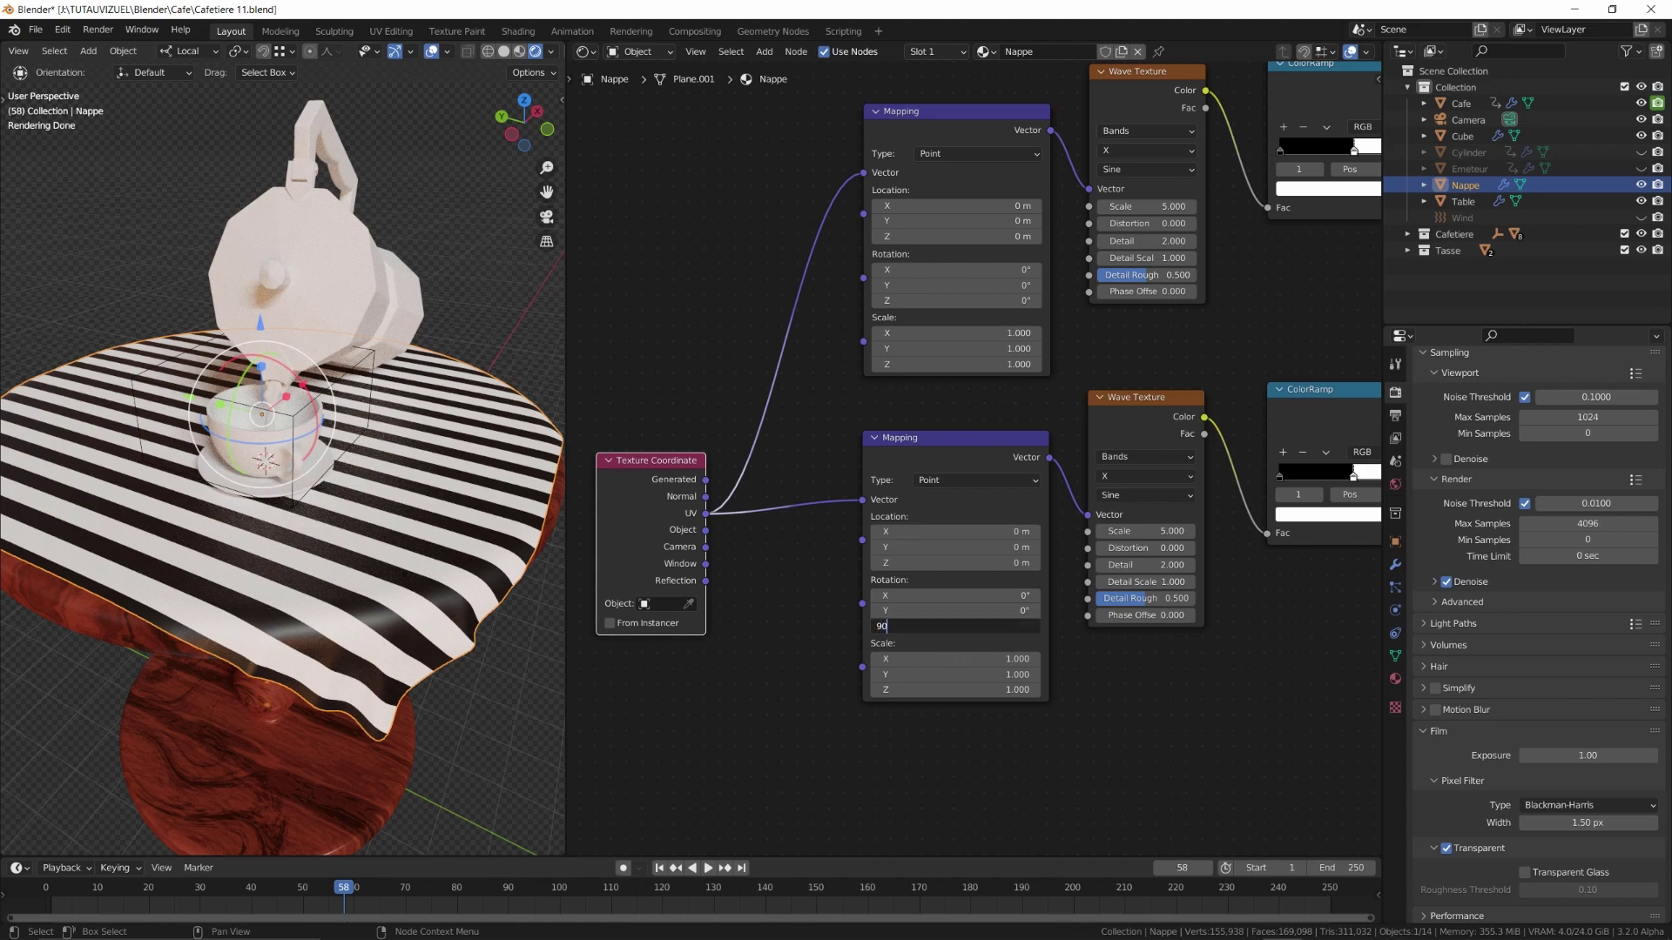
key(Return)
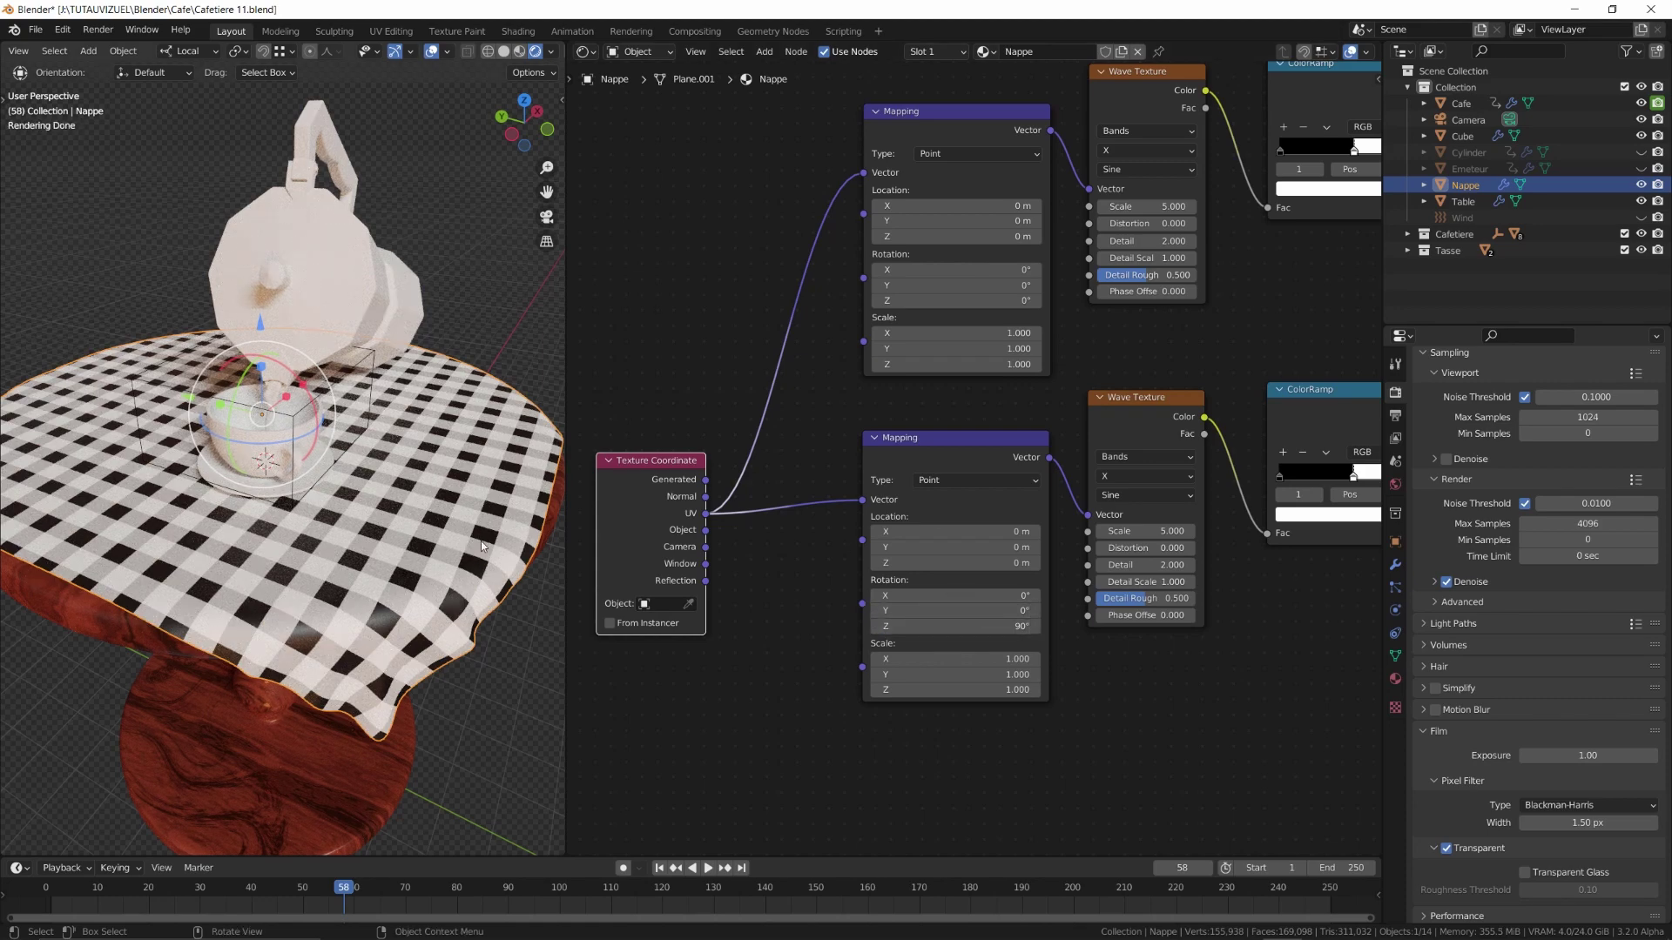
middle_drag(384, 557, 292, 561)
Duplicate the second Mapping, Wave Texture and ColorRamp row below it and link the UV output to the new Mapping
scroll(1288, 692, down, 5)
shift+middle_drag(1345, 698, 1073, 580)
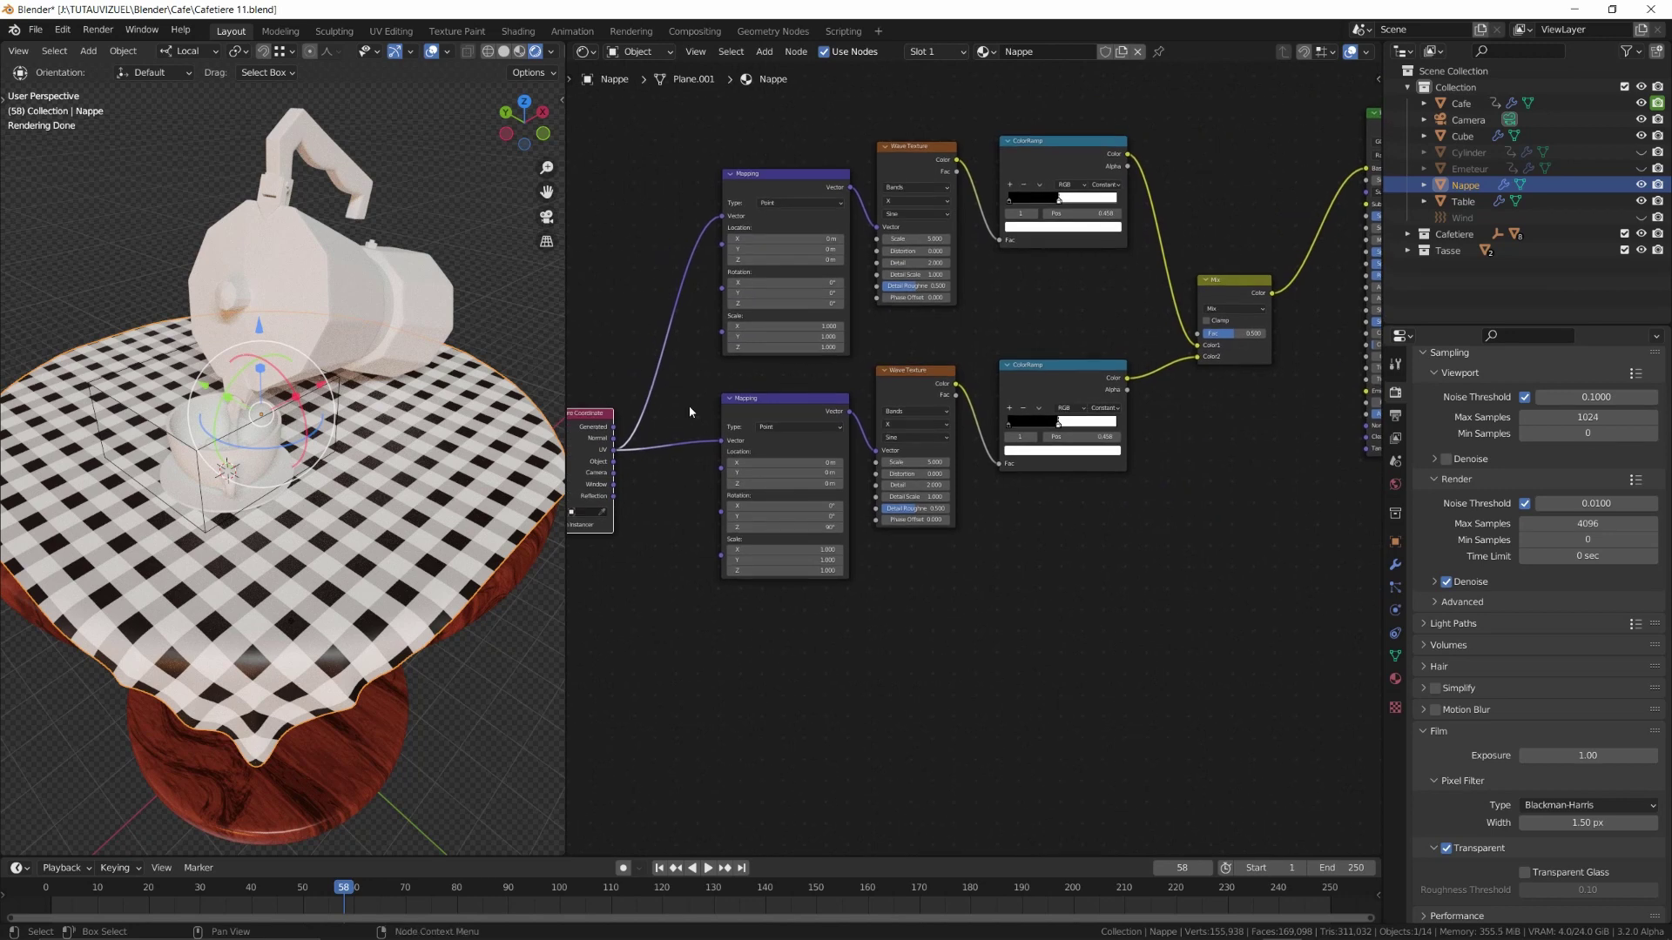
drag(690, 409, 1144, 651)
key(shift+d)
click(1126, 617)
middle_drag(1089, 787, 1173, 601)
scroll(735, 325, up, 6)
drag(674, 223, 860, 557)
Set the third Mapping node's Z rotation to 45°
middle_drag(1244, 619, 846, 604)
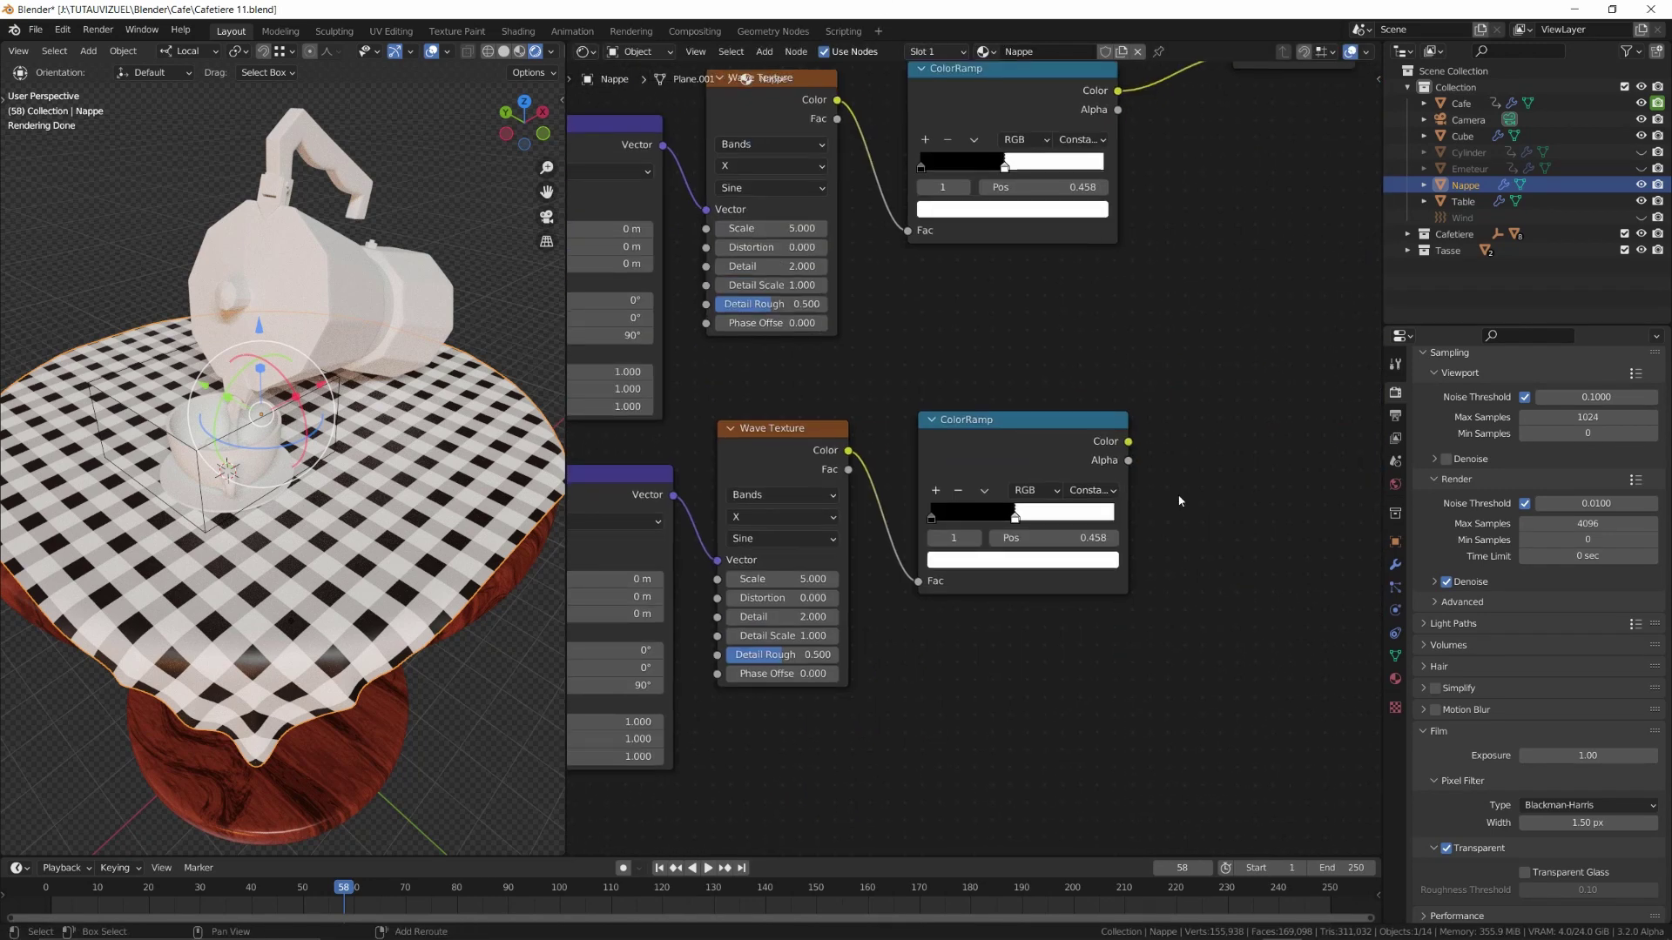
double_click(637, 685)
text(45)
key(Return)
Mix the third ColorRamp with the first Mix node's result and move the Principled BSDF and Material Output further away
scroll(1307, 318, down, 4)
middle_drag(1306, 318, 1095, 442)
ctrl+shift+right_drag(1150, 212, 979, 564)
middle_drag(1319, 345, 993, 474)
scroll(992, 474, down, 1)
drag(1067, 125, 1143, 169)
drag(1047, 142, 1156, 232)
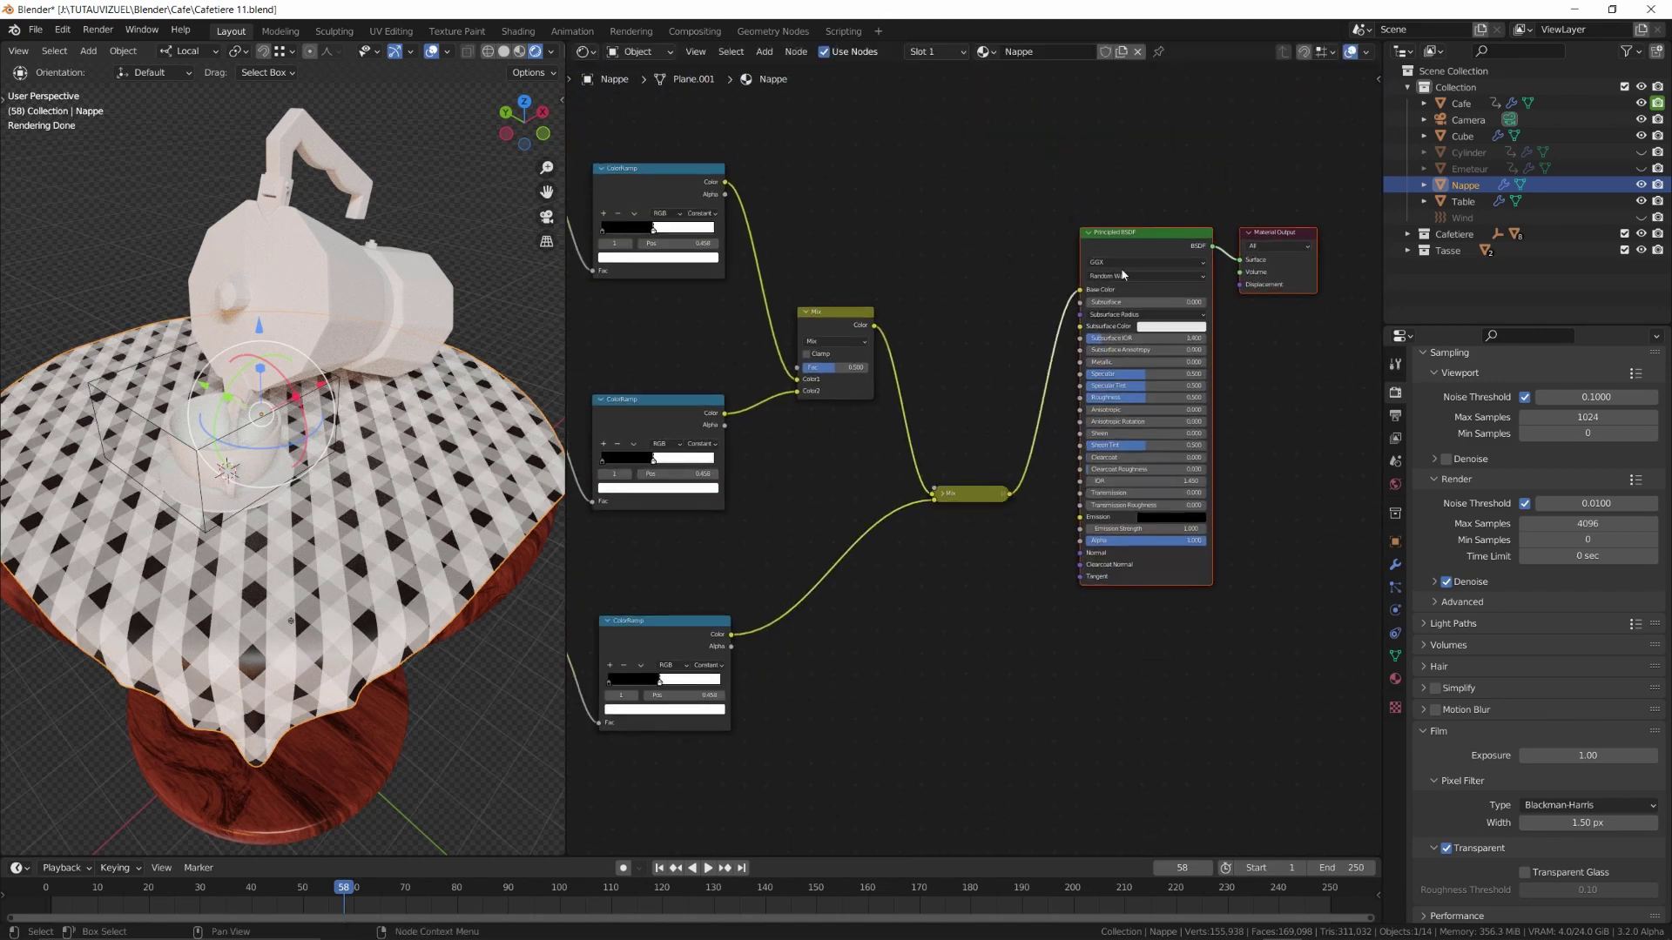
Expand the collapsed second Mix node and set its blend mode to Multiply
click(952, 491)
key(h)
click(969, 524)
click(970, 567)
Try a Scale of 100 on the third Wave Texture and settle on 150 for a fine weave
scroll(958, 601, up, 1)
middle_drag(958, 601, 1236, 566)
scroll(818, 538, up, 4)
middle_drag(819, 538, 1053, 417)
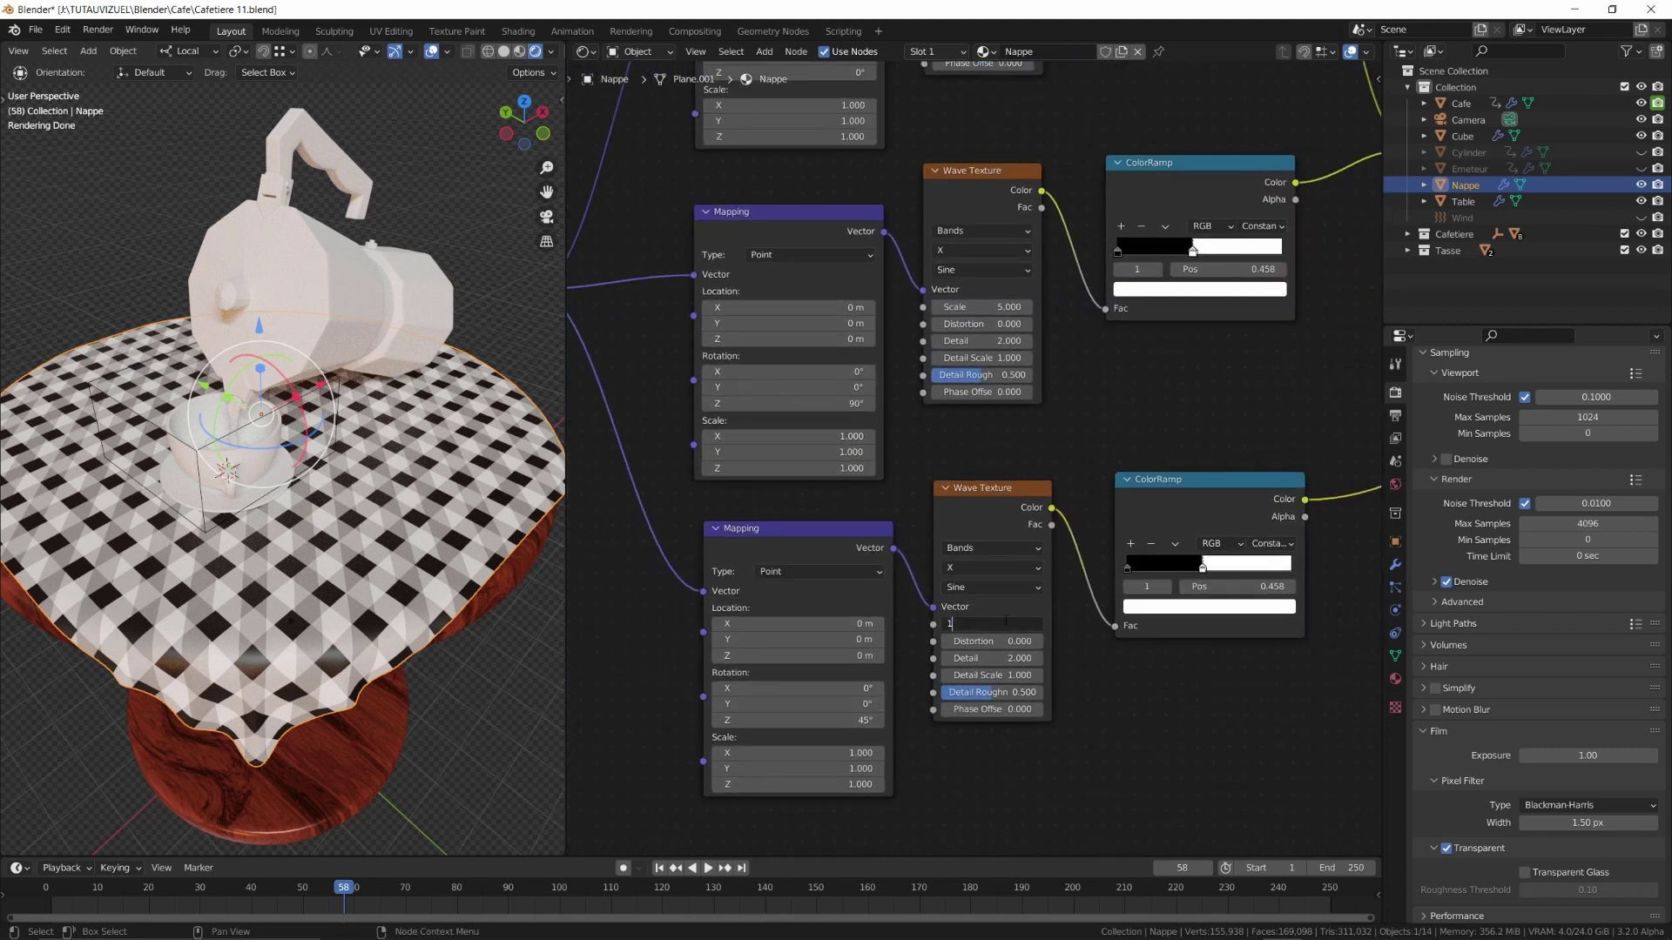
key(Return)
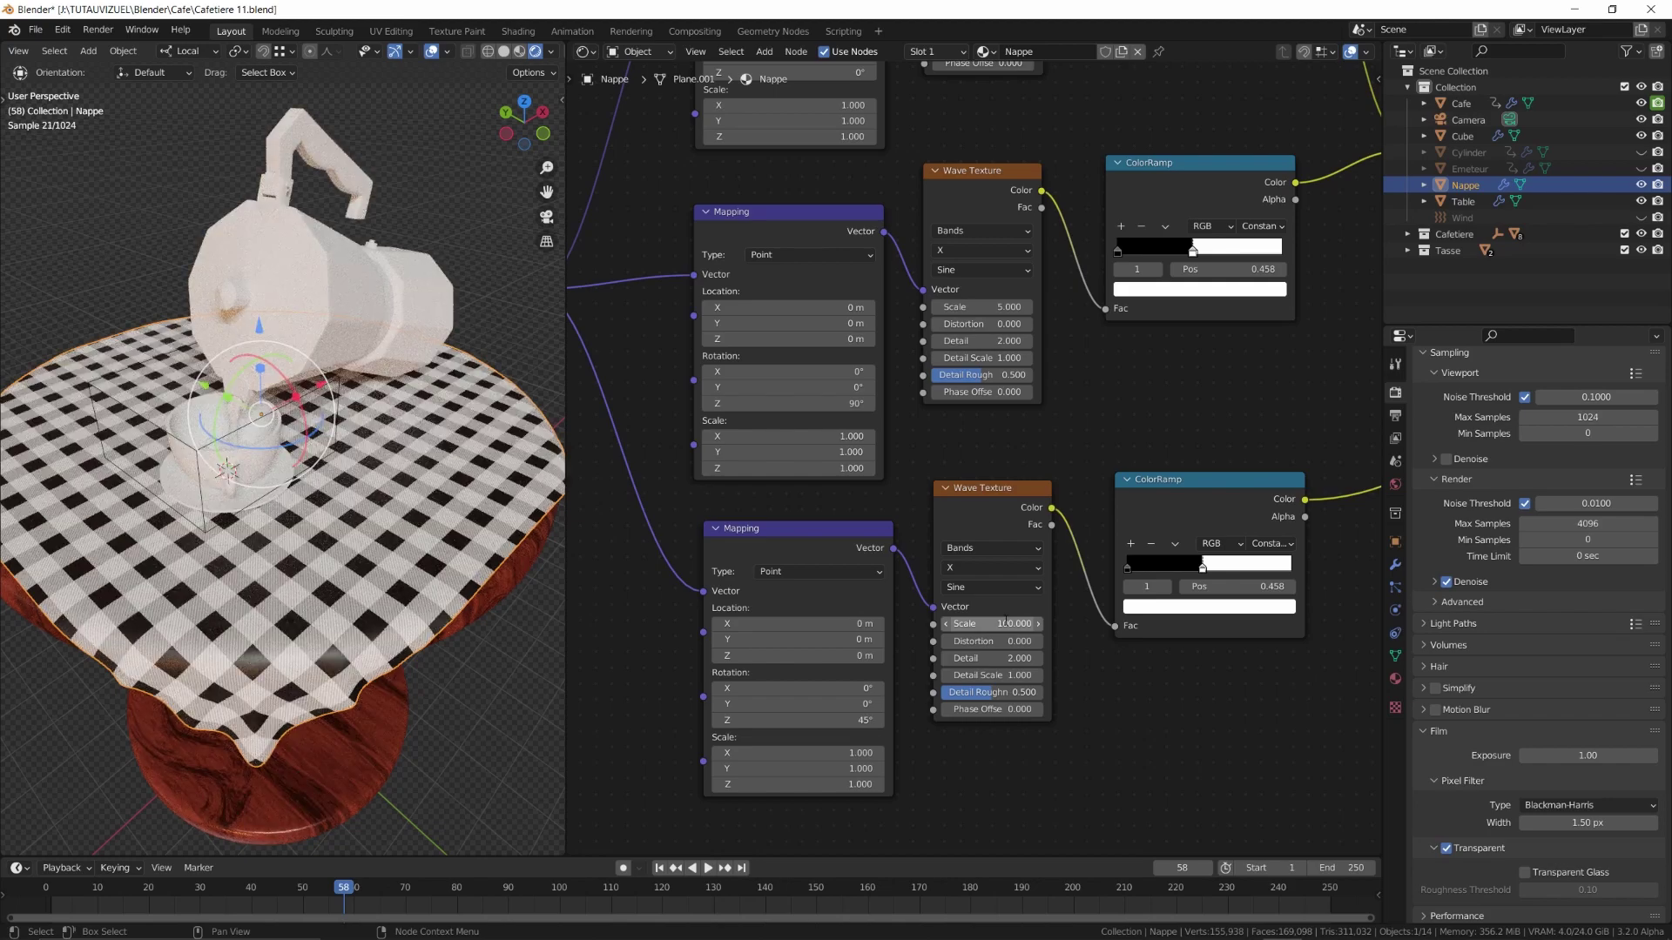
ctrl+middle_drag(345, 625, 373, 580)
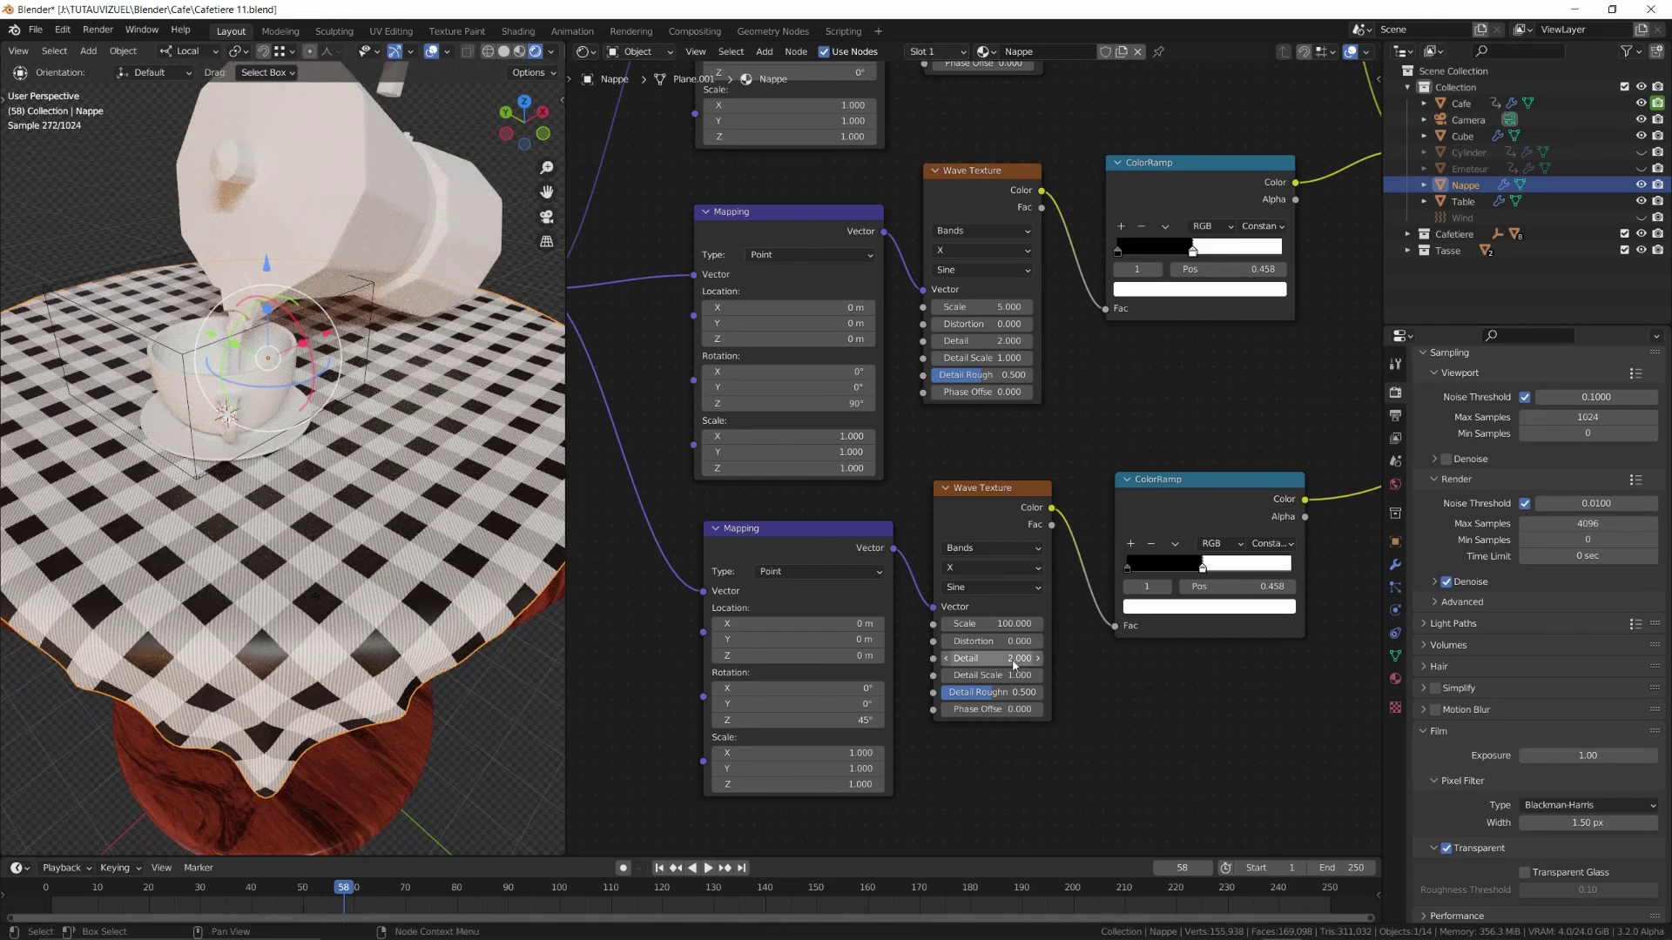
click(989, 624)
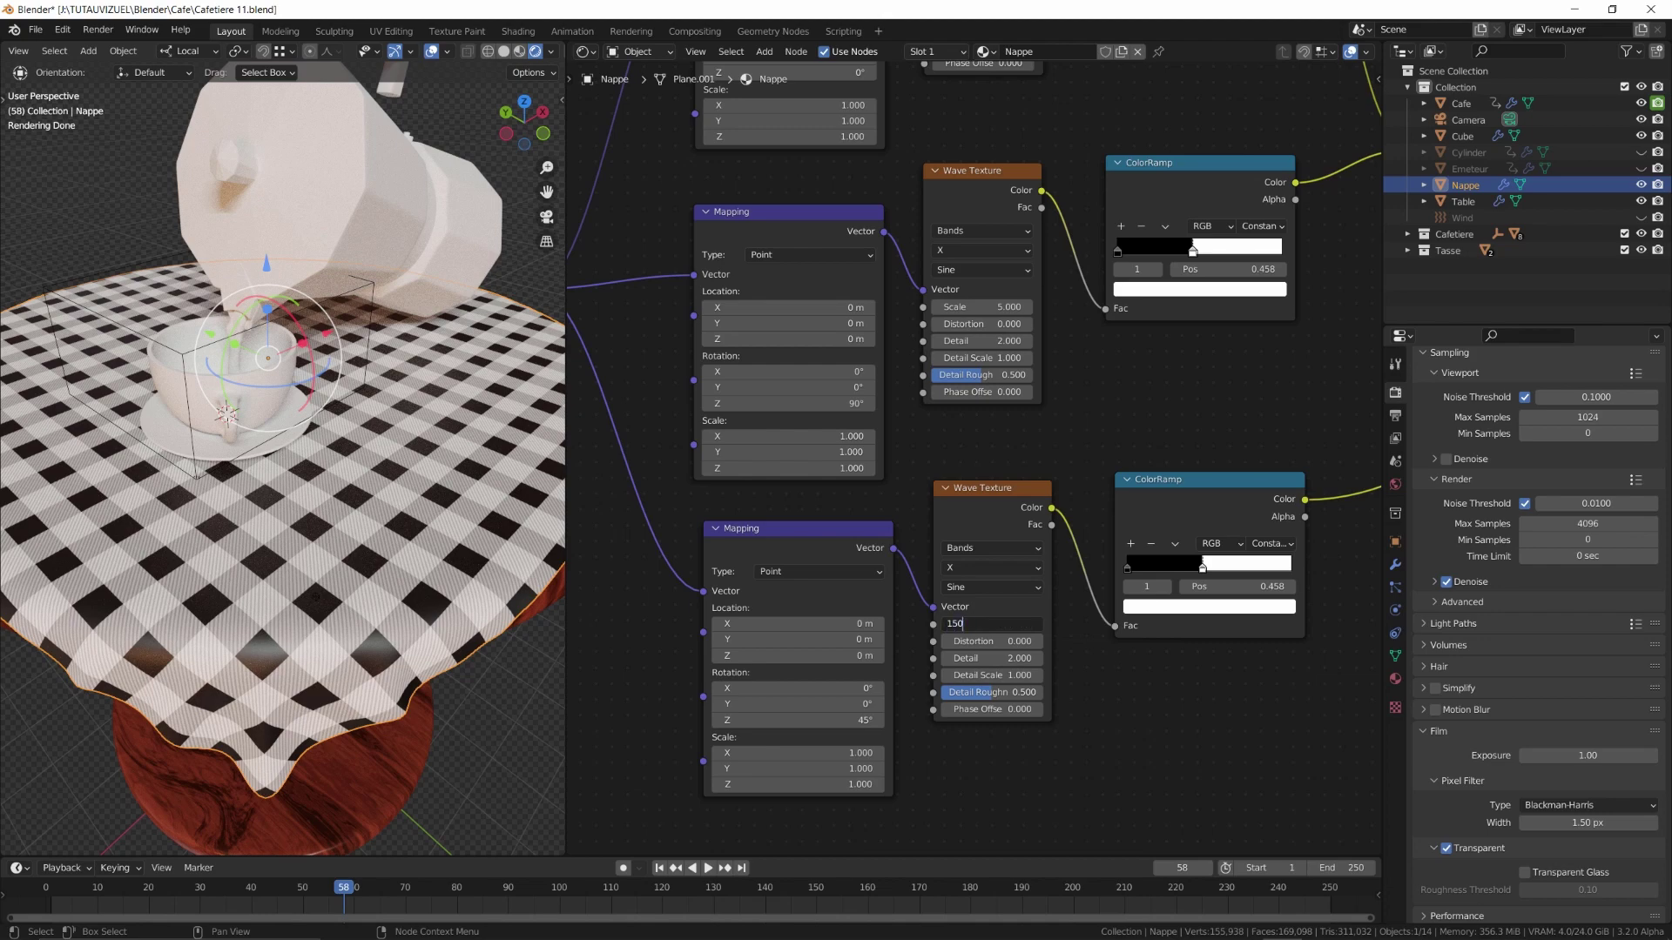
key(Return)
Make room before the Principled BSDF and insert a ColorRamp between the Multiply node and the Base Color
ctrl+middle_drag(1013, 619, 1014, 613)
middle_drag(1045, 557, 697, 696)
drag(1092, 267, 1225, 368)
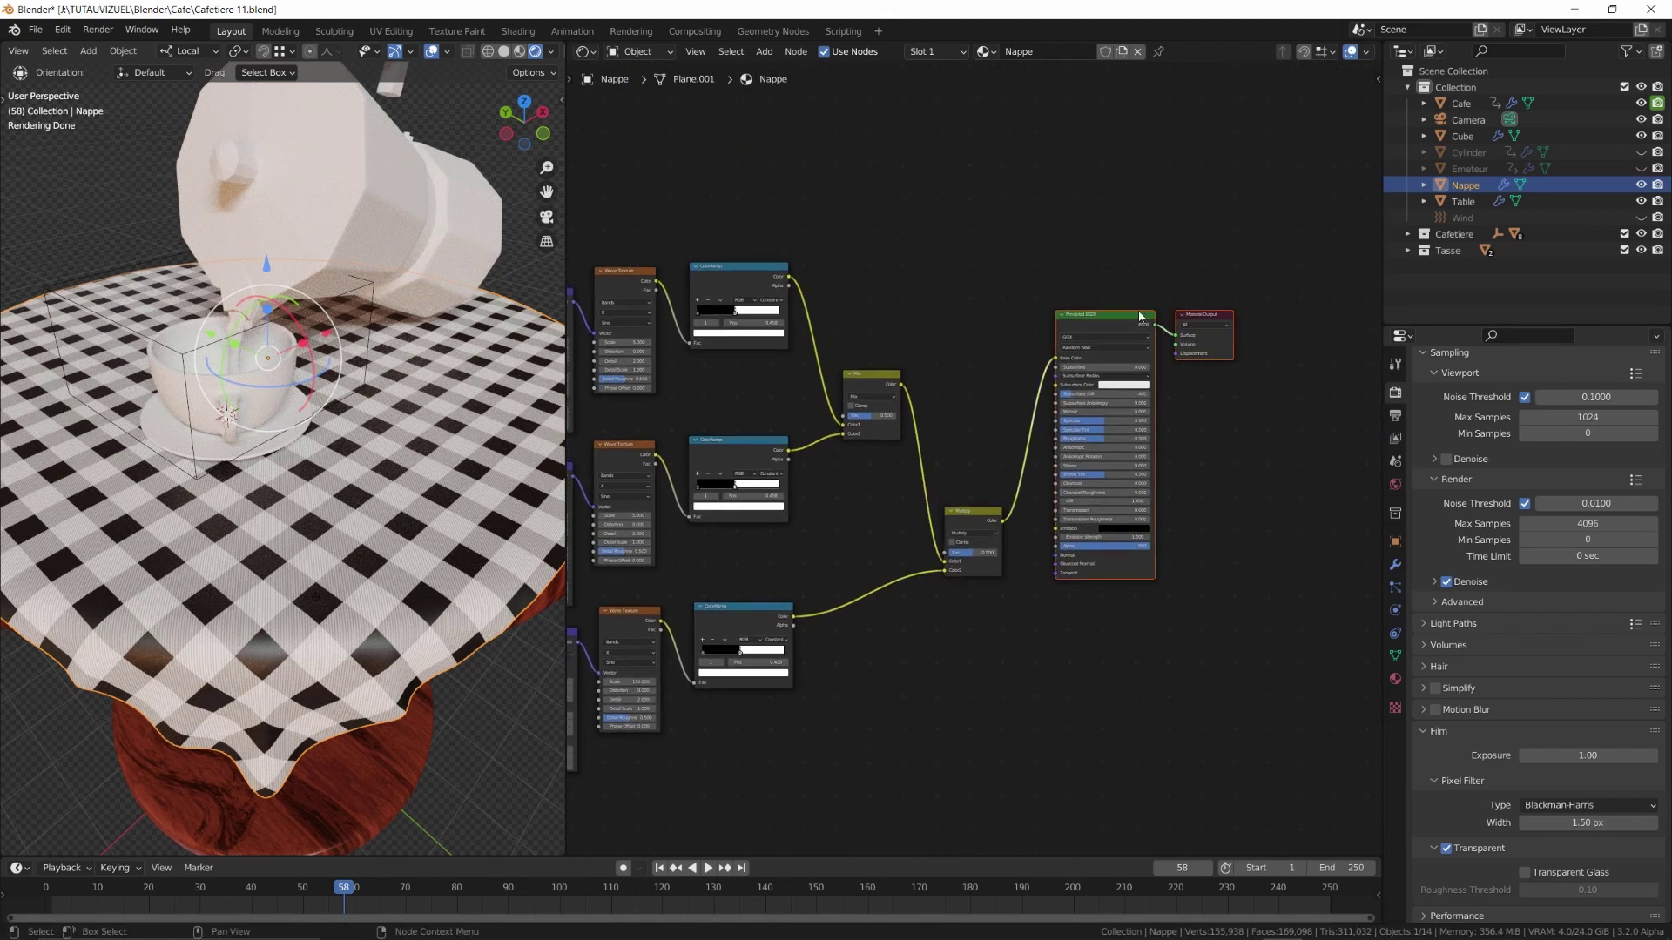
drag(1140, 317, 1278, 319)
scroll(953, 538, up, 3)
key(shift+a)
mouse_move(932, 486)
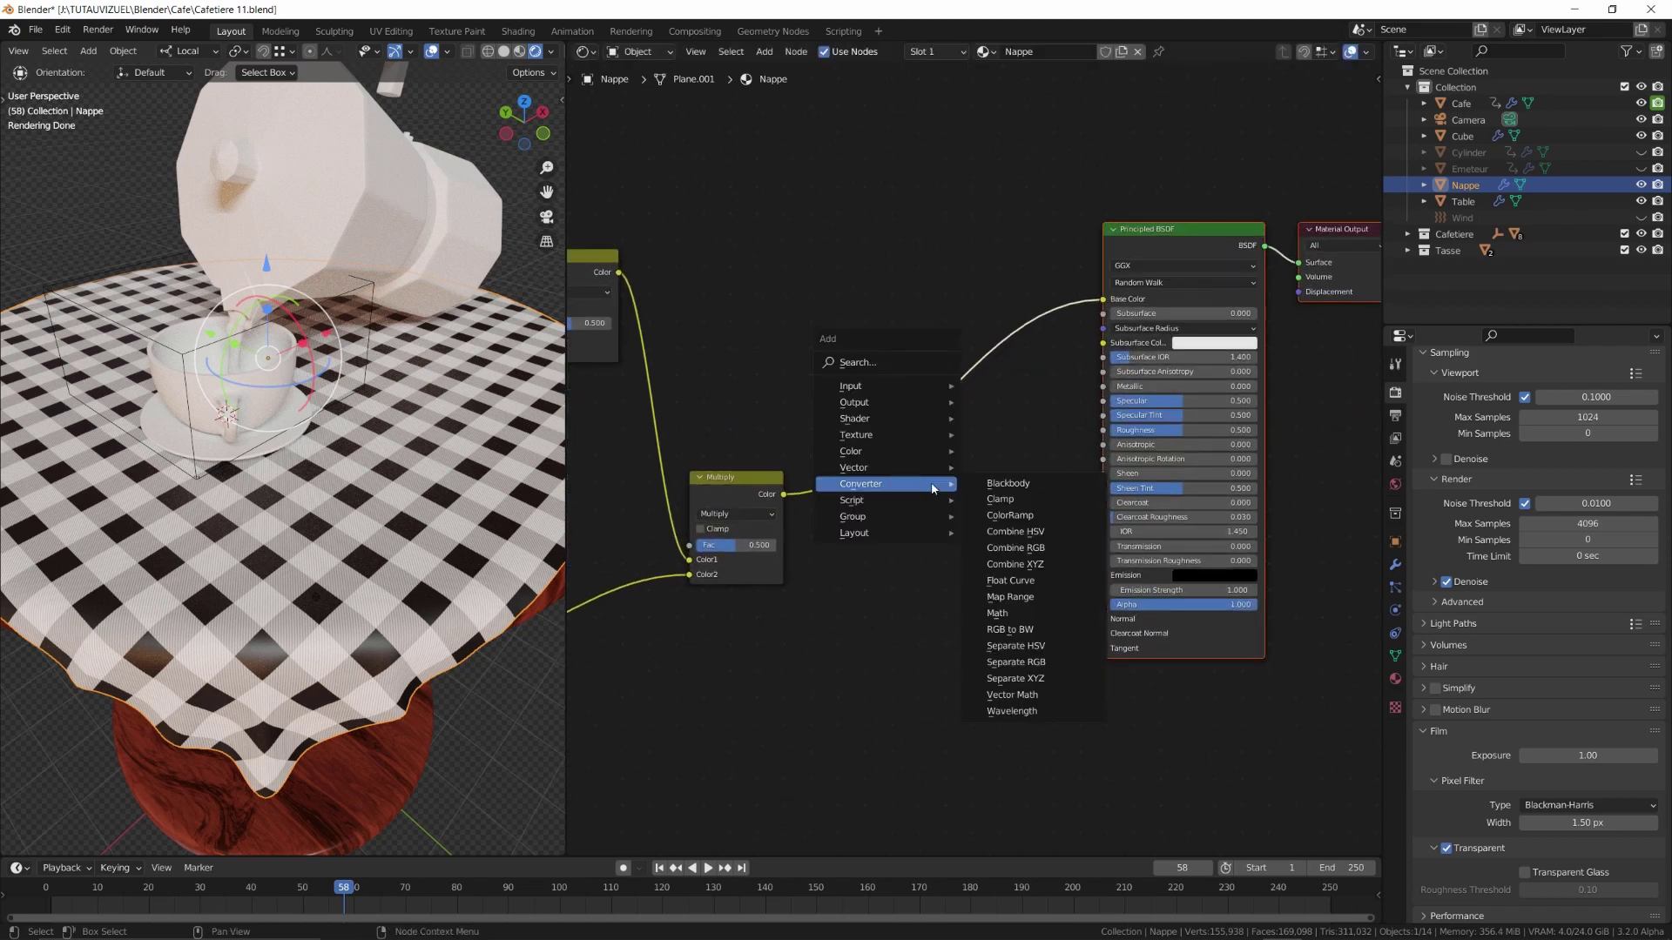
click(1010, 514)
click(890, 487)
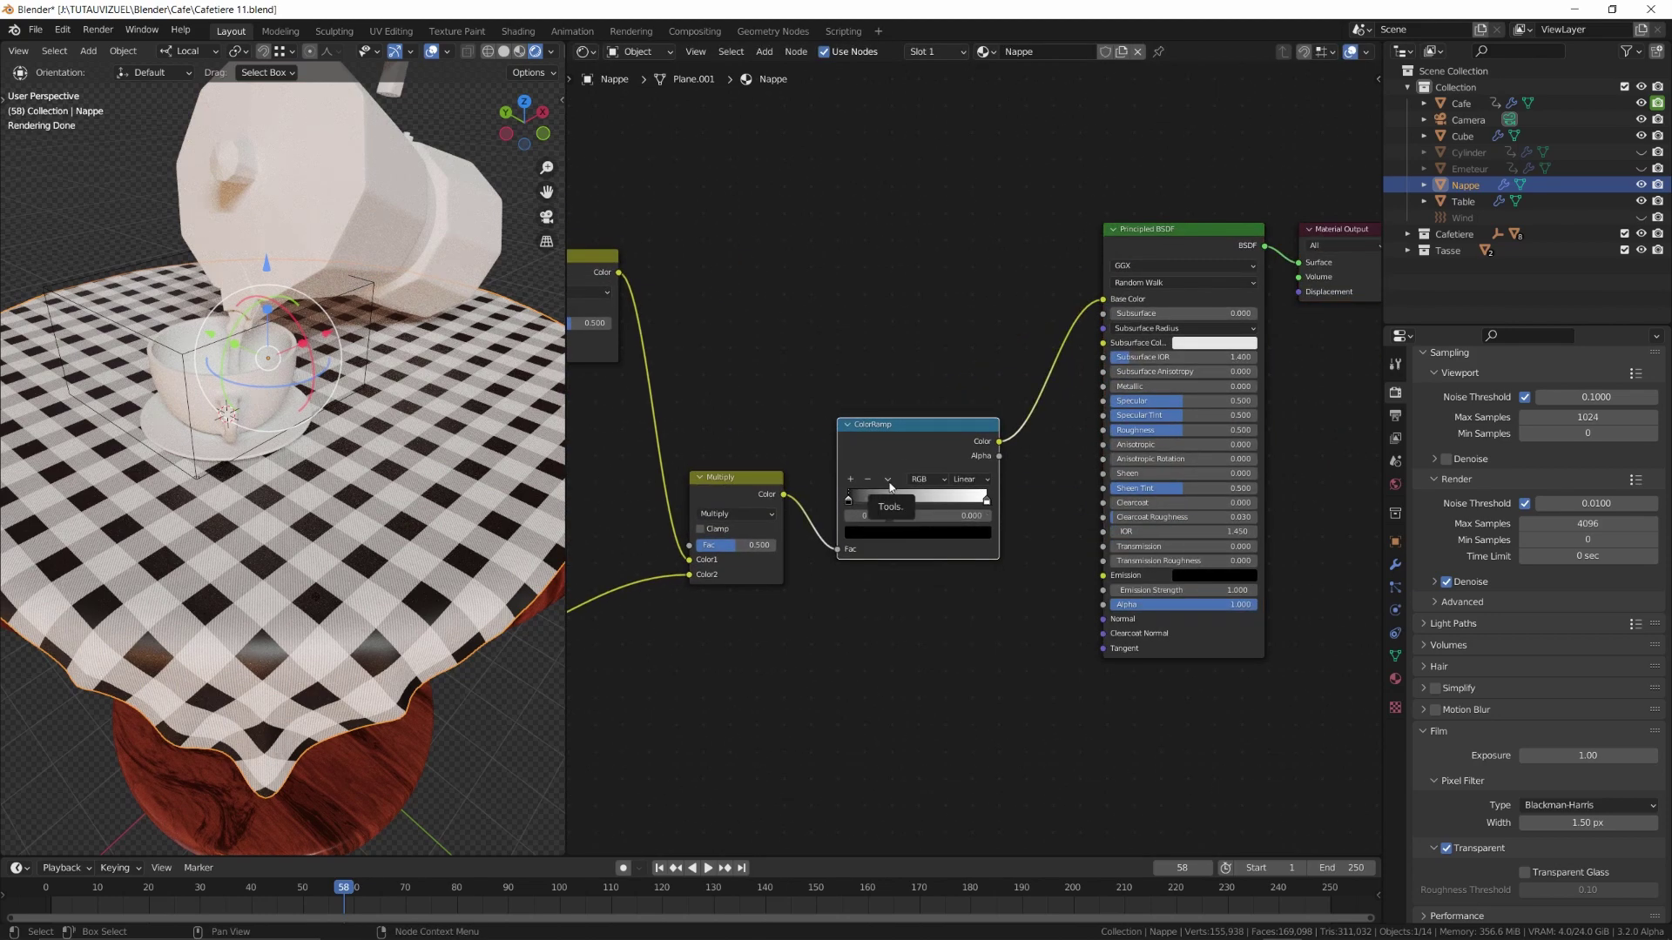
Color the final ColorRamp's end stop orange and its start stop white
click(986, 501)
click(918, 532)
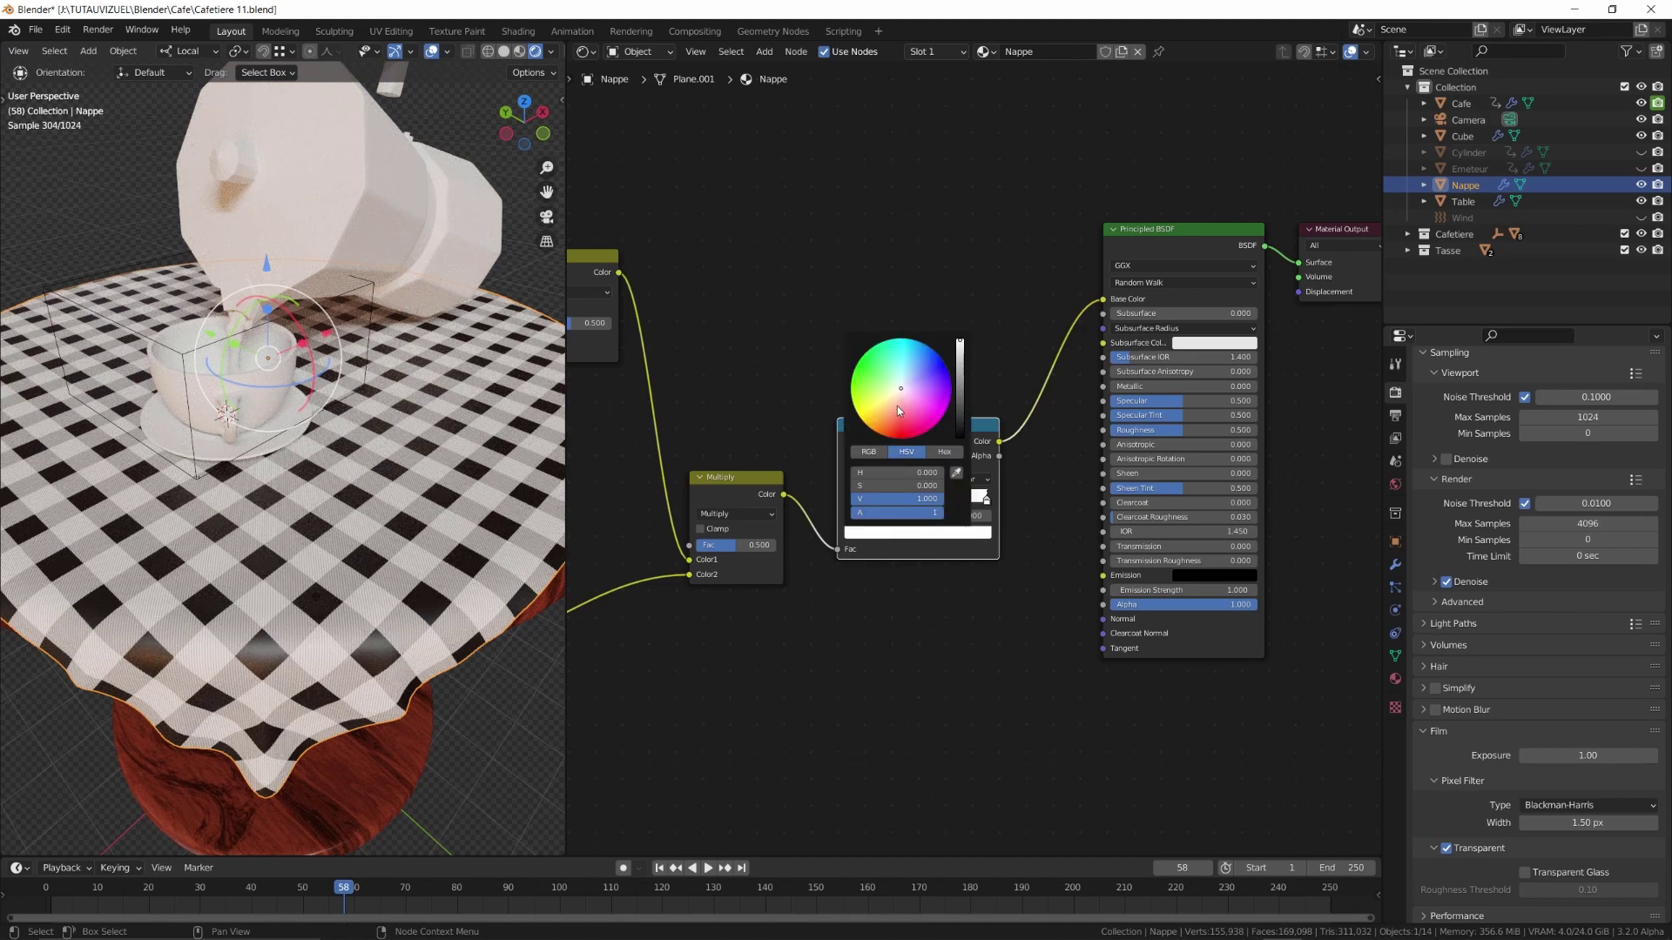
click(875, 430)
click(848, 501)
click(877, 529)
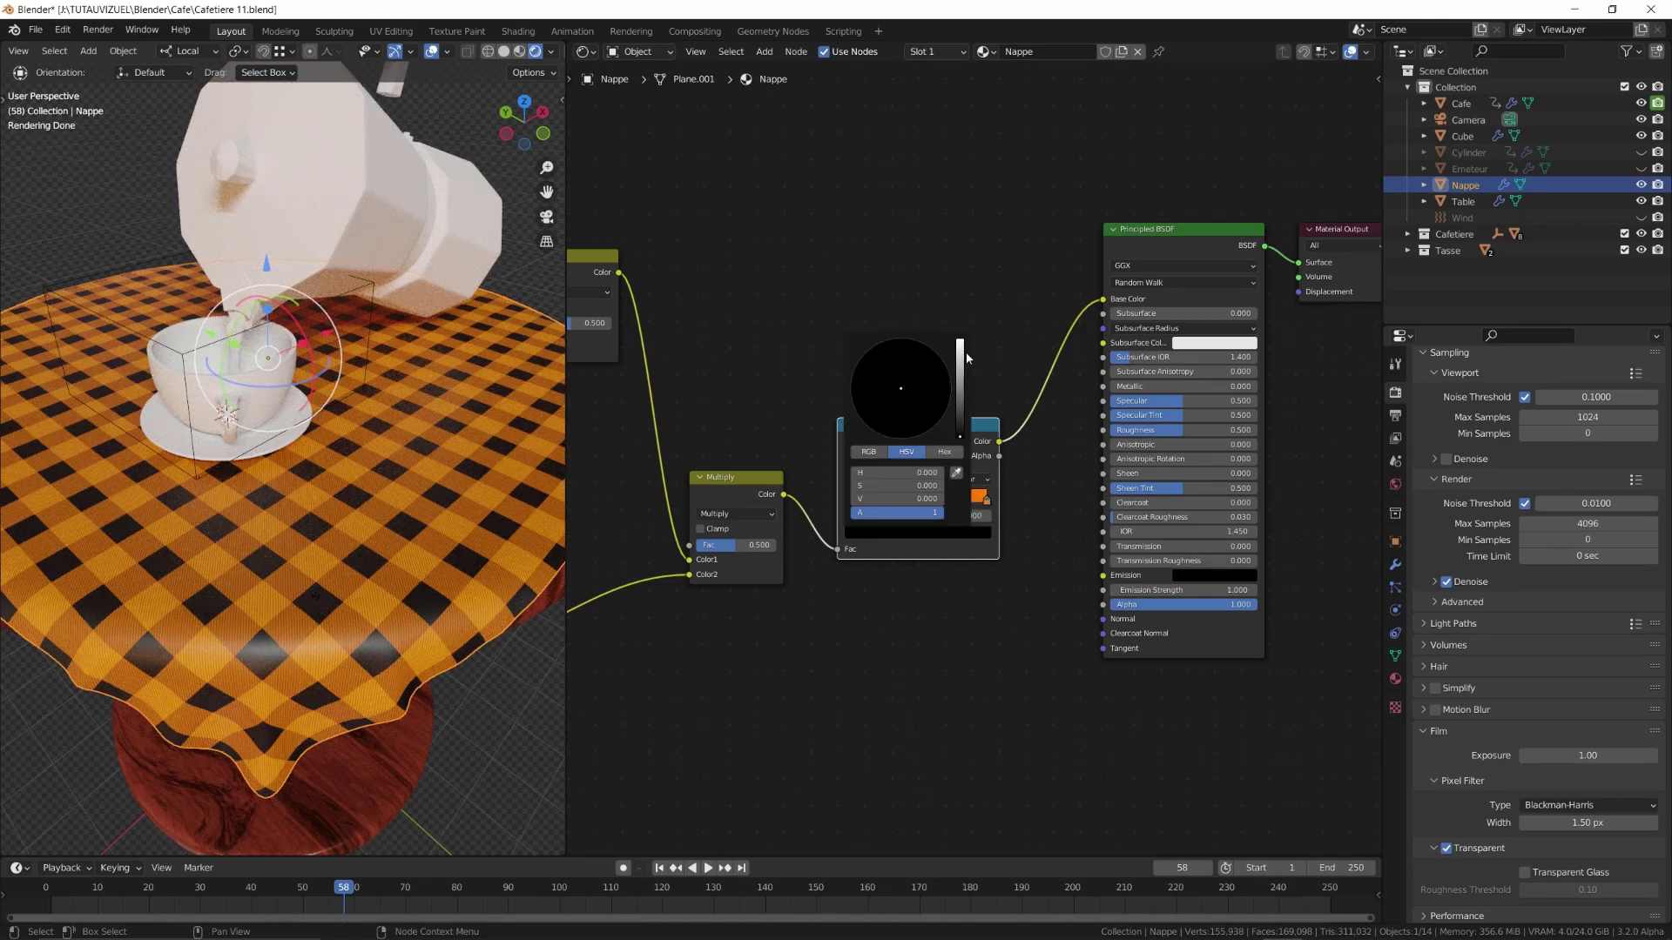
drag(963, 355, 982, 315)
Move the final ColorRamp's end stop to 0.364 and recolor it yellow-orange after trying red
drag(986, 501, 905, 503)
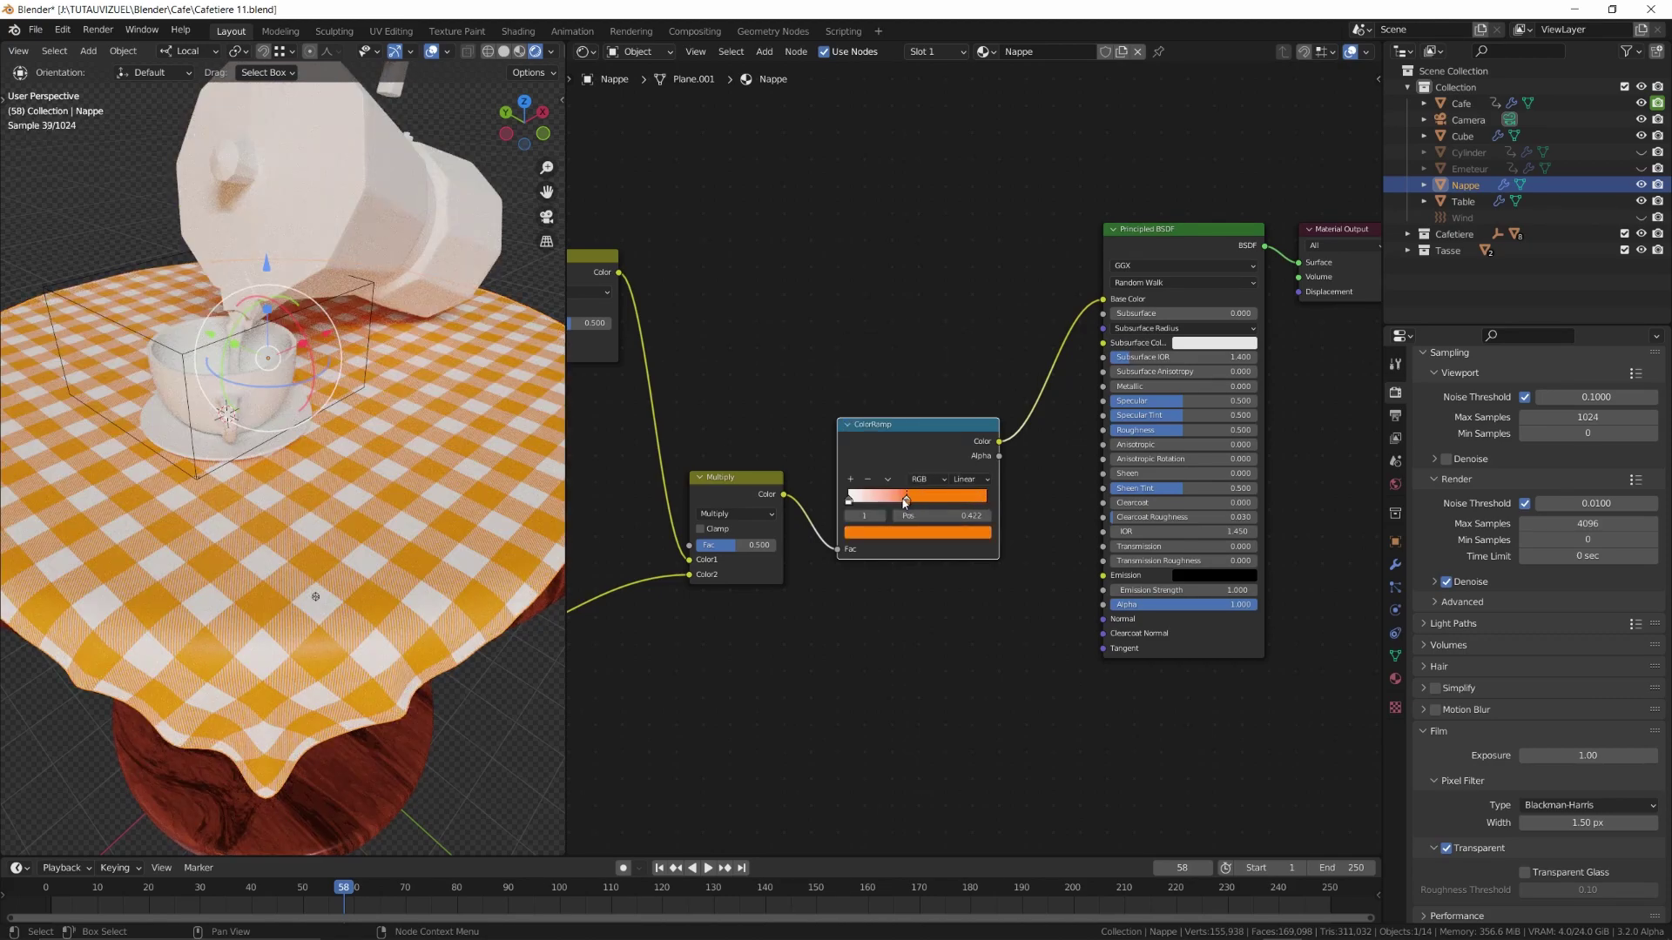
click(940, 538)
drag(905, 431, 909, 446)
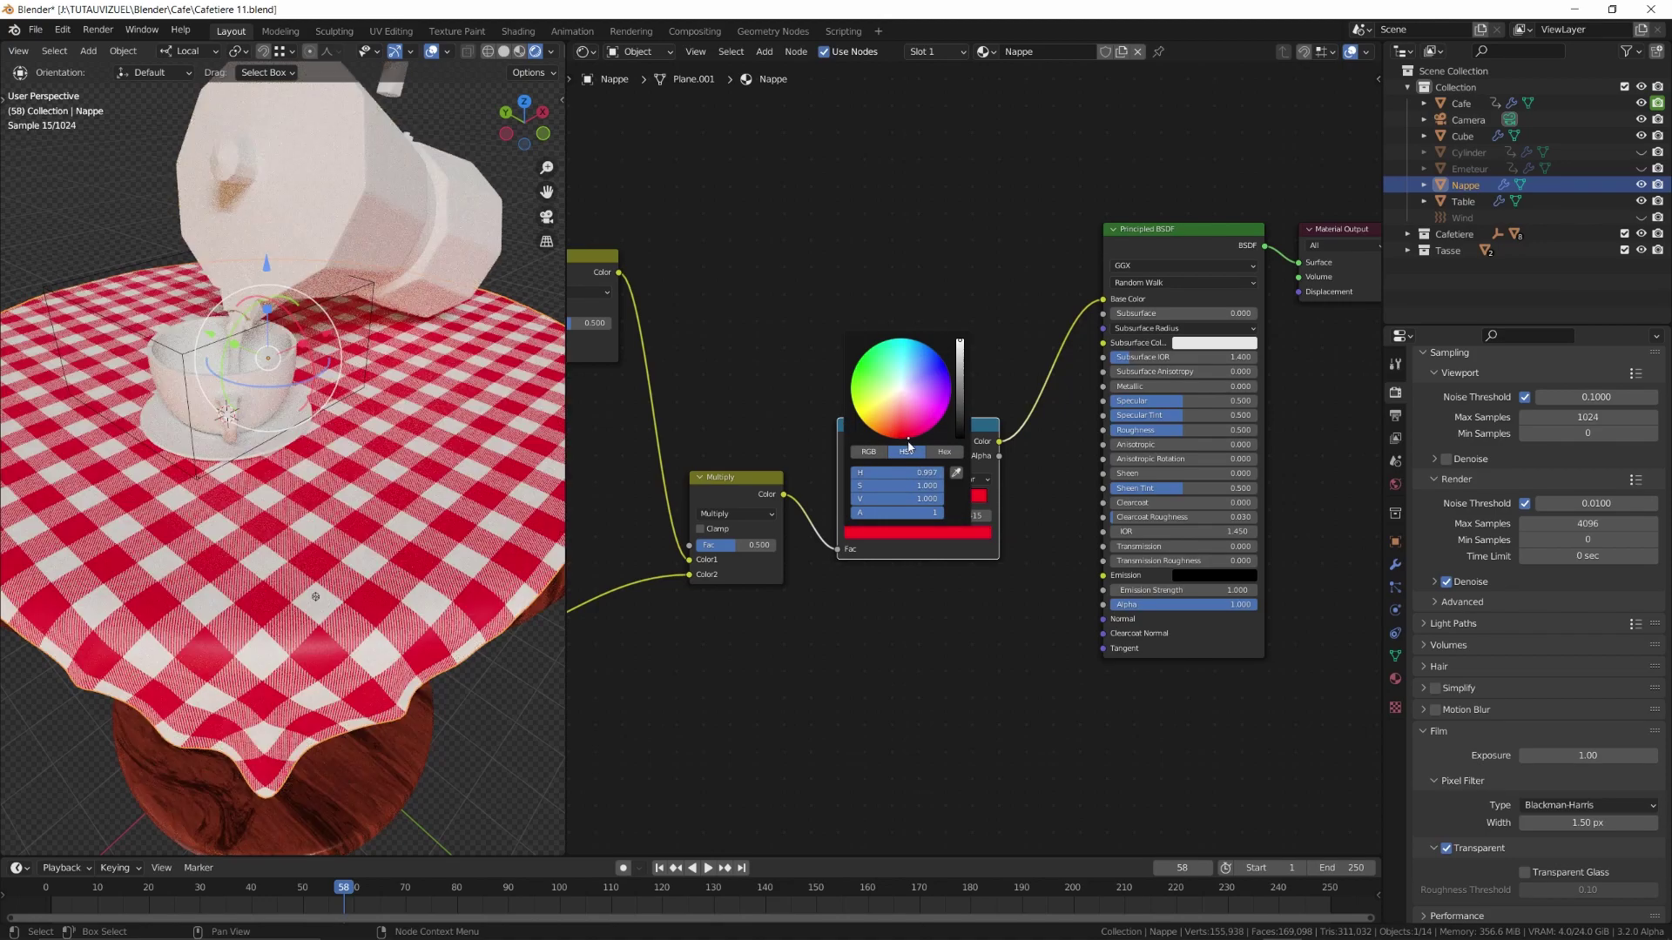
click(878, 426)
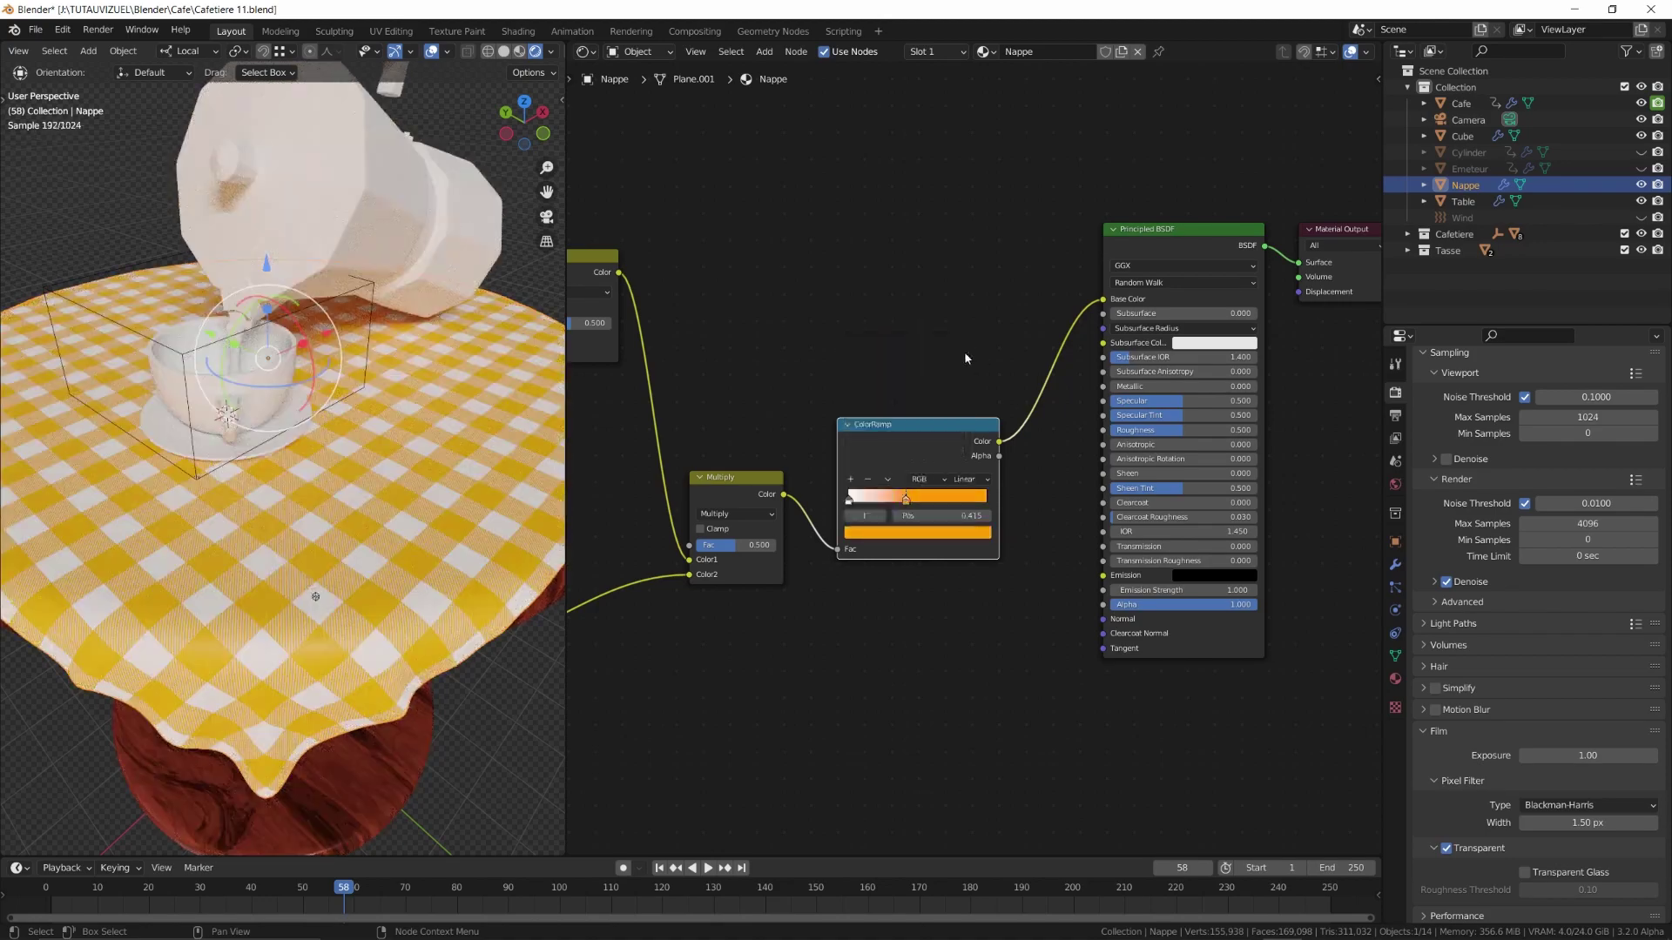
drag(908, 506, 894, 503)
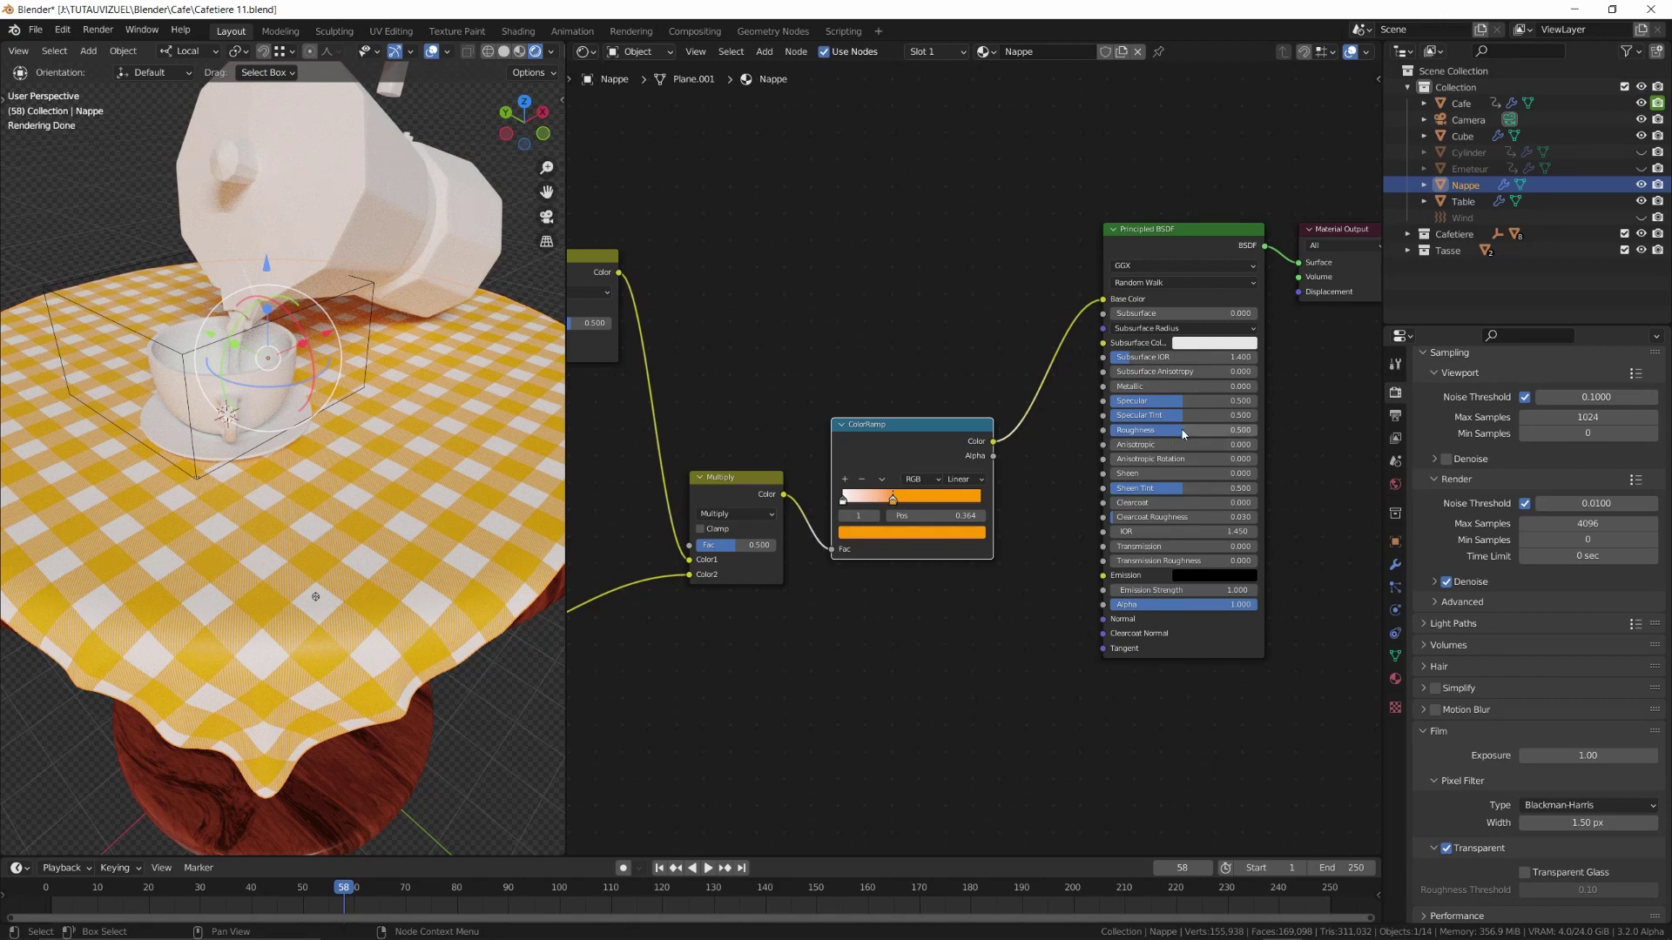
Raise the Roughness and lower the Specular of the tablecloth's Principled BSDF
drag(1184, 430, 1239, 430)
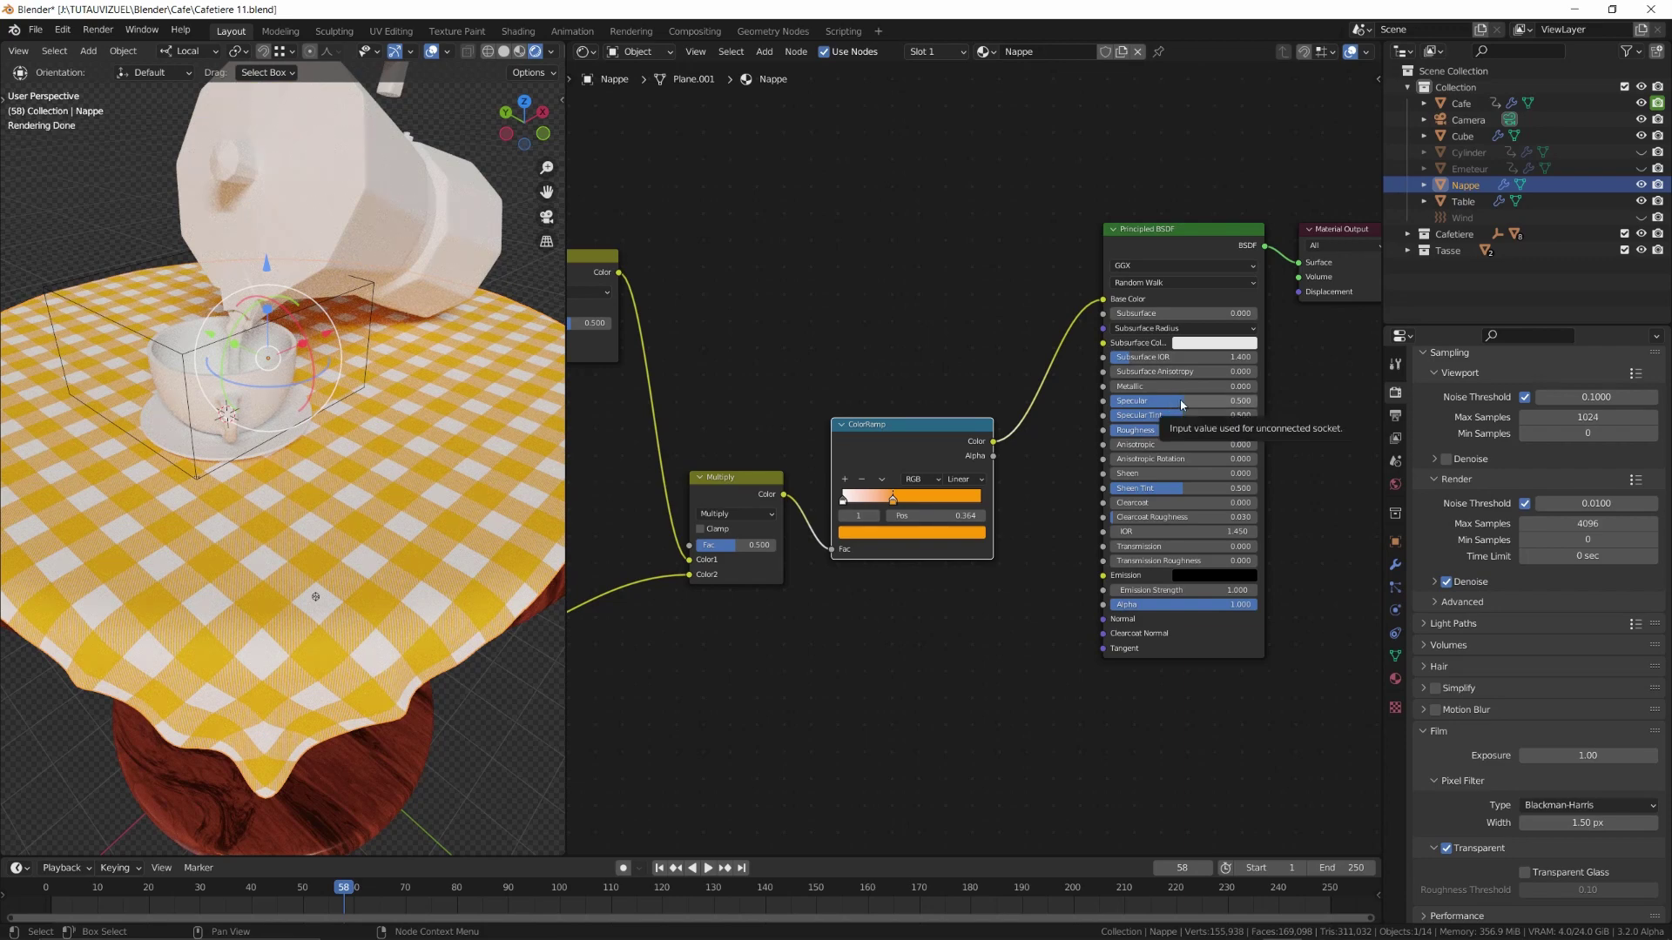
drag(1182, 405, 1102, 424)
Give the cup a new material named Ceramique with a red Base Color, Specular 0.307 and Roughness 0.267
click(259, 386)
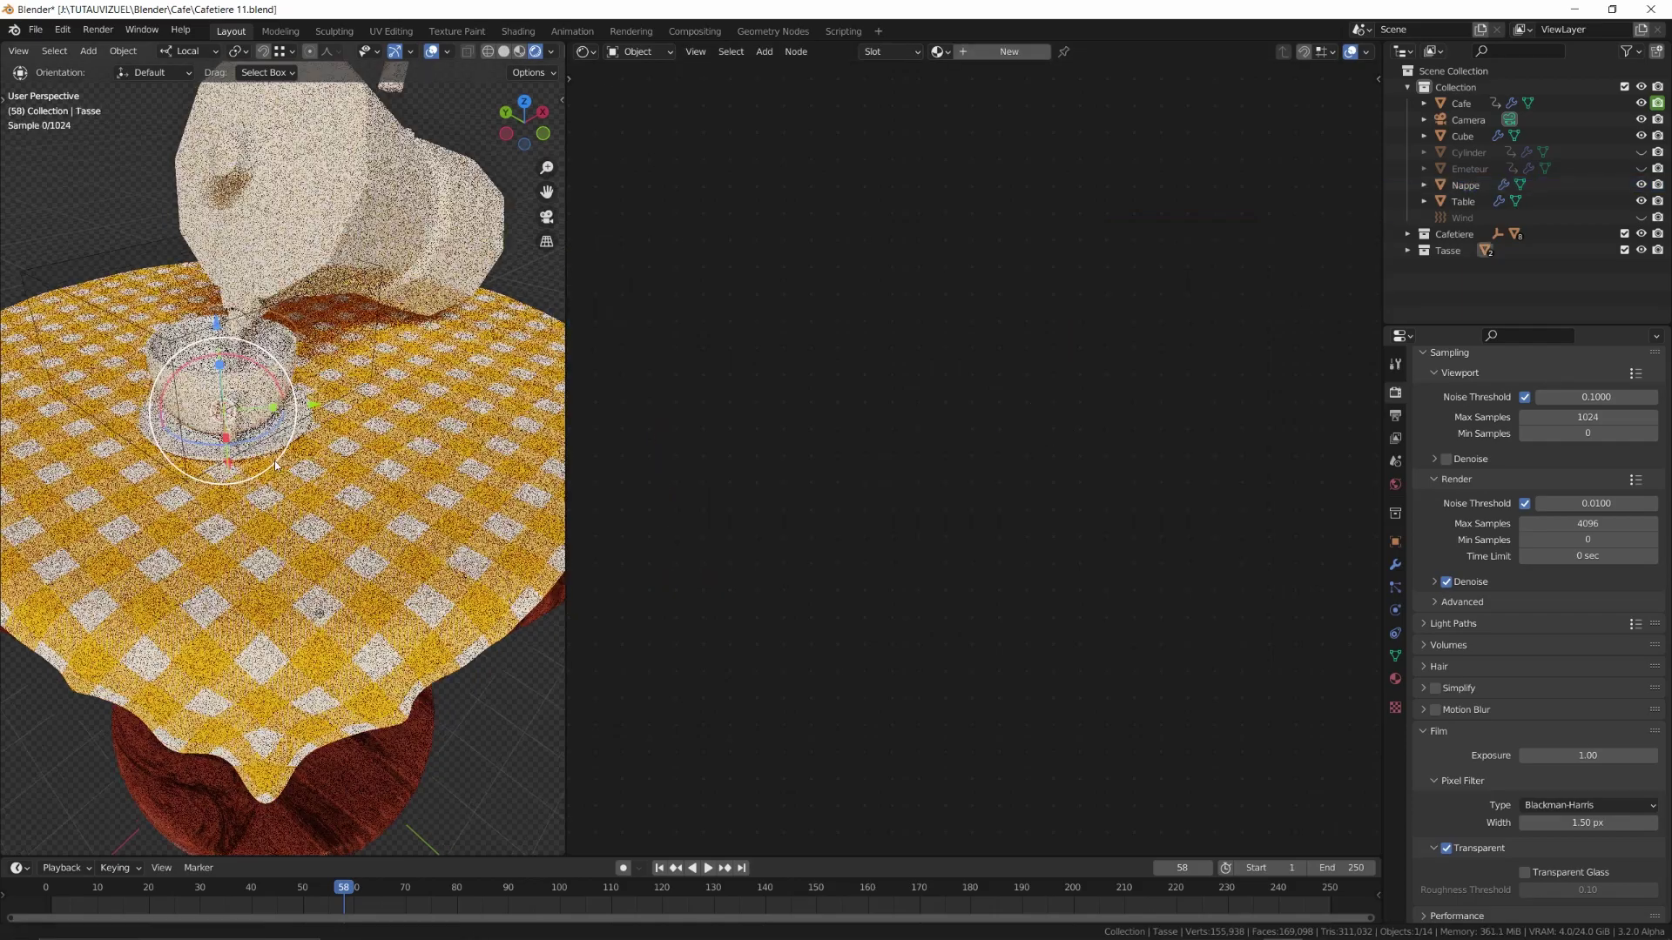
ctrl+middle_drag(266, 392, 362, 422)
middle_drag(361, 422, 348, 461)
click(1010, 51)
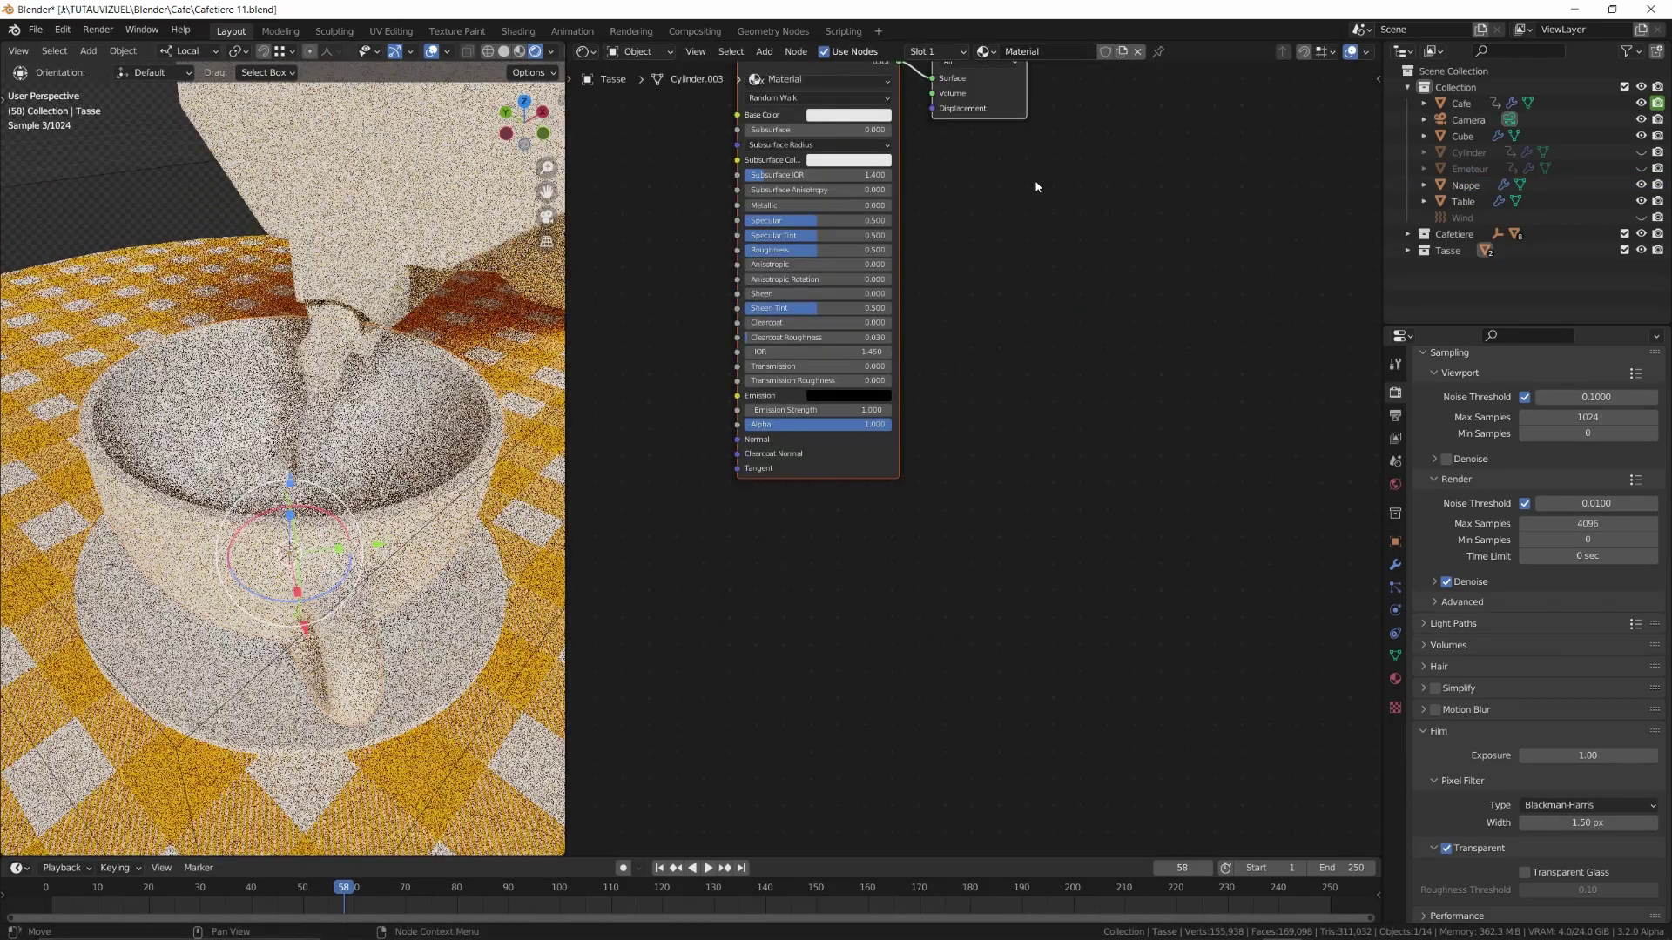
key(Home)
click(1001, 327)
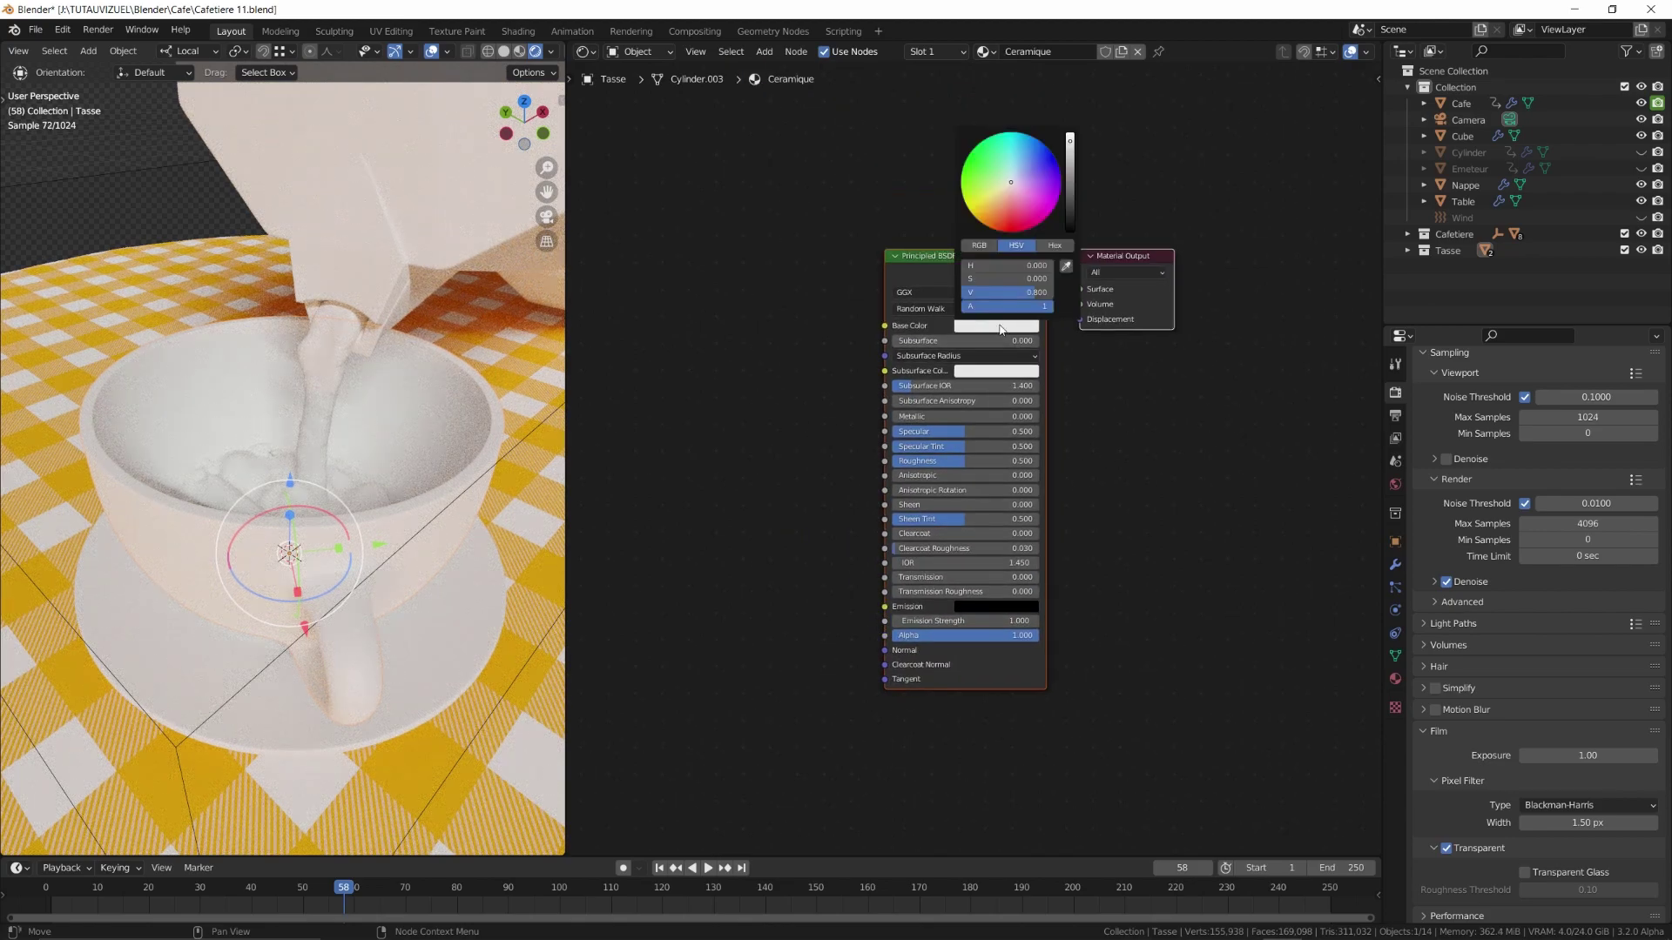
click(1030, 232)
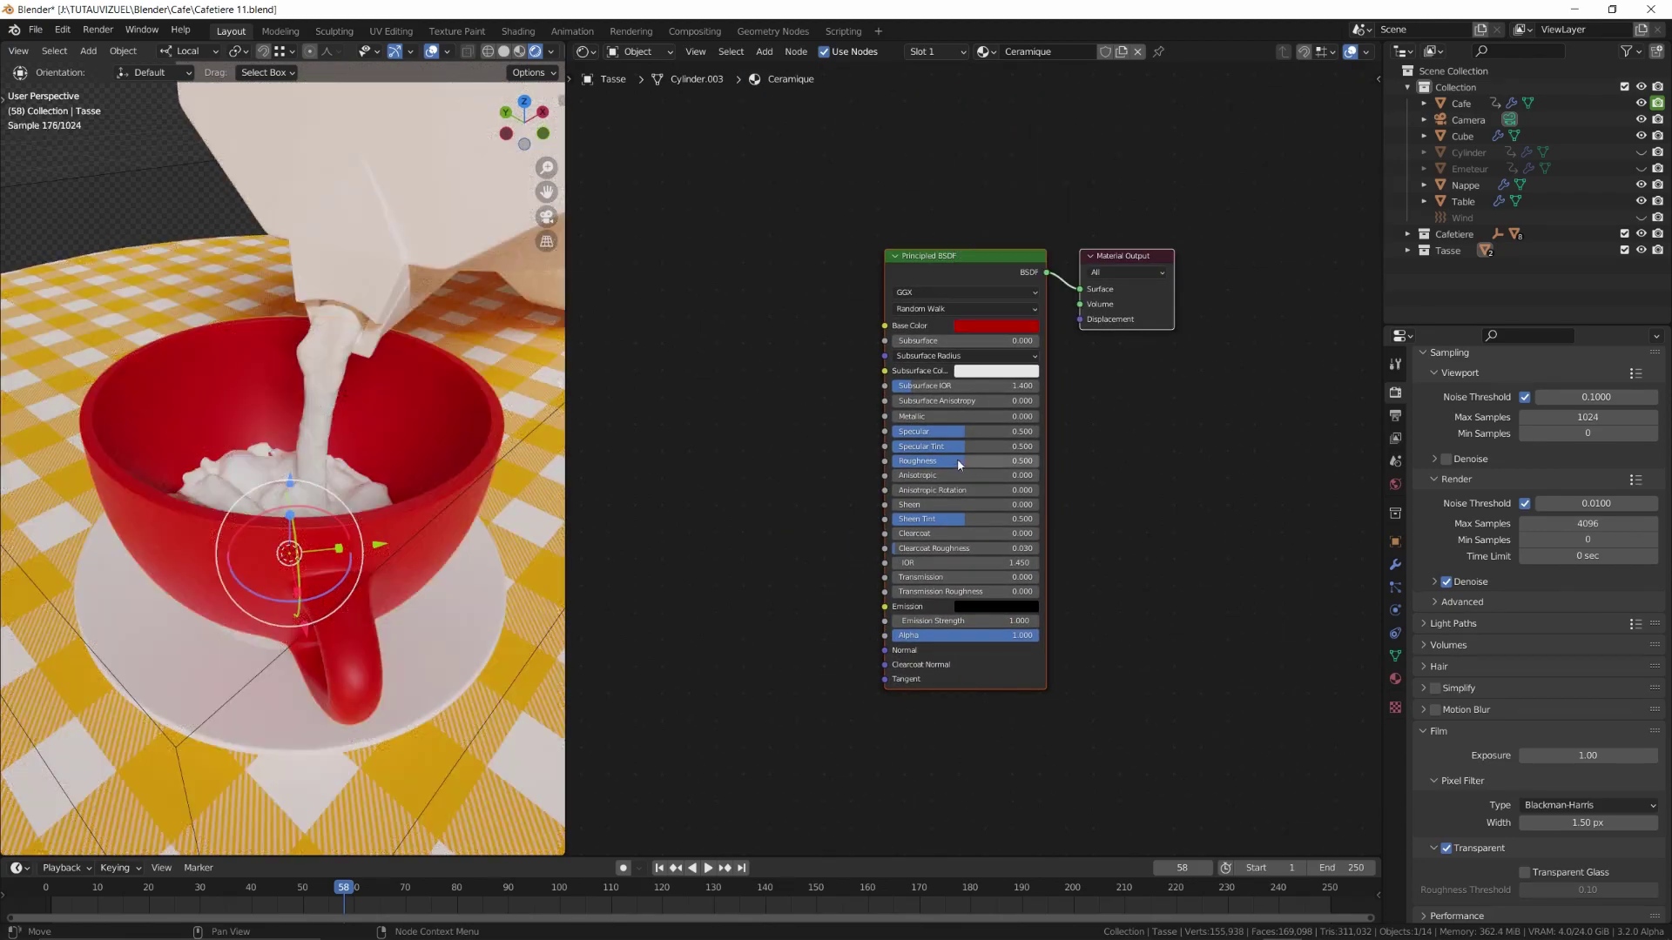
mouse_move(958, 458)
mouse_down()
mouse_move(958, 433)
mouse_move(930, 432)
mouse_move(930, 462)
mouse_up()
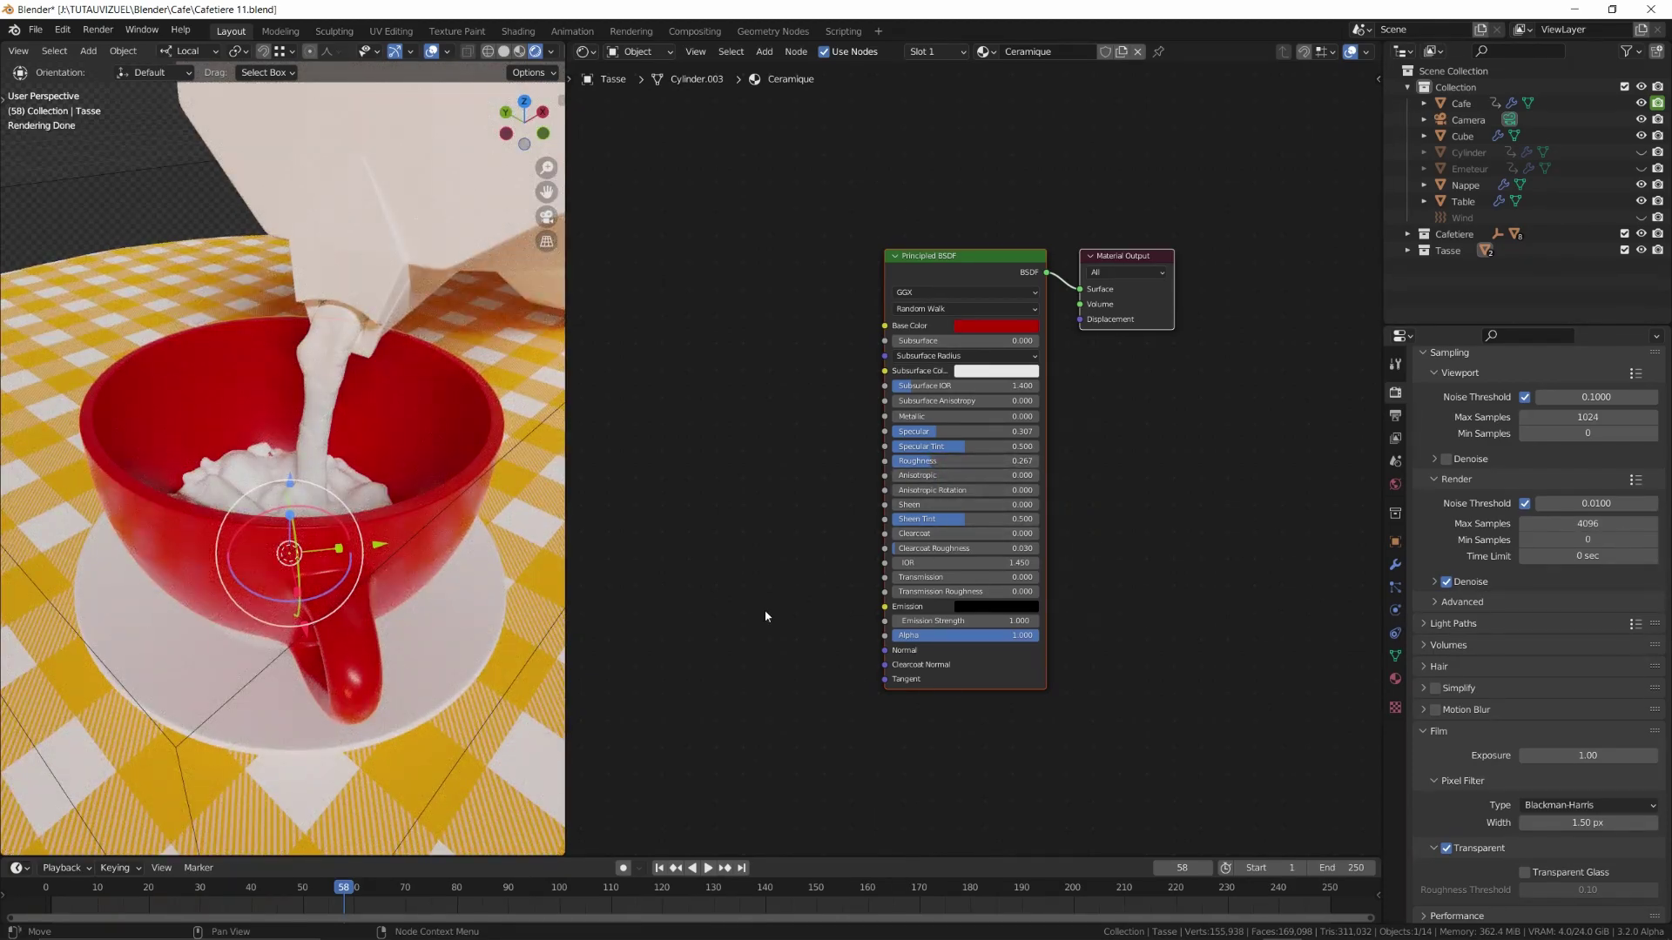
Apply Ceramique to the saucer, make it a separate copy named Ceramique Blanc, and change its Base Color to white
middle_drag(447, 652, 399, 654)
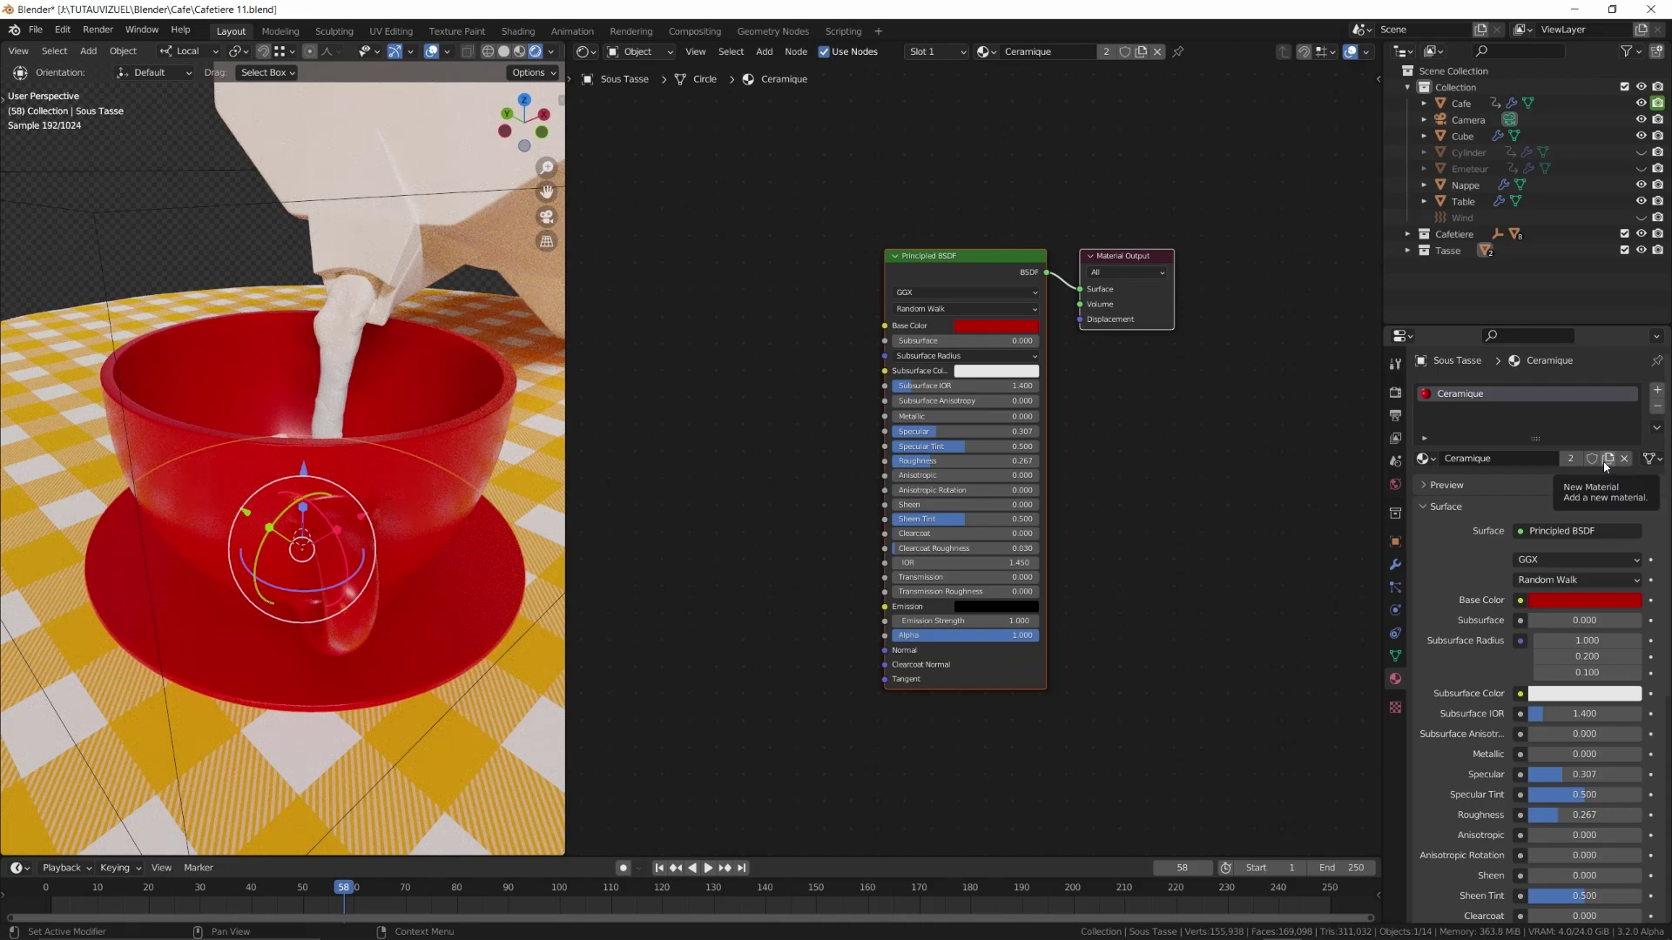
click(1605, 459)
click(996, 325)
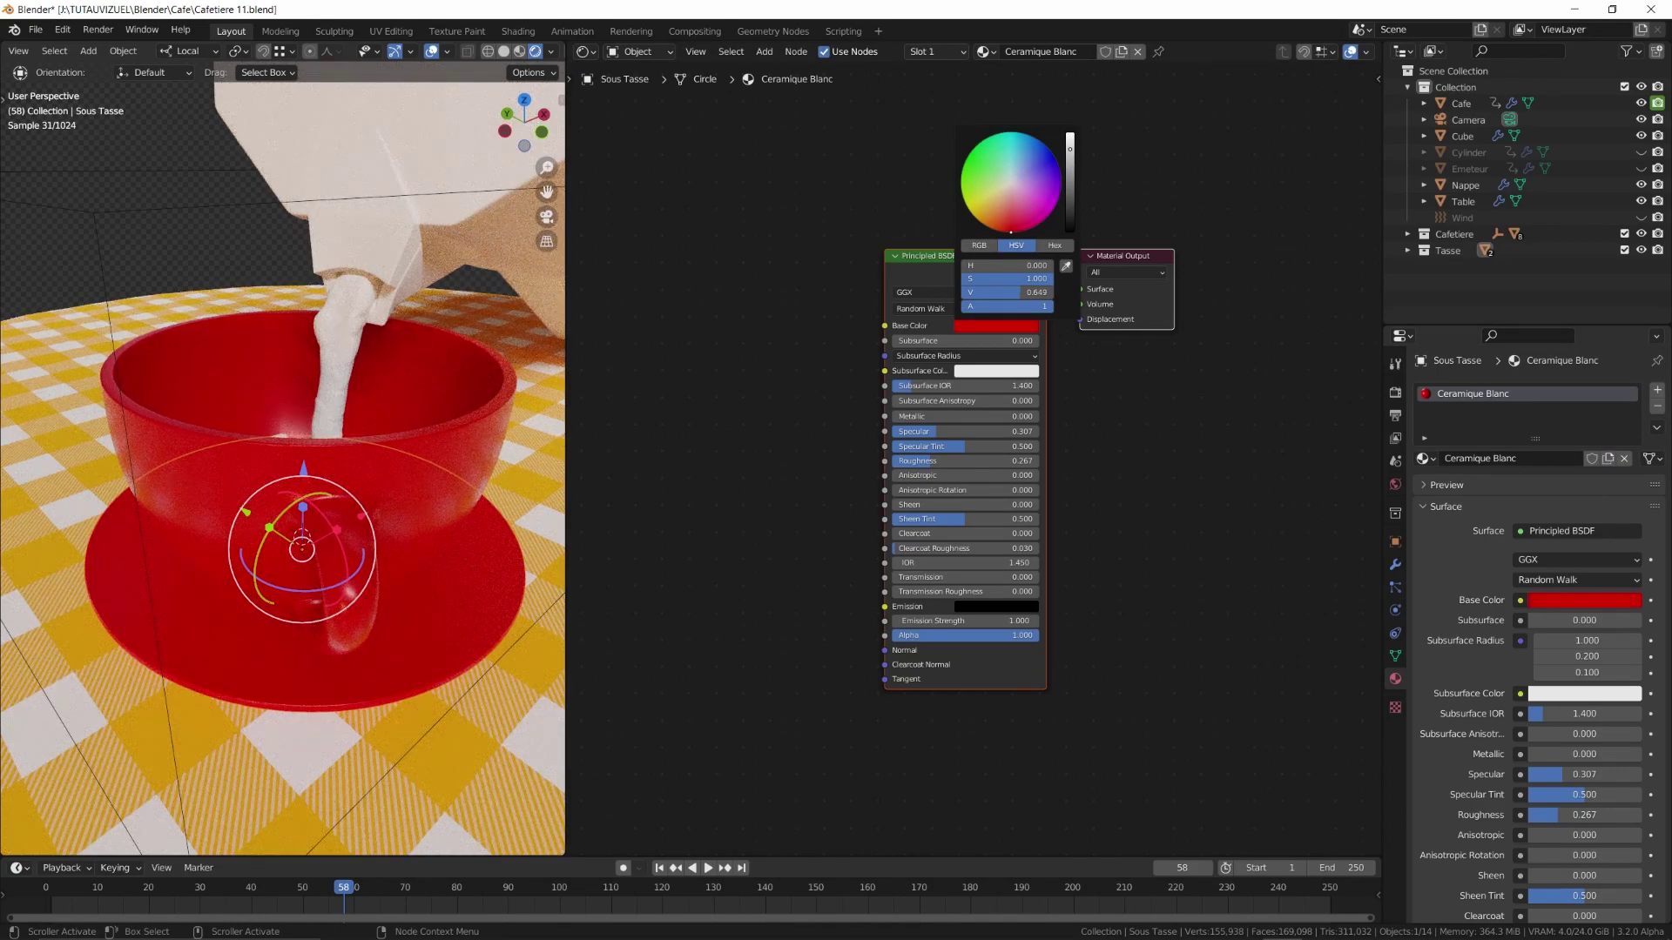
drag(1032, 283, 966, 283)
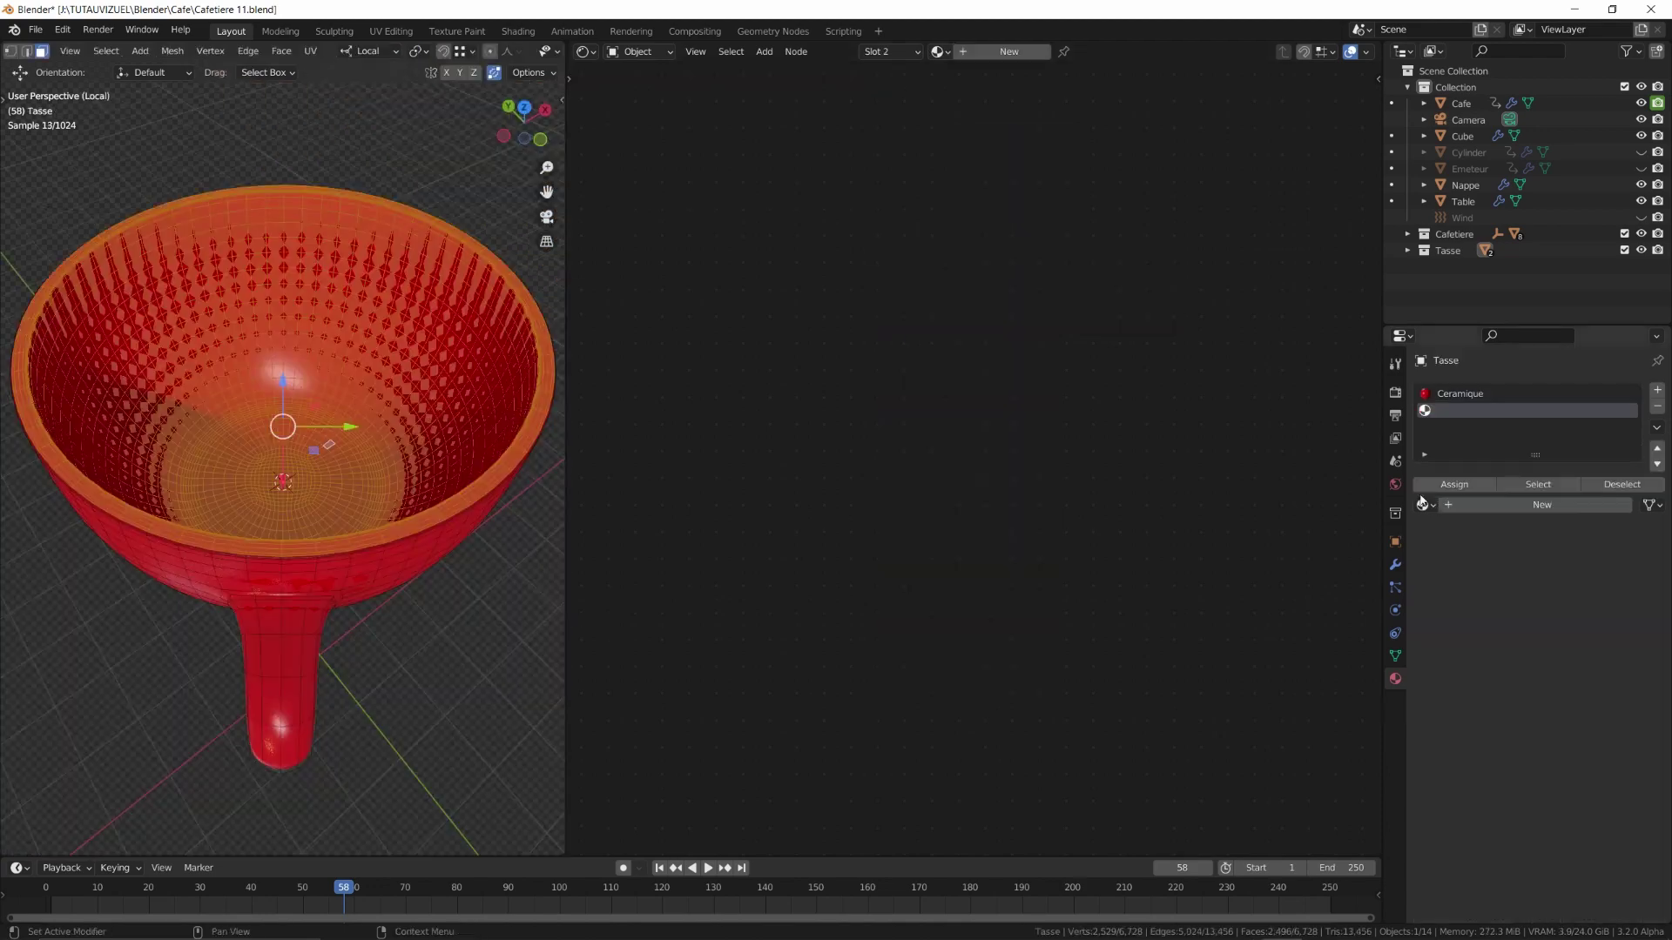
Put Ceramique Blanc in the cup's second material slot and assign it to the selected inner faces and rim
click(1423, 505)
click(1480, 560)
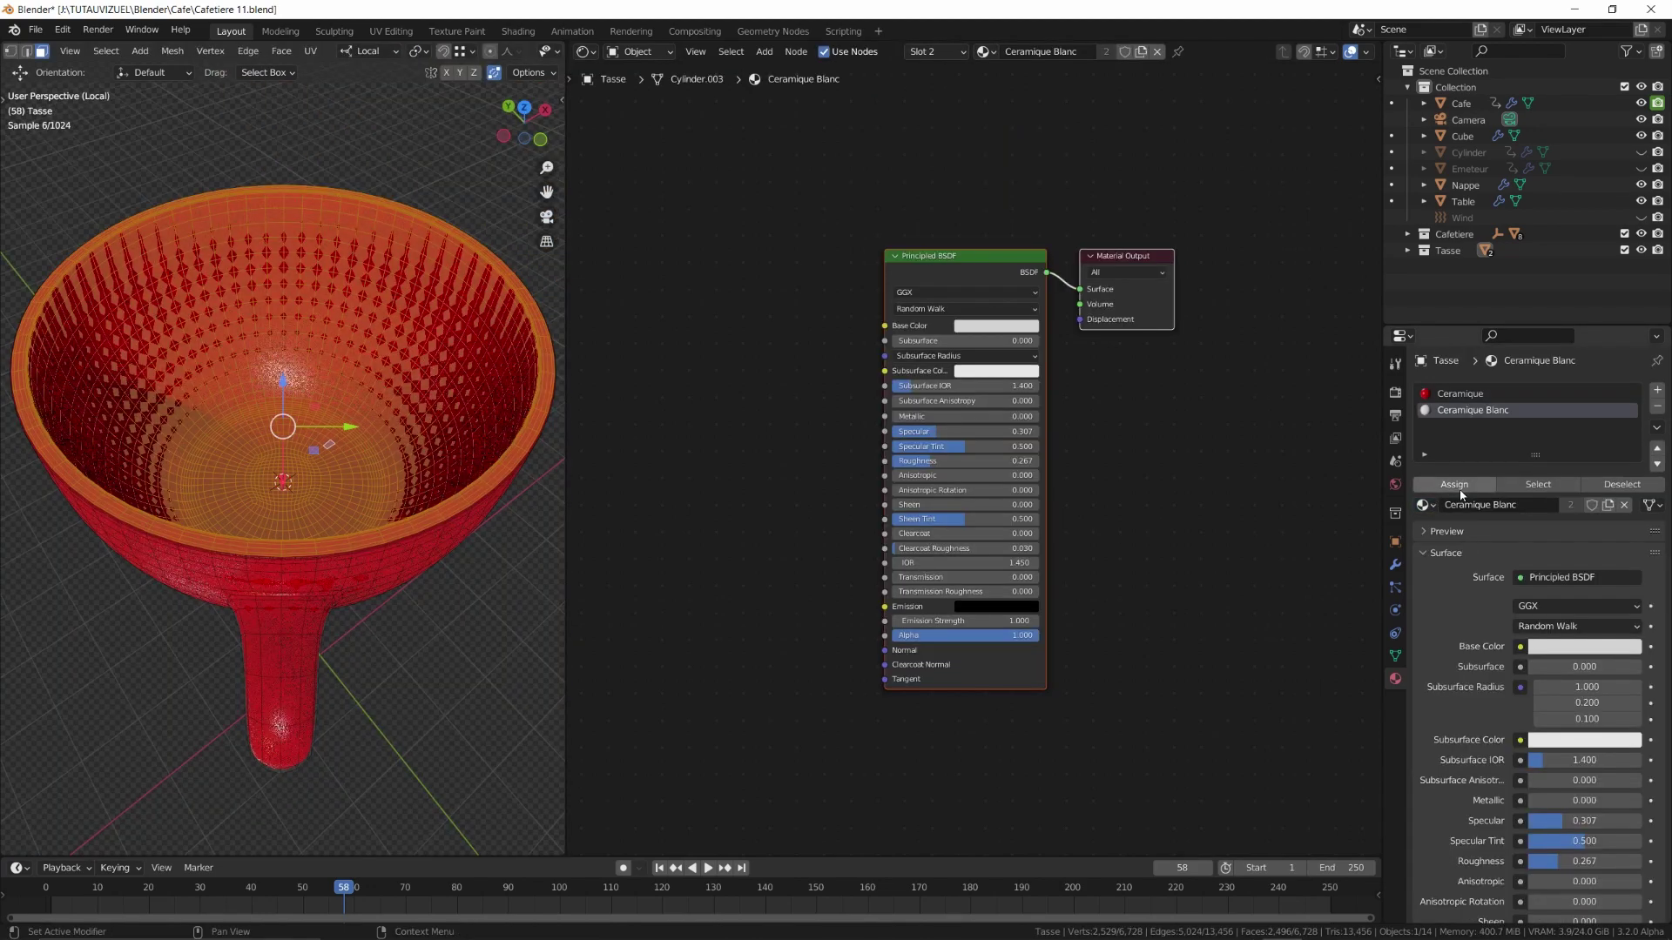
click(1454, 484)
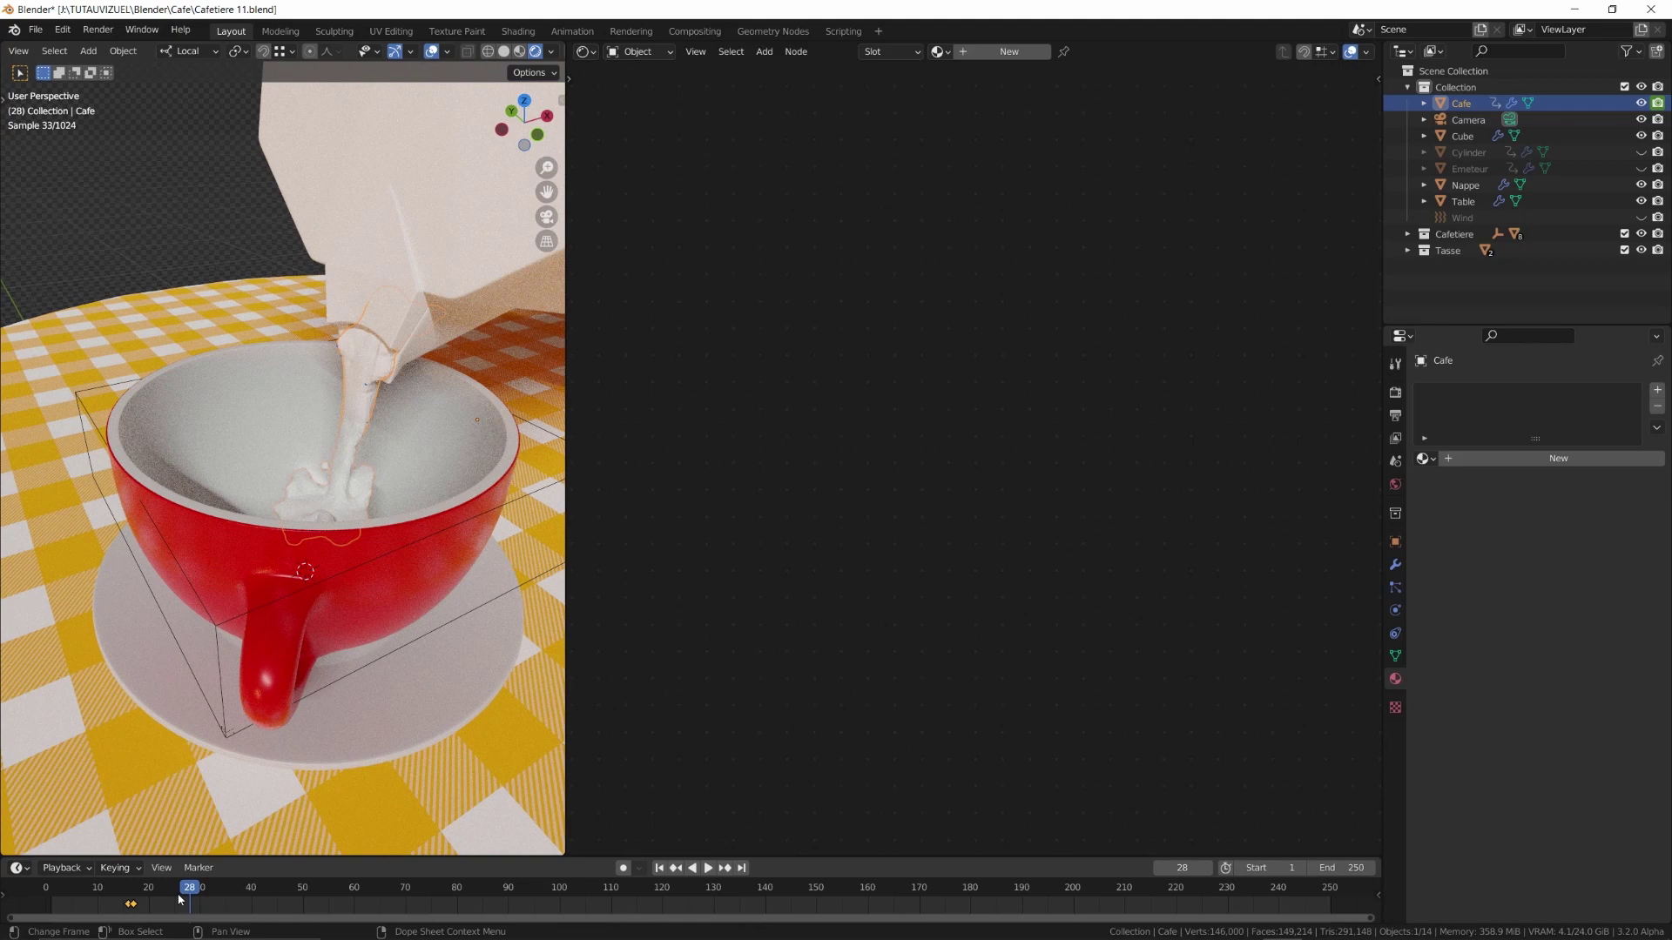
At frame 25, turn off the Liquid particles of the Cafe fluid domain and shade the coffee smooth
drag(181, 900, 173, 901)
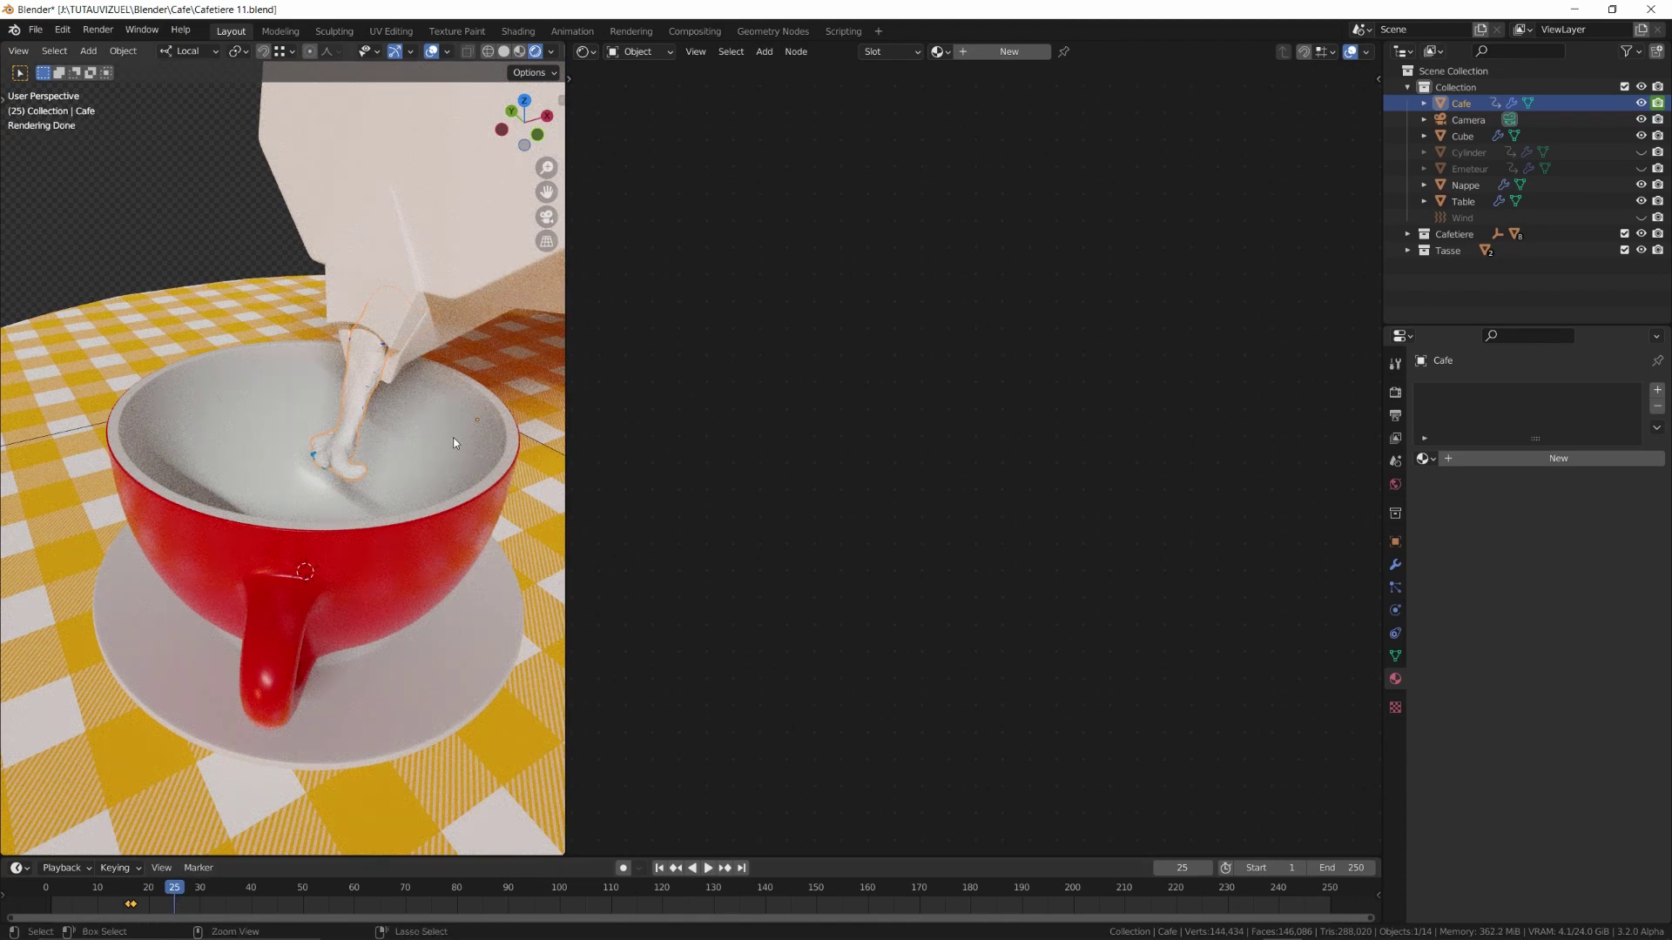
scroll(454, 443, up, 5)
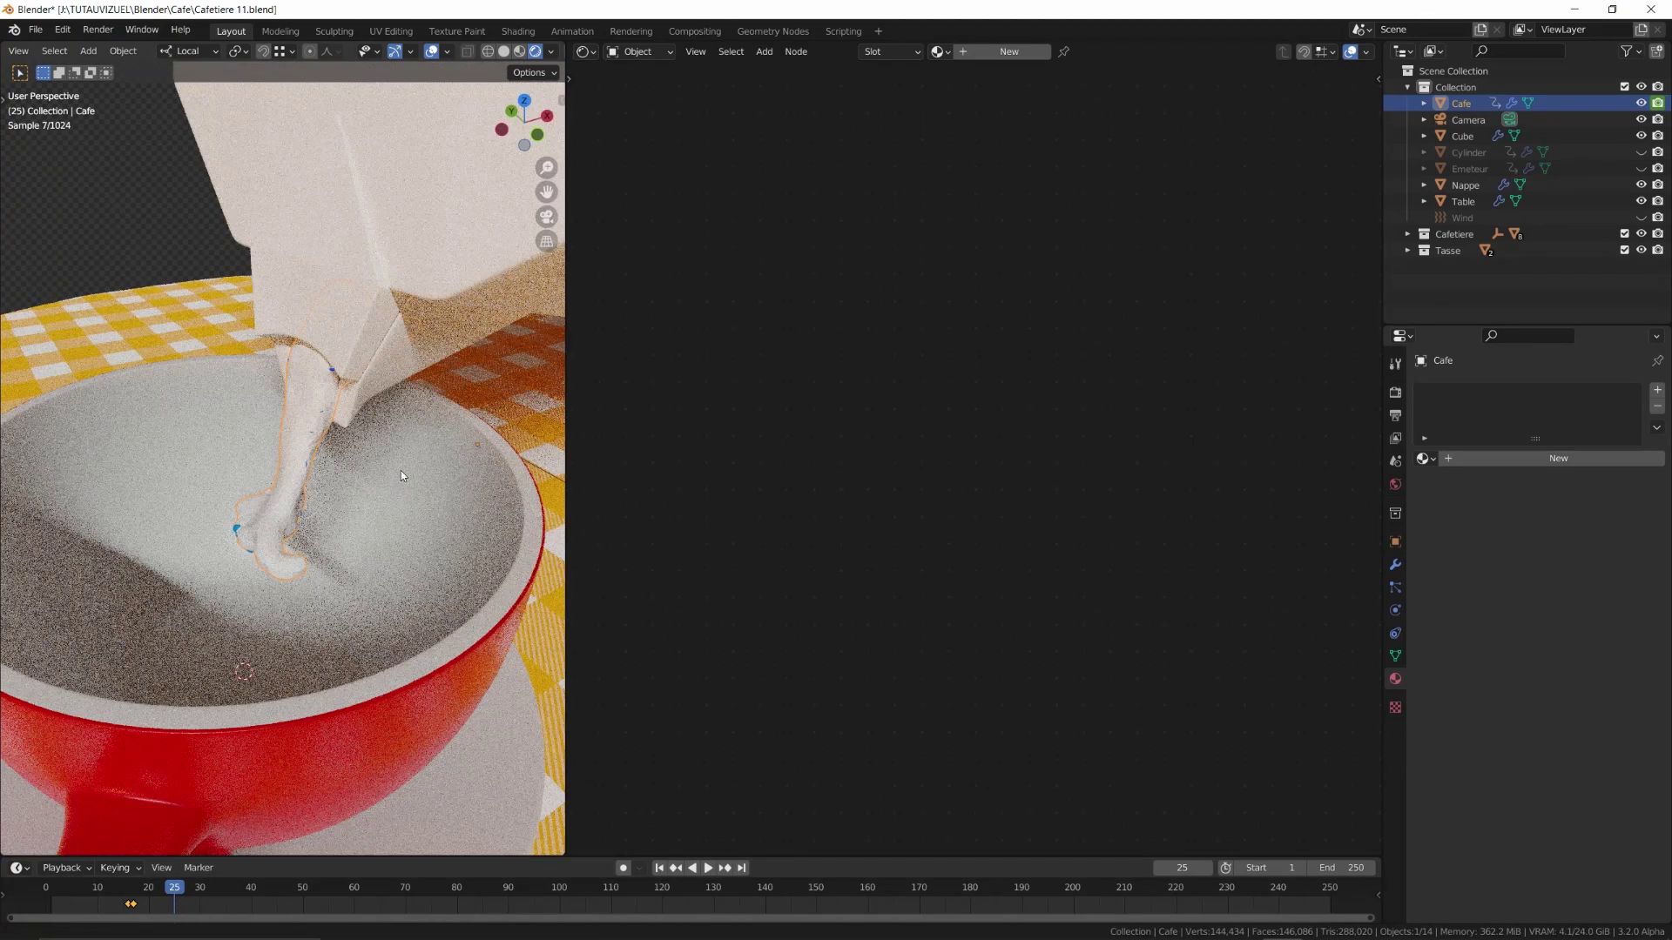
click(1396, 610)
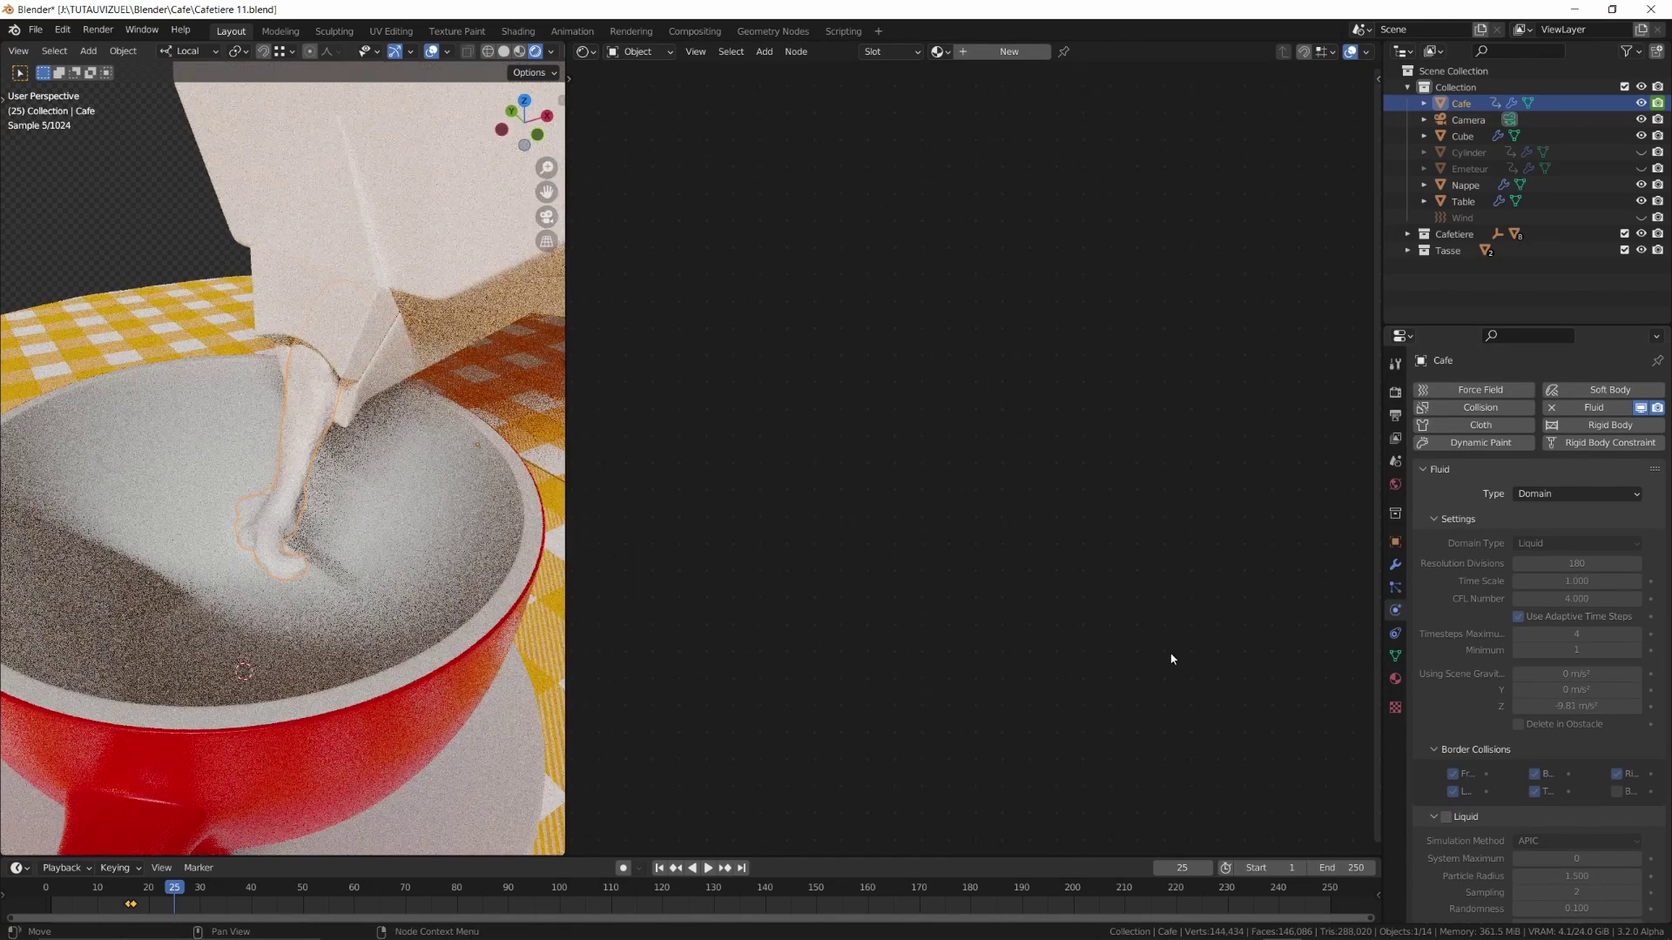
right_click(306, 462)
click(306, 462)
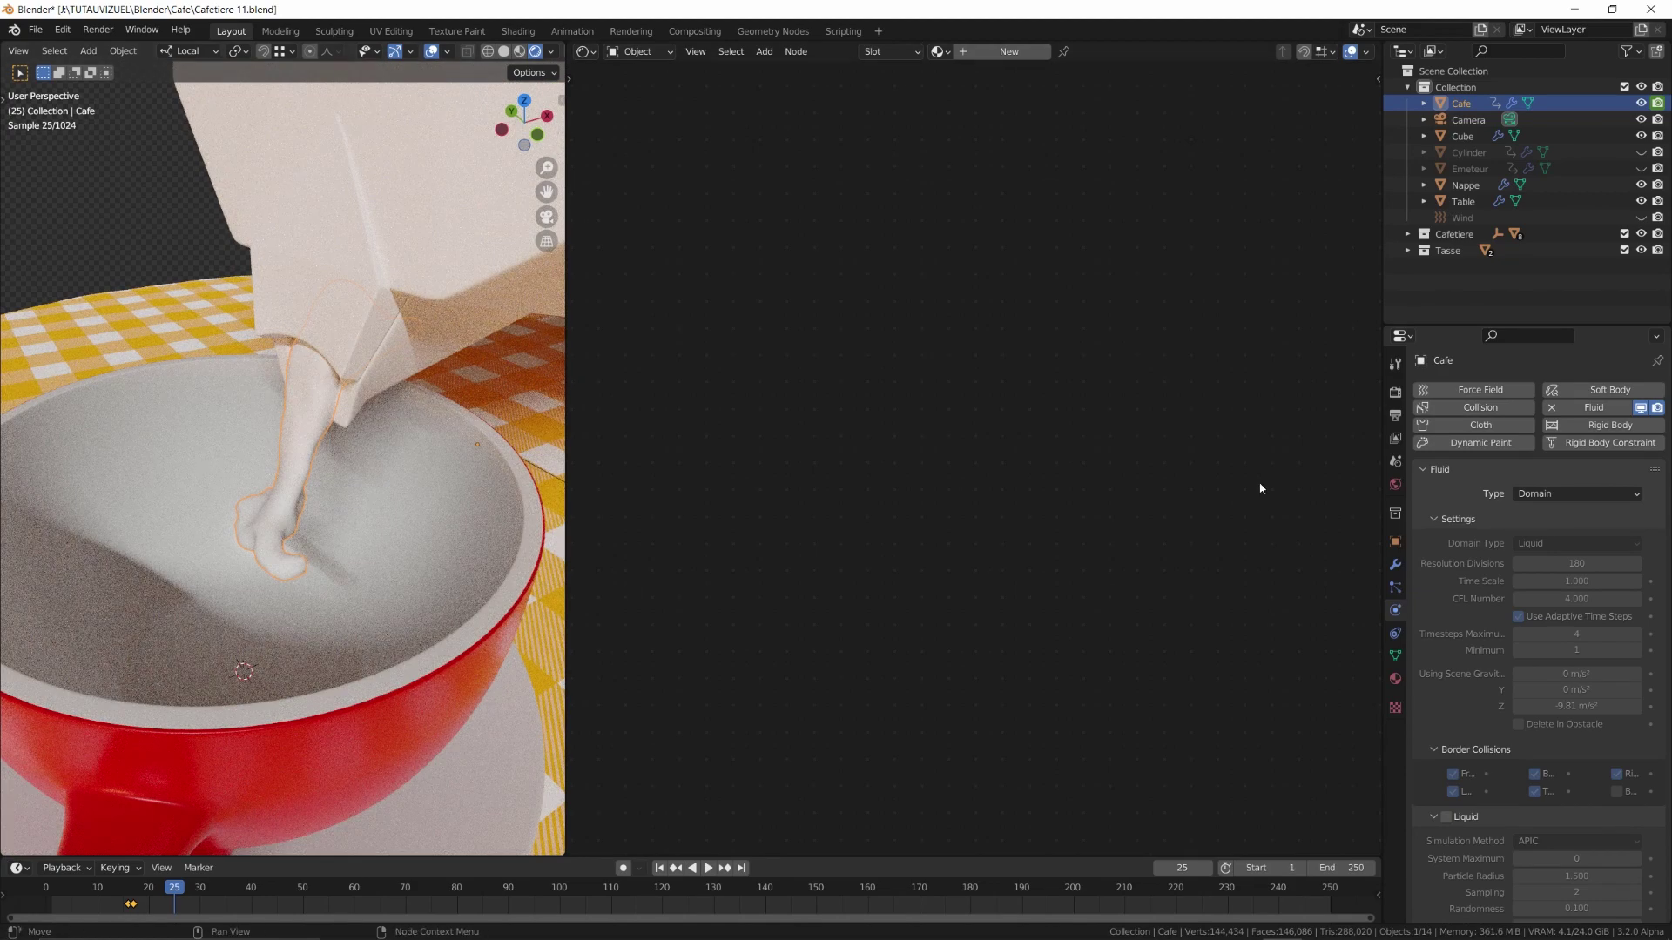
Add a Smooth modifier to the coffee with Factor 2 and Repeat 4
click(1395, 564)
click(1480, 389)
click(1474, 611)
click(1576, 512)
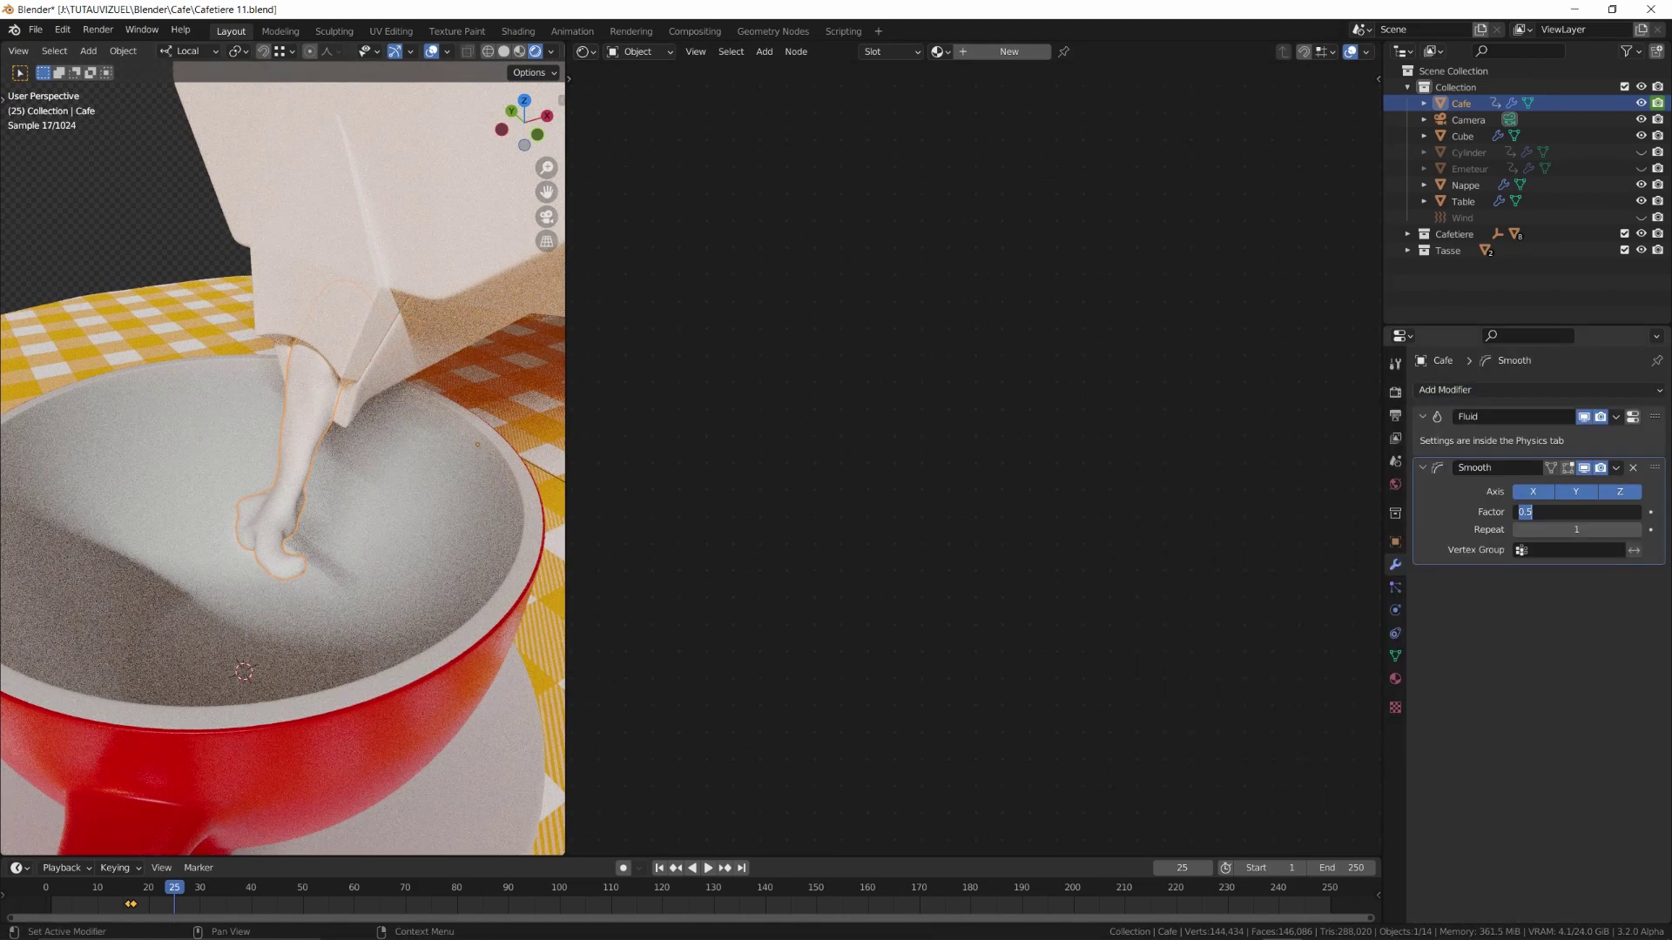
key(Tab)
text(4)
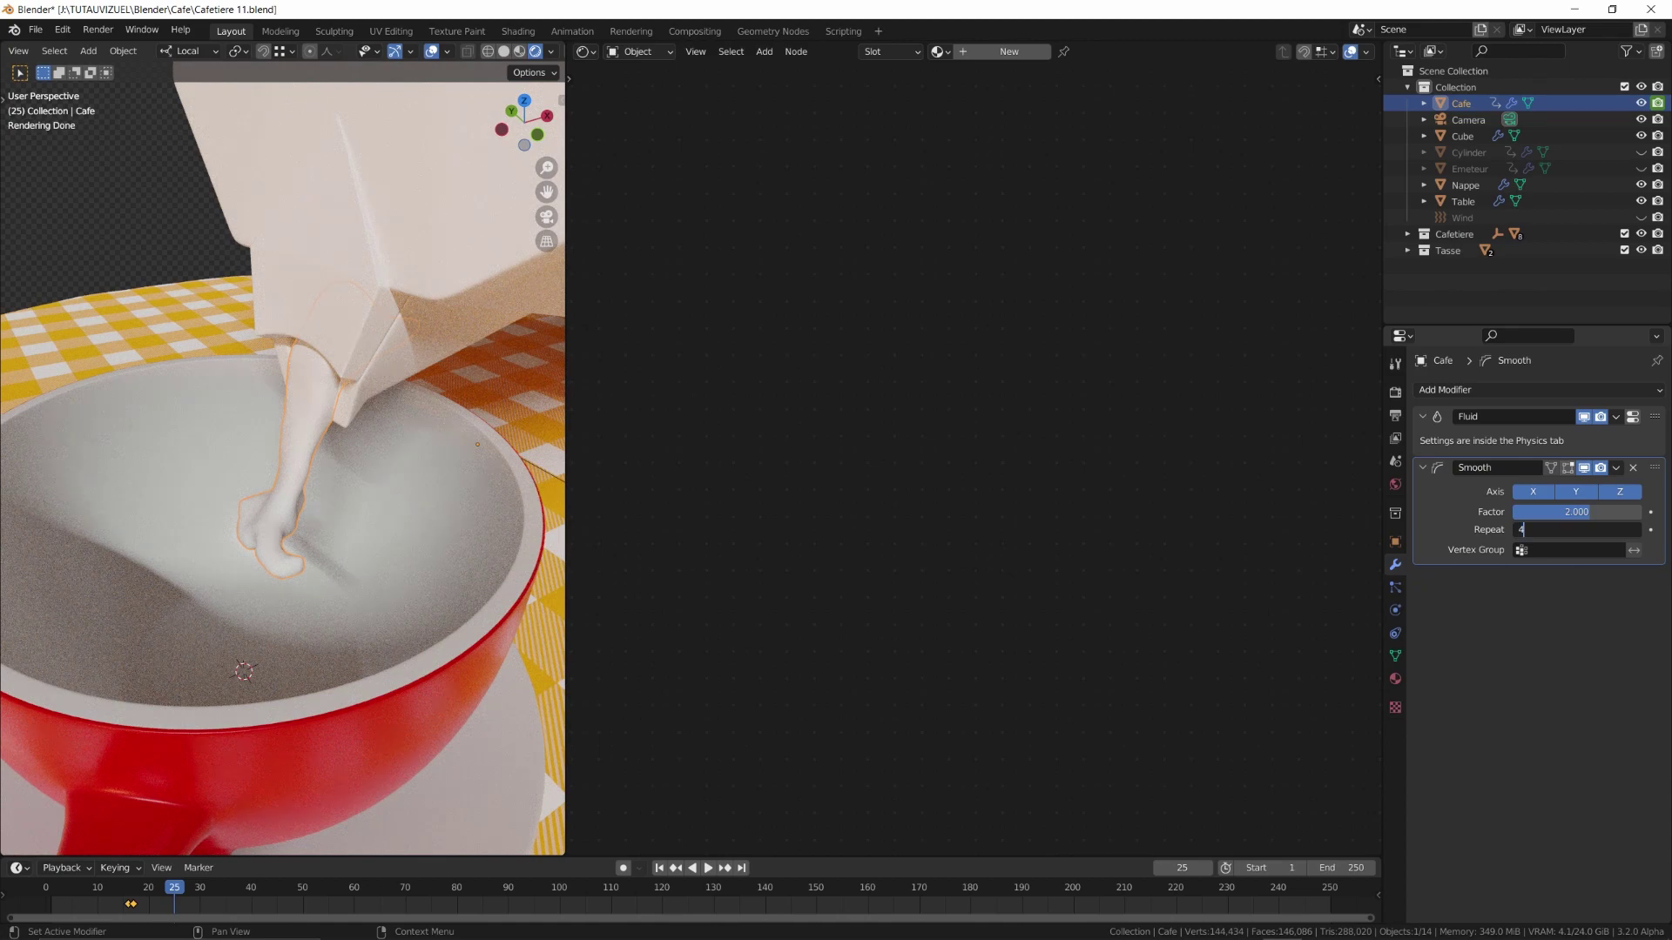
key(Return)
Create a material named Cafe for the coffee with Transmission 1 and a muted reddish-brown Base Color
click(1006, 52)
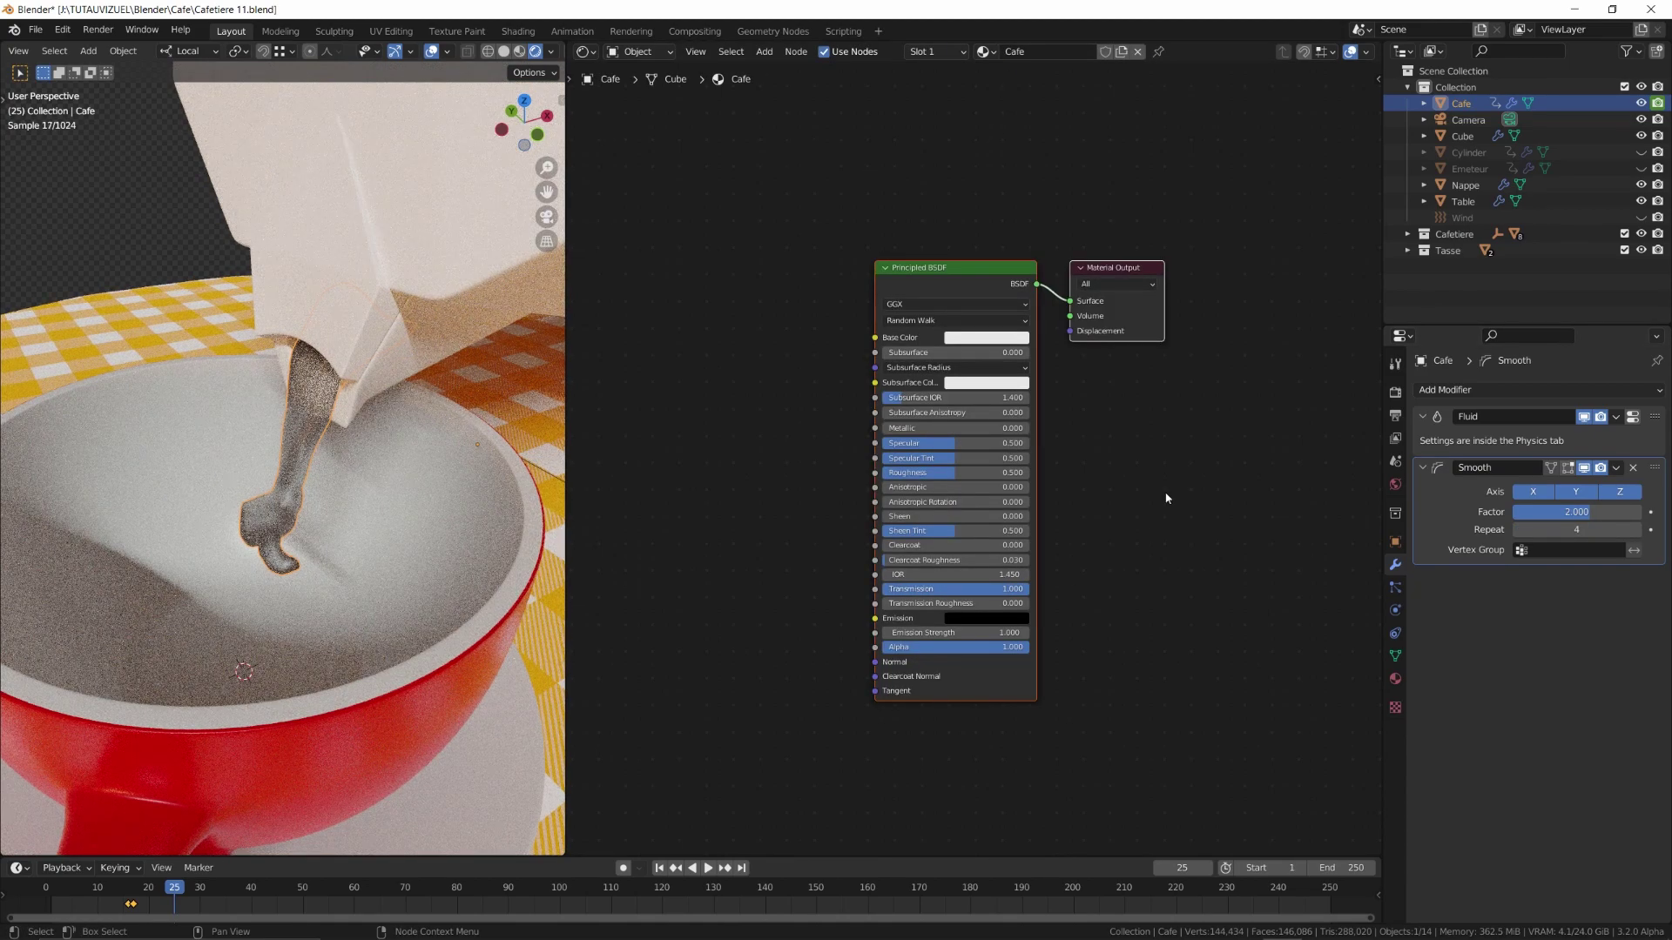
click(998, 339)
drag(999, 219, 999, 212)
scroll(999, 211, down, 2)
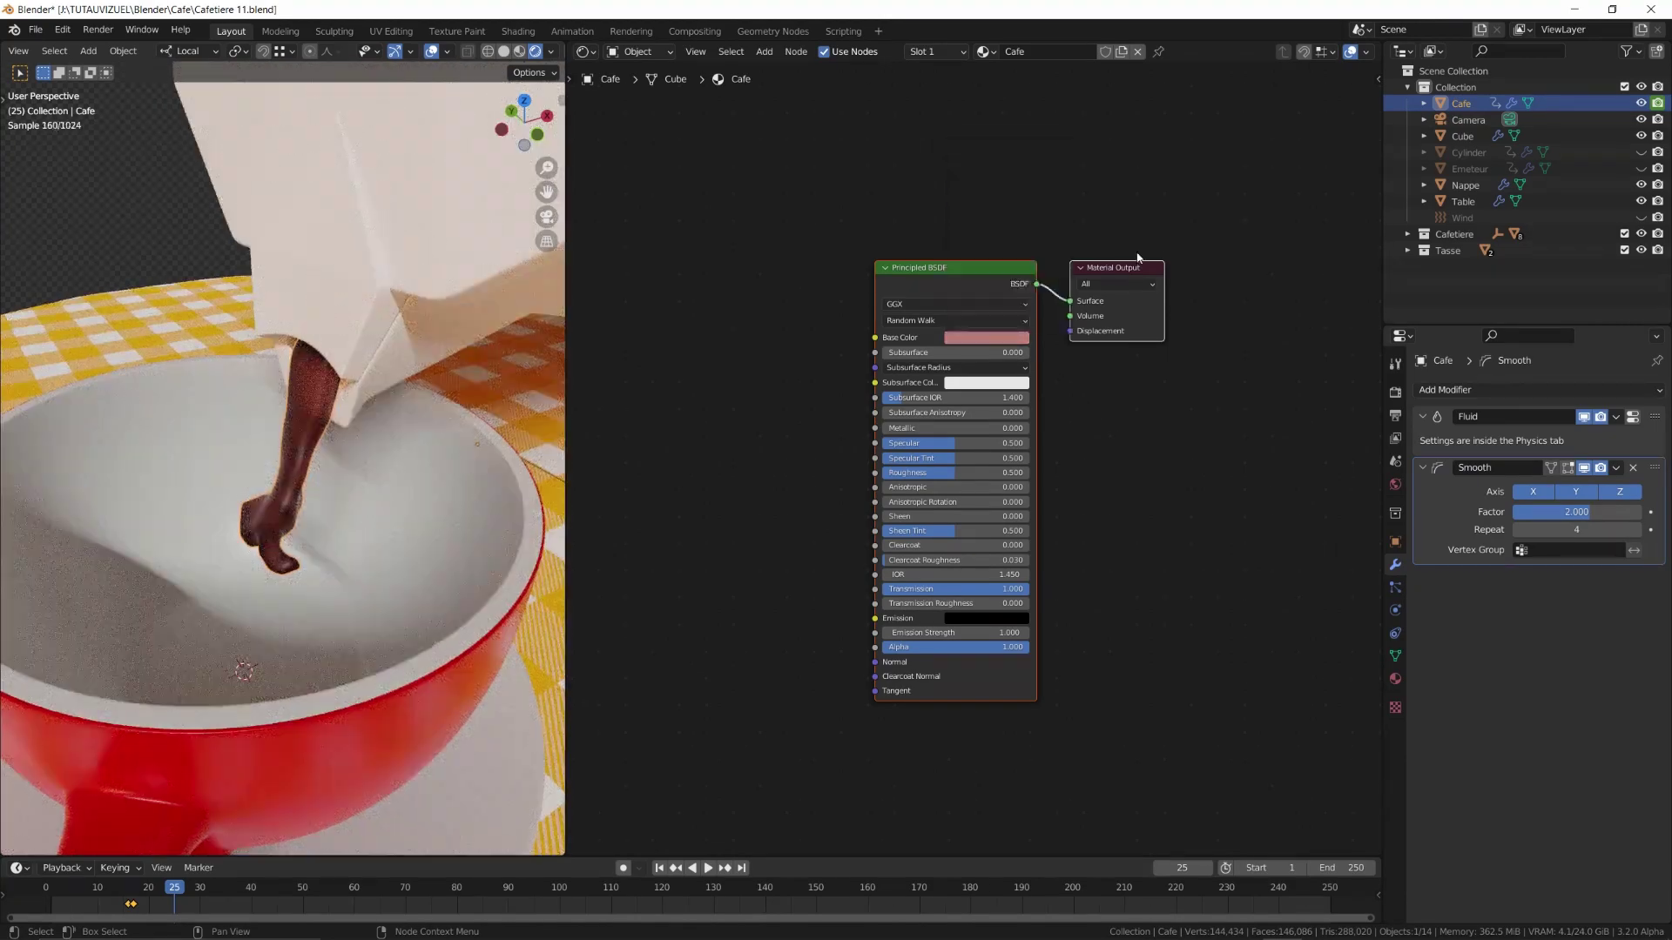
Space out the coffee's shader nodes and connect a new Volume Absorption node to the Material Output's Volume
drag(1118, 268, 1172, 257)
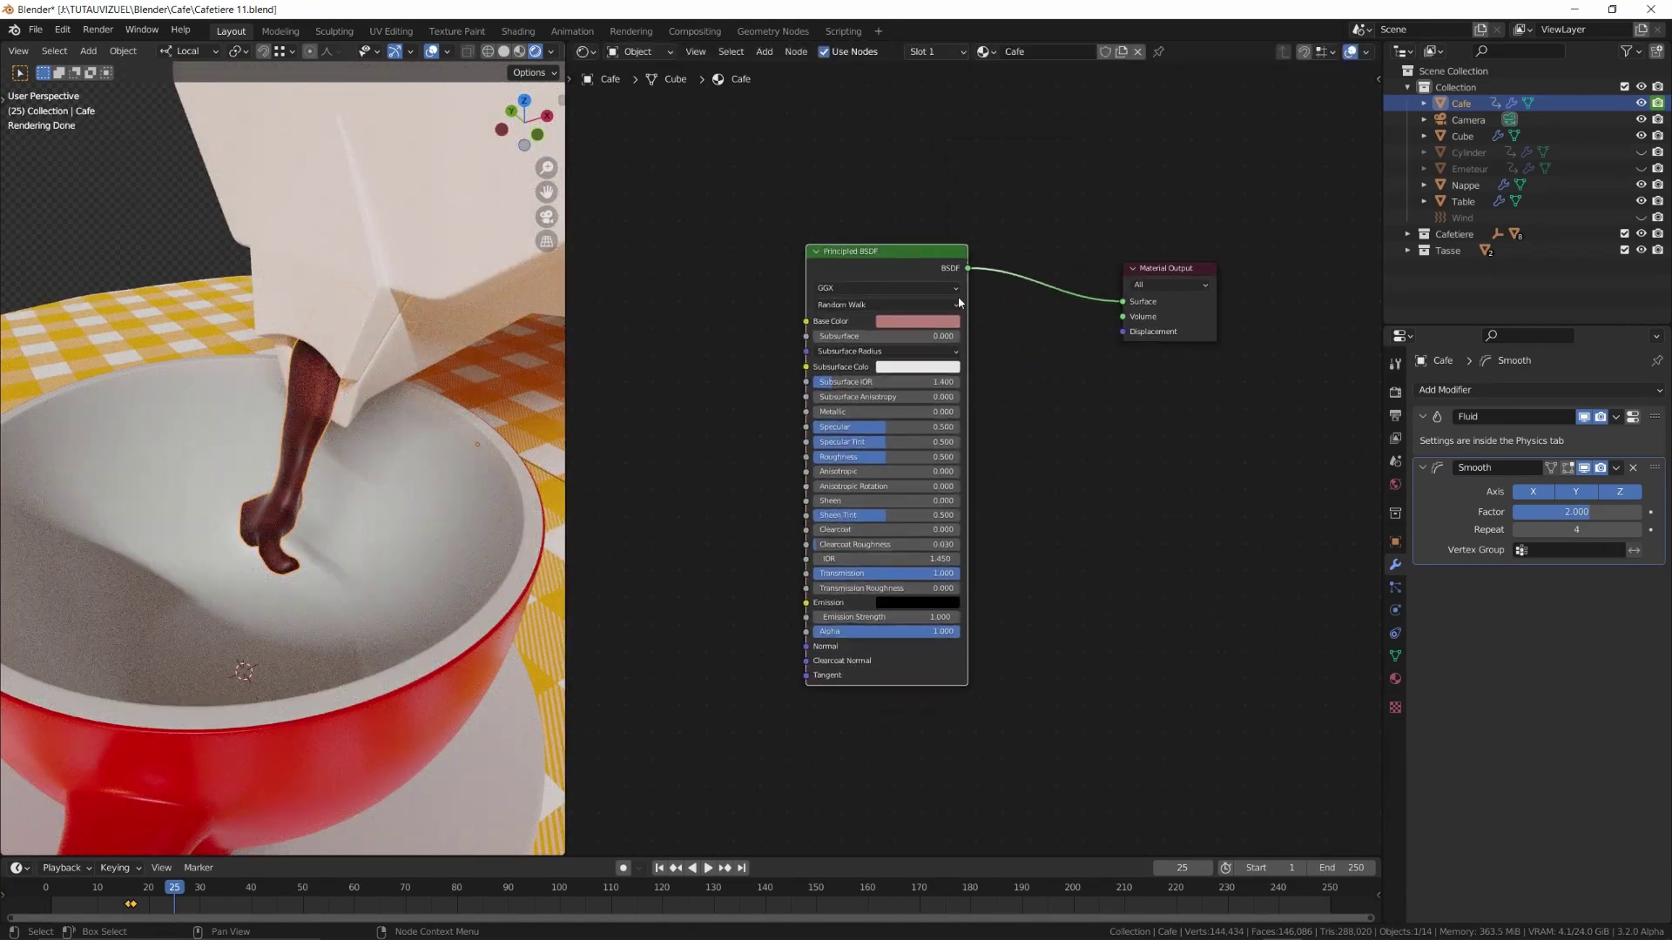
key(shift+a)
click(1050, 361)
text(vo)
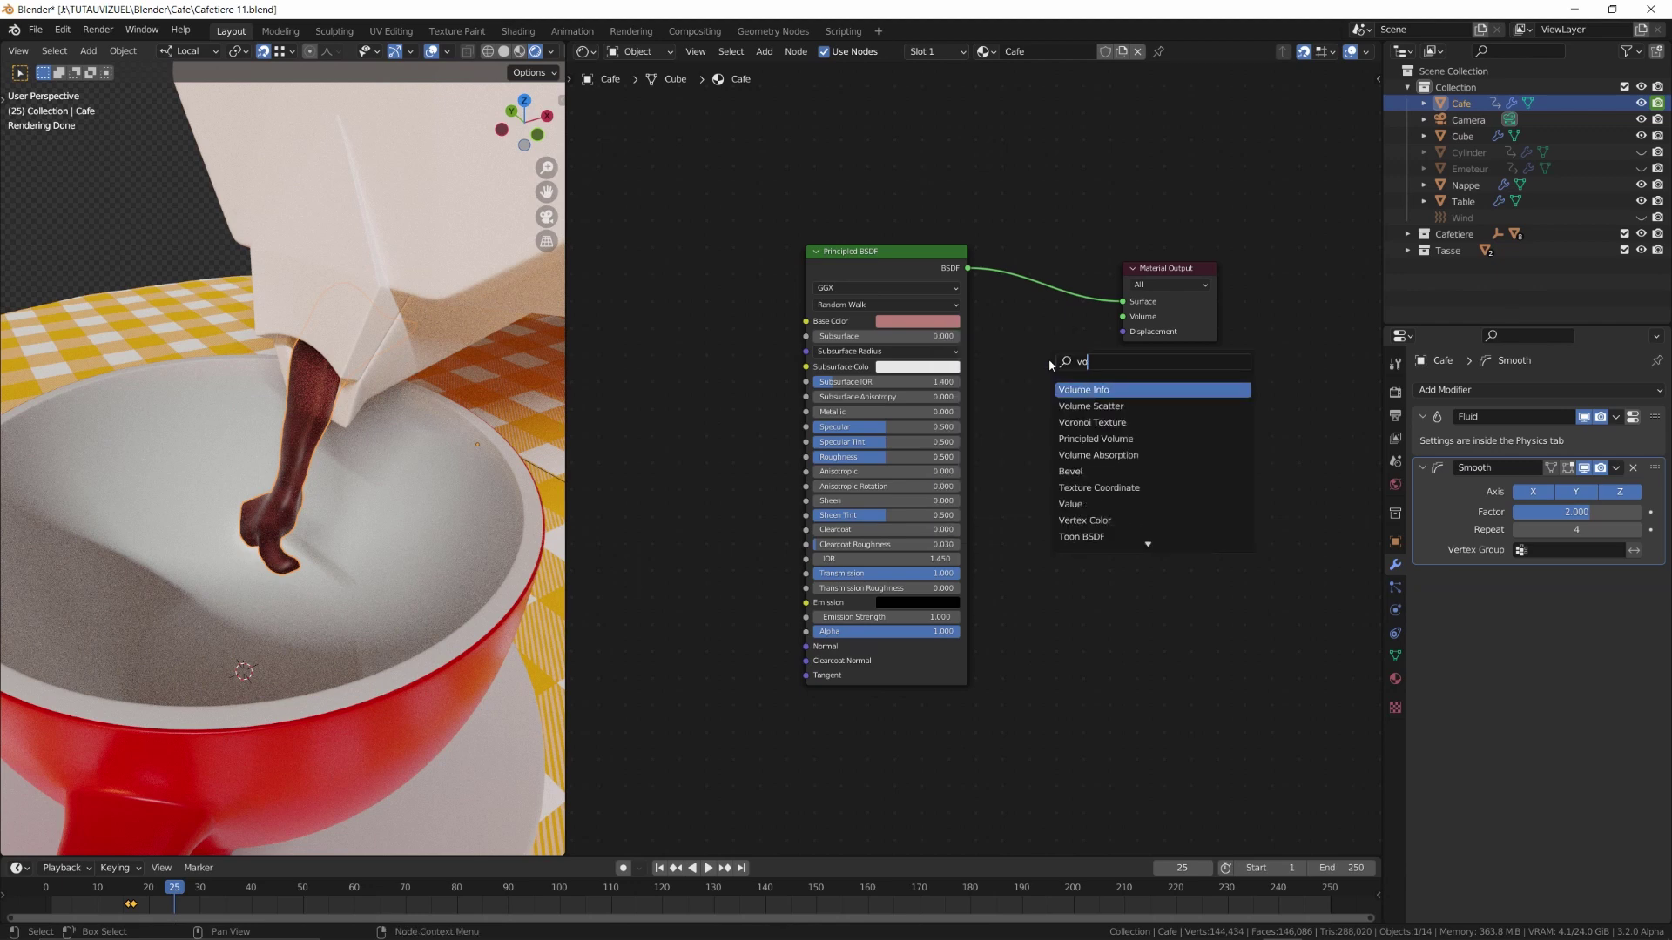
click(1092, 455)
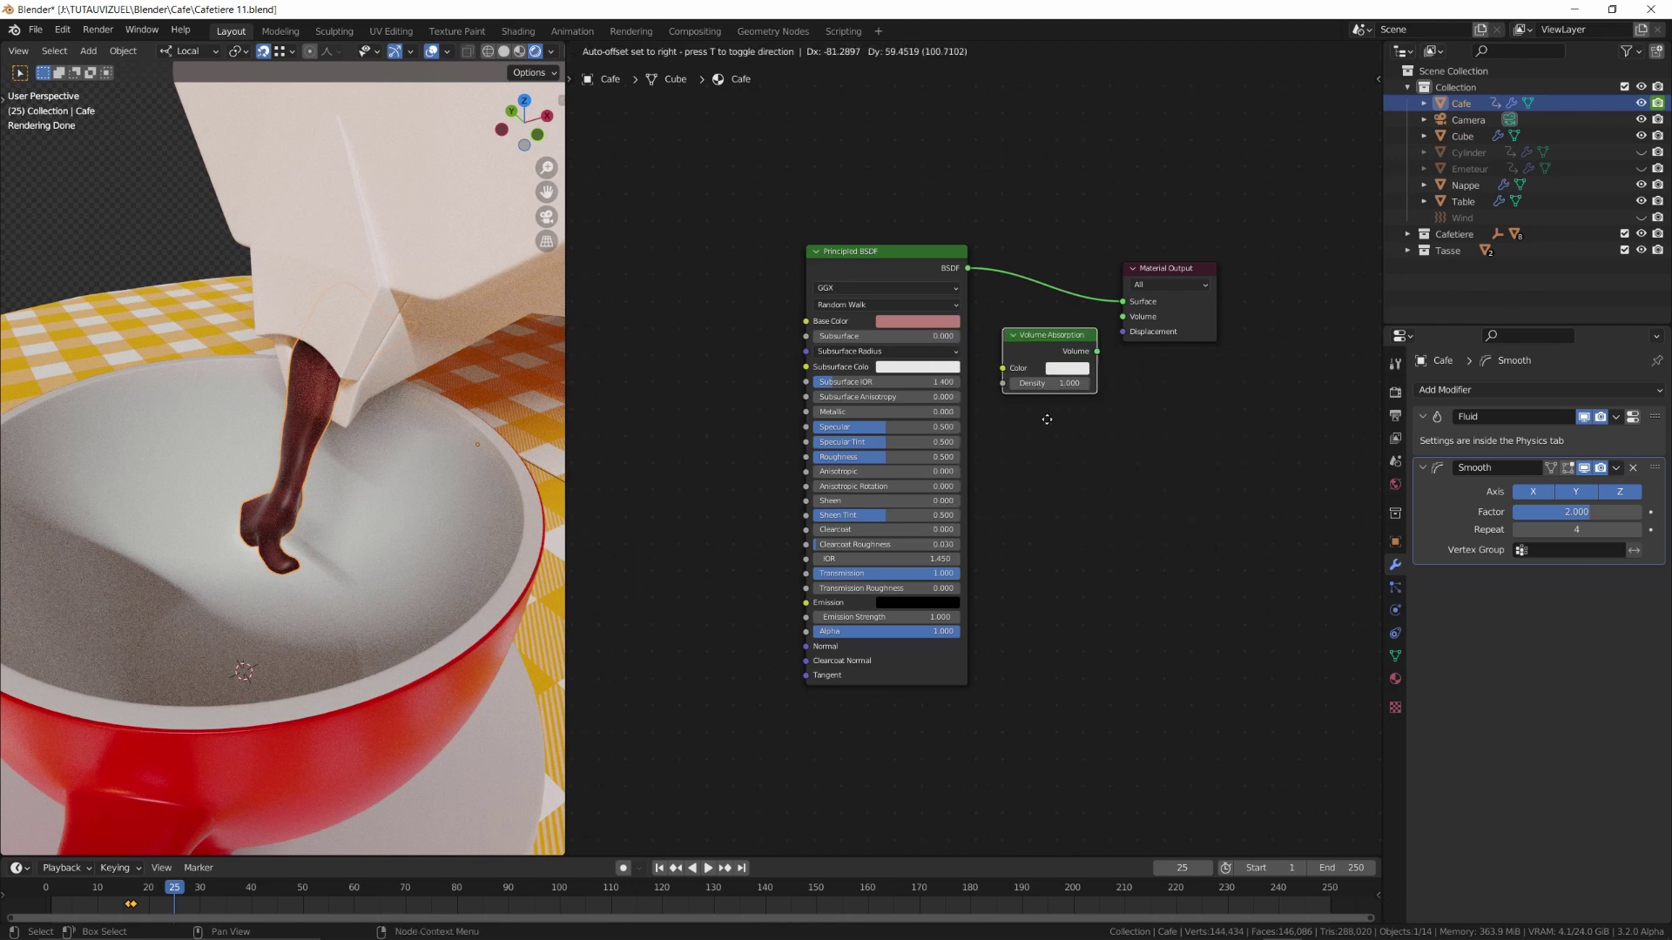
click(1045, 419)
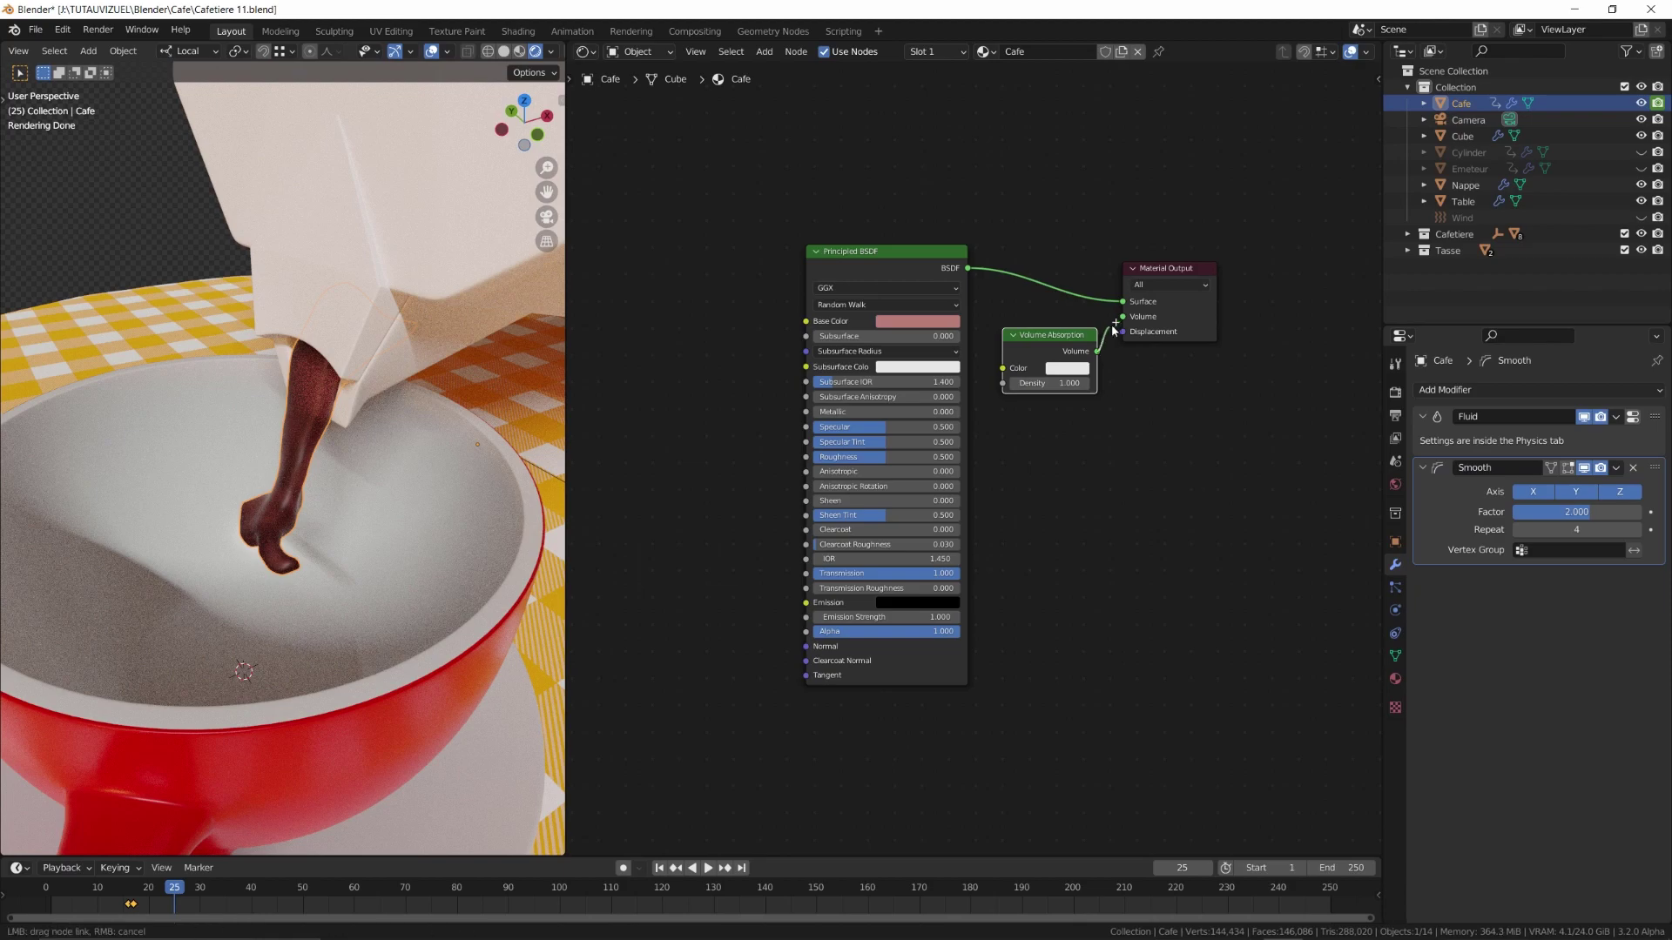
drag(1098, 351, 1123, 316)
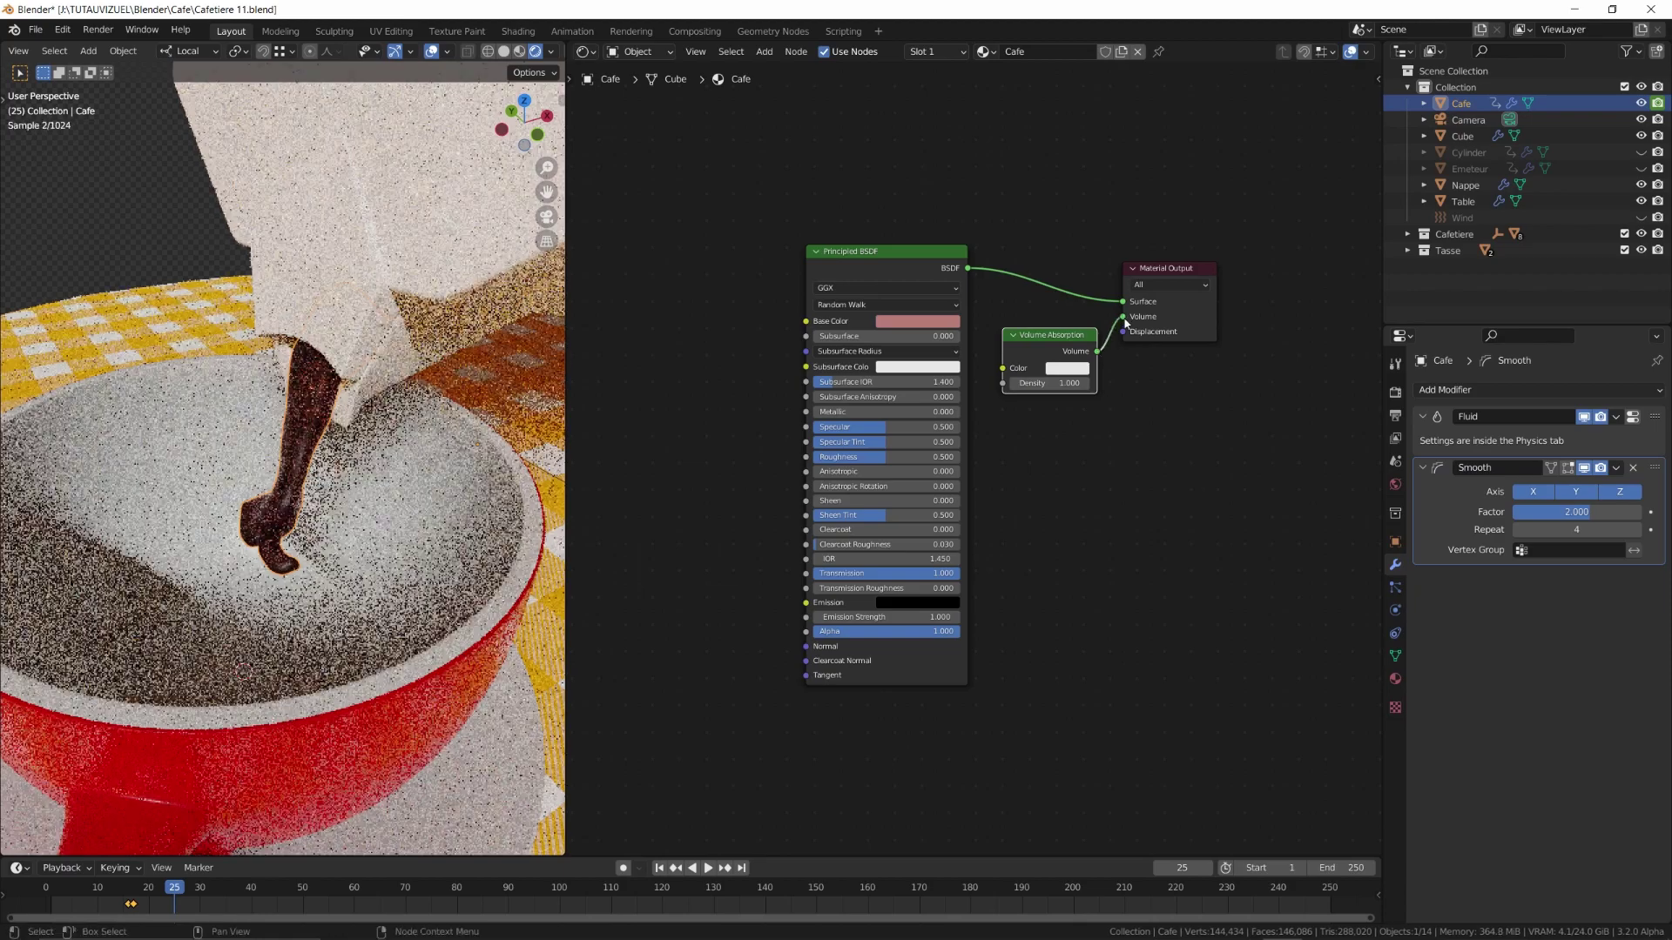
Set the coffee's absorption Density to 10, Specular Tint to 0 and Roughness to 0.136, and preview it at frame 89
click(1070, 386)
text(10)
key(Return)
drag(880, 462, 814, 447)
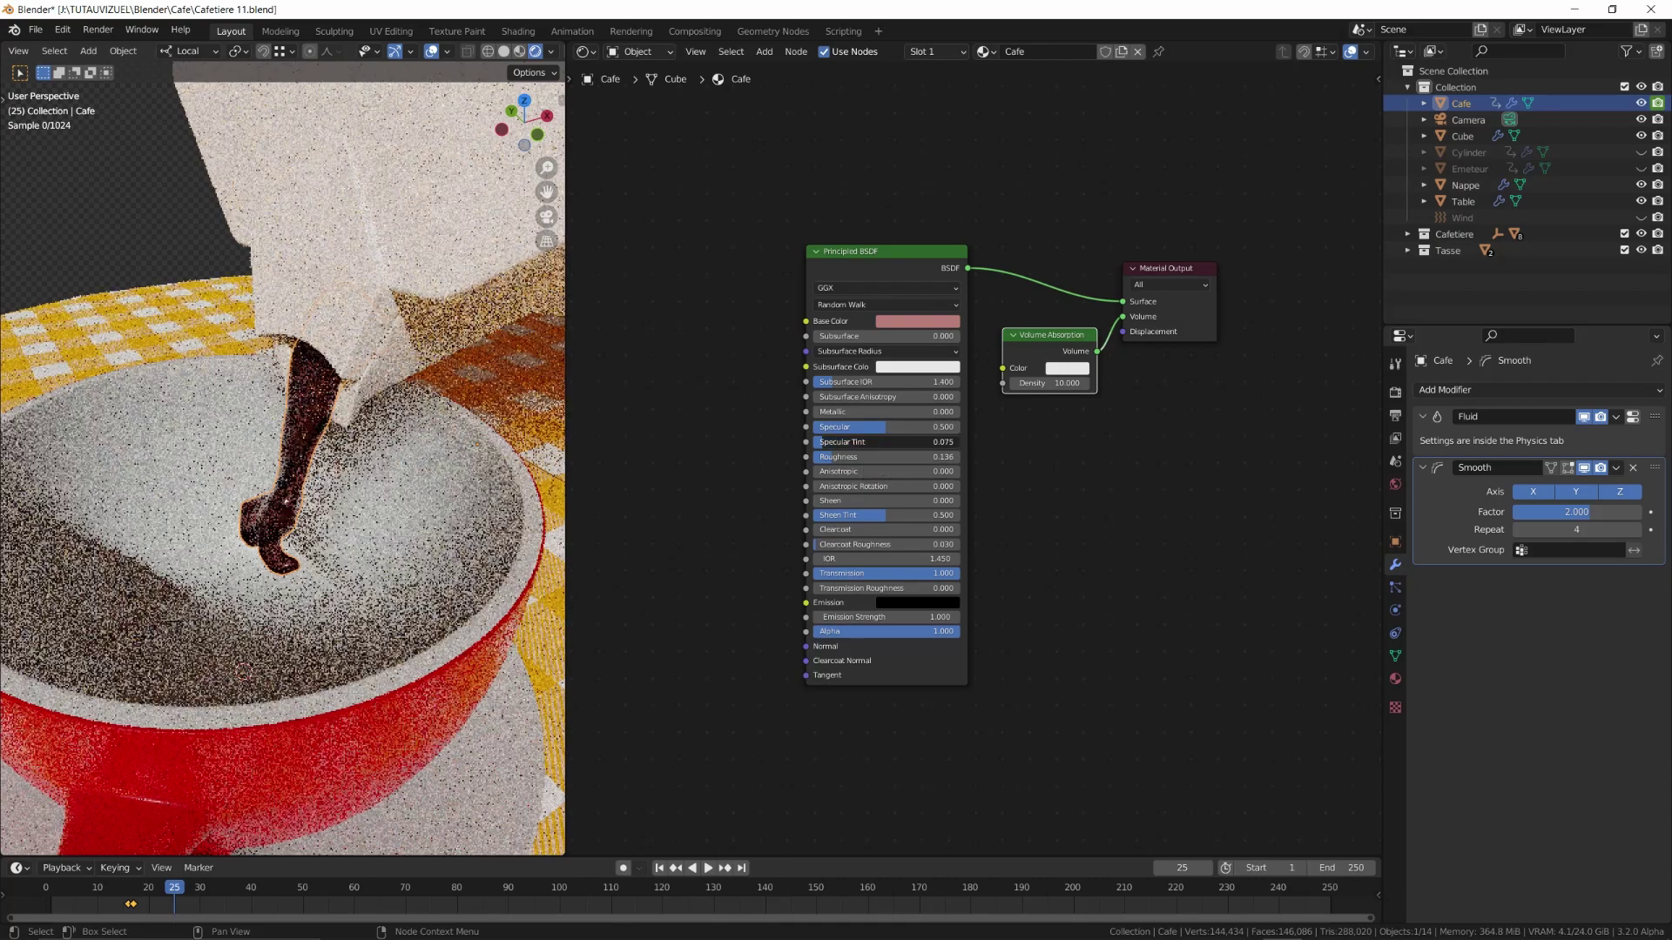
click(363, 896)
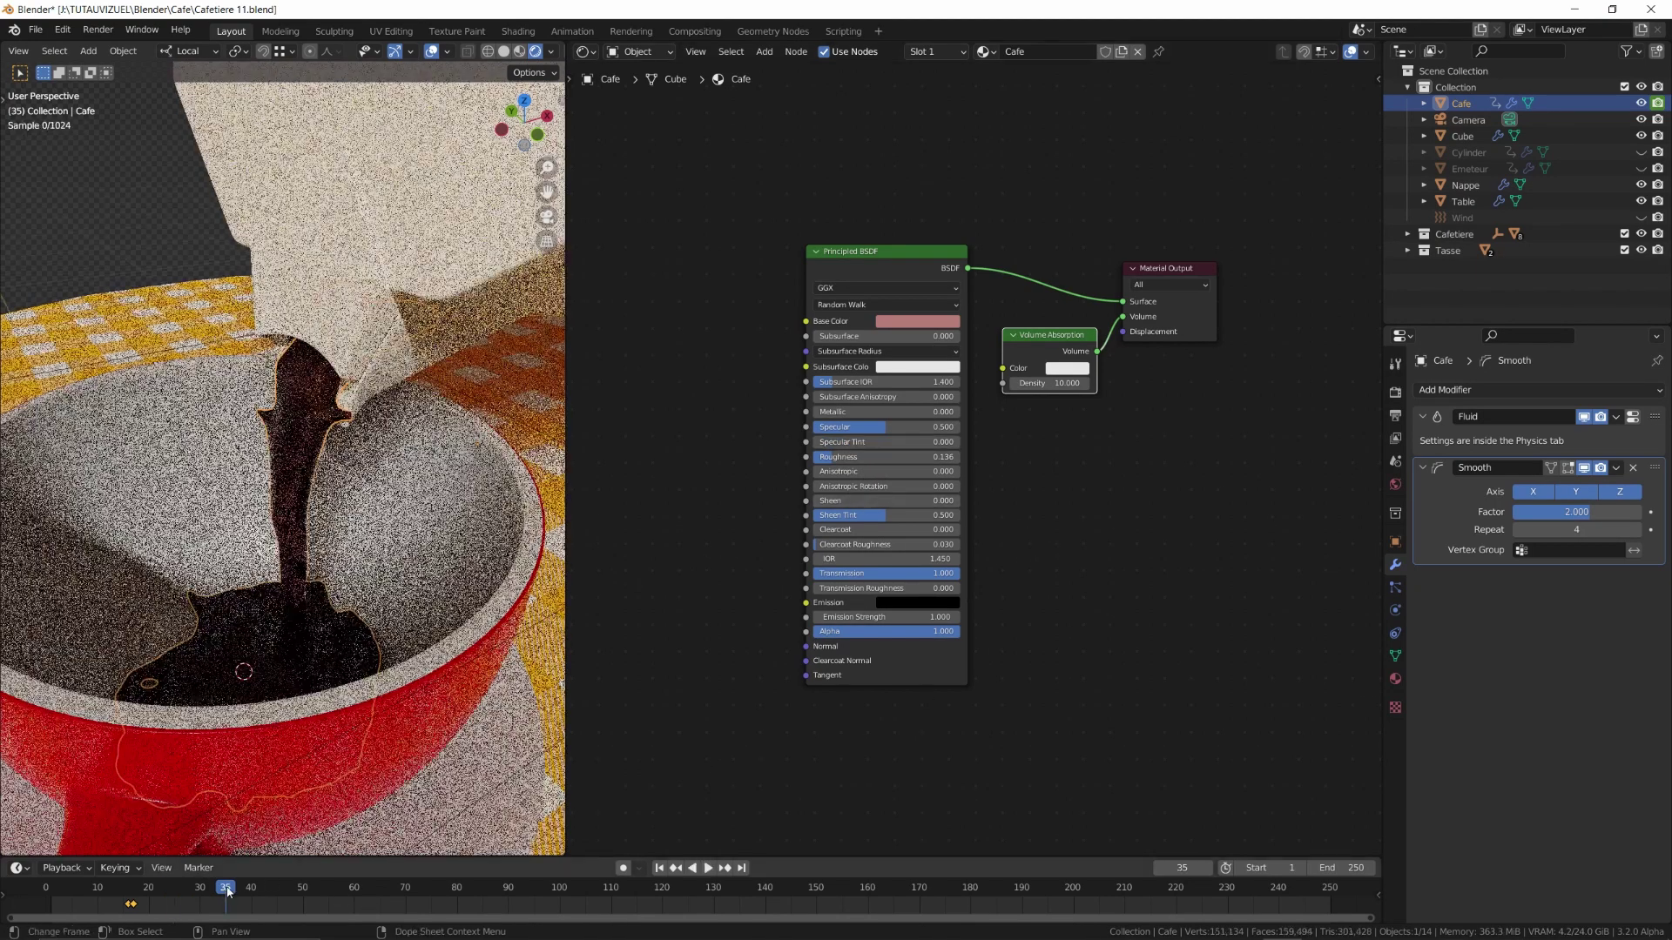
click(503, 892)
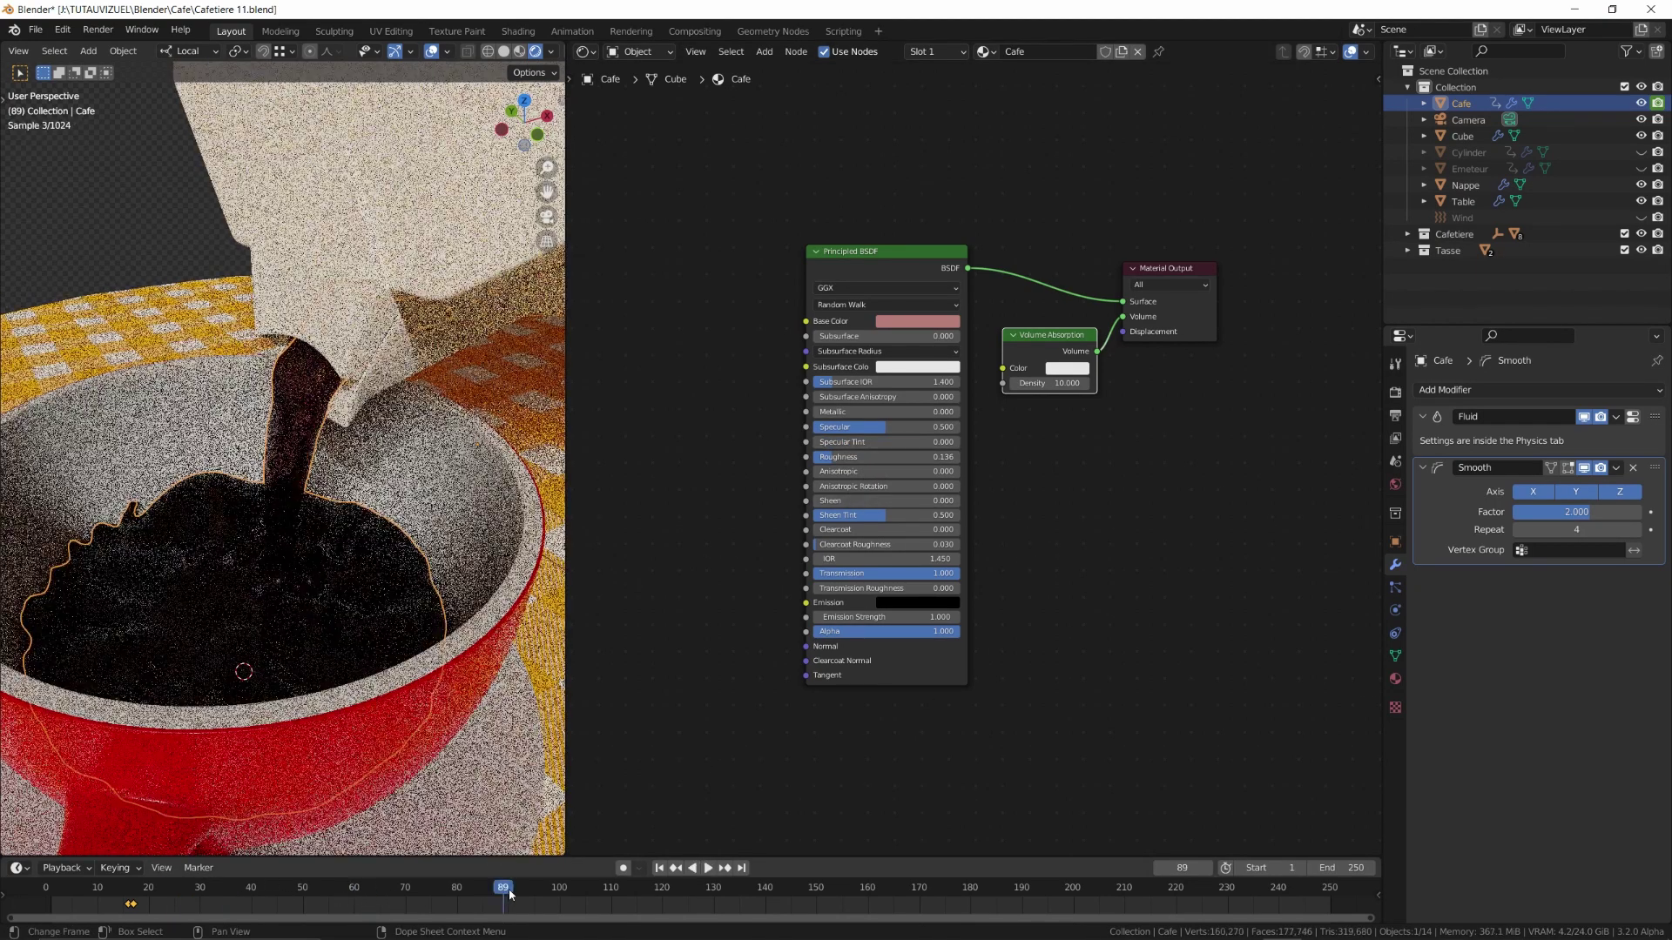
Give the Cube smoke domain a new material named Vapeur and delete its Principled BSDF node
click(448, 498)
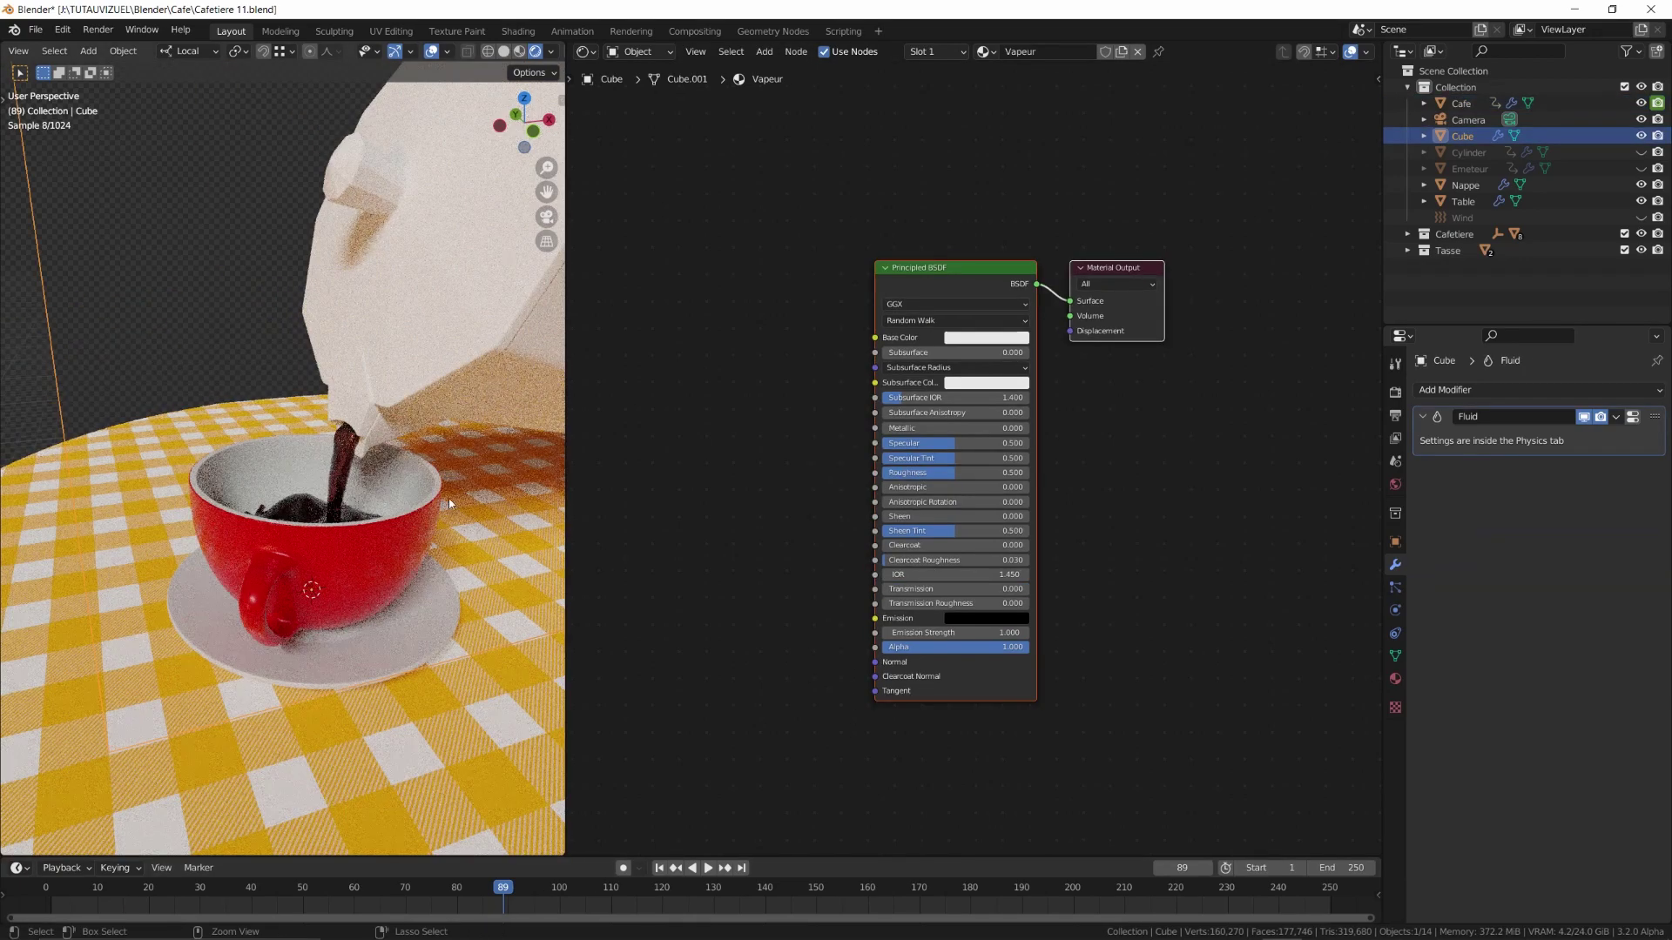
click(960, 268)
key(Delete)
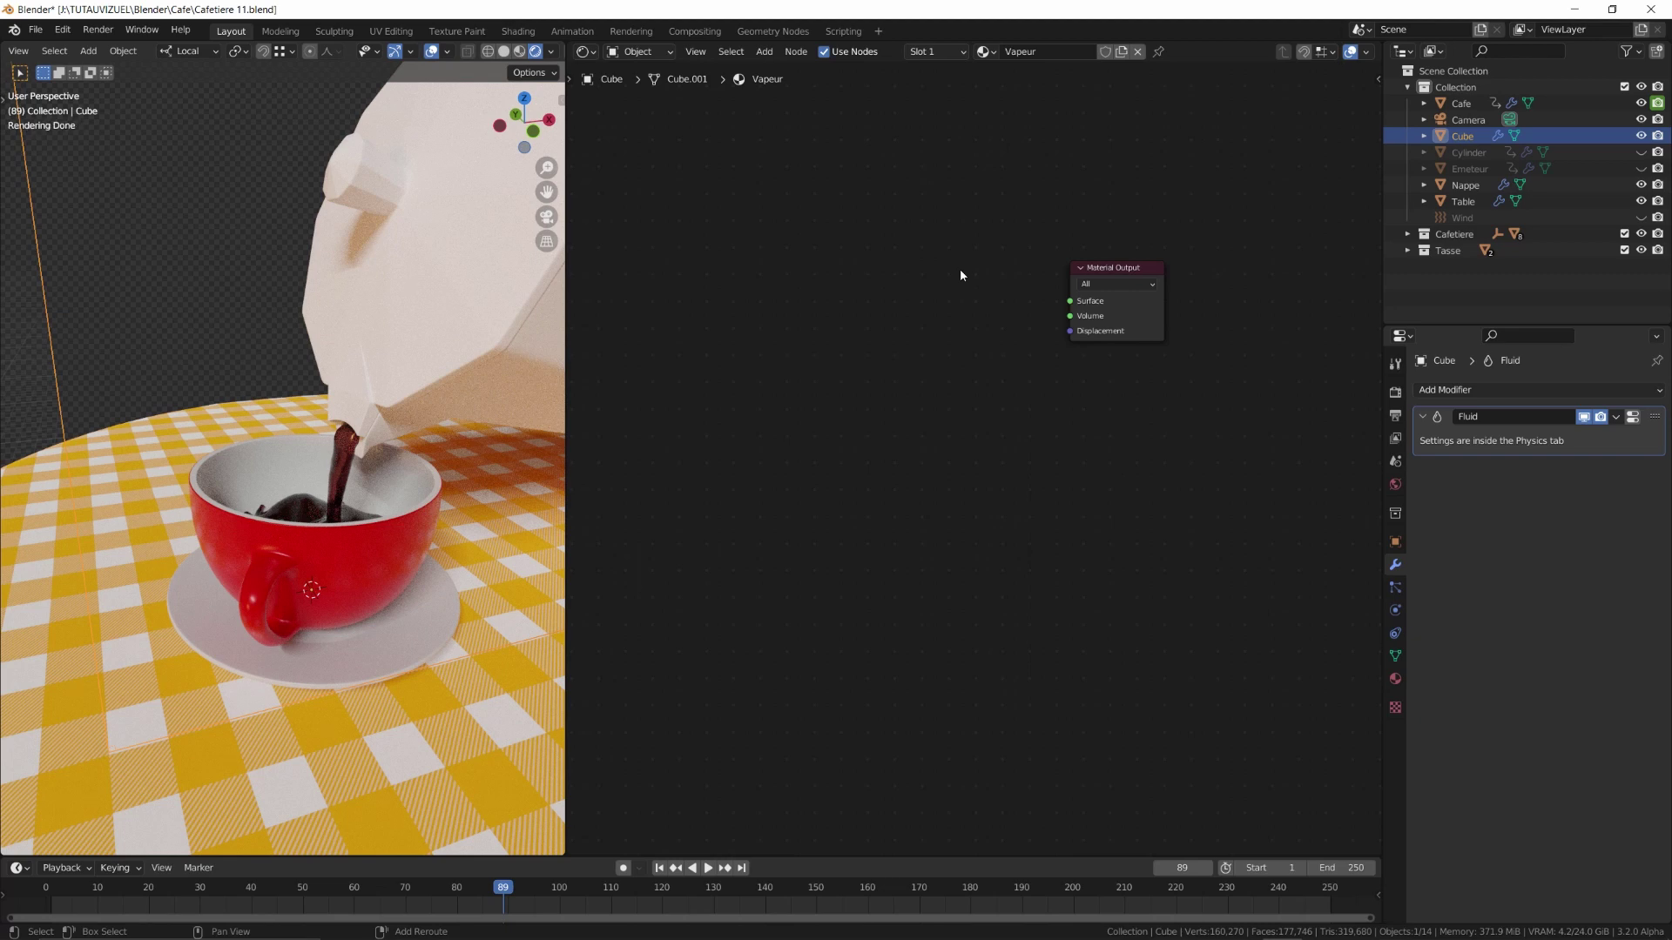
Add an Emission shader to the Vapeur material and connect it to the Material Output's Volume
key(shift+a)
mouse_move(914, 326)
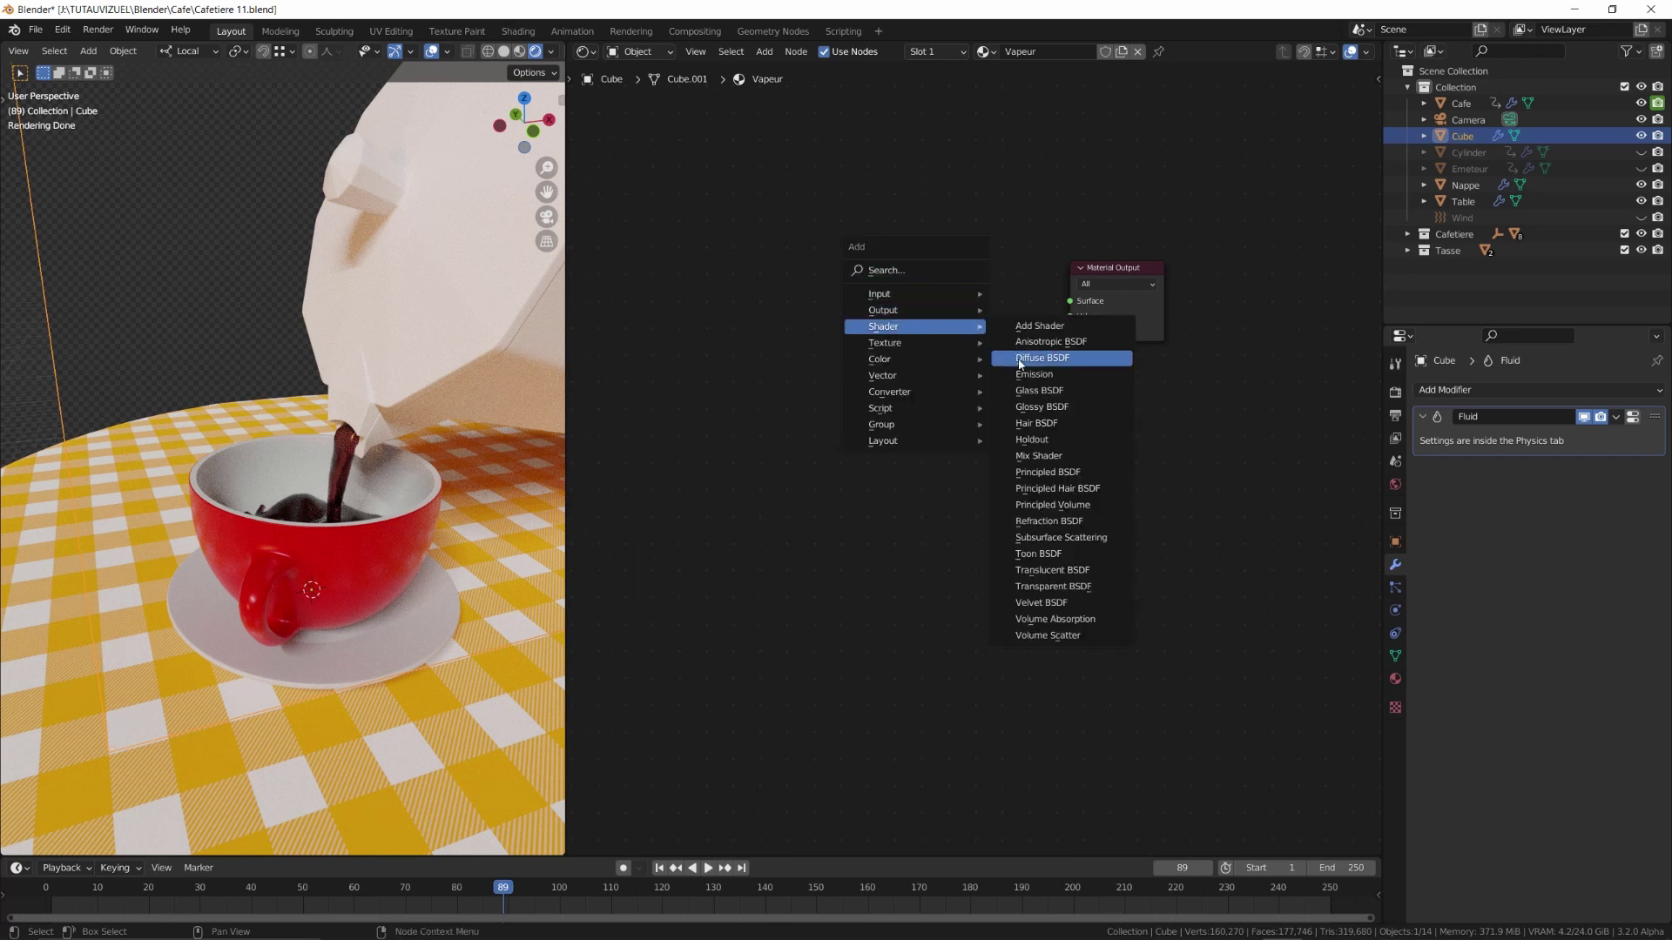
click(1045, 360)
click(988, 294)
drag(1000, 286, 1071, 317)
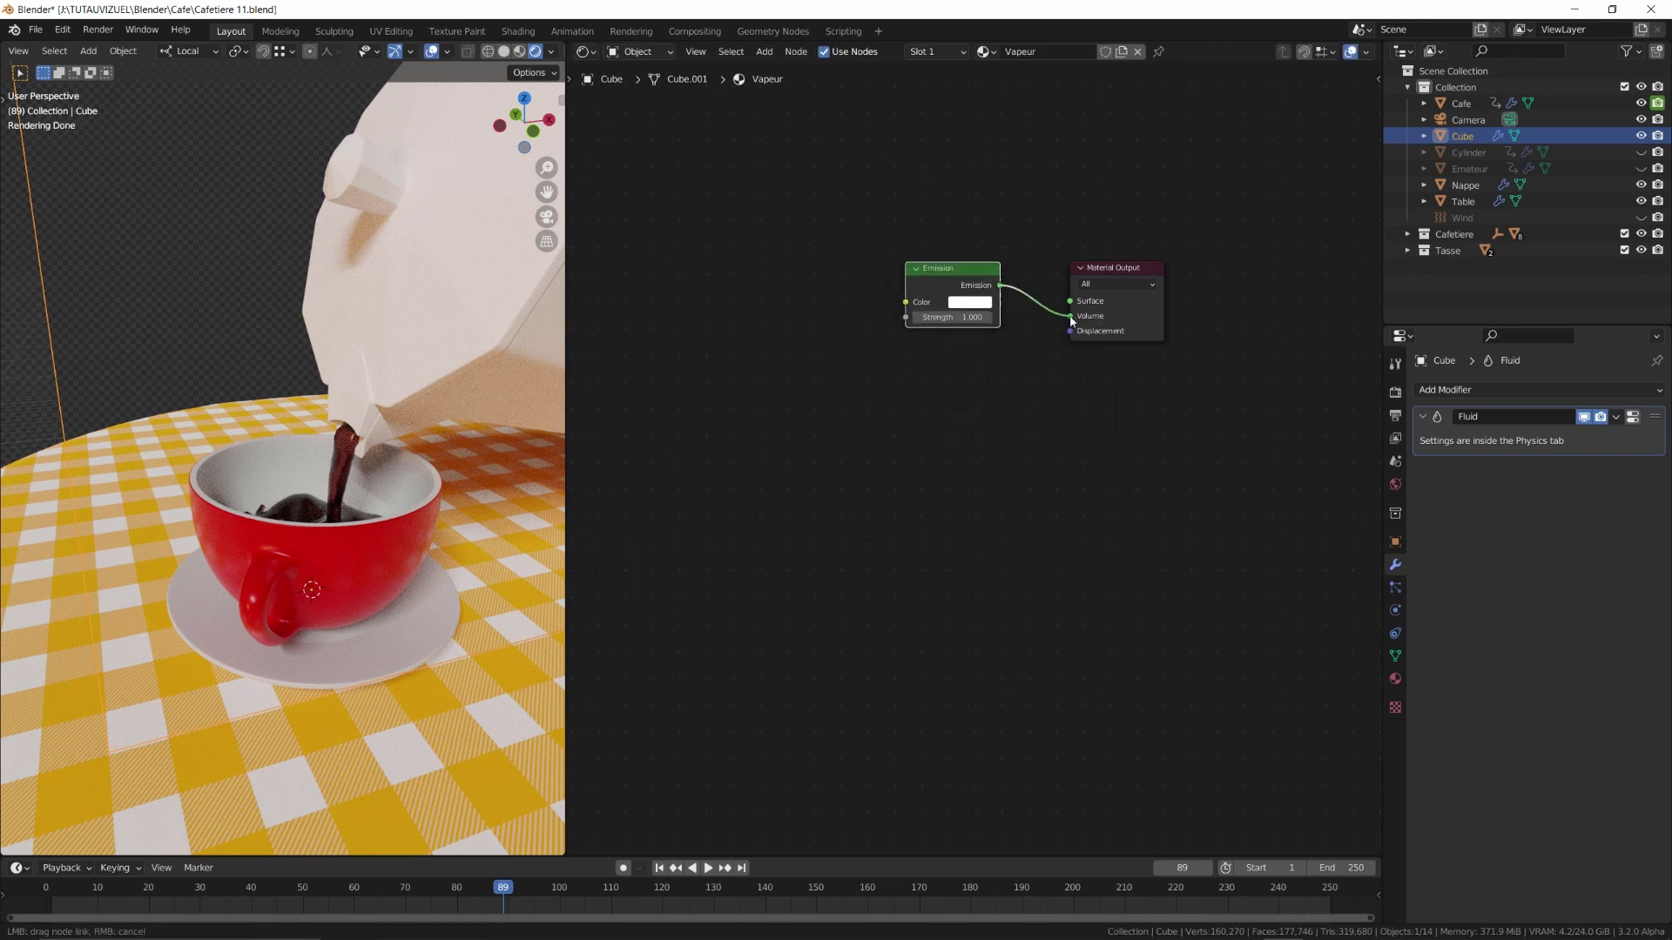
Add a Volume Info node to the Vapeur material and connect its Density to the Emission Strength
key(shift+a)
text(info)
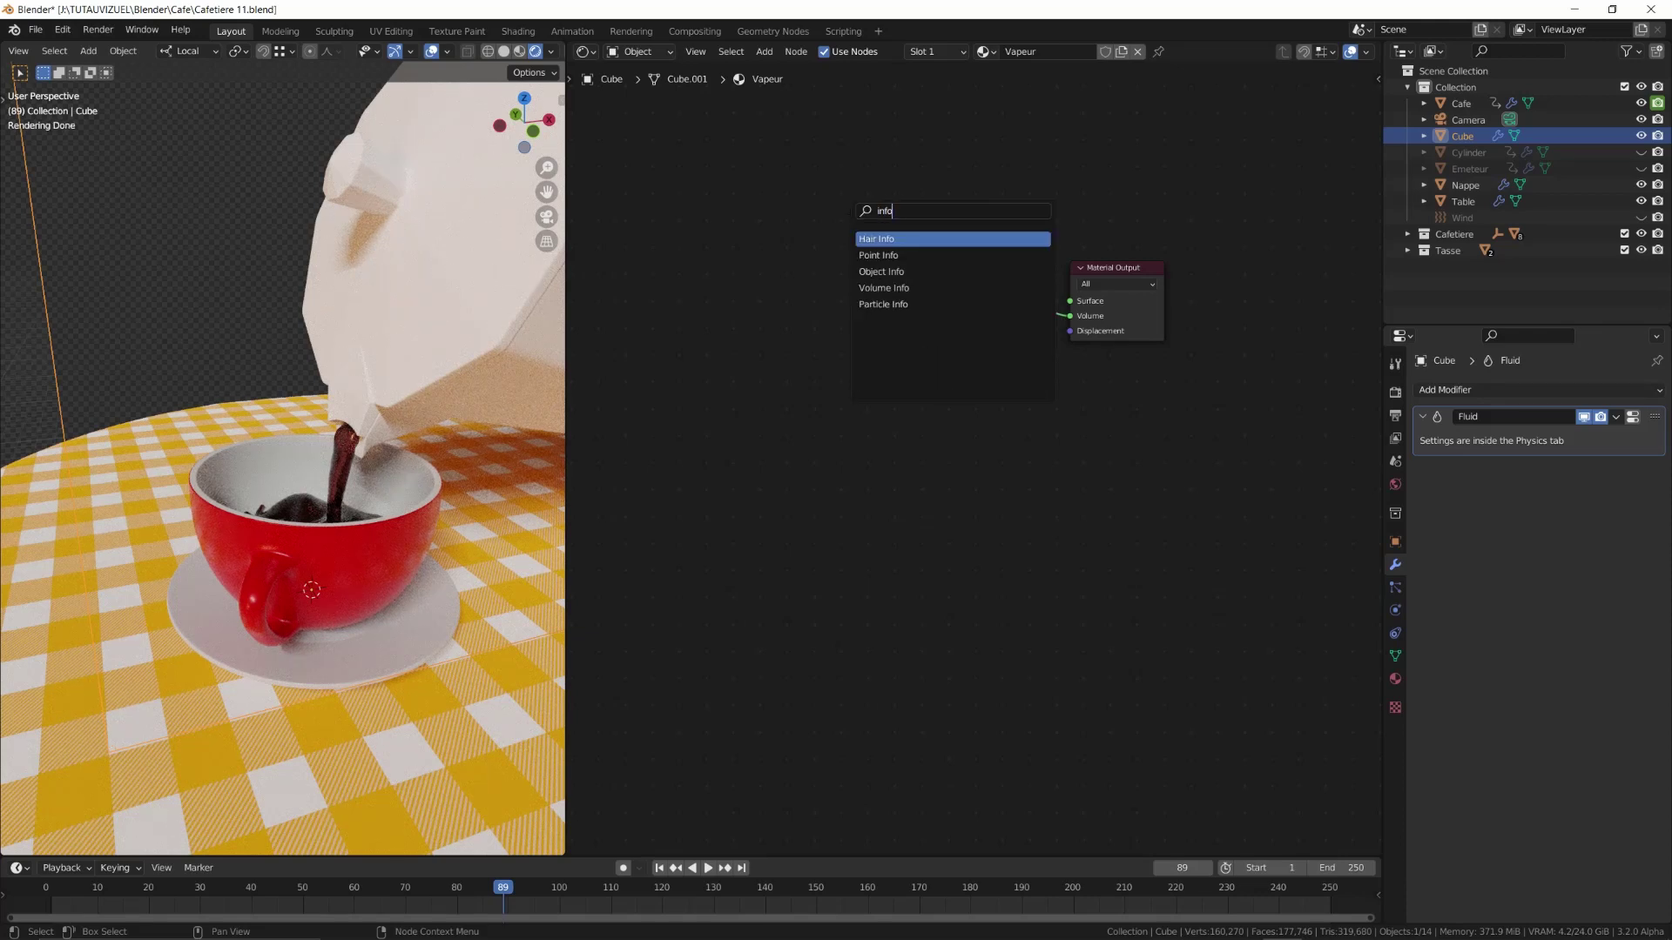
key(Down)
key(Down)
key(Down)
key(Return)
click(790, 284)
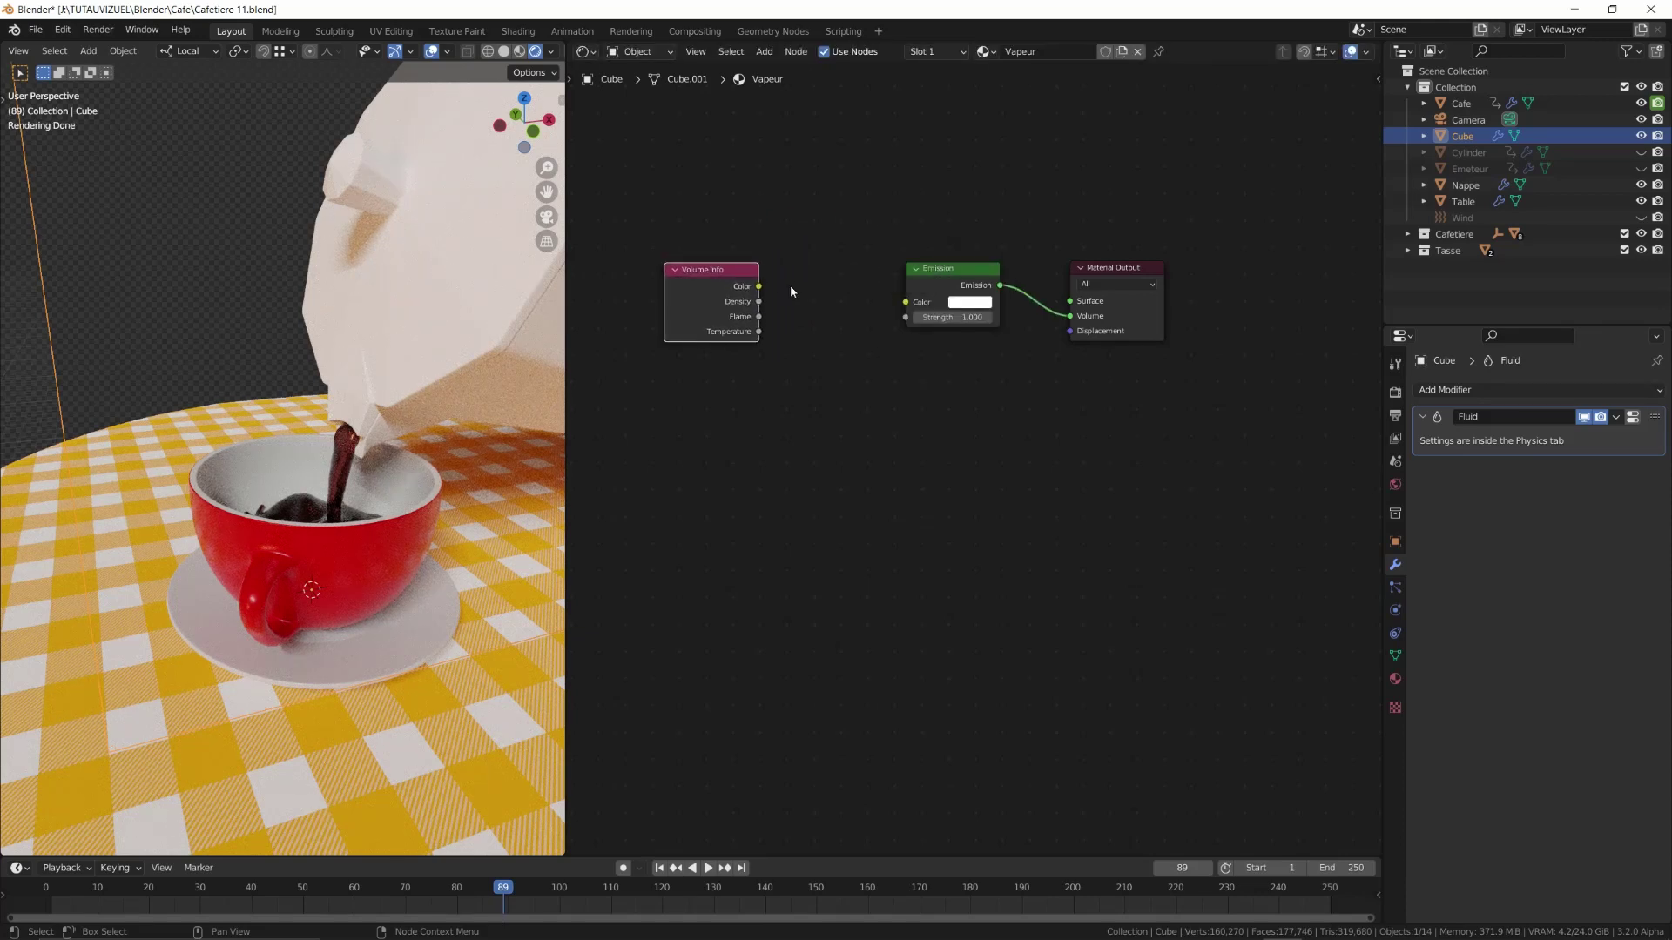
drag(760, 301, 906, 317)
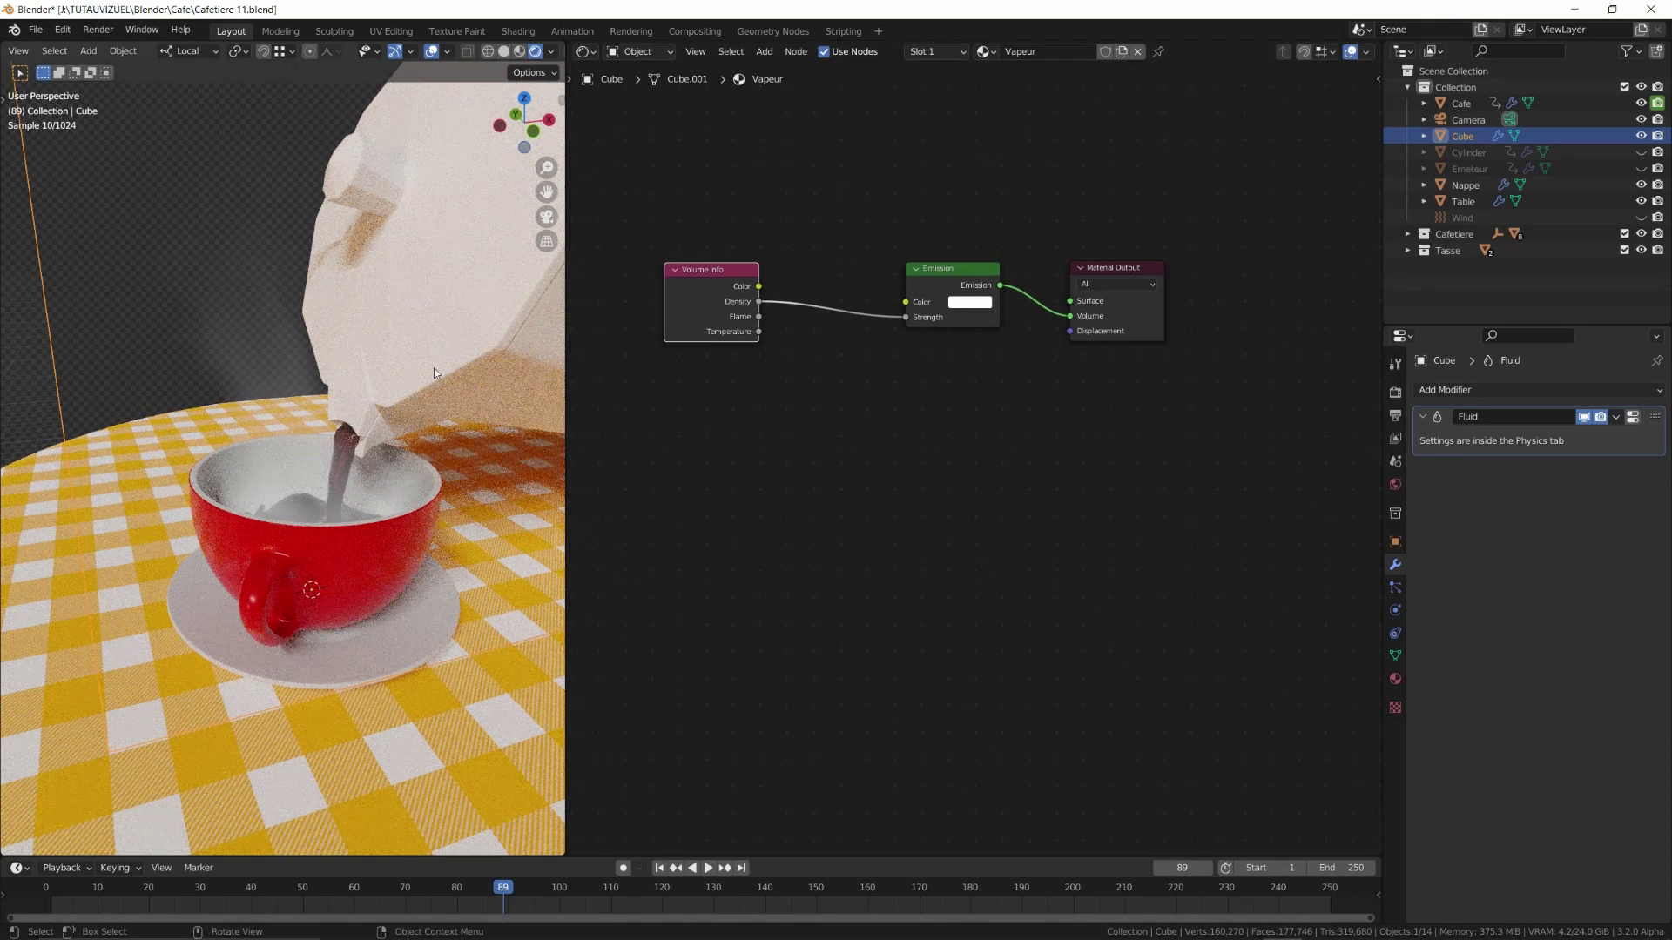
middle_drag(434, 373, 379, 366)
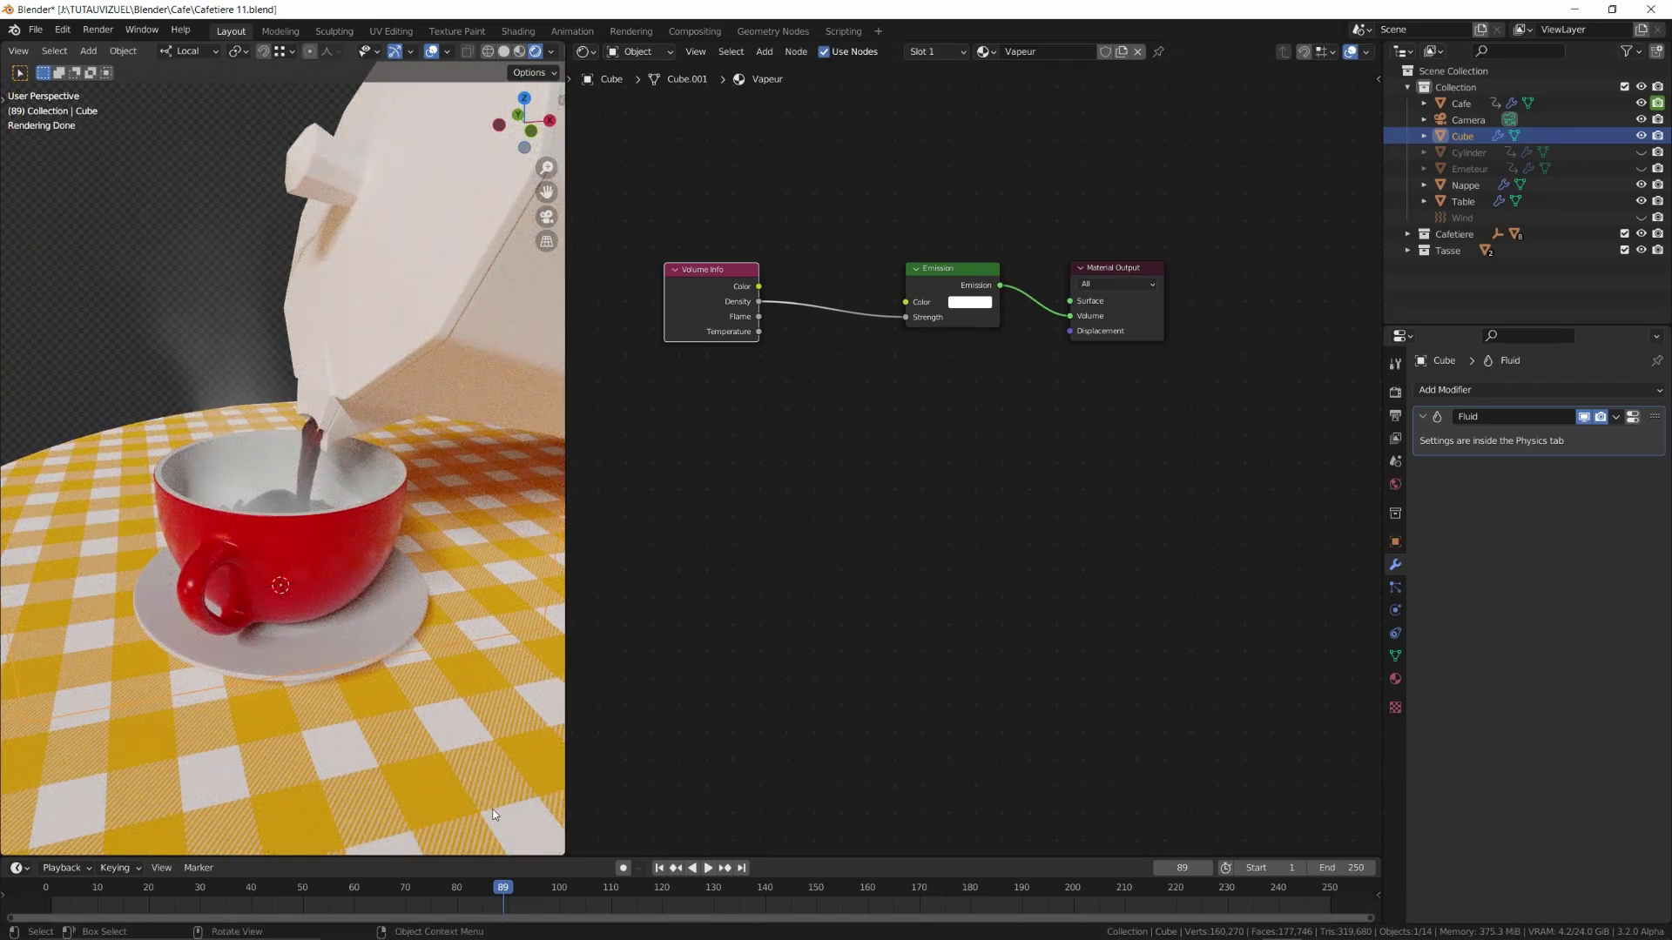
Preview the steam at frame 123 and darken the Emission color to a mid grey
drag(312, 891, 677, 890)
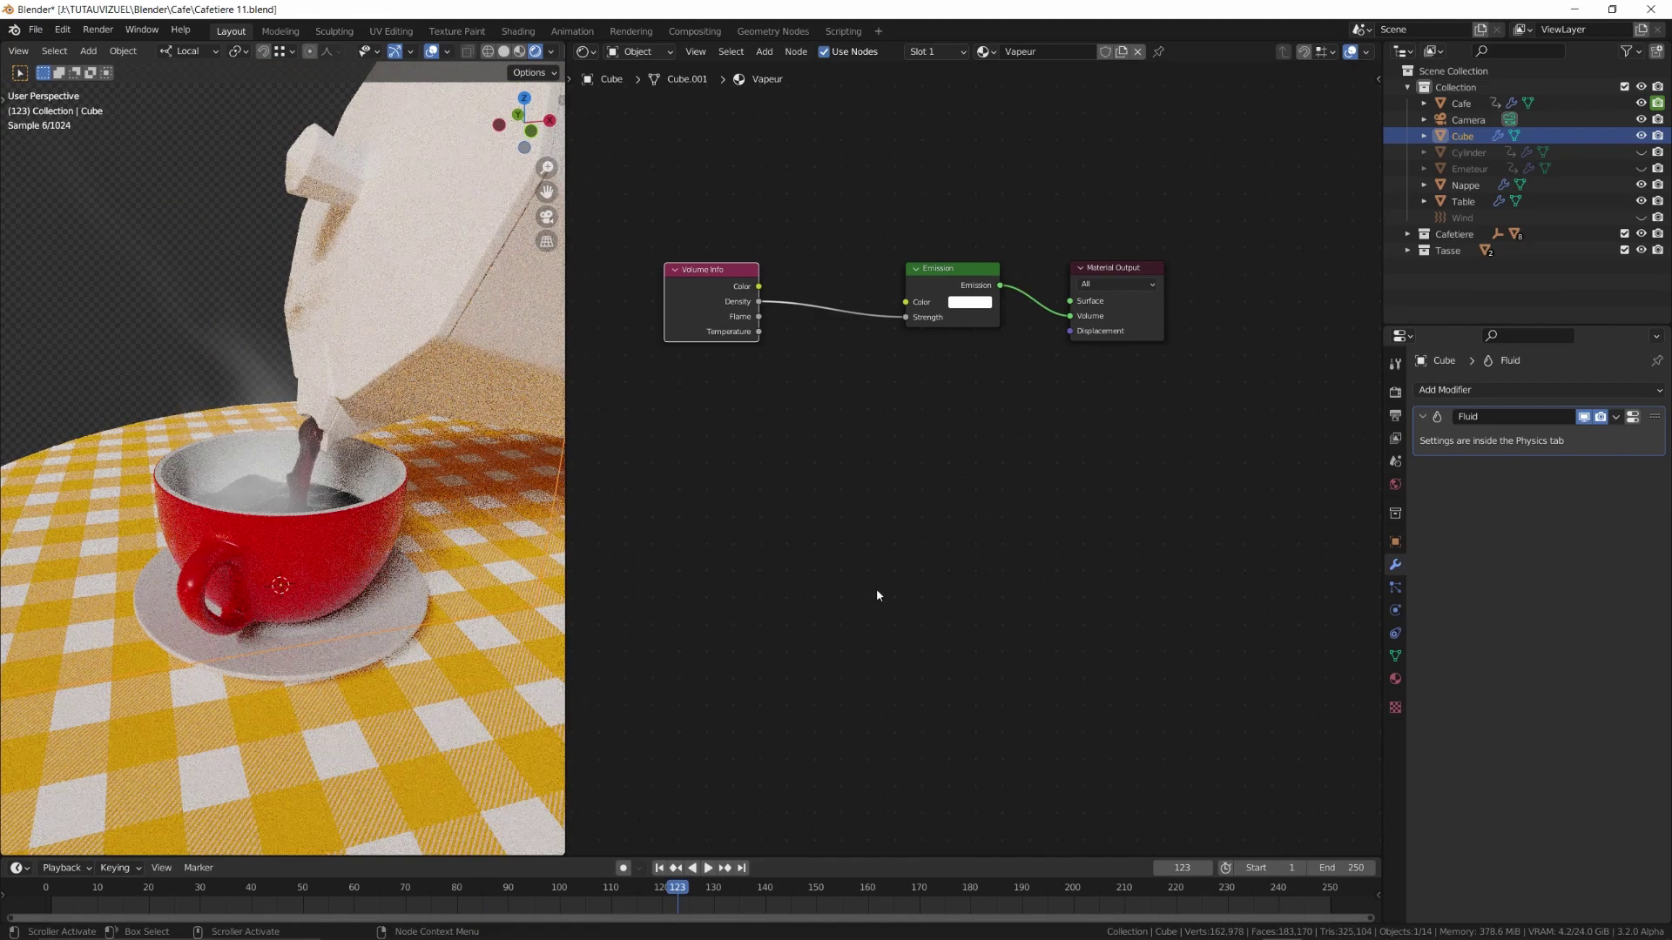
middle_drag(536, 488, 435, 479)
click(974, 305)
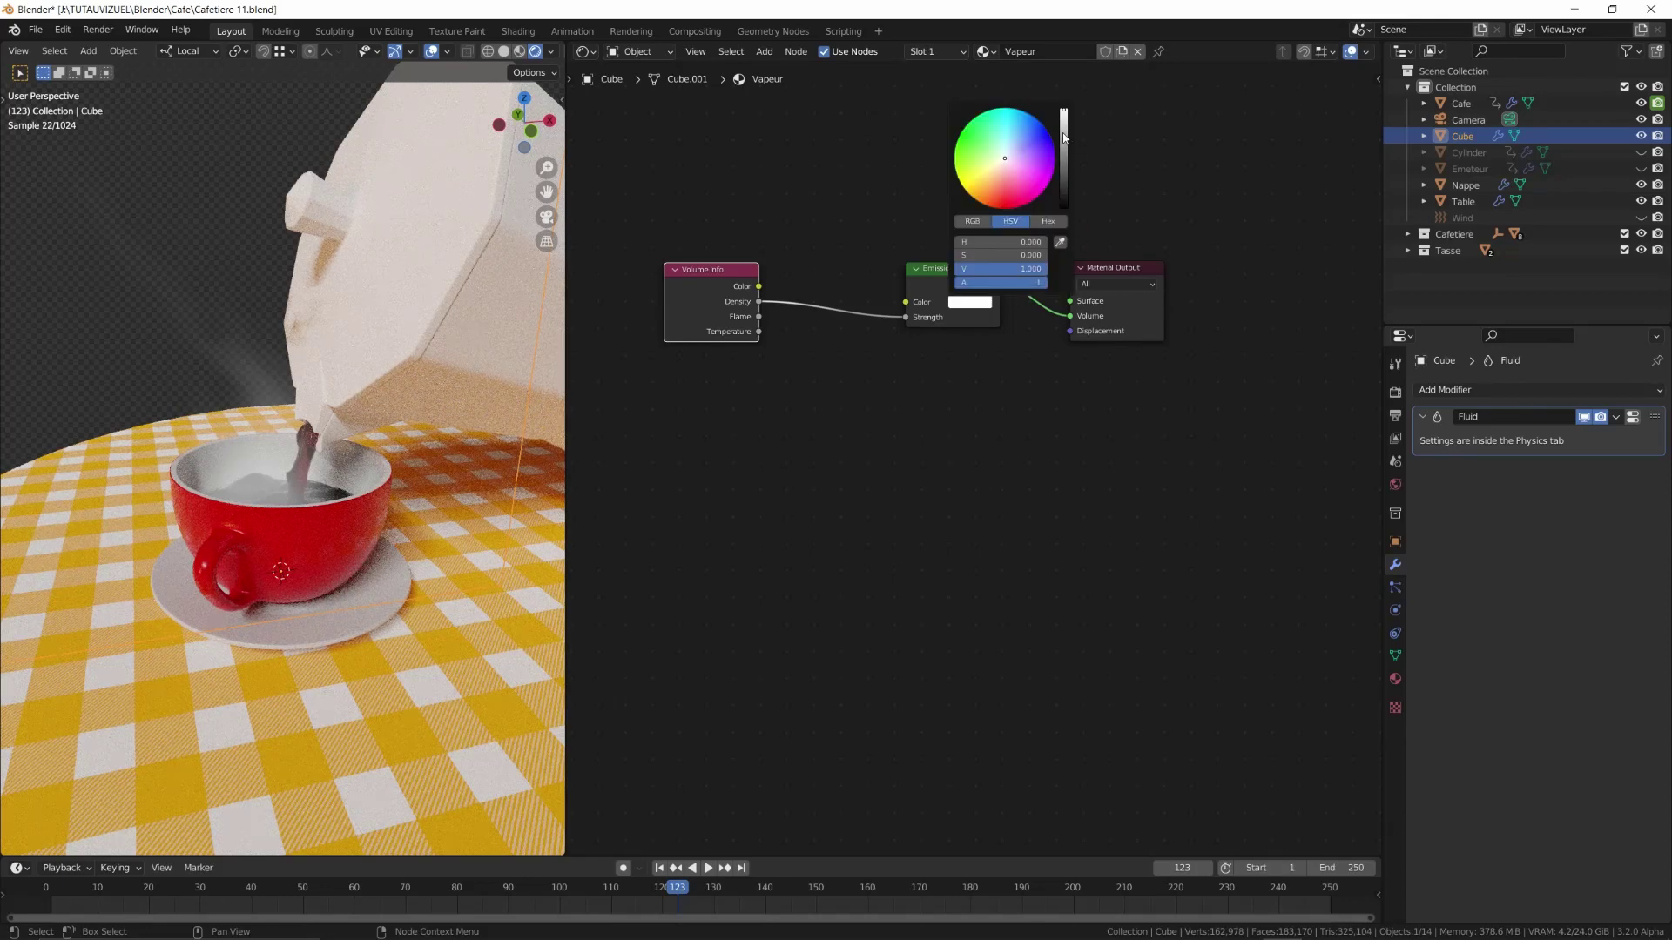
drag(1064, 137, 1063, 152)
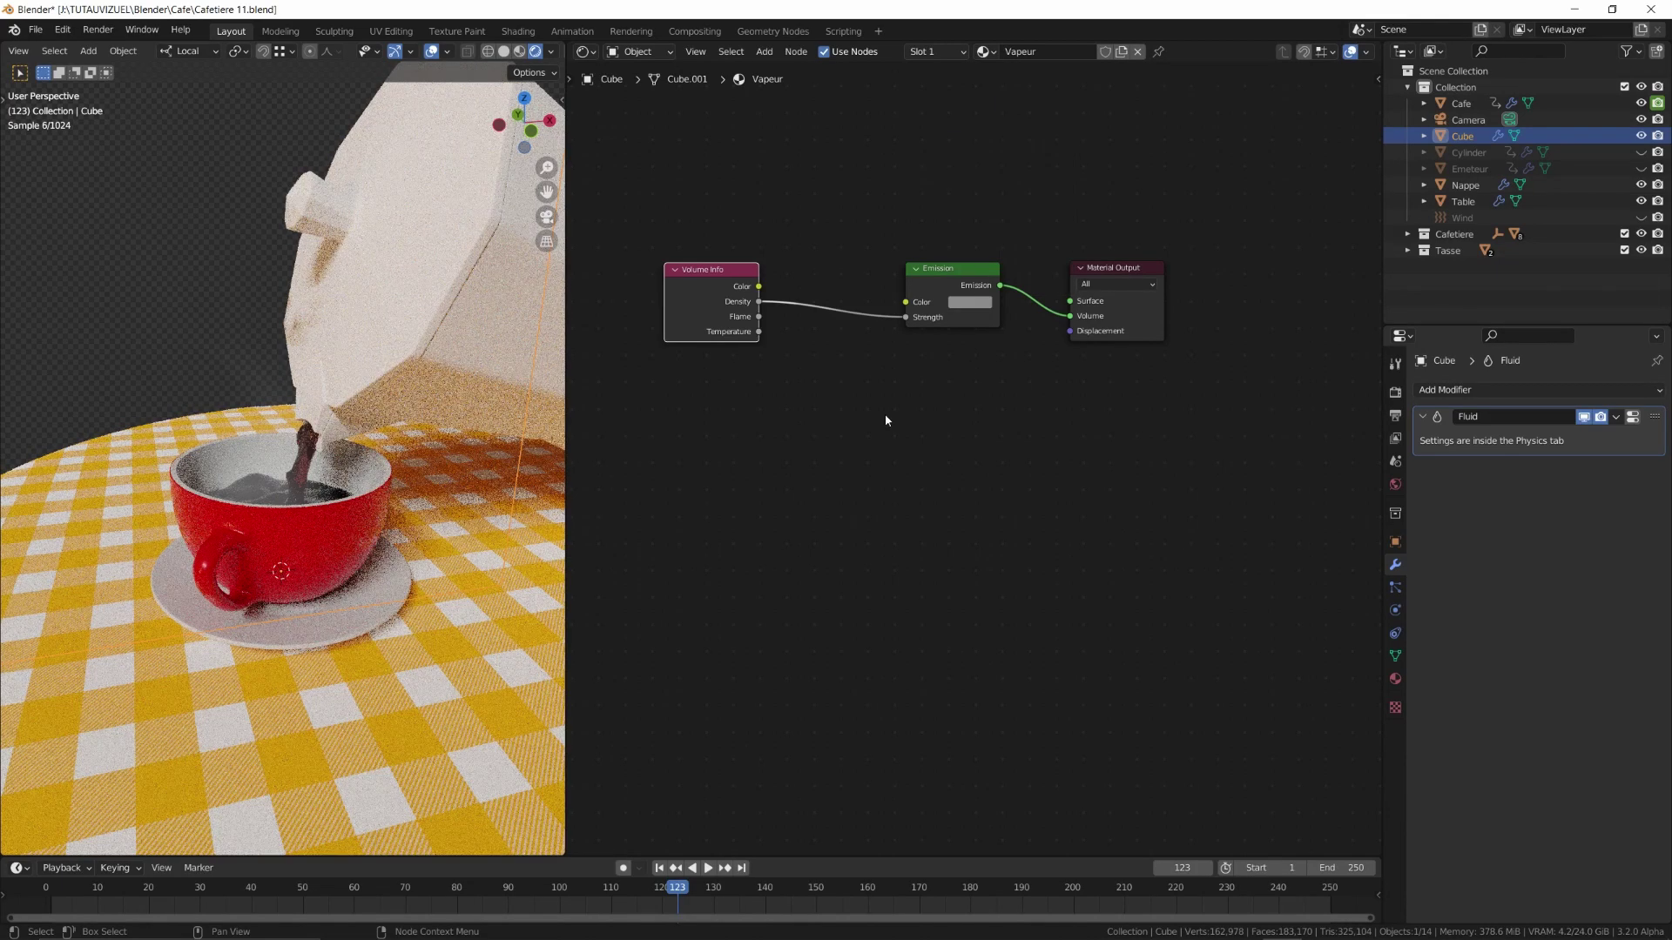
Insert a ColorRamp between the Volume Info Density and the Emission Strength, and set its white stop to position 0.484
key(shift+a)
mouse_move(836, 534)
click(928, 566)
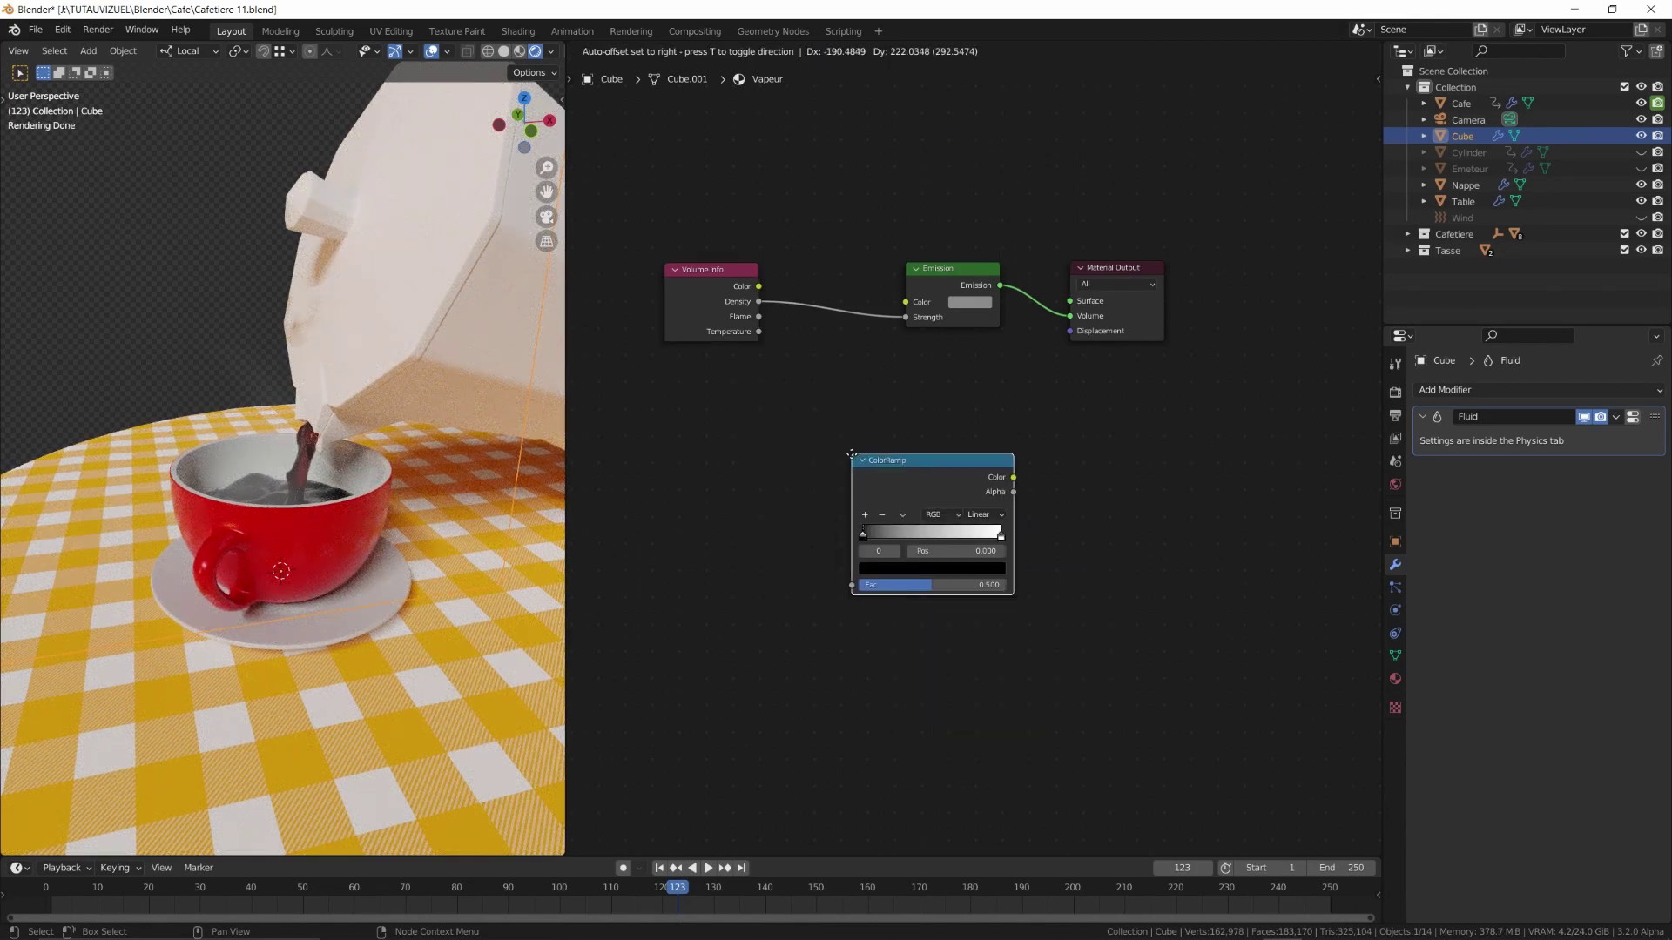
click(958, 364)
mouse_move(825, 329)
mouse_down()
mouse_move(888, 336)
mouse_move(824, 335)
mouse_up()
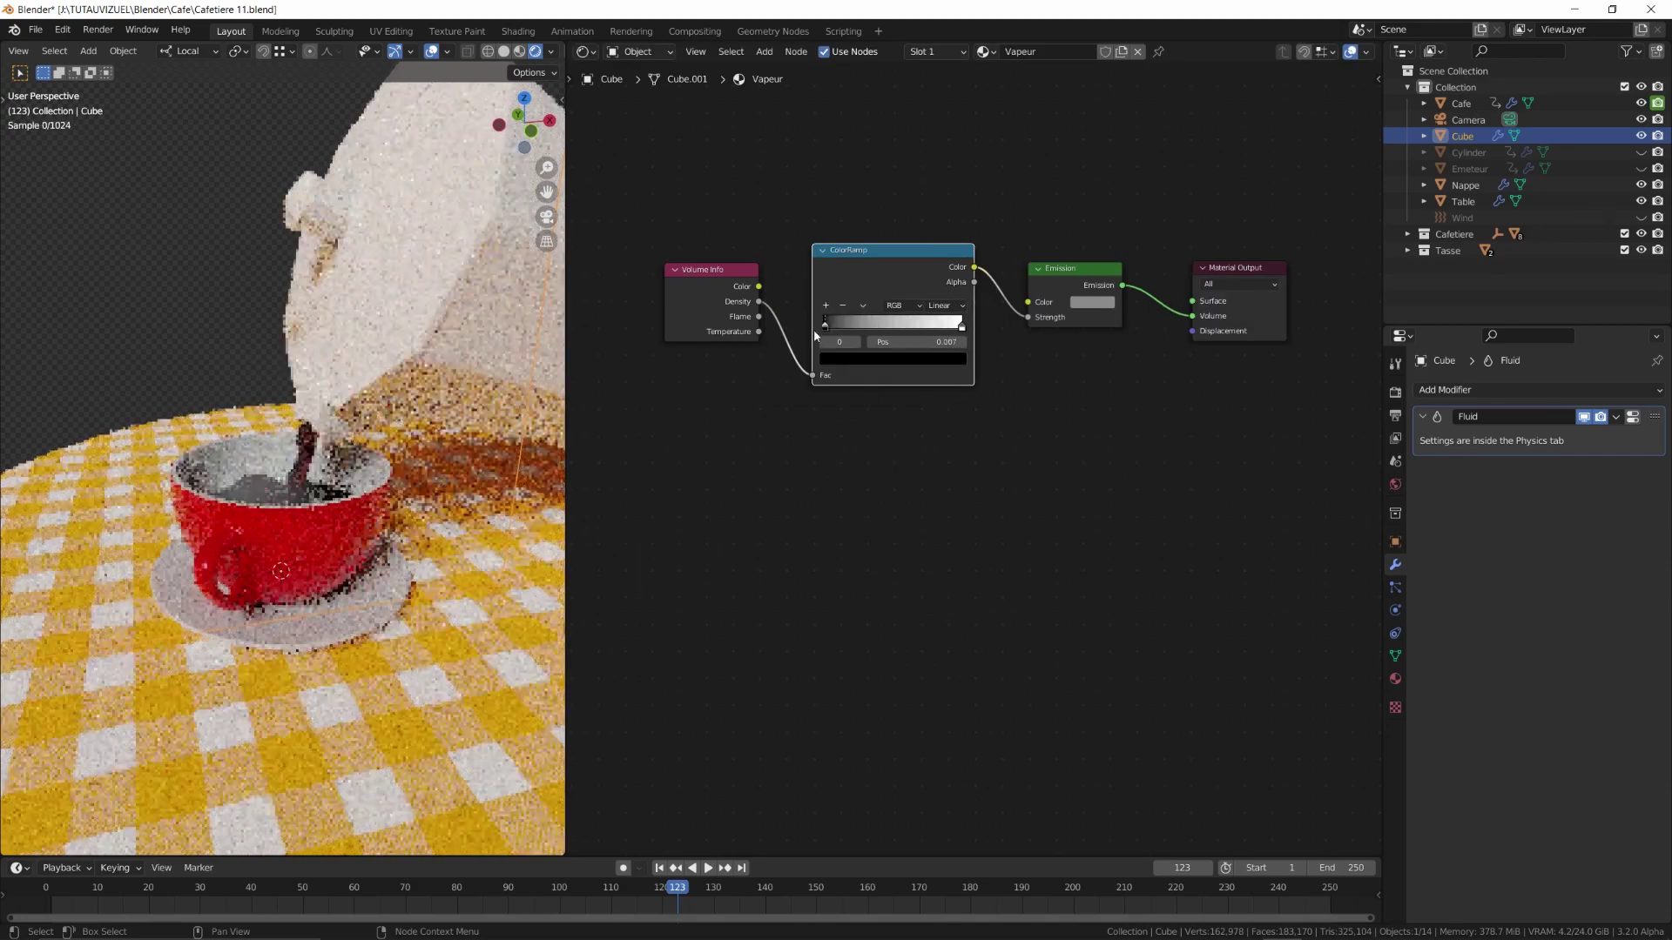
drag(962, 333, 872, 343)
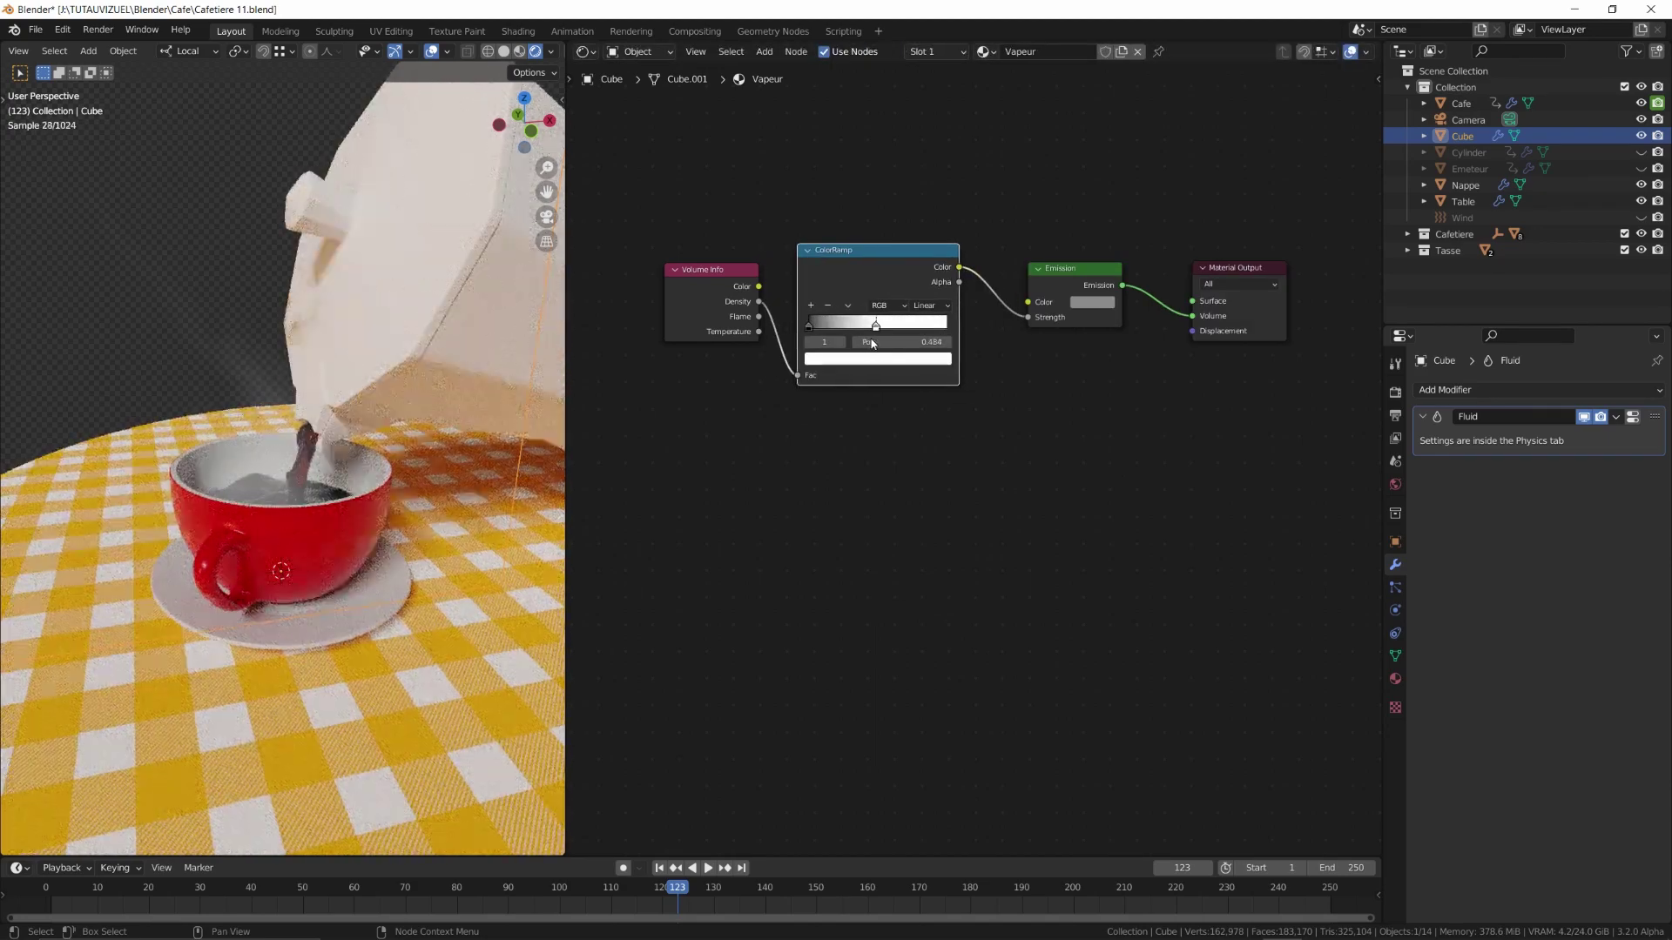
Space out the Vapeur nodes and insert a Math node set to Add between Volume Info and the ColorRamp
drag(717, 271, 650, 275)
drag(1132, 187, 882, 385)
key(g)
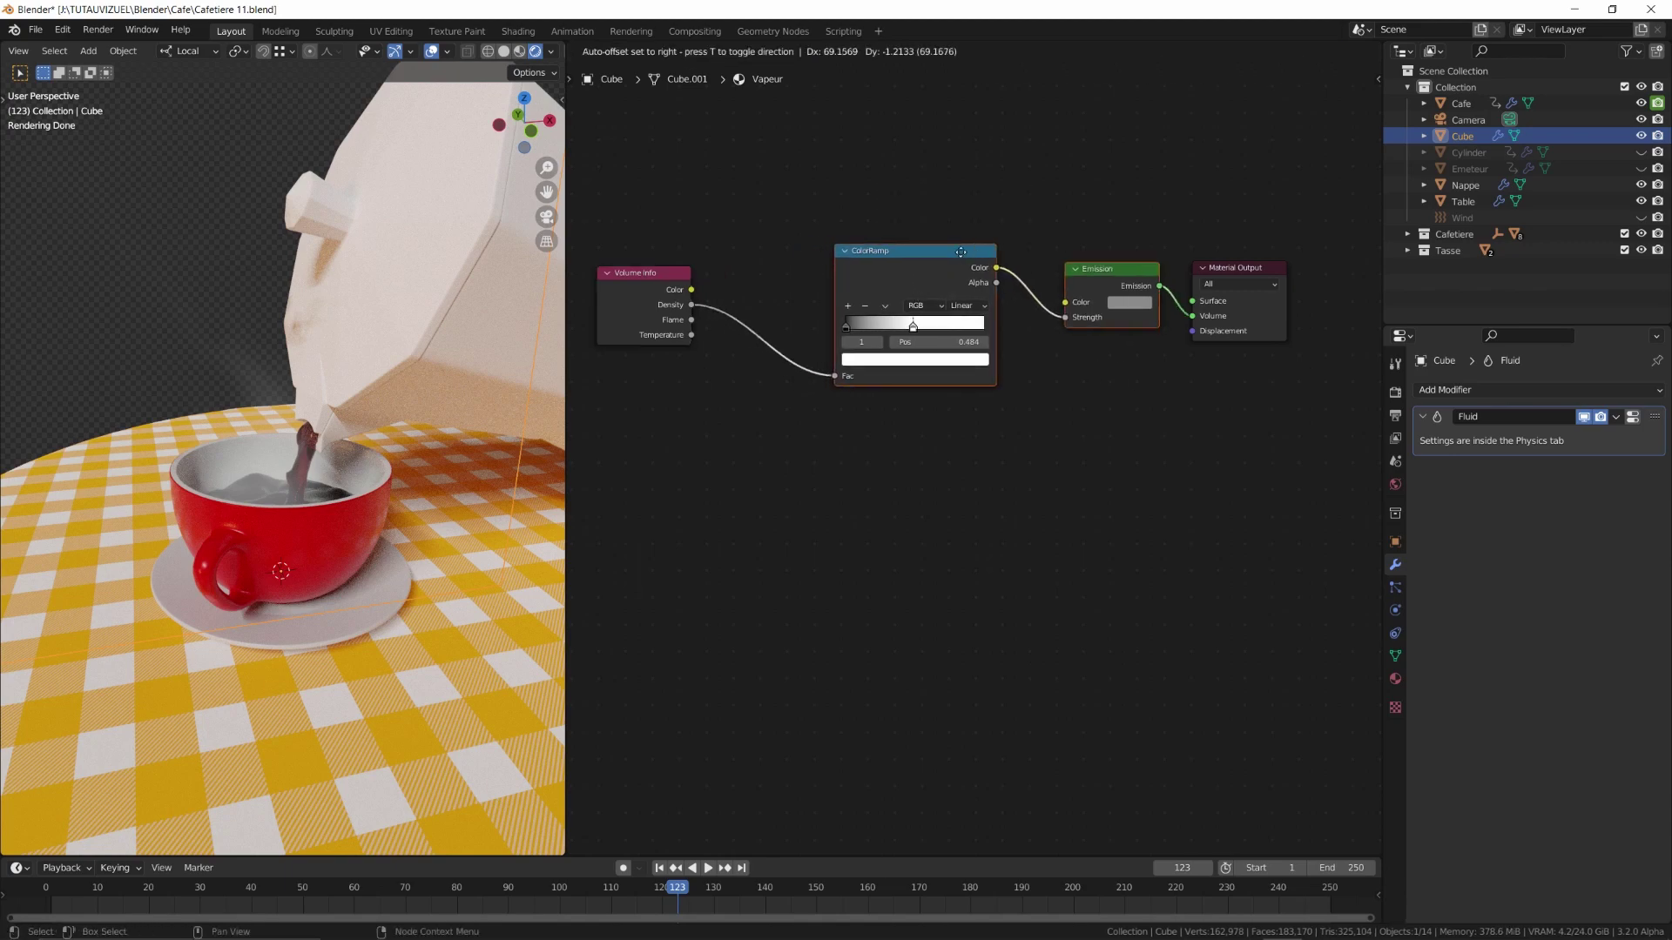
click(926, 386)
key(shift+a)
mouse_move(804, 506)
click(767, 390)
text(ma)
key(Return)
click(766, 309)
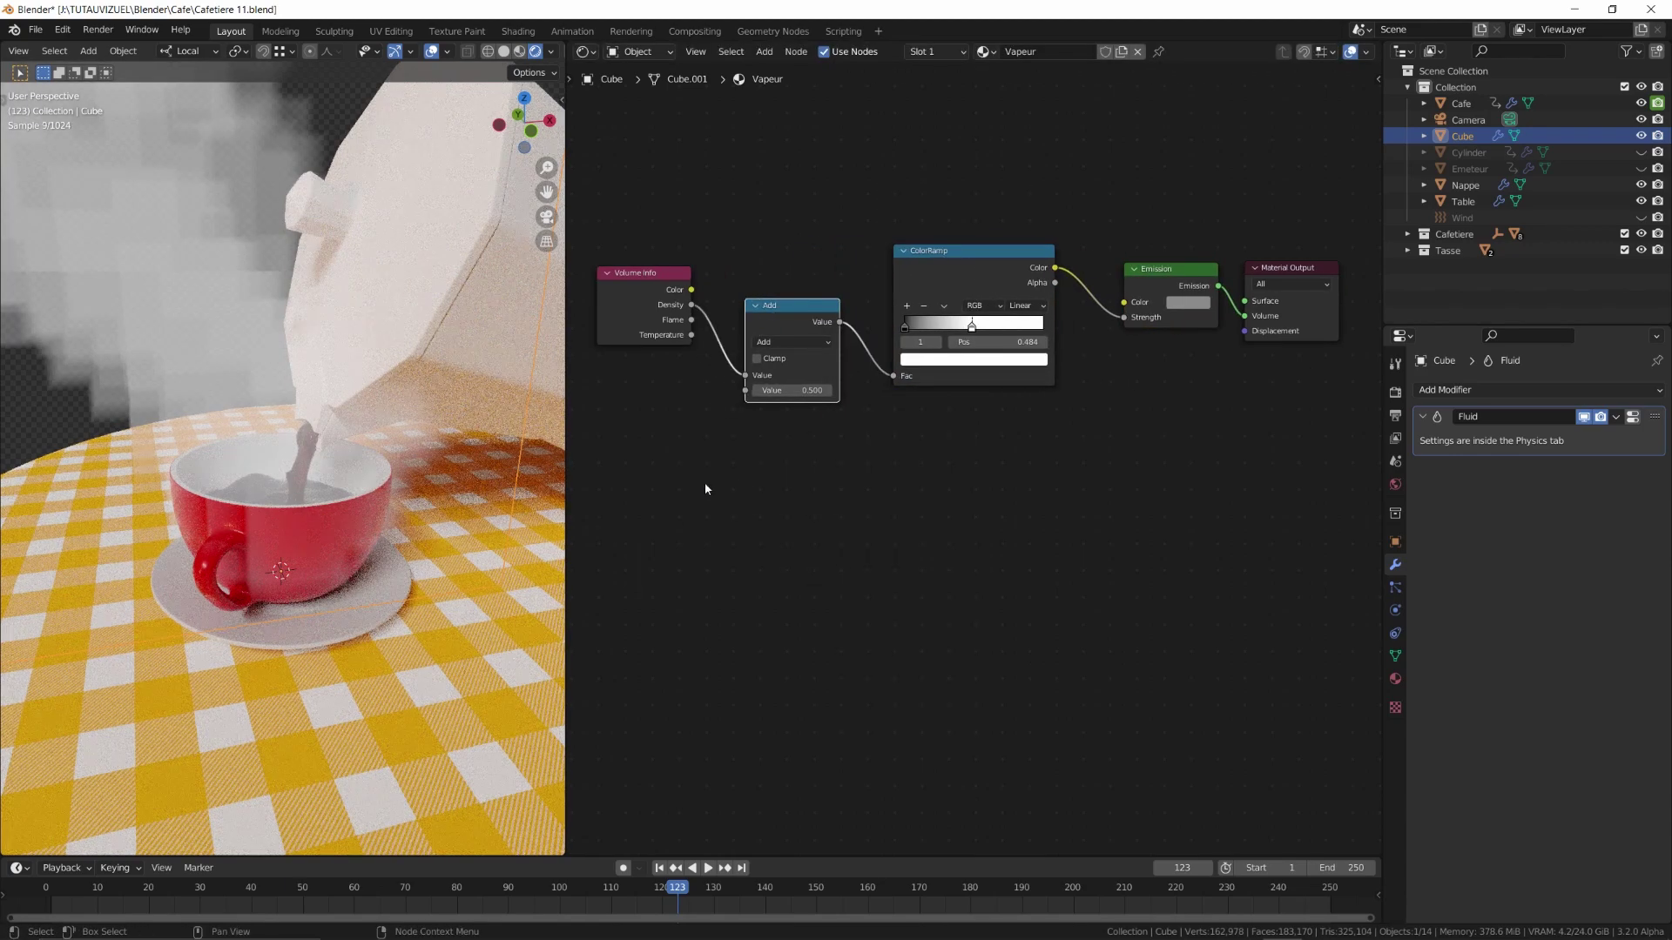
Set the Add node's value to about 0.48, the ColorRamp's black stop near the middle and its white stop to 0.862
drag(973, 328, 1032, 330)
drag(905, 332, 978, 328)
drag(826, 390, 819, 390)
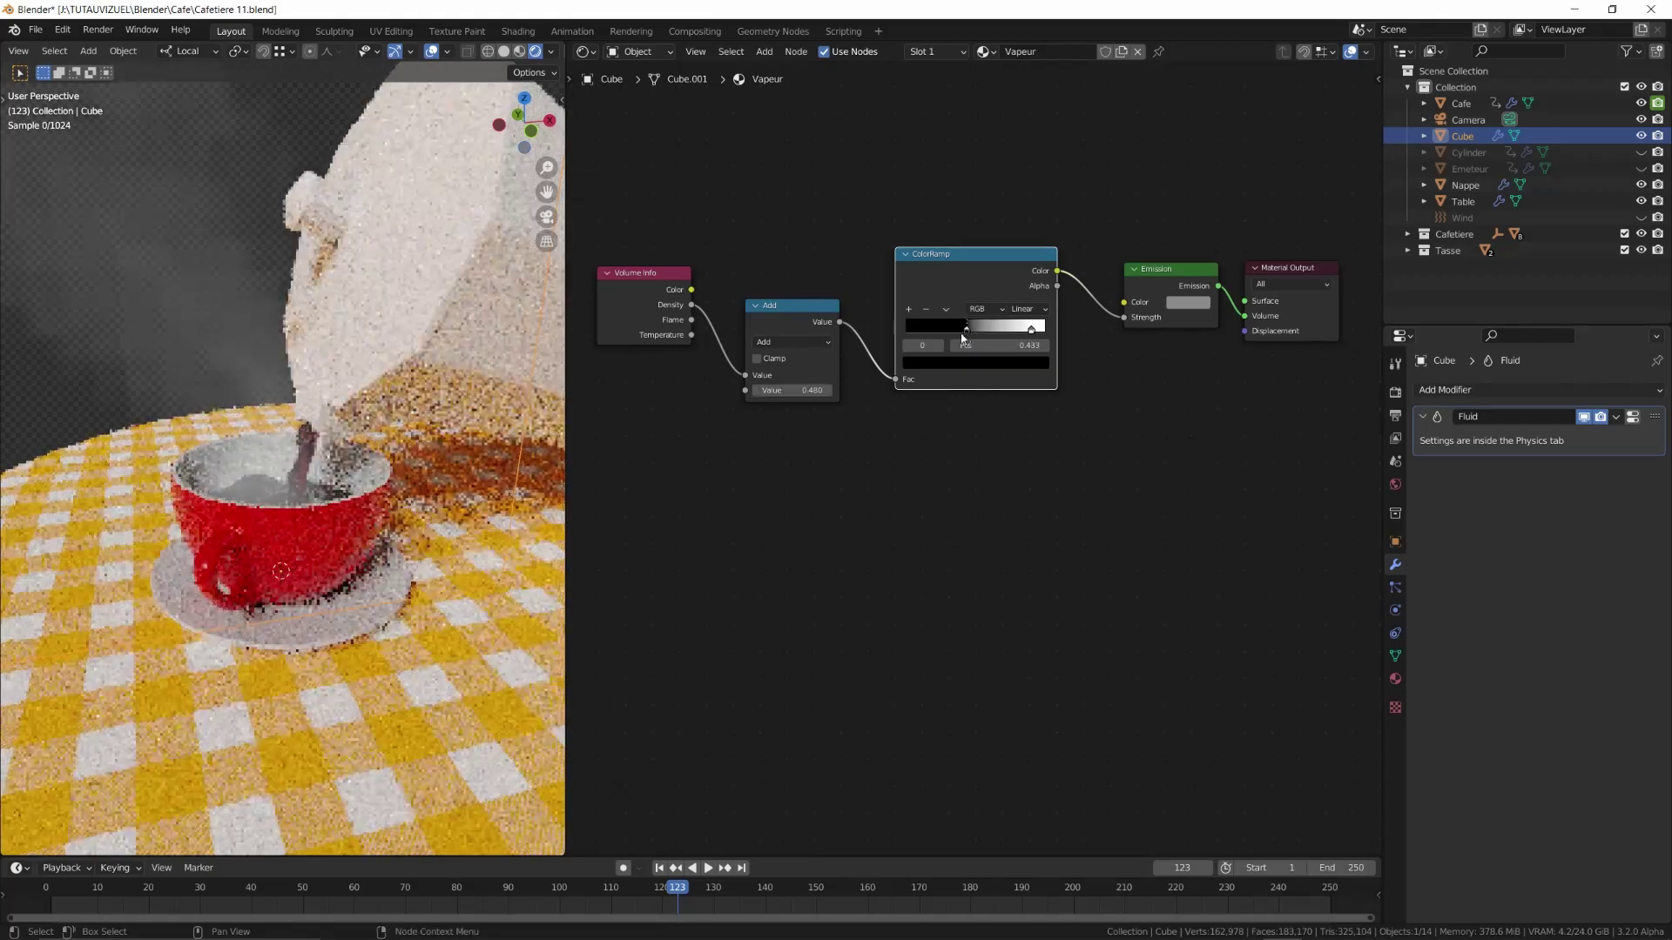
drag(974, 333, 1026, 329)
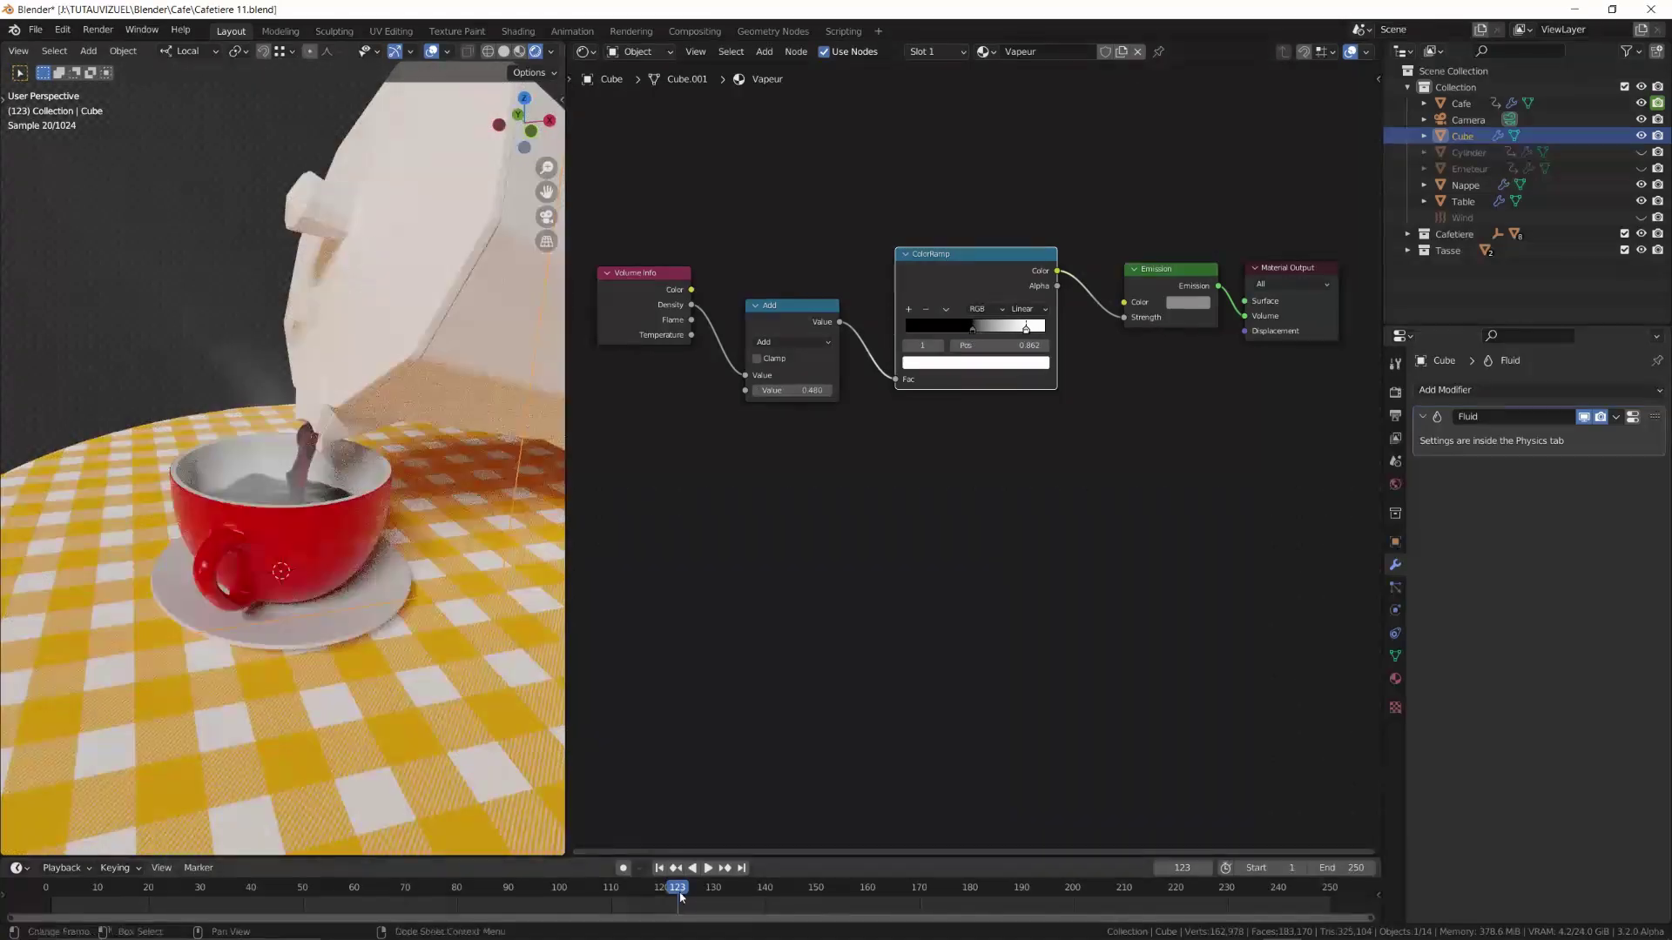
Preview the whole table at frame 115 and enable Denoise for the viewport sampling
key(space)
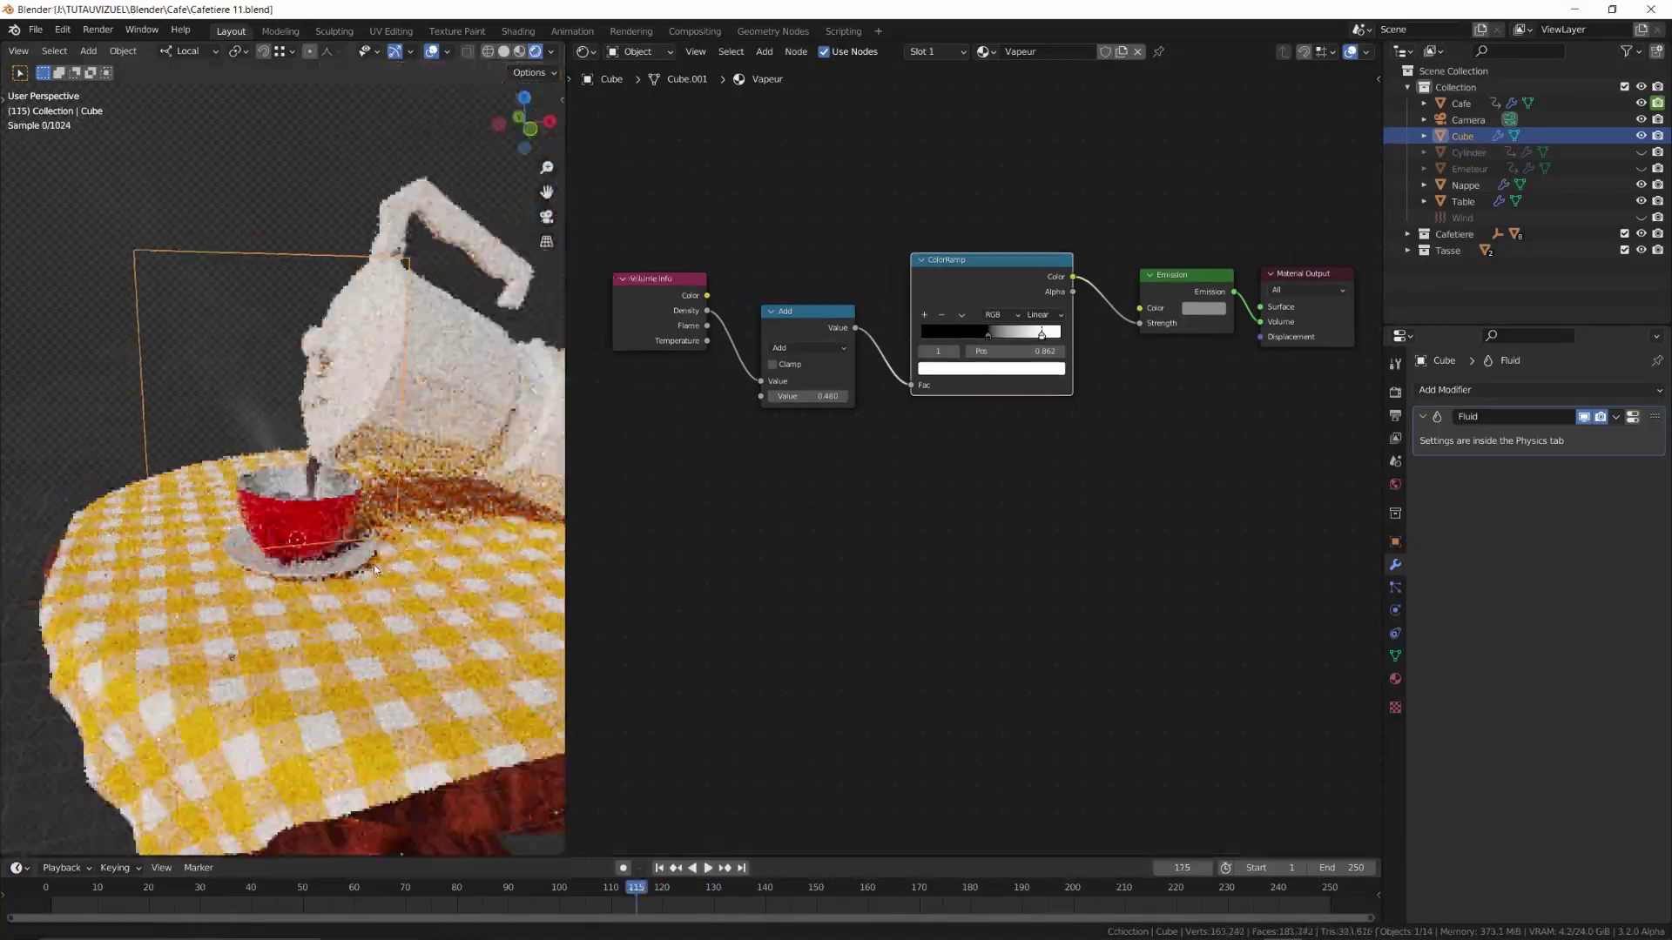
shift+middle_drag(400, 559, 373, 545)
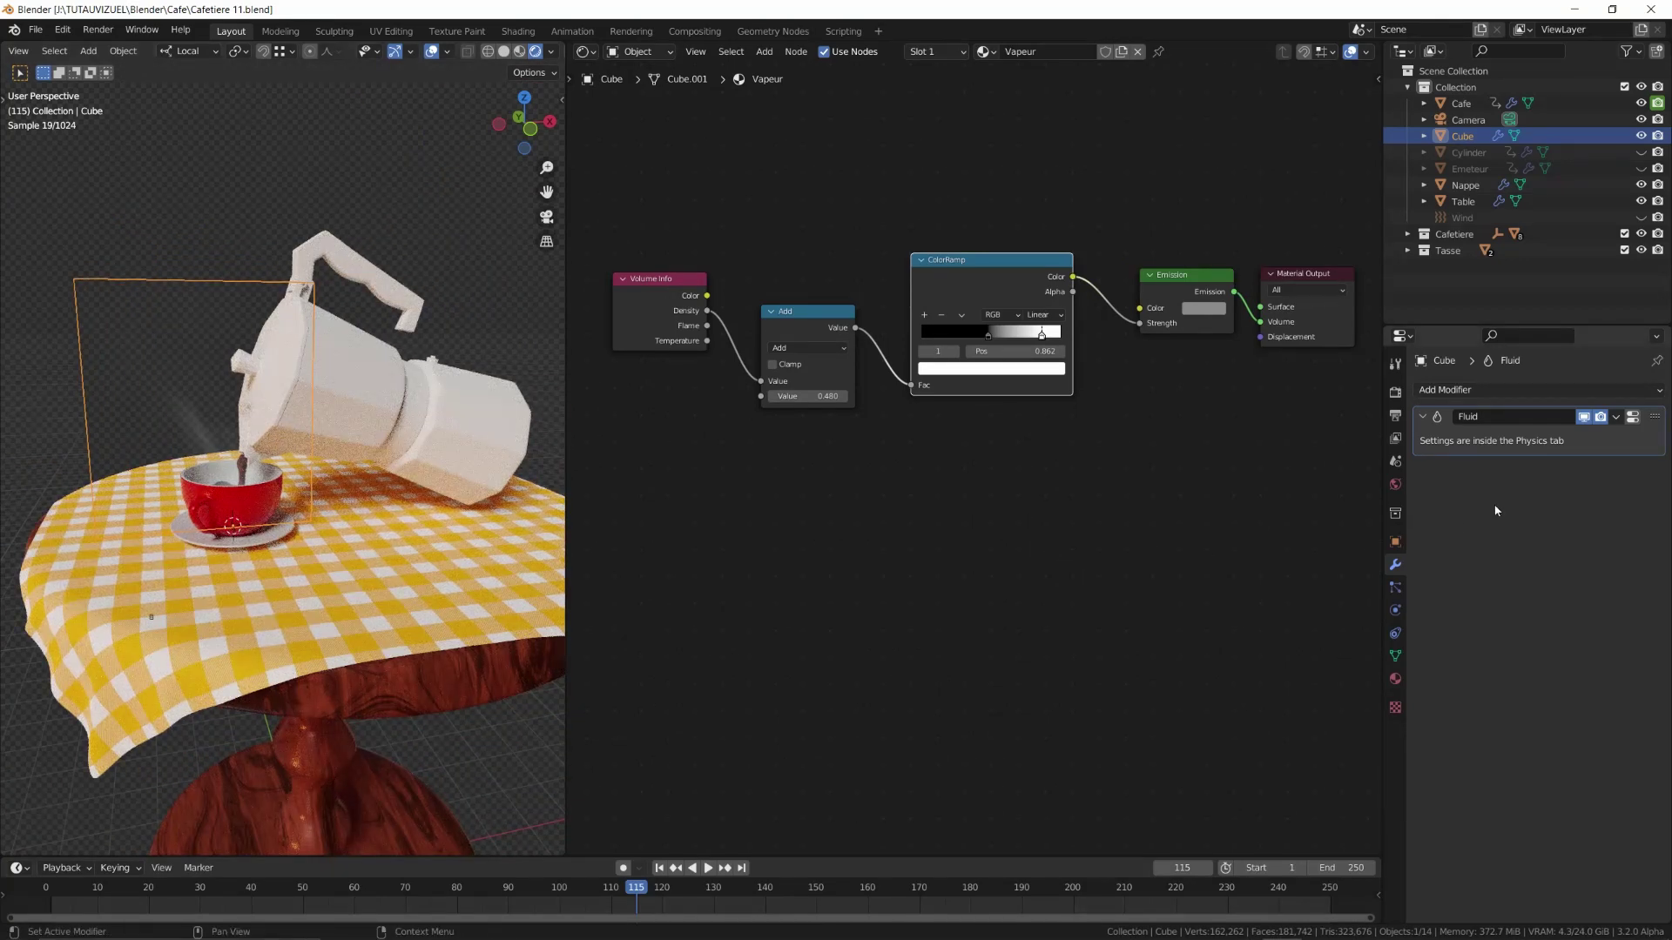
click(1396, 394)
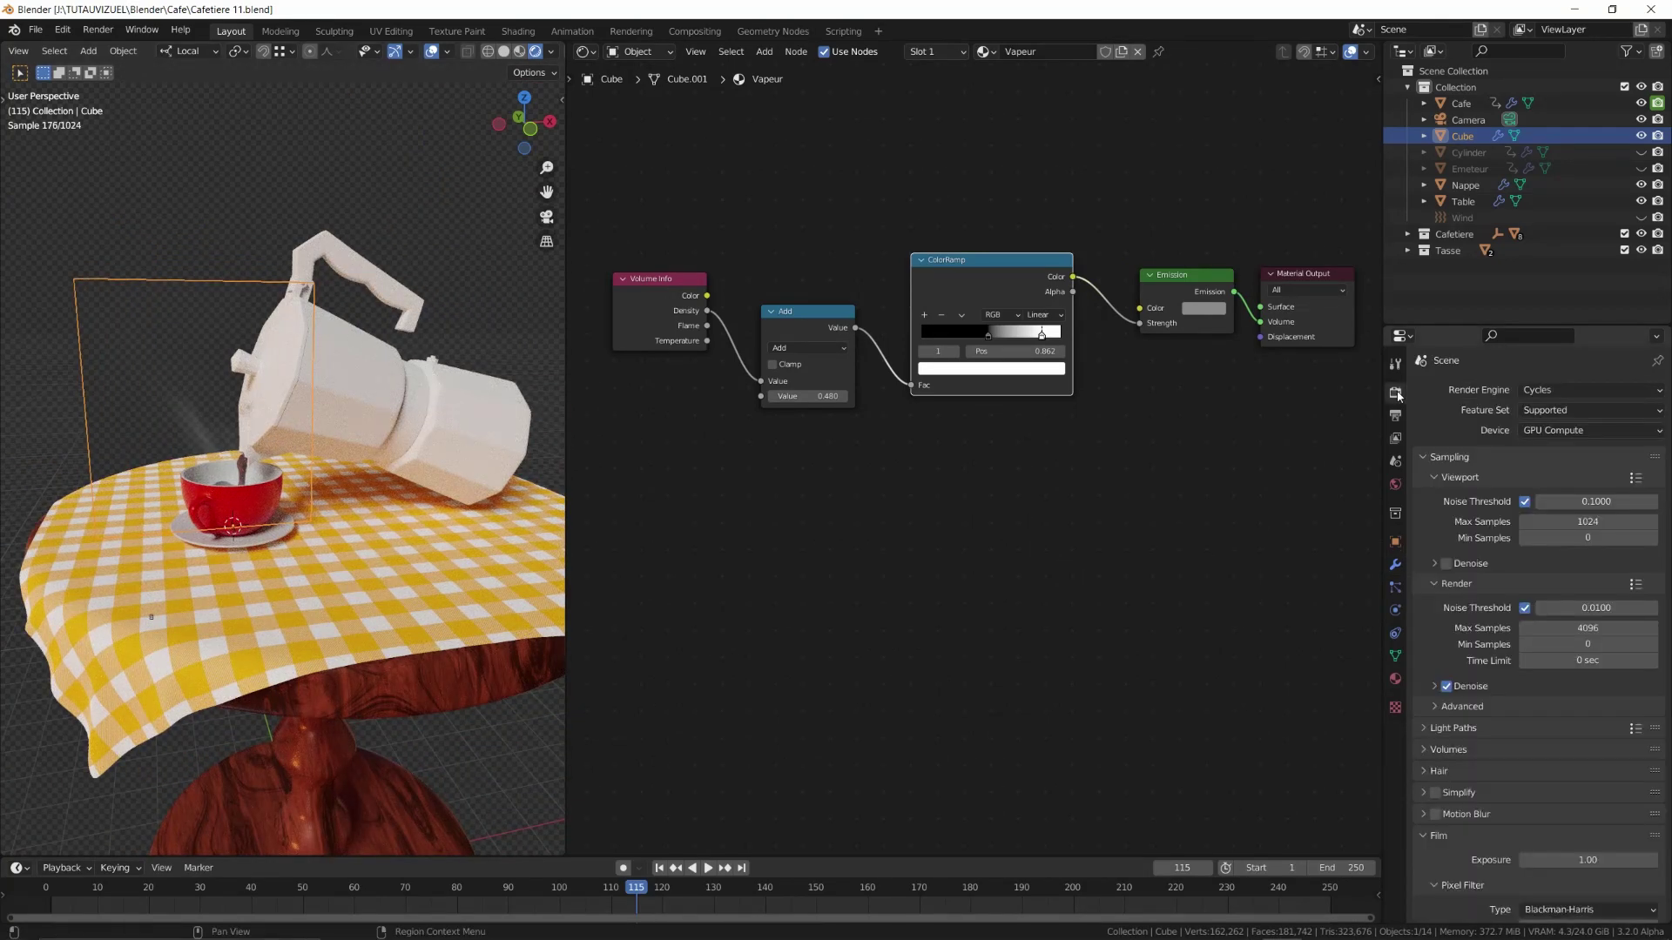
click(1447, 564)
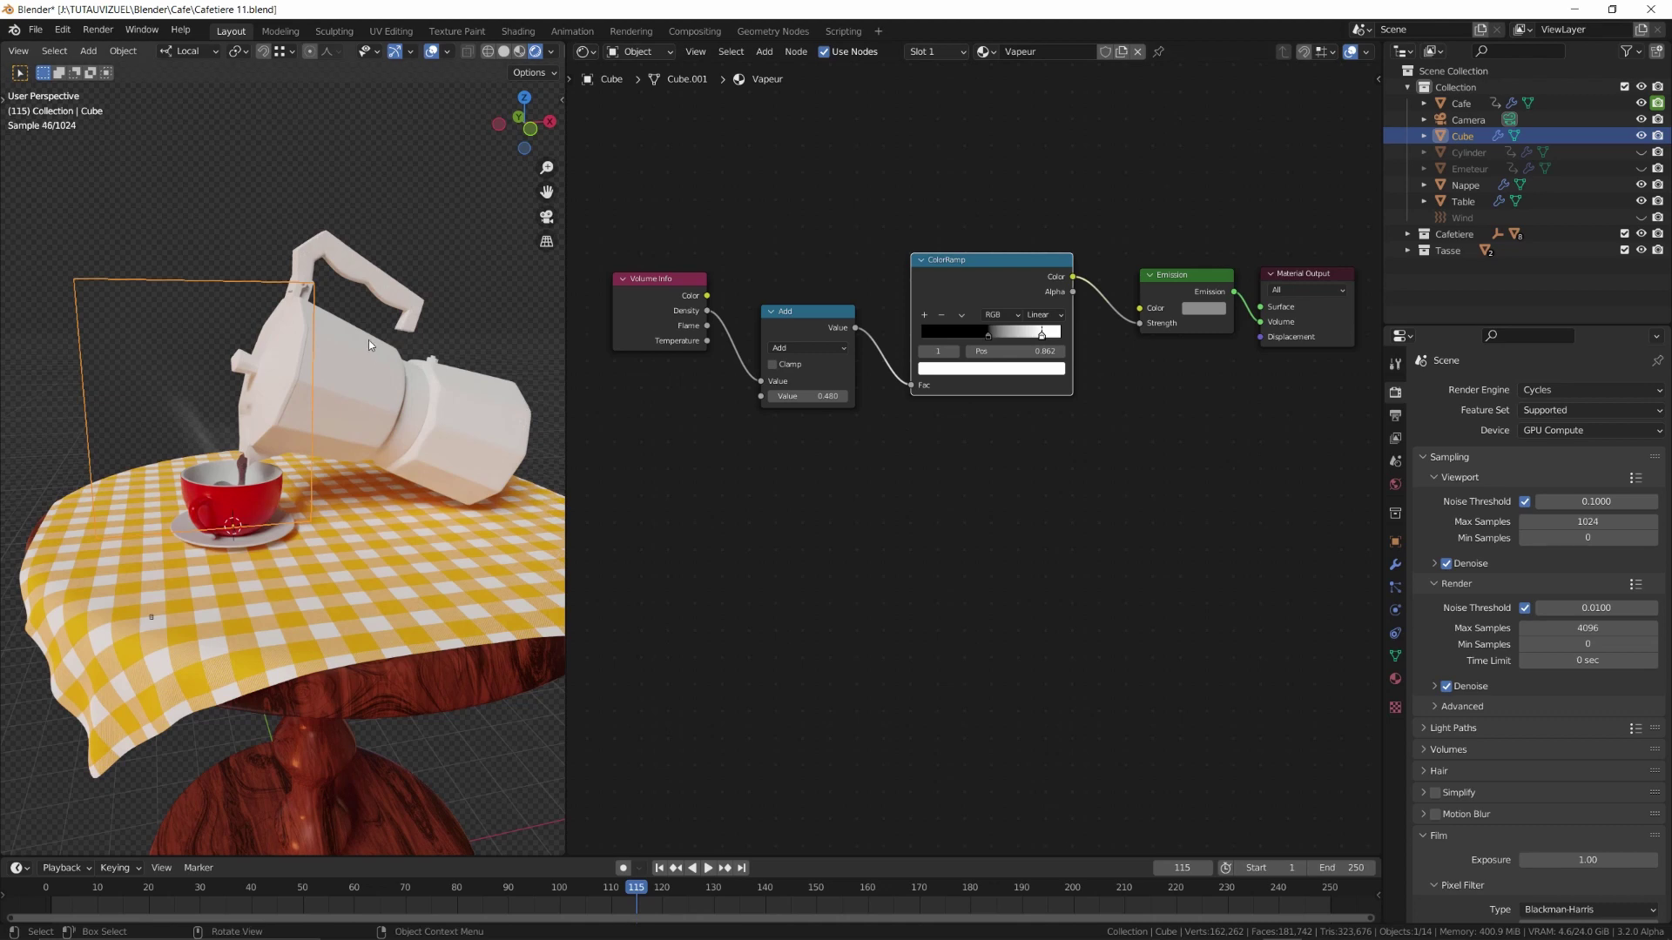
Add an area light, raise it above the coffee pot and scale it up
key(shift+a)
mouse_move(418, 564)
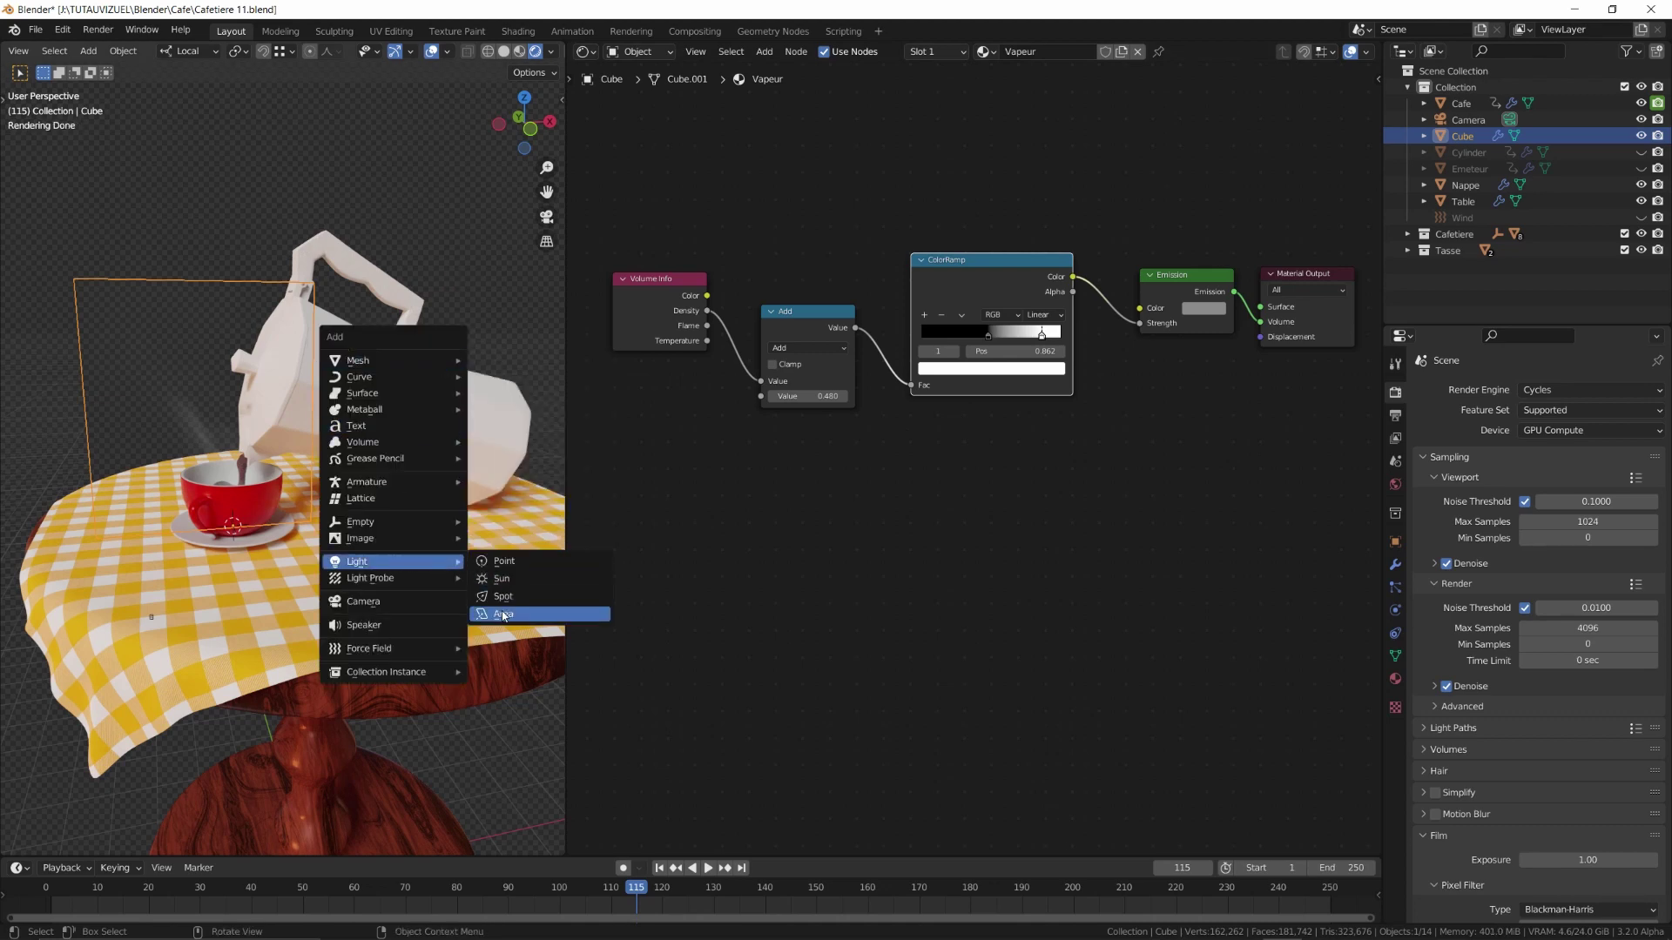
click(531, 615)
key(g)
key(z)
key(z)
click(405, 140)
key(s)
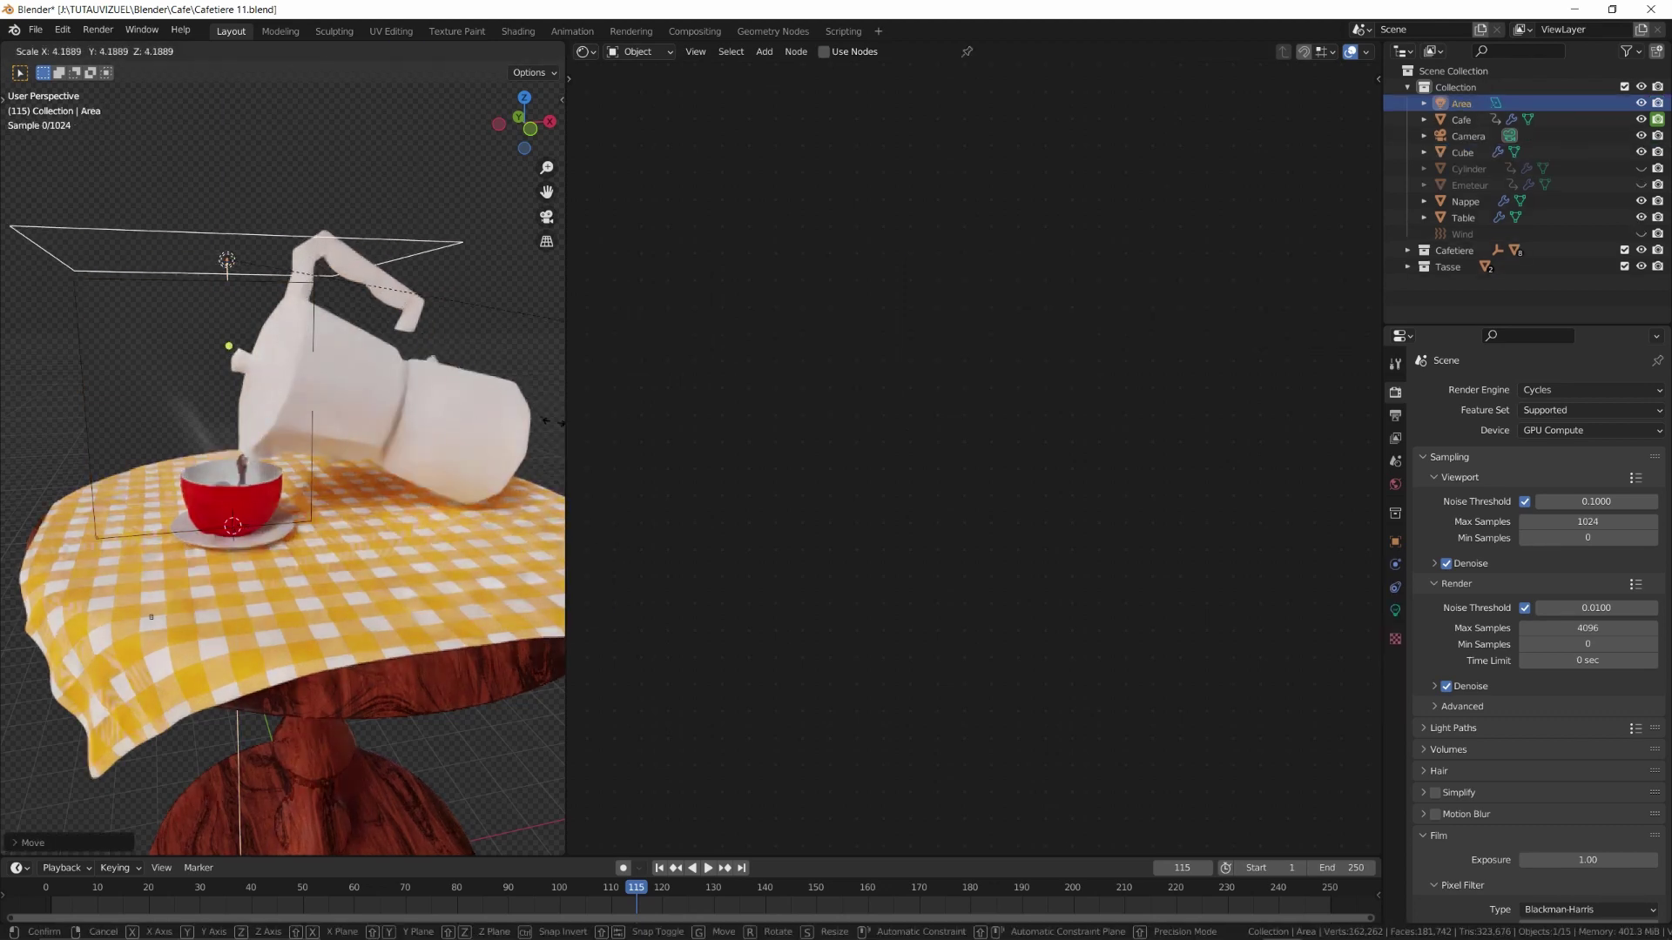
click(326, 411)
Move the area light horizontally to the side of the table, locking its local Z axis
middle_drag(327, 411, 275, 473)
scroll(363, 448, down, 3)
key(g)
key(shift+z)
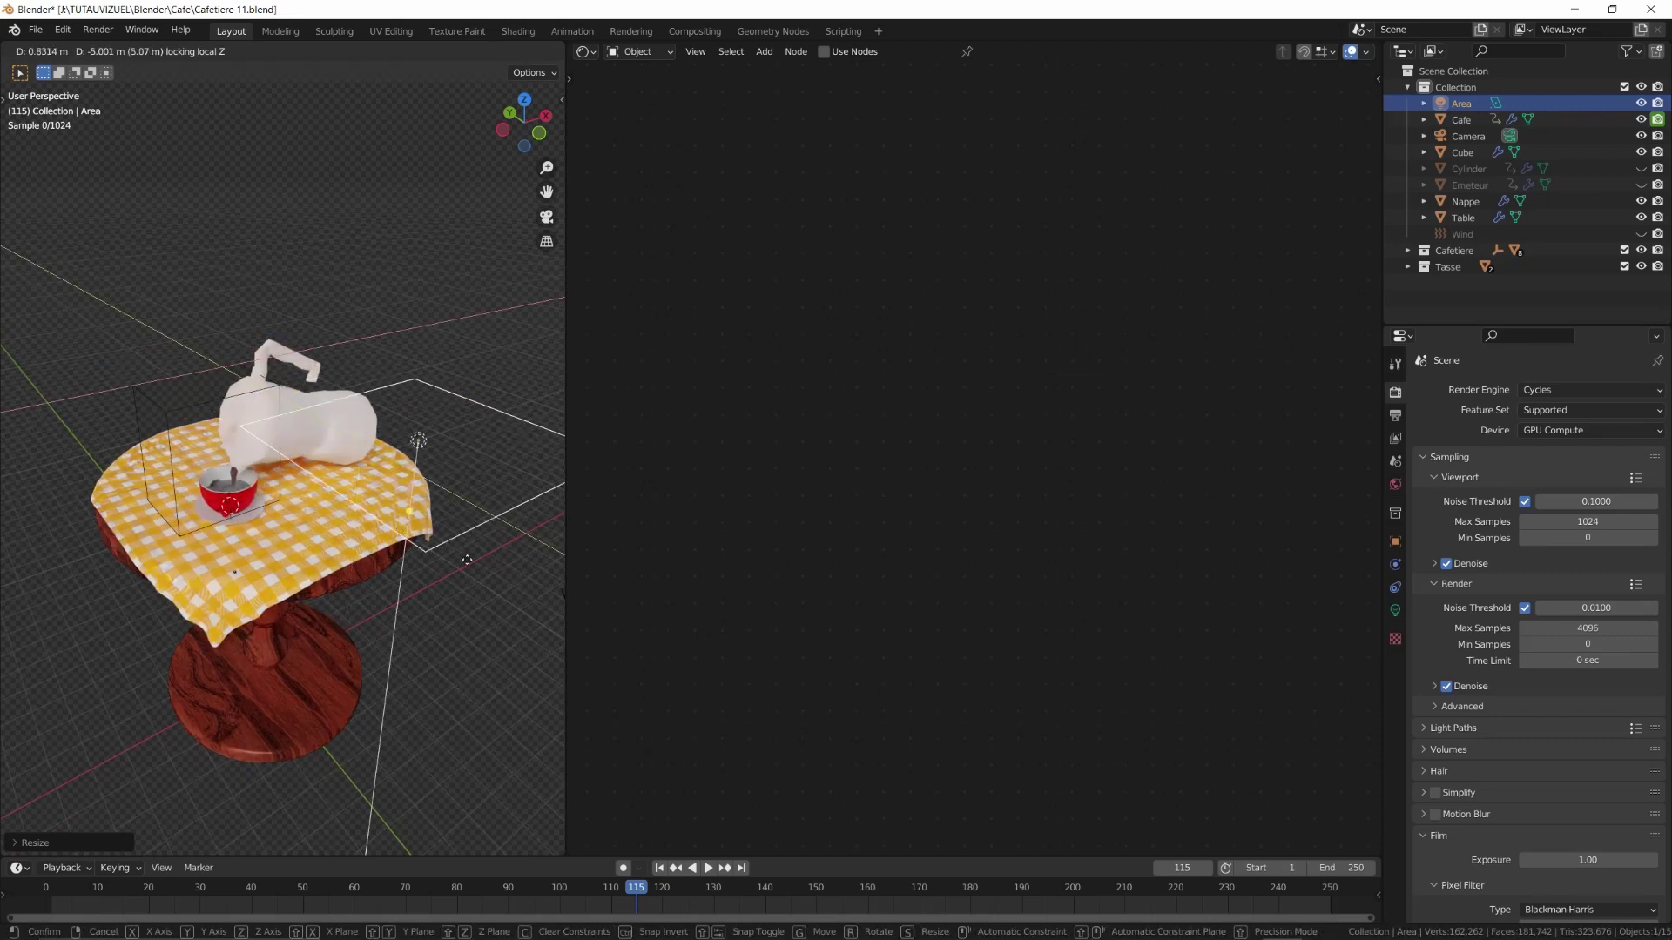
click(505, 573)
drag(457, 540, 281, 448)
scroll(304, 472, up, 5)
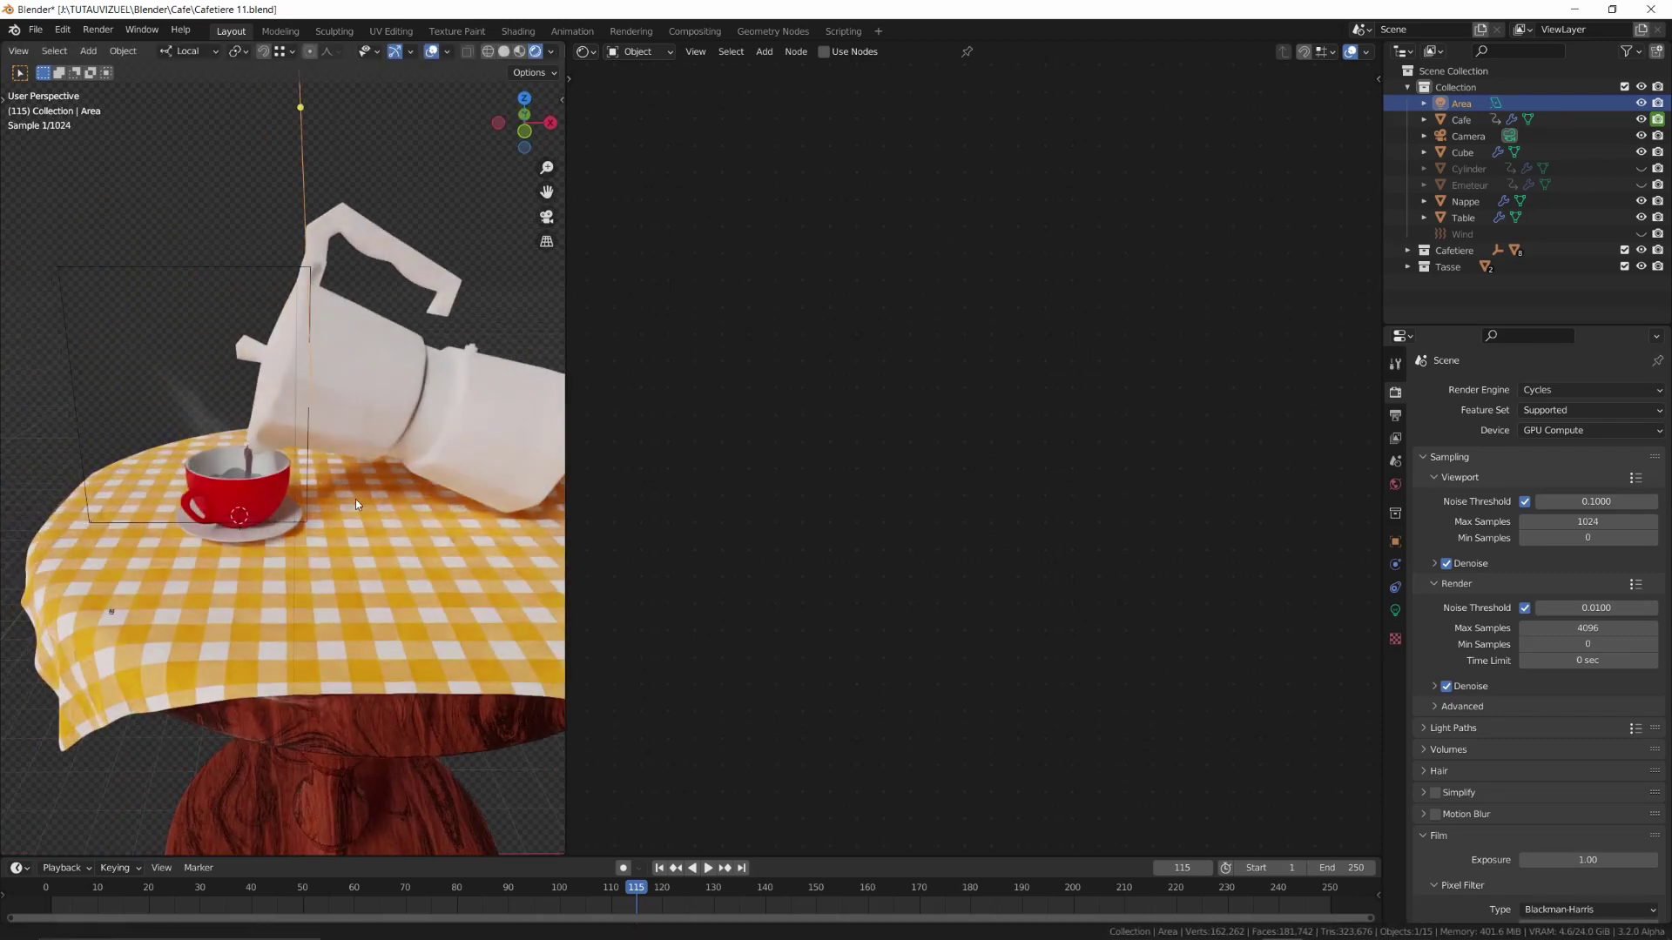
Set the area light's Power to 1000 W
click(1394, 610)
double_click(1565, 501)
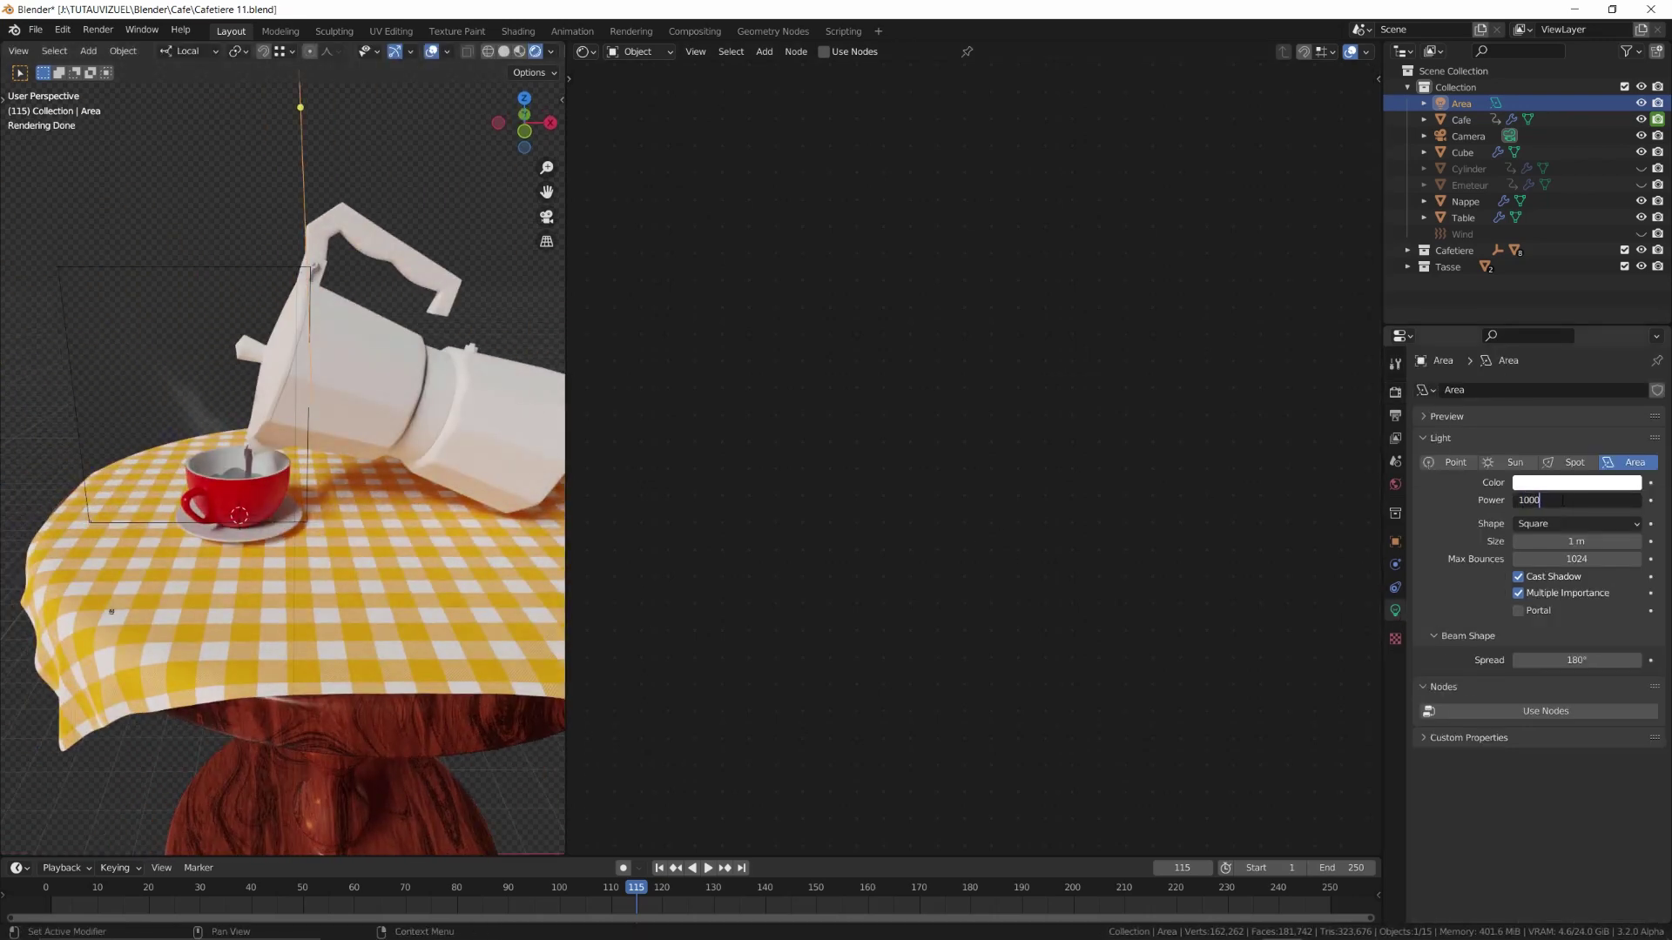
key(Return)
Give the coffee pot's handle, Manche, a material named Plastique
middle_drag(319, 446, 400, 471)
scroll(363, 452, up, 2)
click(376, 259)
double_click(1011, 54)
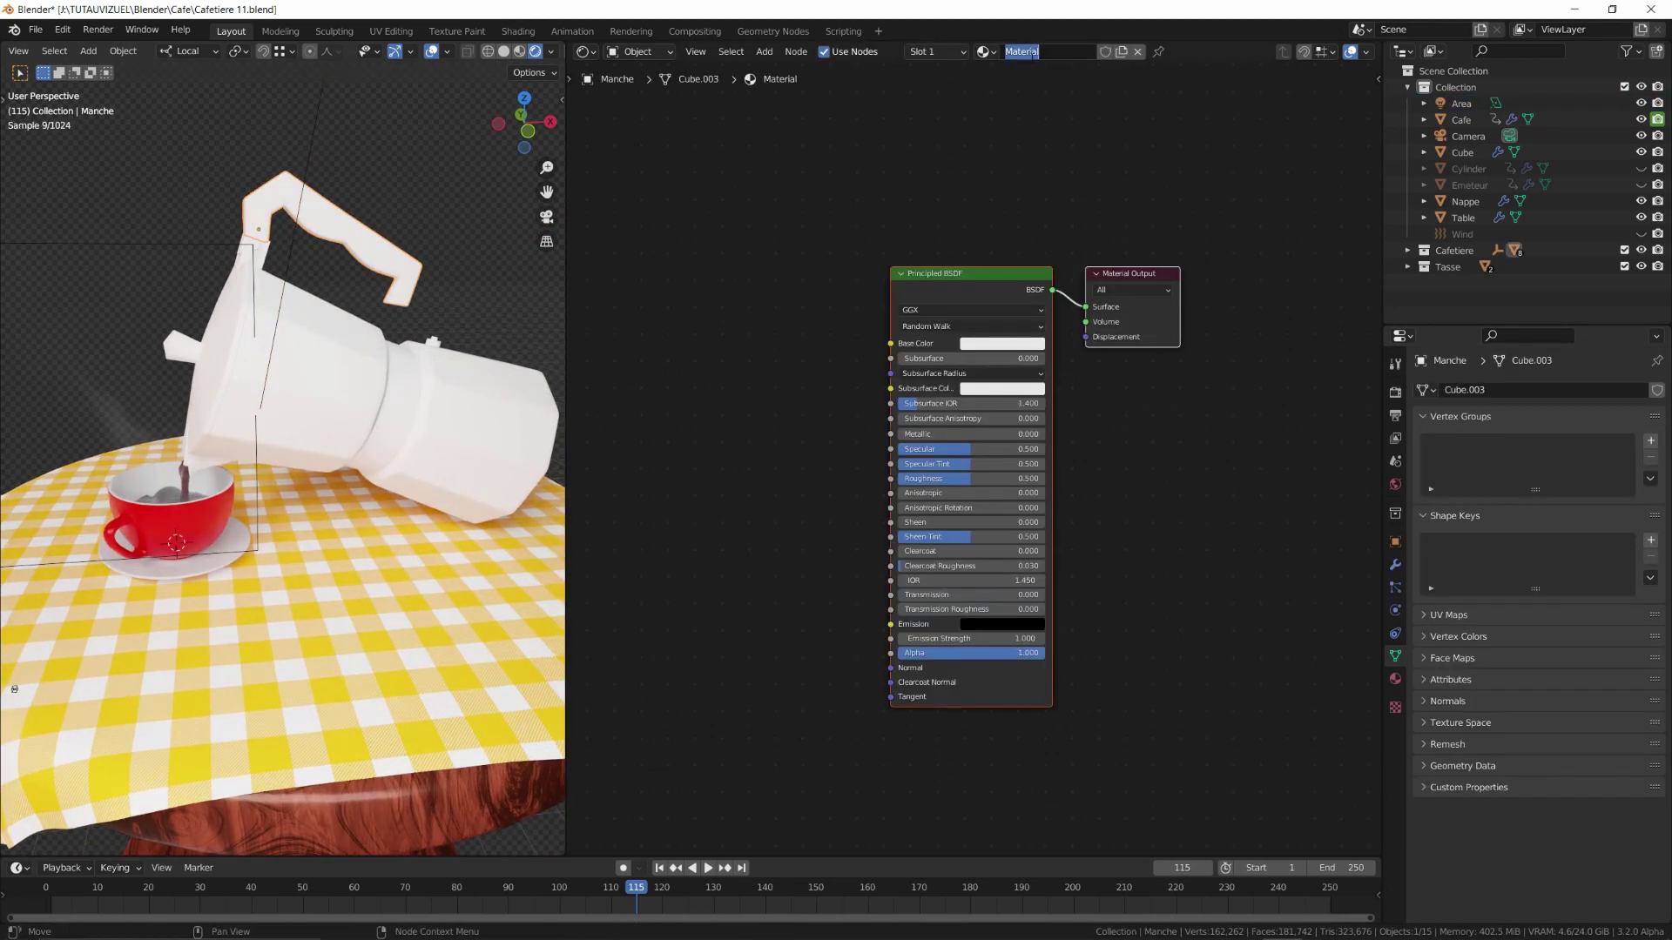
key(Return)
Make the Plastique base color near black, with Specular 0.071, Roughness 0.213 and a slight Metallic amount
click(1000, 345)
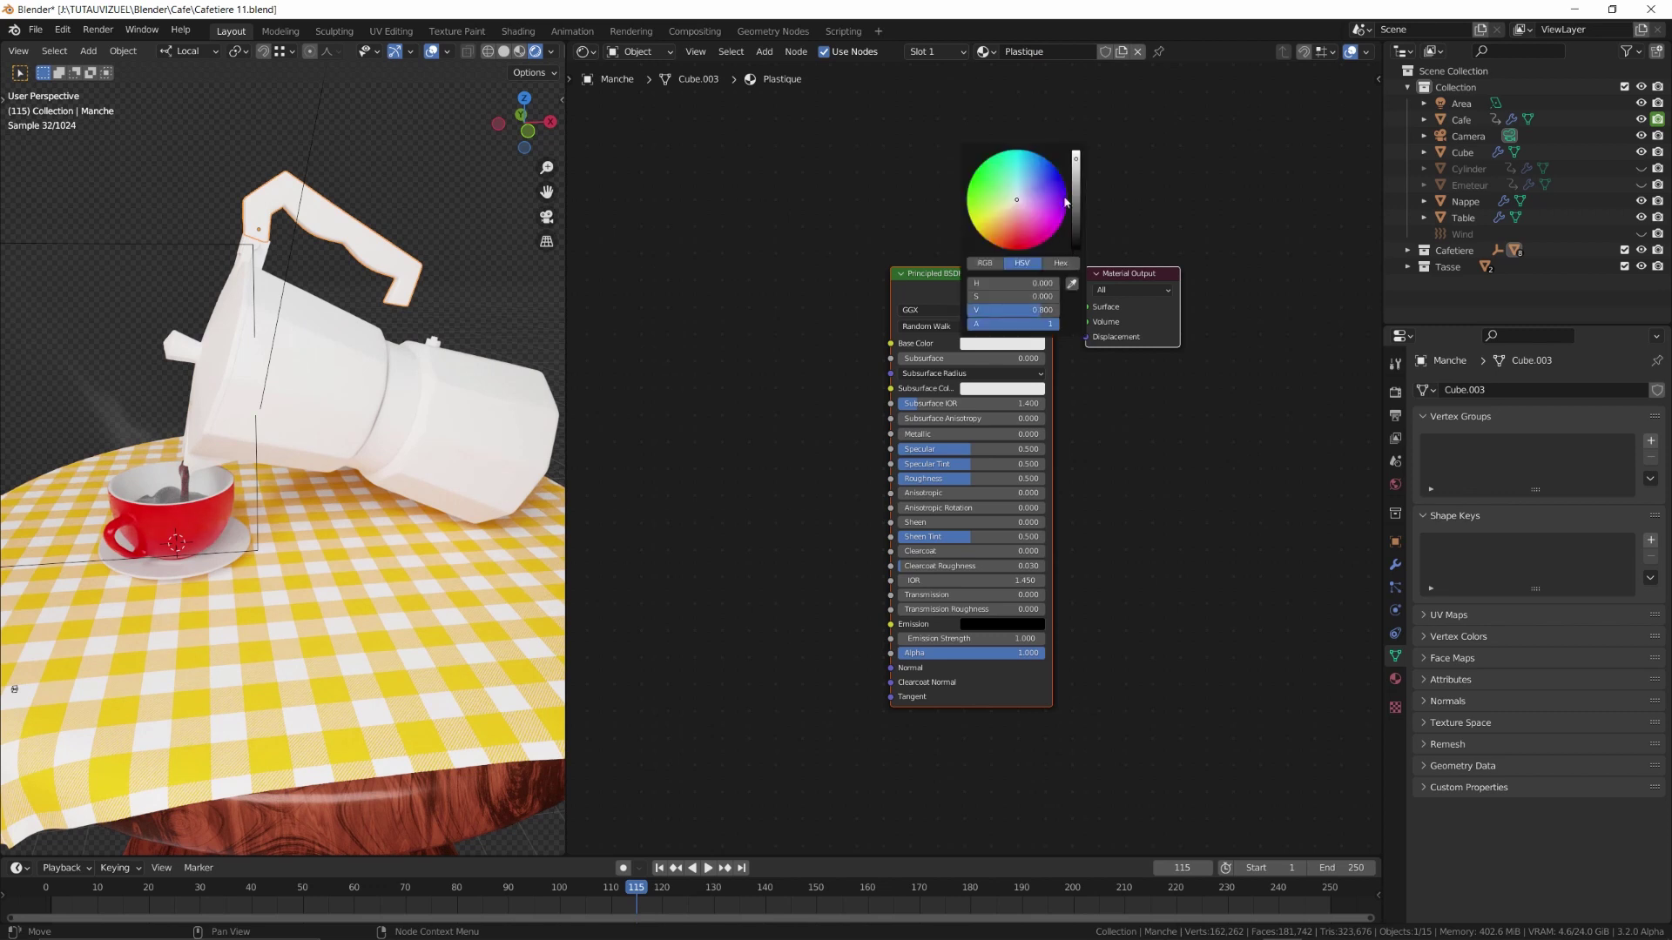
drag(1075, 199, 1076, 242)
drag(974, 451, 913, 450)
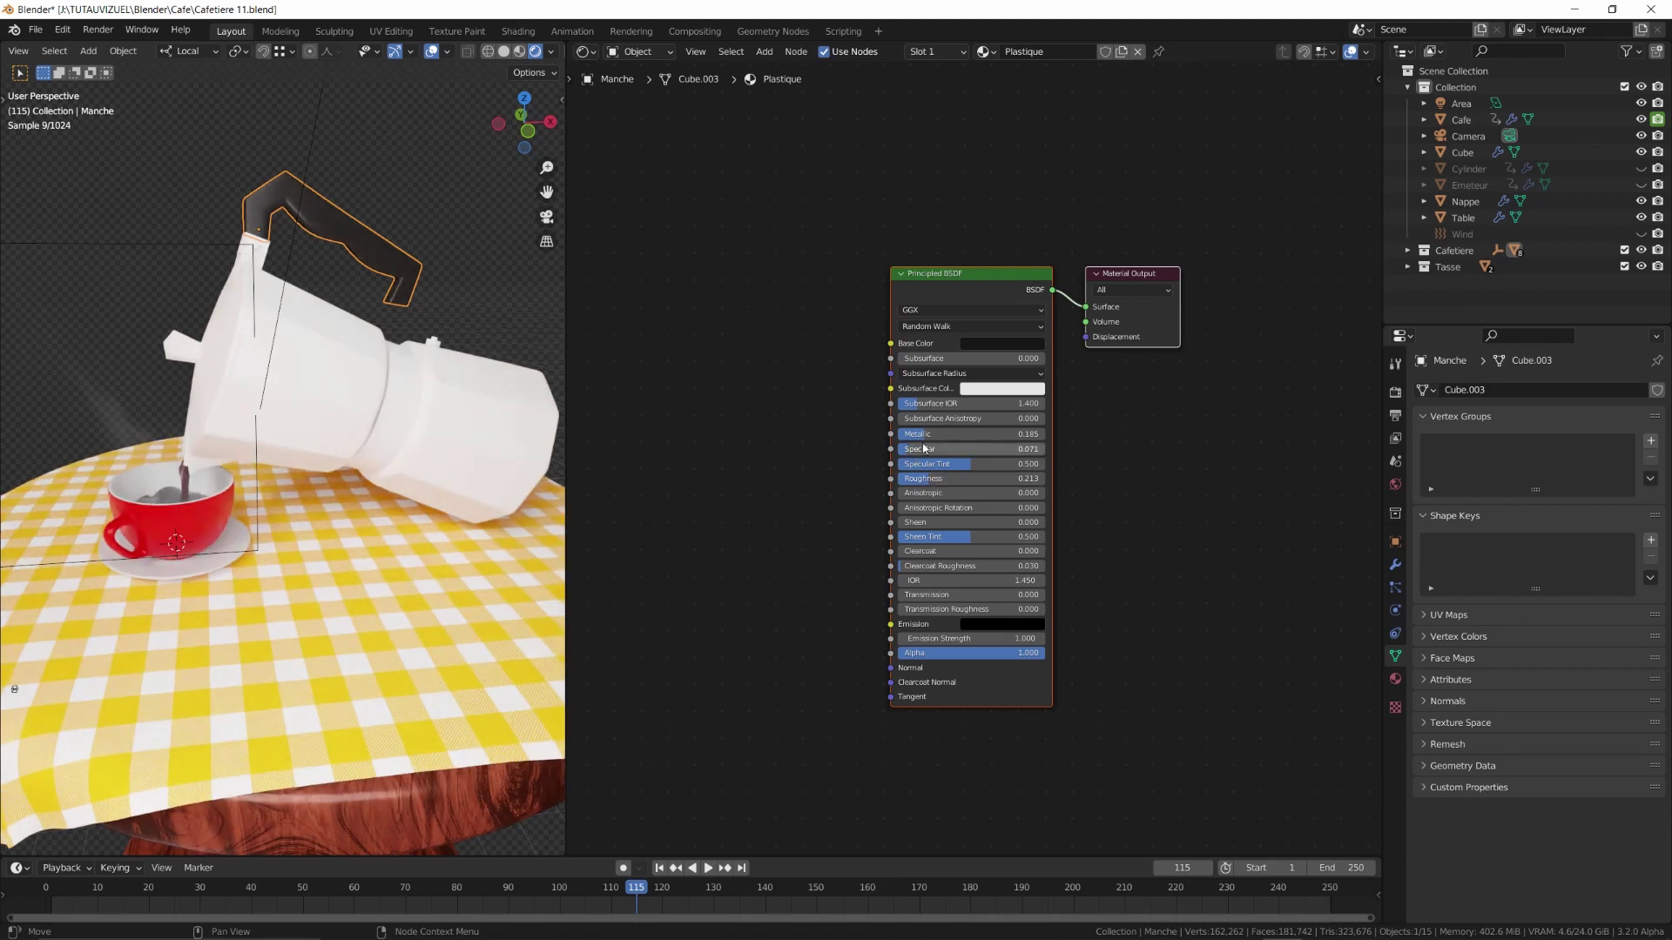
Give the pot's upper body, Cafetiere Haut, a material named Metal and delete its Principled BSDF node
click(347, 382)
click(1009, 52)
double_click(1014, 52)
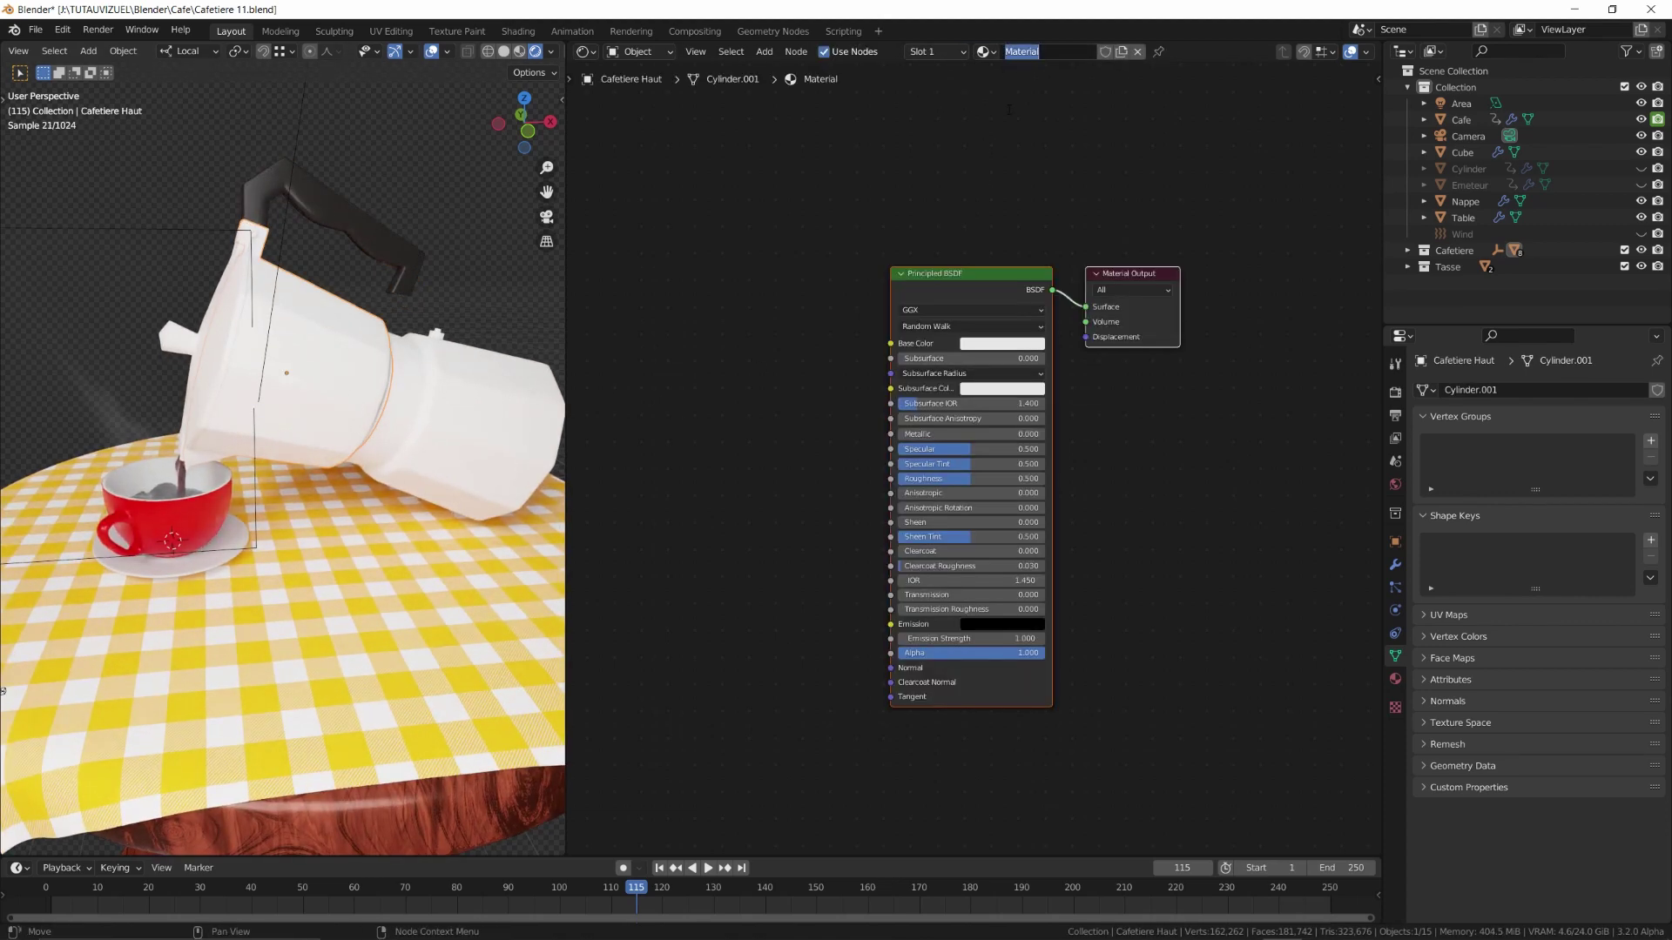
key(Return)
click(965, 279)
key(x)
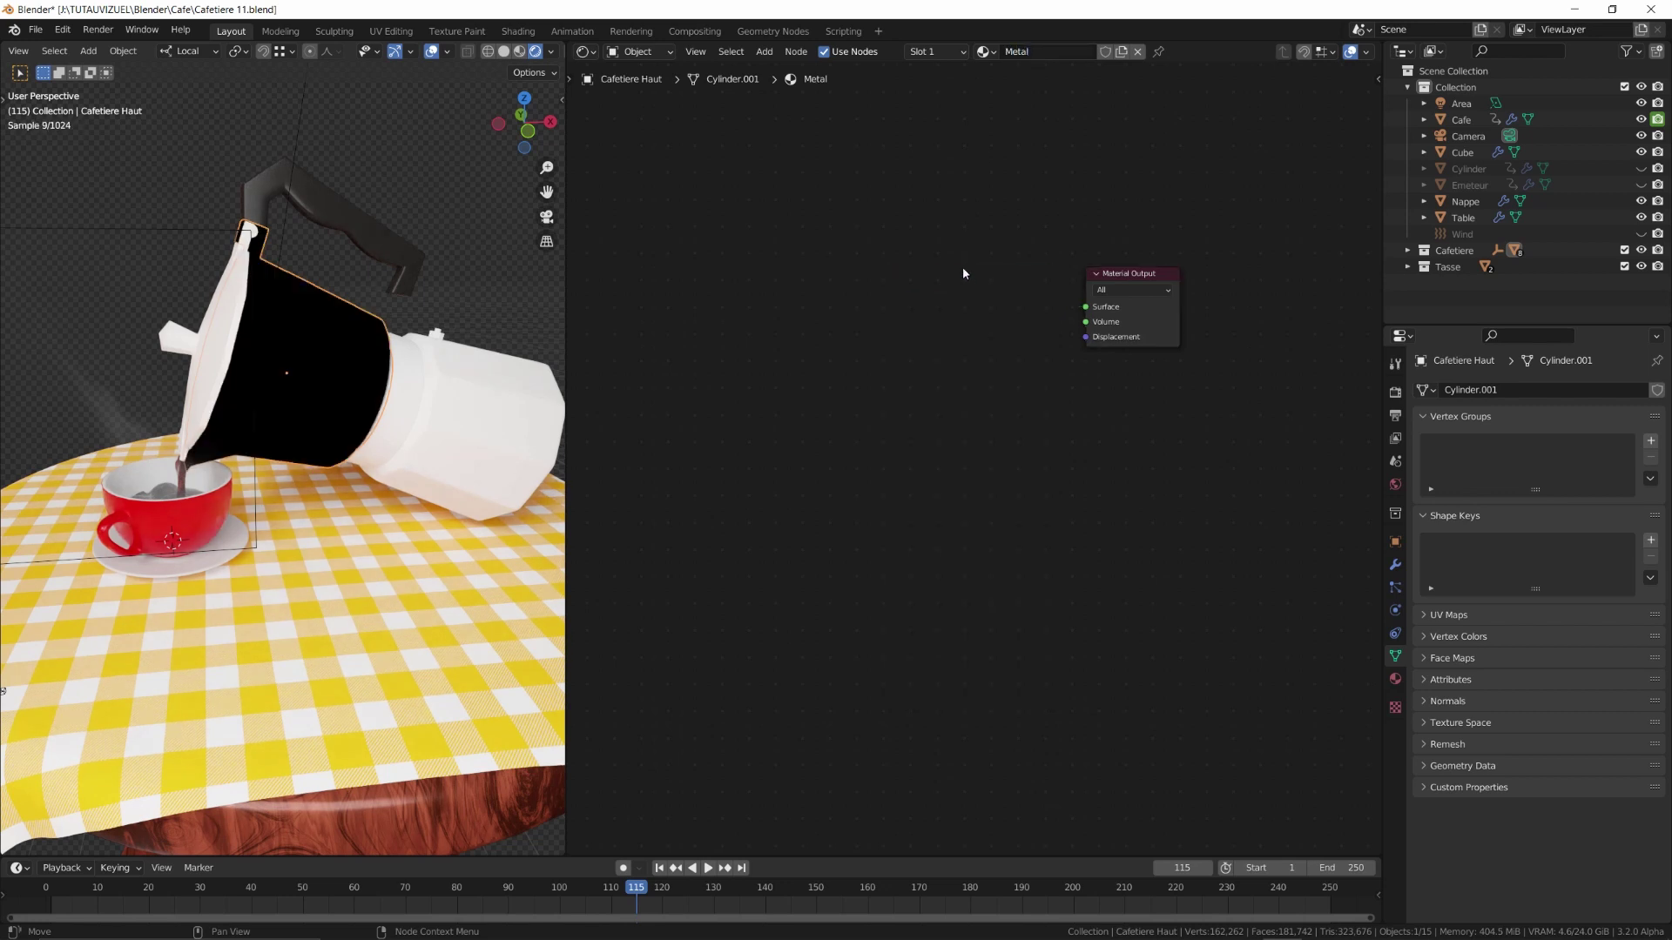
Add a Glossy BSDF to the Metal material and connect it to the Material Output's Surface
key(shift+a)
mouse_move(923, 325)
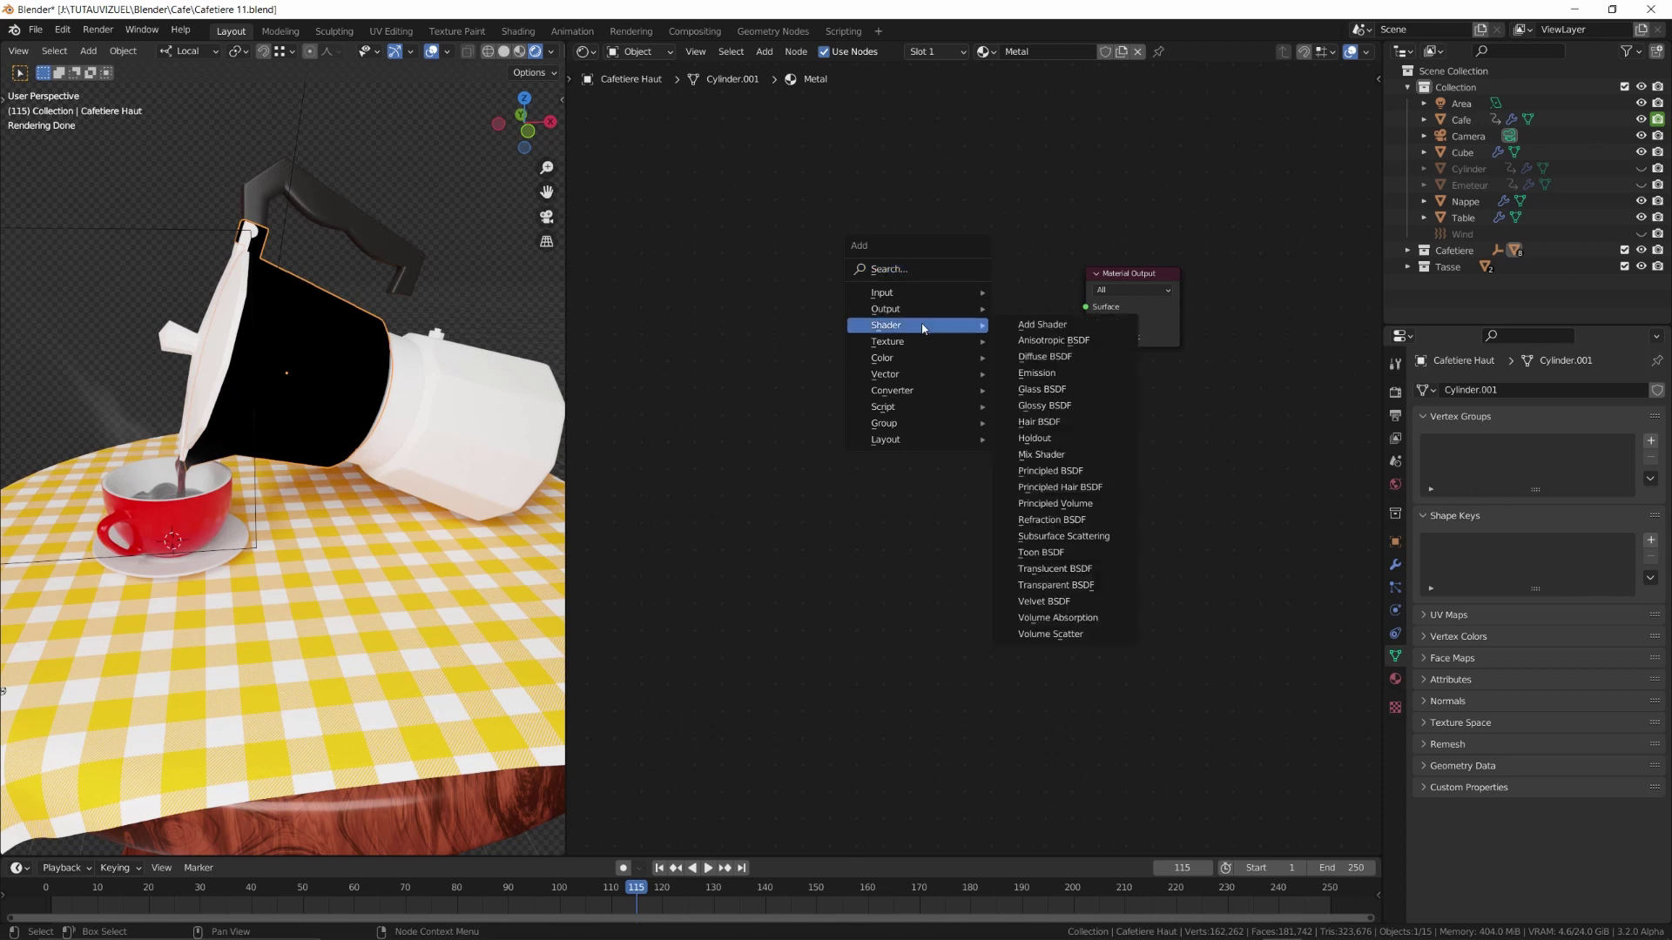
click(1045, 406)
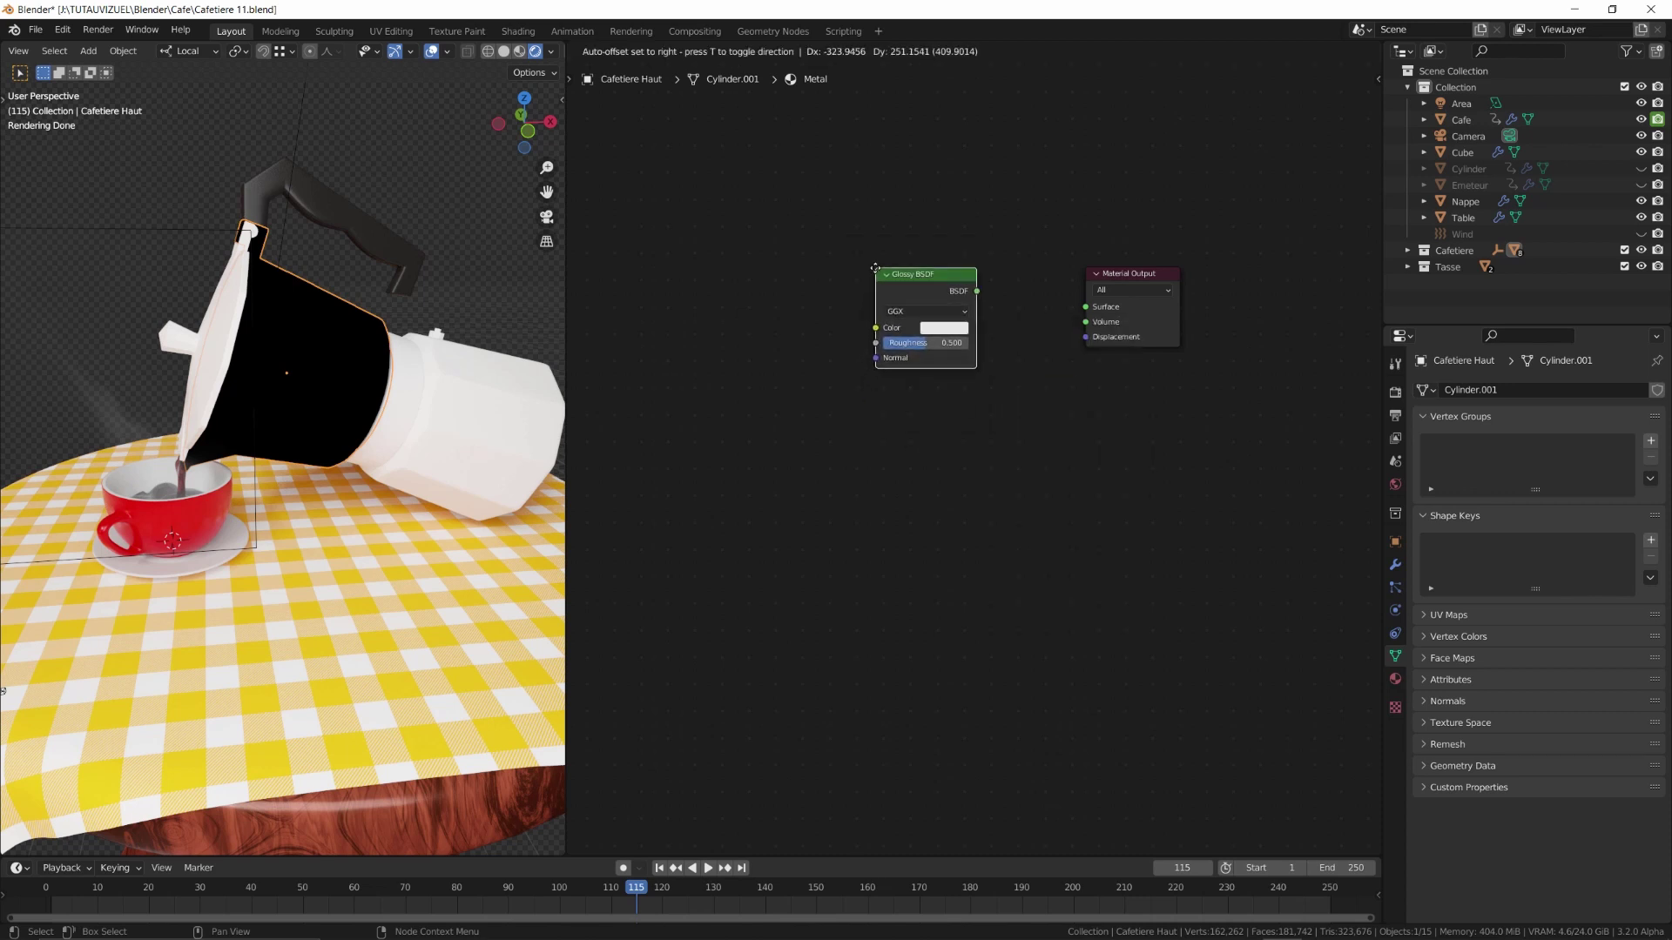
click(850, 393)
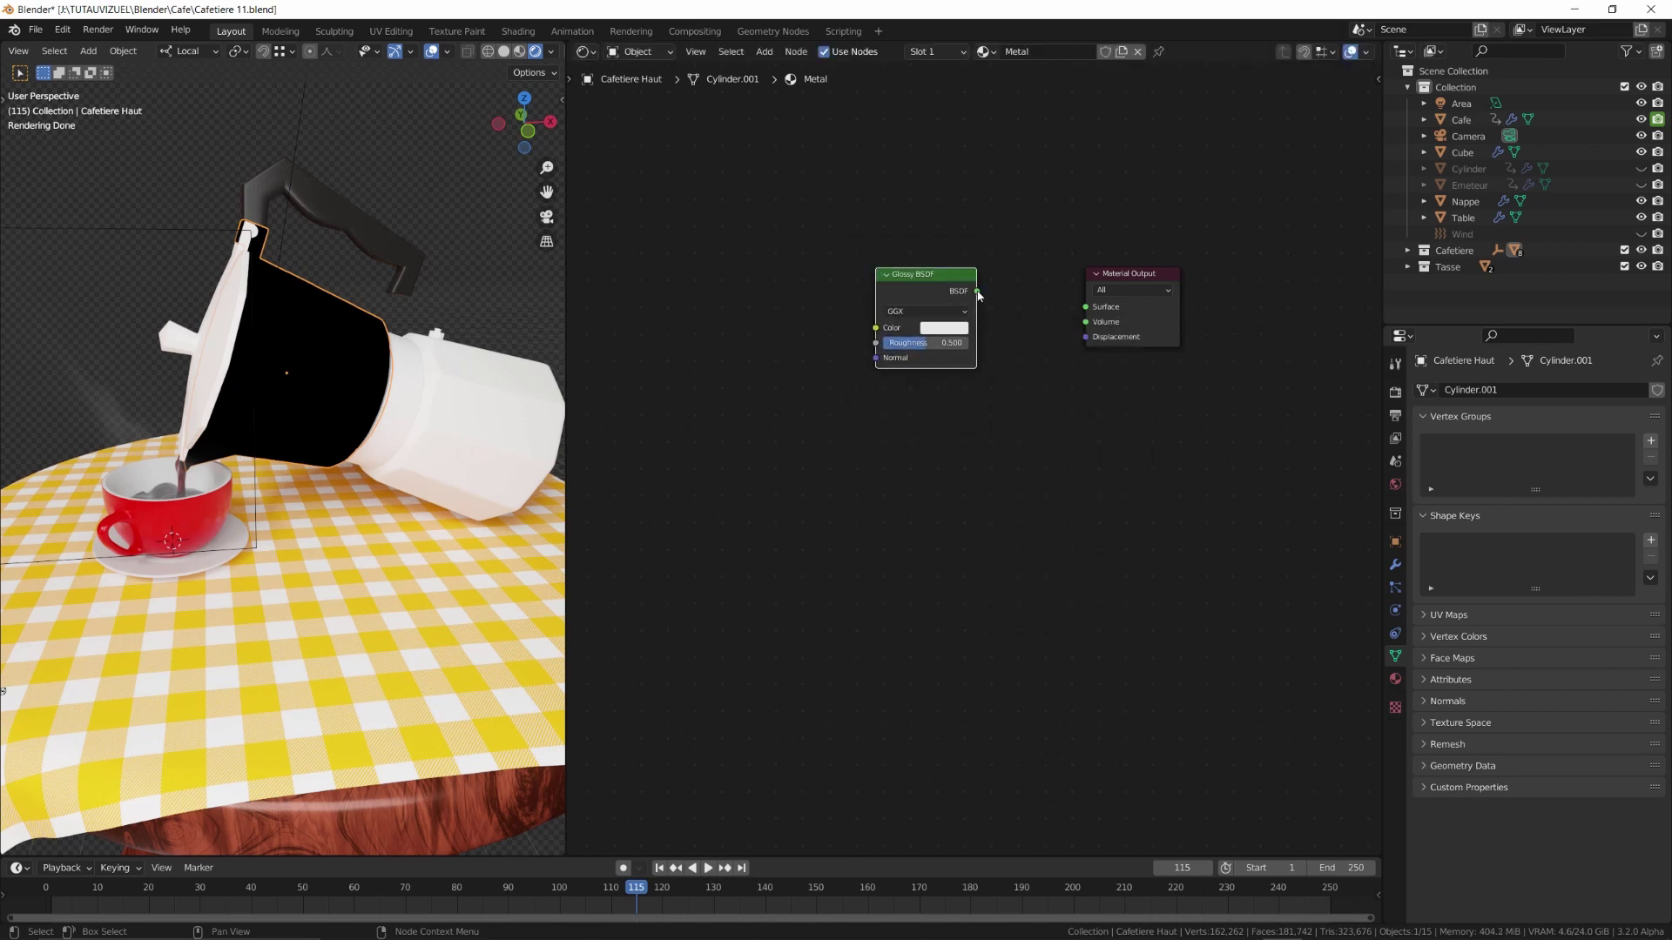
drag(978, 293, 1085, 306)
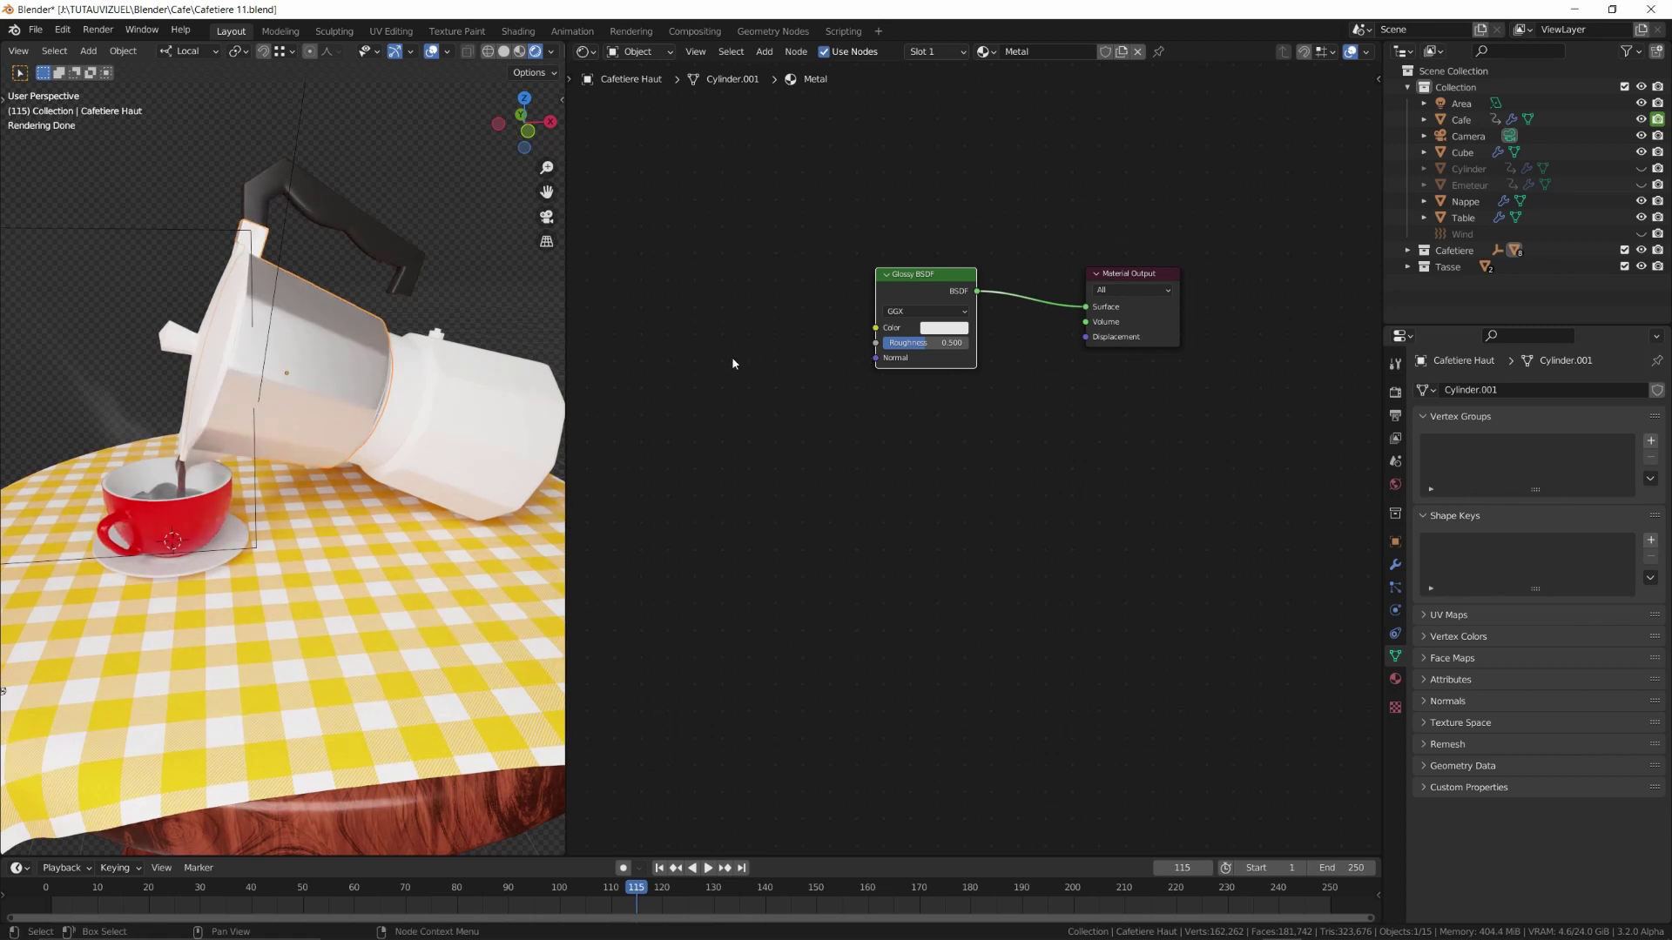
Assign the existing Metal material to the pot's middle ring, Cafetiere Centre, and its lower body, Cafetiere Bas
click(414, 397)
click(1395, 678)
click(1425, 459)
click(1456, 546)
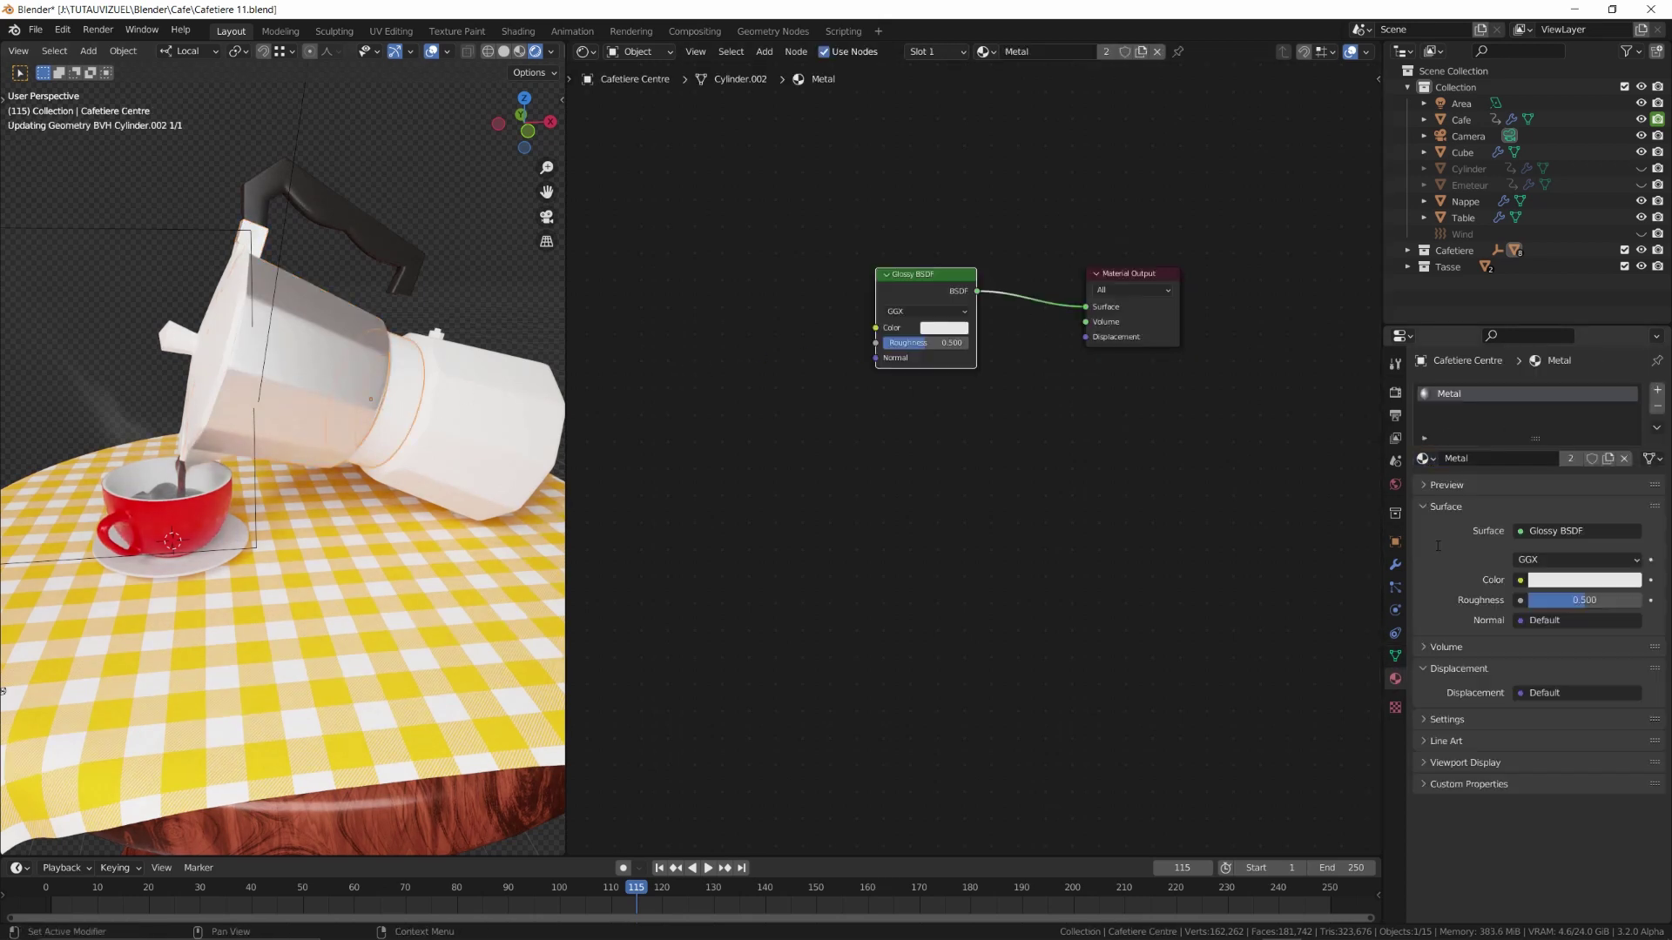
click(485, 424)
click(1425, 459)
click(1456, 546)
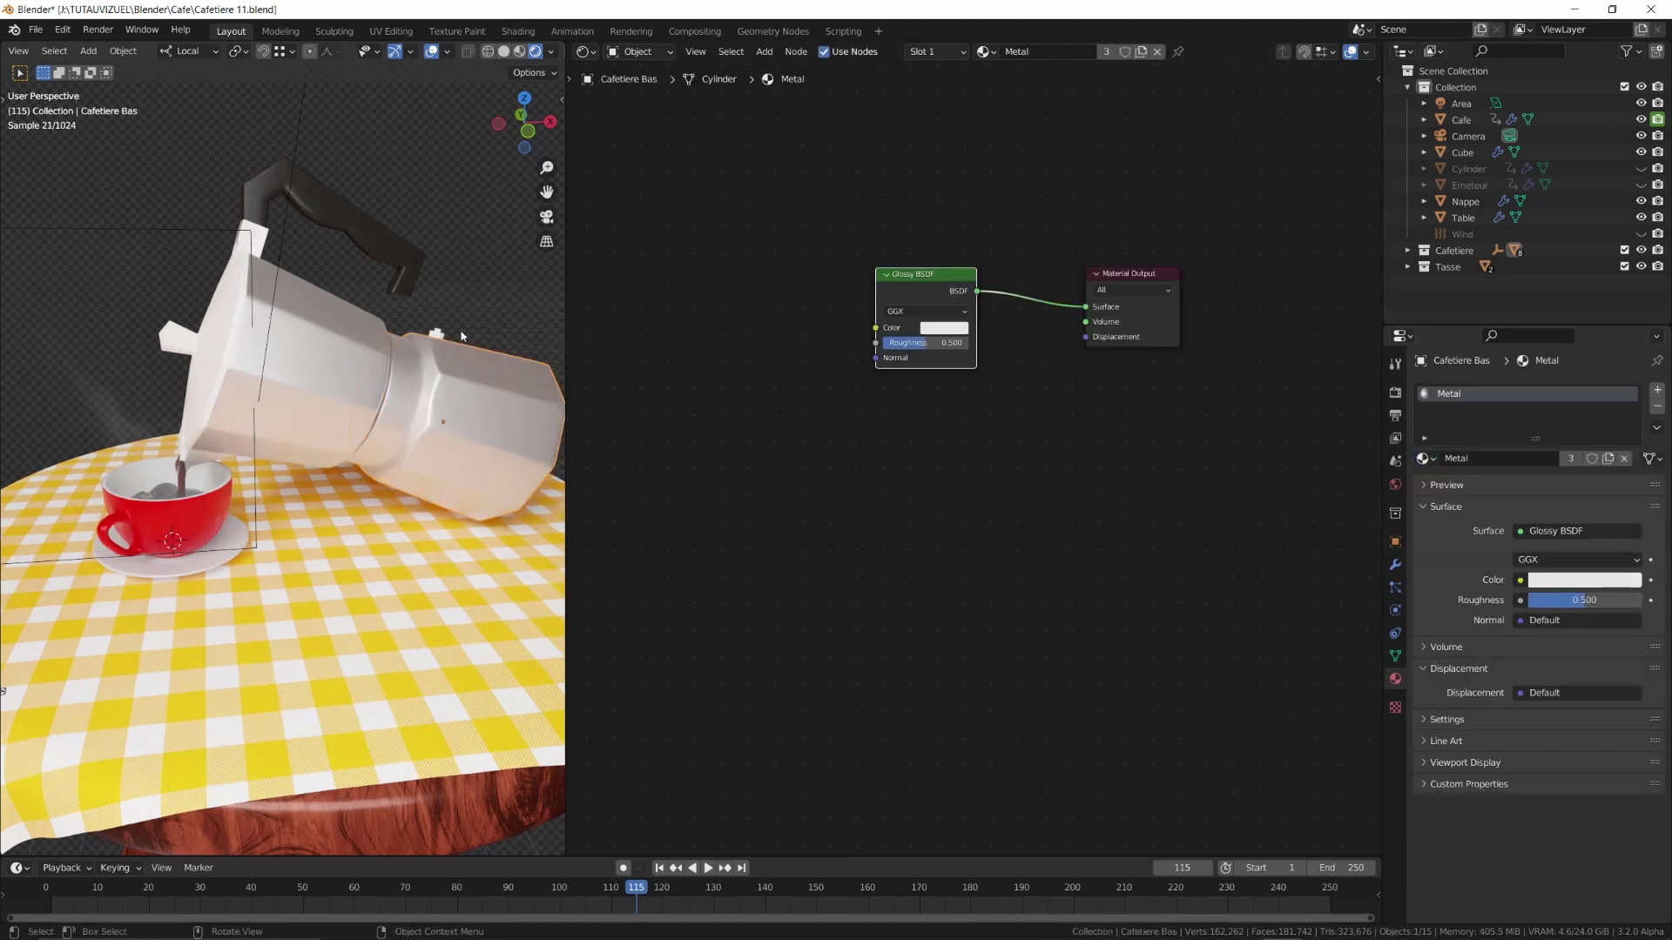
Assign the existing Metal material to the pot's lid, Couvercle, and to the Boulon 02 bolt part
click(220, 331)
click(1425, 459)
click(1455, 546)
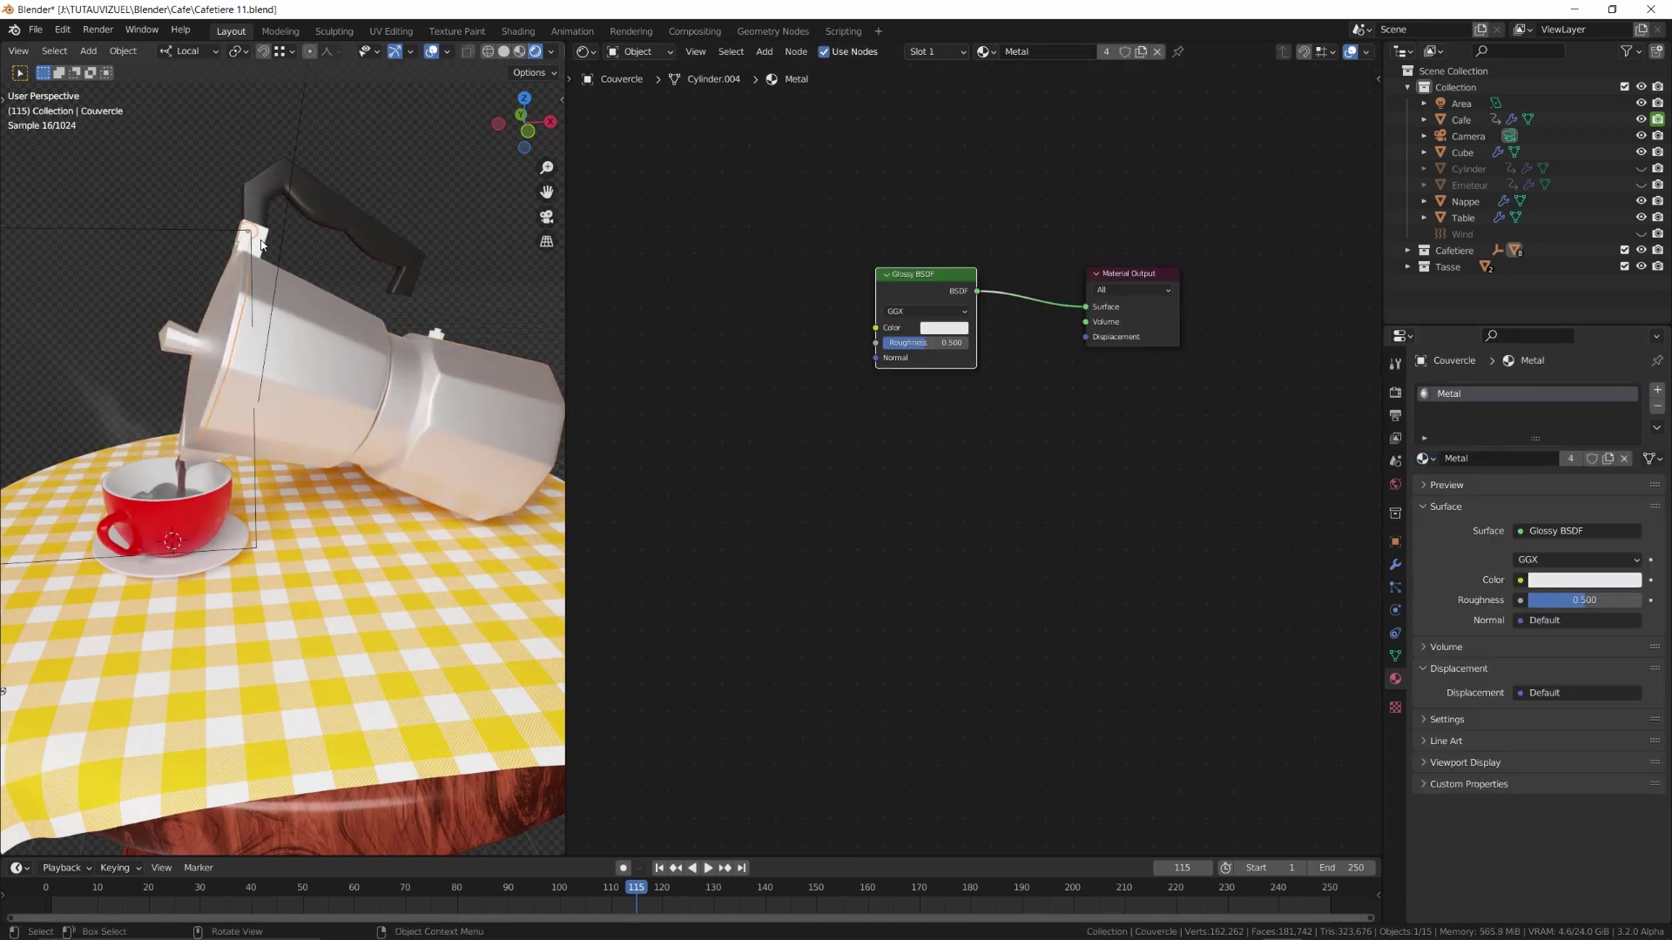
click(265, 273)
click(261, 241)
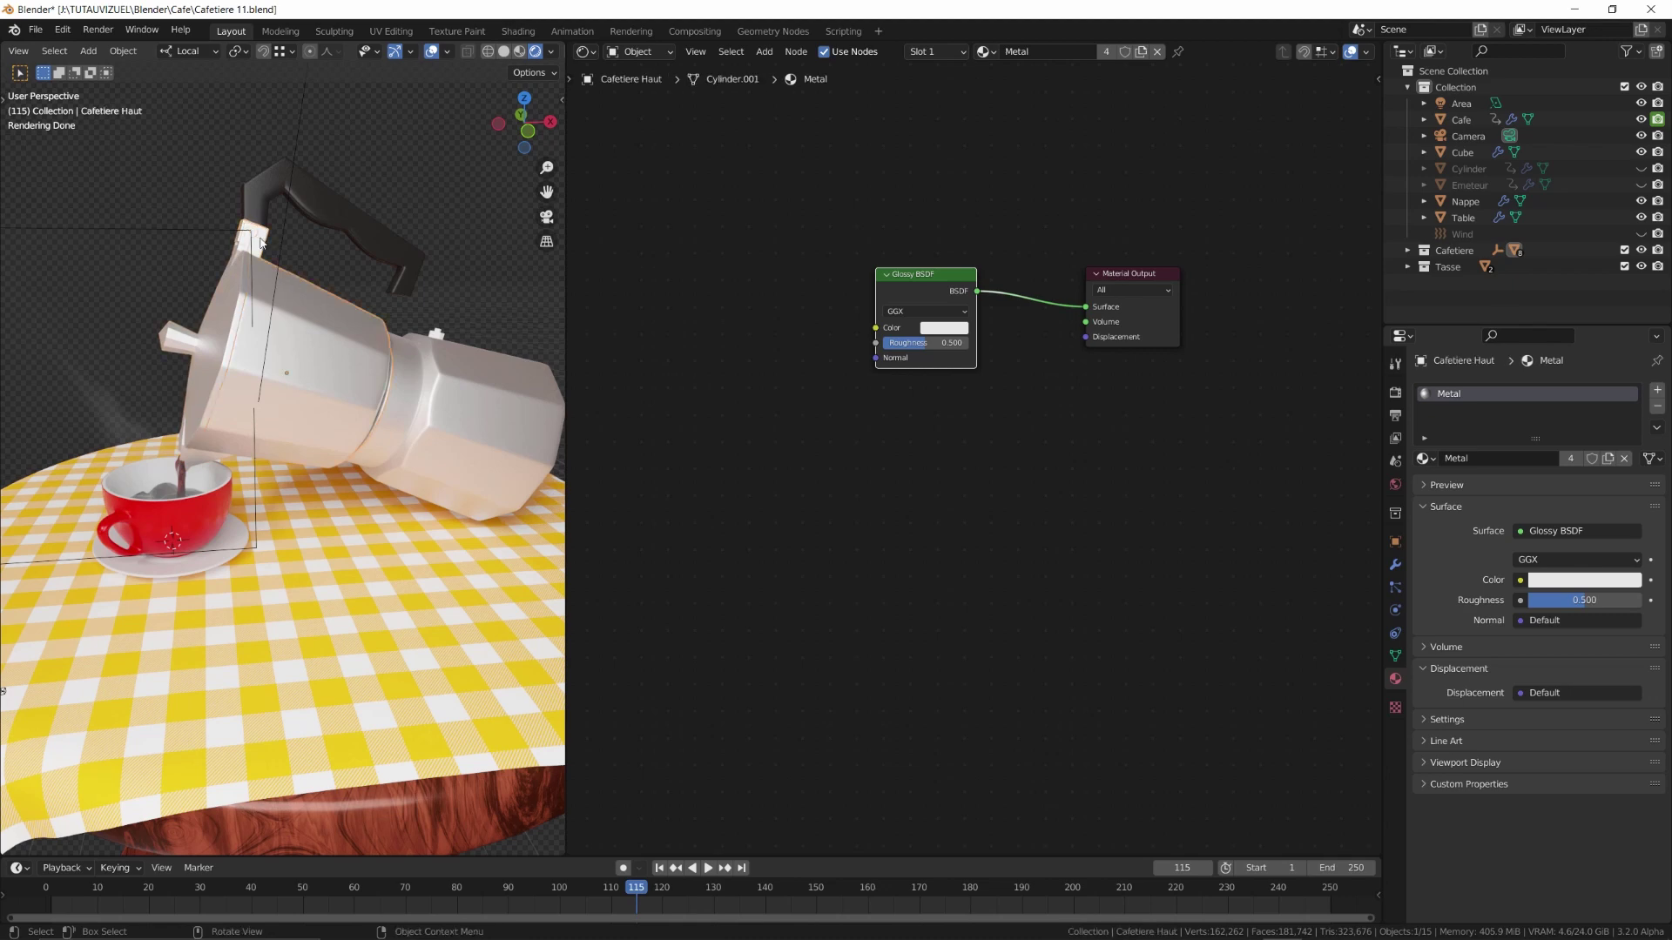
click(438, 333)
click(1425, 459)
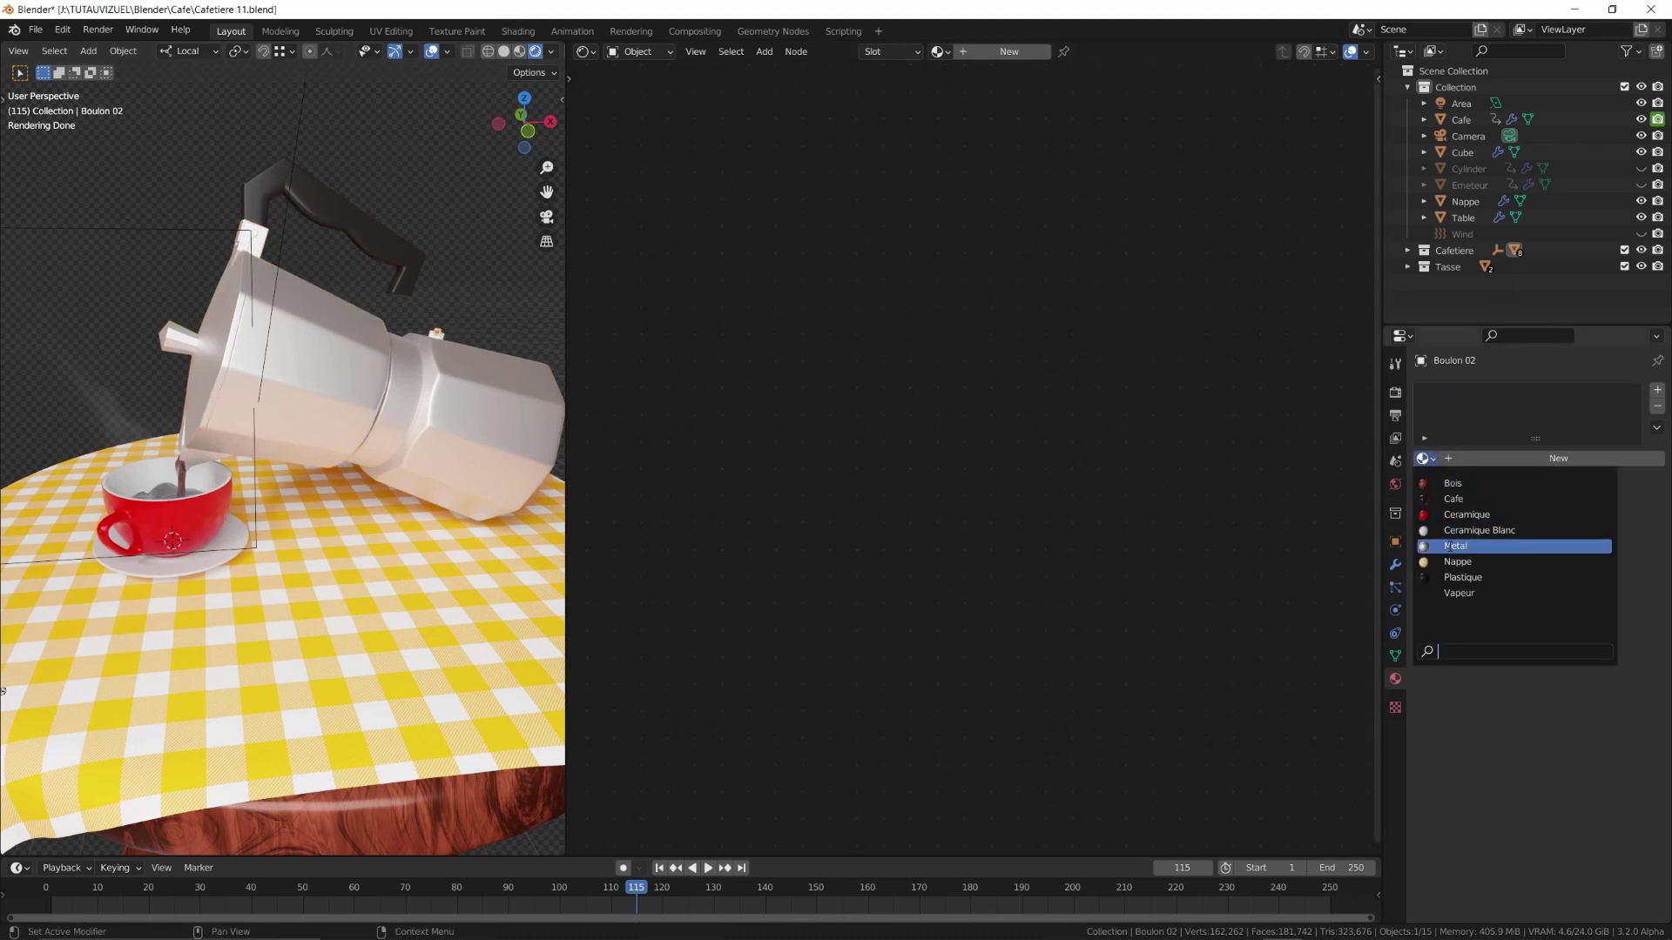
click(1456, 546)
Give the Boulon bolt a material named Or with an orange base color
click(437, 335)
click(1009, 51)
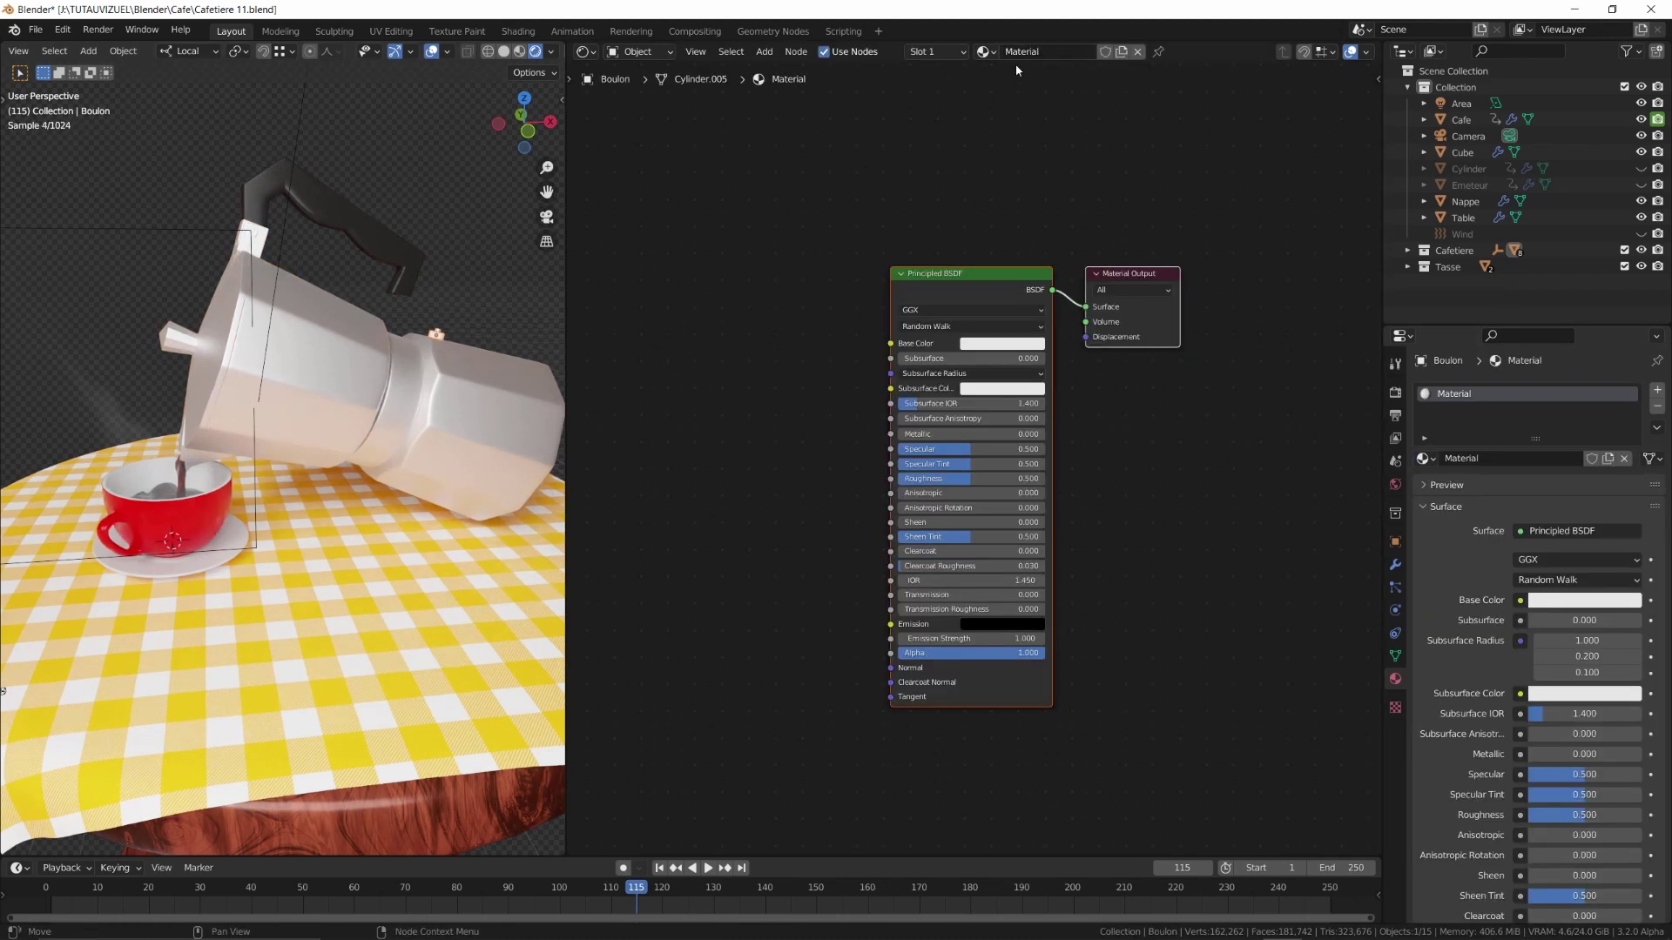
key(Return)
click(1001, 344)
click(1036, 239)
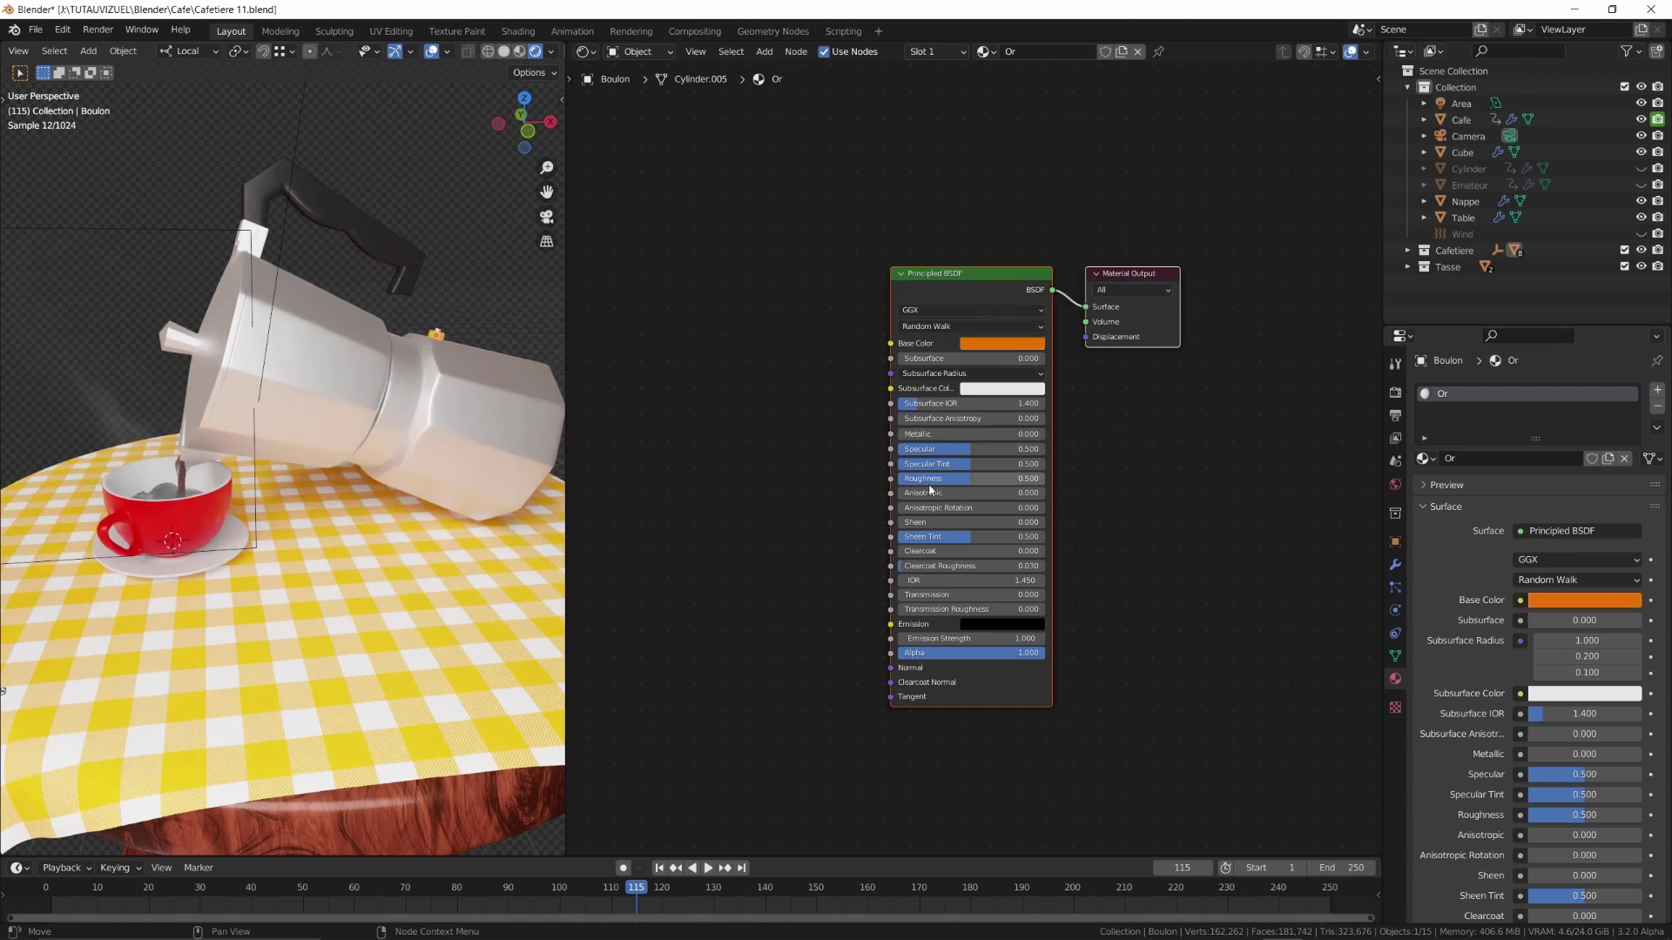
Raise the Or material's Metallic value to about 0.9
drag(913, 439, 1015, 433)
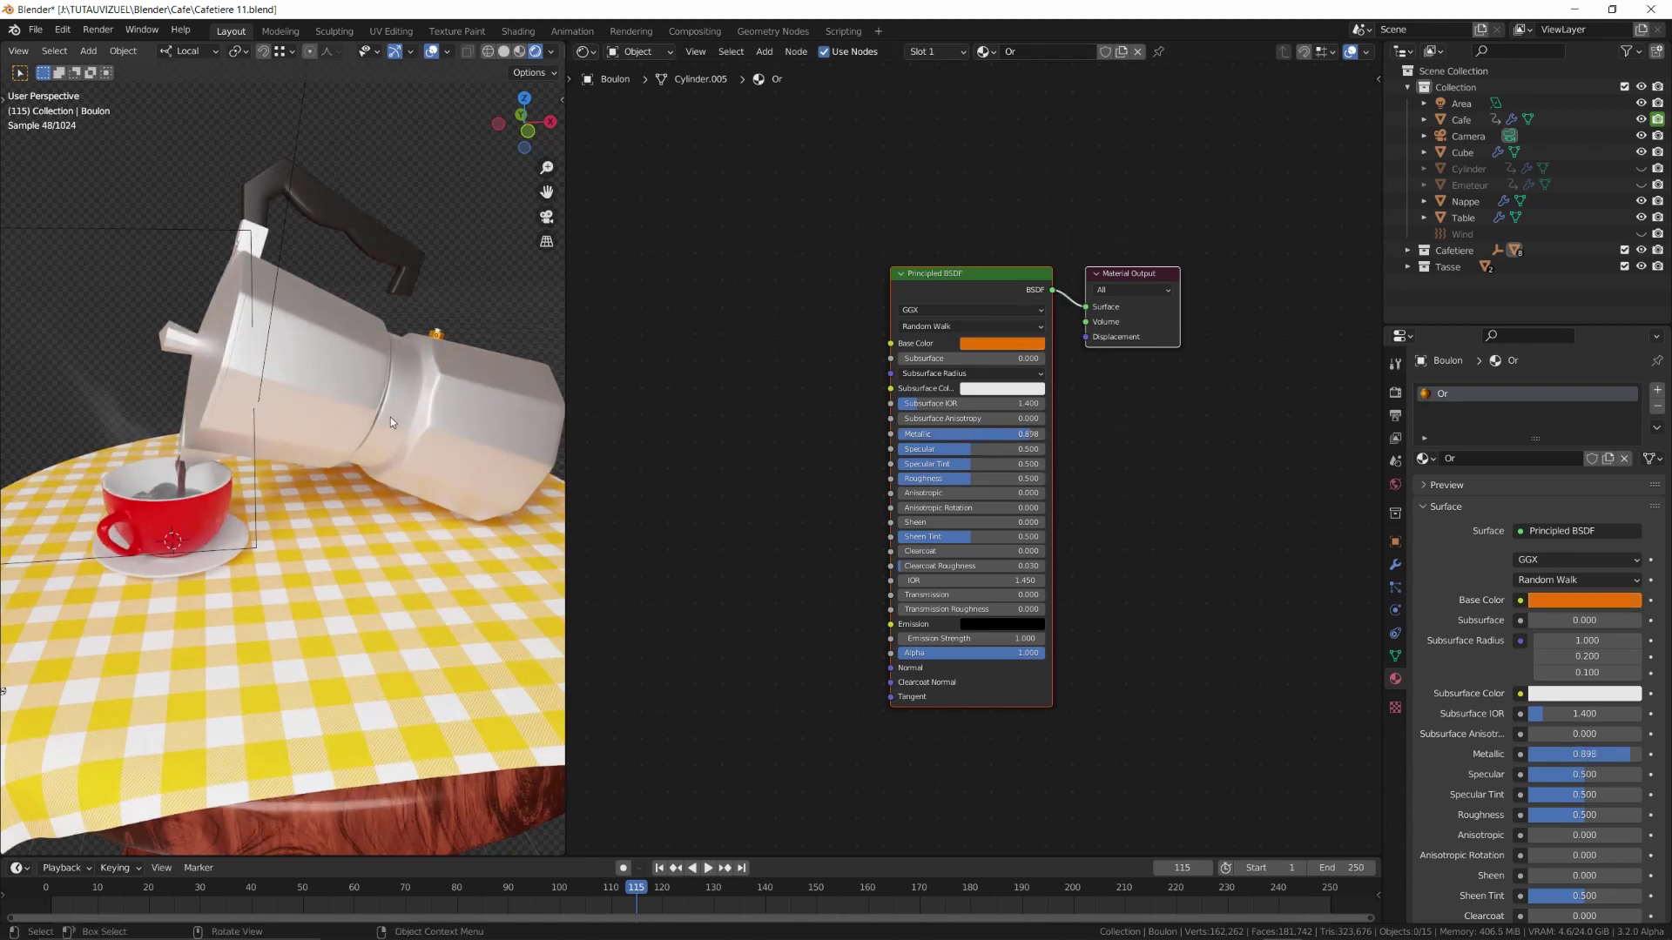
Add the existing Plastique material to the lid, Couvercle, as a second slot and assign it to the faces of the lid's knob
ctrl+middle_drag(390, 422, 493, 422)
click(187, 332)
key(Tab)
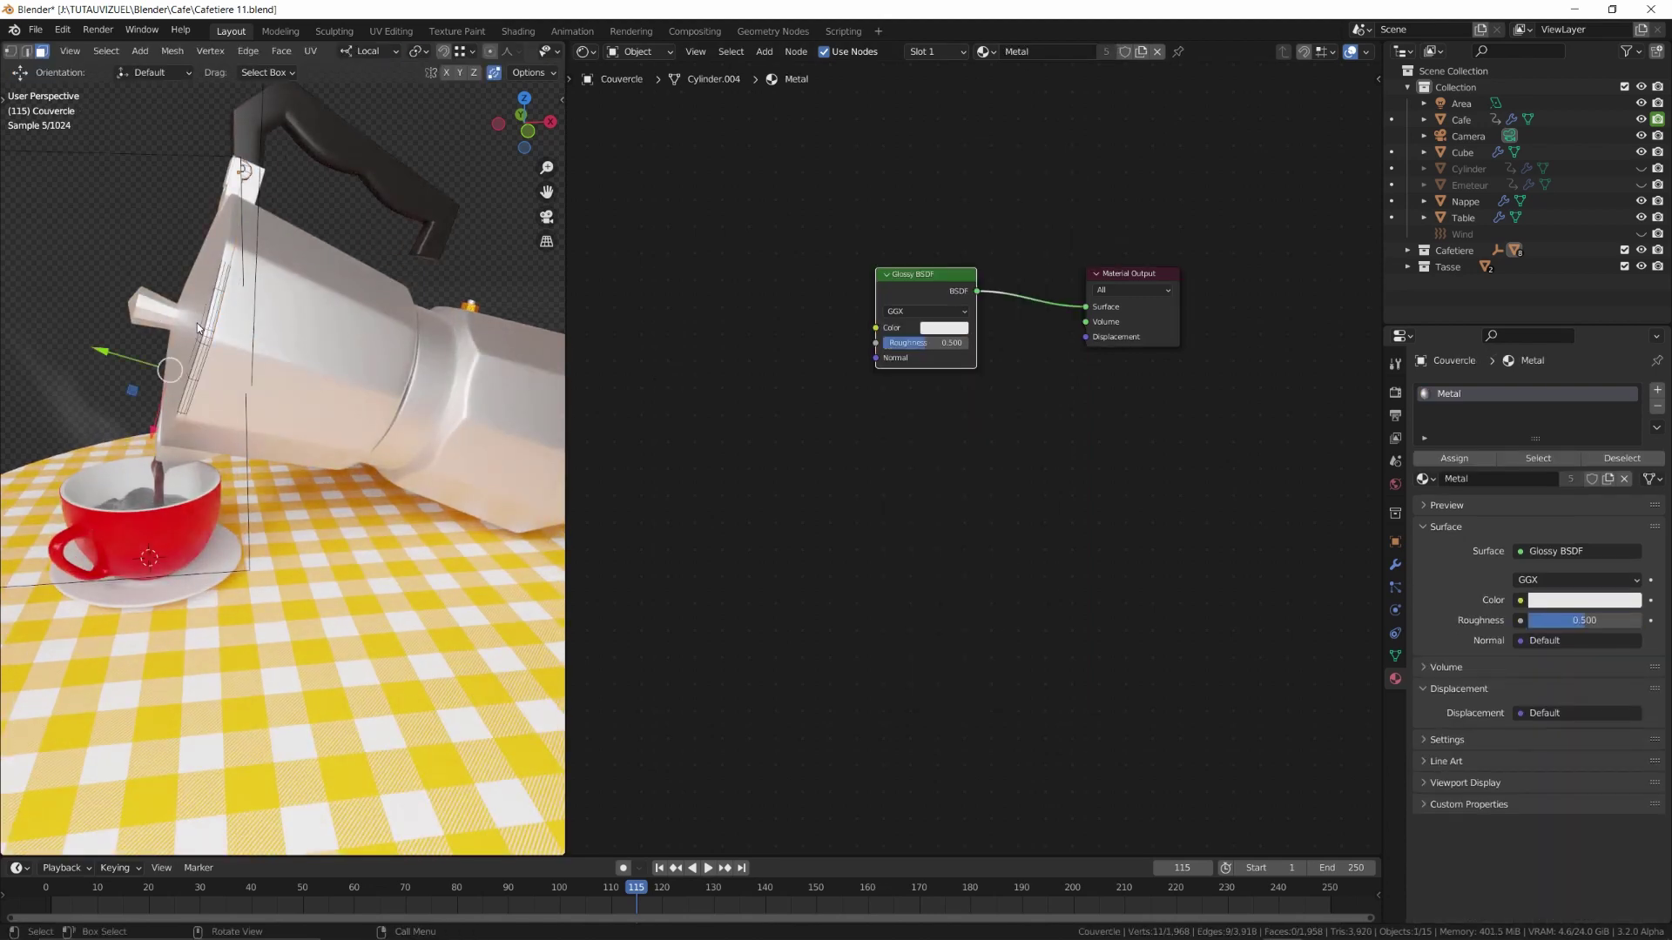
key(shift+z)
click(136, 290)
key(ctrl+KP_Add)
key(ctrl+KP_Add)
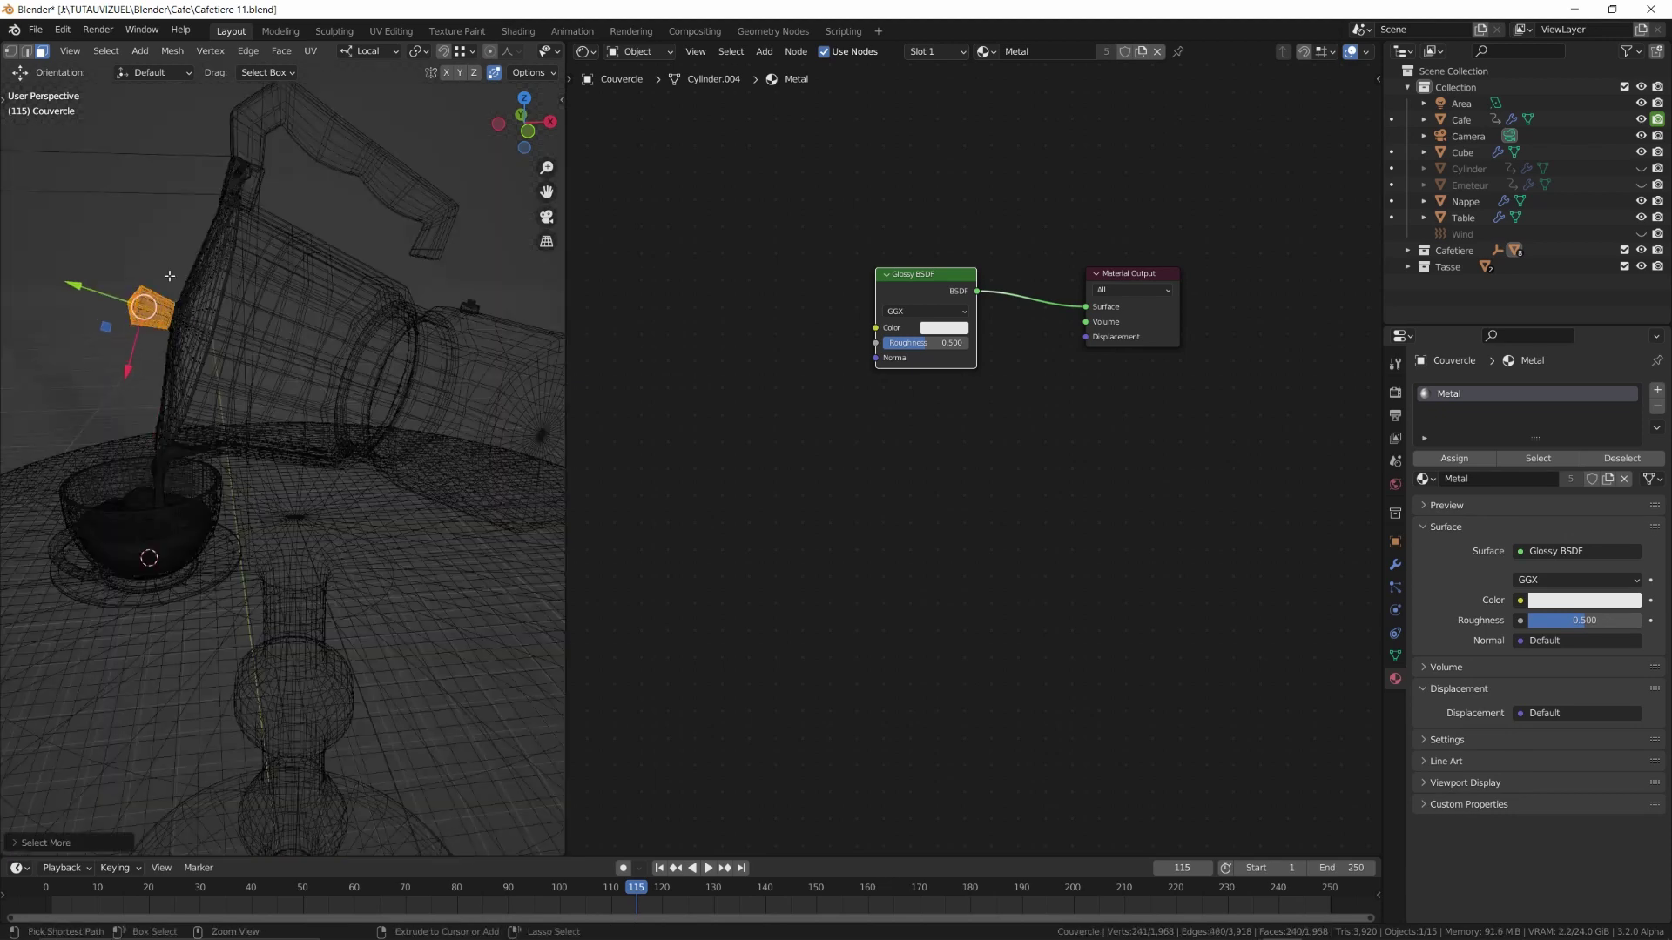
click(1657, 390)
click(1426, 505)
click(1480, 640)
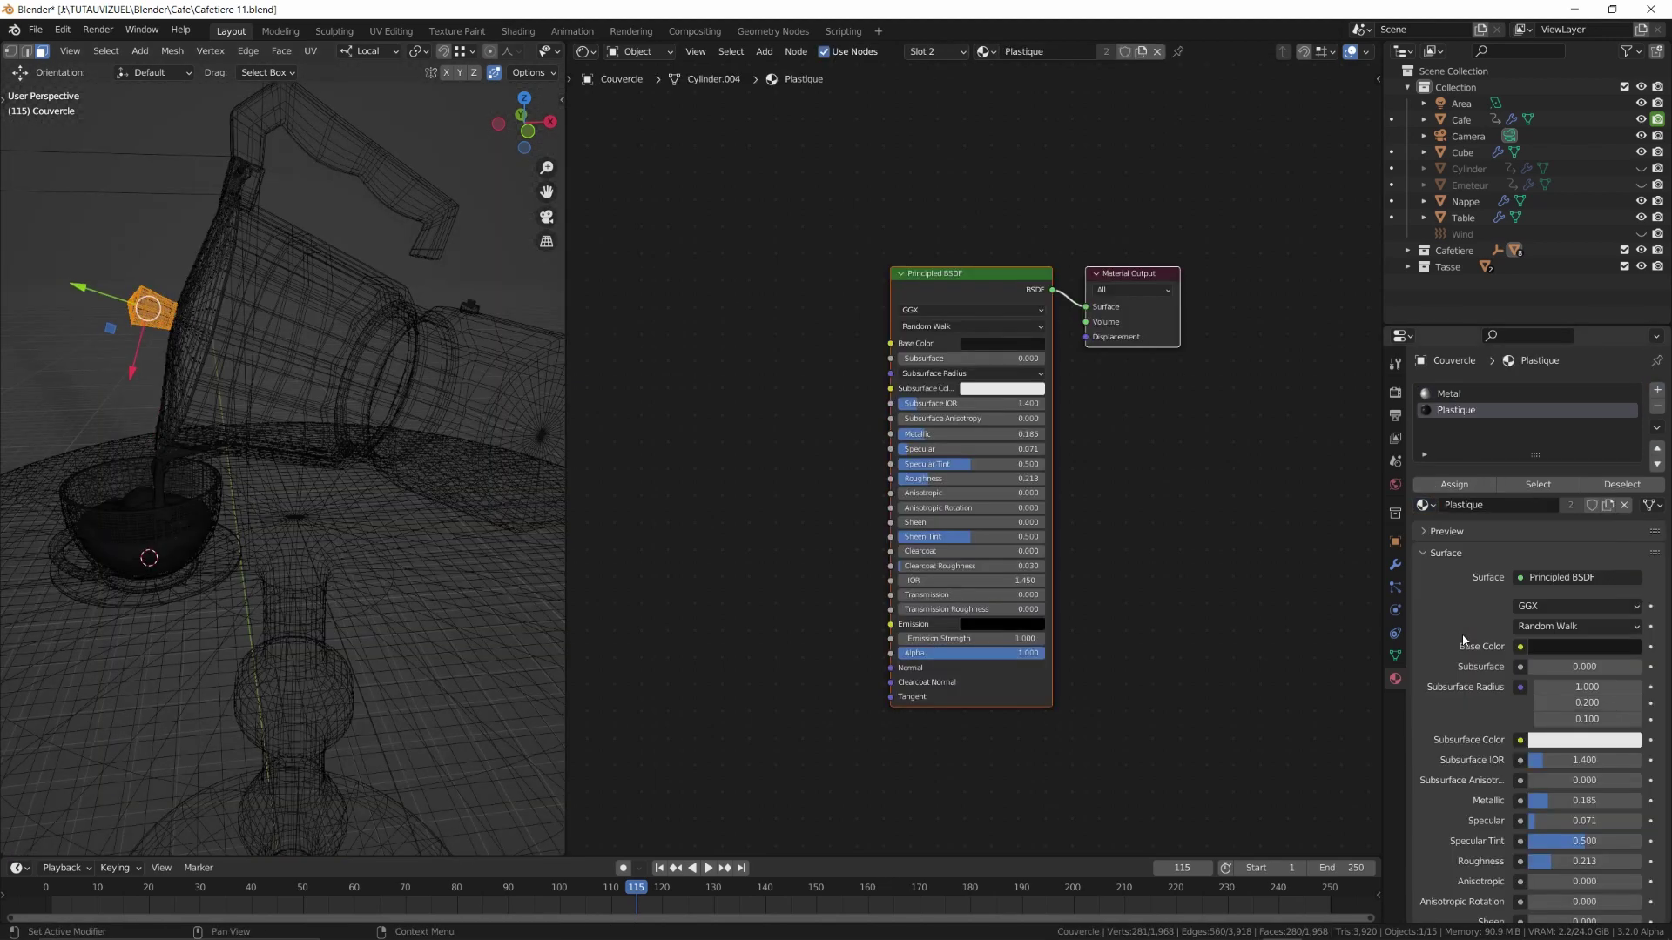
click(1454, 484)
key(shift+z)
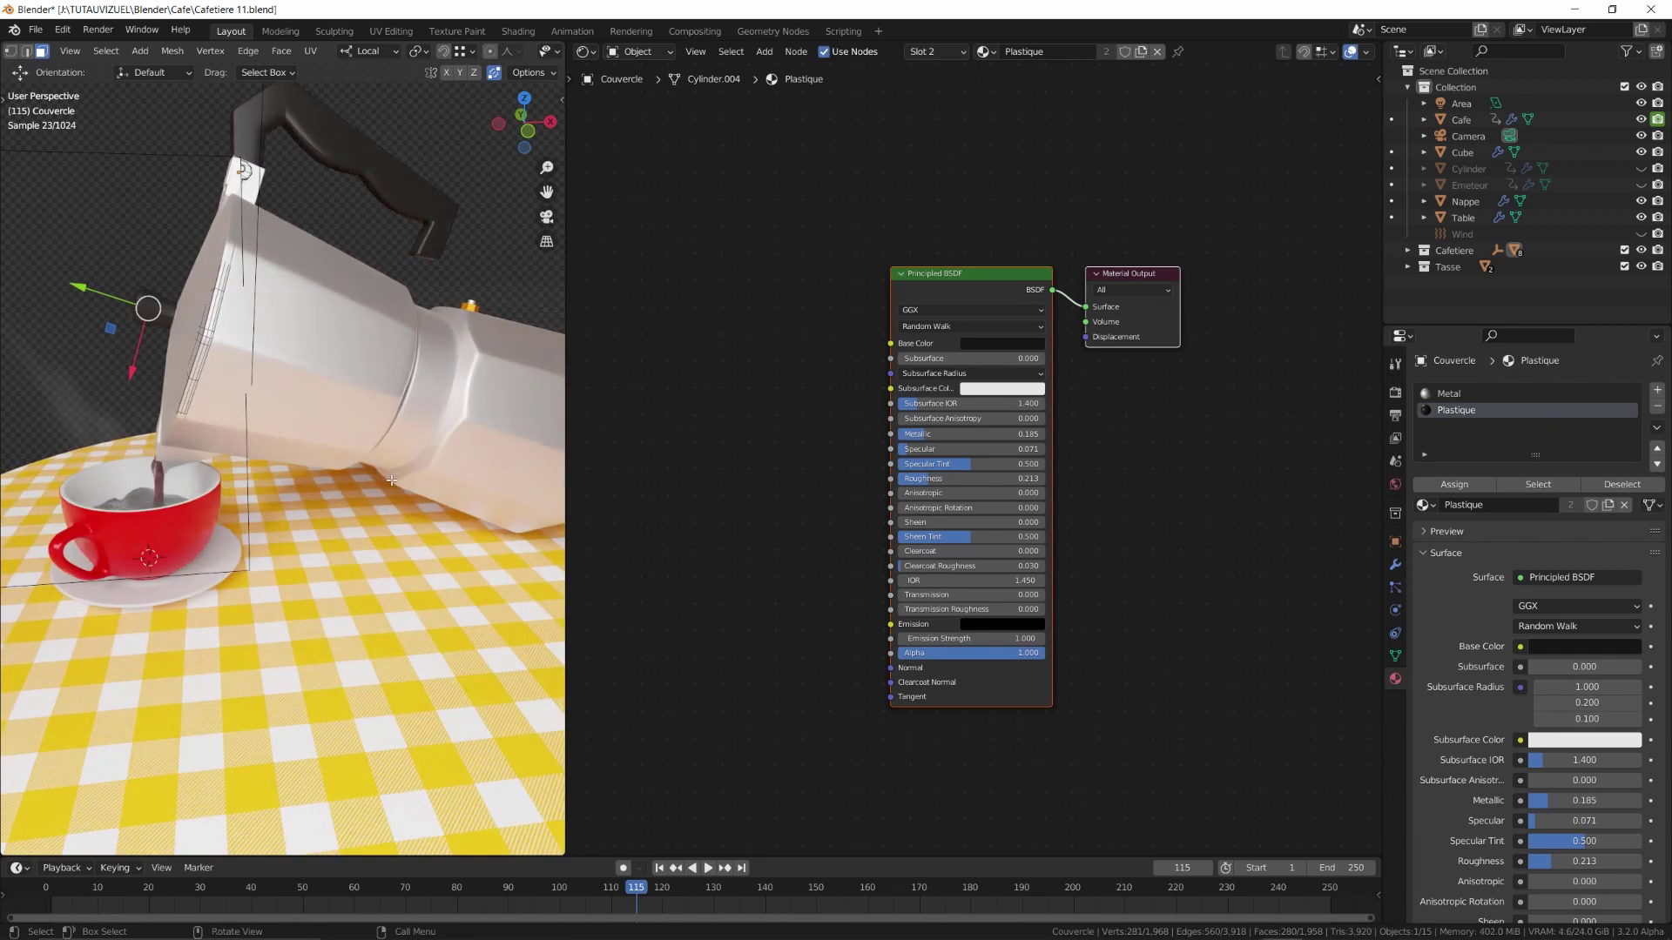
key(Tab)
Add a Layer Weight node to the upper body's Metal material and connect its Facing output to the Glossy BSDF's Roughness
click(350, 352)
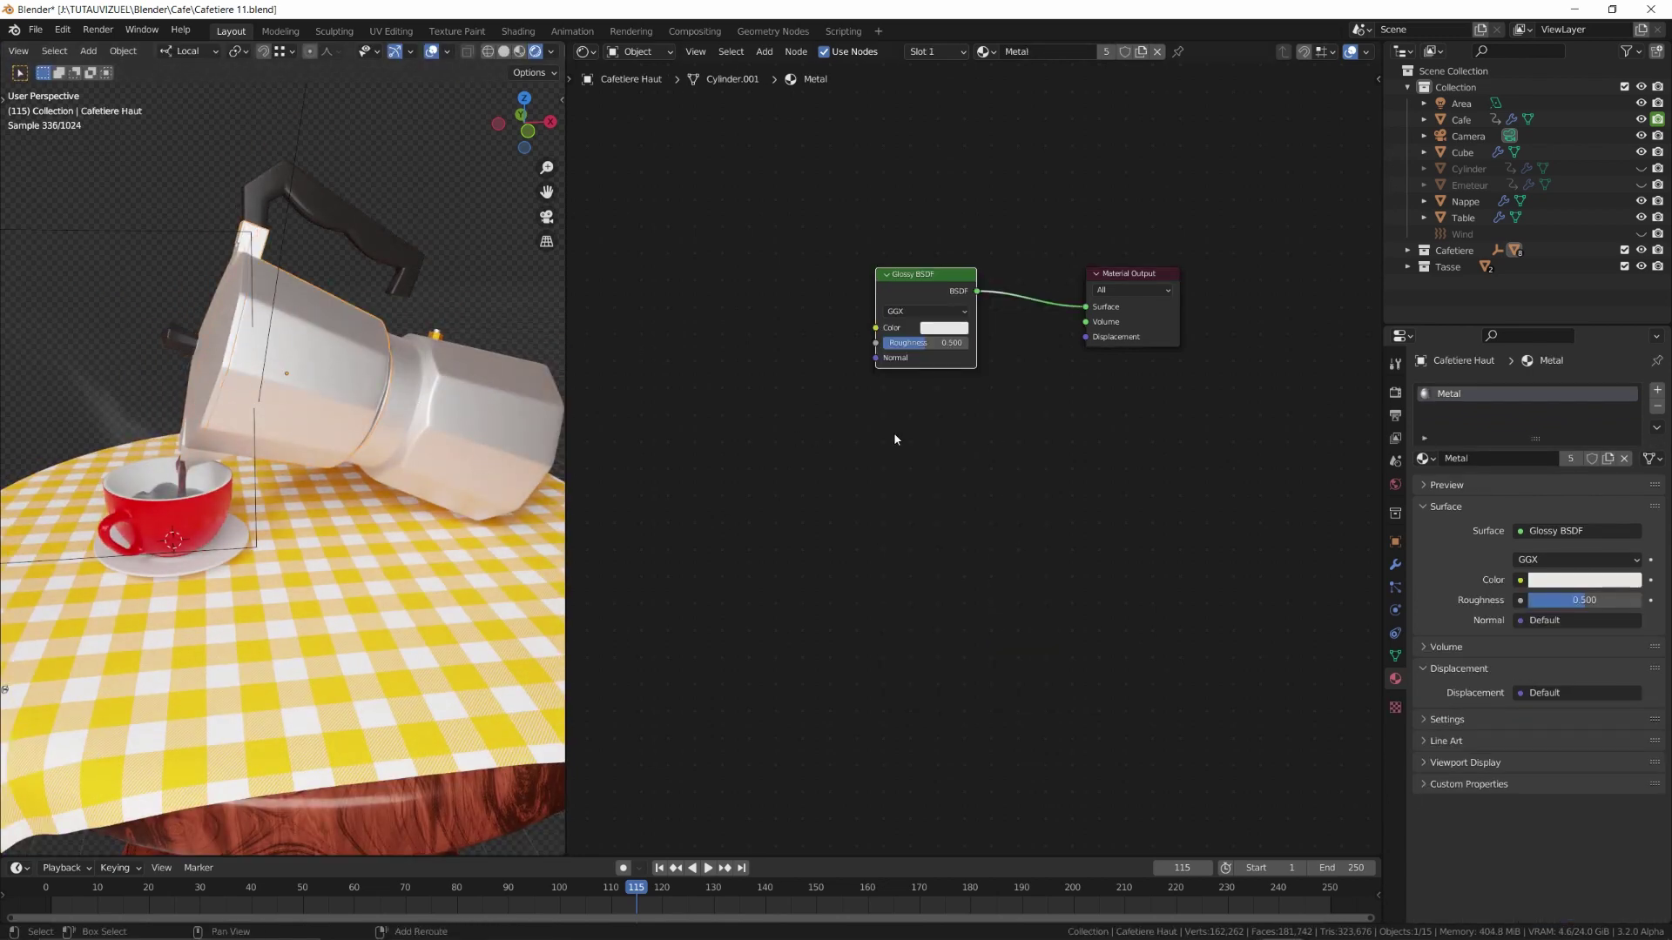
middle_drag(893, 434, 951, 506)
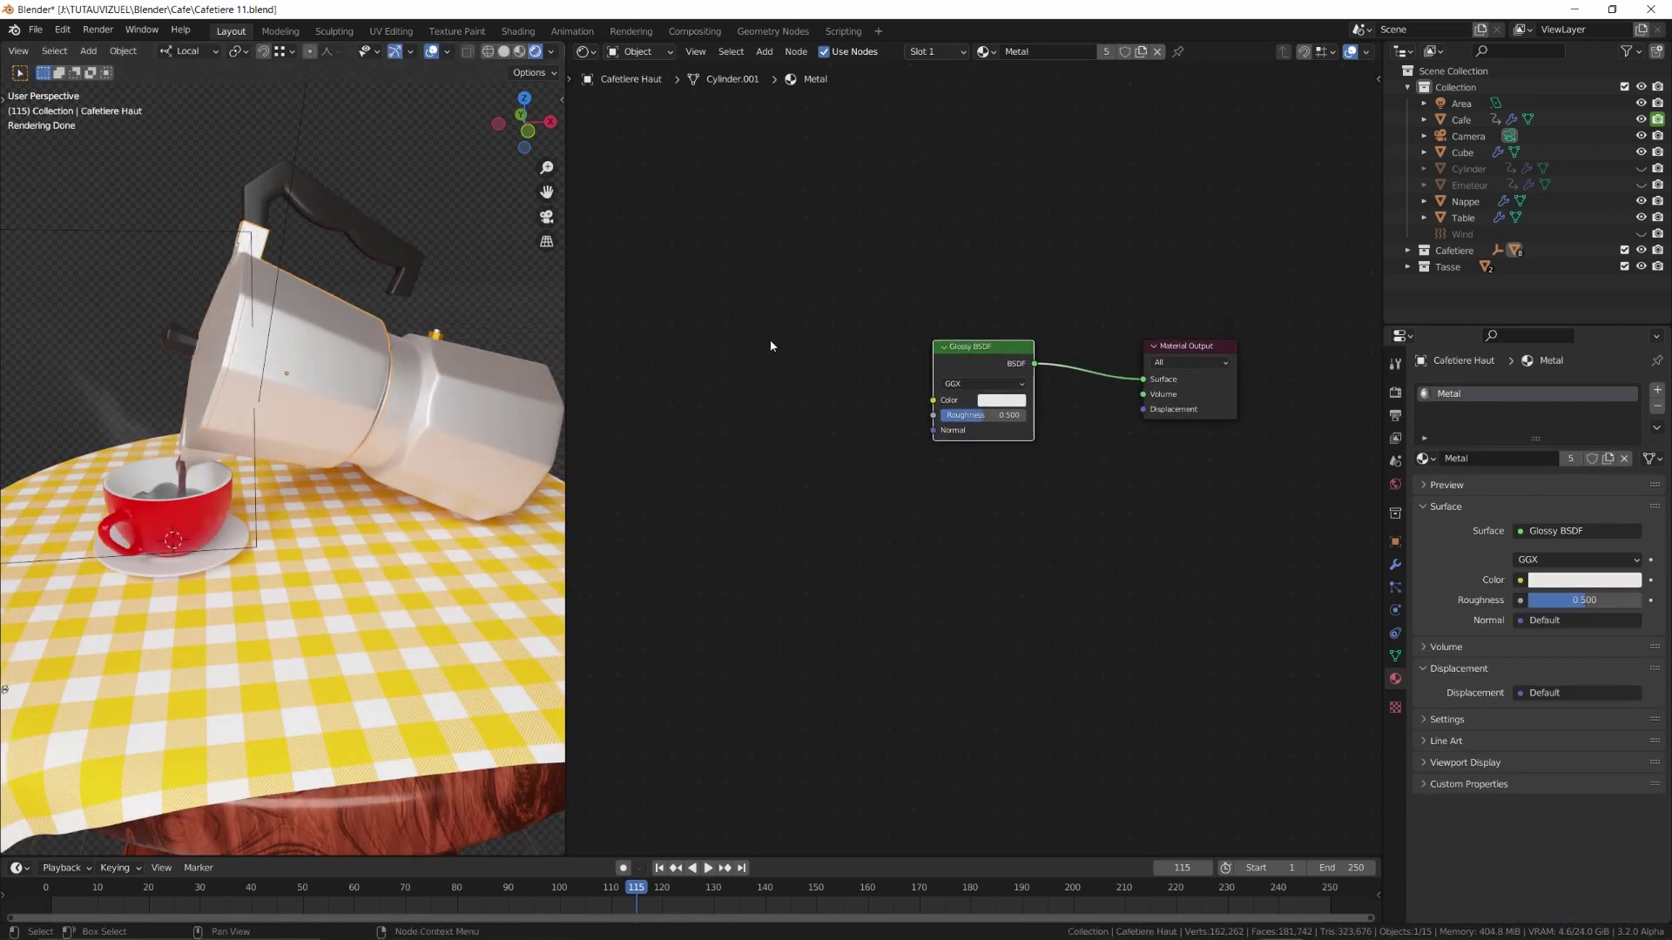
key(shift+a)
mouse_move(740, 313)
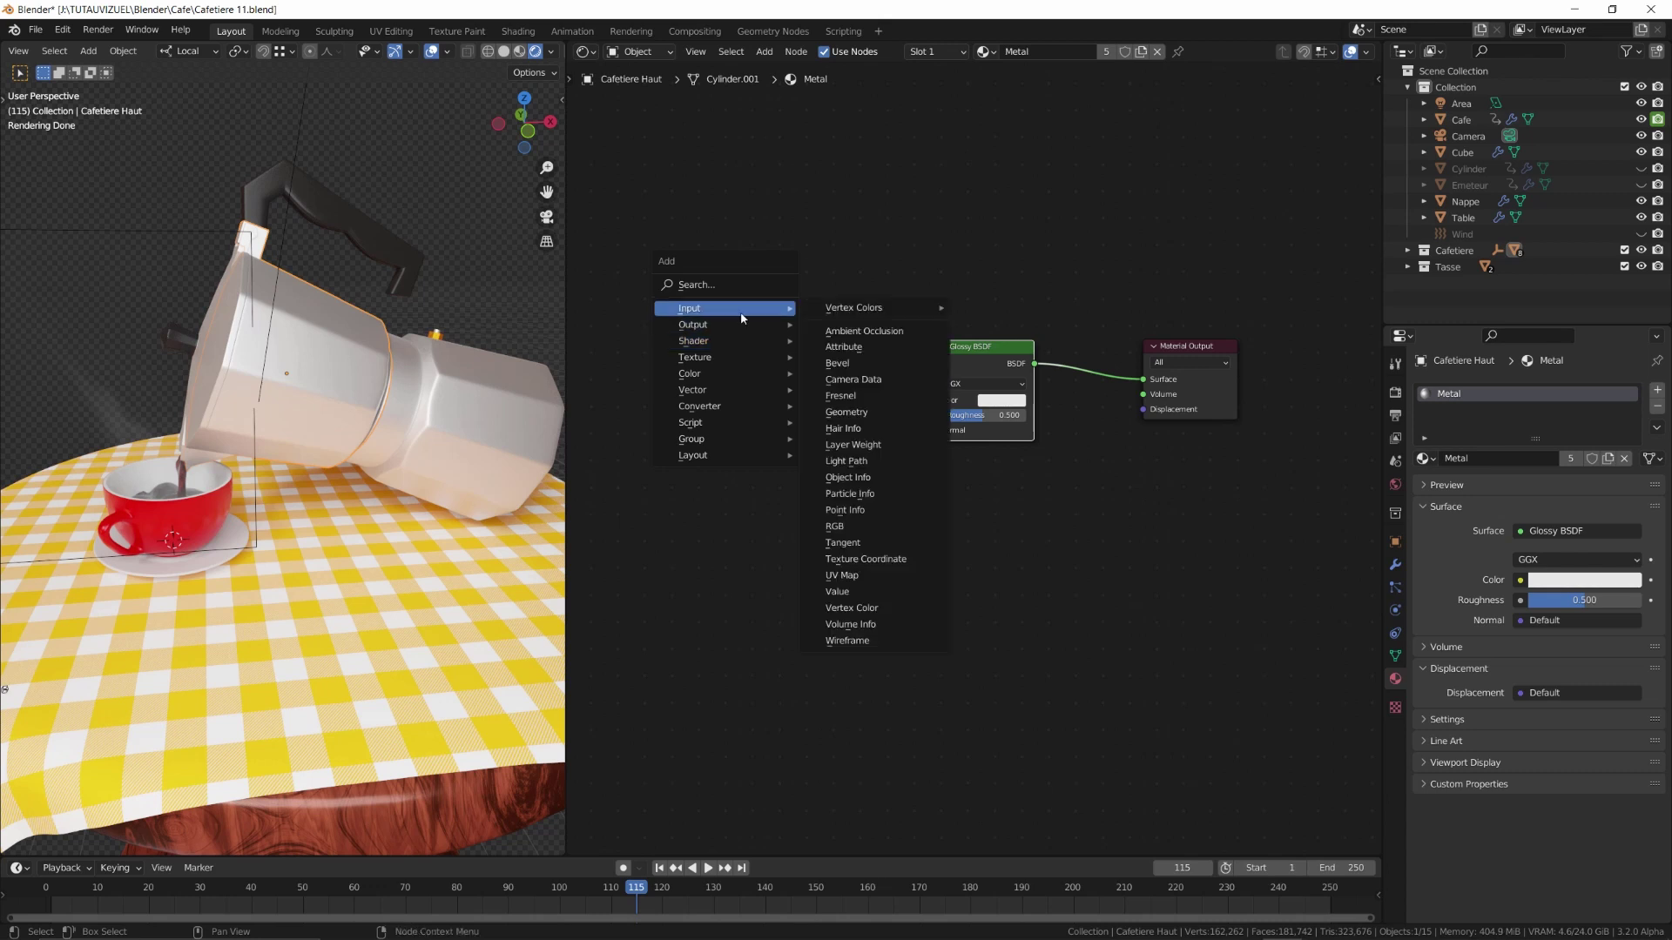
click(875, 444)
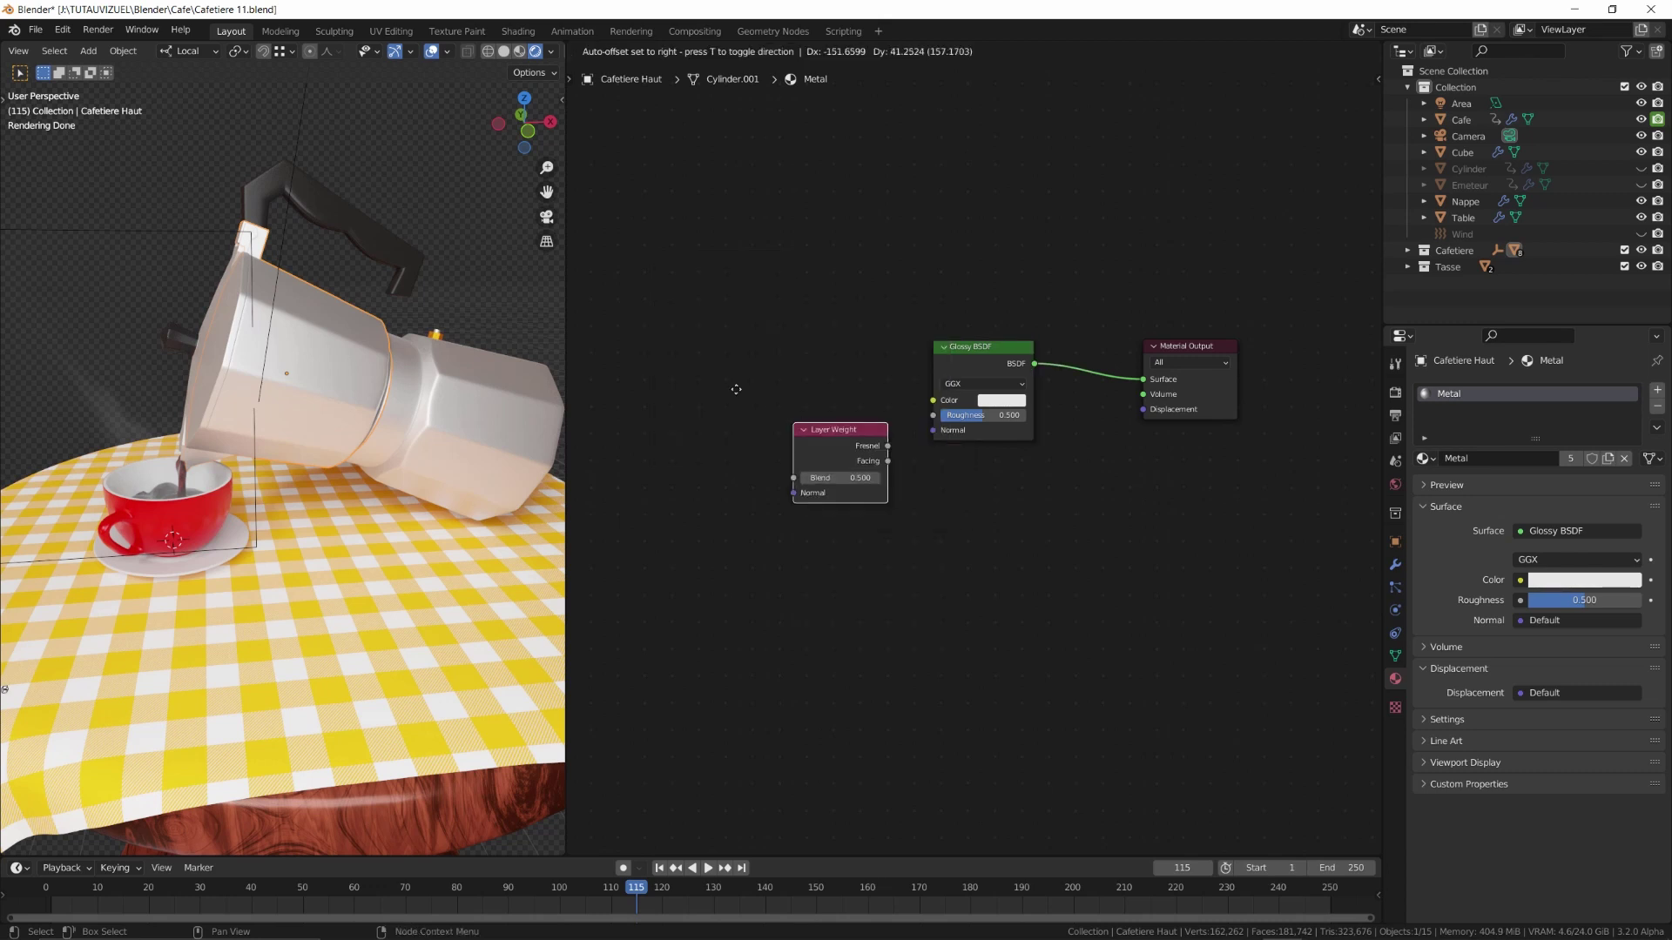
click(638, 355)
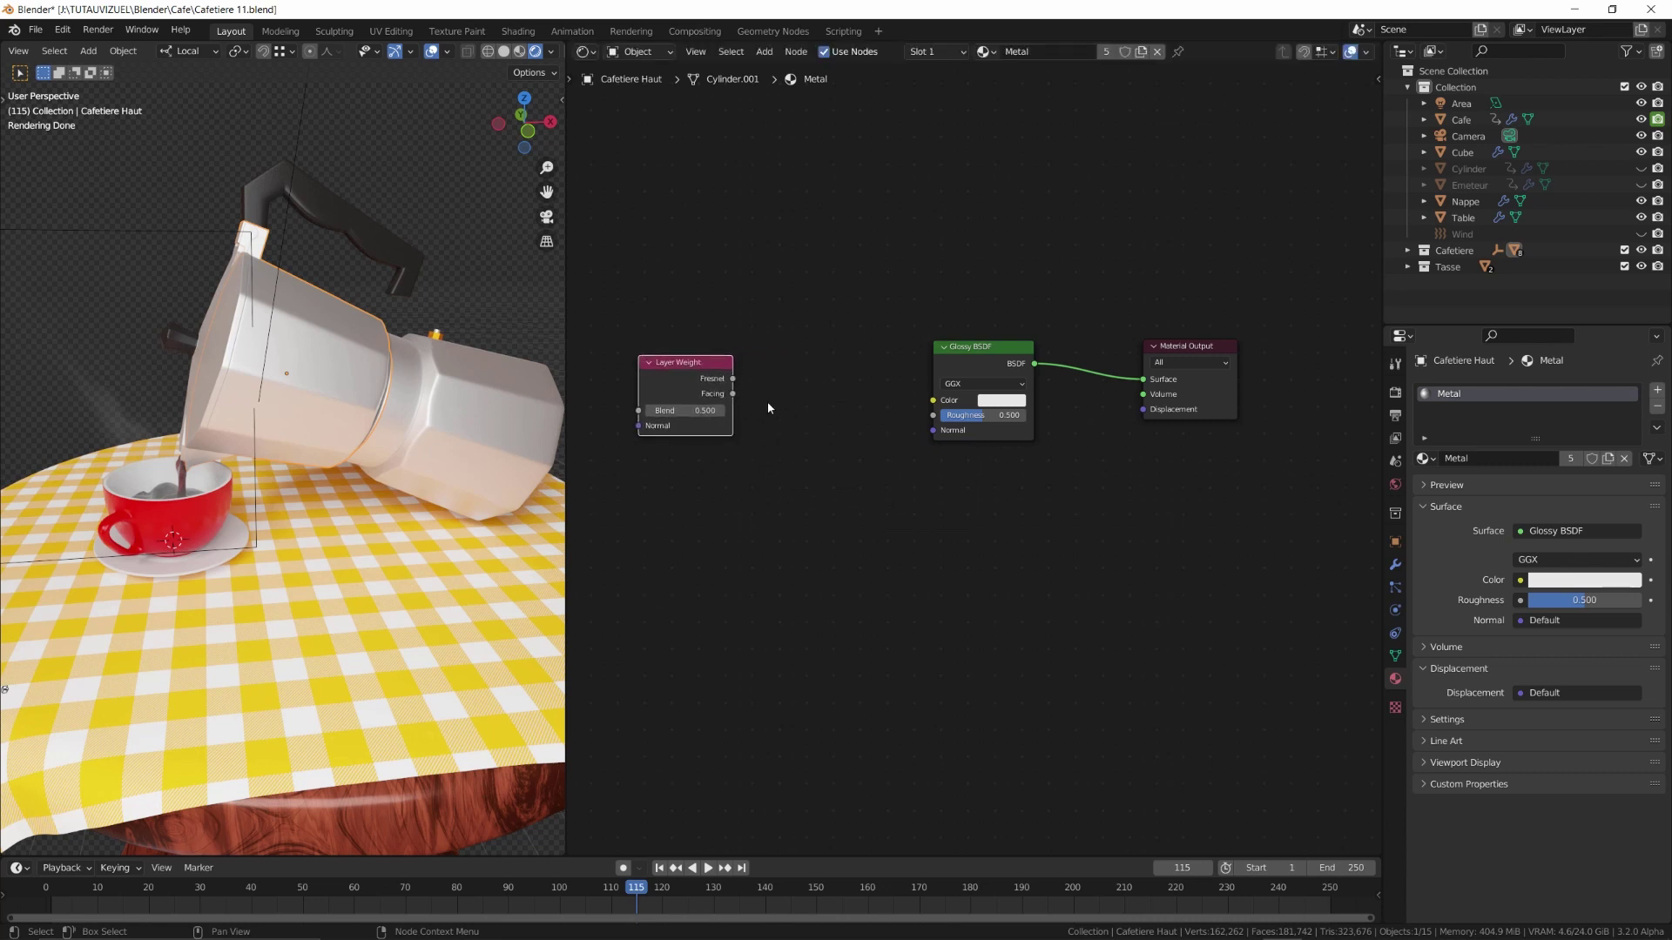
drag(732, 395, 774, 422)
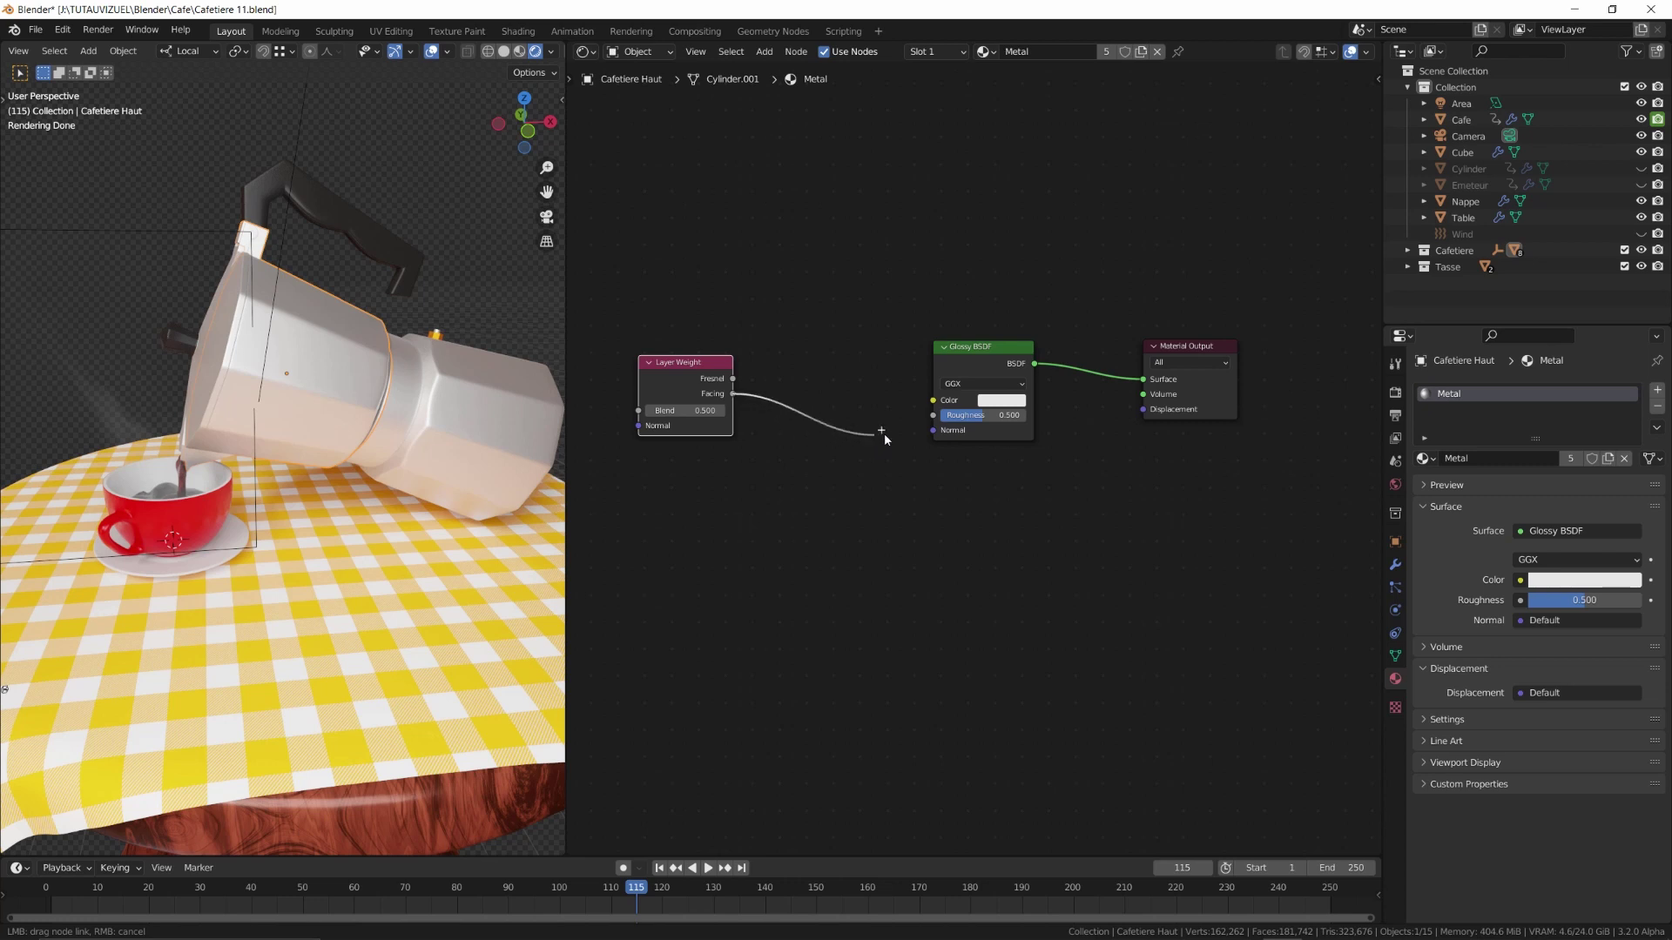
drag(884, 432, 936, 416)
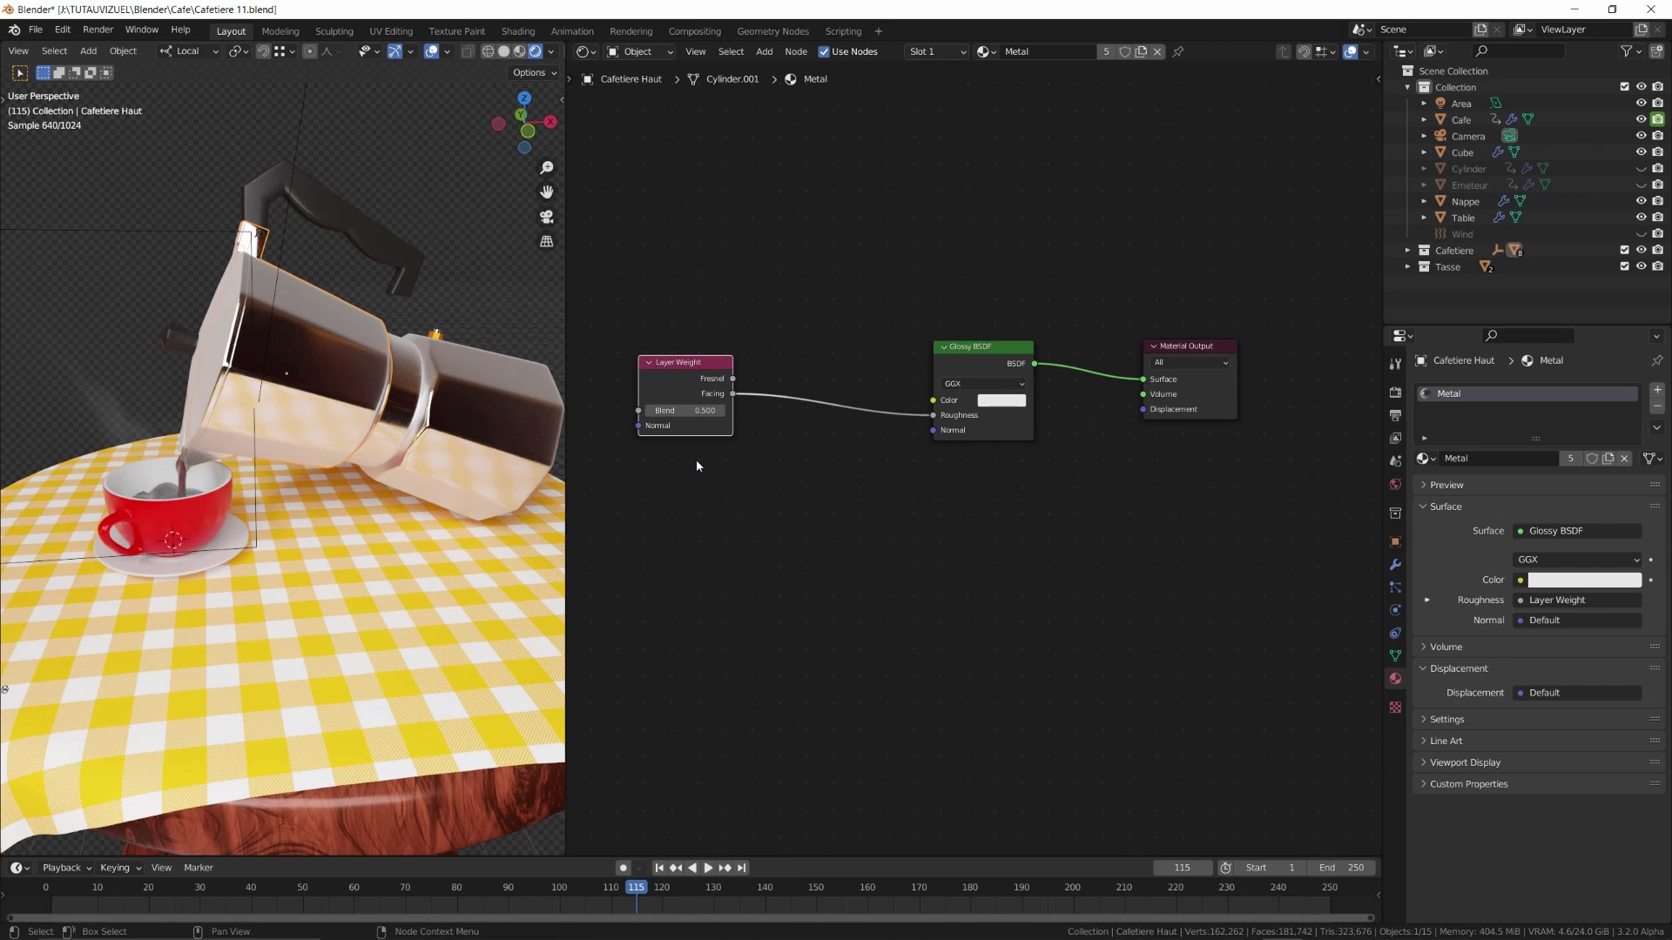
Insert a ColorRamp between the Layer Weight's Facing output and the Glossy BSDF's Roughness
key(shift+a)
mouse_move(818, 444)
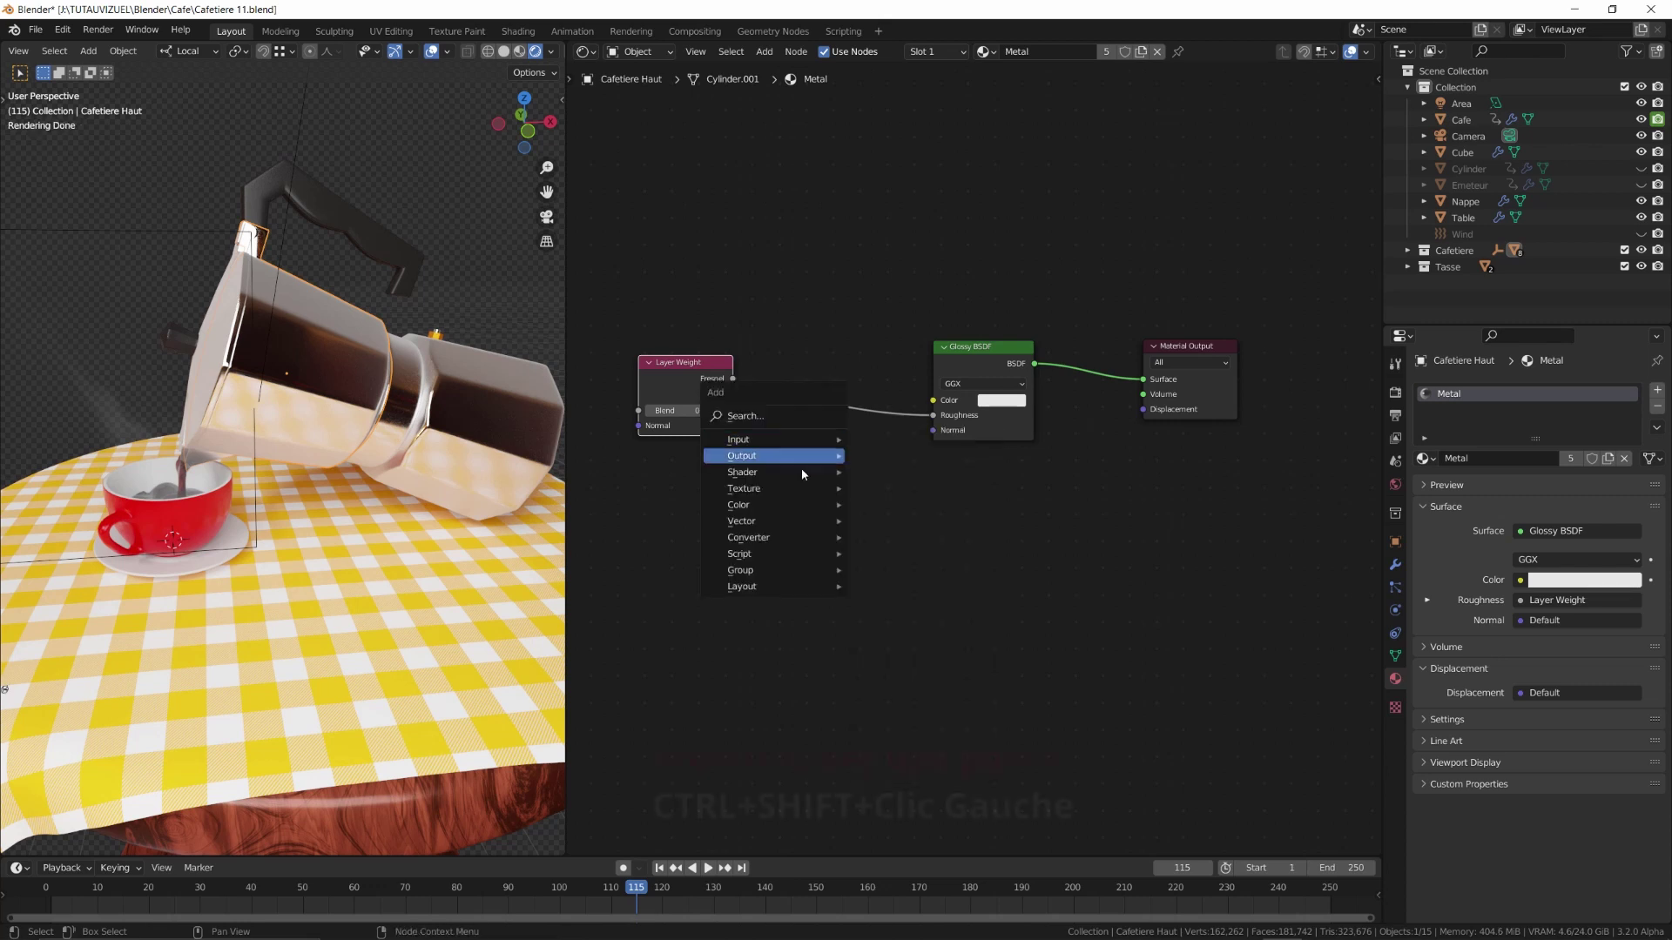
mouse_move(846, 542)
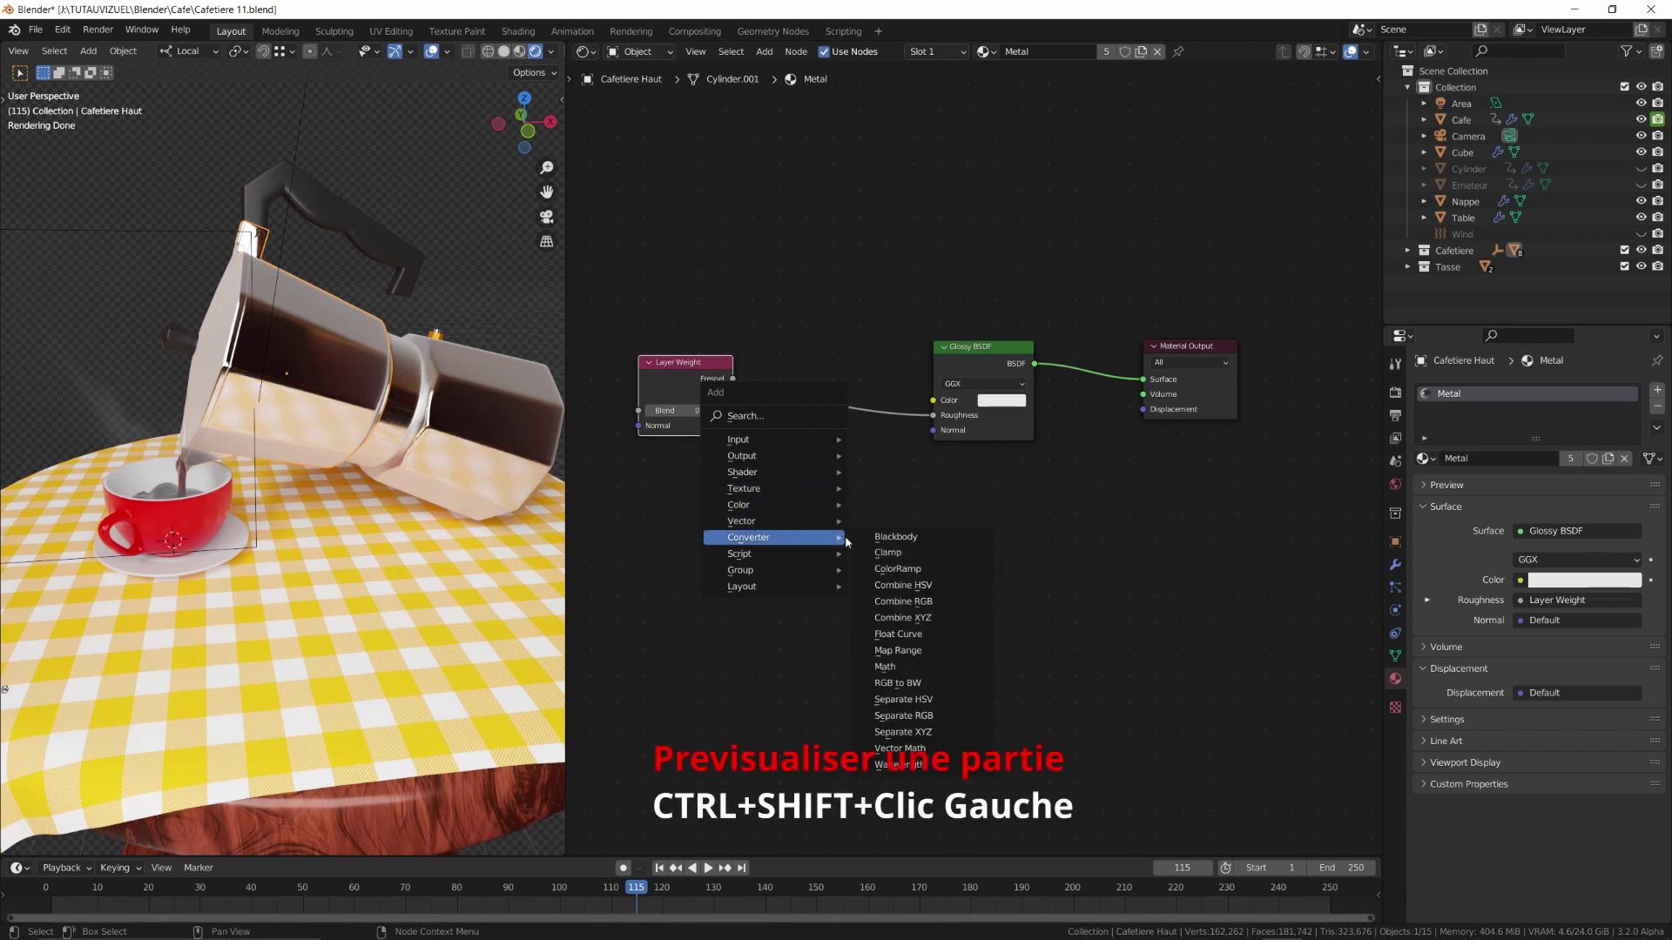
click(905, 568)
click(747, 350)
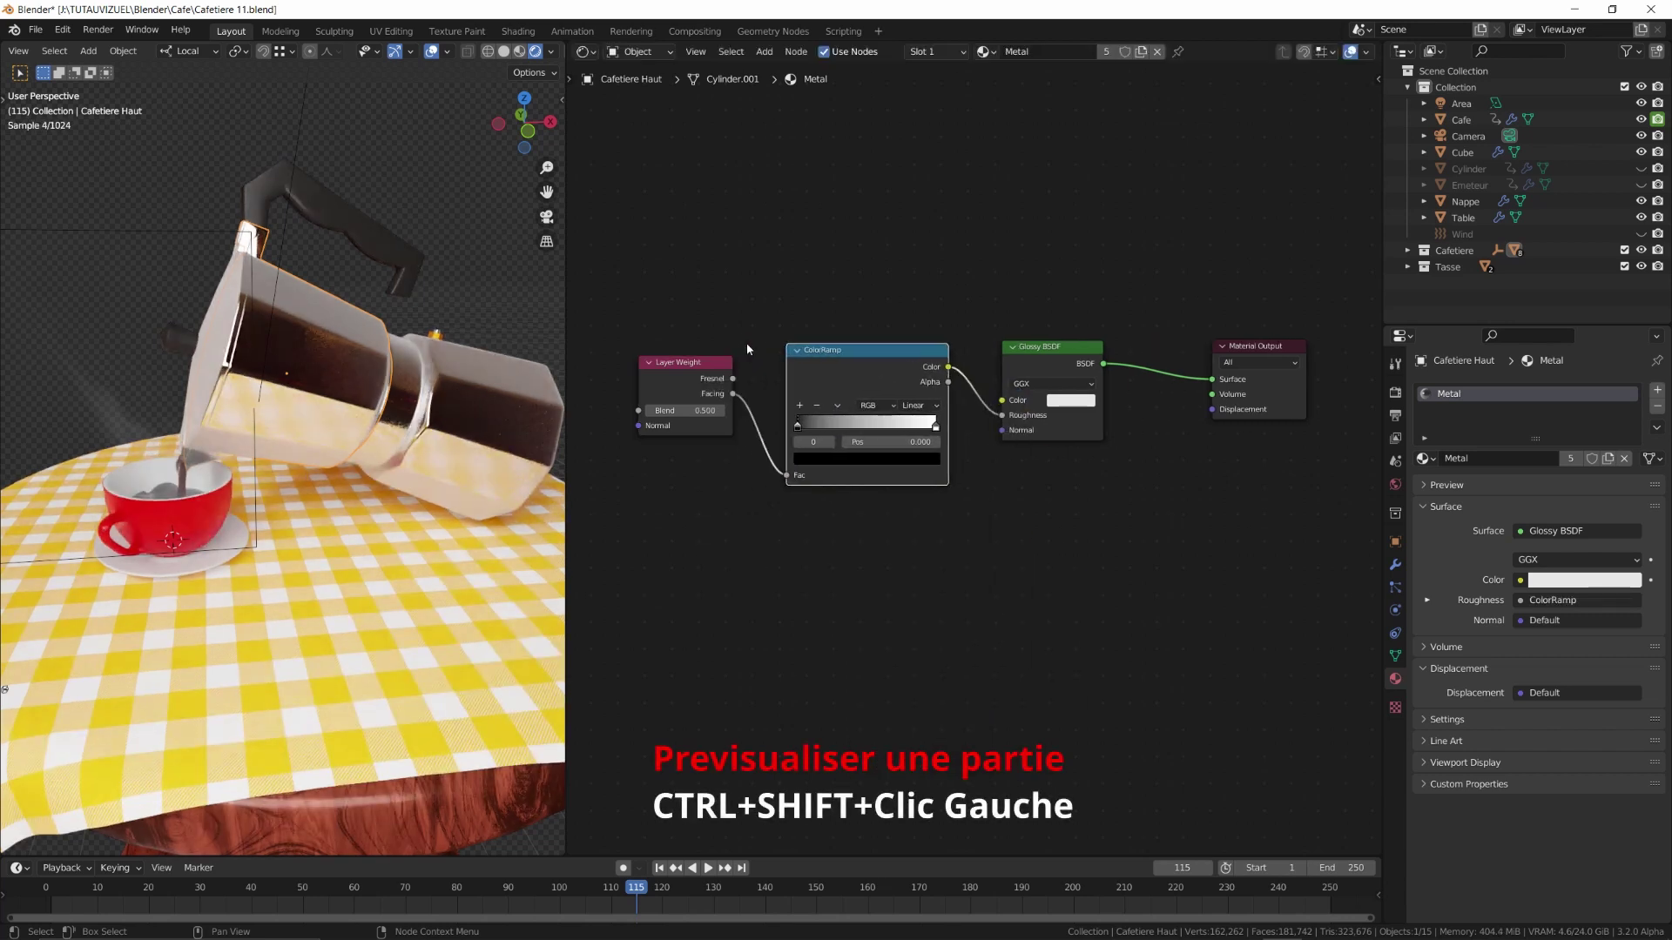
Preview the ColorRamp on the pot, flip it, move the black stop to 0.538 and bring the white stop closer
ctrl+shift+click(856, 355)
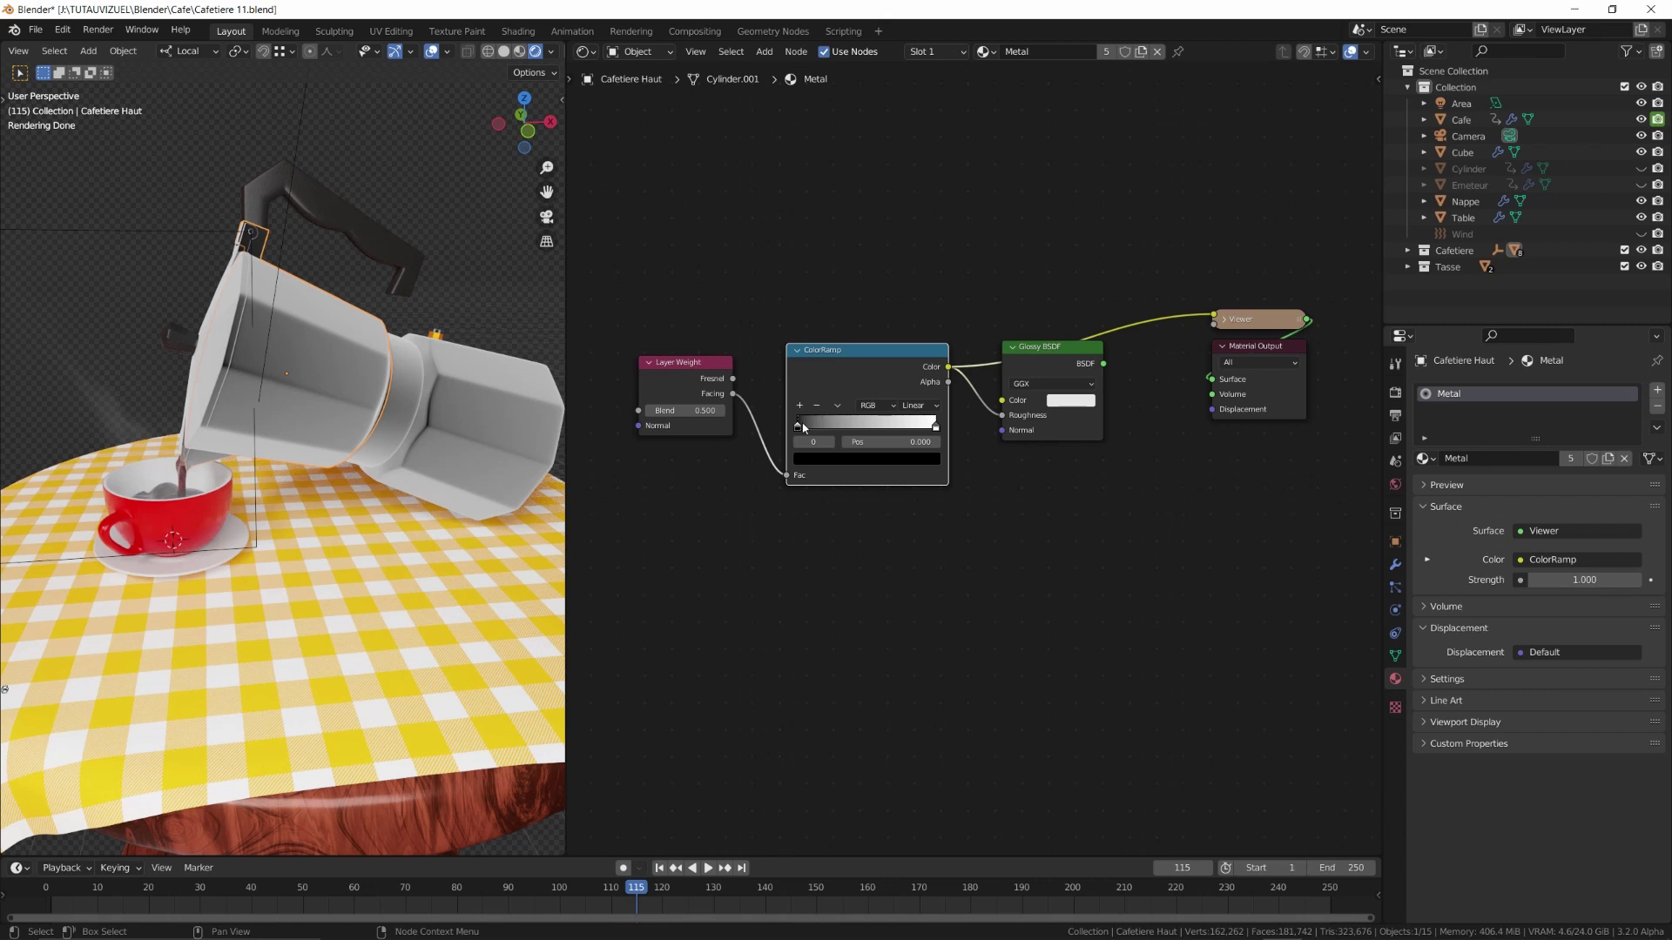
click(838, 405)
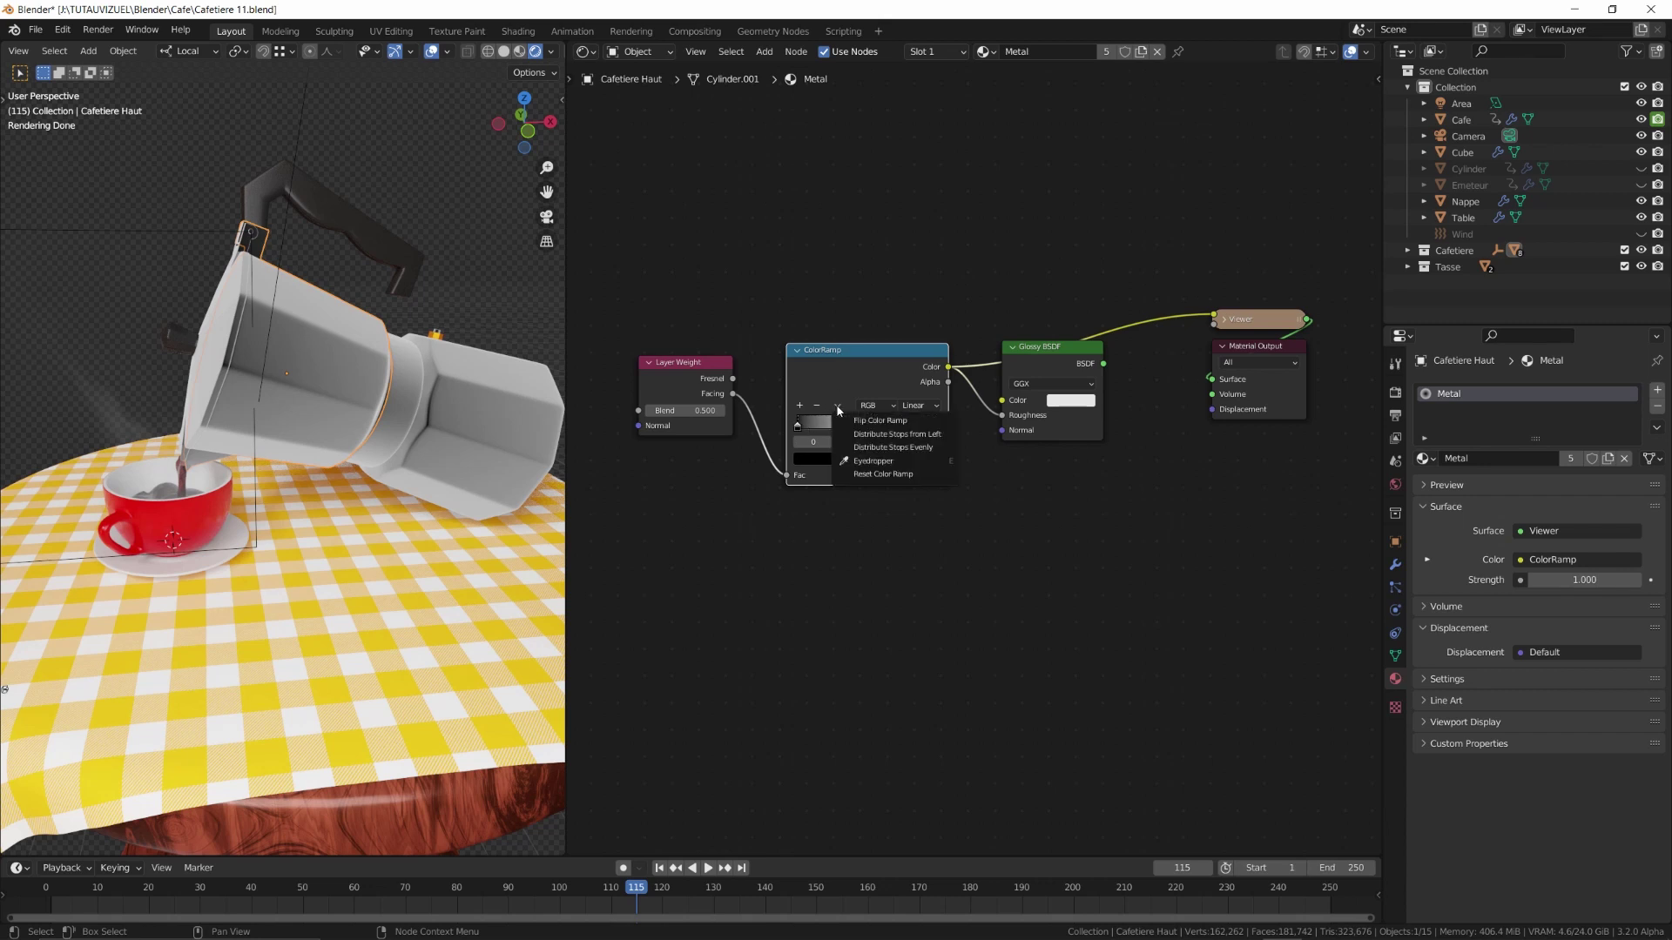
click(880, 420)
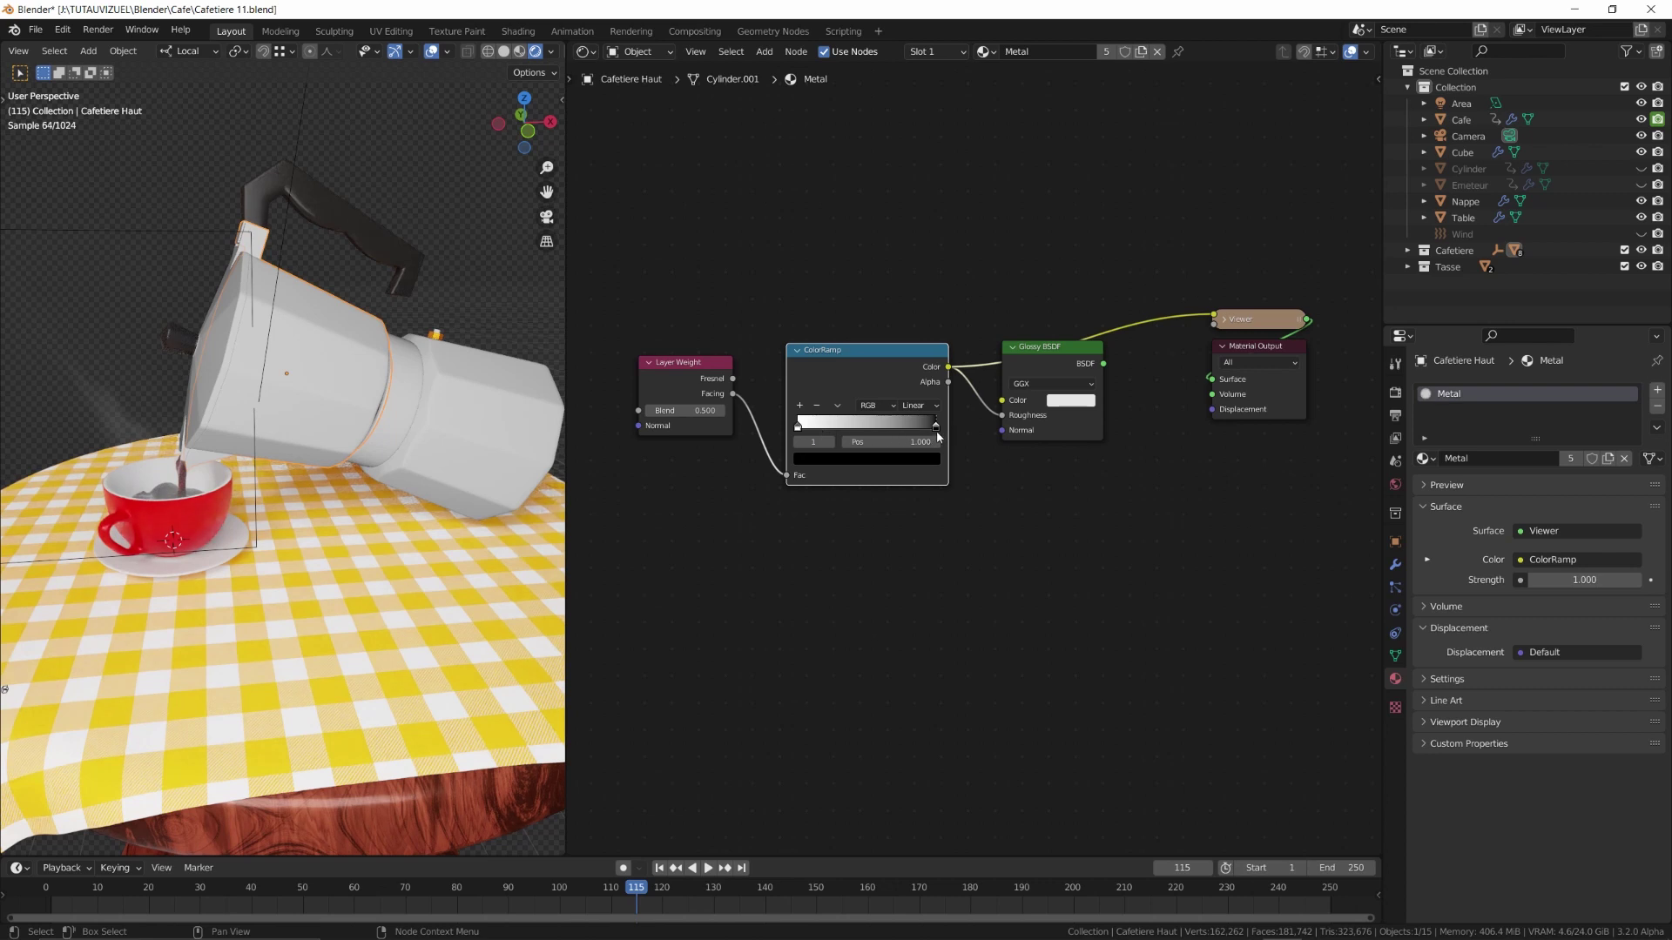
mouse_move(936, 432)
mouse_down()
mouse_move(860, 434)
mouse_move(905, 435)
mouse_up()
drag(798, 430, 869, 436)
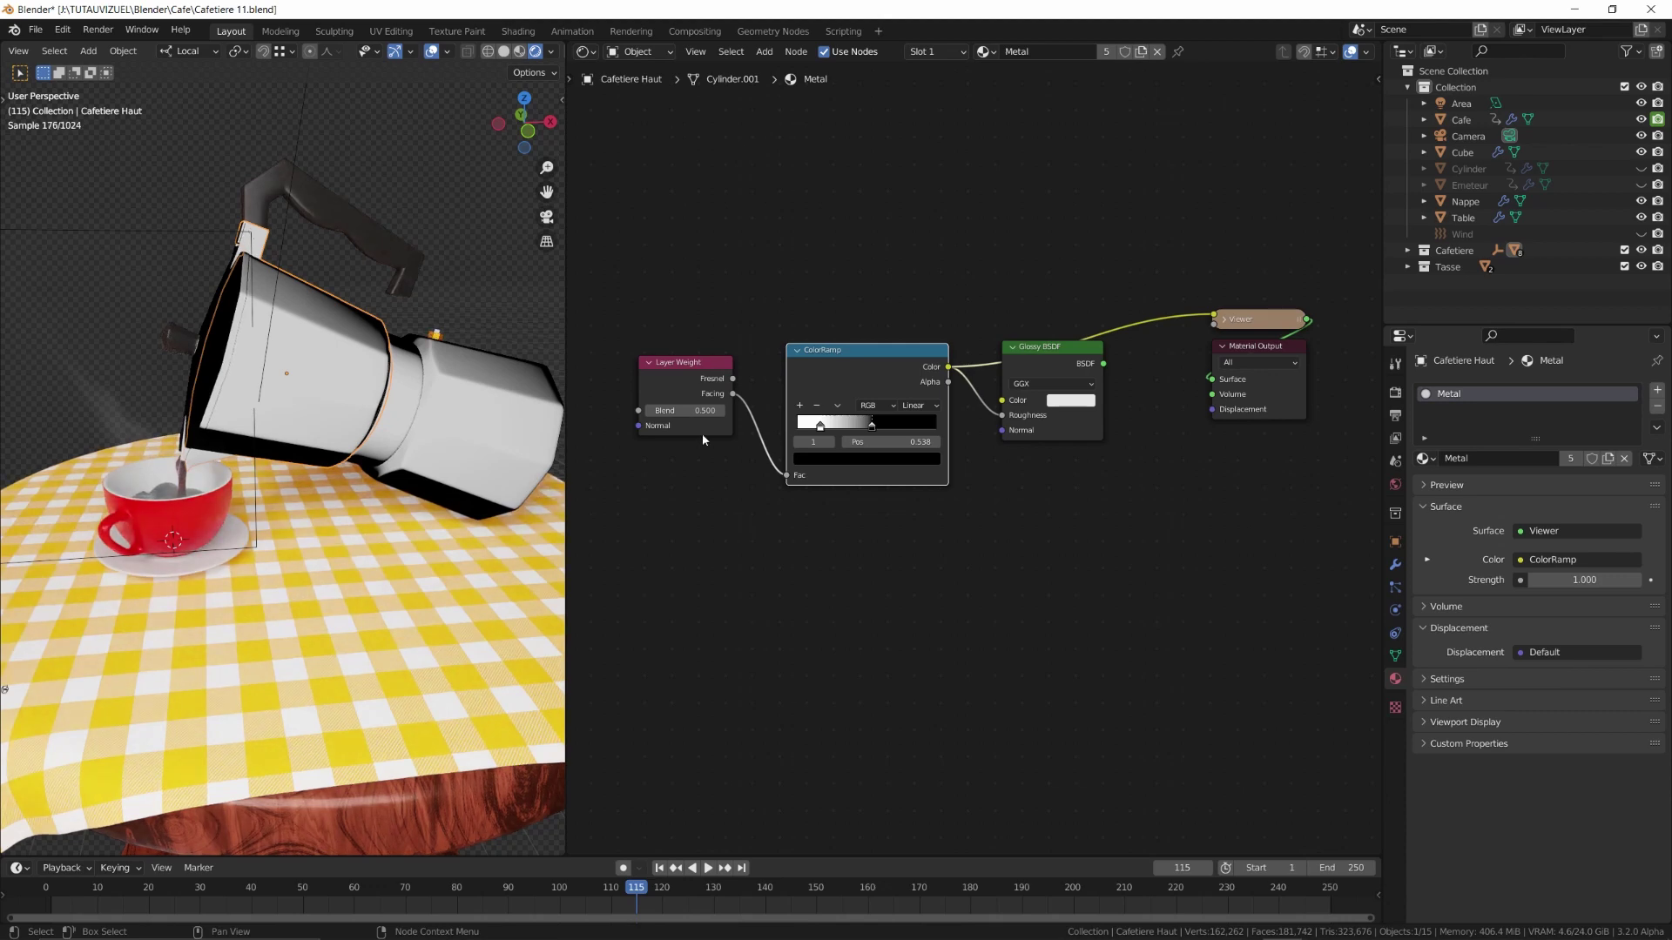
mouse_move(470, 445)
middle_down()
mouse_move(446, 451)
mouse_move(496, 448)
middle_up()
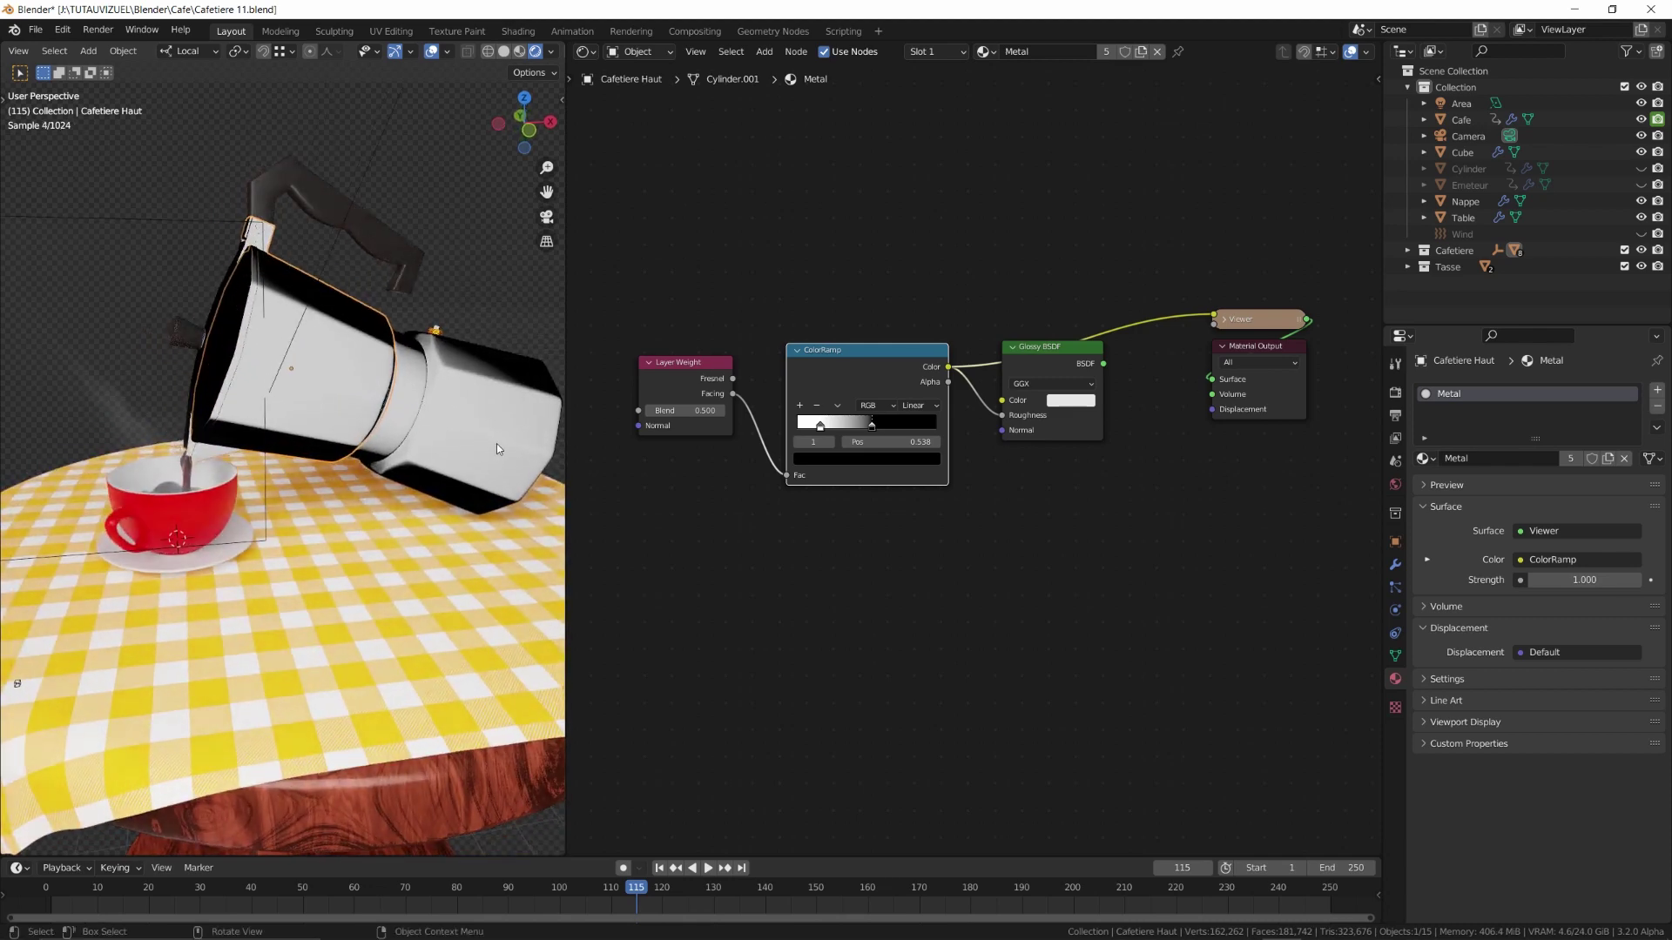
Return the output to the Glossy BSDF, lighten the ramp's black stop to grey and place the white stop at 0.389
ctrl+shift+click(1077, 351)
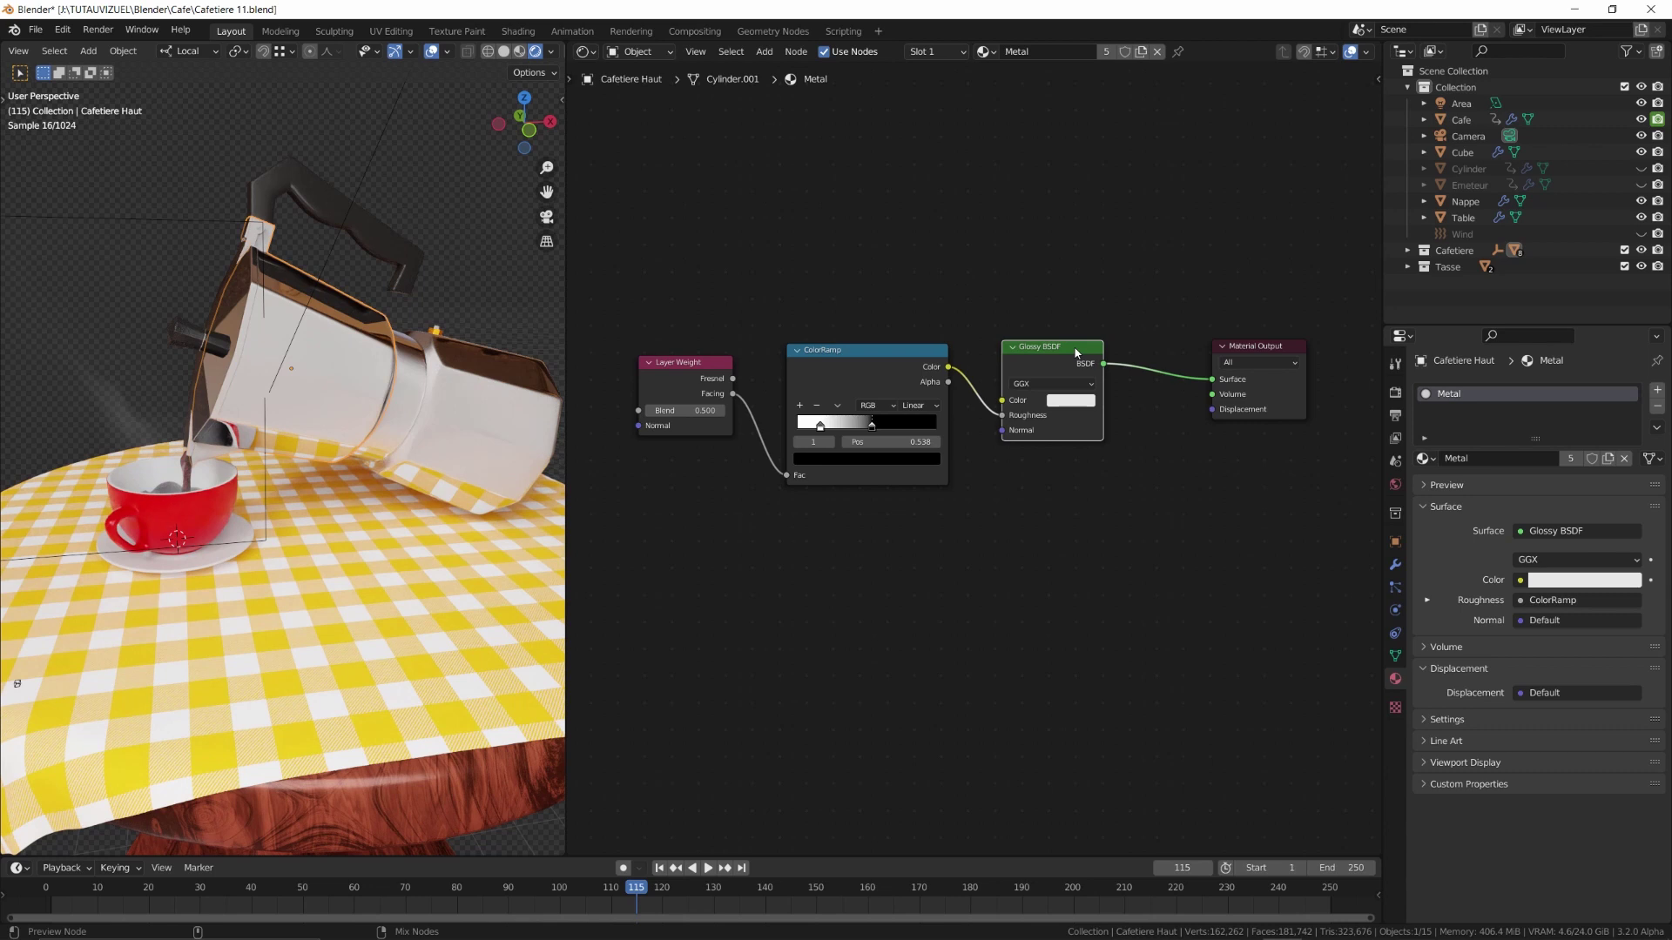
click(871, 426)
click(881, 458)
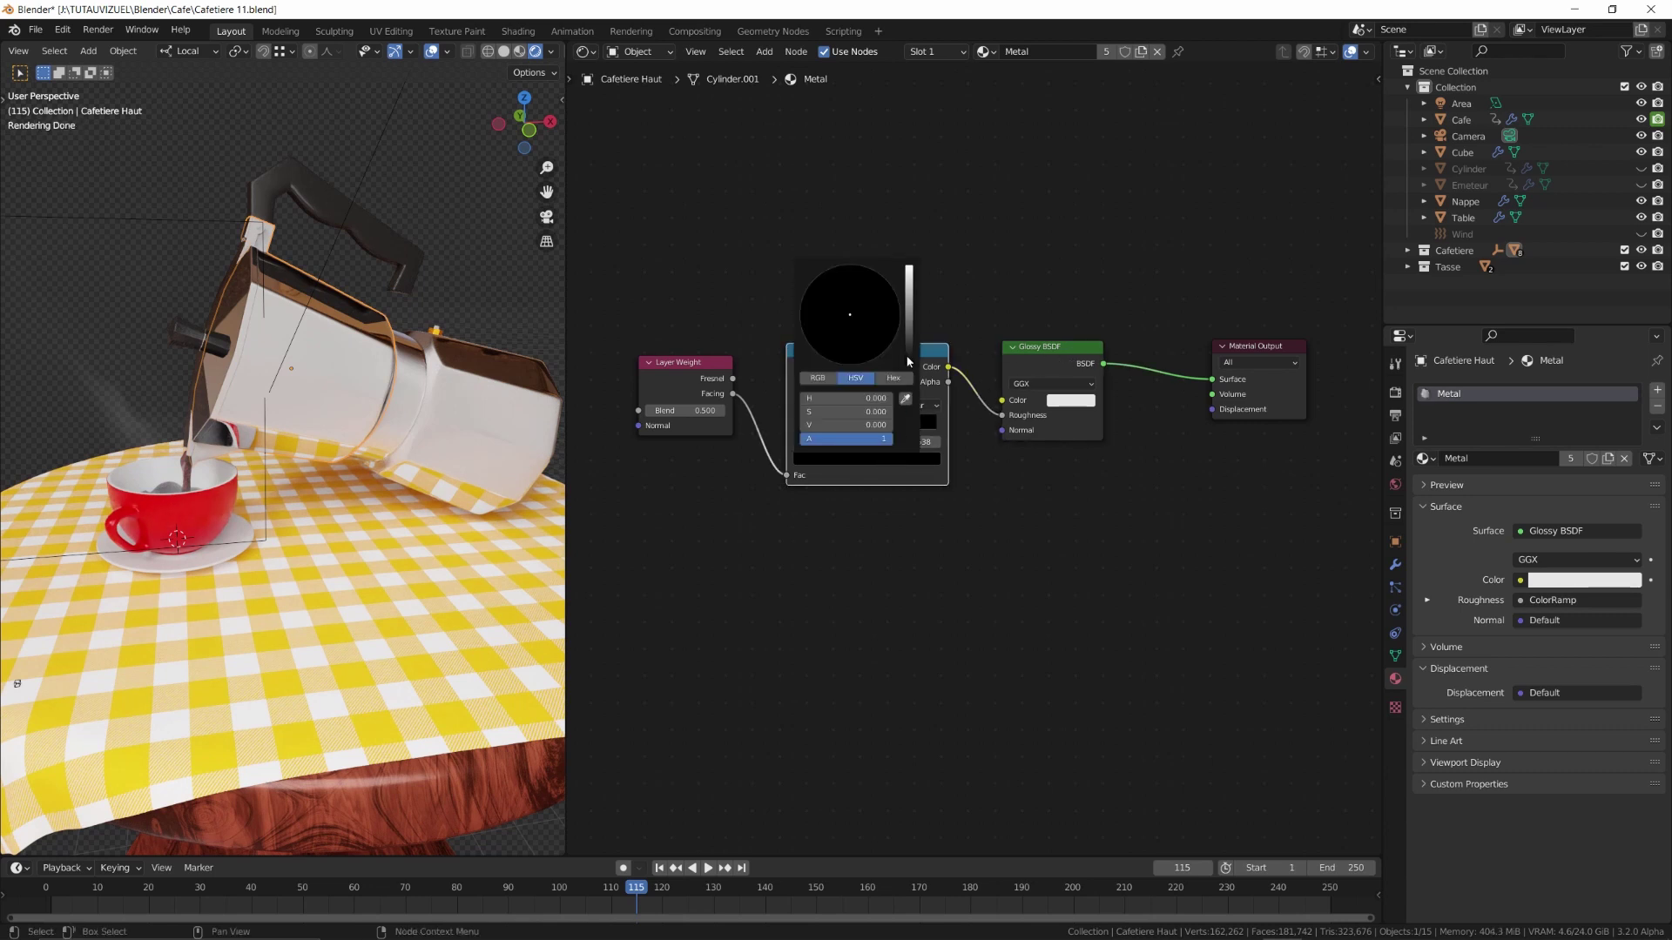
drag(911, 366, 909, 309)
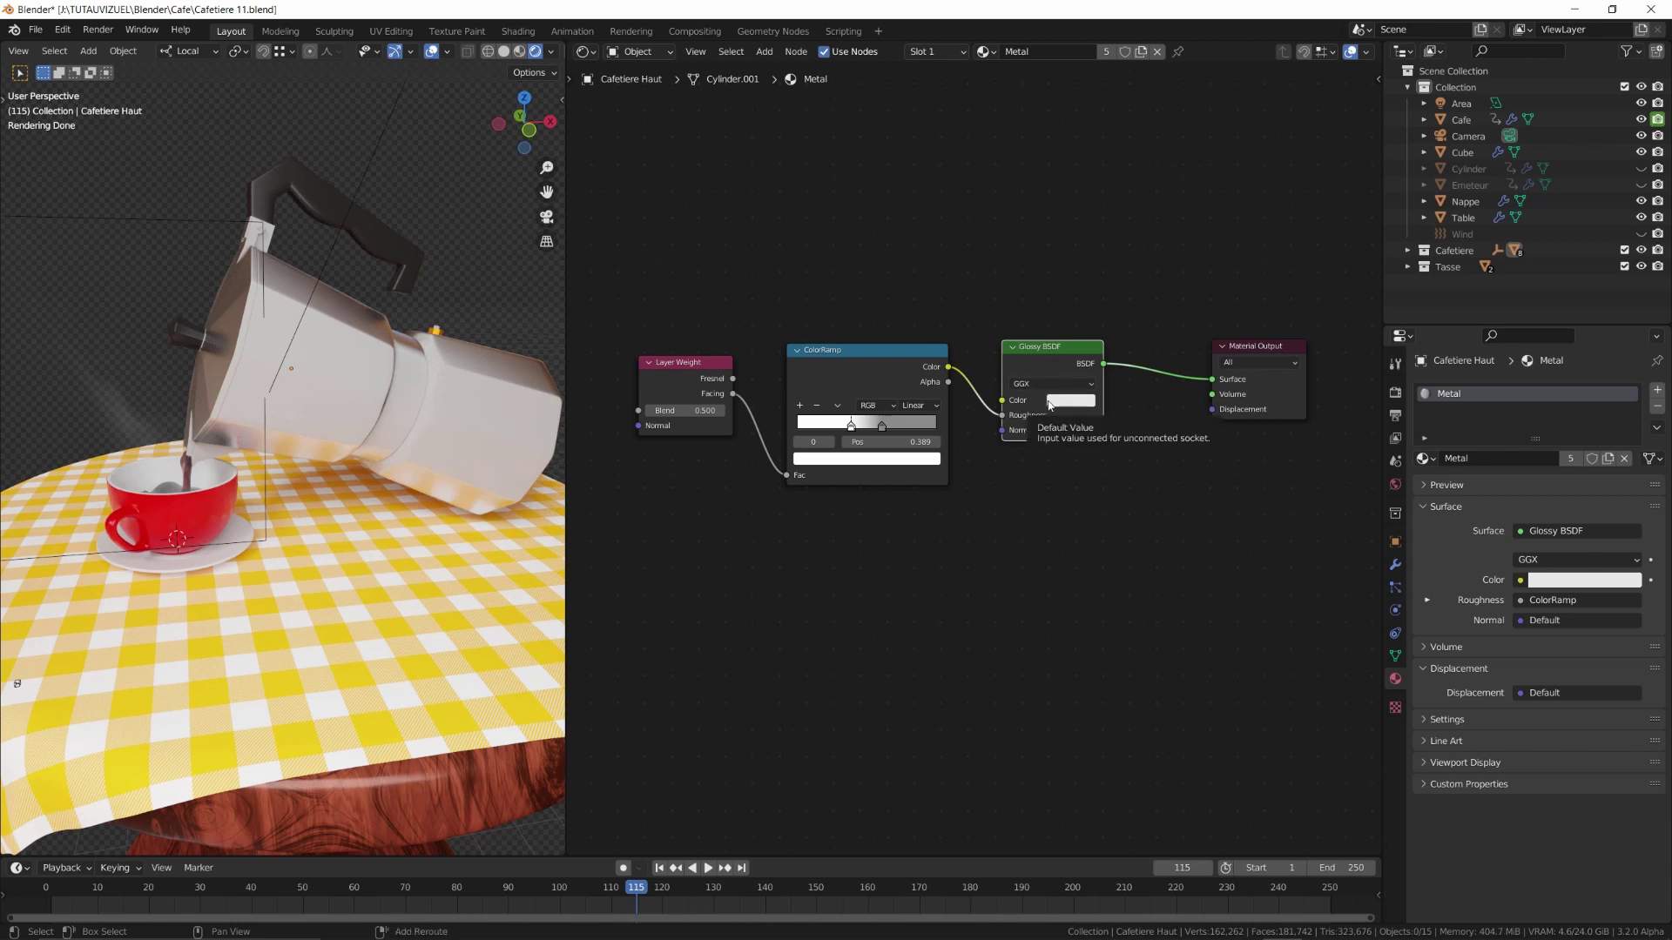
Duplicate the Glossy BSDF, blend both copies through a Mix Shader feeding the Material Output, and move the output node aside
key(shift+d)
click(1049, 599)
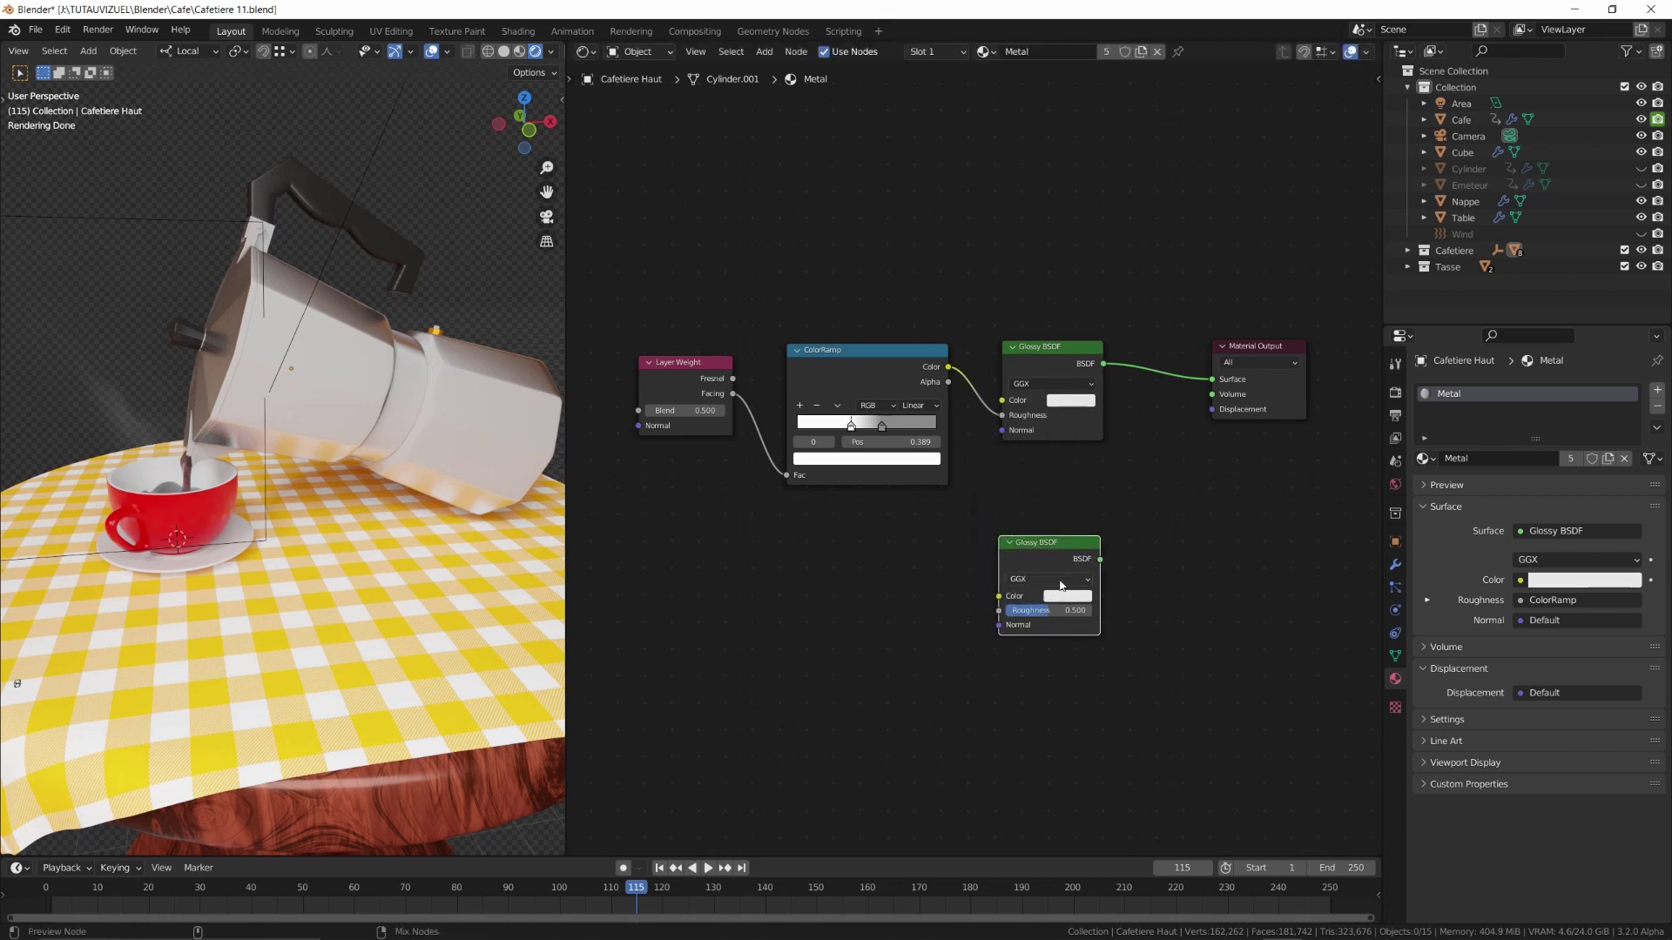
ctrl+shift+right_drag(1058, 586, 1052, 396)
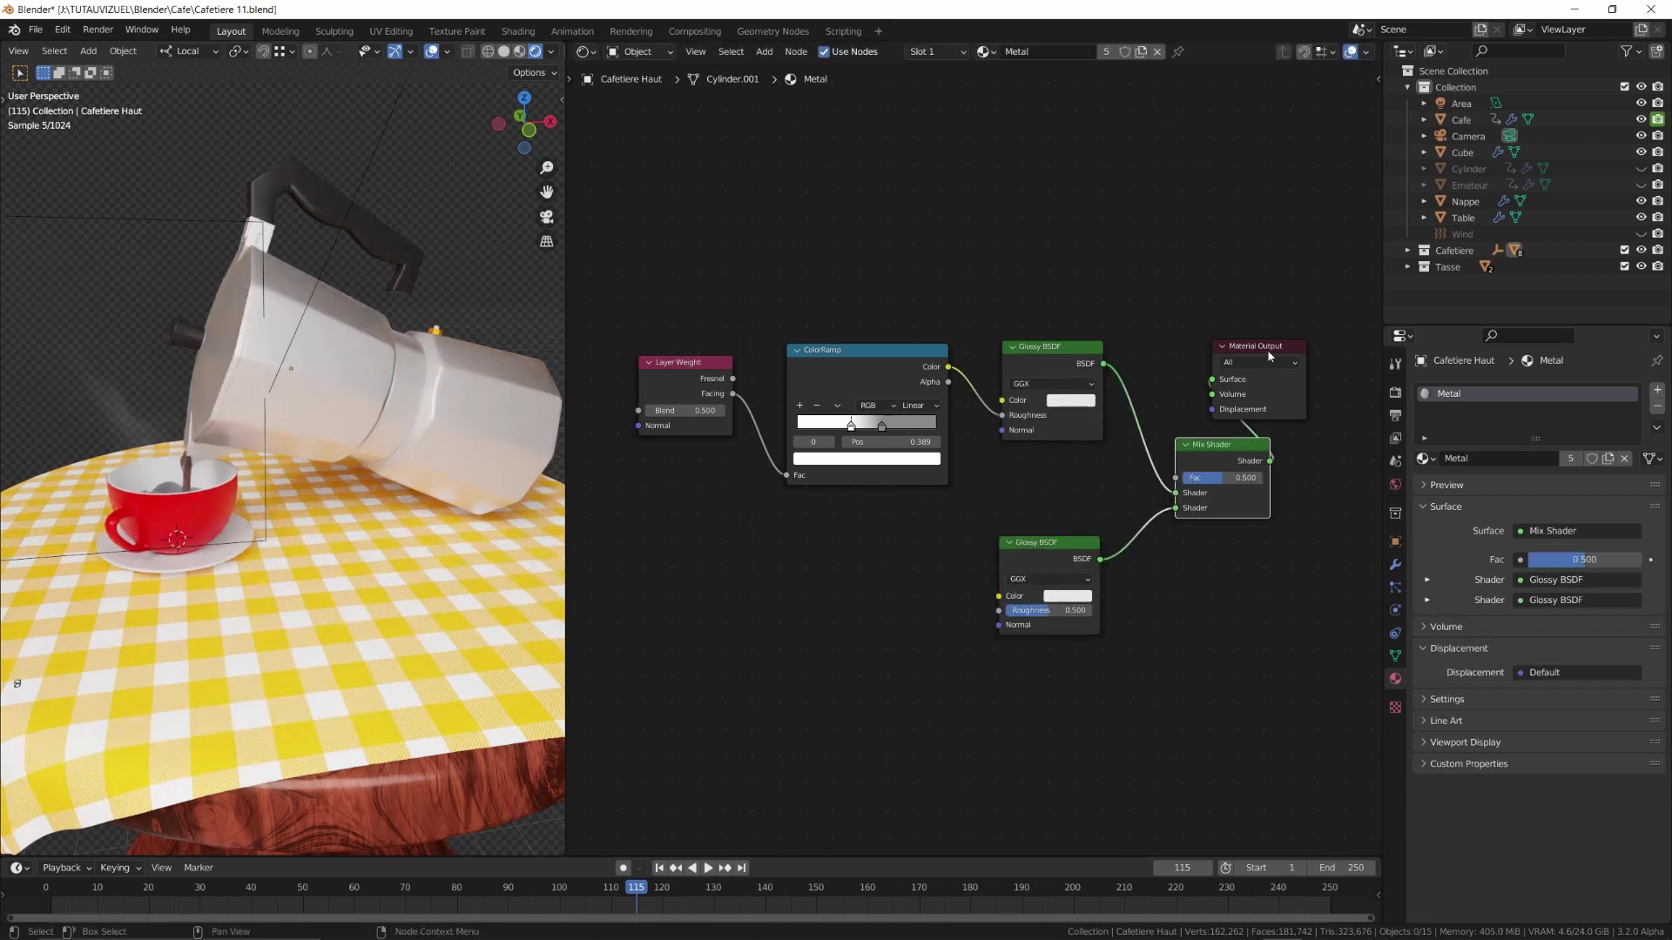
drag(1267, 348, 1355, 357)
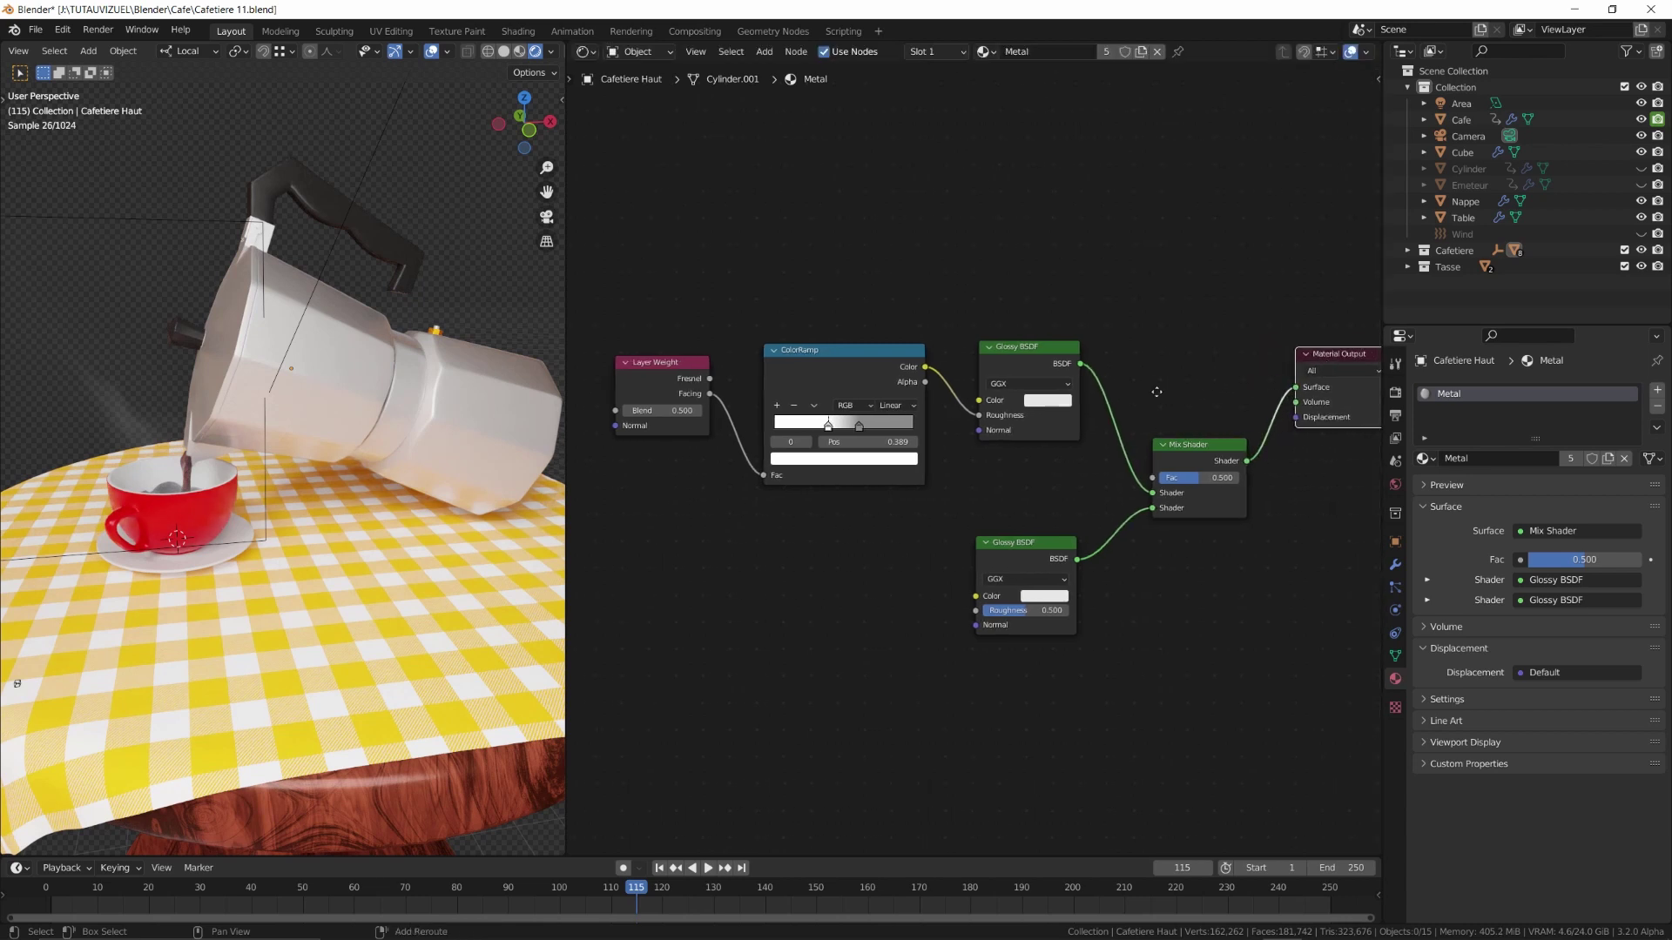
middle_drag(1180, 399, 1051, 397)
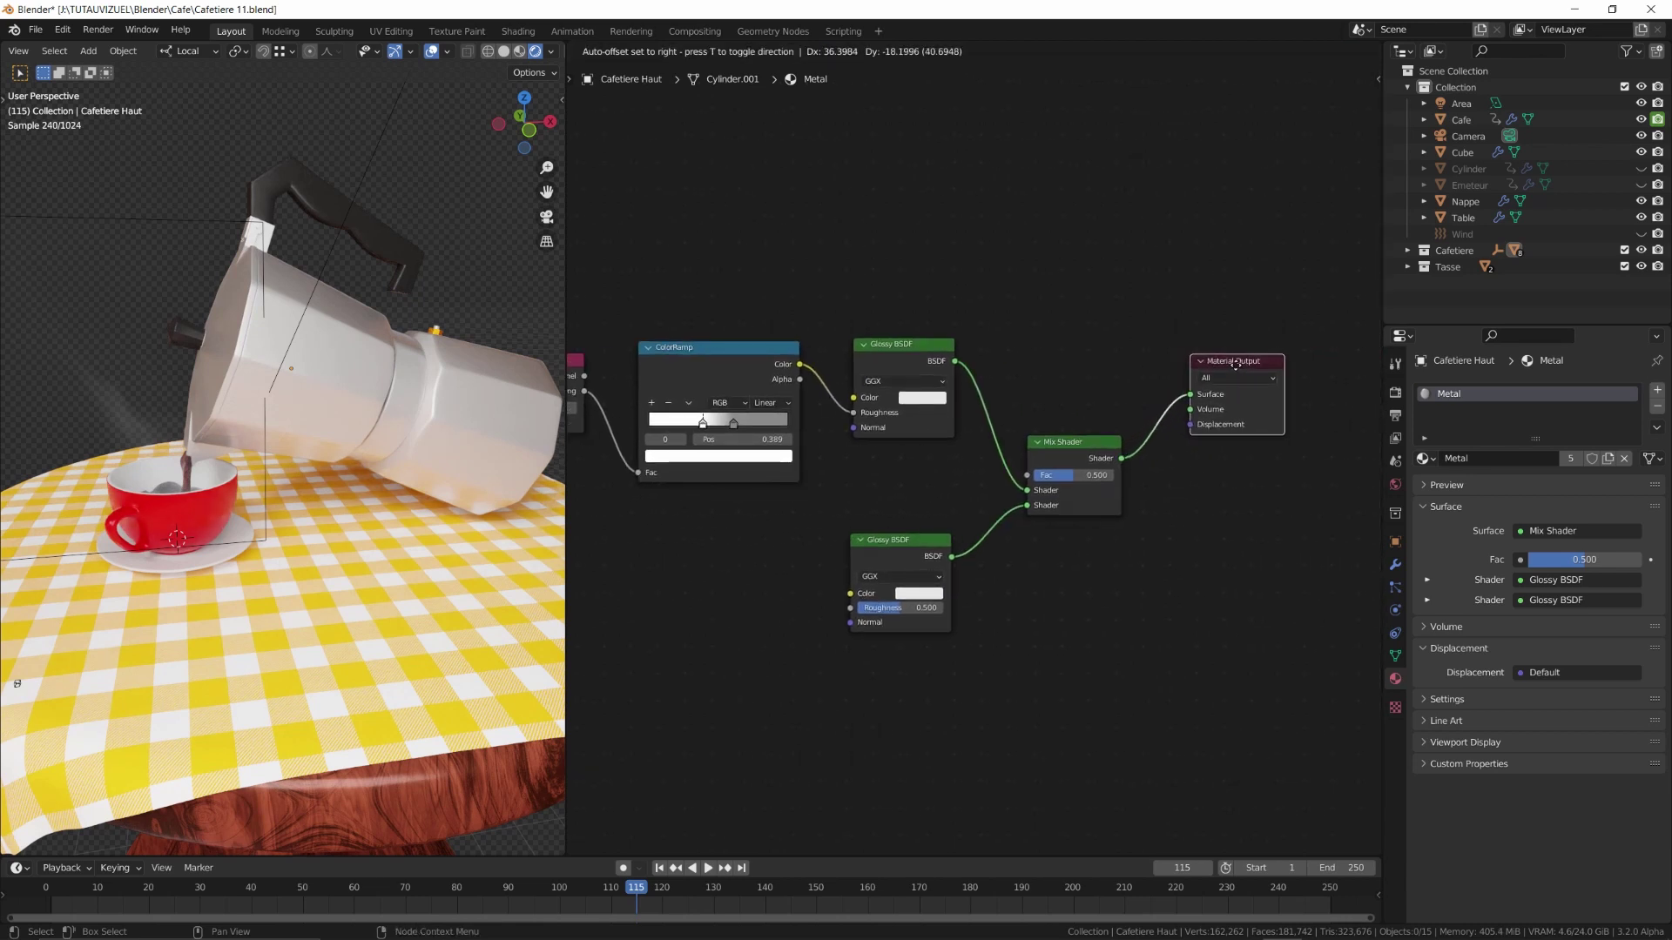
Add a Geometry node beside the duplicated Glossy BSDF and connect its Pointiness output to a new ColorRamp's Fac
middle_drag(660, 601, 795, 566)
key(shift+a)
mouse_move(770, 466)
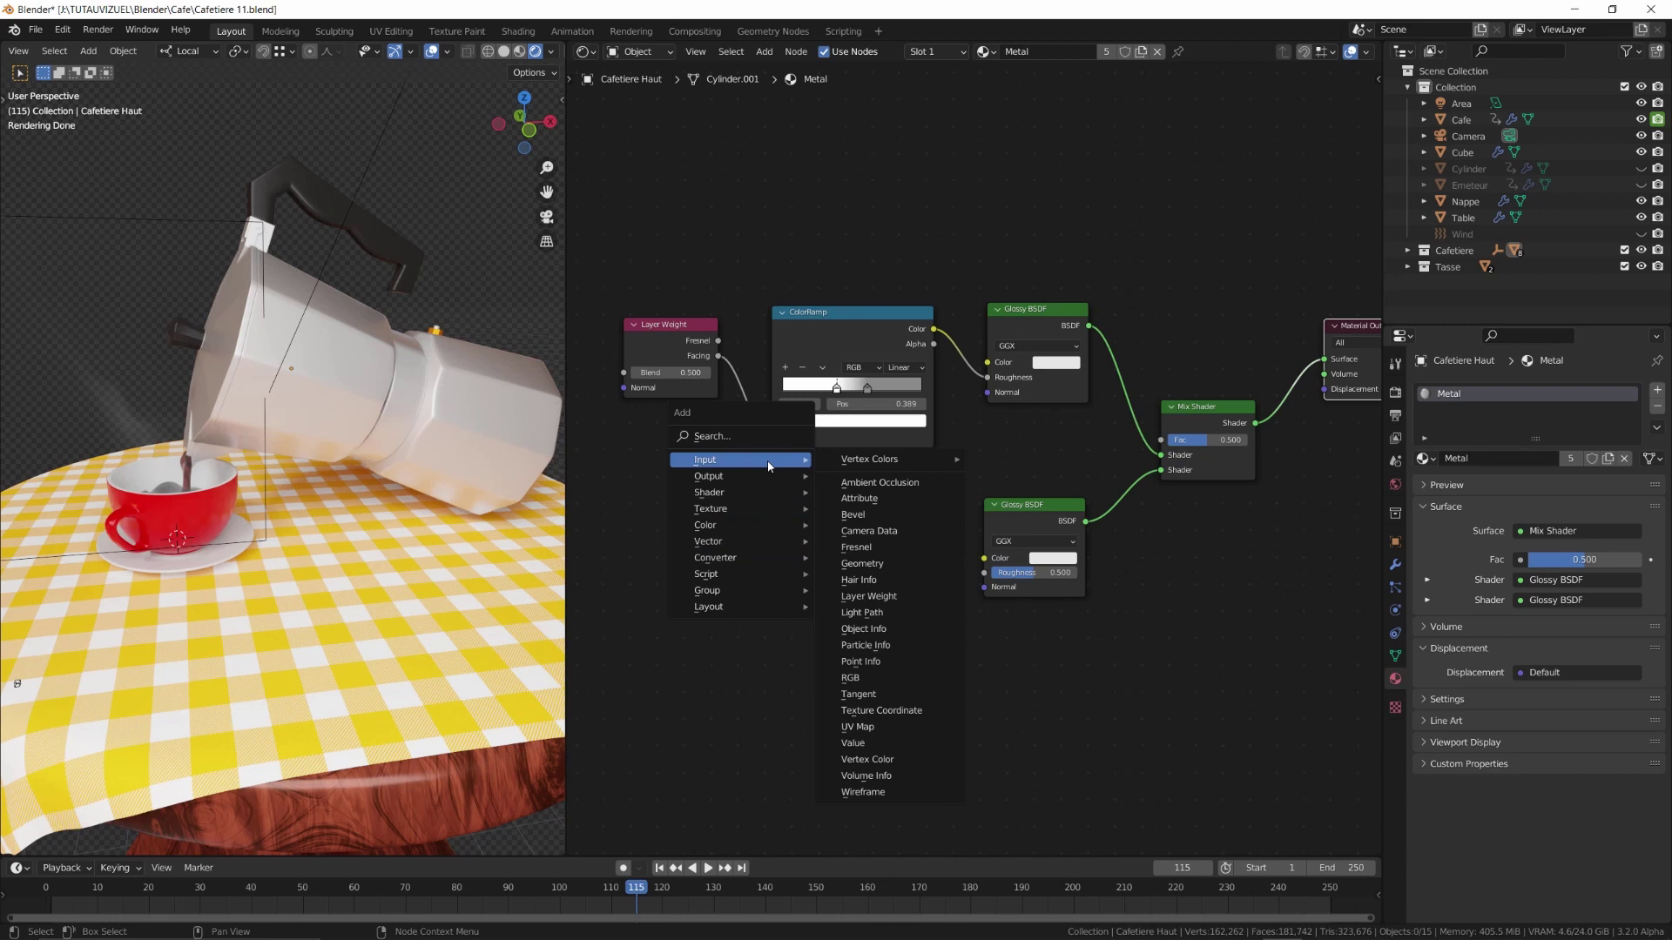
click(862, 563)
drag(759, 617, 834, 583)
text(color r)
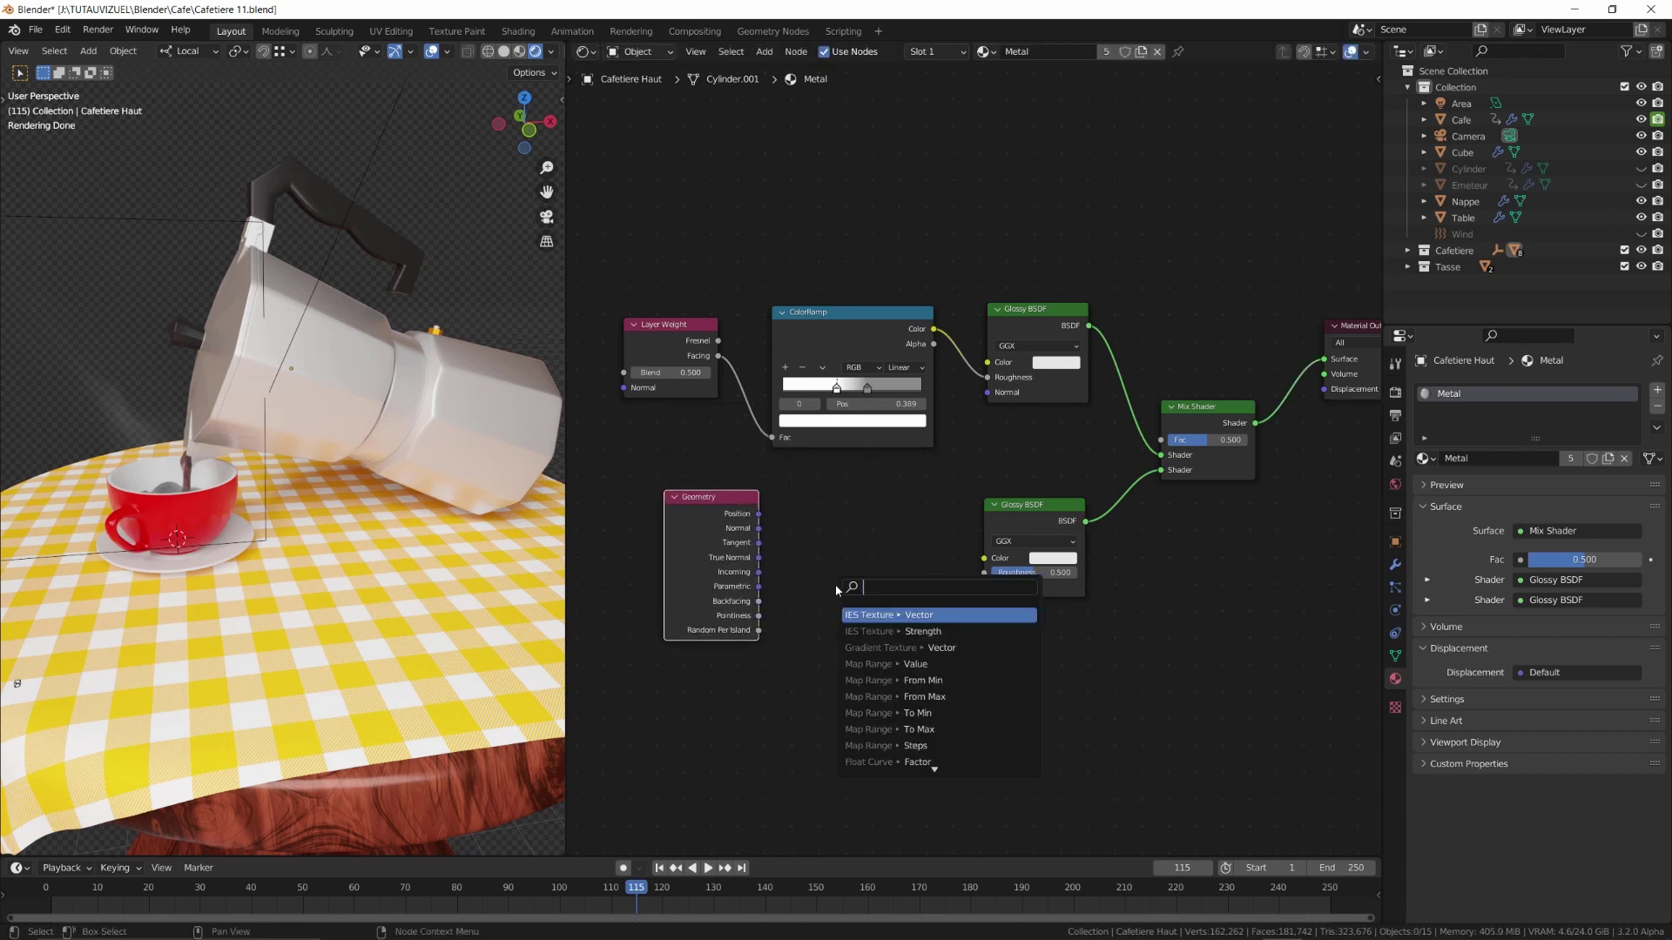
text(amp)
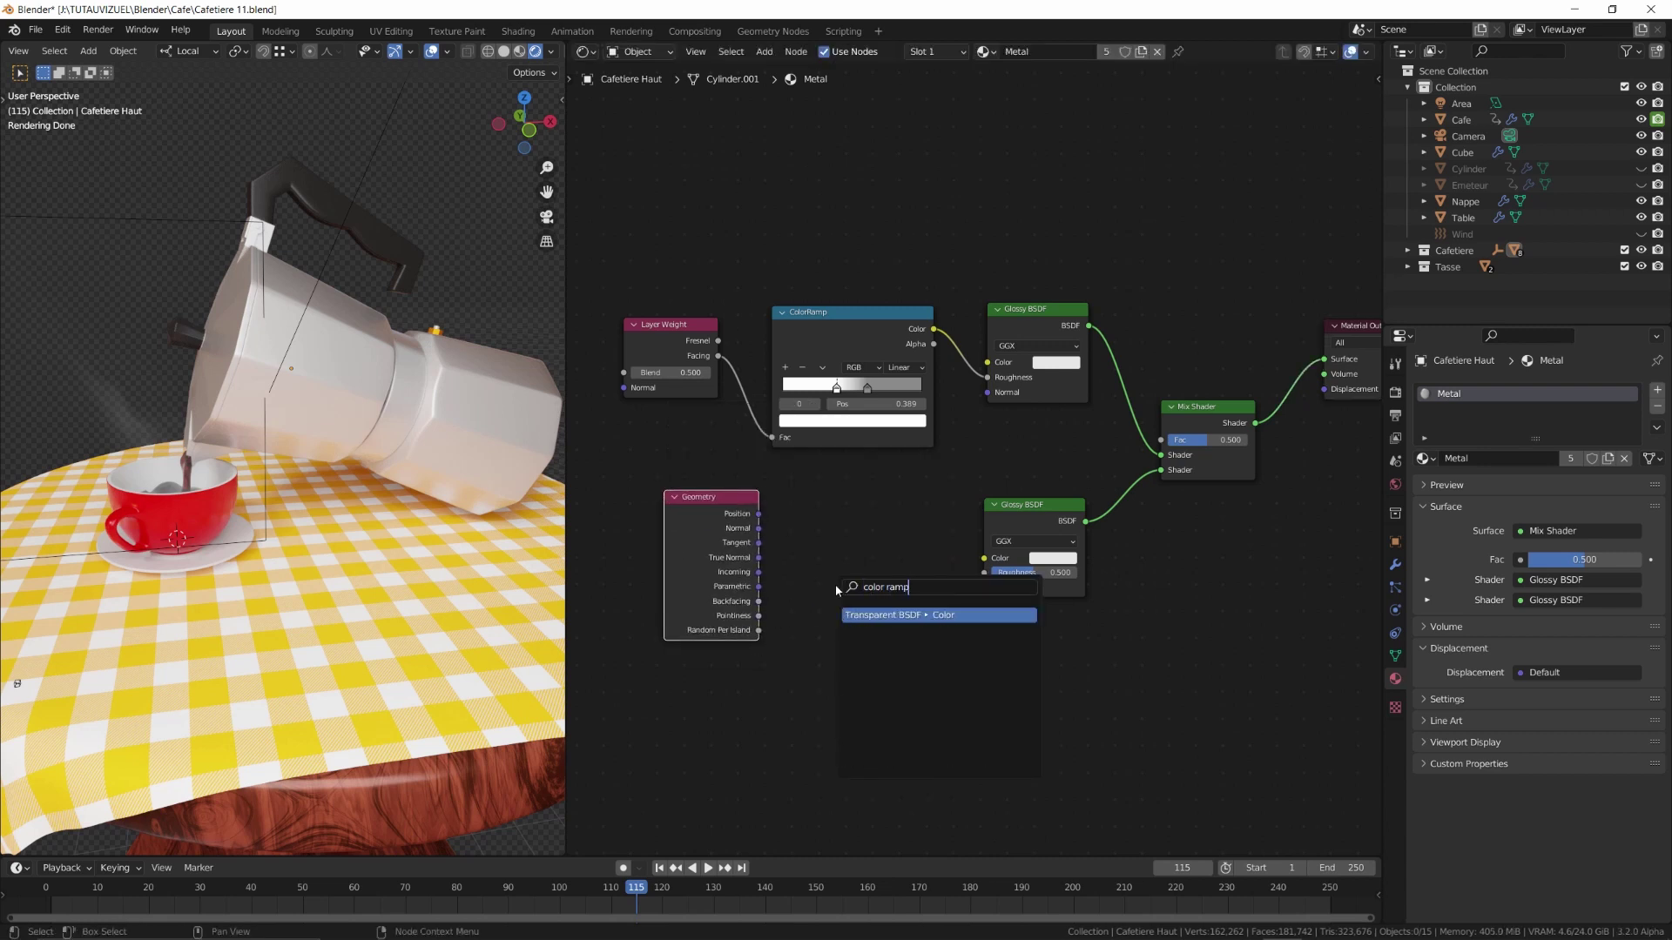
key(BackSpace)
key(BackSpace)
key(BackSpace)
key(BackSpace)
key(BackSpace)
text(ramp)
key(Return)
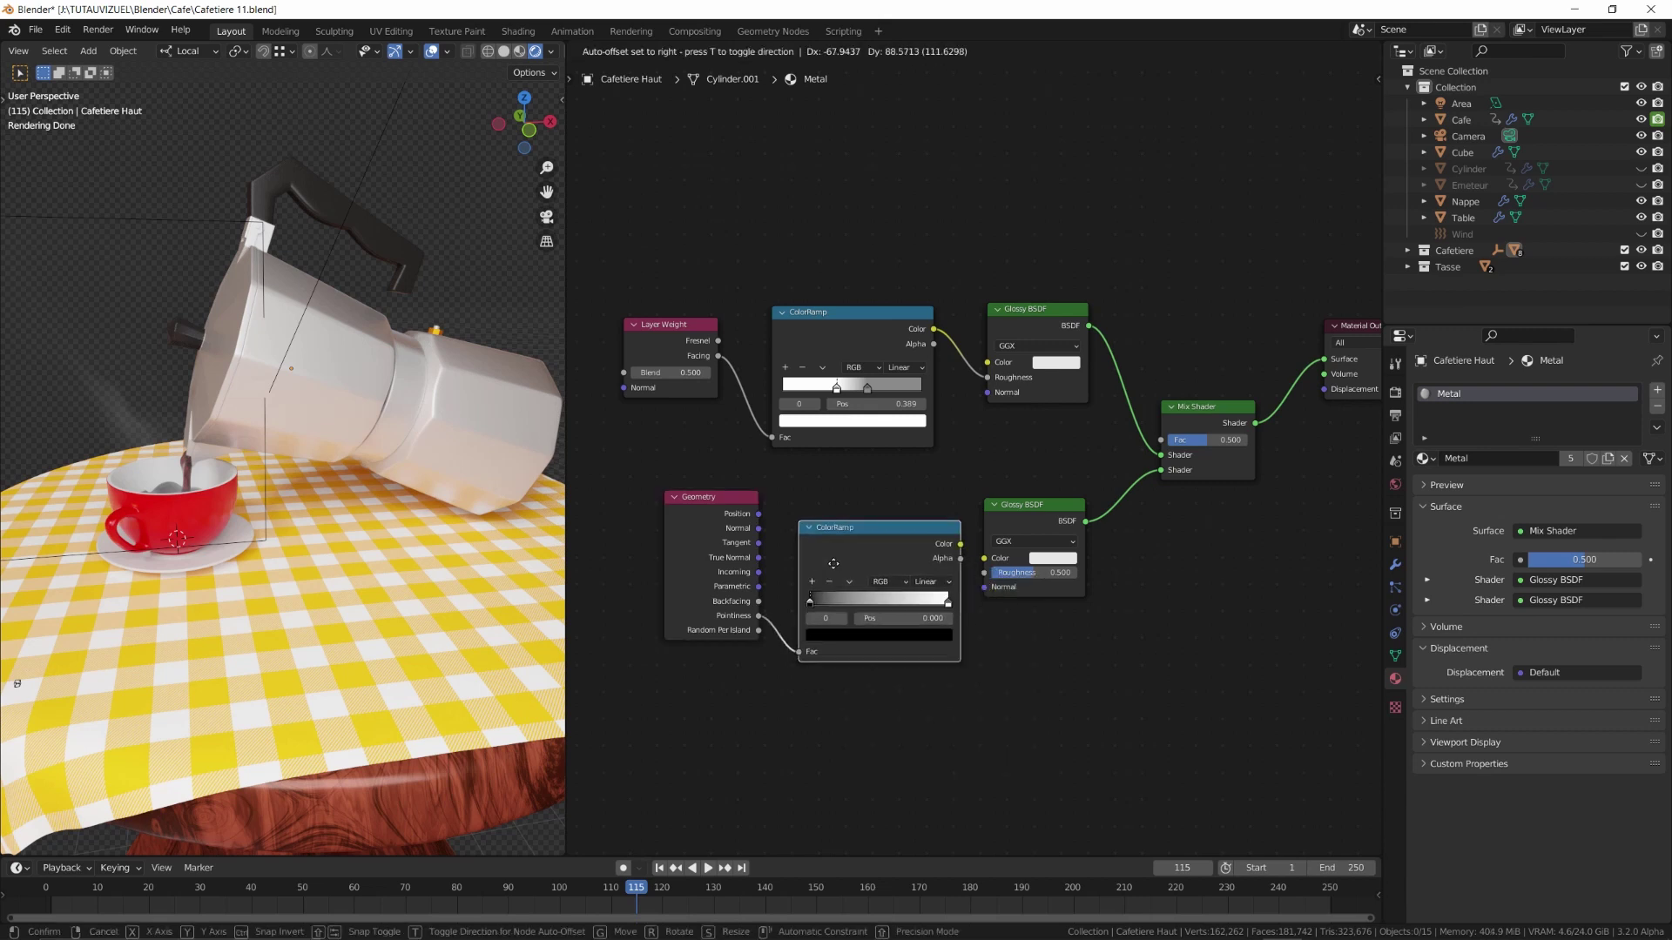
click(946, 540)
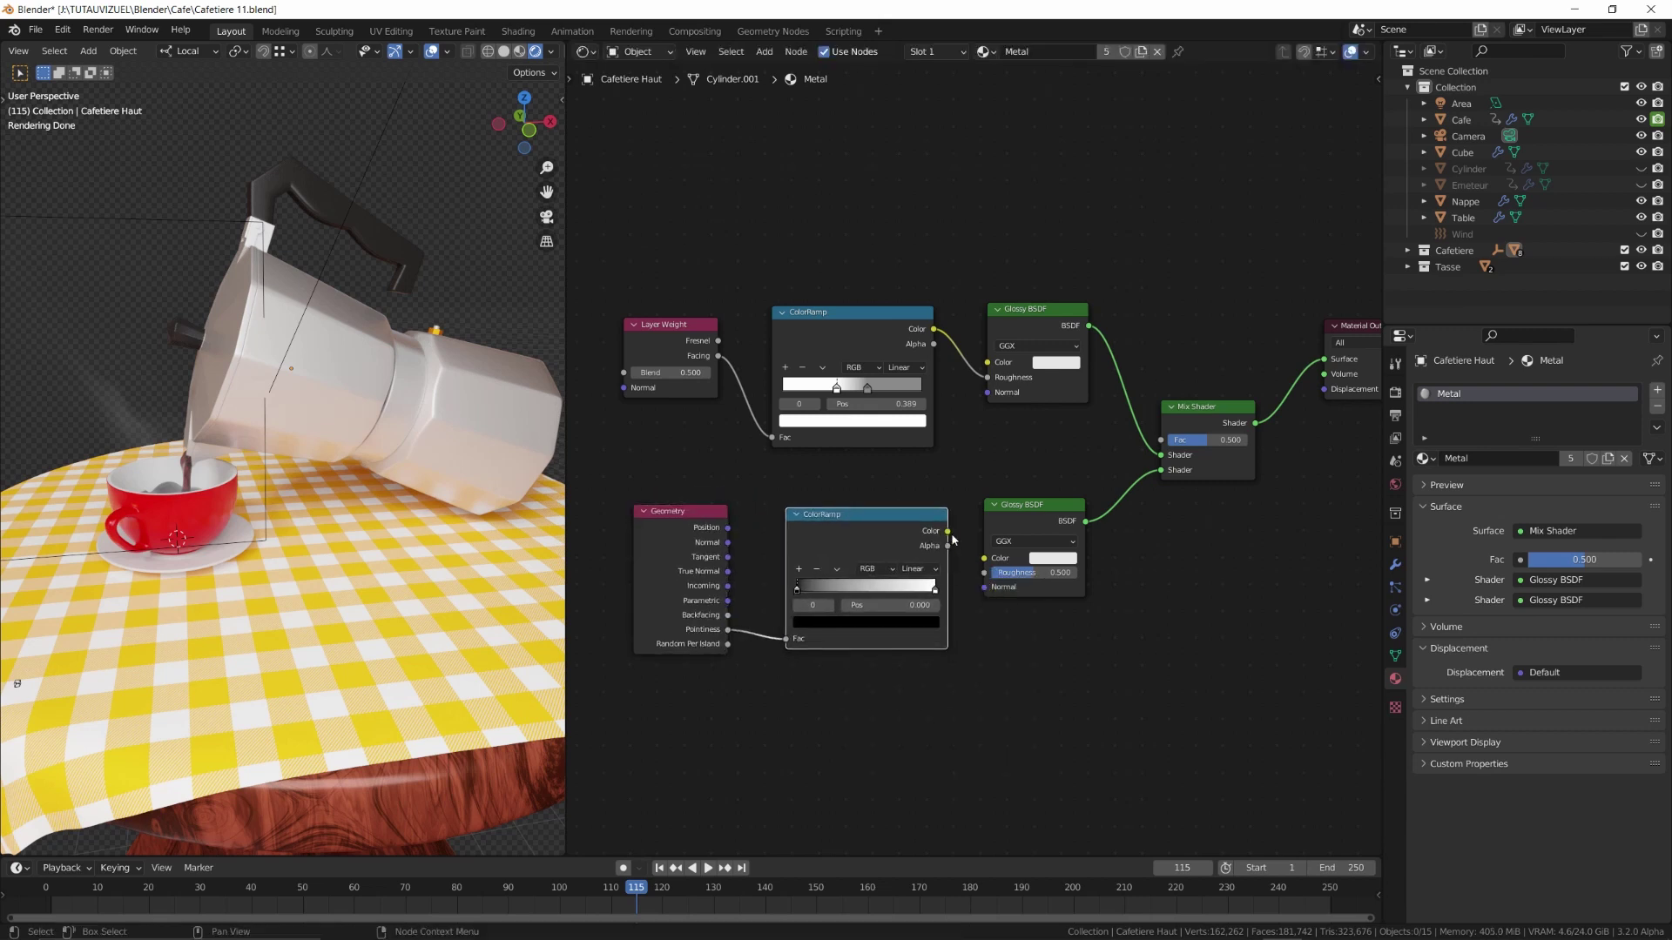
Preview the Pointiness ColorRamp on the pot and tighten its stops around the edges, with the white stop at 0.600
ctrl+shift+click(858, 516)
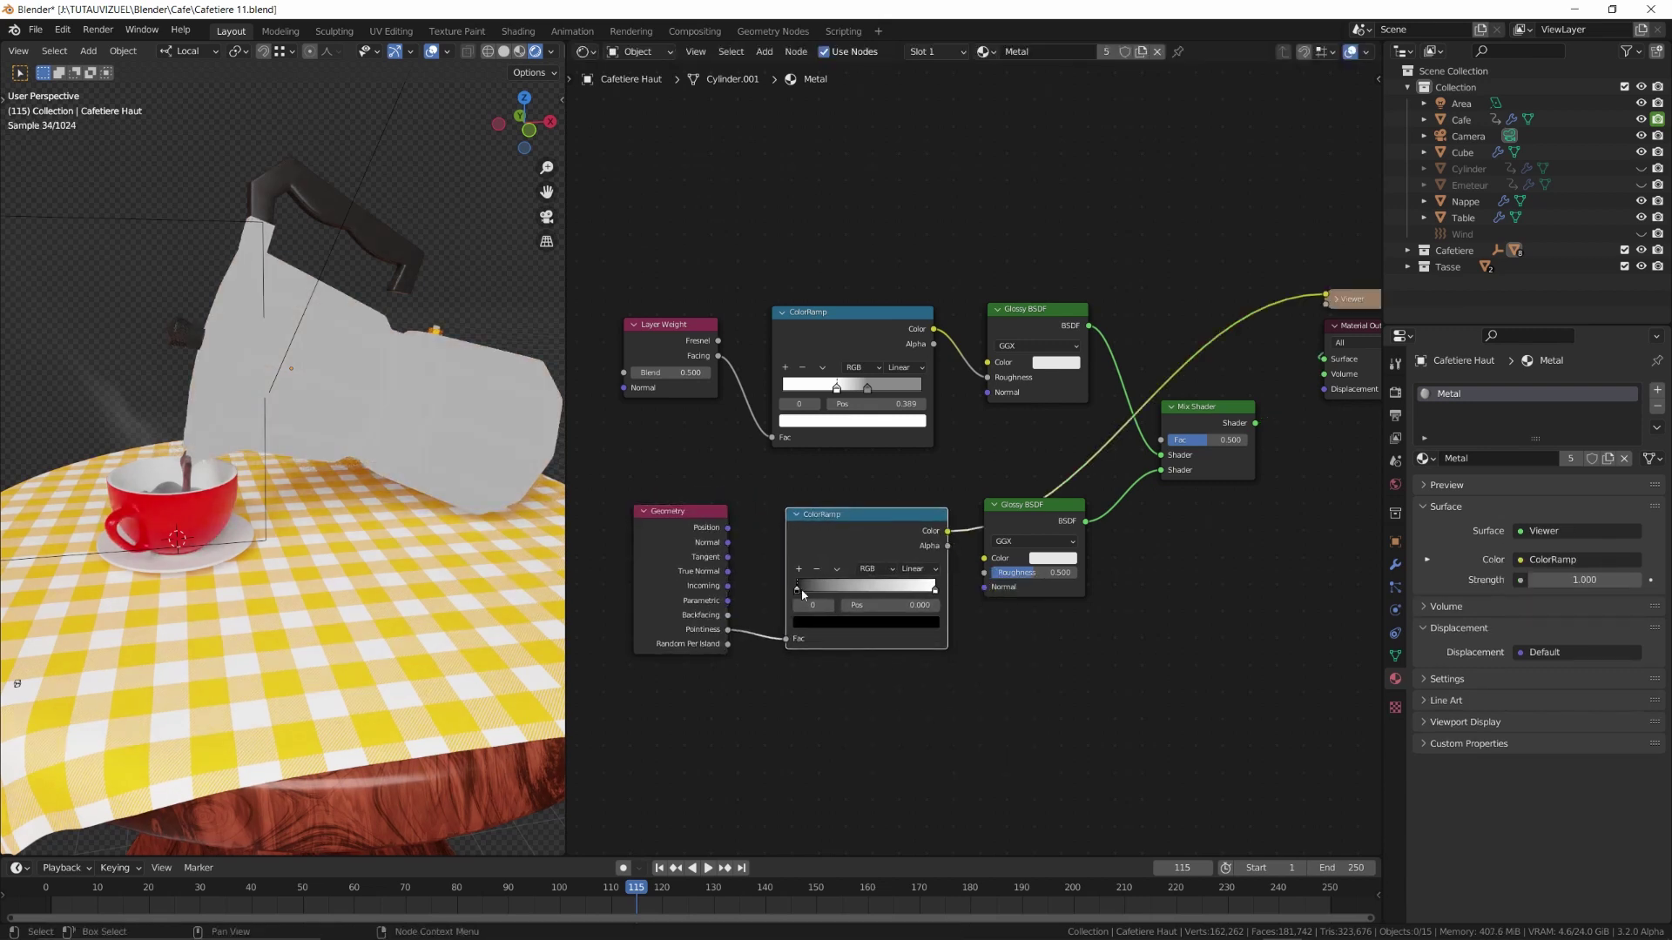
drag(802, 593, 868, 597)
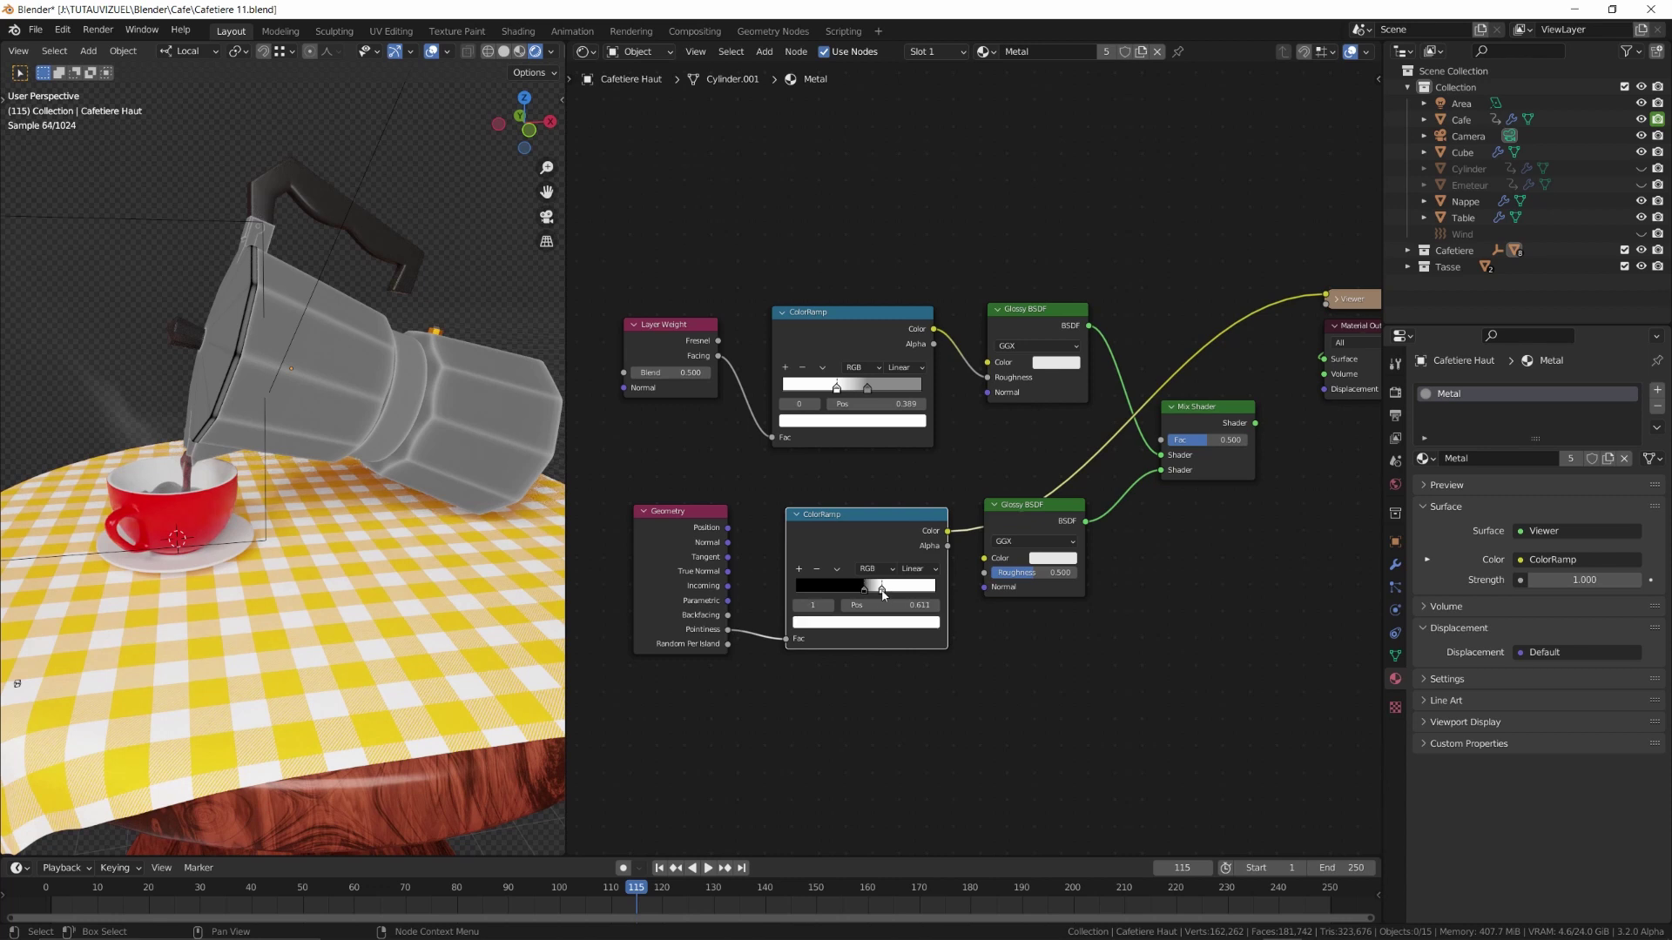
drag(883, 595, 881, 594)
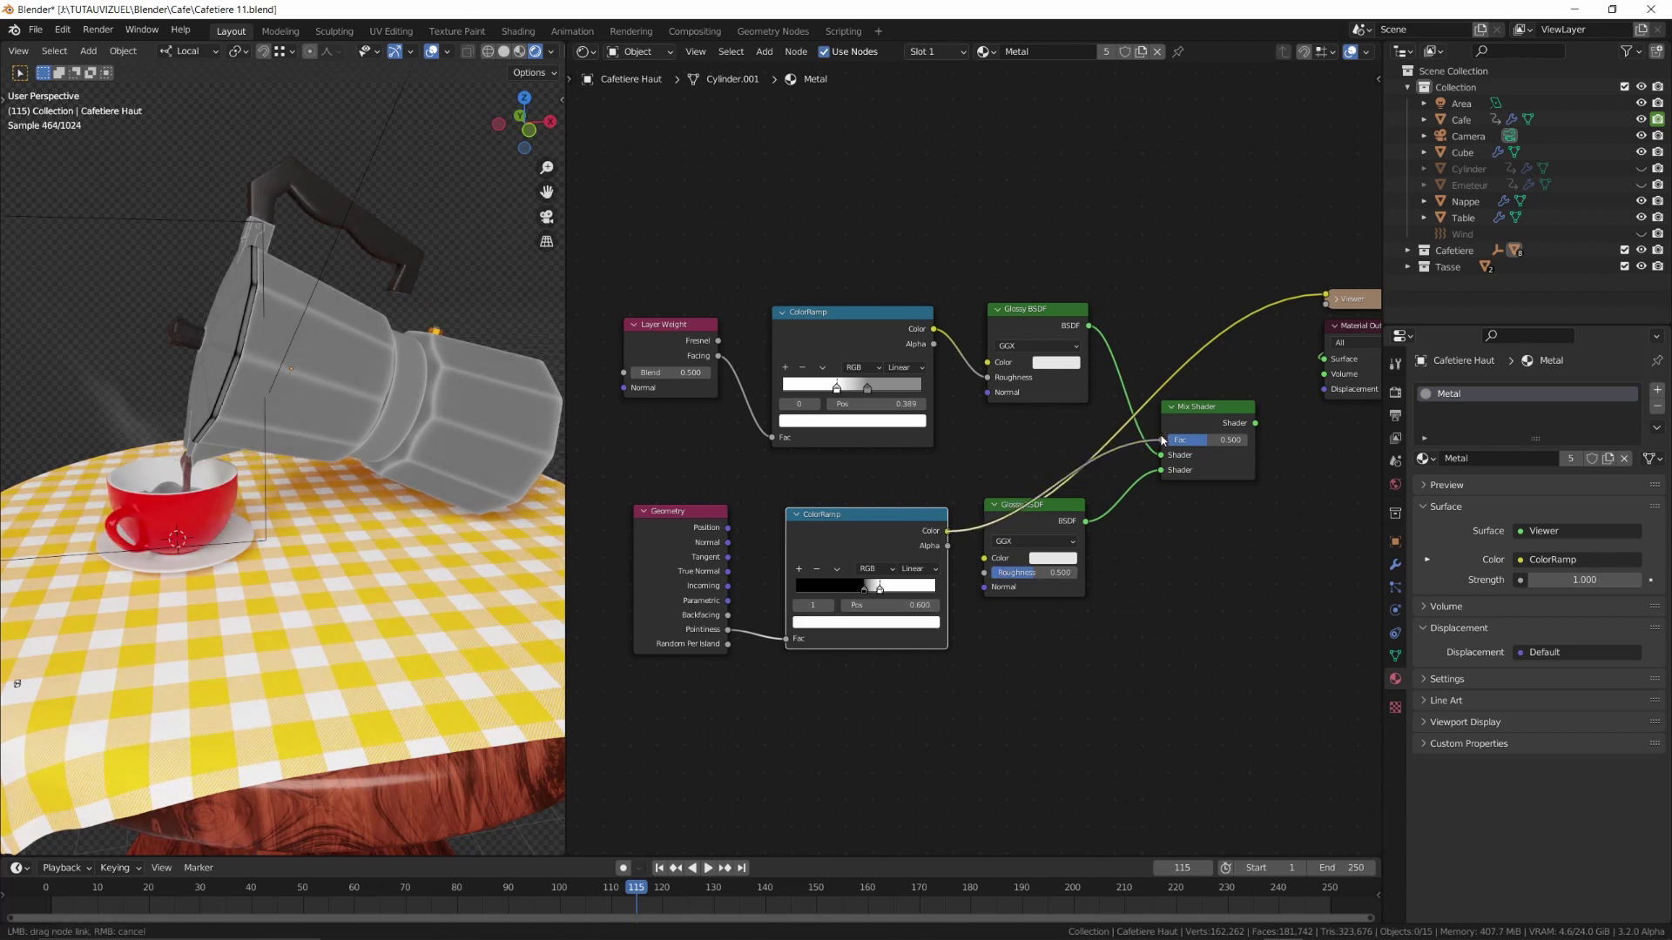
Drive the Mix Shader's Fac with the Pointiness ColorRamp, output the mix again, and lower the duplicated Glossy BSDF's Roughness to 0.123
drag(1163, 441, 1163, 440)
ctrl+shift+click(1213, 406)
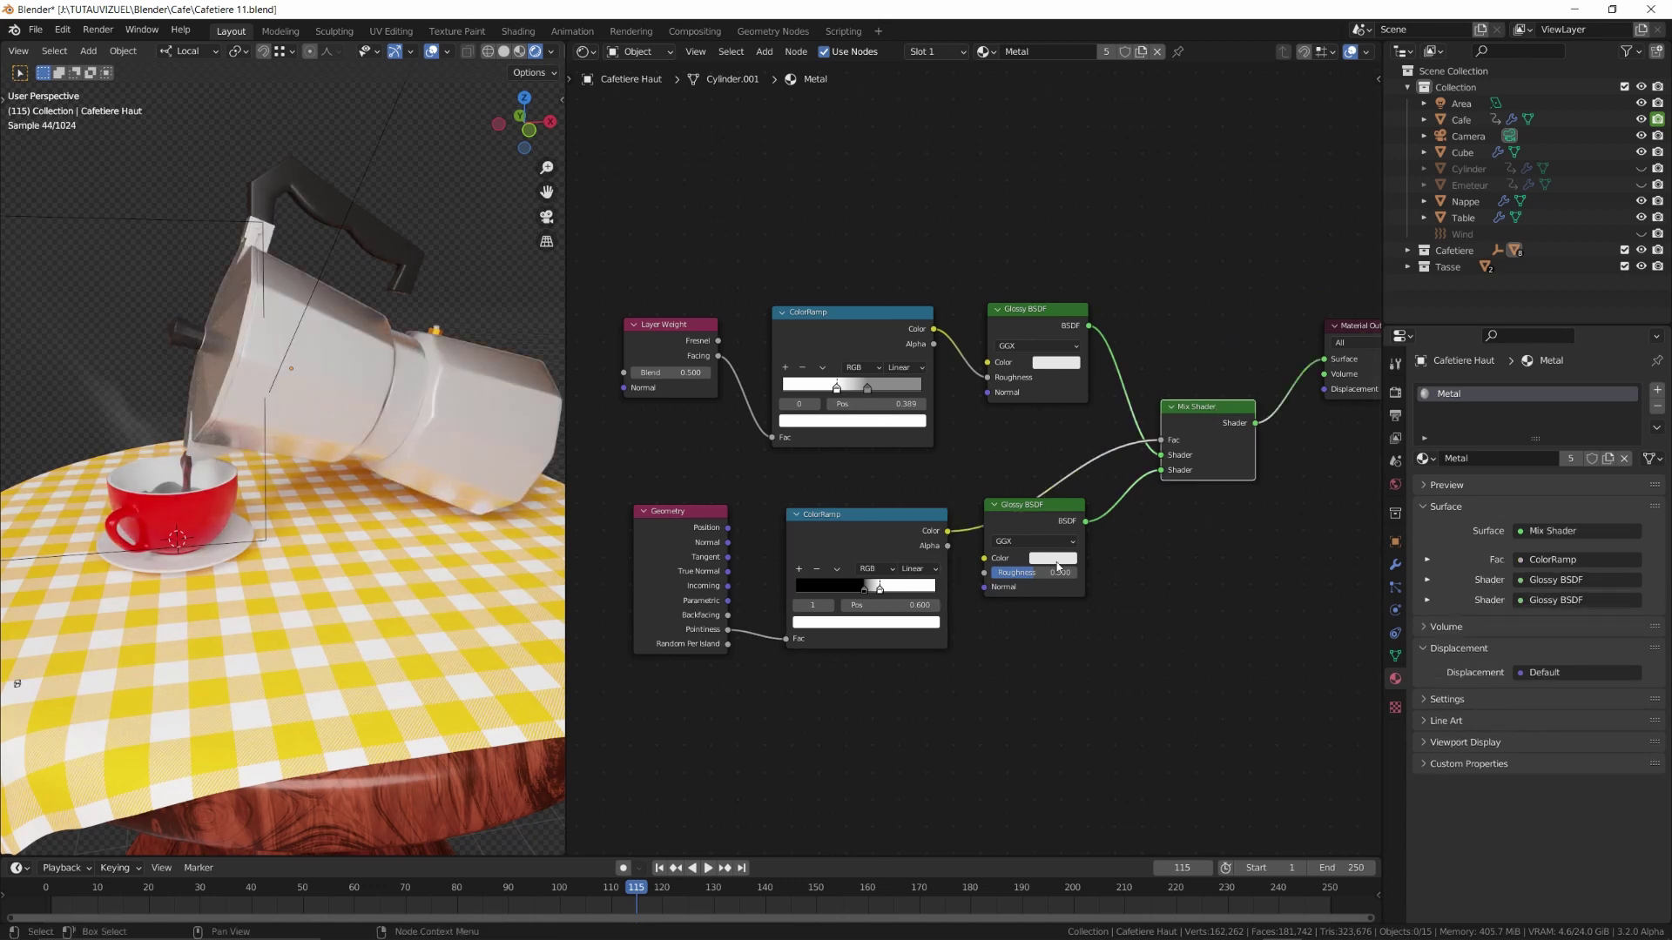
drag(1036, 572, 984, 577)
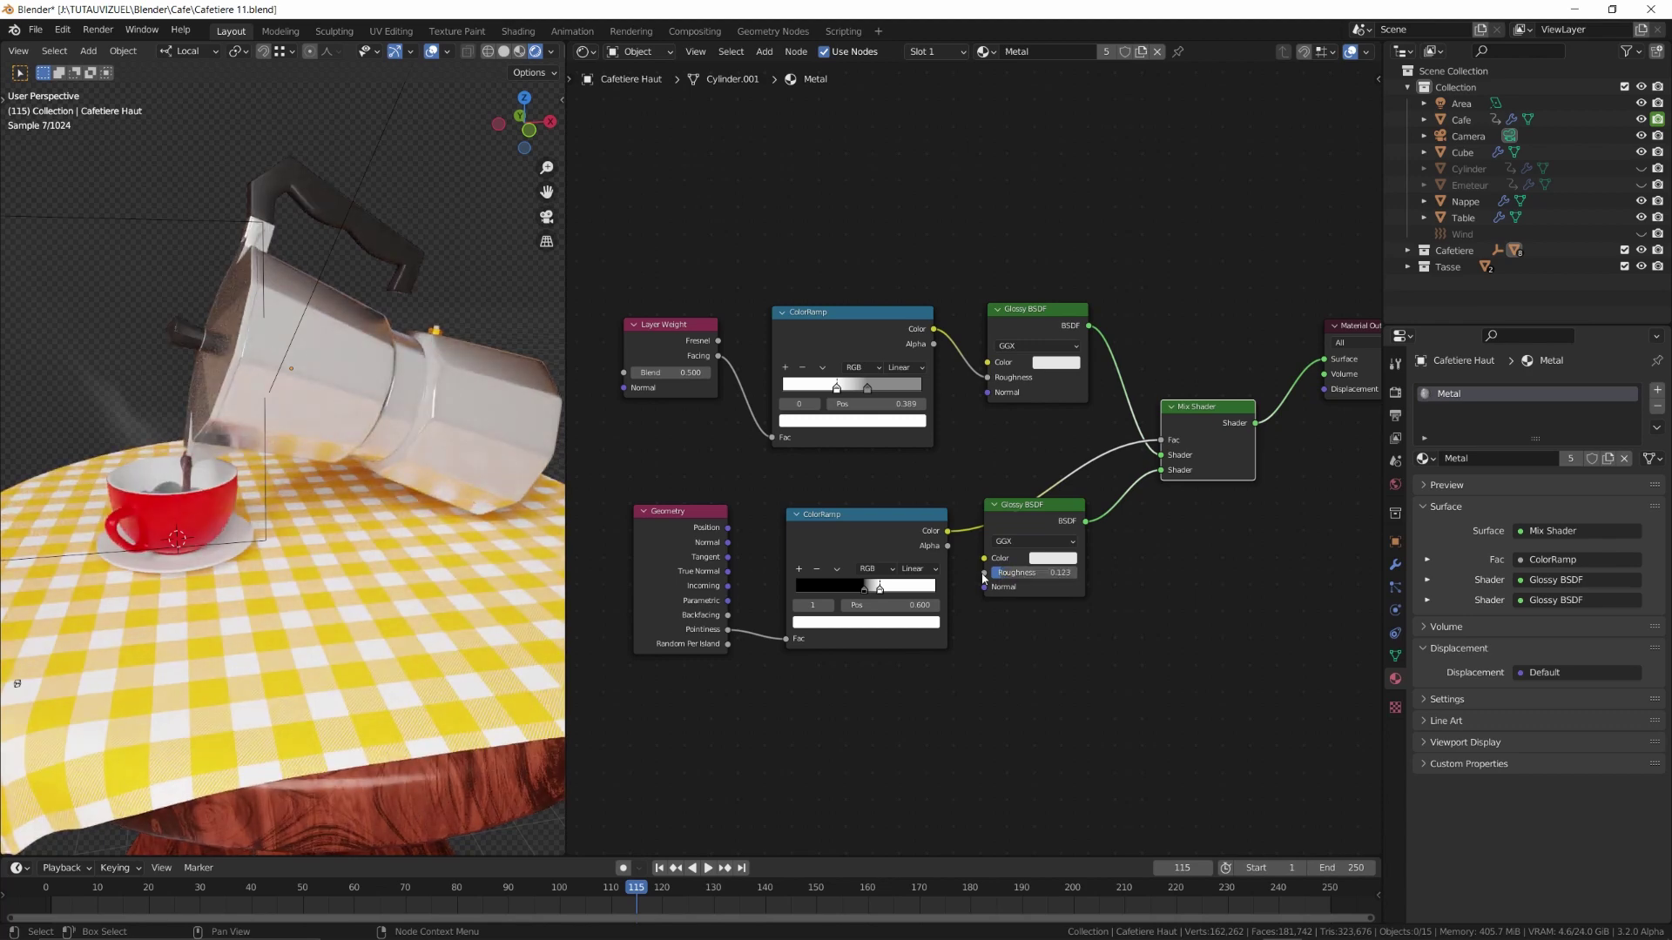